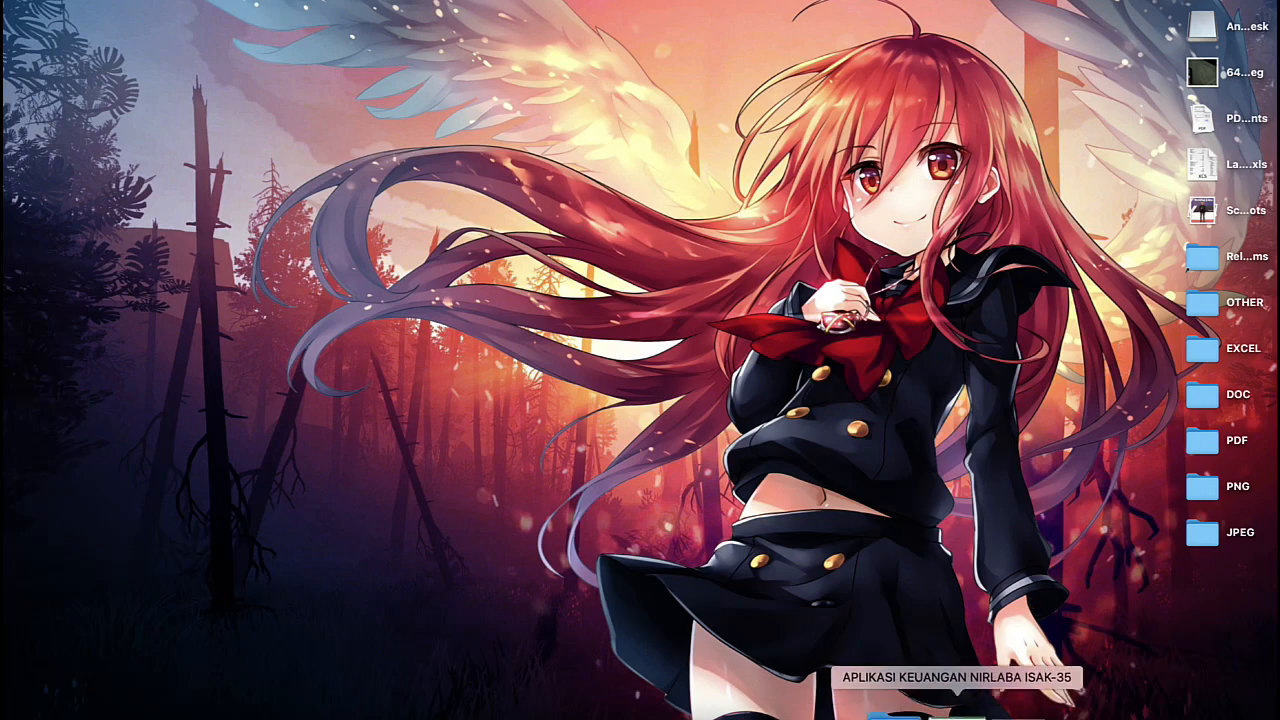
- Bring up both accounting workbooks and examine the helper-column formulas on the JURNAL sheet of Latihan Aplikasi Keuangan Nirlaba
{"action": "left_click", "coordinate": [957, 712]}
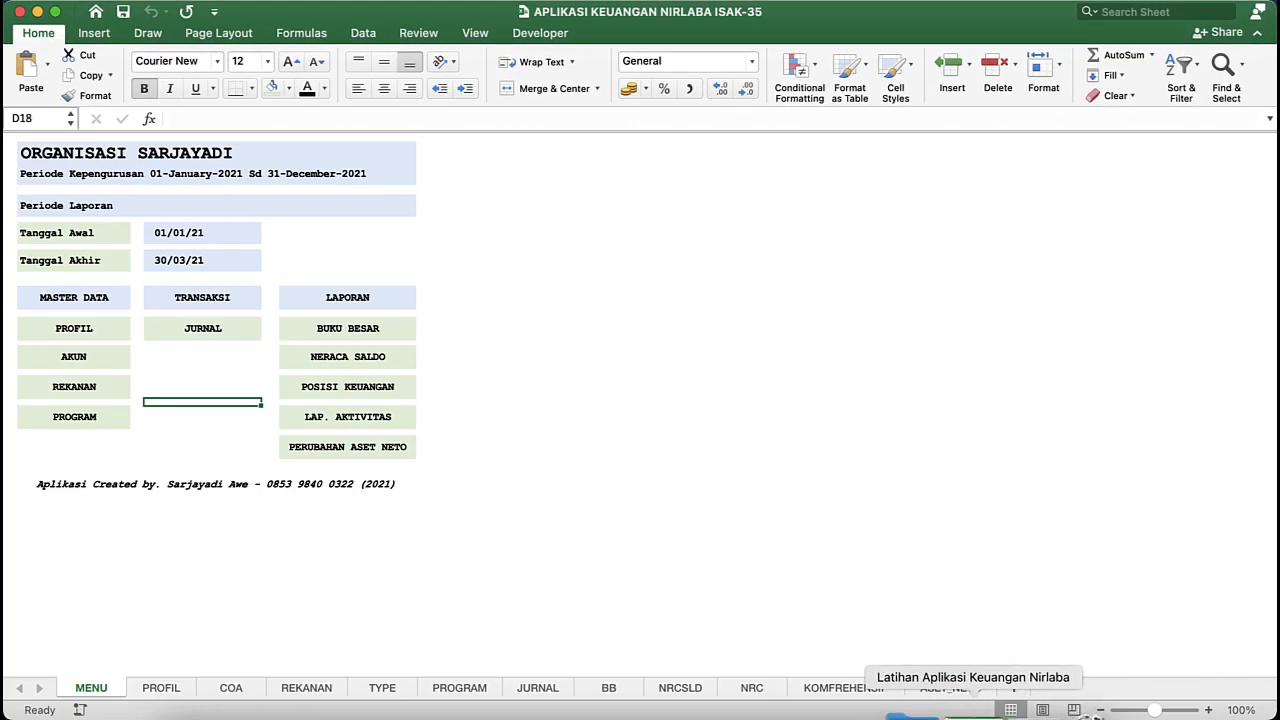
{"action": "left_click", "coordinate": [970, 714]}
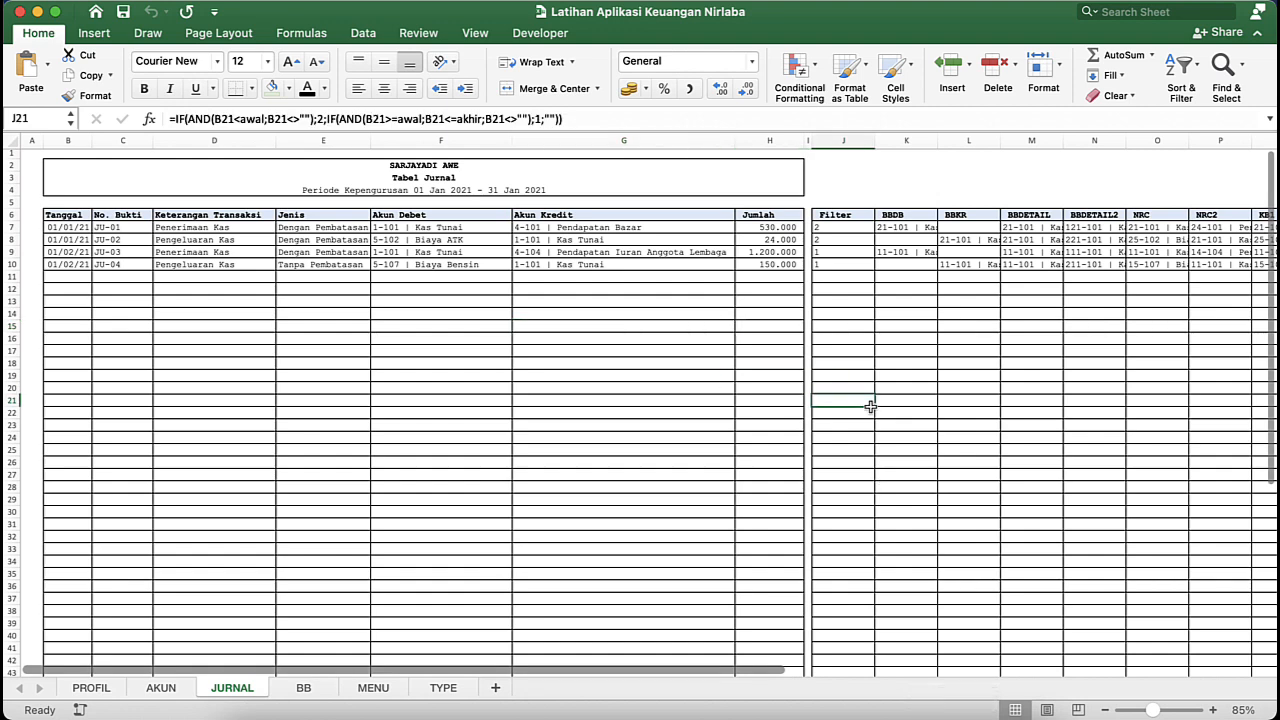
{"action": "scroll", "coordinate": [943, 297], "scroll_direction": "right", "scroll_amount": 5}
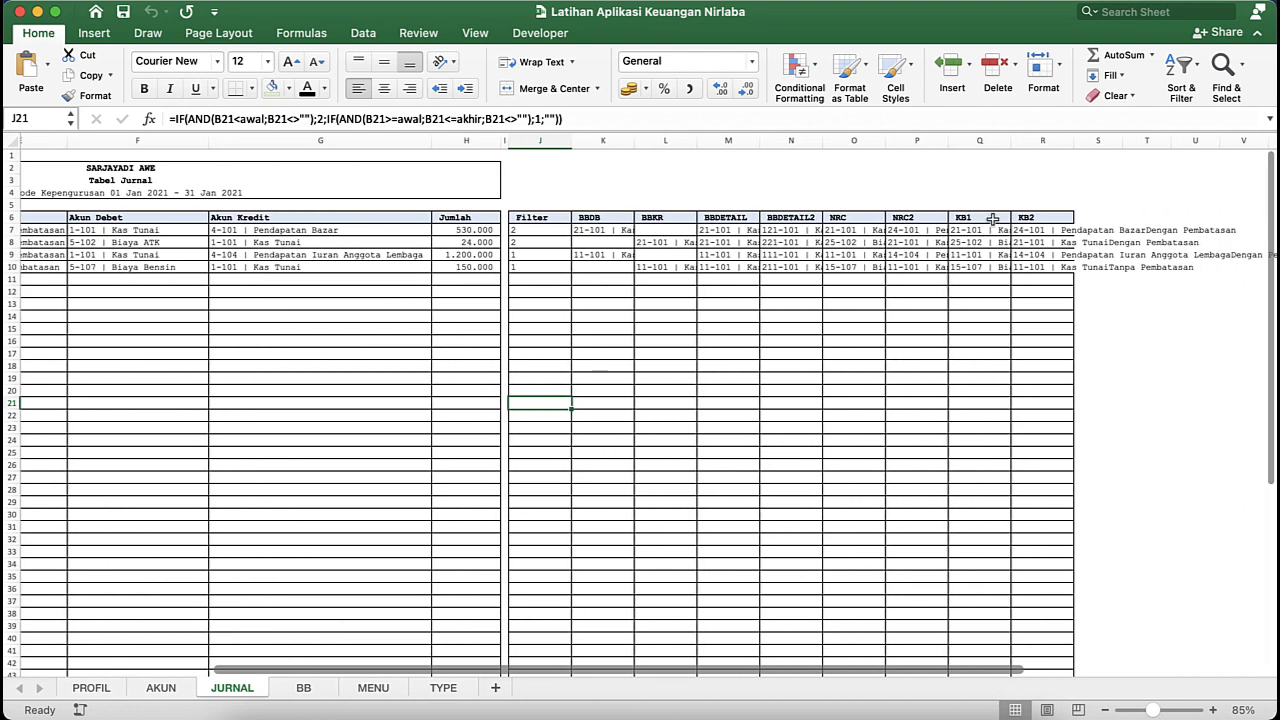
{"action": "left_click", "coordinate": [706, 391]}
{"action": "left_click", "coordinate": [693, 267]}
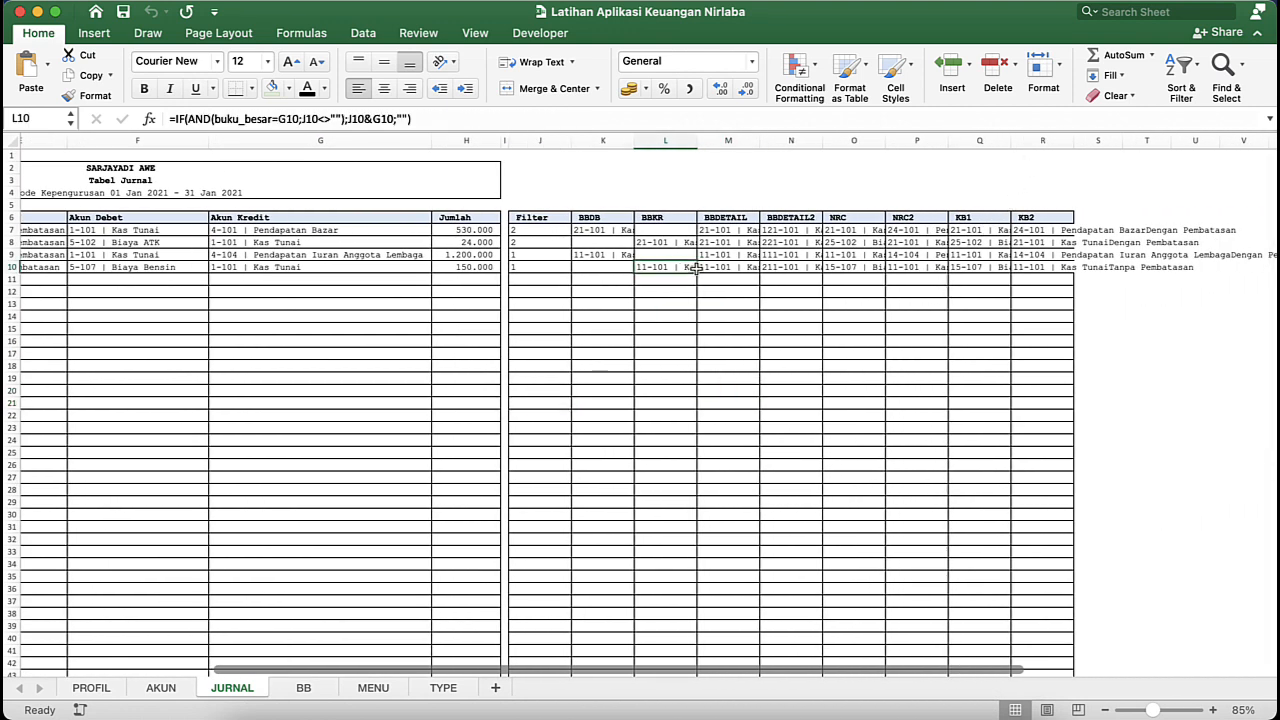
{"action": "left_click", "coordinate": [741, 255]}
{"action": "left_click", "coordinate": [815, 243]}
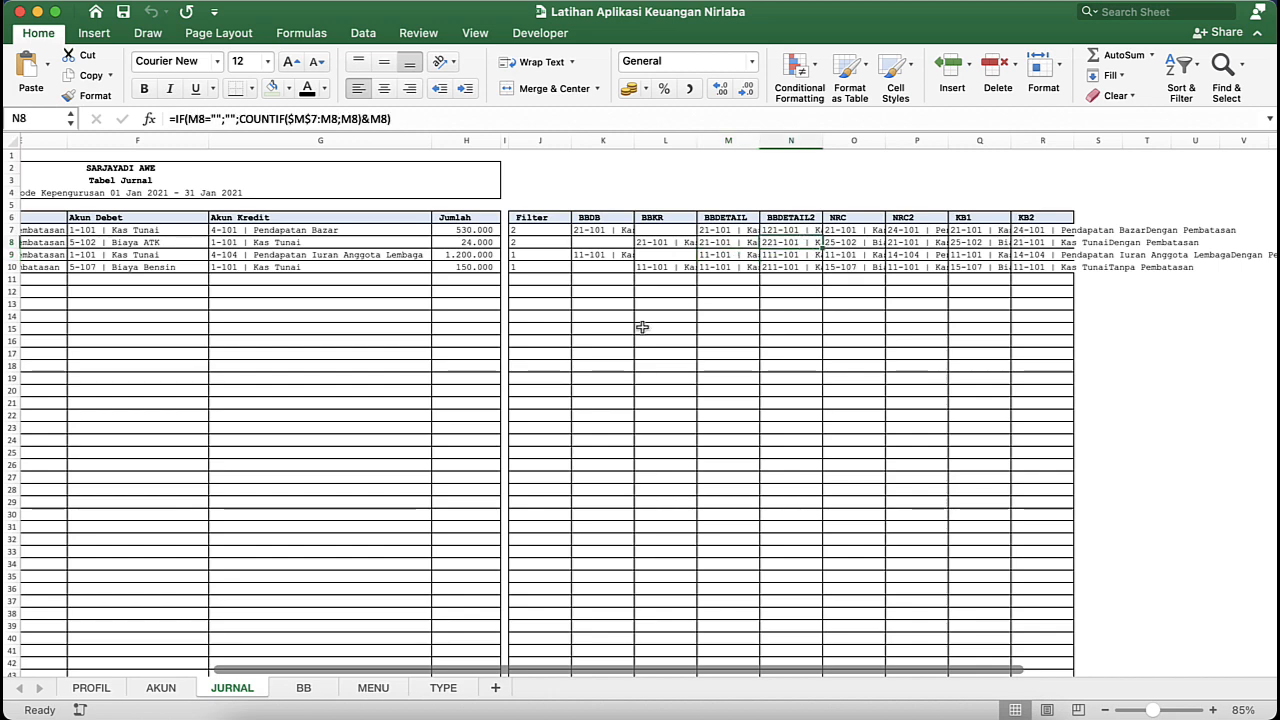
{"action": "left_click", "coordinate": [583, 329]}
{"action": "scroll", "coordinate": [296, 393], "scroll_direction": "left", "scroll_amount": 5}
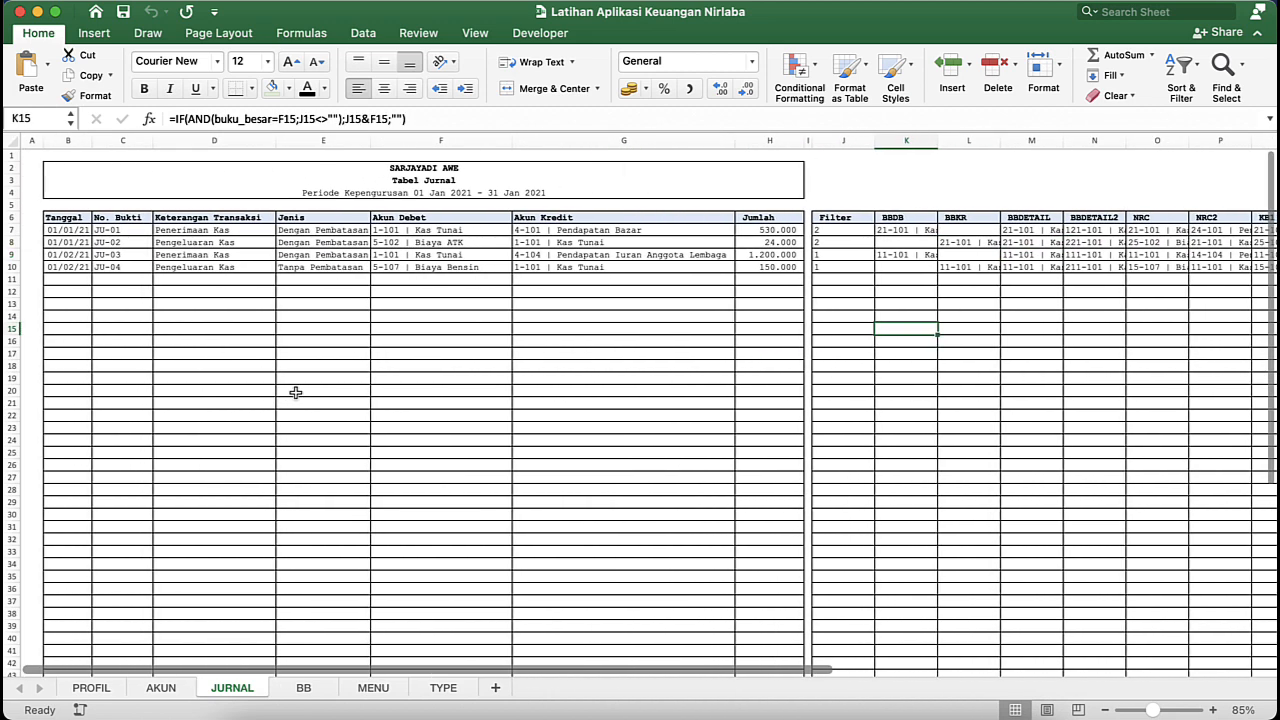
- Look over the BB sheet and return to the JURNAL sheet
{"action": "left_click", "coordinate": [318, 688]}
{"action": "left_click", "coordinate": [357, 473]}
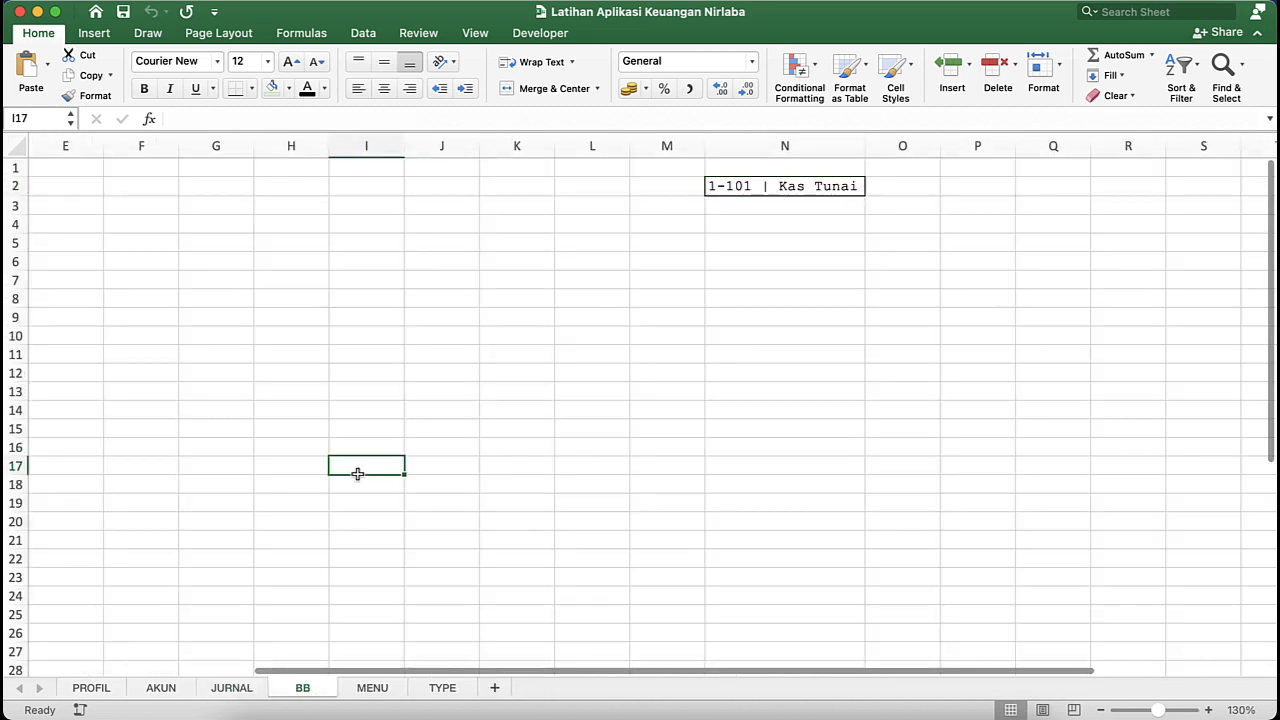
{"action": "left_click", "coordinate": [244, 687]}
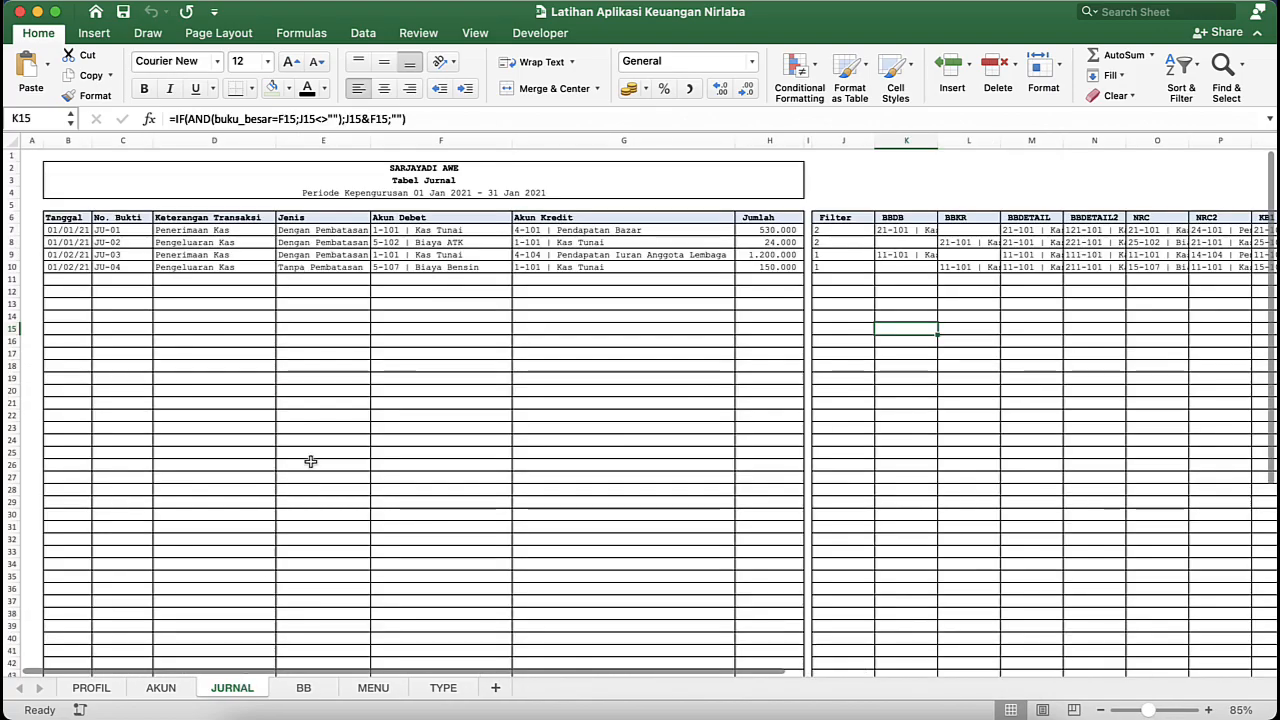
{"action": "left_click", "coordinate": [352, 388]}
- Switch to the APLIKASI KEUANGAN NIRLABA ISAK-35 workbook and review the LAPORAN entries on its MENU sheet, especially BUKU BESAR and NERACA SALDO
{"action": "key", "text": "ctrl+Down"}
{"action": "left_click", "coordinate": [699, 355]}
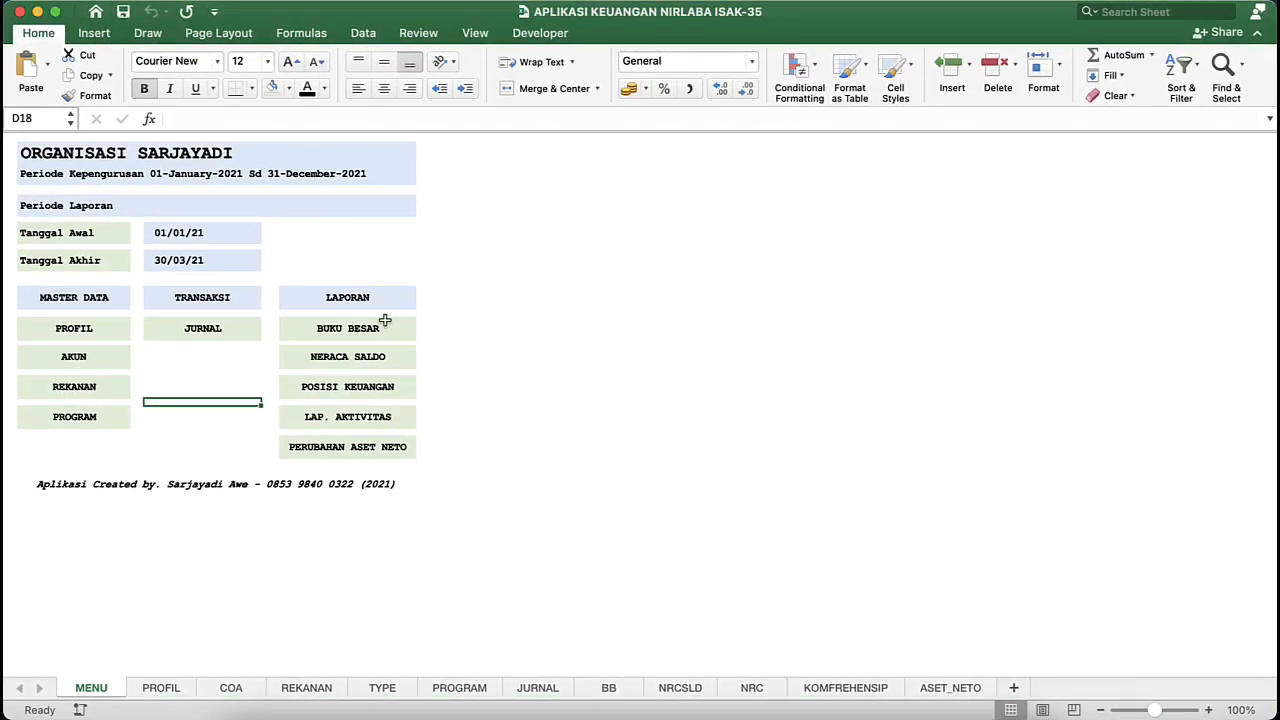
{"action": "left_click", "coordinate": [398, 322]}
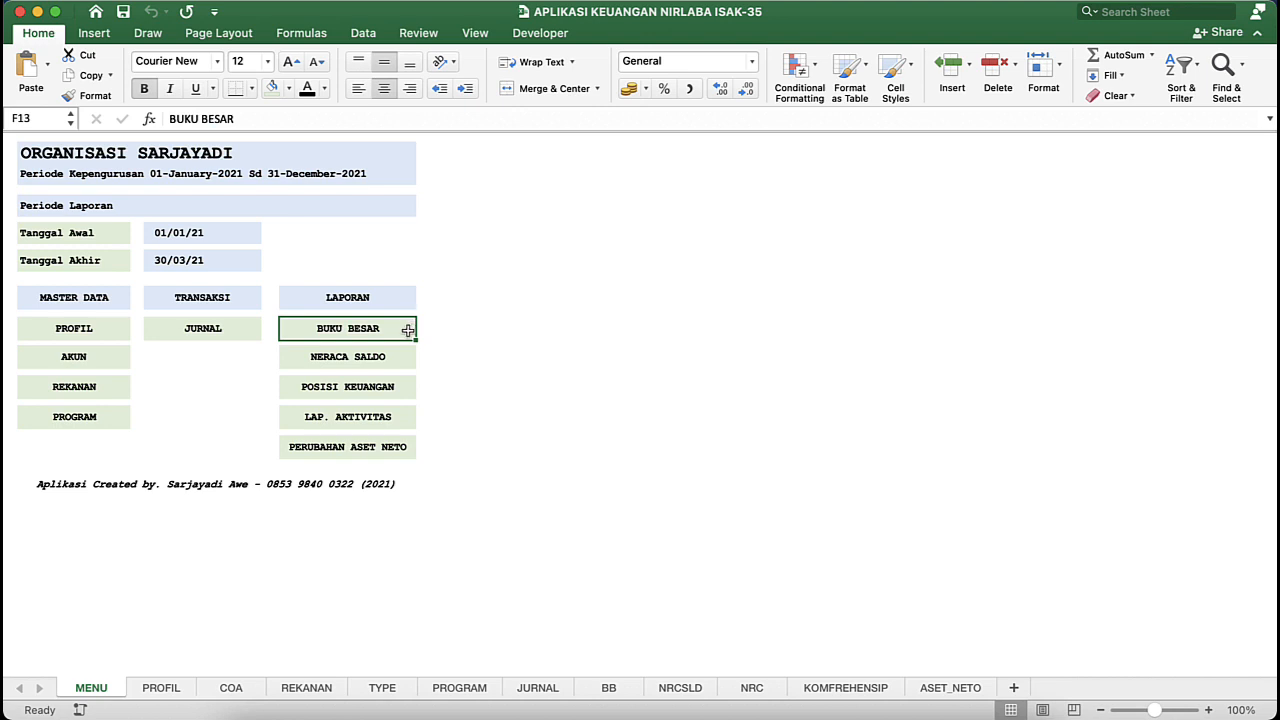
{"action": "left_click_drag", "start_coordinate": [408, 330], "coordinate": [405, 450]}
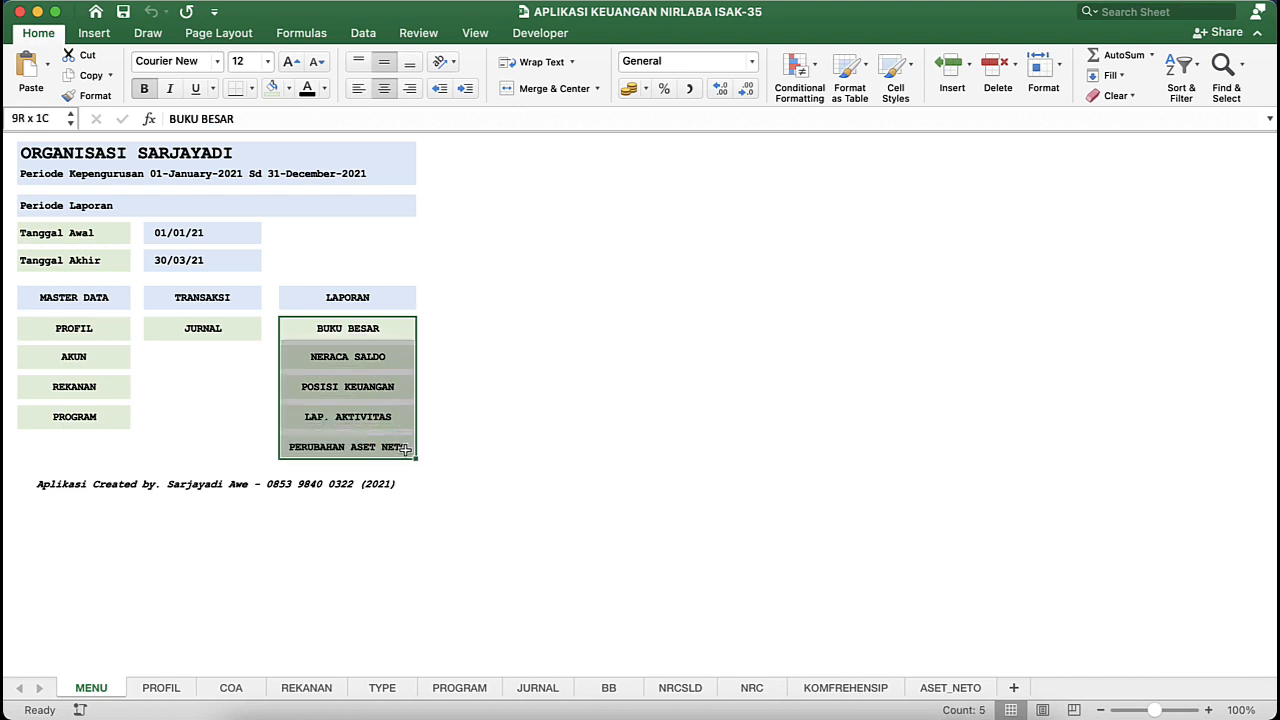
{"action": "left_click", "coordinate": [215, 402]}
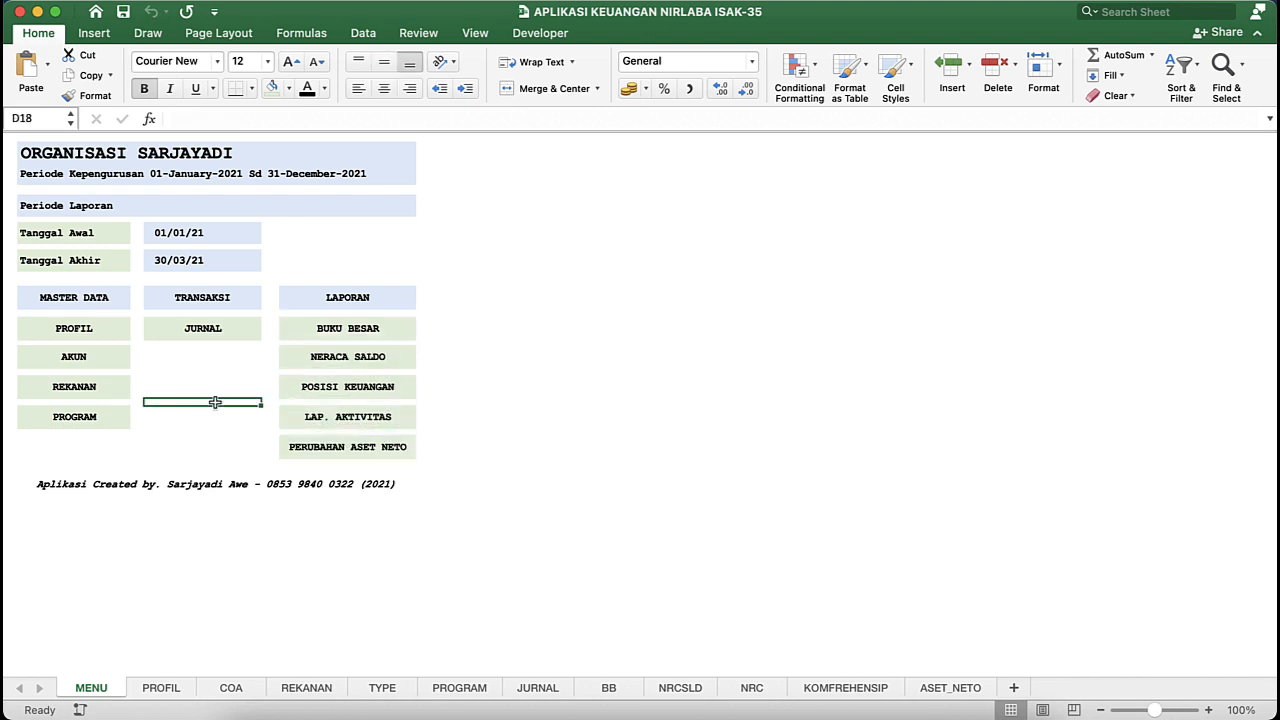
{"action": "left_click", "coordinate": [409, 330]}
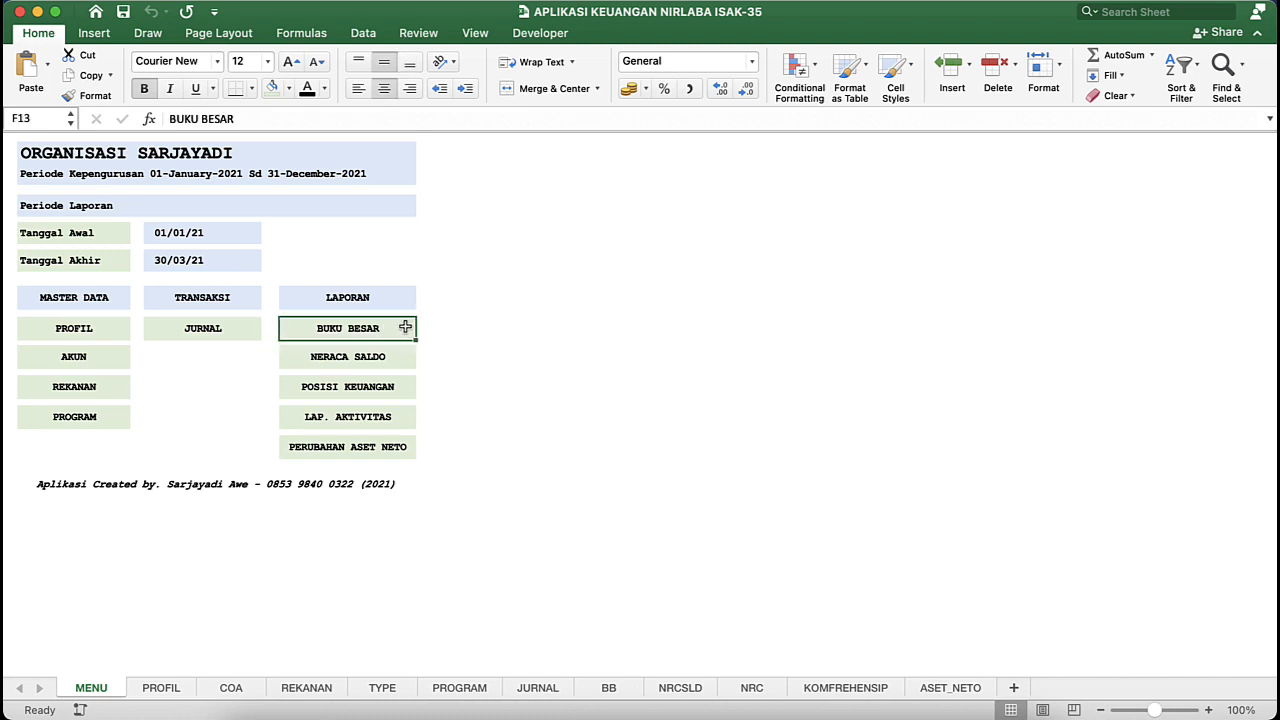
{"action": "left_click", "coordinate": [411, 367]}
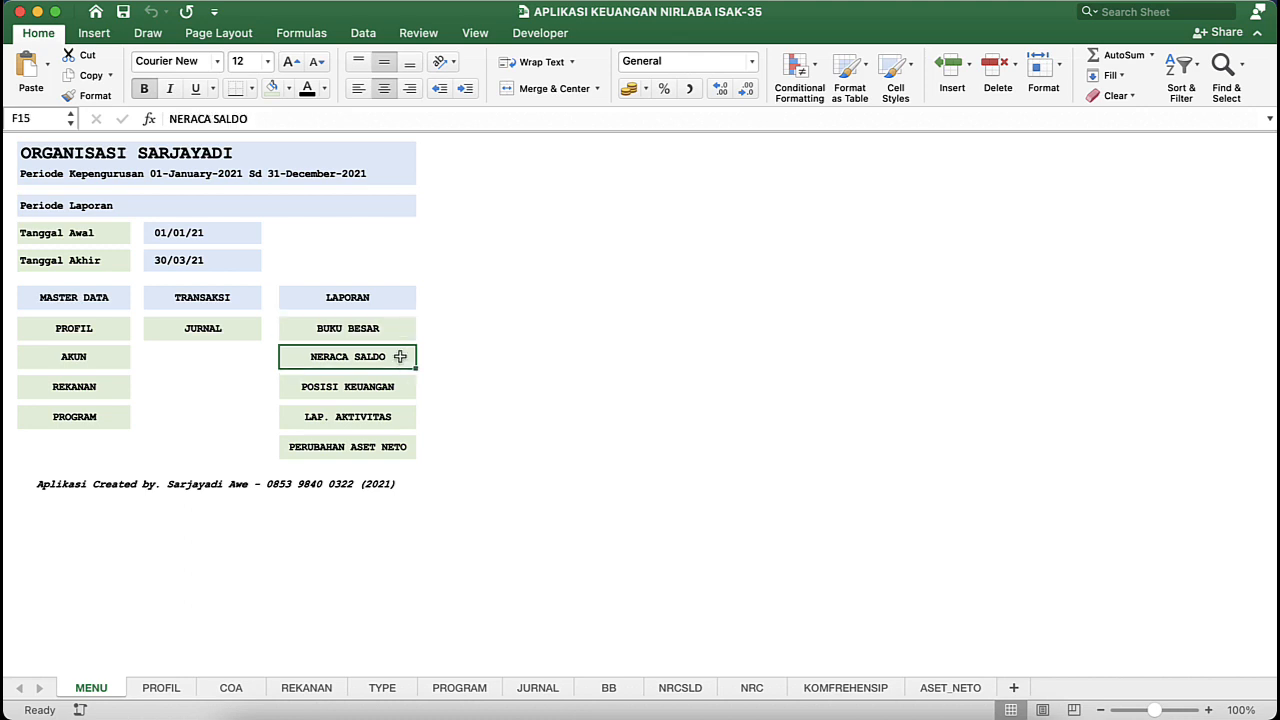
{"action": "left_click_drag", "start_coordinate": [405, 328], "coordinate": [403, 367]}
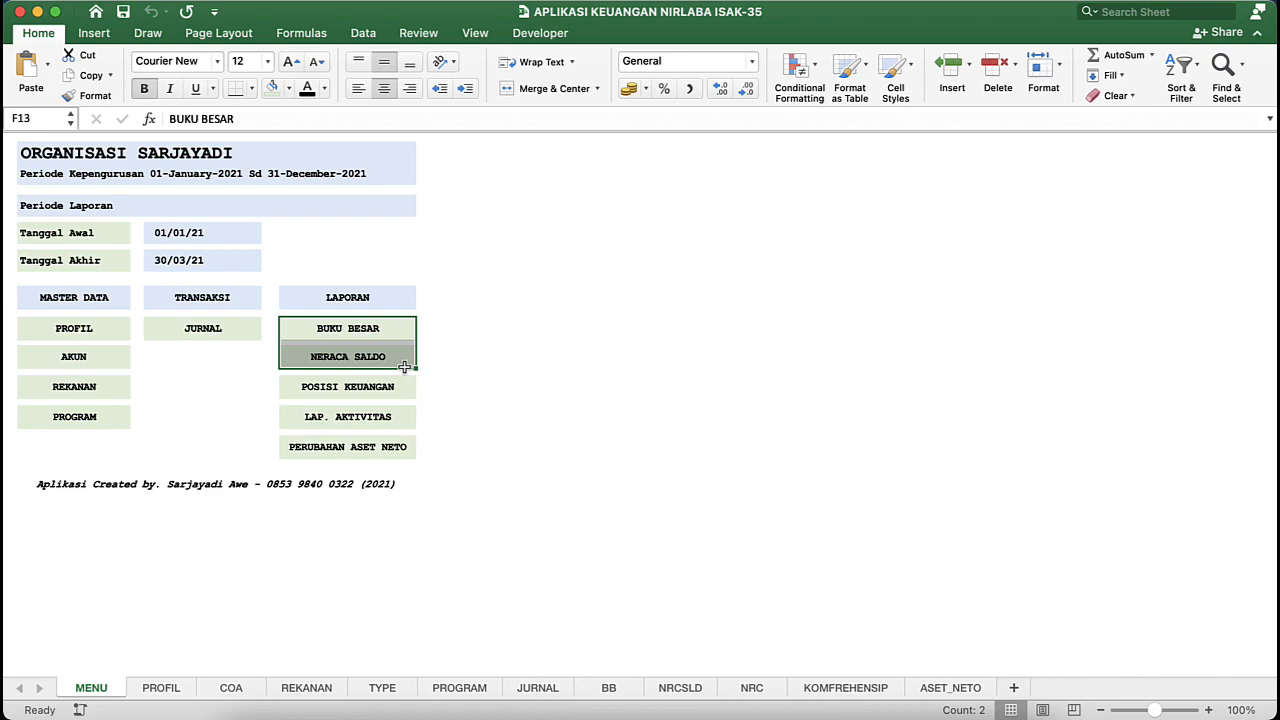
- Return to the Latihan Aplikasi Keuangan Nirlaba workbook and browse the account choices for cell N2 on the BB sheet without changing the account
{"action": "key", "text": "ctrl+Down"}
{"action": "left_click", "coordinate": [946, 314]}
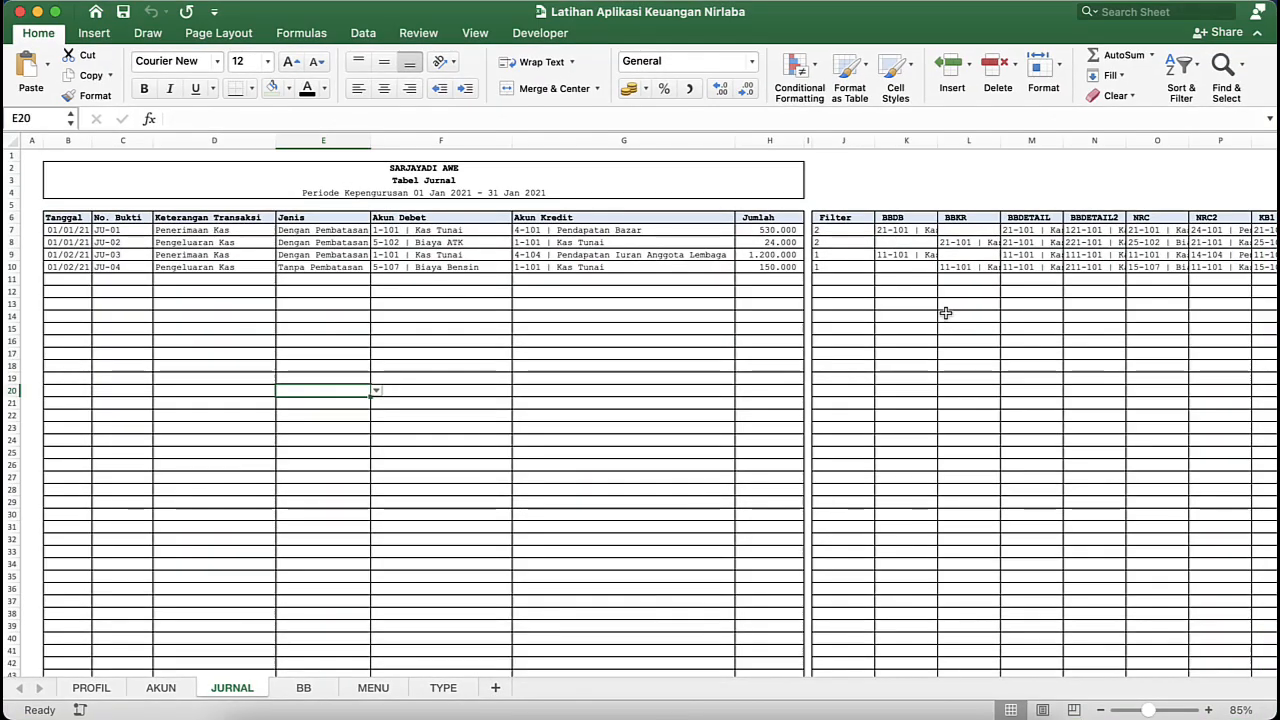
{"action": "left_click", "coordinate": [547, 353]}
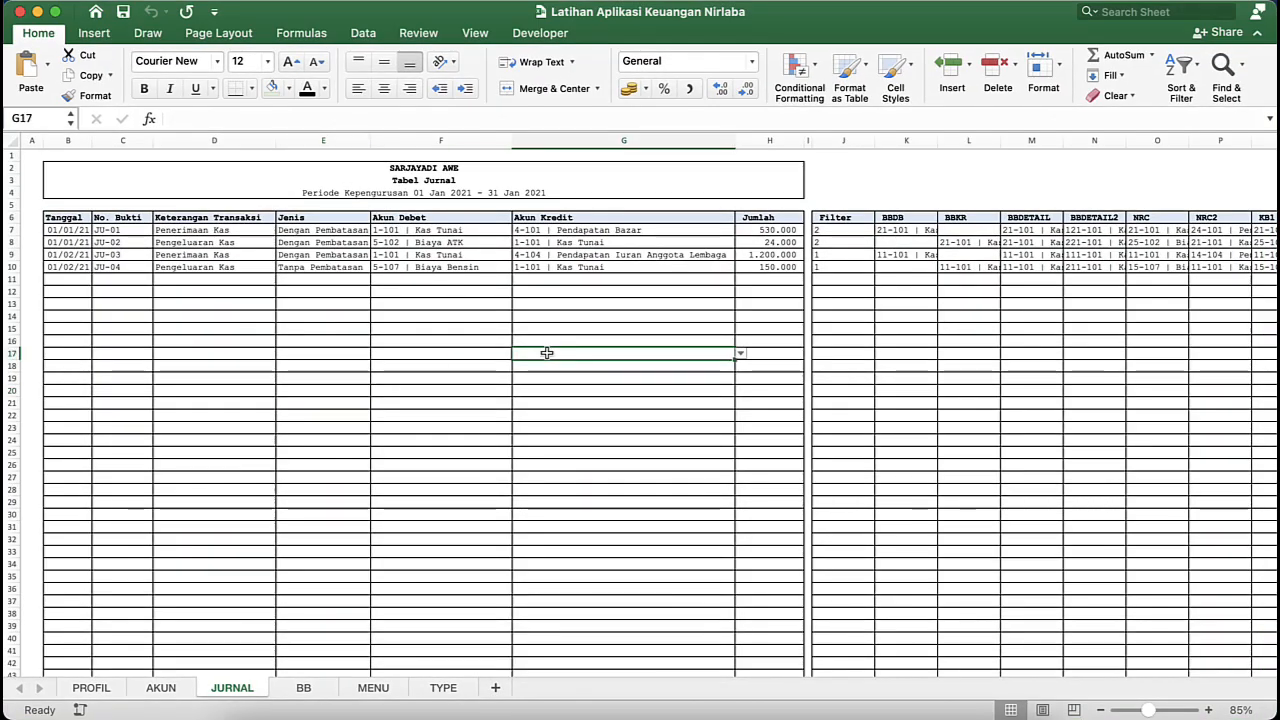
{"action": "left_click", "coordinate": [283, 688]}
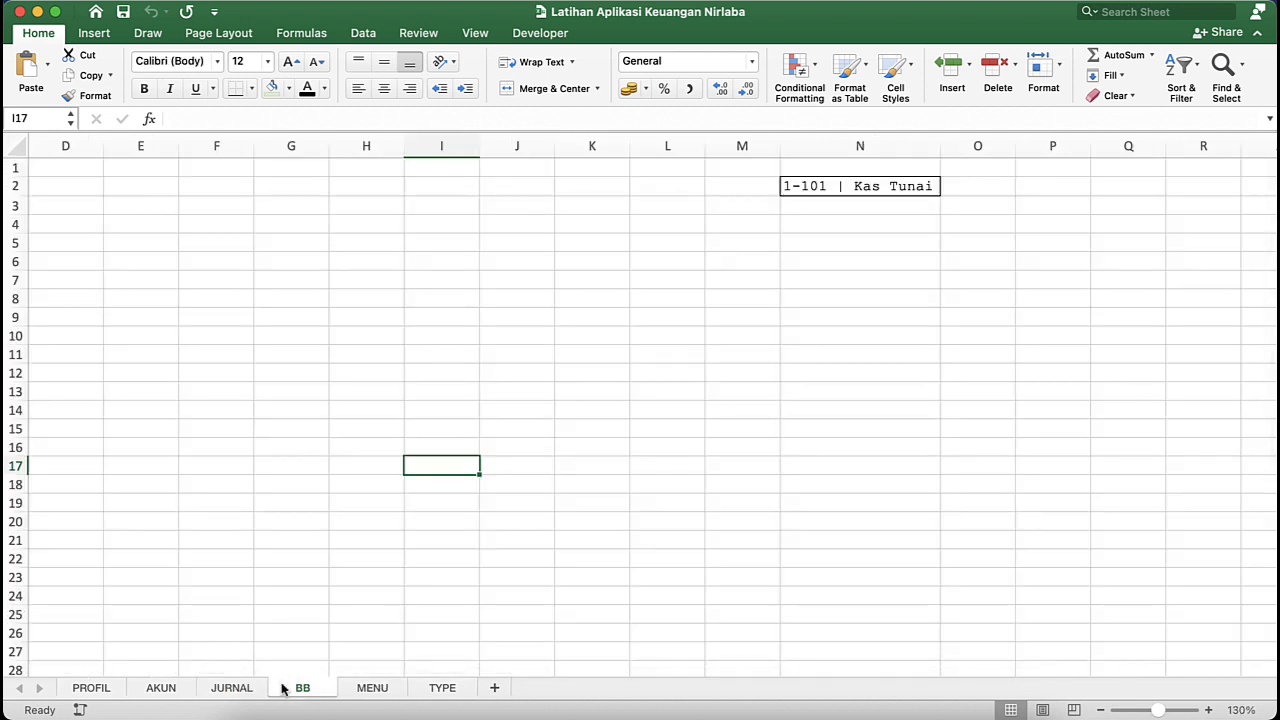
{"action": "left_click", "coordinate": [840, 186]}
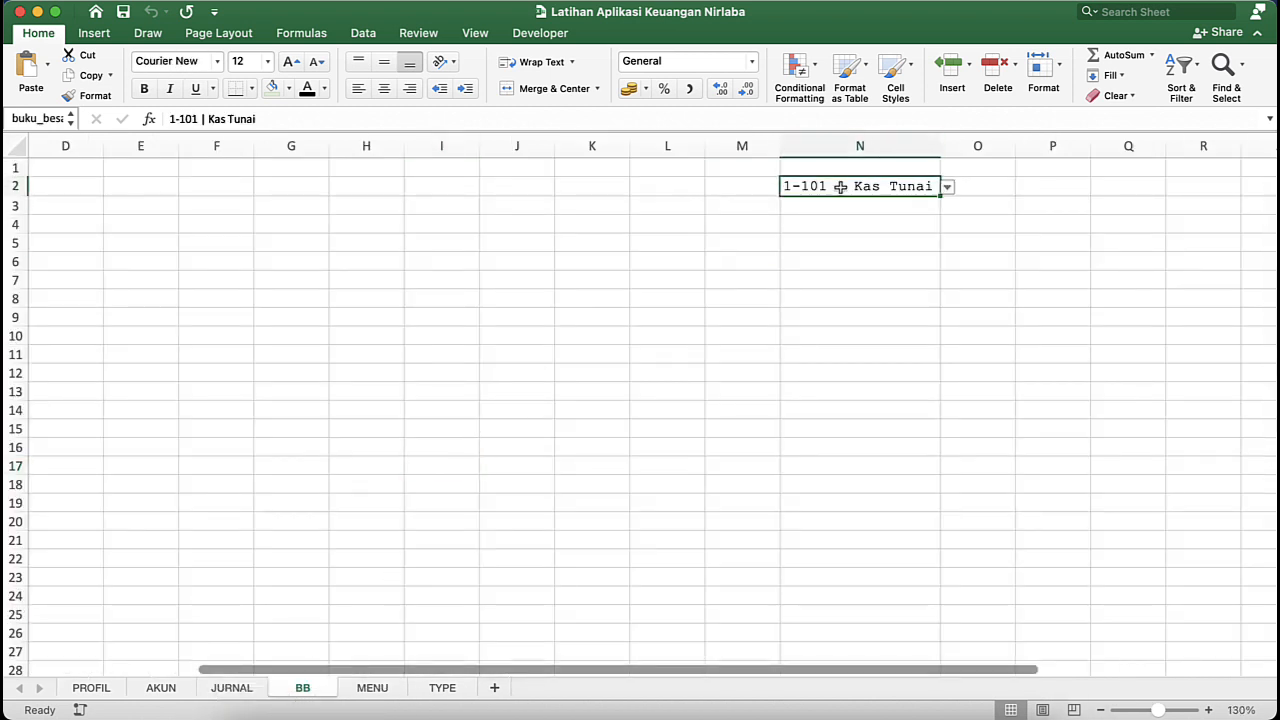
{"action": "left_click", "coordinate": [946, 187]}
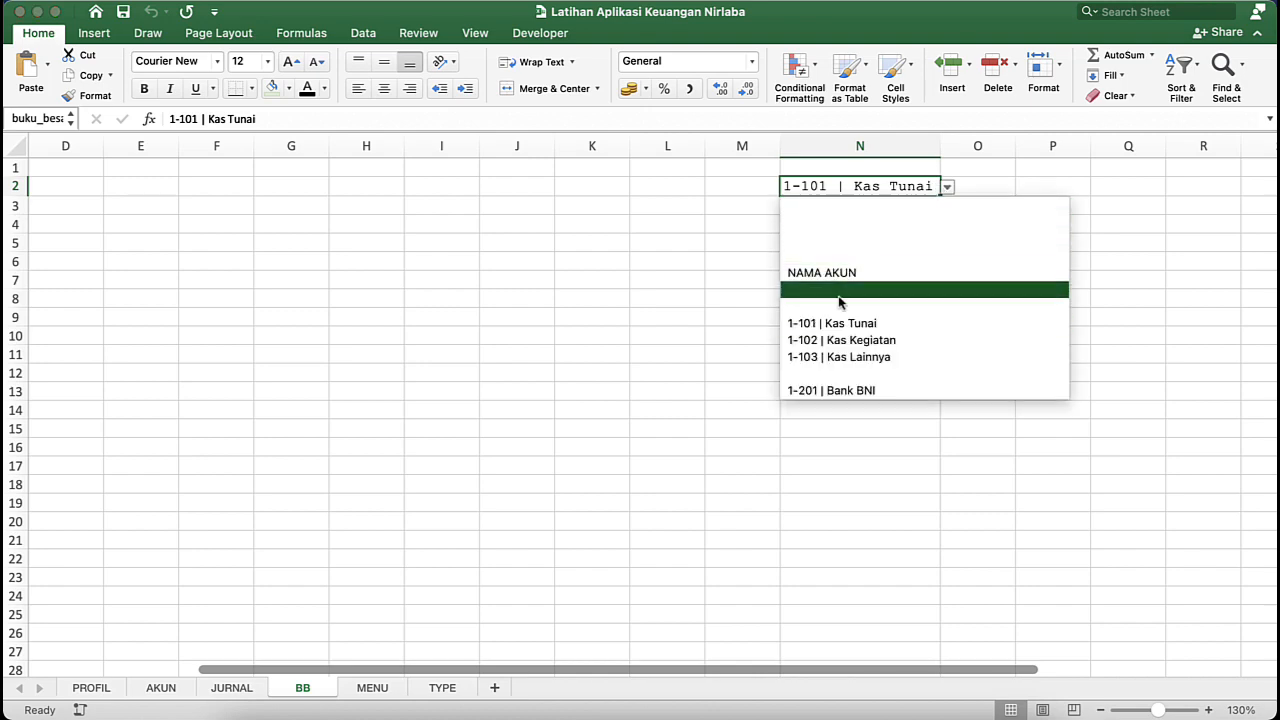
{"action": "scroll", "coordinate": [840, 302], "scroll_direction": "down", "scroll_amount": 20}
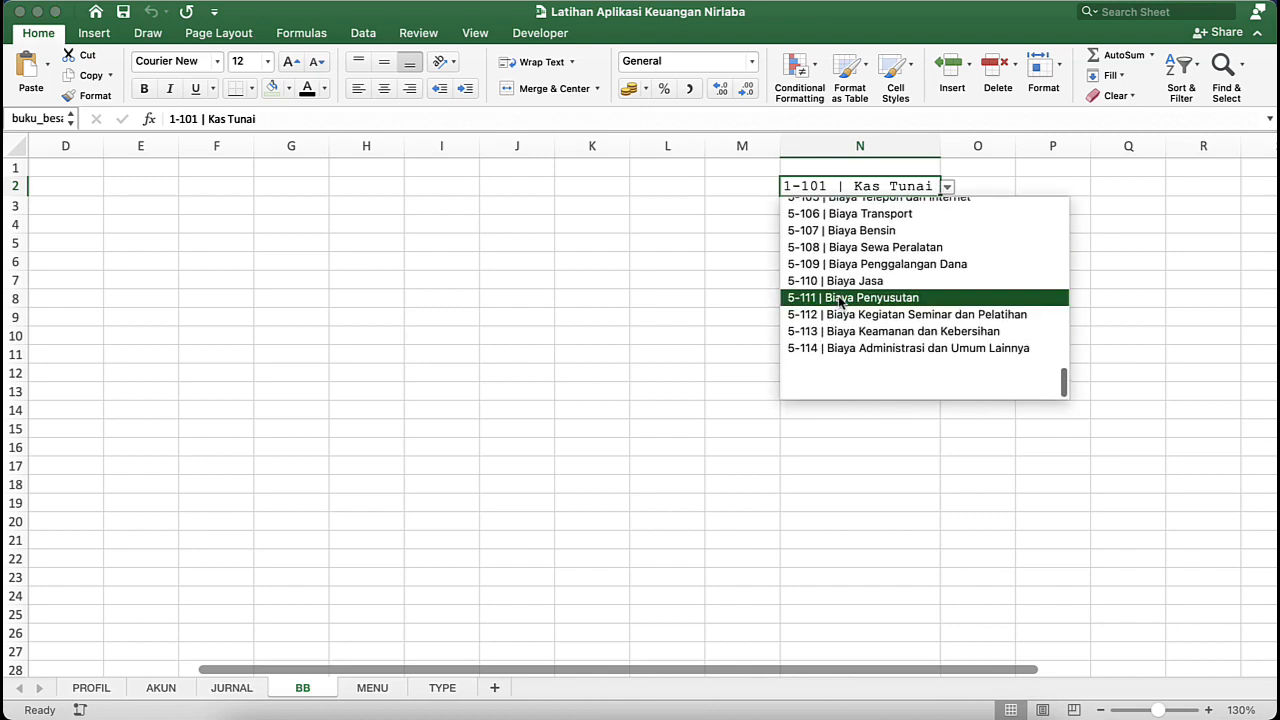
{"action": "left_click", "coordinate": [699, 322]}
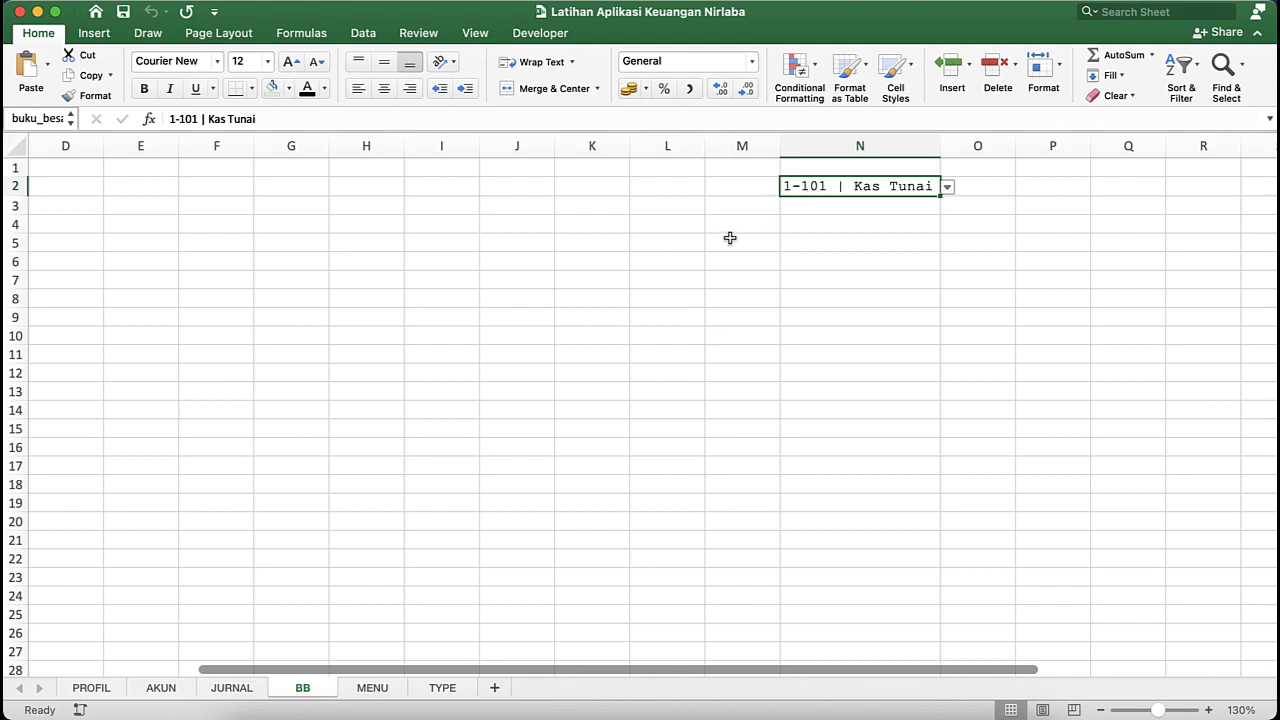
- Switch to the ISAK-35 workbook, open its BUKU BESAR report and examine the account selector, header block and ledger table layout
{"action": "key", "text": "ctrl+Down"}
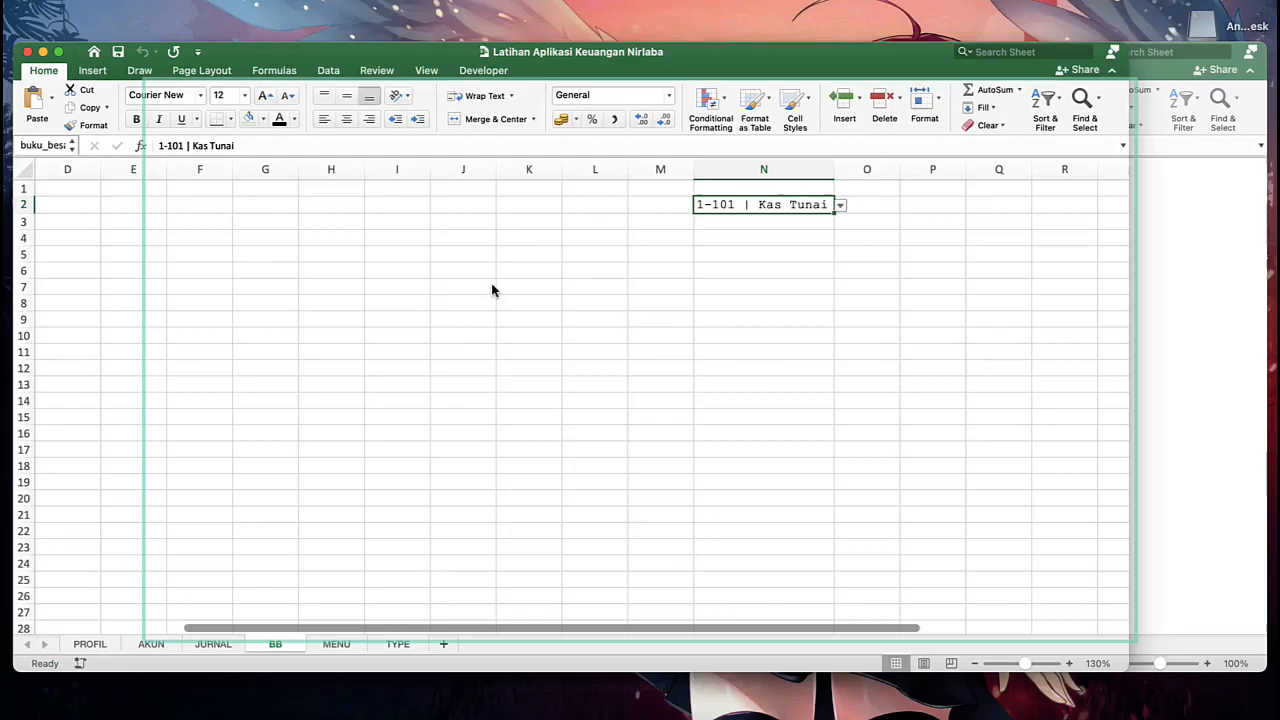
{"action": "left_click", "coordinate": [828, 330]}
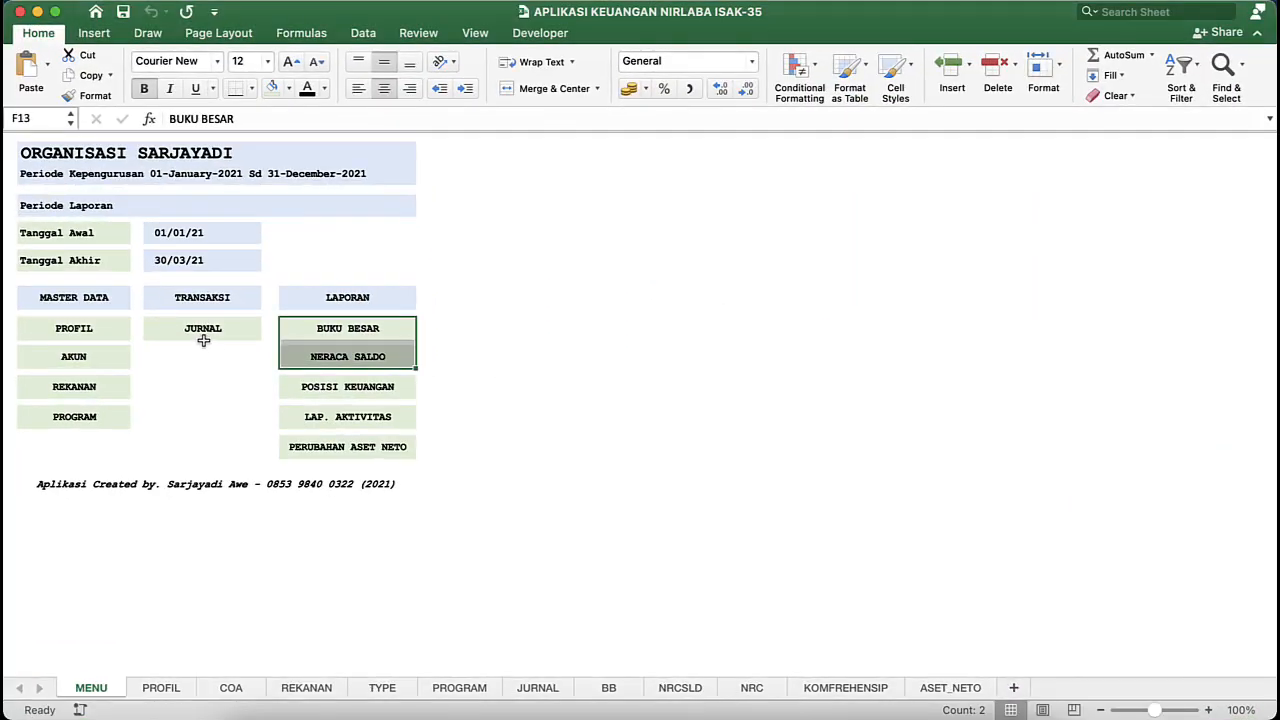
{"action": "left_click", "coordinate": [290, 325]}
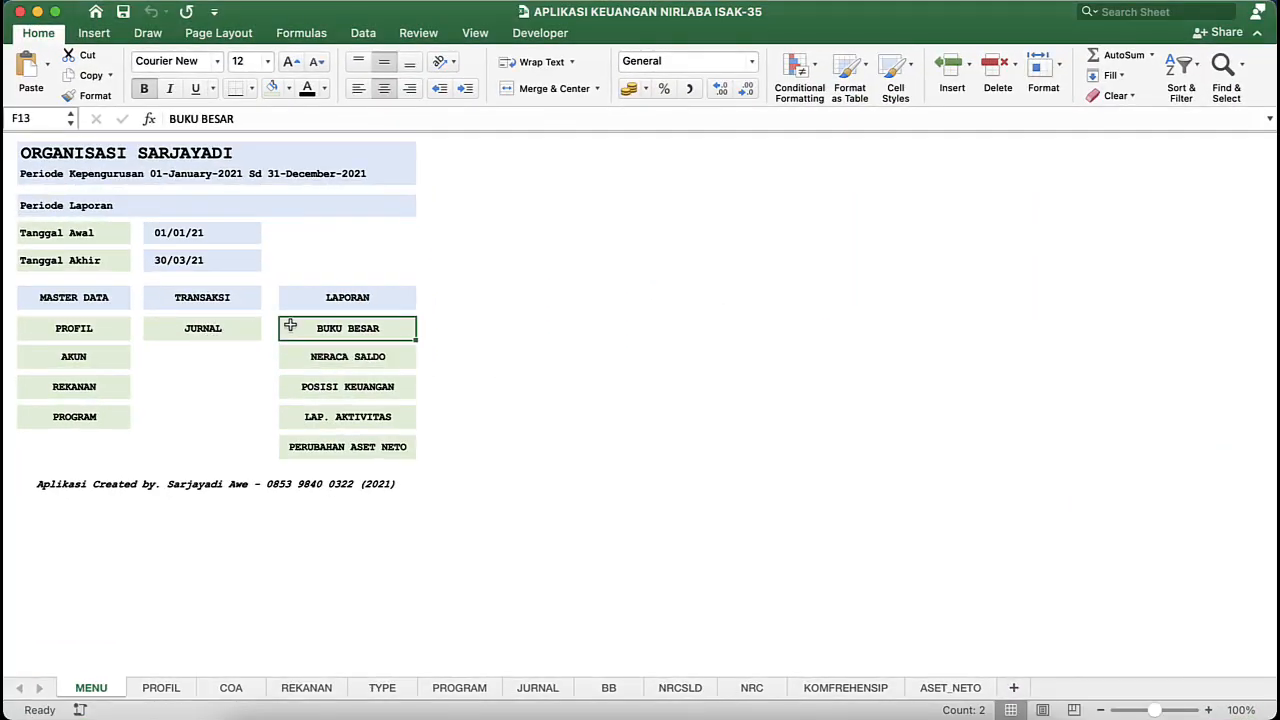
{"action": "left_click", "coordinate": [350, 331]}
{"action": "left_click", "coordinate": [504, 308]}
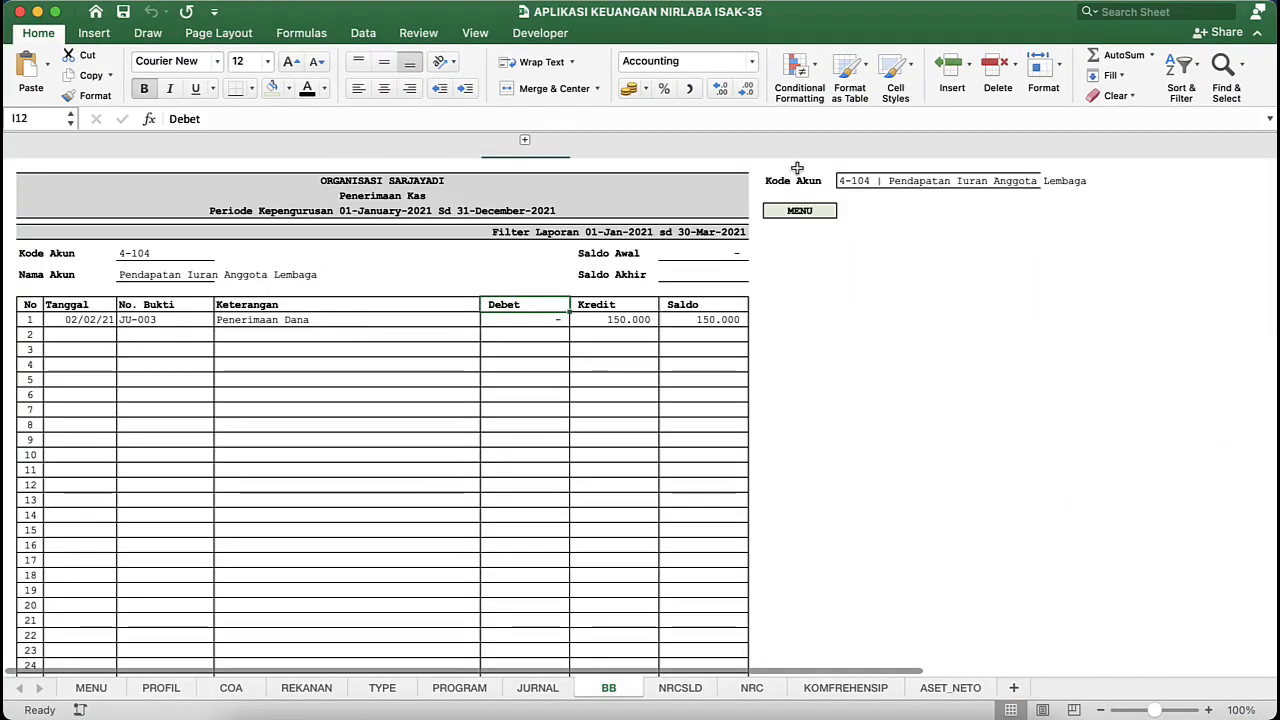
{"action": "left_click", "coordinate": [860, 176]}
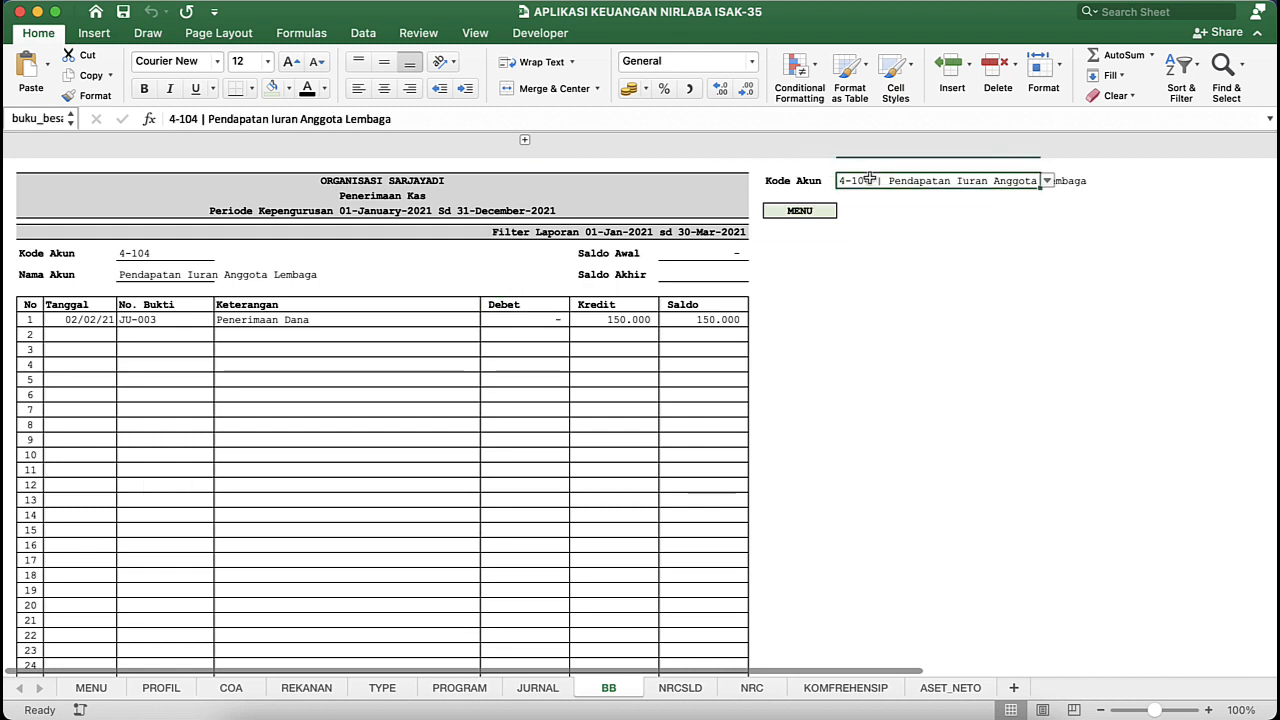
{"action": "left_click", "coordinate": [340, 180]}
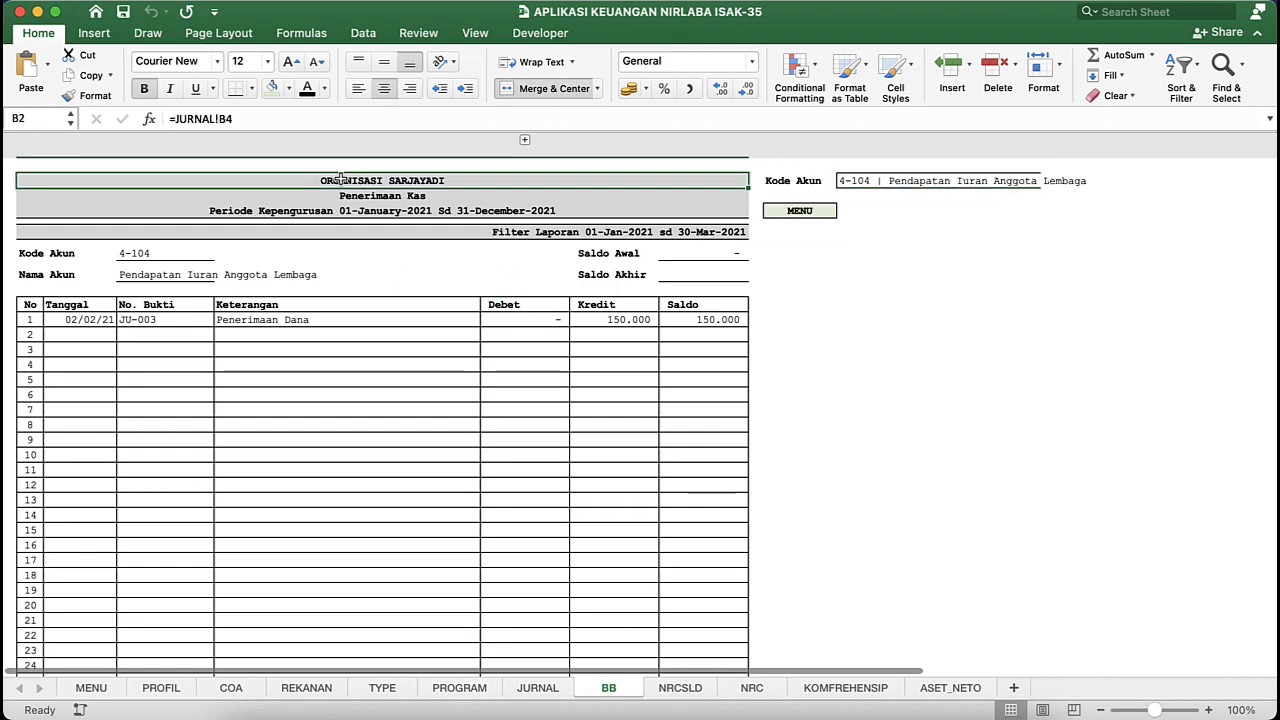
{"action": "mouse_move", "coordinate": [340, 180]}
{"action": "left_mouse_down"}
{"action": "mouse_move", "coordinate": [343, 391]}
{"action": "mouse_move", "coordinate": [366, 564]}
{"action": "left_mouse_up"}
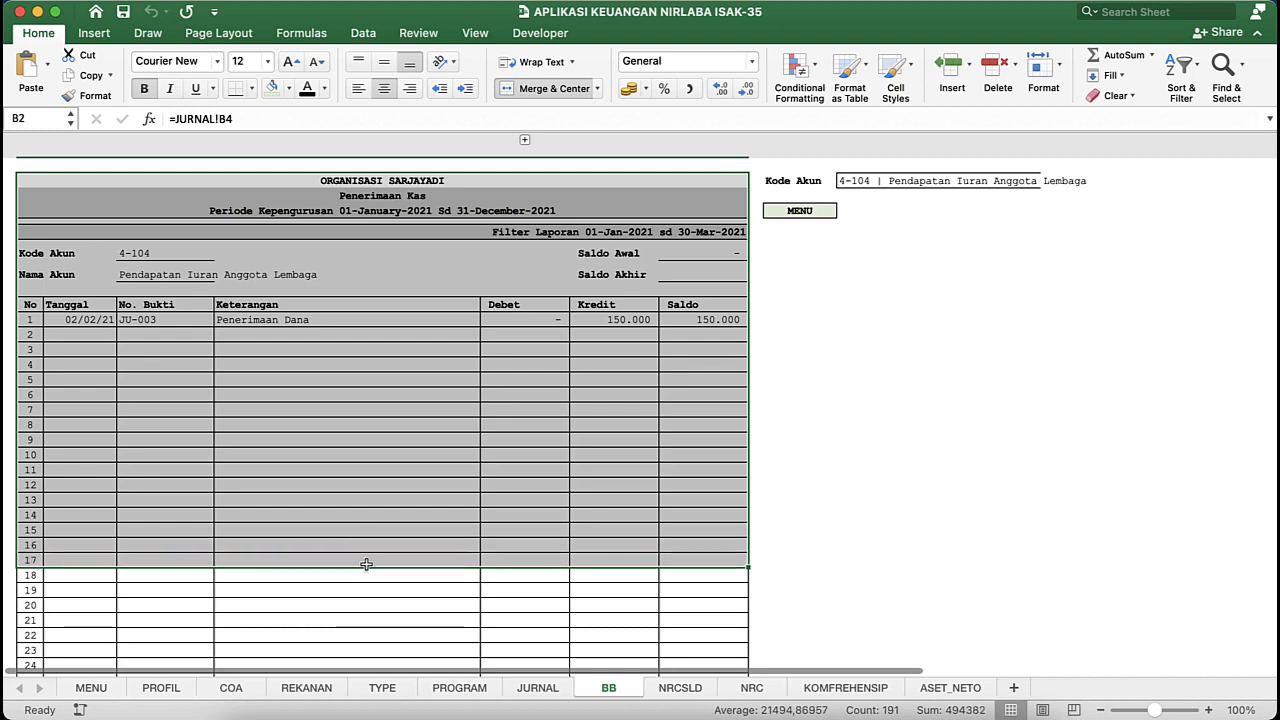
{"action": "left_click", "coordinate": [433, 364]}
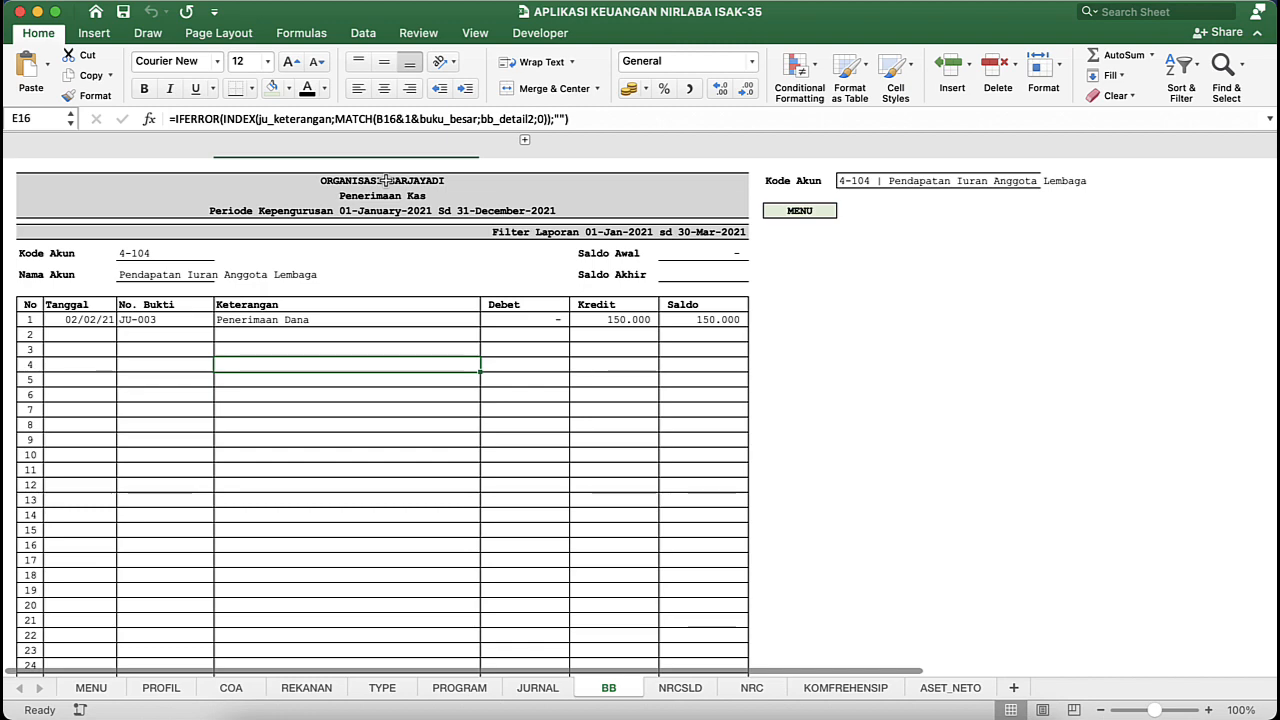
- Switch to the Latihan Aplikasi Keuangan Nirlaba workbook and link cell E2 of the BB sheet to the organisation title with =JURNAL!B2
{"action": "key", "text": "ctrl+Down"}
{"action": "left_click", "coordinate": [843, 346]}
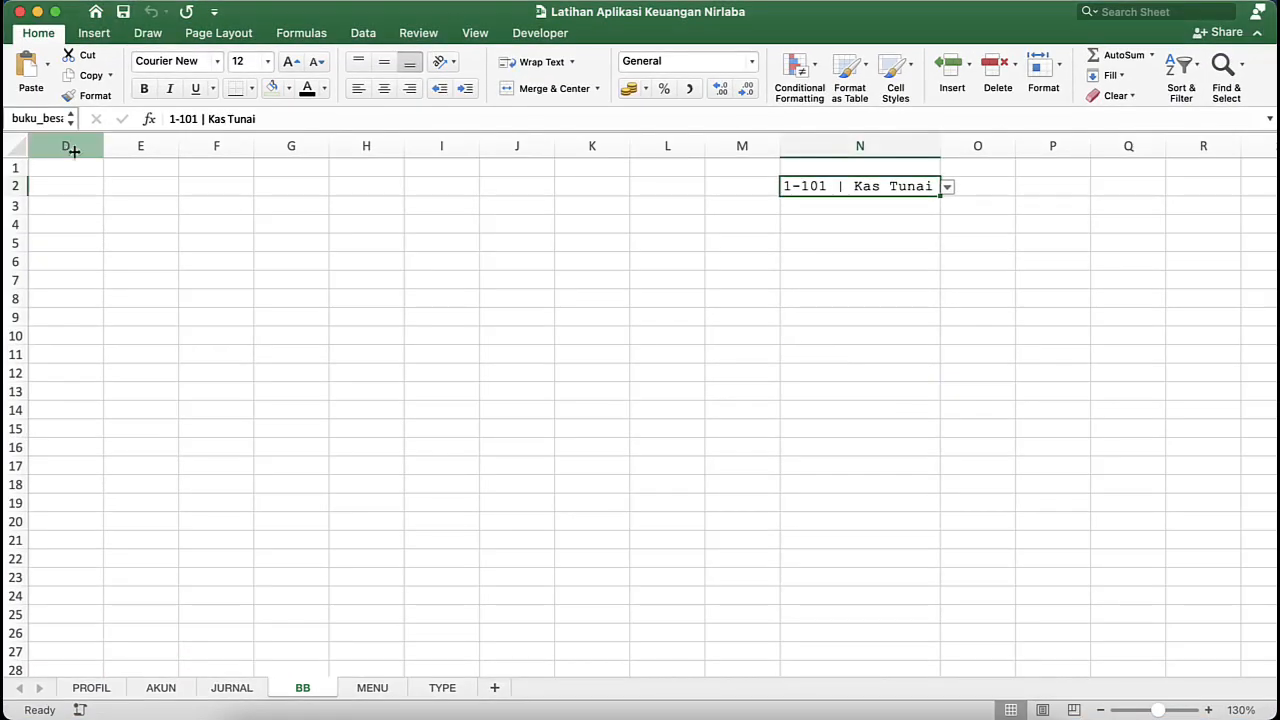
{"action": "left_click", "coordinate": [134, 183]}
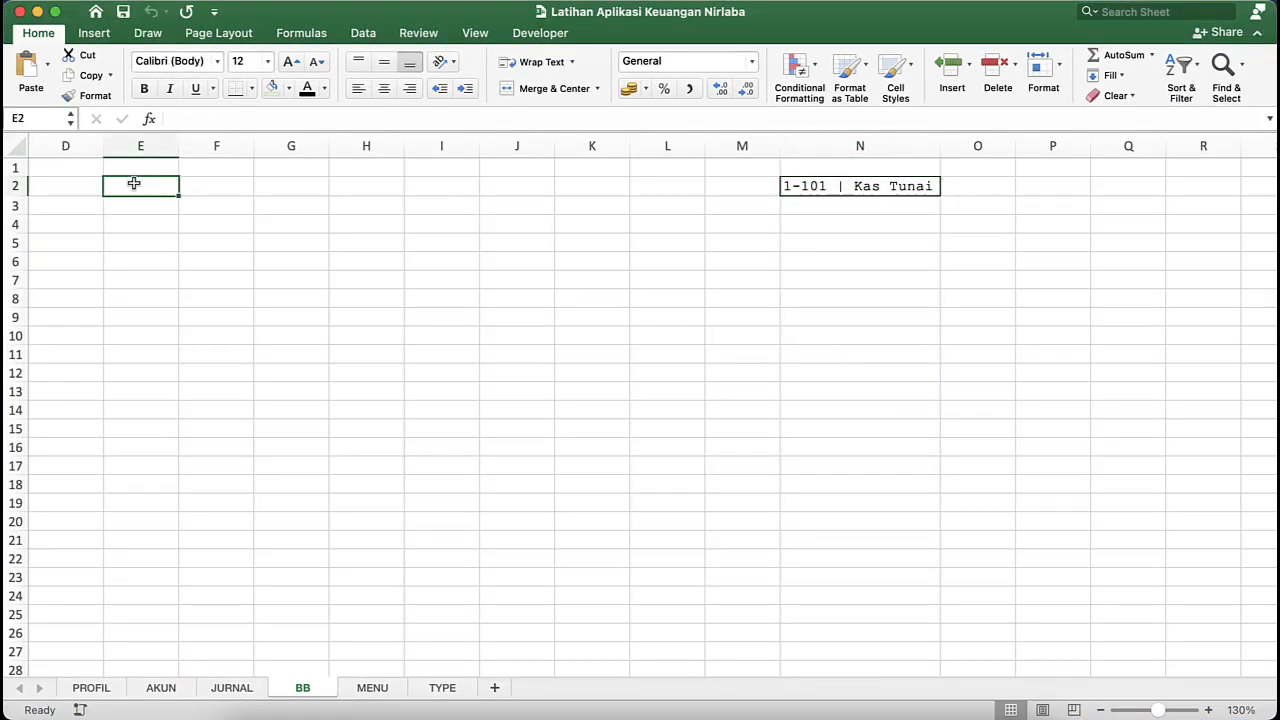
{"action": "type", "text": "=na"}
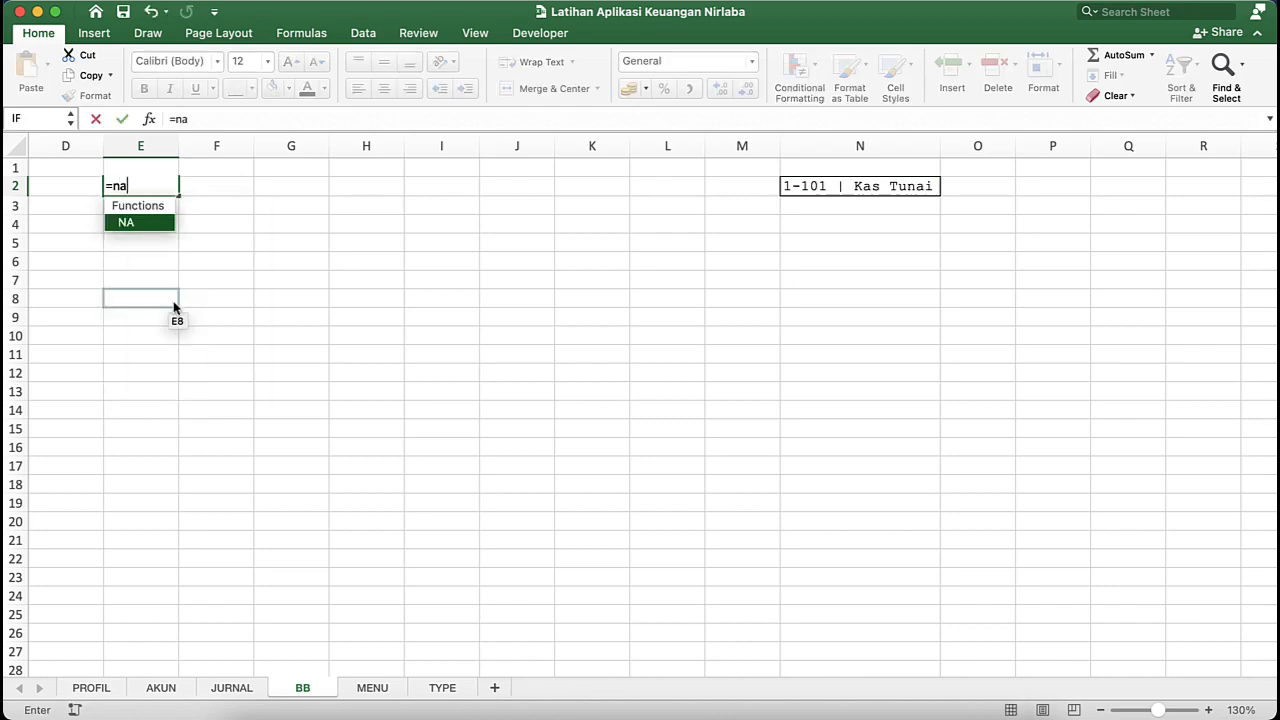
{"action": "key", "text": "BackSpace"}
{"action": "key", "text": "BackSpace"}
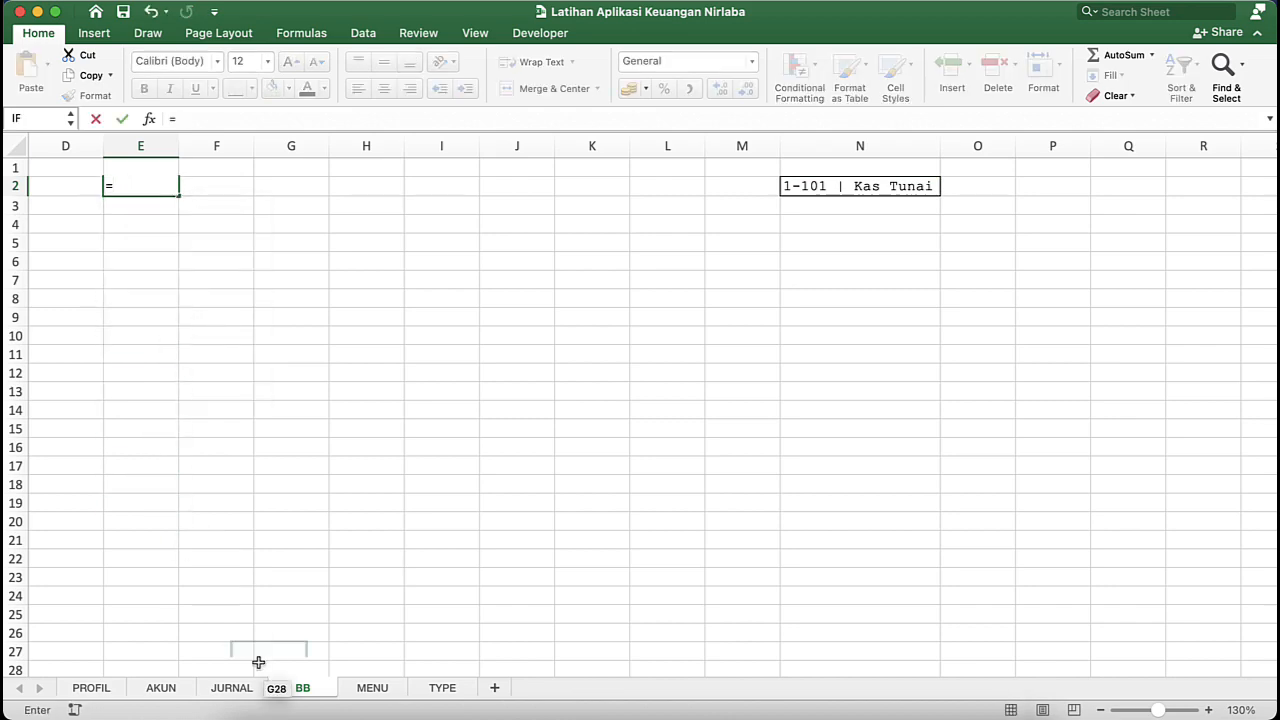
{"action": "left_click", "coordinate": [238, 686]}
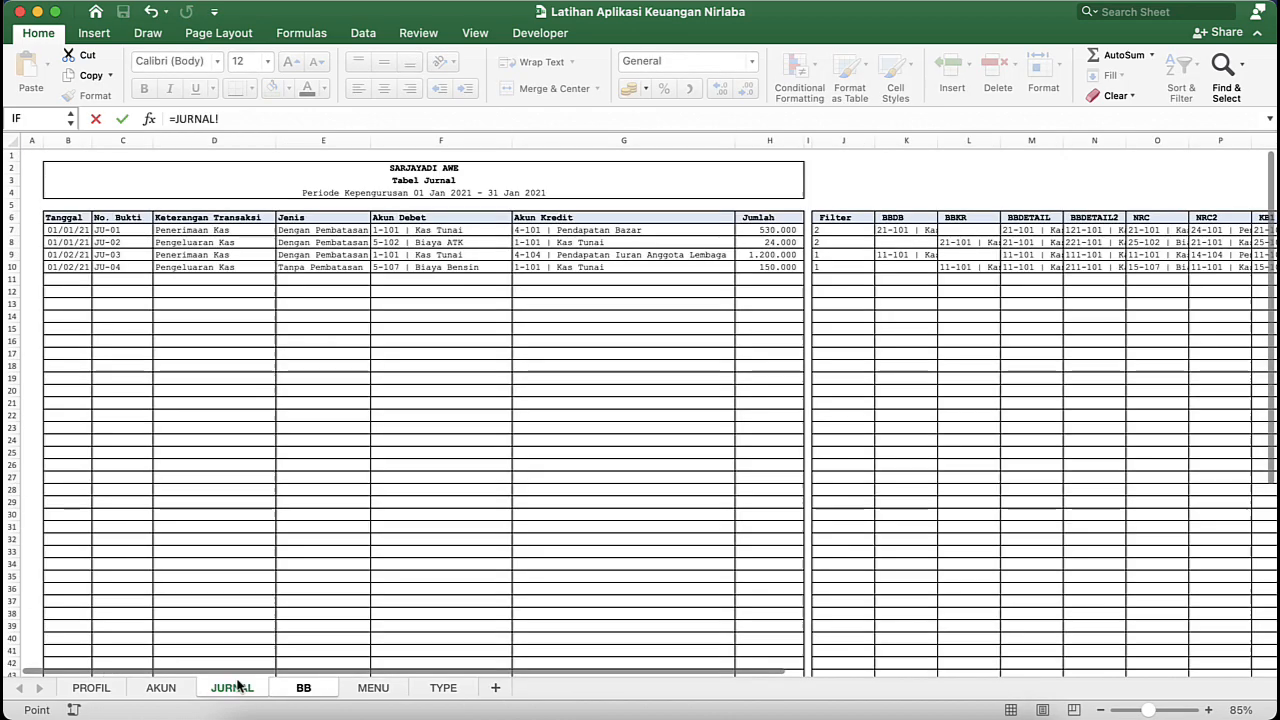
{"action": "left_click", "coordinate": [290, 171]}
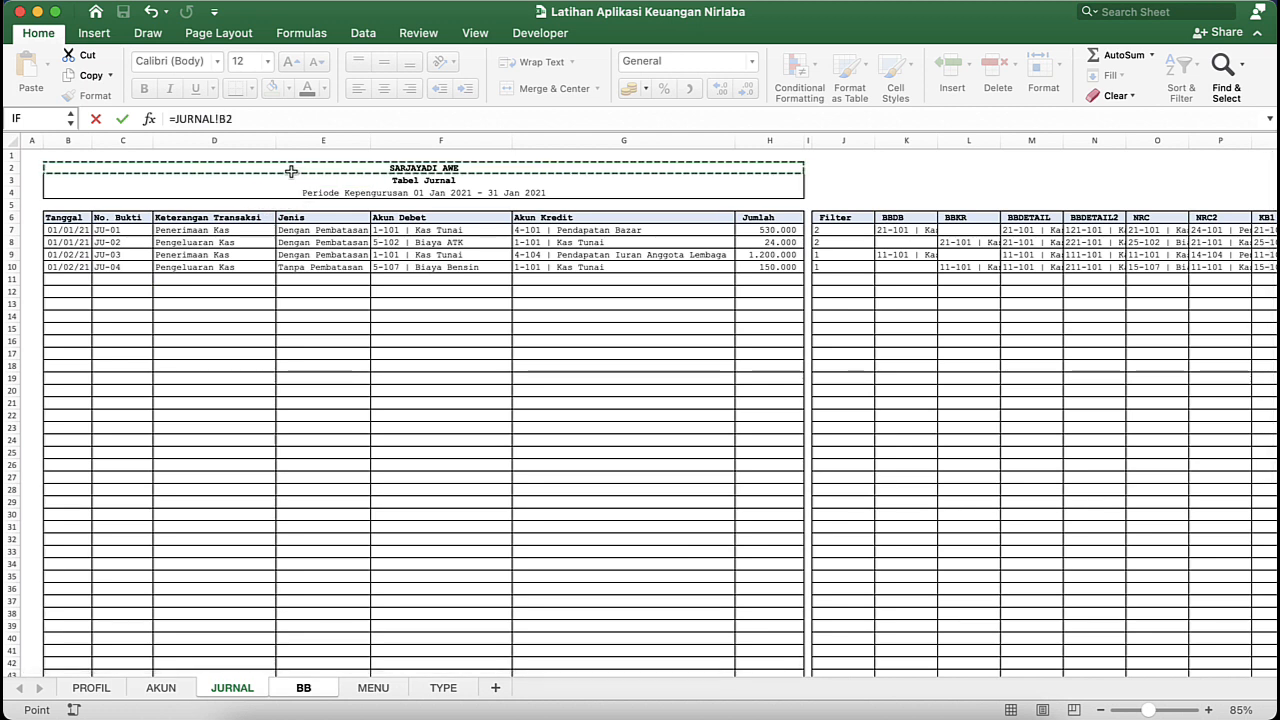
{"action": "key", "text": "Return"}
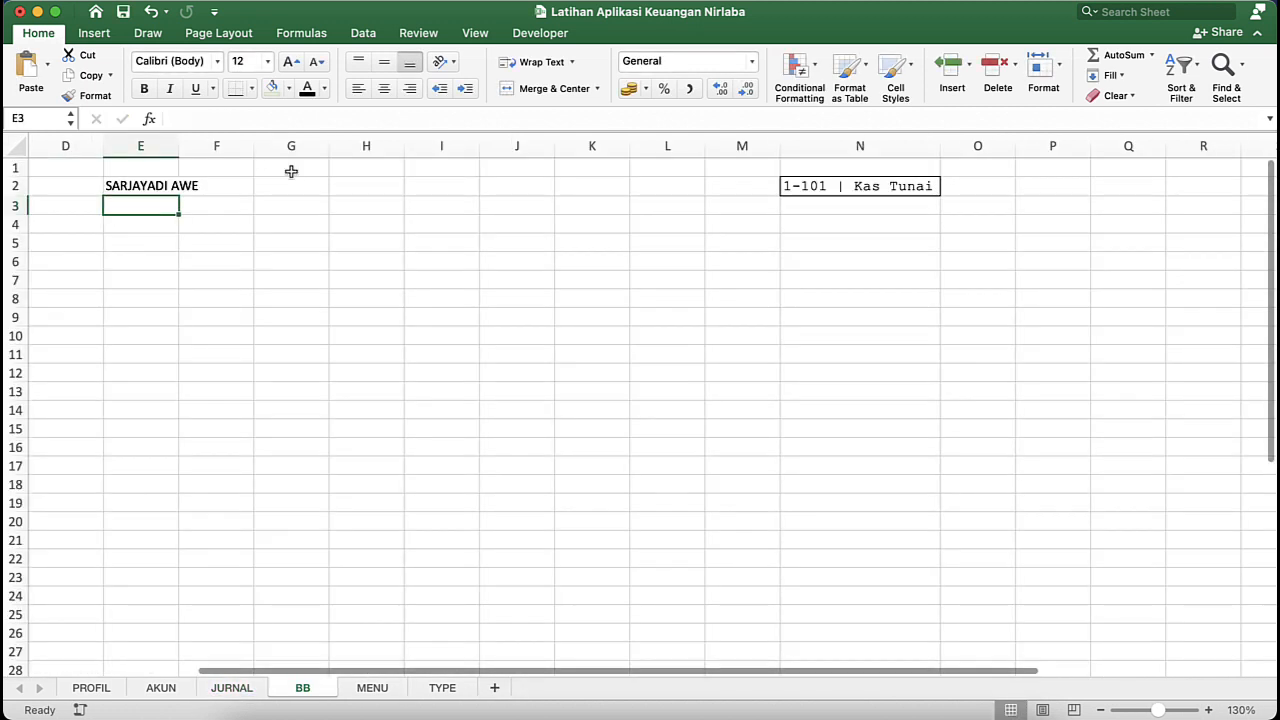
- Copy the E2 link formula into cells E3 and E4 so they reference JURNAL!B3 and JURNAL!B4
{"action": "left_click", "coordinate": [152, 192]}
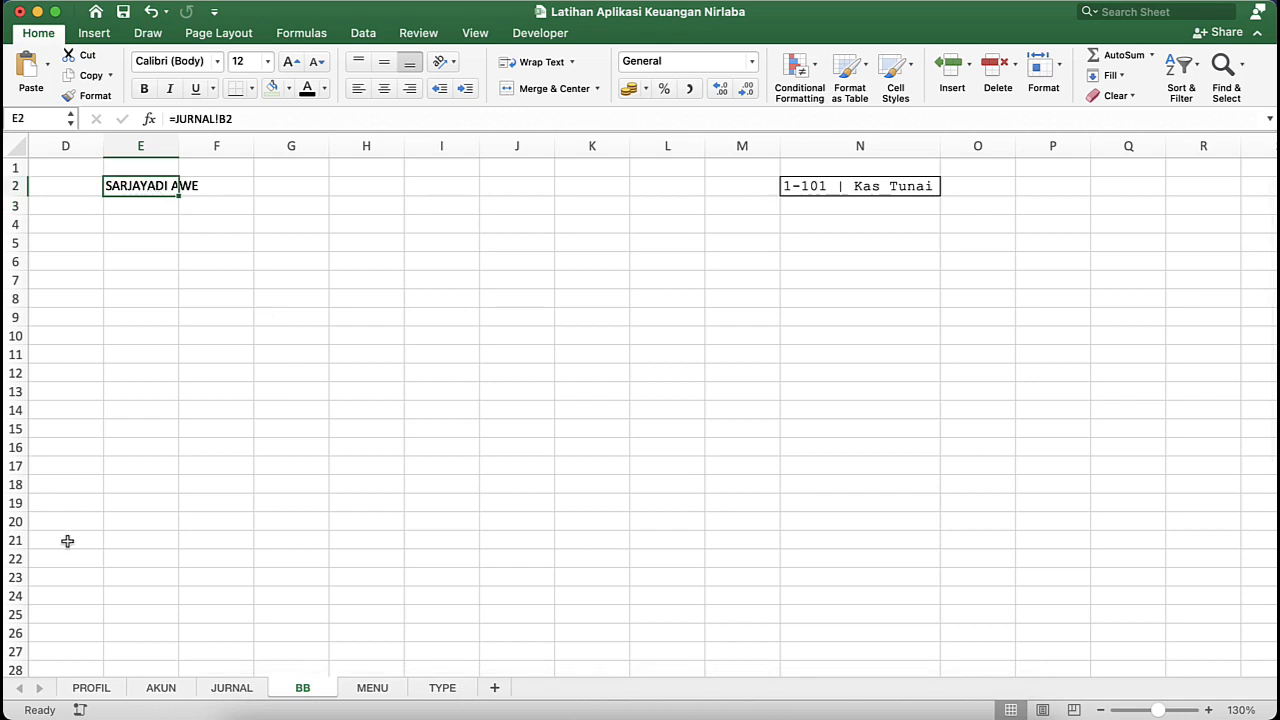
{"action": "left_click", "coordinate": [160, 214]}
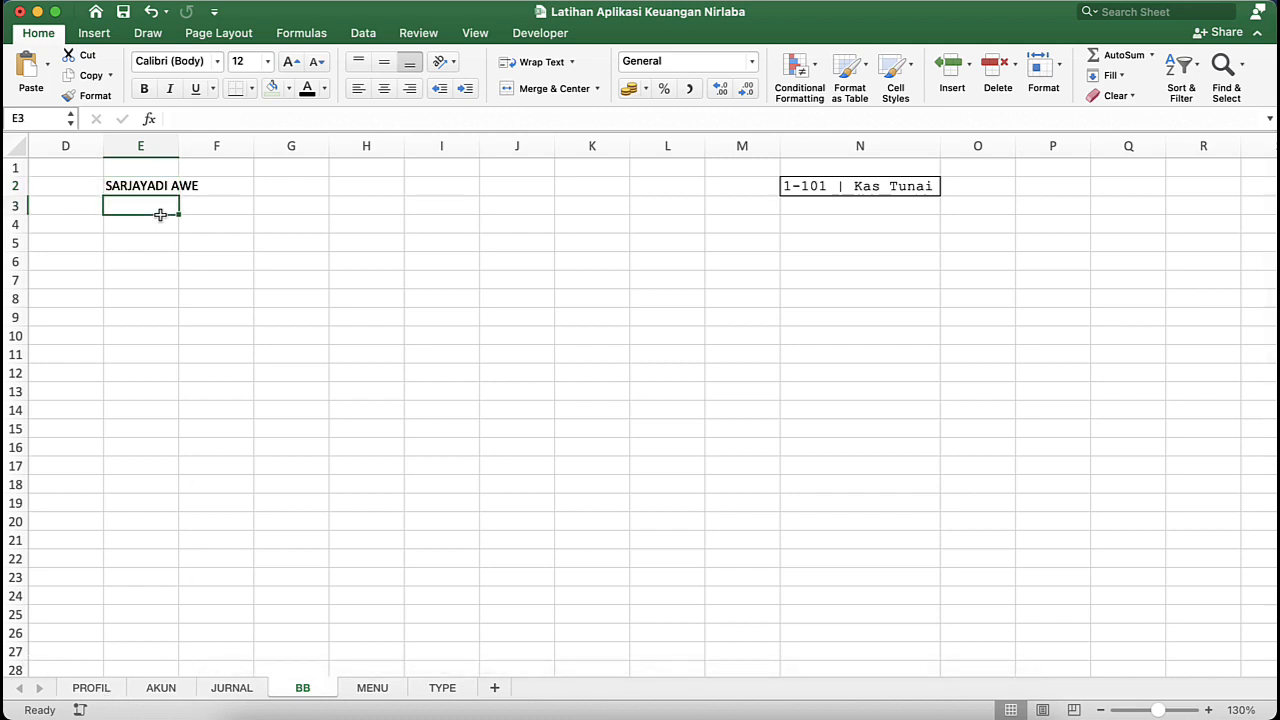
{"action": "key", "text": "super+v"}
{"action": "left_click", "coordinate": [160, 230]}
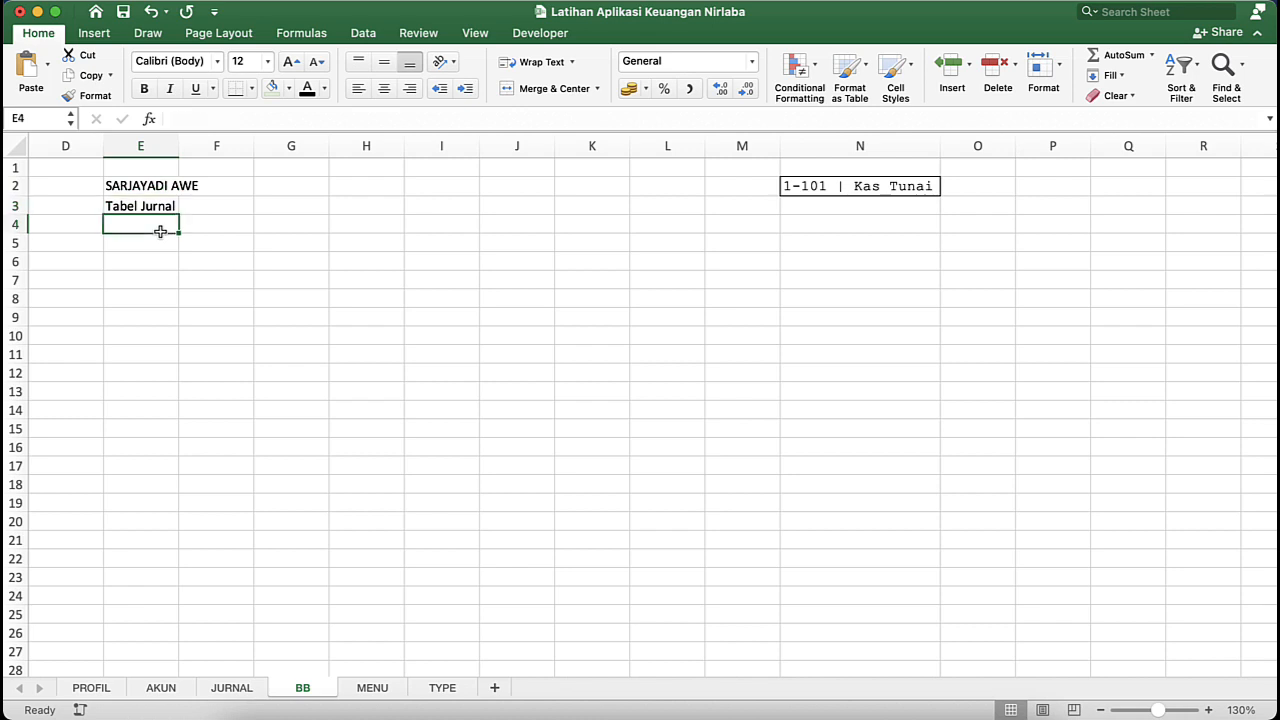
{"action": "key", "text": "super+v"}
{"action": "left_click", "coordinate": [166, 245]}
{"action": "left_click", "coordinate": [163, 226]}
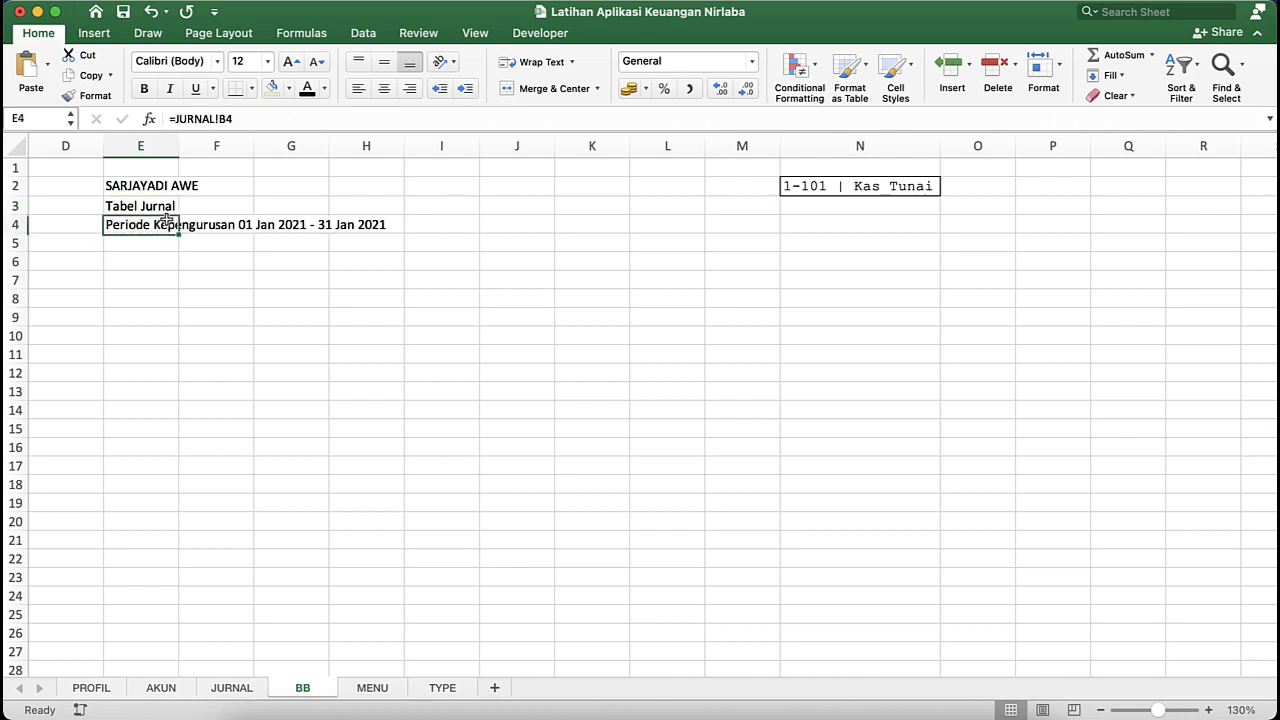
- Replace the linked title in cell E3 with the text "Buku Besar"
{"action": "left_click", "coordinate": [164, 203]}
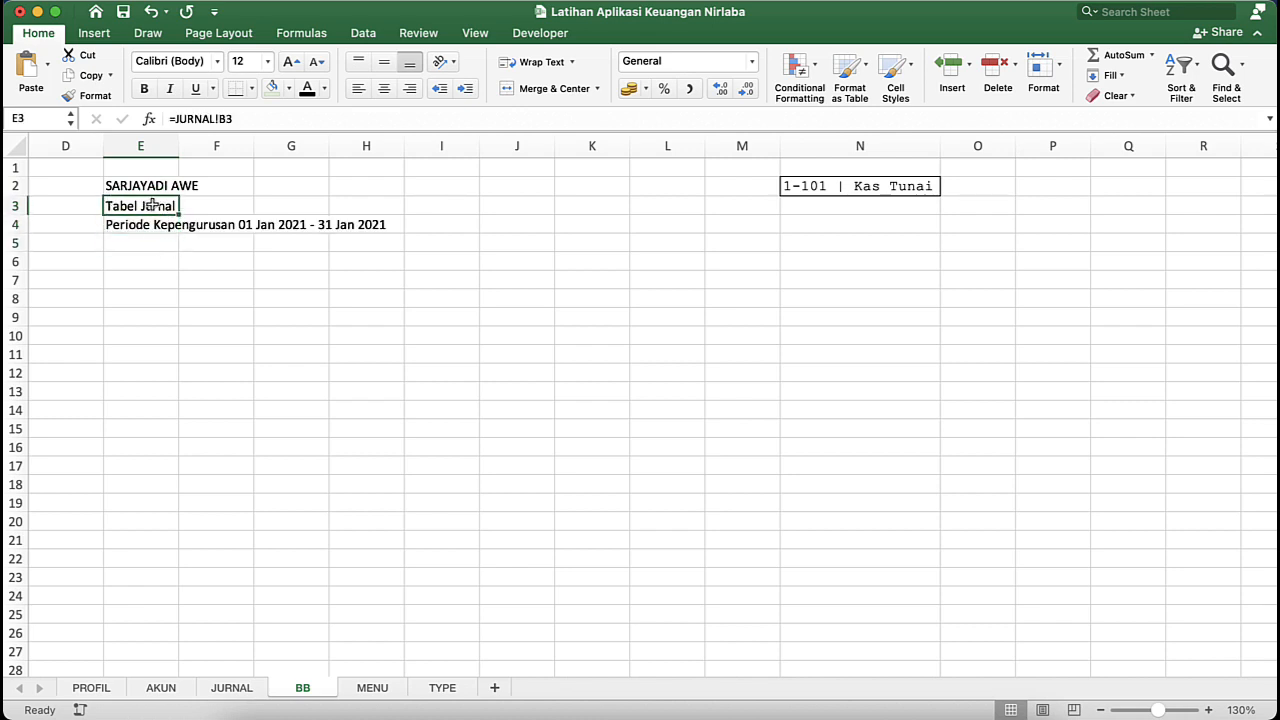
{"action": "type", "text": "Bu"}
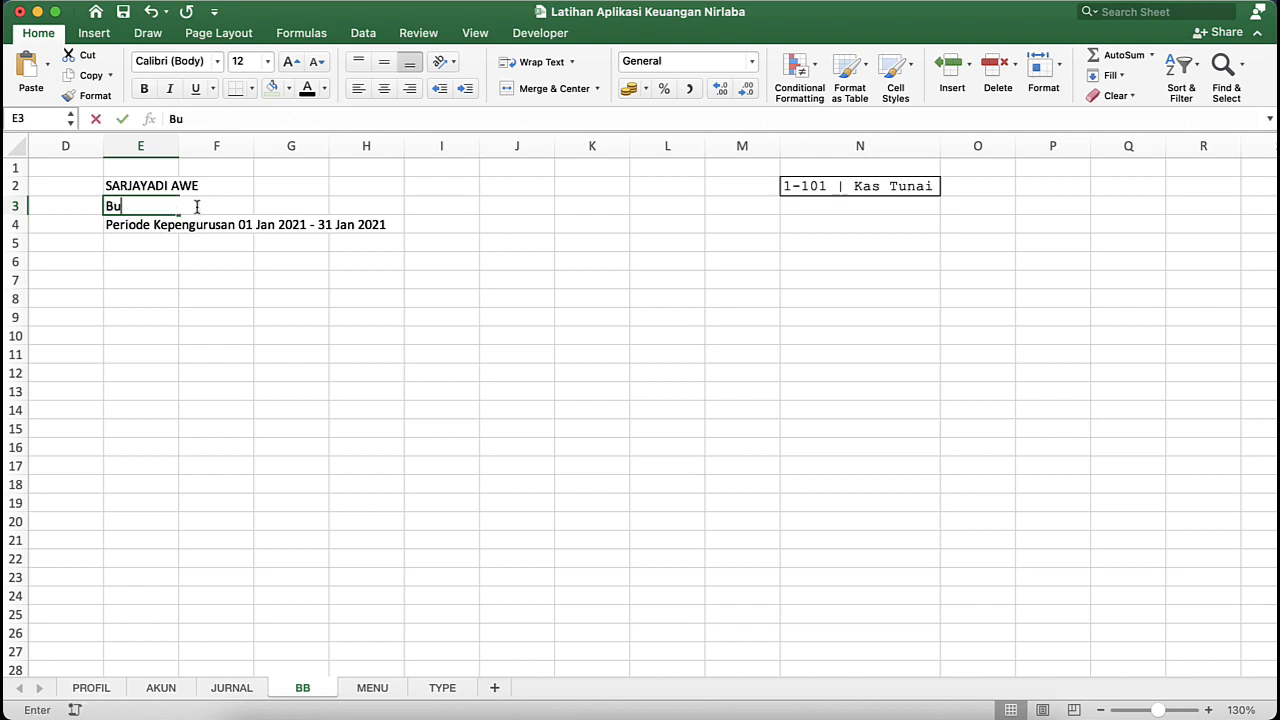
{"action": "type", "text": "ku Besar"}
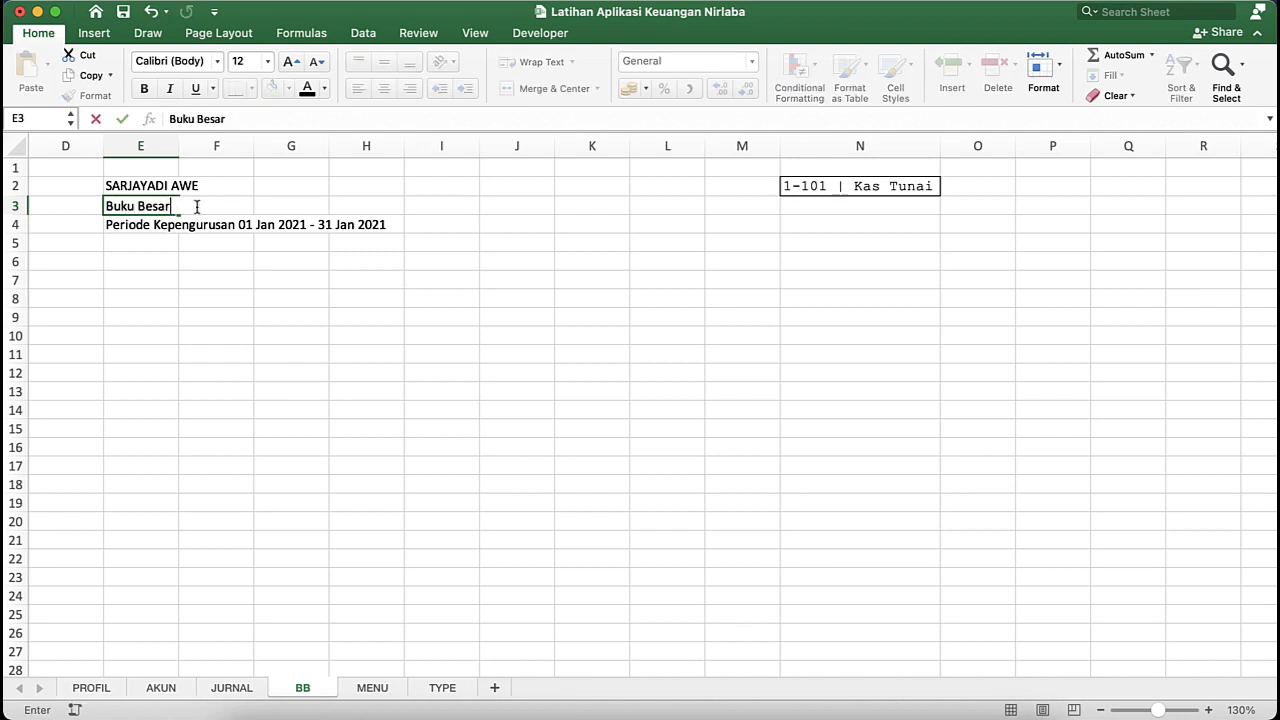
{"action": "key", "text": "Return"}
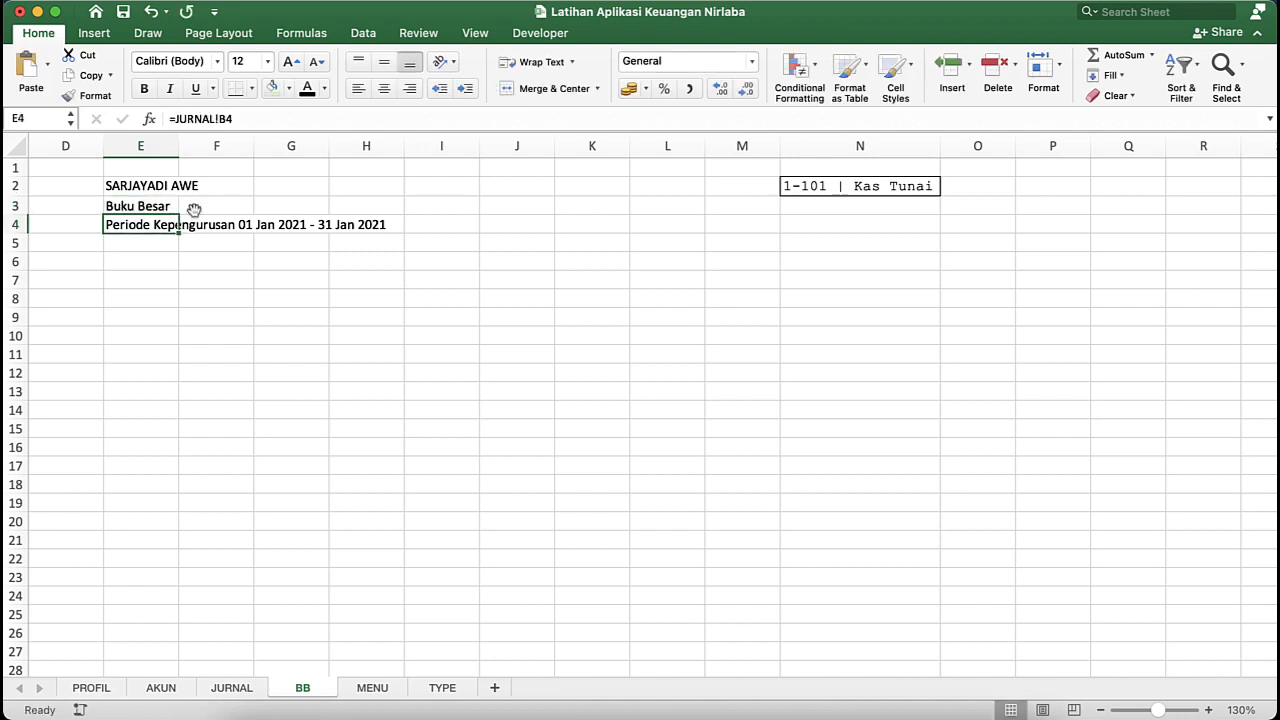
- Switch to the ISAK-35 workbook and examine the BB sheet's title, Kode Akun, Nama Akun and Filter Laporan cells, plus its JURNAL sheet
{"action": "left_click", "coordinate": [152, 247]}
{"action": "key", "text": "ctrl+Down"}
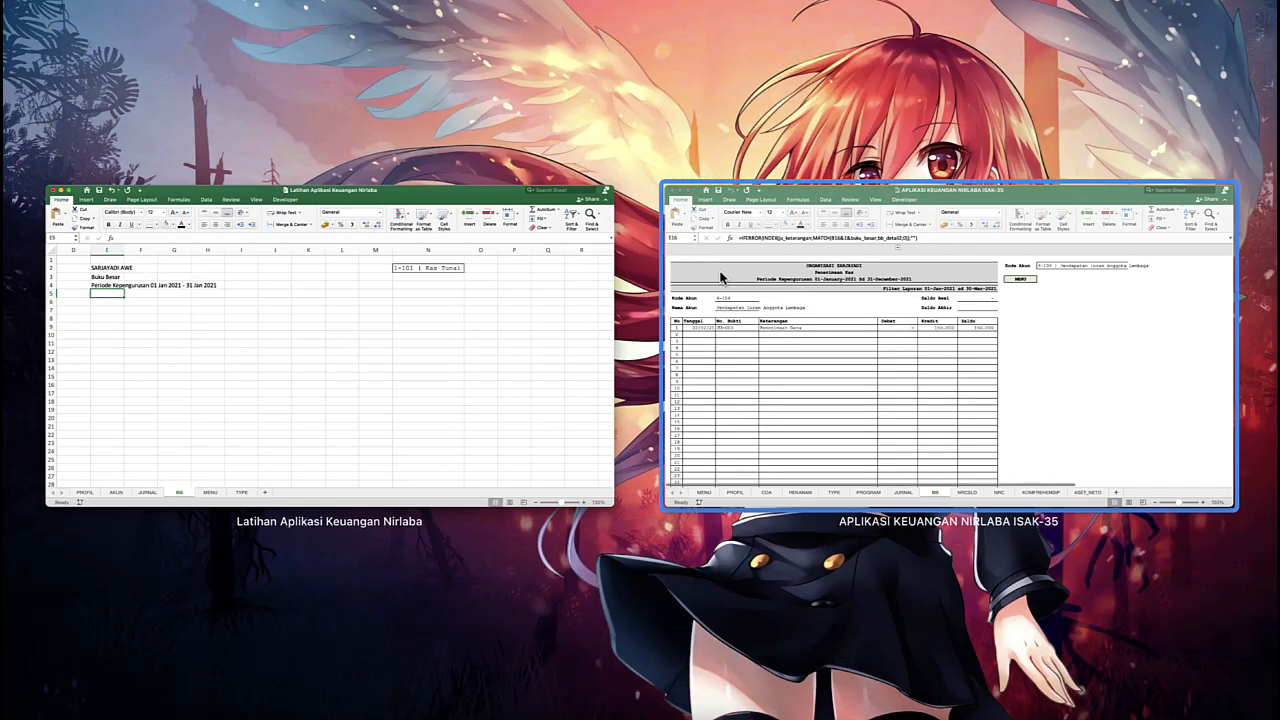
{"action": "left_click", "coordinate": [722, 277]}
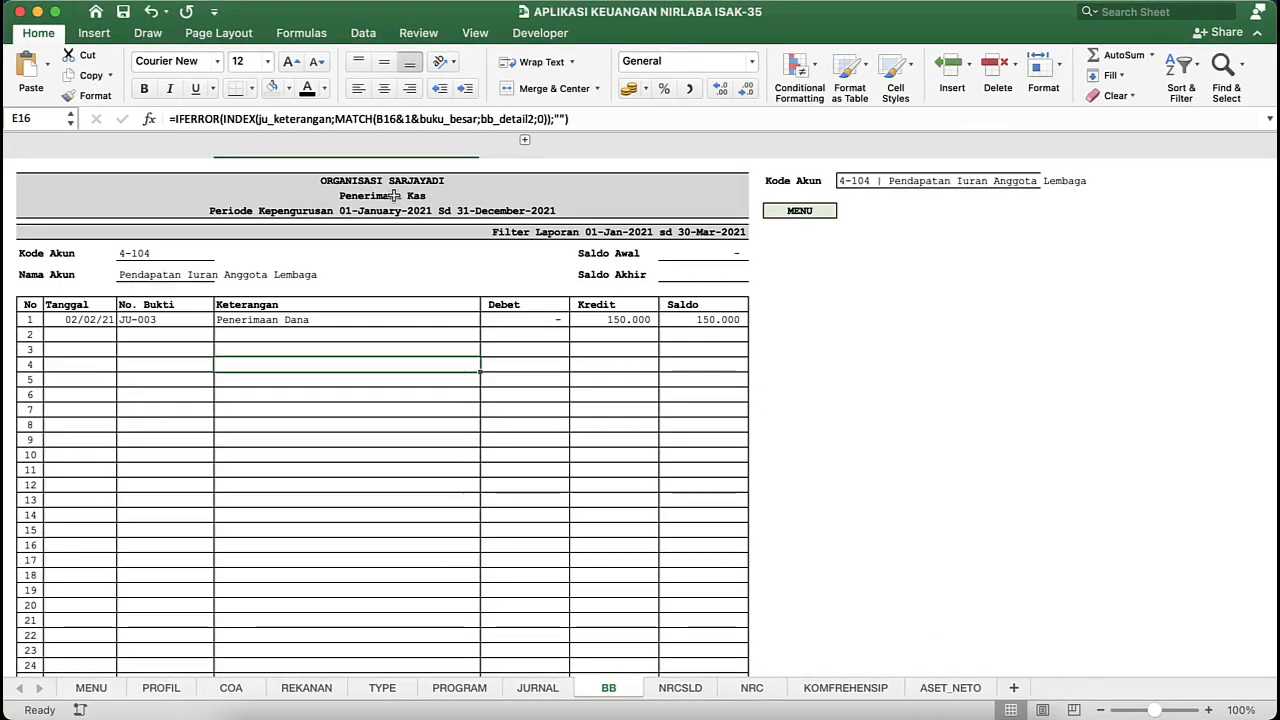
{"action": "left_click", "coordinate": [399, 192]}
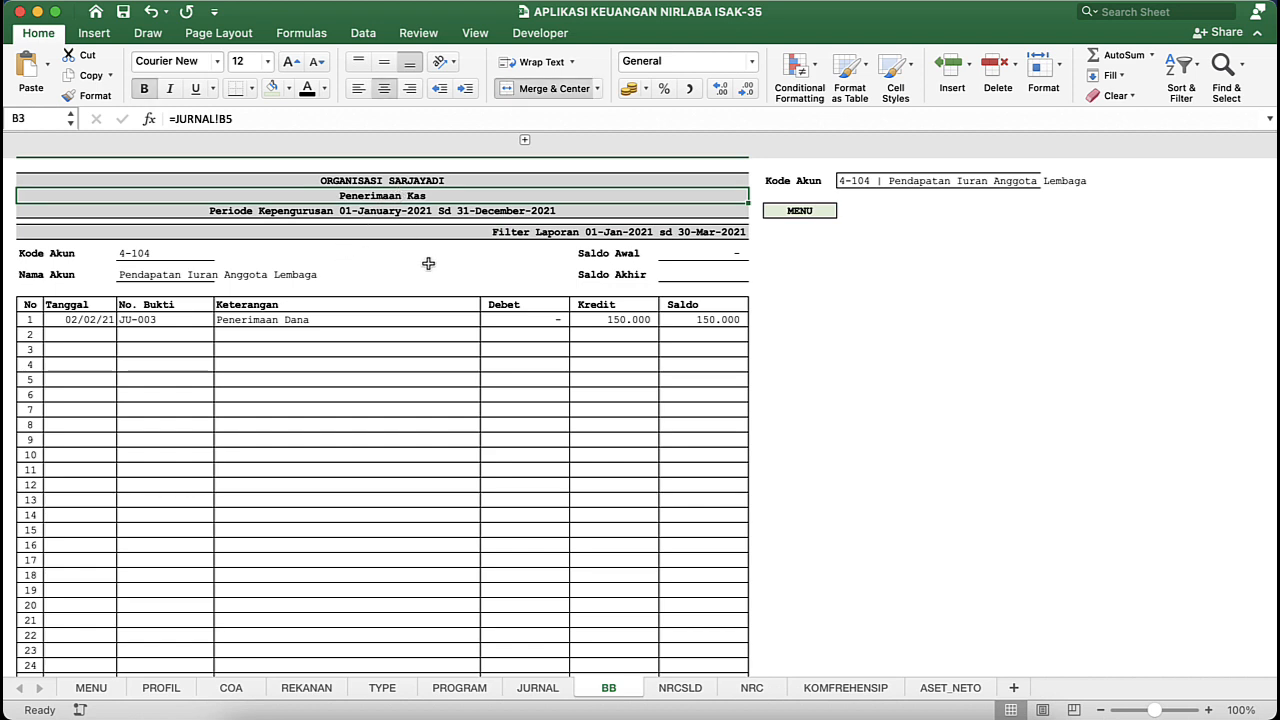
{"action": "left_click", "coordinate": [543, 500]}
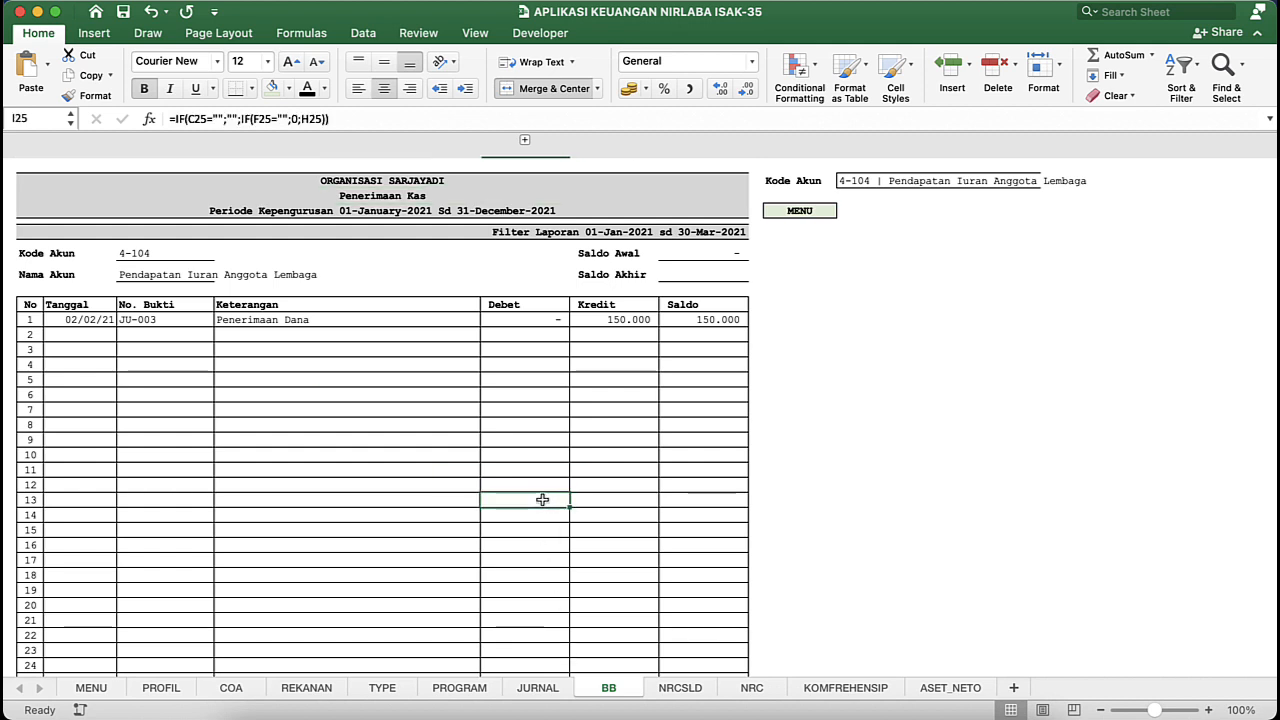
{"action": "left_click", "coordinate": [379, 381]}
{"action": "left_click", "coordinate": [150, 258]}
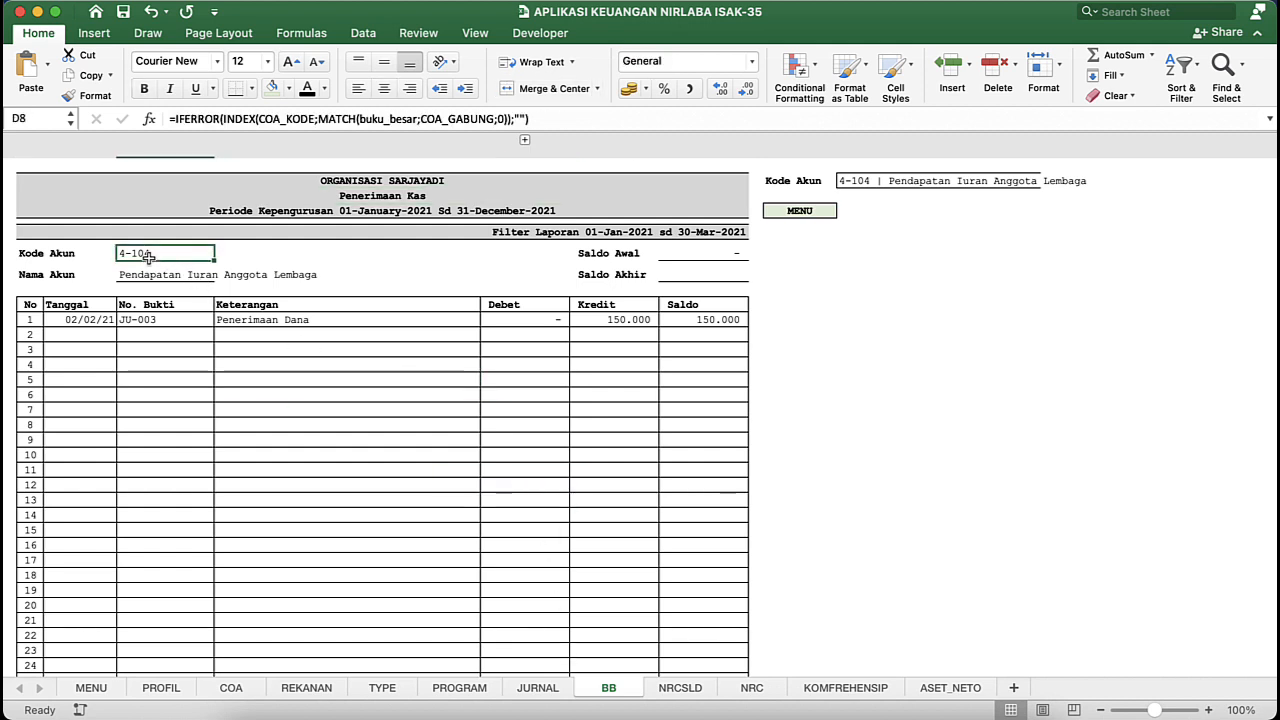
{"action": "left_click", "coordinate": [78, 257]}
{"action": "left_click", "coordinate": [153, 252]}
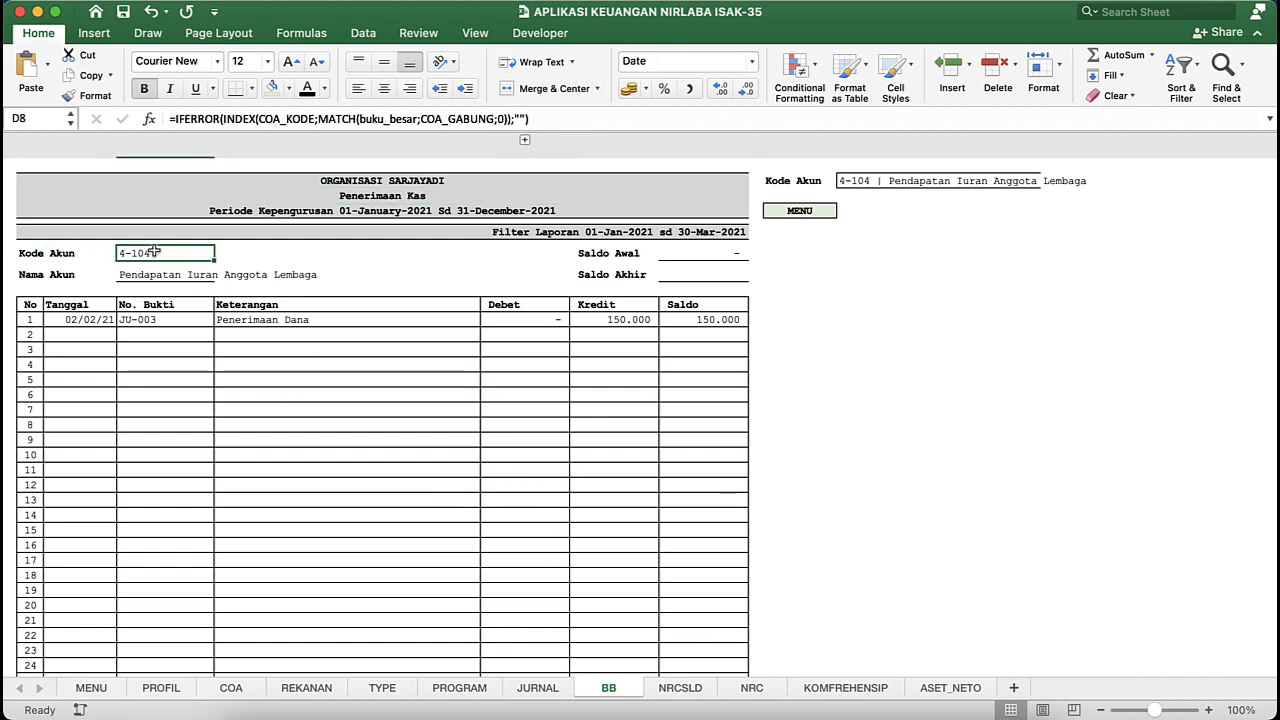
{"action": "left_click", "coordinate": [50, 252]}
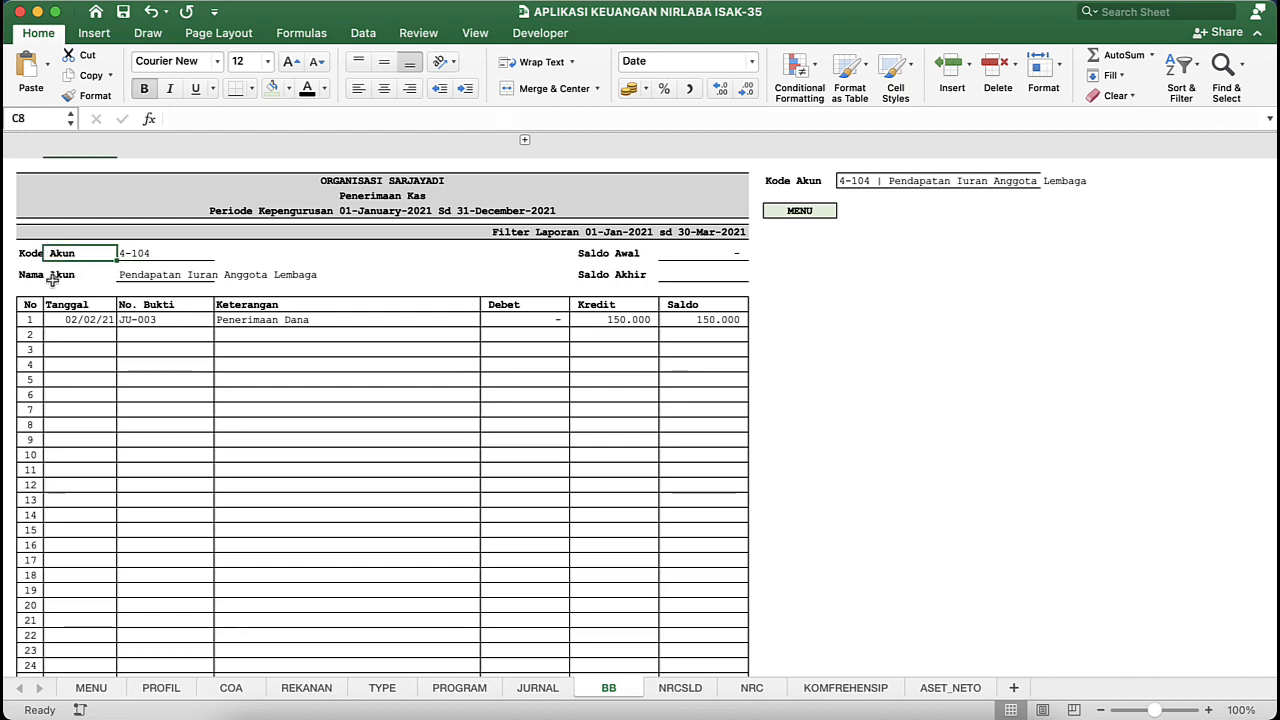
{"action": "left_click", "coordinate": [57, 278]}
{"action": "left_click", "coordinate": [516, 236]}
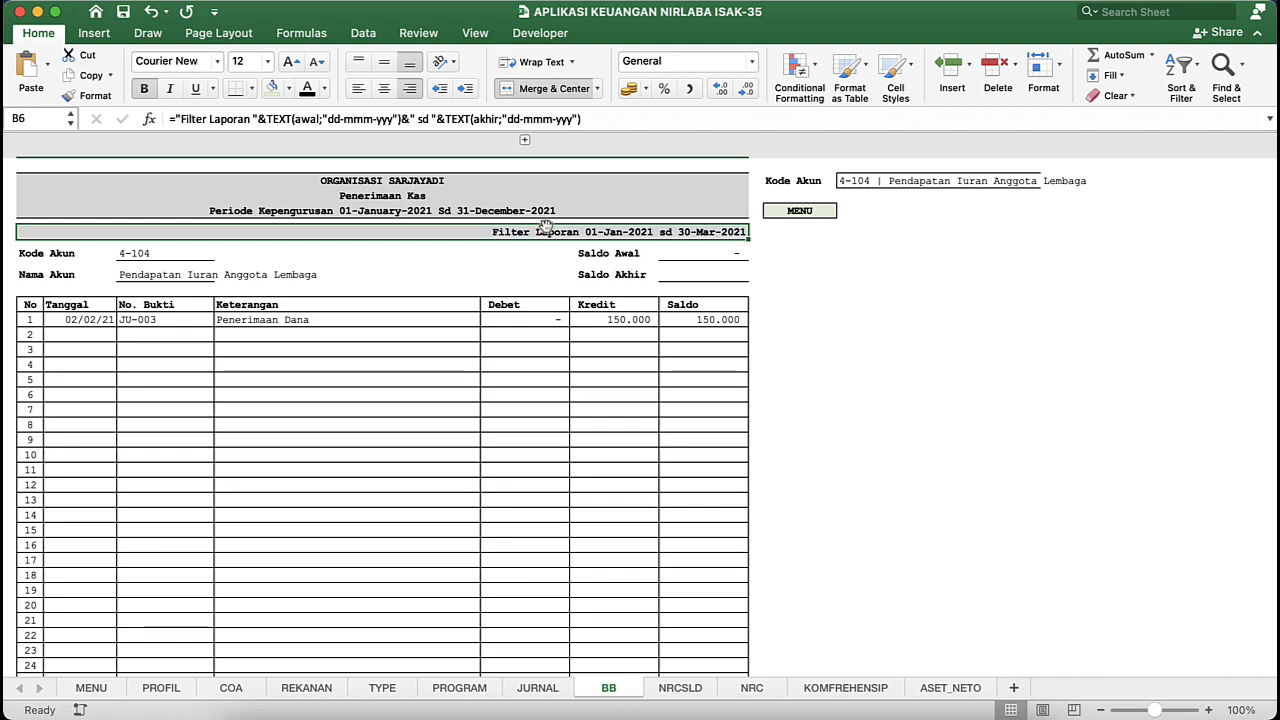
{"action": "left_click", "coordinate": [530, 688]}
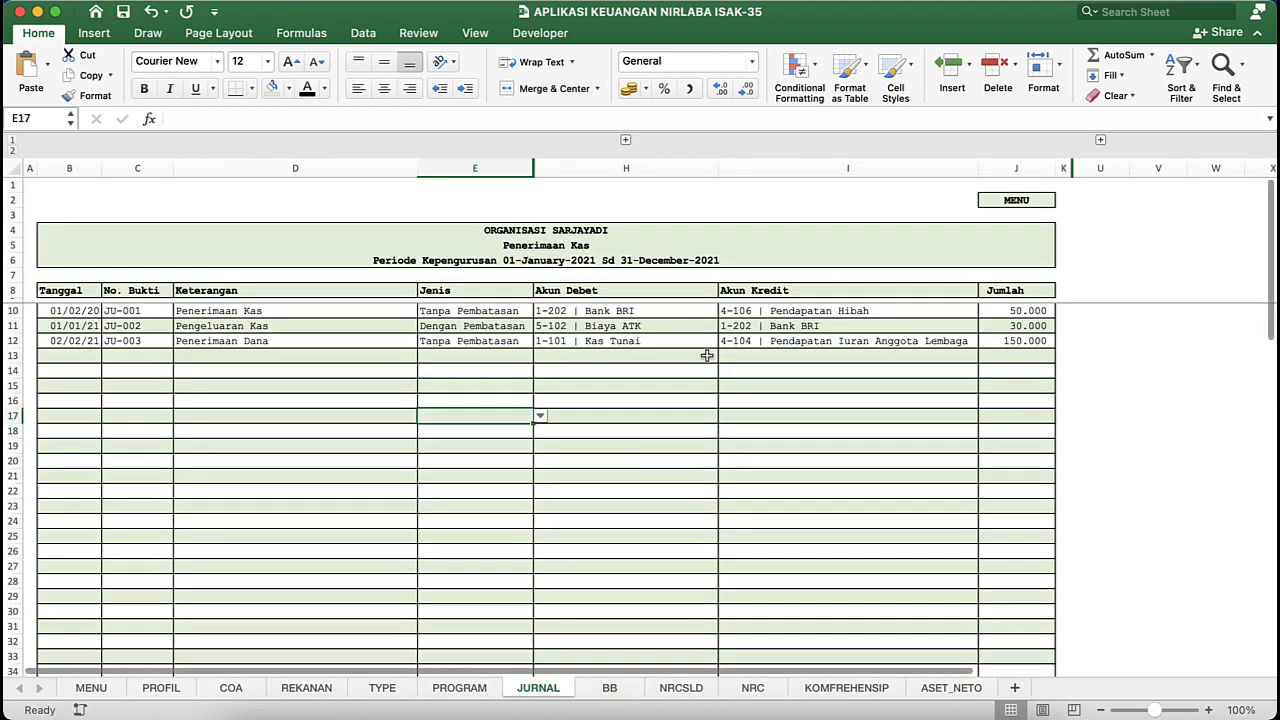
{"action": "left_click", "coordinate": [609, 688]}
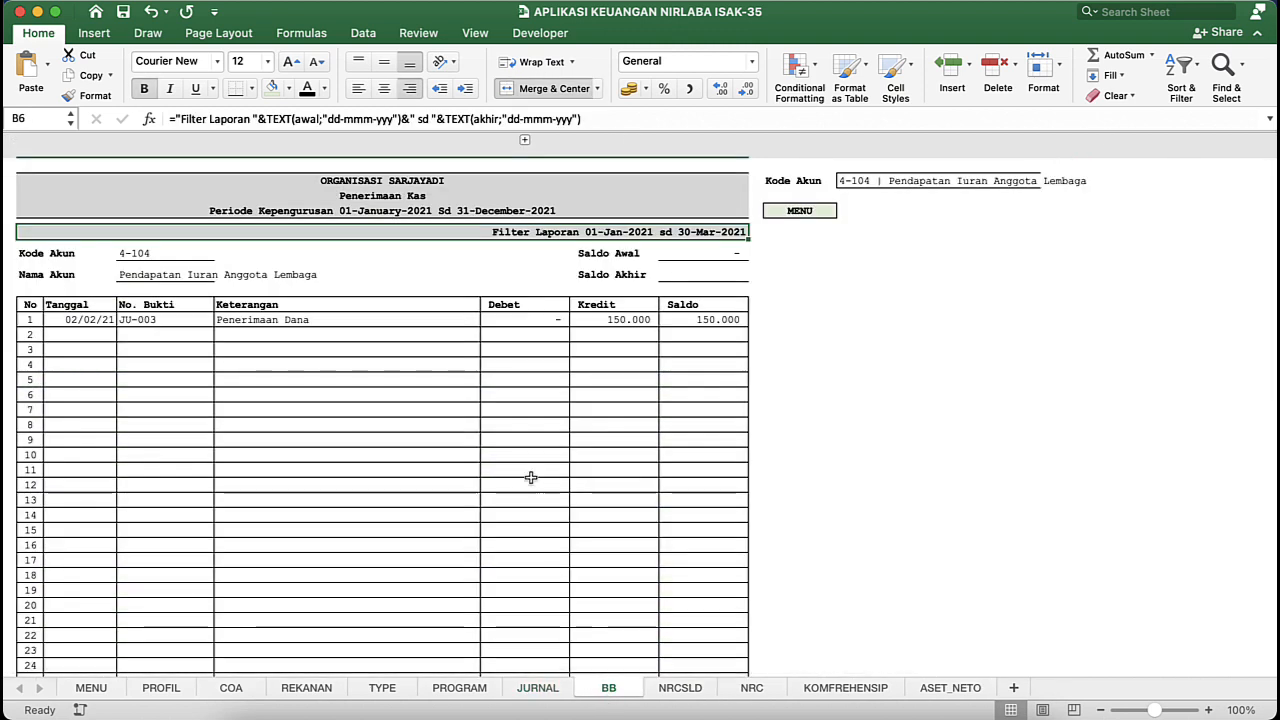
- Return to the Latihan Aplikasi Keuangan Nirlaba workbook and shrink row 5 of the BB sheet to a thin spacer below the header
{"action": "key", "text": "ctrl+Down"}
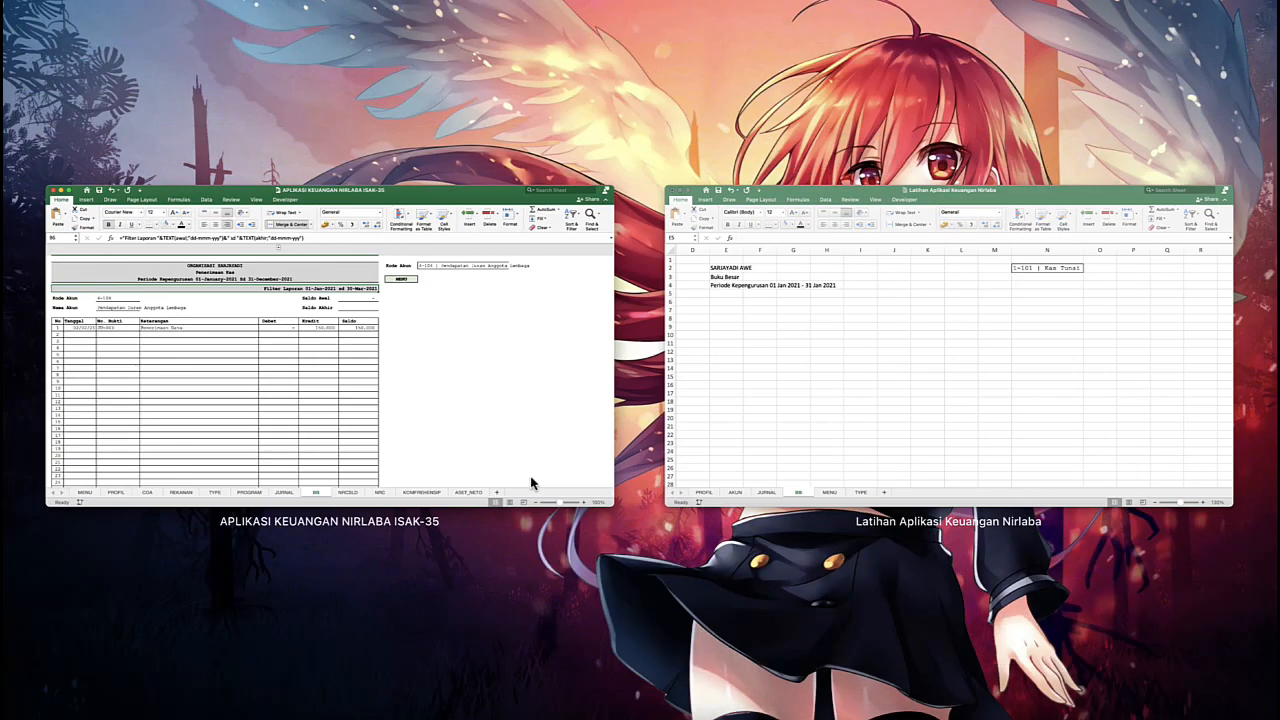
{"action": "left_click", "coordinate": [706, 403]}
{"action": "left_click", "coordinate": [161, 265]}
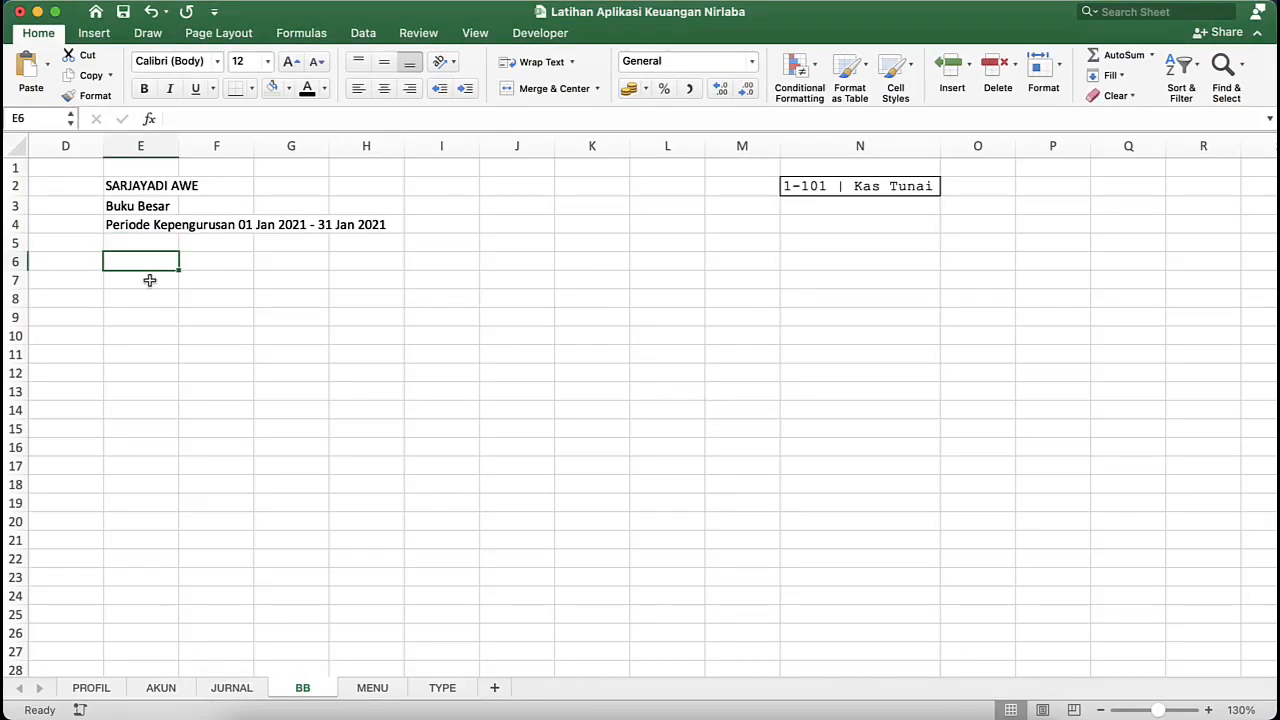
{"action": "left_click", "coordinate": [149, 280]}
{"action": "left_click", "coordinate": [30, 238]}
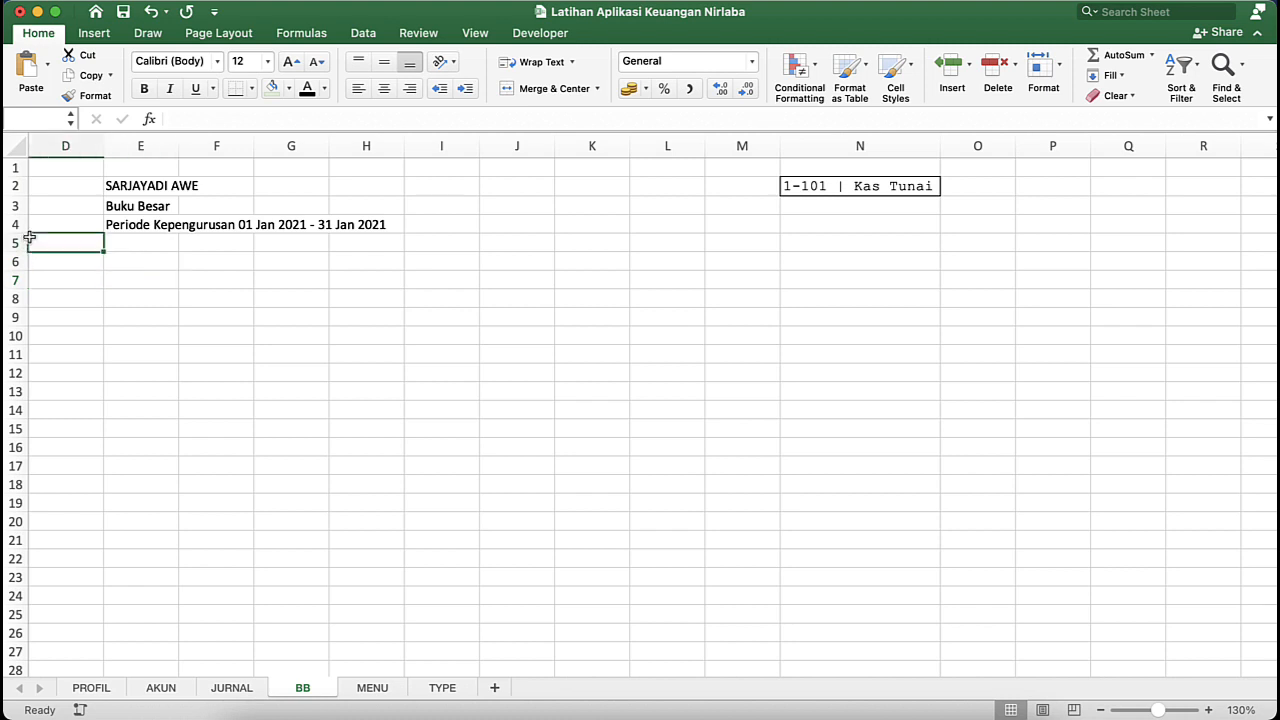
{"action": "left_click_drag", "start_coordinate": [17, 251], "coordinate": [20, 241]}
- Shrink row 7 of the BB sheet to a thin spacer below row 6
{"action": "left_click", "coordinate": [136, 268]}
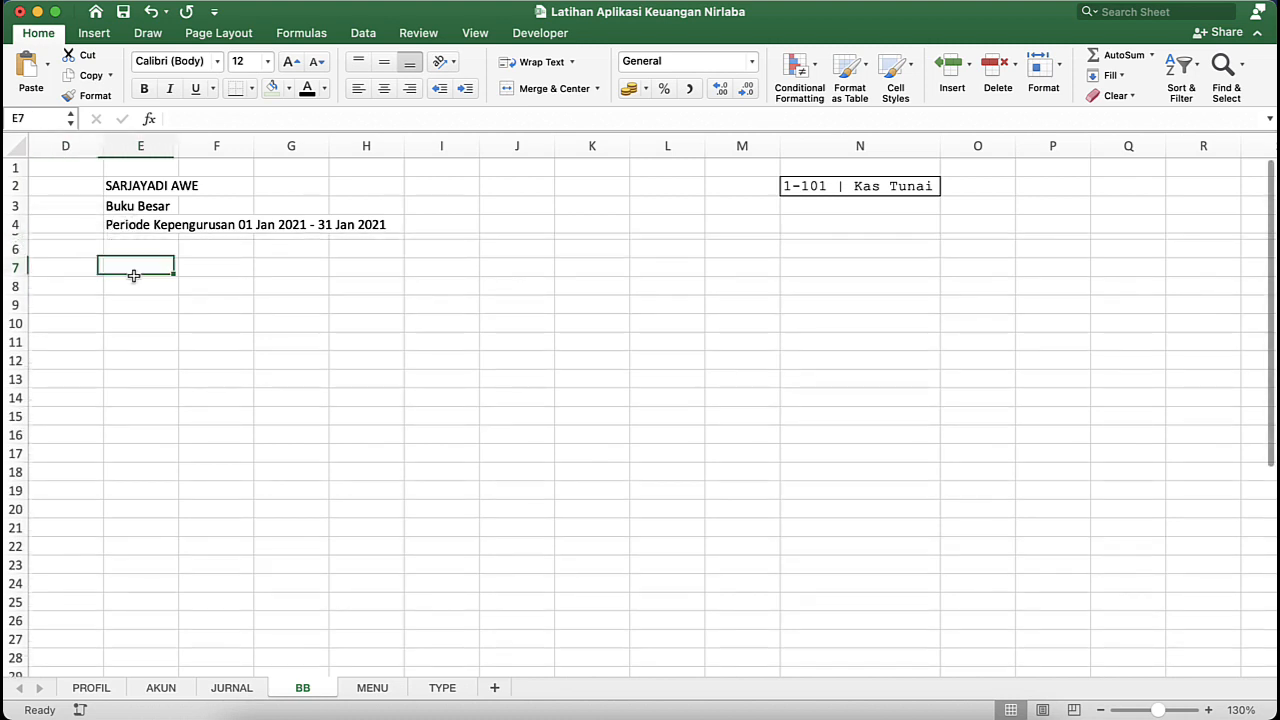
{"action": "left_click", "coordinate": [149, 250]}
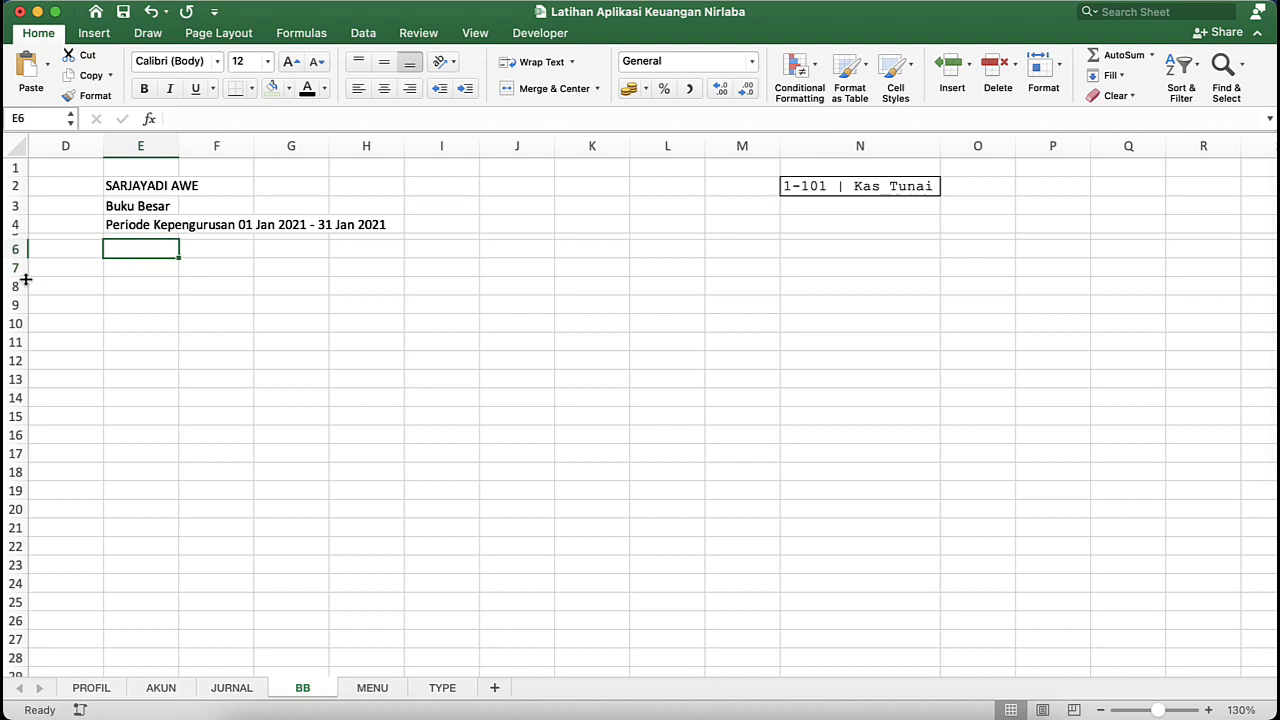
{"action": "left_click_drag", "start_coordinate": [27, 278], "coordinate": [20, 265]}
{"action": "left_click", "coordinate": [121, 300]}
{"action": "left_click", "coordinate": [162, 250]}
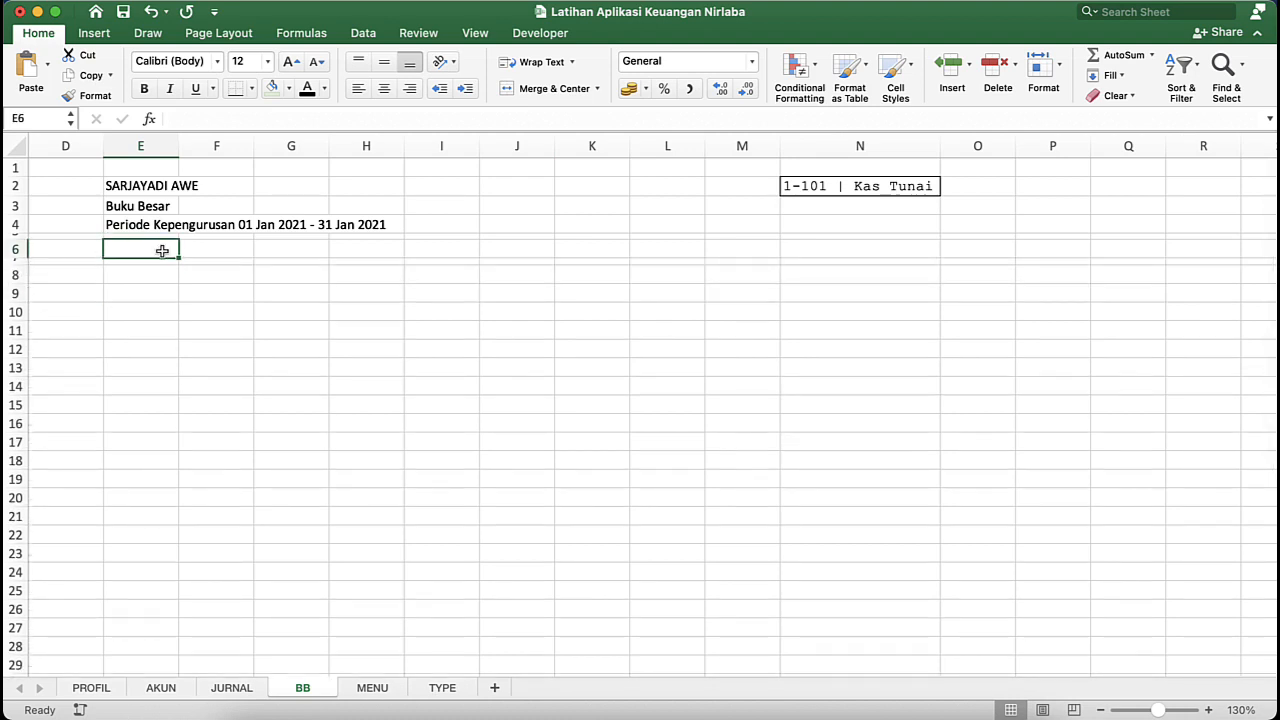
- Enter the label "Kode Akun" in cell E8 of the BB sheet
{"action": "left_click", "coordinate": [152, 274]}
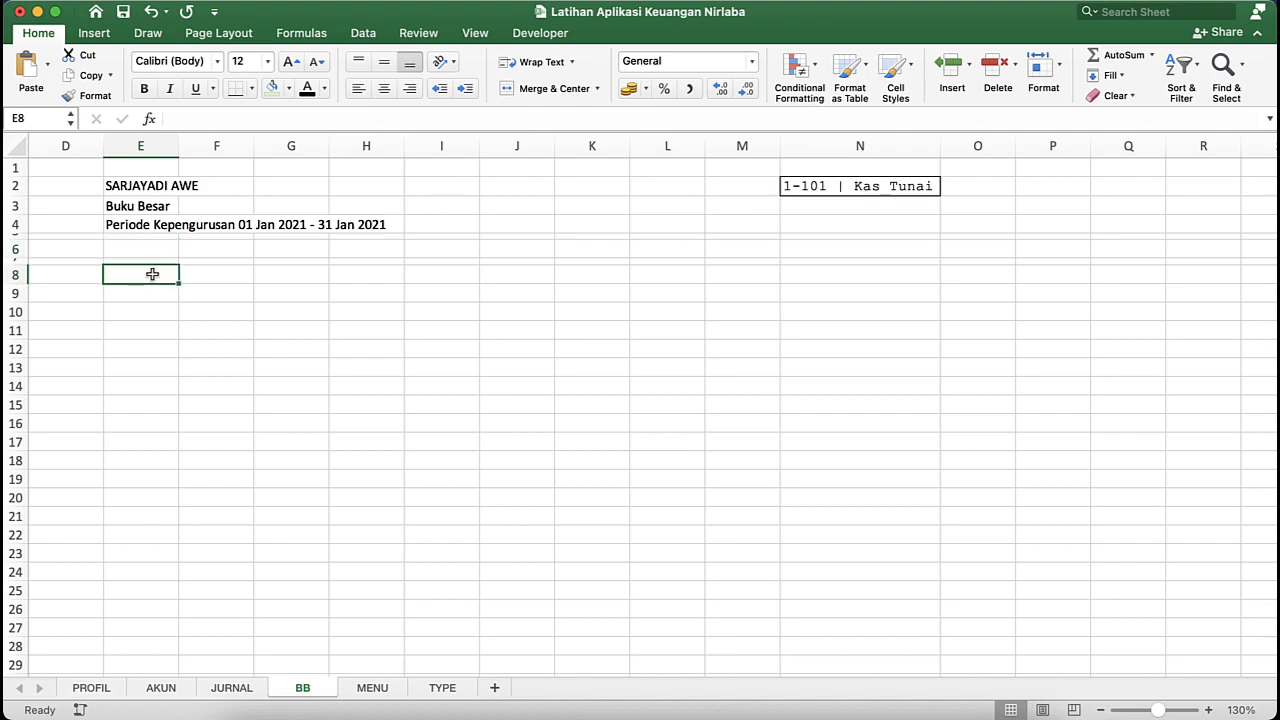
{"action": "key", "text": "ctrl+Down"}
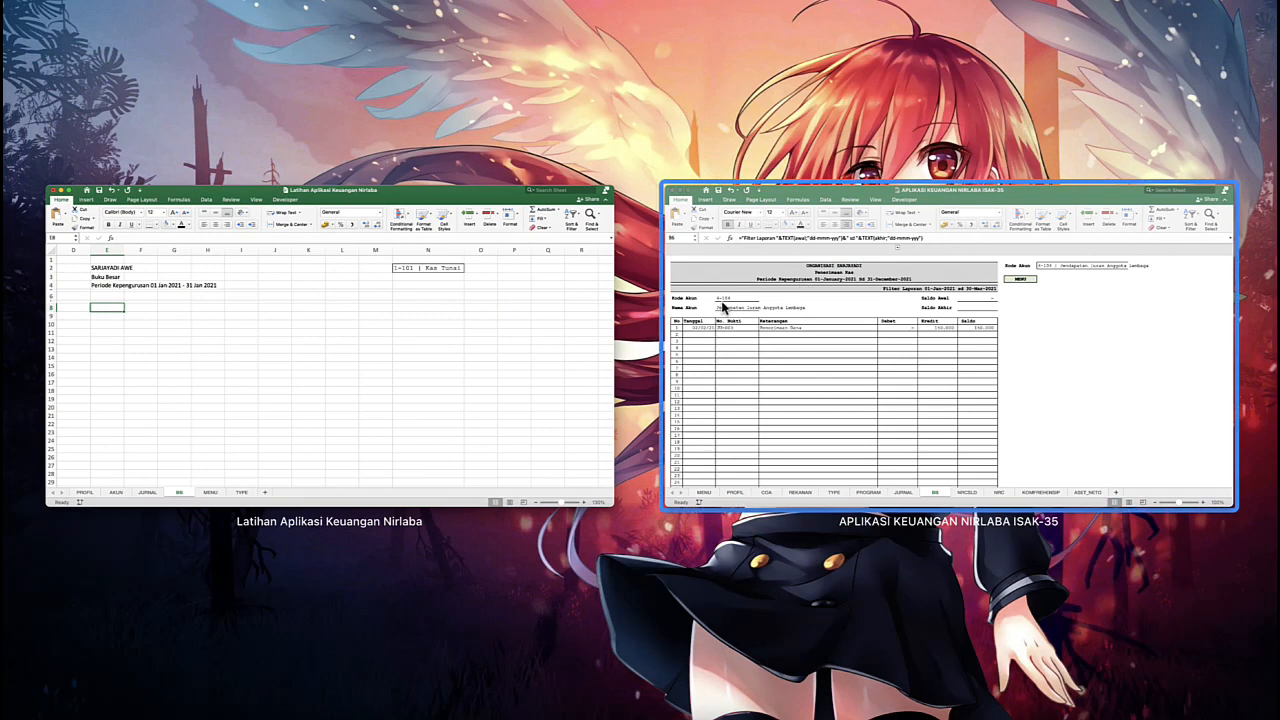
{"action": "left_click", "coordinate": [474, 357]}
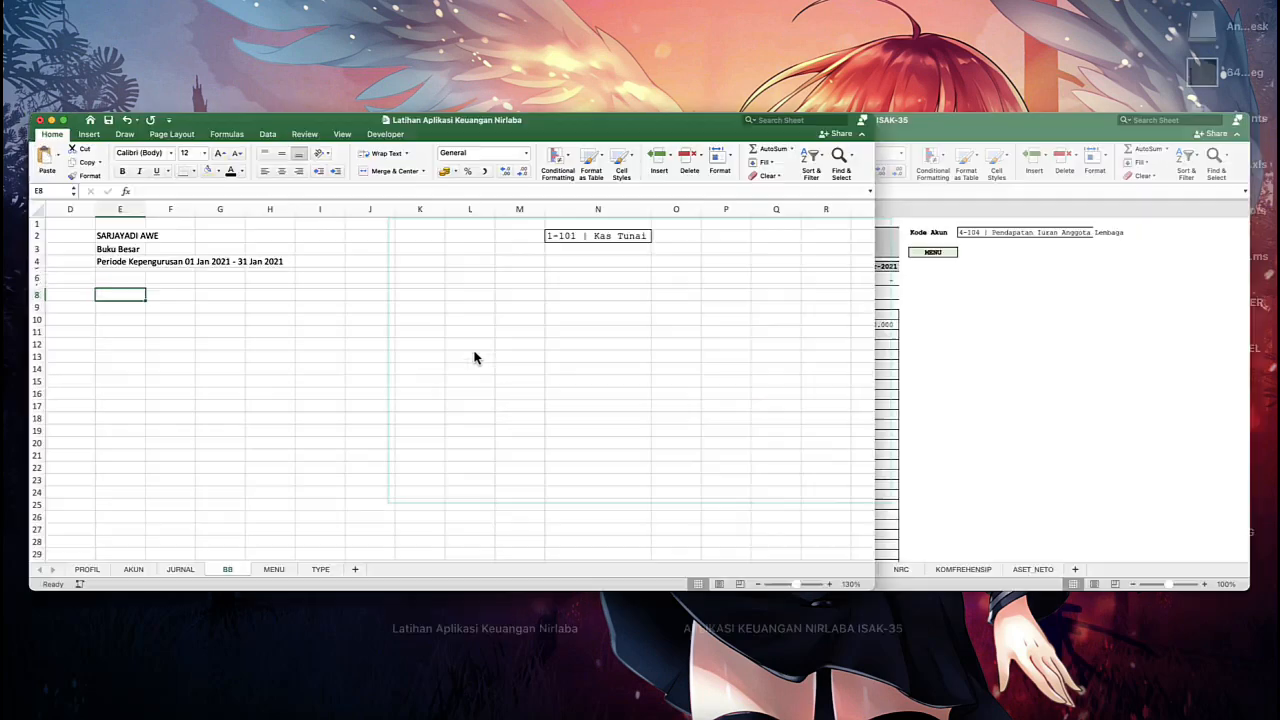
{"action": "type", "text": "Kod"}
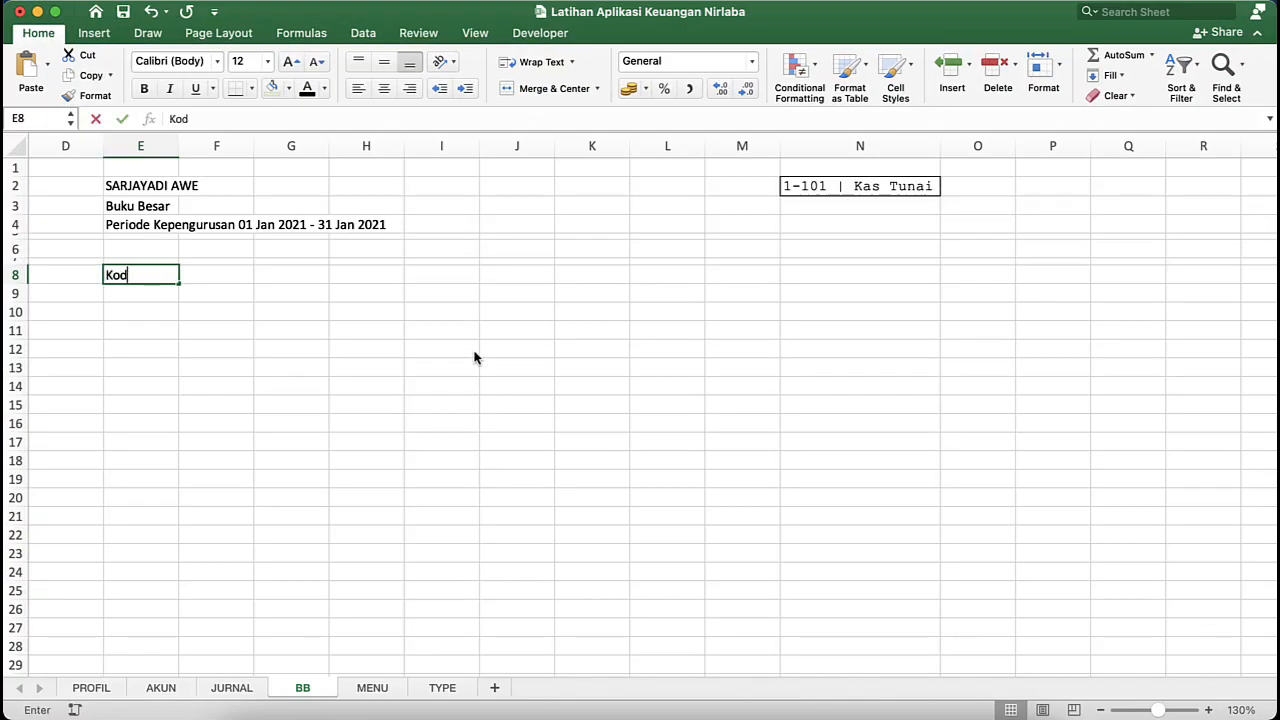
{"action": "type", "text": "e Akun"}
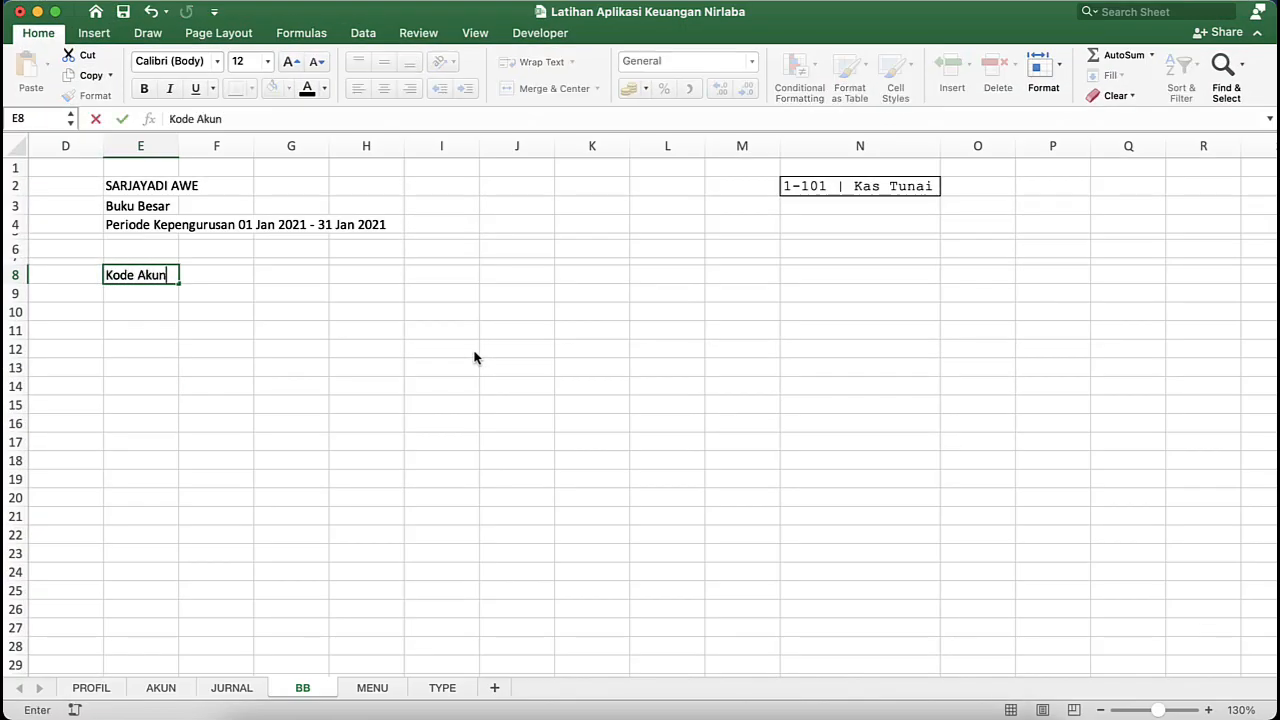
{"action": "key", "text": "Return"}
{"action": "key", "text": "Return"}
- Enter the label "Nama Akun" in cell E10 and shrink row 9 above it to a thin spacer
{"action": "type", "text": "Nama "}
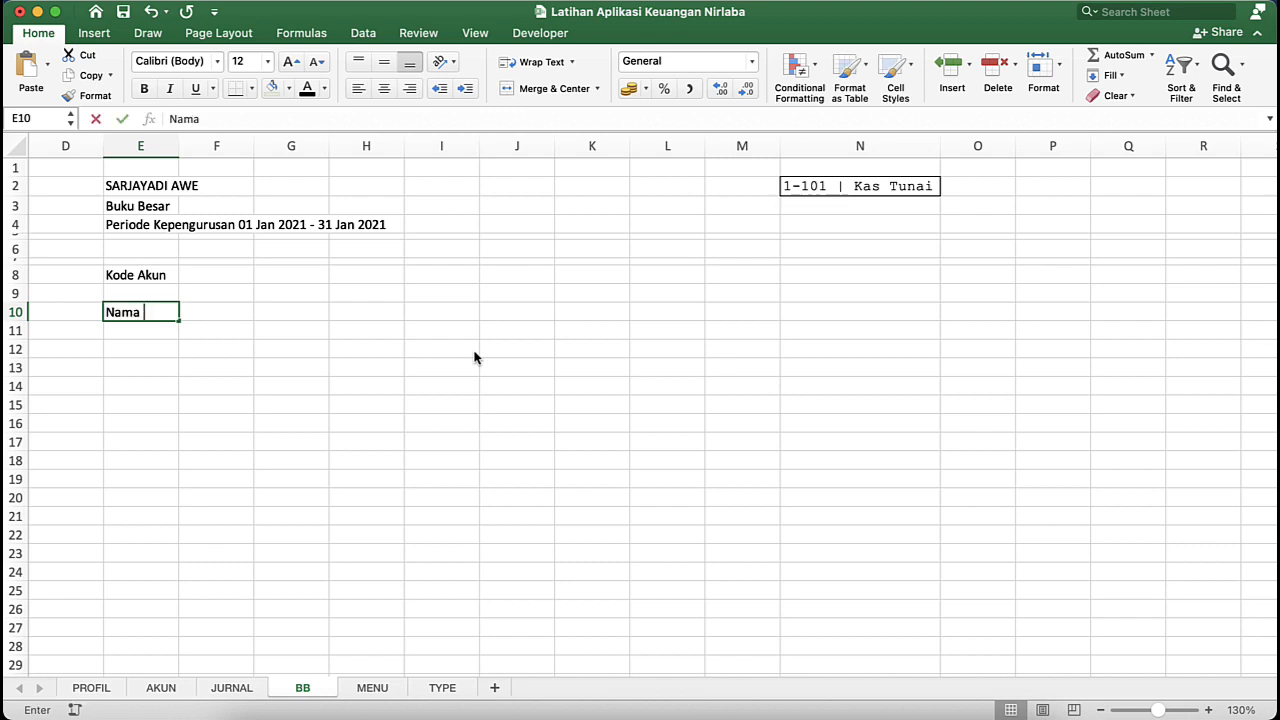
{"action": "type", "text": "Aku"}
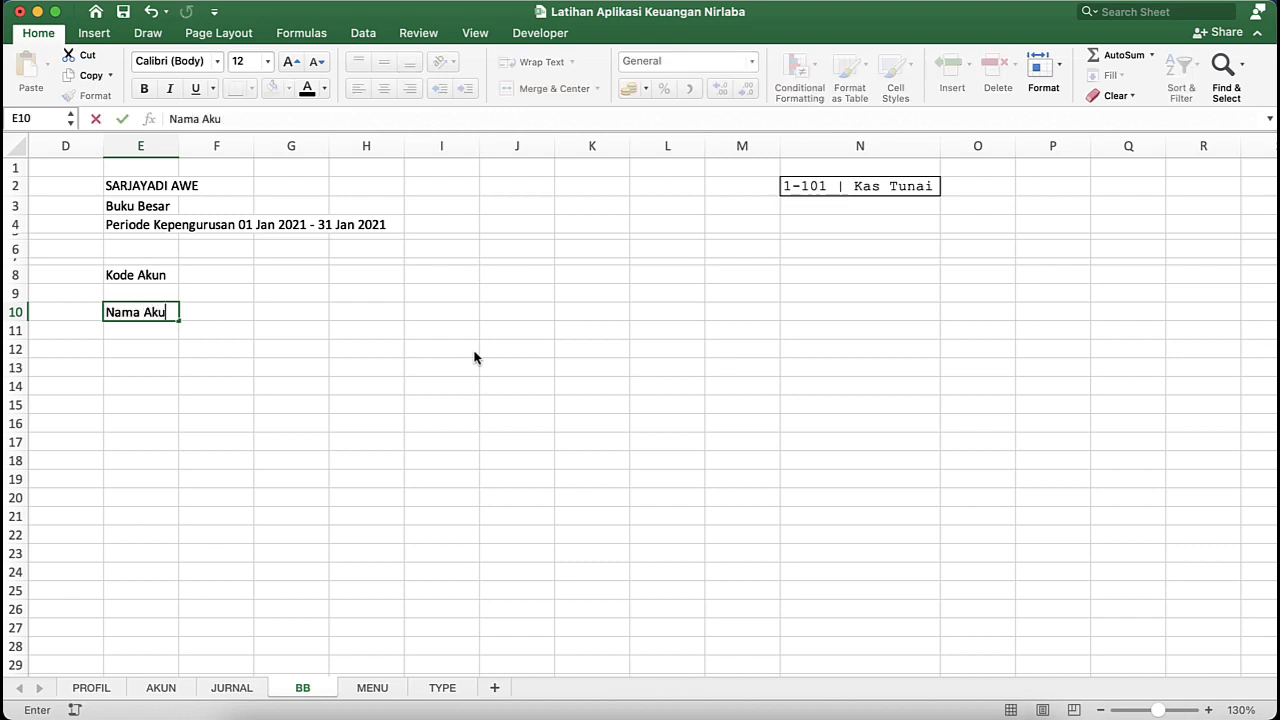
{"action": "type", "text": "n"}
{"action": "key", "text": "Return"}
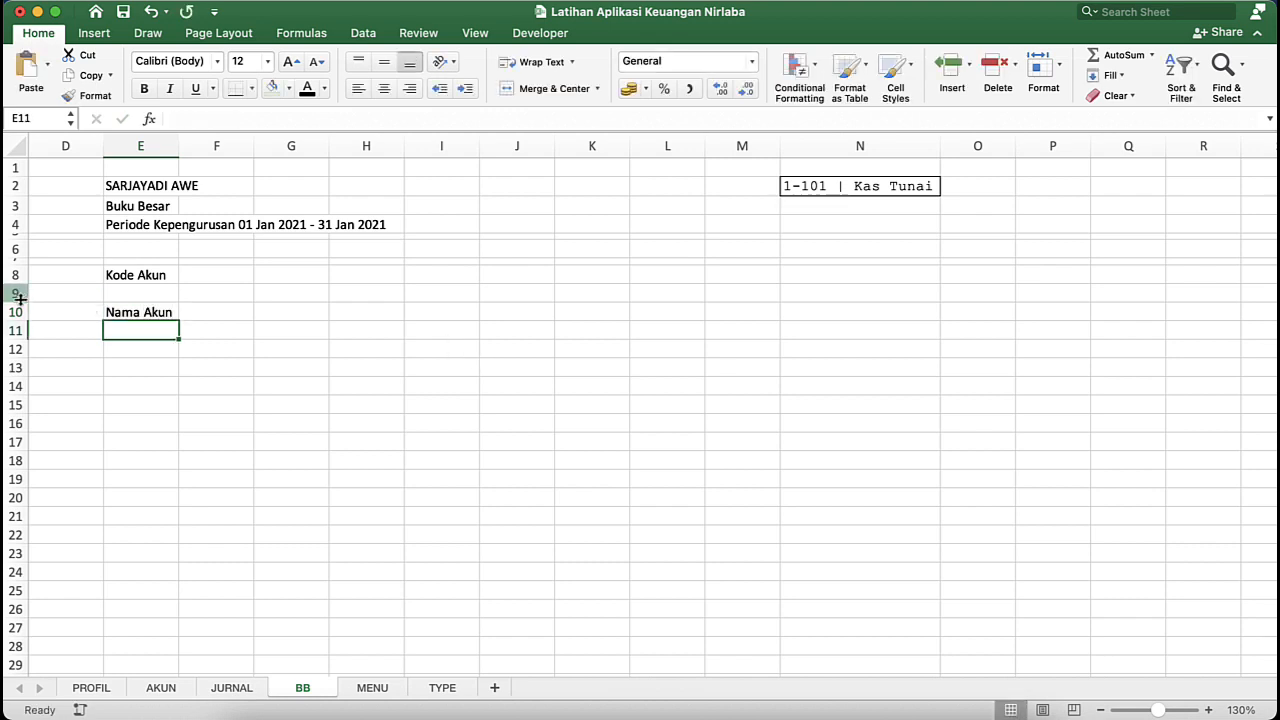
{"action": "left_click_drag", "start_coordinate": [20, 297], "coordinate": [20, 290]}
- Set the font of the entire BB sheet to Courier New
{"action": "left_click", "coordinate": [120, 281]}
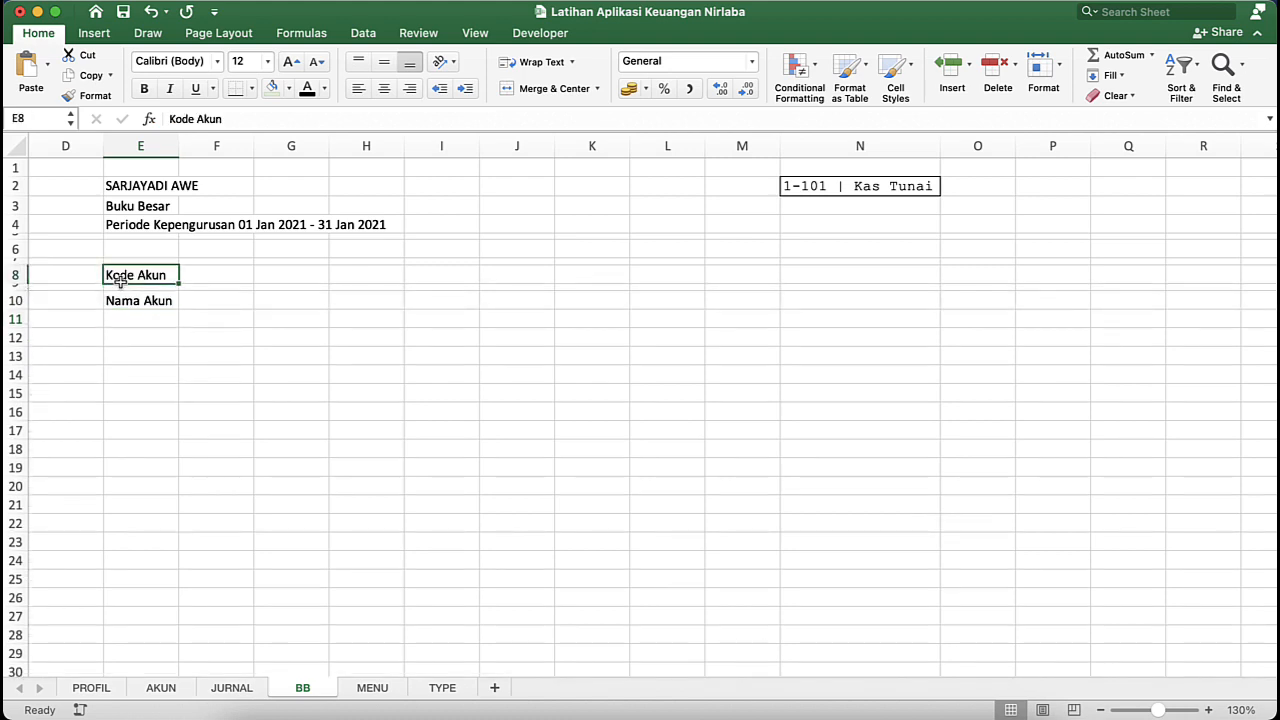
{"action": "key", "text": "super+a"}
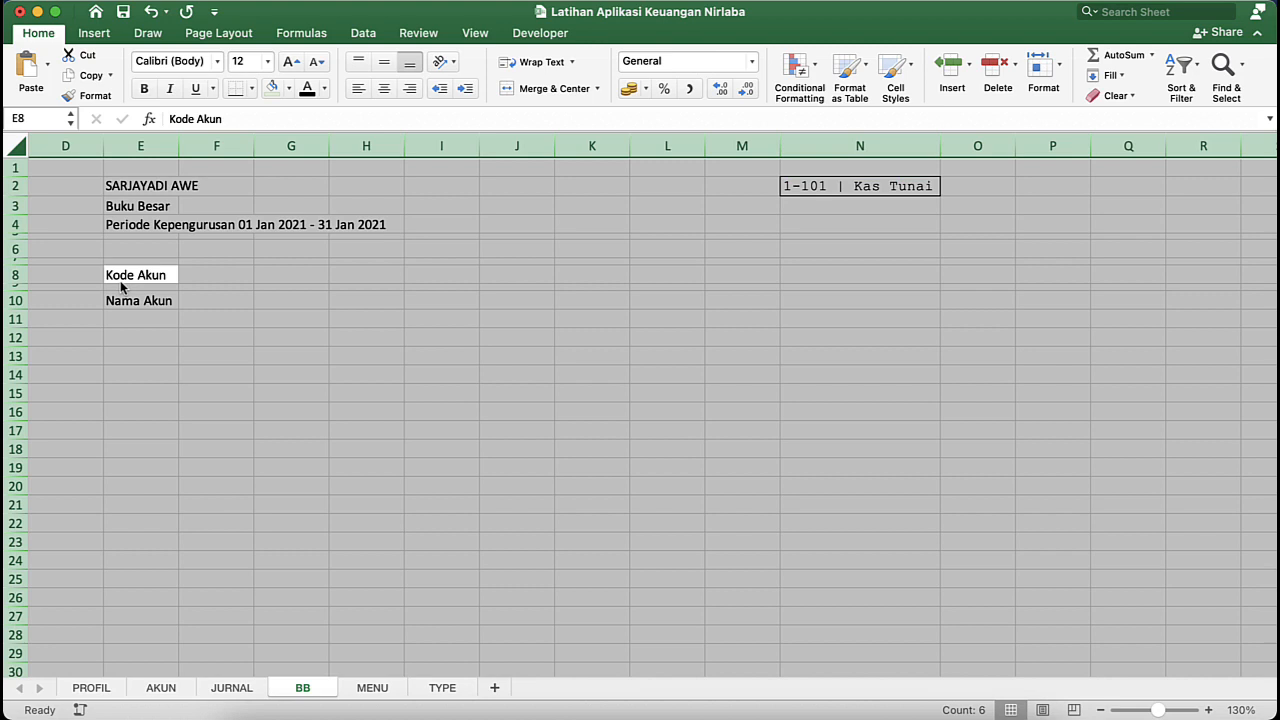
{"action": "left_click", "coordinate": [216, 62]}
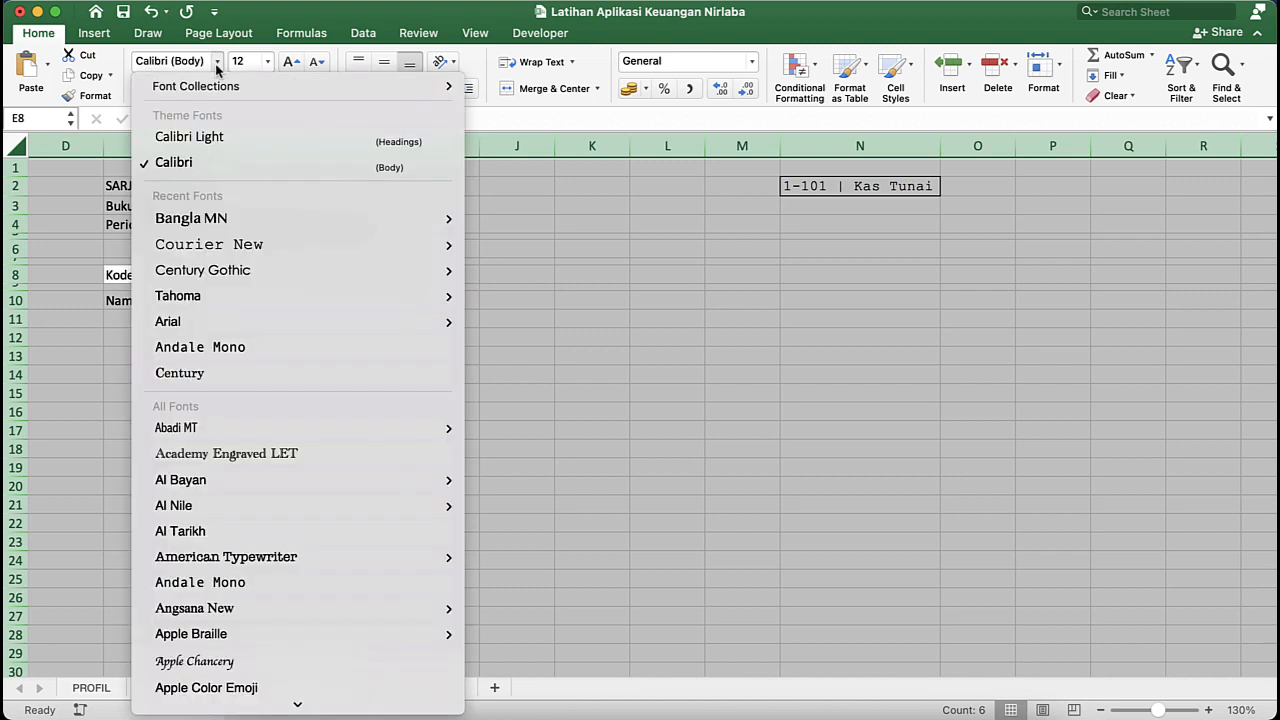
{"action": "mouse_move", "coordinate": [207, 247]}
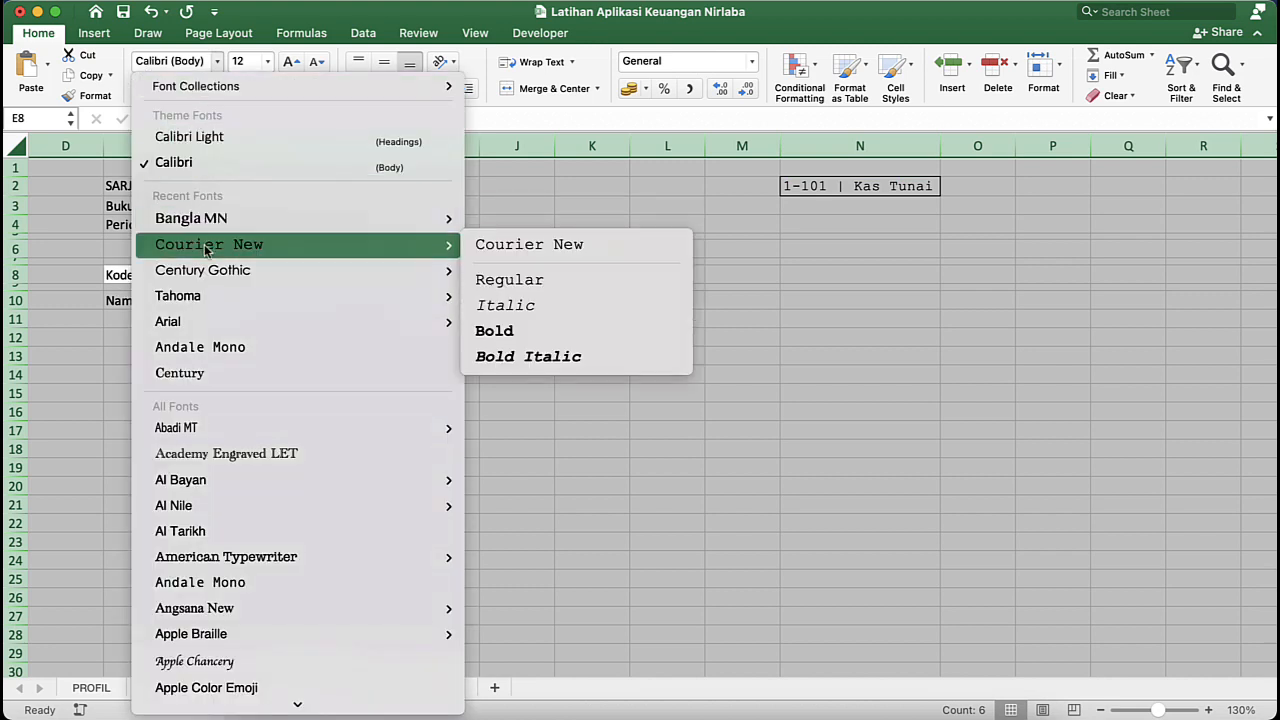
{"action": "left_click", "coordinate": [233, 249]}
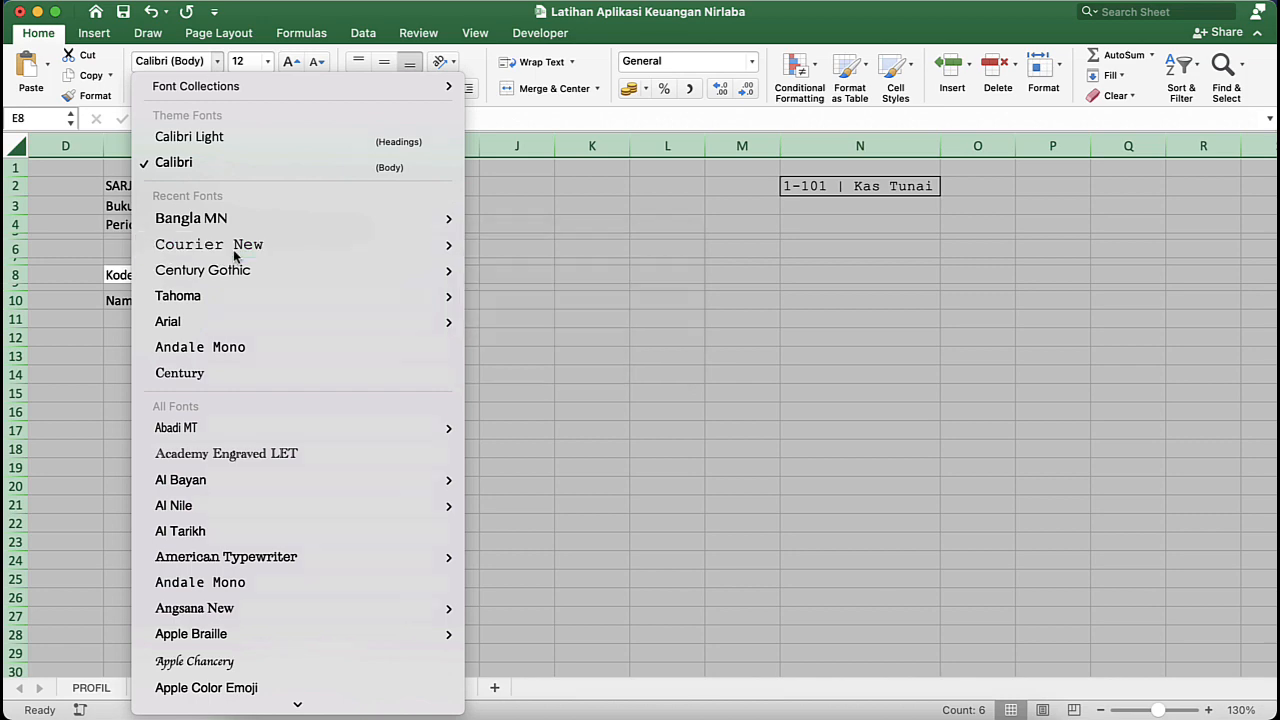
{"action": "left_click", "coordinate": [838, 268]}
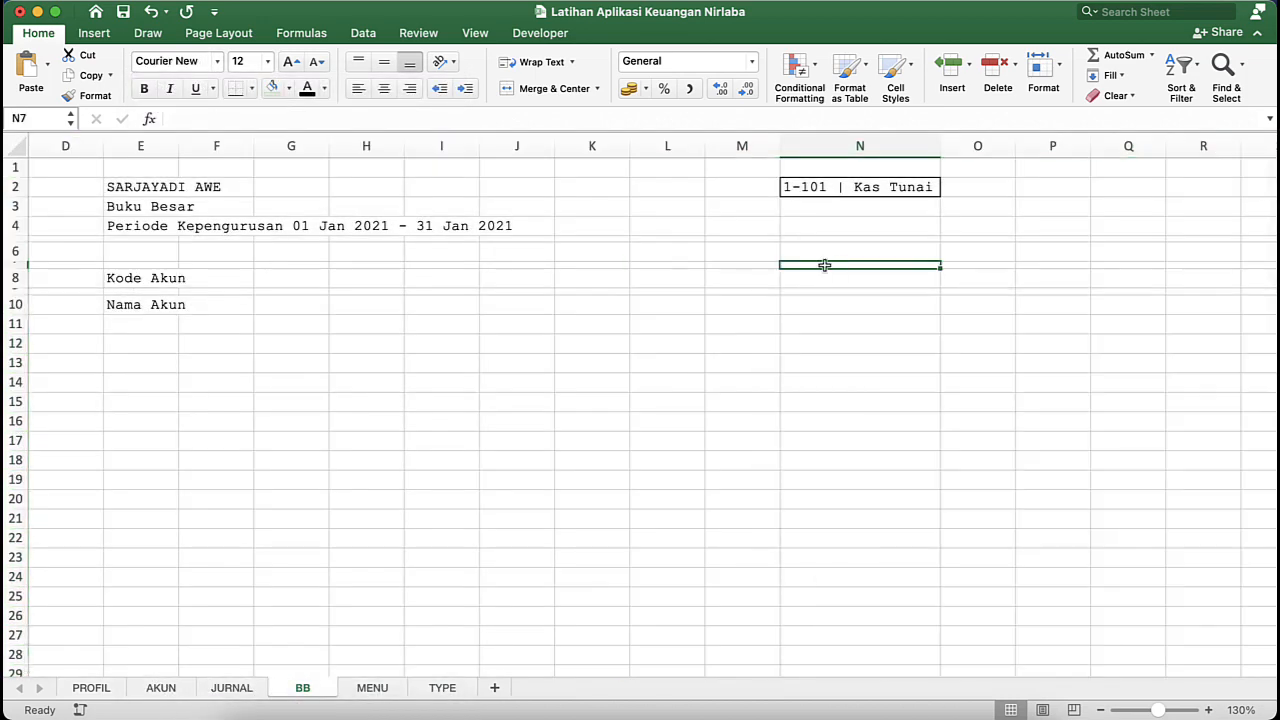
- Examine the transaction columns and entries on the JURNAL sheet, and return to the BB sheet
{"action": "left_click", "coordinate": [274, 321]}
{"action": "left_click", "coordinate": [250, 689]}
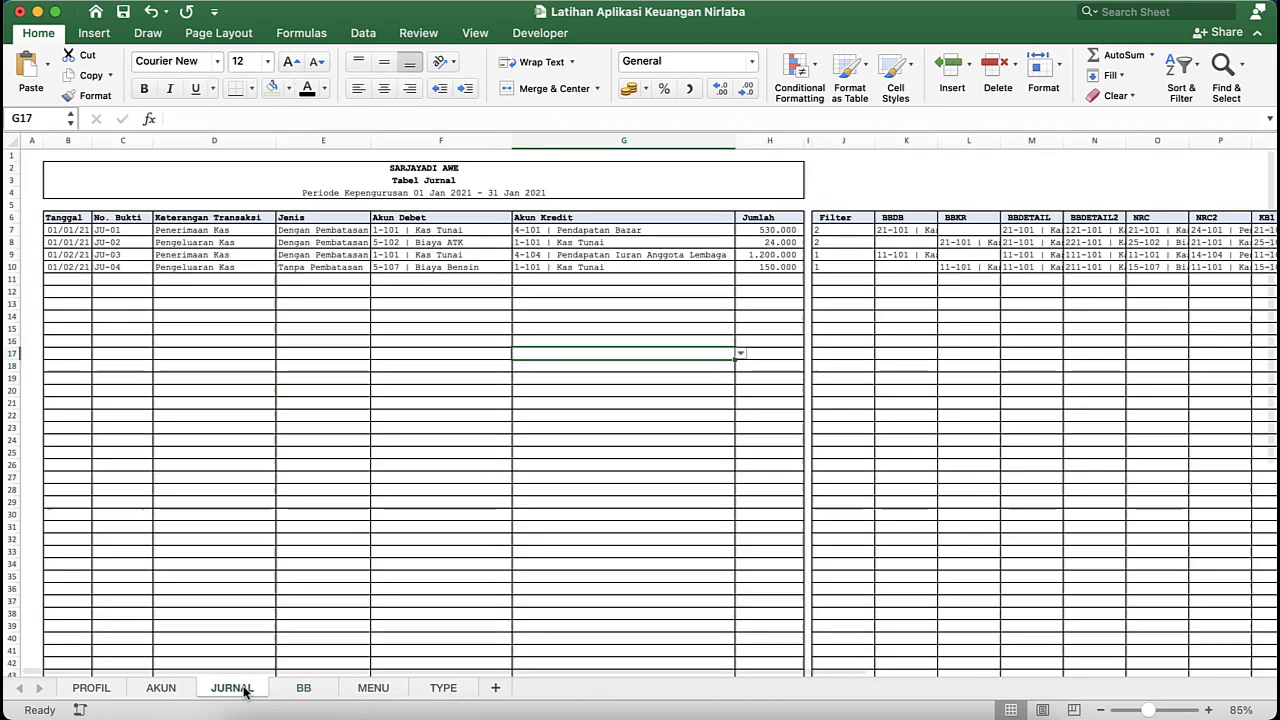
{"action": "left_click", "coordinate": [312, 365]}
{"action": "left_click", "coordinate": [317, 245]}
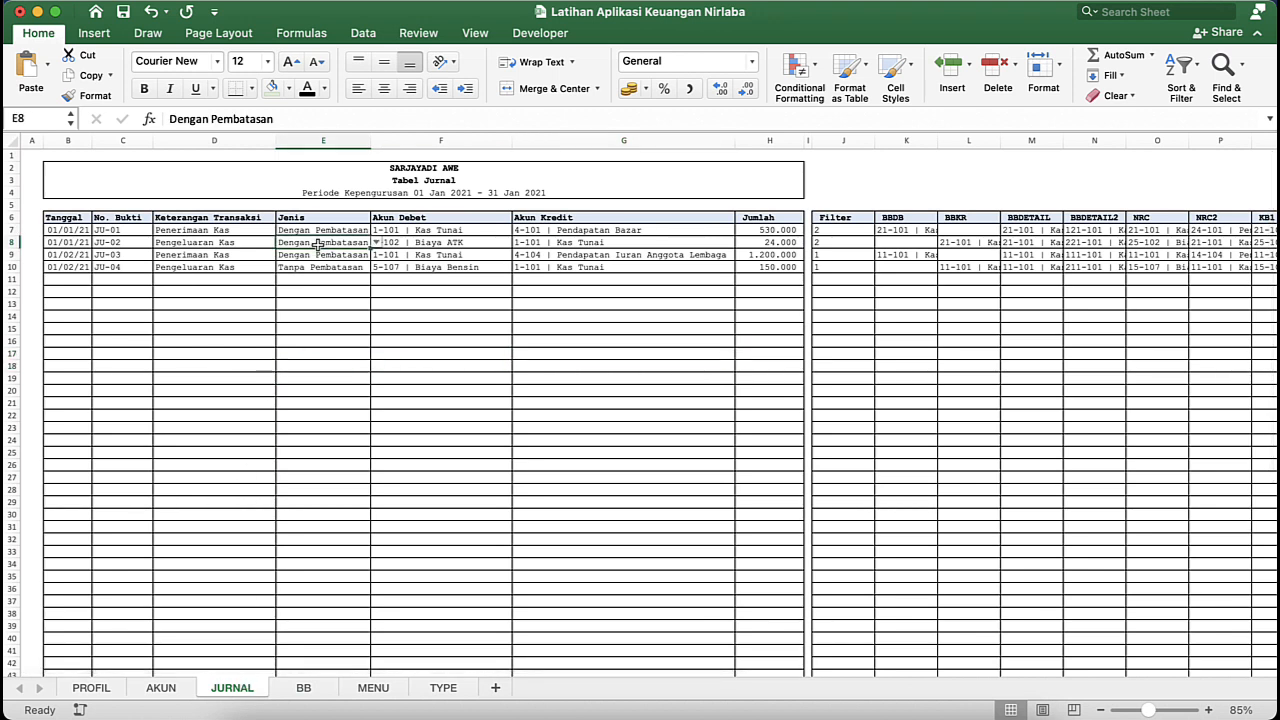
{"action": "left_click", "coordinate": [478, 270]}
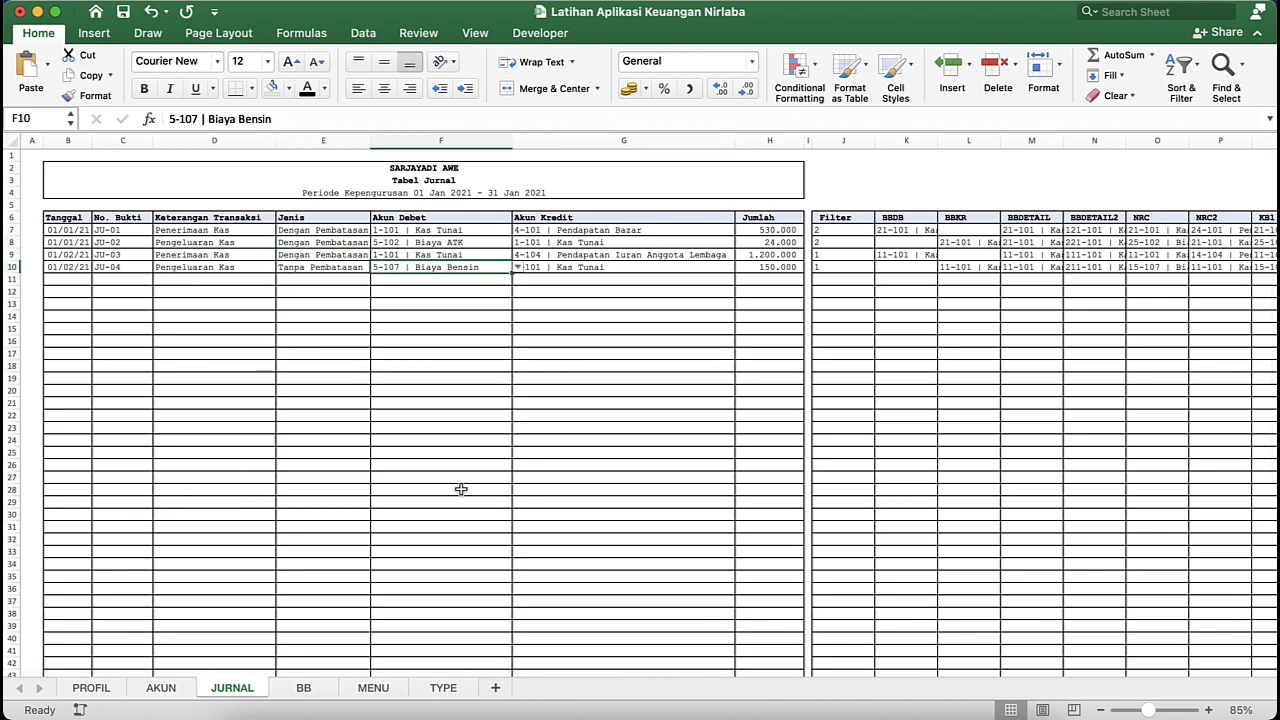
{"action": "left_click", "coordinate": [372, 689]}
{"action": "left_click", "coordinate": [304, 689]}
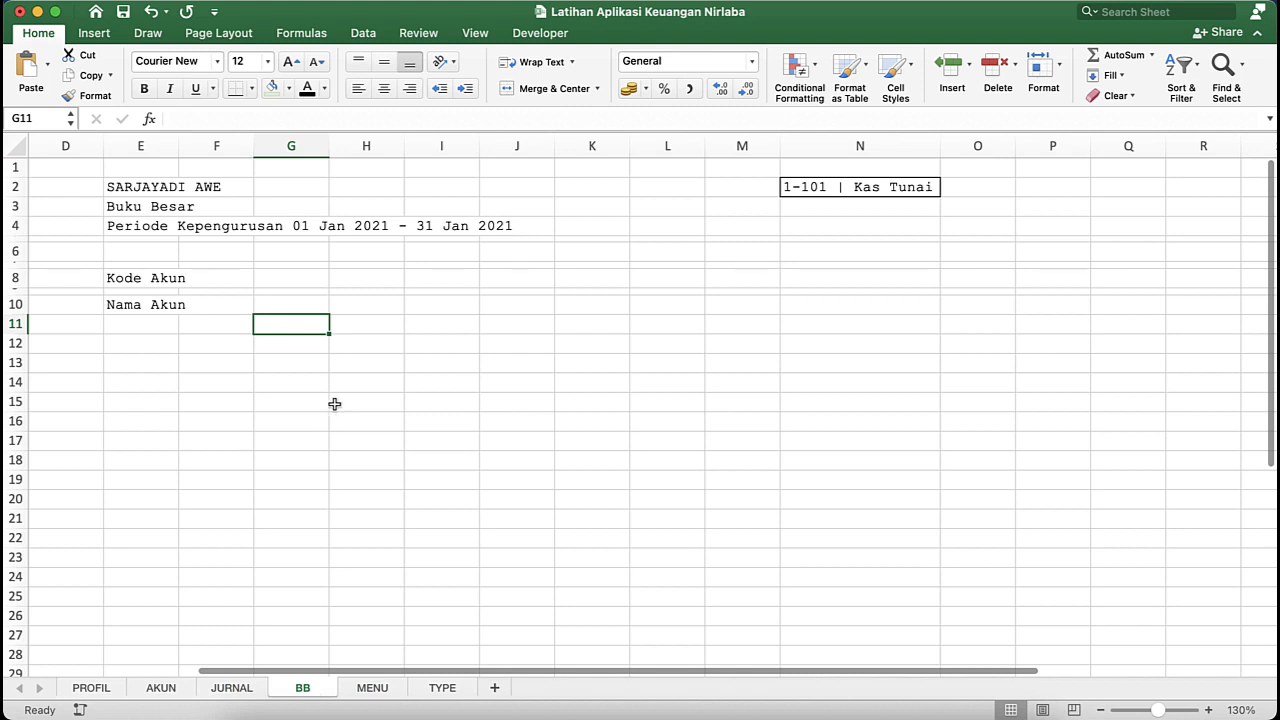
{"action": "left_click", "coordinate": [423, 398]}
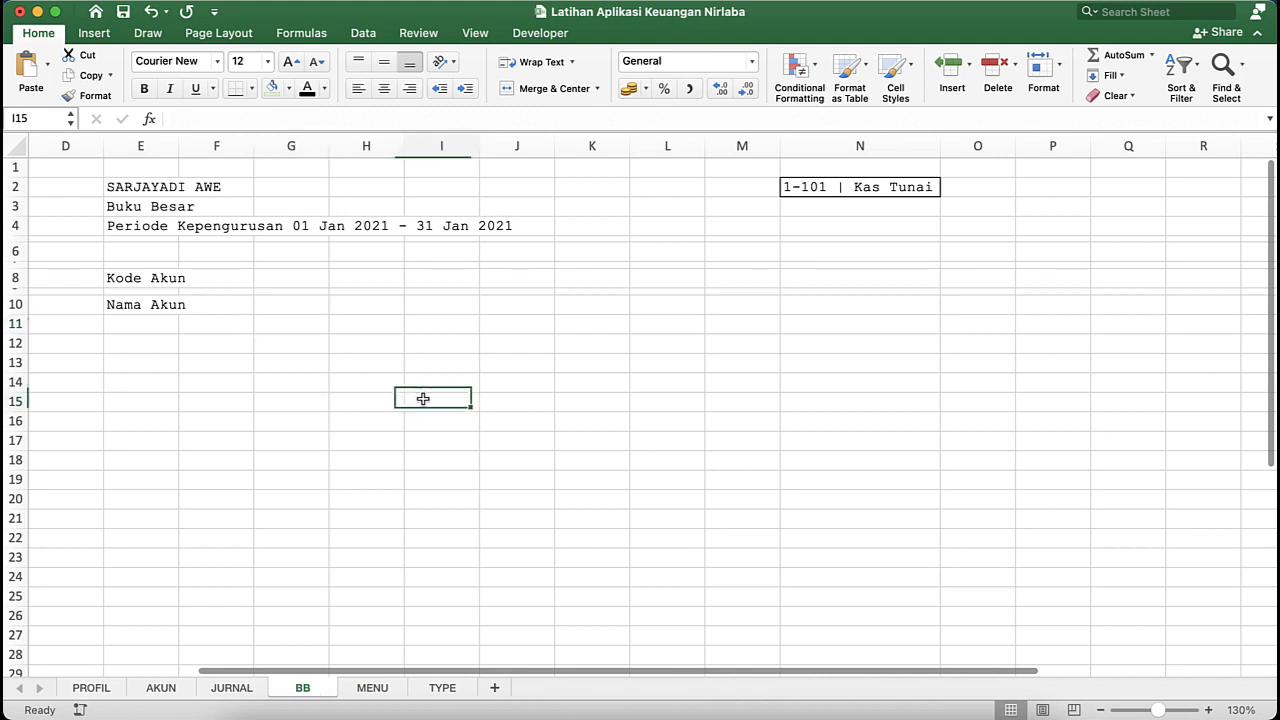
{"action": "left_click", "coordinate": [160, 256]}
{"action": "left_click", "coordinate": [190, 281]}
{"action": "left_click", "coordinate": [158, 280]}
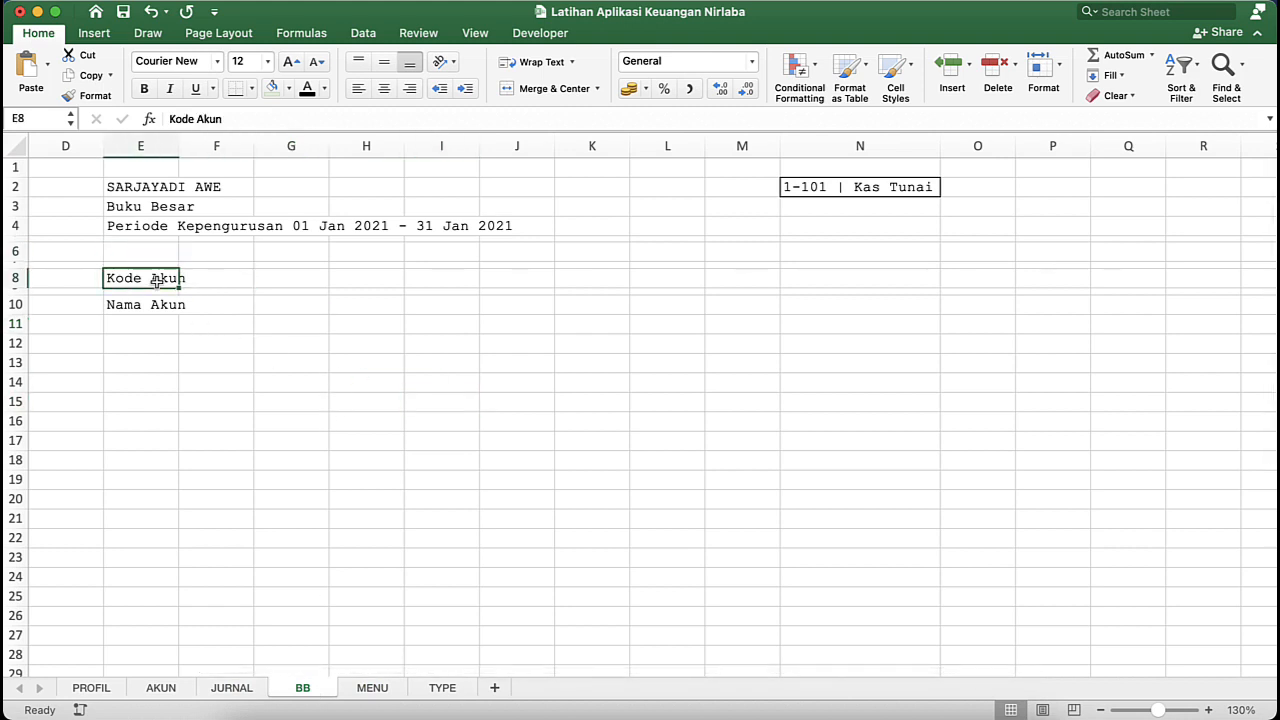
{"action": "left_click", "coordinate": [162, 322]}
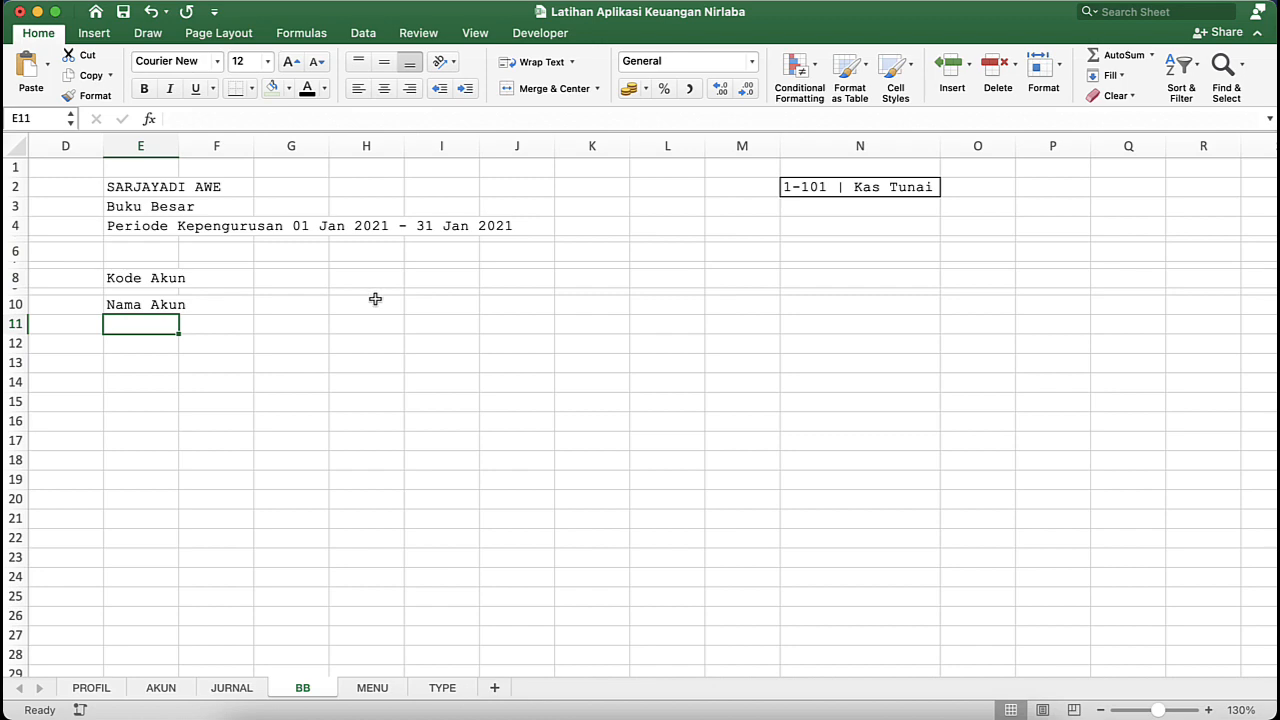
- Enter the table headers "No" in cell E12 and "Tanggal" in cell F12, following the ISAK-35 ledger layout
{"action": "left_click", "coordinate": [158, 346]}
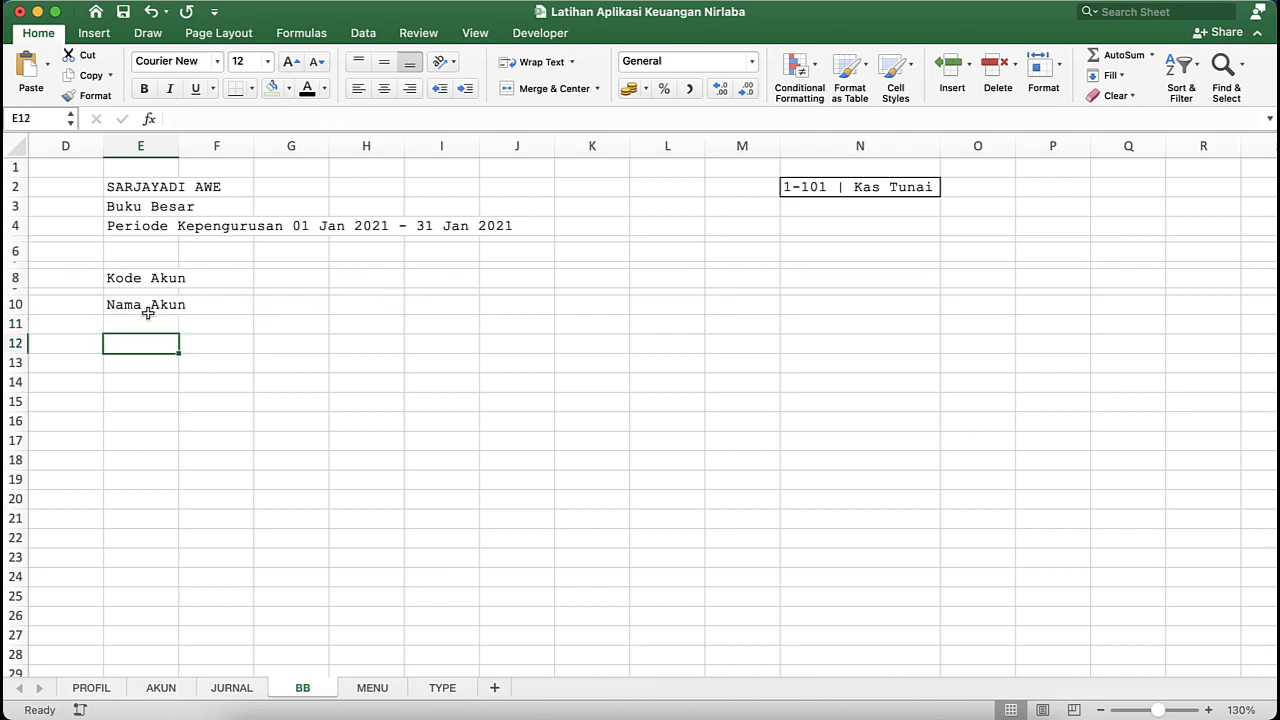
{"action": "key", "text": "ctrl+Down"}
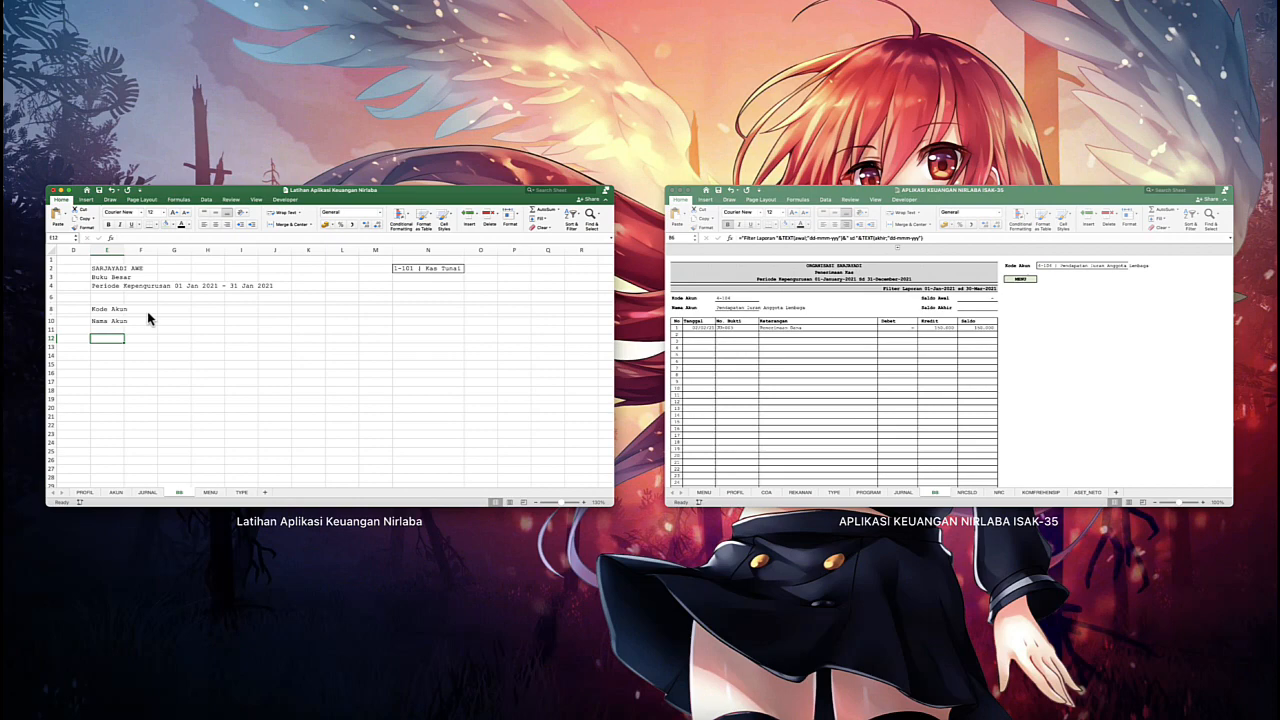
{"action": "left_click", "coordinate": [147, 318]}
{"action": "type", "text": "No"}
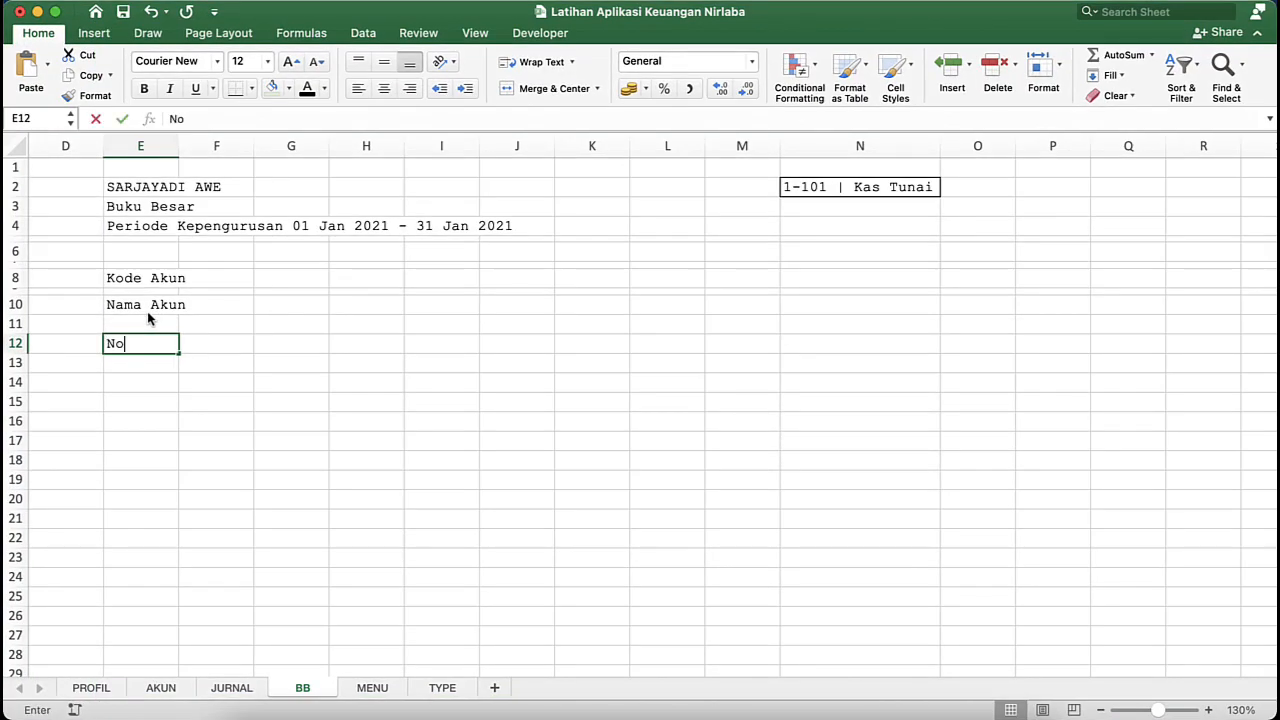
{"action": "key", "text": "Tab"}
{"action": "type", "text": "Tan"}
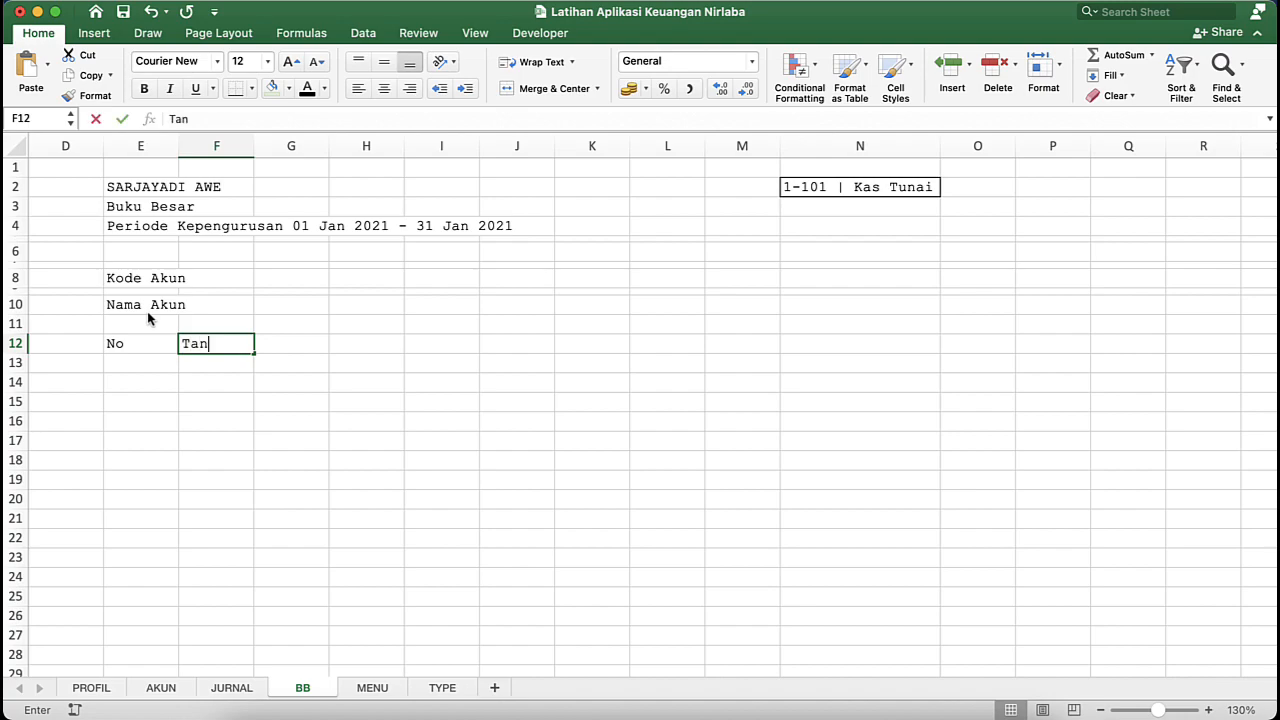
{"action": "type", "text": "ggal"}
{"action": "key", "text": "Tab"}
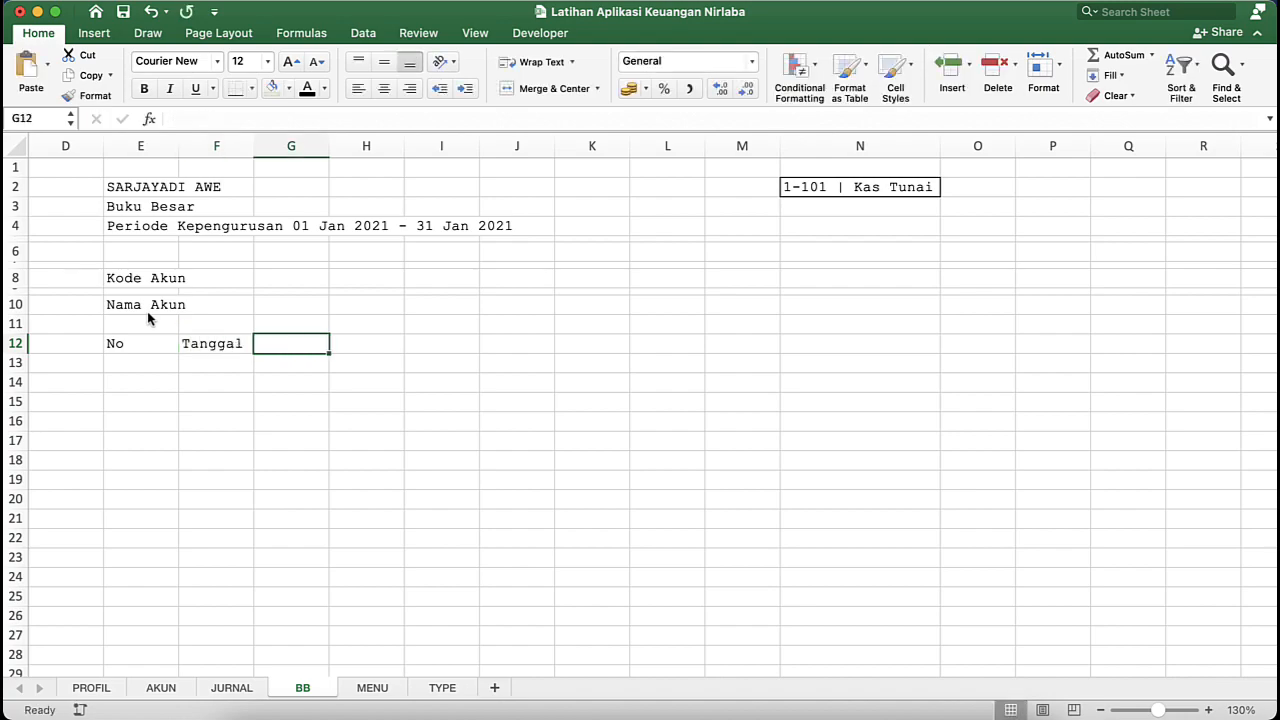
- Enter the table header "No. Bukti" in cell G12
{"action": "key", "text": "ctrl+Down"}
{"action": "left_click", "coordinate": [147, 314]}
{"action": "type", "text": "No. Bukti"}
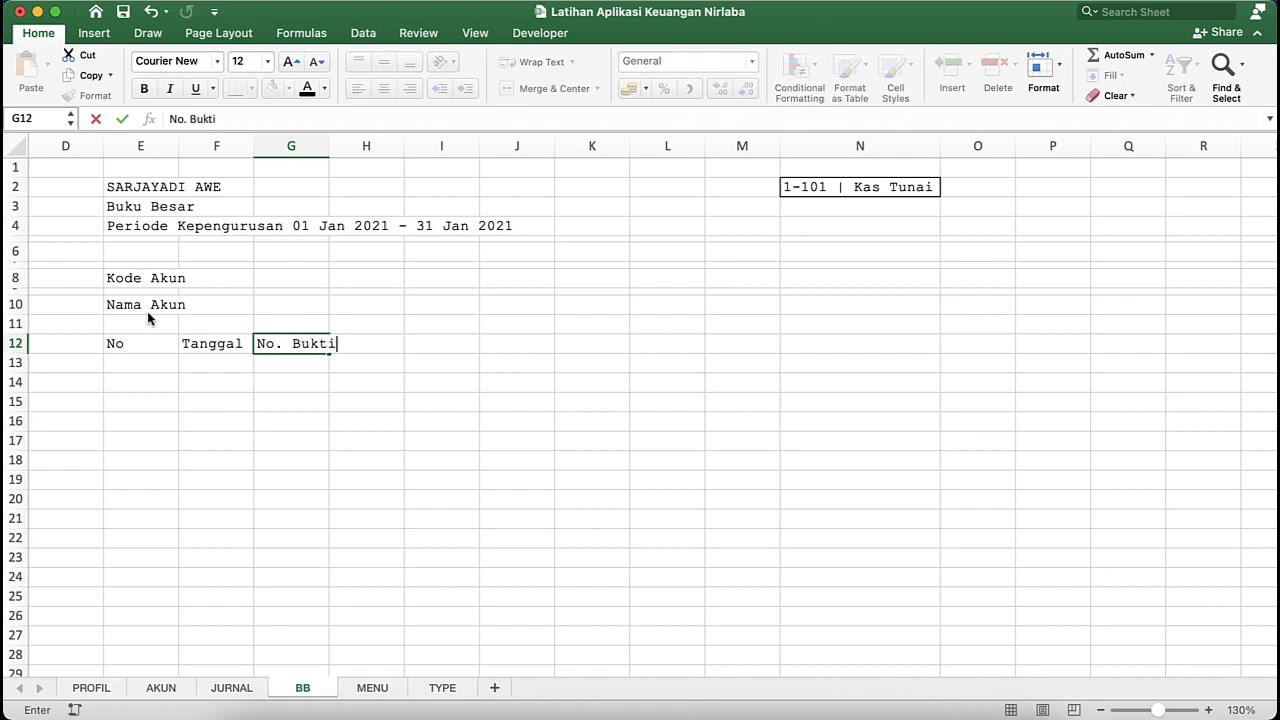
{"action": "key", "text": "Return"}
{"action": "key", "text": "Up"}
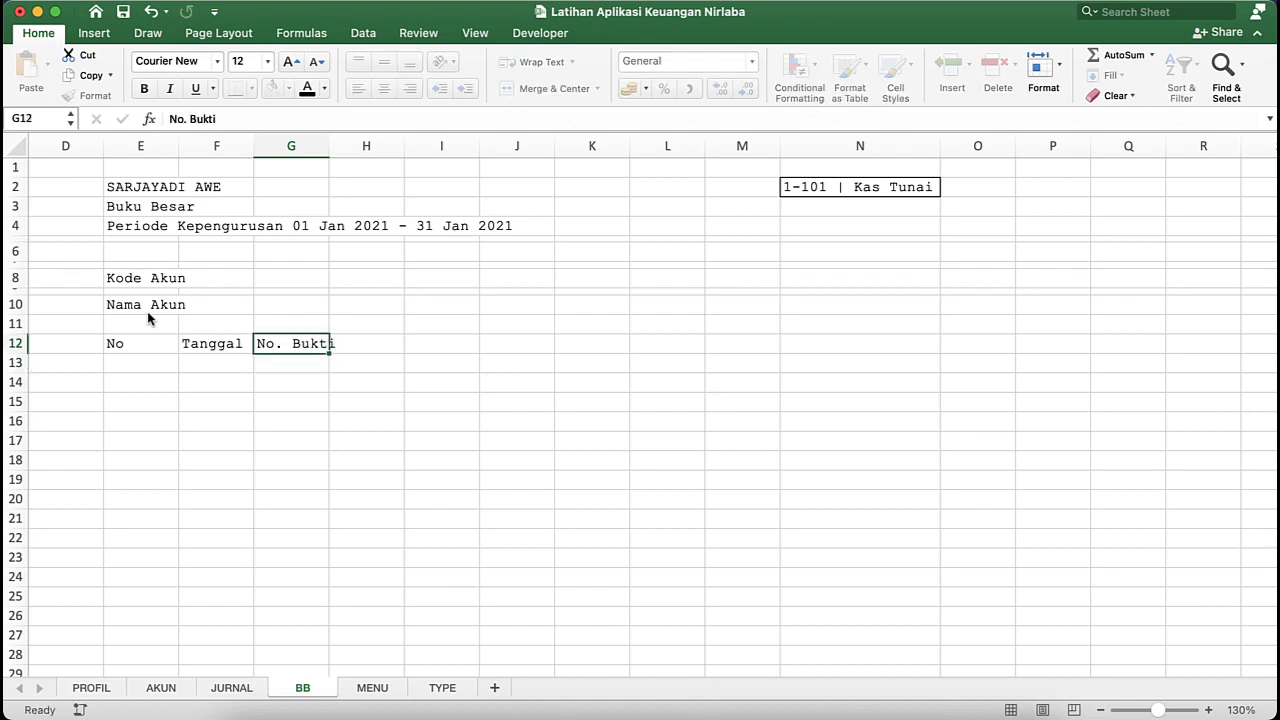
{"action": "key", "text": "Right"}
- Examine the Debet, Kredit and Saldo columns and their formulas on the ISAK-35 workbook's BB sheet, and return to the practice workbook
{"action": "key", "text": "ctrl+Down"}
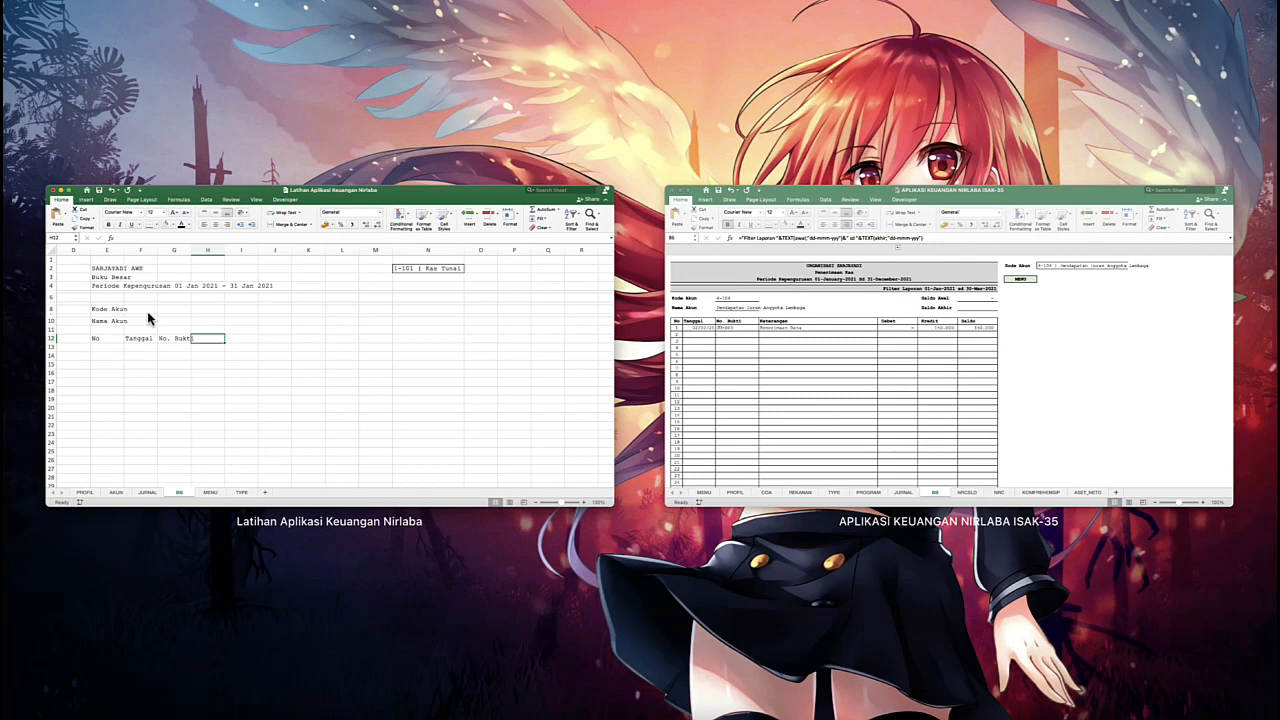
{"action": "left_click", "coordinate": [216, 356]}
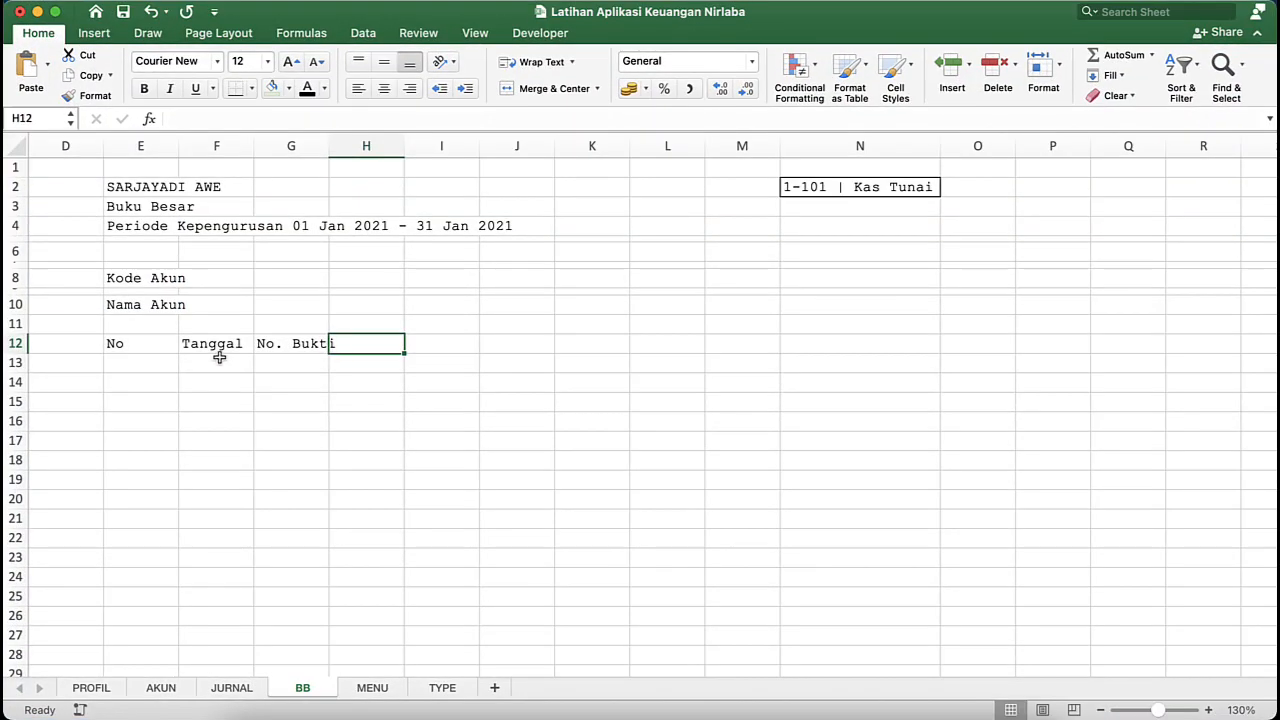
{"action": "key", "text": "ctrl+Down"}
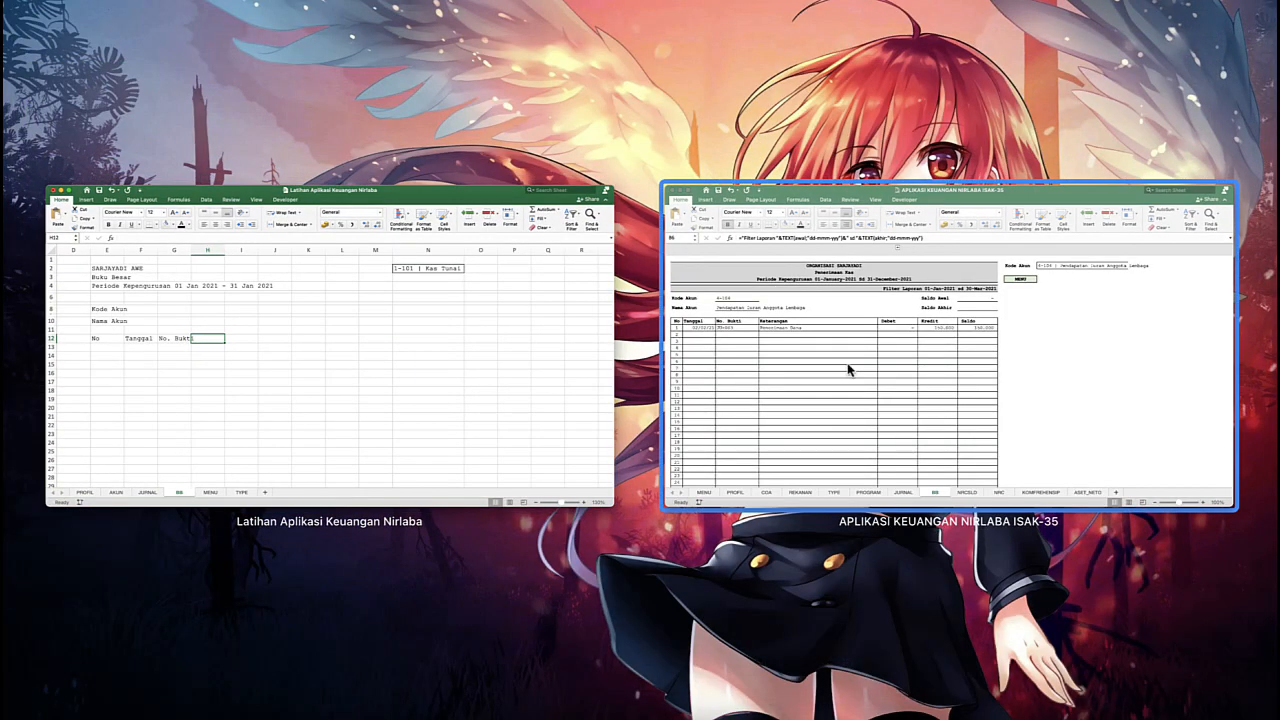
{"action": "left_click", "coordinate": [846, 366]}
{"action": "left_click", "coordinate": [525, 142]}
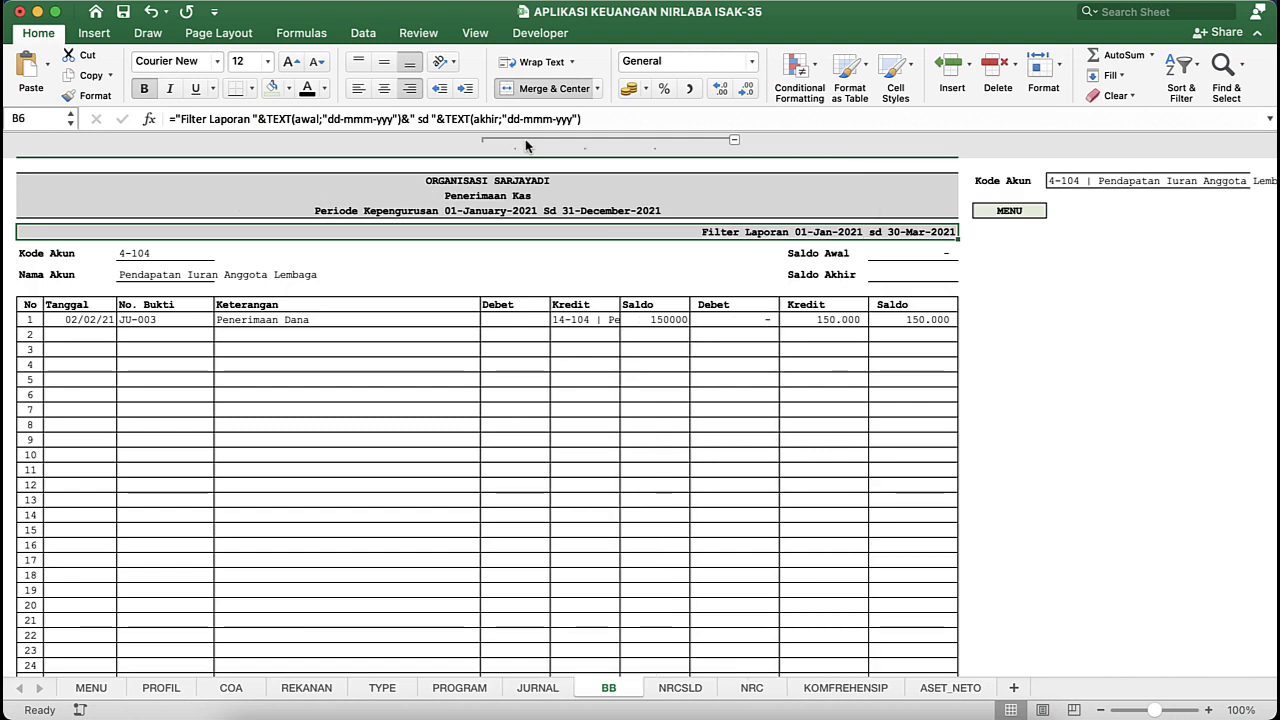
{"action": "left_click", "coordinate": [536, 316]}
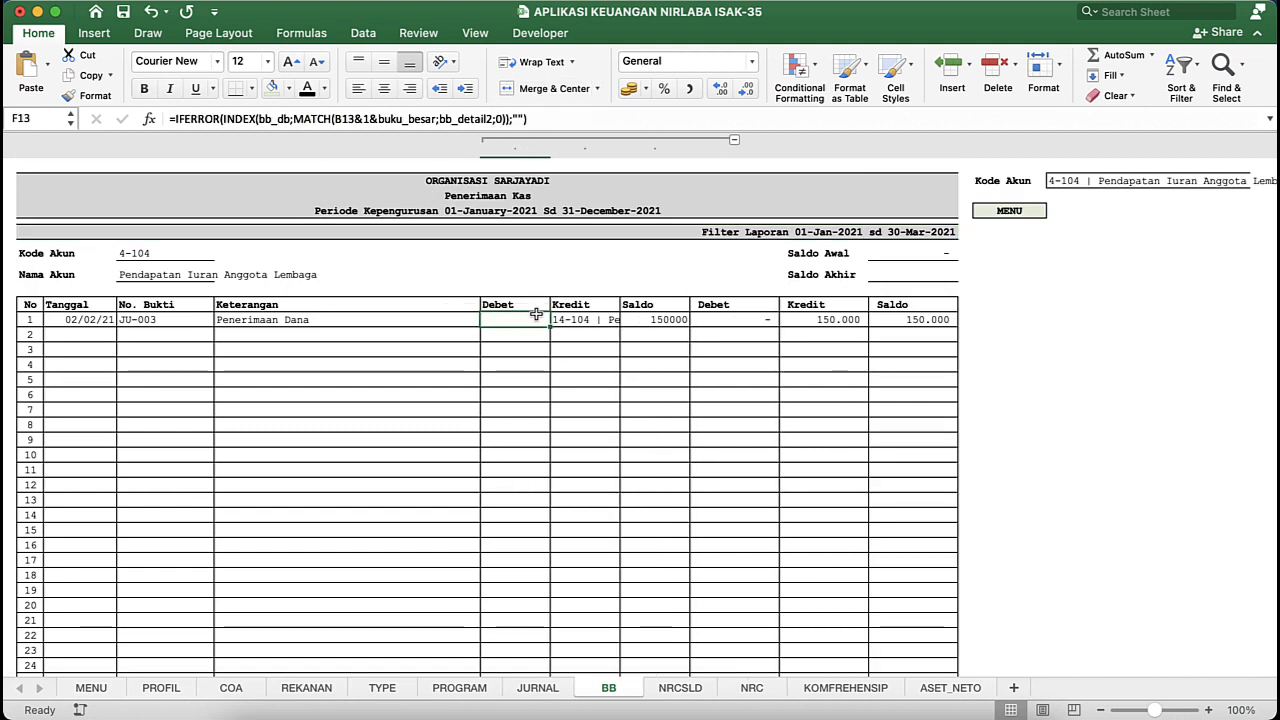
{"action": "key", "text": "Up"}
{"action": "key", "text": "shift+Right"}
{"action": "key", "text": "shift+Right"}
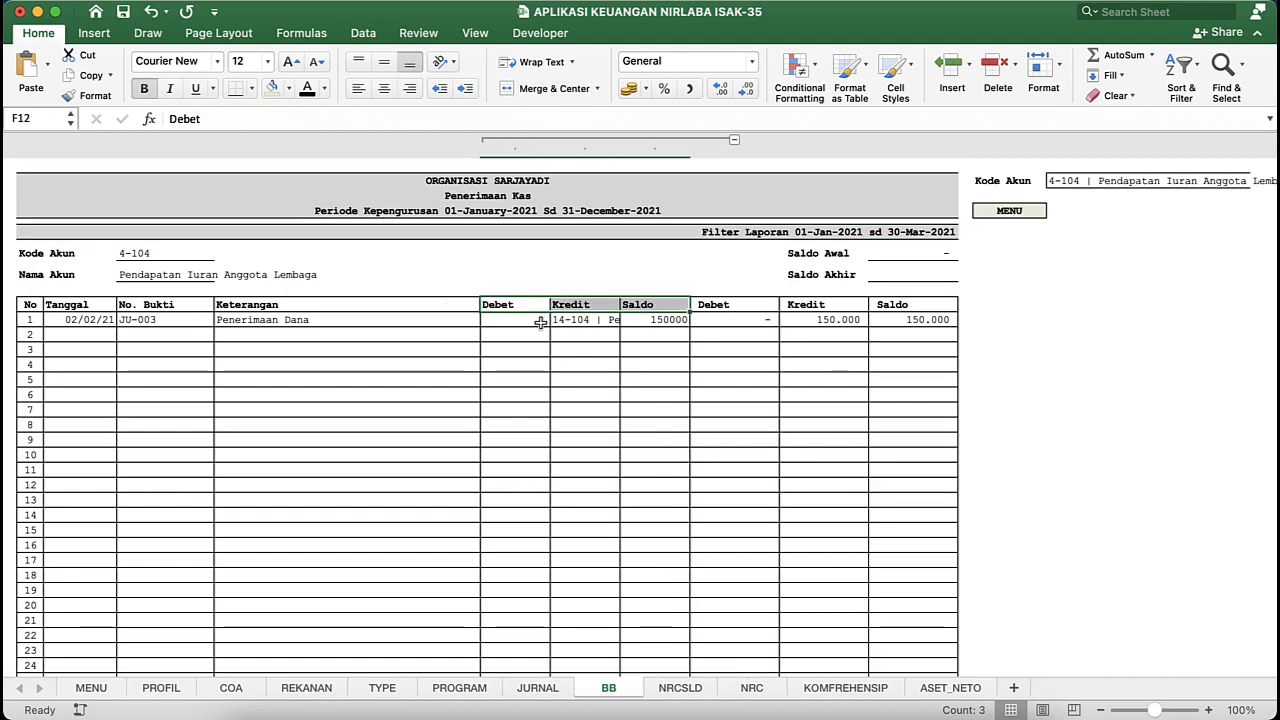
{"action": "left_click", "coordinate": [516, 320]}
{"action": "left_click", "coordinate": [558, 321]}
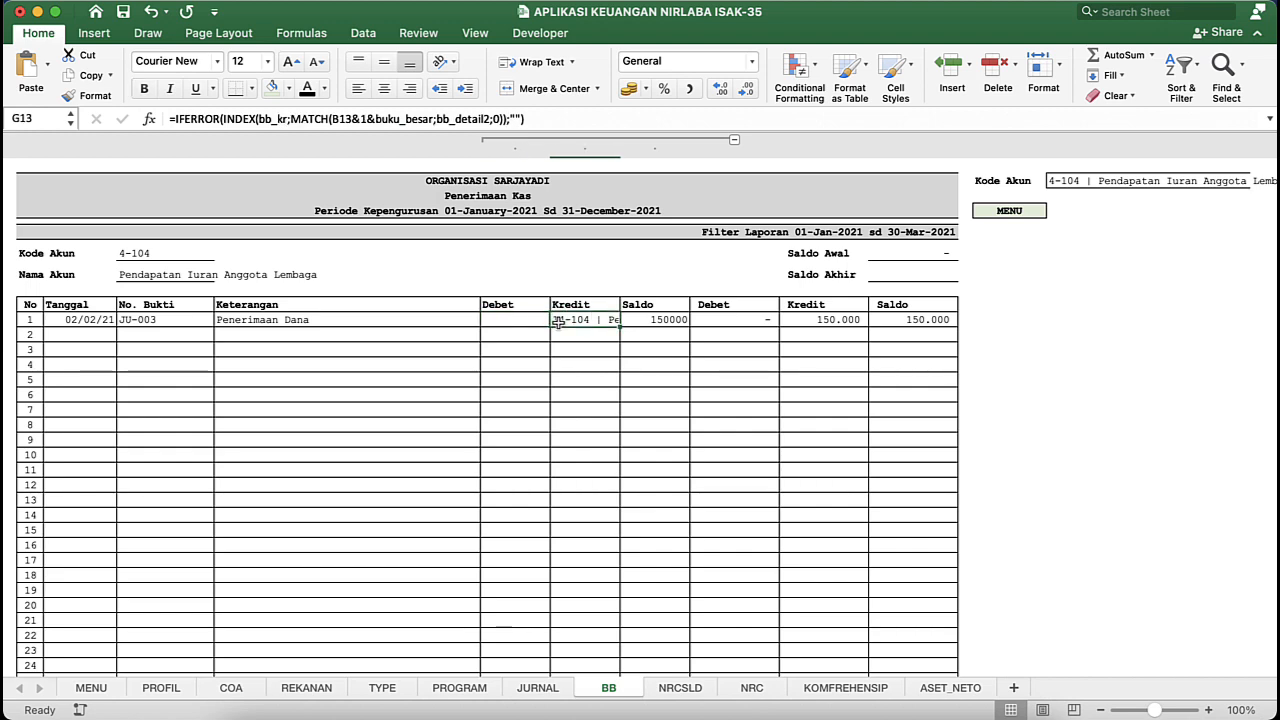
{"action": "left_click", "coordinate": [517, 320]}
{"action": "left_click", "coordinate": [322, 306]}
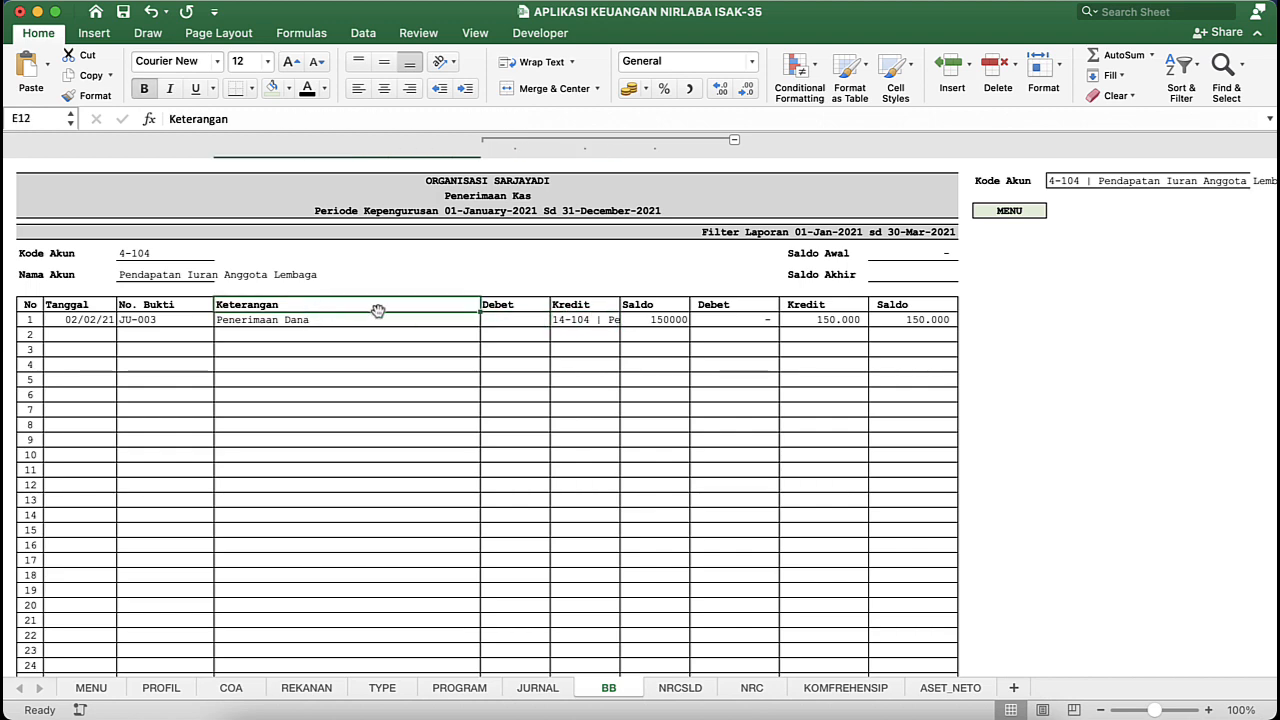
{"action": "key", "text": "ctrl+Down"}
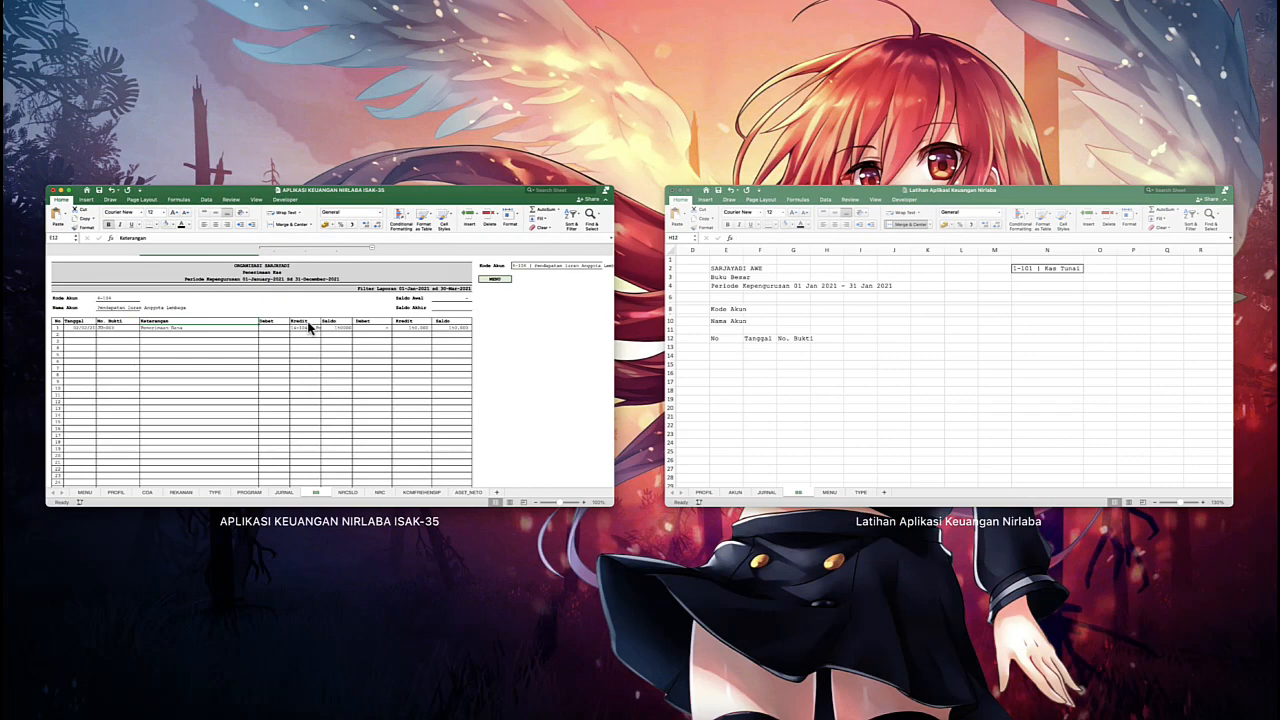
{"action": "left_click", "coordinate": [831, 349]}
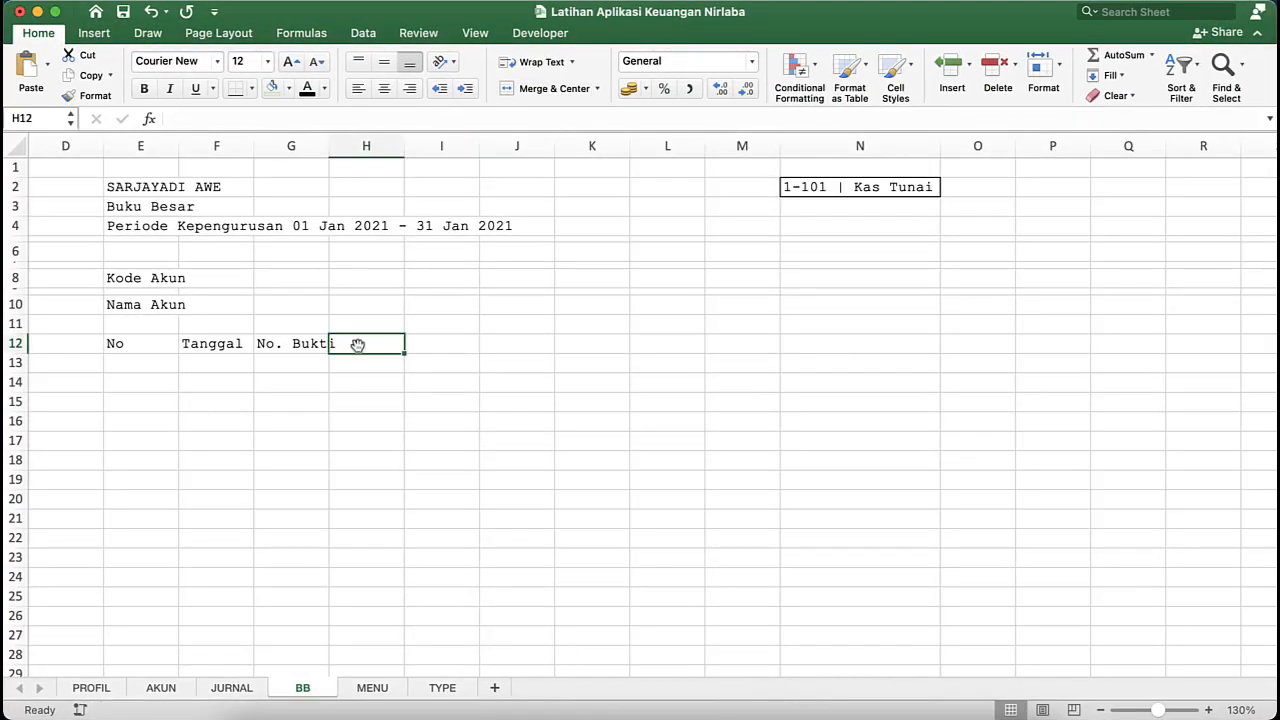
- Enter the table headers "Keterangan", "Debet", "Kredit" and "Saldo" in cells H12 to K12 of the BB sheet
{"action": "type", "text": "Keterangan"}
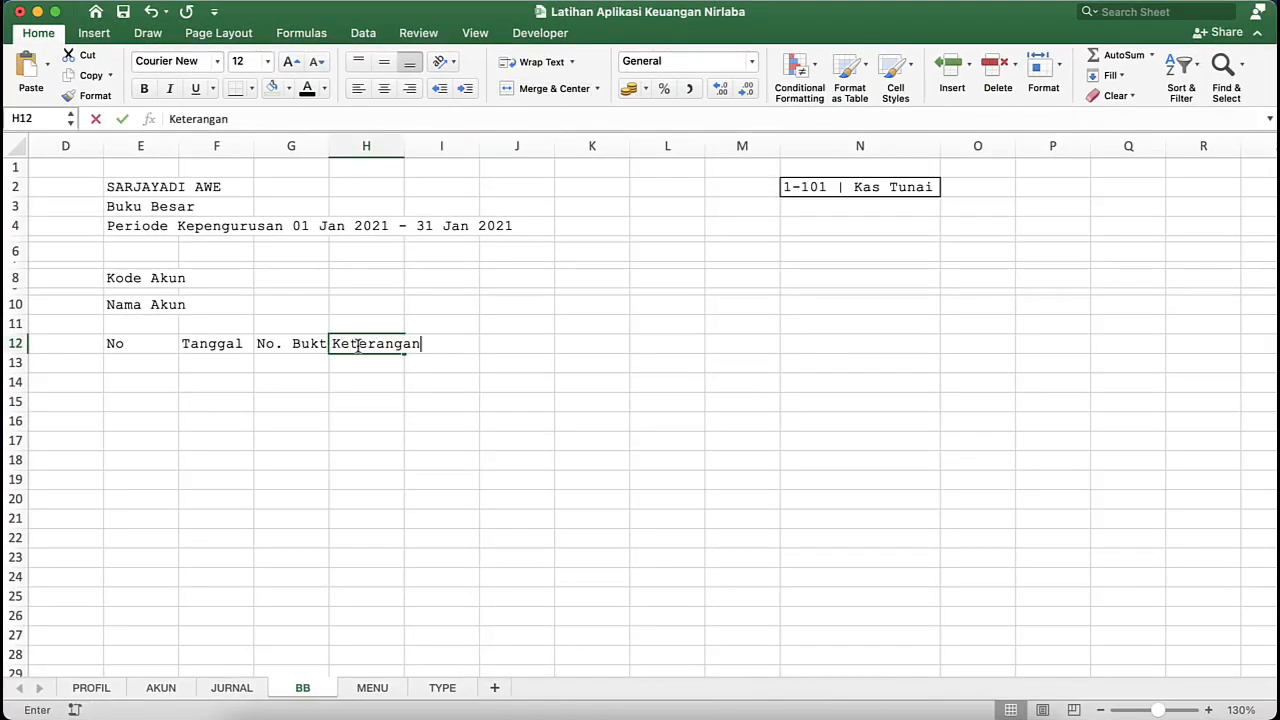
{"action": "key", "text": "Tab"}
{"action": "type", "text": "Debe"}
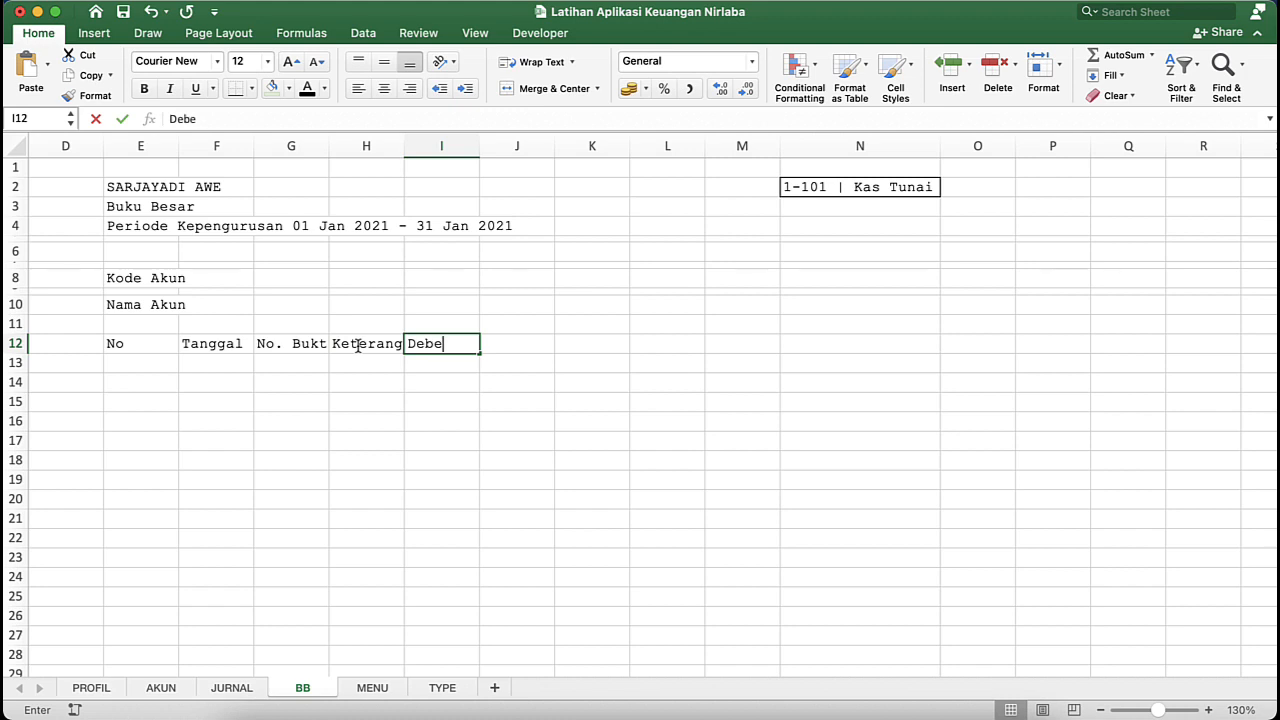
{"action": "type", "text": "t"}
{"action": "key", "text": "Tab"}
{"action": "type", "text": "Kre"}
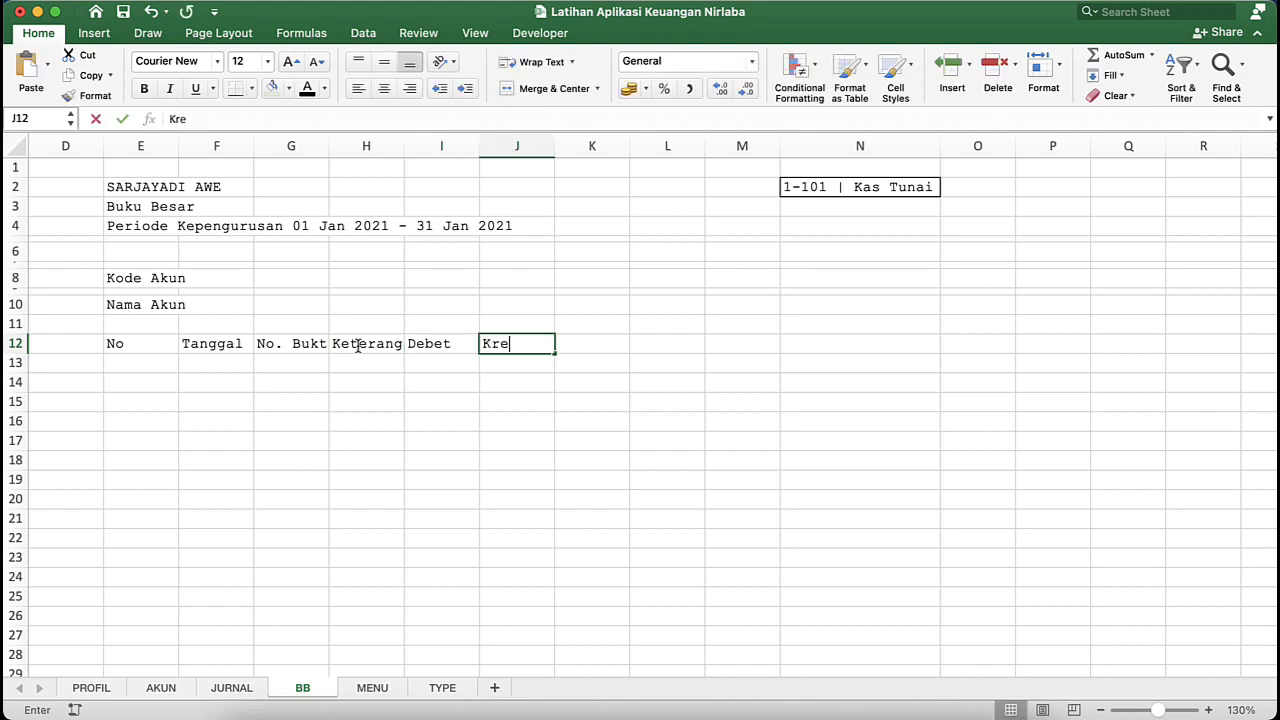
{"action": "type", "text": "dit"}
{"action": "key", "text": "Tab"}
{"action": "type", "text": "Sald"}
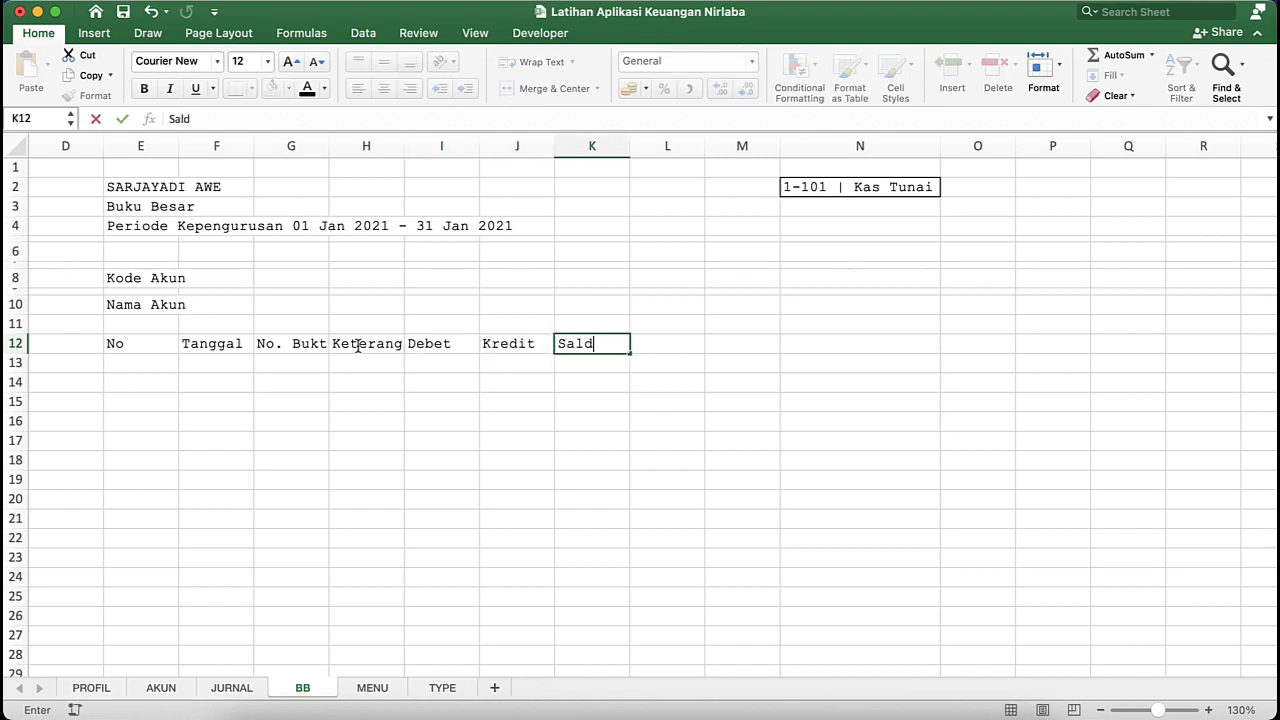
{"action": "type", "text": "o"}
{"action": "key", "text": "Tab"}
- Enter a second set of headers, "Debet", "Kredit" and "Saldo", in cells L12 to N12
{"action": "key", "text": "ctrl+Down"}
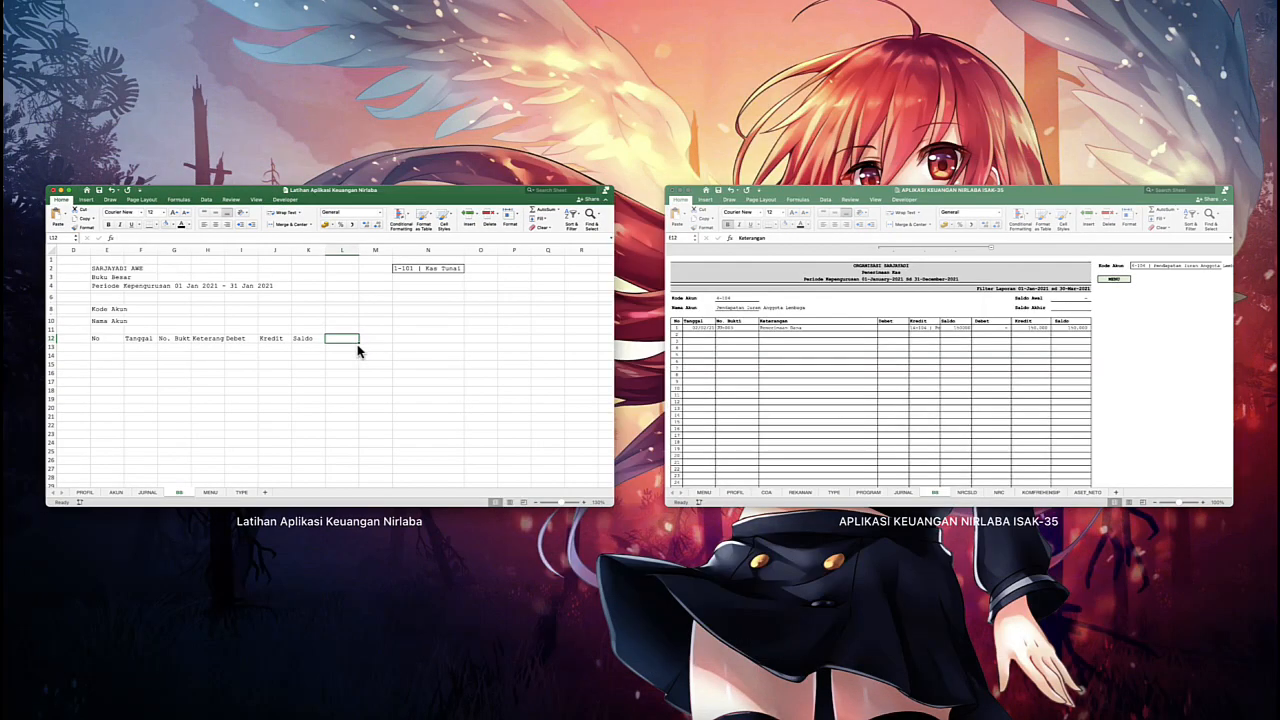
{"action": "left_click", "coordinate": [424, 380]}
{"action": "type", "text": "Debet"}
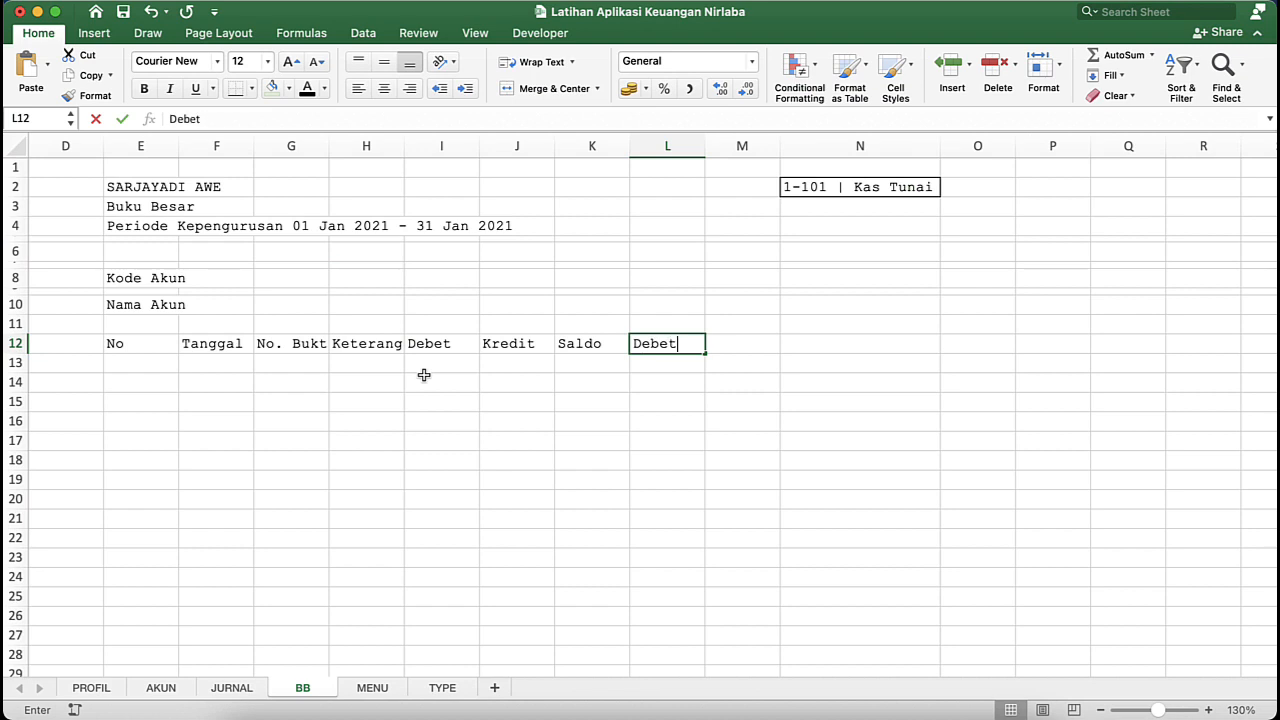
{"action": "key", "text": "Tab"}
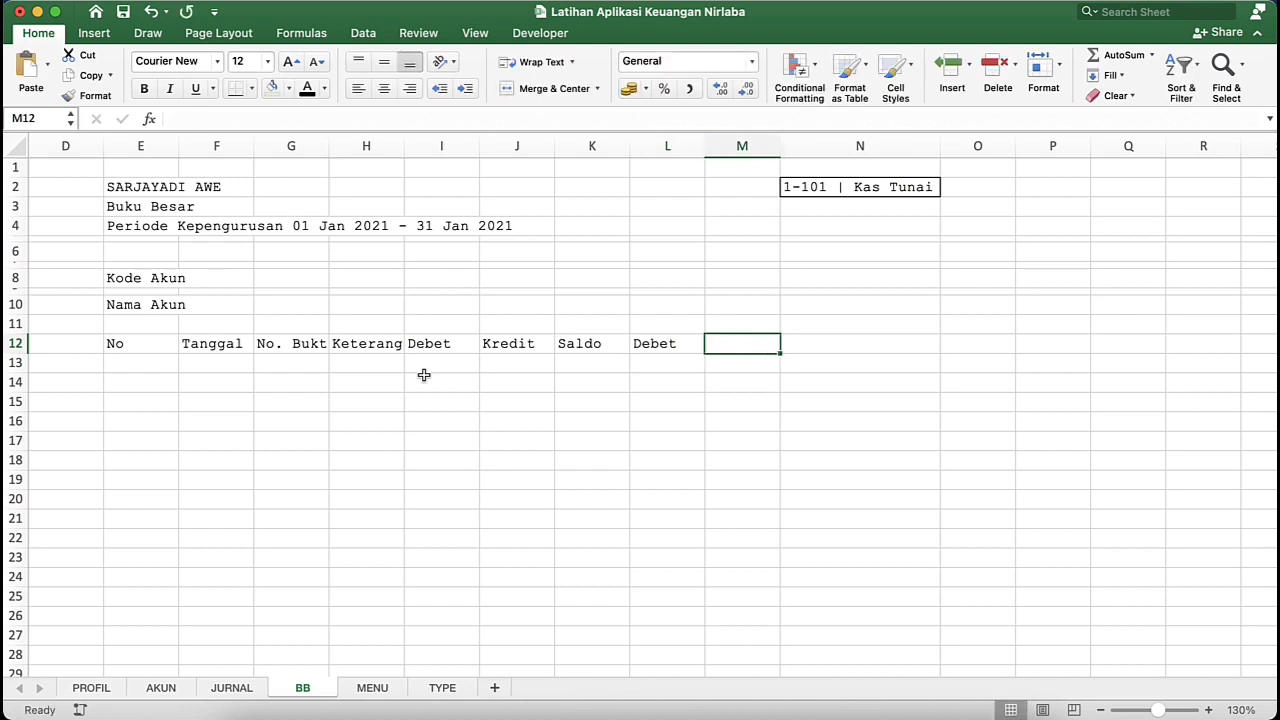
{"action": "type", "text": "Kre"}
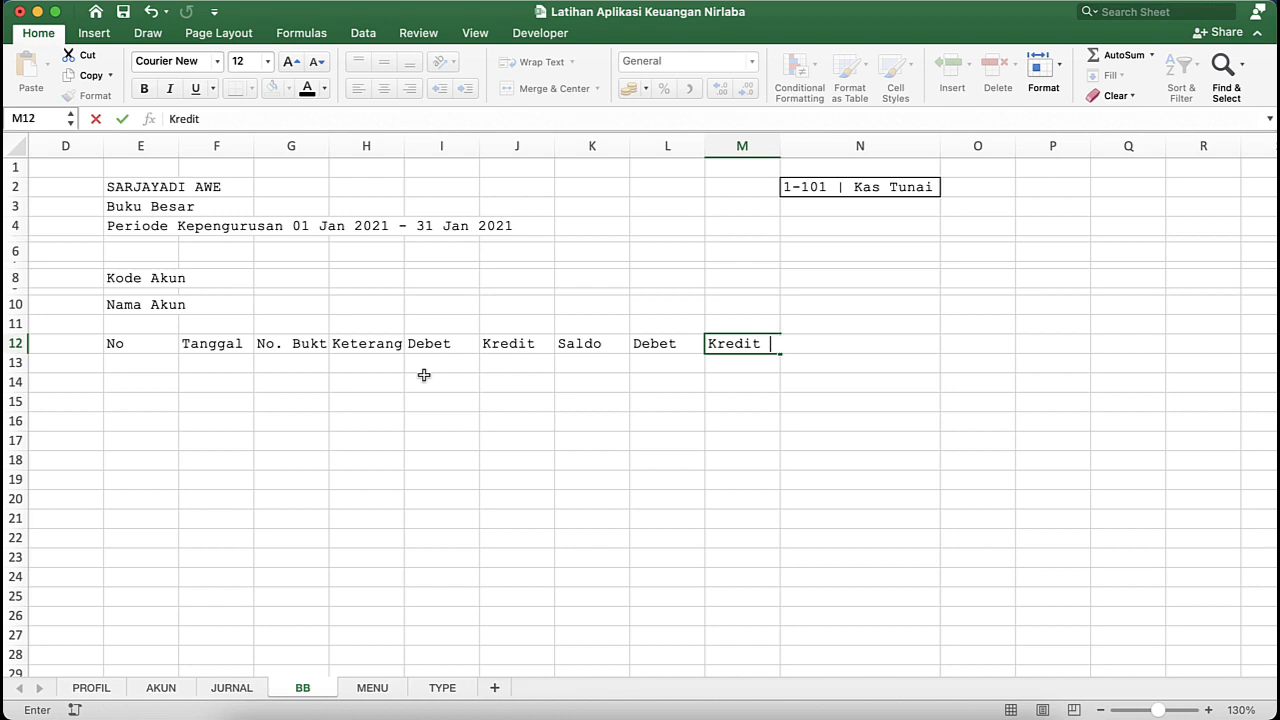
{"action": "type", "text": "dit"}
{"action": "key", "text": "Tab"}
{"action": "type", "text": "Saldo"}
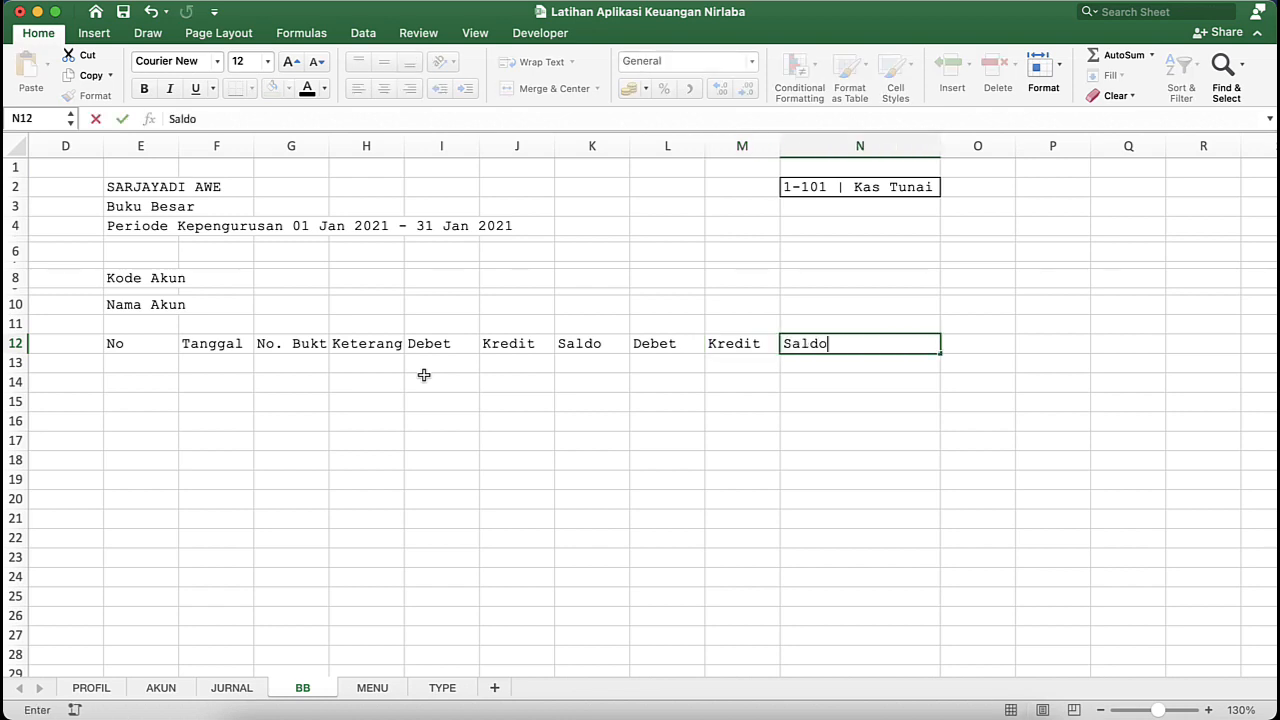
{"action": "key", "text": "Return"}
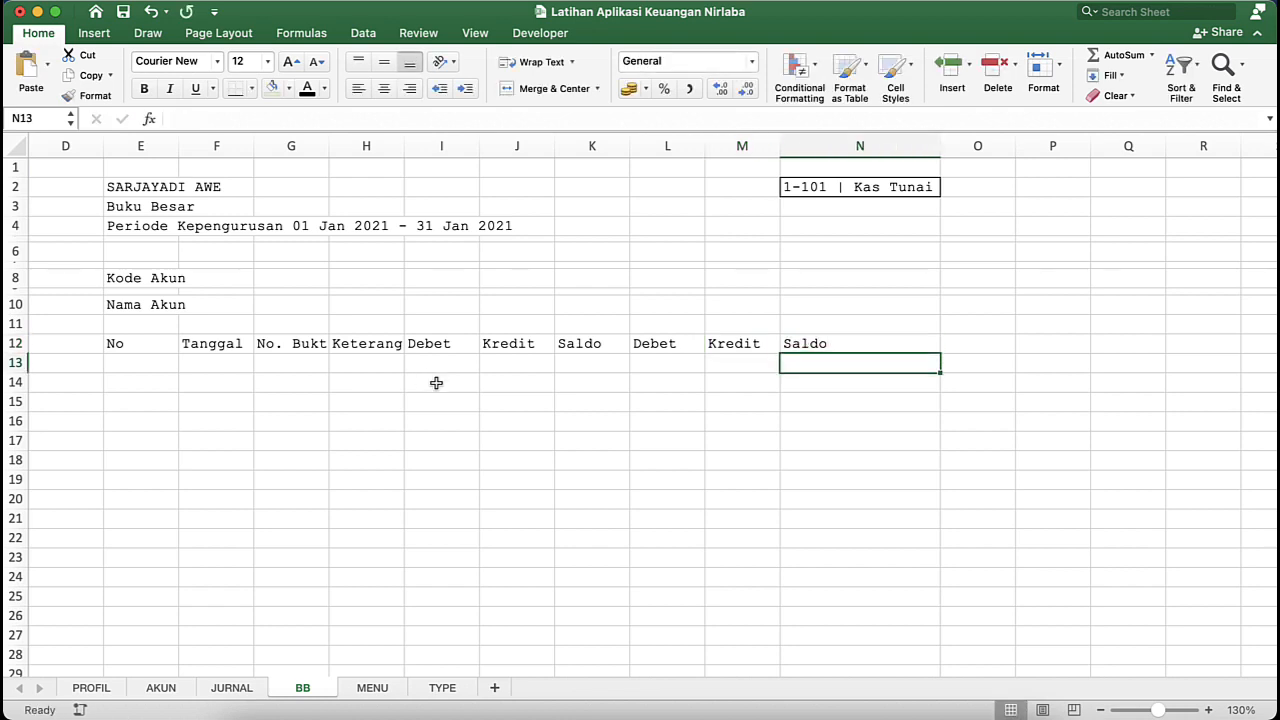
- Move the account selection cell containing "1-101 | Kas Tunai" from N2 to Q2
{"action": "left_click", "coordinate": [574, 343]}
{"action": "left_click", "coordinate": [838, 176]}
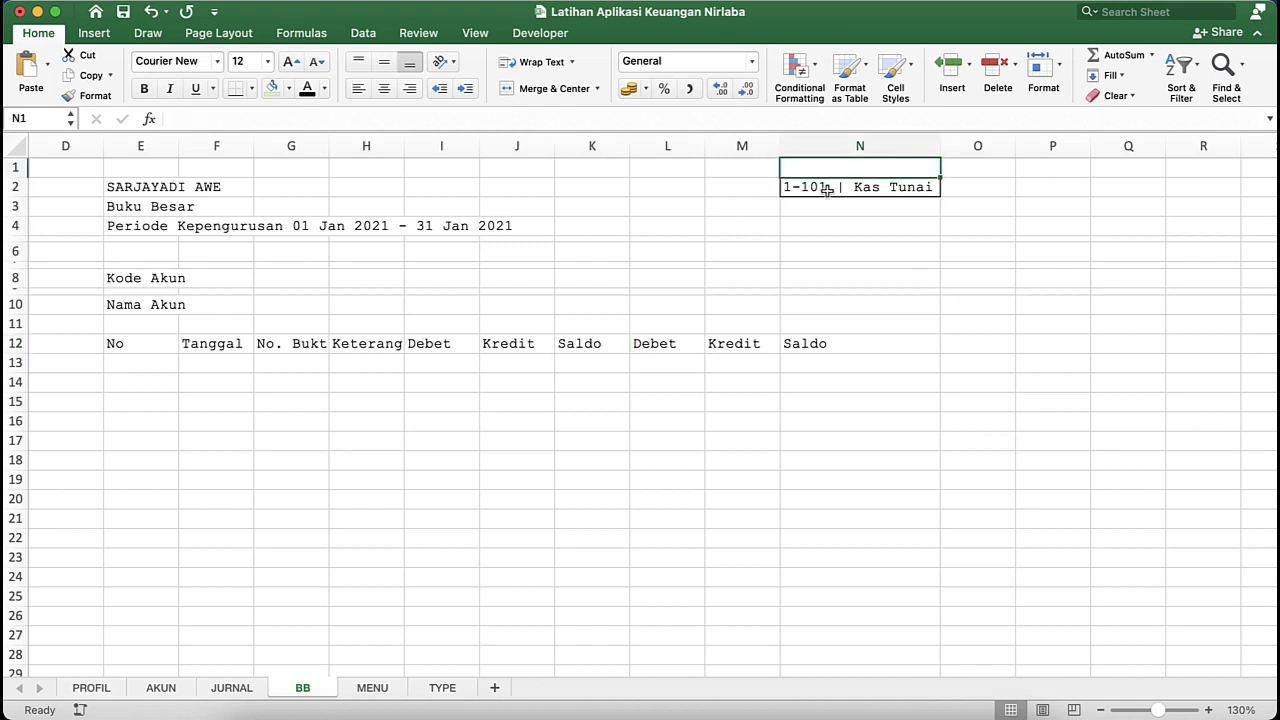
{"action": "left_click", "coordinate": [827, 190]}
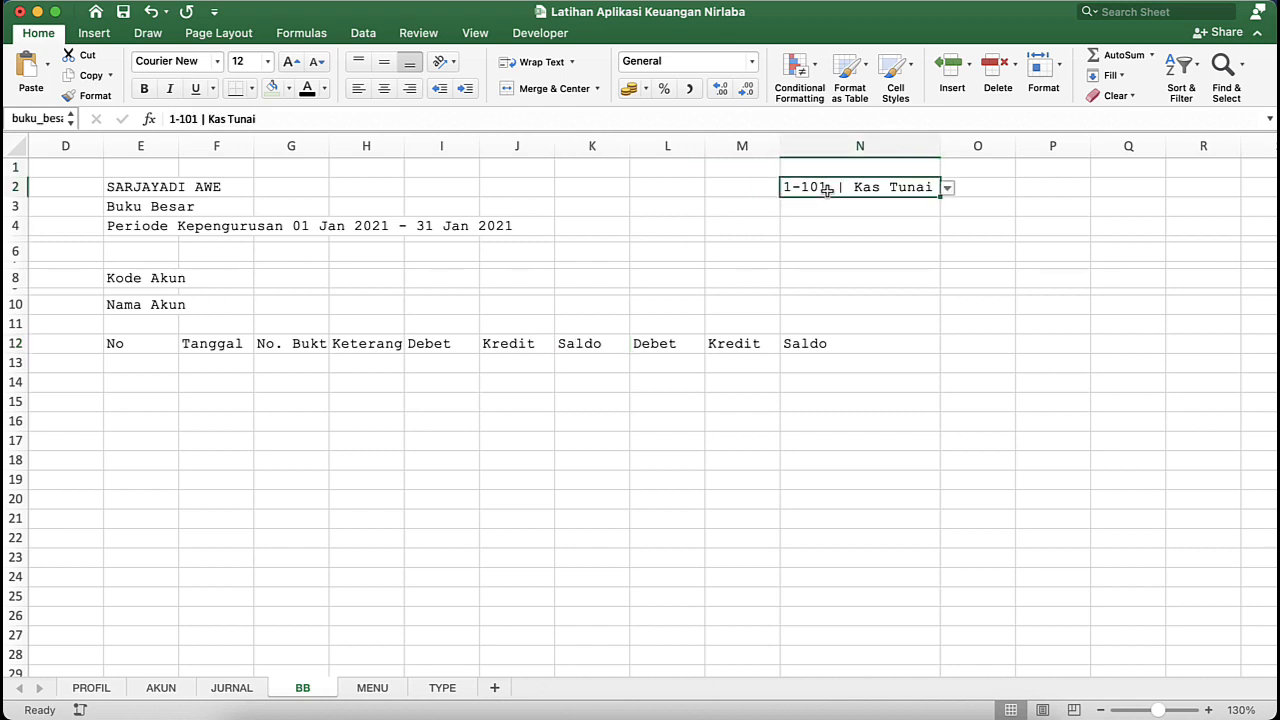
{"action": "key", "text": "cmd+c"}
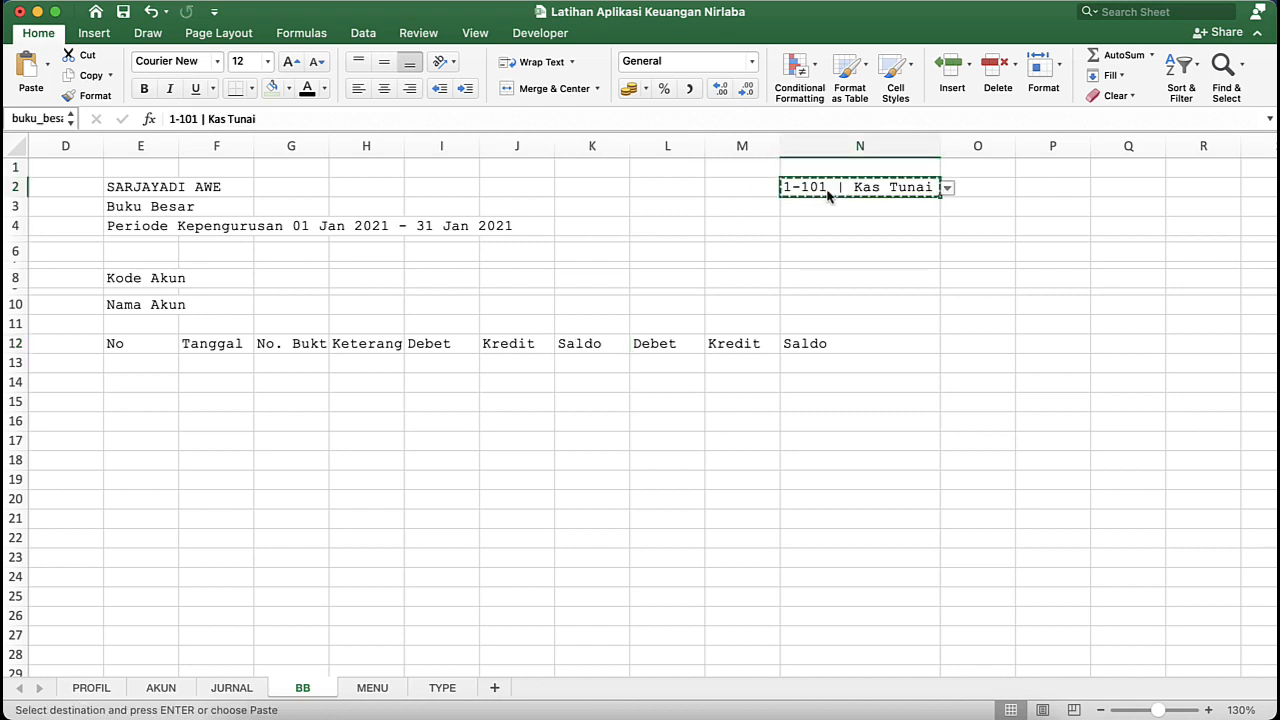
{"action": "left_click", "coordinate": [1035, 191]}
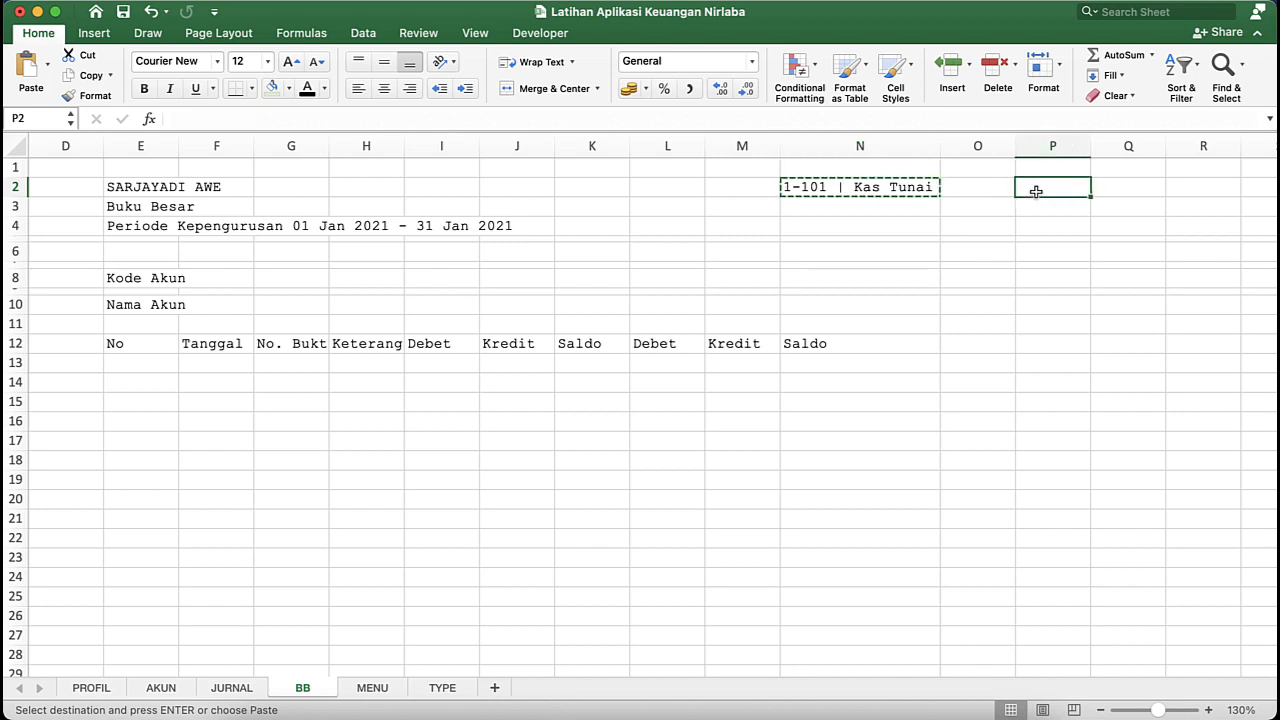
{"action": "key", "text": "Right"}
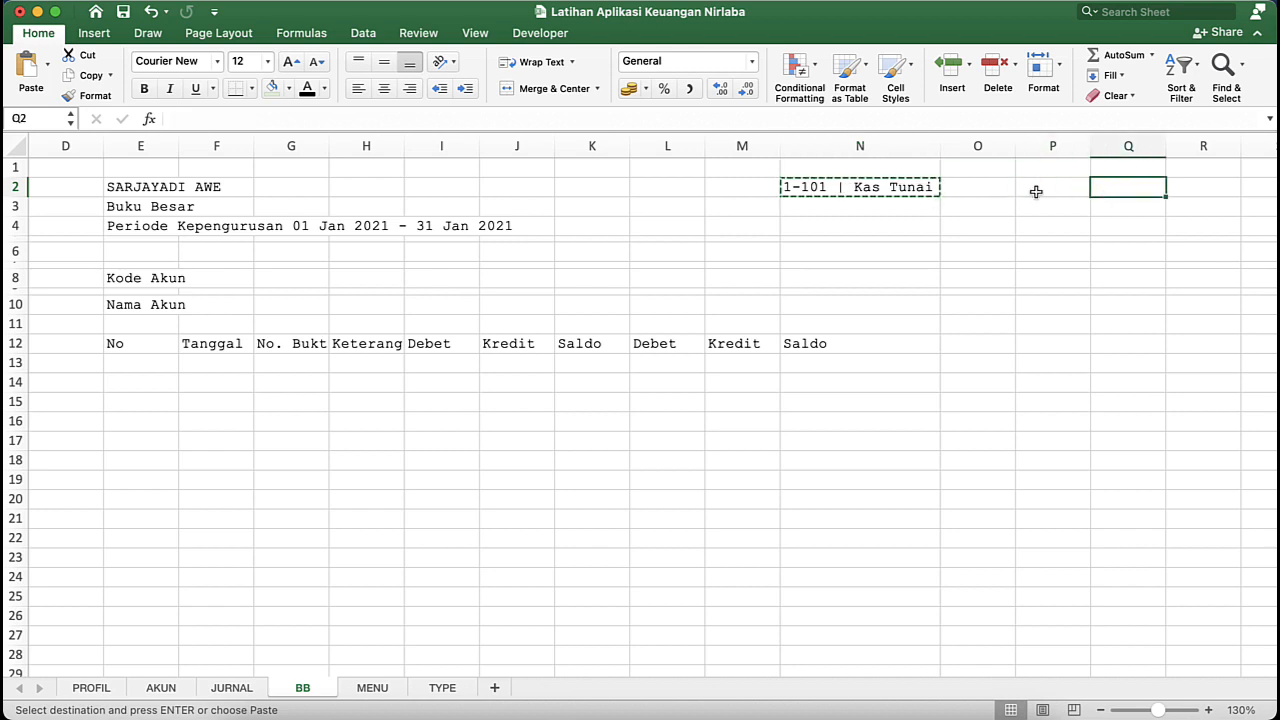
{"action": "key", "text": "Return"}
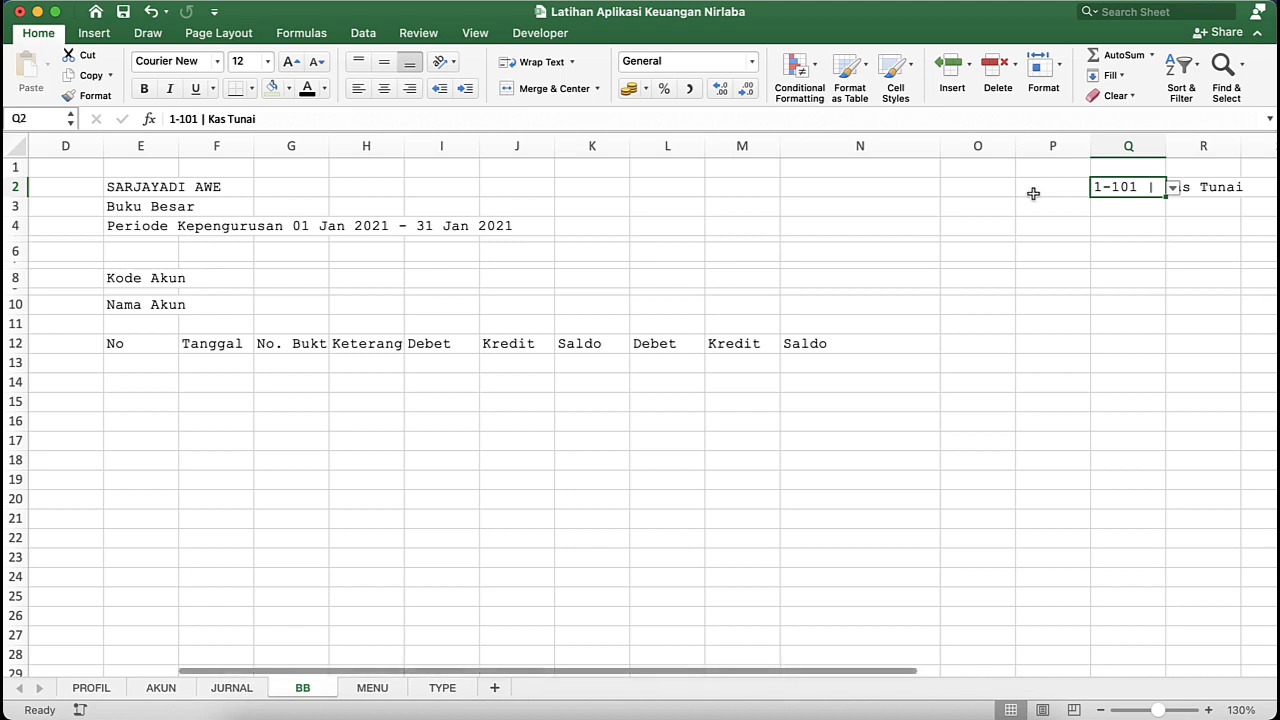
{"action": "left_click", "coordinate": [977, 251]}
{"action": "left_click", "coordinate": [1037, 265]}
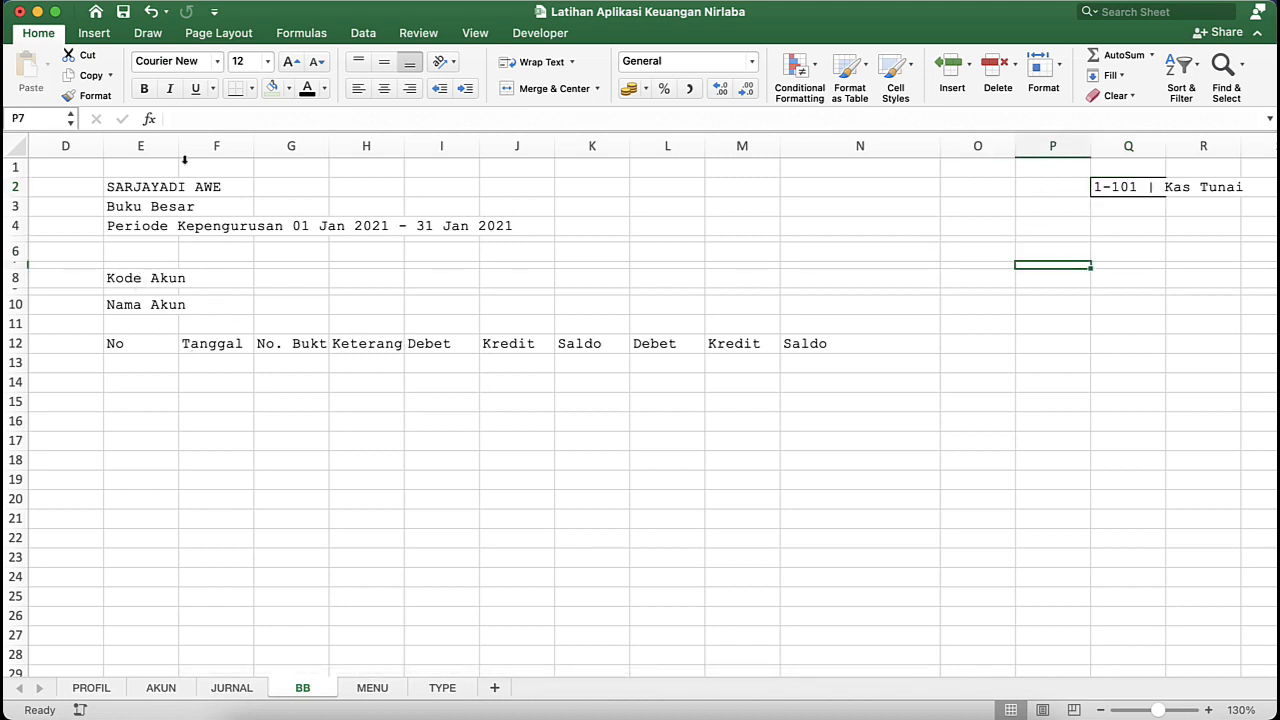
- Narrow column E and set column D to a width of about 2.17, and widen columns F, G and H to fit the ledger headers
{"action": "left_click_drag", "start_coordinate": [175, 142], "coordinate": [139, 141]}
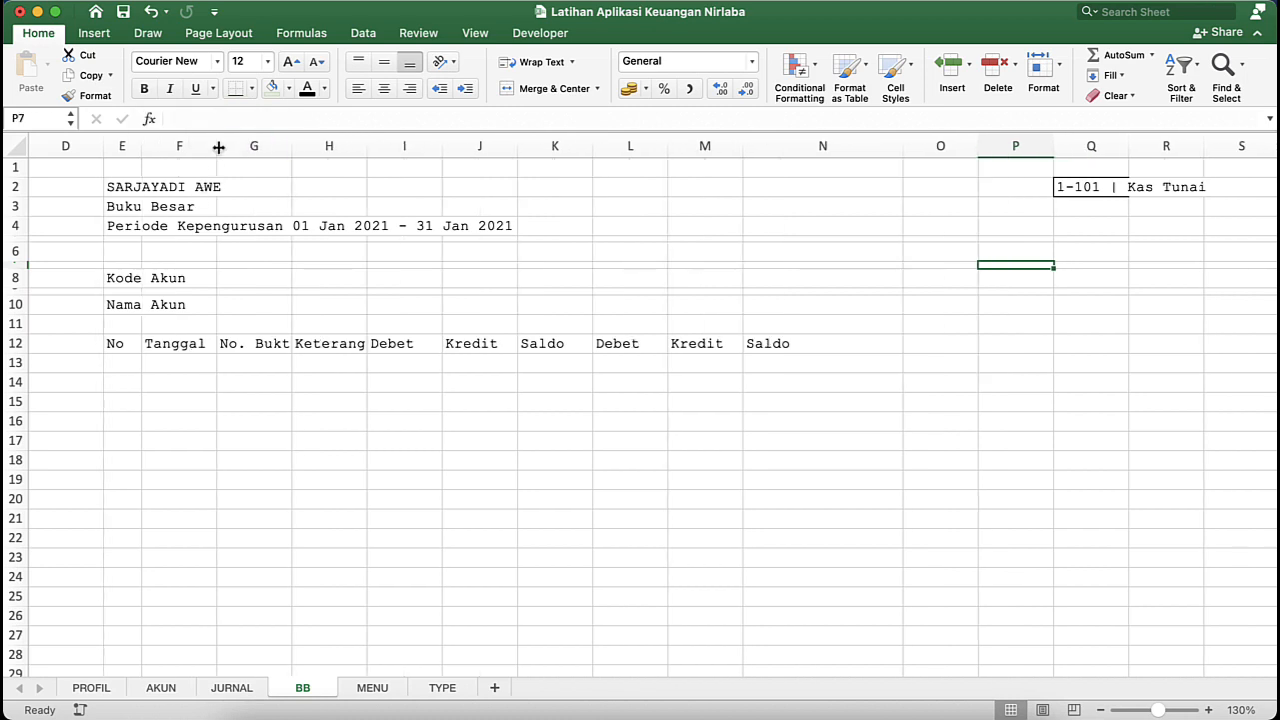
{"action": "left_click_drag", "start_coordinate": [217, 146], "coordinate": [342, 146]}
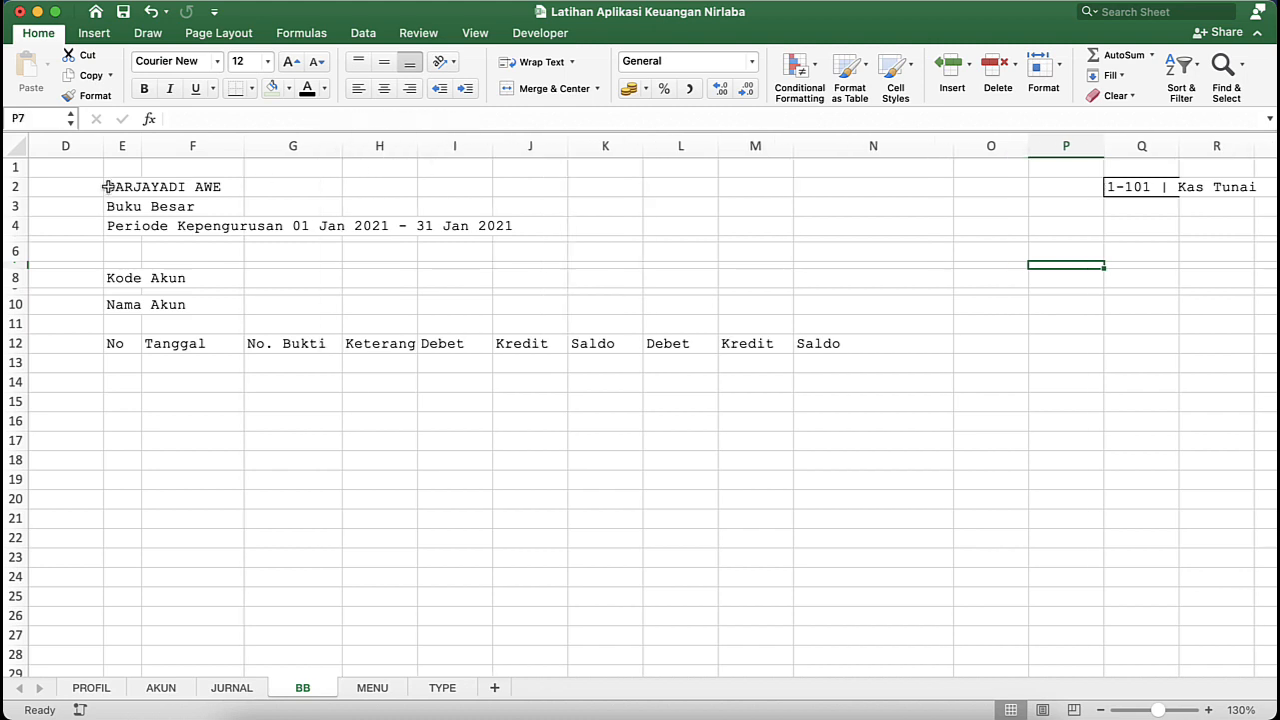
{"action": "left_click_drag", "start_coordinate": [103, 151], "coordinate": [48, 146]}
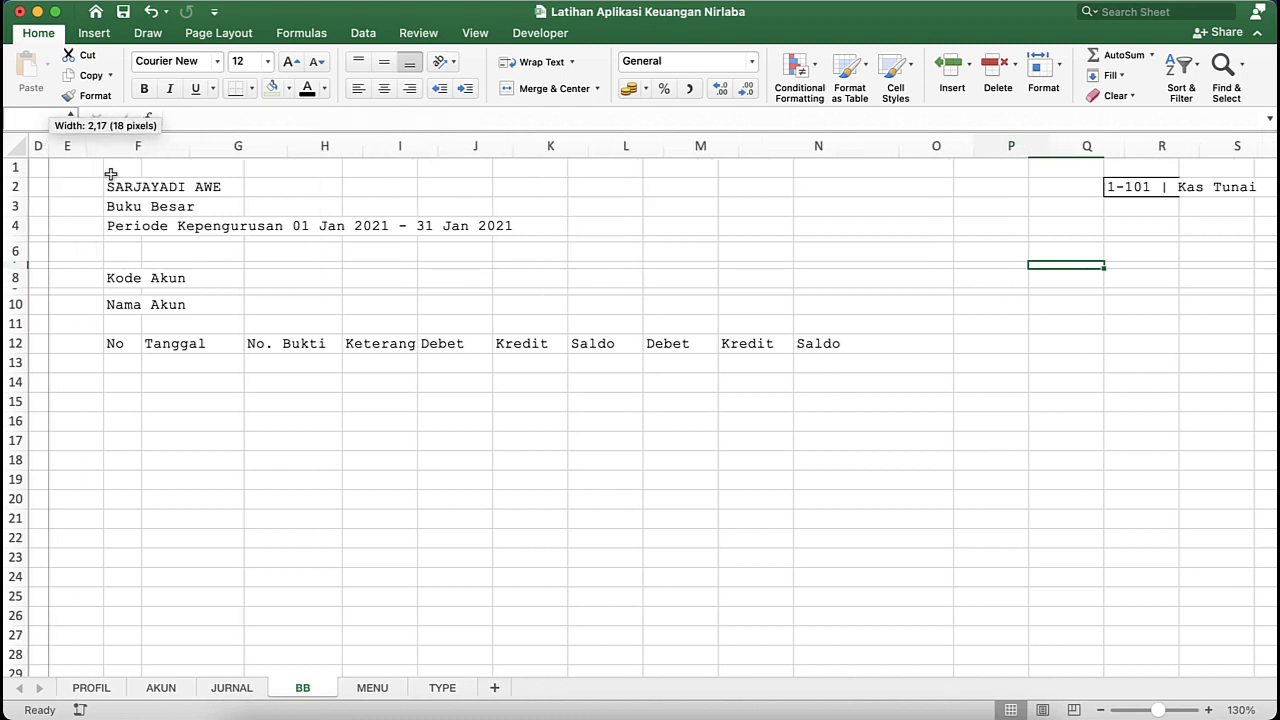
{"action": "left_click_drag", "start_coordinate": [287, 149], "coordinate": [750, 142]}
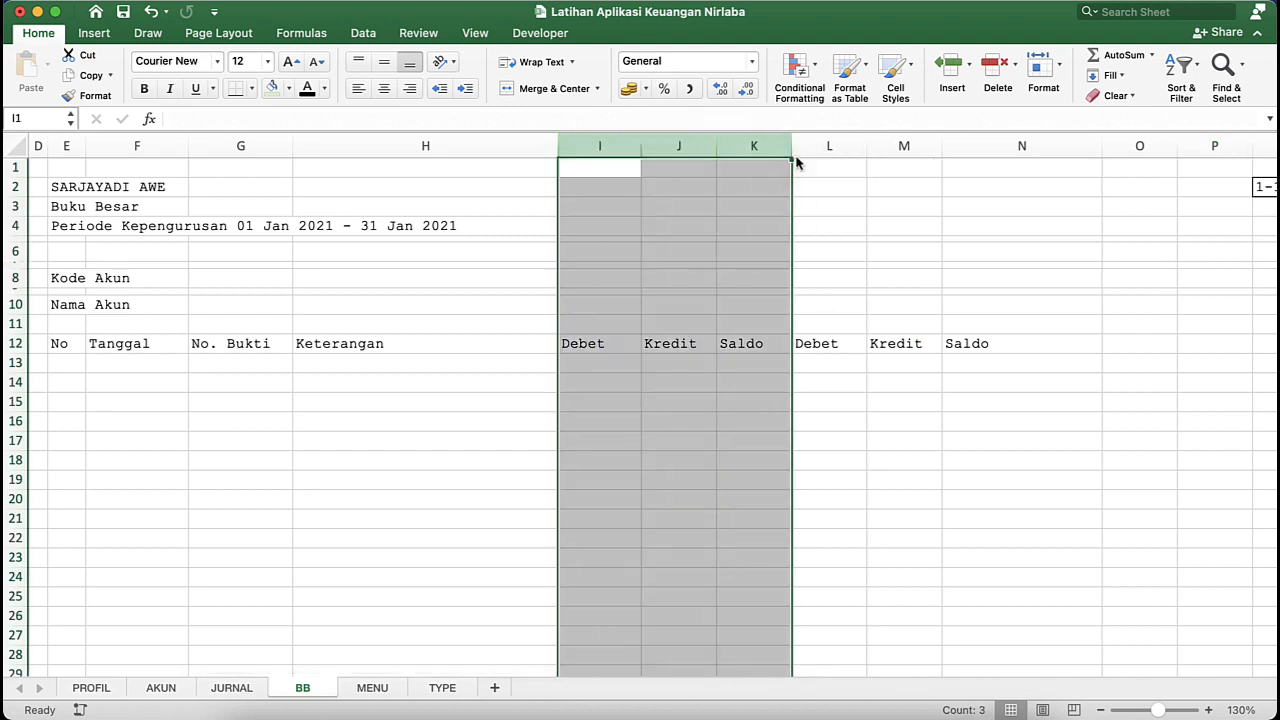
- Group columns I to K, the first Debet, Kredit and Saldo set, and test collapsing and expanding the group
{"action": "left_click", "coordinate": [363, 33]}
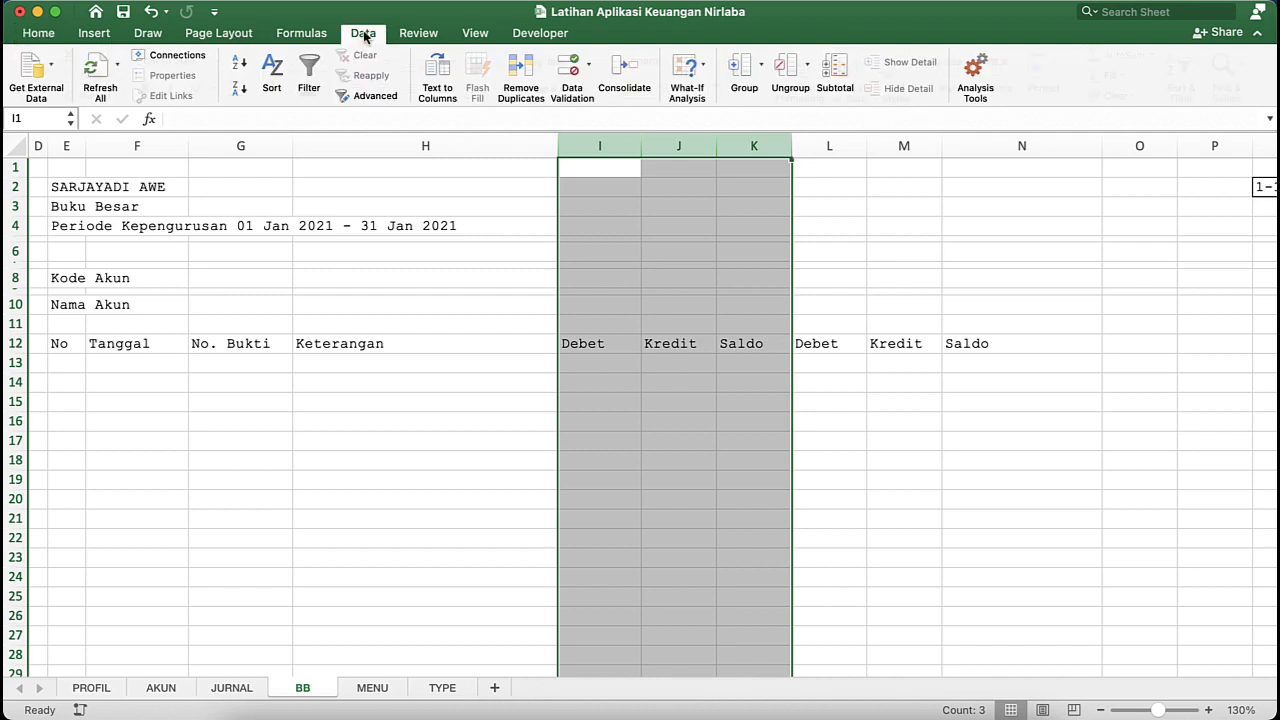
{"action": "left_click", "coordinate": [745, 66]}
{"action": "left_click", "coordinate": [817, 272]}
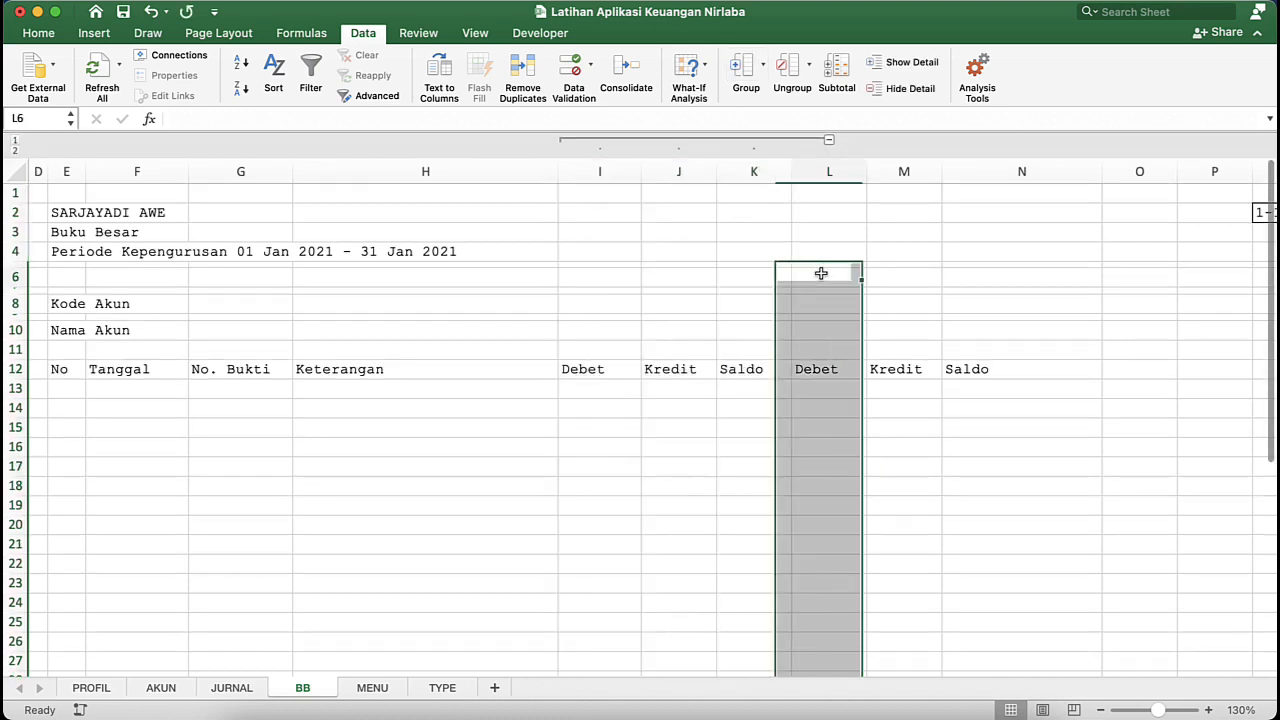
{"action": "left_click", "coordinate": [829, 144]}
{"action": "left_click", "coordinate": [648, 255]}
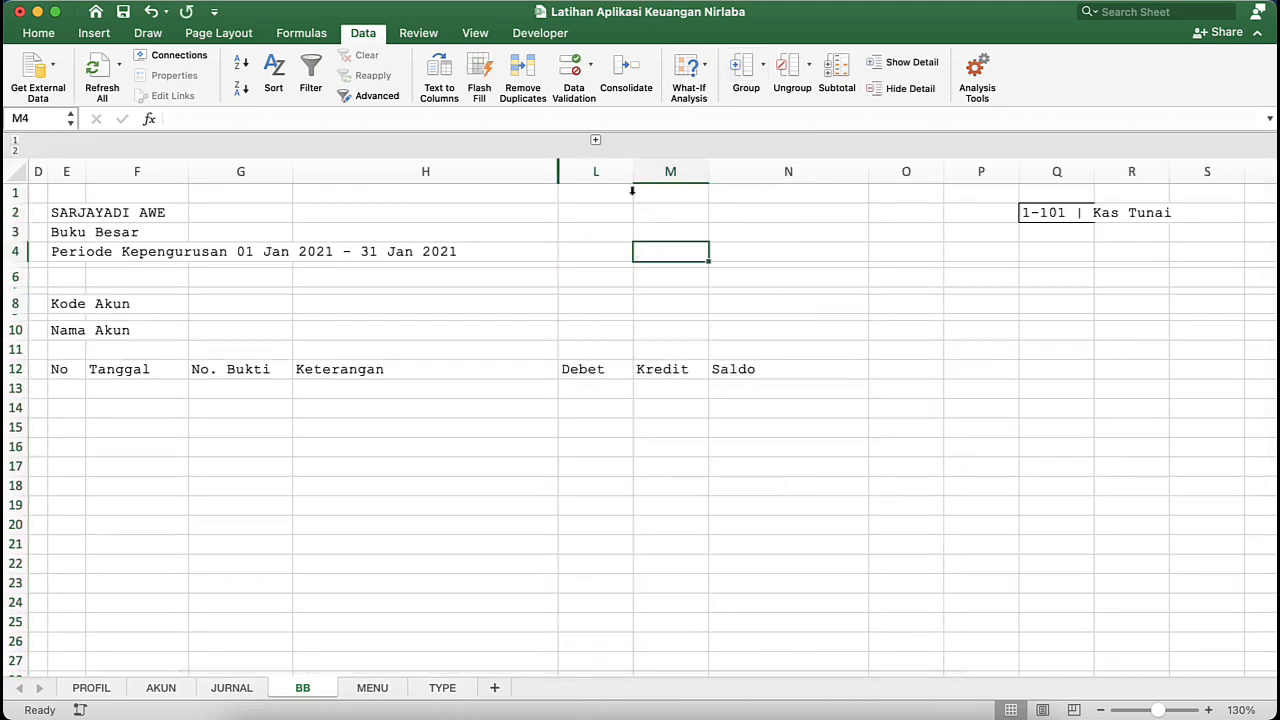
{"action": "left_click", "coordinate": [594, 143]}
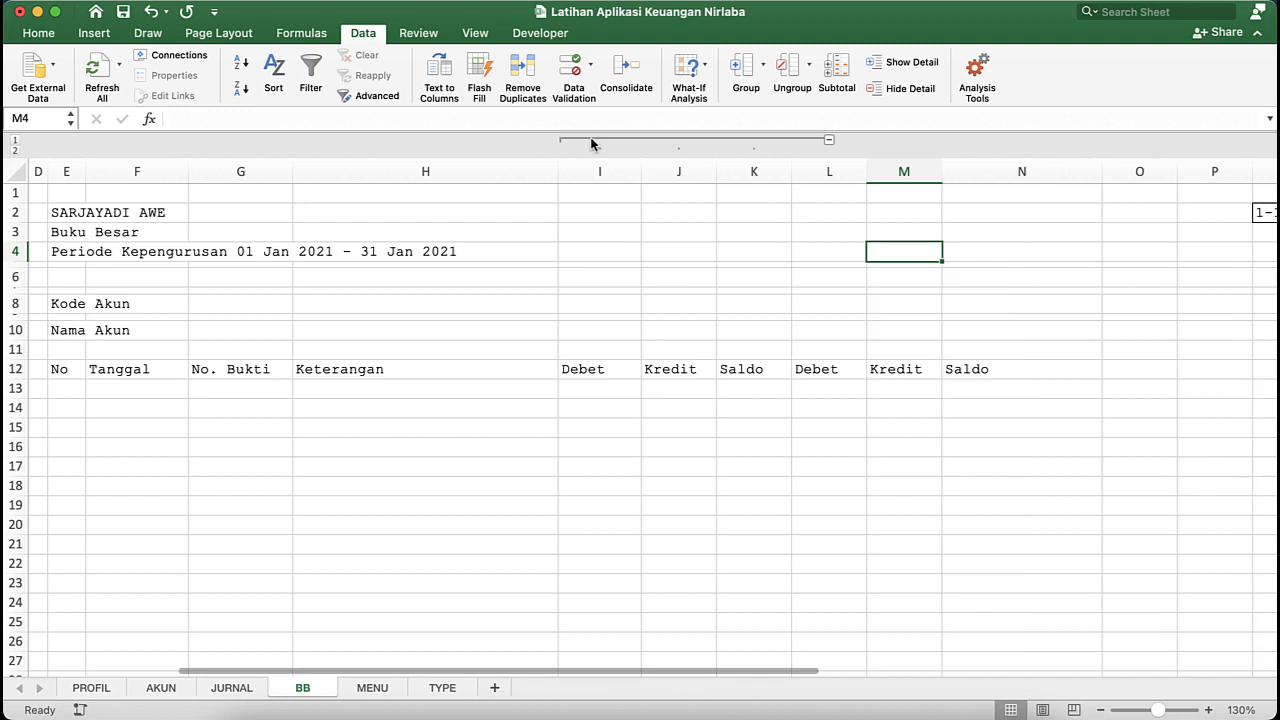
- Collapse the grouped columns I to K and give columns L, M and N one equal, slightly wider width than column L had
{"action": "left_click", "coordinate": [829, 144]}
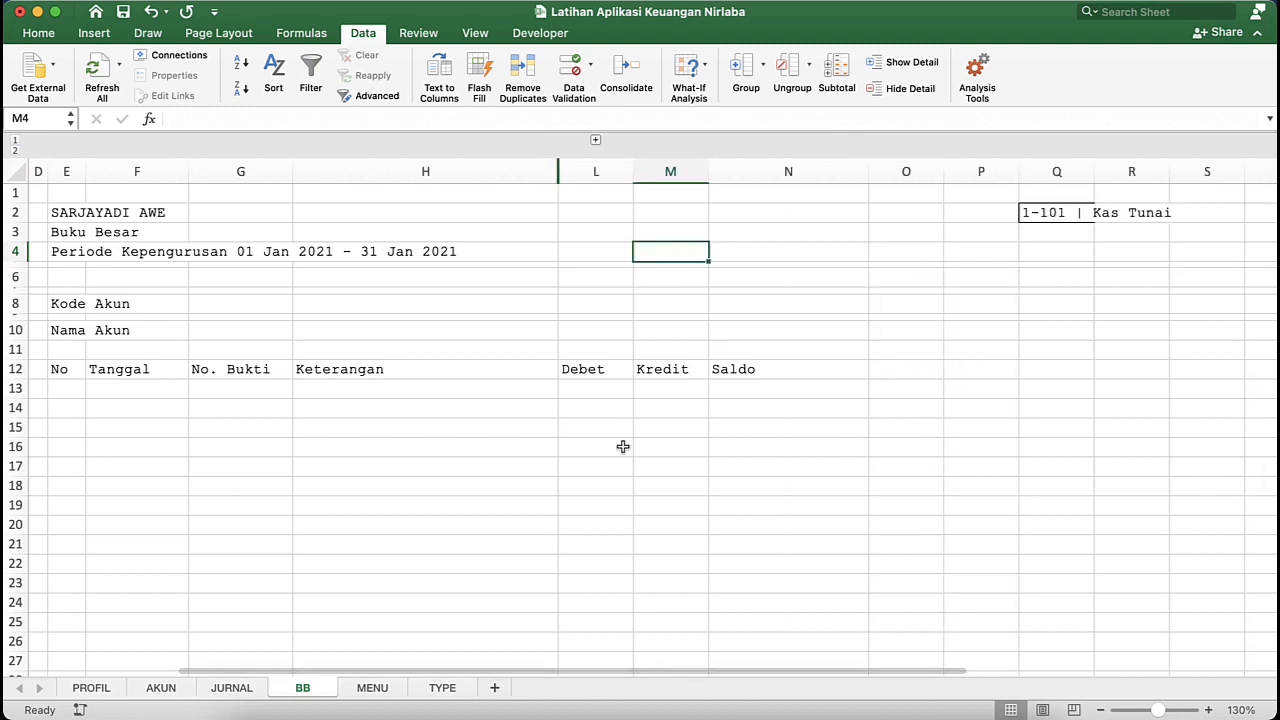
{"action": "left_click", "coordinate": [653, 356]}
{"action": "left_click", "coordinate": [620, 371]}
{"action": "left_click", "coordinate": [668, 370]}
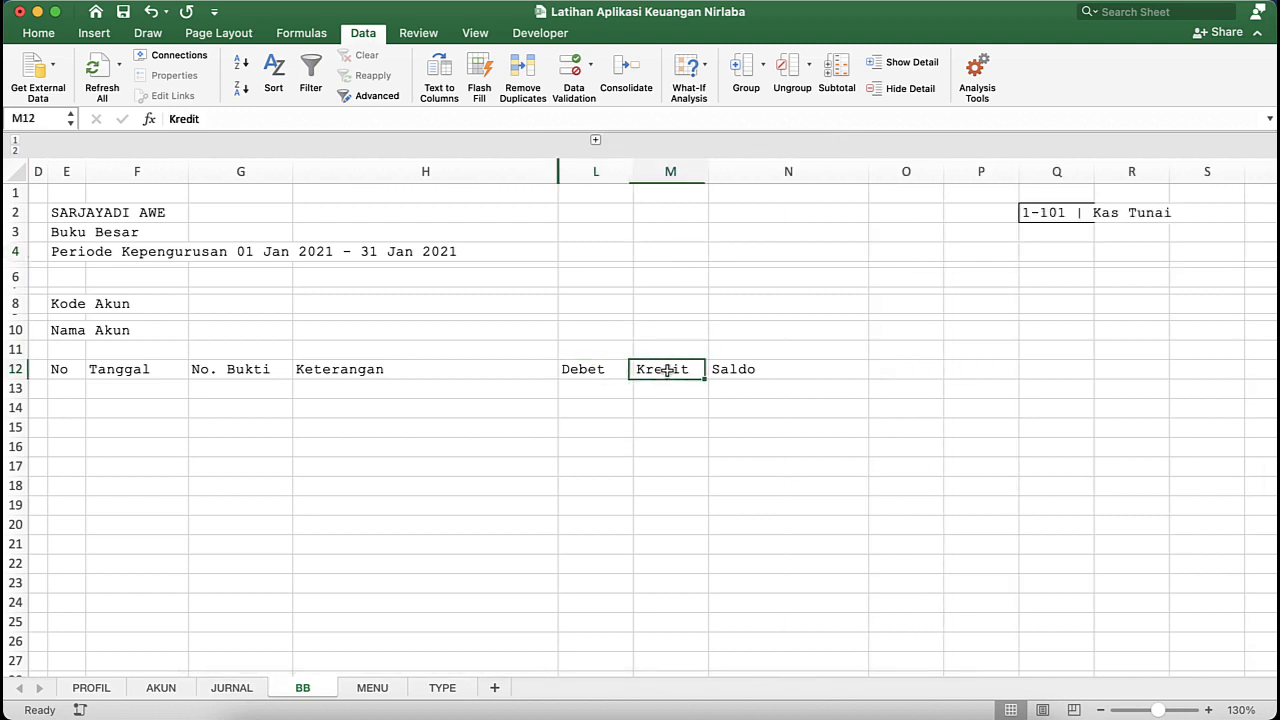
{"action": "left_click", "coordinate": [733, 370]}
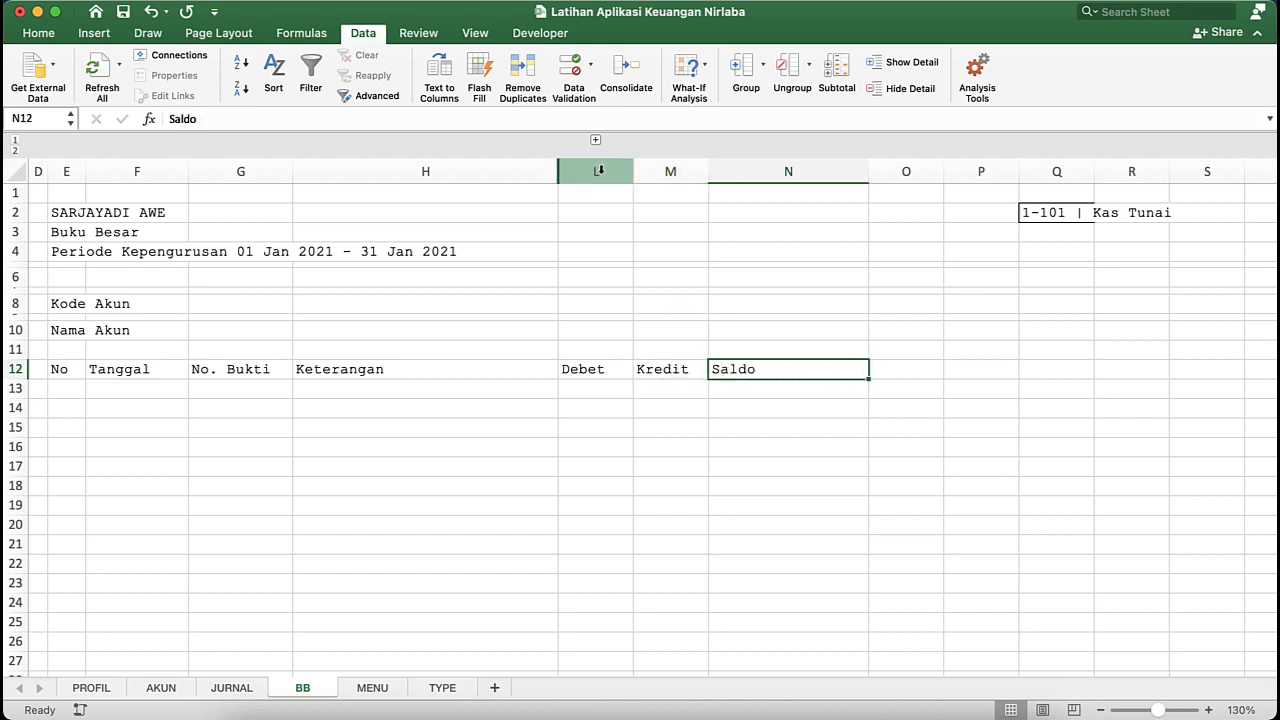
{"action": "left_click_drag", "start_coordinate": [598, 171], "coordinate": [791, 171]}
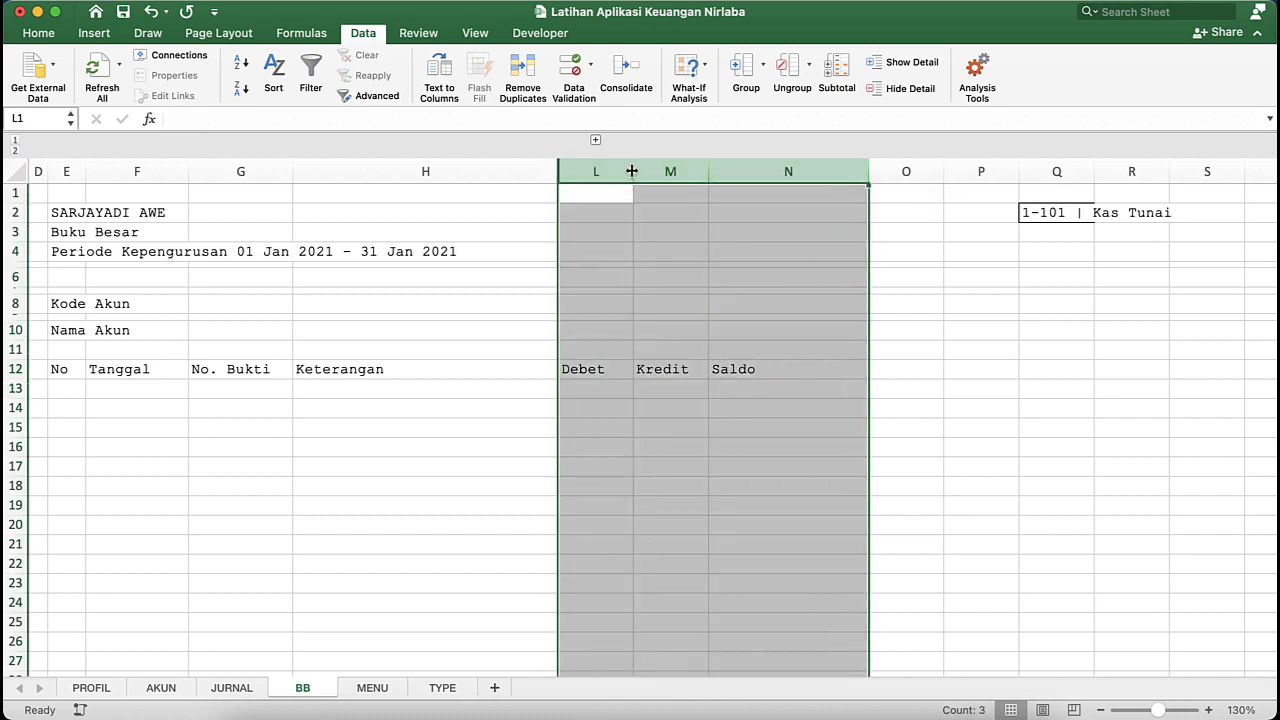
{"action": "left_click_drag", "start_coordinate": [632, 171], "coordinate": [650, 171]}
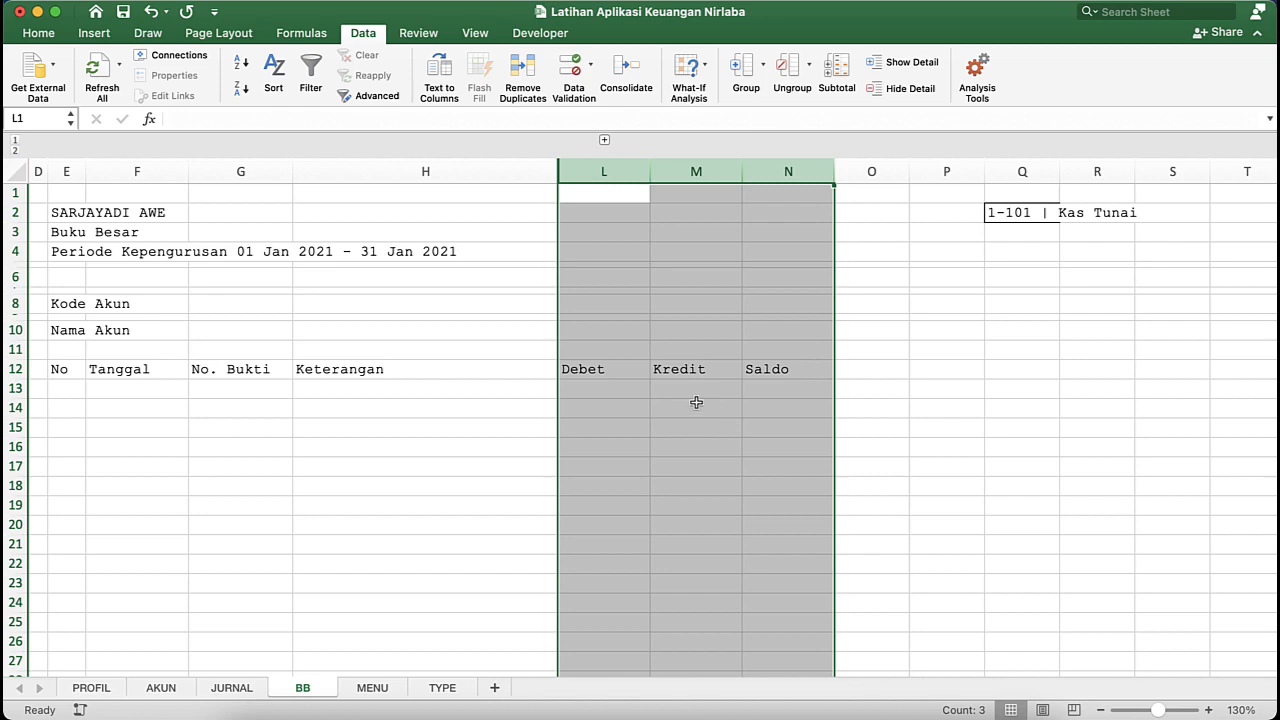
{"action": "left_click", "coordinate": [692, 405]}
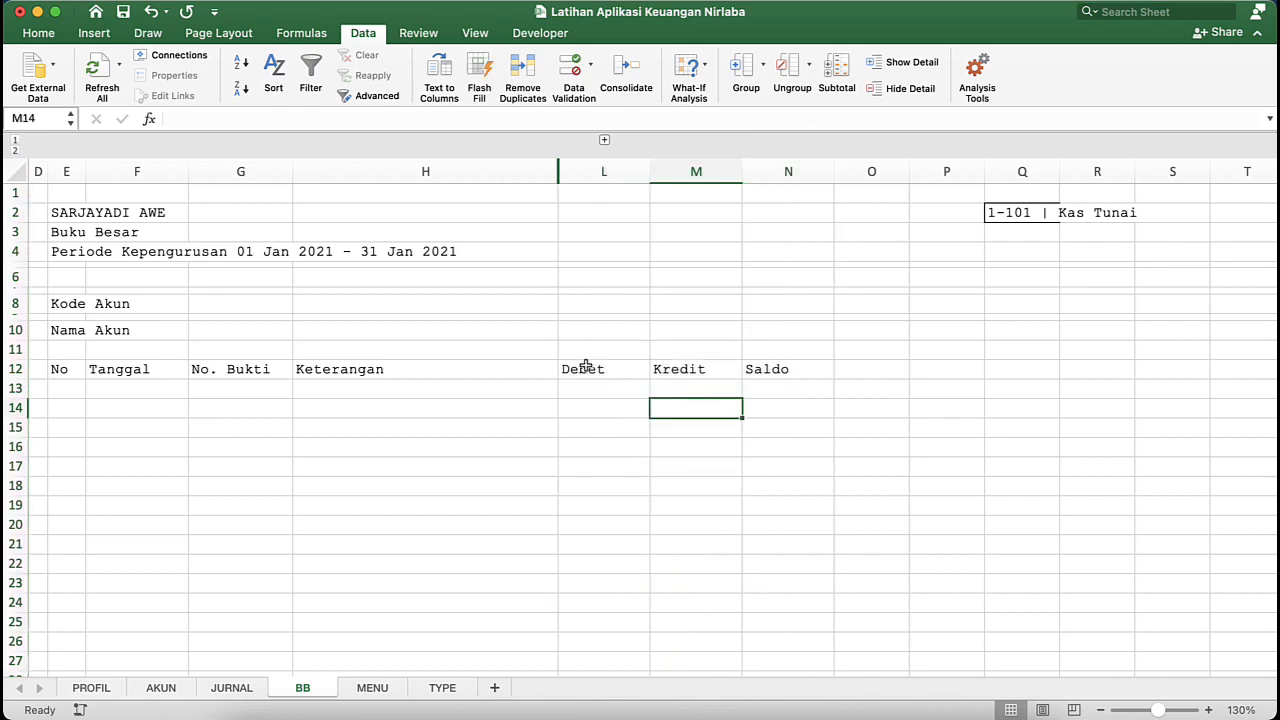
- Enter the labels "Saldo Awal" in cell M8 and "Saldo Akhir" in cell M10
{"action": "left_click", "coordinate": [681, 291]}
{"action": "key", "text": "ctrl+Down"}
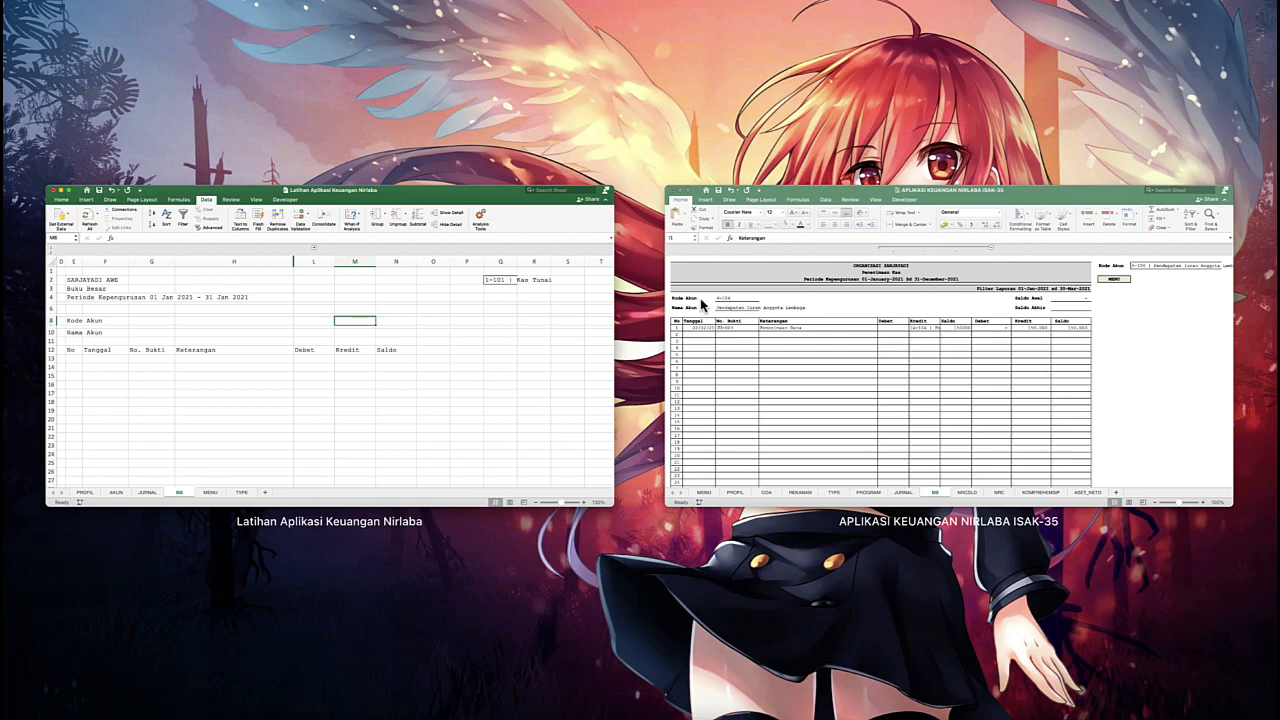
{"action": "key", "text": "ctrl+Down"}
{"action": "type", "text": "S"}
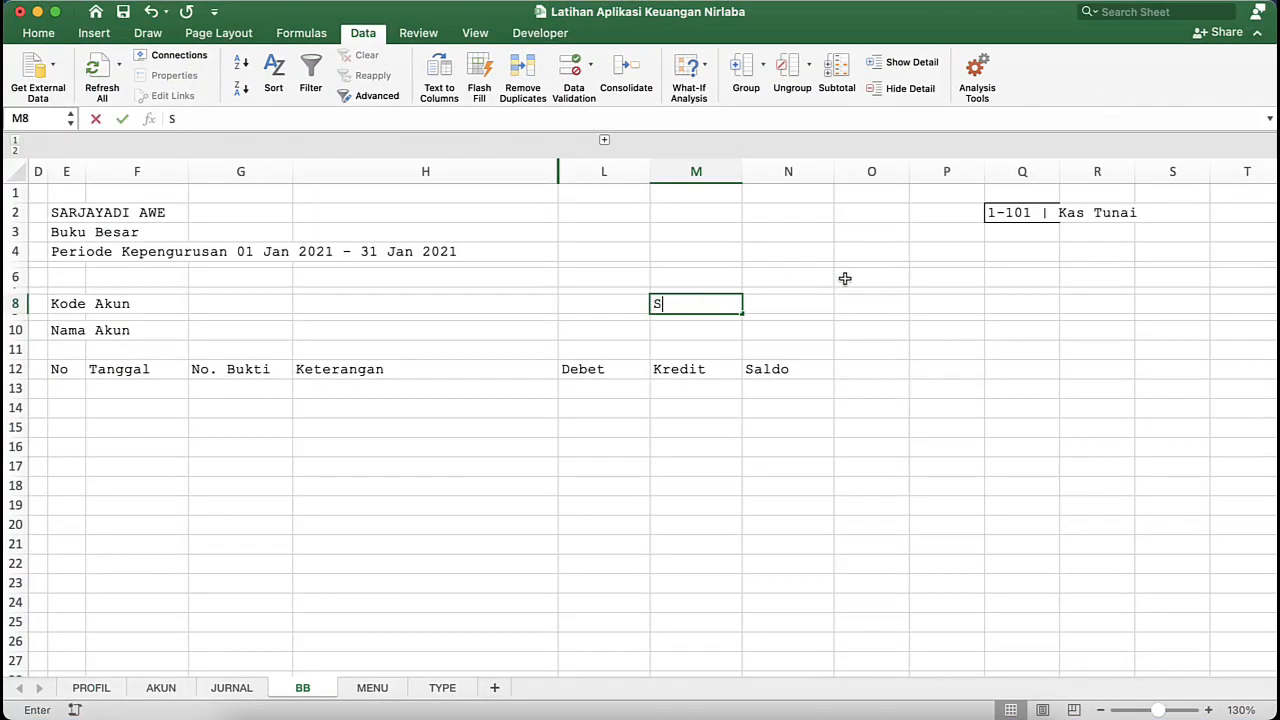
{"action": "type", "text": "aldo Aw"}
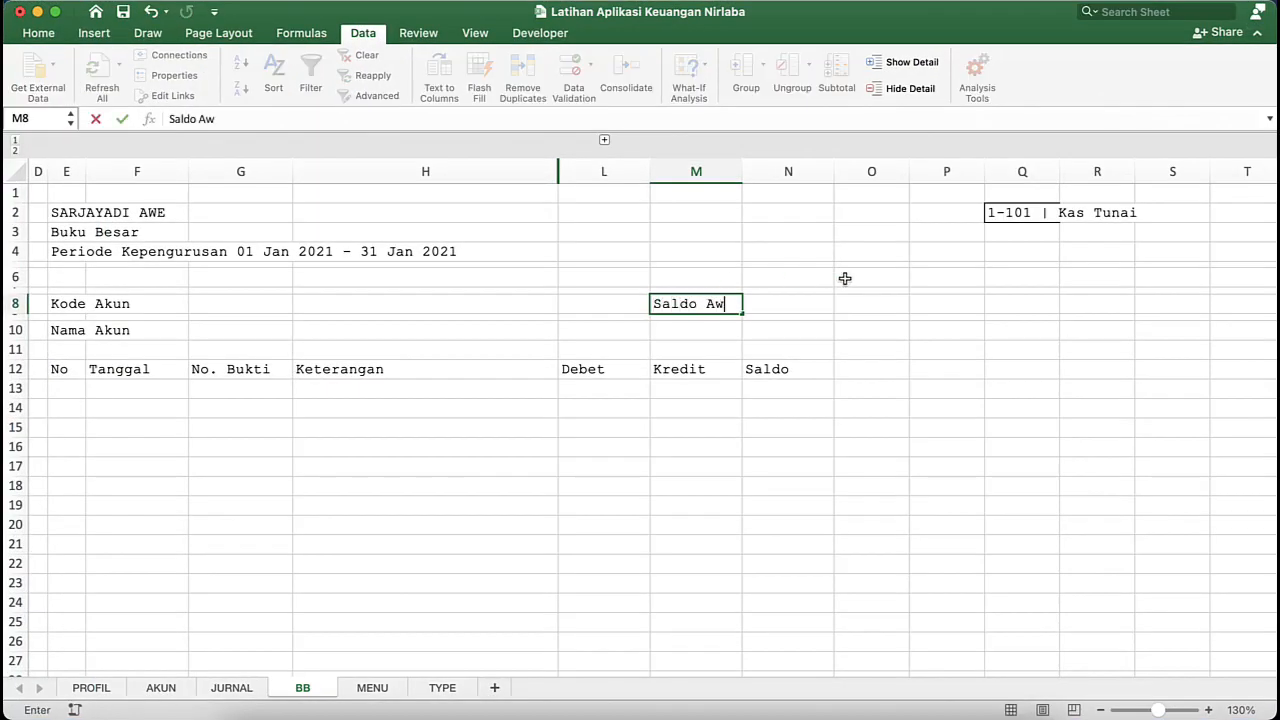
{"action": "type", "text": "al"}
{"action": "key", "text": "Return"}
{"action": "type", "text": "Sa"}
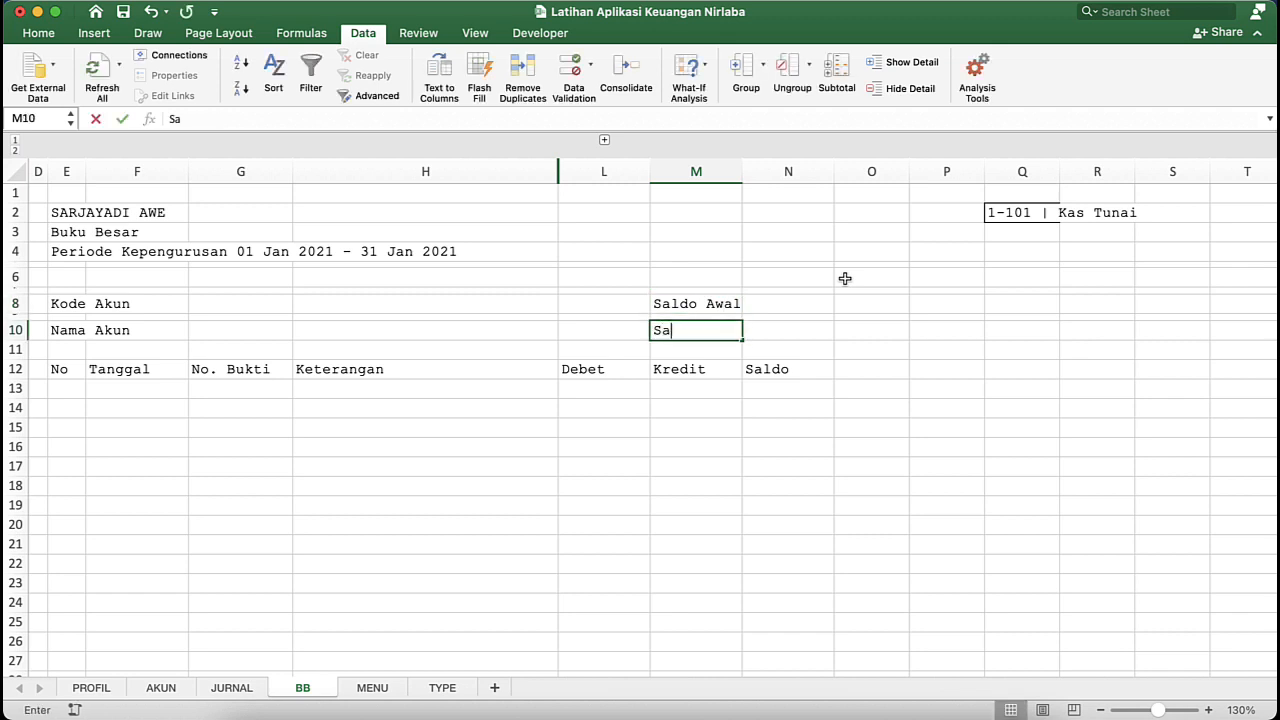
{"action": "type", "text": "ldo Akhir"}
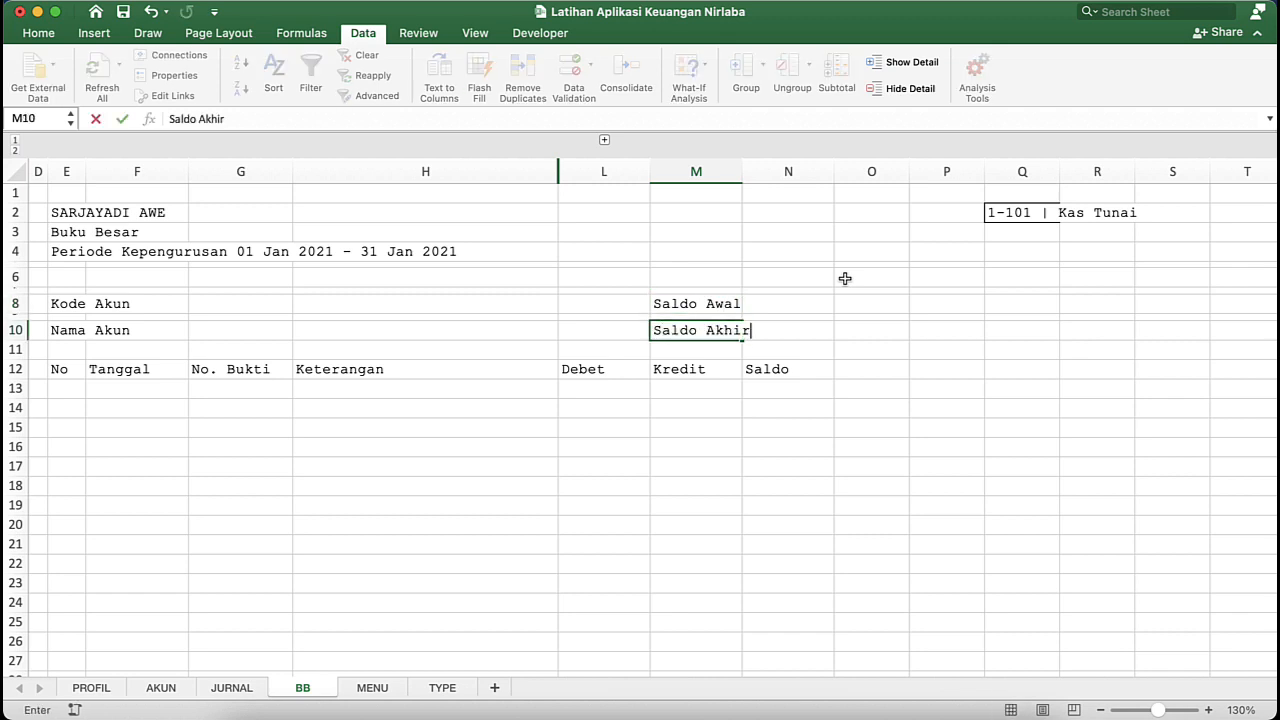
{"action": "key", "text": "Return"}
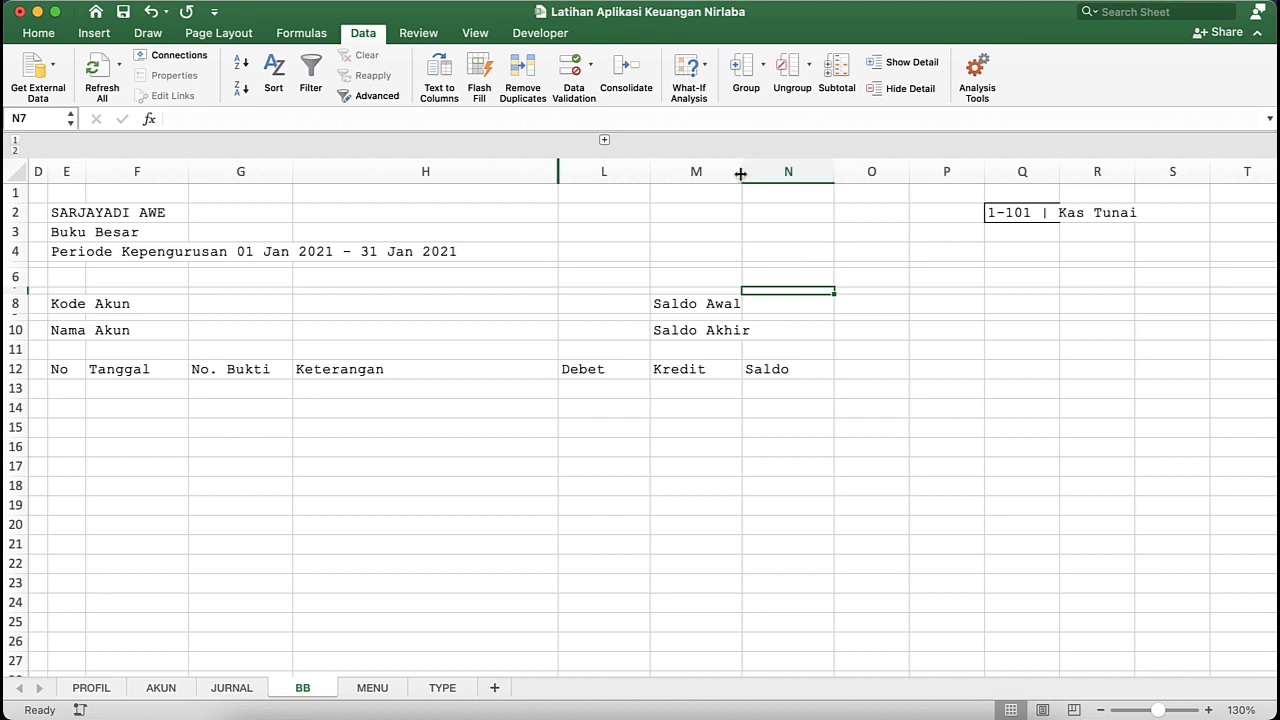
- Widen column M to fit the "Saldo Akhir" label and widen column L slightly
{"action": "left_click_drag", "start_coordinate": [742, 174], "coordinate": [760, 174]}
{"action": "left_click", "coordinate": [777, 365]}
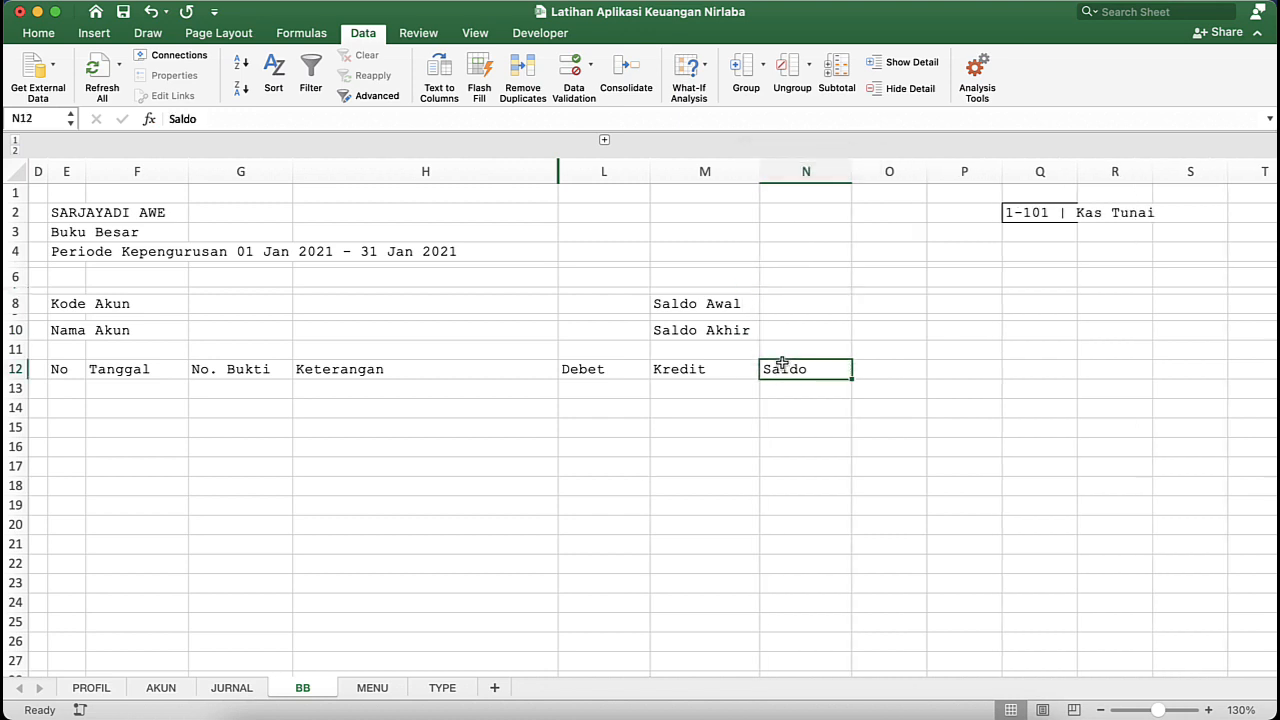
{"action": "left_click", "coordinate": [617, 398]}
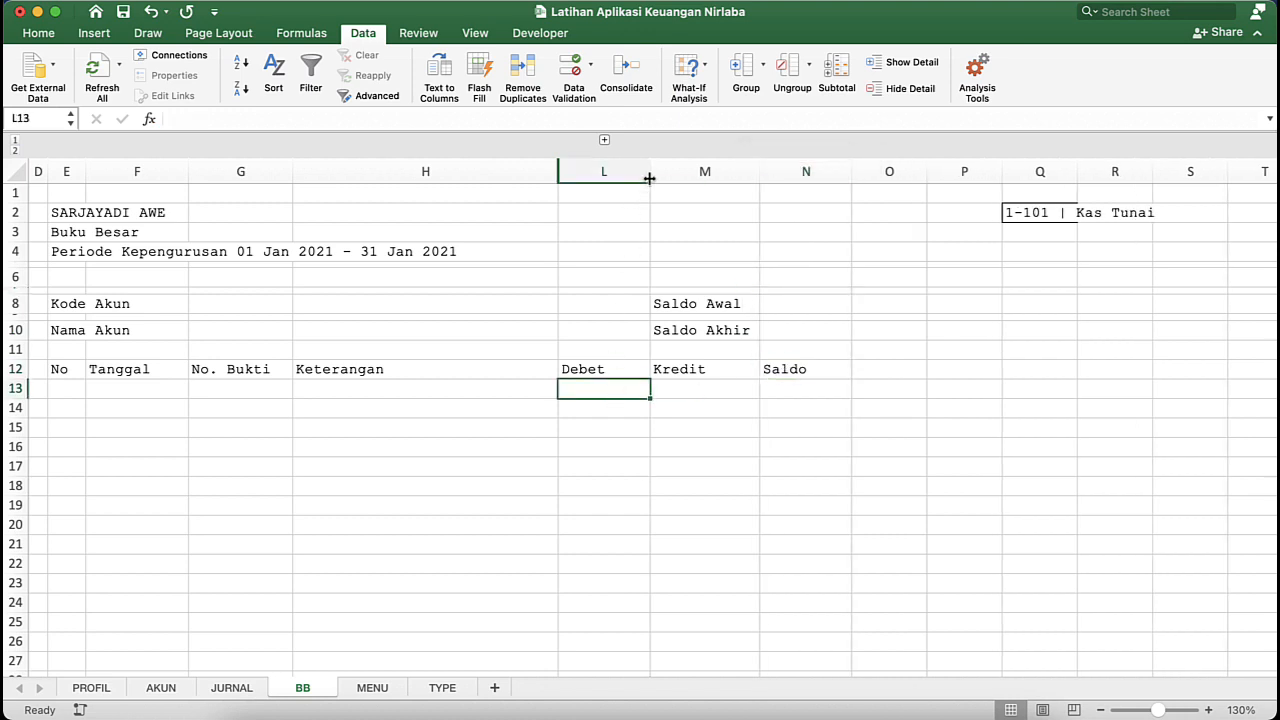
{"action": "left_click_drag", "start_coordinate": [649, 178], "coordinate": [656, 178]}
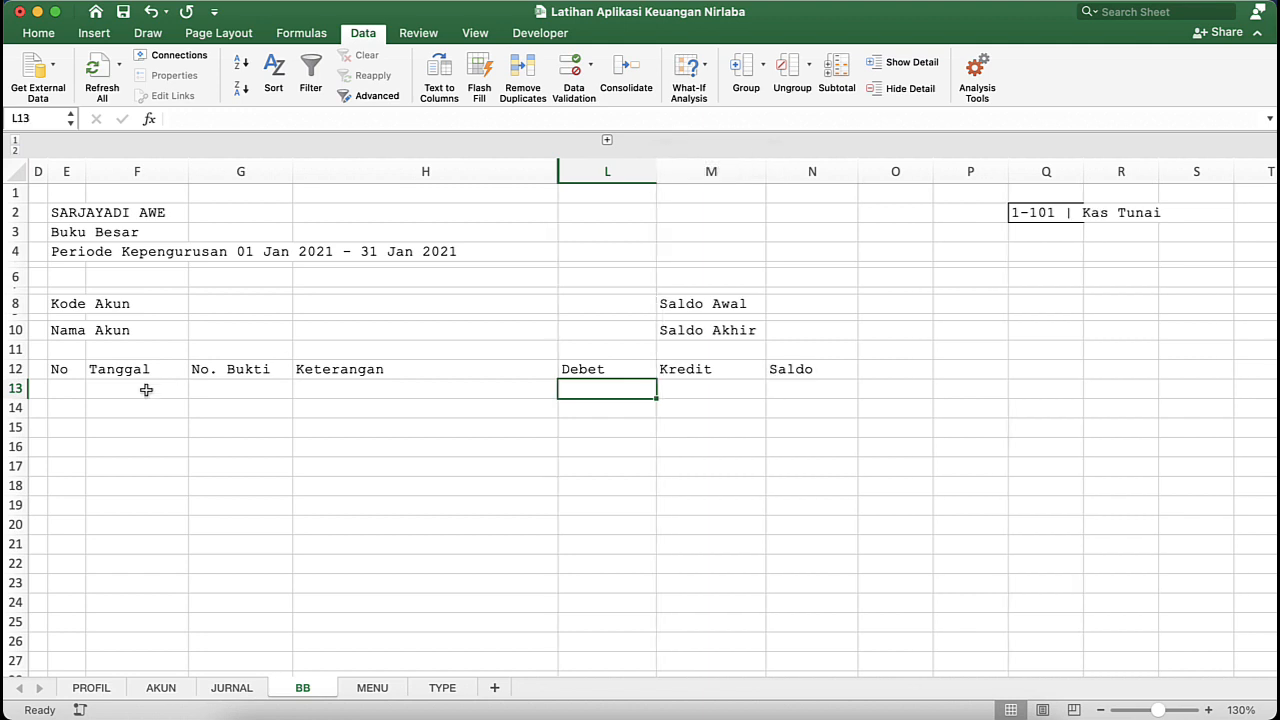
- Expand the grouped columns I to K and apply All Borders to the ledger table from E12 to N50
{"action": "left_click", "coordinate": [80, 369]}
{"action": "key", "text": "shift+Right"}
{"action": "key", "text": "shift+Right"}
{"action": "key", "text": "shift+Right"}
{"action": "key", "text": "shift+Right"}
{"action": "key", "text": "shift+Right"}
{"action": "key", "text": "shift+Right"}
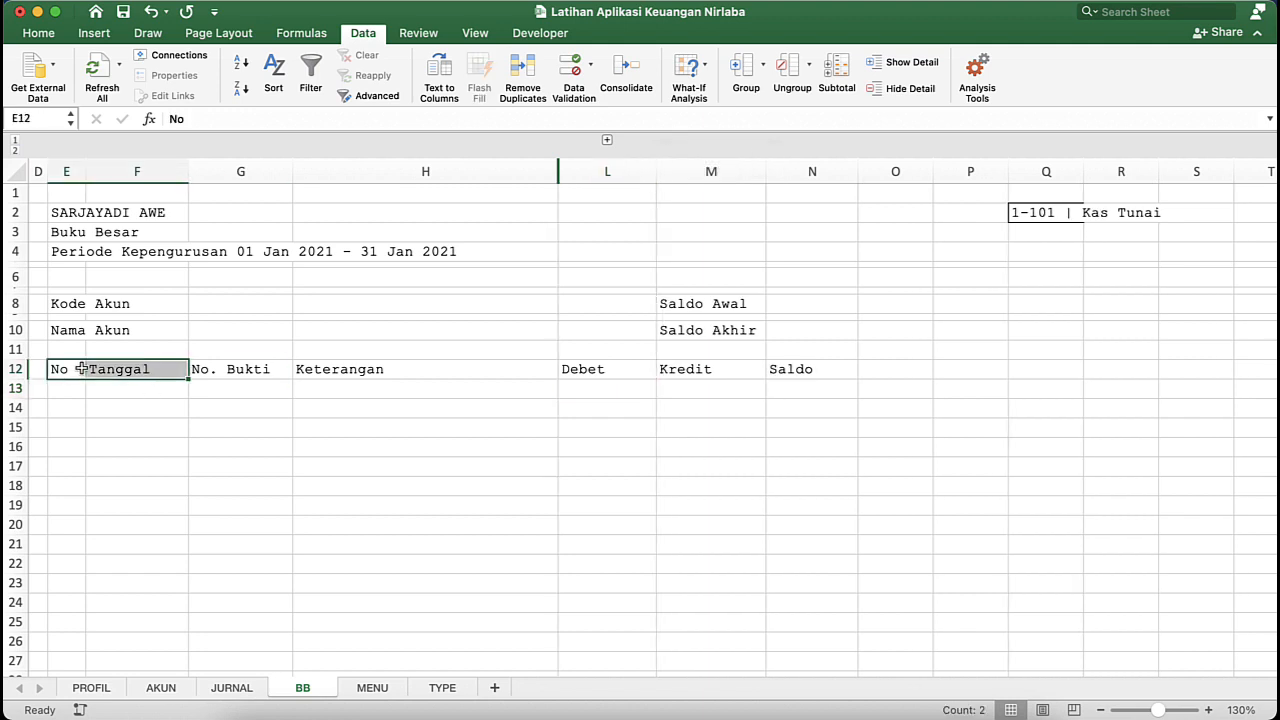
{"action": "left_click", "coordinate": [607, 141]}
{"action": "key", "text": "shift+Down"}
{"action": "key", "text": "shift+Down"}
{"action": "key", "text": "shift+Down"}
{"action": "key", "text": "shift+Down"}
{"action": "key", "text": "shift+Down"}
{"action": "key", "text": "shift+Down"}
{"action": "key", "text": "shift+Down"}
{"action": "key", "text": "shift+Down"}
{"action": "key", "text": "shift+Down"}
{"action": "key", "text": "shift+Down"}
{"action": "key", "text": "shift+Down"}
{"action": "key", "text": "shift+Down"}
{"action": "key", "text": "shift+Down"}
{"action": "key", "text": "shift+Down"}
{"action": "key", "text": "shift+Down"}
{"action": "key", "text": "shift+Down"}
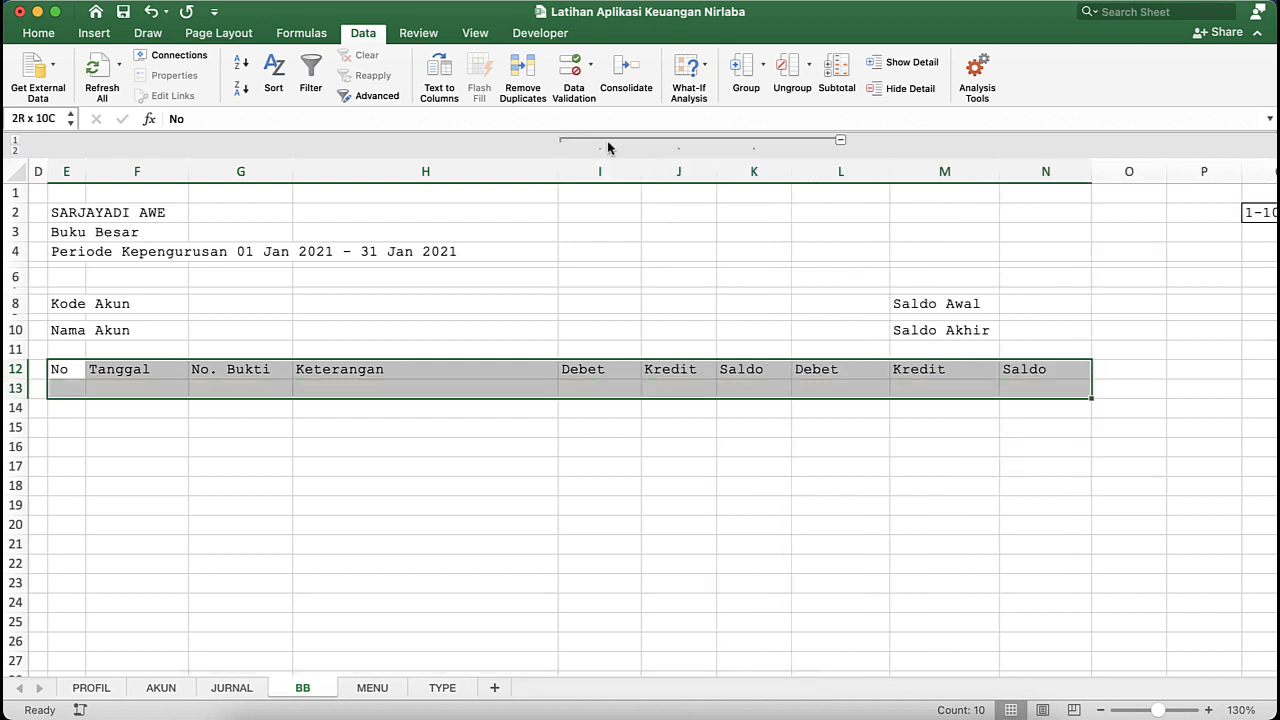
{"action": "key", "text": "shift+Down"}
{"action": "key", "text": "shift+Down"}
{"action": "key", "text": "shift+Down"}
{"action": "key", "text": "shift+Down"}
{"action": "key", "text": "shift+Down"}
{"action": "key", "text": "shift+Down"}
{"action": "key", "text": "shift+Down"}
{"action": "key", "text": "shift+Down"}
{"action": "key", "text": "shift+Down"}
{"action": "key", "text": "shift+Down"}
{"action": "key", "text": "shift+Down"}
{"action": "key", "text": "shift+Down"}
{"action": "key", "text": "shift+Down"}
{"action": "key", "text": "shift+Down"}
{"action": "key", "text": "shift+Down"}
{"action": "key", "text": "shift+Down"}
{"action": "key", "text": "shift+Down"}
{"action": "key", "text": "shift+Down"}
{"action": "key", "text": "shift+Down"}
{"action": "key", "text": "shift+Down"}
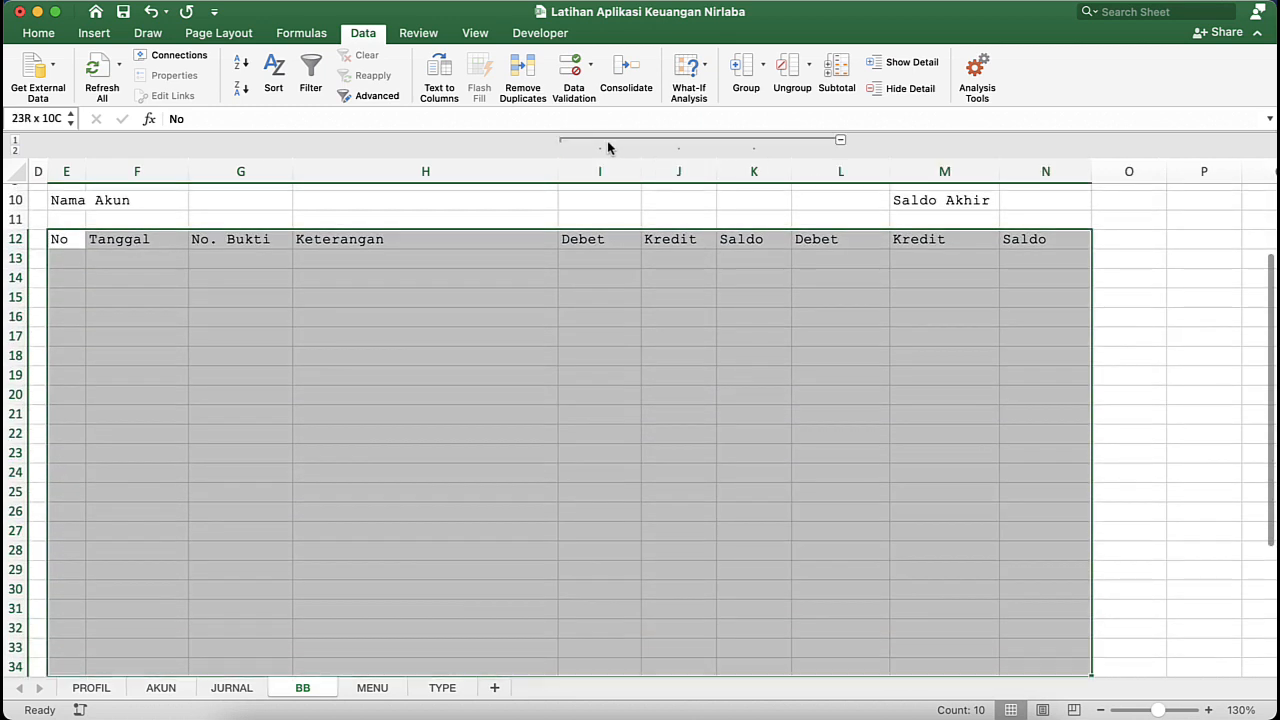
{"action": "key", "text": "shift+Down"}
{"action": "key", "text": "shift+Down"}
{"action": "key", "text": "shift+Down"}
{"action": "key", "text": "shift+Up"}
{"action": "key", "text": "shift+Up"}
{"action": "key", "text": "shift+Up"}
{"action": "key", "text": "shift+Up"}
{"action": "key", "text": "shift+Up"}
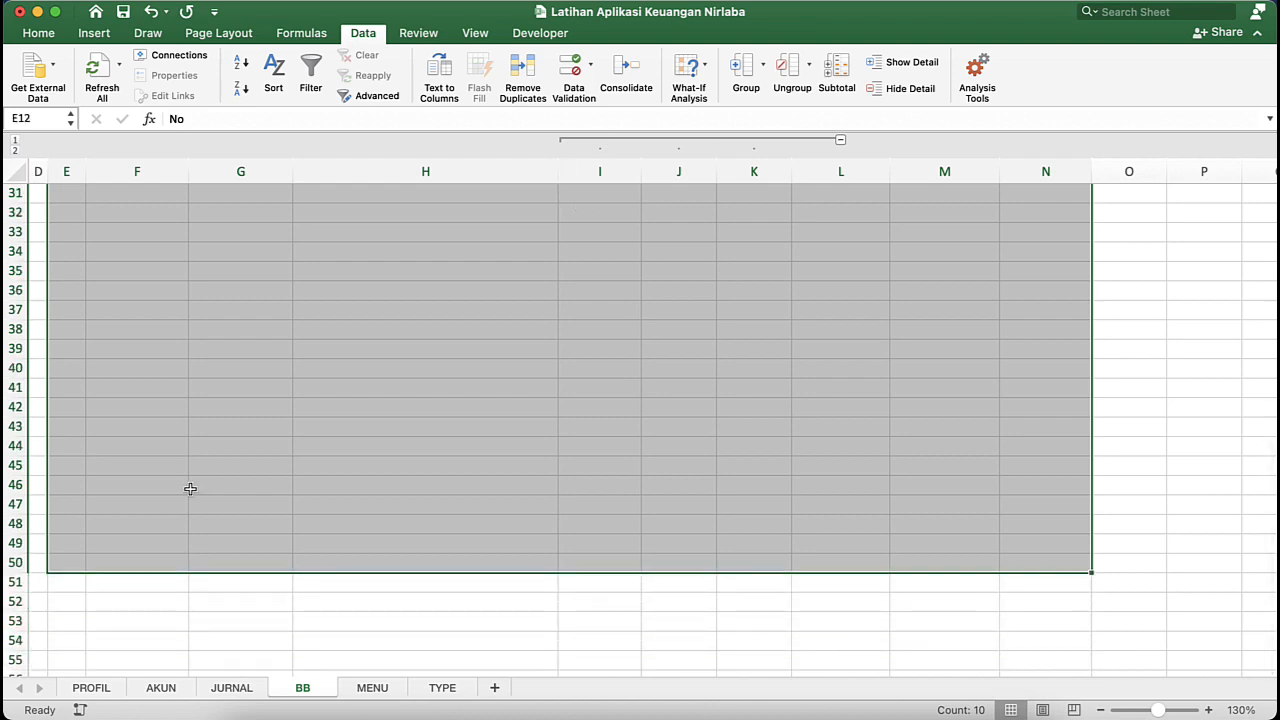
{"action": "scroll", "coordinate": [324, 420], "scroll_direction": "up", "scroll_amount": 10}
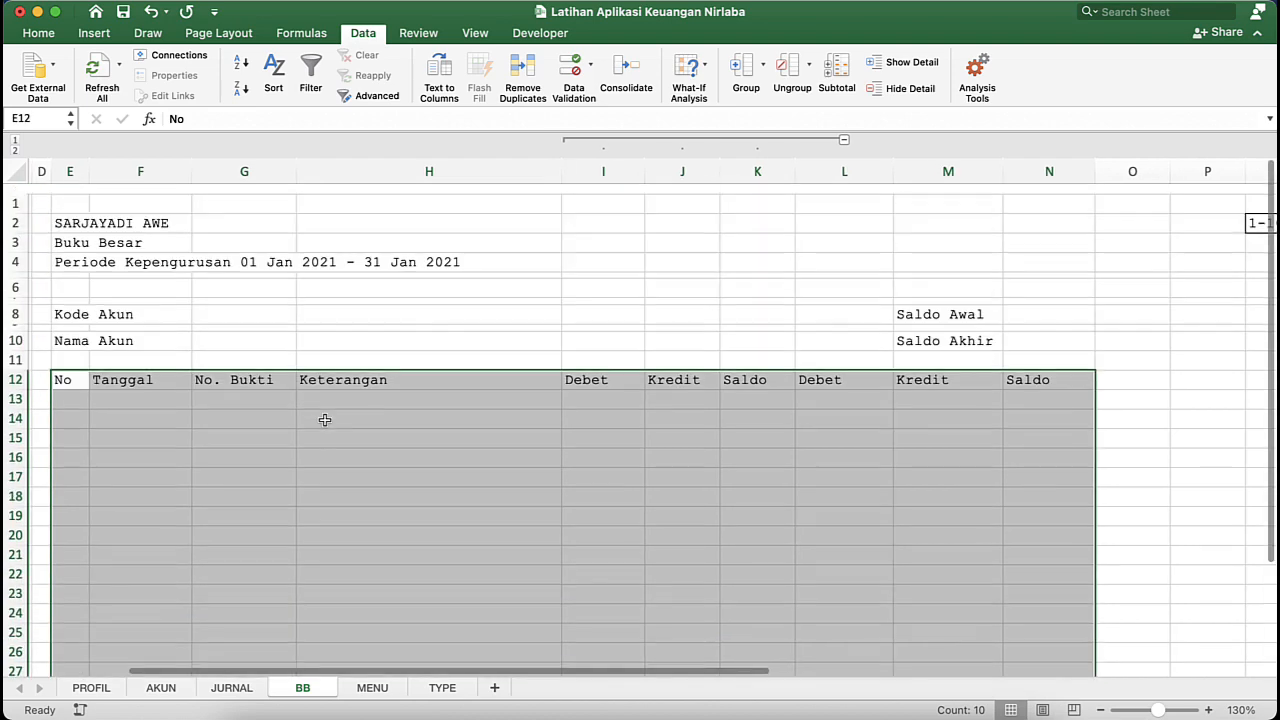
{"action": "left_click", "coordinate": [38, 34]}
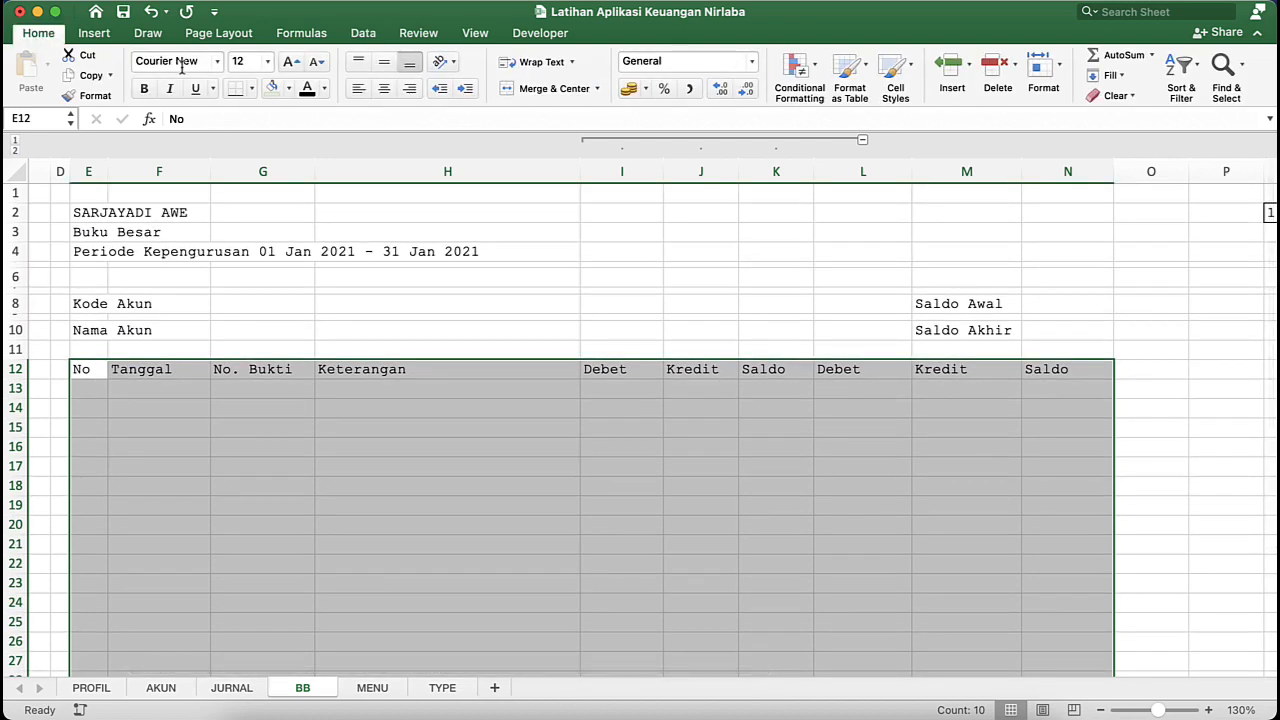
{"action": "left_click", "coordinate": [251, 88]}
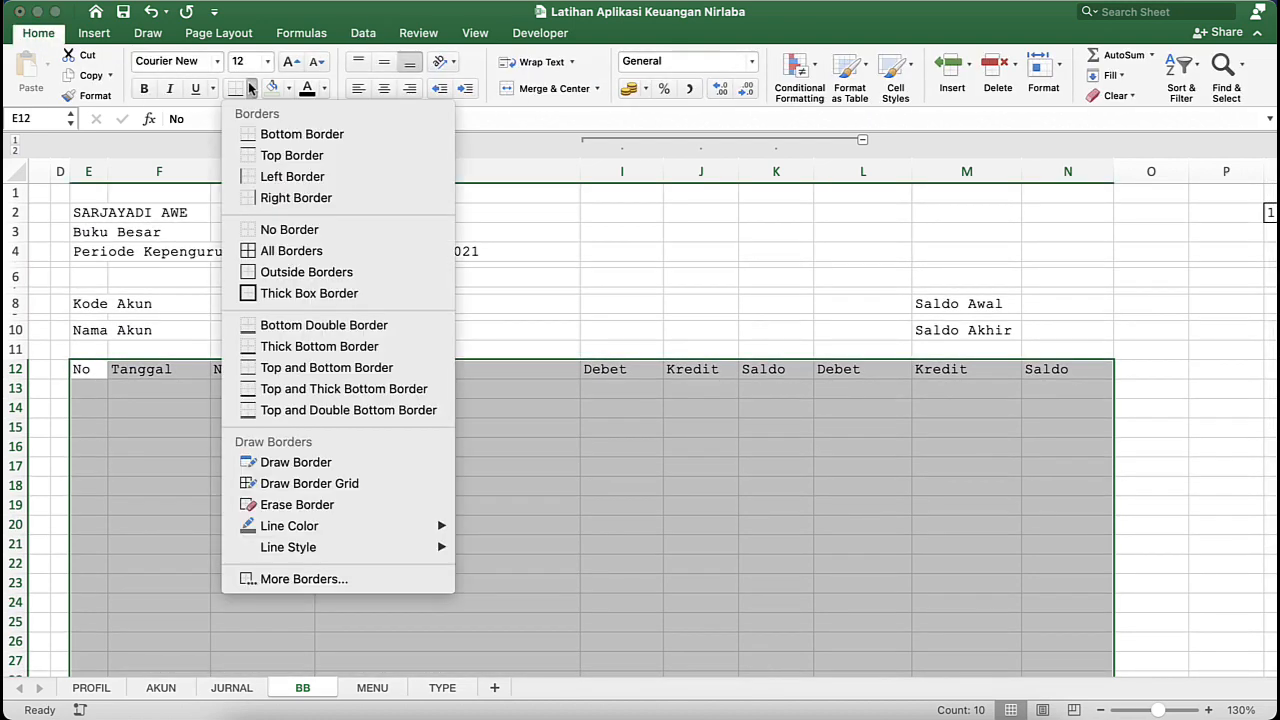
{"action": "left_click", "coordinate": [301, 251]}
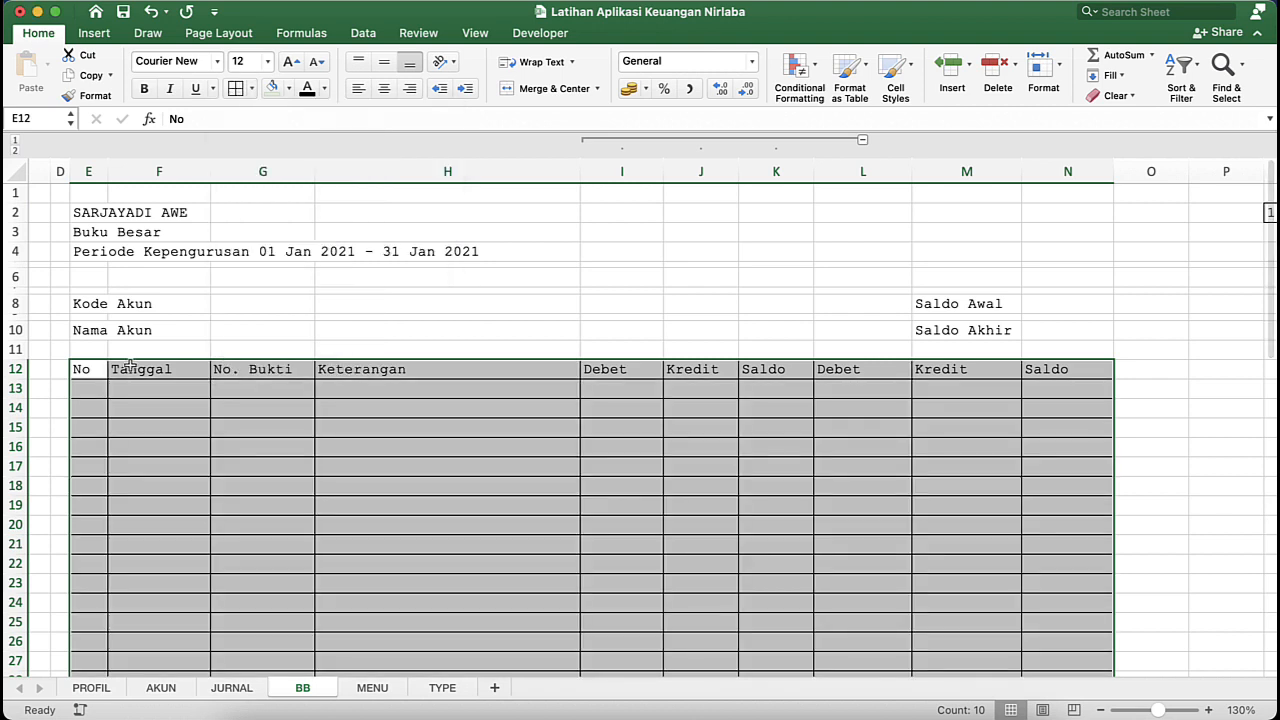
- Make the ledger table's header row, E12 to N12, bold
{"action": "left_click", "coordinate": [90, 367]}
{"action": "key", "text": "shift+super+Right"}
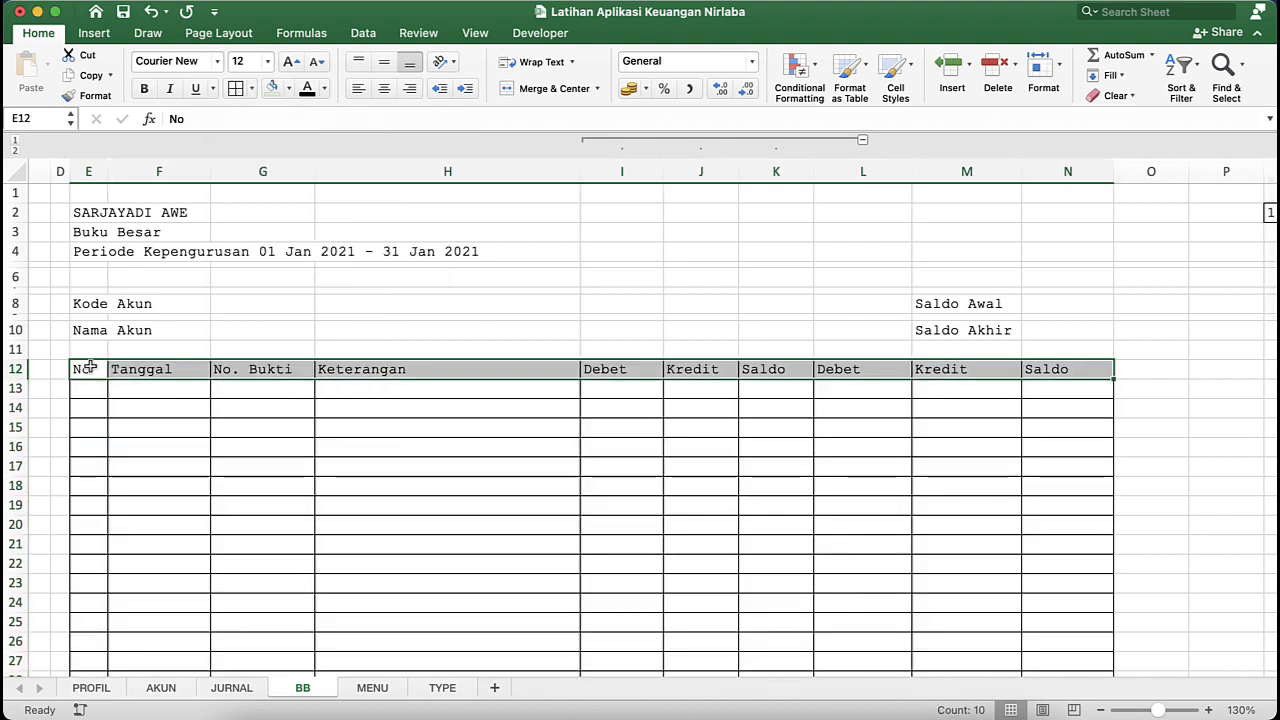
{"action": "left_click", "coordinate": [144, 88]}
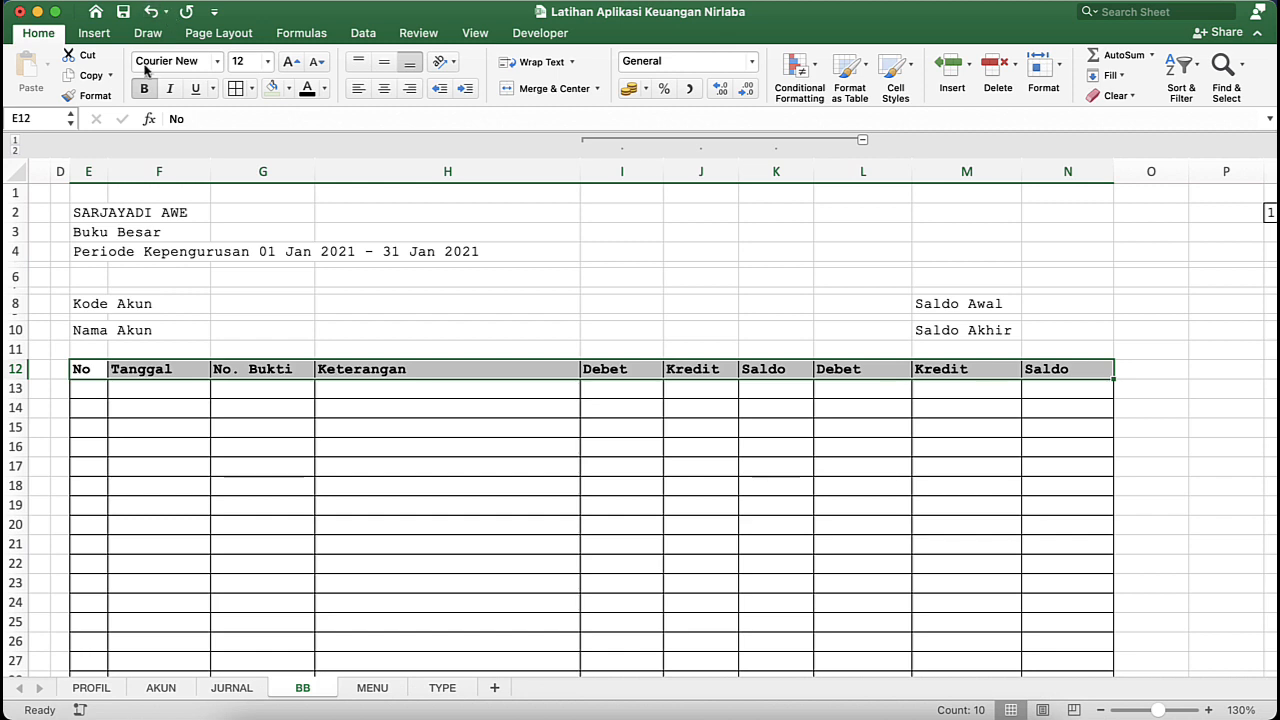
- Make the labels "Kode Akun", "Nama Akun", "Saldo Awal" and "Saldo Akhir" bold
{"action": "left_click", "coordinate": [90, 304]}
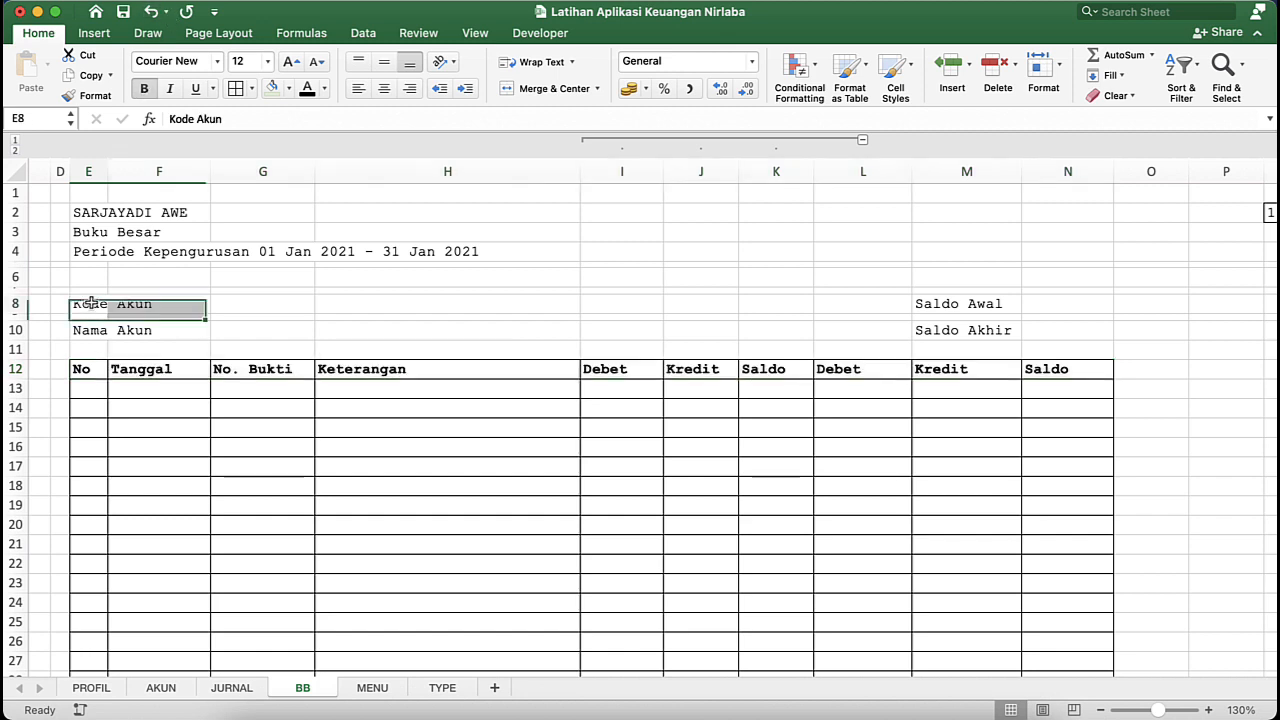
{"action": "key", "text": "shift+Down"}
{"action": "key", "text": "super+b"}
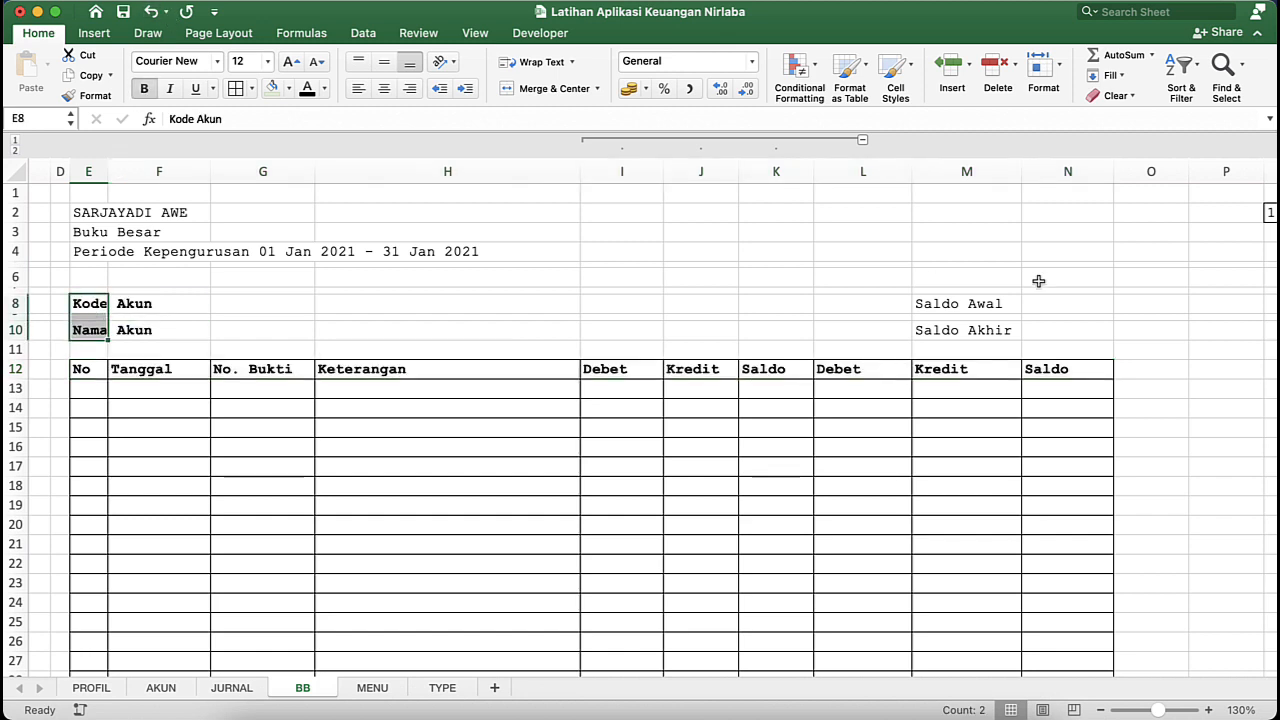
{"action": "left_click", "coordinate": [952, 305]}
{"action": "key", "text": "shift+Down"}
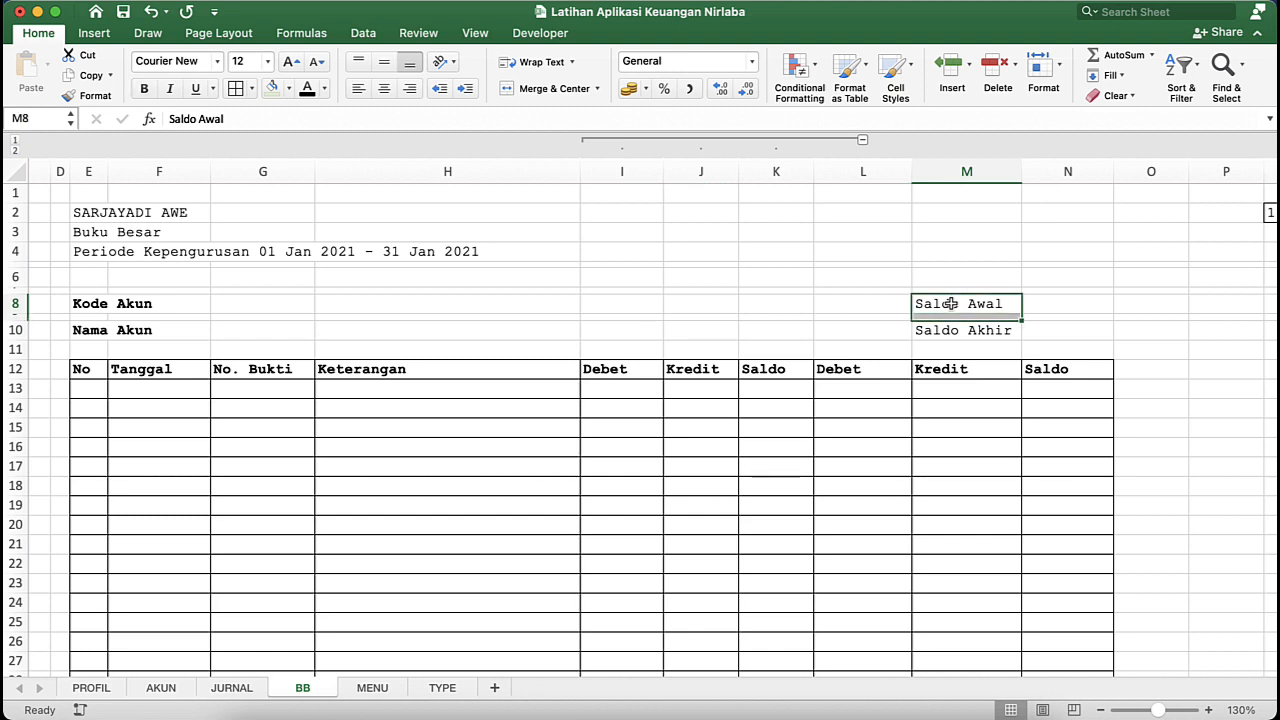
{"action": "key", "text": "shift+Down"}
{"action": "key", "text": "super+b"}
- Collapse the grouped columns I to K
{"action": "left_click", "coordinate": [634, 352]}
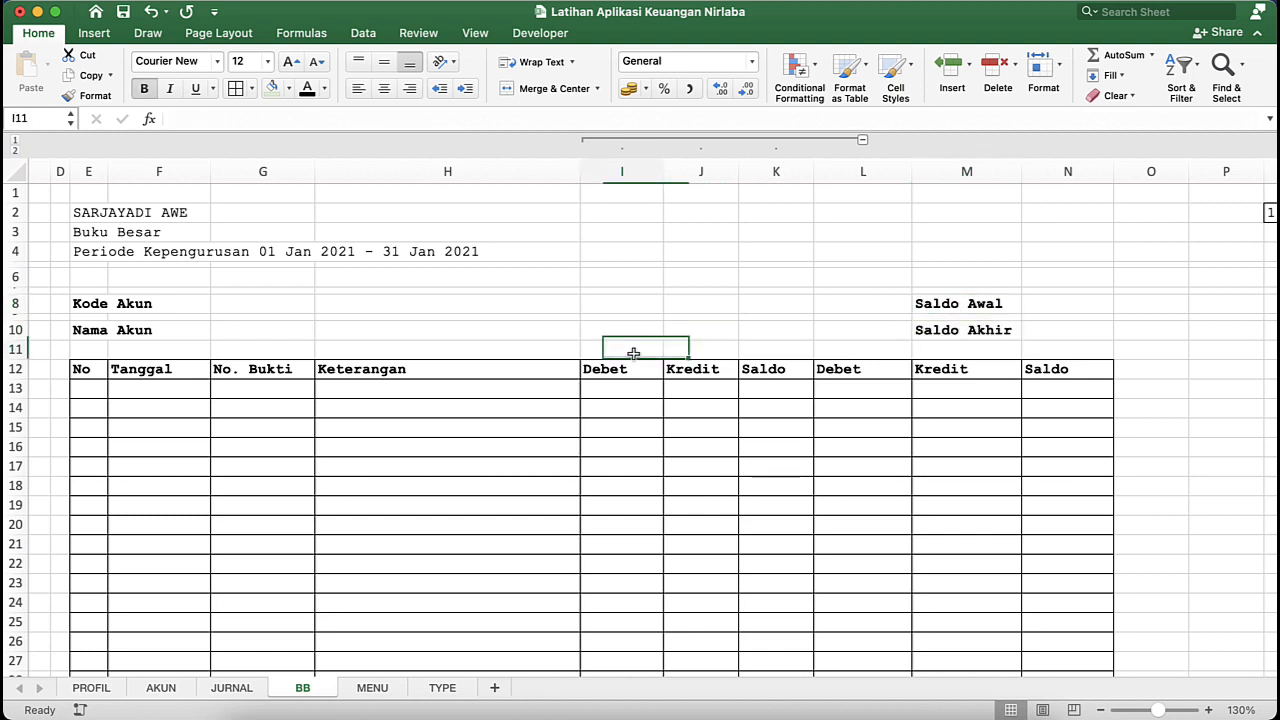
{"action": "left_click", "coordinate": [863, 143]}
{"action": "left_click", "coordinate": [386, 384]}
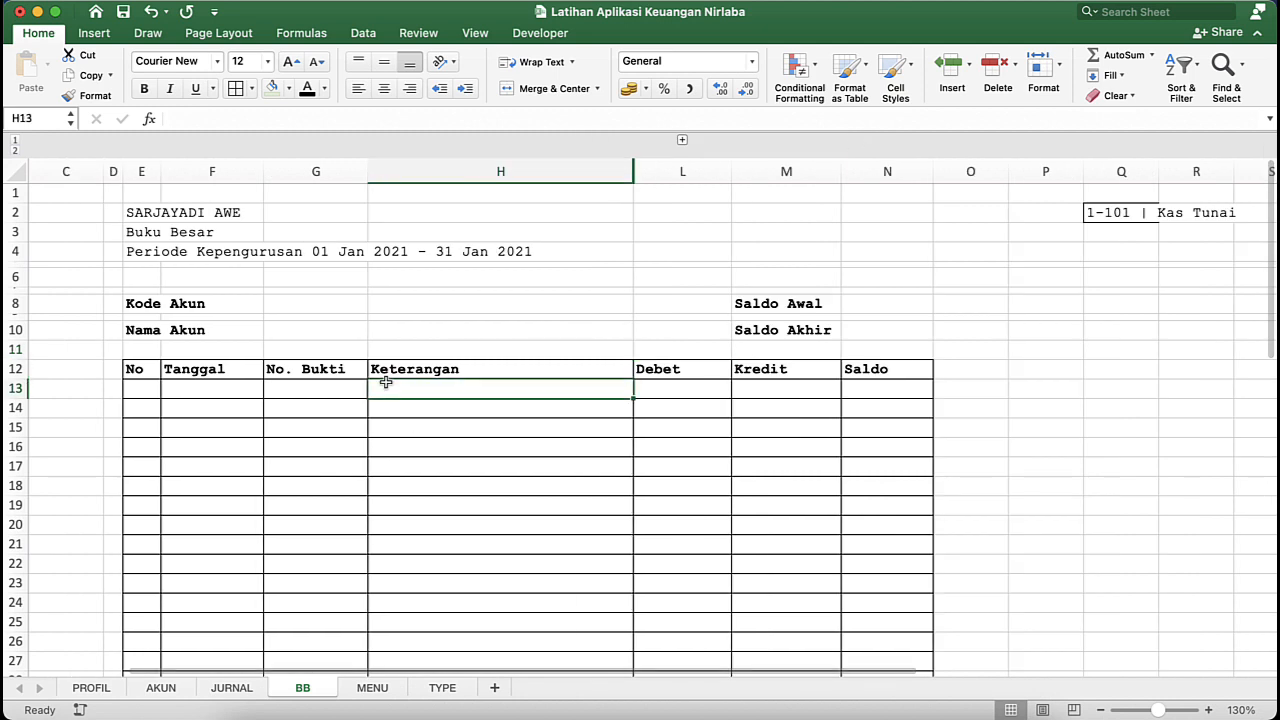
- Make the report title lines in rows 2 to 4 bold and put an outside border around E2 to N4
{"action": "left_click", "coordinate": [136, 216]}
{"action": "key", "text": "shift+Down"}
{"action": "key", "text": "shift+Down"}
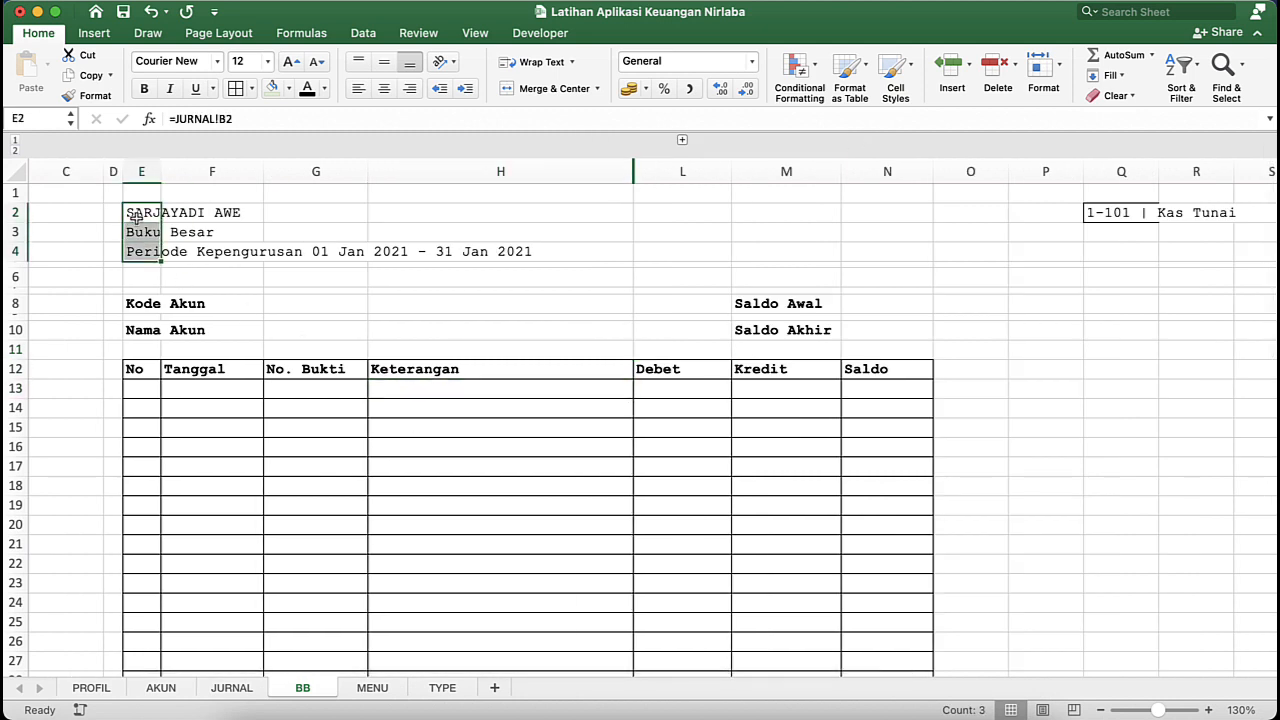
{"action": "key", "text": "shift+Right"}
{"action": "key", "text": "shift+Right"}
{"action": "key", "text": "shift+Right"}
{"action": "key", "text": "shift+Right"}
{"action": "key", "text": "shift+Right"}
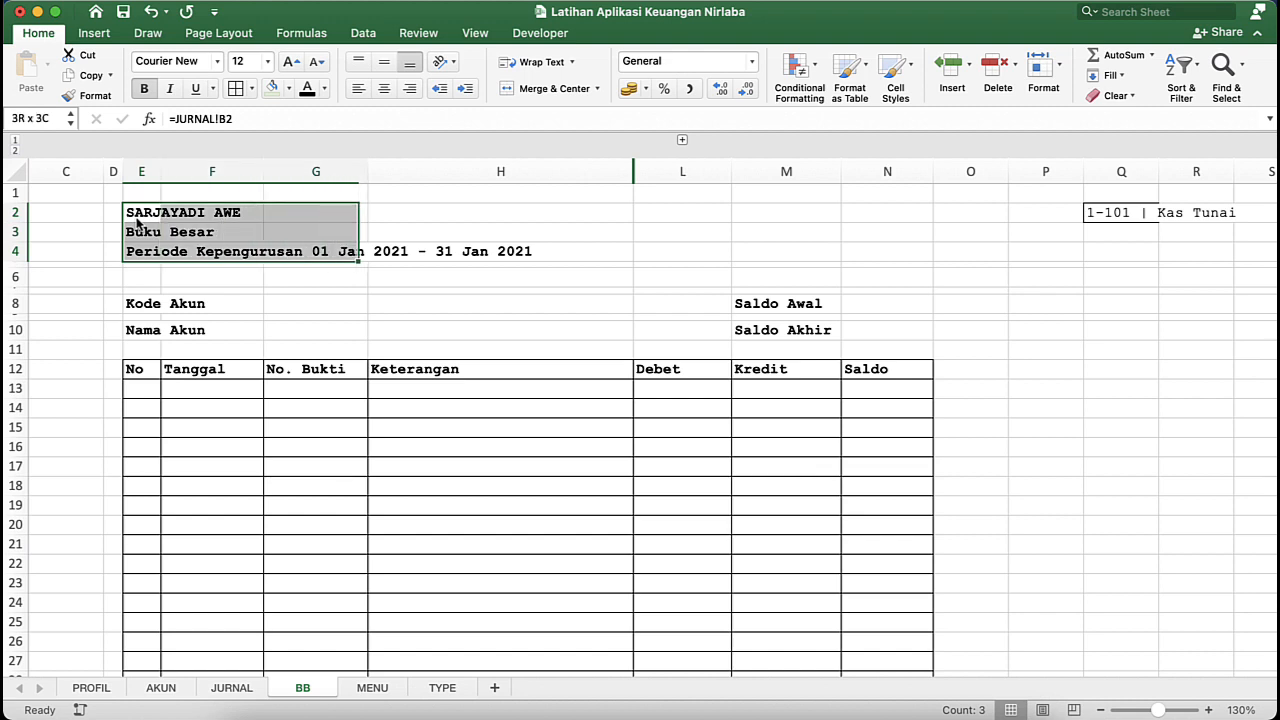
{"action": "key", "text": "shift+Right"}
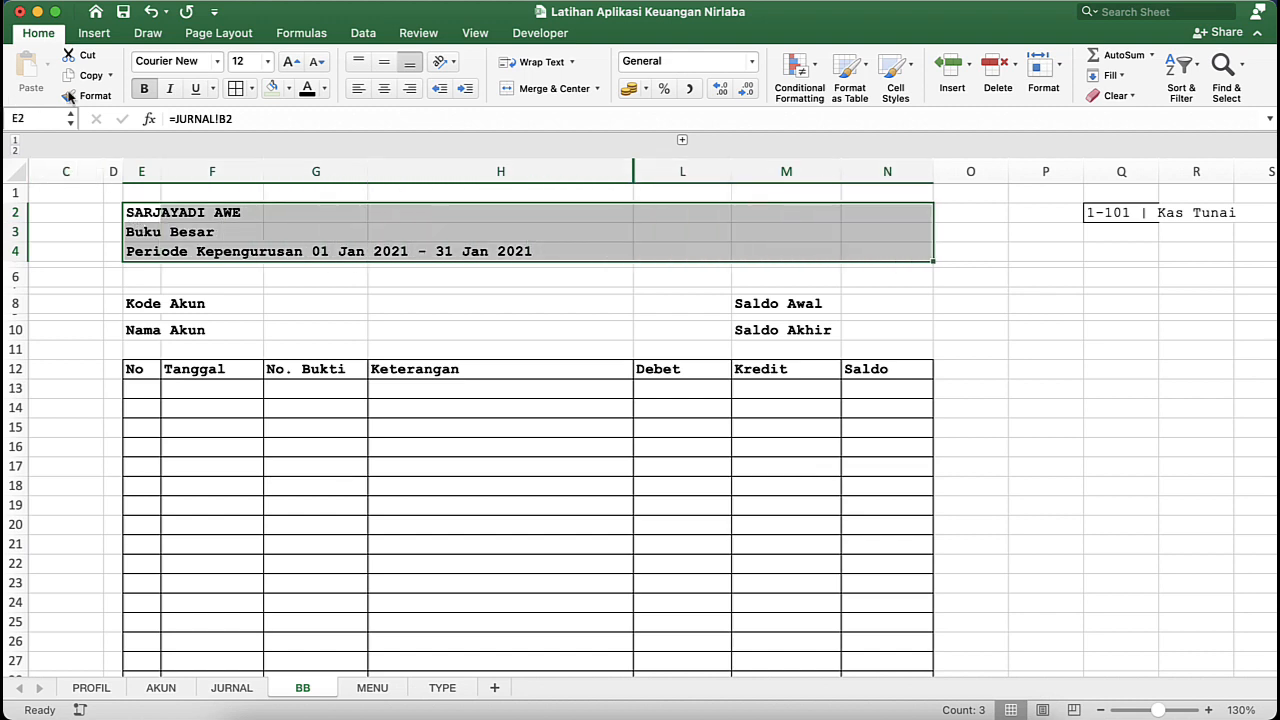
{"action": "left_click", "coordinate": [252, 89]}
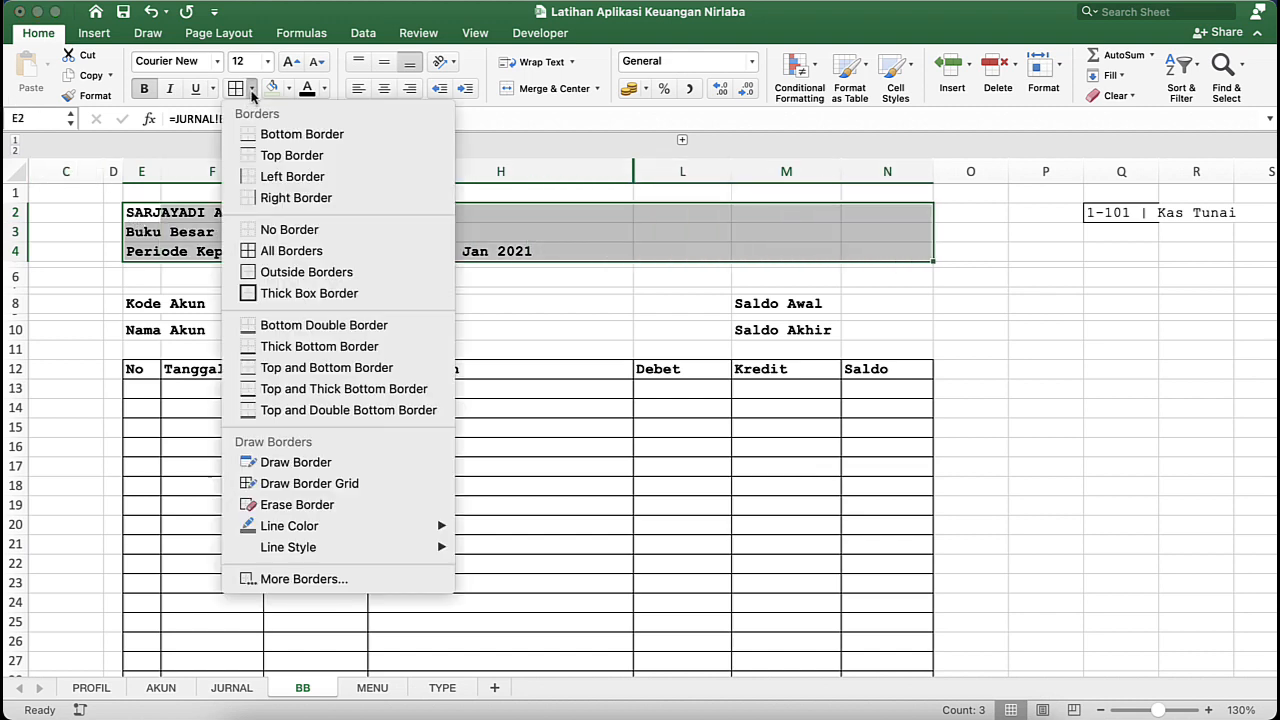
{"action": "left_click", "coordinate": [306, 274]}
{"action": "left_click", "coordinate": [211, 302]}
{"action": "left_click", "coordinate": [140, 367]}
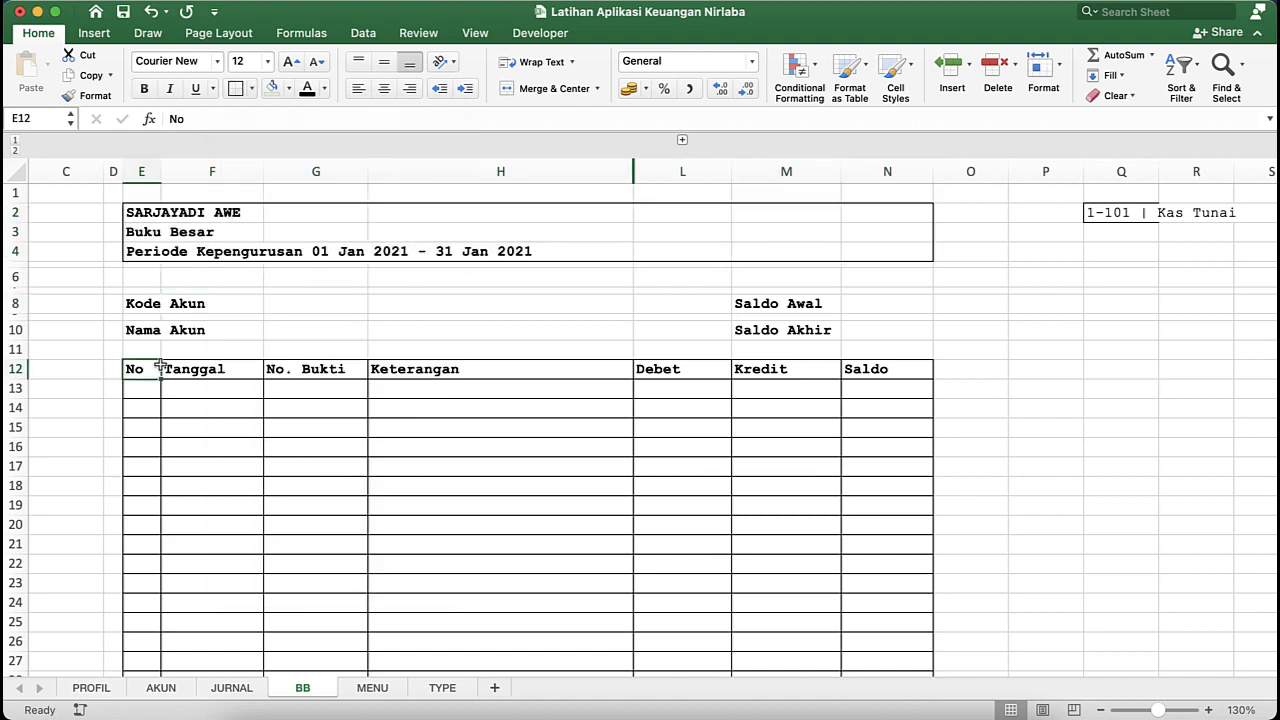
{"action": "left_click", "coordinate": [134, 296]}
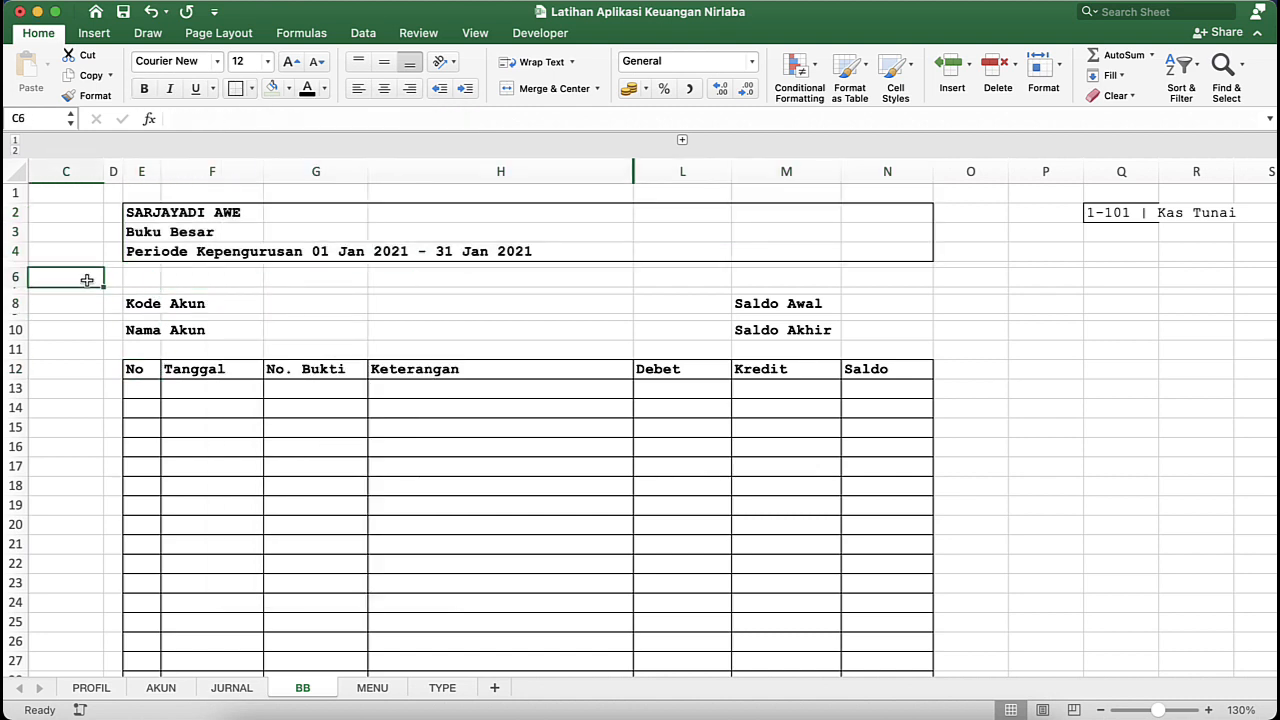
{"action": "left_click", "coordinate": [271, 277]}
{"action": "left_click", "coordinate": [460, 289]}
{"action": "left_click", "coordinate": [667, 279]}
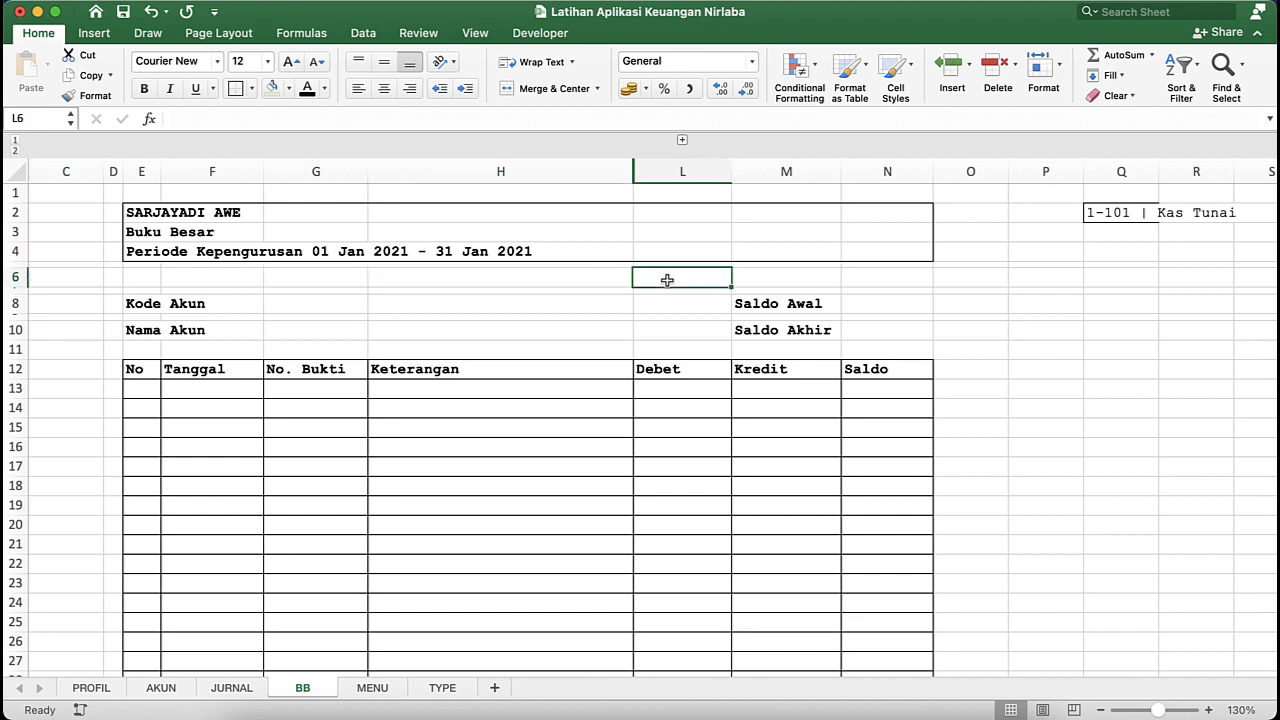
{"action": "left_click", "coordinate": [112, 352]}
{"action": "left_click", "coordinate": [293, 356]}
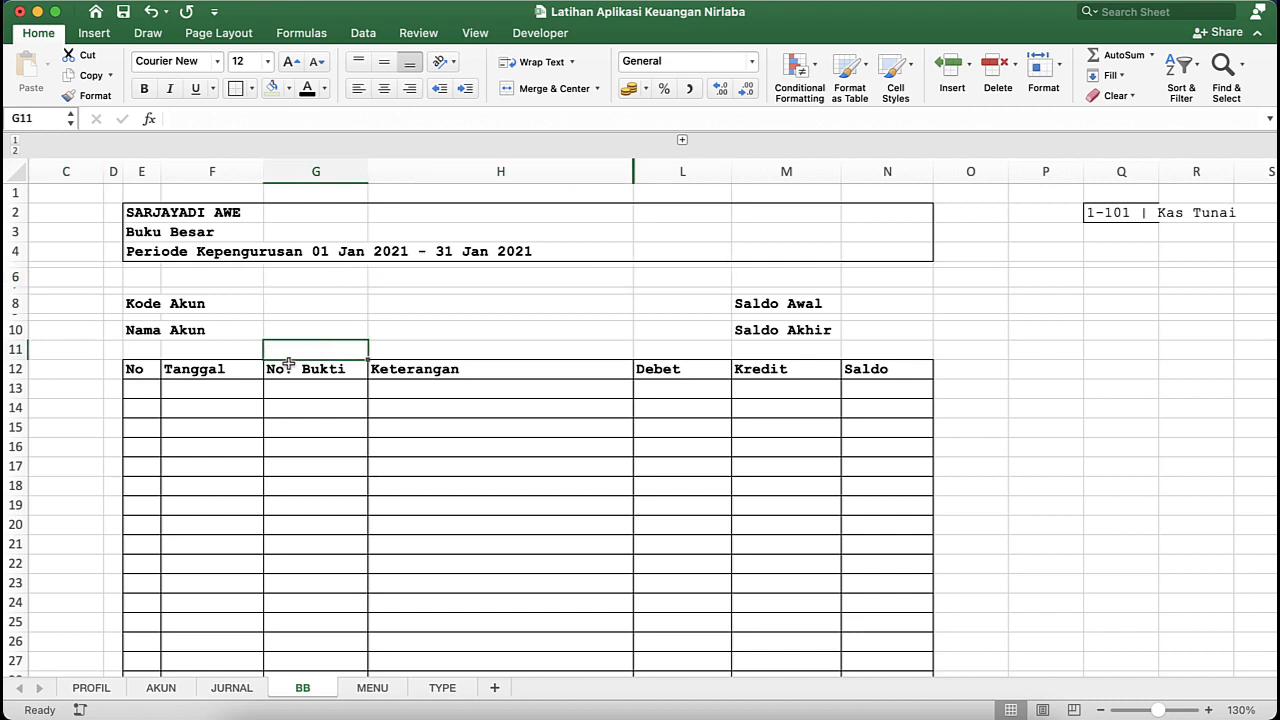
{"action": "left_click", "coordinate": [231, 397]}
{"action": "left_click", "coordinate": [651, 389]}
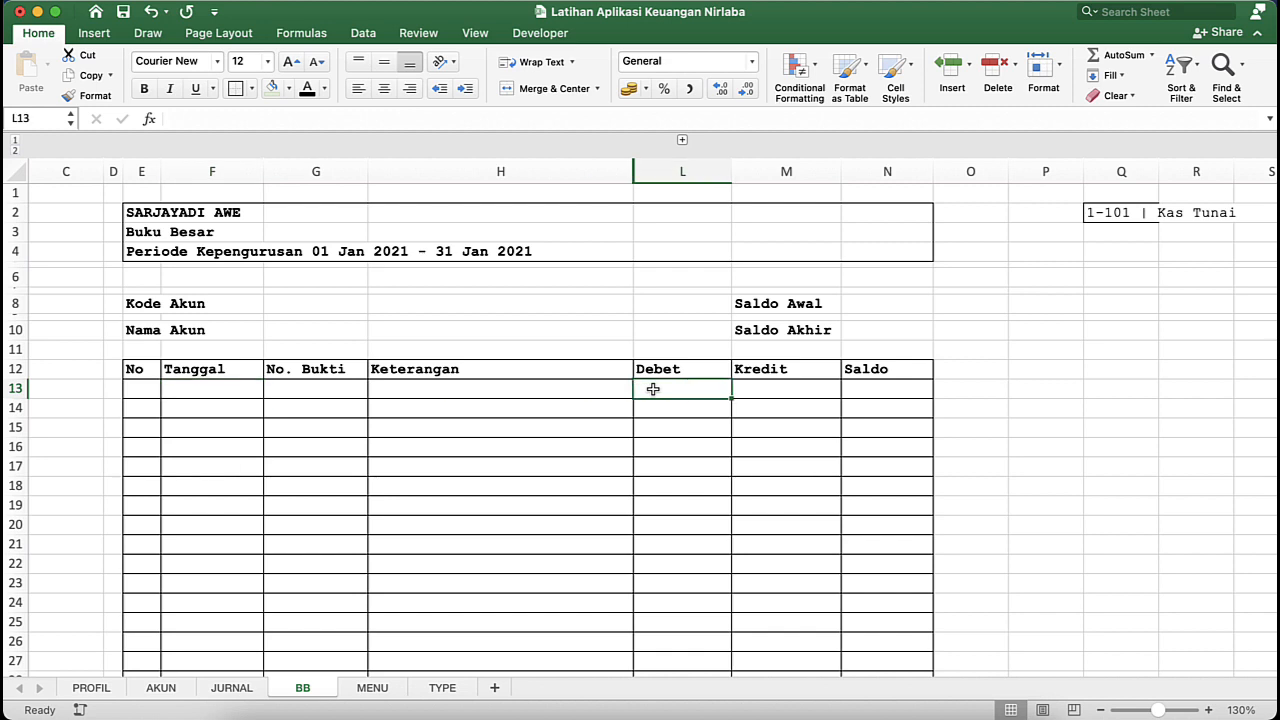
- Autofit column Q to the account code and name in Q2, and narrow column O to a thin spacer
{"action": "double_click", "coordinate": [1158, 164]}
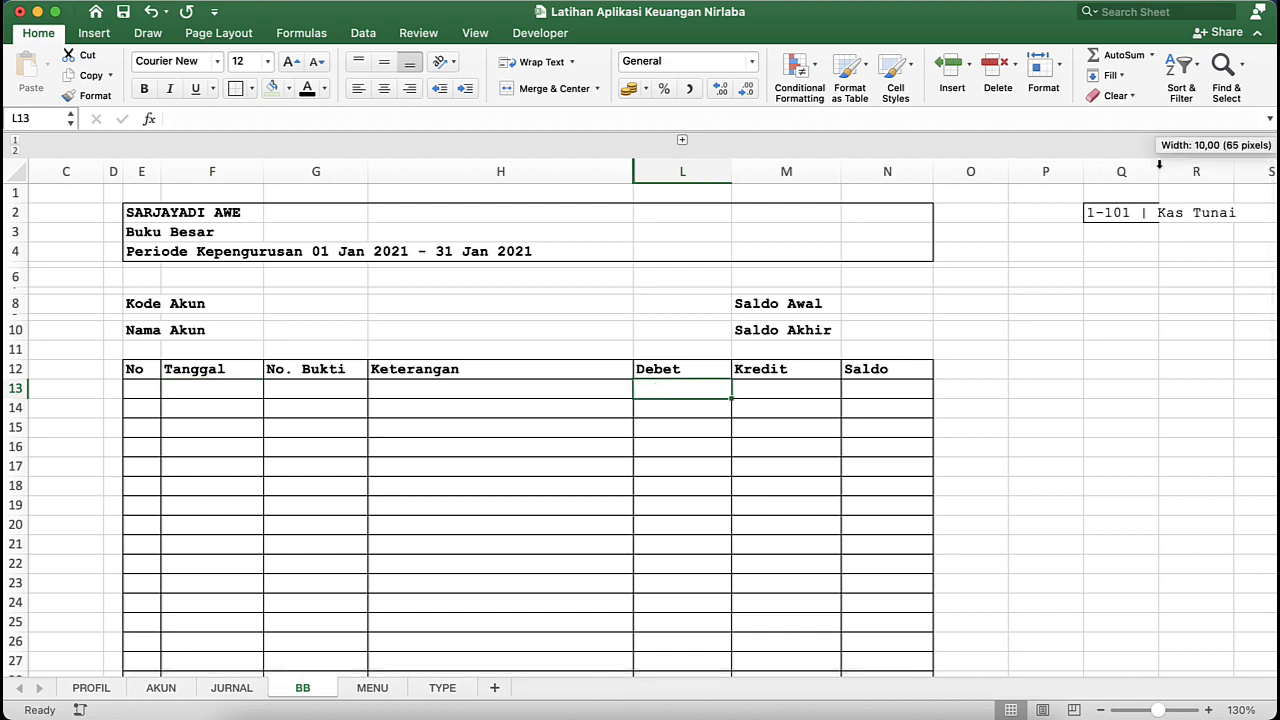
{"action": "left_click_drag", "start_coordinate": [1008, 174], "coordinate": [942, 172]}
- Enter the label "Kode Akun" in P2, beside the account selector cell
{"action": "left_click", "coordinate": [988, 212]}
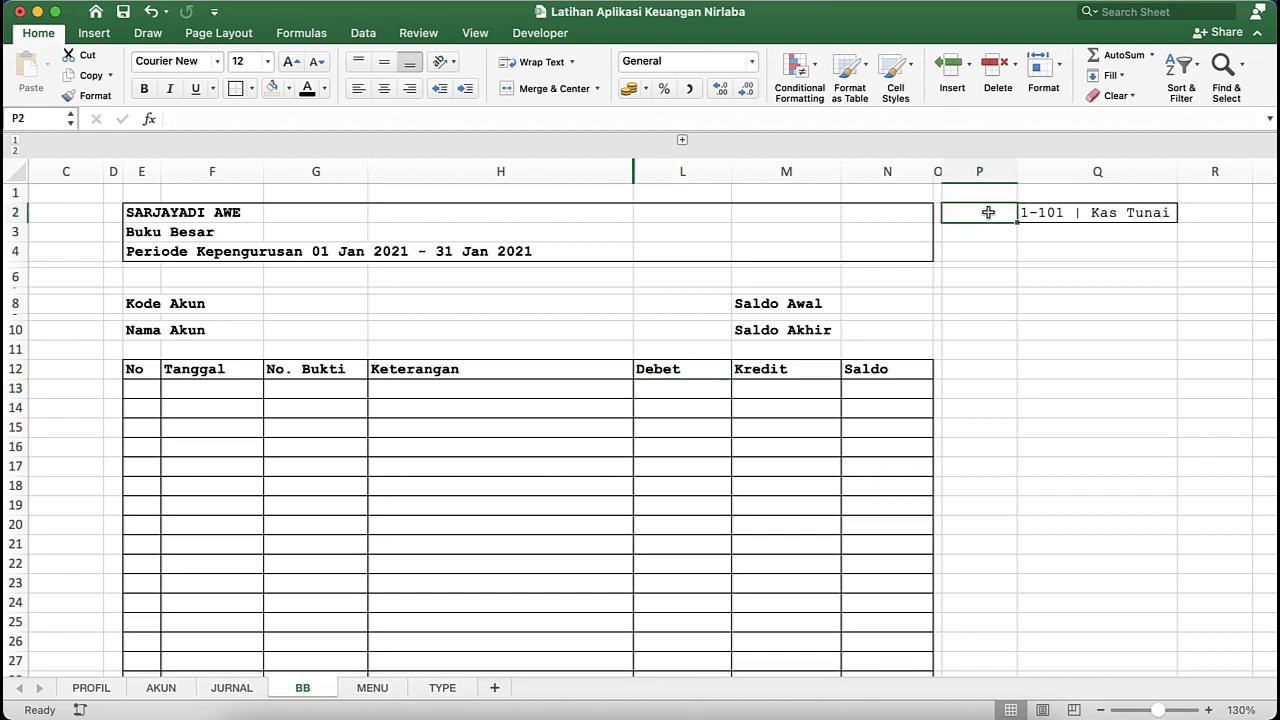
{"action": "key", "text": "ctrl+Up"}
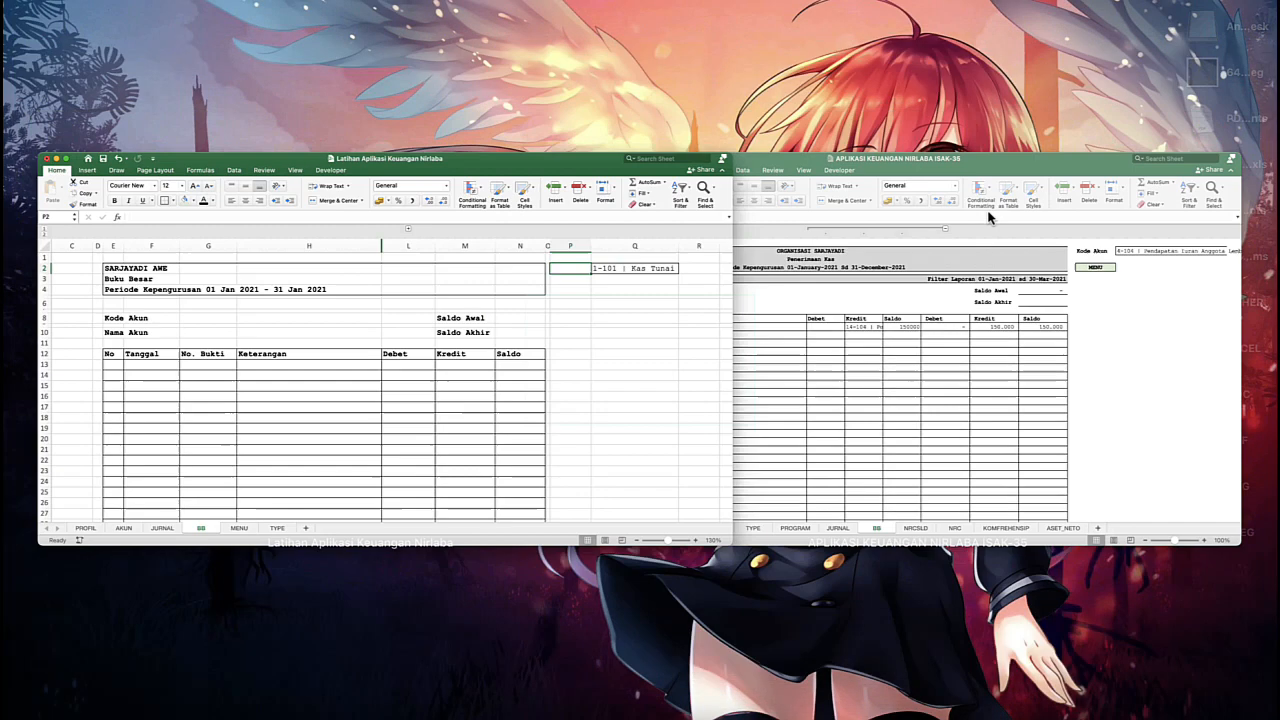
{"action": "left_click", "coordinate": [516, 324]}
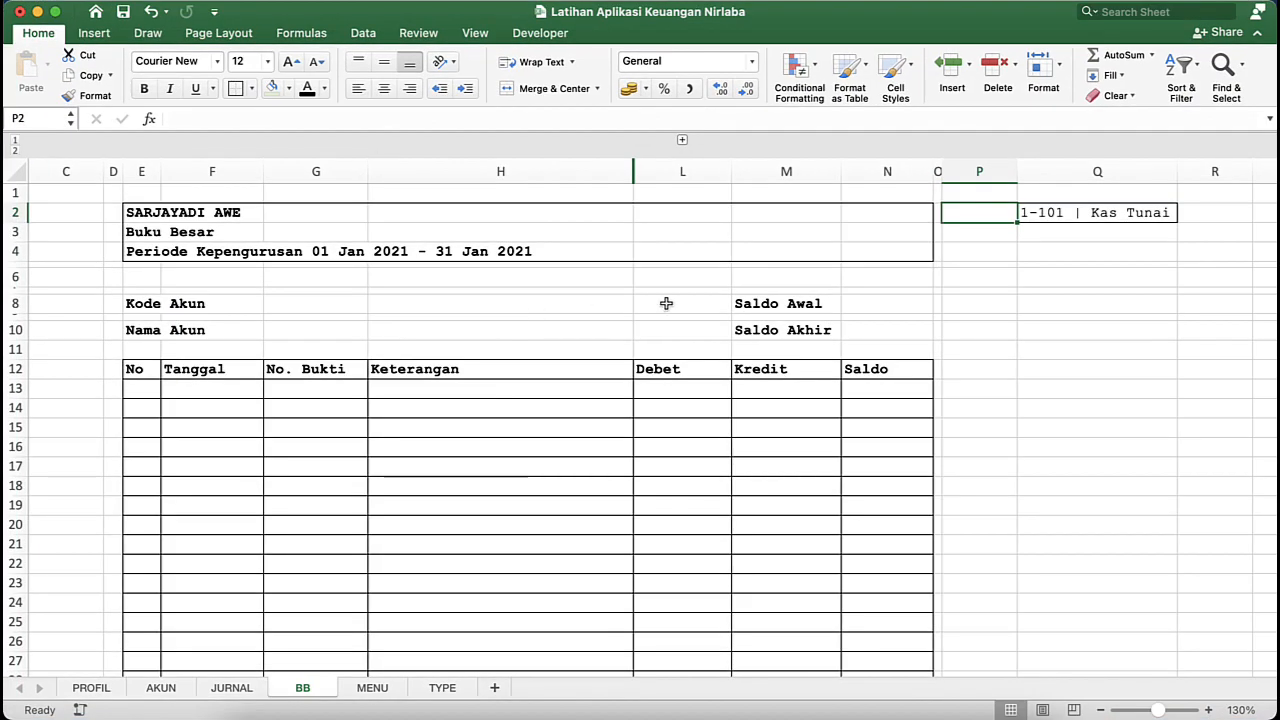
{"action": "type", "text": "Kod"}
{"action": "key", "text": "BackSpace"}
{"action": "key", "text": "BackSpace"}
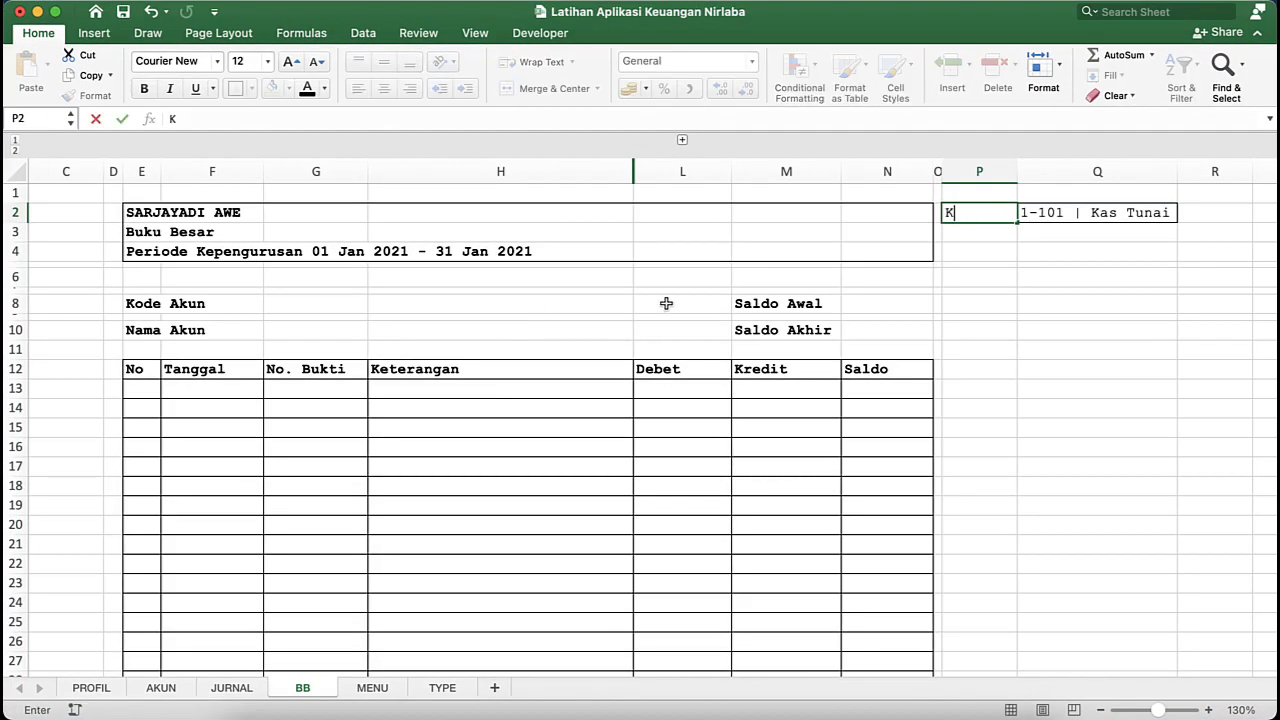
{"action": "type", "text": "ode Akun"}
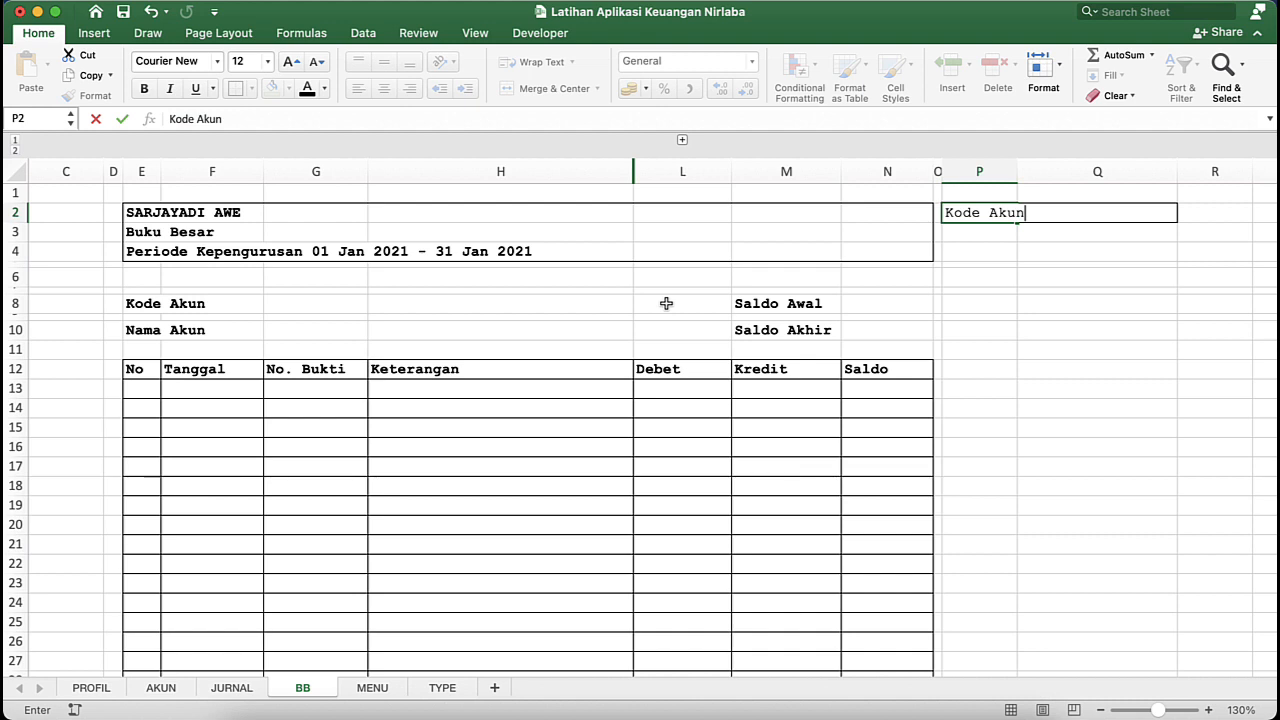
{"action": "key", "text": "Return"}
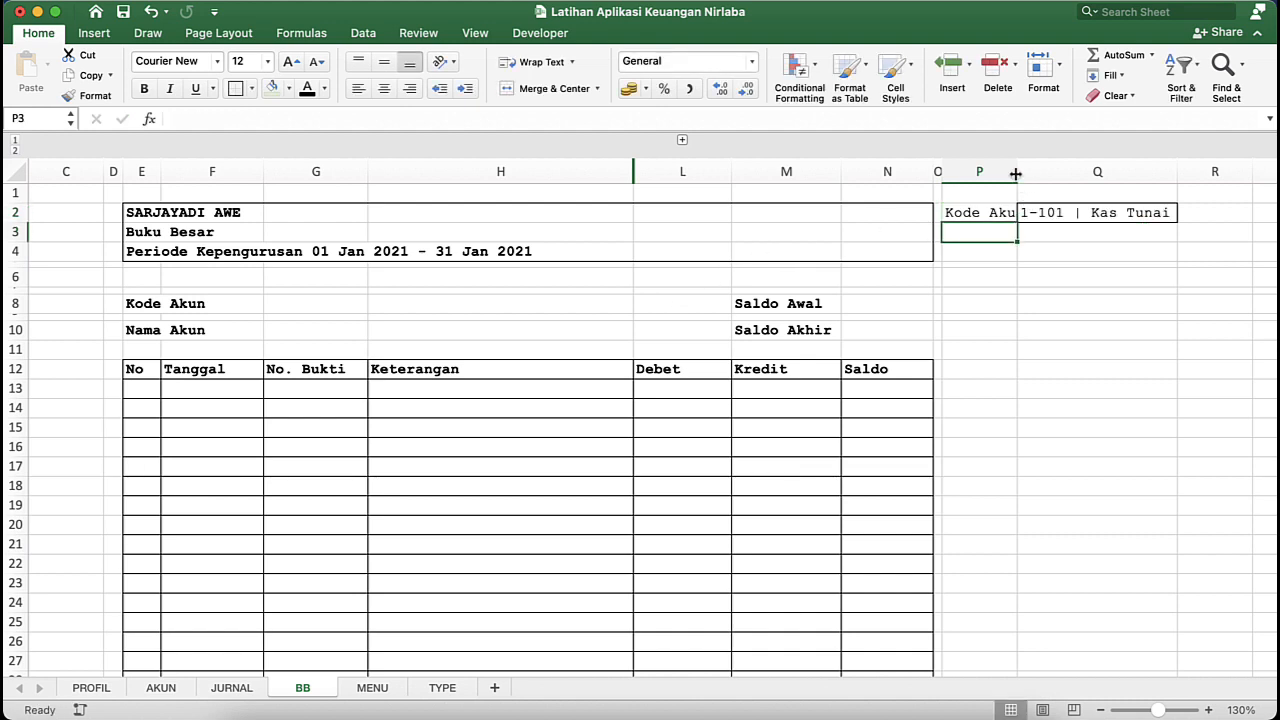
- Widen column P to fit the "Kode Akun" label and put an outside border around P2
{"action": "left_click_drag", "start_coordinate": [1015, 174], "coordinate": [1055, 174]}
{"action": "left_click", "coordinate": [1004, 213]}
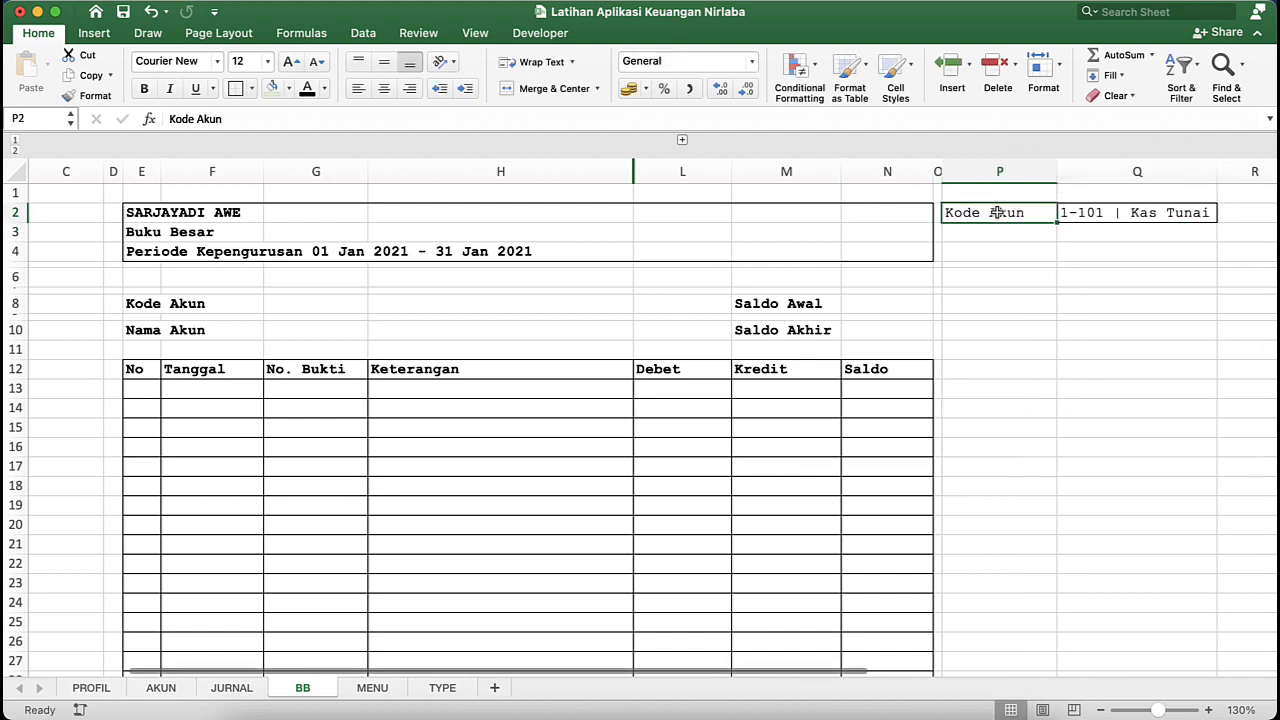
{"action": "left_click", "coordinate": [1028, 263]}
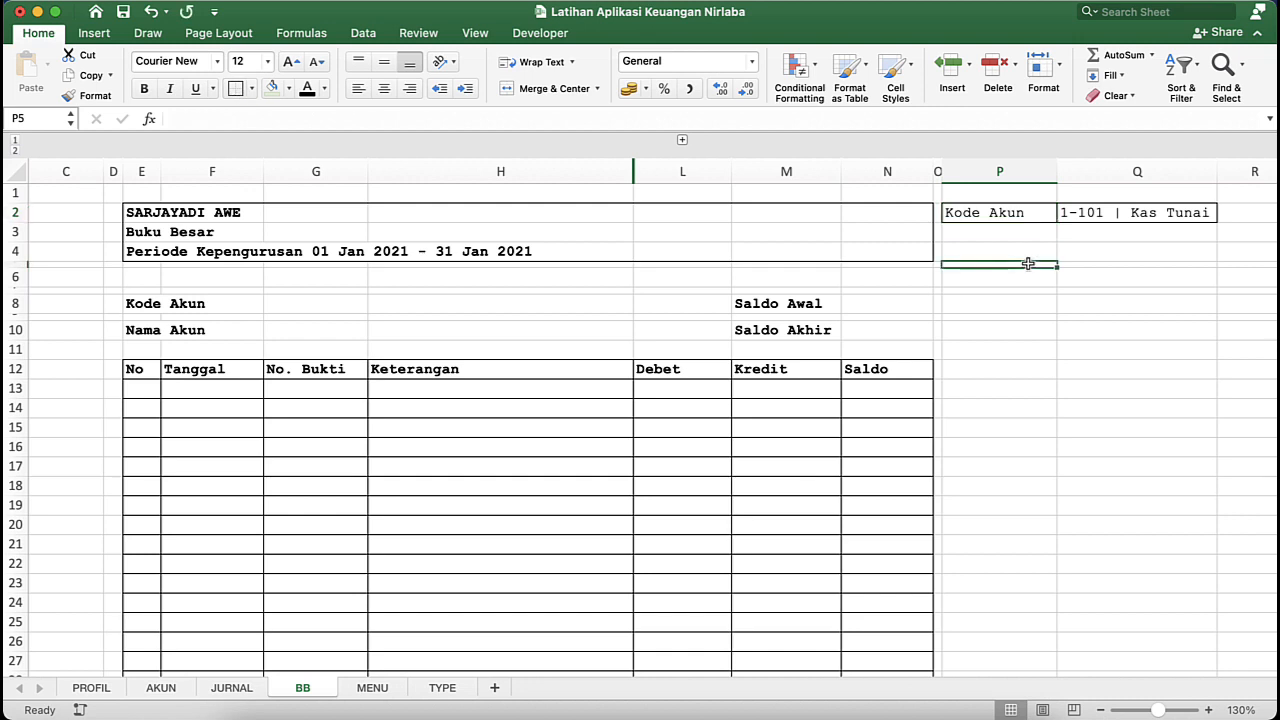
{"action": "left_click", "coordinate": [1112, 210]}
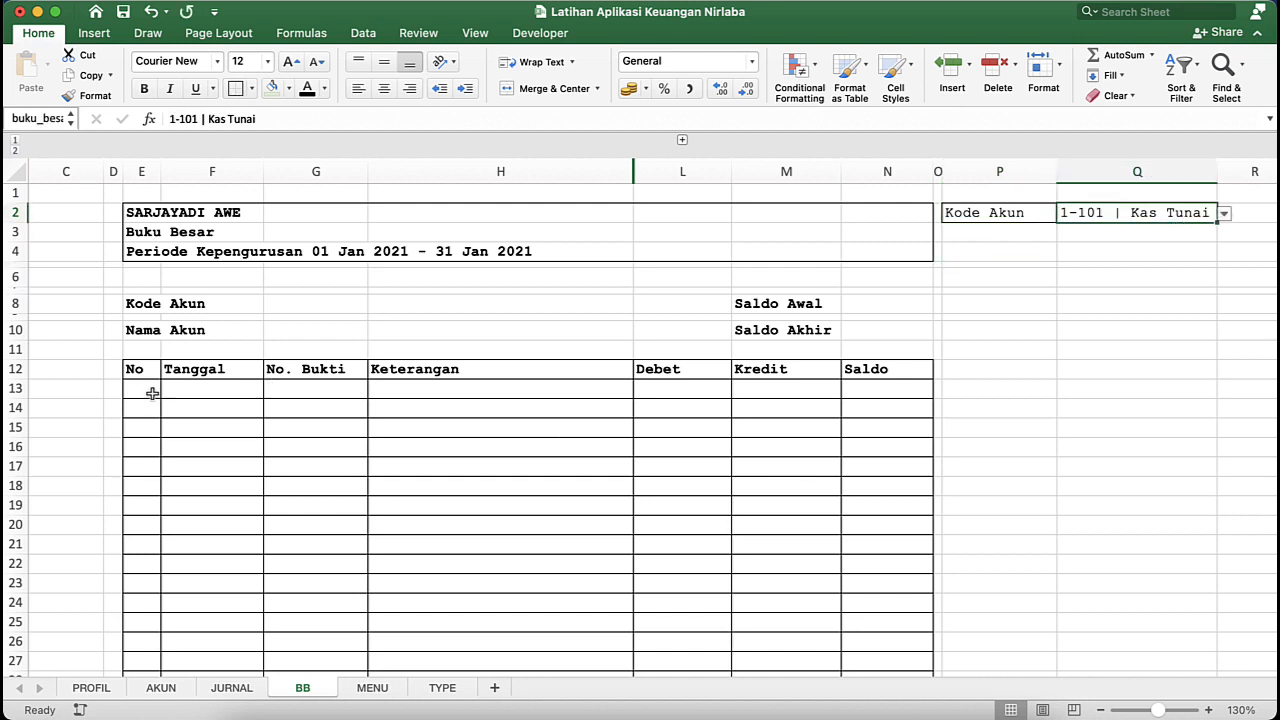
- Delete the three empty columns A to C in front of the ledger report
{"action": "scroll", "coordinate": [158, 398], "scroll_direction": "left", "scroll_amount": 5}
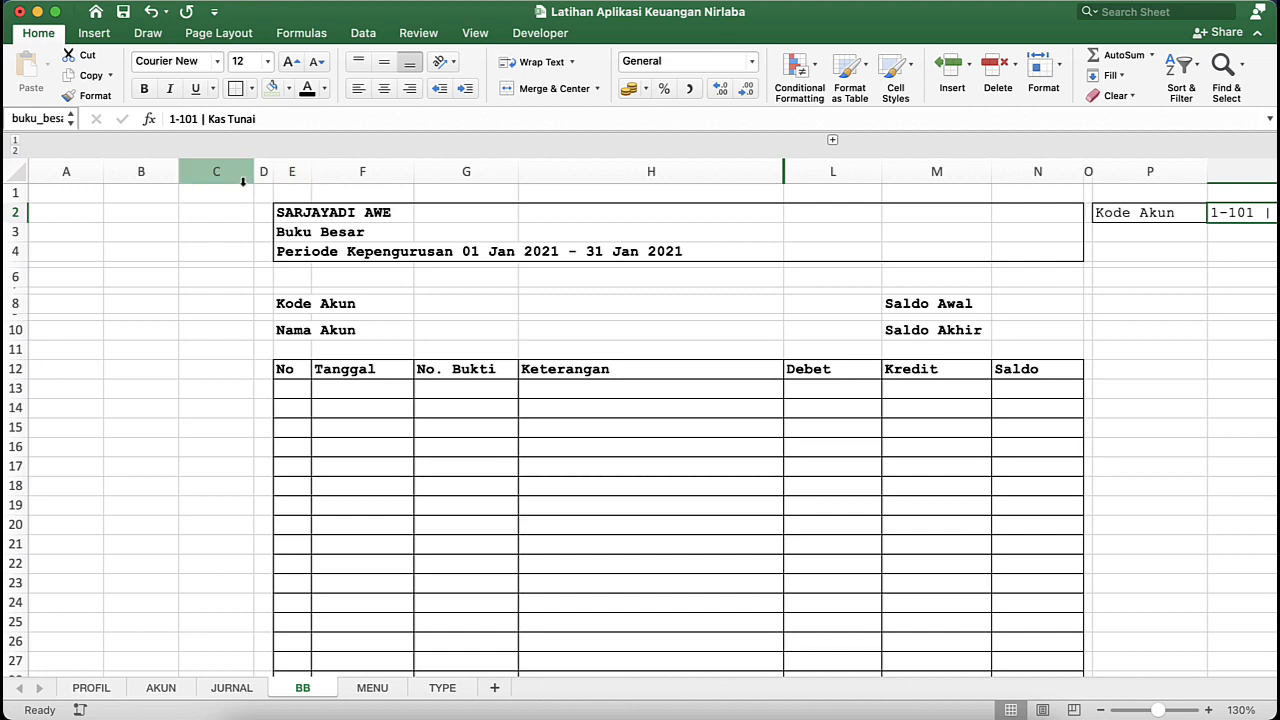
{"action": "left_click_drag", "start_coordinate": [242, 176], "coordinate": [98, 170]}
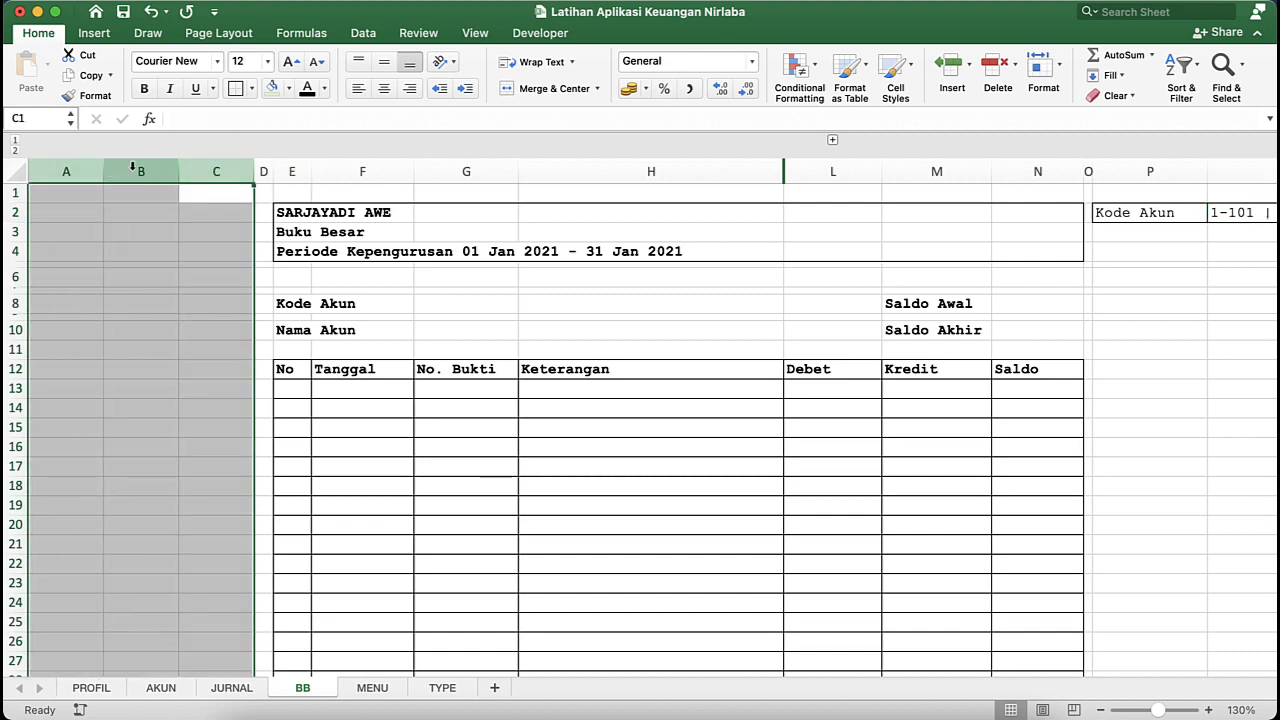
{"action": "right_click", "coordinate": [132, 167]}
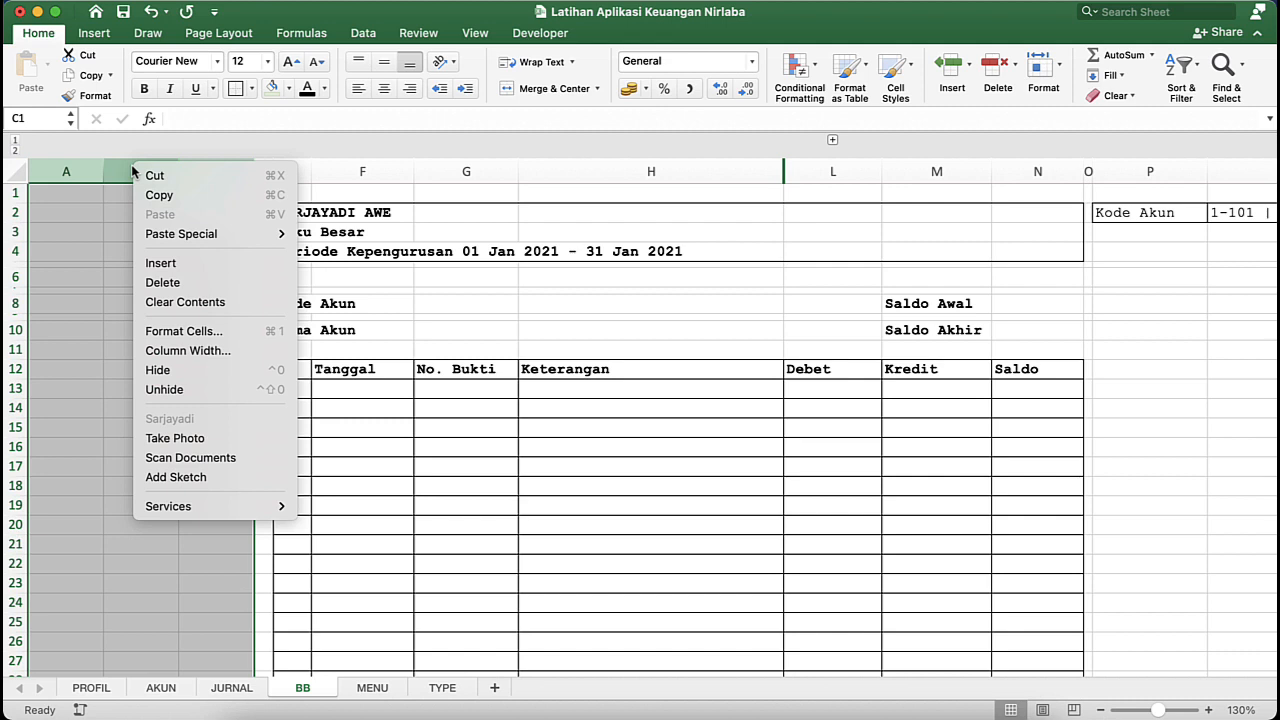
{"action": "left_click", "coordinate": [188, 290]}
{"action": "left_click", "coordinate": [245, 291]}
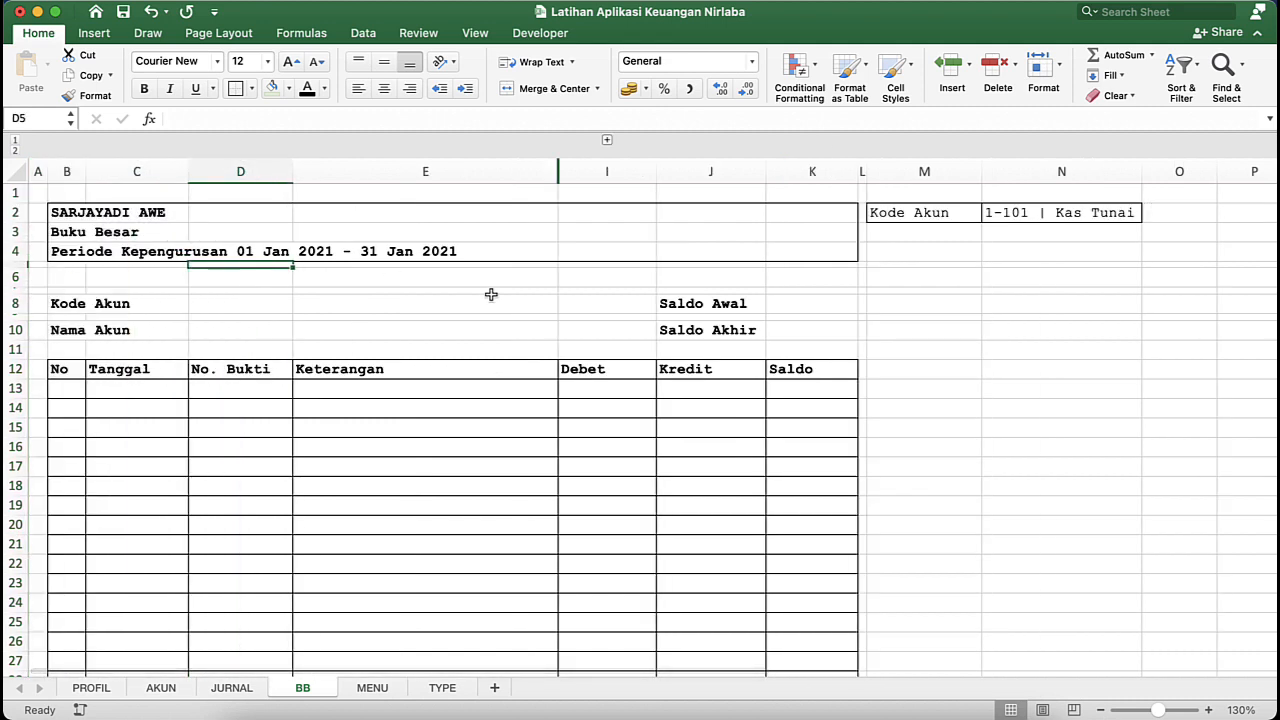
{"action": "left_click", "coordinate": [491, 294]}
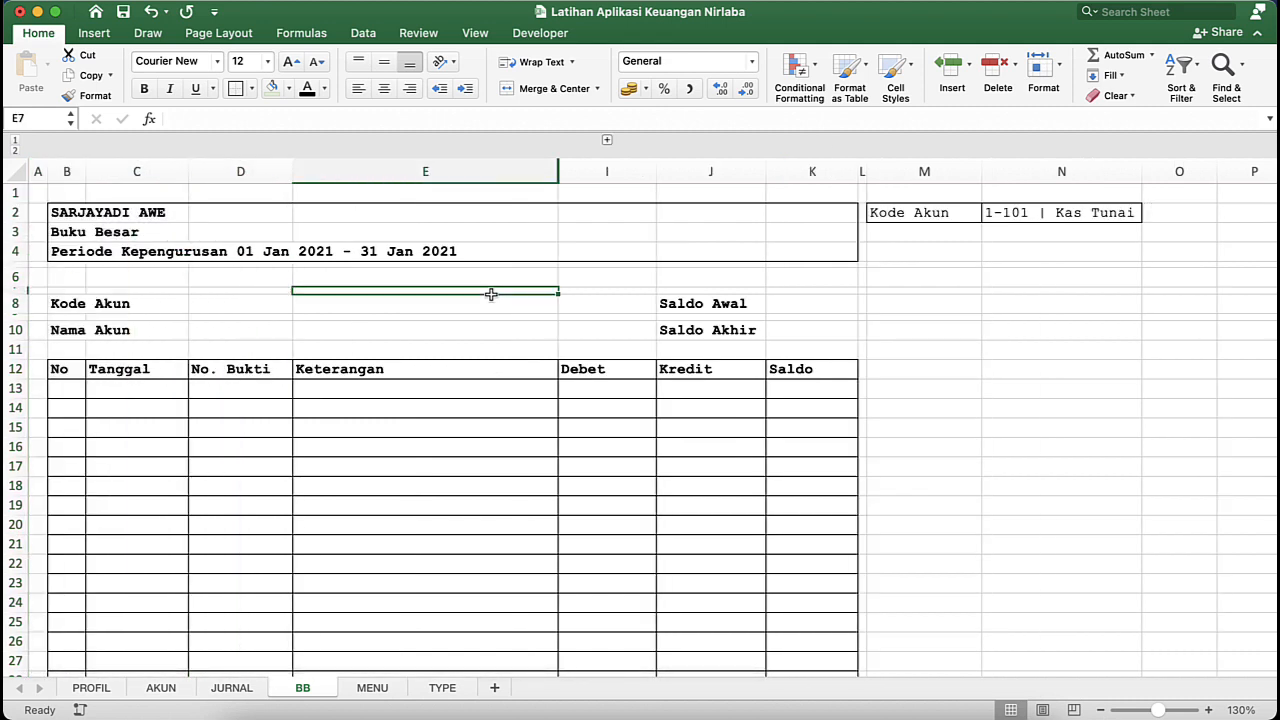
{"action": "left_click", "coordinate": [208, 393]}
{"action": "left_click", "coordinate": [113, 366]}
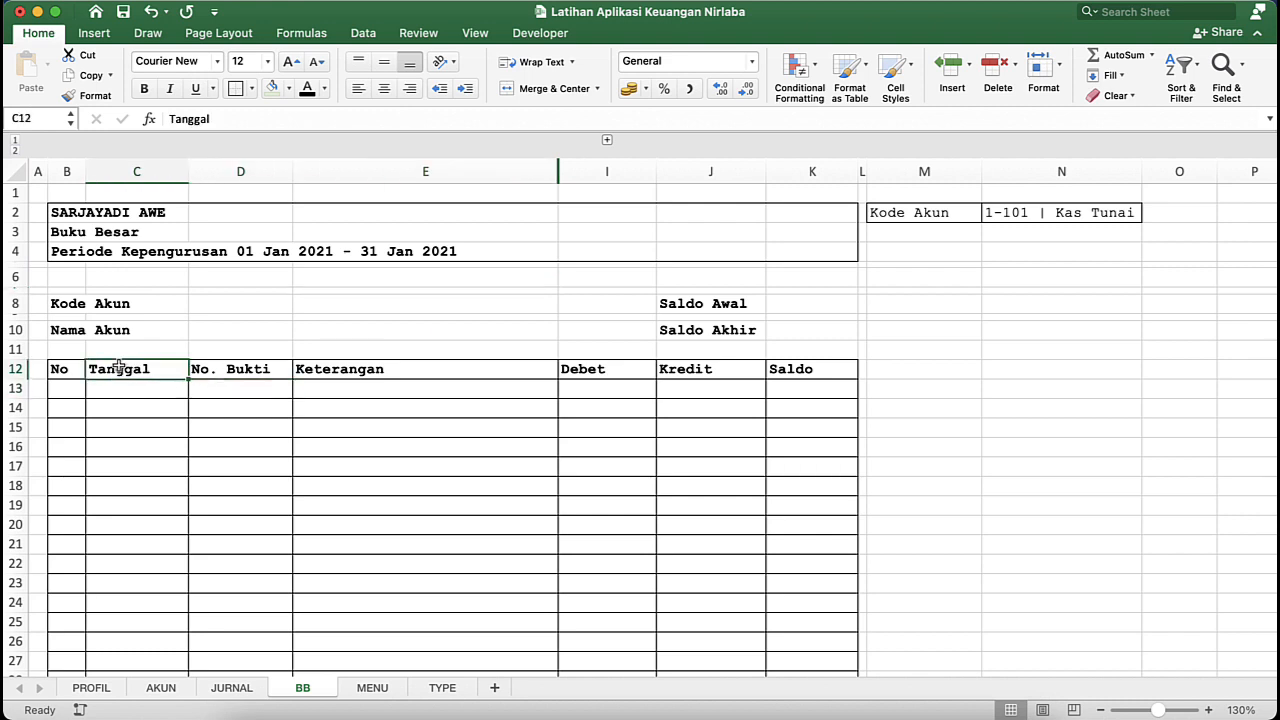
{"action": "left_click", "coordinate": [303, 304]}
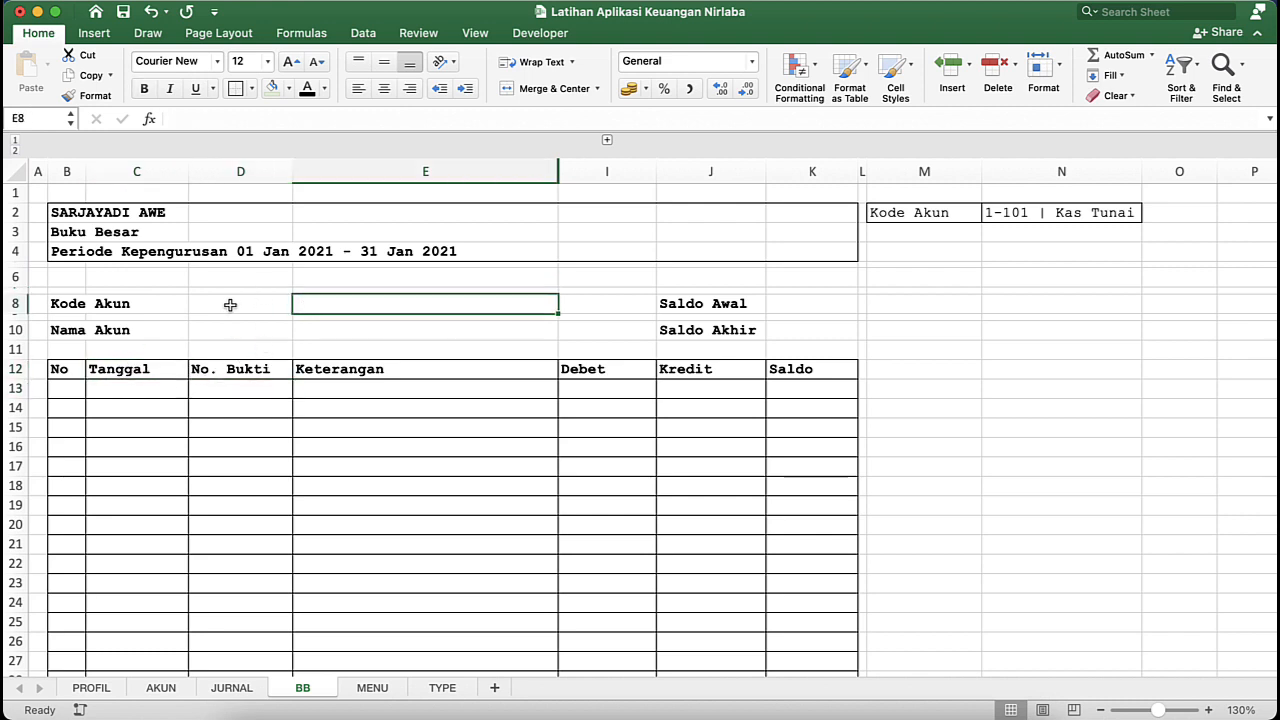
{"action": "left_click", "coordinate": [158, 304]}
- Add a bottom border to the value cells D8, D10, K8 and K10 beside the account and balance labels
{"action": "left_click", "coordinate": [229, 296]}
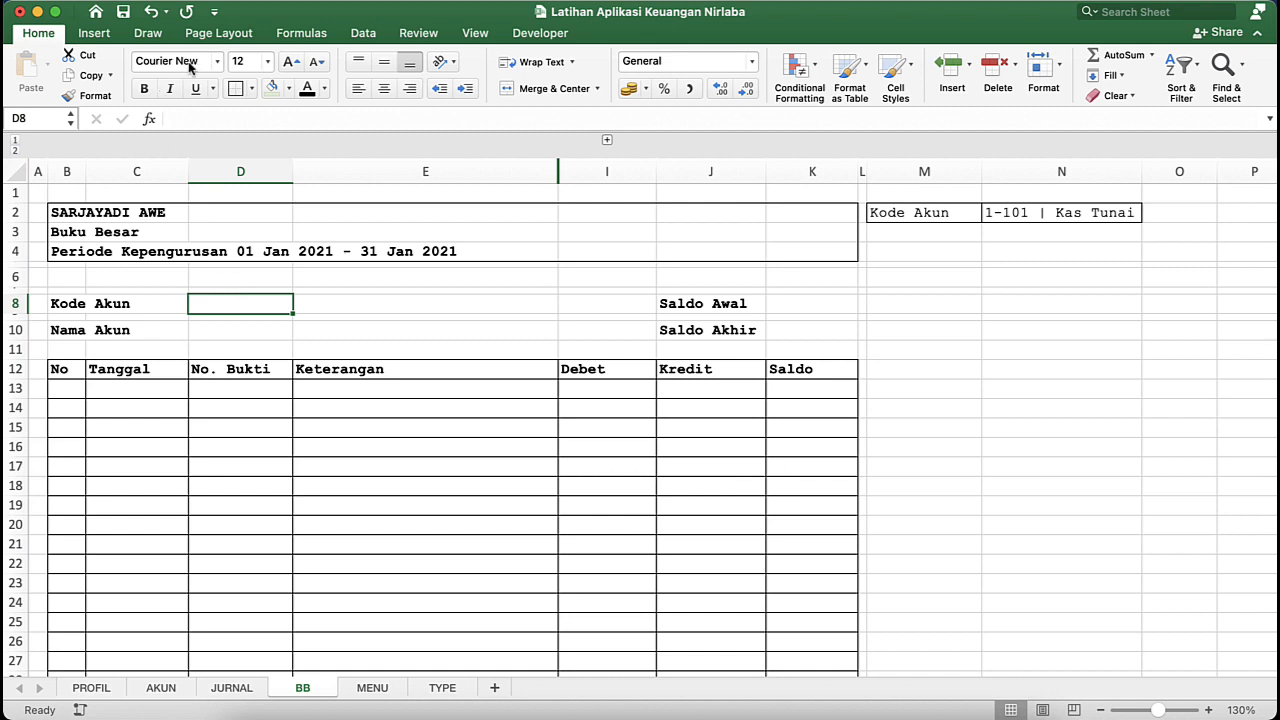
{"action": "left_click", "coordinate": [253, 89]}
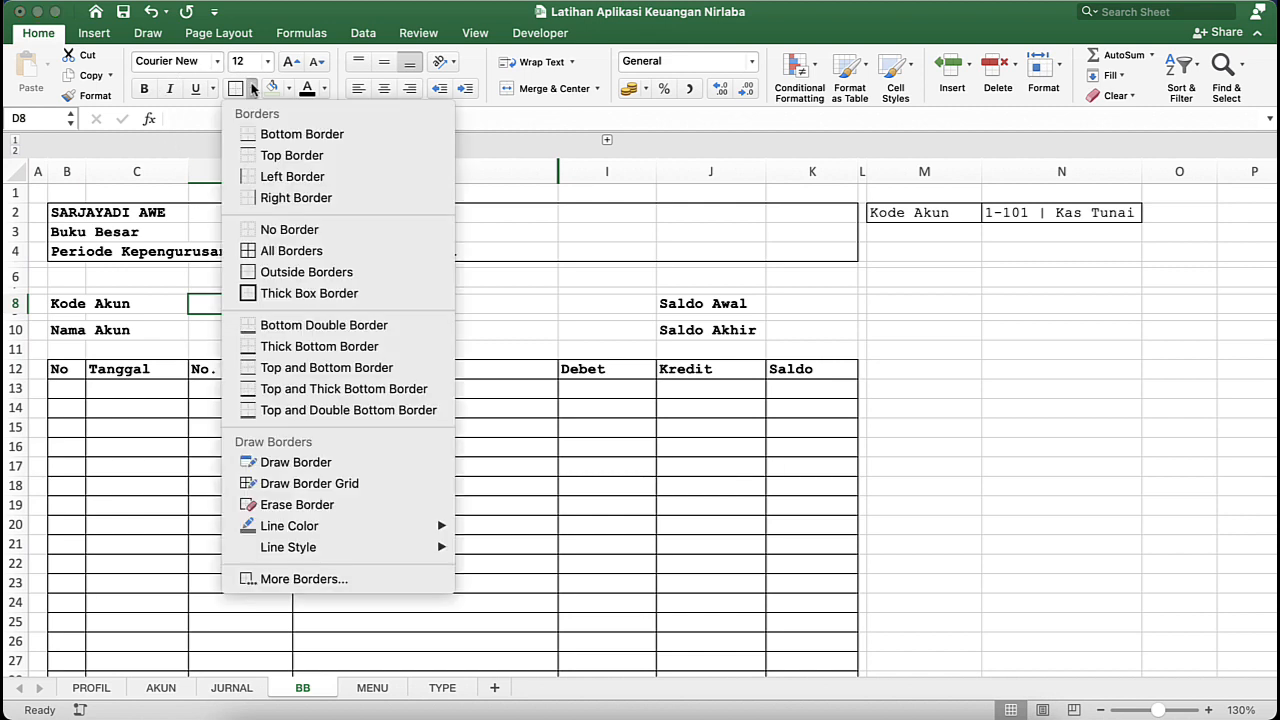
{"action": "left_click", "coordinate": [284, 143]}
{"action": "left_click", "coordinate": [221, 331]}
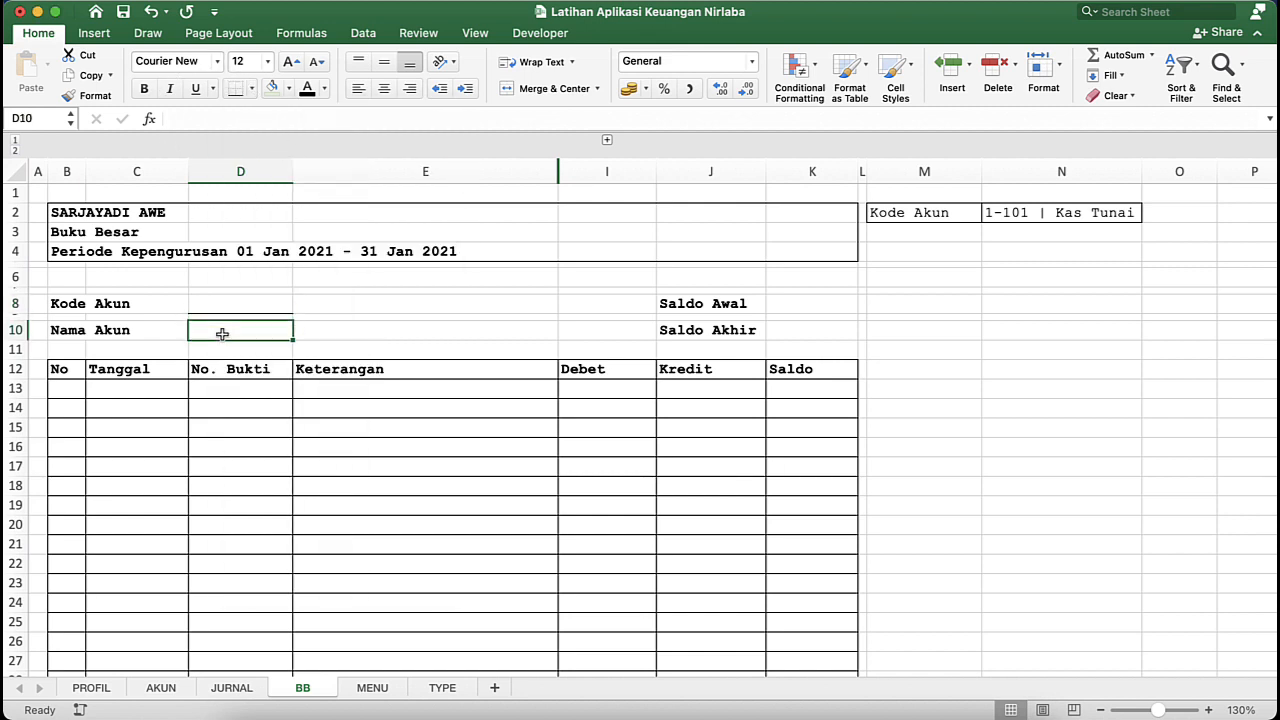
{"action": "left_click", "coordinate": [236, 89]}
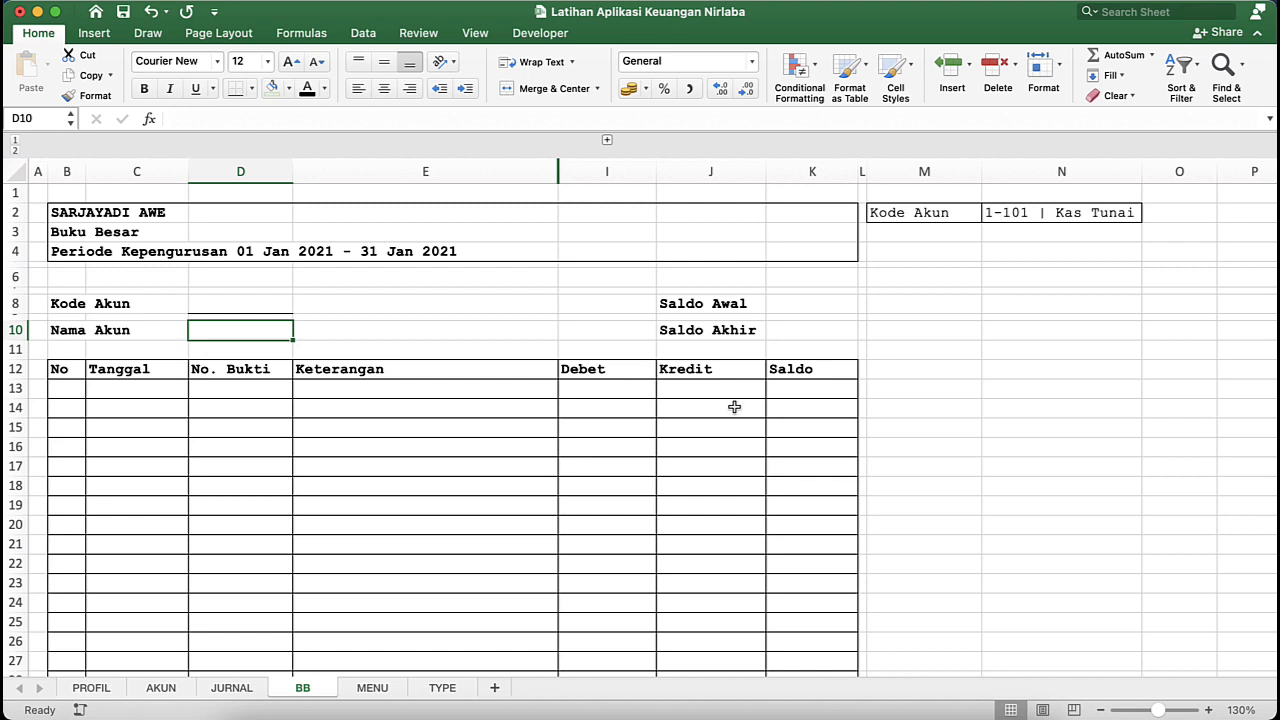
{"action": "left_click", "coordinate": [809, 307]}
{"action": "left_click", "coordinate": [236, 89]}
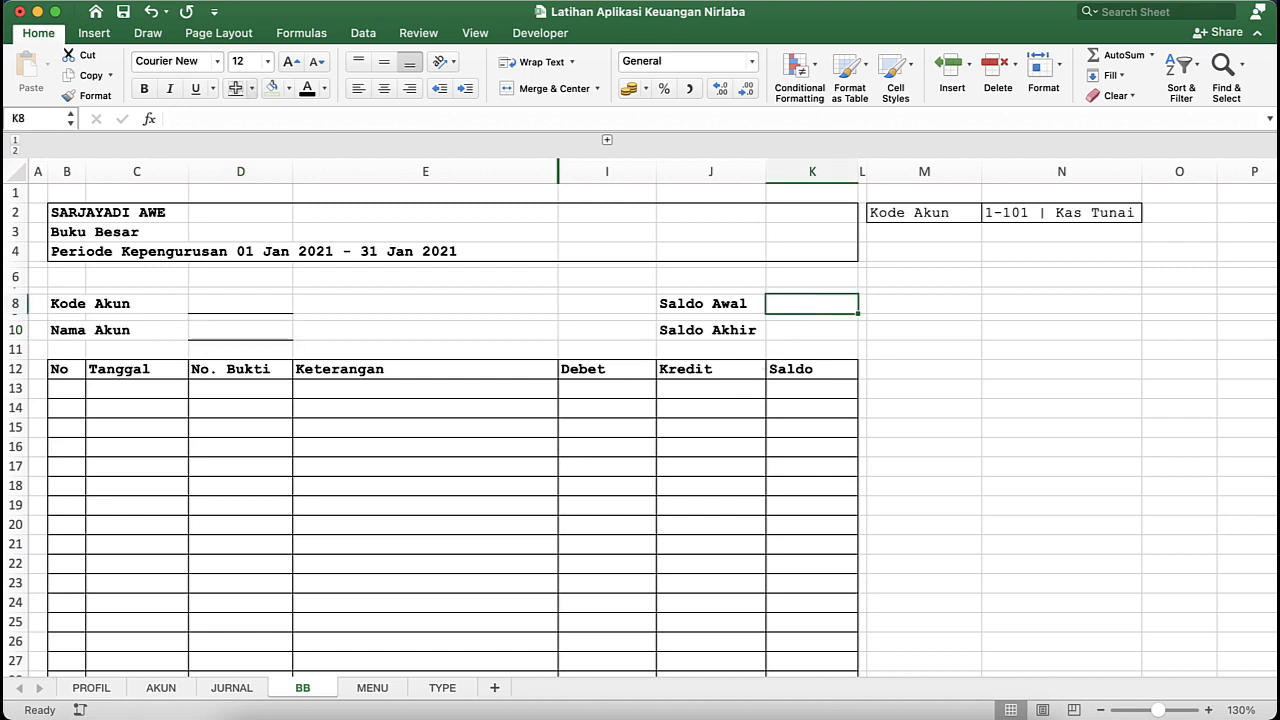
{"action": "left_click", "coordinate": [838, 325]}
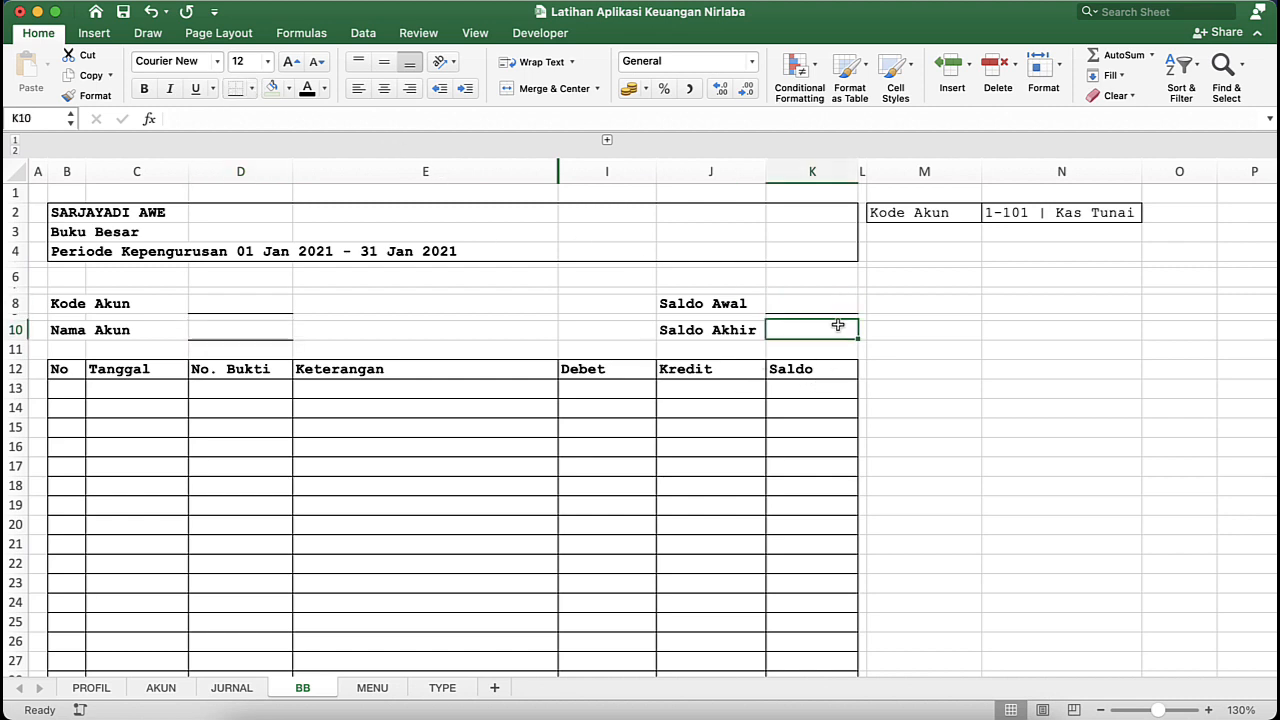
{"action": "left_click", "coordinate": [238, 89]}
{"action": "left_click", "coordinate": [353, 317]}
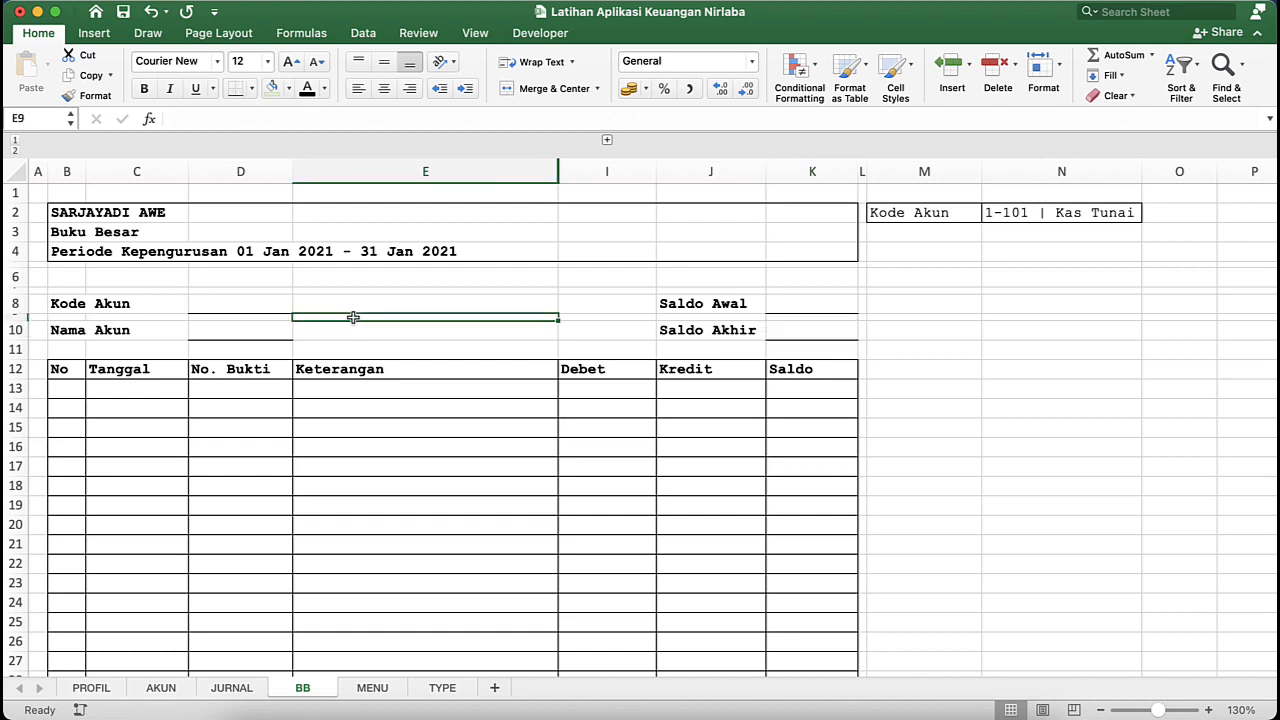
- Hide the gridlines on the BB sheet
{"action": "left_click", "coordinate": [433, 396]}
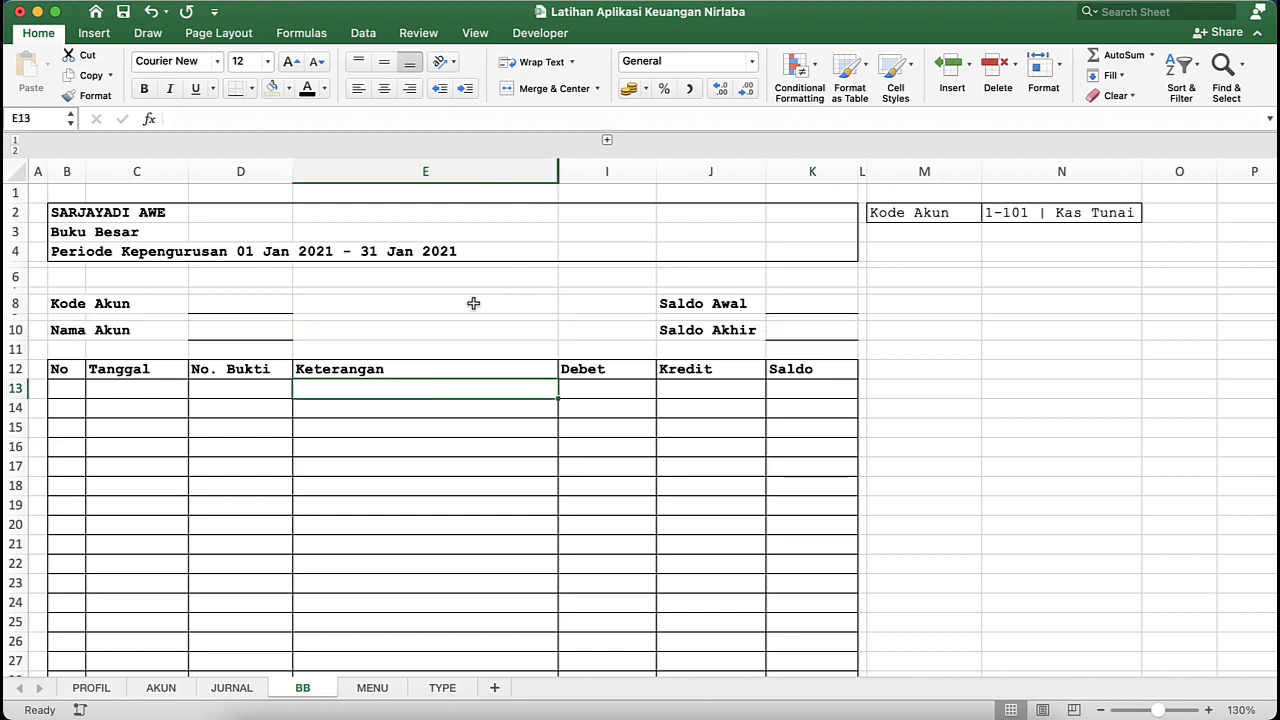
{"action": "left_click", "coordinate": [475, 33]}
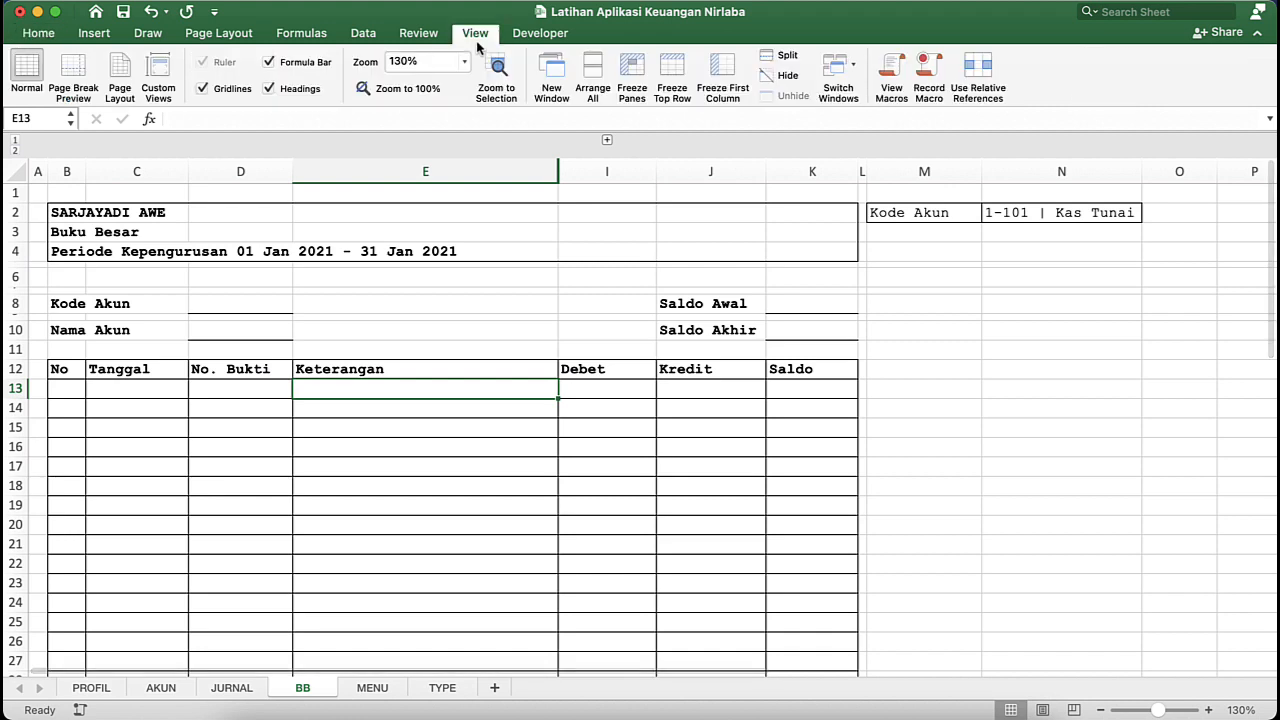
{"action": "left_click", "coordinate": [204, 90]}
{"action": "left_click", "coordinate": [224, 354]}
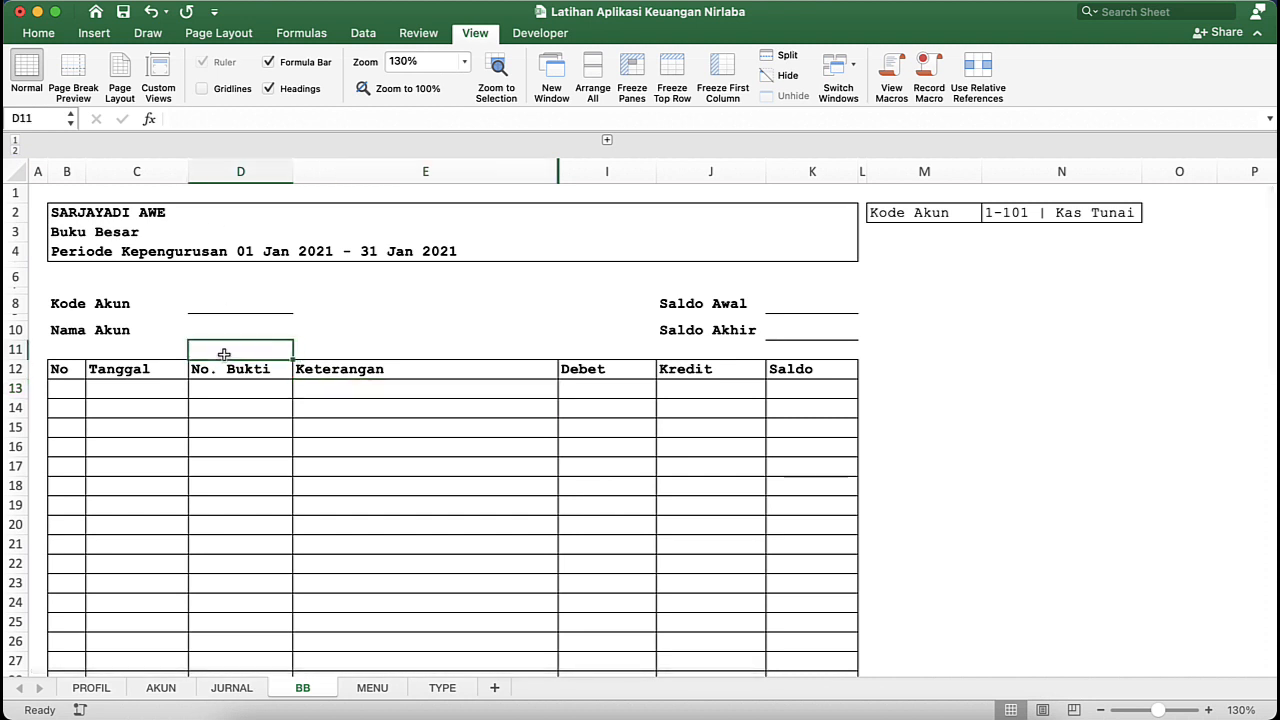
- Enter 1 in B13 as the first row number of the ledger table
{"action": "left_click", "coordinate": [82, 292]}
{"action": "left_click", "coordinate": [194, 353]}
{"action": "left_click", "coordinate": [105, 384]}
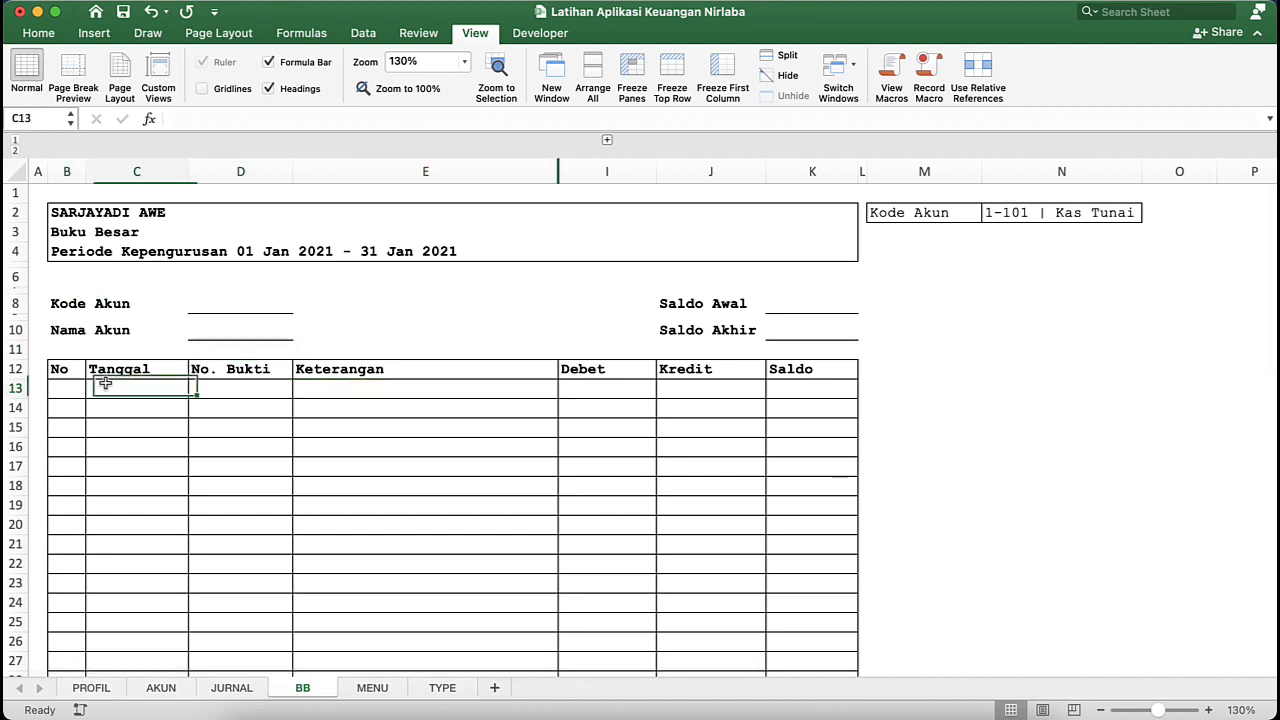
{"action": "left_click", "coordinate": [63, 388]}
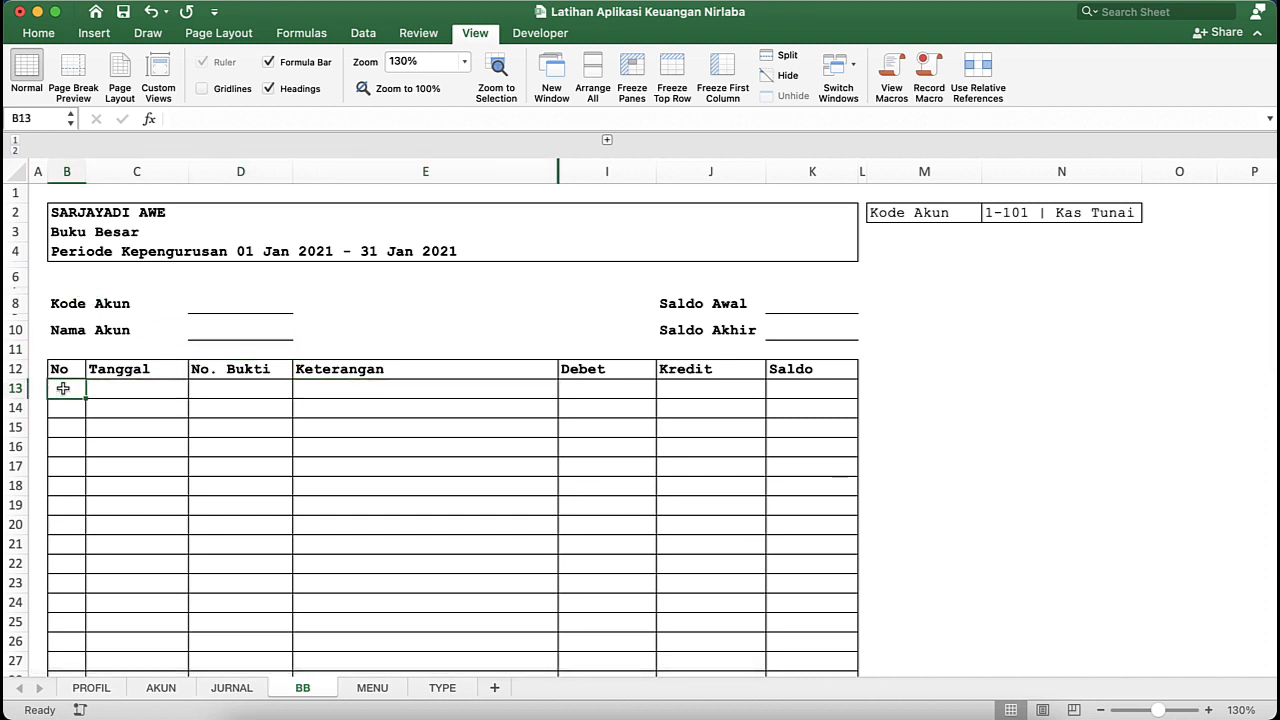
{"action": "type", "text": "1"}
{"action": "key", "text": "Return"}
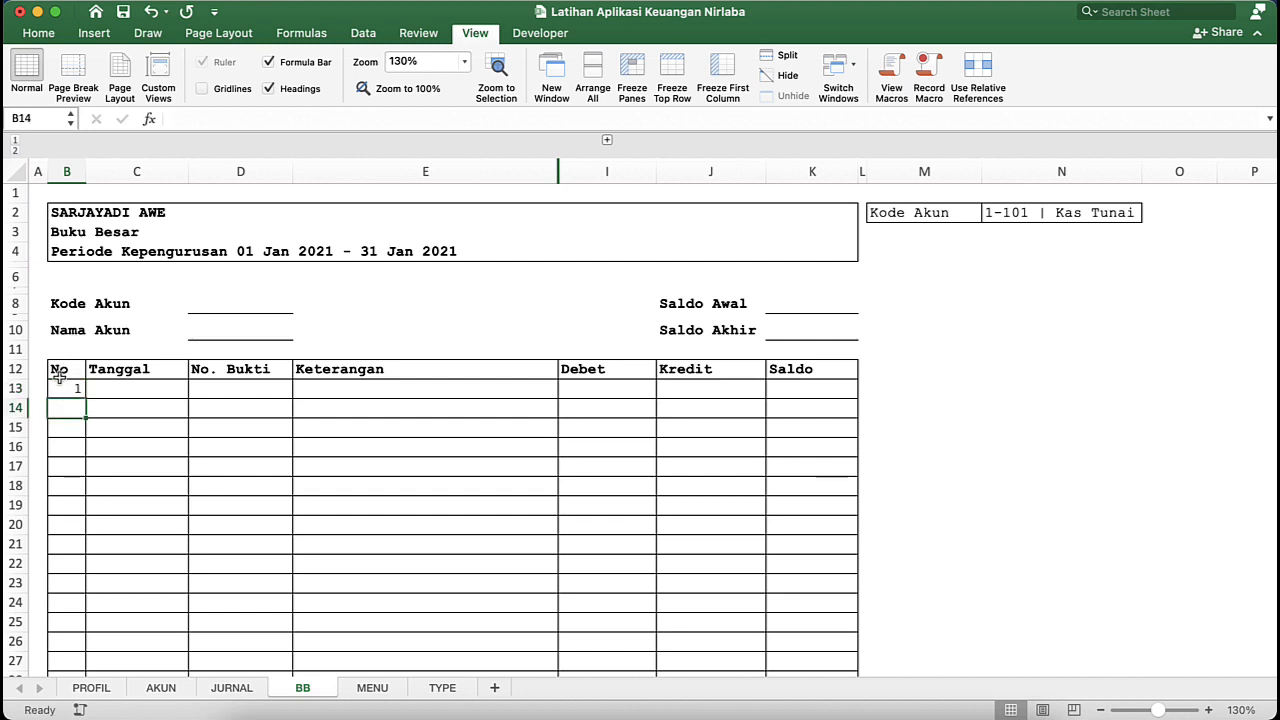
- Center the contents of column B on the BB sheet horizontally
{"action": "left_click", "coordinate": [59, 371]}
{"action": "left_click", "coordinate": [67, 171]}
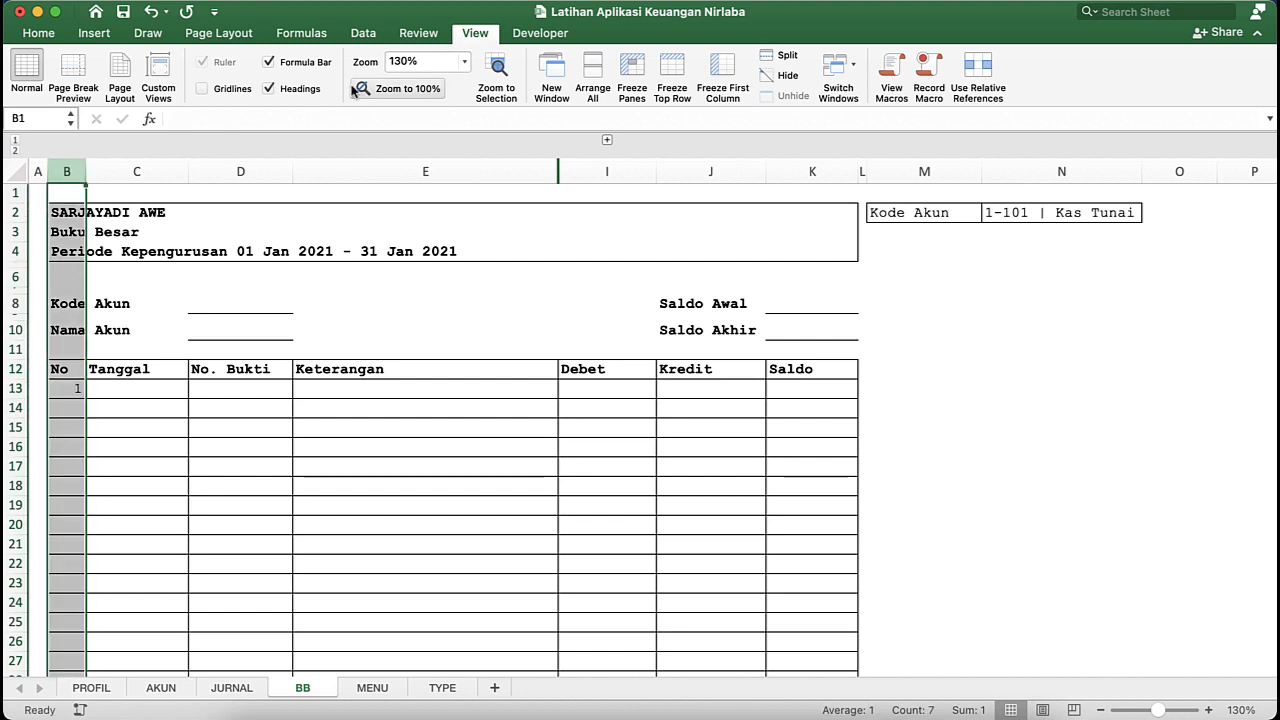
{"action": "left_click", "coordinate": [40, 33]}
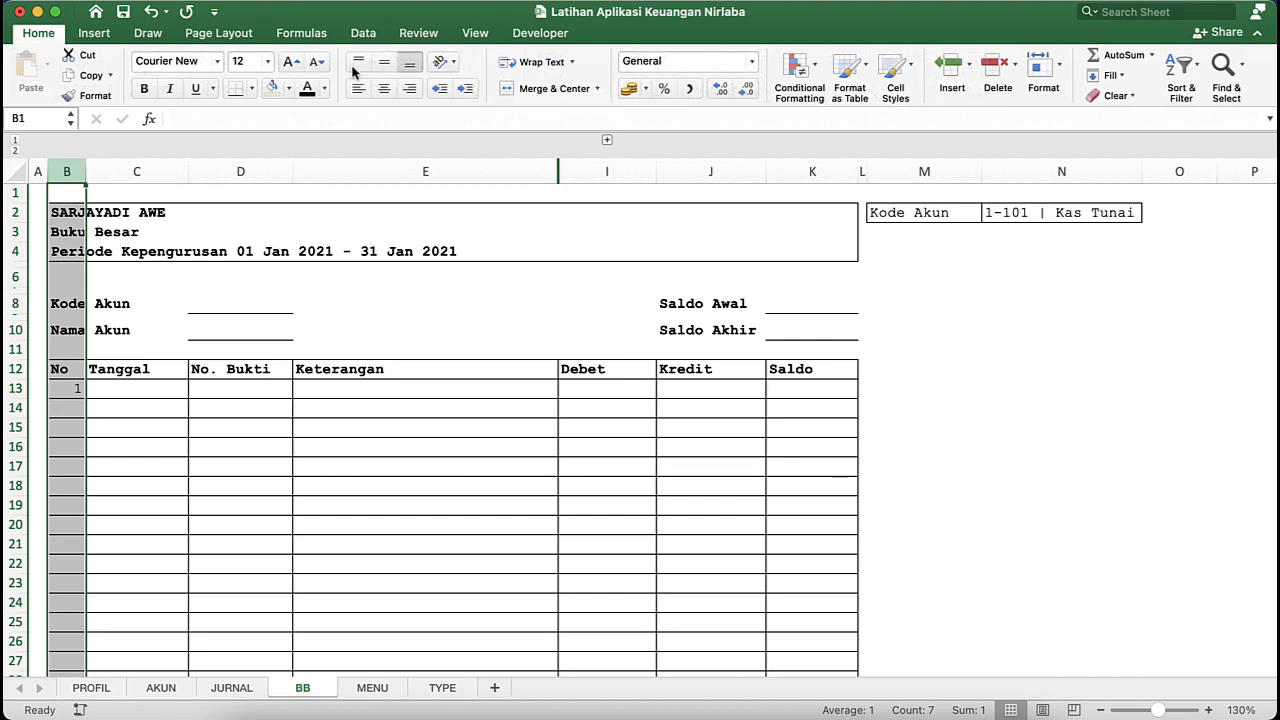
{"action": "left_click", "coordinate": [385, 92]}
- Left-align the report titles and account labels in B2:B10
{"action": "left_click", "coordinate": [77, 214]}
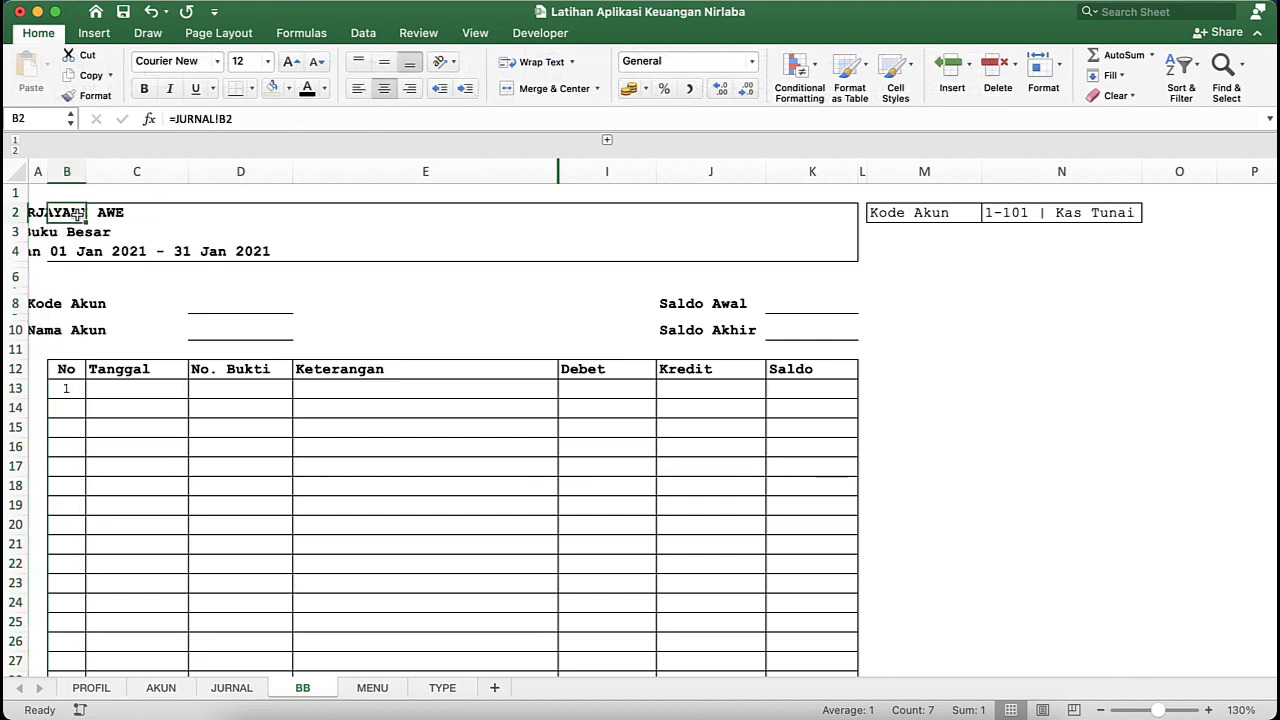
{"action": "key", "text": "shift+Down"}
{"action": "key", "text": "shift+Down"}
{"action": "key", "text": "shift+Down"}
{"action": "key", "text": "shift+Down"}
{"action": "key", "text": "shift+Down"}
{"action": "key", "text": "shift+Down"}
{"action": "key", "text": "shift+Down"}
{"action": "key", "text": "shift+Down"}
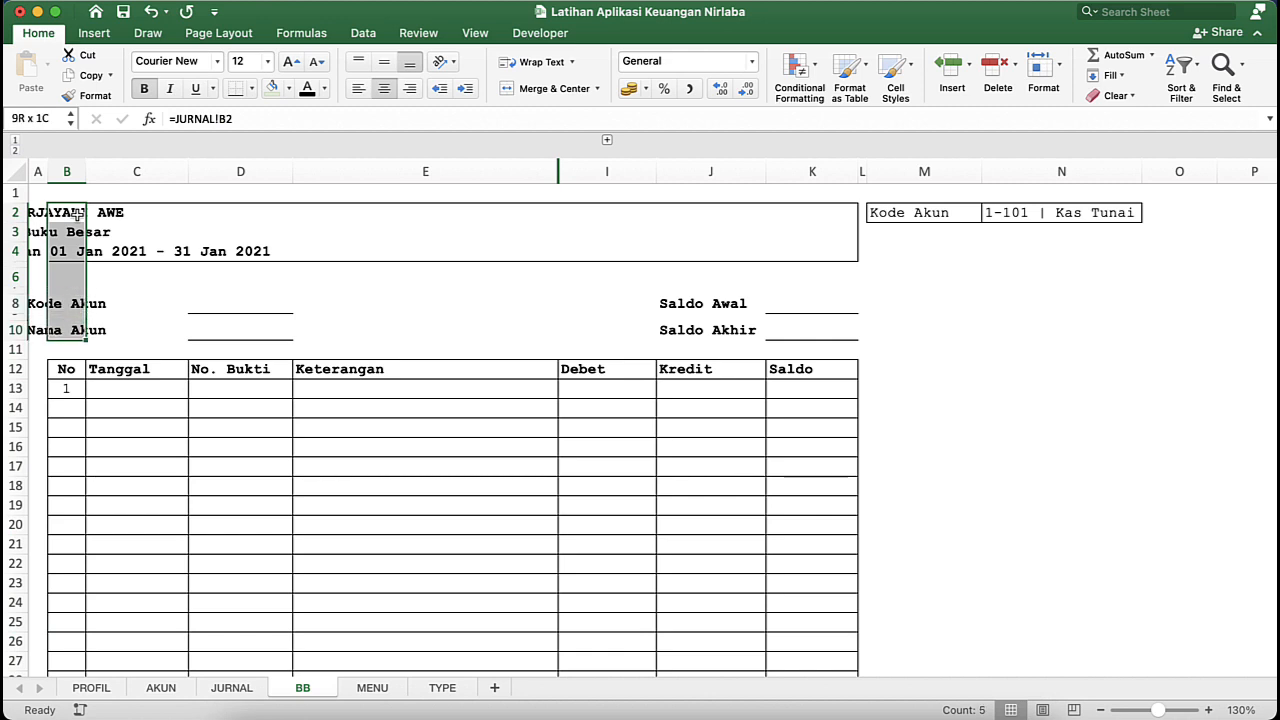
{"action": "left_click", "coordinate": [358, 88]}
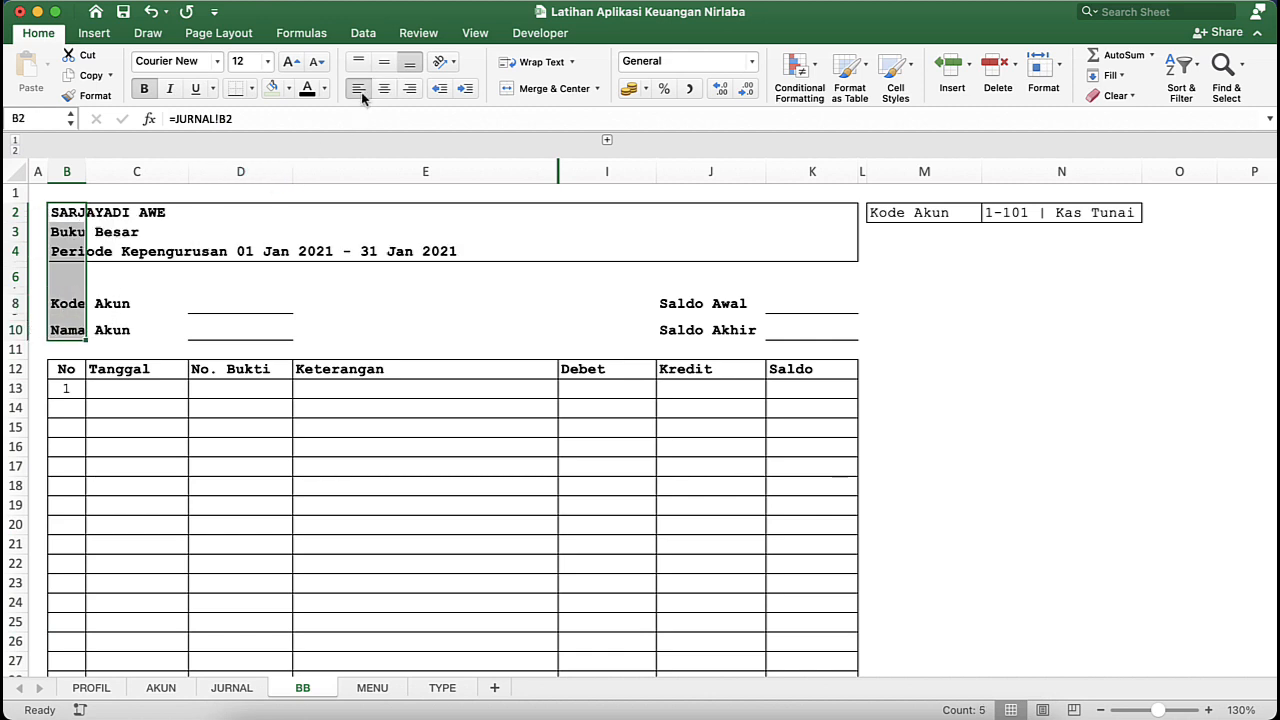
{"action": "left_click", "coordinate": [177, 347]}
- Enter the row-number formula =B13+1 in B14 and fill it down to row 50 of the ledger table
{"action": "left_click", "coordinate": [77, 404]}
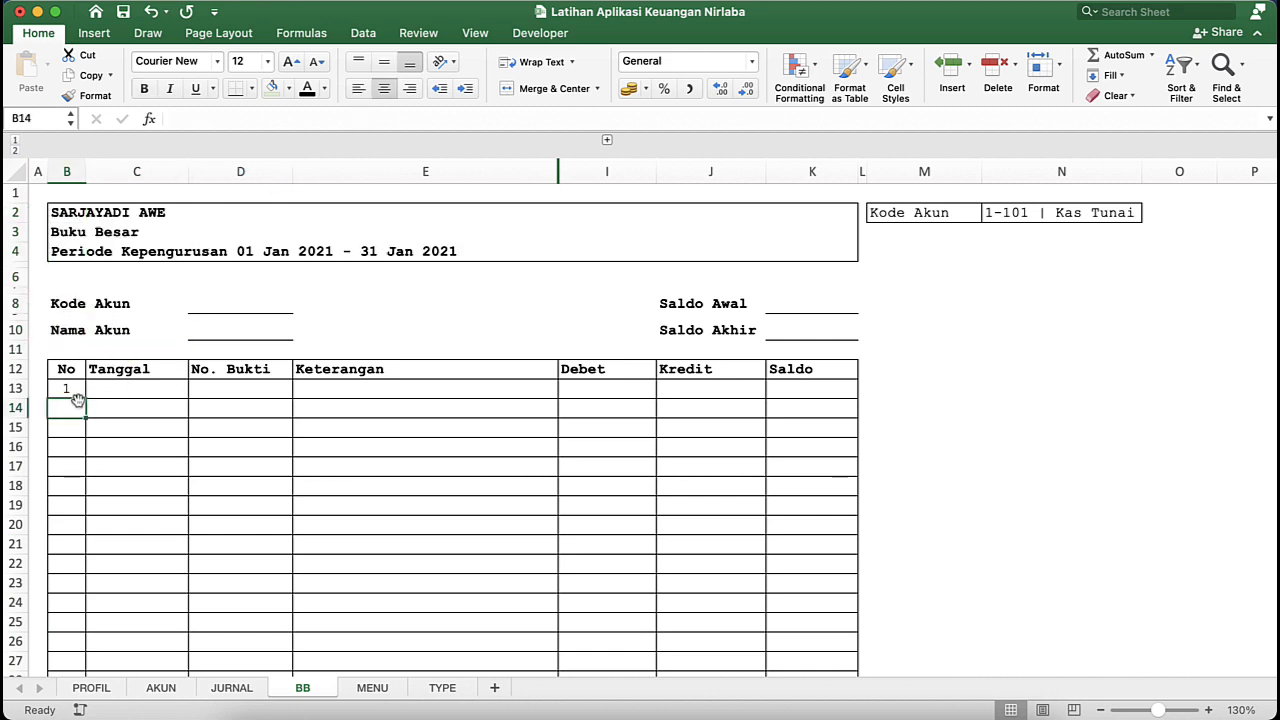
{"action": "type", "text": "="}
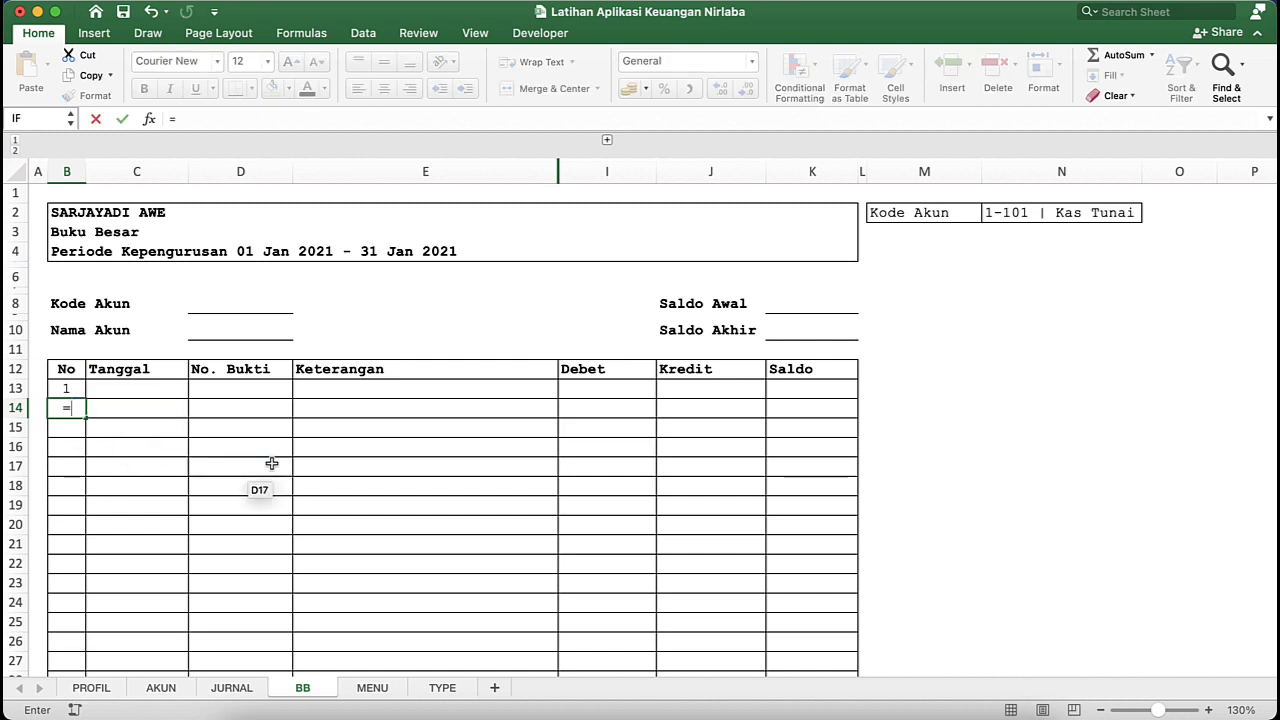
{"action": "key", "text": "Up"}
{"action": "type", "text": "+"}
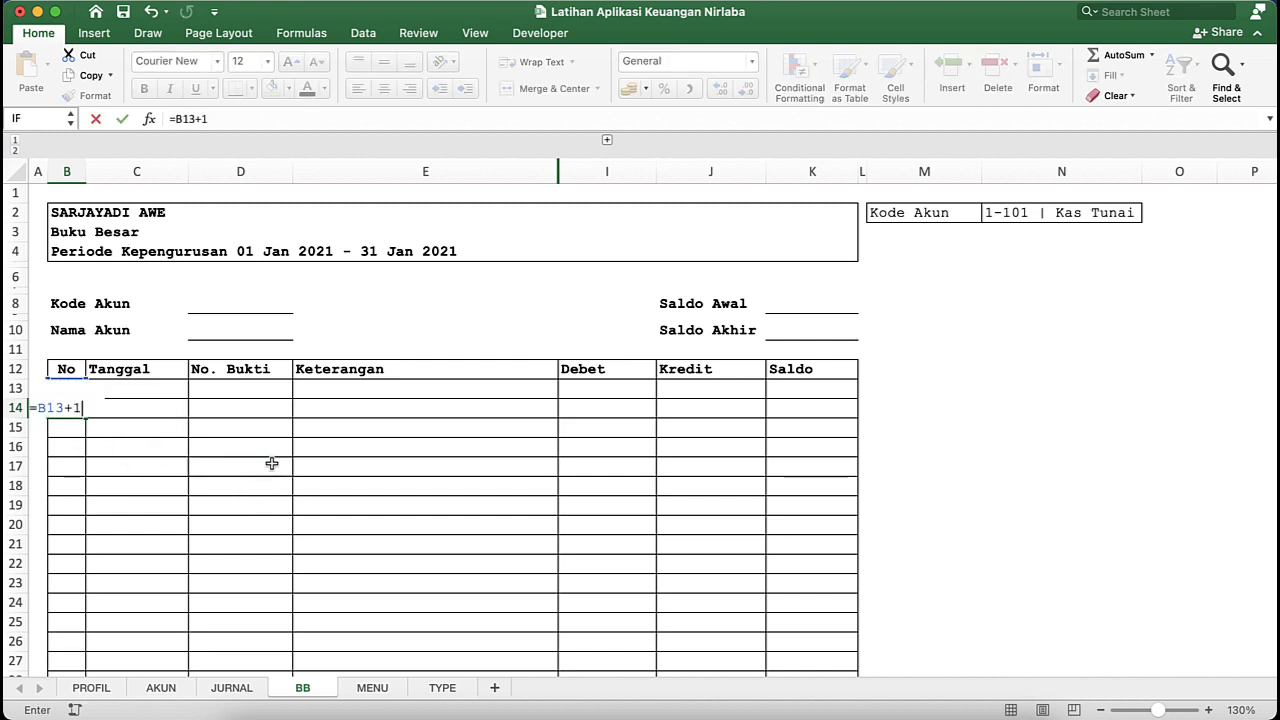
{"action": "key", "text": "Return"}
{"action": "left_click", "coordinate": [62, 408]}
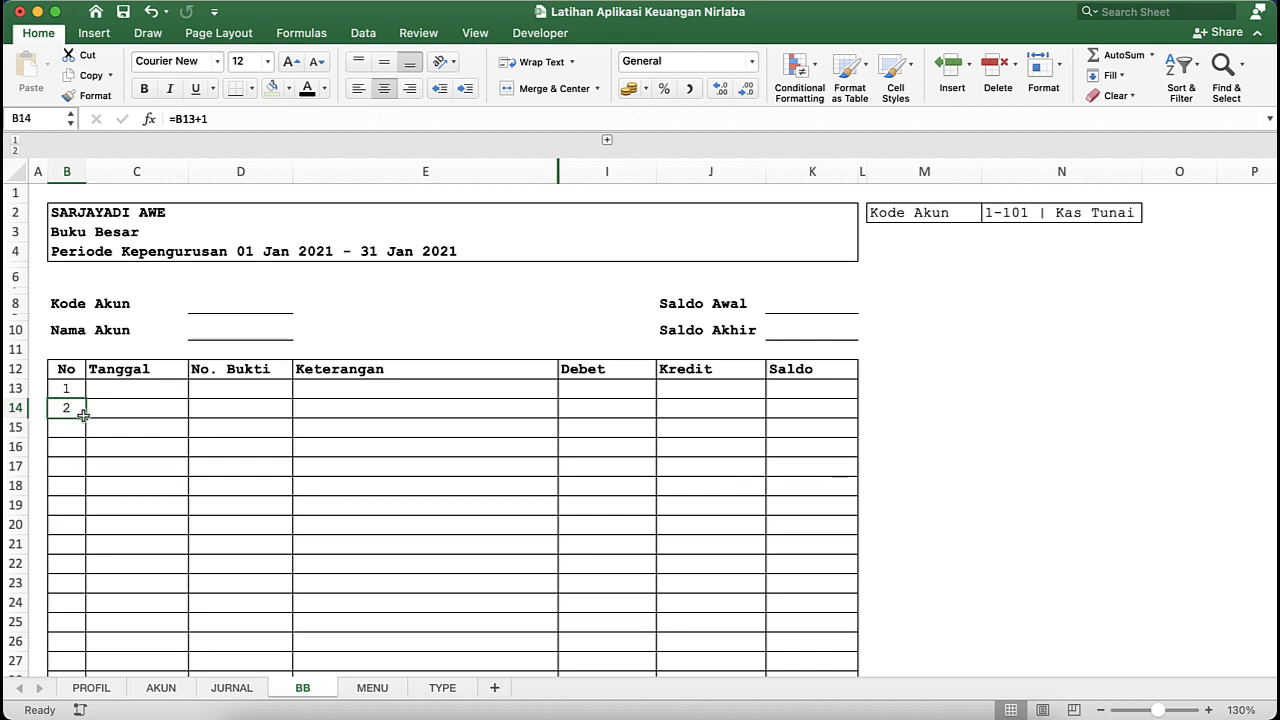
{"action": "left_click_drag", "start_coordinate": [87, 419], "coordinate": [72, 649]}
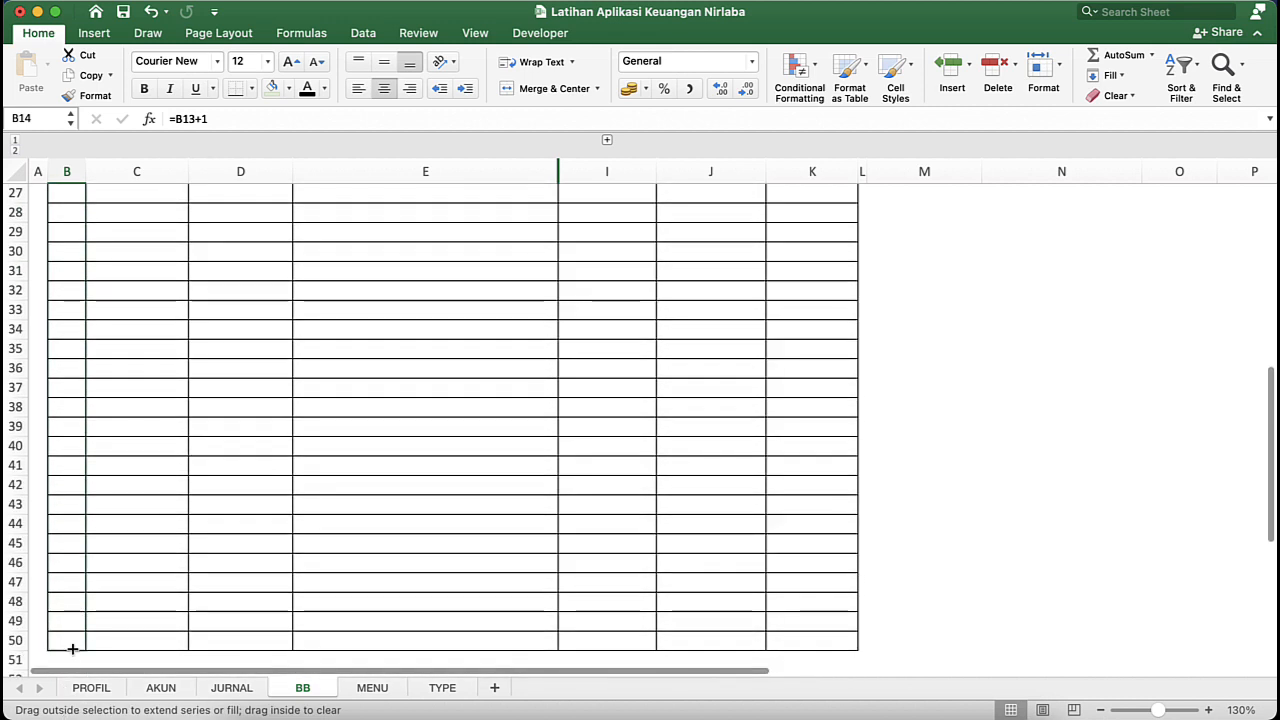
{"action": "left_click_drag", "start_coordinate": [73, 589], "coordinate": [72, 641]}
{"action": "scroll", "coordinate": [87, 449], "scroll_direction": "up", "scroll_amount": 10}
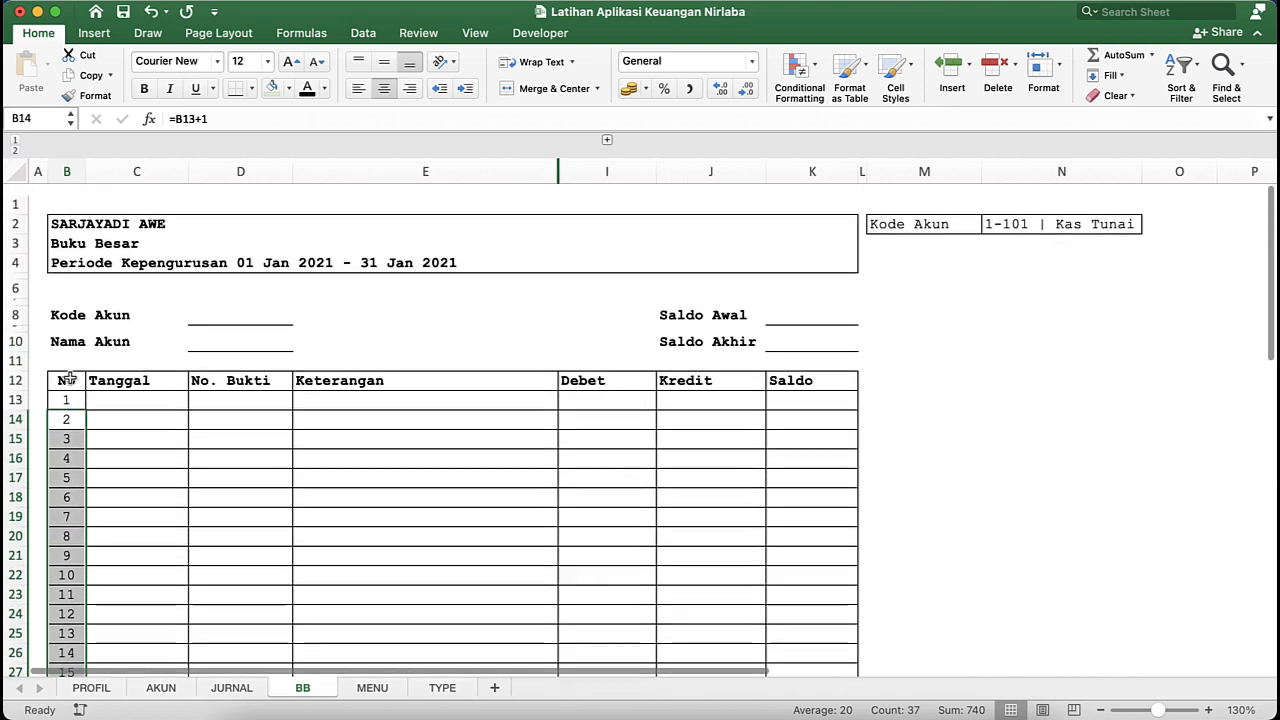
- Switch to the APLIKASI KEUANGAN NIRLABA ISAK-35 workbook and examine the INDEX/MATCH formula in the first Tanggal cell, C13, of its BB sheet
{"action": "left_click", "coordinate": [137, 431]}
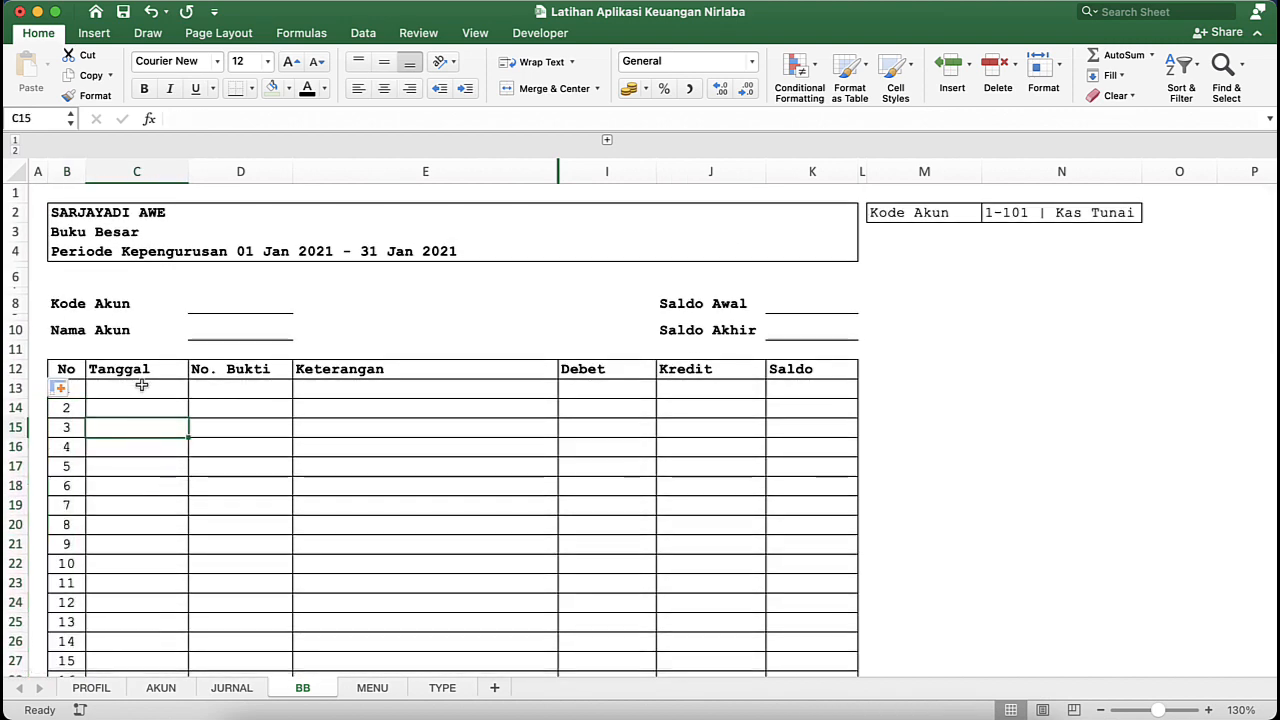
{"action": "left_click", "coordinate": [142, 387]}
{"action": "left_click", "coordinate": [276, 385]}
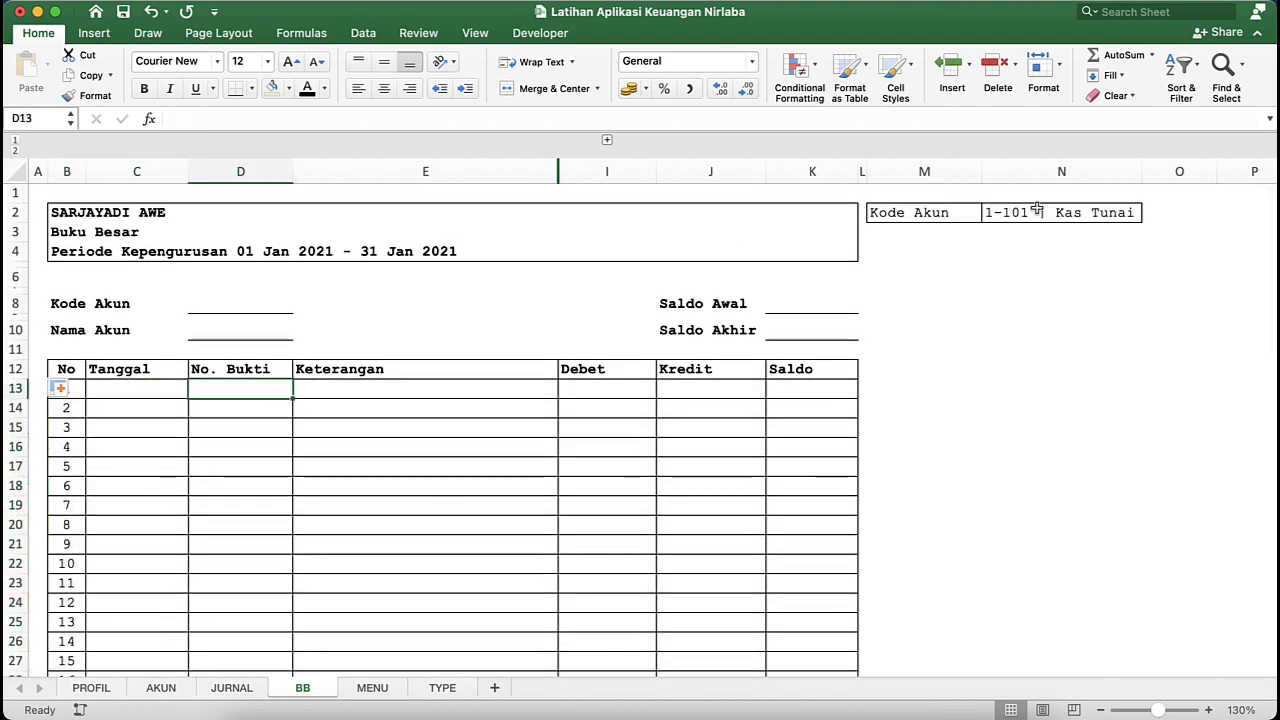
{"action": "left_click", "coordinate": [1045, 211]}
{"action": "key", "text": "ctrl+Down"}
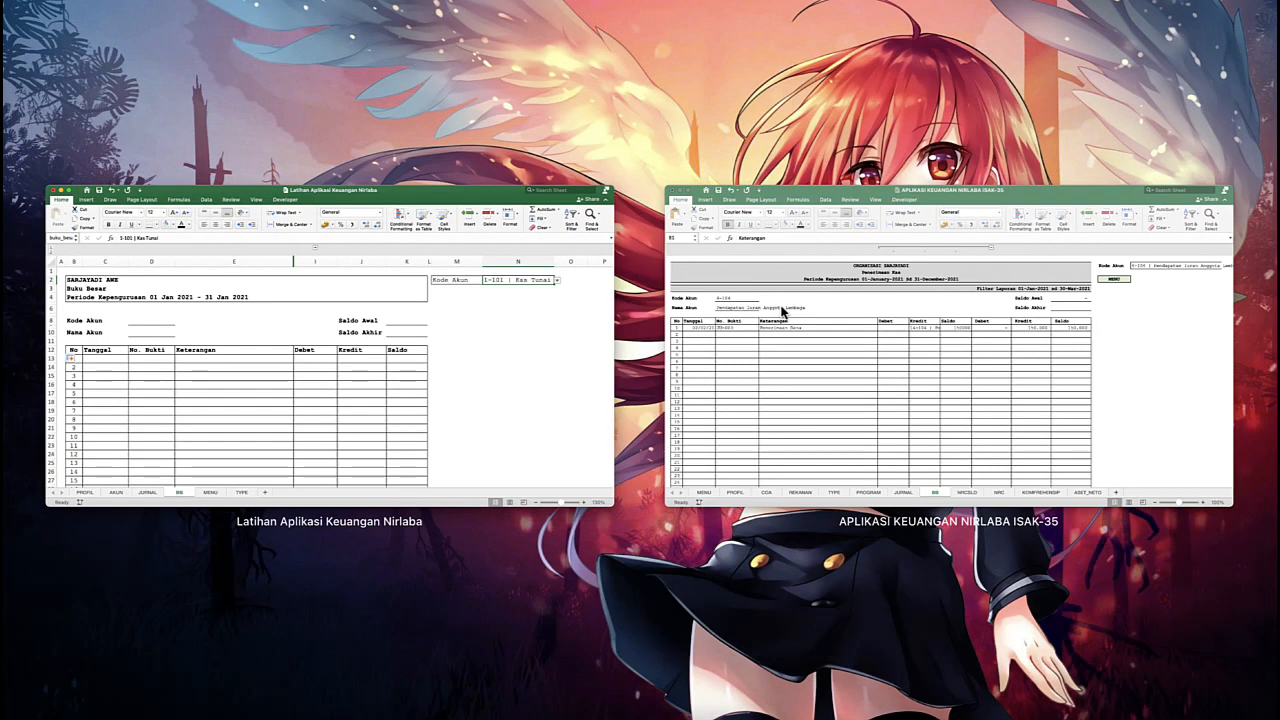
{"action": "left_click", "coordinate": [860, 328]}
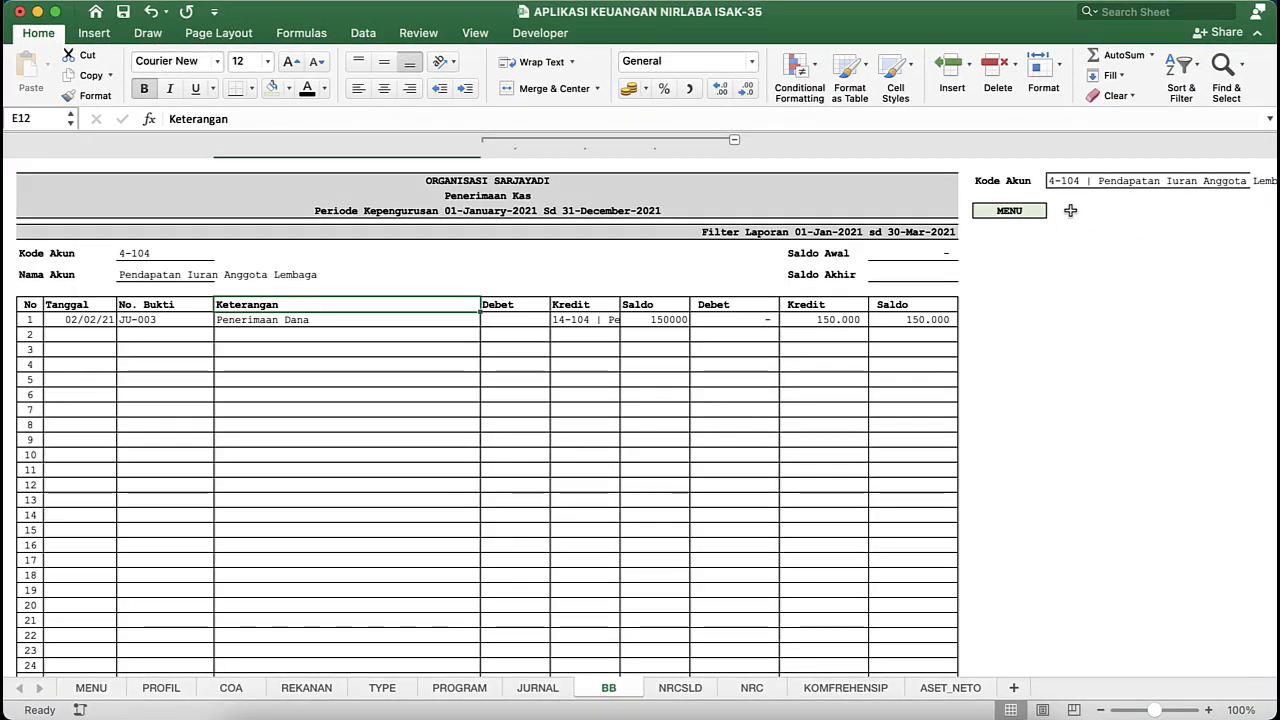
{"action": "left_click", "coordinate": [1058, 211]}
{"action": "left_click", "coordinate": [80, 319]}
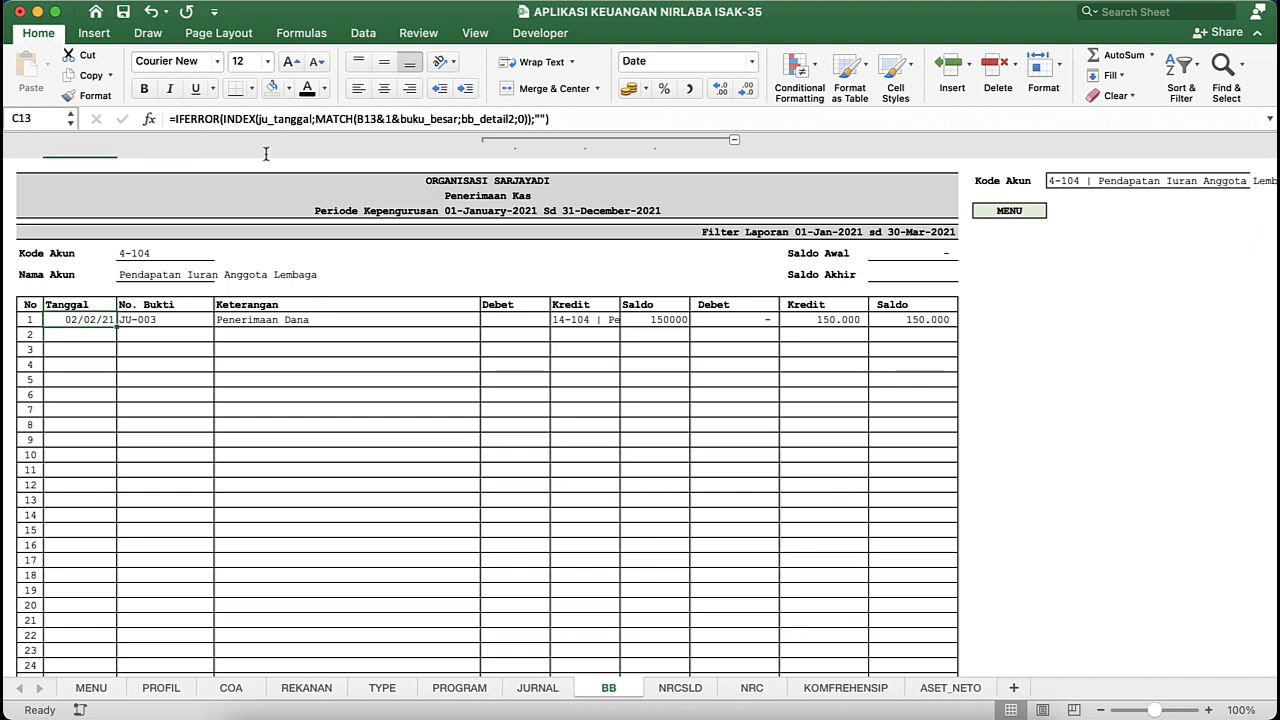
{"action": "left_click", "coordinate": [332, 118]}
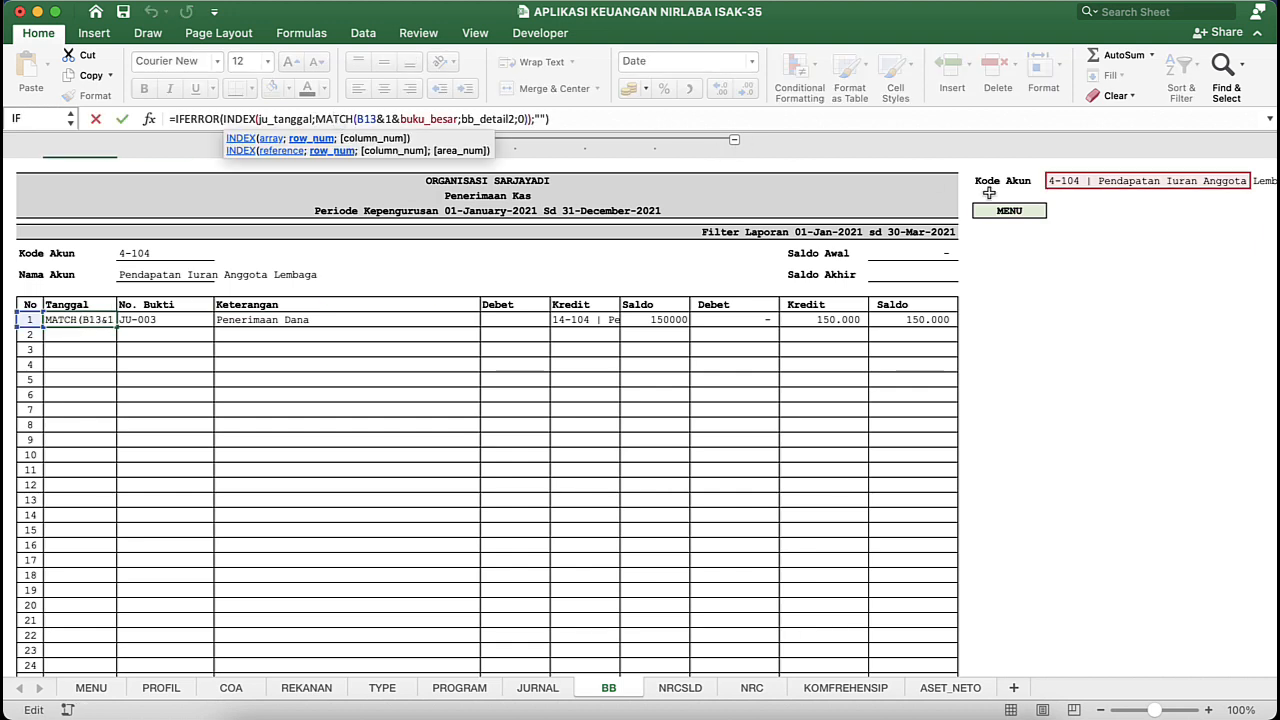
{"action": "scroll", "coordinate": [1124, 180], "scroll_direction": "right", "scroll_amount": 3}
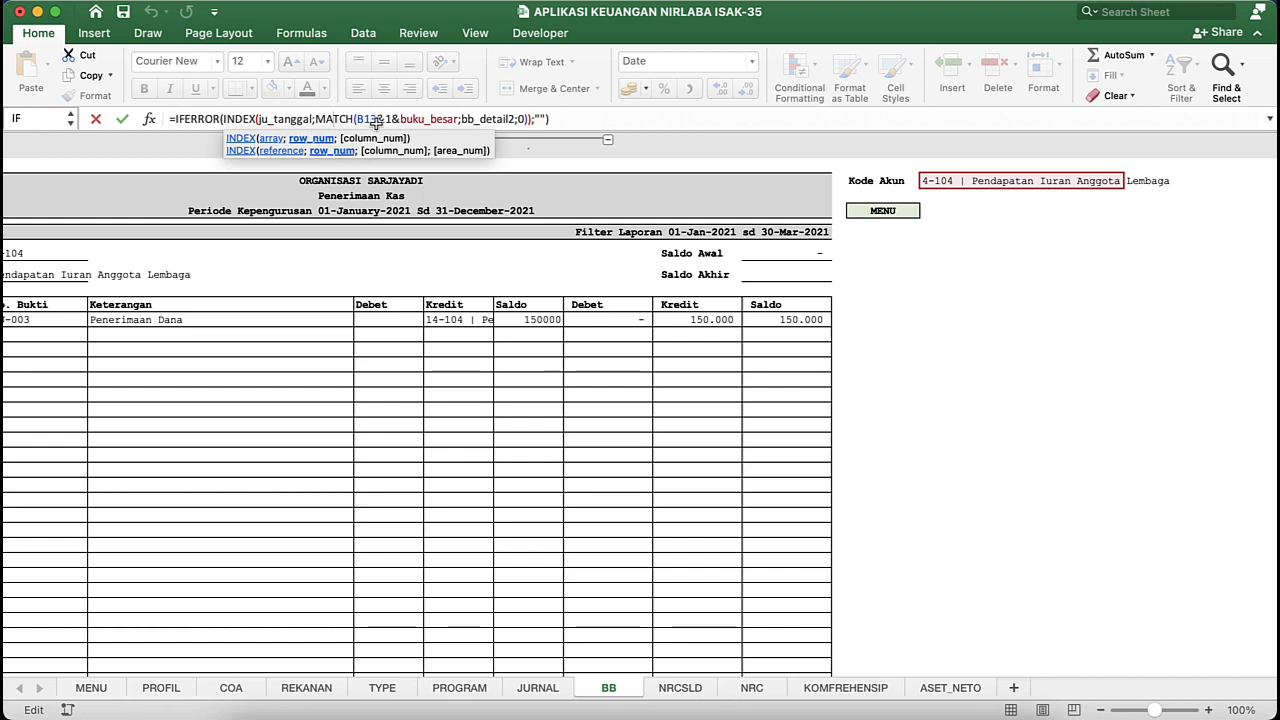
{"action": "scroll", "coordinate": [309, 303], "scroll_direction": "left", "scroll_amount": 3}
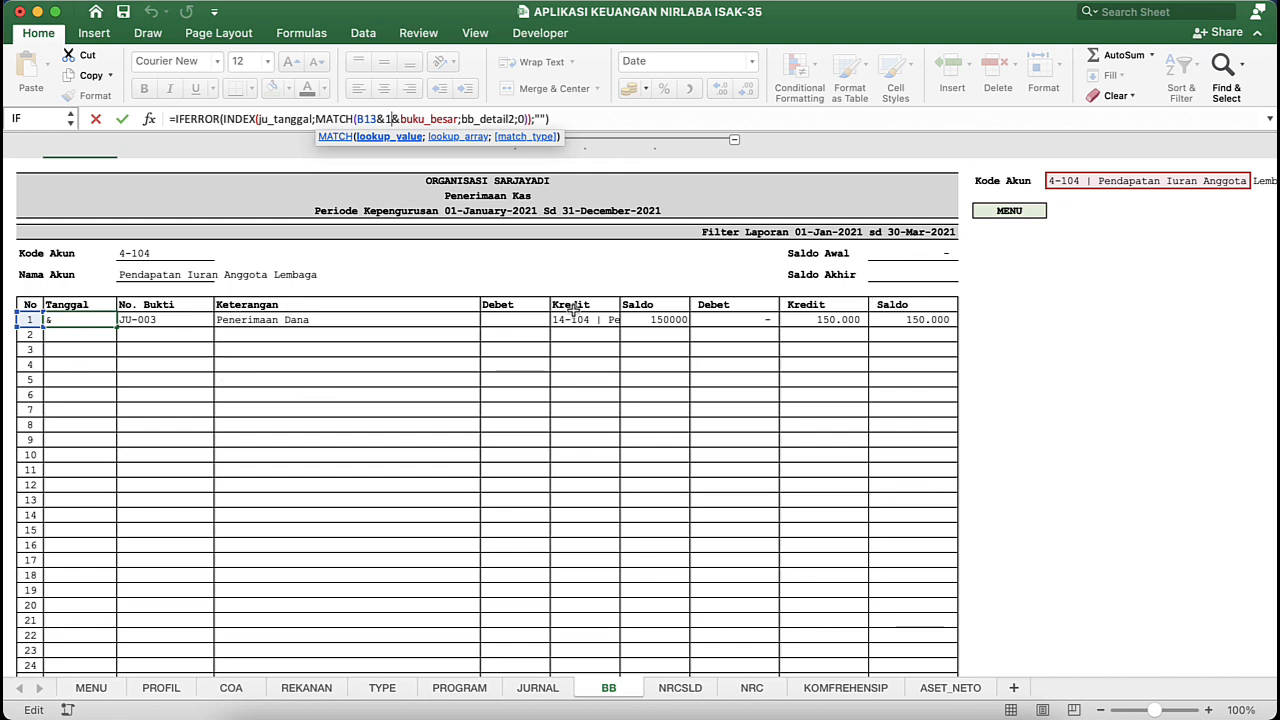
{"action": "left_click", "coordinate": [448, 118]}
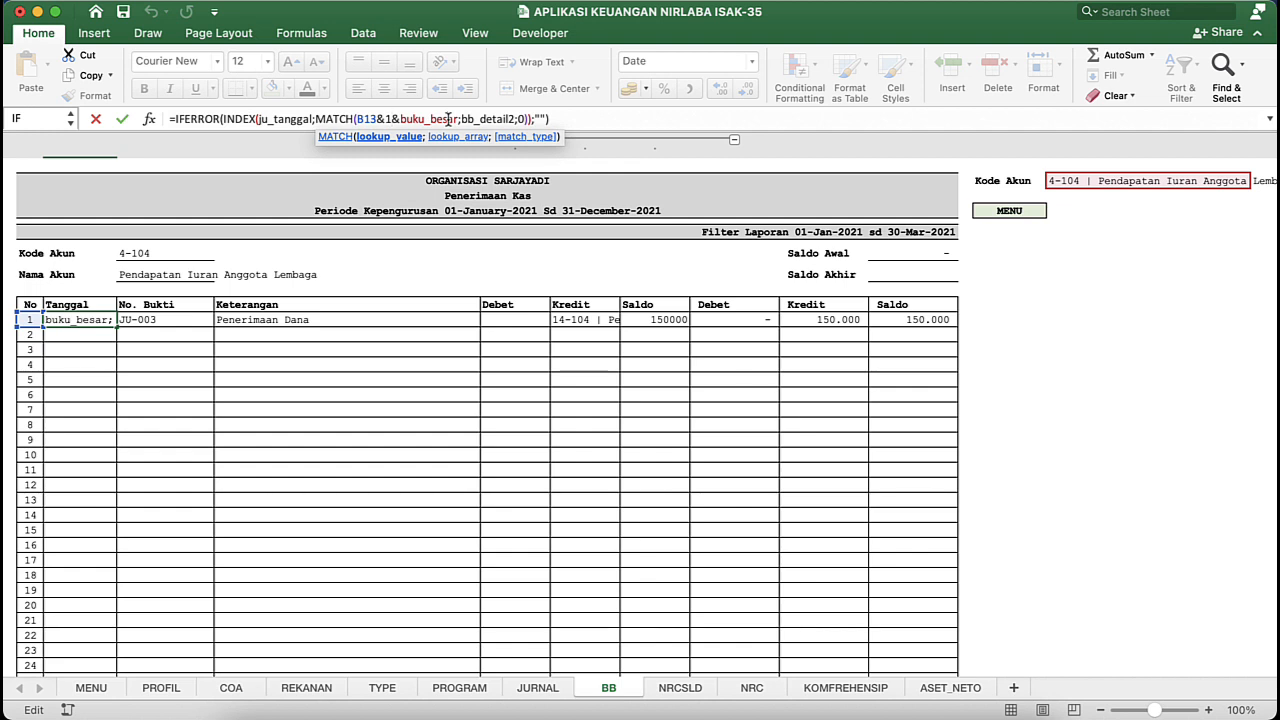
{"action": "key", "text": "Return"}
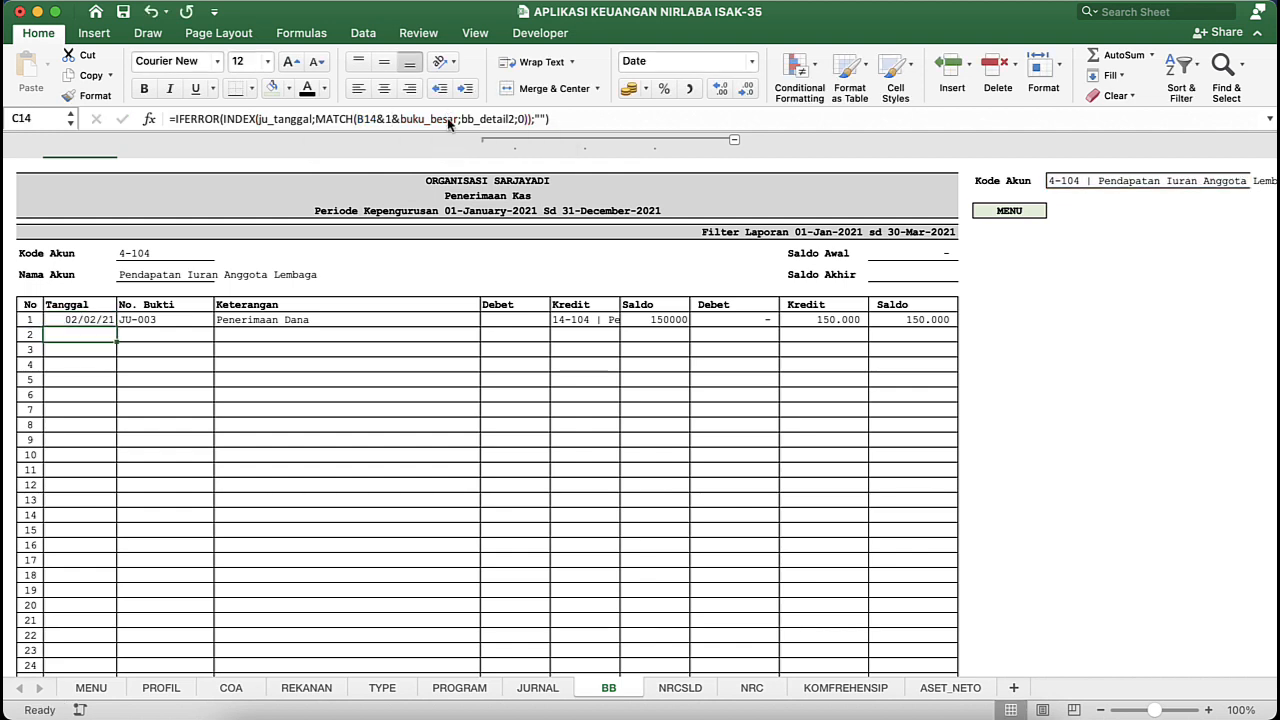
- Go to the named range bb_detail2 and expand the grouped helper columns on the JURNAL sheet
{"action": "left_click", "coordinate": [189, 355]}
{"action": "left_click", "coordinate": [69, 118]}
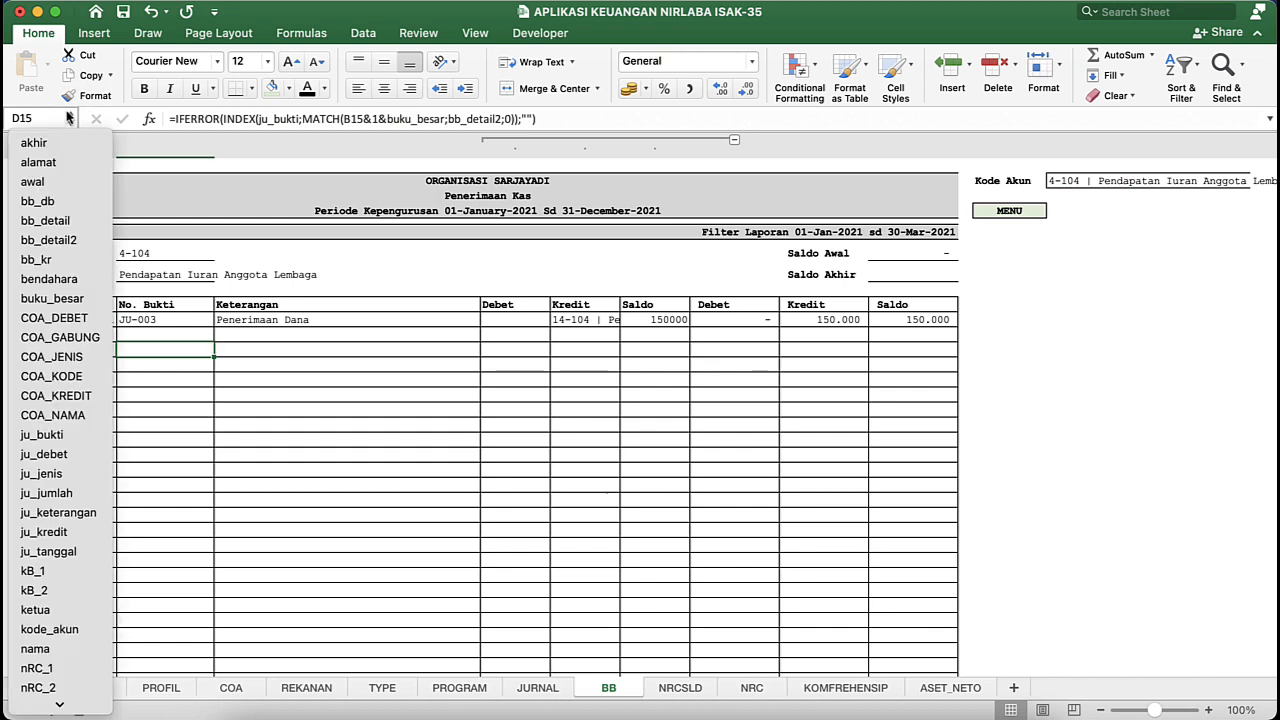
{"action": "left_click", "coordinate": [44, 244]}
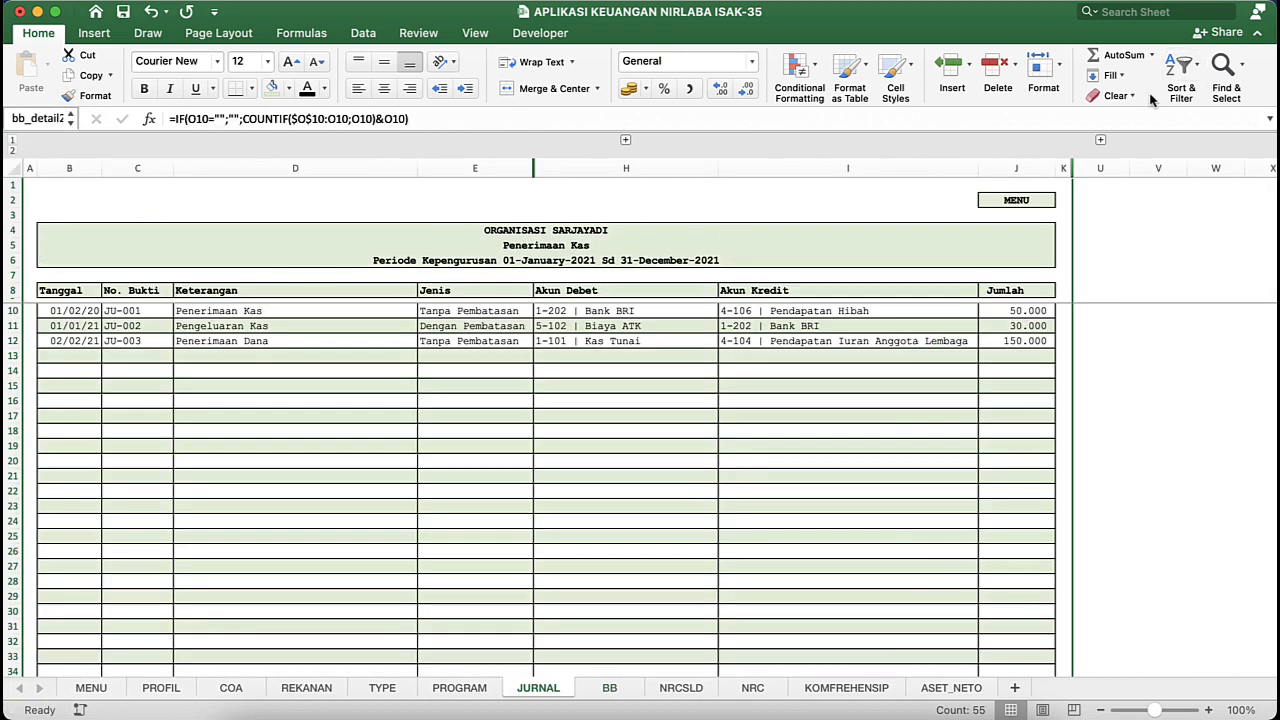
{"action": "left_click", "coordinate": [1100, 141]}
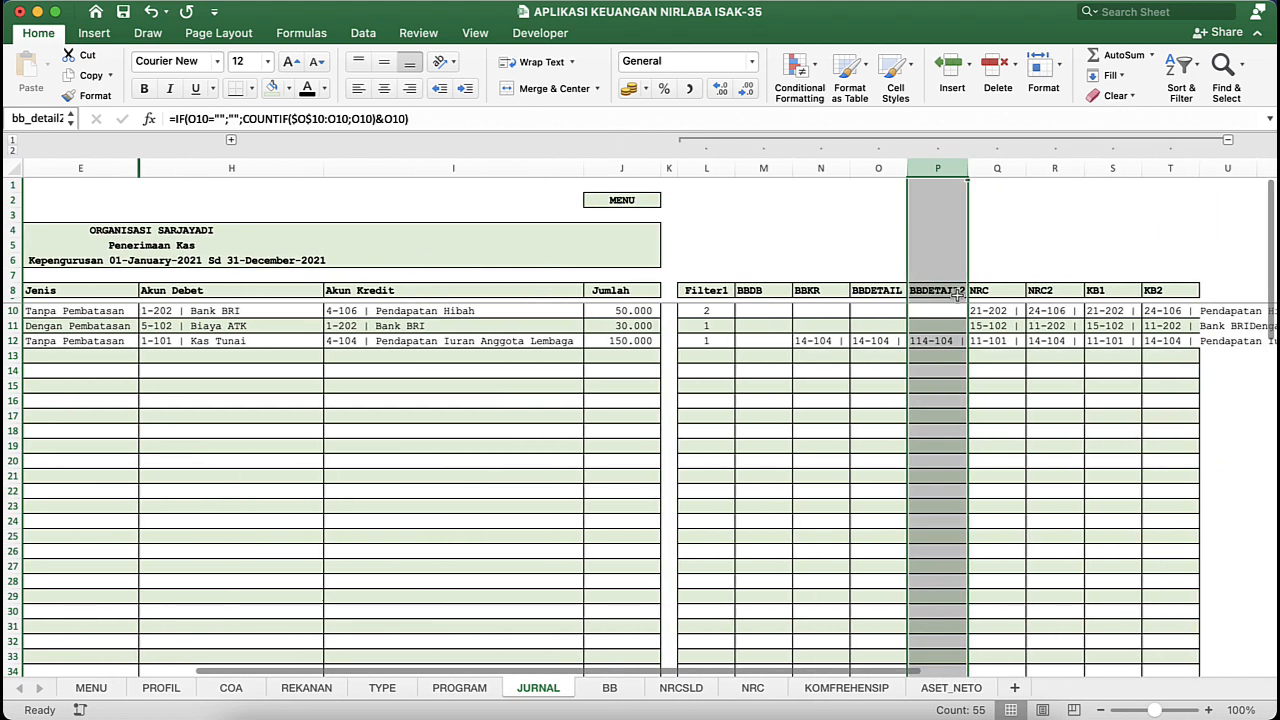
{"action": "left_click", "coordinate": [938, 356]}
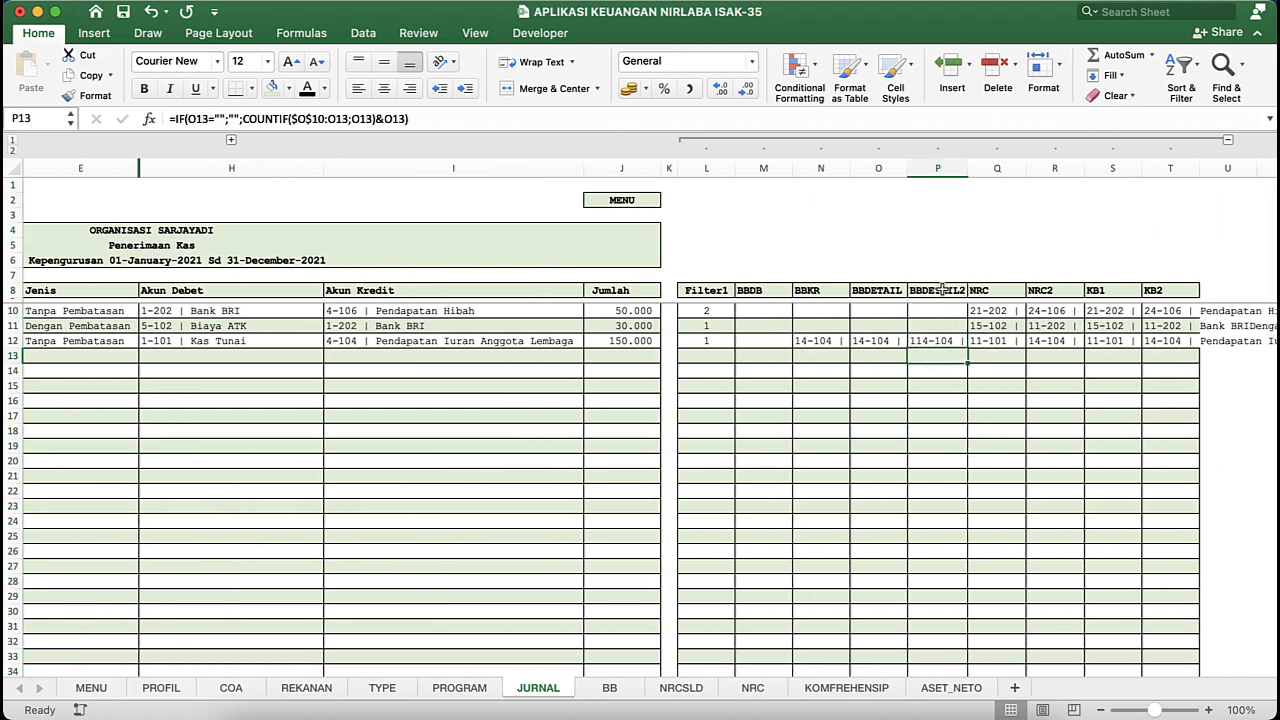
{"action": "left_click", "coordinate": [943, 289]}
- Examine the range names of the BBDETAIL and BBDETAIL2 columns and the COUNTIF formula in P12
{"action": "left_click", "coordinate": [940, 172]}
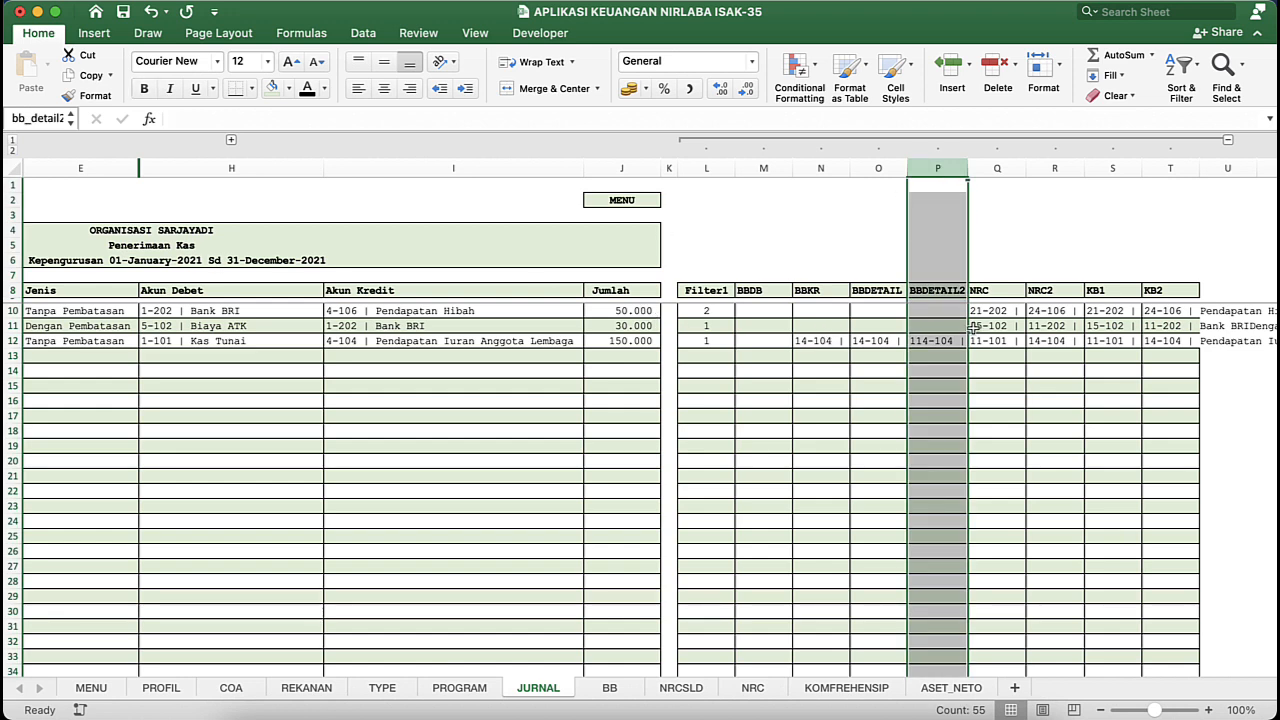
{"action": "left_click", "coordinate": [822, 172]}
{"action": "left_click", "coordinate": [875, 170]}
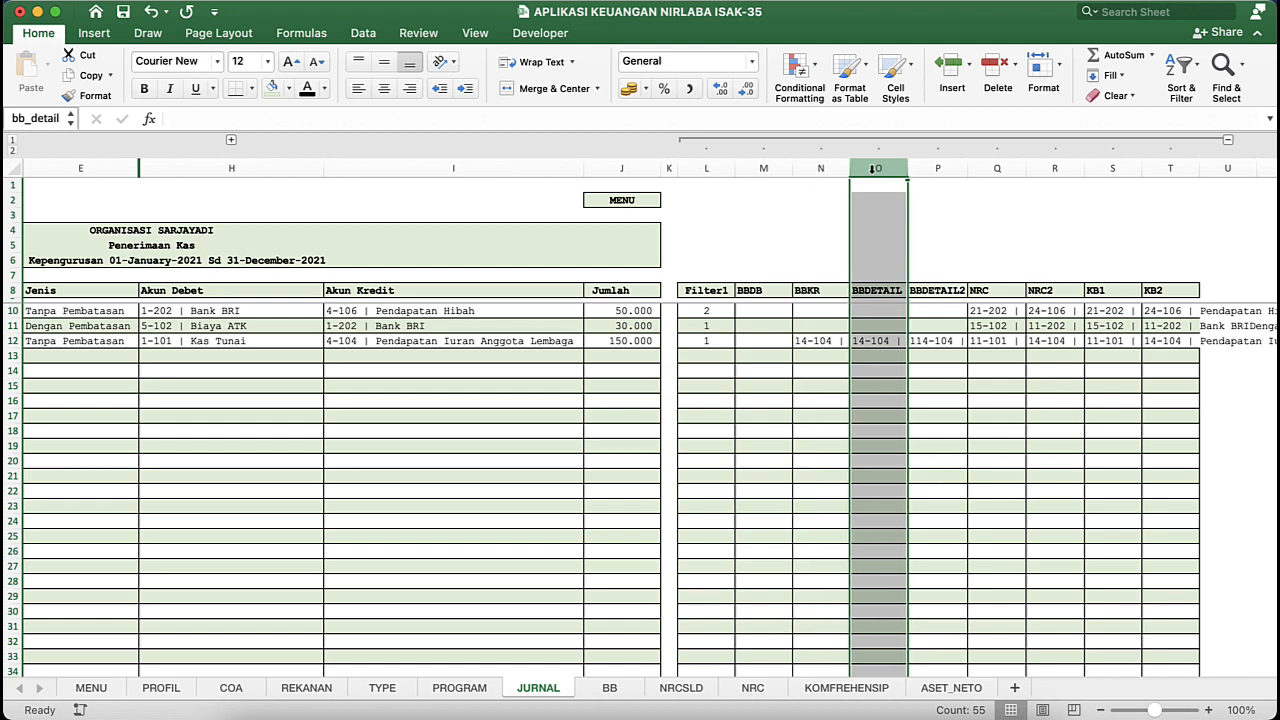
{"action": "left_click", "coordinate": [918, 170]}
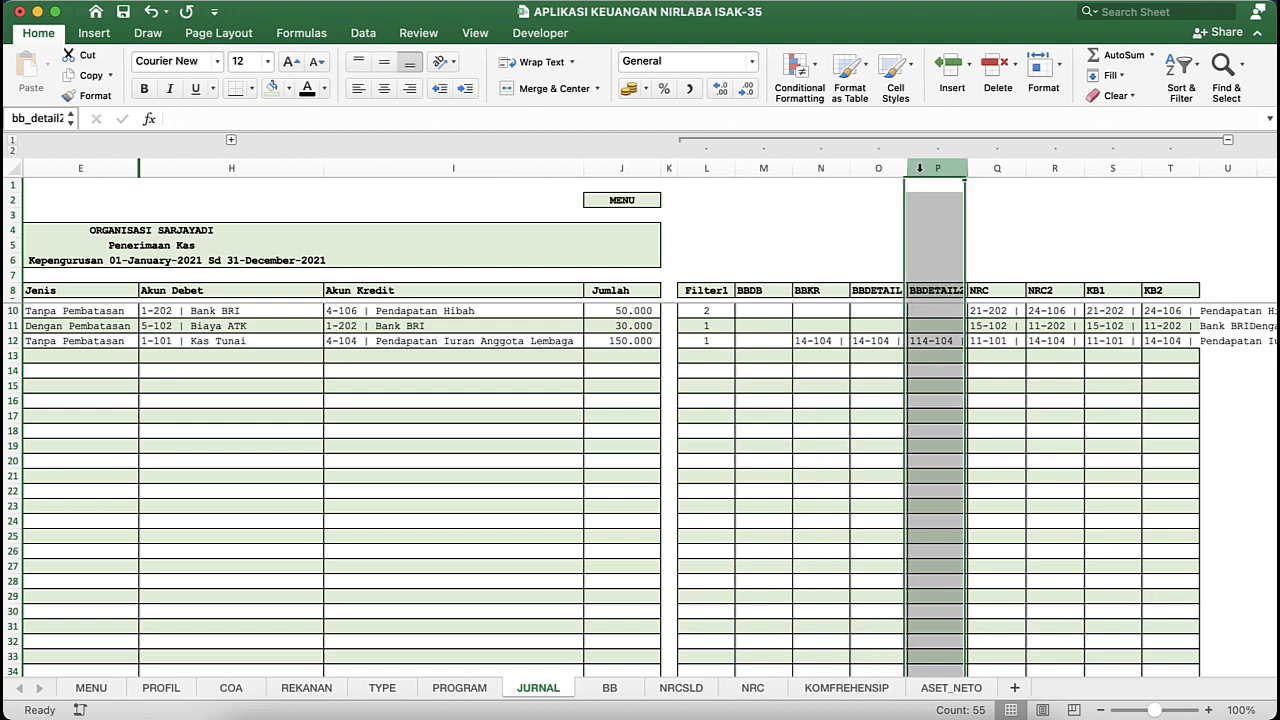
{"action": "left_click", "coordinate": [943, 345]}
{"action": "left_click", "coordinate": [782, 121]}
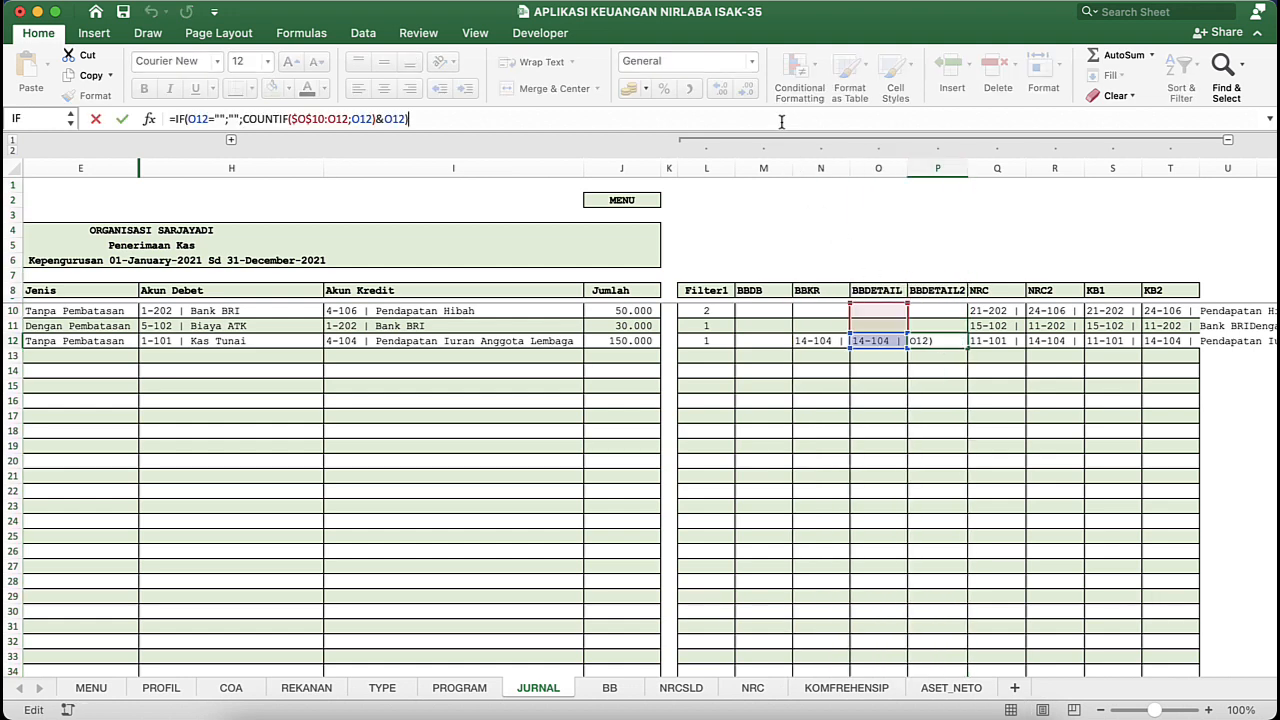
{"action": "key", "text": "Escape"}
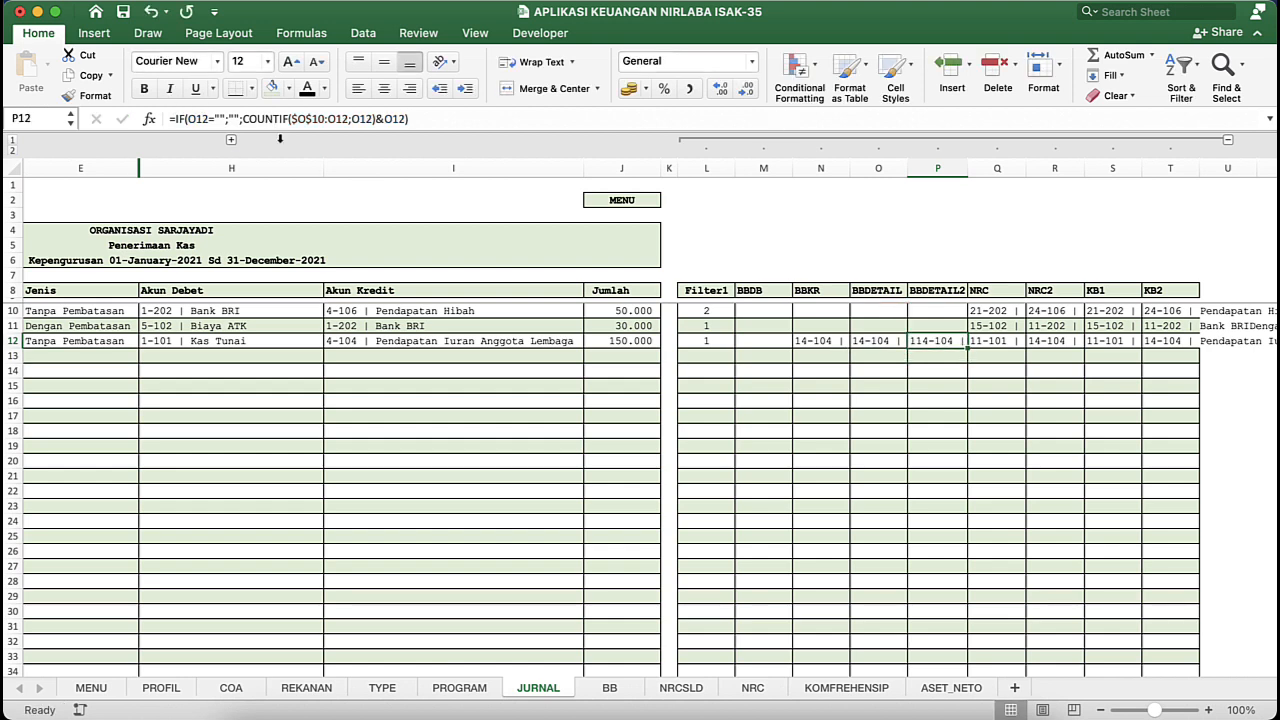
{"action": "left_click", "coordinate": [326, 372]}
- Switch back to the Latihan Aplikasi Keuangan Nirlaba workbook and check the BBDETAIL2 column on its JURNAL sheet for a range name
{"action": "key", "text": "ctrl+Down"}
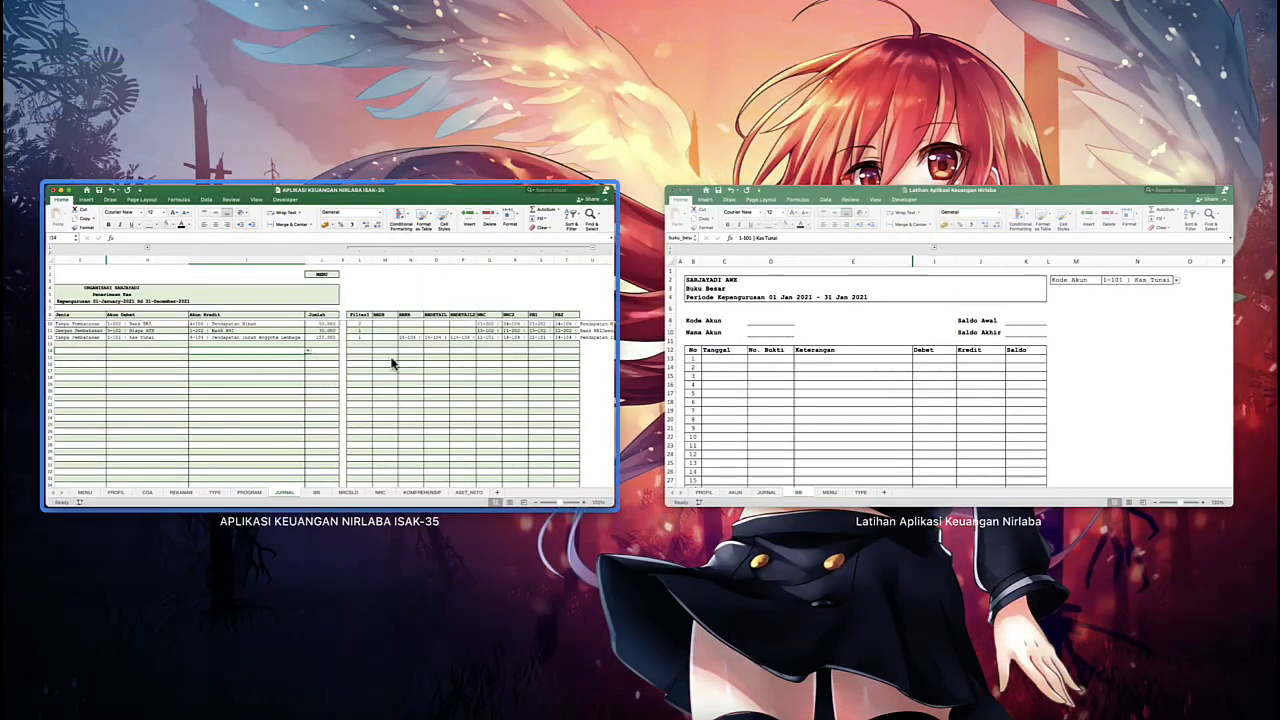
{"action": "left_click", "coordinate": [766, 380]}
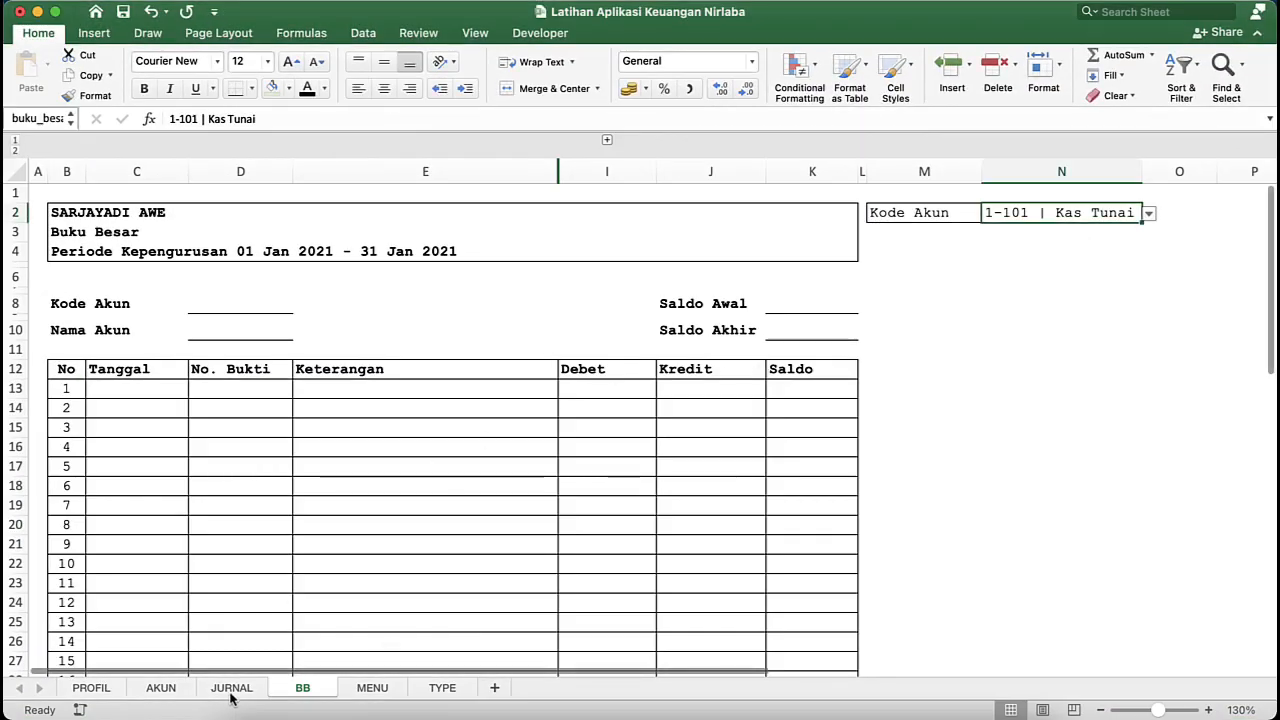
{"action": "left_click", "coordinate": [231, 688]}
{"action": "left_click", "coordinate": [798, 366]}
{"action": "left_click", "coordinate": [982, 314]}
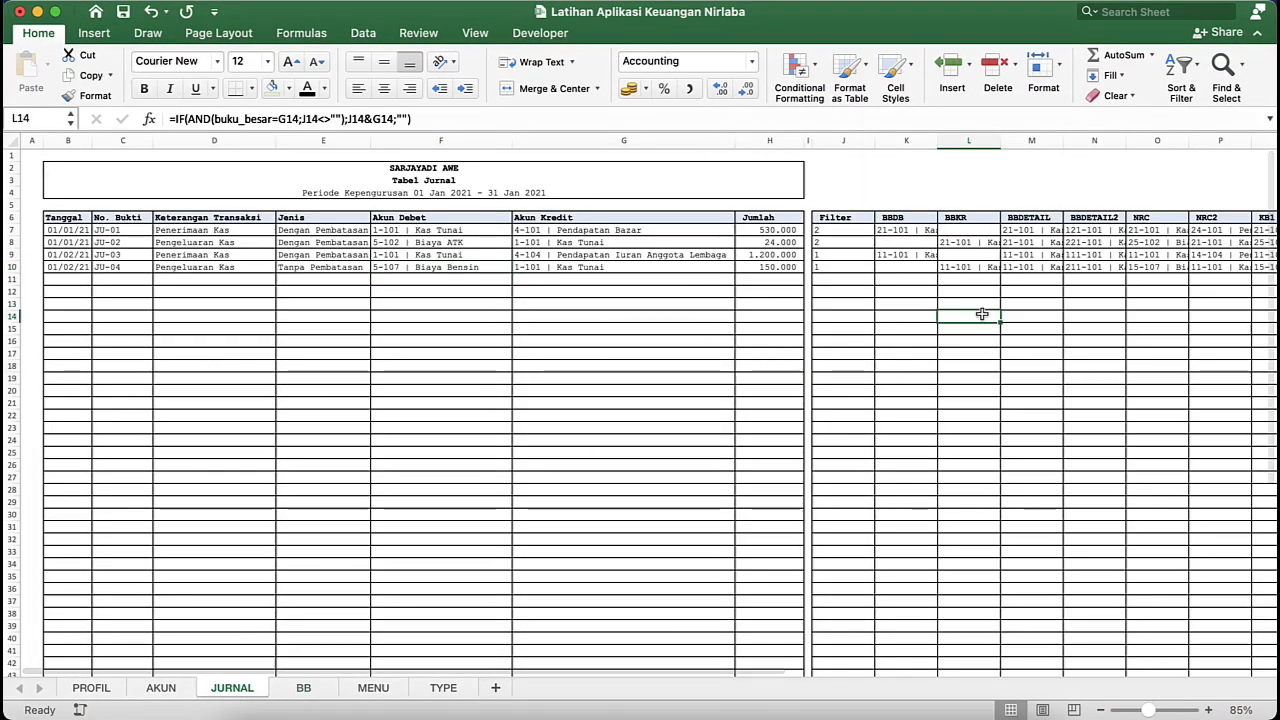
{"action": "left_click", "coordinate": [1094, 267]}
{"action": "left_click", "coordinate": [1094, 254]}
{"action": "left_click", "coordinate": [1103, 137]}
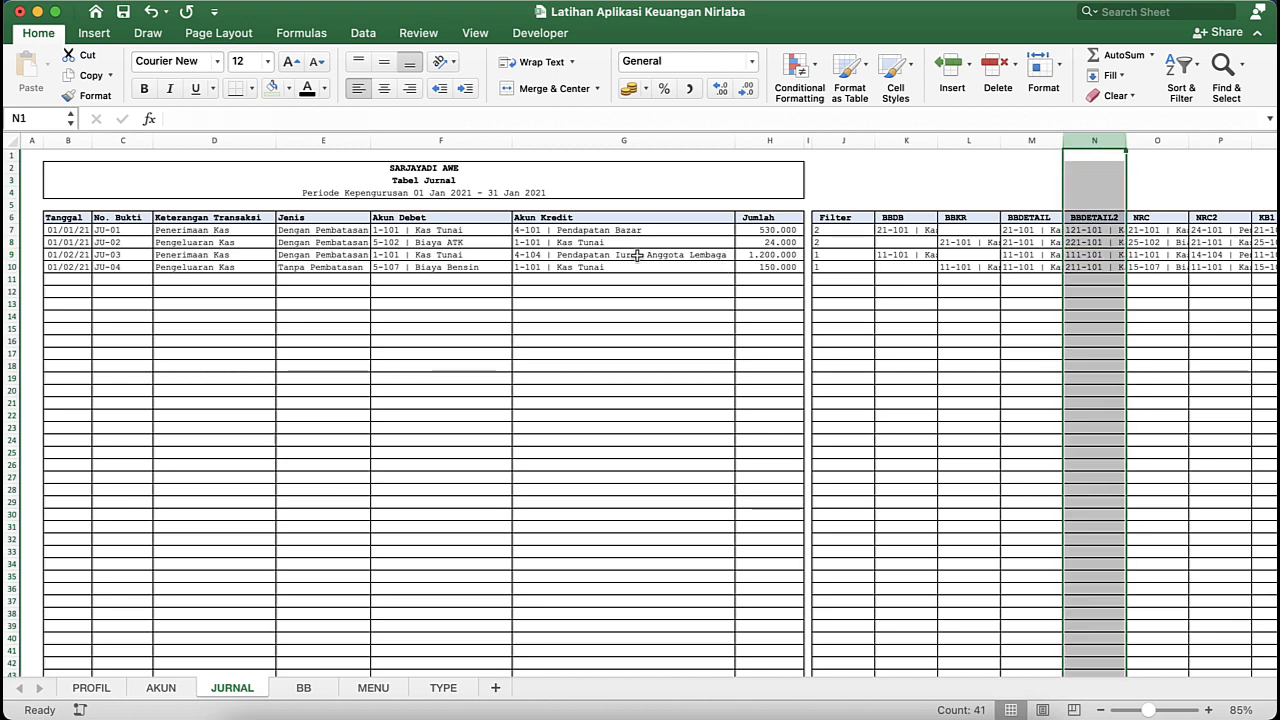
- Define a range name starting with ju_ for the Tanggal column B on the JURNAL sheet
{"action": "left_click", "coordinate": [70, 141]}
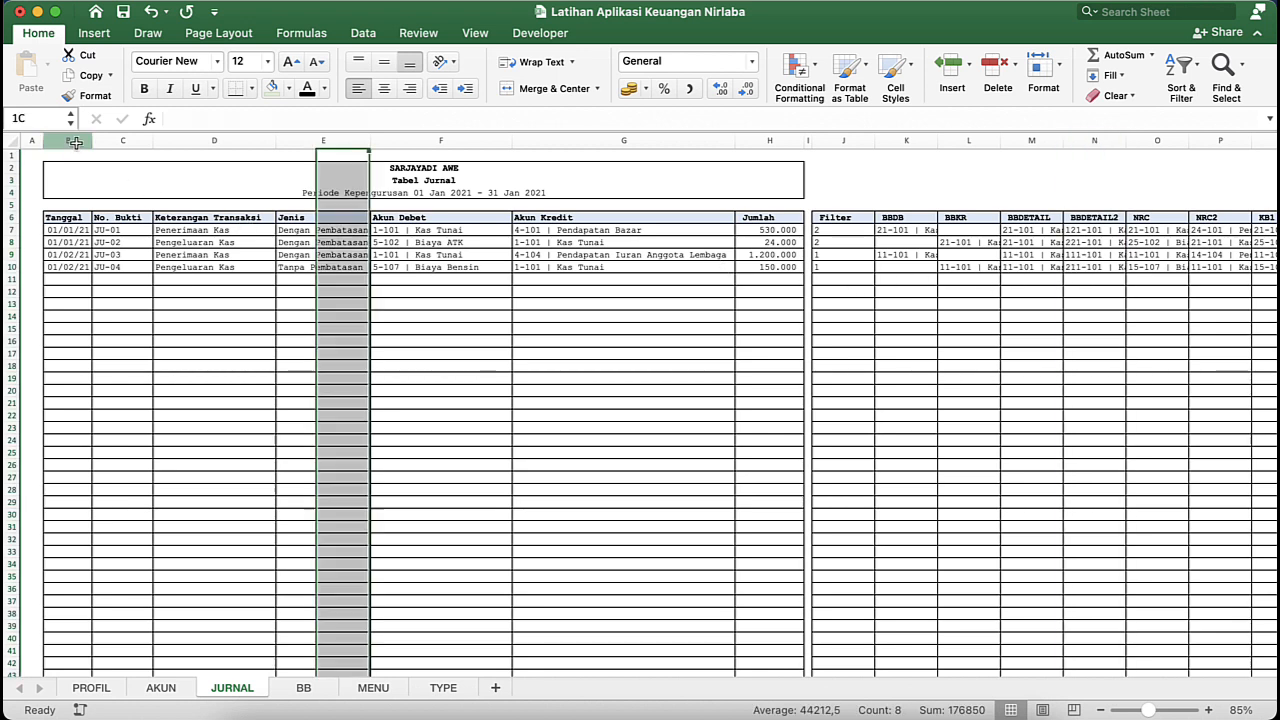
{"action": "left_click", "coordinate": [148, 141]}
{"action": "left_click", "coordinate": [180, 141]}
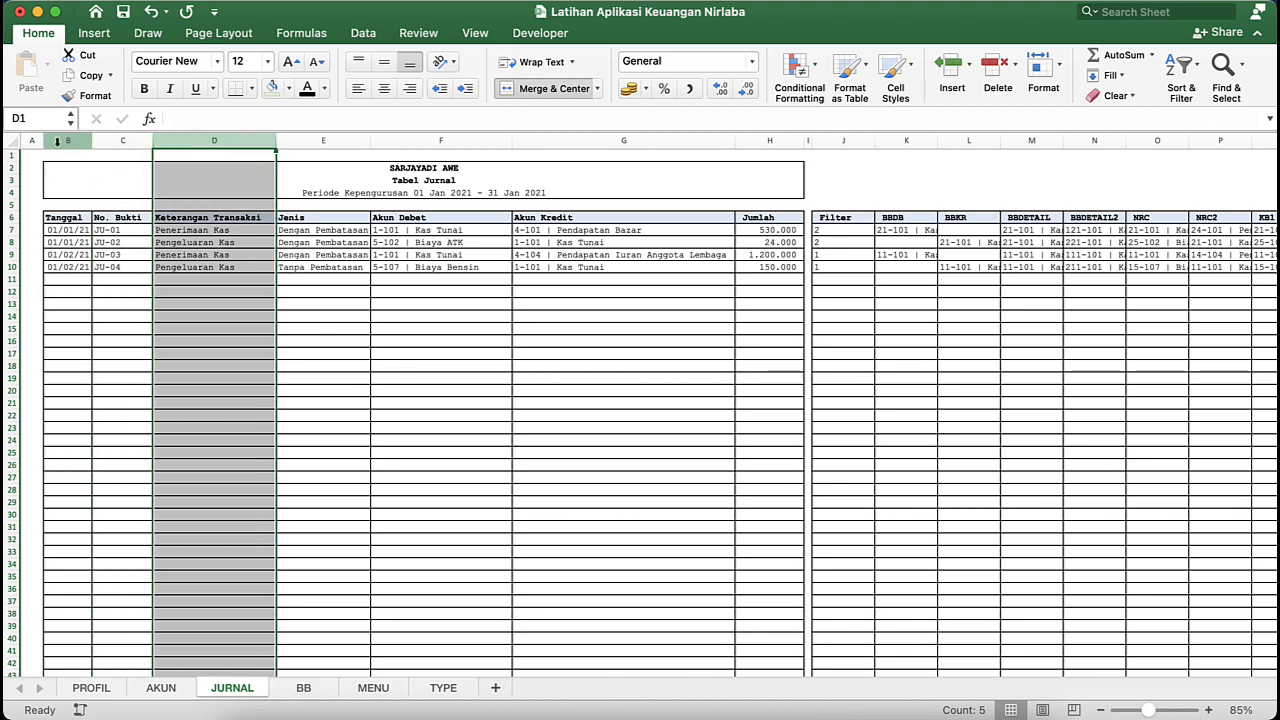
{"action": "left_click", "coordinate": [36, 120]}
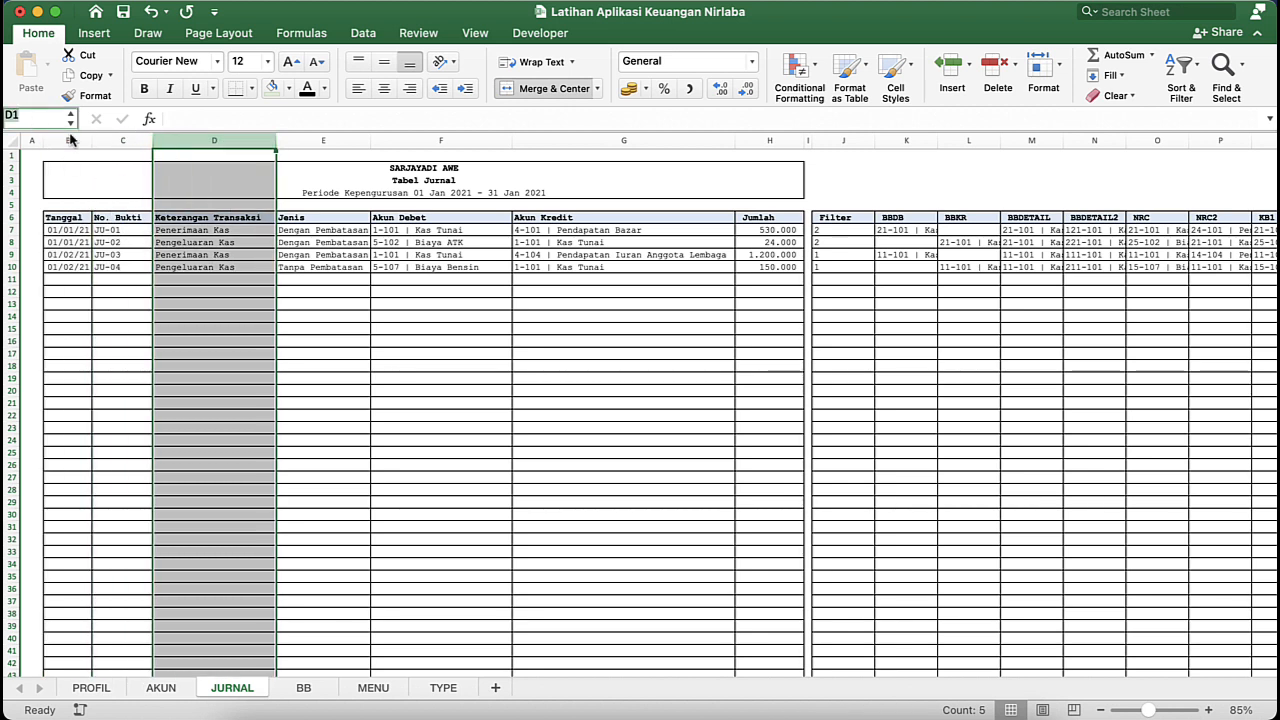
{"action": "left_click", "coordinate": [69, 141]}
{"action": "left_click", "coordinate": [43, 118]}
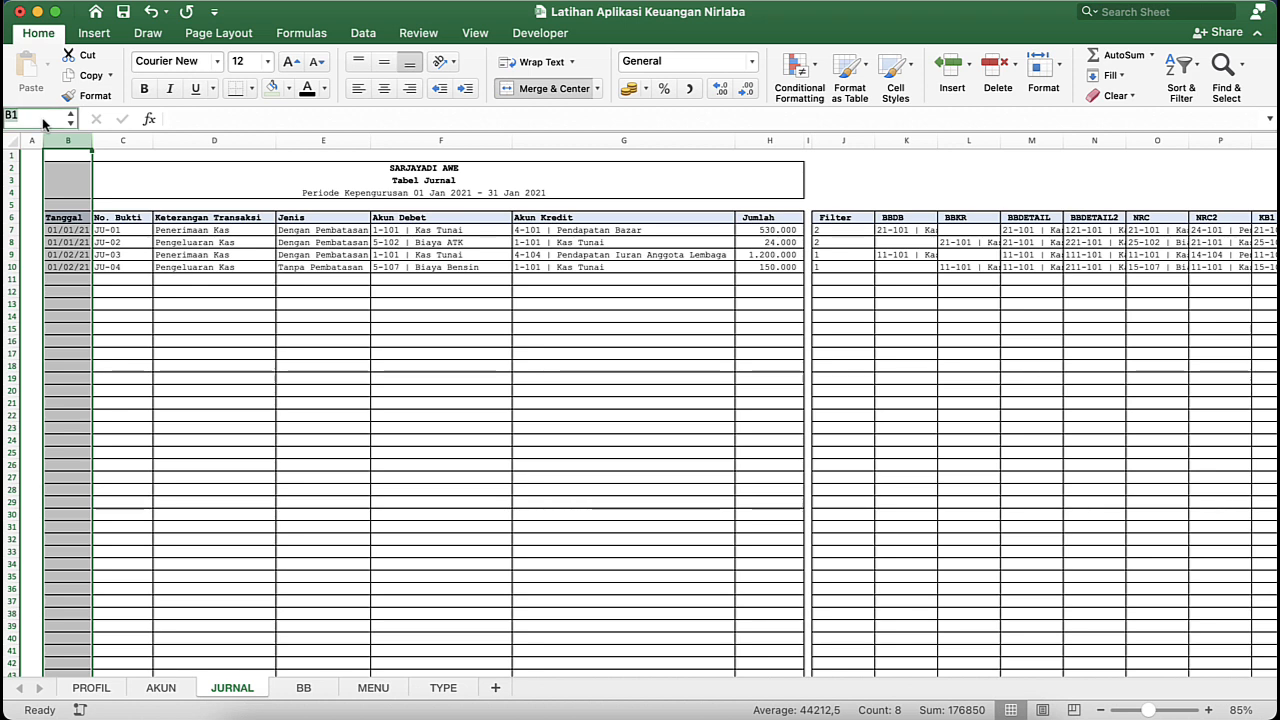
{"action": "type", "text": "jUju_tgl"}
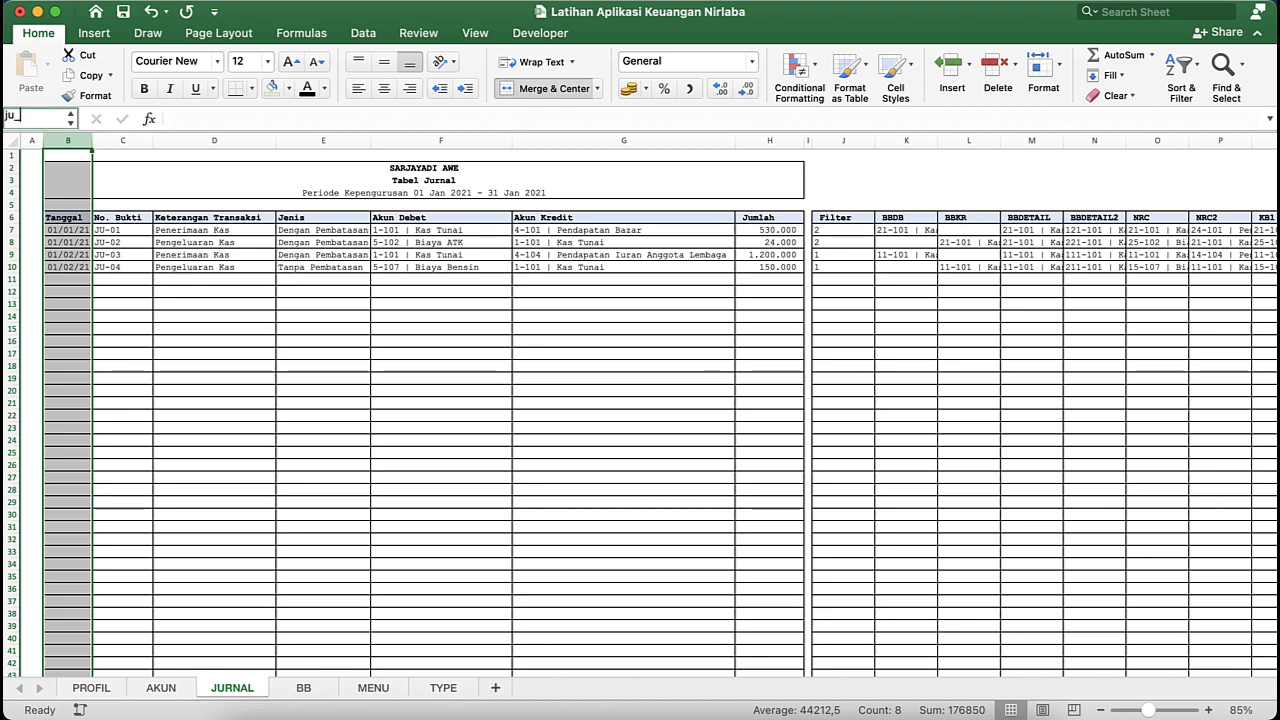
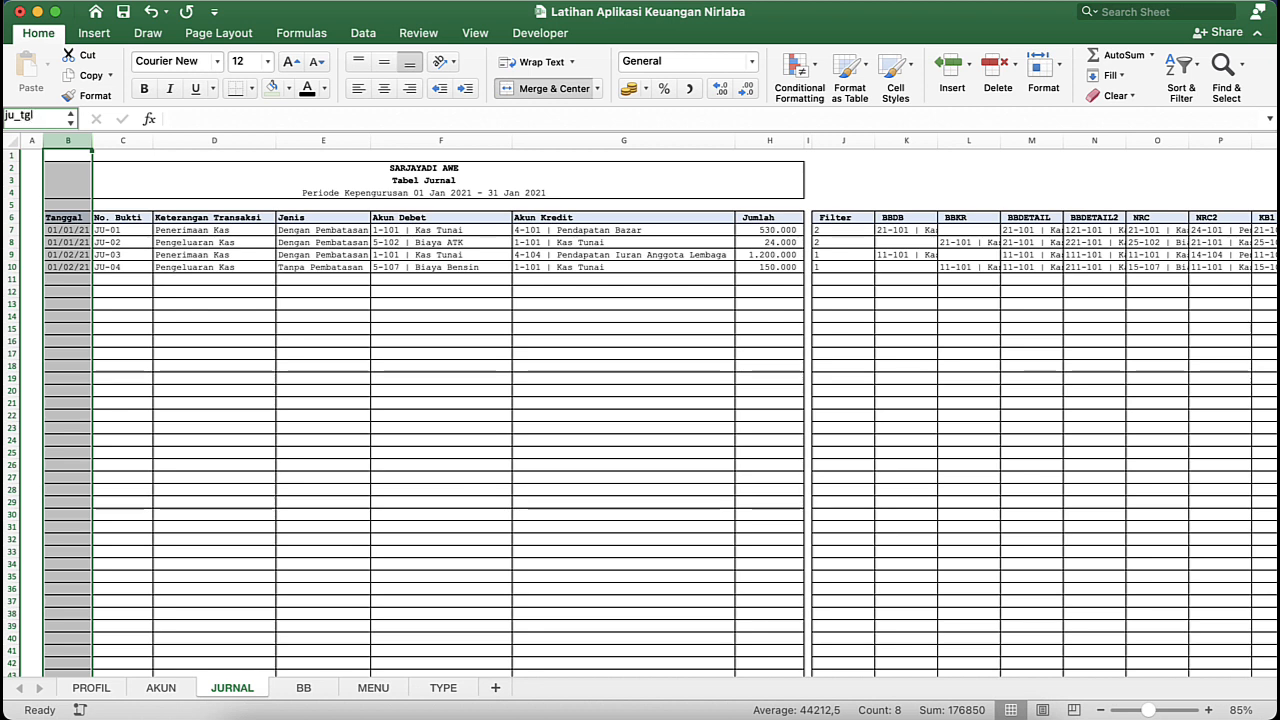
- Name the Tanggal column B ju_tgl and the No. Bukti column C ju_bukti on the JURNAL sheet
{"action": "key", "text": "Return"}
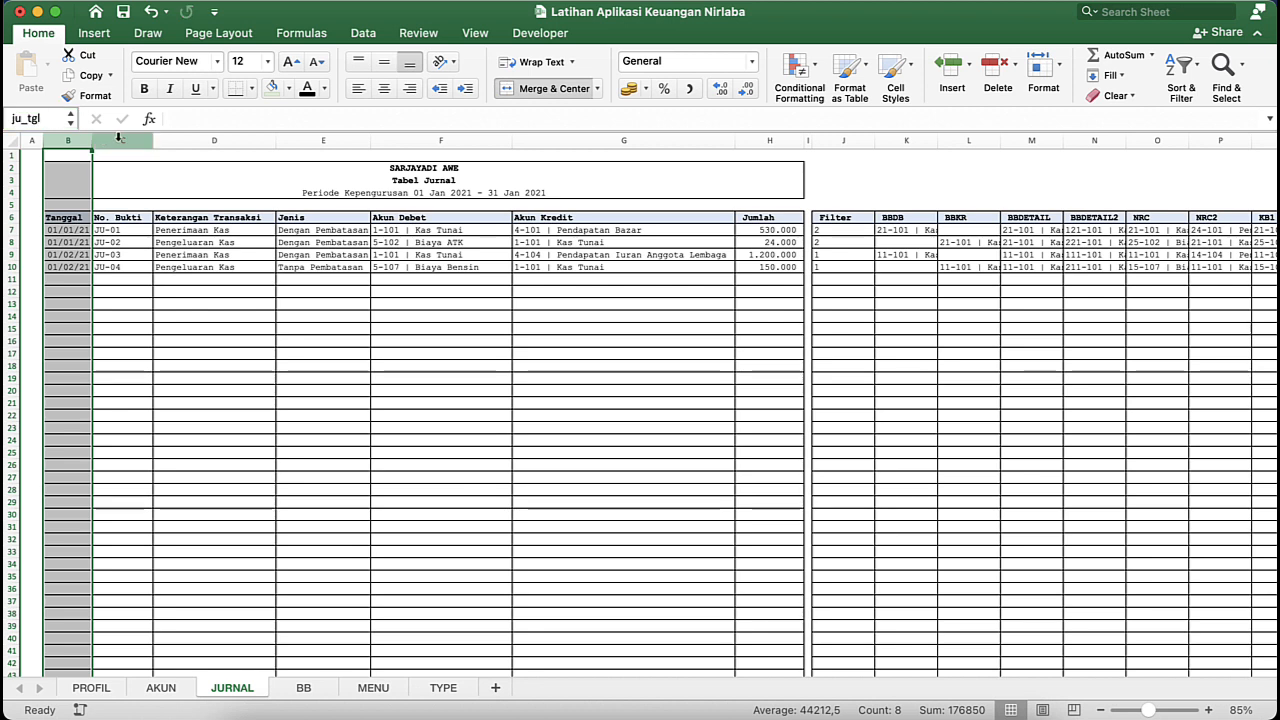
{"action": "left_click", "coordinate": [119, 138]}
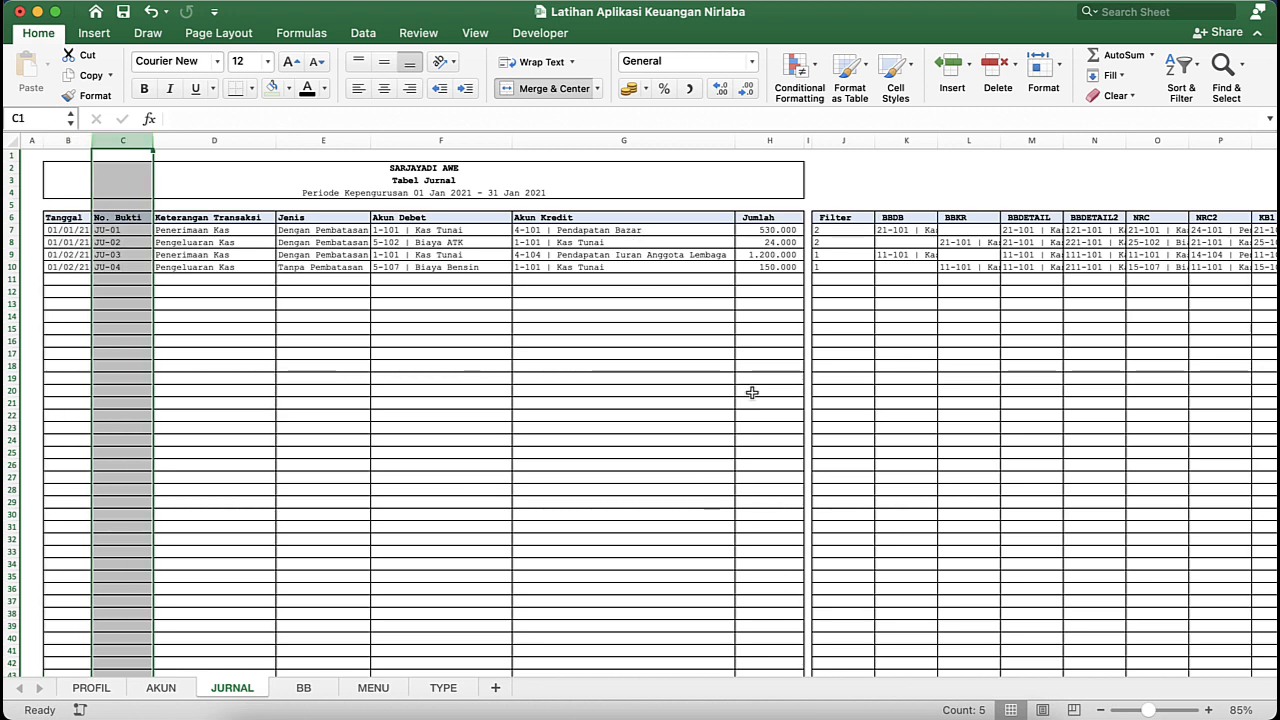
{"action": "left_click", "coordinate": [45, 117]}
{"action": "type", "text": "ju_tgl"}
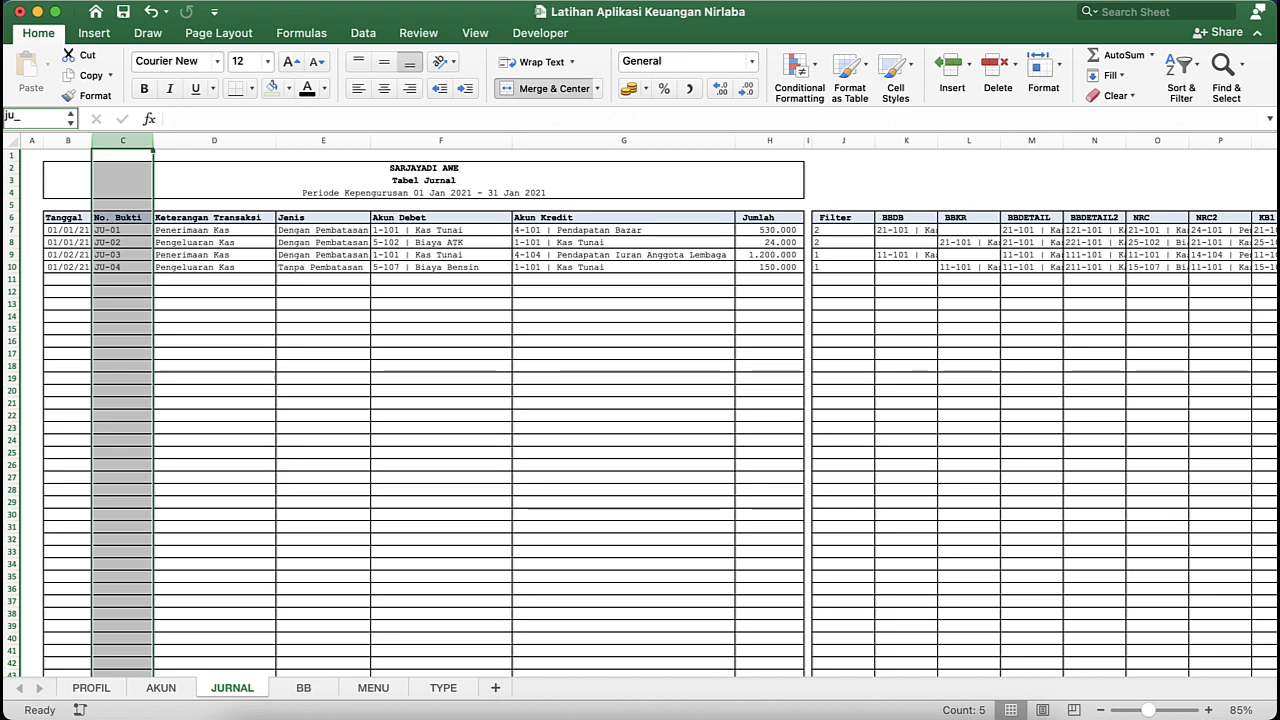
{"action": "type", "text": "ti"}
{"action": "key", "text": "Return"}
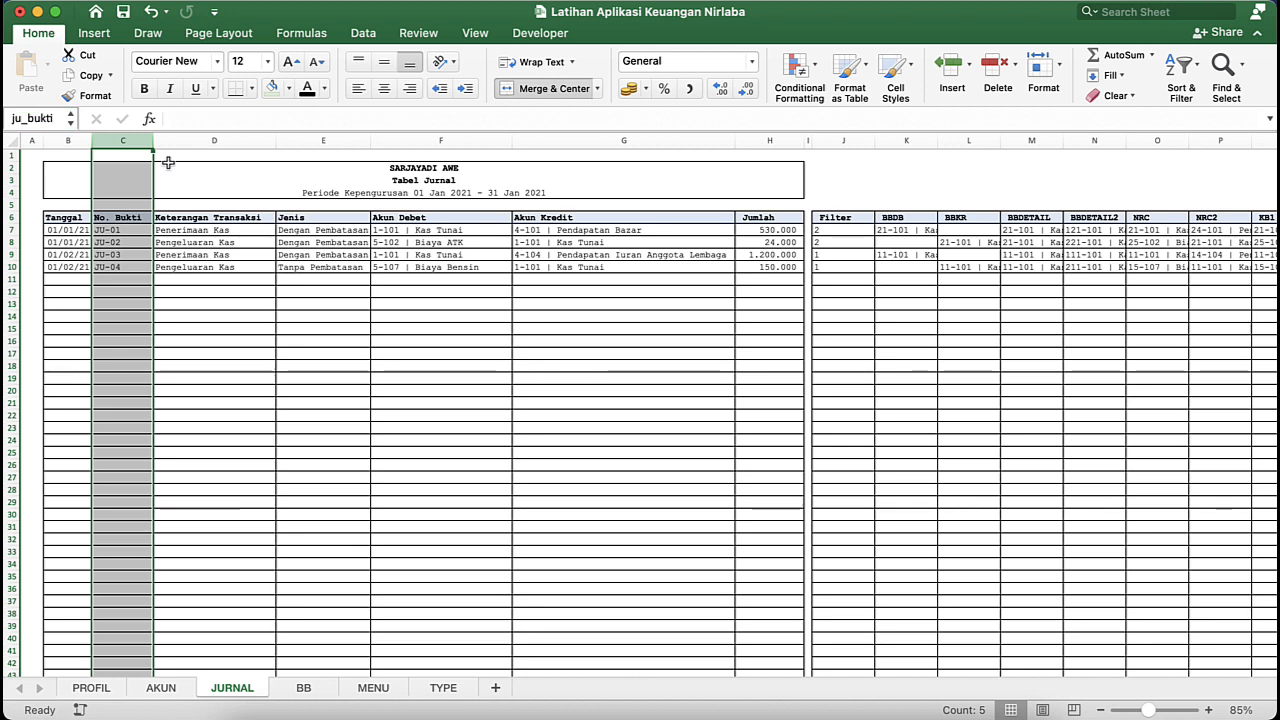
- Define the range name ju_ket for the Keterangan Transaksi column D on the JURNAL sheet
{"action": "left_click", "coordinate": [236, 141]}
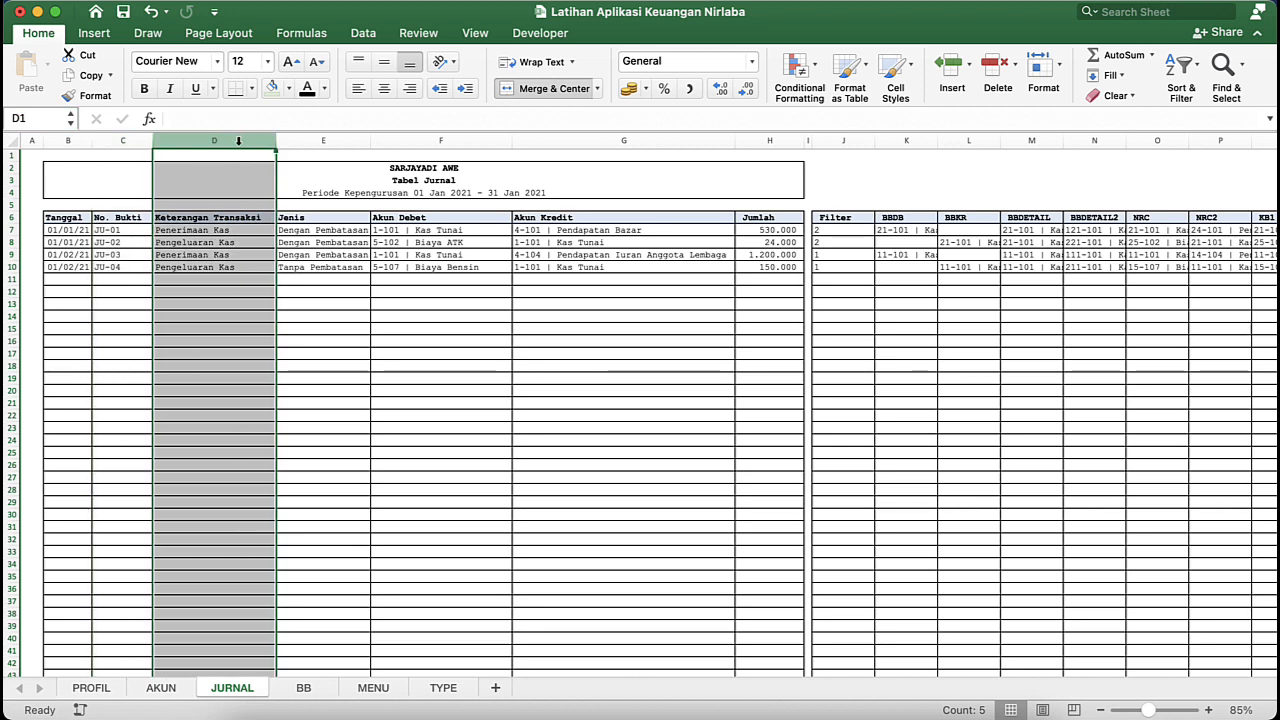
{"action": "left_click", "coordinate": [32, 117]}
{"action": "type", "text": "ju"}
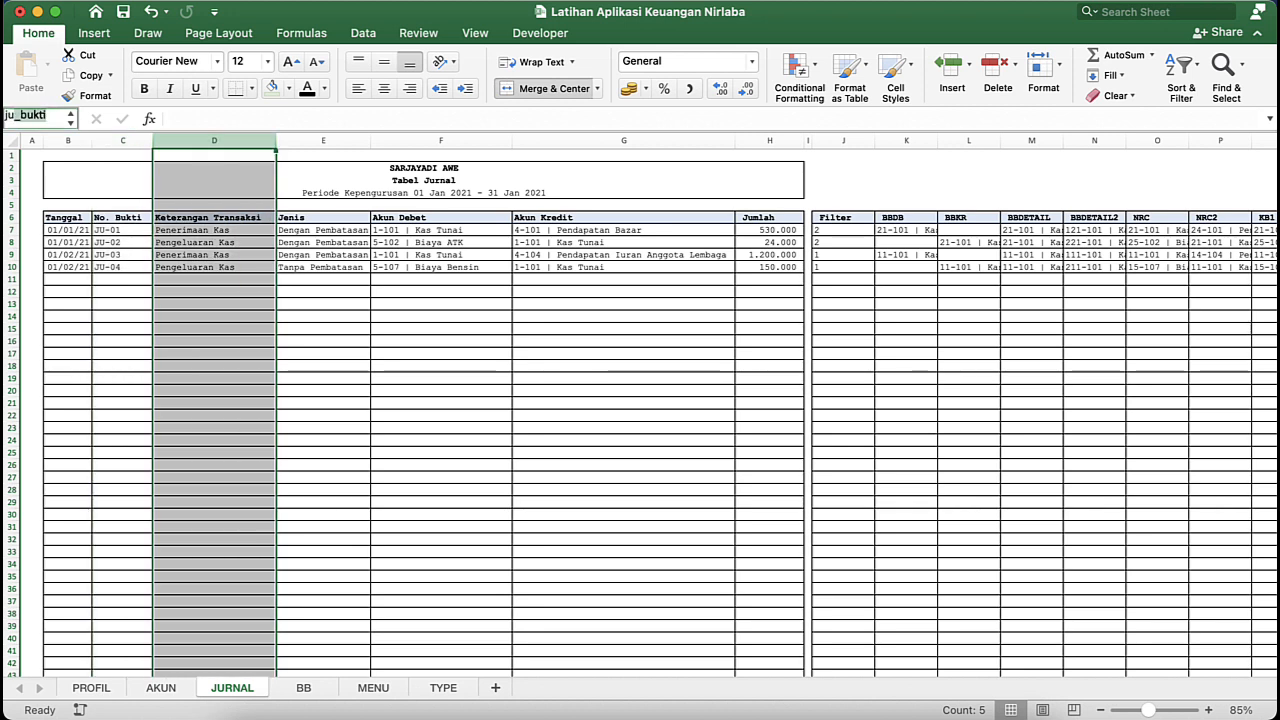
{"action": "type", "text": "_ke"}
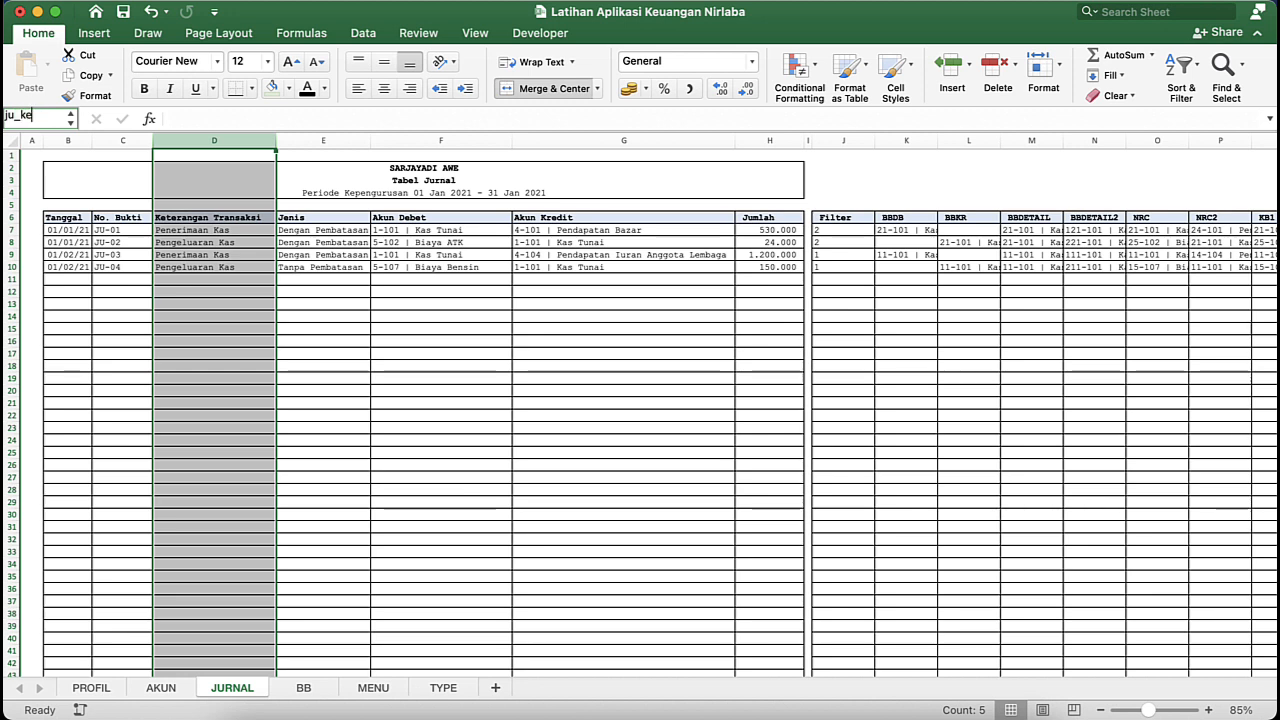
{"action": "type", "text": "t"}
{"action": "key", "text": "Return"}
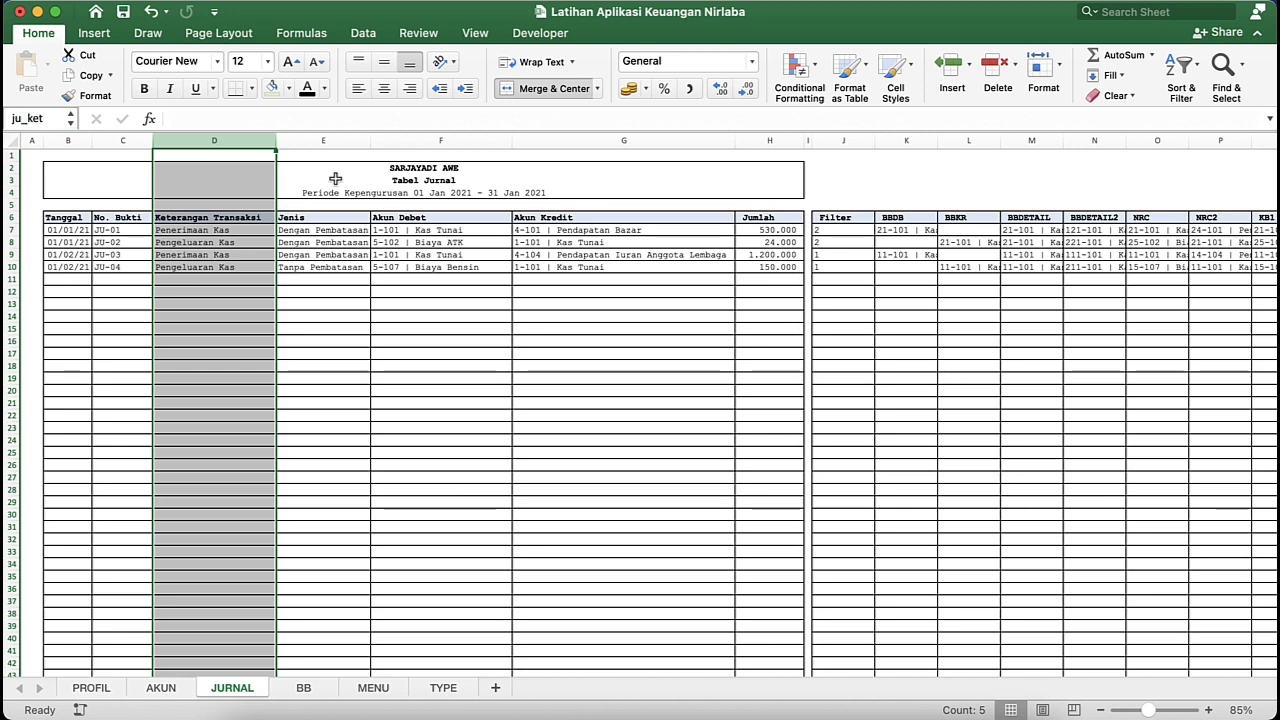
- Define the range name ju_jenis for the Jenis column E on the JURNAL sheet
{"action": "left_click", "coordinate": [341, 143]}
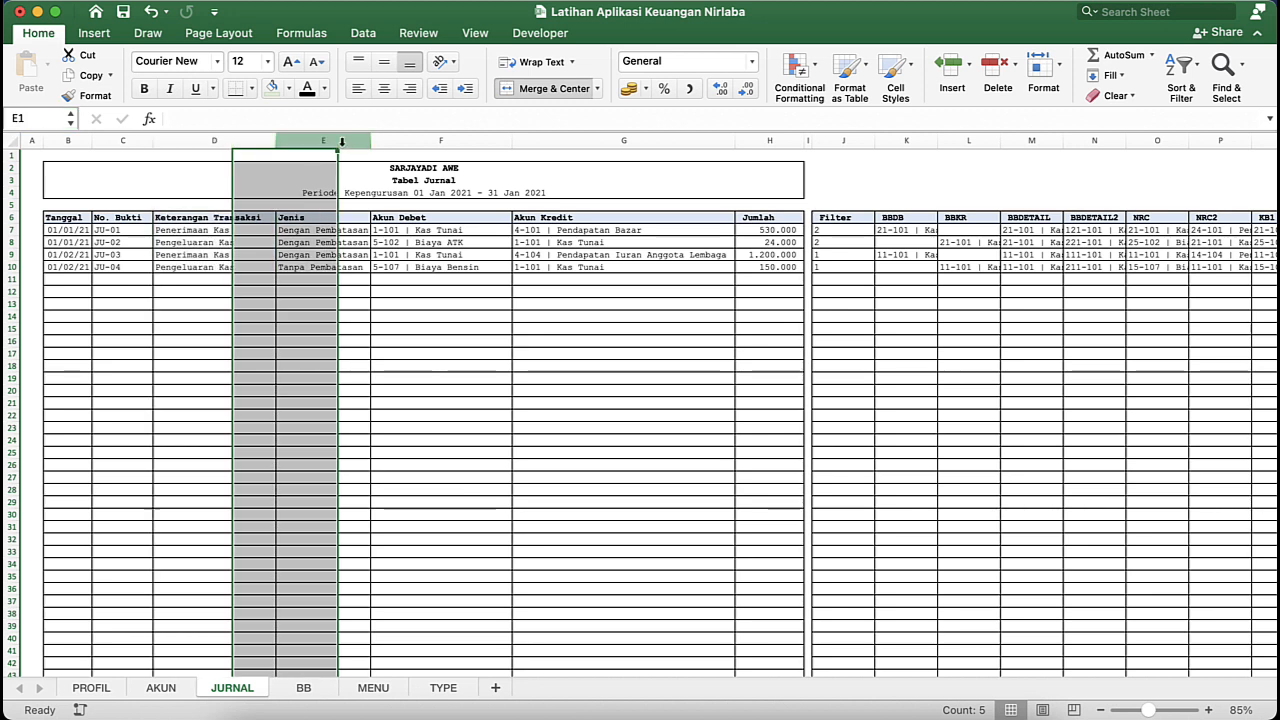
{"action": "left_click", "coordinate": [34, 114]}
{"action": "type", "text": "ju"}
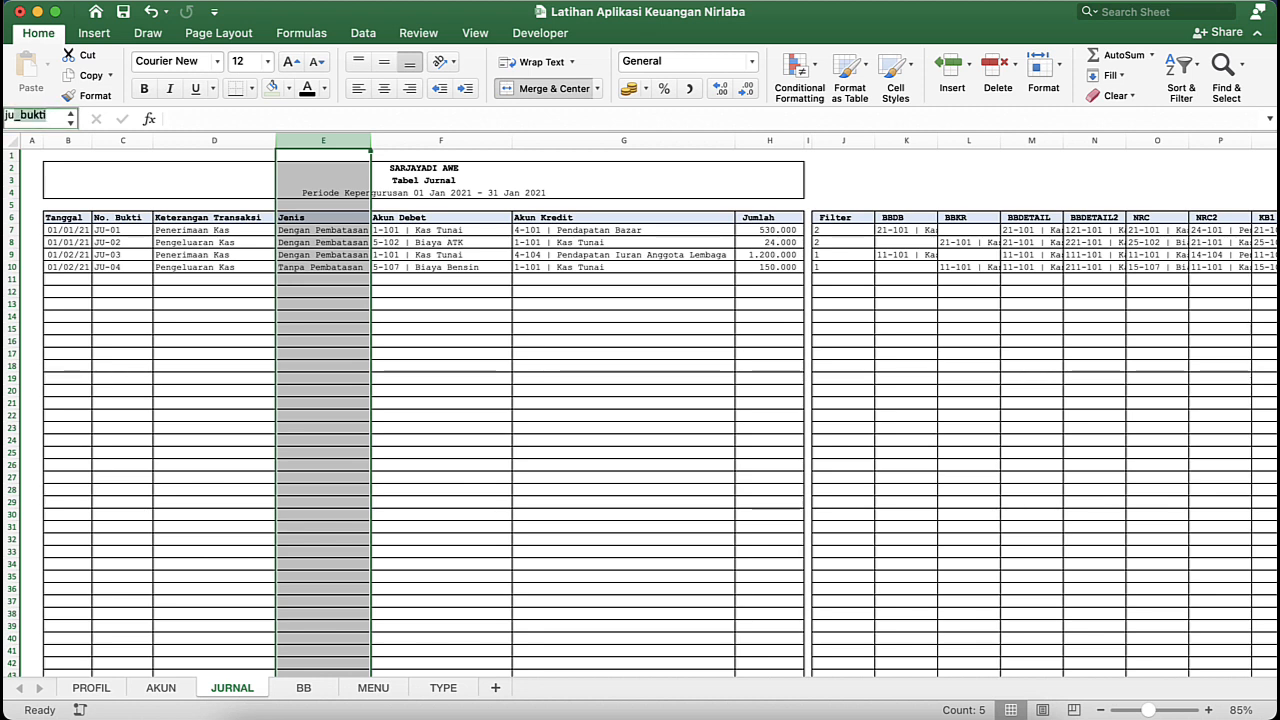
{"action": "type", "text": "_jenis"}
{"action": "key", "text": "Return"}
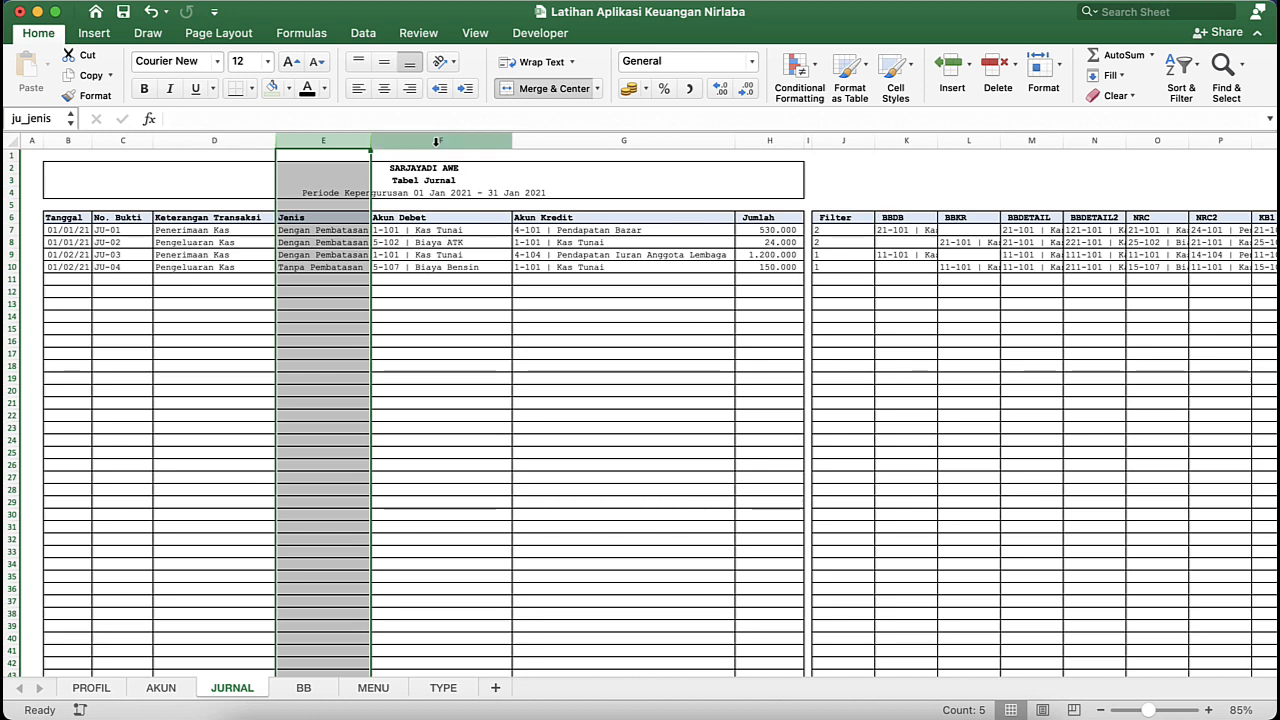
- Define the range name ju_debet for the Akun Debet column F on the JURNAL sheet
{"action": "left_click", "coordinate": [437, 142]}
{"action": "left_click", "coordinate": [38, 112]}
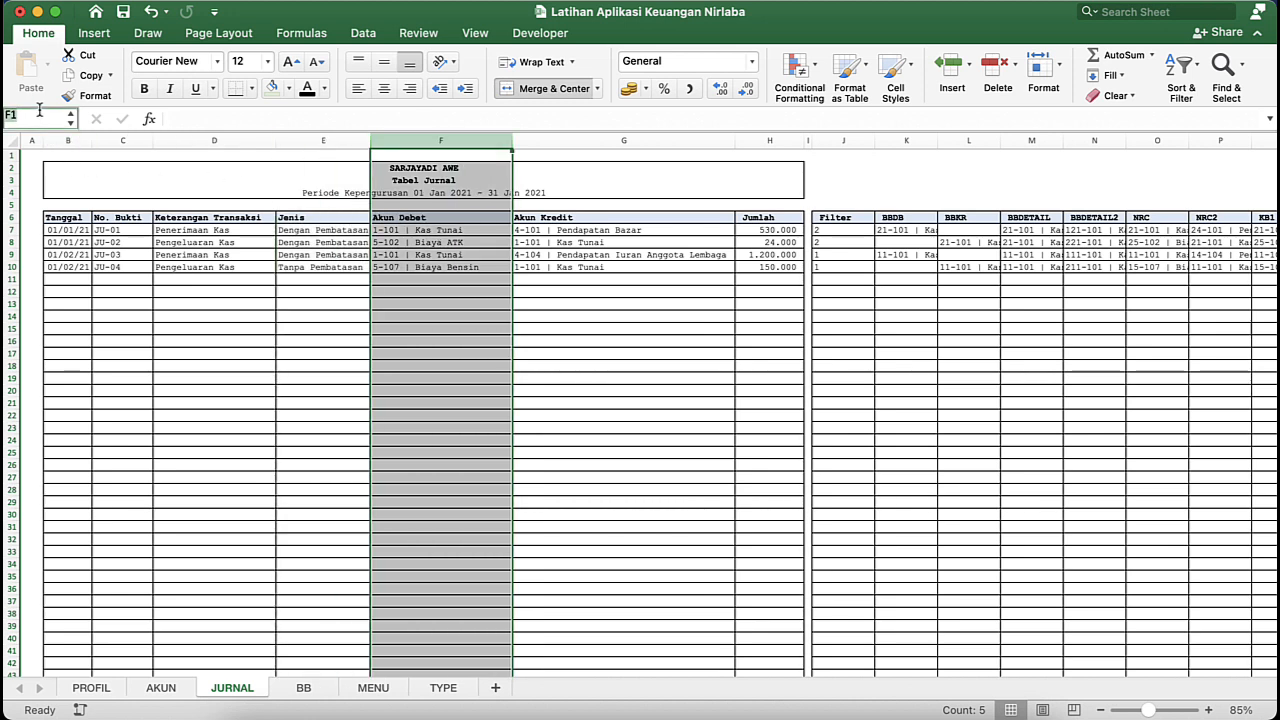
{"action": "type", "text": "ju_deb"}
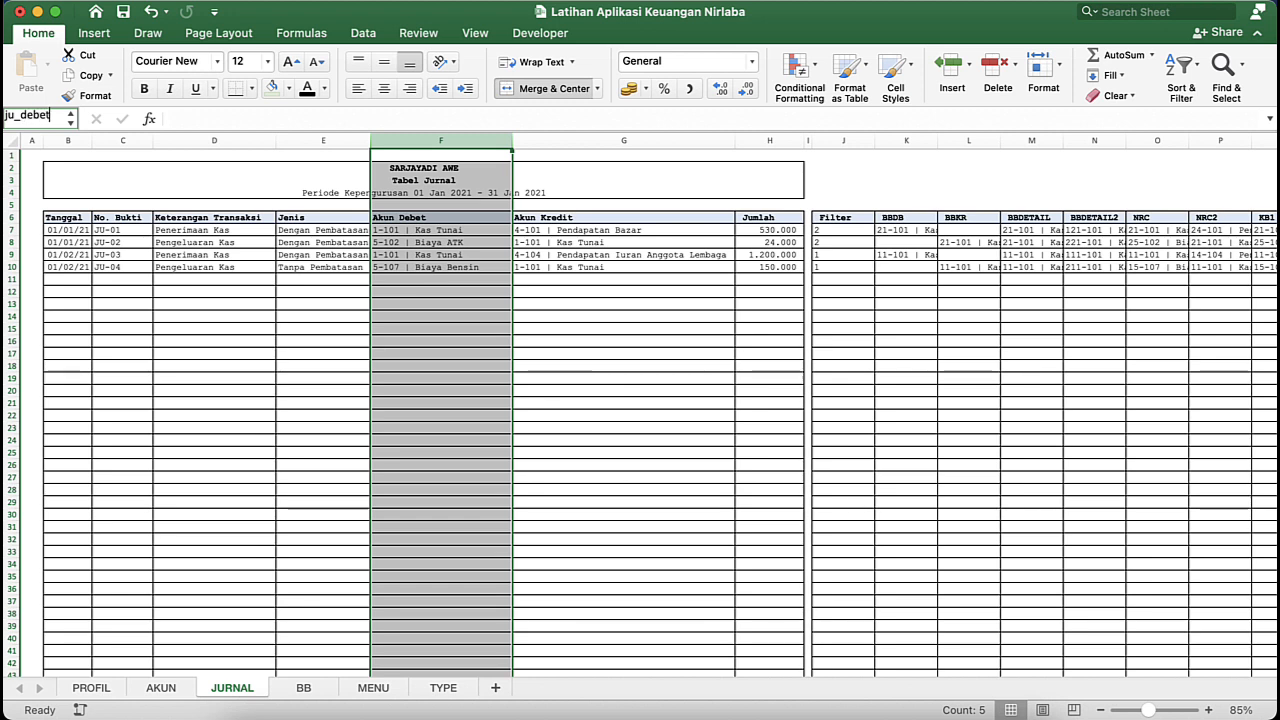
{"action": "type", "text": "et"}
{"action": "key", "text": "Return"}
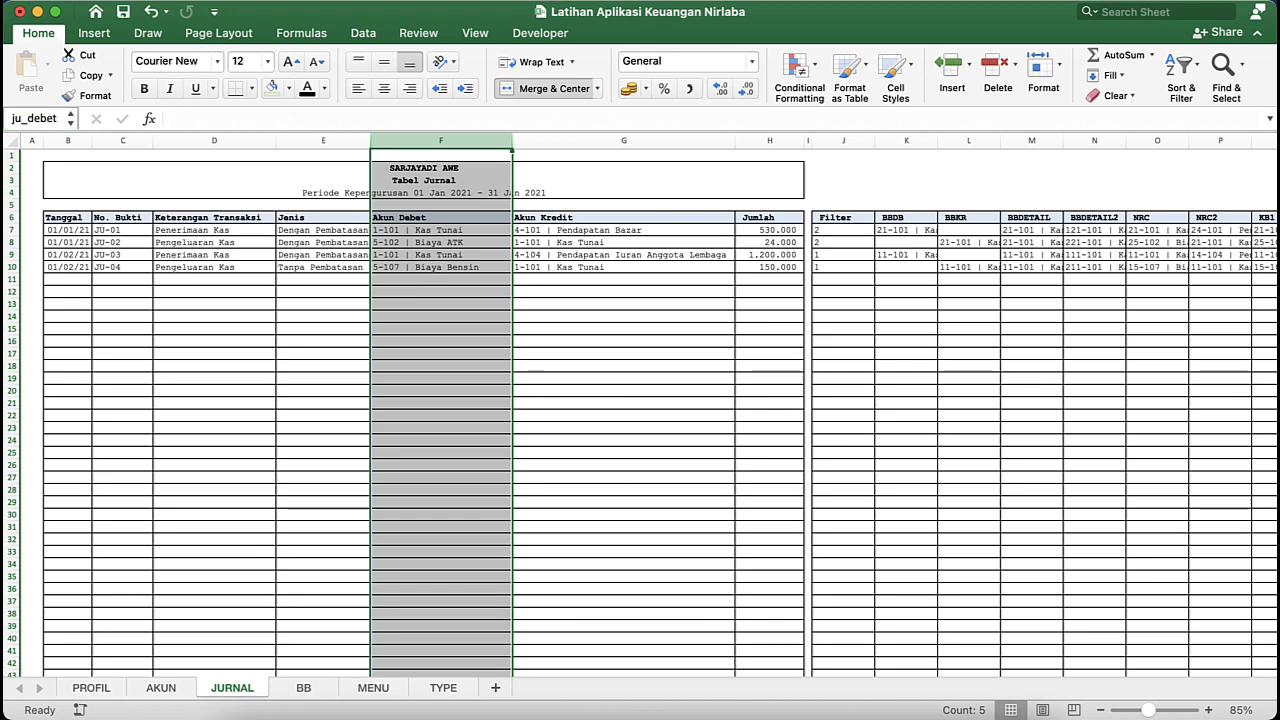
- Define the range name ju_kredit for the Akun Kredit column G on the JURNAL sheet
{"action": "left_click", "coordinate": [606, 139]}
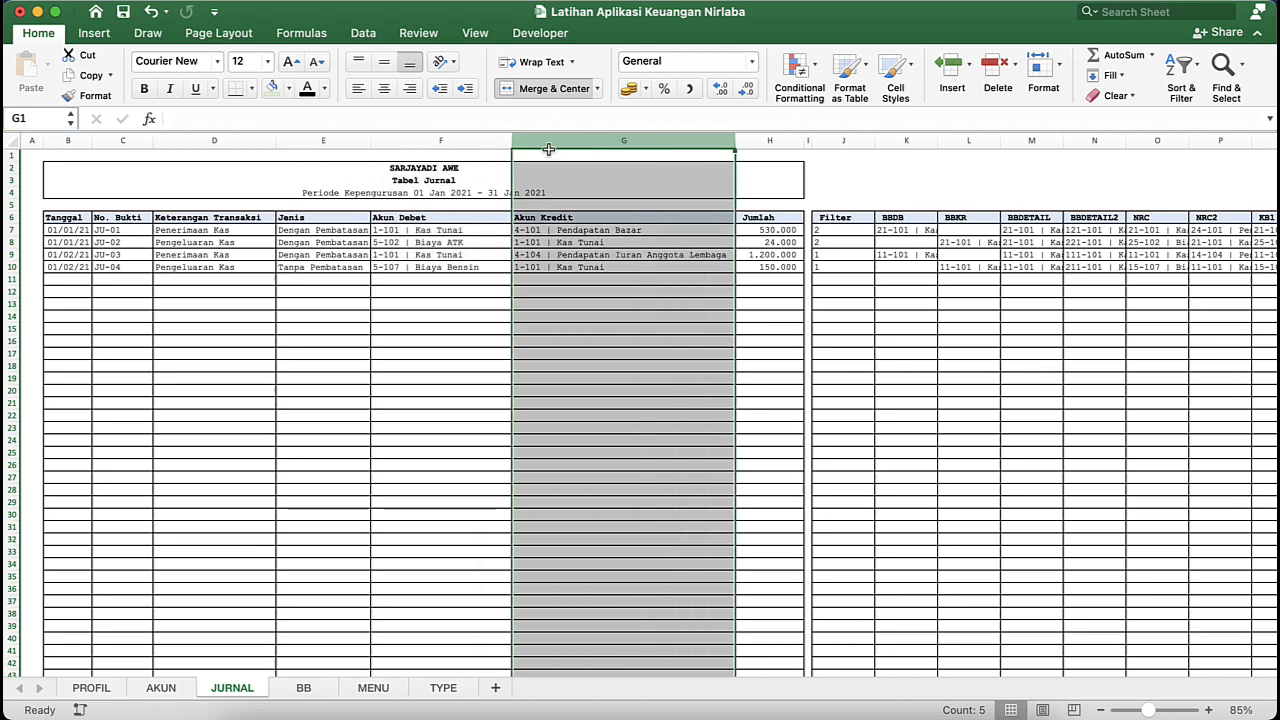
{"action": "left_click", "coordinate": [38, 120]}
{"action": "type", "text": "ju_"}
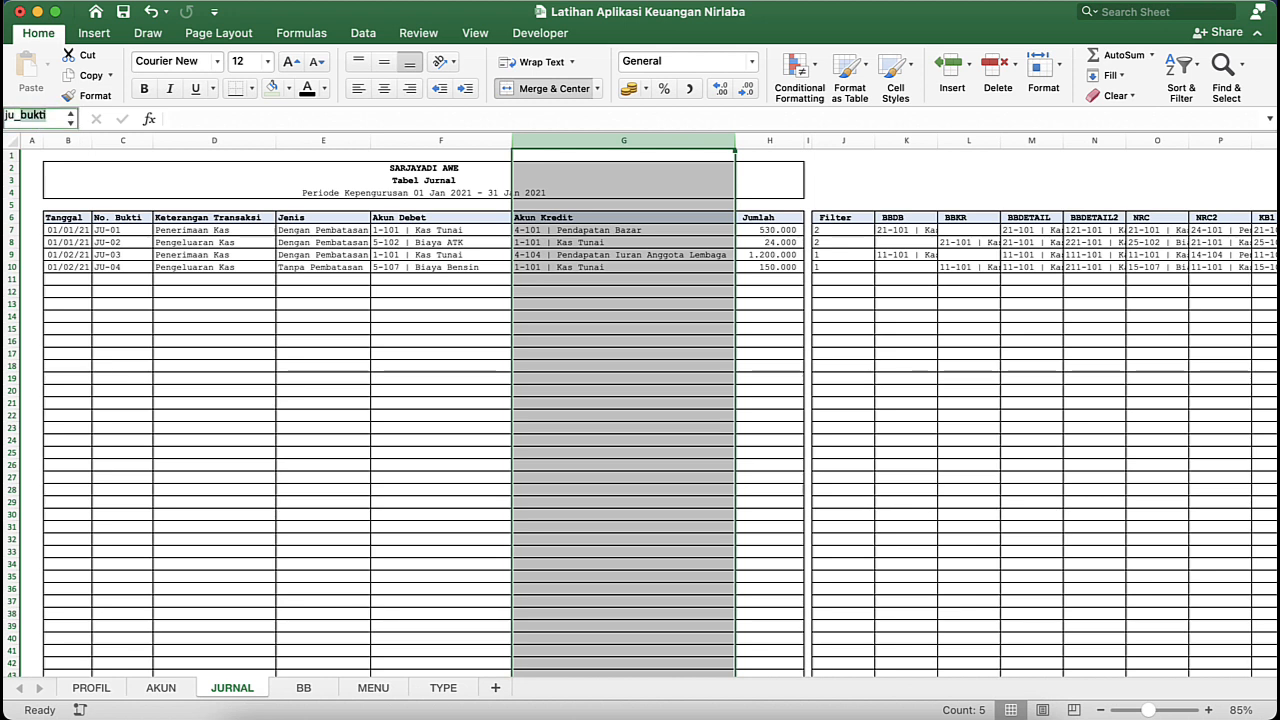
{"action": "type", "text": "kredit"}
{"action": "key", "text": "Return"}
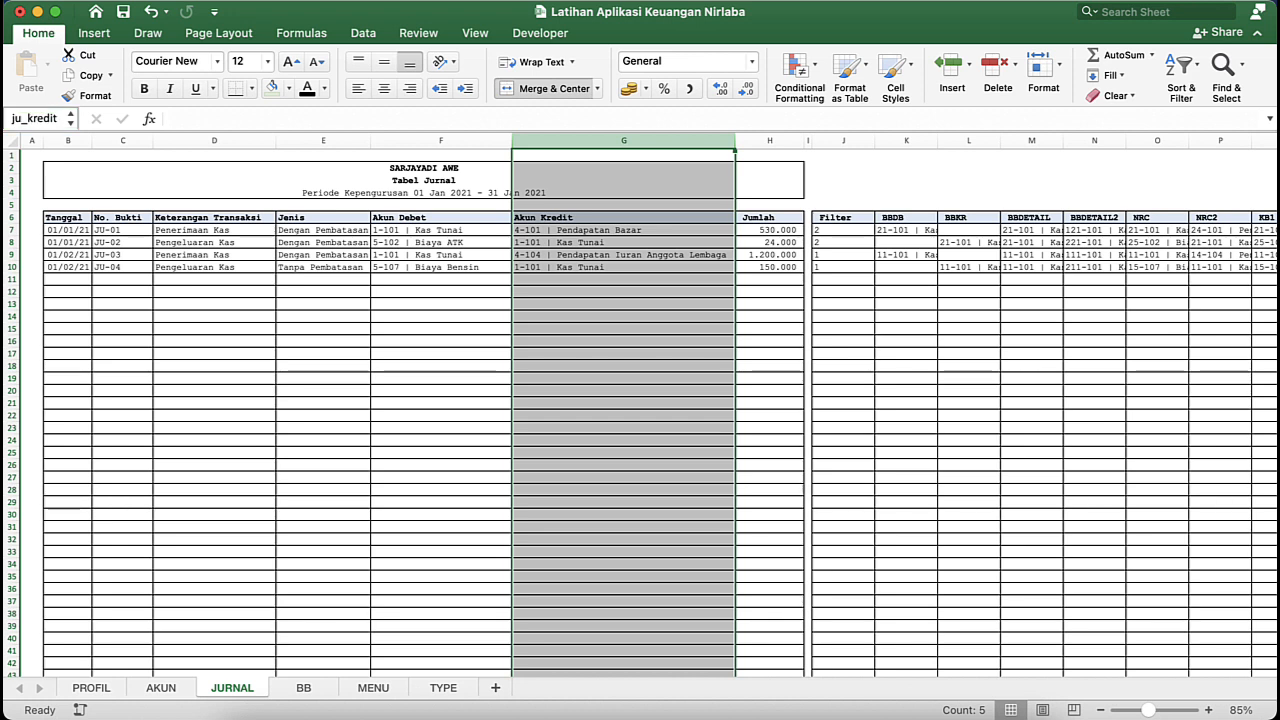
- Define the range name ju_saldo for the Jumlah column H on the JURNAL sheet
{"action": "left_click", "coordinate": [777, 143]}
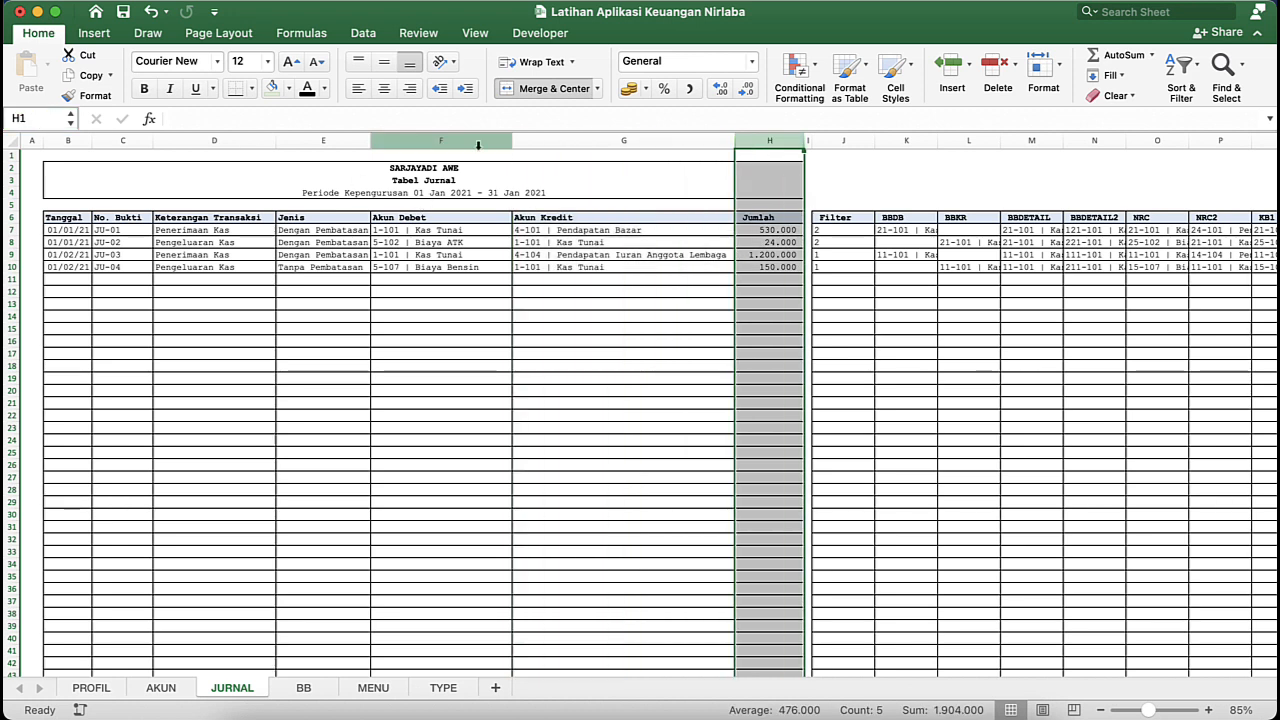
{"action": "left_click", "coordinate": [36, 118]}
{"action": "type", "text": "ju_"}
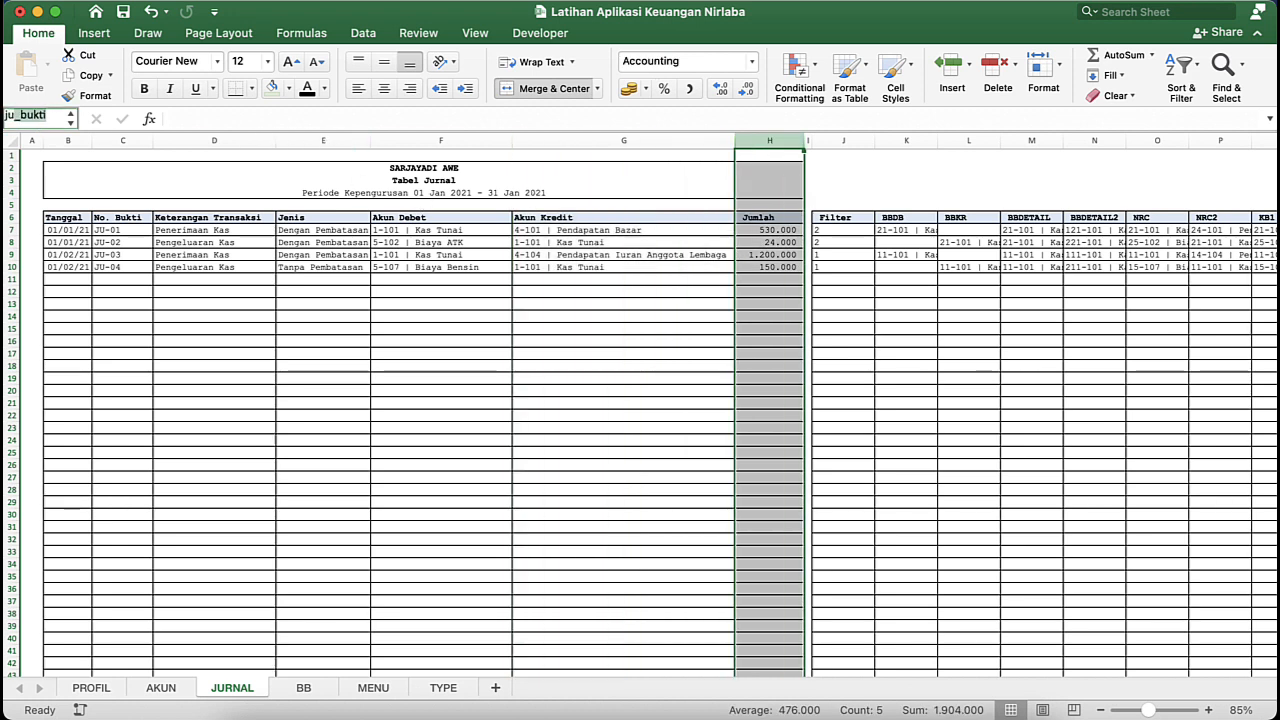
{"action": "type", "text": "saldo"}
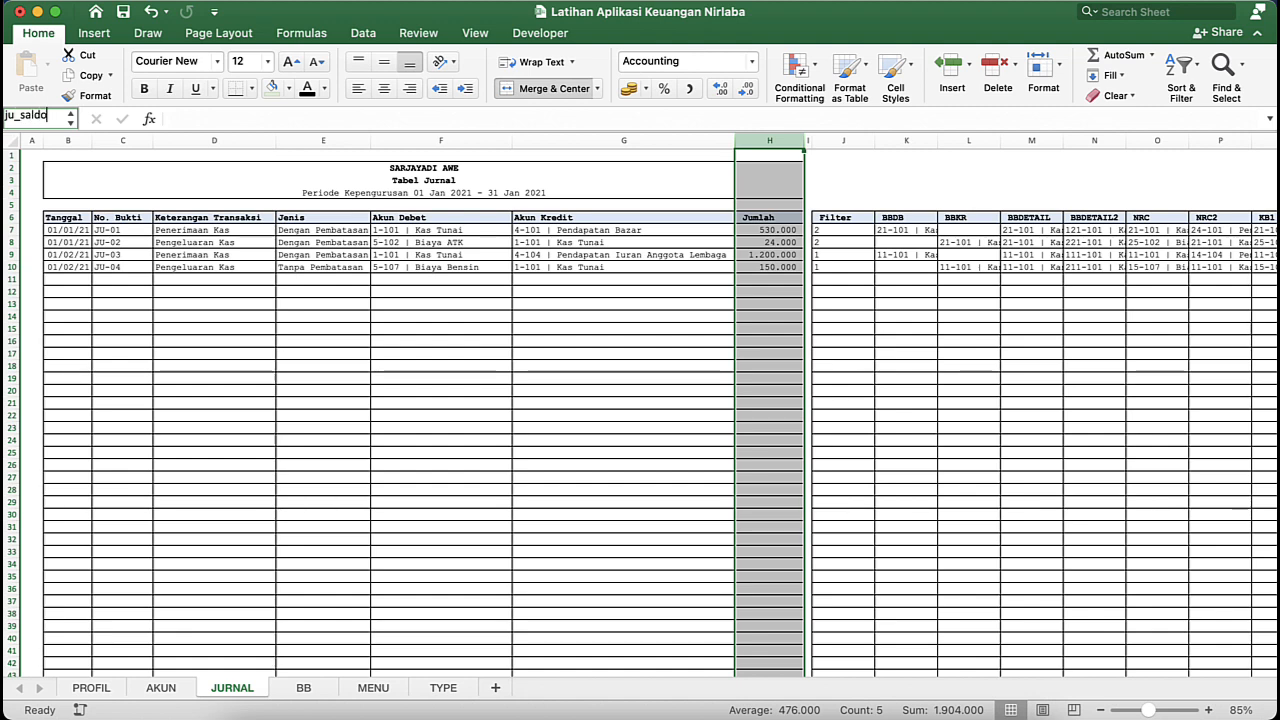
{"action": "key", "text": "Return"}
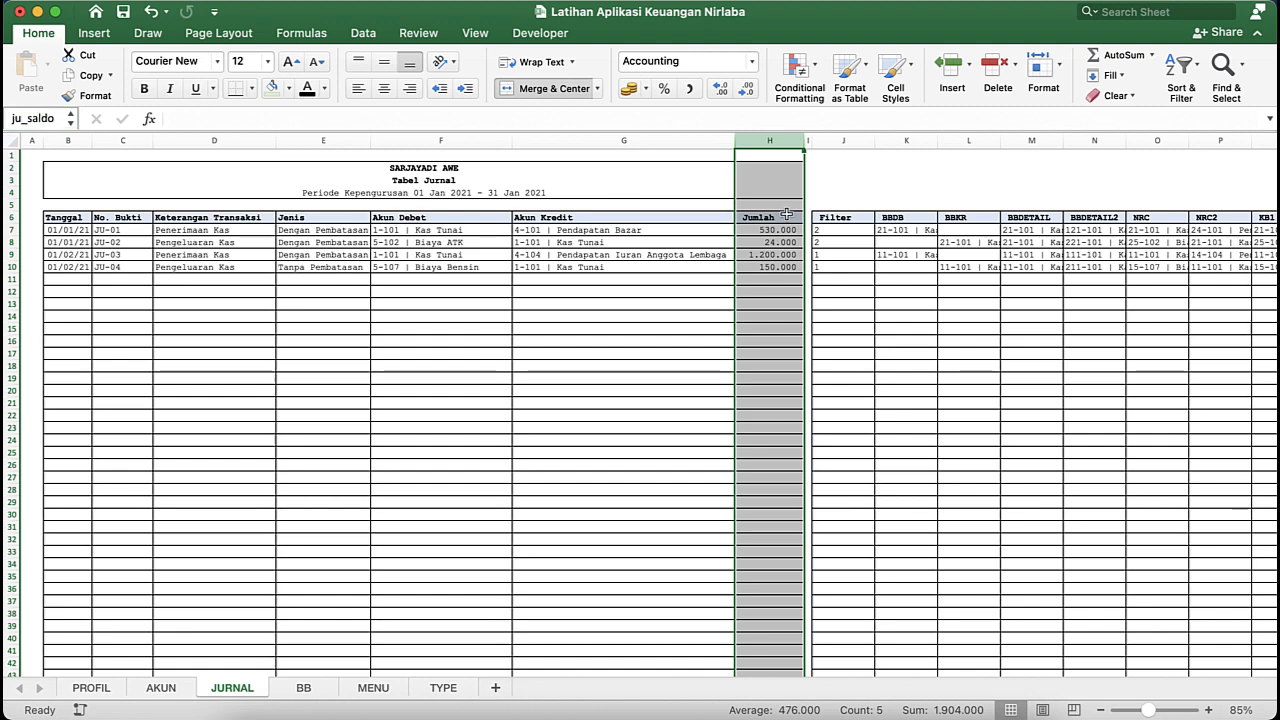
- Switch to the APLIKASI KEUANGAN NIRLABA ISAK-35 workbook and check the range names of the helper columns BBDB through NRC2 on its JURNAL sheet
{"action": "left_click", "coordinate": [934, 229]}
{"action": "scroll", "coordinate": [934, 229], "scroll_direction": "right", "scroll_amount": 3}
{"action": "scroll", "coordinate": [934, 229], "scroll_direction": "right", "scroll_amount": 3}
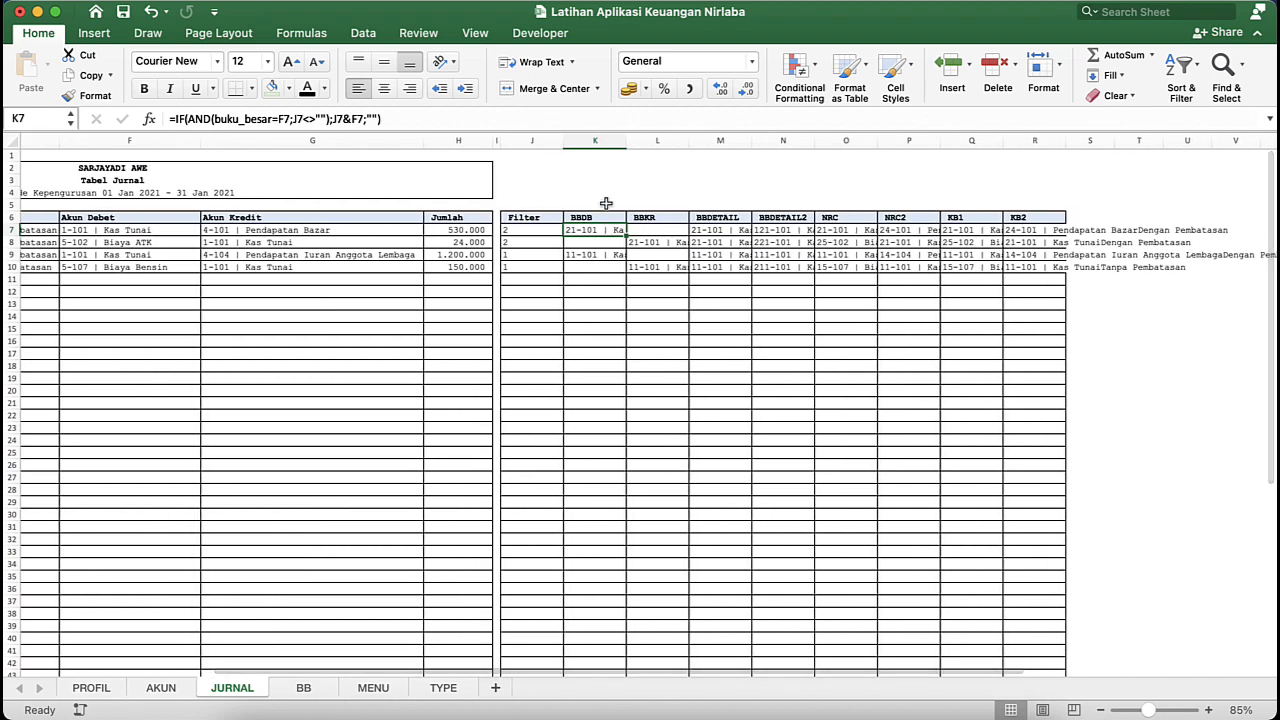
{"action": "key", "text": "ctrl+Down"}
{"action": "left_click", "coordinate": [872, 445]}
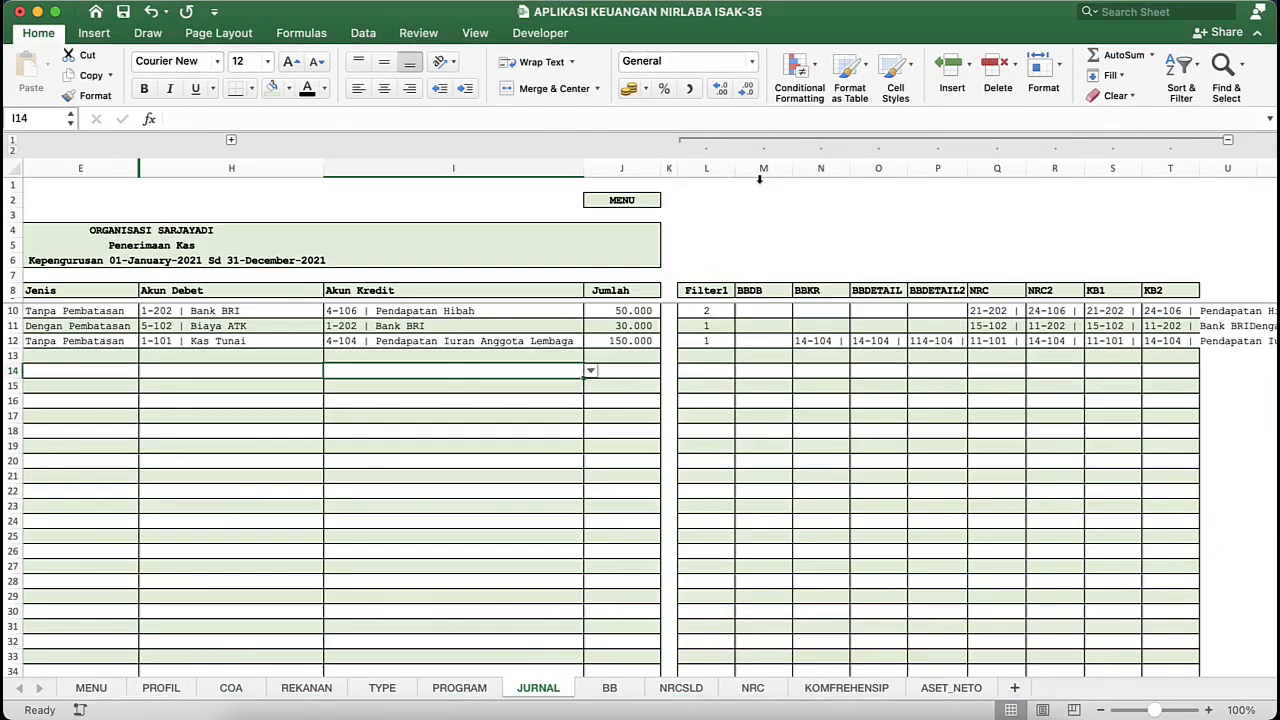
{"action": "left_click", "coordinate": [749, 160]}
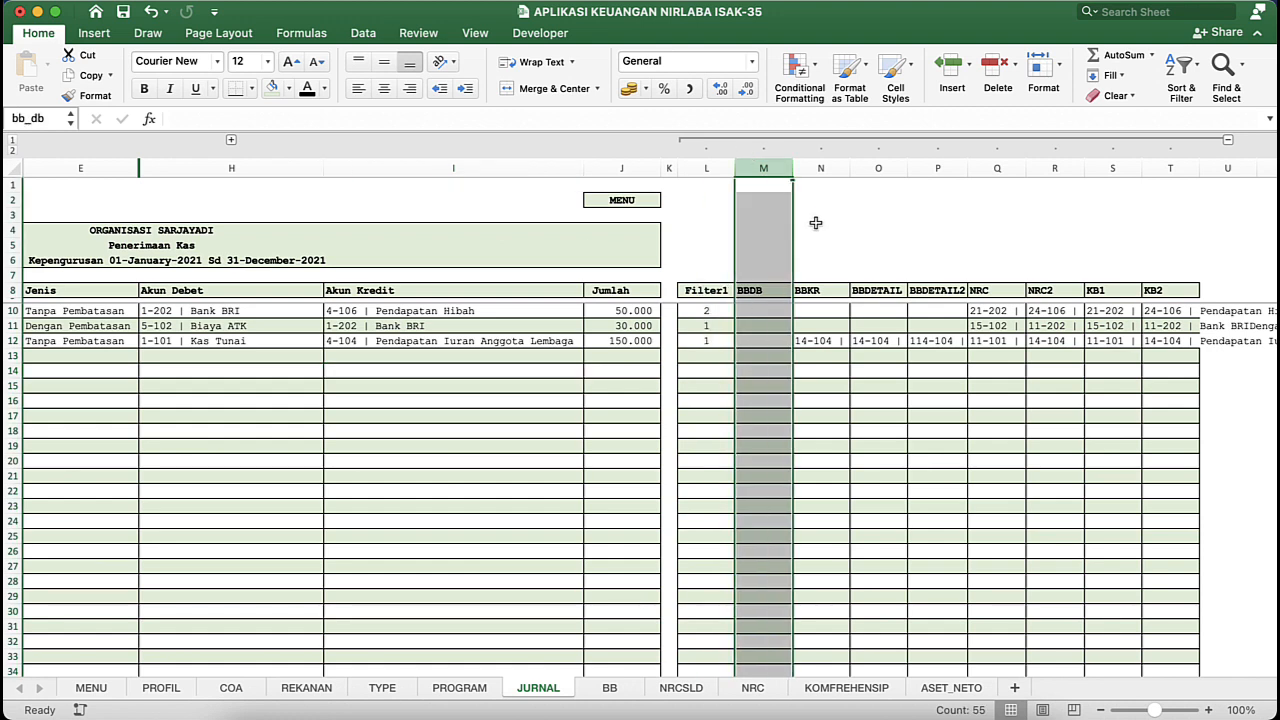
{"action": "left_click", "coordinate": [817, 172]}
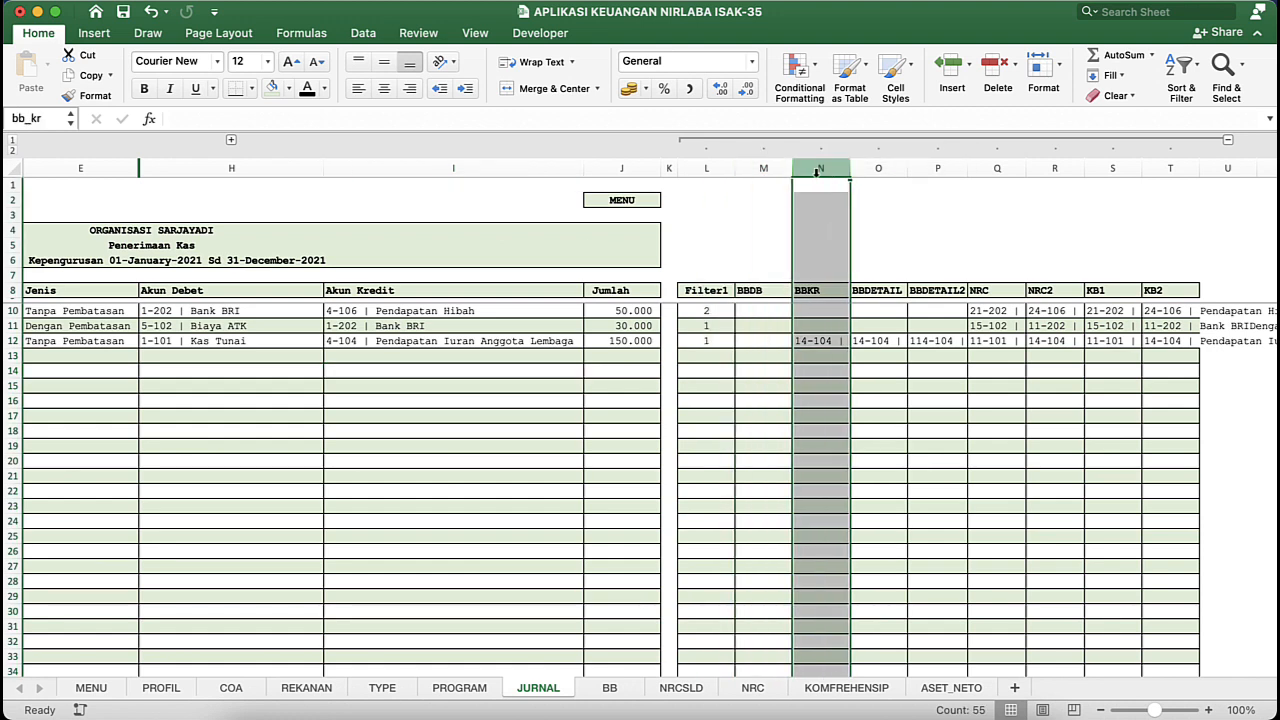
{"action": "left_click", "coordinate": [878, 165]}
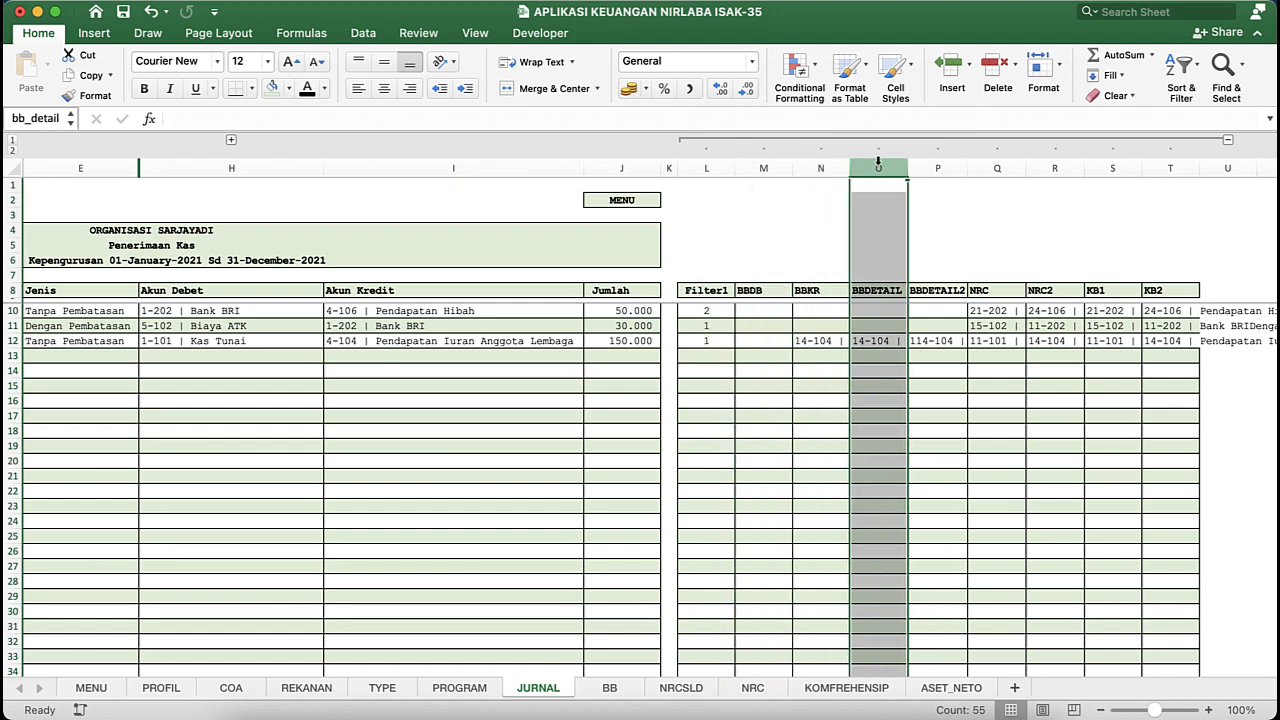
{"action": "left_click", "coordinate": [937, 166]}
{"action": "left_click", "coordinate": [1004, 168]}
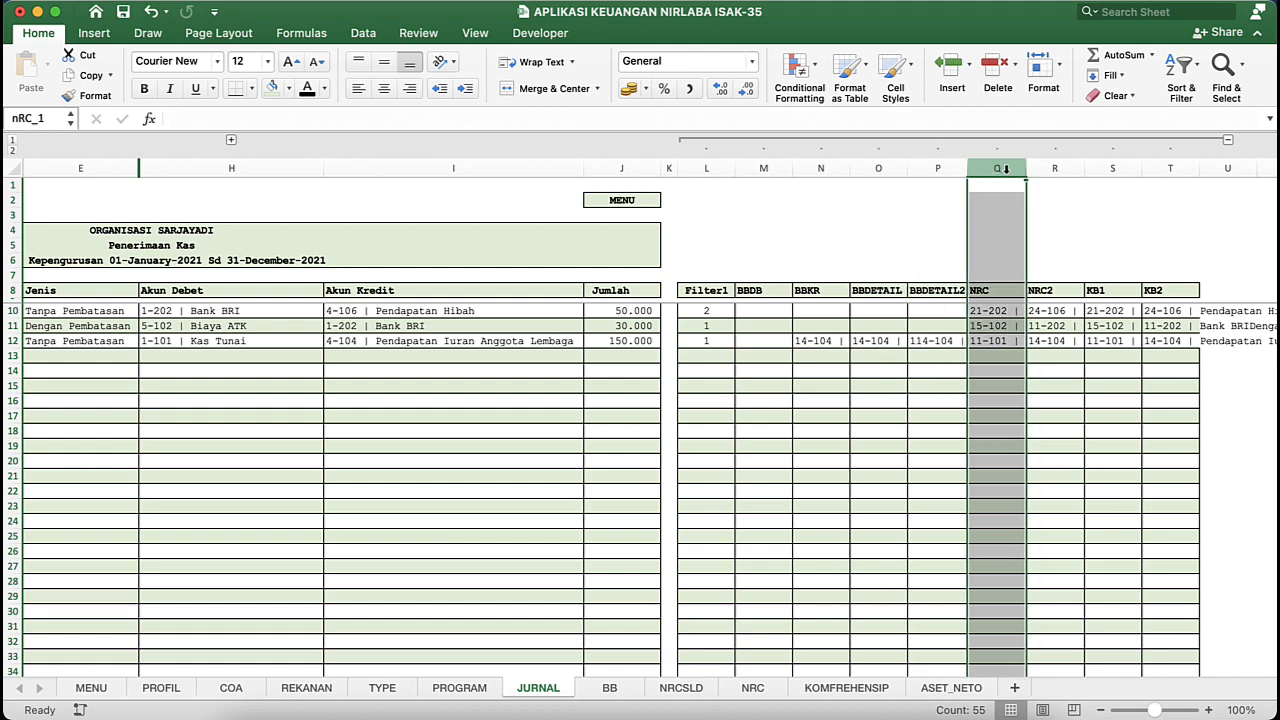
{"action": "left_click", "coordinate": [1054, 168]}
{"action": "left_click", "coordinate": [766, 168]}
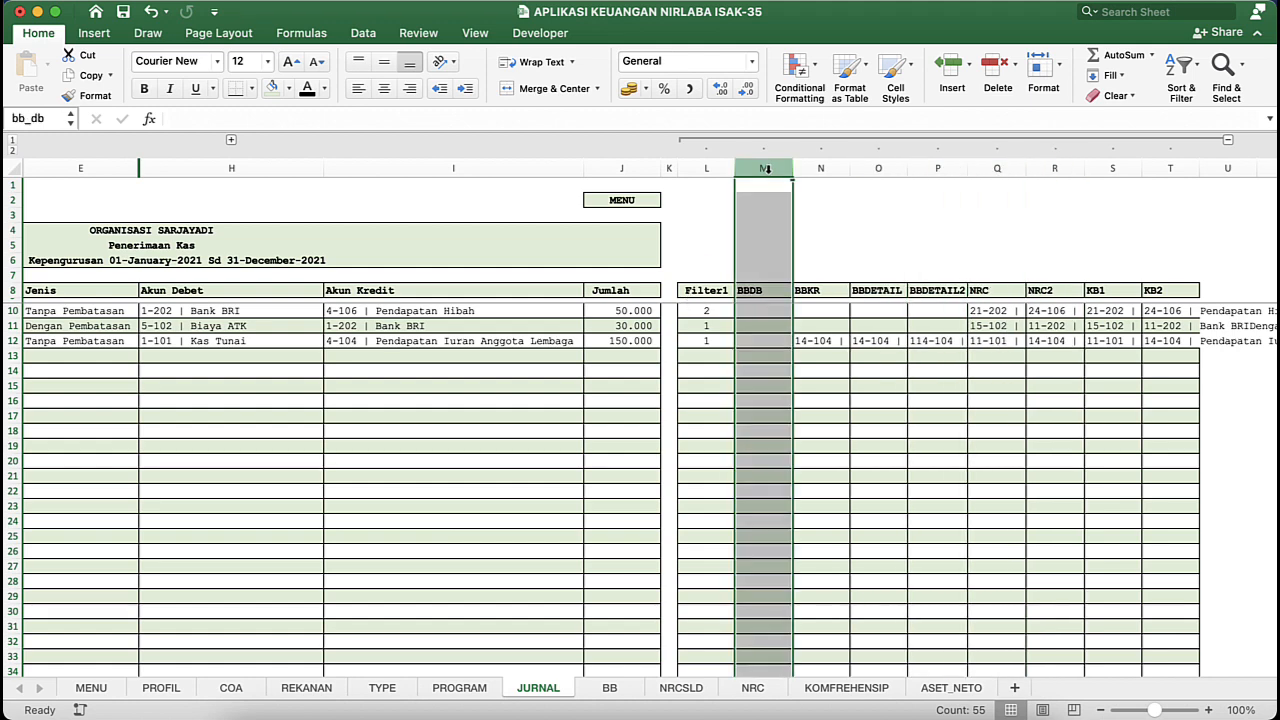
- Return to the Latihan Aplikasi Keuangan Nirlaba workbook and define the range name bb_db for the BBDB column K
{"action": "key", "text": "ctrl+Up"}
{"action": "left_click", "coordinate": [666, 288]}
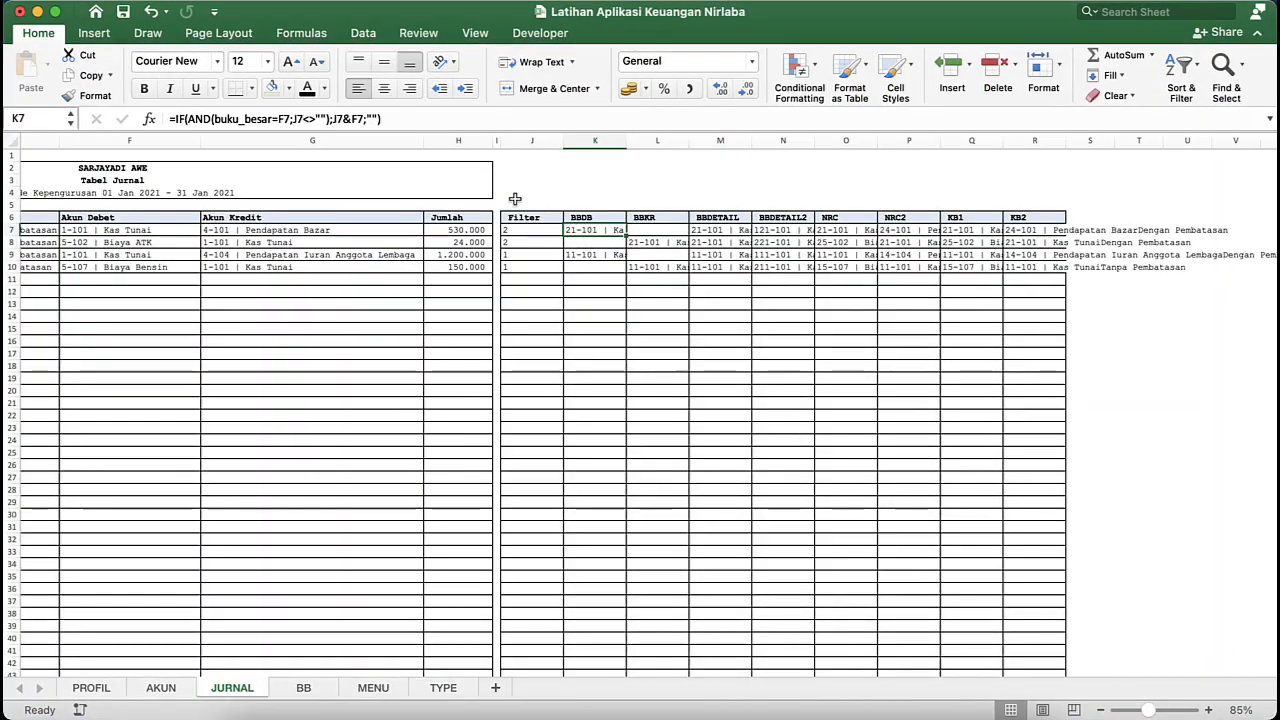
{"action": "left_click", "coordinate": [610, 142]}
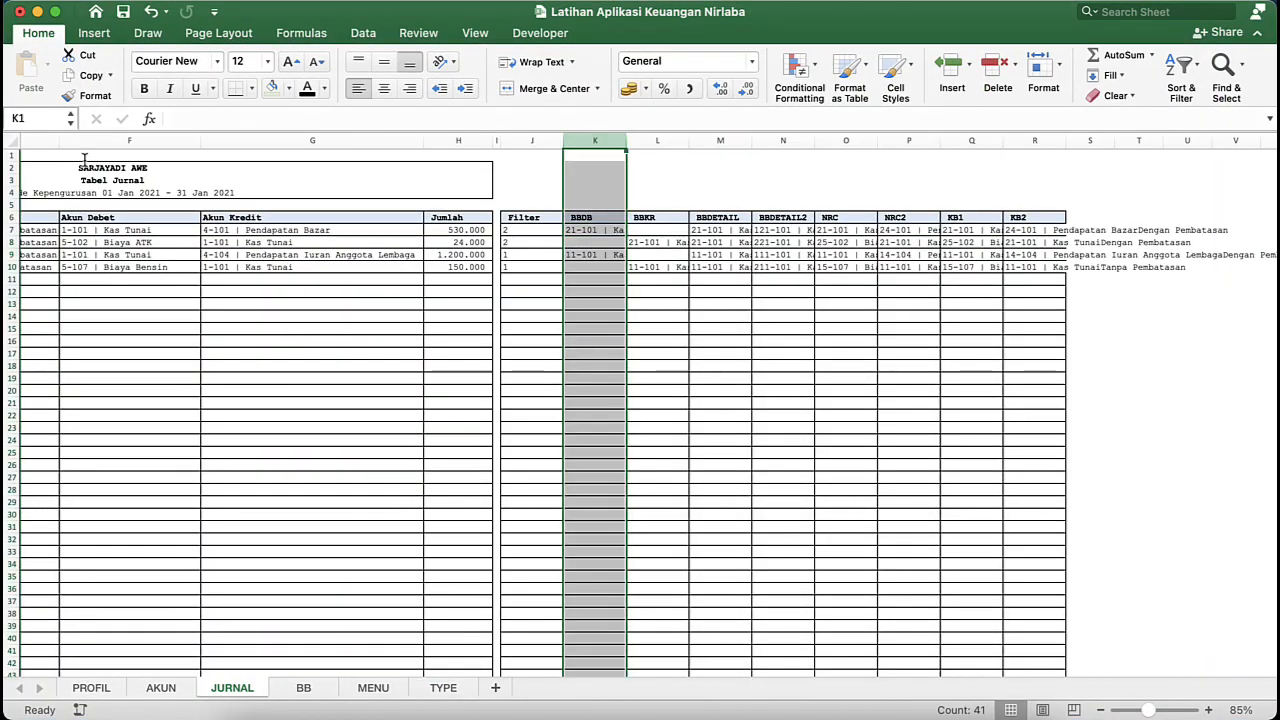
{"action": "left_click", "coordinate": [25, 118]}
{"action": "type", "text": "bb_"}
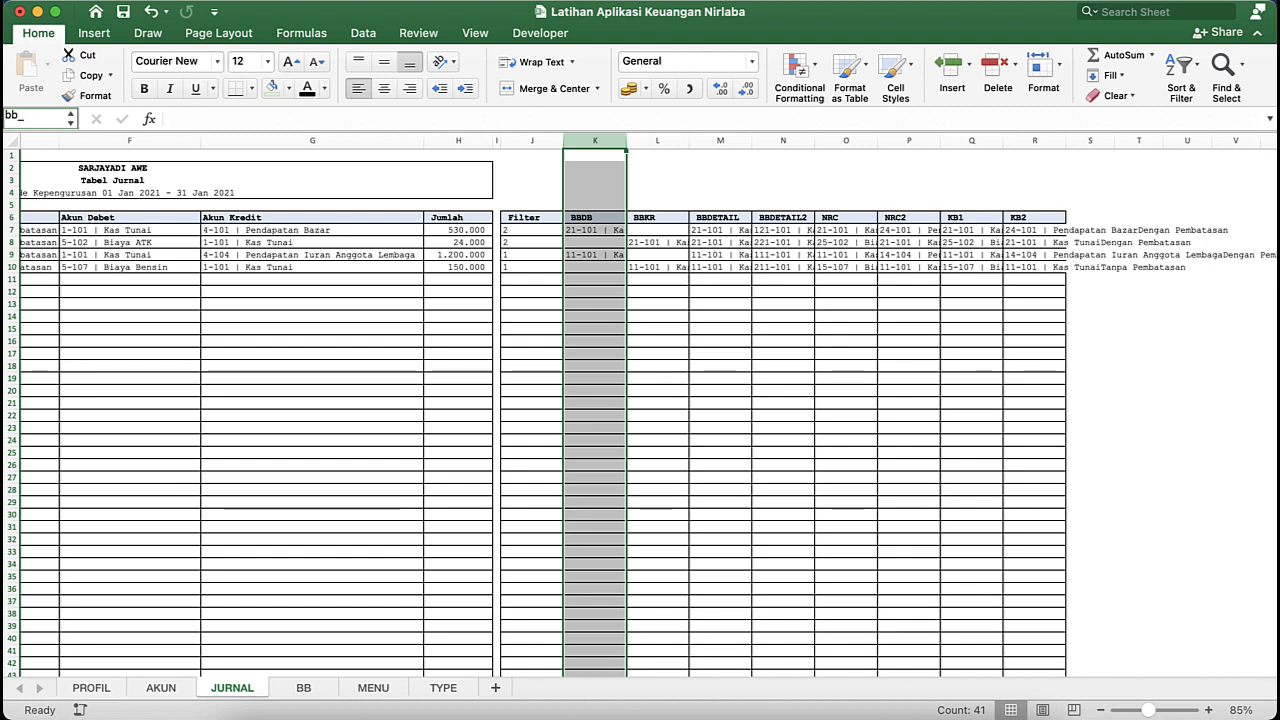
{"action": "type", "text": "bb_db"}
{"action": "key", "text": "Return"}
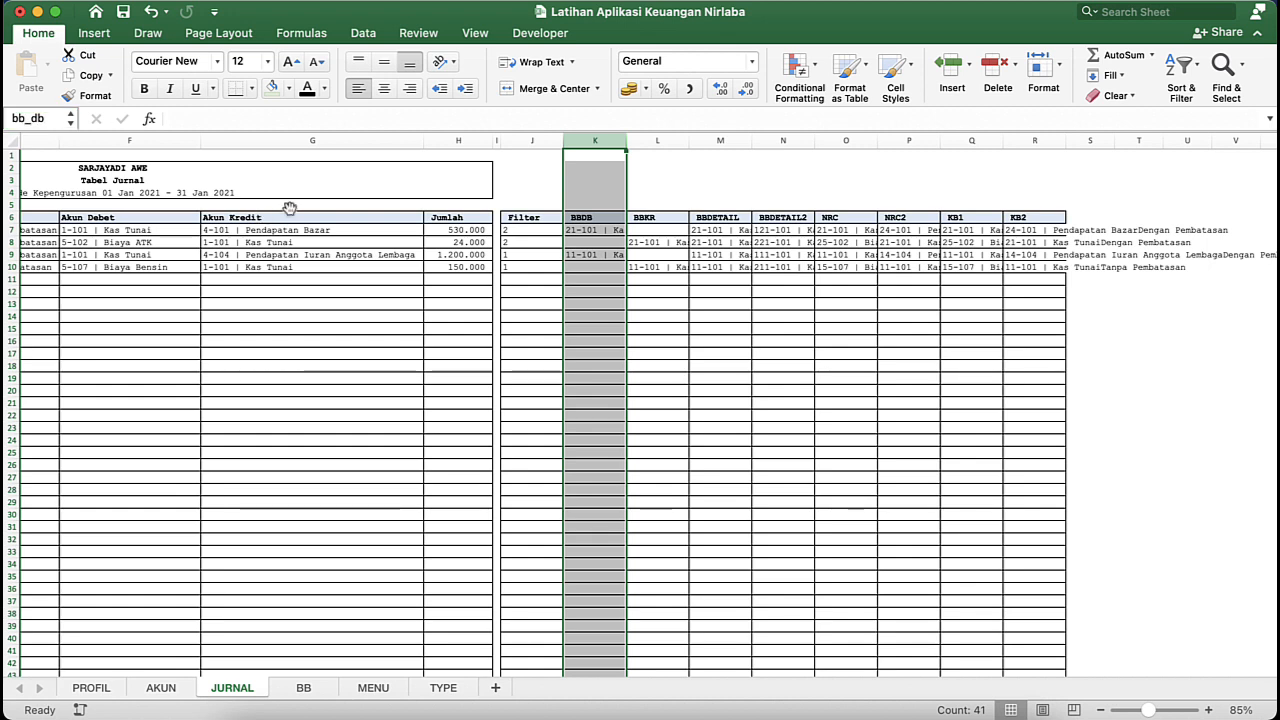
- Define the range name bb_kr for the BBKR column L on the JURNAL sheet
{"action": "left_click", "coordinate": [660, 140]}
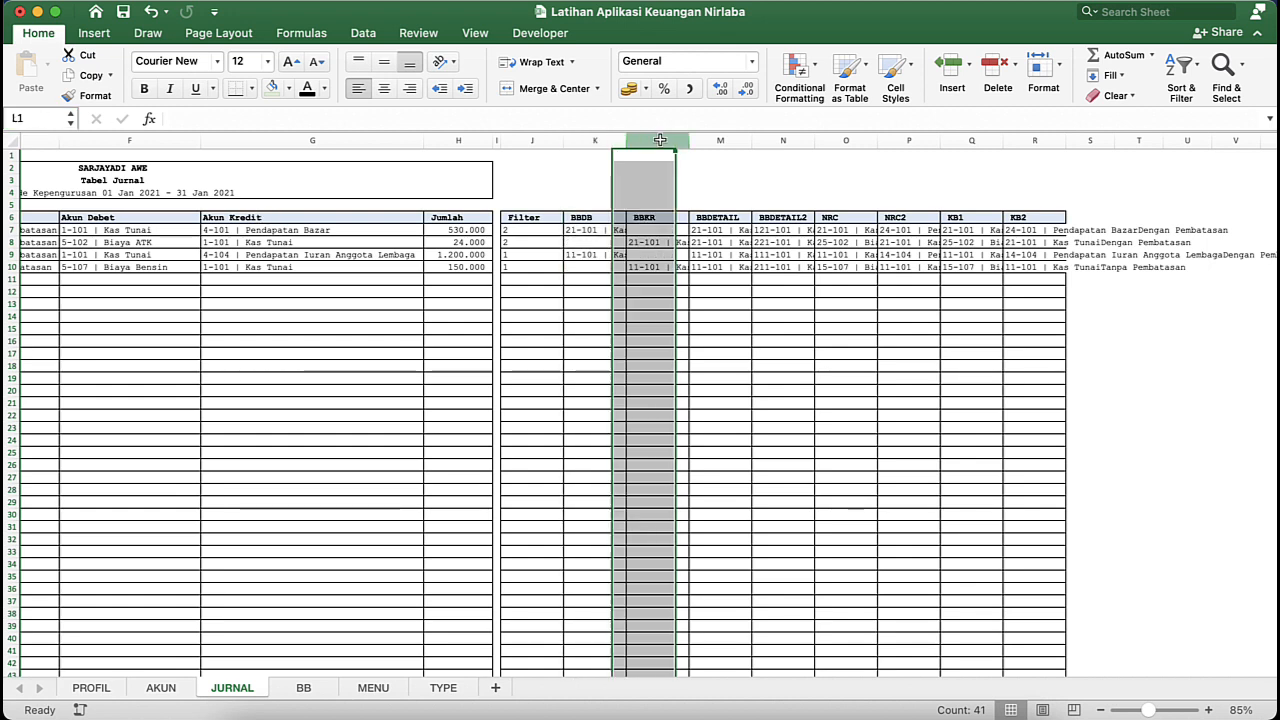
{"action": "left_click", "coordinate": [44, 112]}
{"action": "type", "text": "bb_db"}
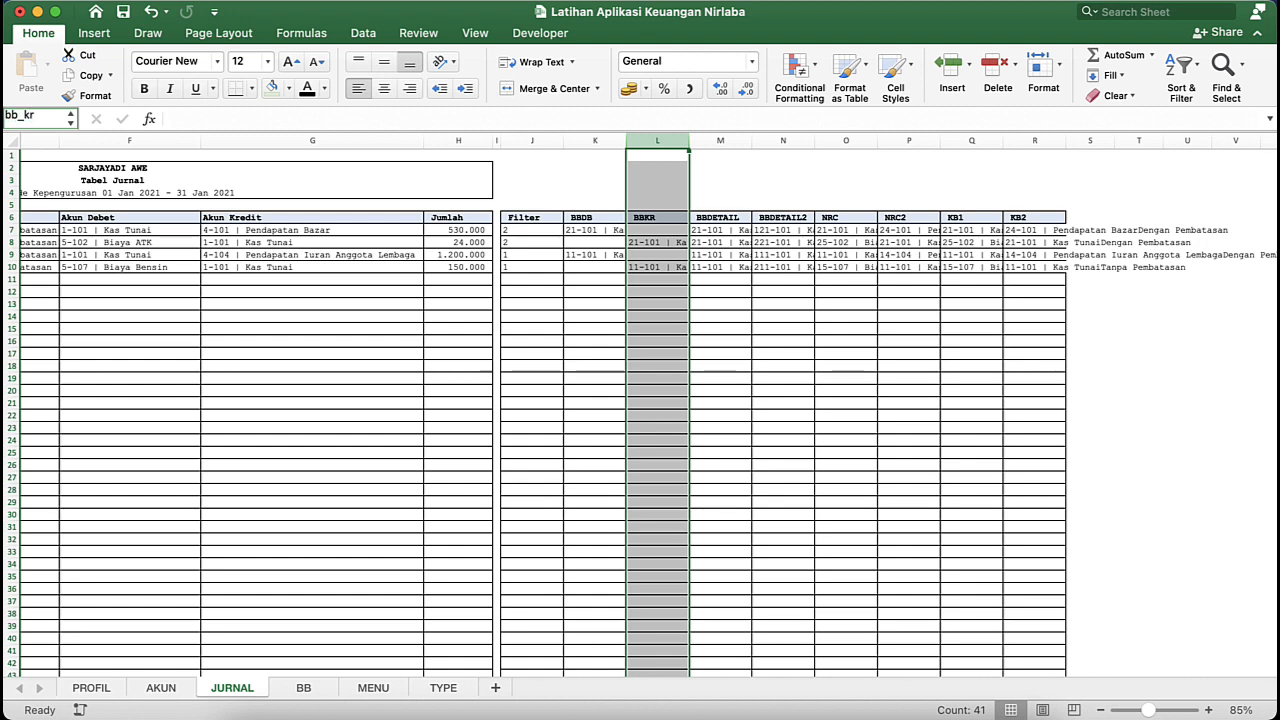
{"action": "key", "text": "Return"}
- Define the range name bb_detail for the BBDETAIL column M on the JURNAL sheet
{"action": "left_click", "coordinate": [727, 140]}
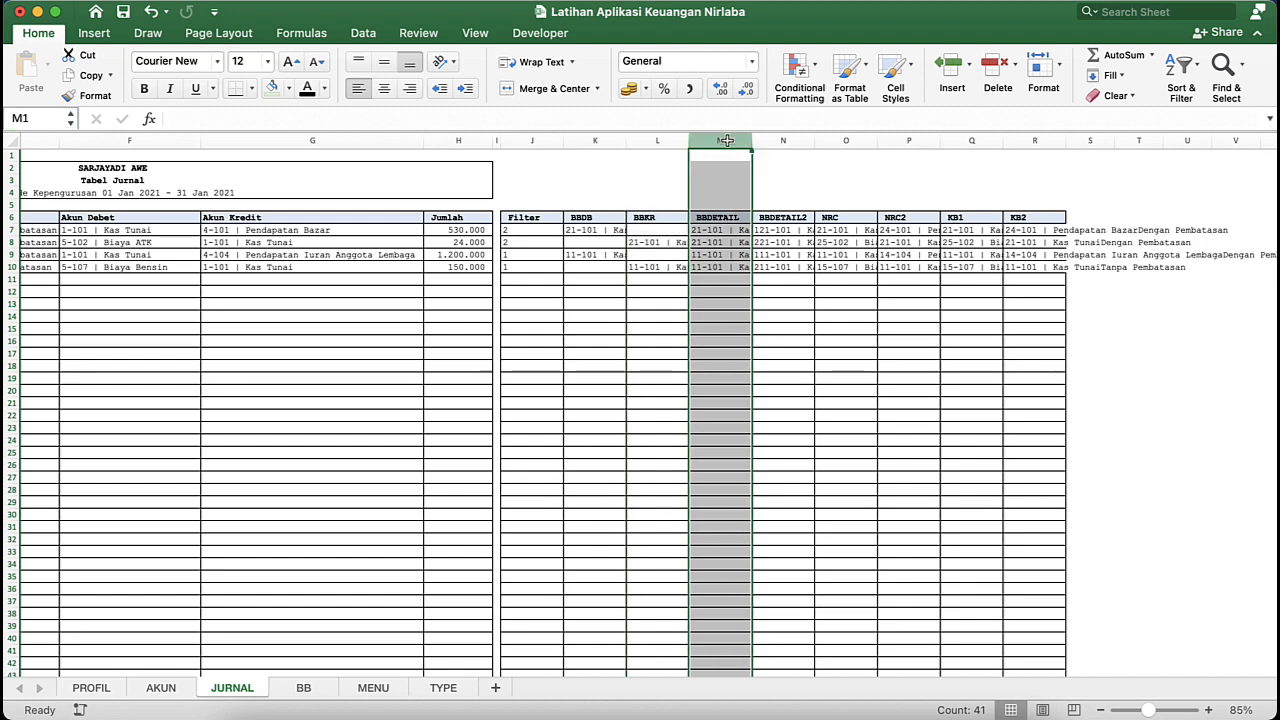
{"action": "left_click", "coordinate": [52, 116]}
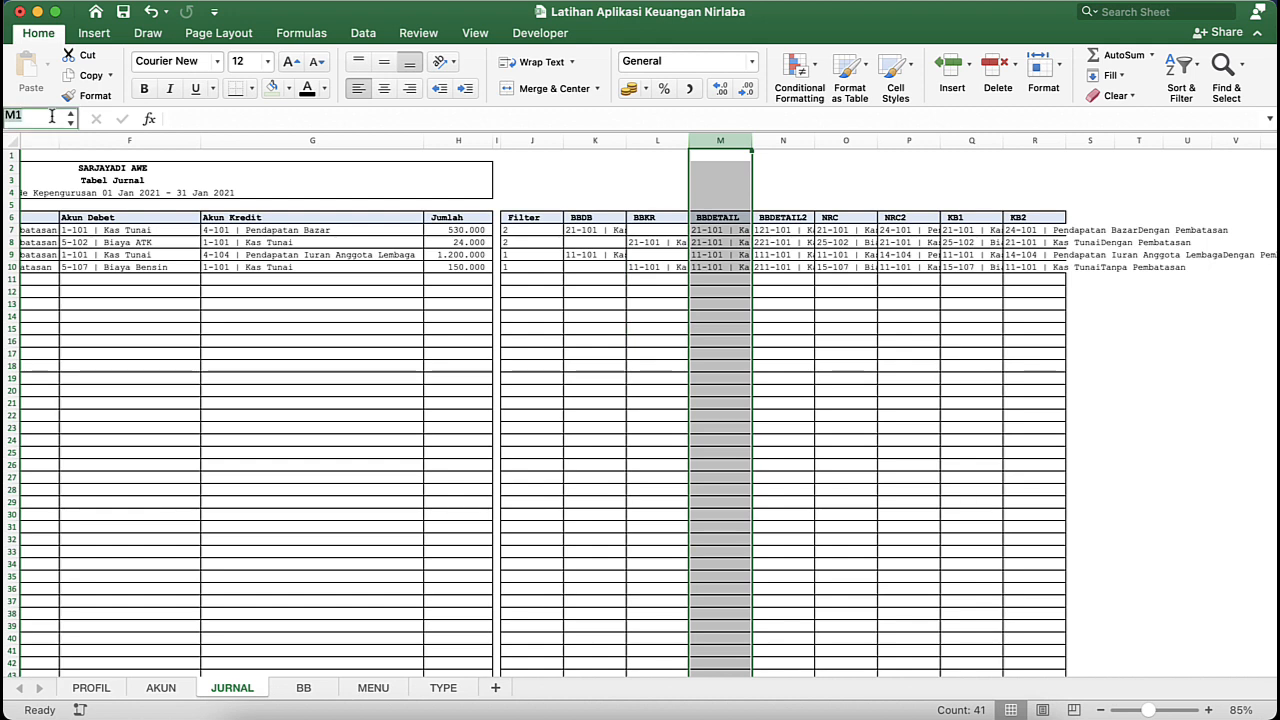
{"action": "type", "text": "bb_db"}
{"action": "type", "text": "tail"}
{"action": "key", "text": "Return"}
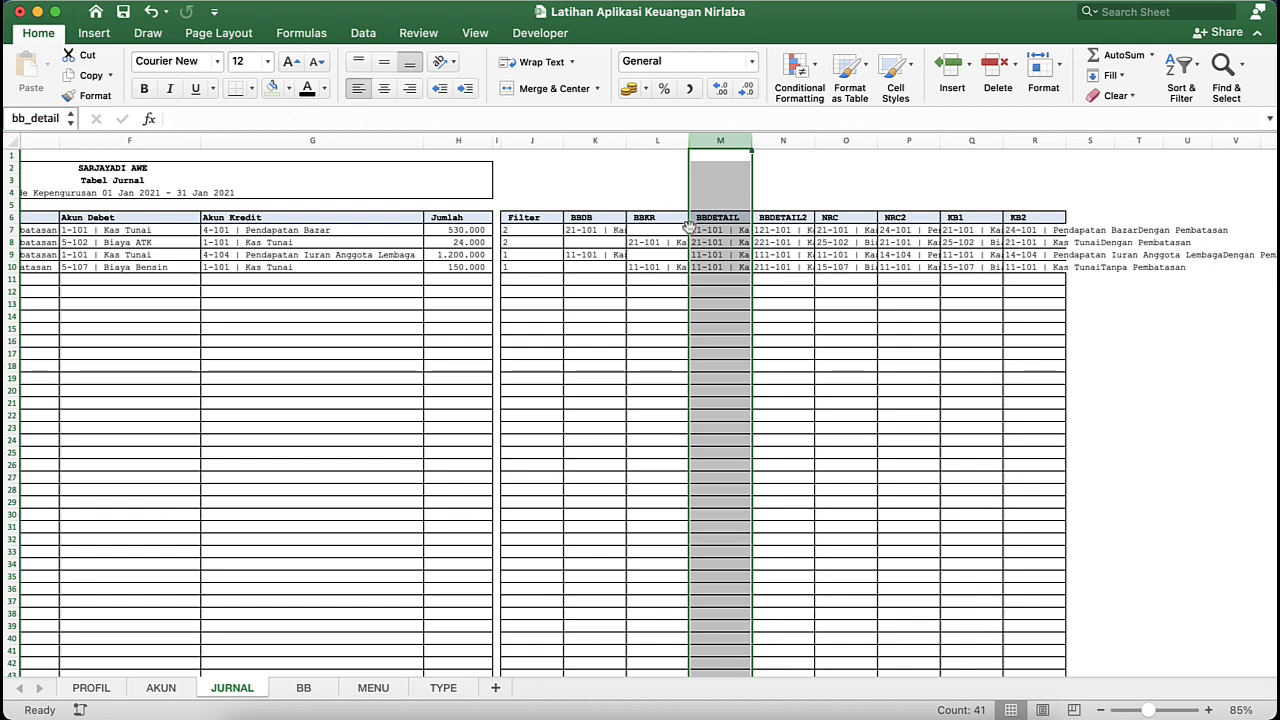
- Define the range name bb_detail2 for the BBDETAIL2 column N
{"action": "left_click", "coordinate": [783, 140]}
{"action": "left_click", "coordinate": [38, 118]}
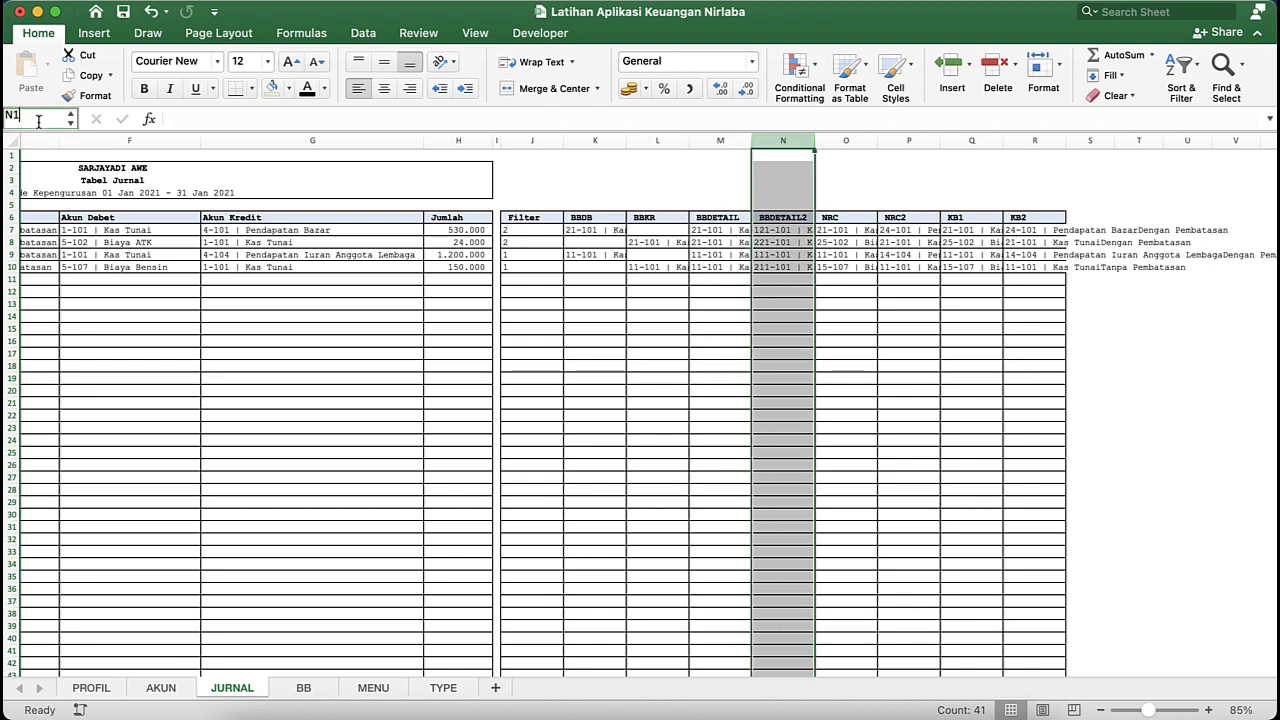
{"action": "type", "text": "bb_db"}
{"action": "key", "text": "BackSpace"}
{"action": "type", "text": "etail"}
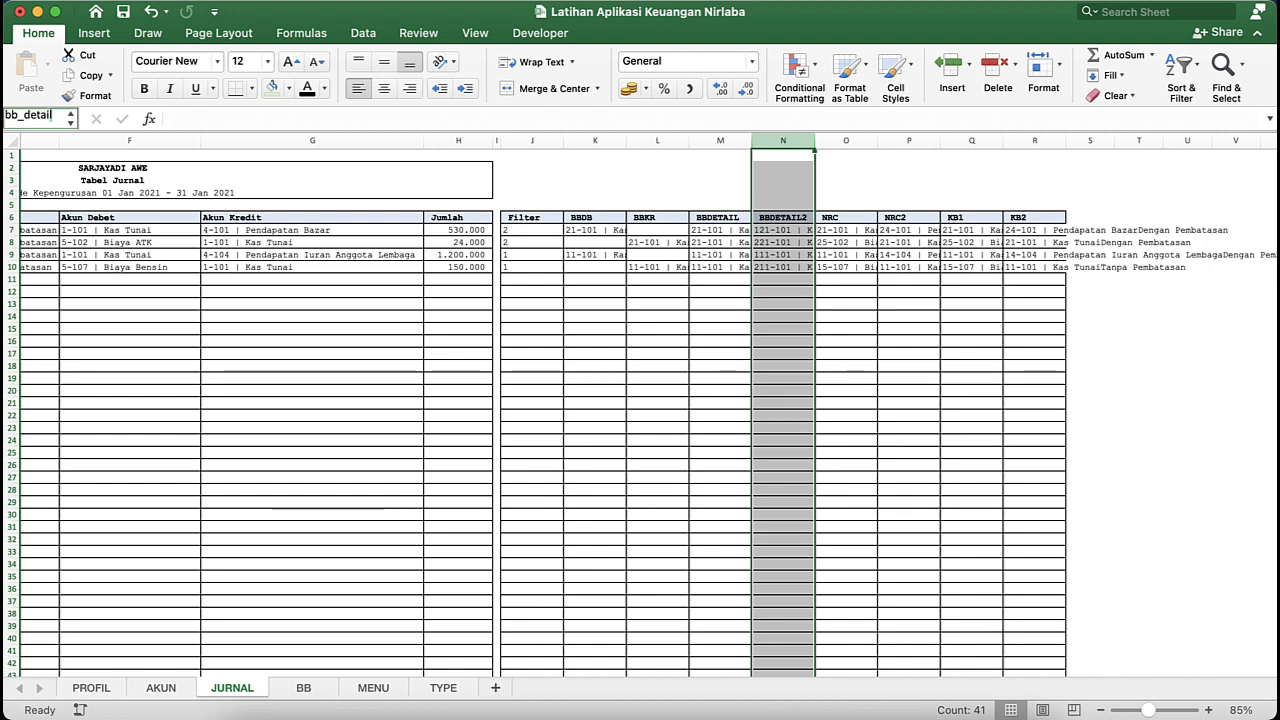
{"action": "type", "text": "2"}
{"action": "key", "text": "Return"}
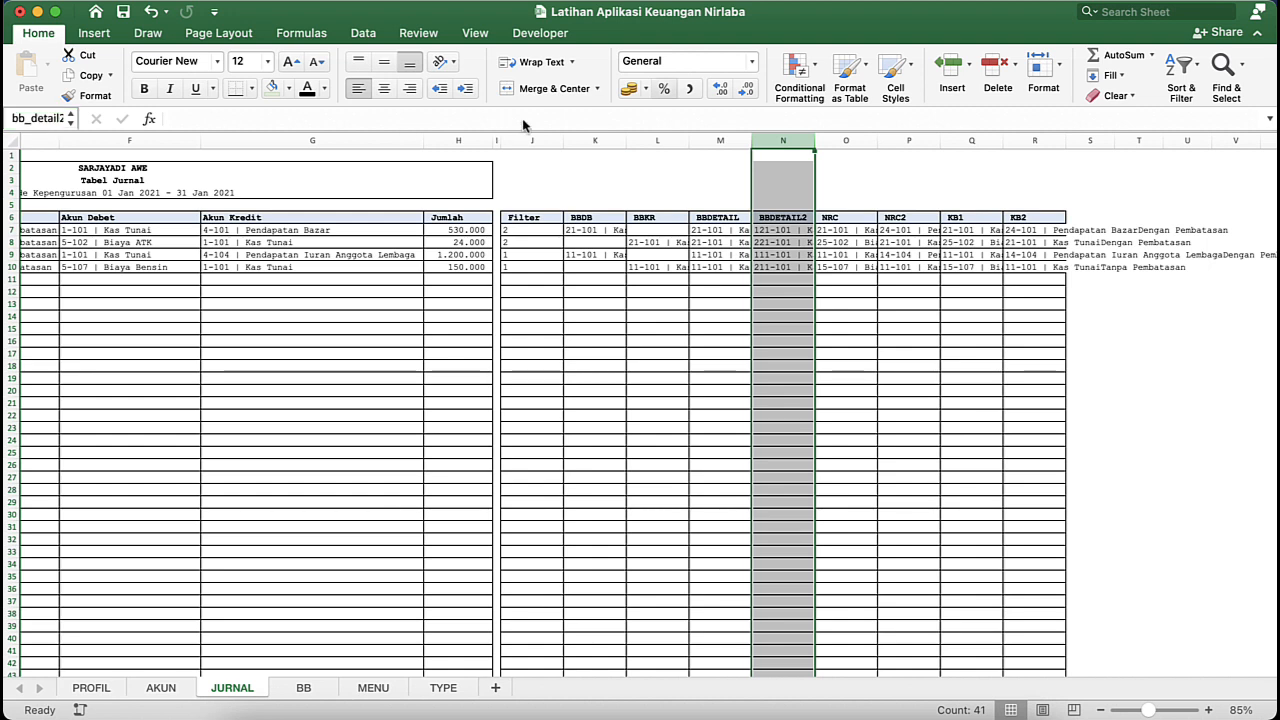
- Define the range name NRC for the NRC column O on the JURNAL sheet
{"action": "left_click", "coordinate": [845, 140]}
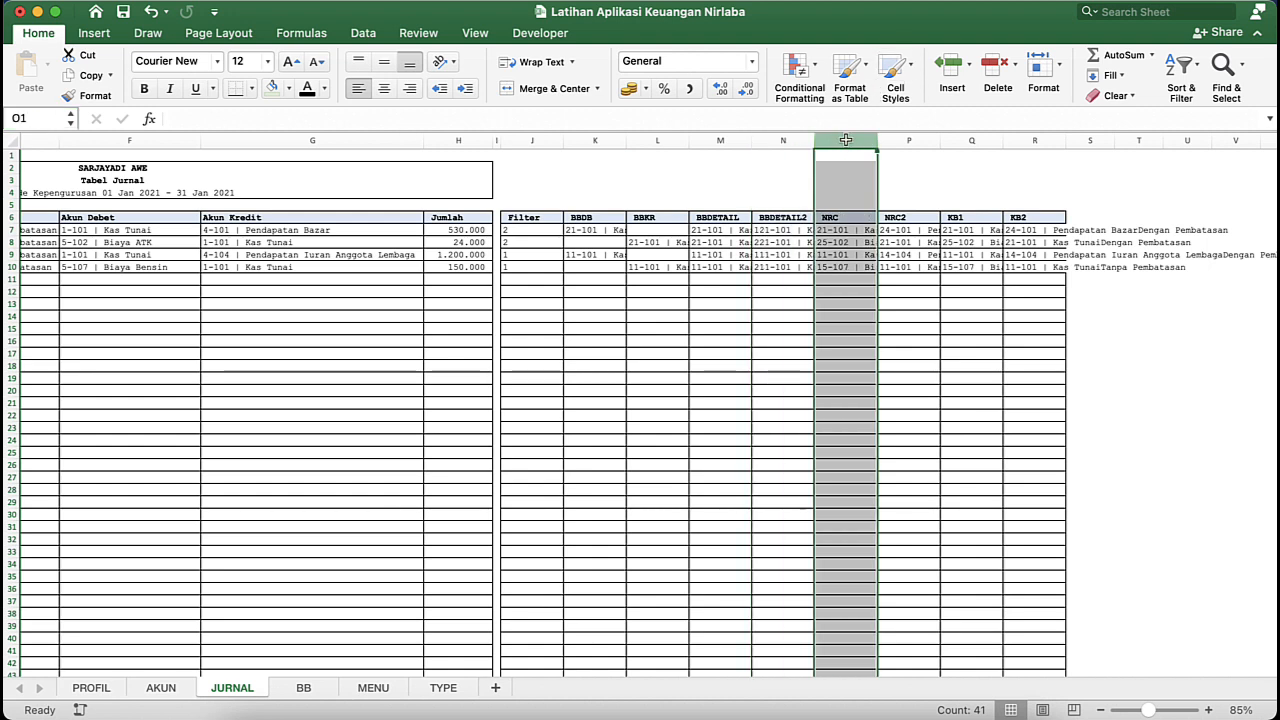
{"action": "left_click", "coordinate": [35, 118]}
{"action": "type", "text": "NRC"}
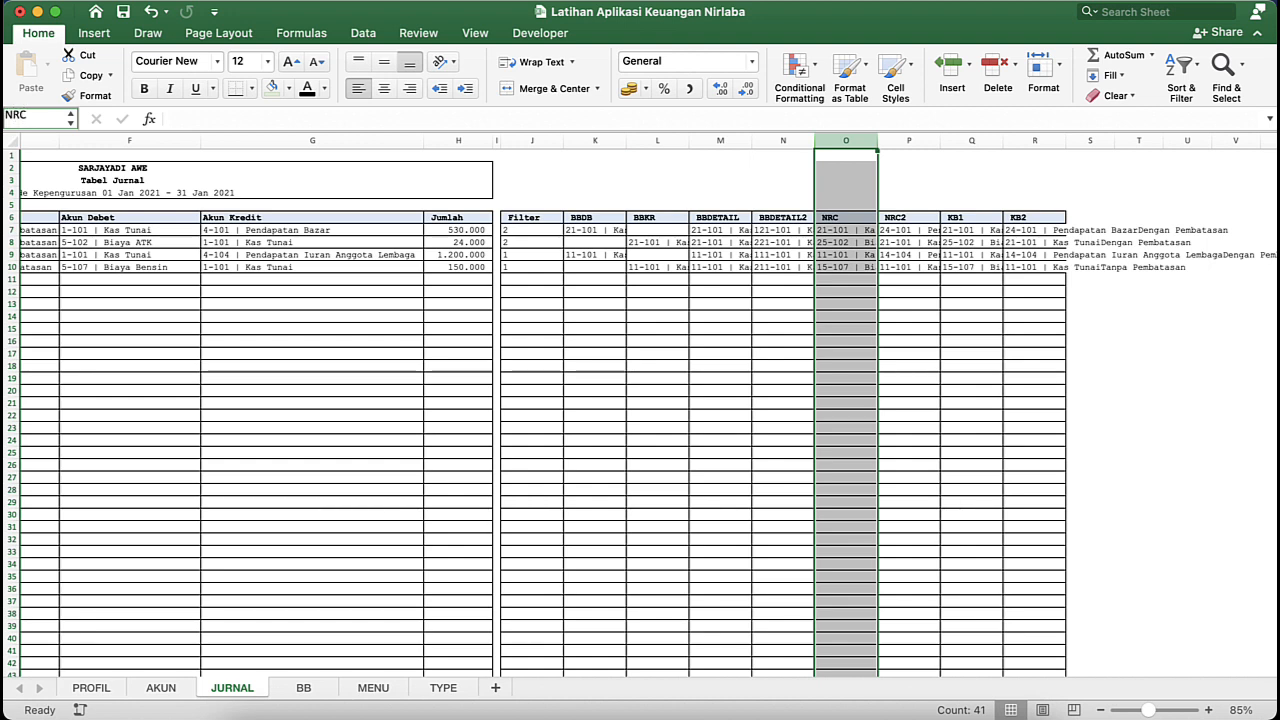
{"action": "key", "text": "Return"}
- Try to define the range name NRC2 for the NRC2 column P, and return to the journal's helper columns
{"action": "left_click", "coordinate": [920, 140]}
{"action": "left_click", "coordinate": [53, 116]}
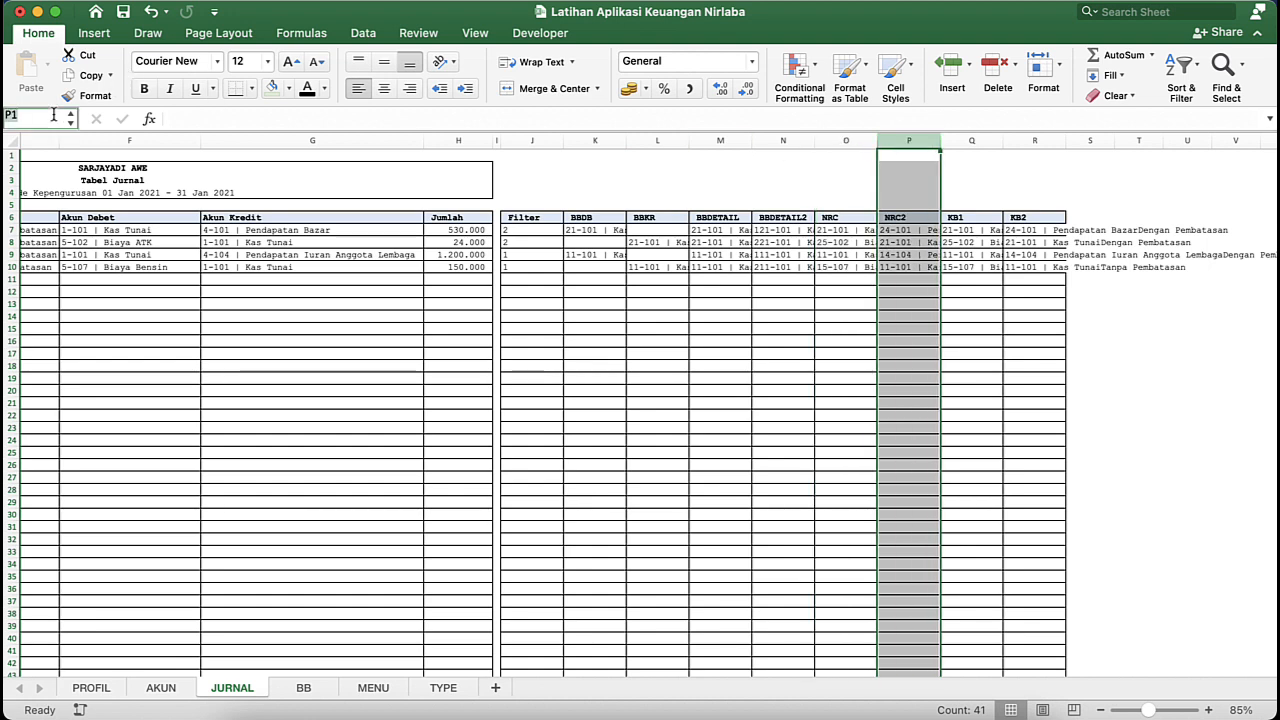
{"action": "type", "text": "NRC2"}
{"action": "key", "text": "Return"}
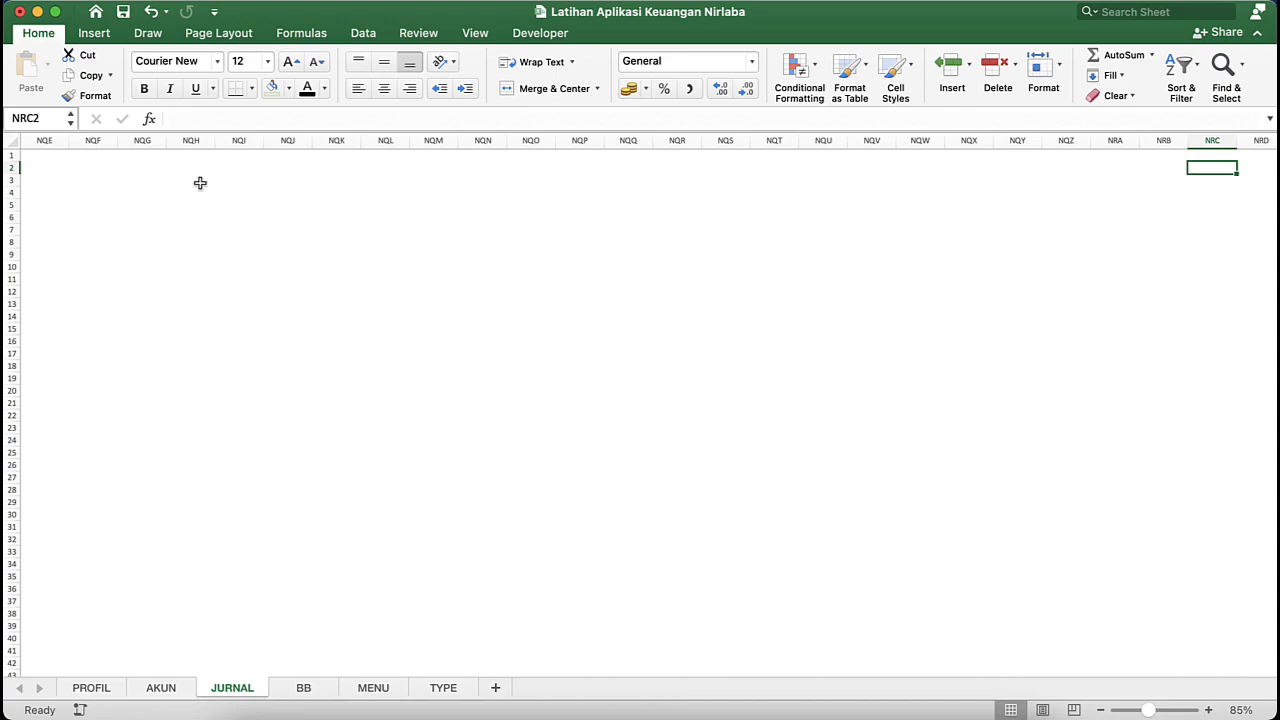
{"action": "key", "text": "Home"}
{"action": "left_click", "coordinate": [417, 340]}
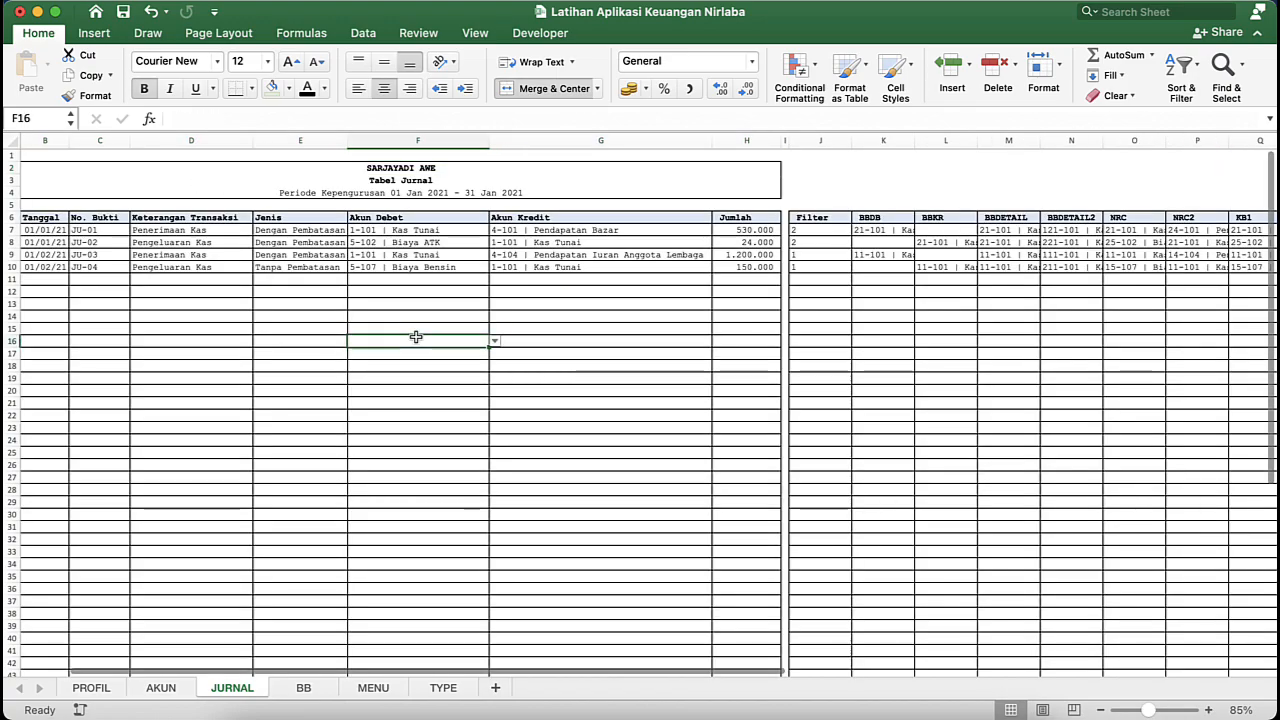
{"action": "scroll", "coordinate": [1094, 242], "scroll_direction": "right", "scroll_amount": 5}
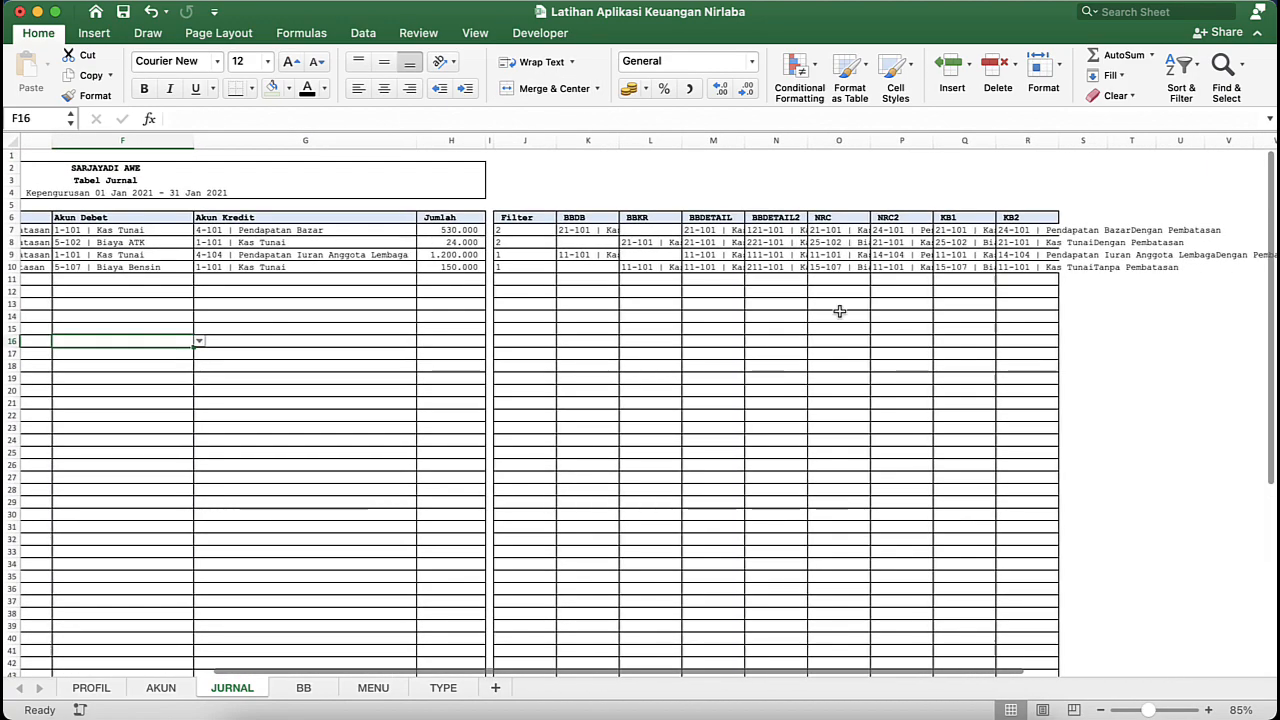
- Switch to the APLIKASI KEUANGAN NIRLABA ISAK-35 workbook and check the range name of its NRC2 column R
{"action": "key", "text": "ctrl+Up"}
{"action": "left_click", "coordinate": [960, 371]}
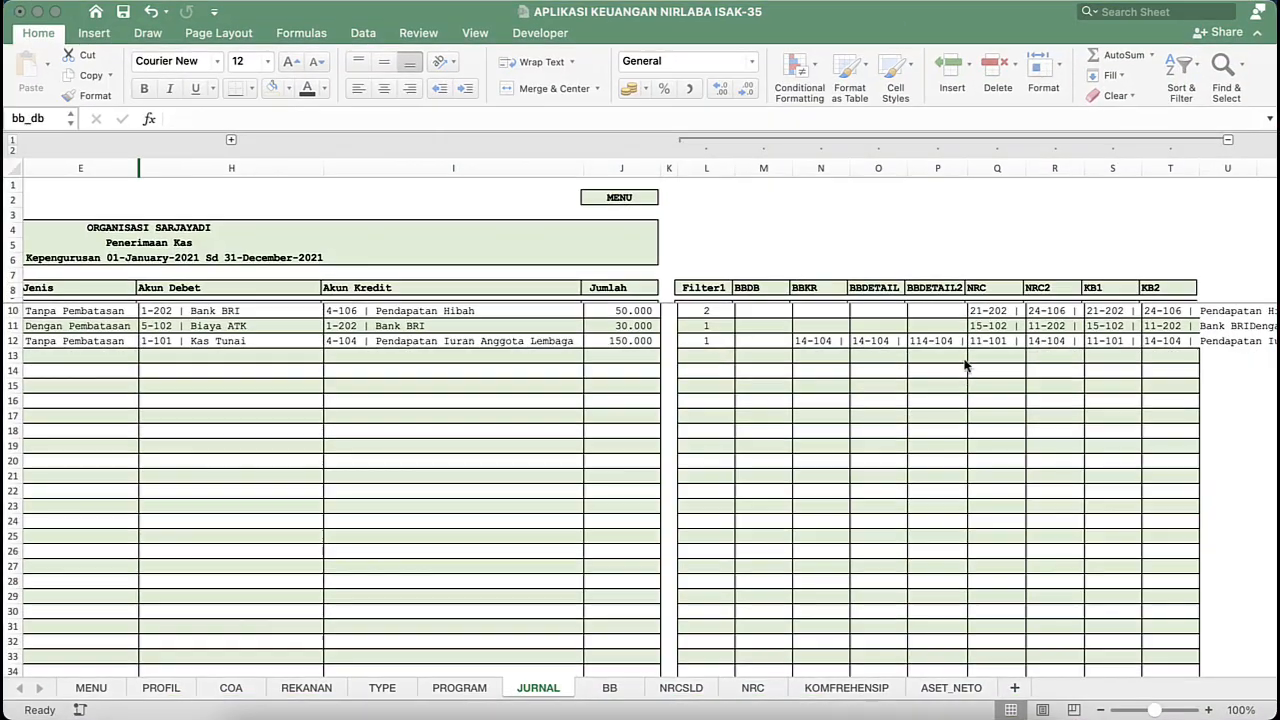
{"action": "left_click", "coordinate": [1054, 168]}
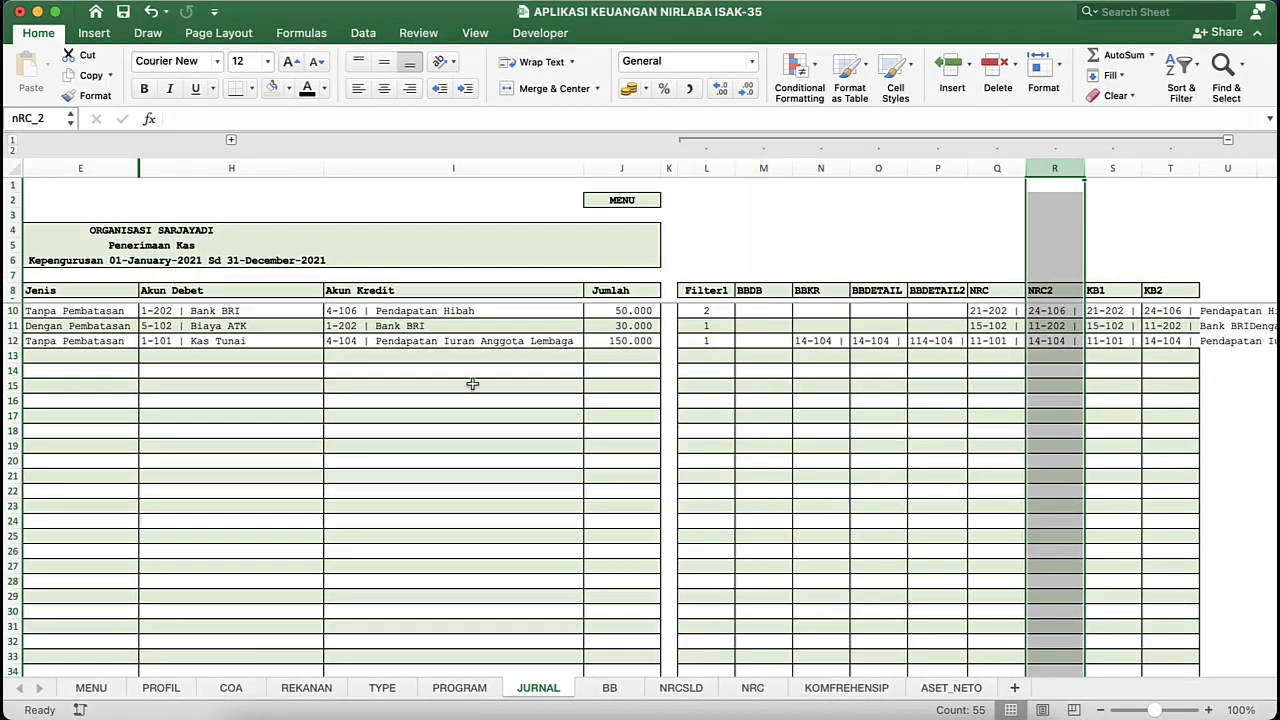
- Return to the Latihan Aplikasi Keuangan Nirlaba workbook and name the NRC2 column P after the reference workbook's nRC_2 range name
{"action": "key", "text": "ctrl+Up"}
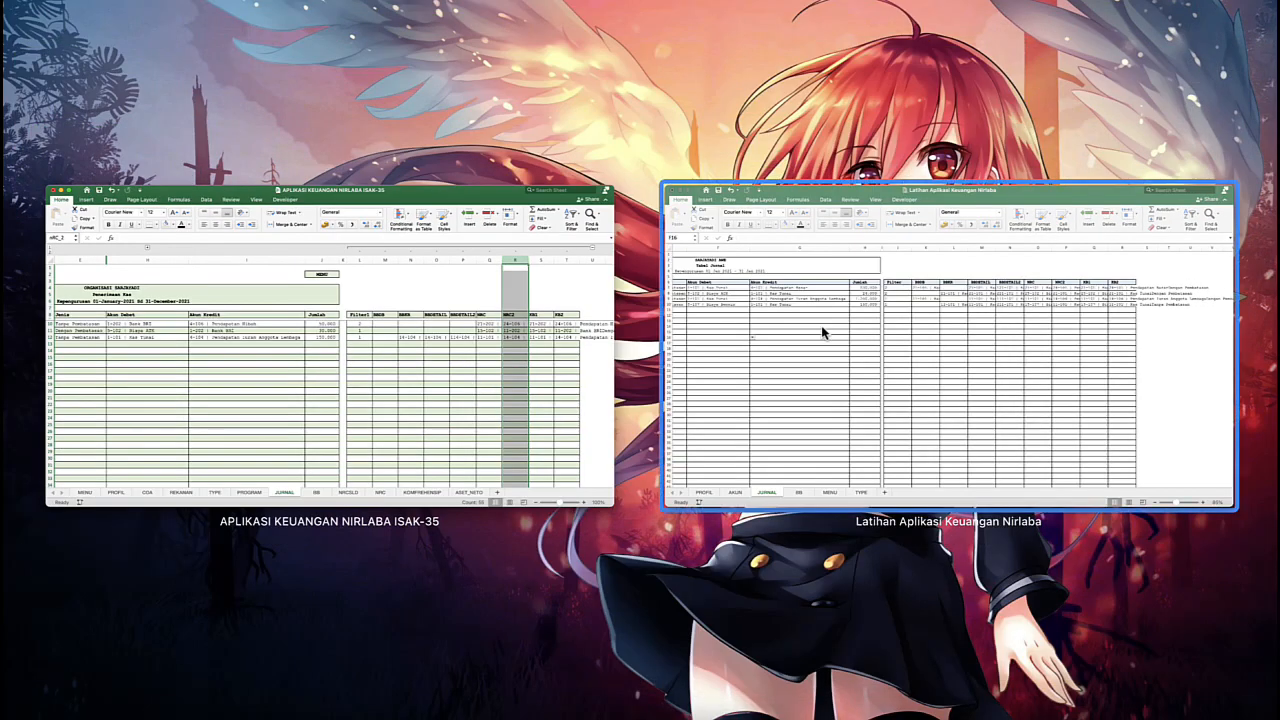
{"action": "left_click", "coordinate": [823, 334]}
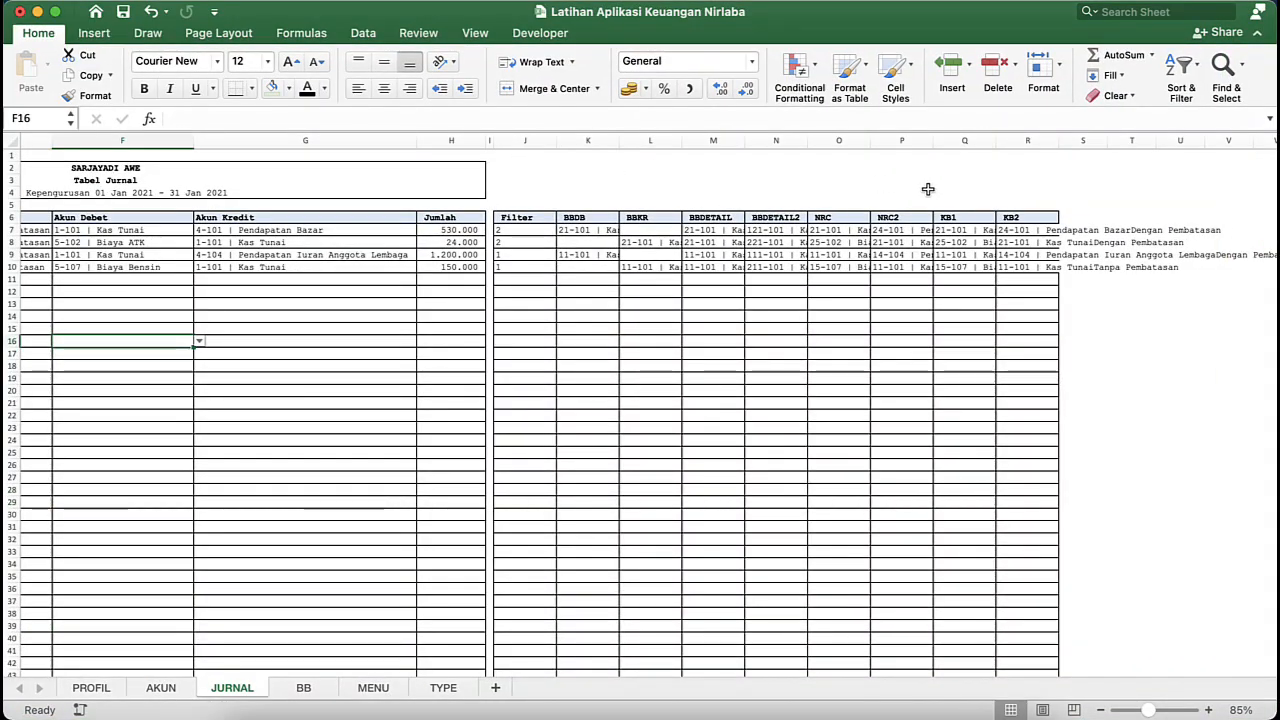
{"action": "left_click", "coordinate": [880, 140]}
{"action": "left_click", "coordinate": [42, 120]}
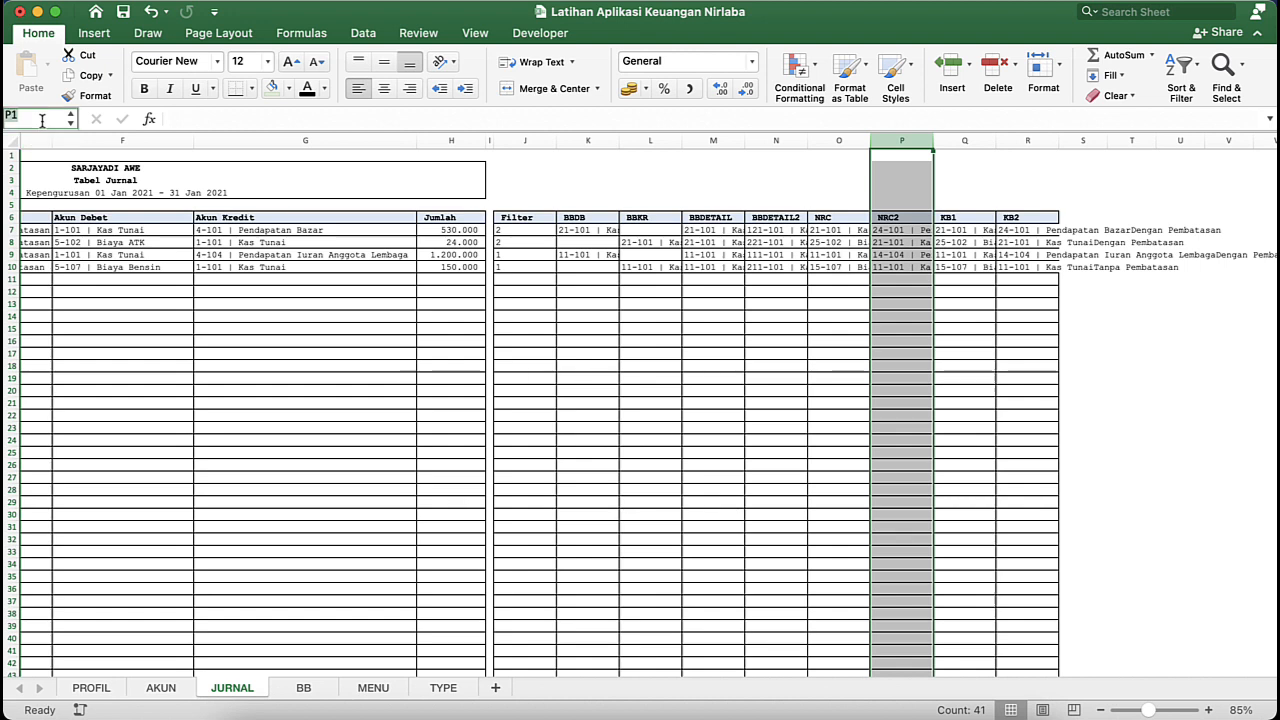
{"action": "type", "text": "NRC"}
{"action": "key", "text": "Return"}
- Define the range name kb_1 for the KB1 column Q on the JURNAL sheet
{"action": "left_click", "coordinate": [964, 141]}
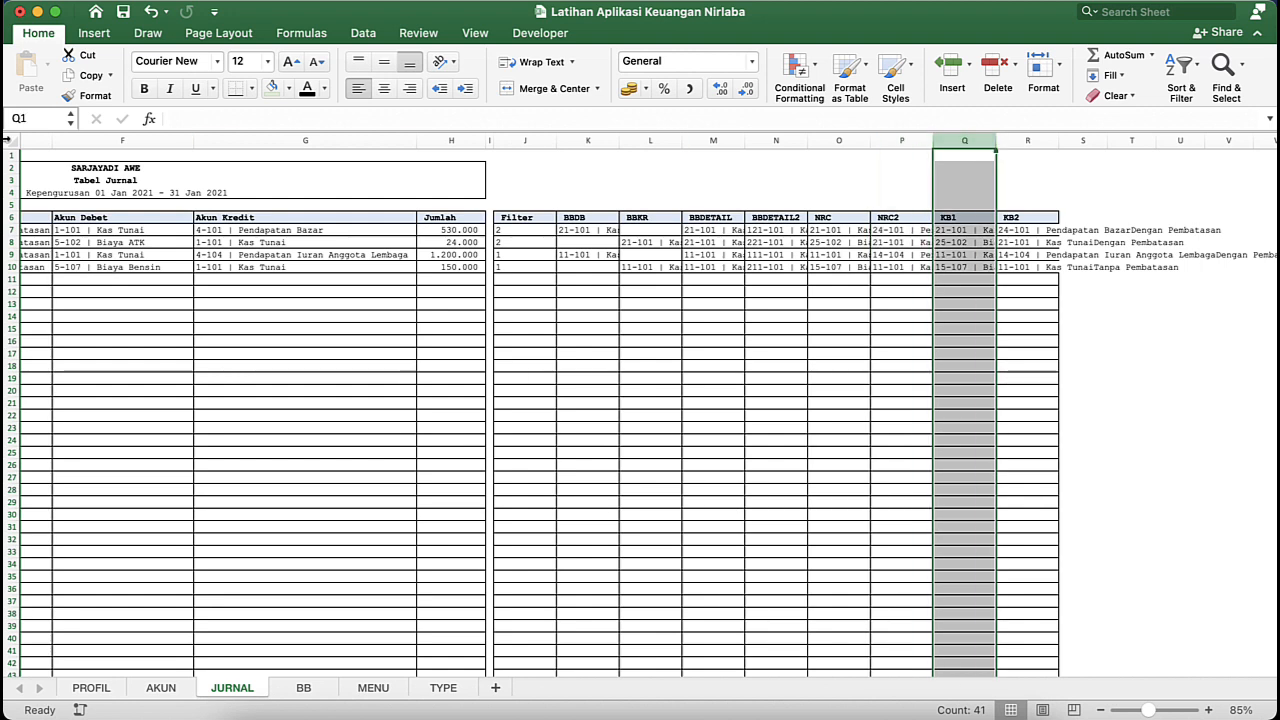
{"action": "left_click", "coordinate": [40, 112]}
{"action": "type", "text": "kb_"}
{"action": "key", "text": "Escape"}
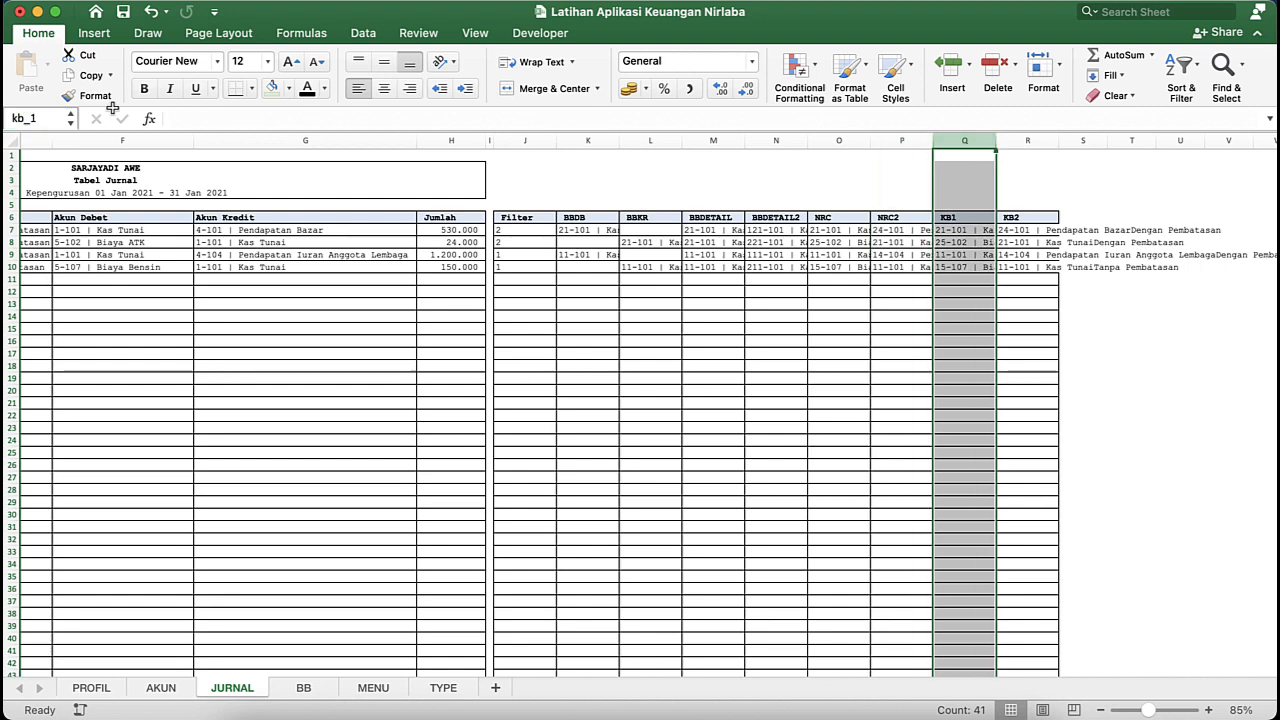
- Define the range name kb_2 for the KB2 column R
{"action": "left_click", "coordinate": [1027, 141]}
{"action": "left_click", "coordinate": [47, 114]}
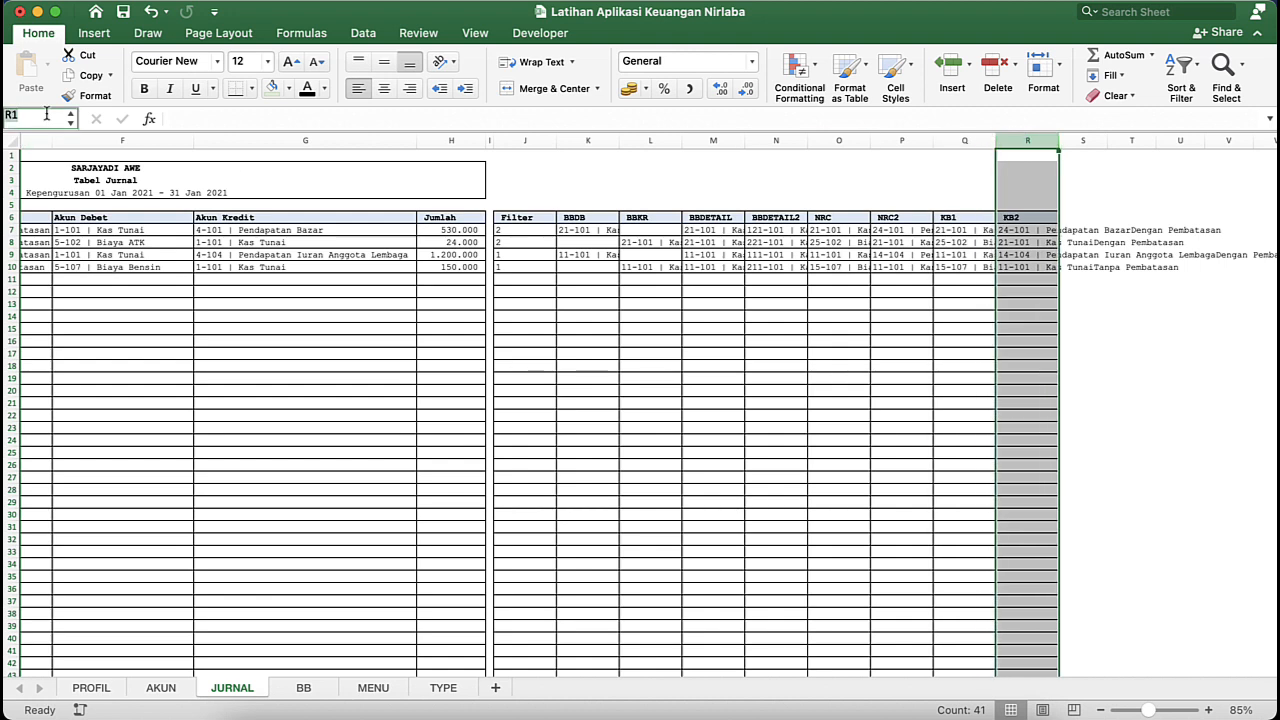
{"action": "type", "text": "kb_1"}
{"action": "key", "text": "Return"}
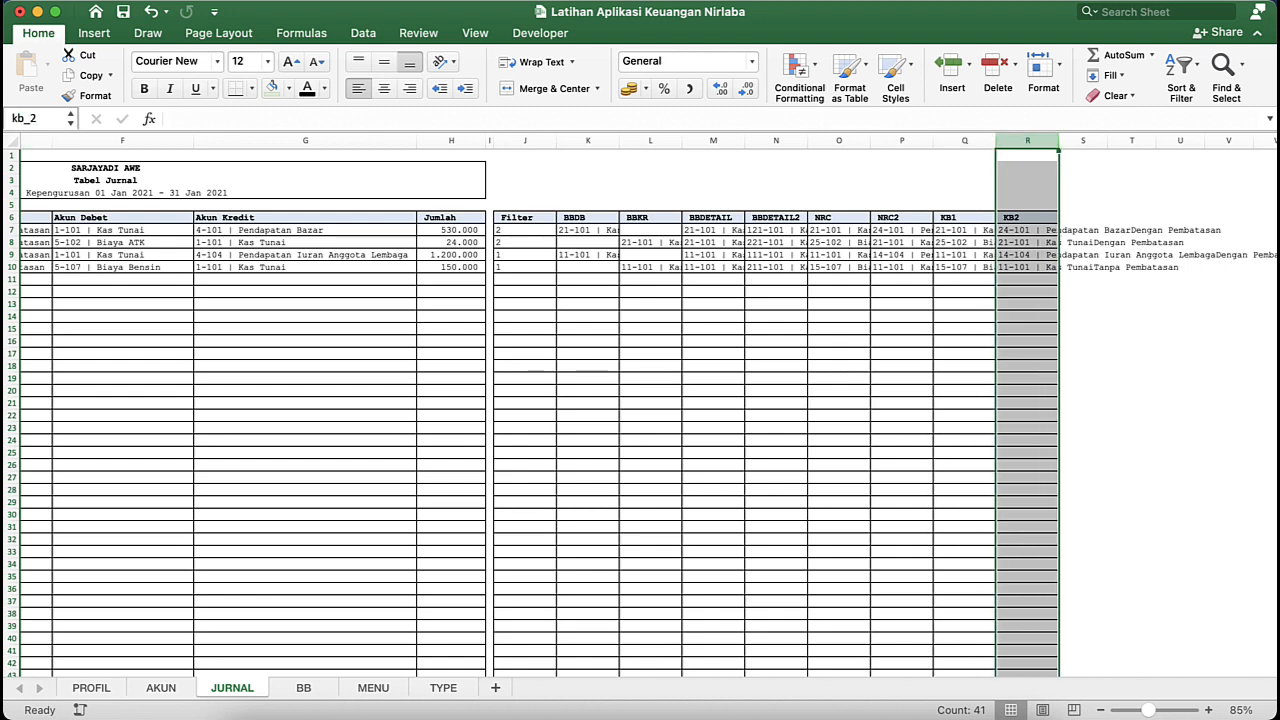
- Examine the journal entries and the Filter column formulas and values in J7:J10 on the JURNAL sheet
{"action": "left_click", "coordinate": [368, 427]}
{"action": "left_click", "coordinate": [623, 207]}
{"action": "left_click", "coordinate": [423, 243]}
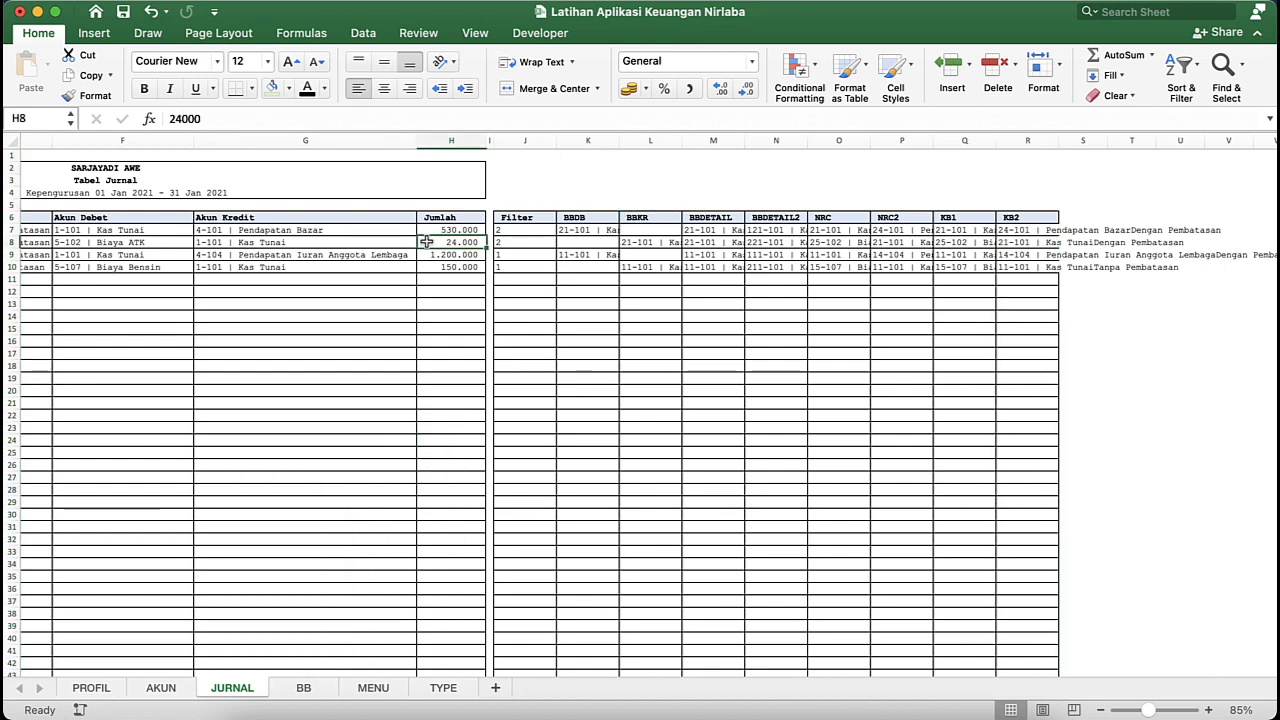
{"action": "scroll", "coordinate": [226, 259], "scroll_direction": "left", "scroll_amount": 5}
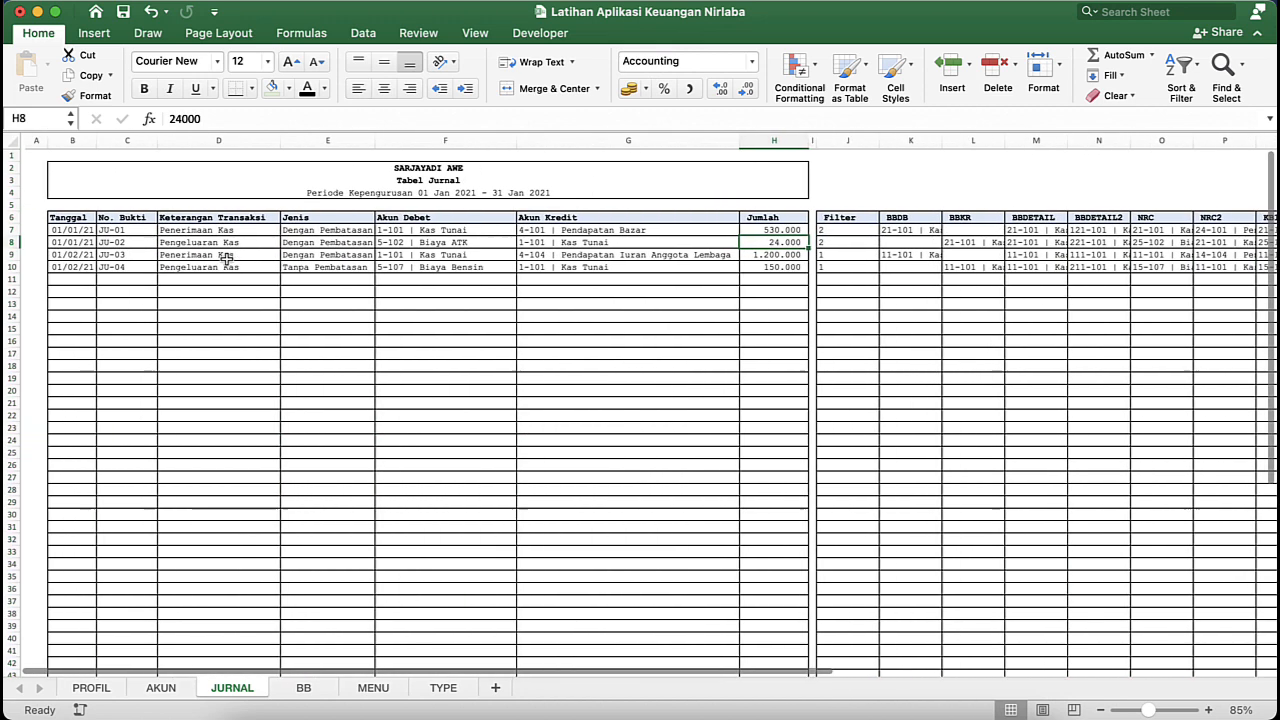
{"action": "left_click", "coordinate": [412, 284]}
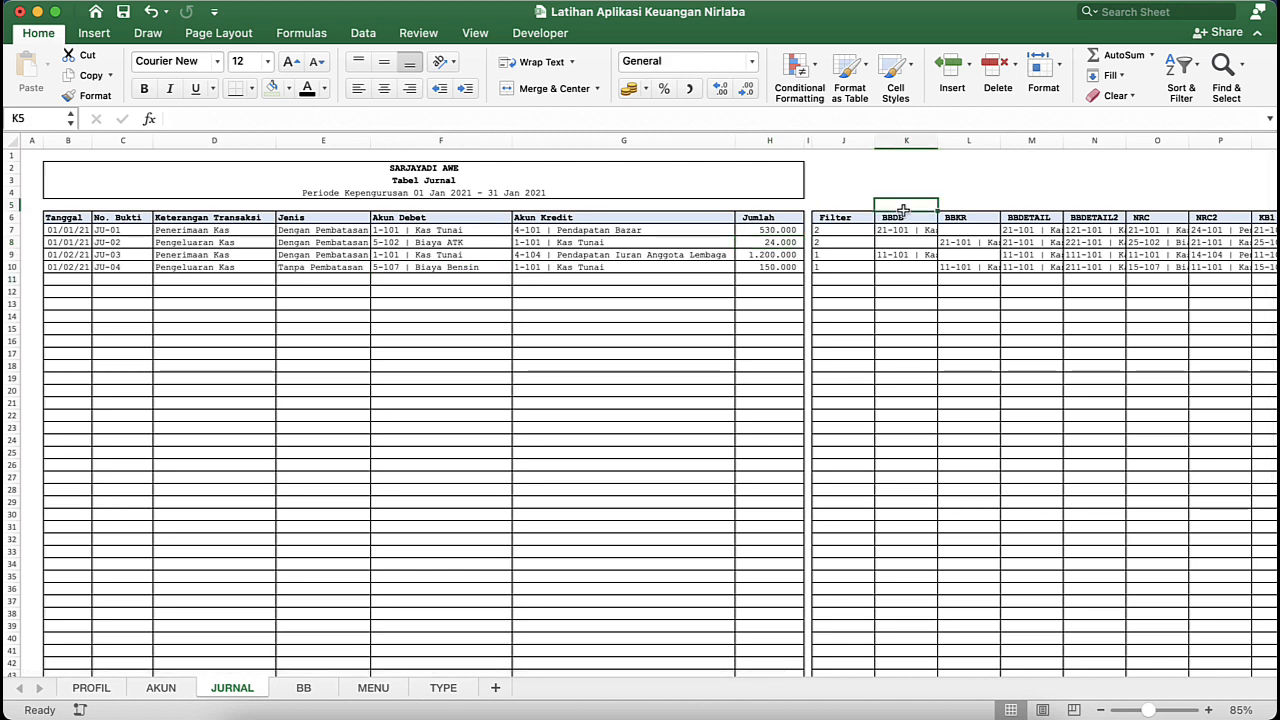
{"action": "left_click", "coordinate": [883, 254]}
{"action": "left_click", "coordinate": [836, 245]}
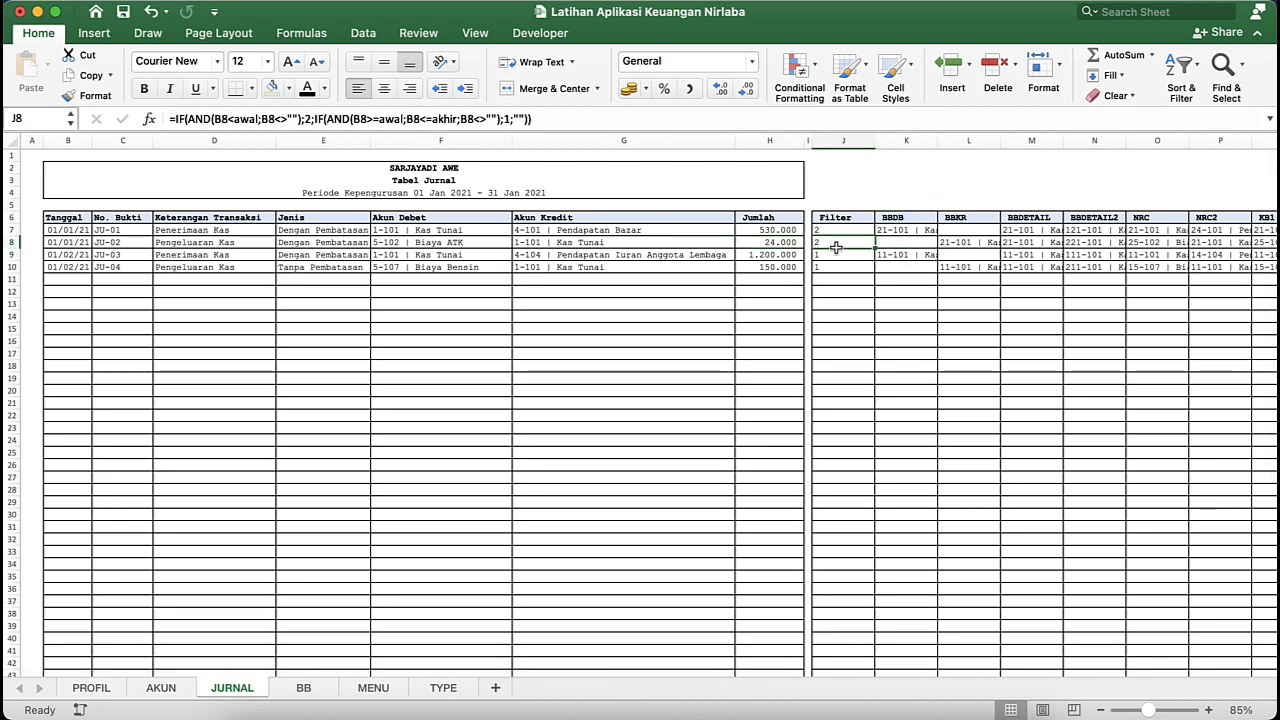
{"action": "left_click", "coordinate": [833, 253]}
{"action": "left_click_drag", "start_coordinate": [833, 253], "coordinate": [834, 267]}
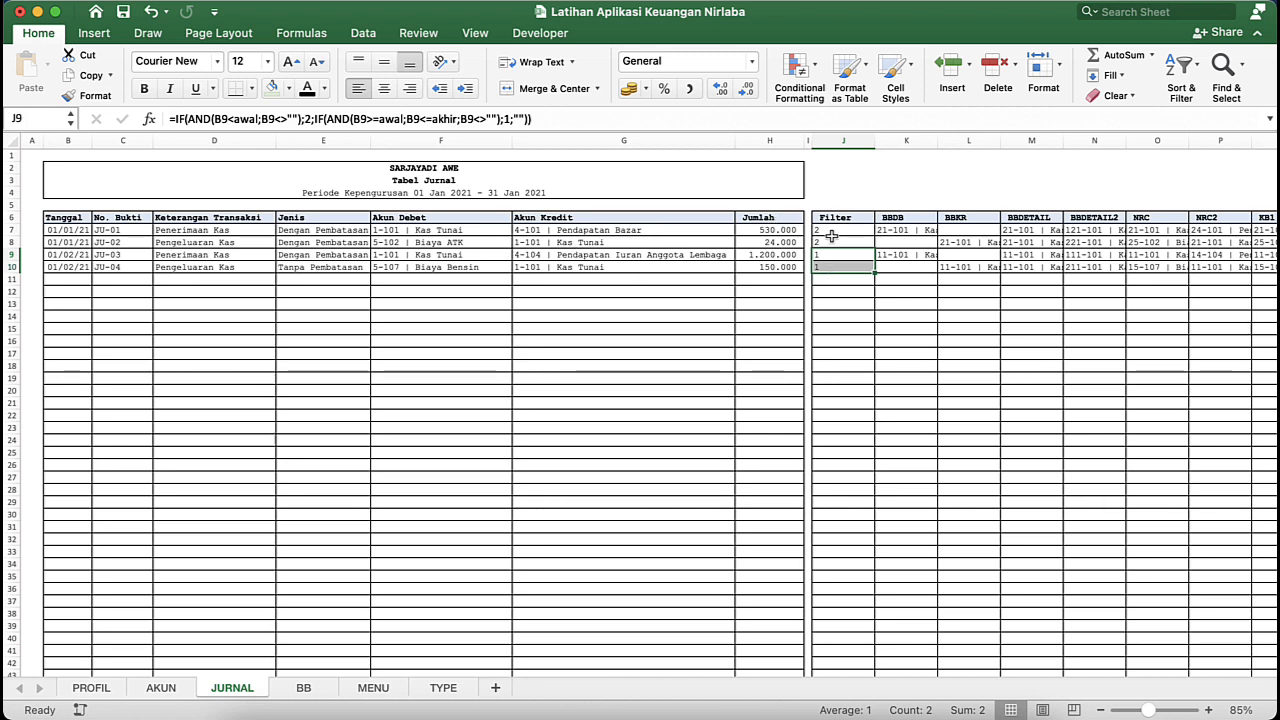
{"action": "left_click", "coordinate": [838, 229]}
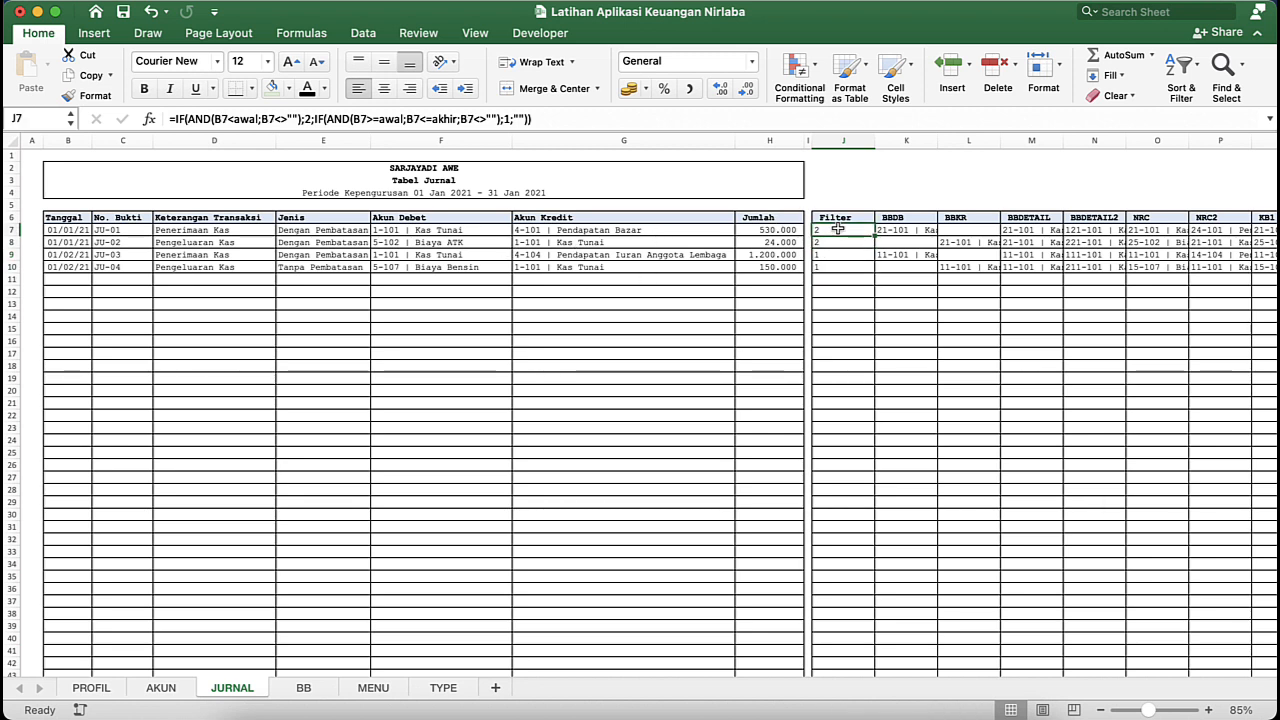
{"action": "left_click_drag", "start_coordinate": [838, 229], "coordinate": [838, 242]}
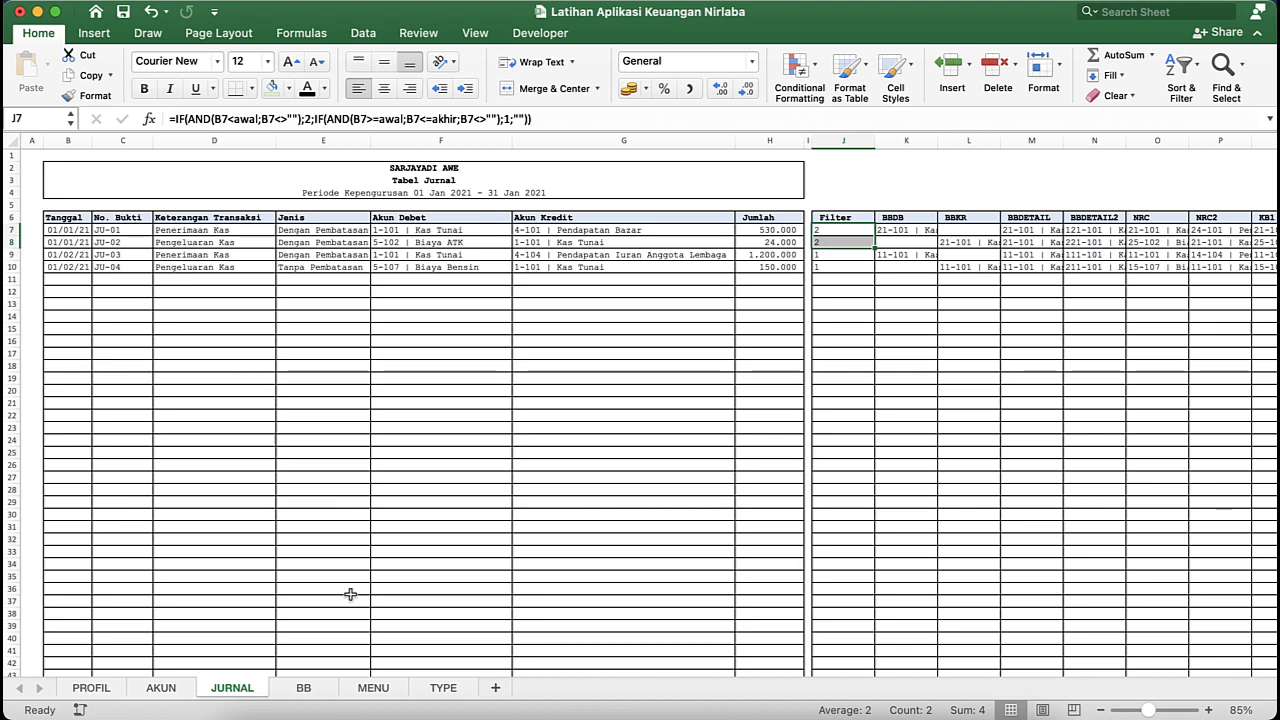
- Go to the BB sheet and look over the Buku Besar table from the first Tanggal cell C13
{"action": "left_click", "coordinate": [309, 694]}
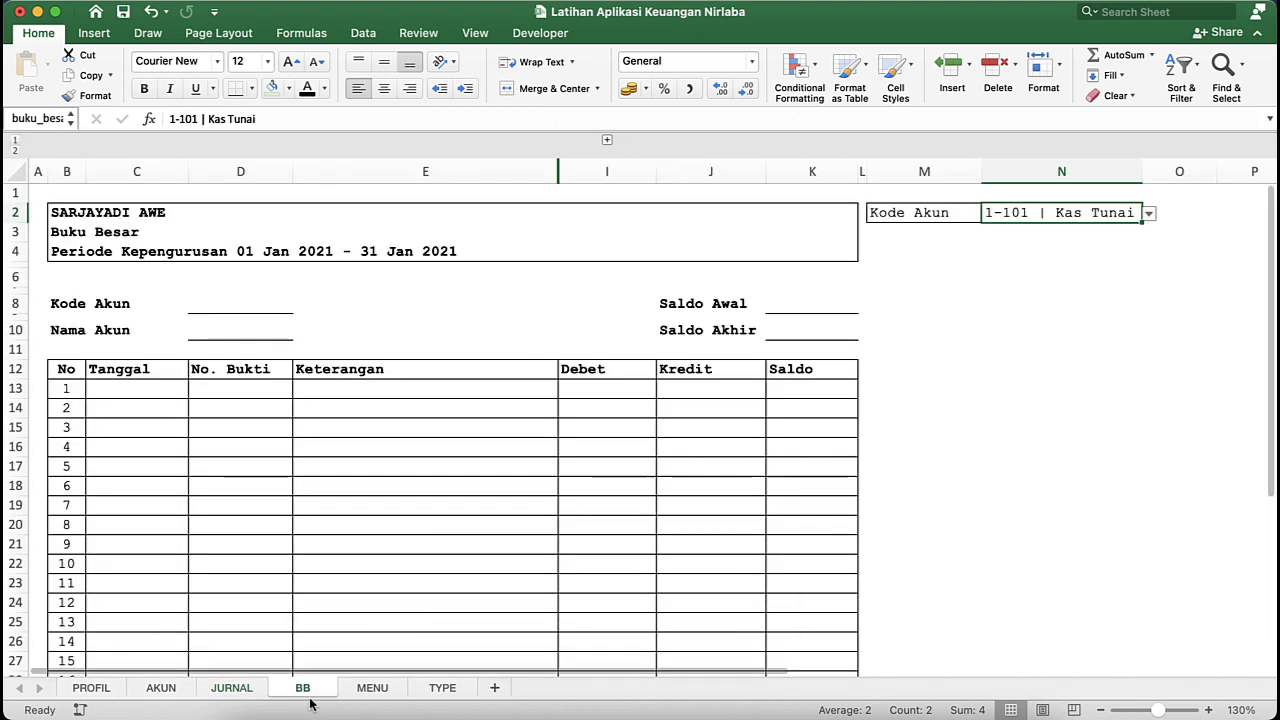
{"action": "left_click", "coordinate": [154, 388]}
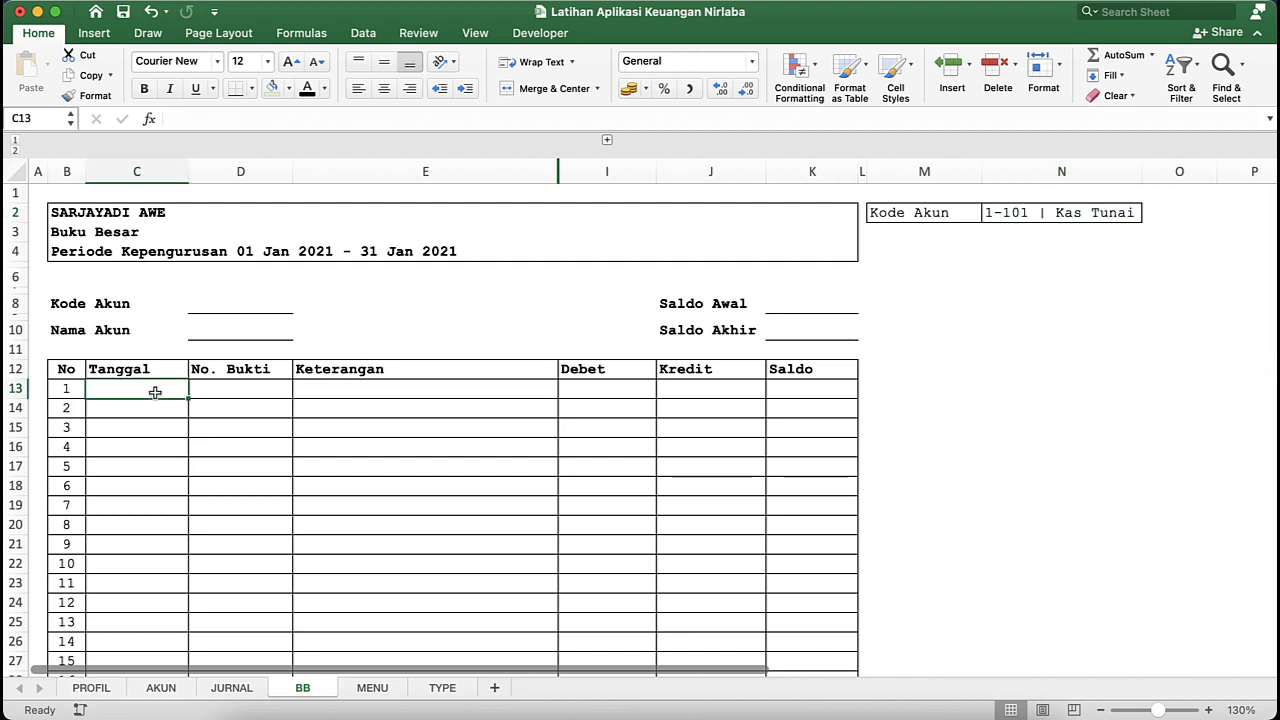
{"action": "scroll", "coordinate": [154, 390], "scroll_direction": "down", "scroll_amount": 2}
{"action": "scroll", "coordinate": [155, 393], "scroll_direction": "up", "scroll_amount": 2}
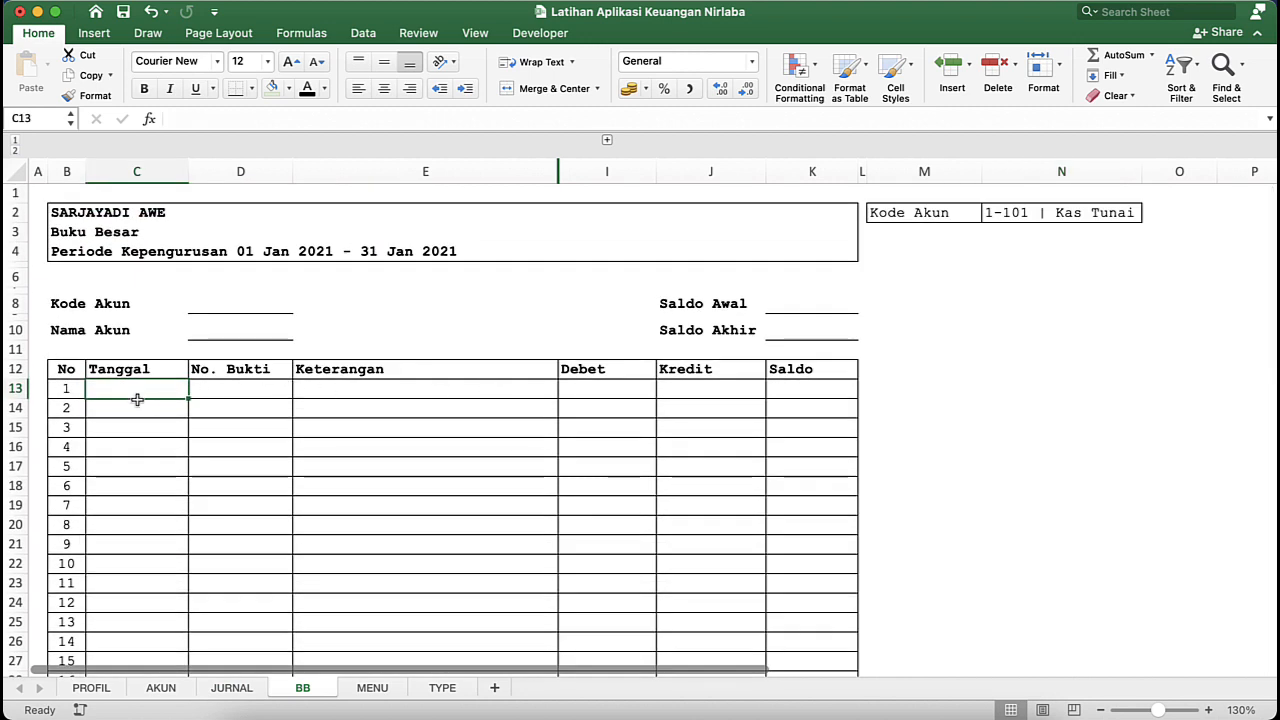
- Go back to the JURNAL sheet and check the BBDETAIL2 formula in N7 and the range name of column N
{"action": "left_click", "coordinate": [233, 687]}
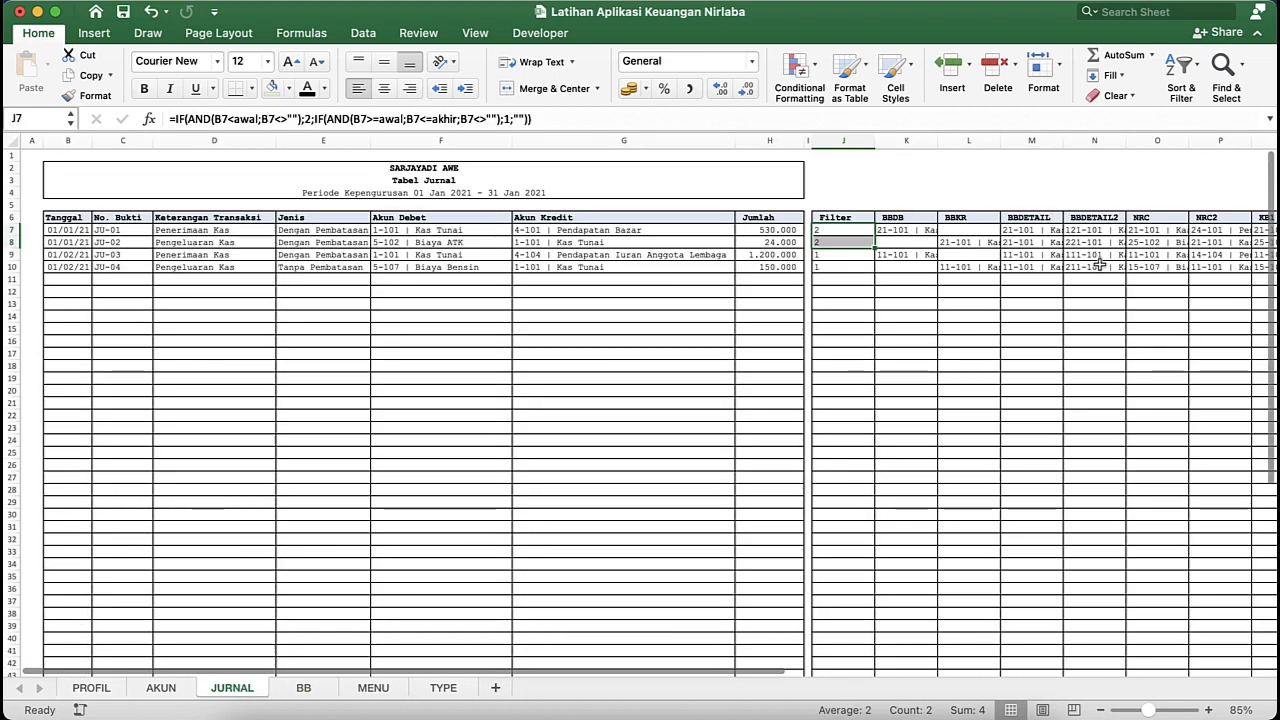
{"action": "left_click", "coordinate": [1113, 232]}
{"action": "scroll", "coordinate": [1066, 322], "scroll_direction": "right", "scroll_amount": 3}
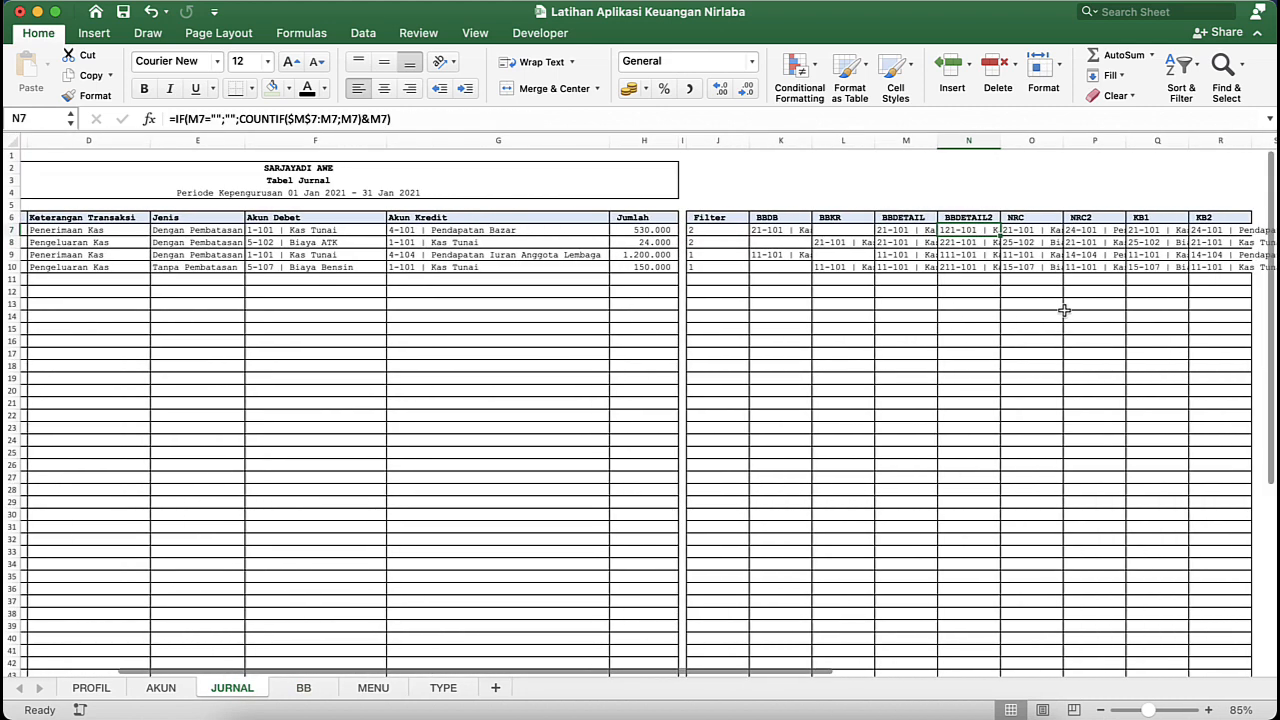
{"action": "left_click", "coordinate": [996, 141]}
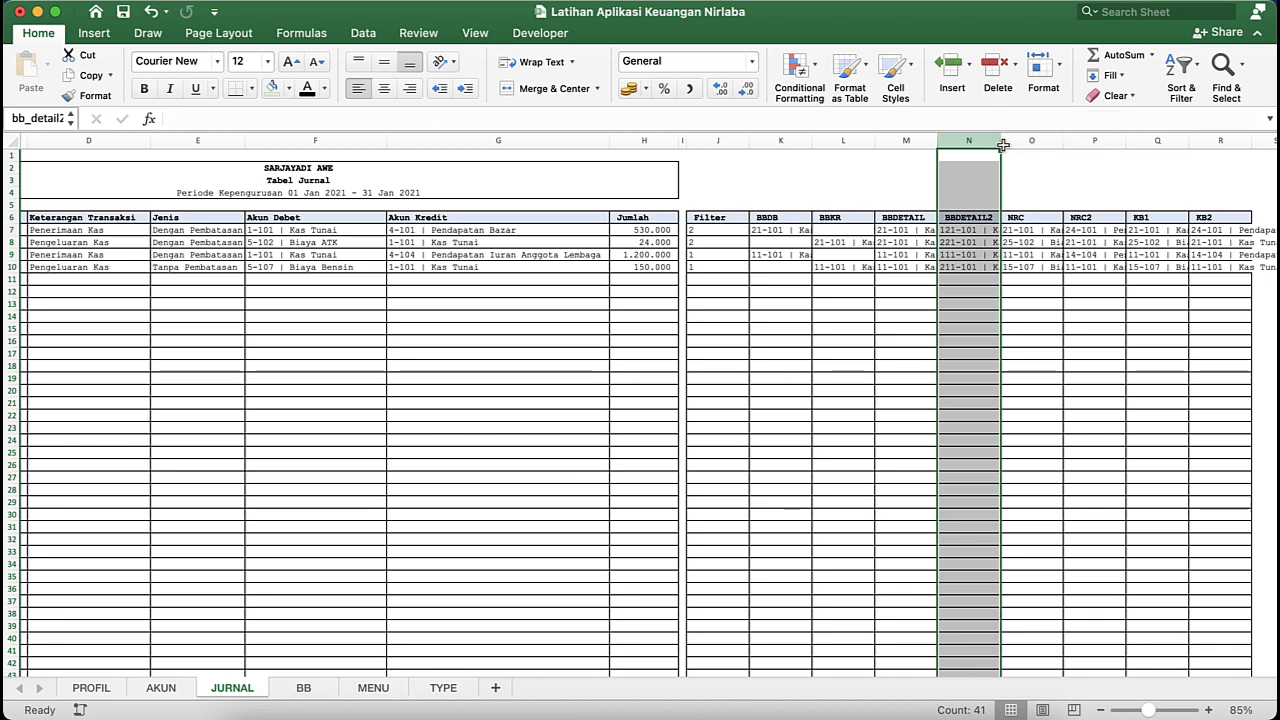
{"action": "left_click", "coordinate": [994, 179]}
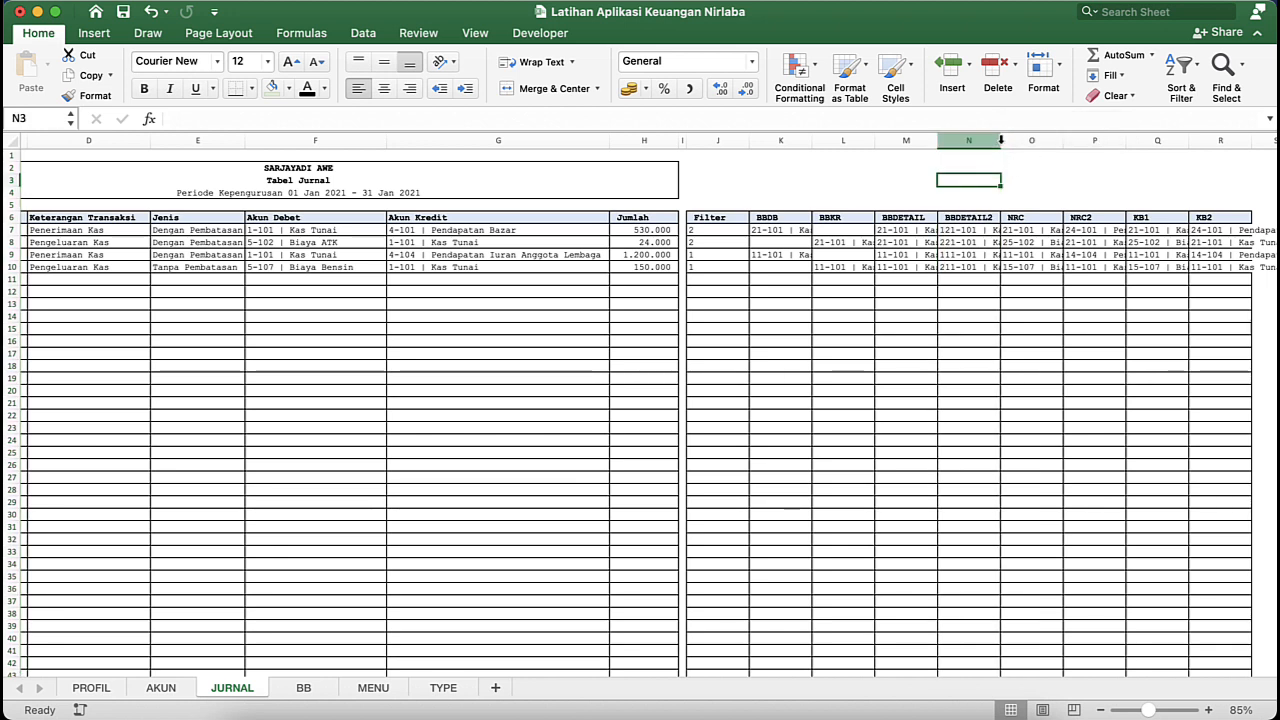
- Widen the BBDETAIL and BBDETAIL2 columns on the JURNAL sheet so their entries fit
{"action": "left_click", "coordinate": [999, 204]}
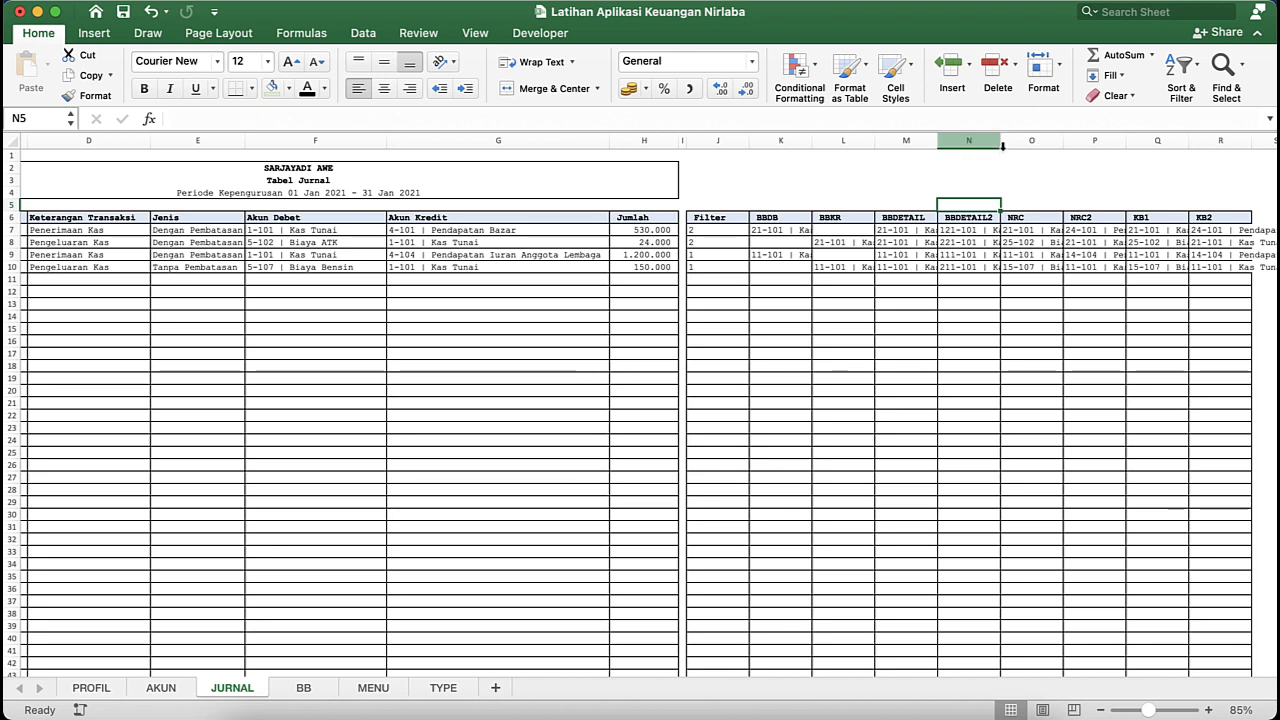
{"action": "left_click_drag", "start_coordinate": [993, 143], "coordinate": [1254, 143]}
{"action": "scroll", "coordinate": [1045, 287], "scroll_direction": "right", "scroll_amount": 5}
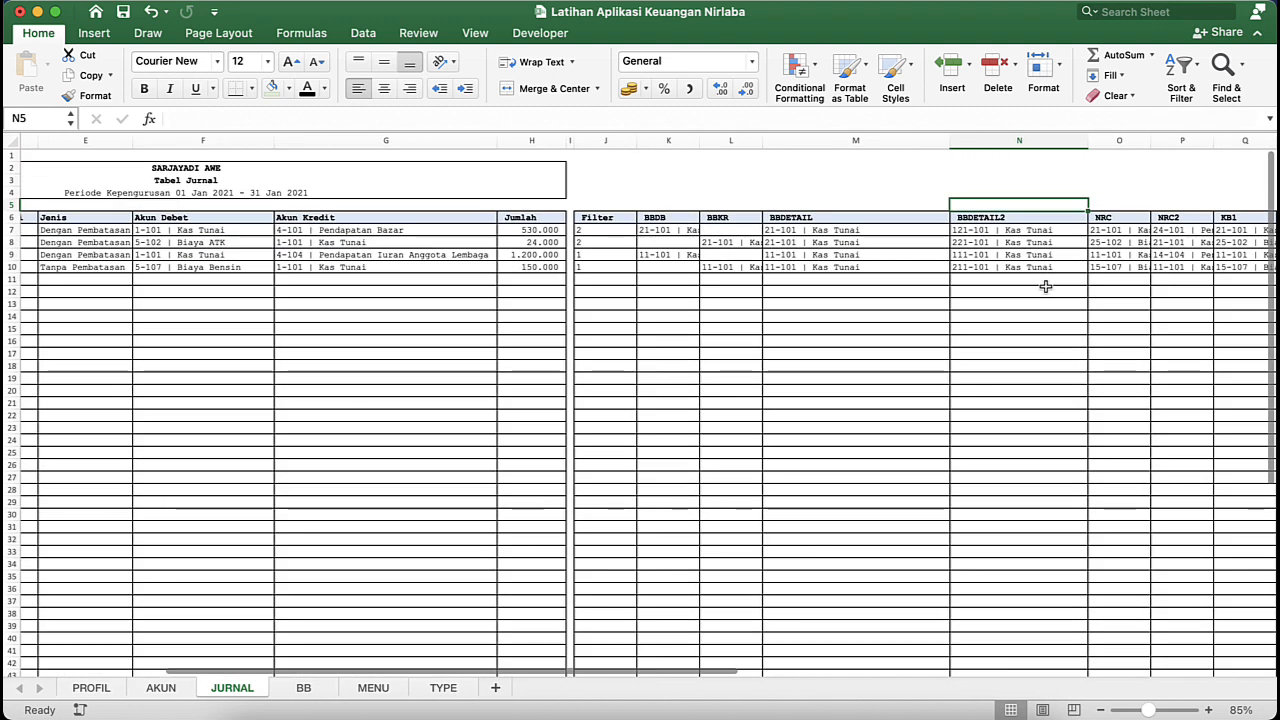
- Examine the BBDETAIL2 formulas and values in N7:N10 beside the BBDETAIL column
{"action": "left_click", "coordinate": [958, 234]}
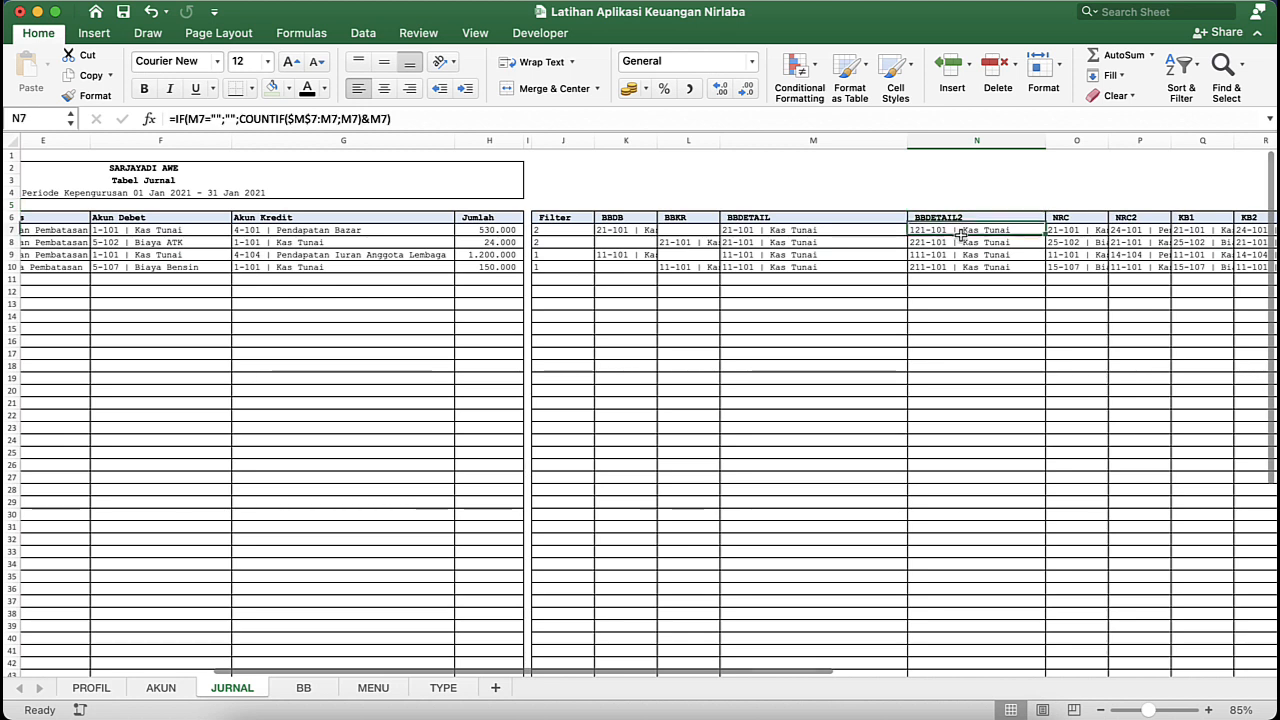
{"action": "left_click", "coordinate": [945, 247]}
{"action": "left_click", "coordinate": [942, 255]}
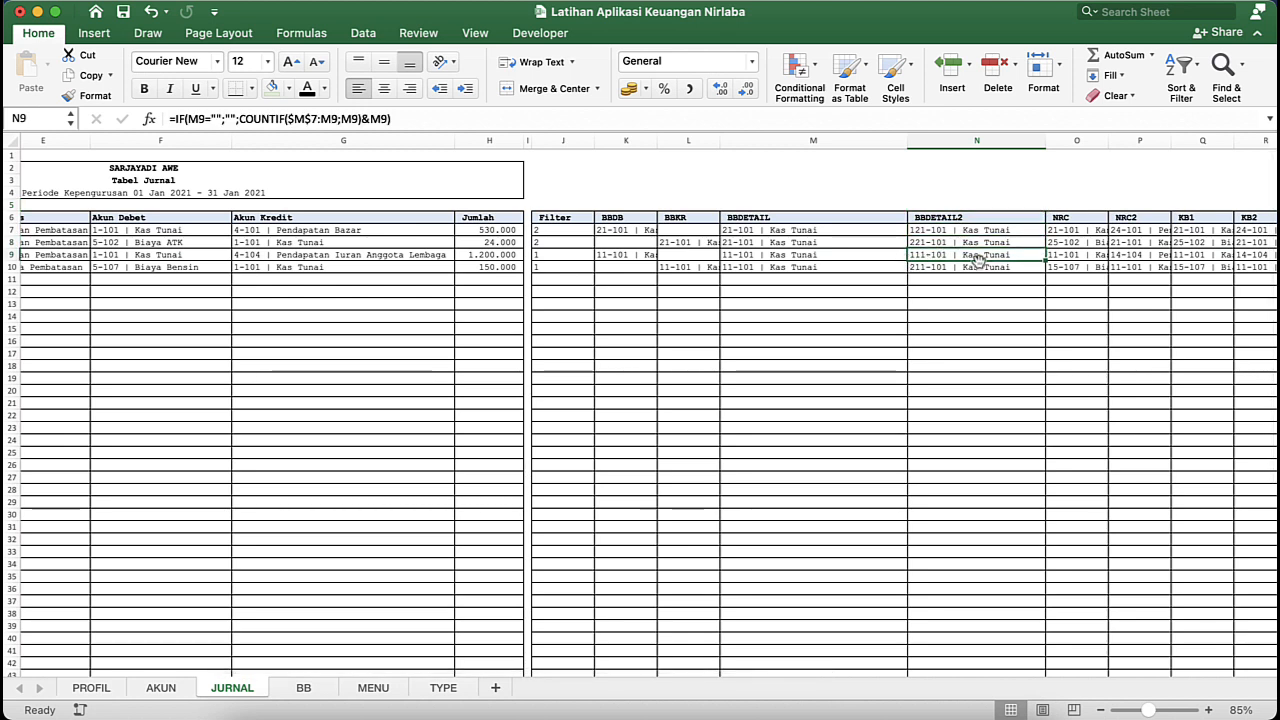
{"action": "left_click", "coordinate": [997, 267]}
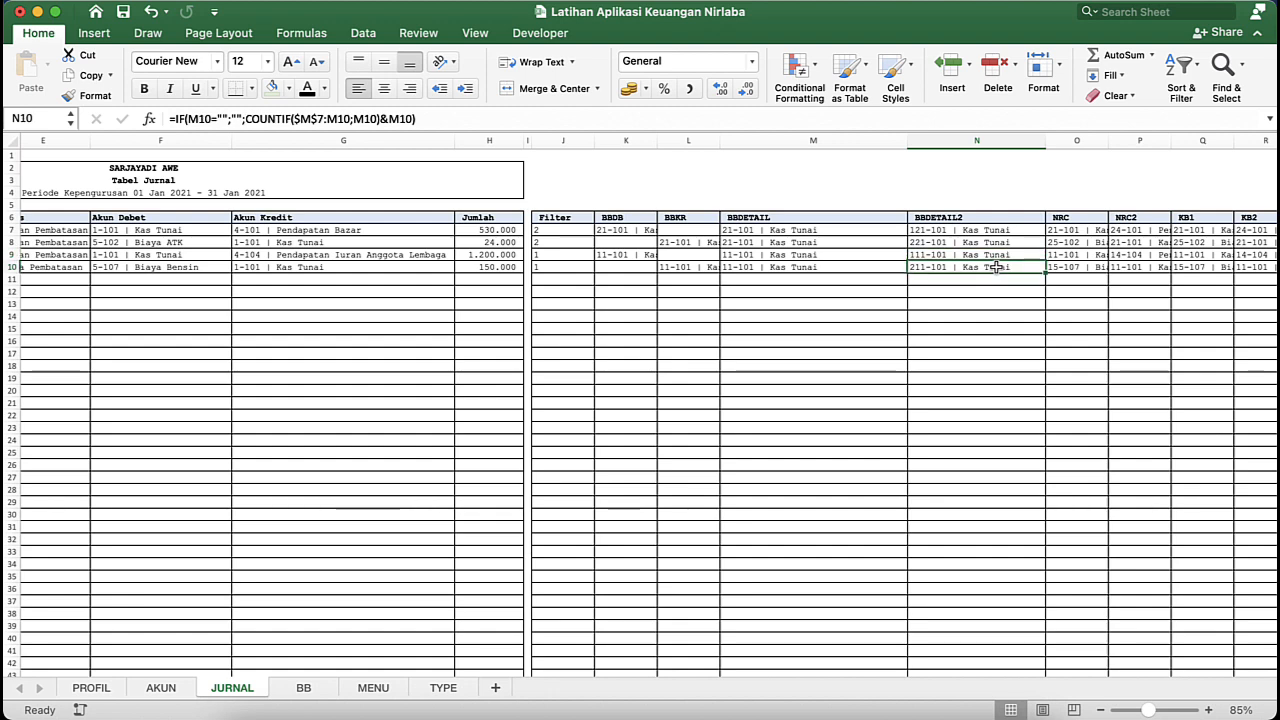
{"action": "left_click", "coordinate": [922, 256]}
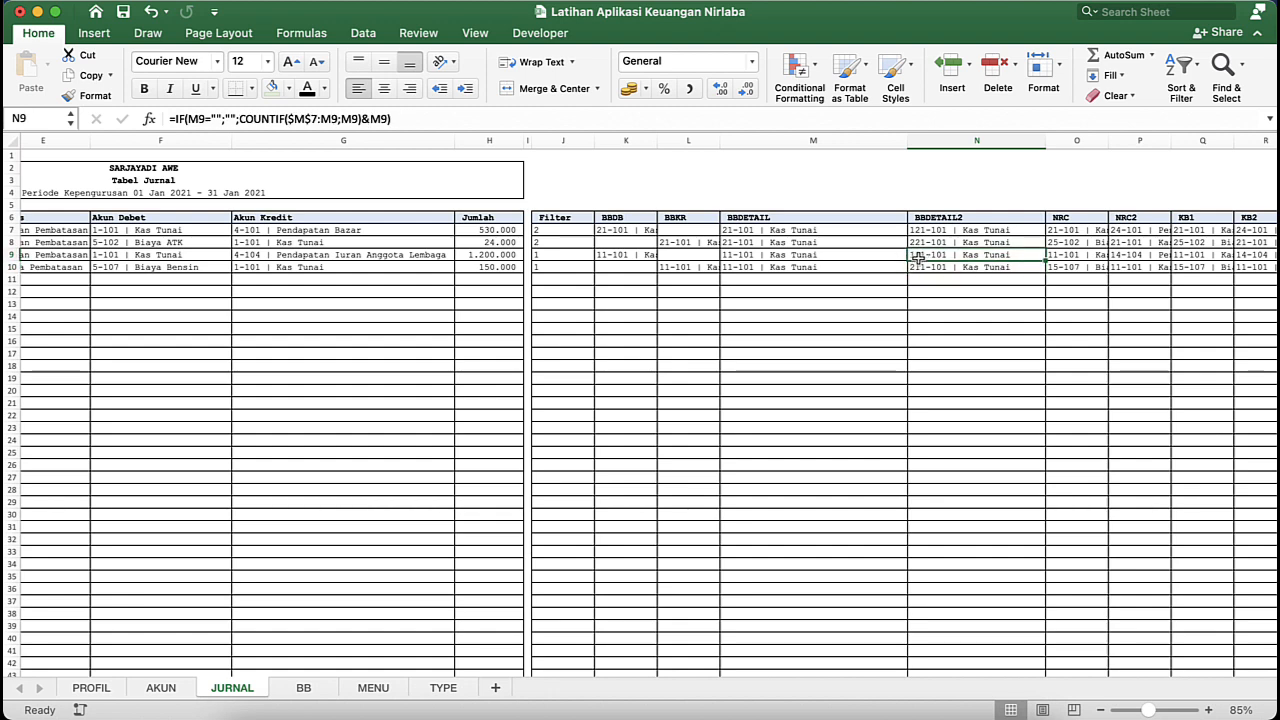
{"action": "scroll", "coordinate": [918, 256], "scroll_direction": "up", "scroll_amount": 5}
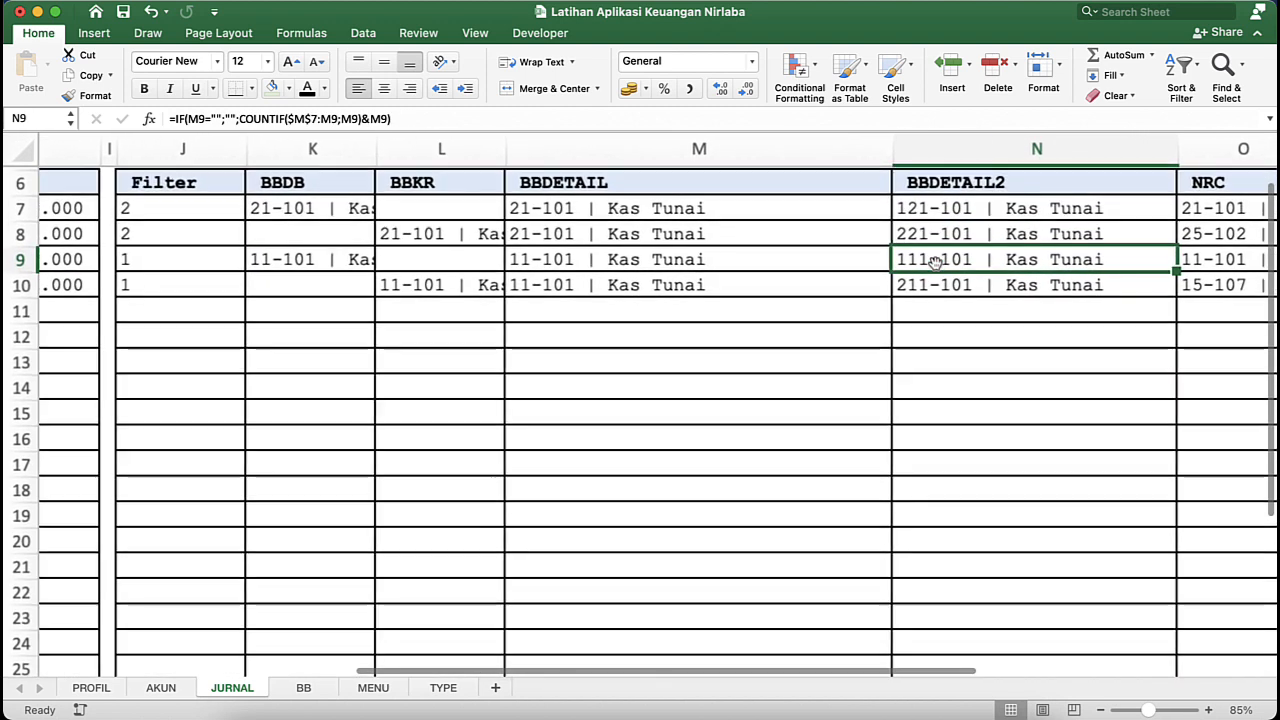
{"action": "scroll", "coordinate": [930, 268], "scroll_direction": "up", "scroll_amount": 3}
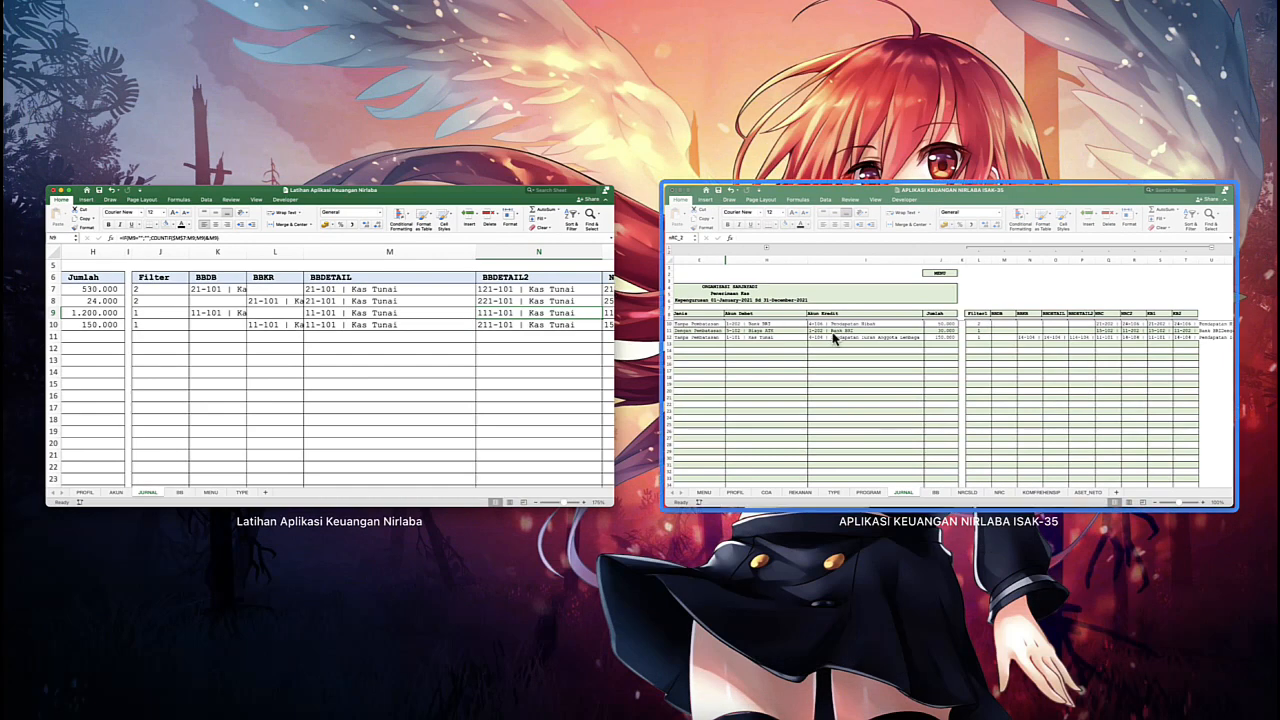
- Check BBDETAIL cell O10 in the APLIKASI KEUANGAN NIRLABA ISAK-35 workbook and return to the Latihan Aplikasi Keuangan Nirlaba workbook
{"action": "left_click", "coordinate": [834, 339]}
{"action": "left_click", "coordinate": [886, 312]}
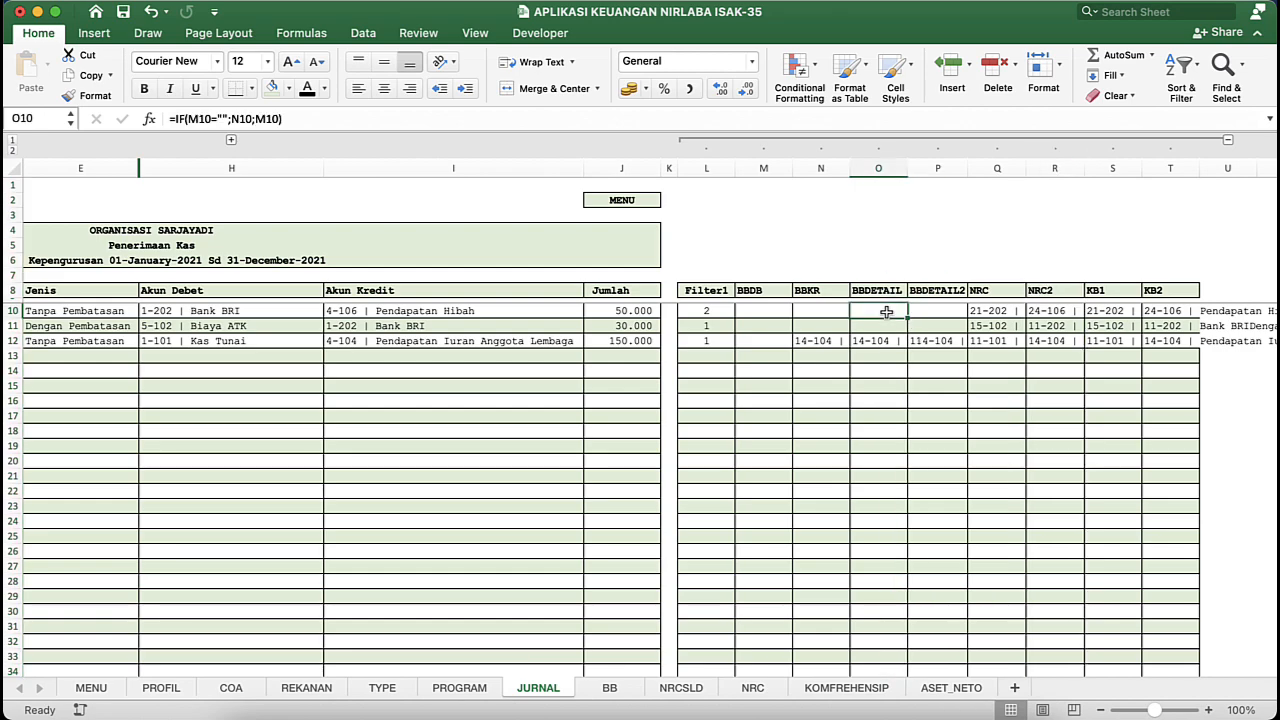
{"action": "key", "text": "ctrl+Down"}
{"action": "left_click", "coordinate": [943, 300]}
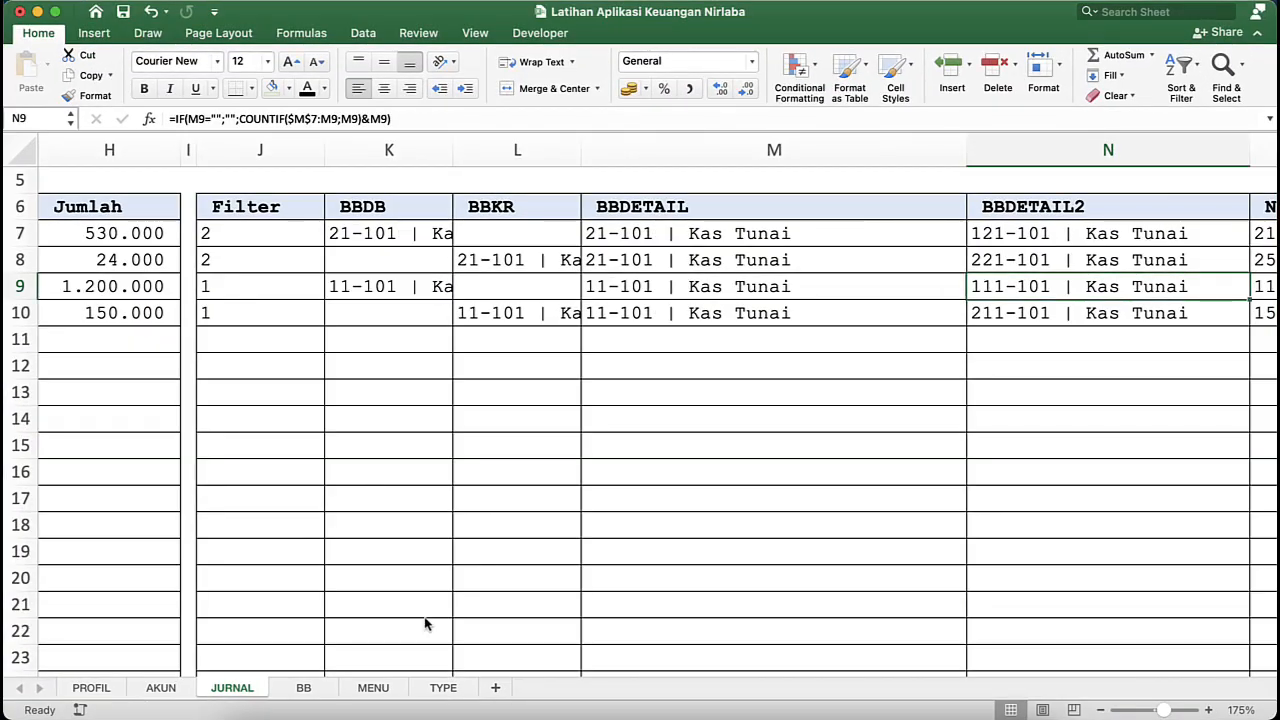
- On the BB sheet, begin an INDEX formula in Tanggal cell C13 with the named range ju_tgl as its array
{"action": "left_click", "coordinate": [320, 688]}
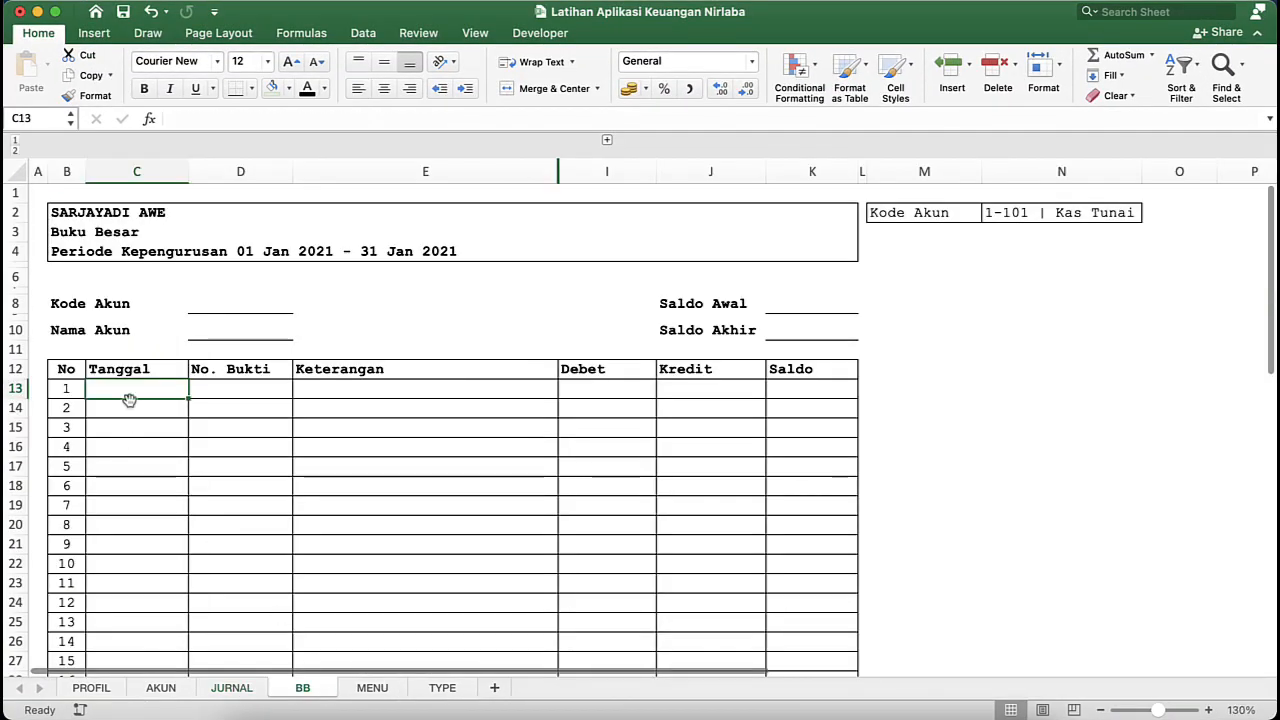
{"action": "type", "text": "=i"}
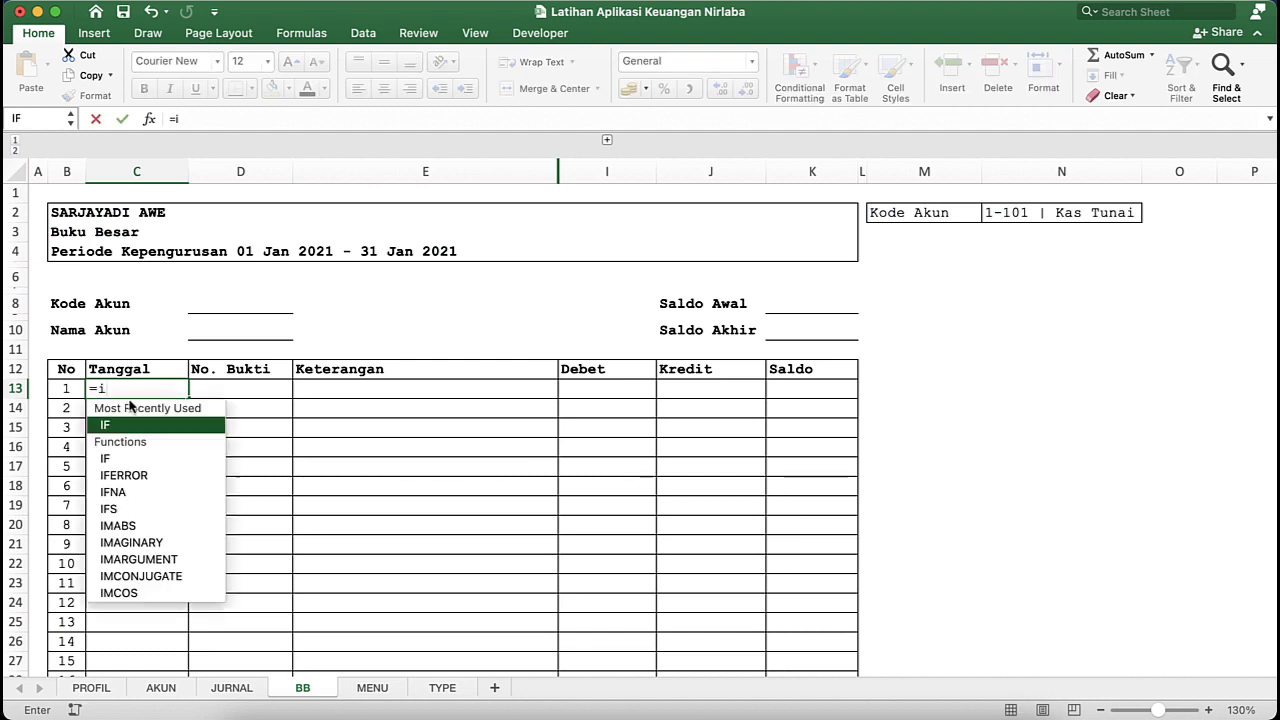
{"action": "type", "text": "nde"}
{"action": "key", "text": "Tab"}
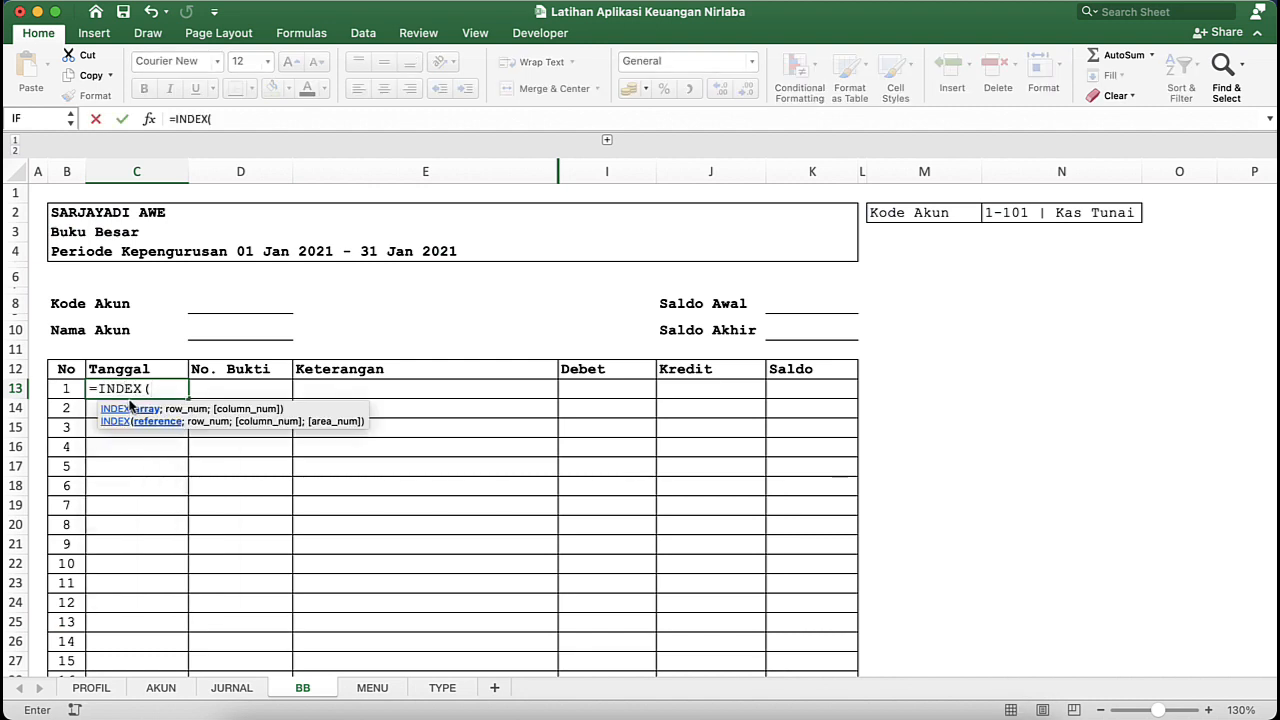
{"action": "type", "text": "ju_"}
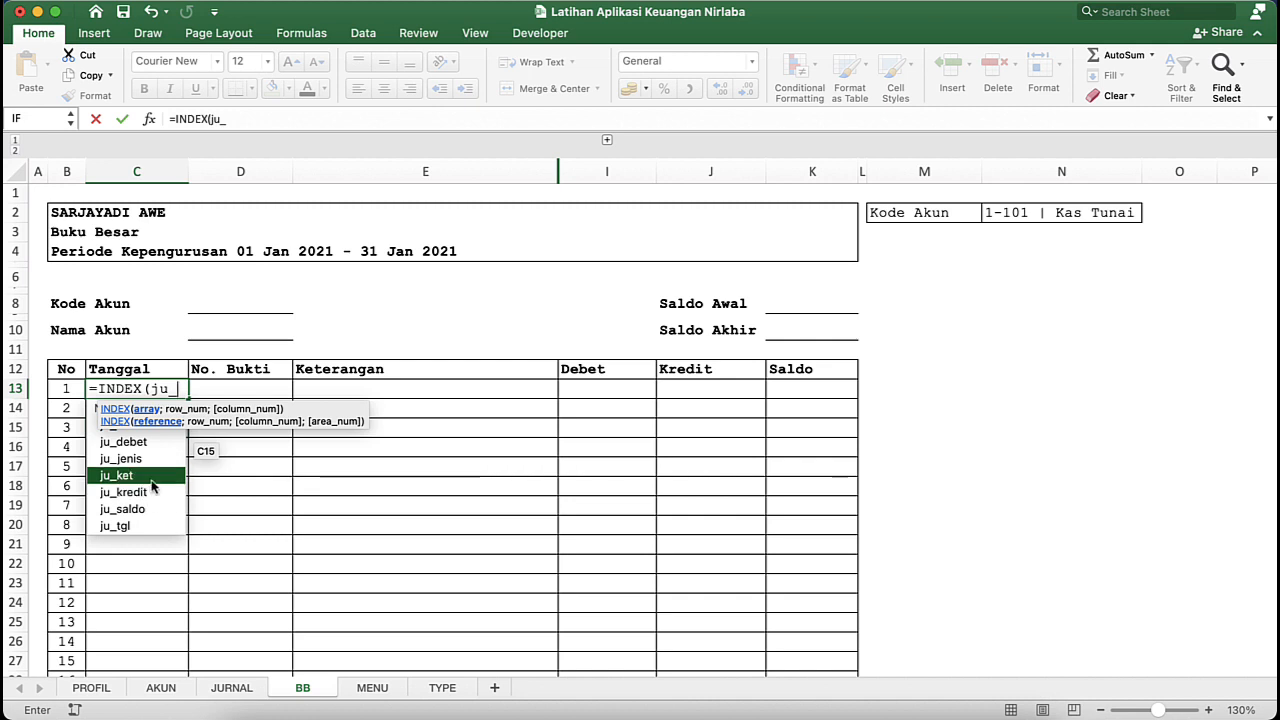
{"action": "double_click", "coordinate": [128, 527]}
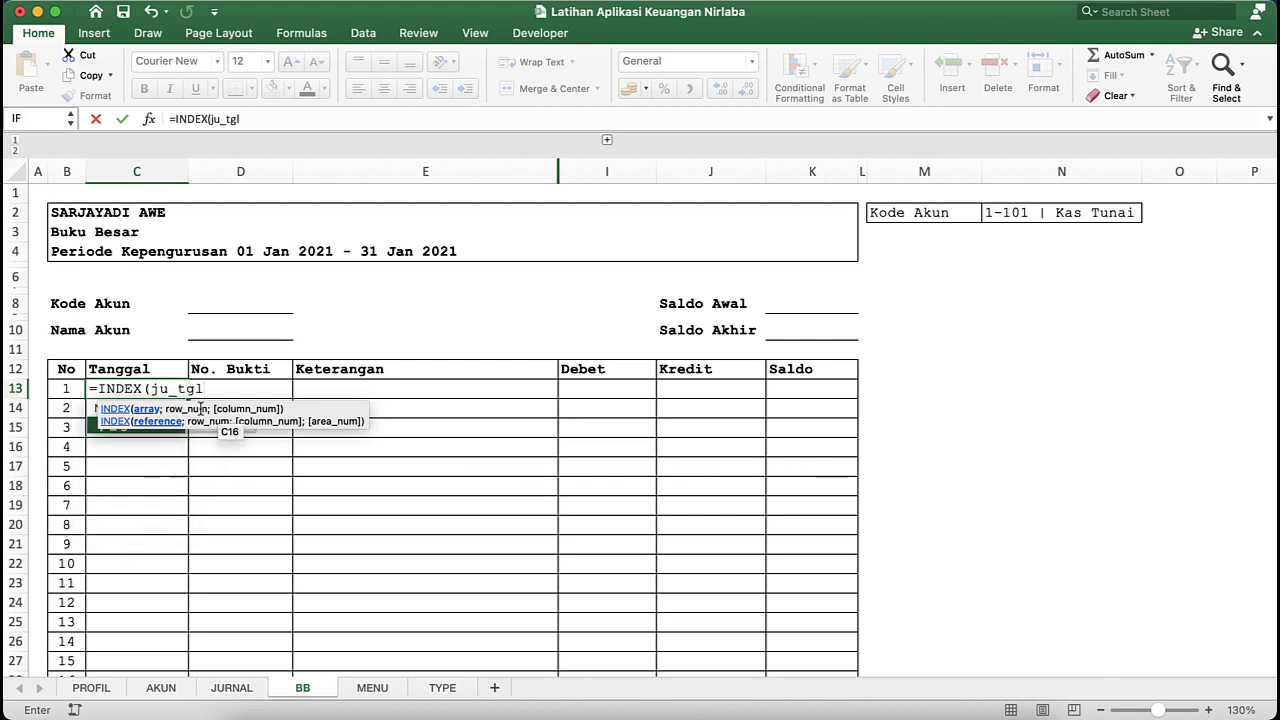
{"action": "type", "text": ";"}
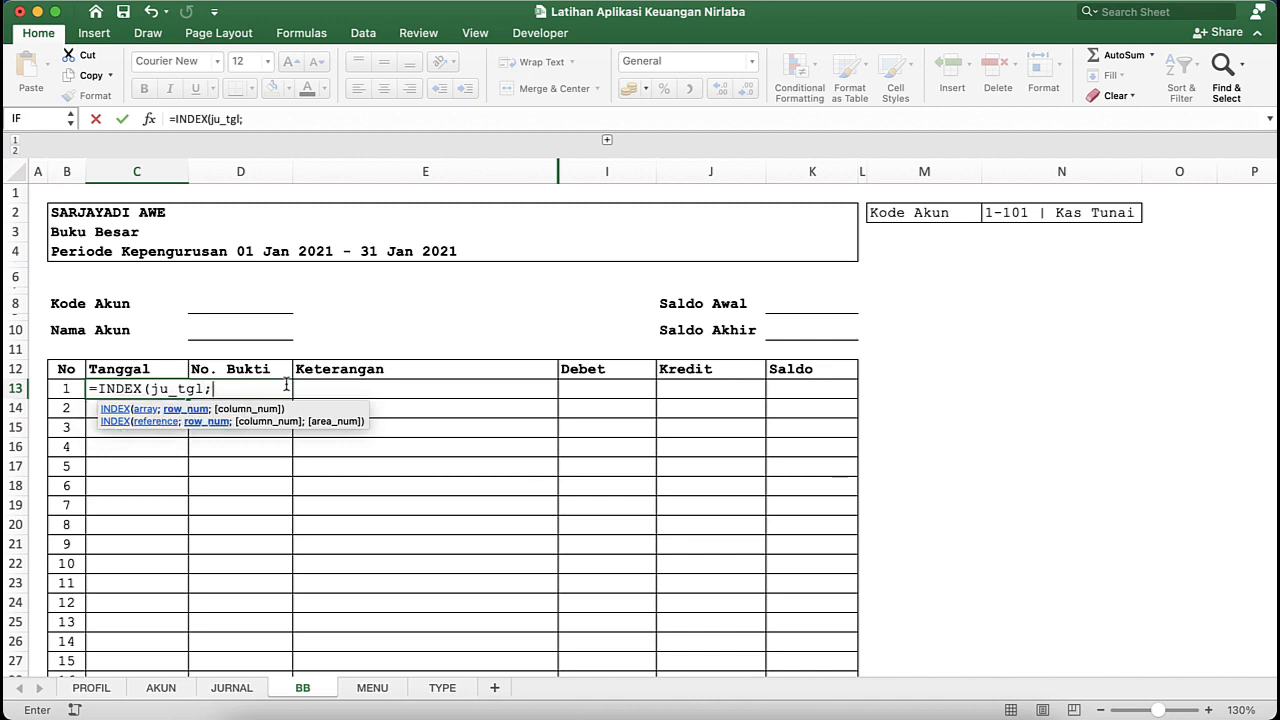
{"action": "type", "text": "mat"}
- Add a MATCH function as the INDEX row number, with B13&1&buku_besar as its lookup value
{"action": "key", "text": "Tab"}
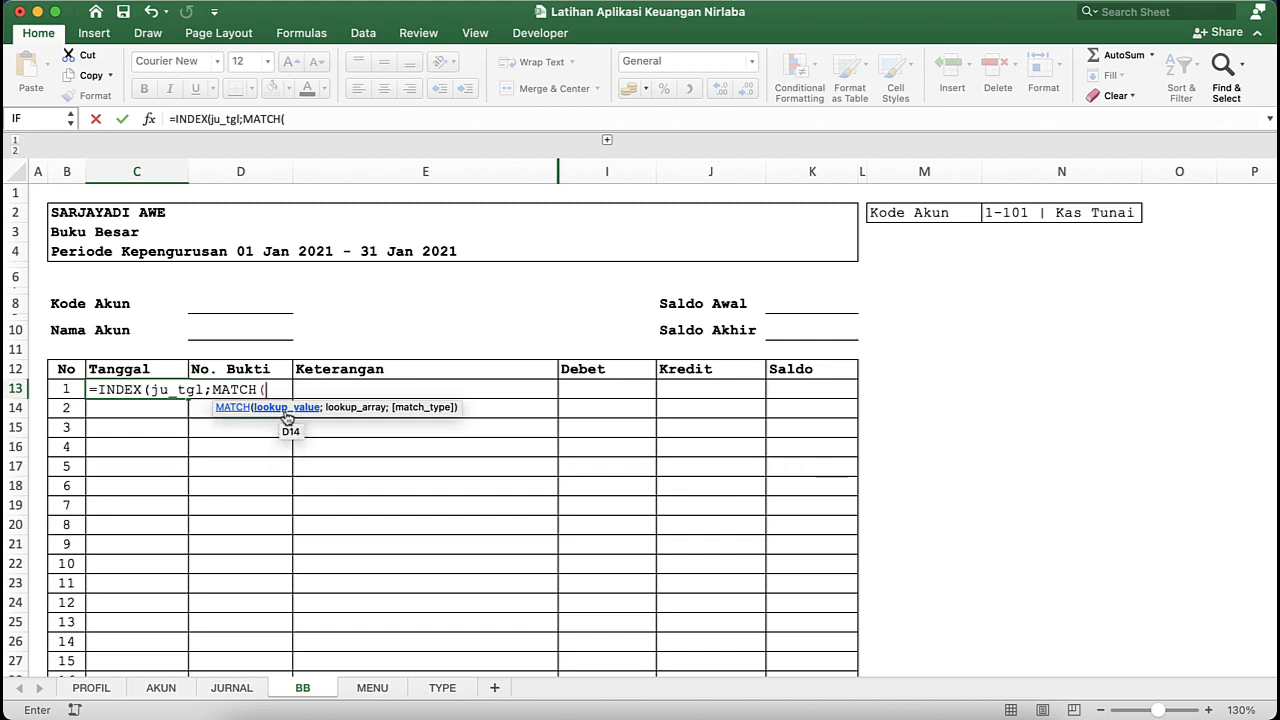
{"action": "left_click", "coordinate": [72, 394]}
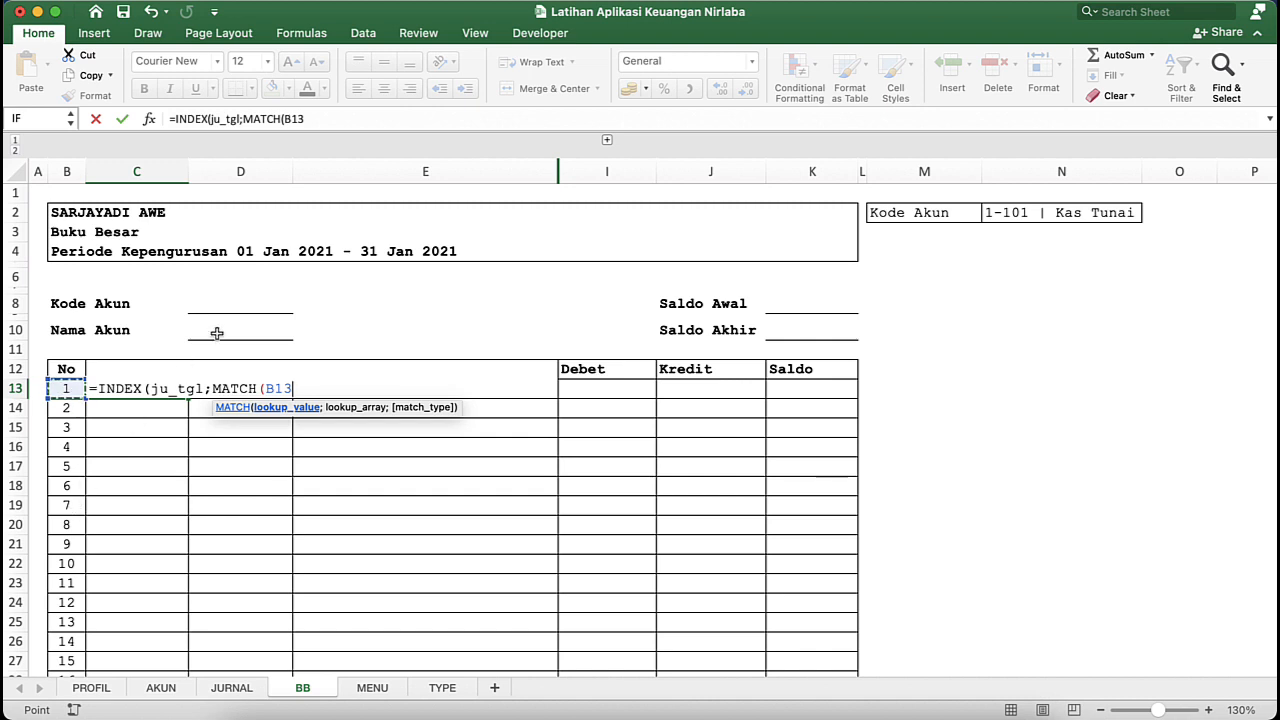
{"action": "type", "text": "&1&"}
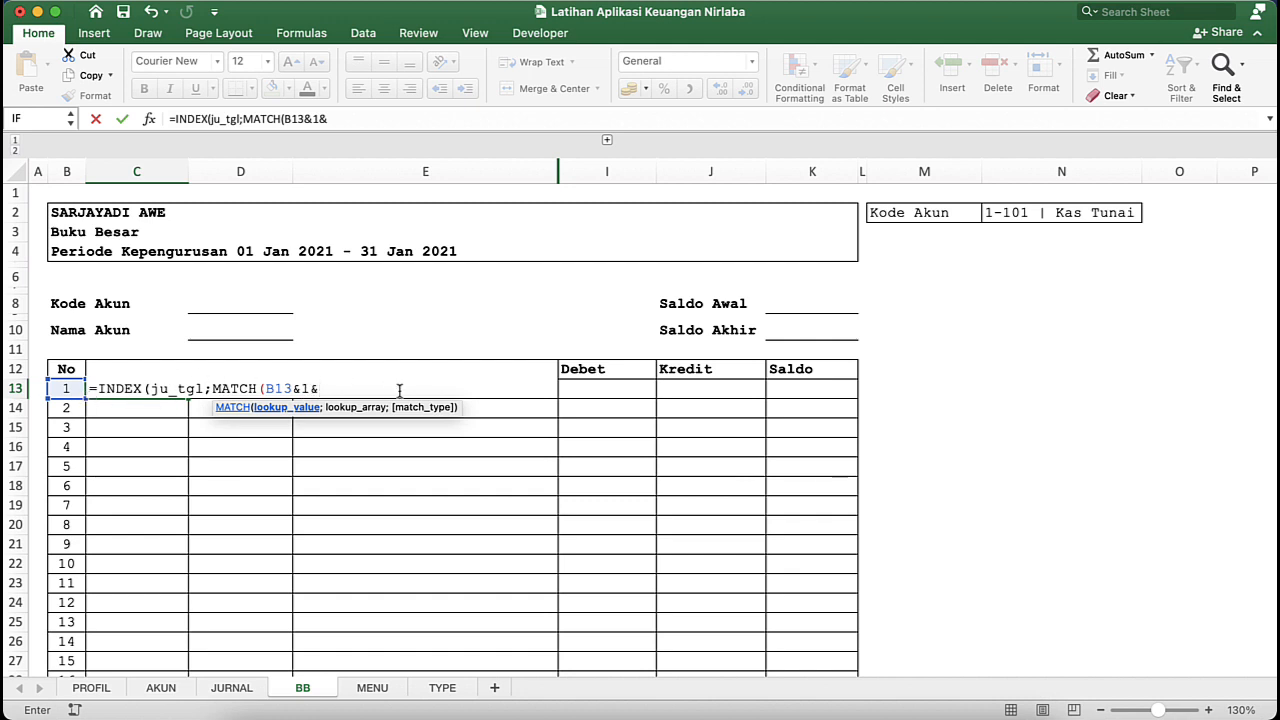
{"action": "left_click", "coordinate": [1042, 212]}
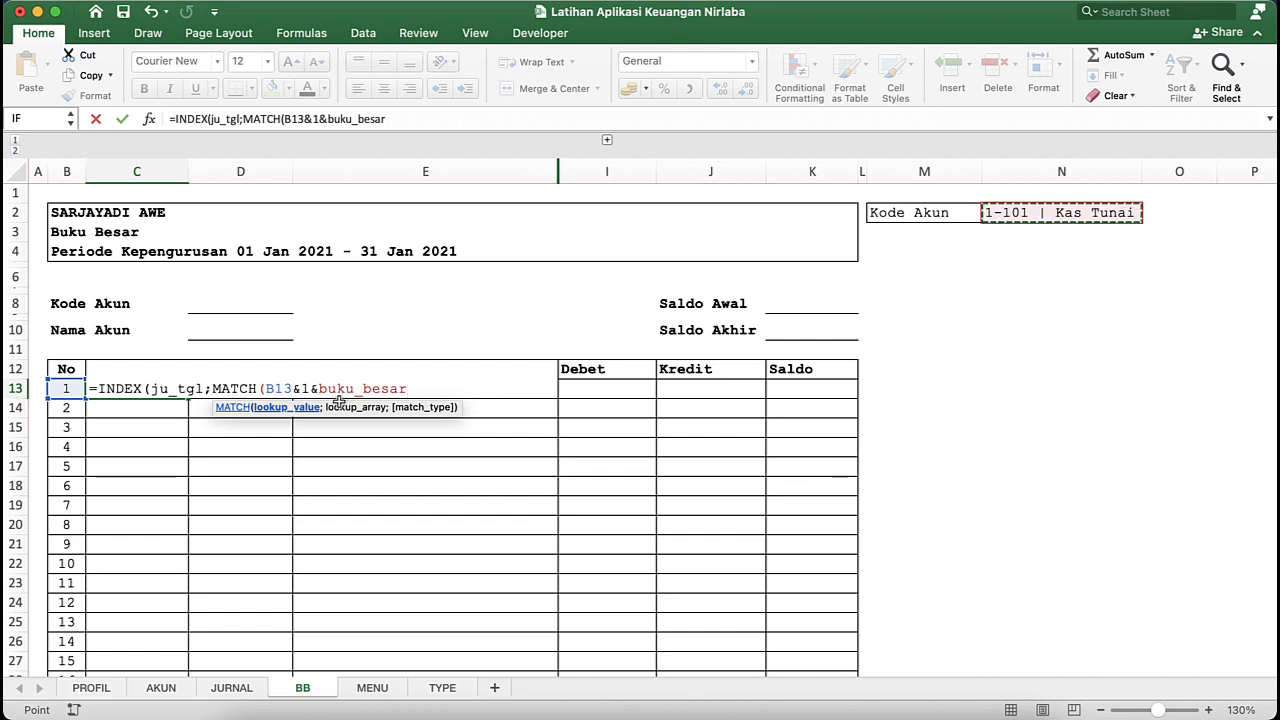
{"action": "type", "text": ";0"}
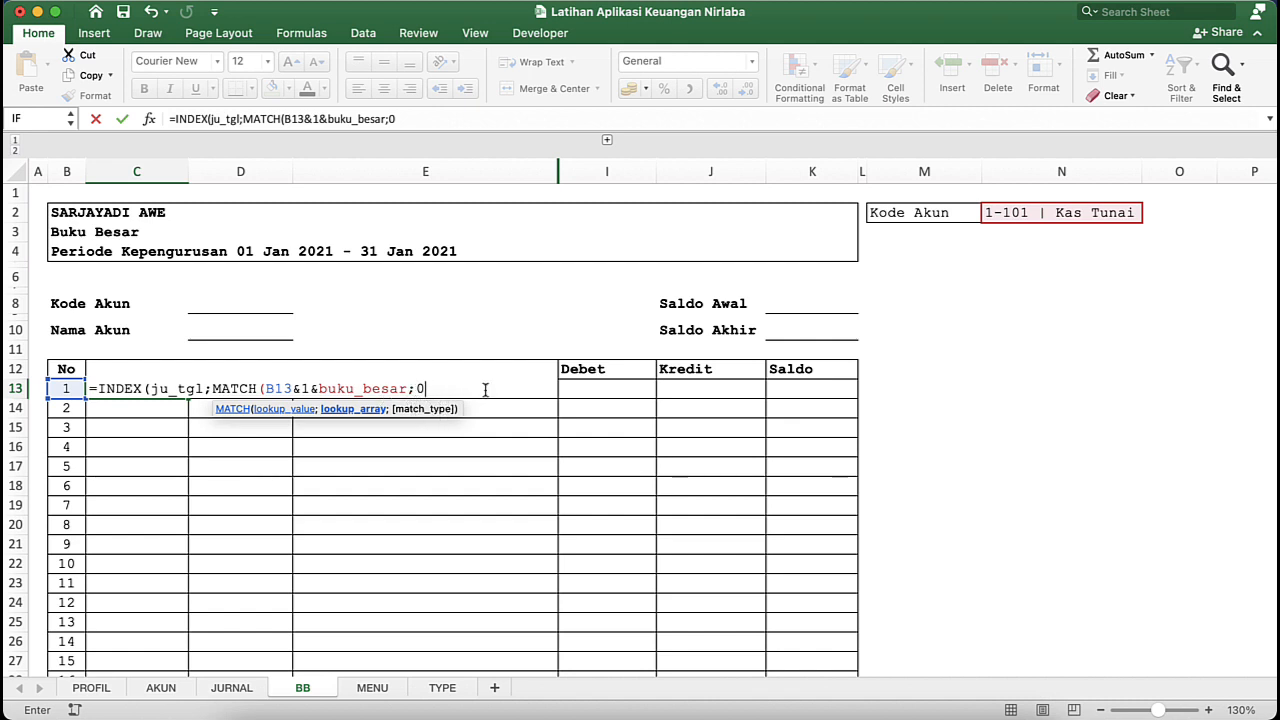
{"action": "type", "text": ")"}
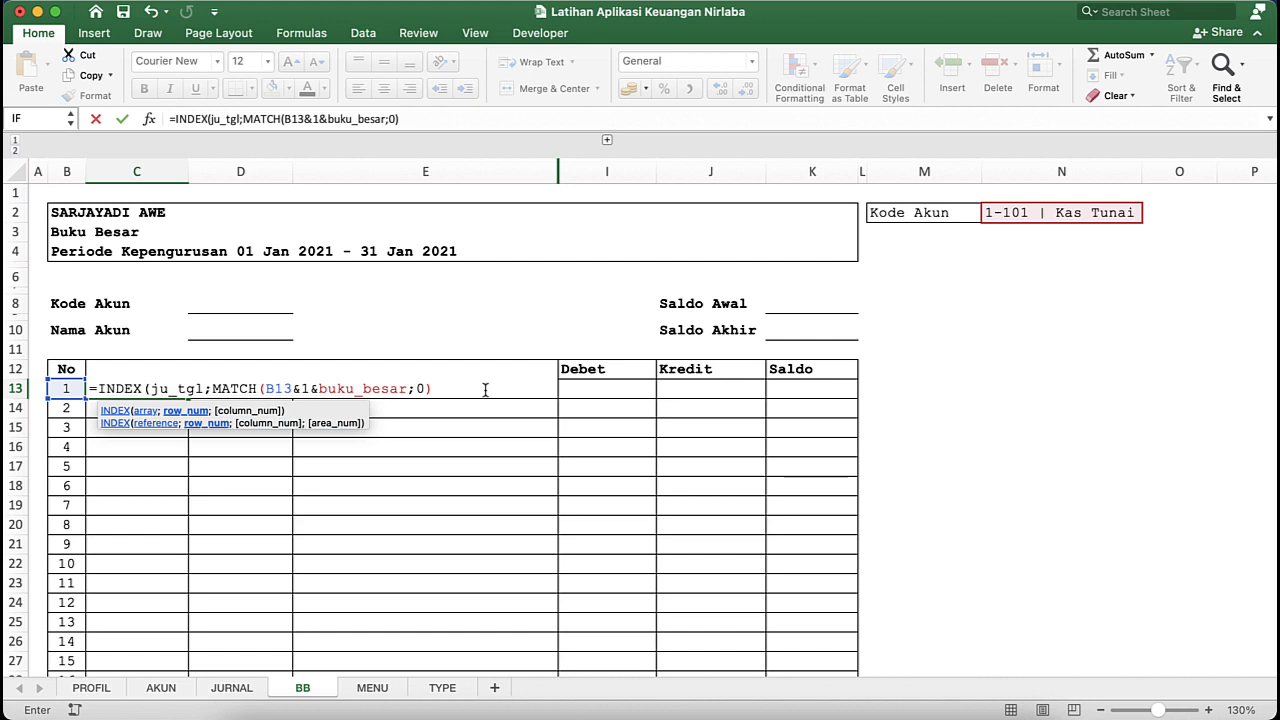
- Complete the MATCH with lookup array bb_detail2 and match type 0, and enter the C13 formula with the proposed closing-parenthesis correction
{"action": "left_click", "coordinate": [415, 390]}
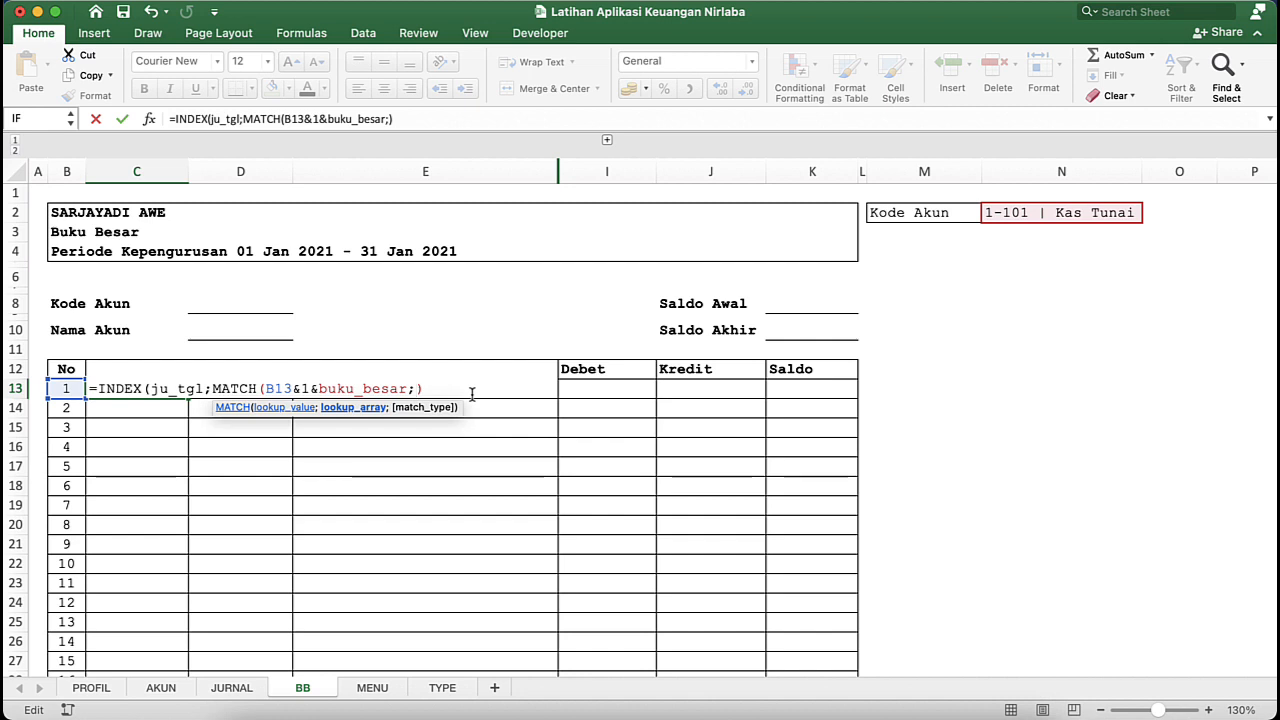
{"action": "type", "text": "bb"}
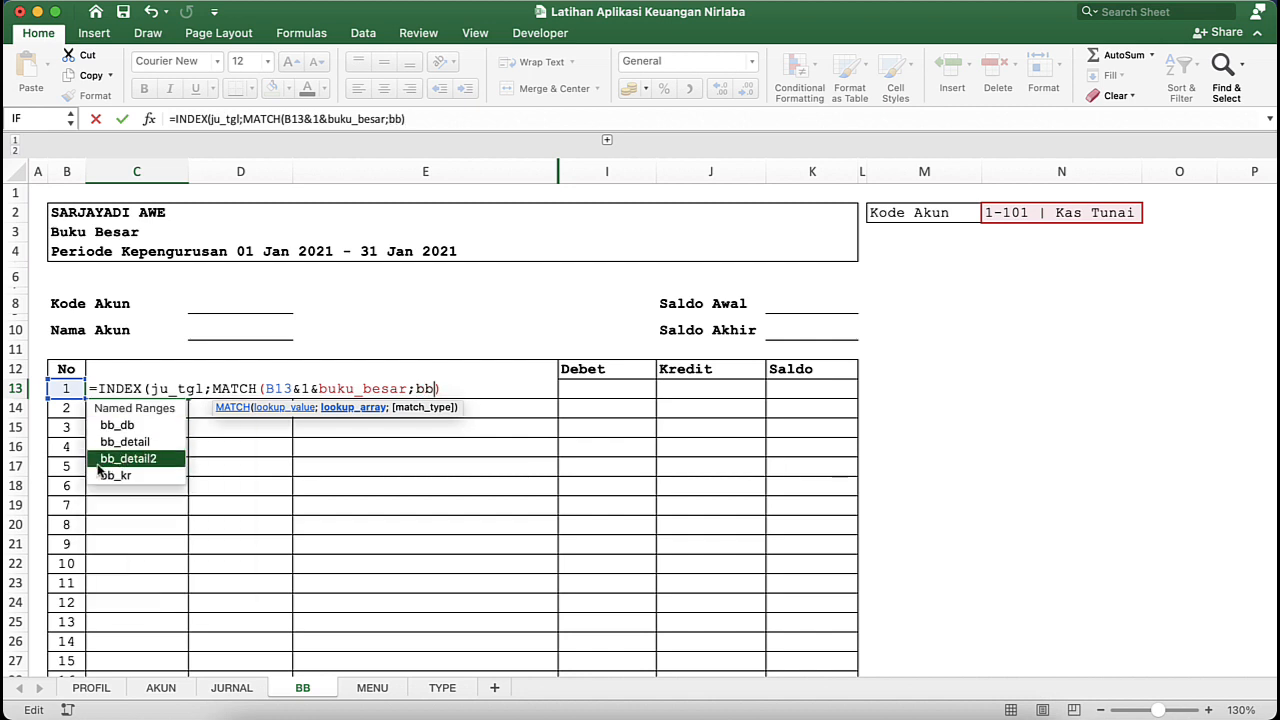
{"action": "double_click", "coordinate": [100, 462]}
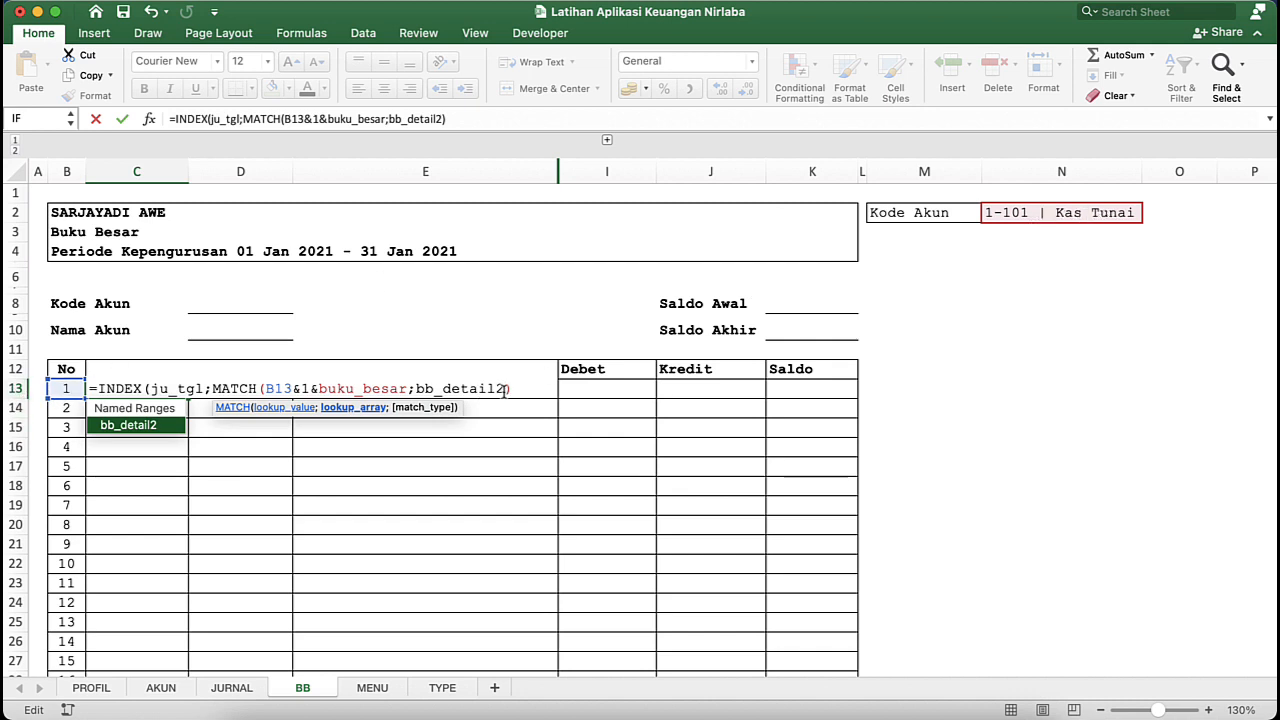
{"action": "type", "text": ";"}
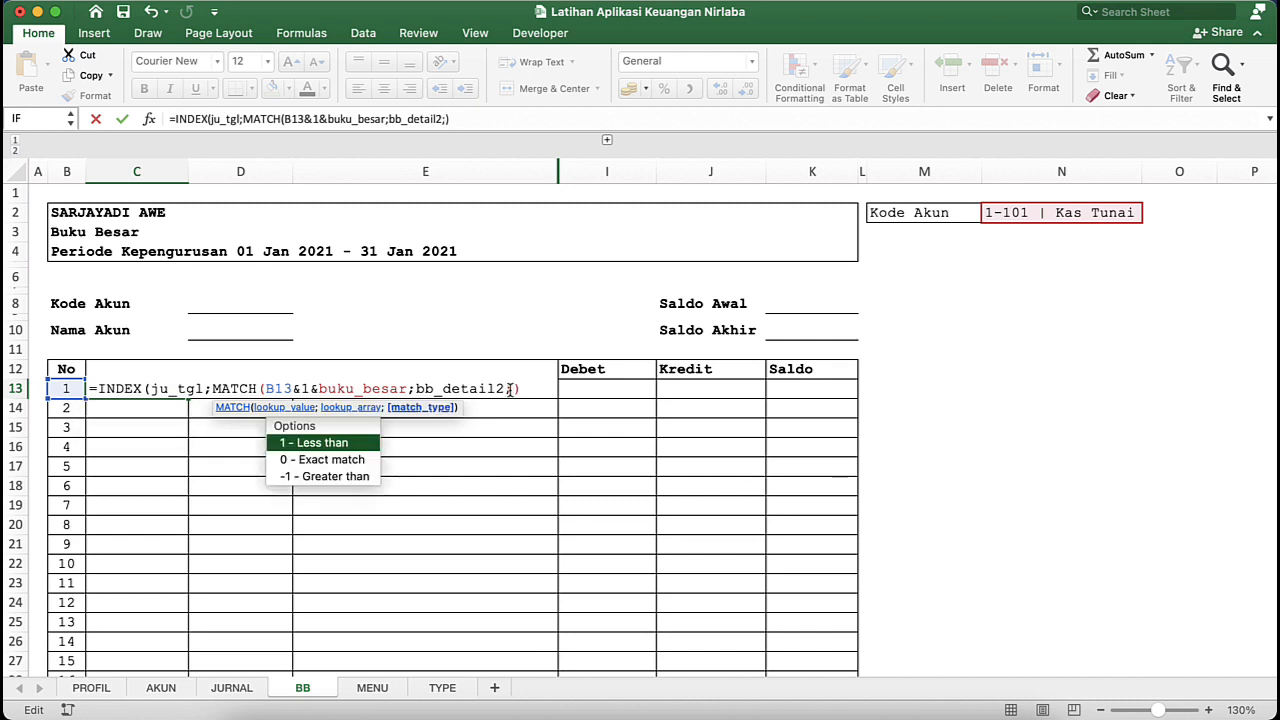
{"action": "type", "text": "0"}
{"action": "left_click", "coordinate": [157, 390]}
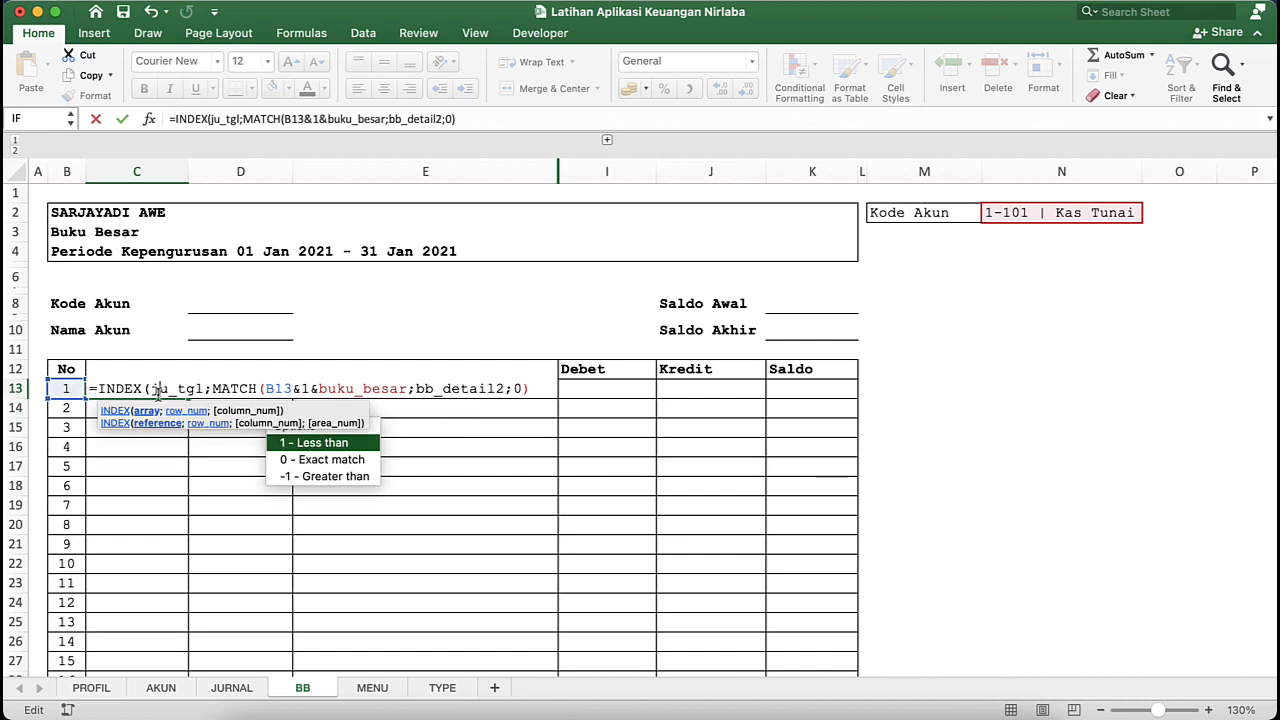
{"action": "key", "text": "Return"}
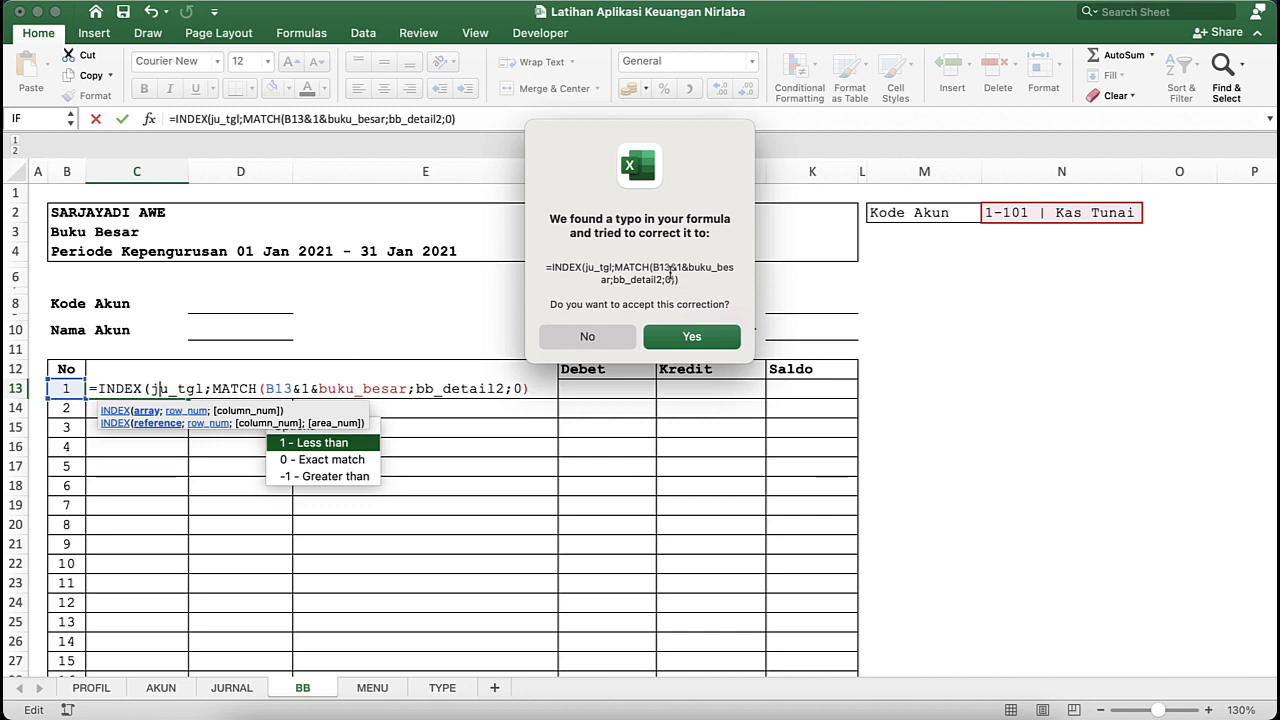
{"action": "left_click", "coordinate": [674, 338]}
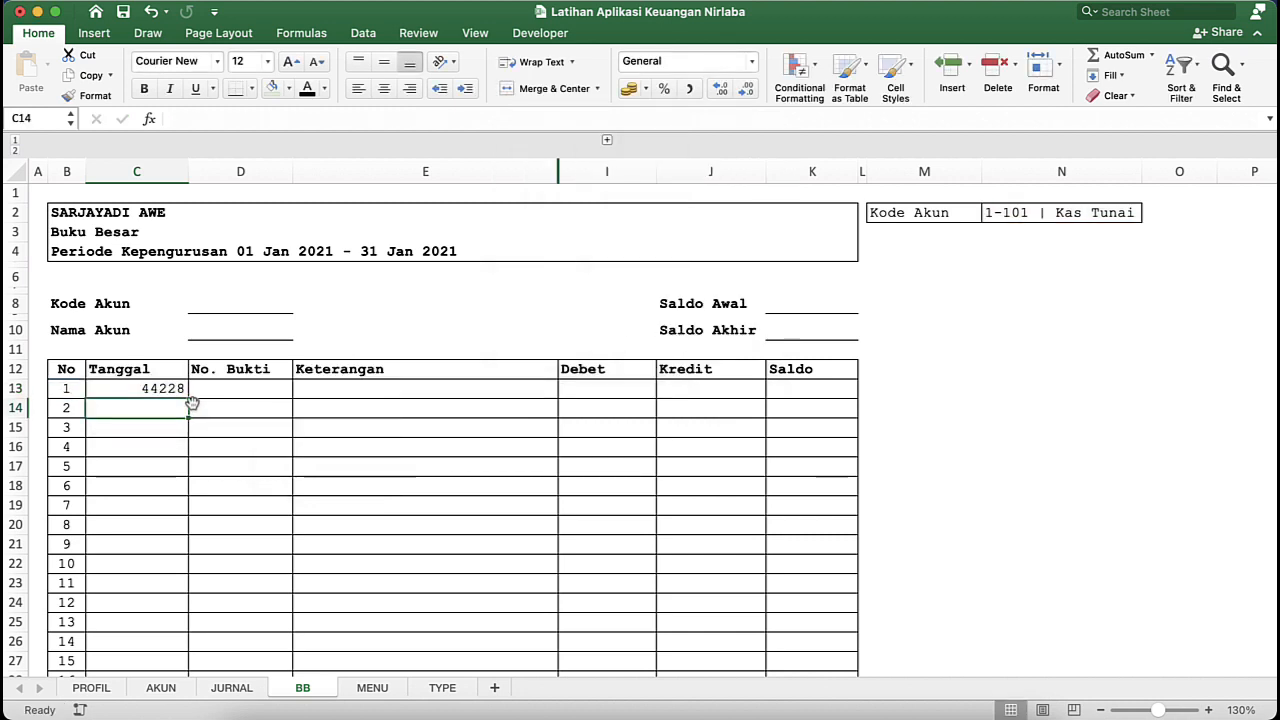
- Format the Tanggal cells from C13 downward as Short Date and align them left
{"action": "left_click", "coordinate": [157, 390]}
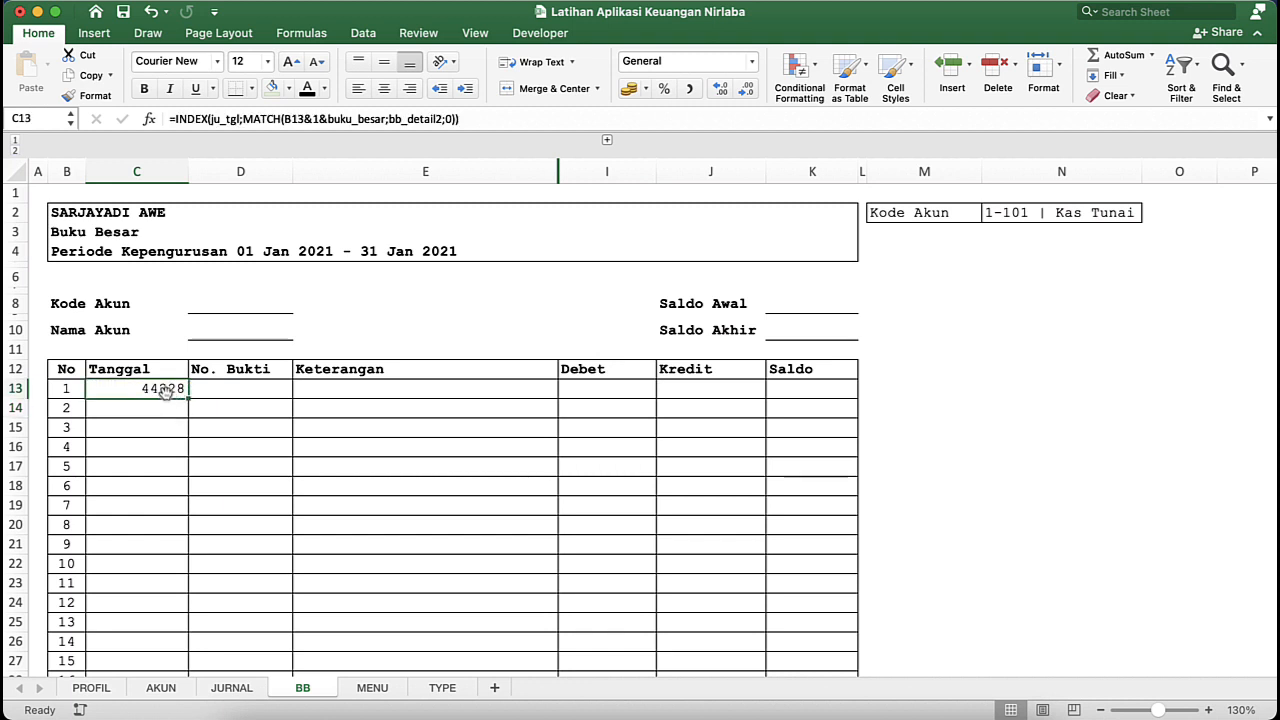
{"action": "left_click_drag", "start_coordinate": [140, 391], "coordinate": [162, 616]}
{"action": "scroll", "coordinate": [171, 266], "scroll_direction": "up", "scroll_amount": 10}
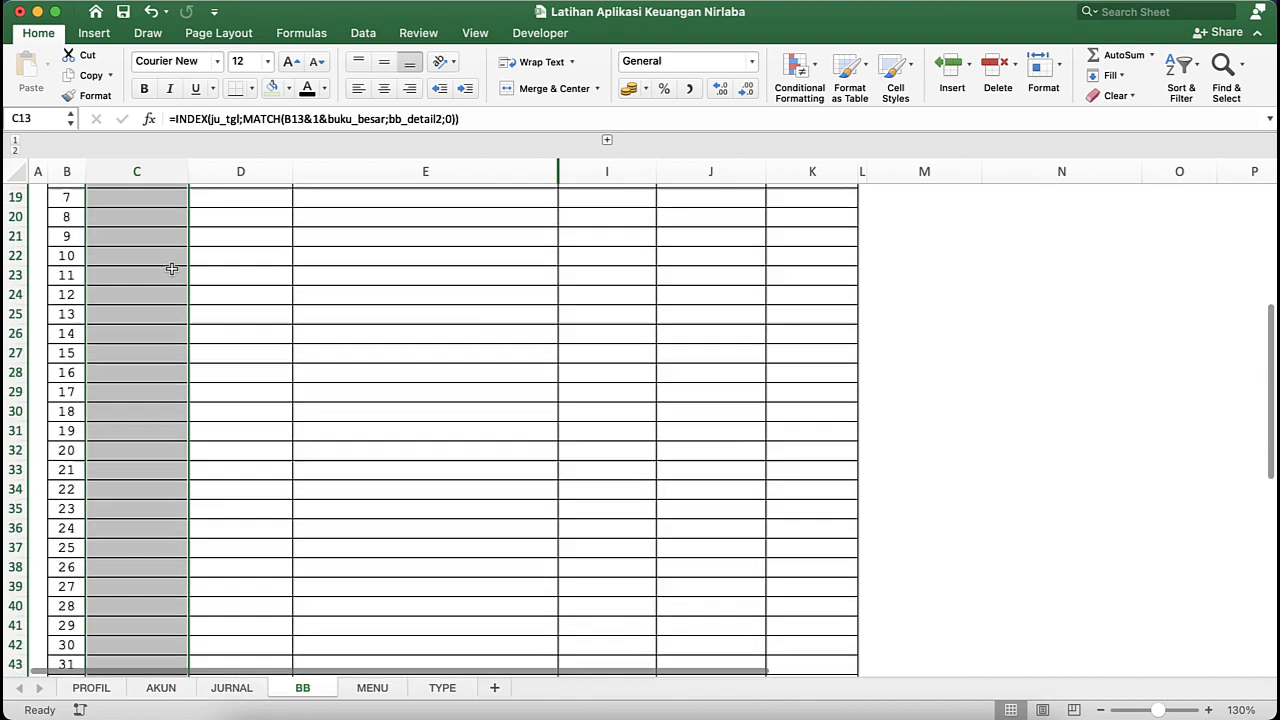
{"action": "left_click", "coordinate": [751, 62]}
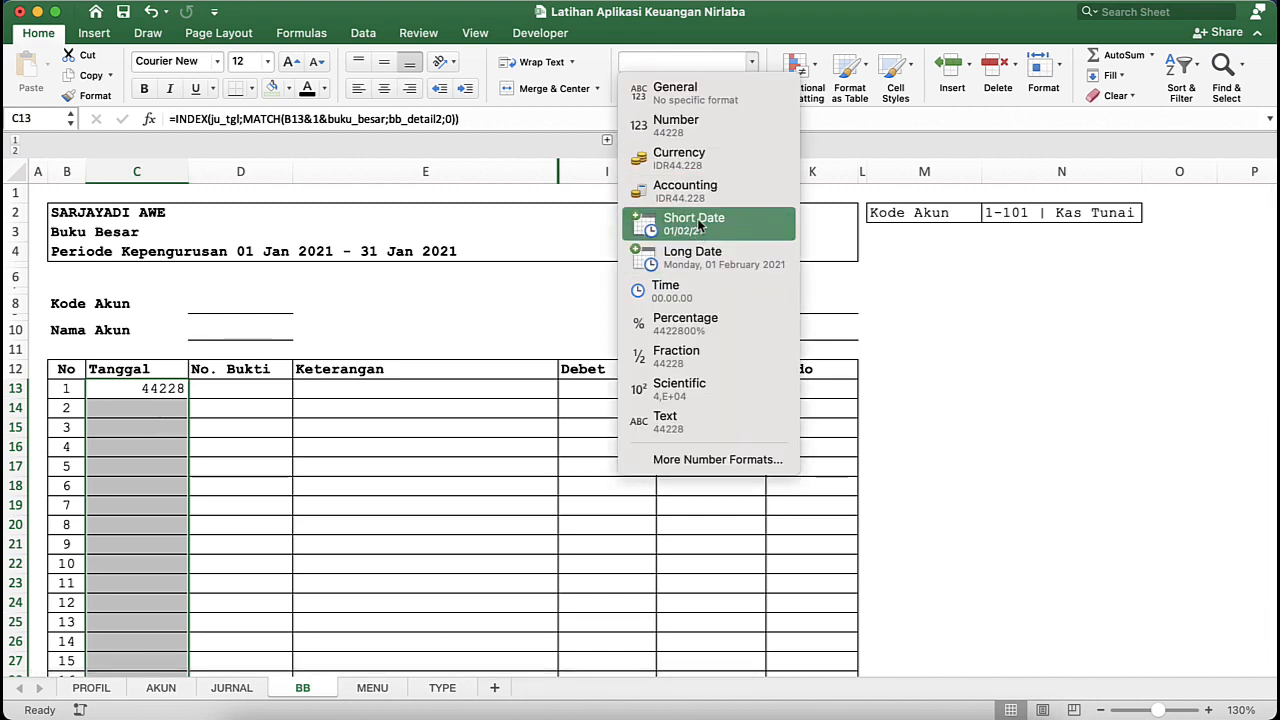
{"action": "left_click", "coordinate": [735, 229]}
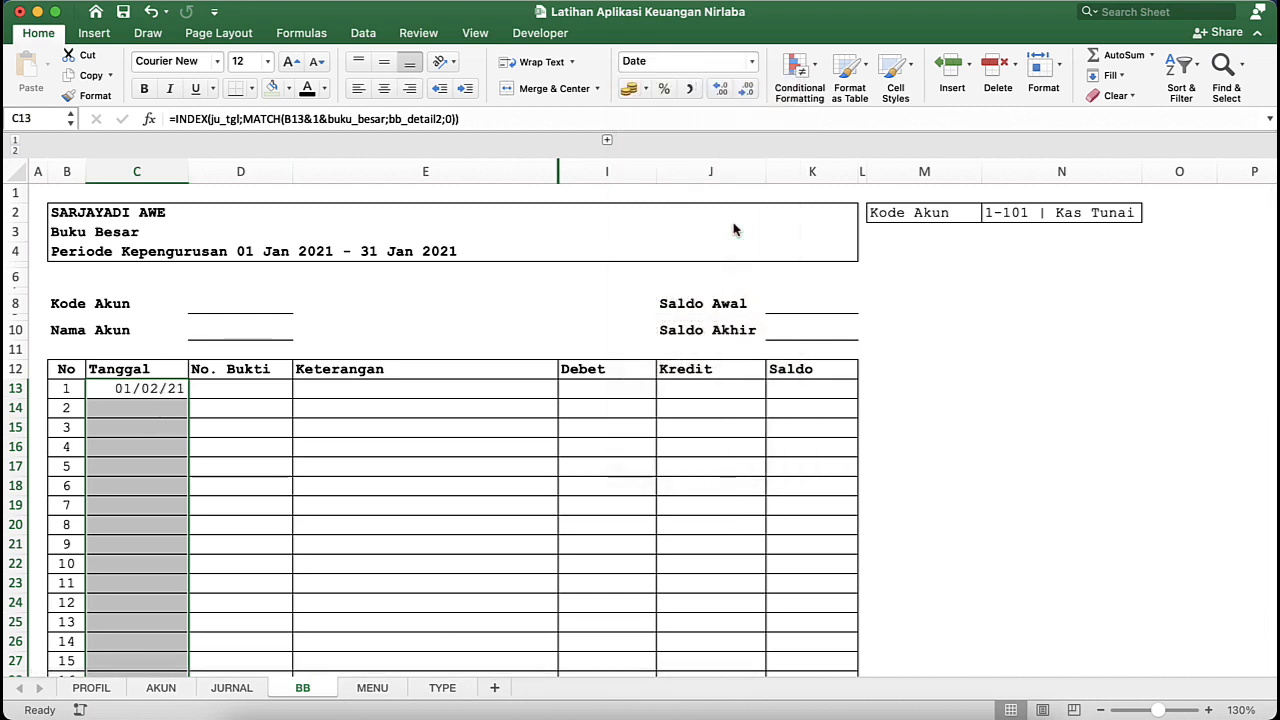
{"action": "left_click", "coordinate": [359, 89]}
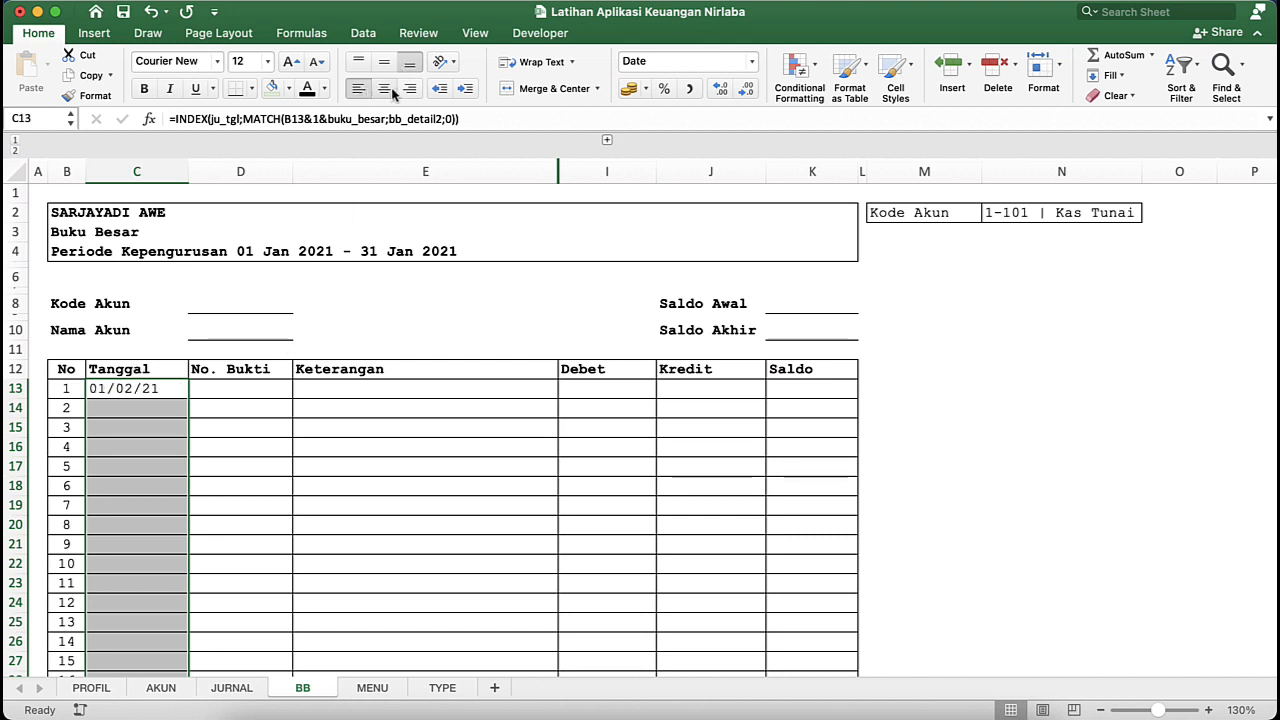
{"action": "left_click", "coordinate": [191, 404]}
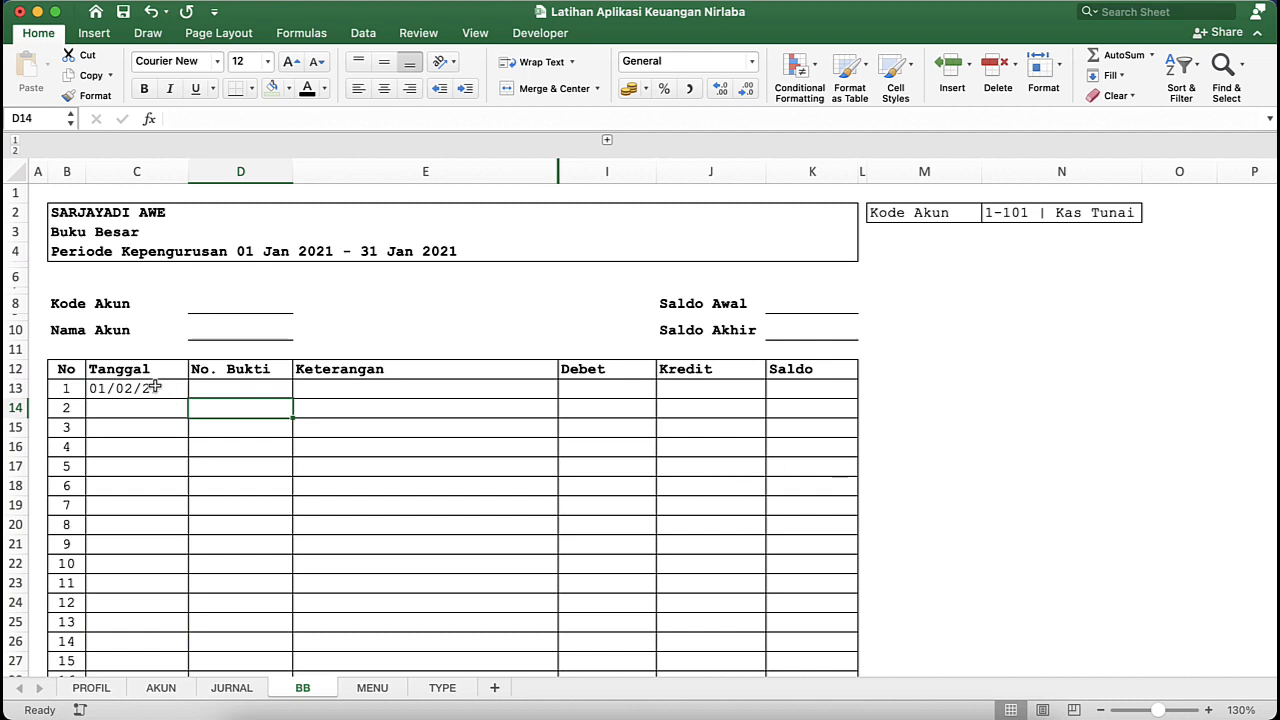
- Fill the Tanggal formula from C13 down the rest of the Buku Besar table and check the first two rows
{"action": "left_click", "coordinate": [157, 388]}
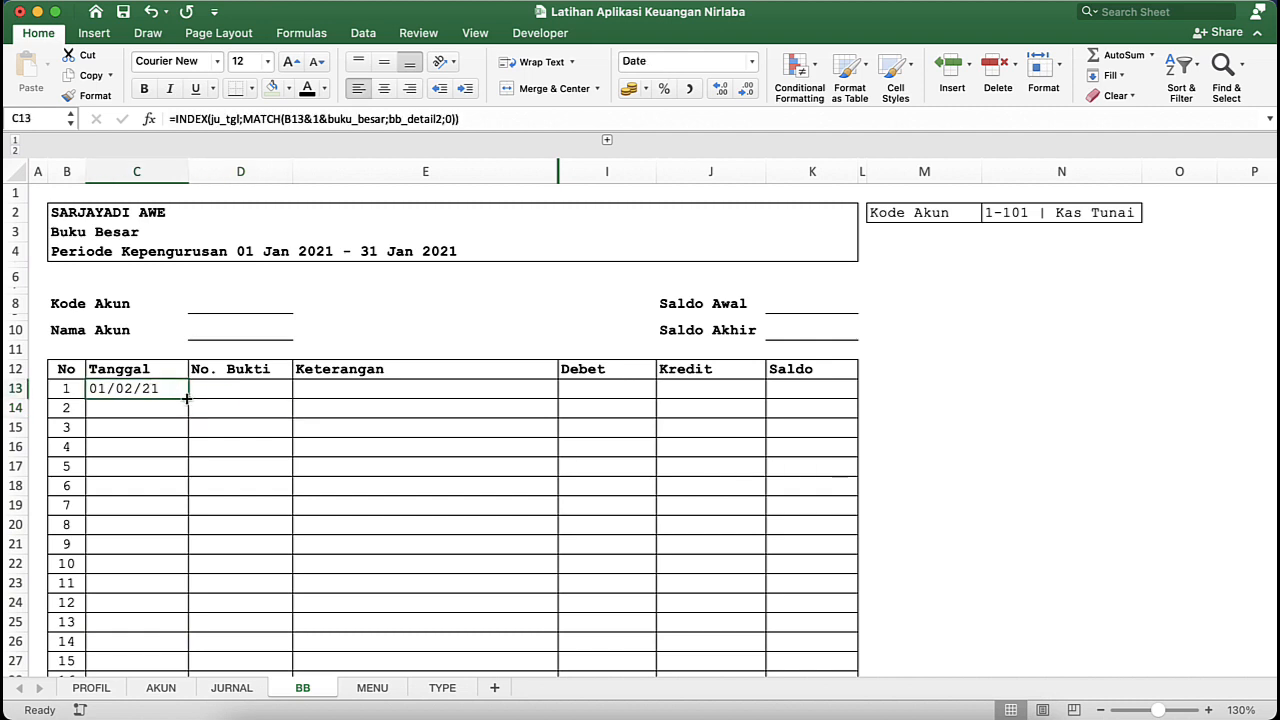
{"action": "left_click_drag", "start_coordinate": [186, 398], "coordinate": [240, 490]}
{"action": "double_click", "coordinate": [188, 497]}
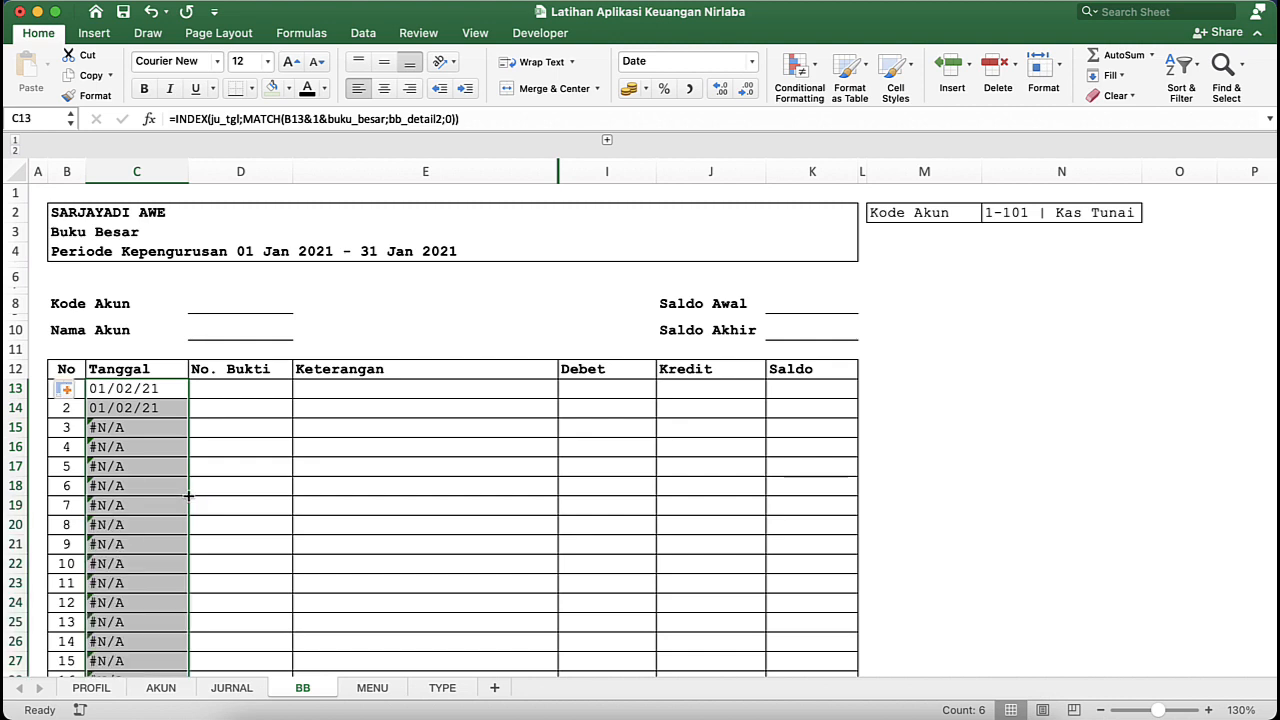
{"action": "left_click", "coordinate": [135, 546]}
{"action": "left_click", "coordinate": [120, 370]}
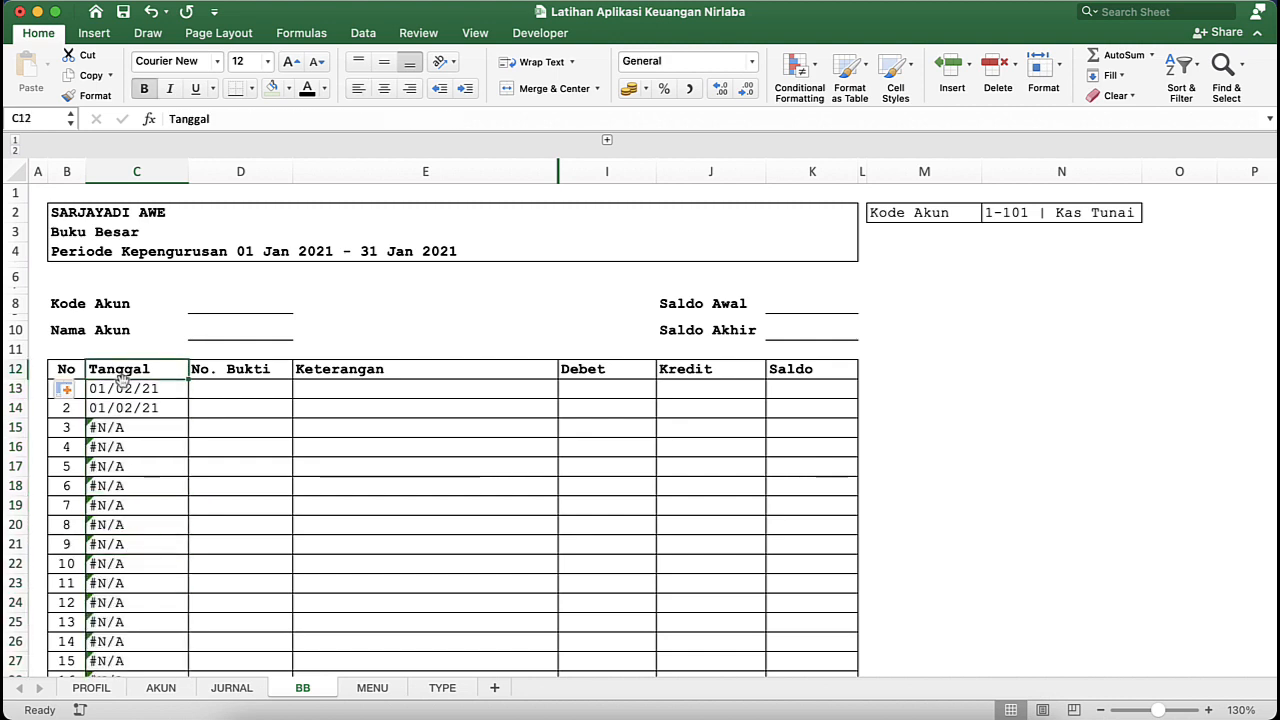
{"action": "left_click", "coordinate": [128, 392]}
{"action": "left_click", "coordinate": [133, 408]}
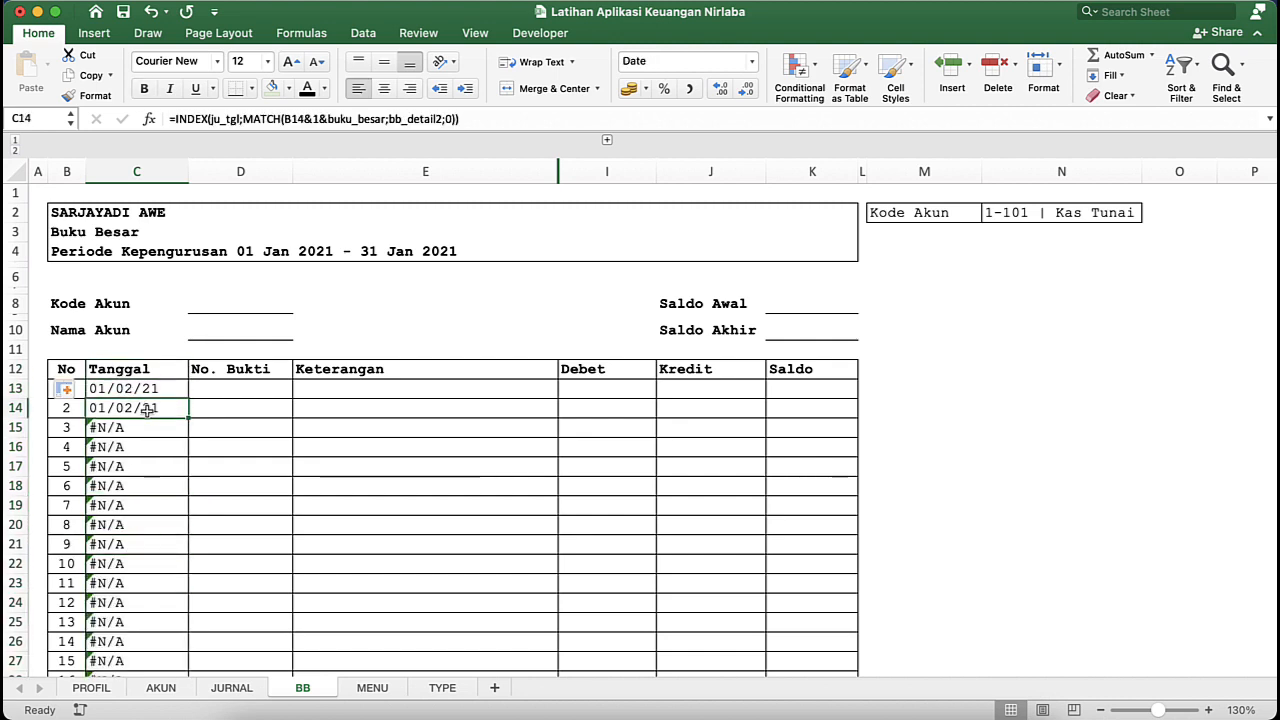
- Compare the BBDETAIL2 entries in rows 9 and 10 of the JURNAL sheet with their Tanggal dates, and return to the BB sheet
{"action": "left_click", "coordinate": [235, 688]}
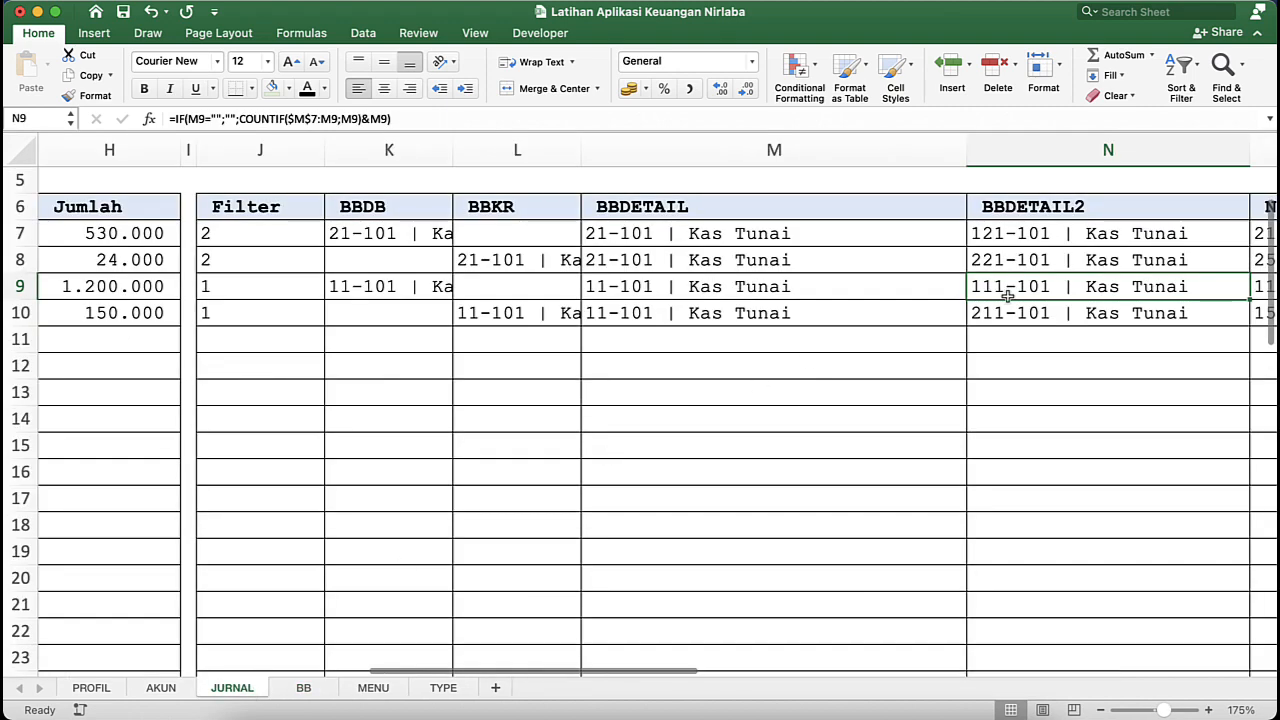
{"action": "scroll", "coordinate": [1000, 297], "scroll_direction": "right", "scroll_amount": 2}
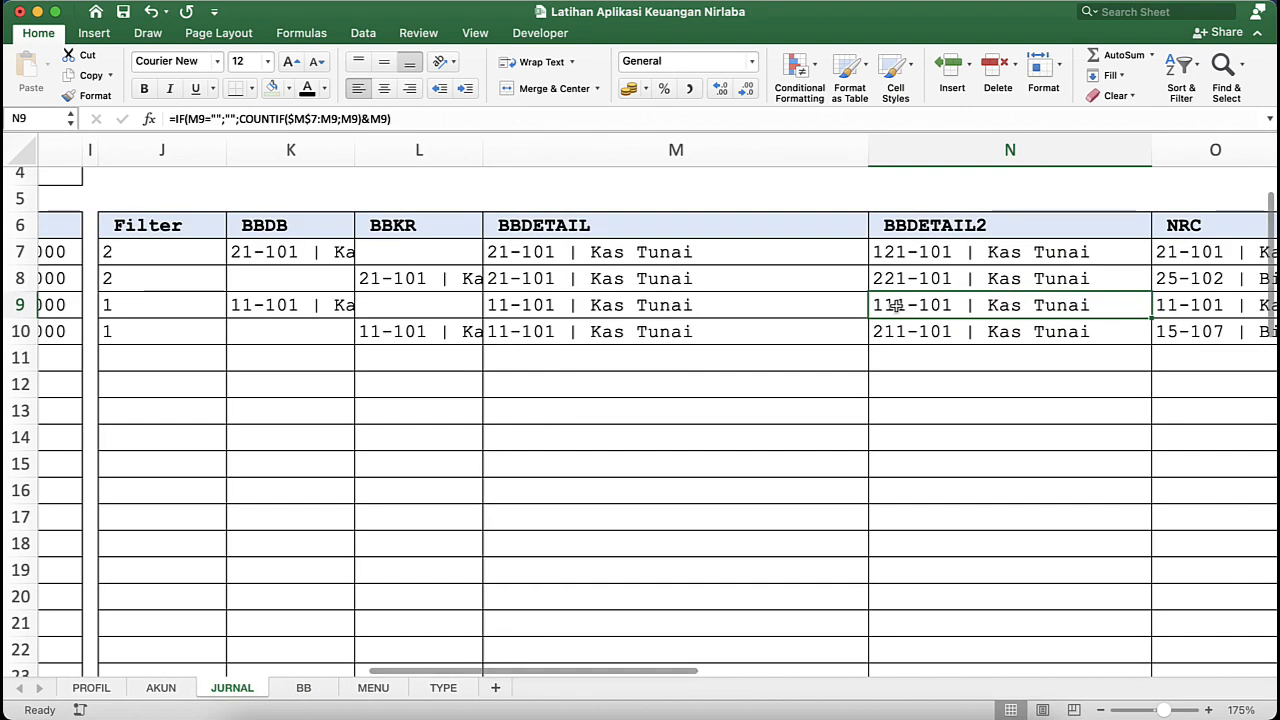
{"action": "left_click_drag", "start_coordinate": [895, 305], "coordinate": [874, 338]}
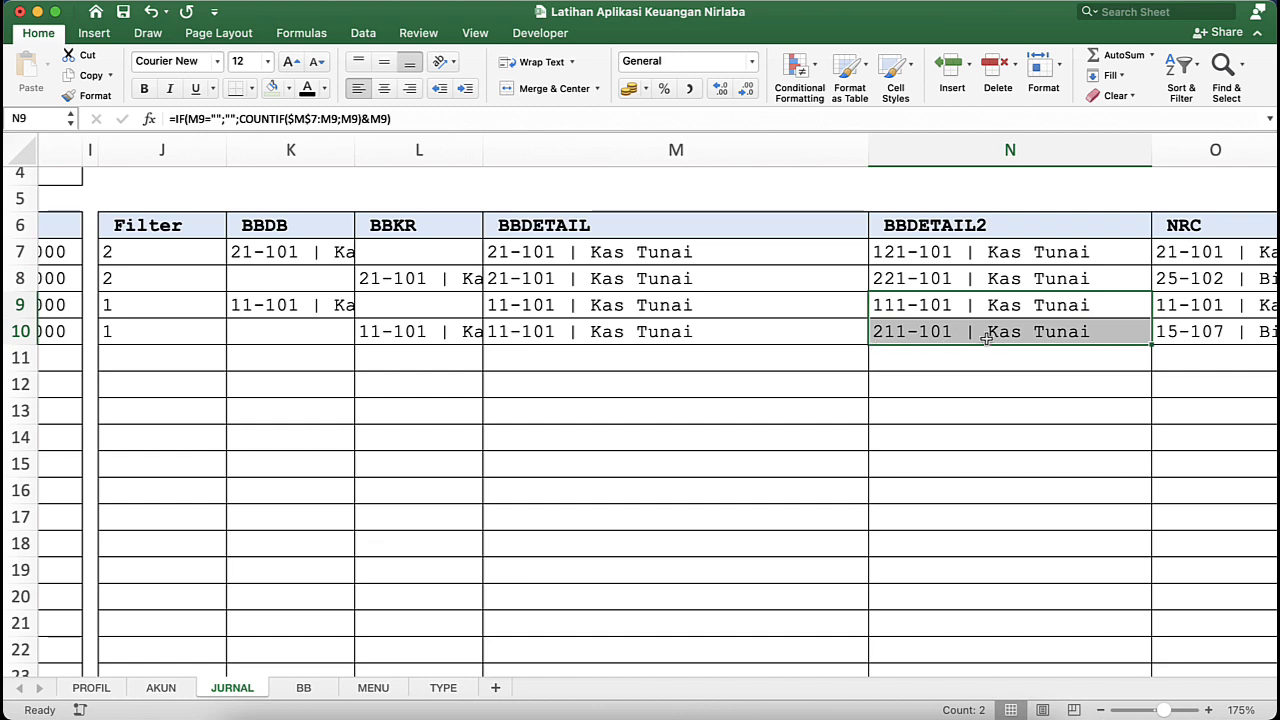
{"action": "scroll", "coordinate": [738, 337], "scroll_direction": "left", "scroll_amount": 15}
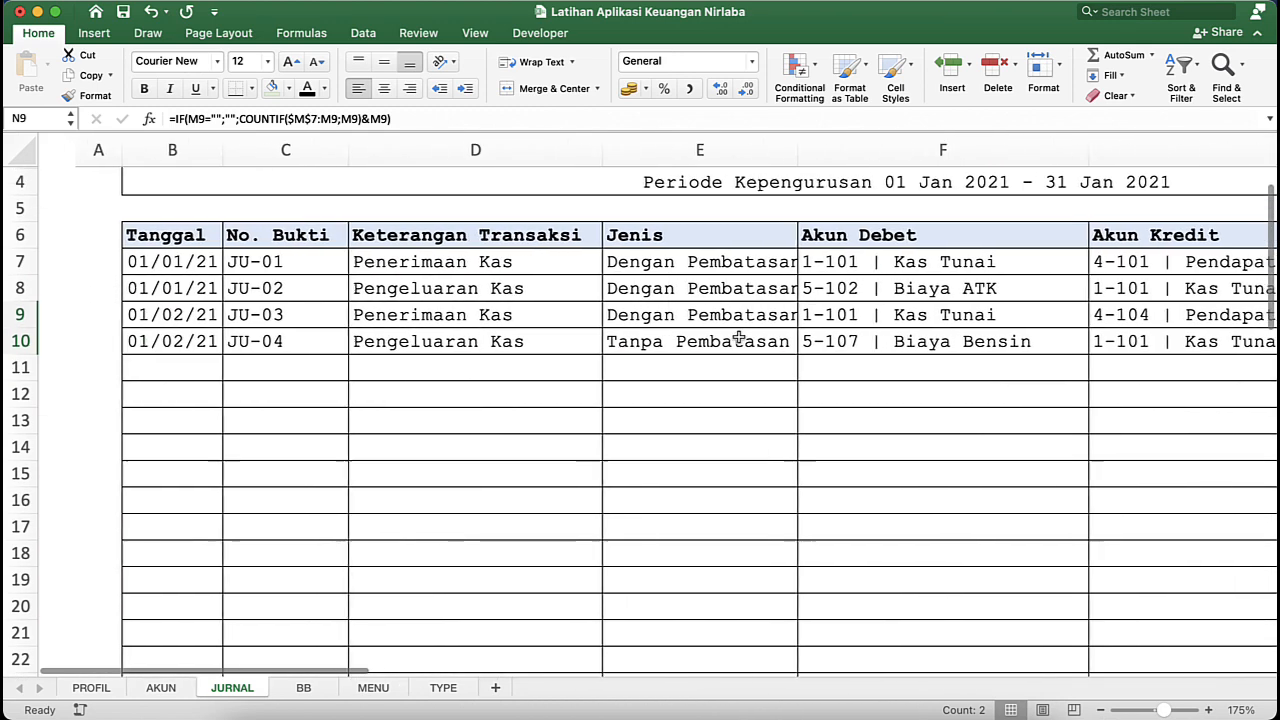
{"action": "left_click", "coordinate": [152, 323]}
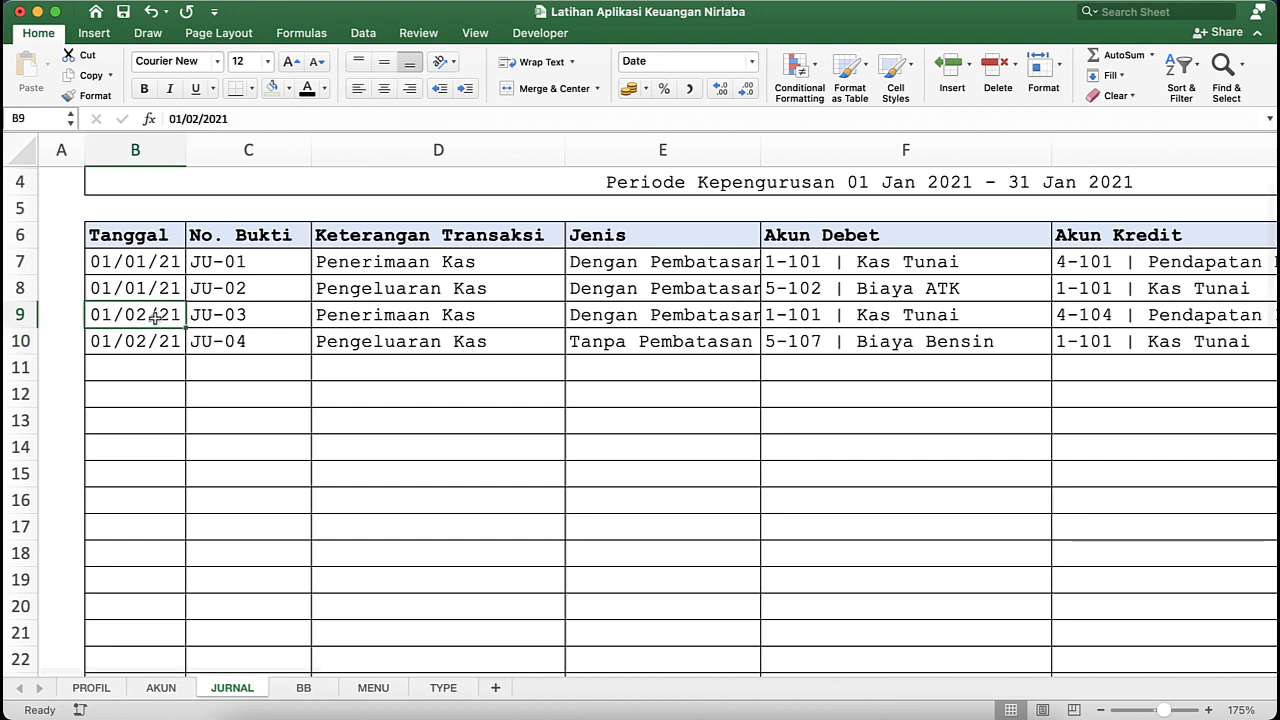
{"action": "left_click_drag", "start_coordinate": [155, 318], "coordinate": [167, 341]}
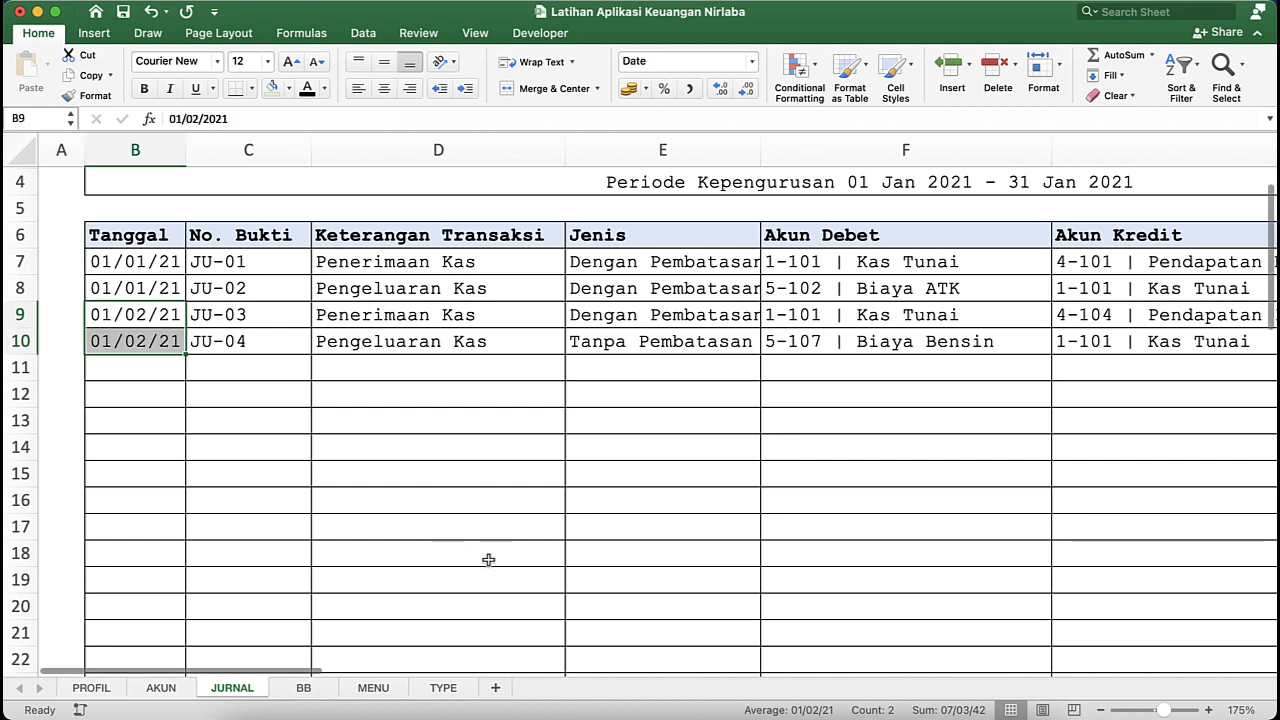
{"action": "left_click", "coordinate": [303, 690]}
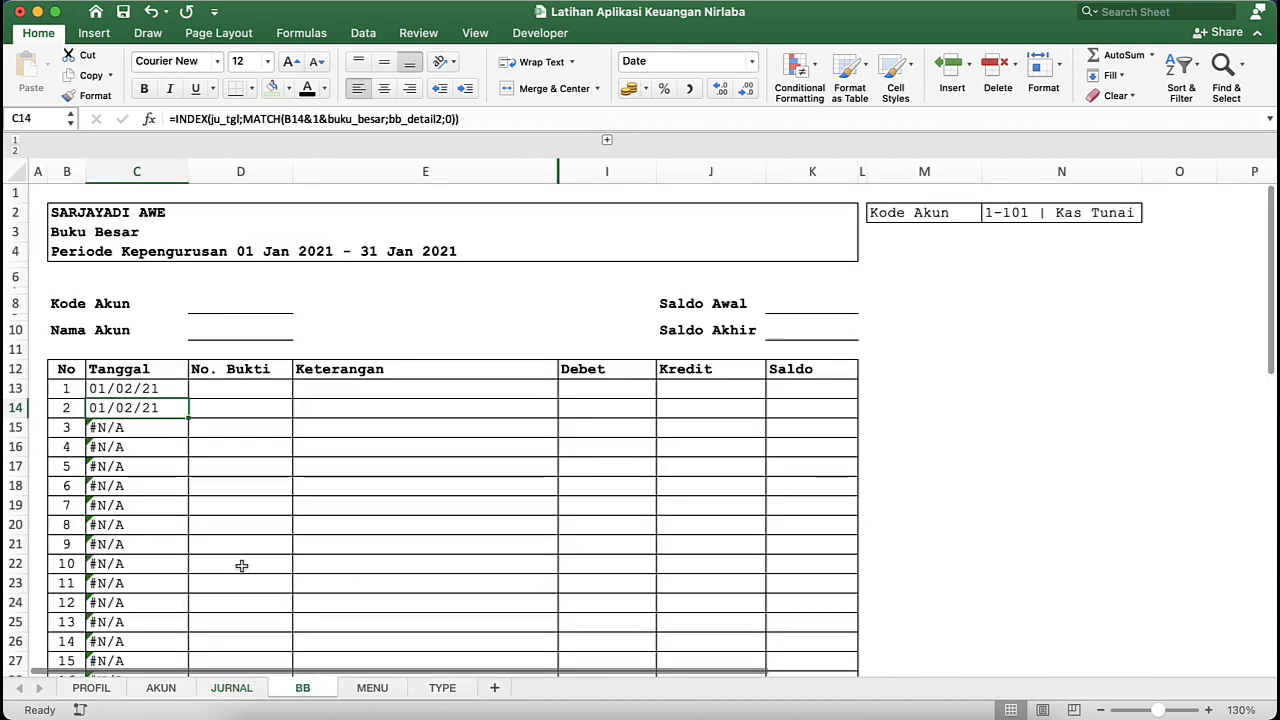
- Examine the formulas in Tanggal cells C15 to C17 and the row number in B15 to trace the lookup errors
{"action": "left_click", "coordinate": [137, 432]}
{"action": "left_click", "coordinate": [124, 470]}
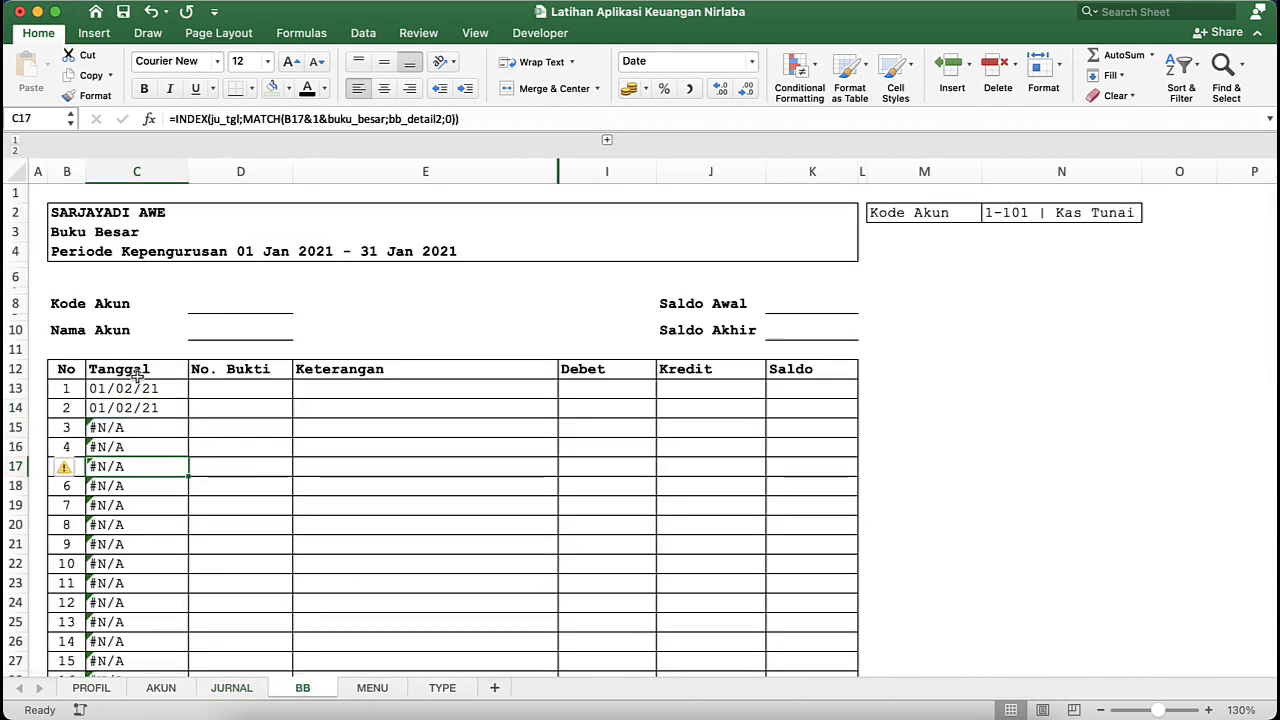
{"action": "left_click", "coordinate": [90, 427]}
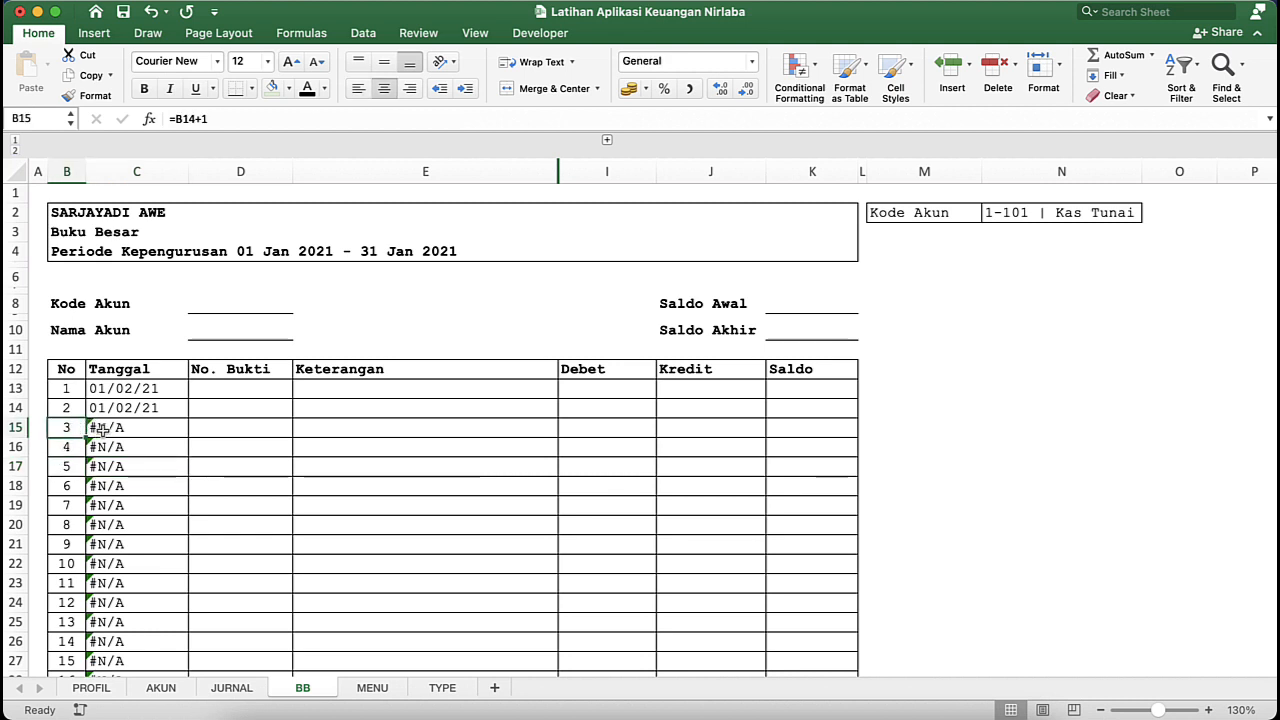
{"action": "double_click", "coordinate": [98, 428]}
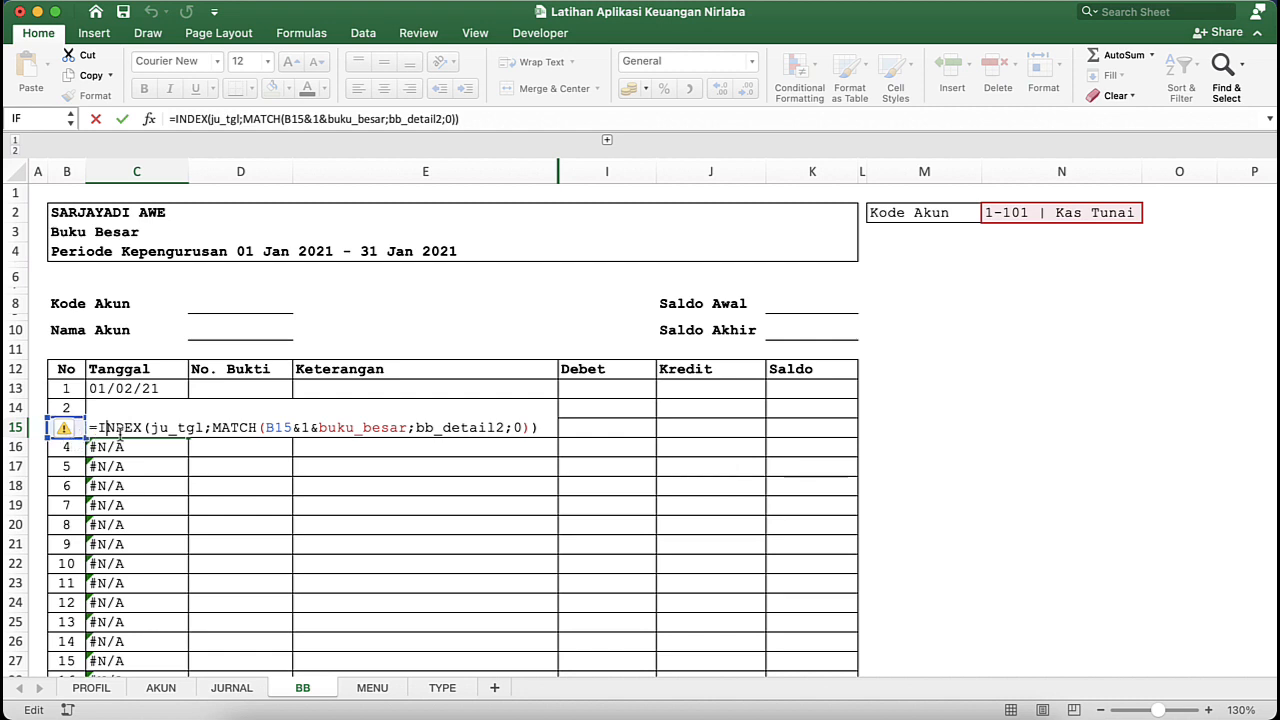
{"action": "left_click", "coordinate": [165, 446]}
{"action": "left_click", "coordinate": [166, 428]}
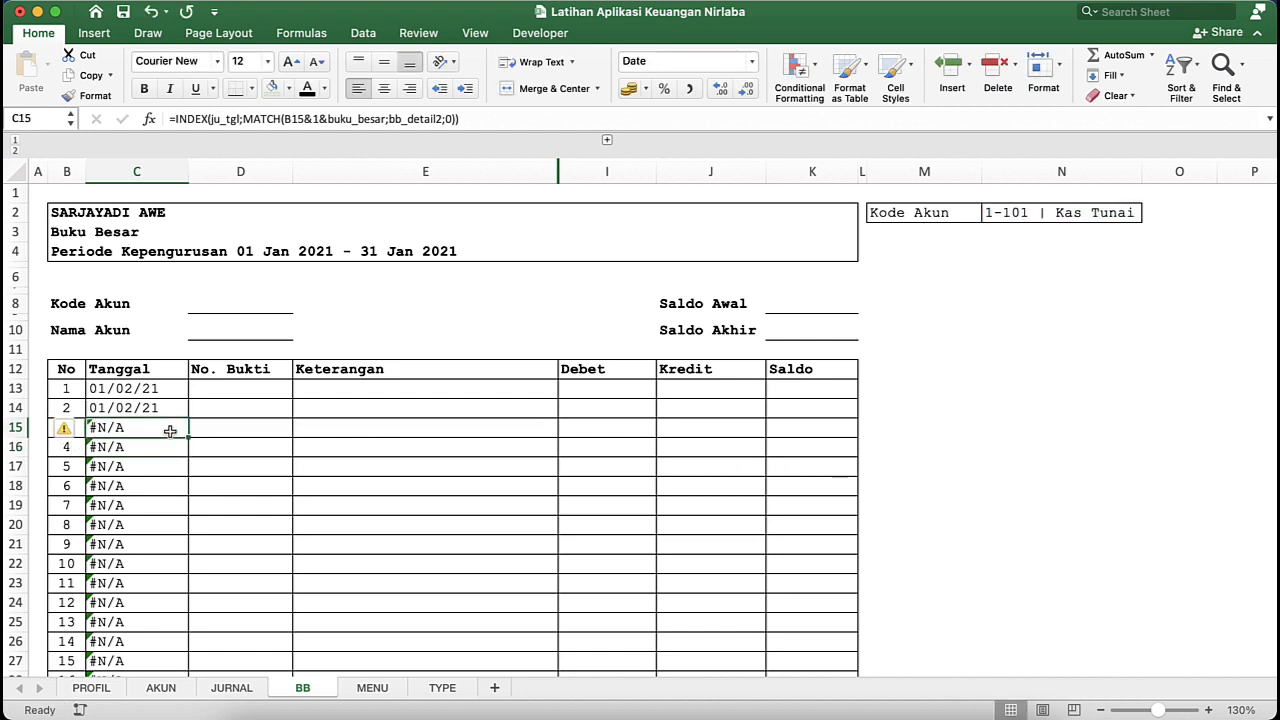
{"action": "left_click", "coordinate": [124, 452]}
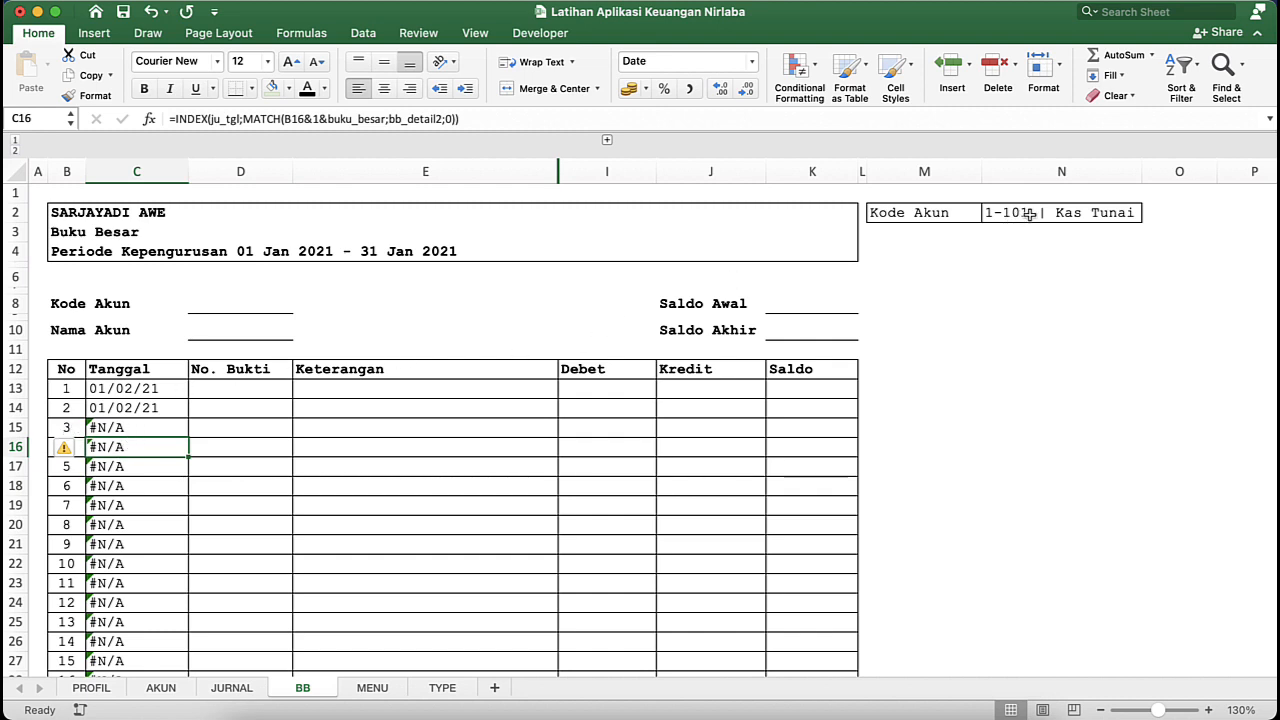
{"action": "left_click", "coordinate": [171, 427]}
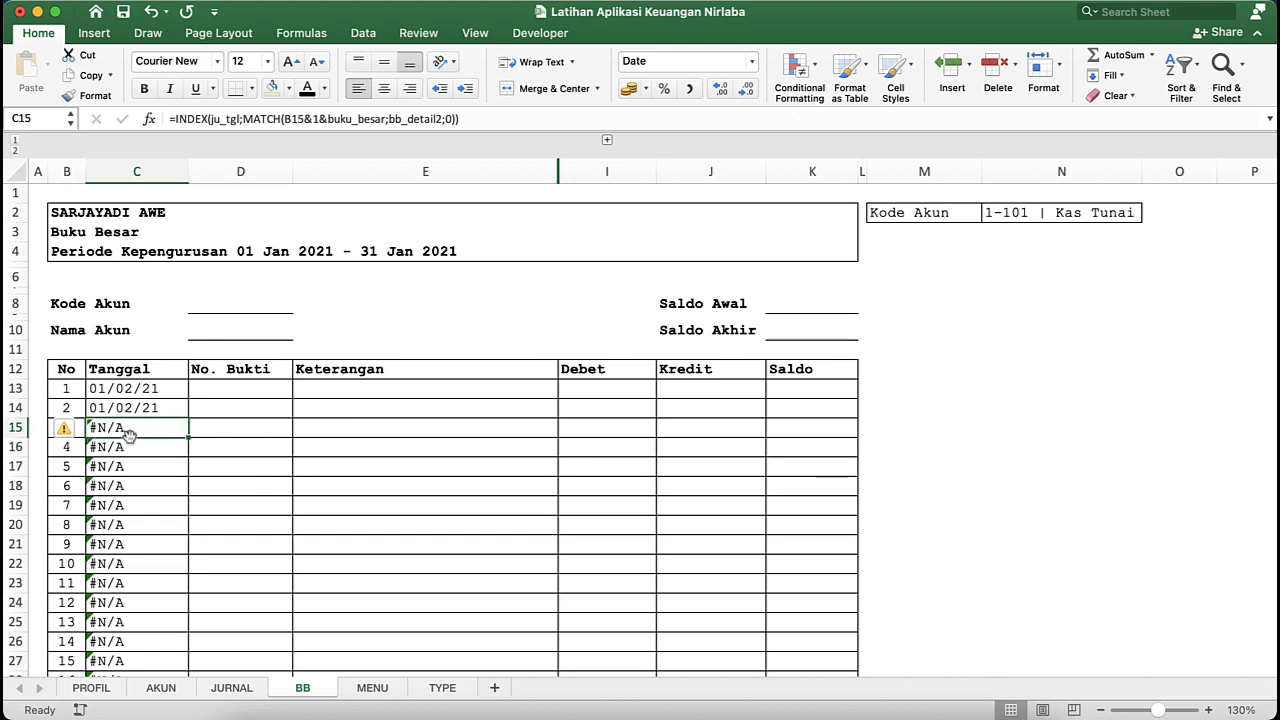
- Wrap the INDEX/MATCH formula in C13 in IFERROR with an empty string "" as the value if error
{"action": "left_click", "coordinate": [121, 393]}
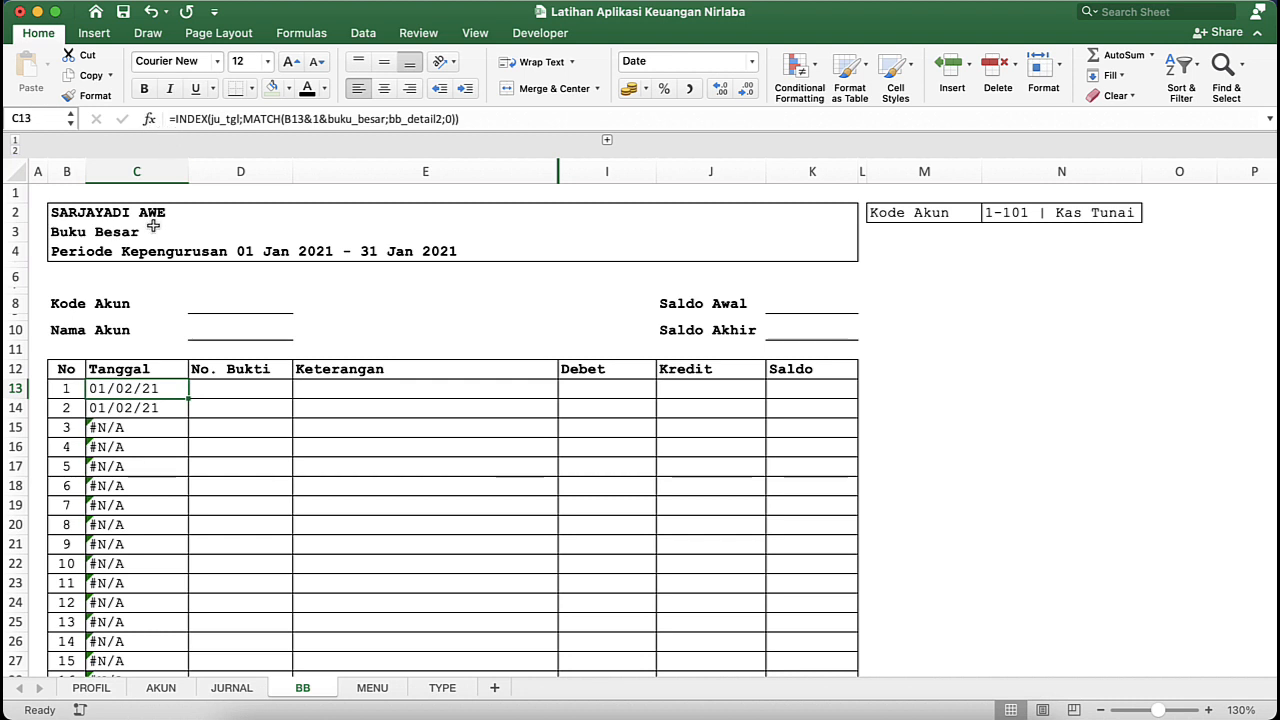
{"action": "left_click", "coordinate": [176, 119]}
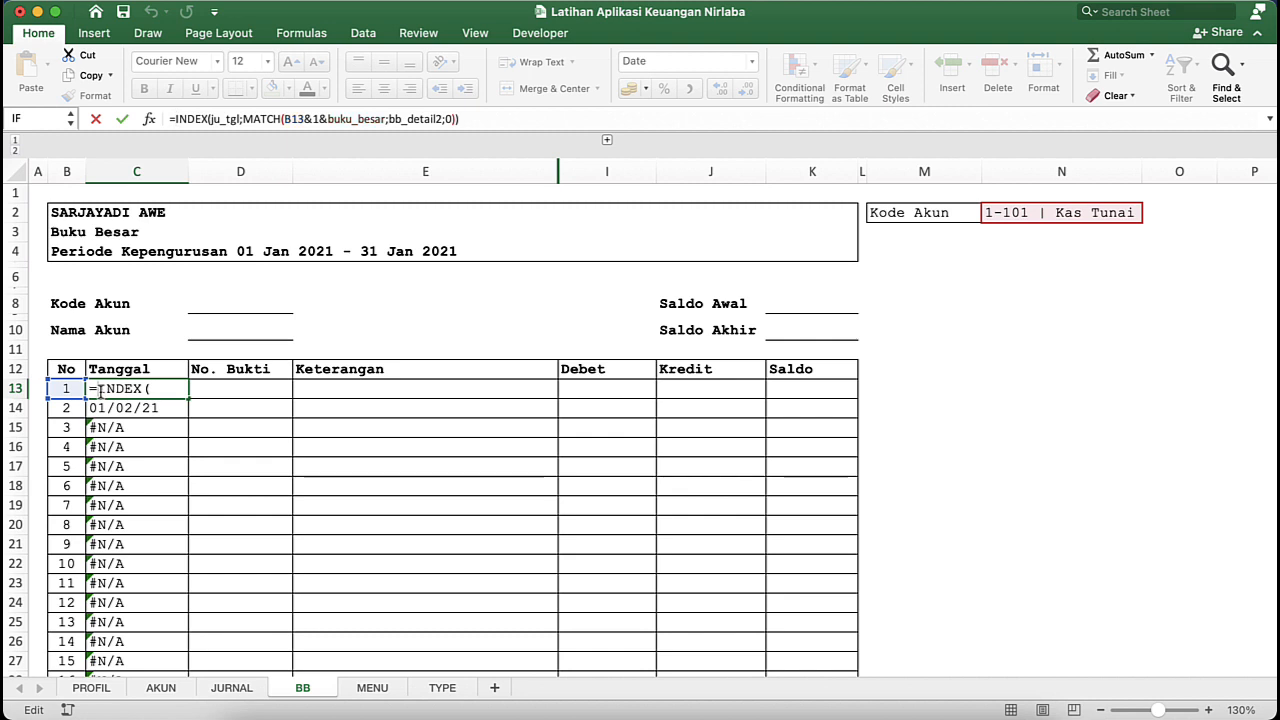
{"action": "type", "text": "if"}
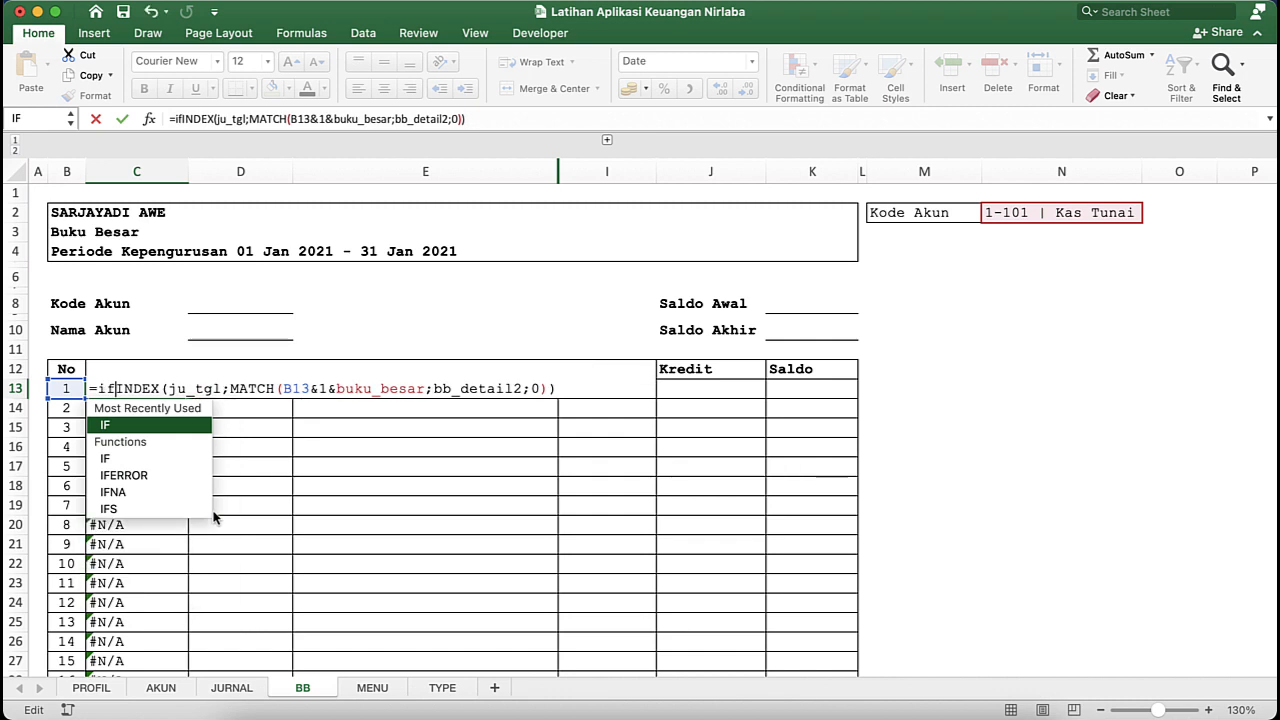
{"action": "key", "text": "Down"}
{"action": "key", "text": "Down"}
{"action": "key", "text": "Tab"}
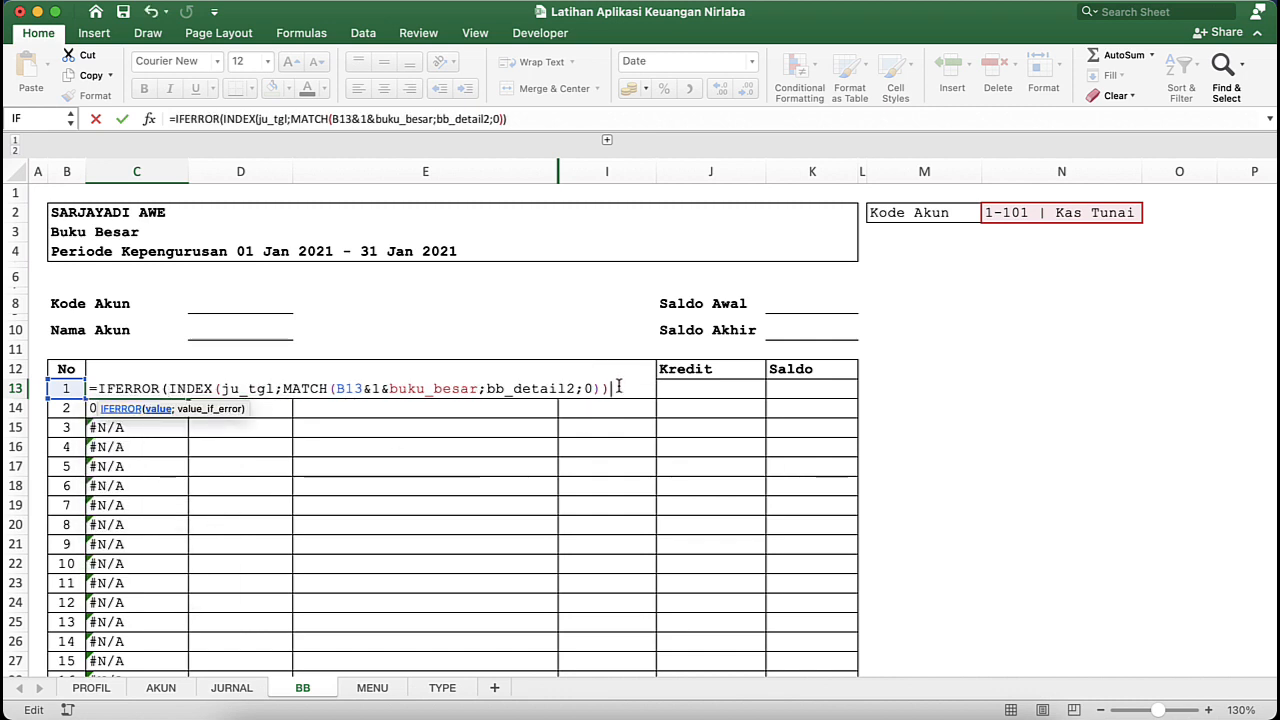
{"action": "type", "text": ";"}
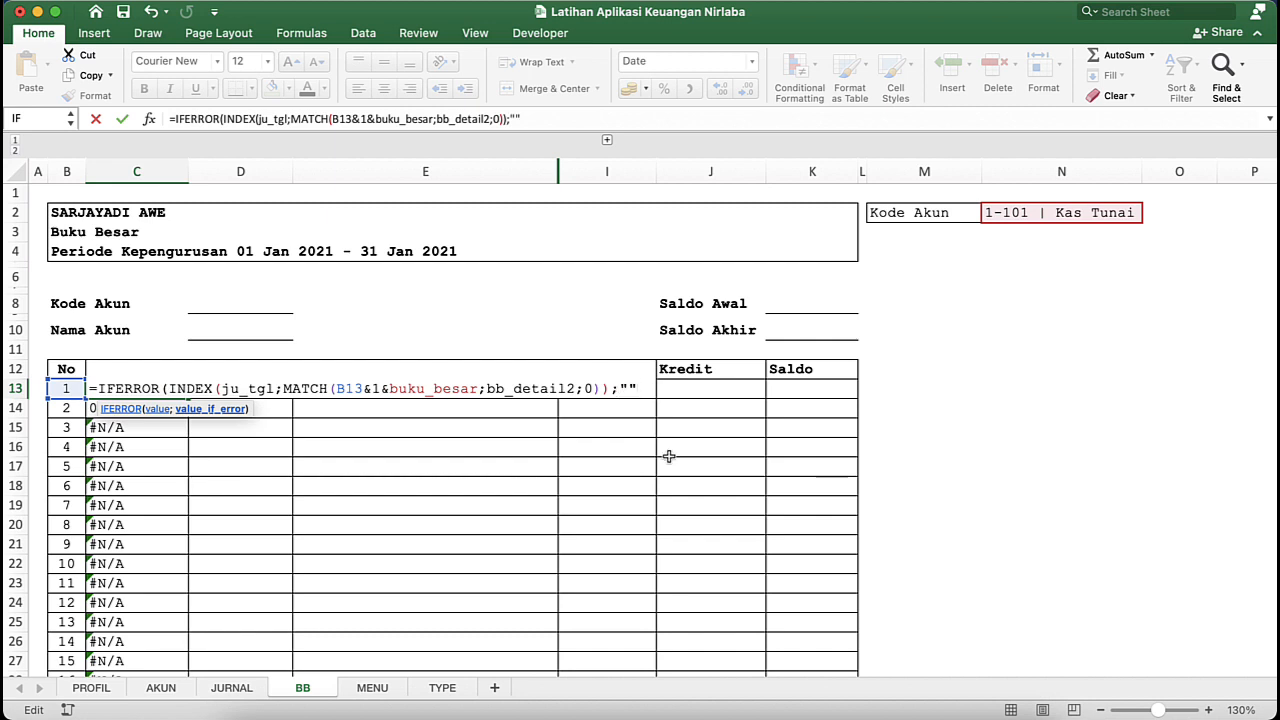
{"action": "type", "text": "\"\")"}
{"action": "key", "text": "Return"}
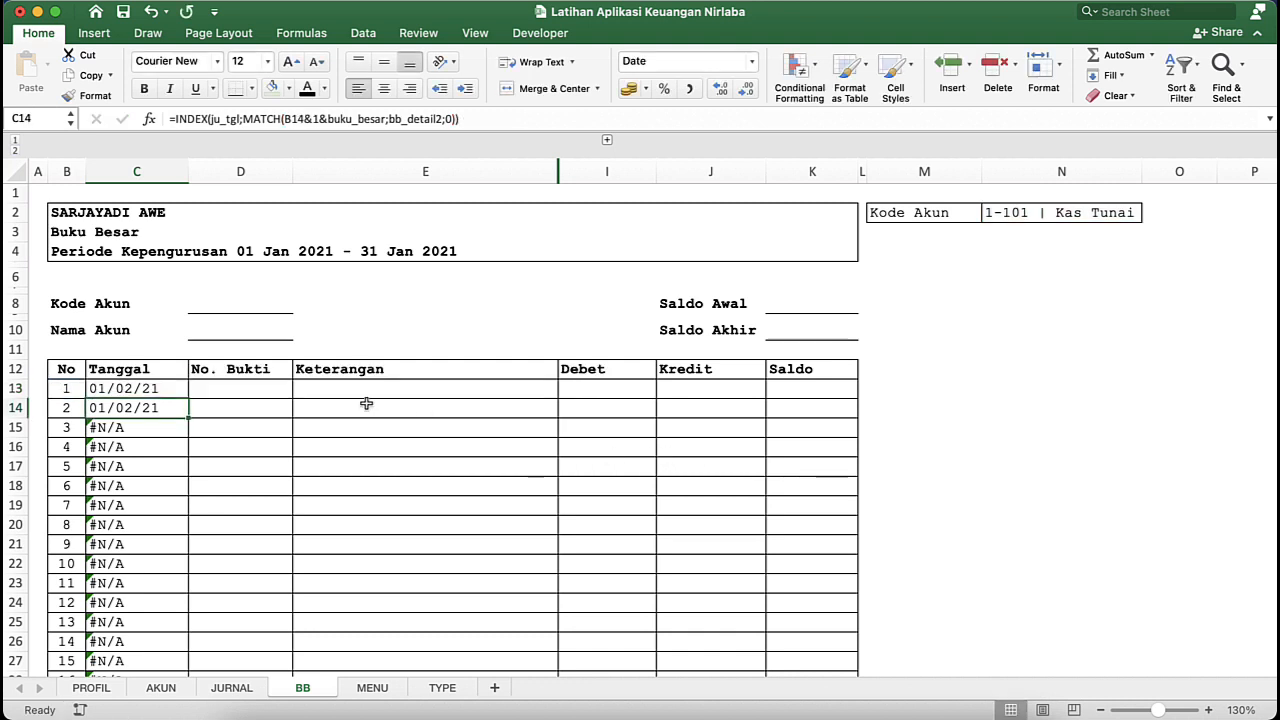
- Fill the IFERROR formula from C13 down the Tanggal column and check the cells below it
{"action": "left_click", "coordinate": [172, 389]}
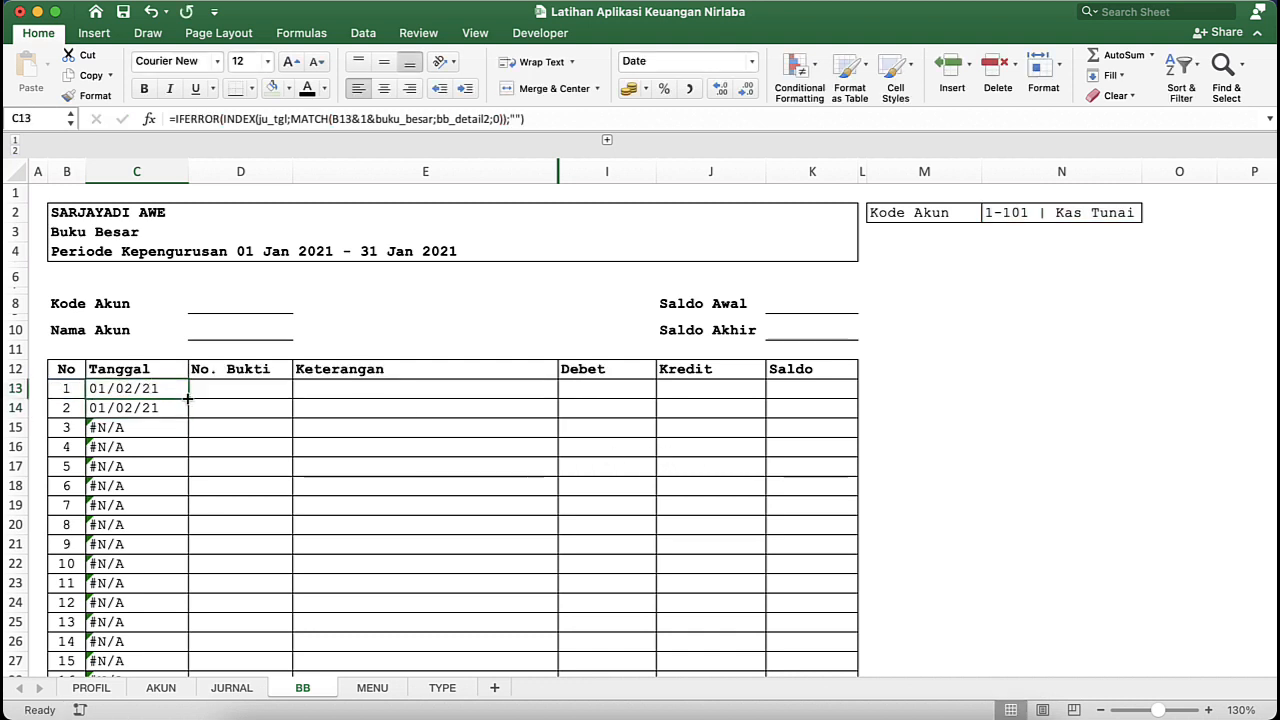
{"action": "double_click", "coordinate": [187, 398]}
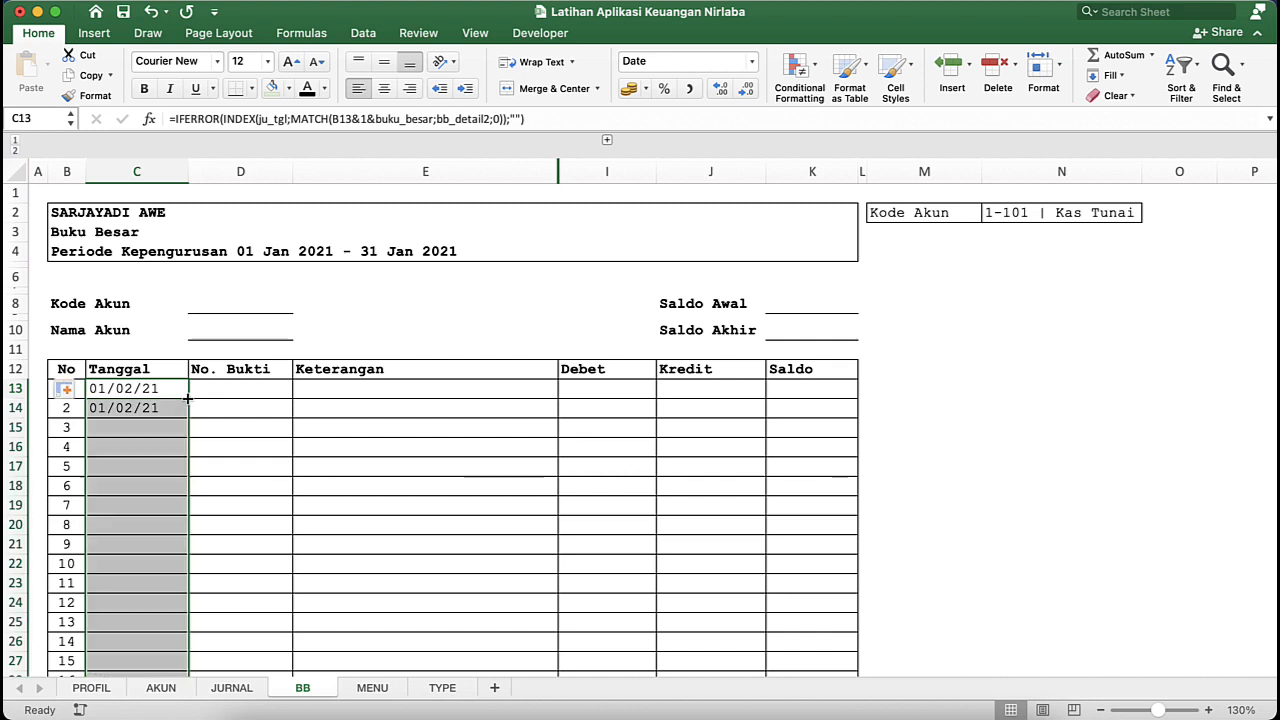
{"action": "left_click", "coordinate": [158, 442]}
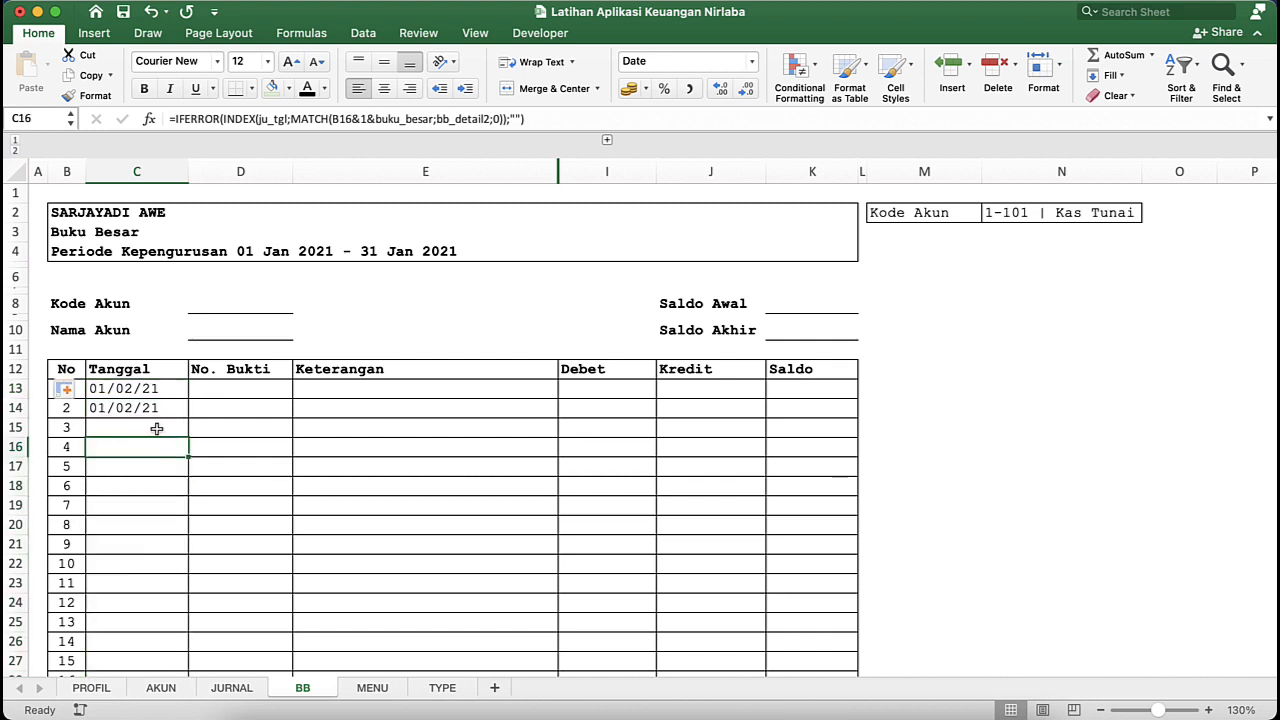
{"action": "left_click", "coordinate": [157, 428]}
{"action": "left_click", "coordinate": [149, 459]}
{"action": "left_click", "coordinate": [143, 502]}
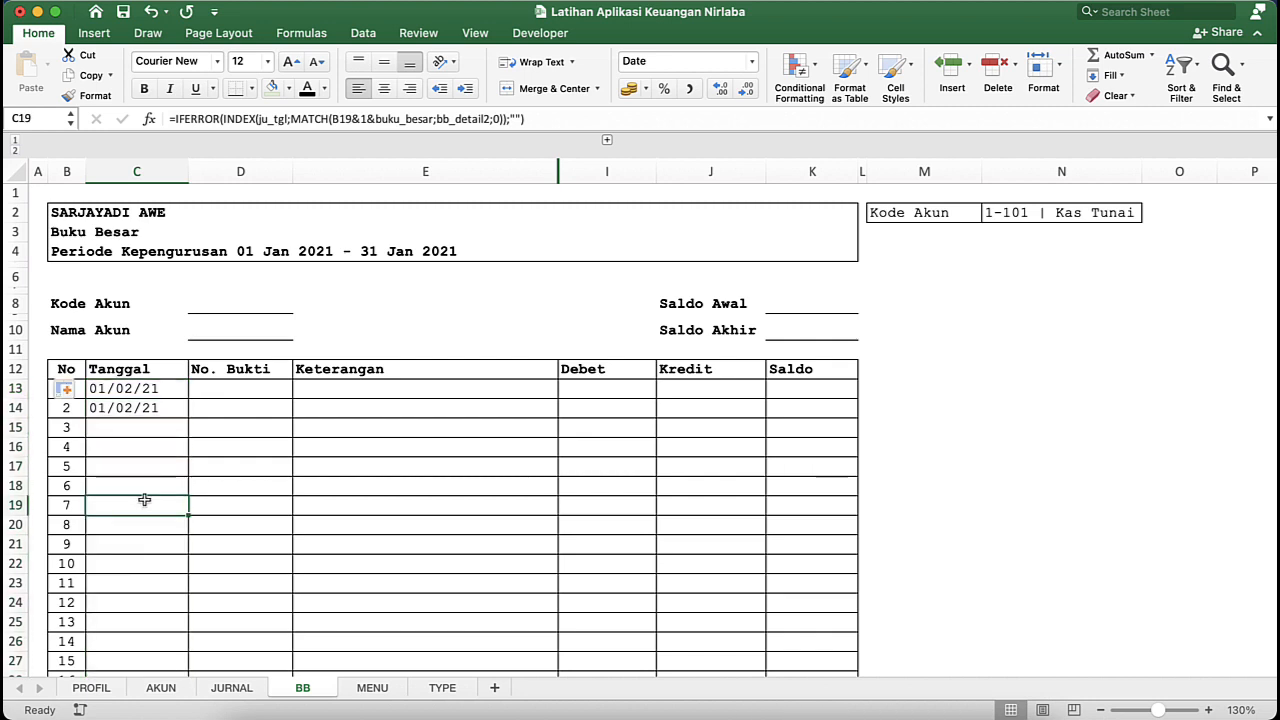
{"action": "left_click", "coordinate": [145, 394]}
{"action": "left_click", "coordinate": [144, 426]}
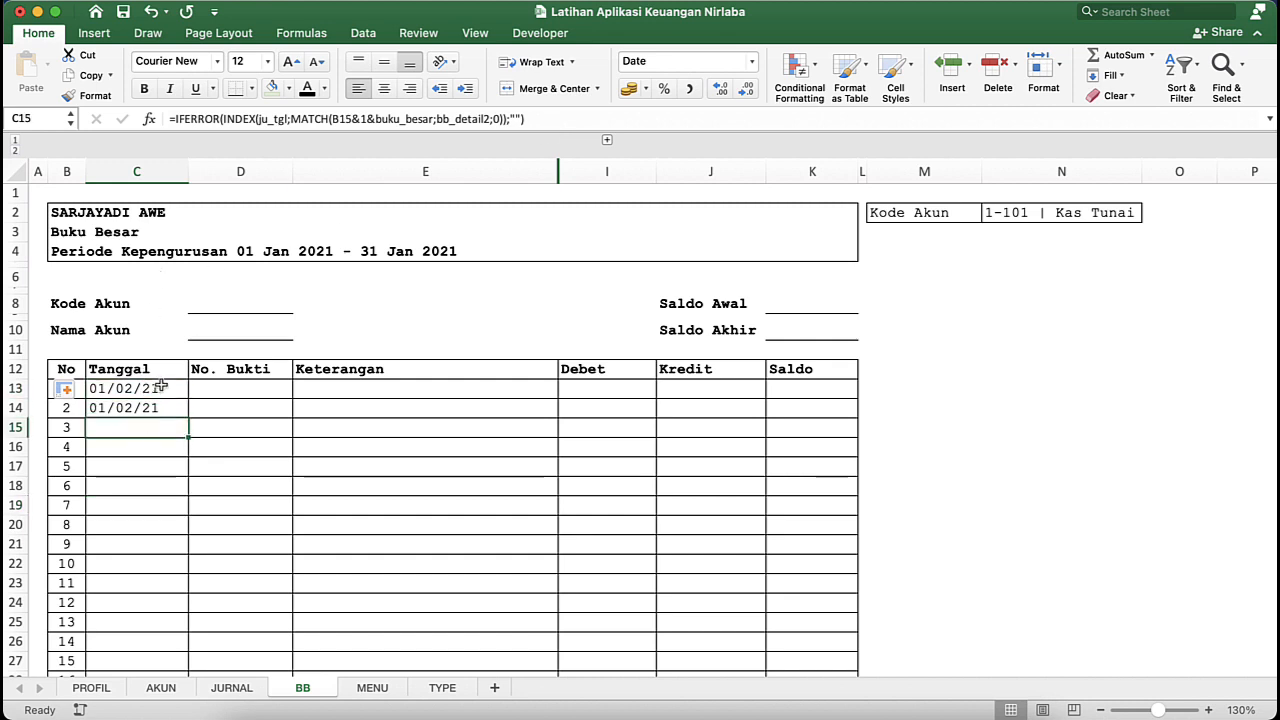
- Copy the full IFERROR formula text from Tanggal cell C13, leaving the cell's formula as it is
{"action": "left_click", "coordinate": [162, 386]}
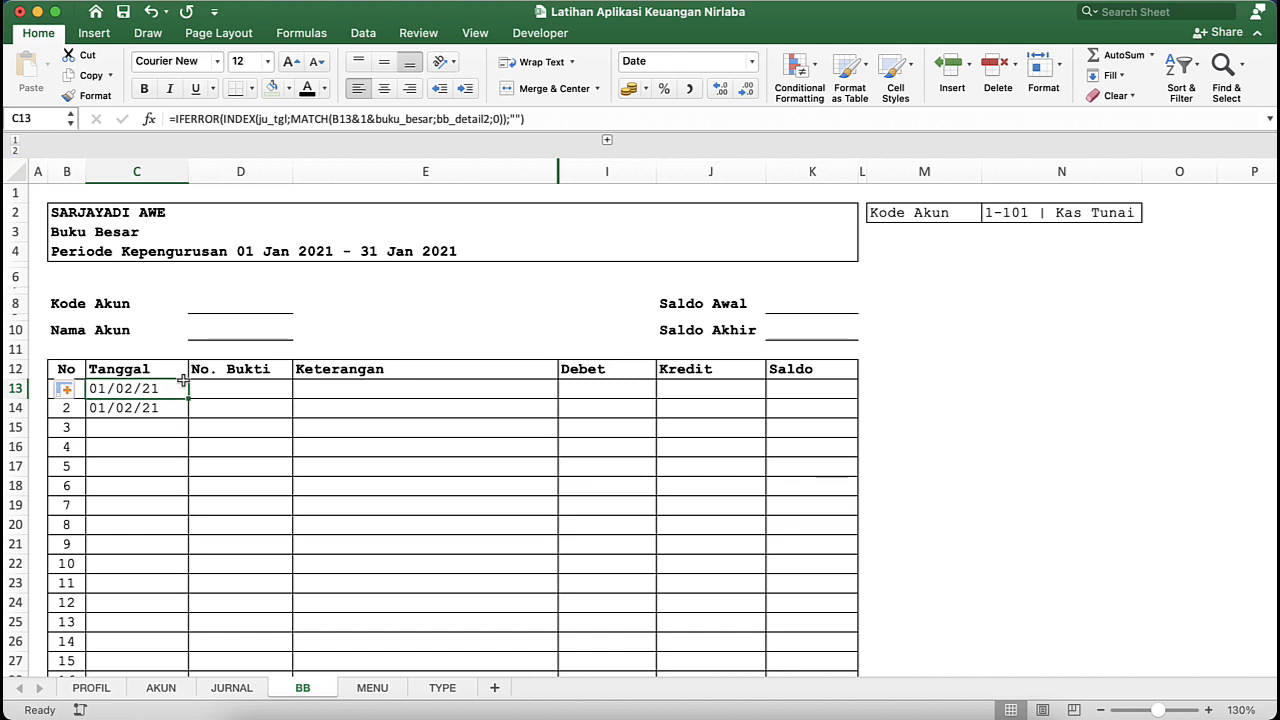
{"action": "left_click", "coordinate": [599, 118]}
{"action": "left_click_drag", "start_coordinate": [599, 118], "coordinate": [214, 122]}
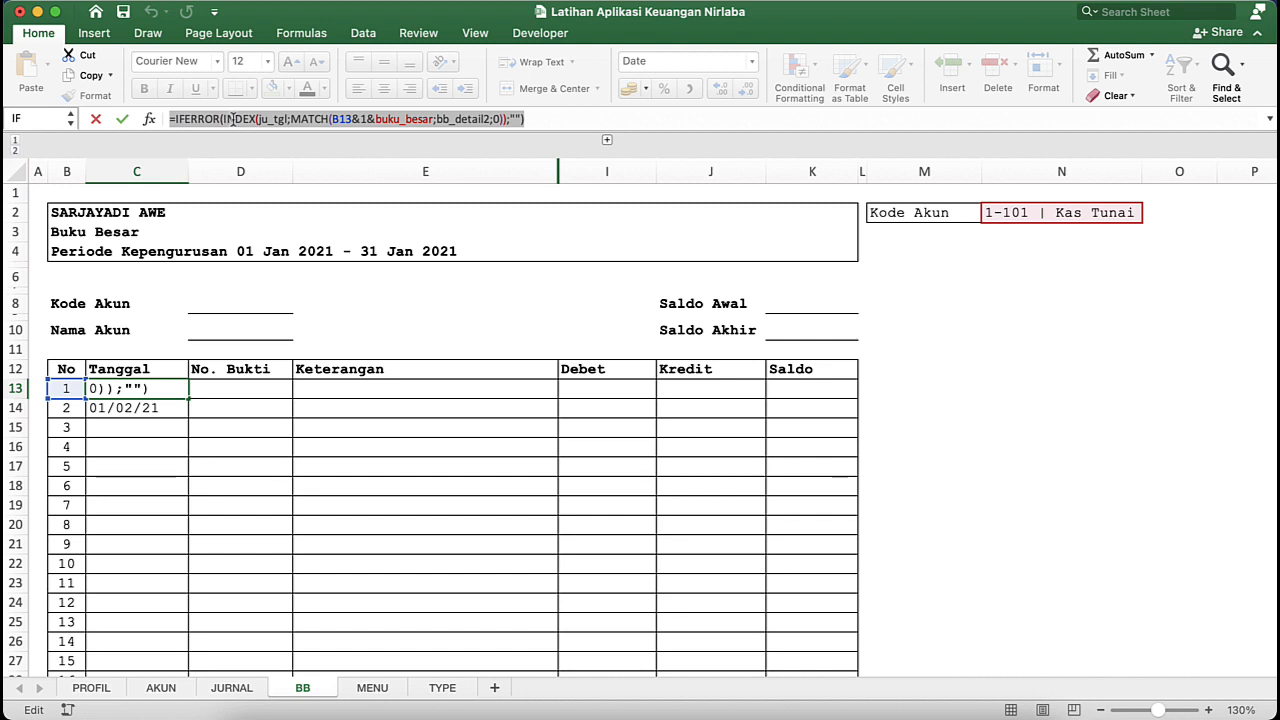
{"action": "right_click", "coordinate": [232, 117]}
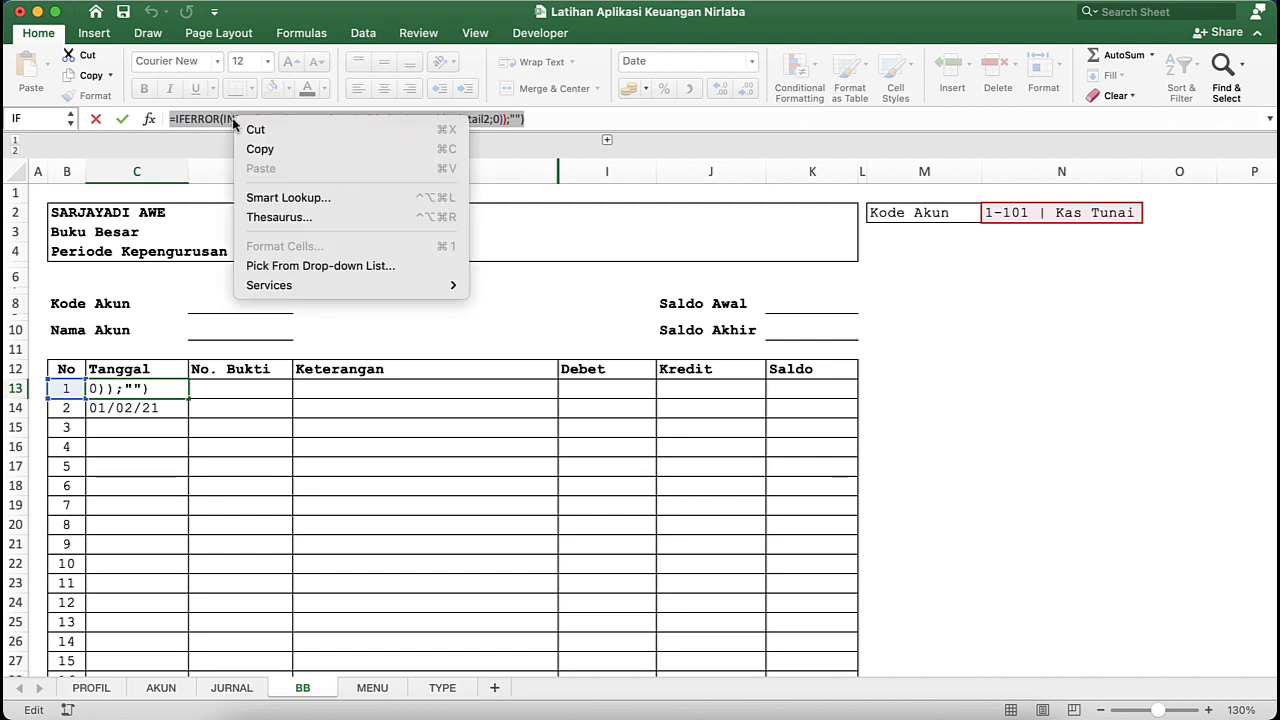
{"action": "left_click", "coordinate": [289, 152]}
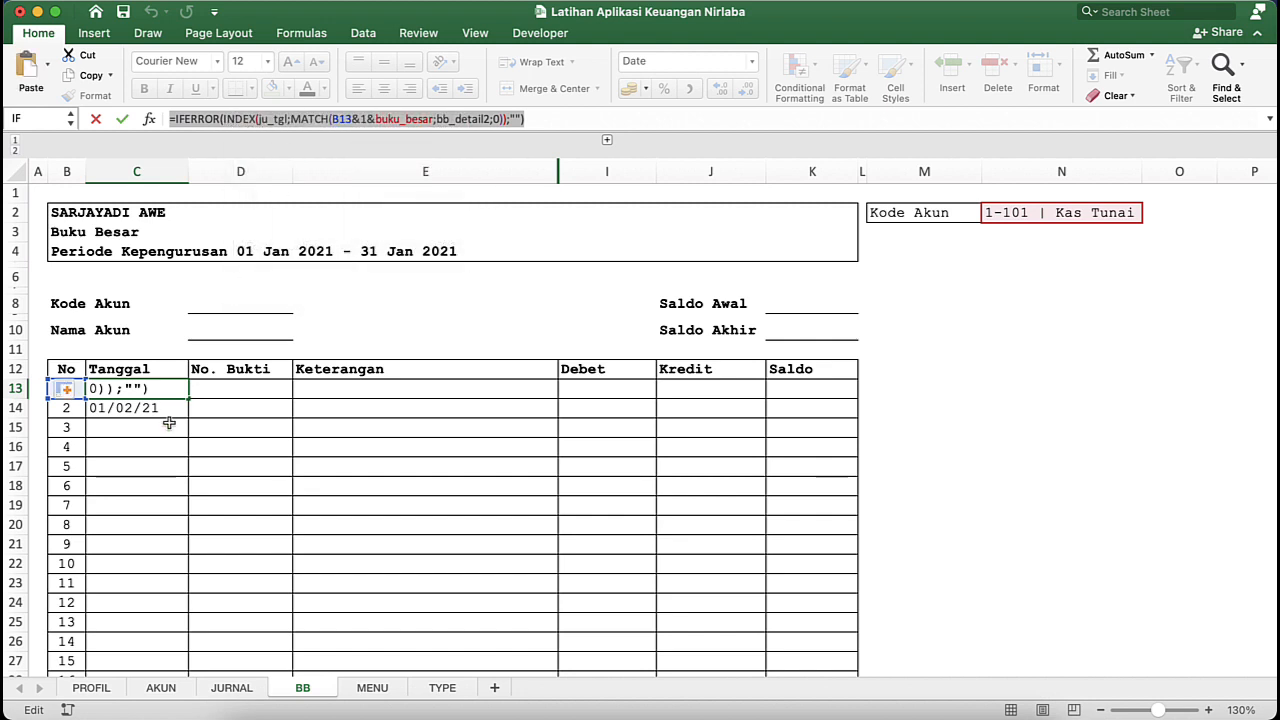
{"action": "key", "text": "Return"}
- Paste the copied formula into No. Bukti cell D13 and replace the INDEX array ju_tgl with ju_bukti
{"action": "double_click", "coordinate": [224, 391]}
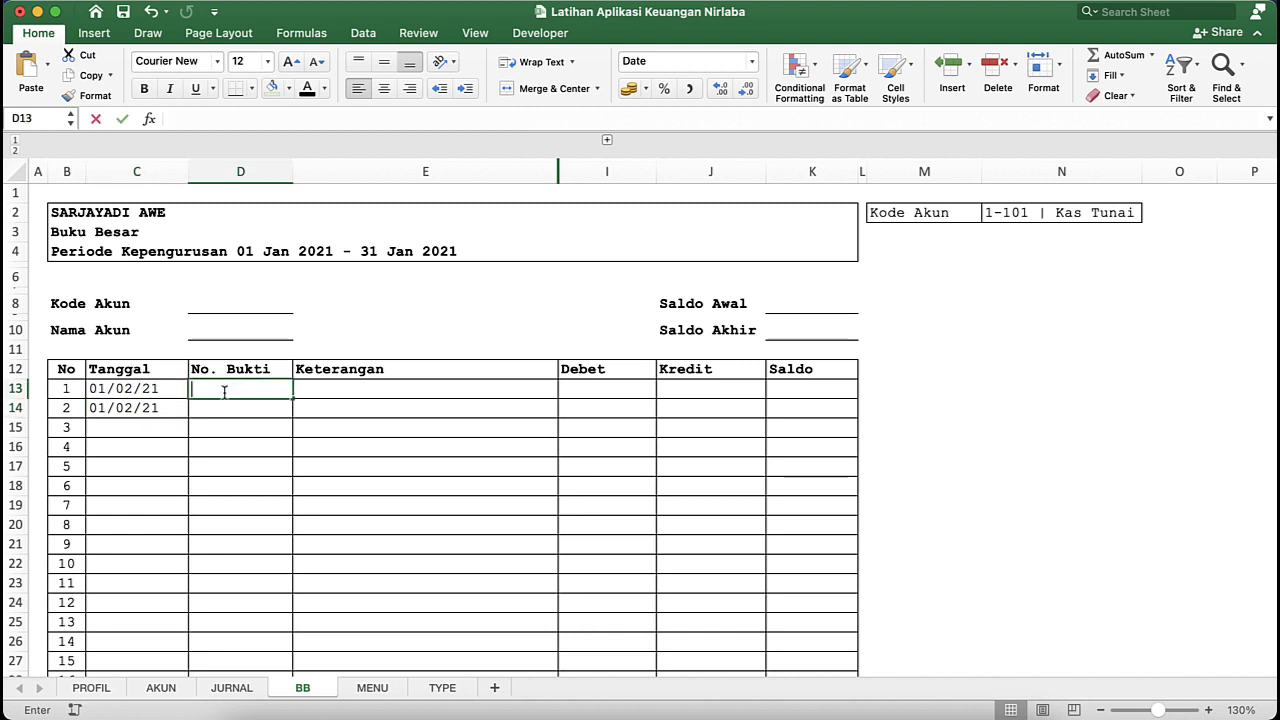
{"action": "key", "text": "super+v"}
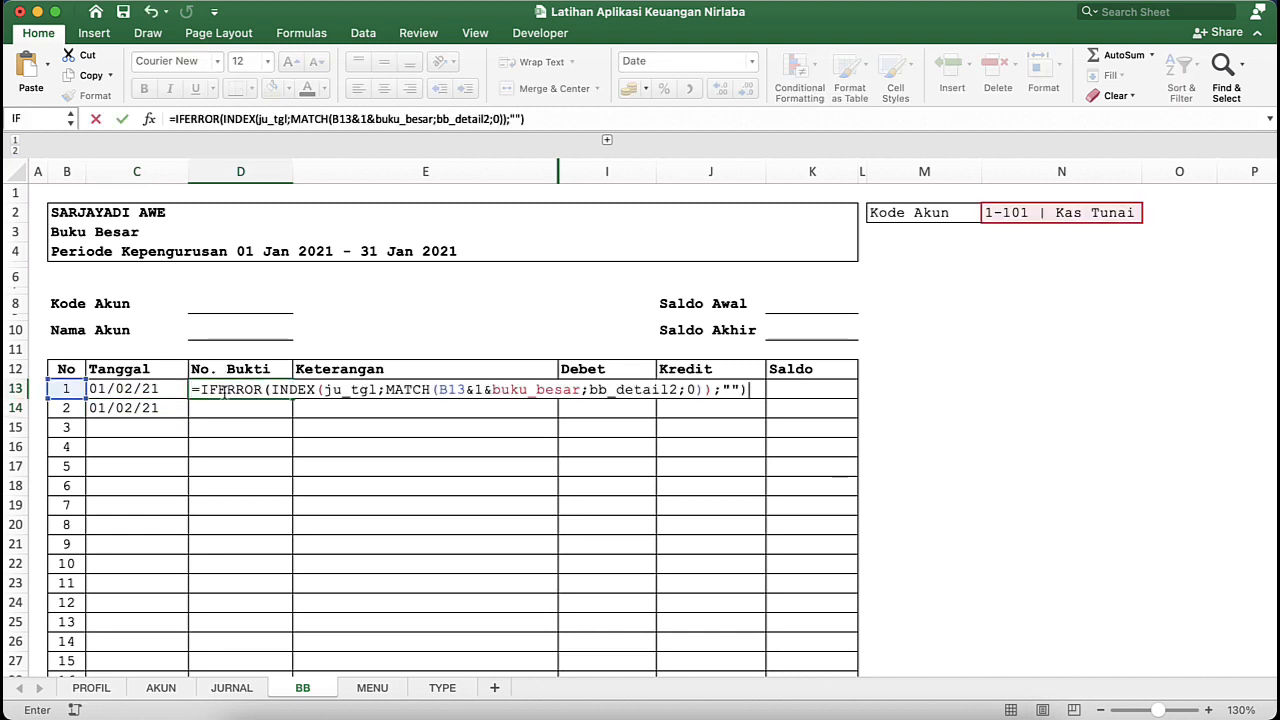
{"action": "left_click", "coordinate": [376, 391]}
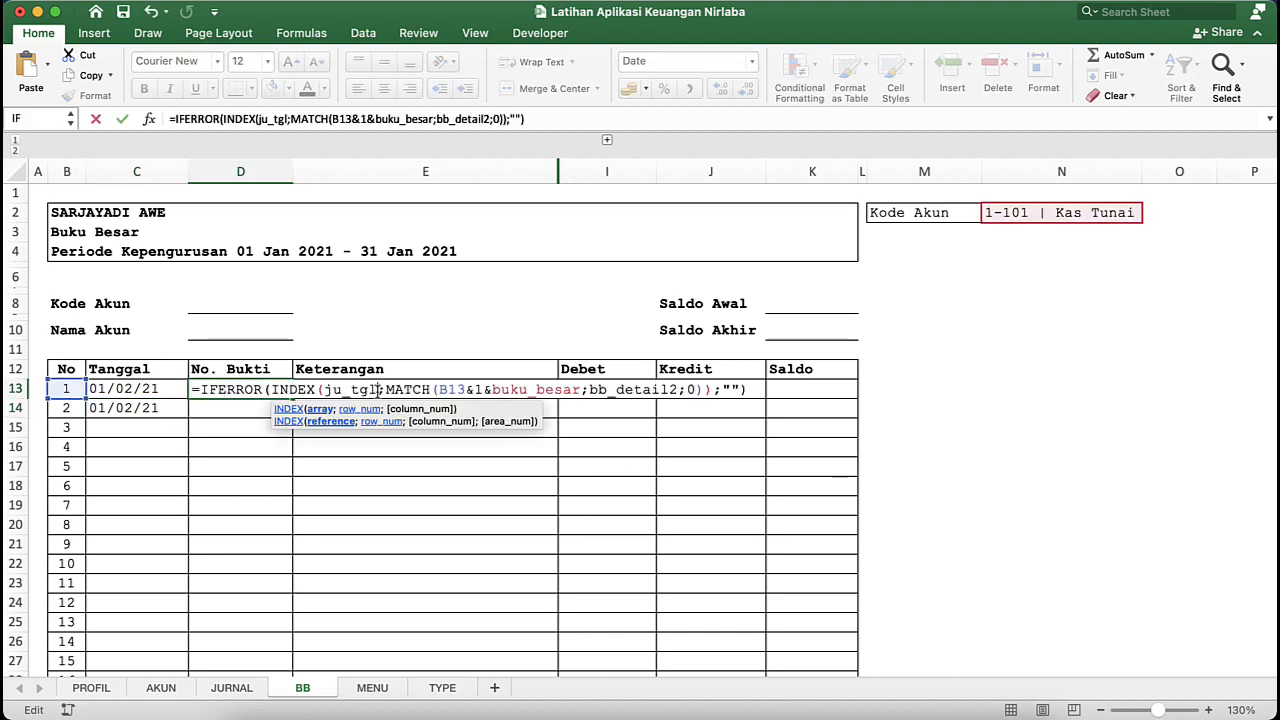
{"action": "key", "text": "BackSpace"}
{"action": "key", "text": "BackSpace"}
{"action": "key", "text": "BackSpace"}
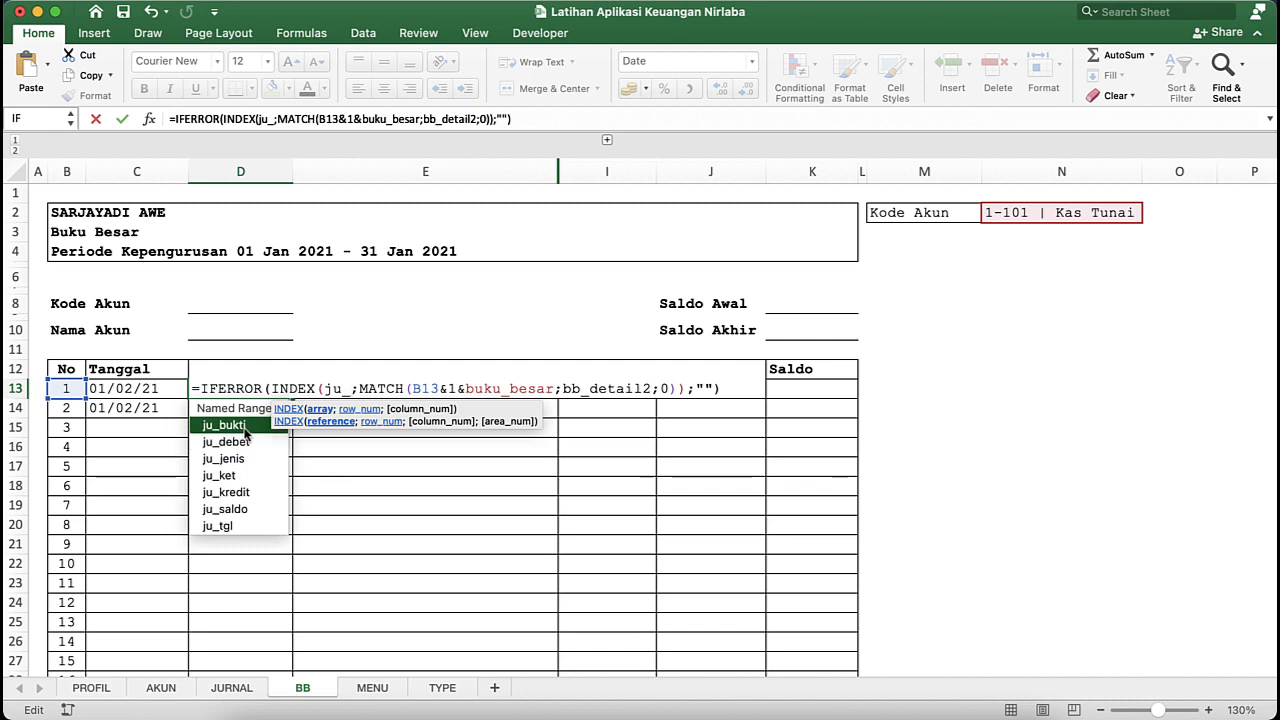
{"action": "type", "text": "bukti"}
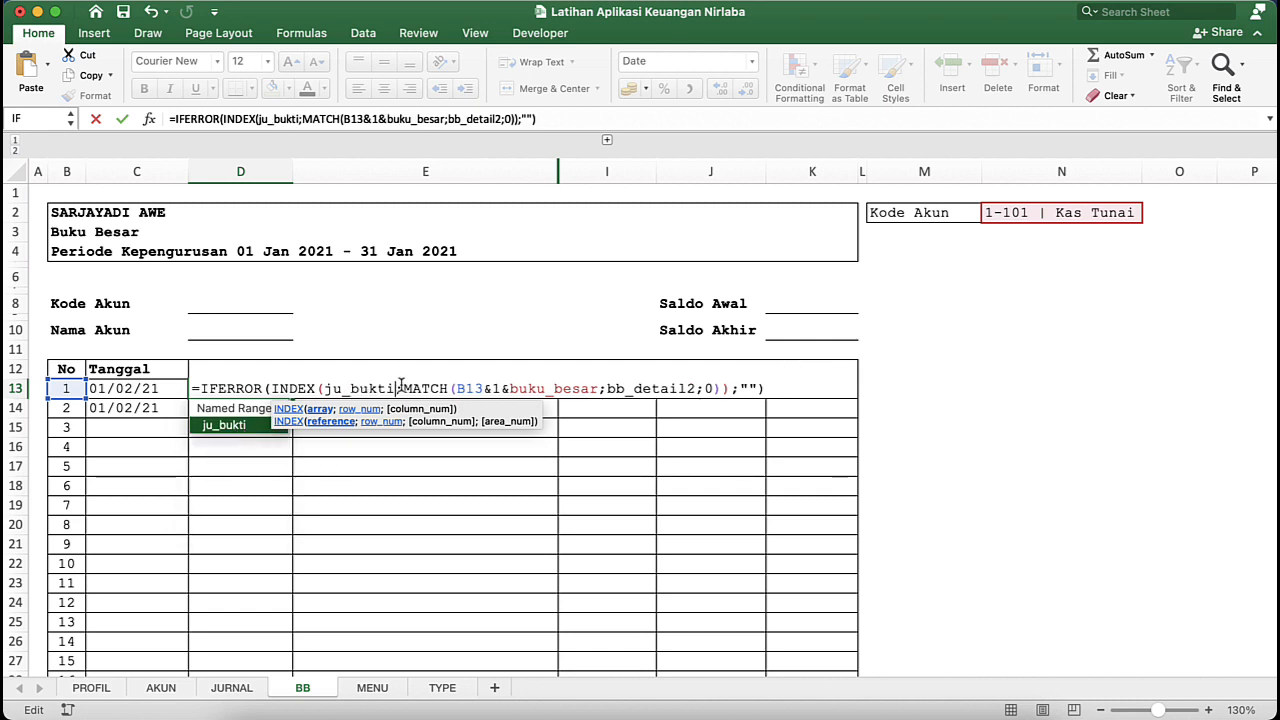
{"action": "key", "text": "Return"}
- Paste the copied formula into Keterangan cell E13 and replace the INDEX array ju_tgl with ju_ket
{"action": "left_click", "coordinate": [378, 388]}
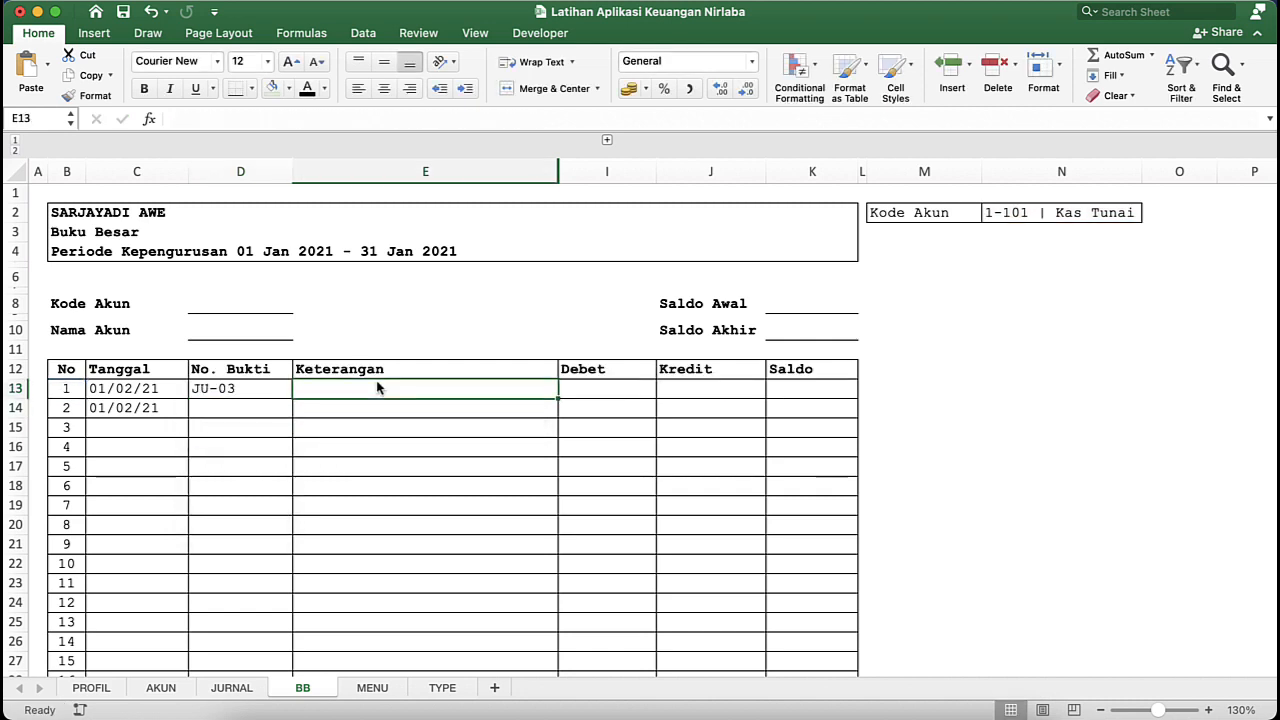
{"action": "key", "text": "super+v"}
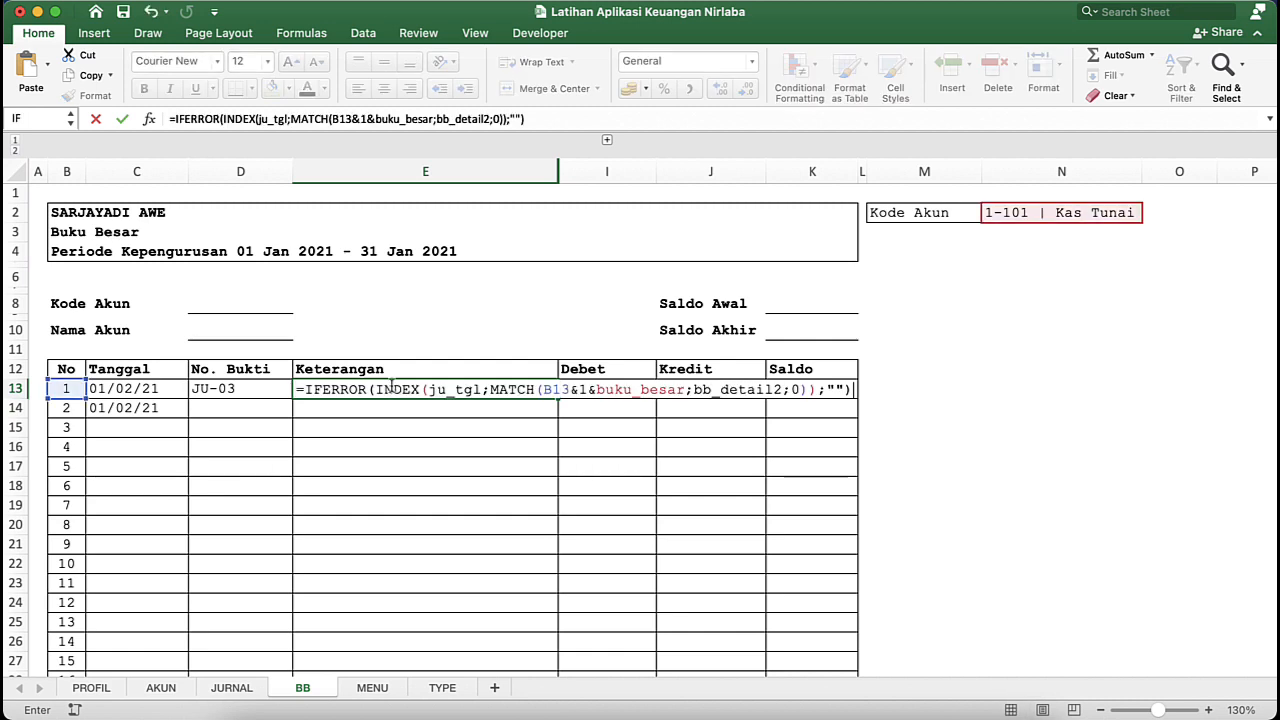
{"action": "left_click", "coordinate": [484, 391]}
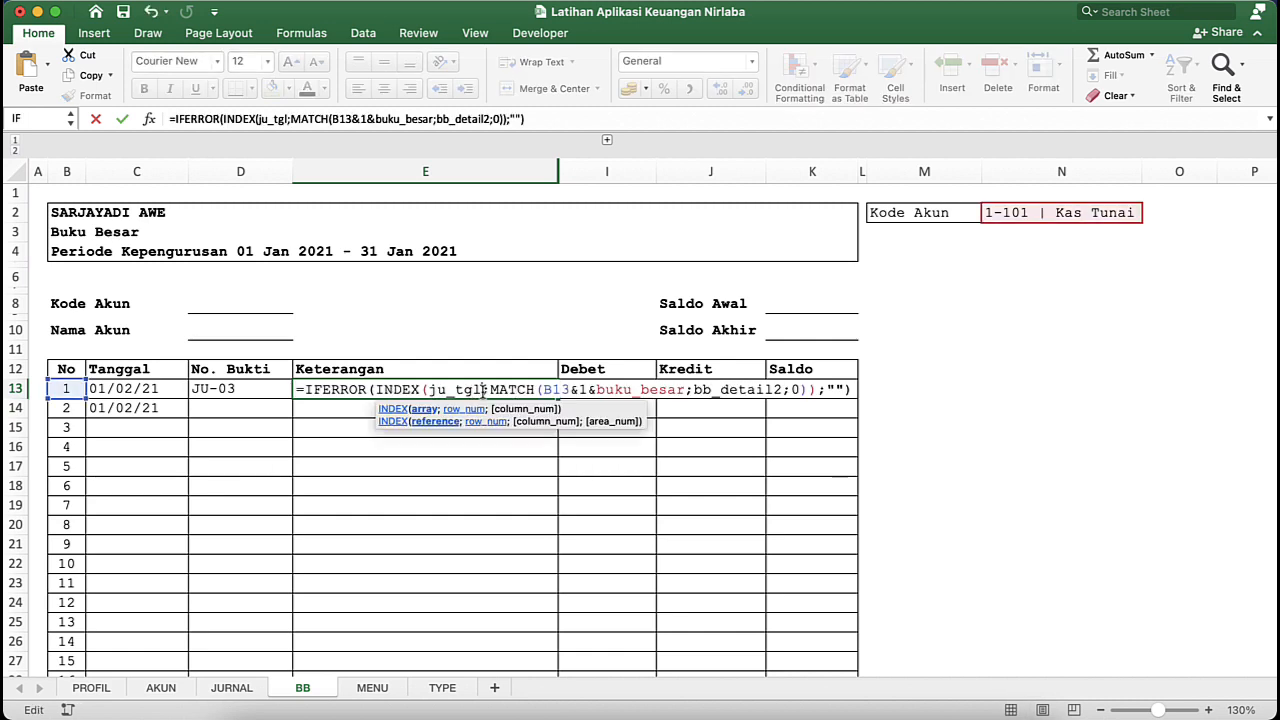
{"action": "key", "text": "BackSpace"}
{"action": "key", "text": "BackSpace"}
{"action": "key", "text": "BackSpace"}
{"action": "type", "text": "ket"}
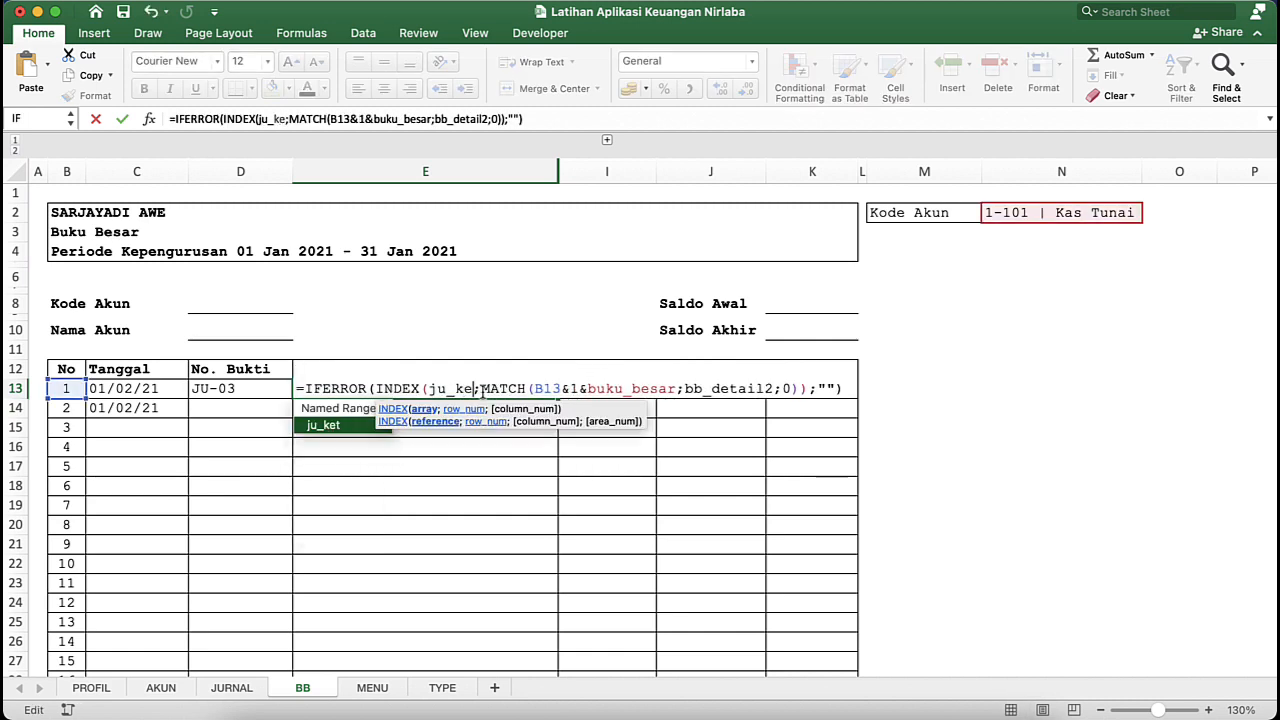
{"action": "key", "text": "Return"}
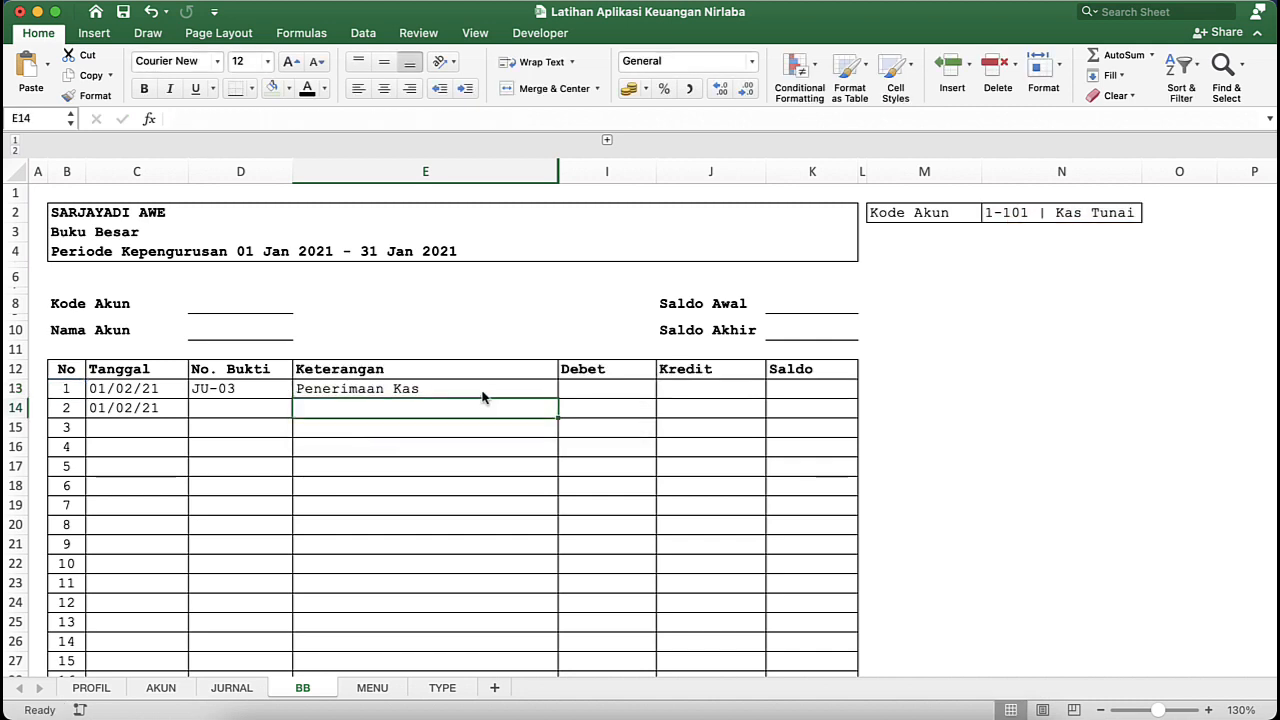
- Expand the collapsed column group between Keterangan and Debet to show helper columns F to H
{"action": "left_click", "coordinate": [575, 394]}
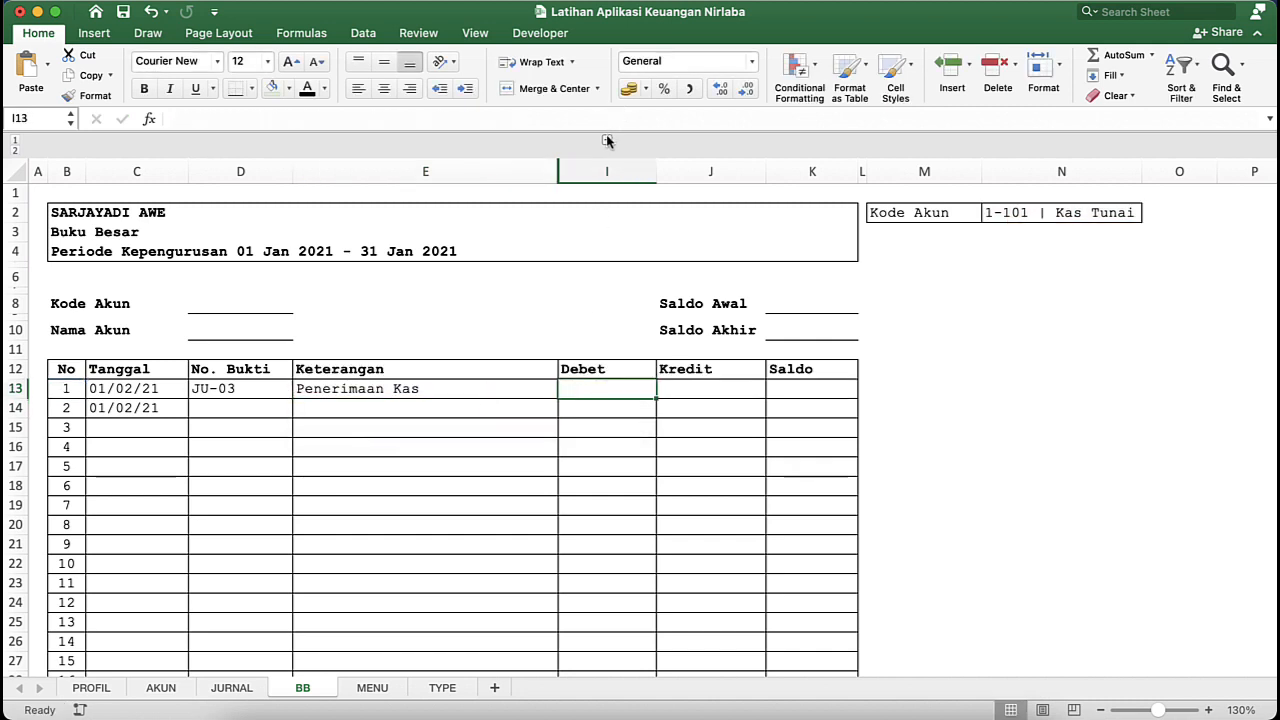
{"action": "left_click", "coordinate": [607, 139]}
{"action": "double_click", "coordinate": [609, 388]}
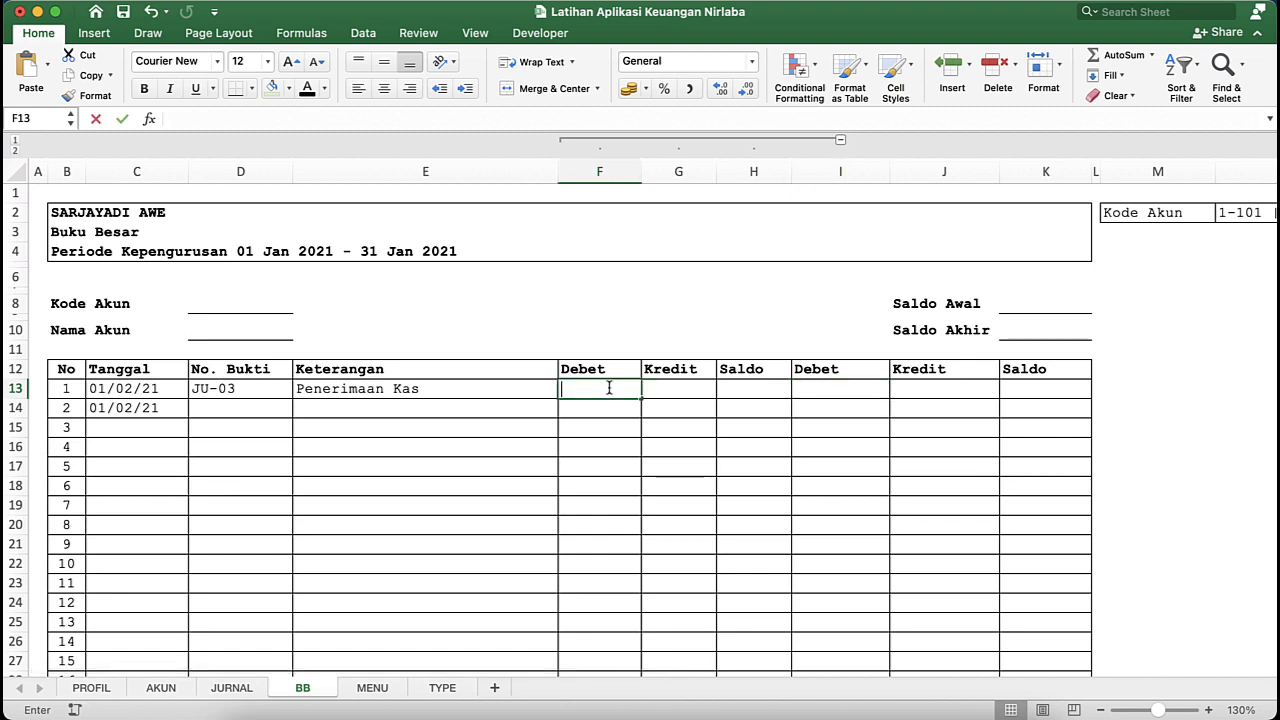
{"action": "key", "text": "super+v"}
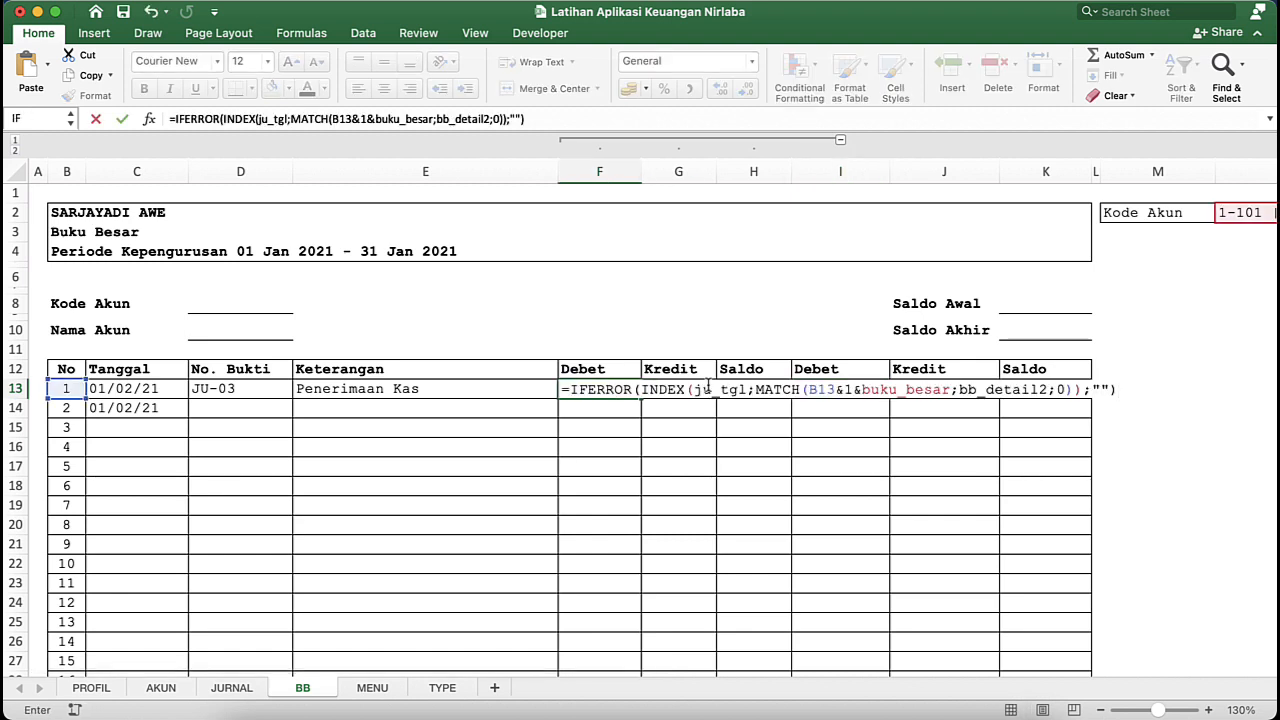
{"action": "left_click", "coordinate": [744, 389]}
{"action": "key", "text": "BackSpace"}
{"action": "key", "text": "BackSpace"}
{"action": "key", "text": "BackSpace"}
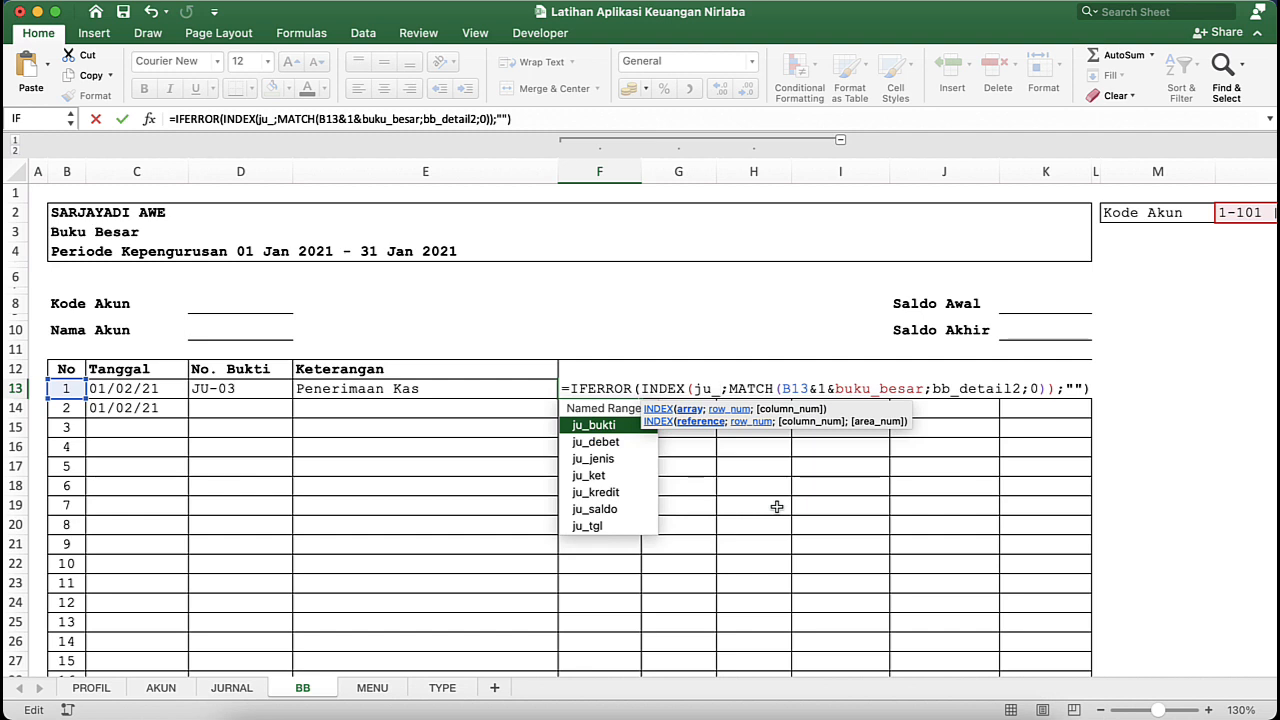
{"action": "key", "text": "Escape"}
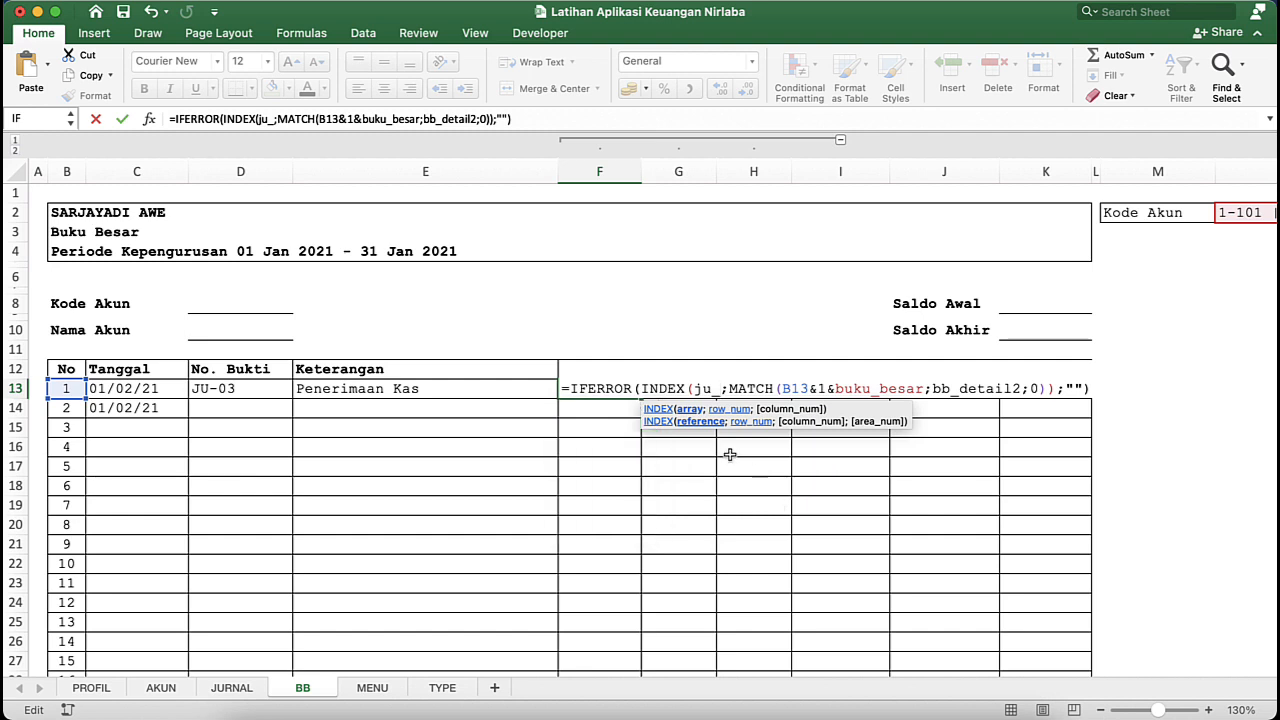
{"action": "key", "text": "Escape"}
- Paste the copied formula into helper Saldo cell H13 and replace the INDEX array ju_tgl with ju_saldo
{"action": "double_click", "coordinate": [749, 389]}
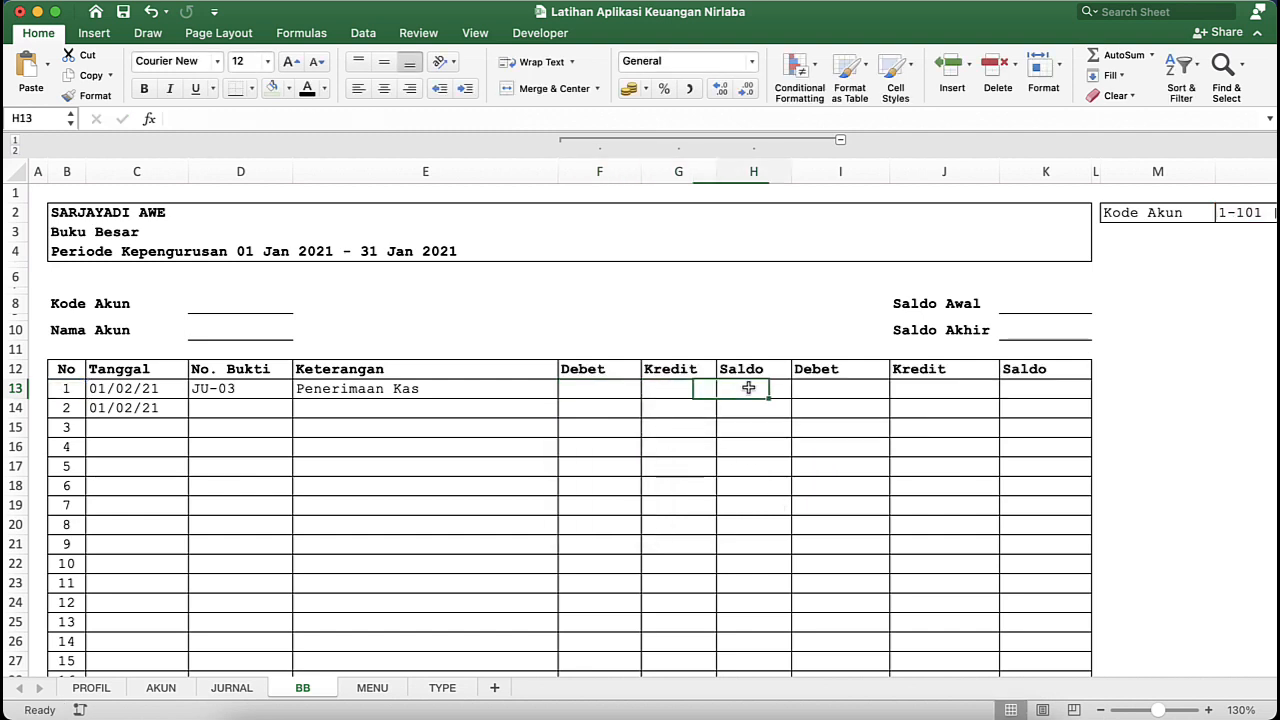
{"action": "key", "text": "super+v"}
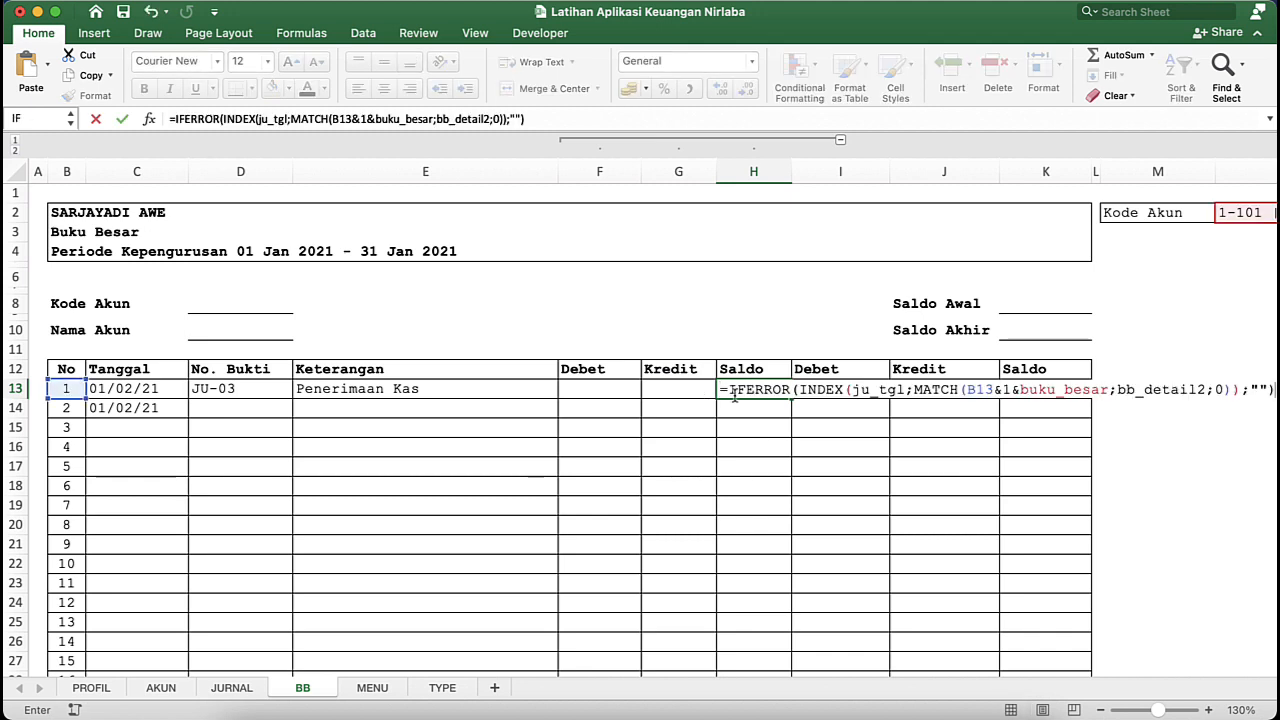
{"action": "left_click", "coordinate": [903, 388]}
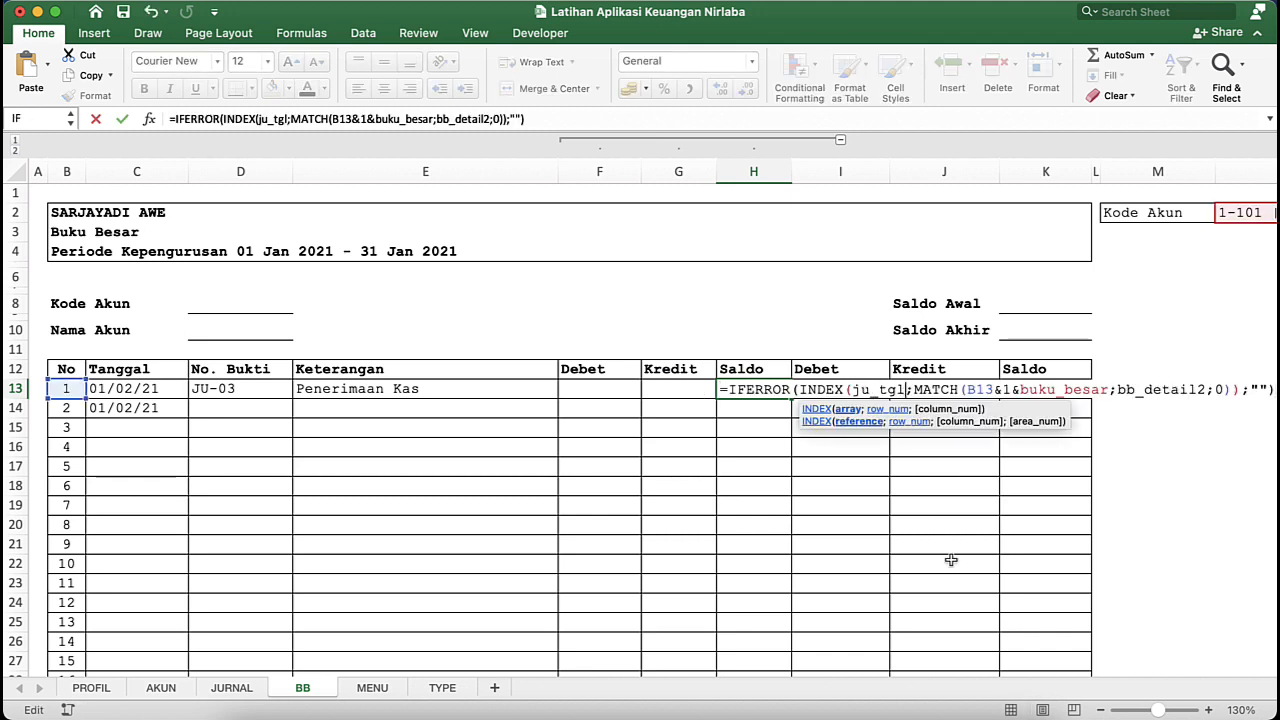
{"action": "key", "text": "BackSpace"}
{"action": "key", "text": "BackSpace"}
{"action": "key", "text": "BackSpace"}
{"action": "type", "text": "sa"}
{"action": "type", "text": "ldo"}
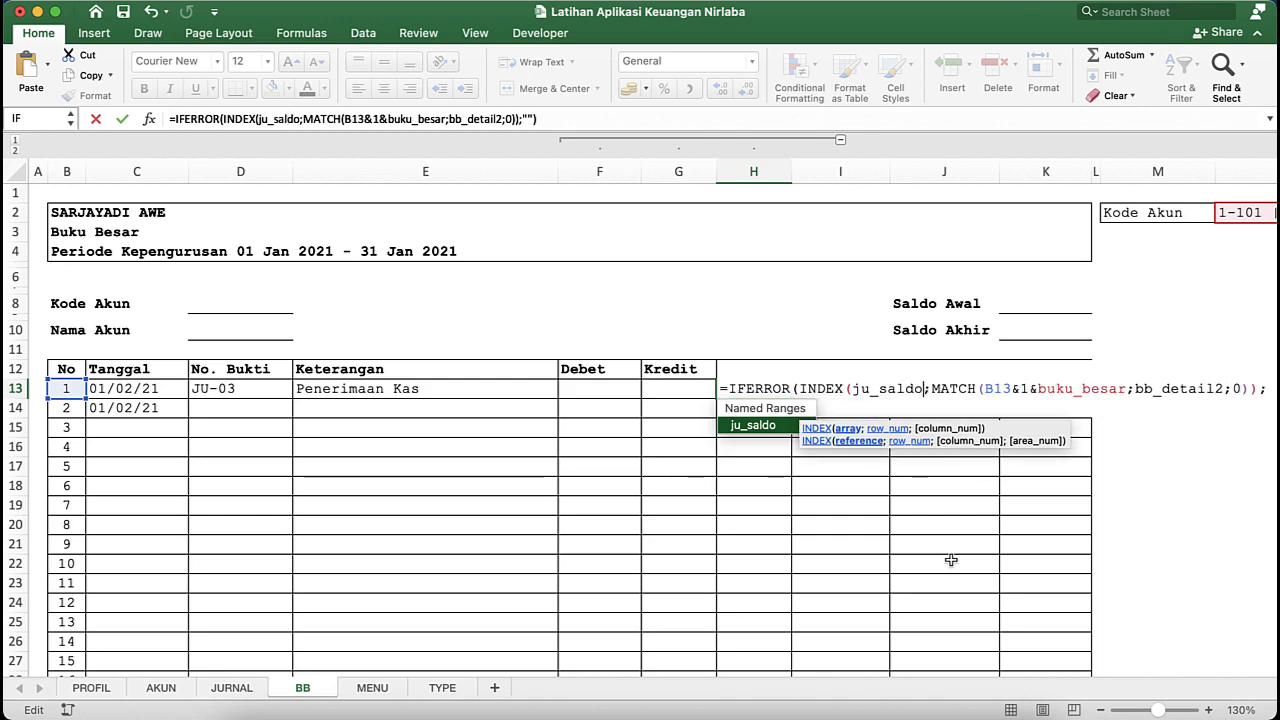
{"action": "key", "text": "Return"}
{"action": "left_click", "coordinate": [823, 406]}
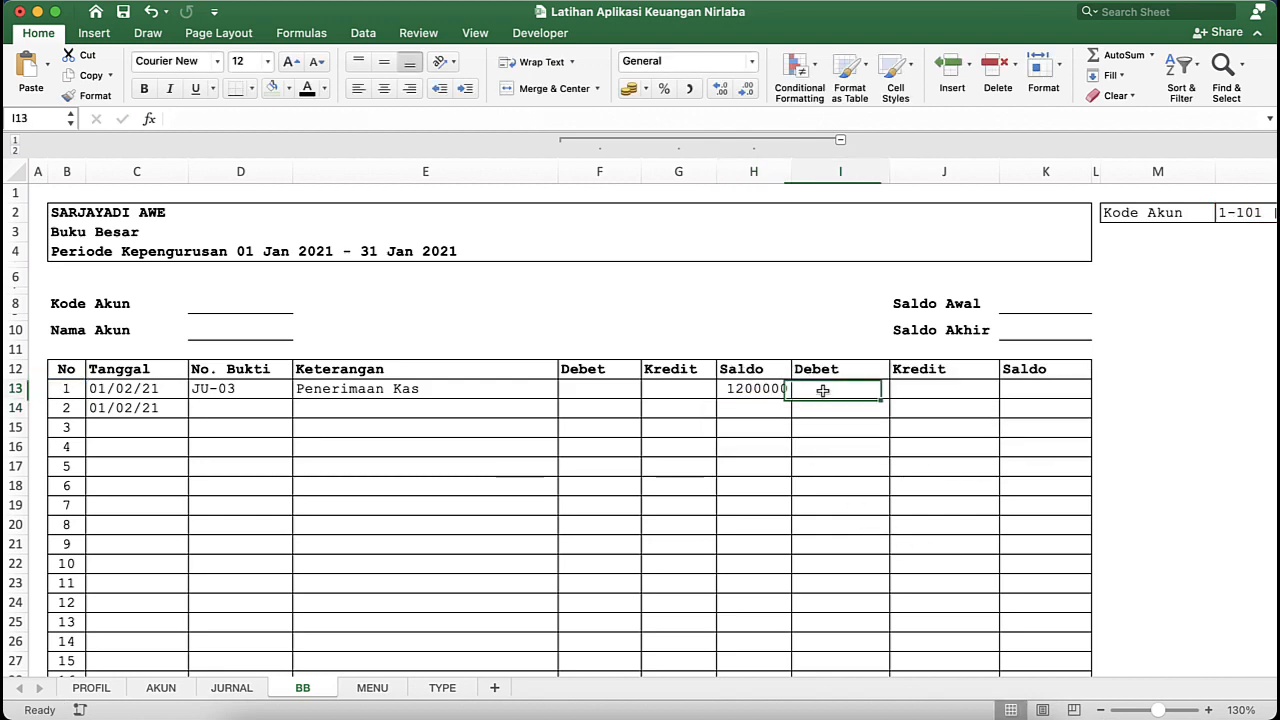
{"action": "left_click", "coordinate": [675, 412]}
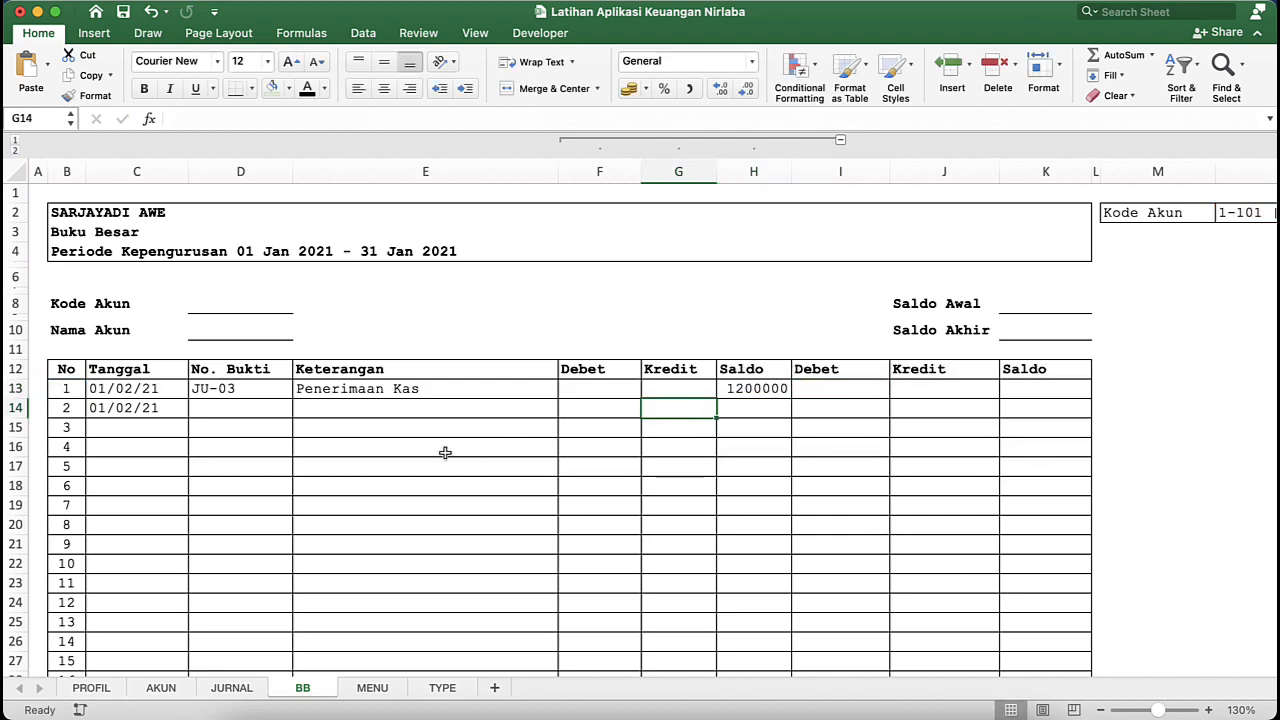
- Switch to the APLIKASI KEUANGAN NIRLABA ISAK-35 workbook and examine the helper Debet formula in F13 of its BB sheet
{"action": "key", "text": "ctrl+Down"}
{"action": "left_click", "coordinate": [934, 434]}
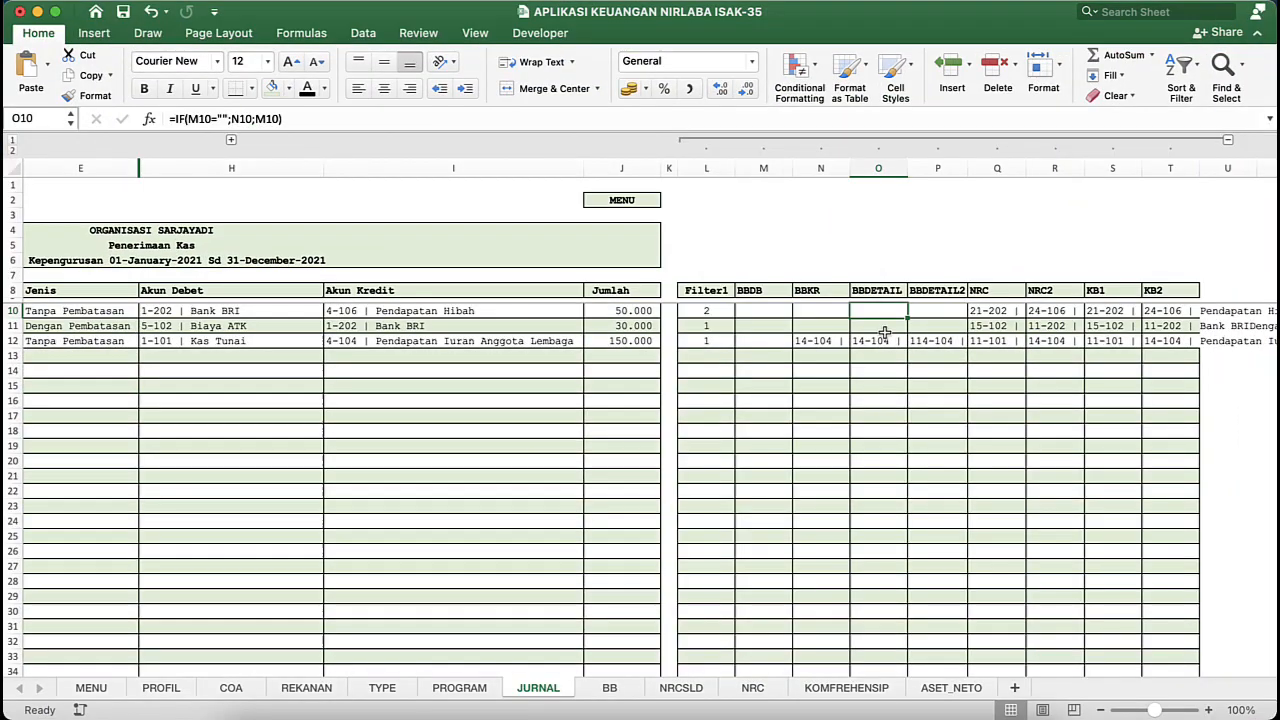
{"action": "left_click", "coordinate": [606, 688]}
{"action": "left_click", "coordinate": [525, 324]}
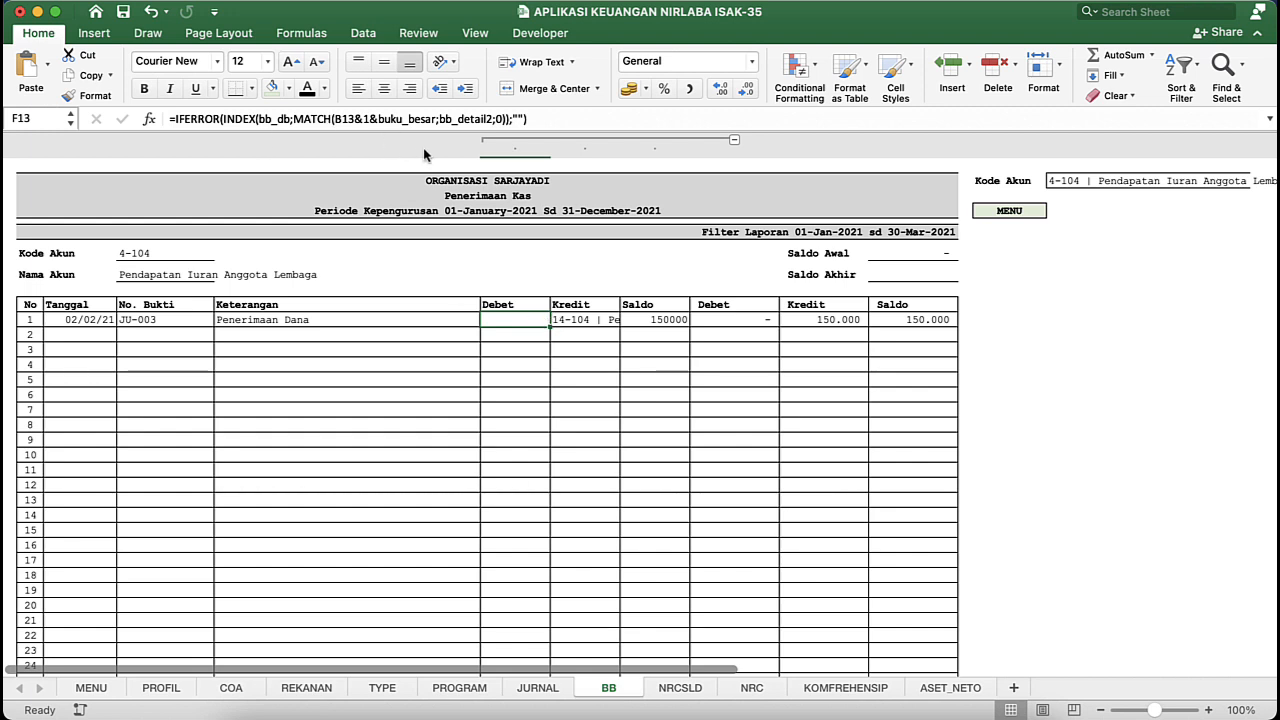
{"action": "left_click", "coordinate": [290, 121]}
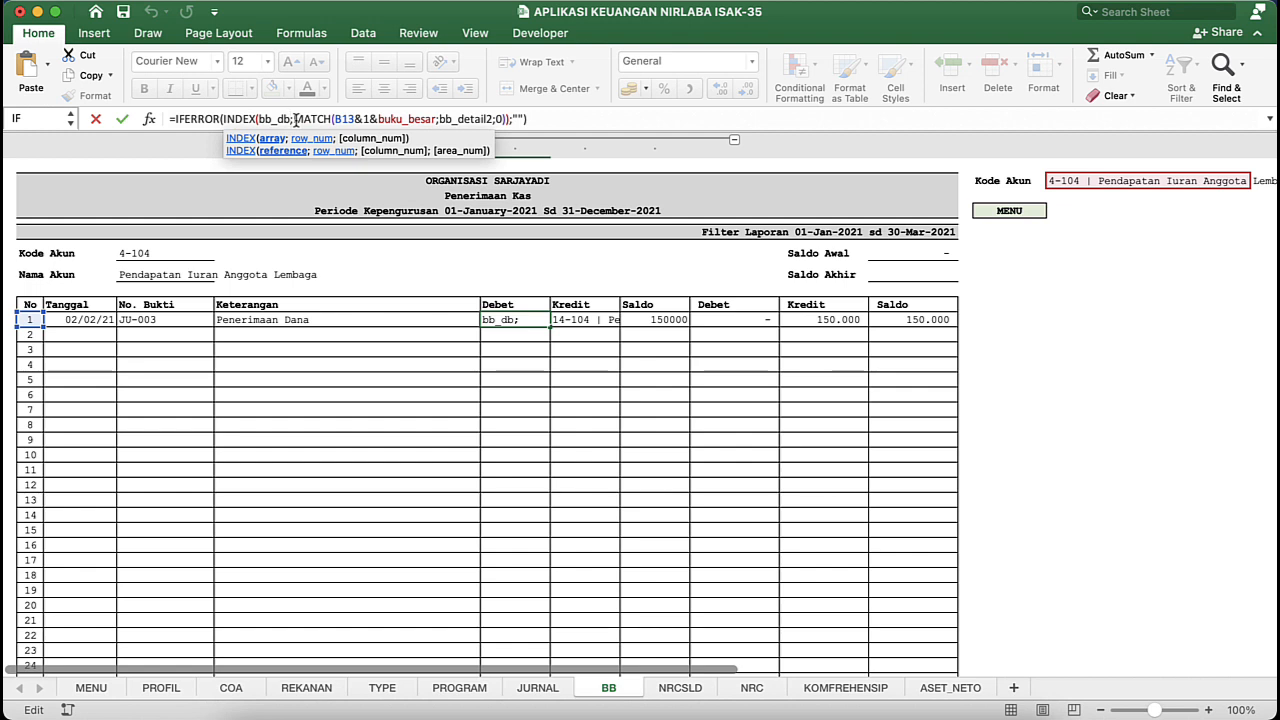
{"action": "key", "text": "Return"}
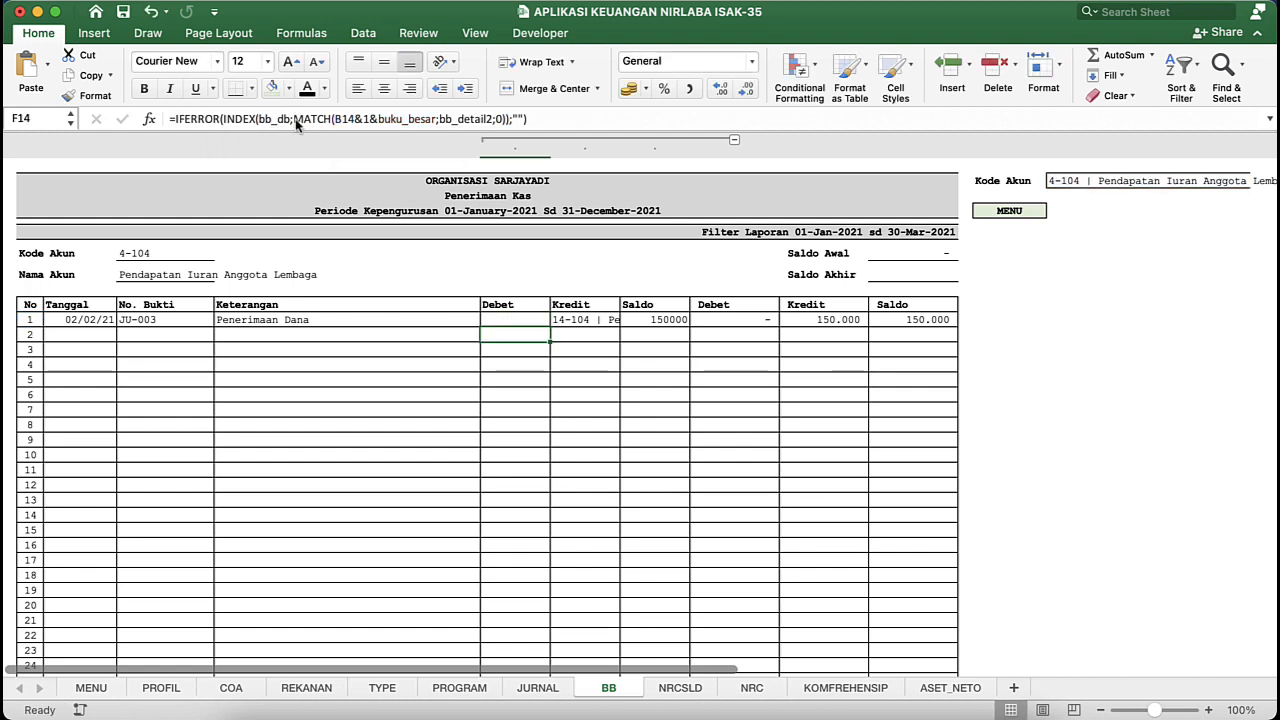
- Examine the reference workbook's helper Kredit formula in G13, and return to Debet cell F13 in the Latihan Aplikasi Keuangan Nirlaba workbook
{"action": "left_click", "coordinate": [573, 318]}
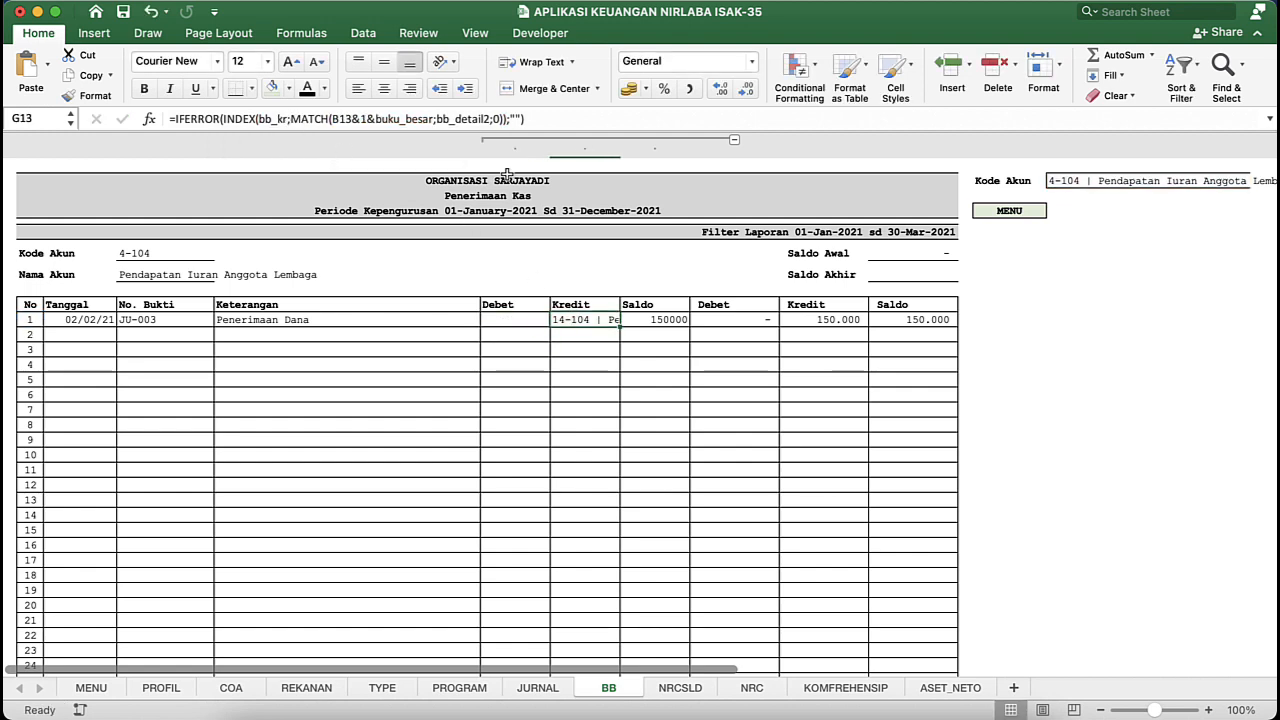
{"action": "left_click", "coordinate": [276, 119]}
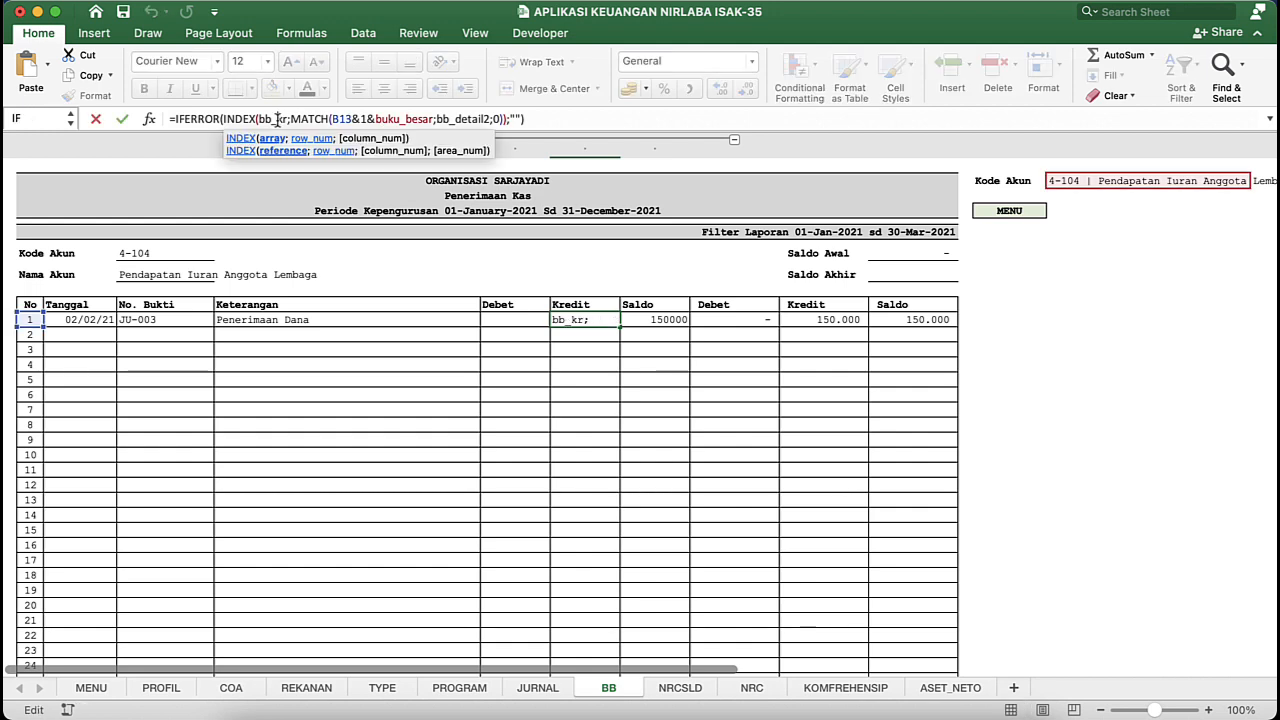
{"action": "key", "text": "Return"}
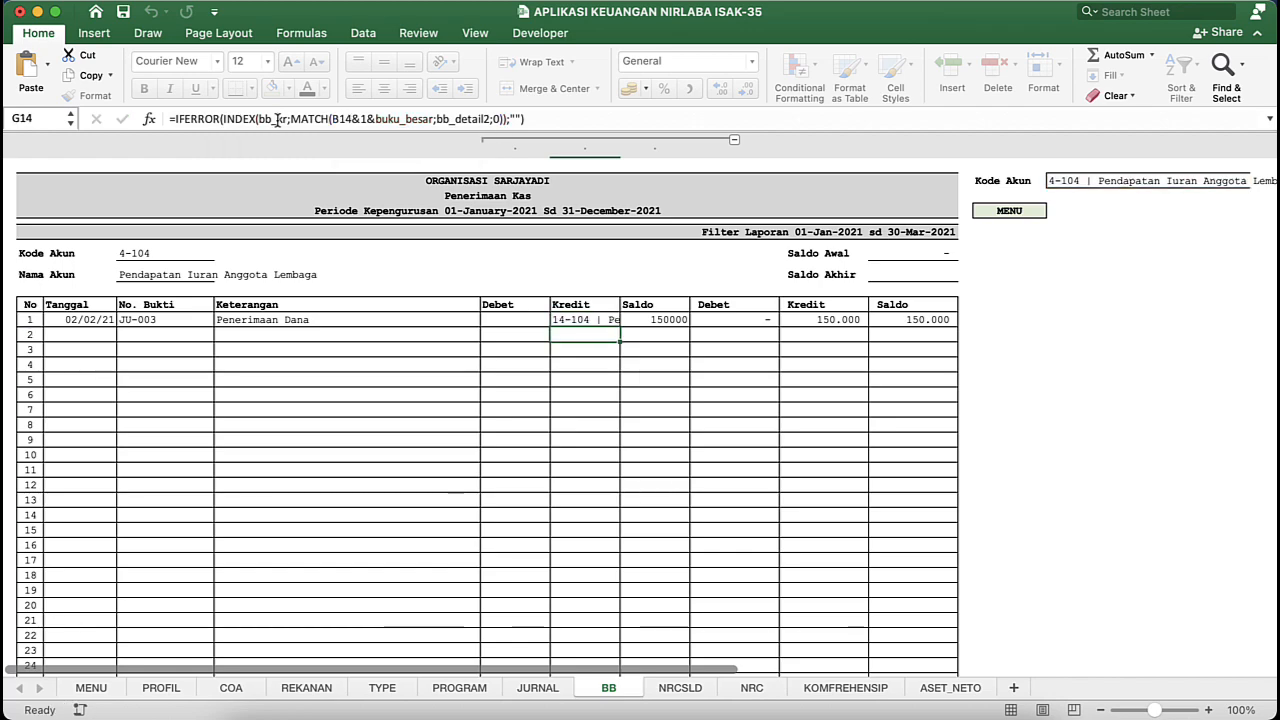
{"action": "key", "text": "Up"}
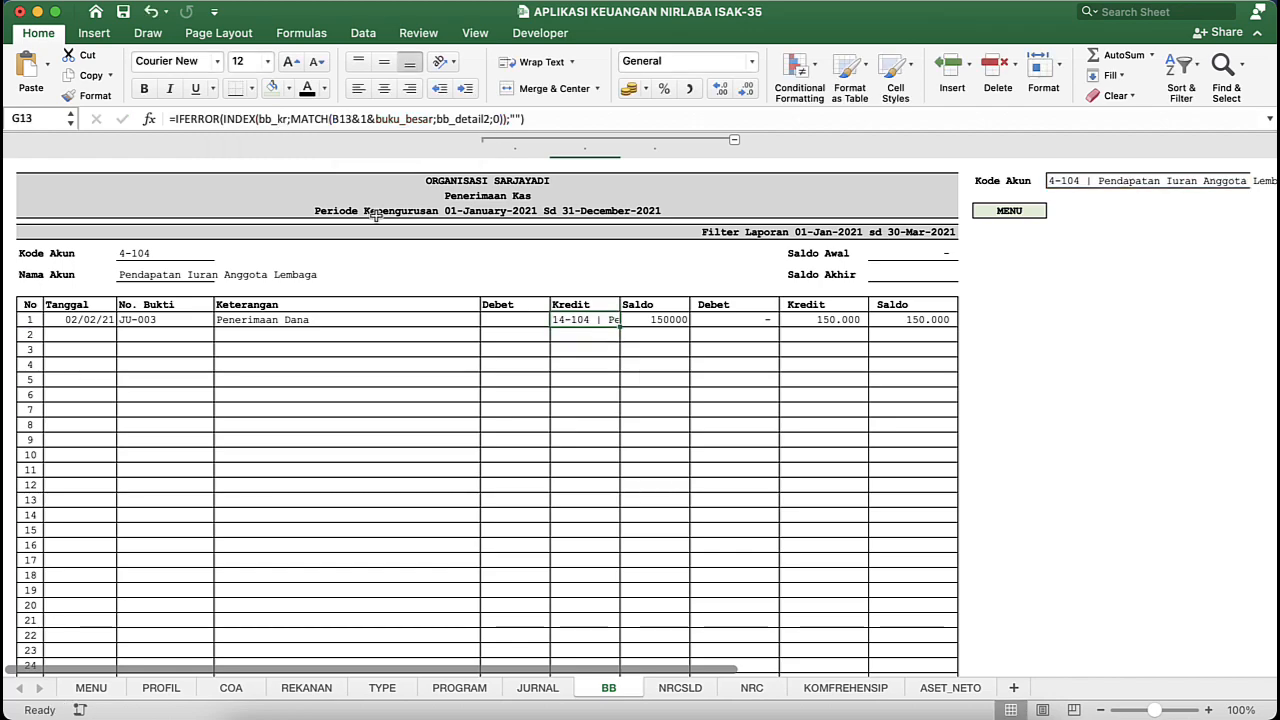
{"action": "key", "text": "ctrl+Down"}
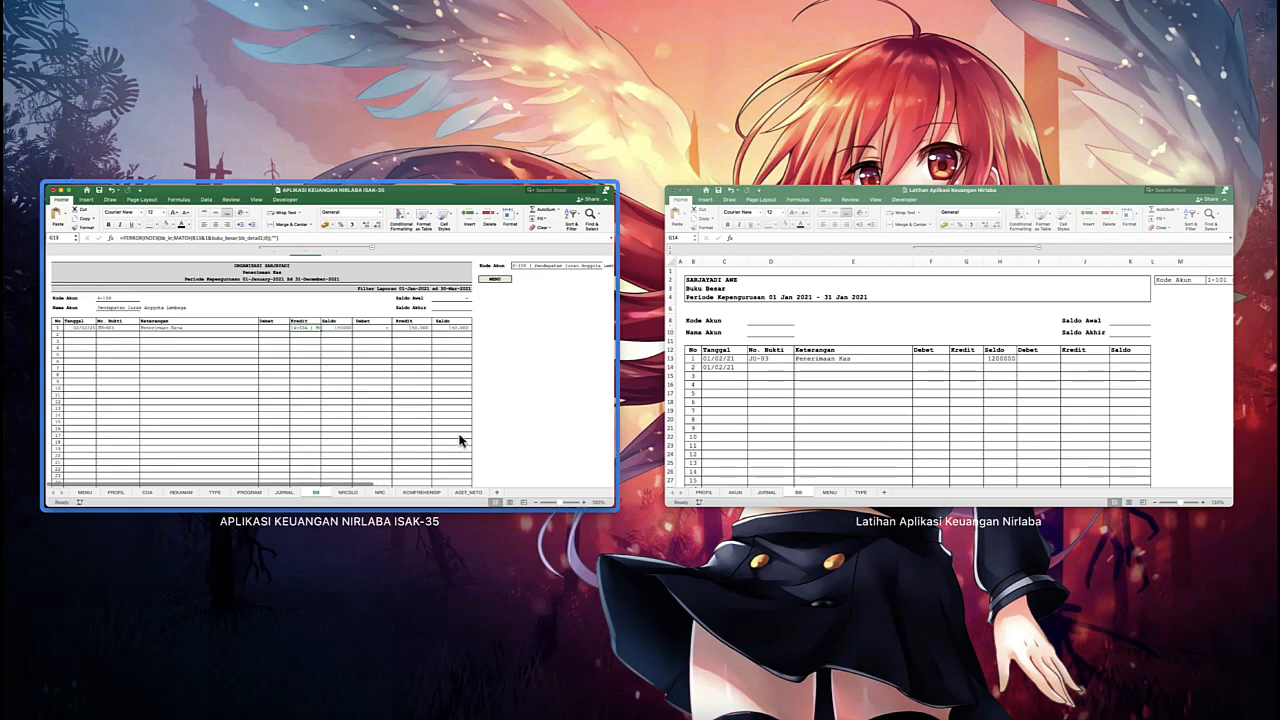
{"action": "left_click", "coordinate": [661, 391]}
{"action": "left_click", "coordinate": [617, 392]}
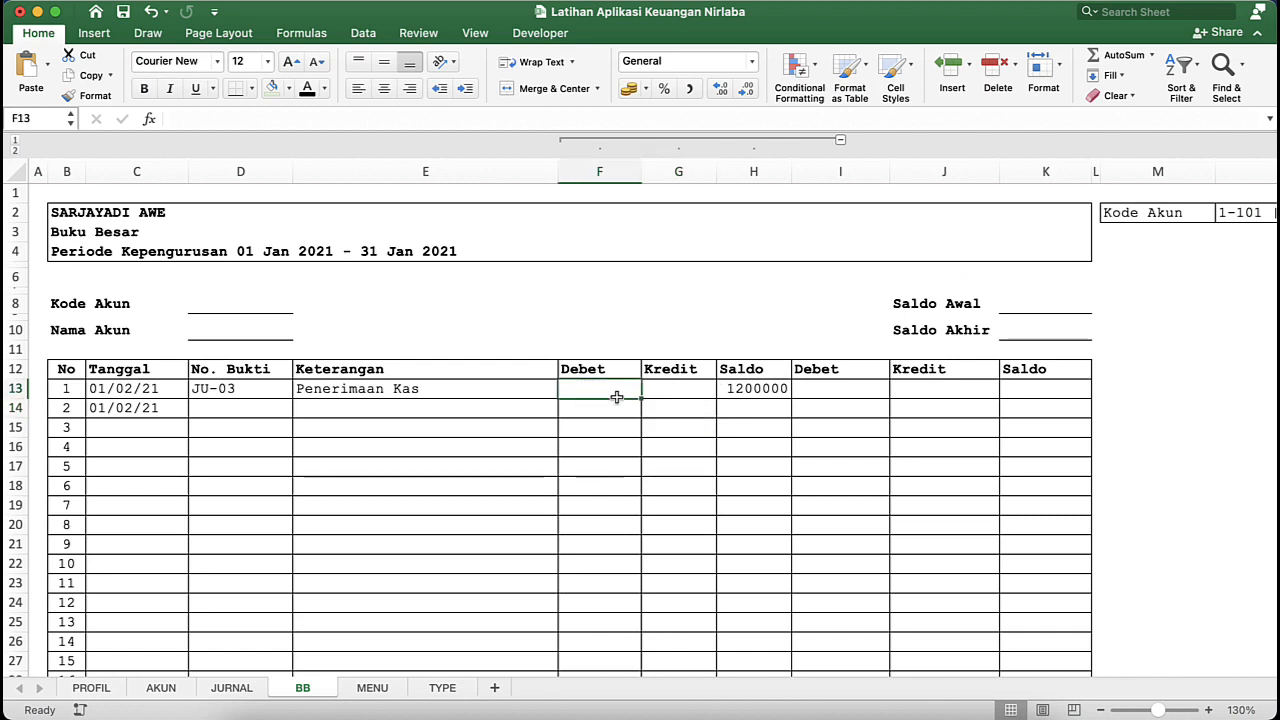
- Paste the copied formula into helper Debet cell F13 and replace the INDEX array ju_tgl with bb_db
{"action": "type", "text": "=IFERROR(INDEX(ju_tgl;MATCH(B13&1&buku_besar;bb_detail2;0));\"\")"}
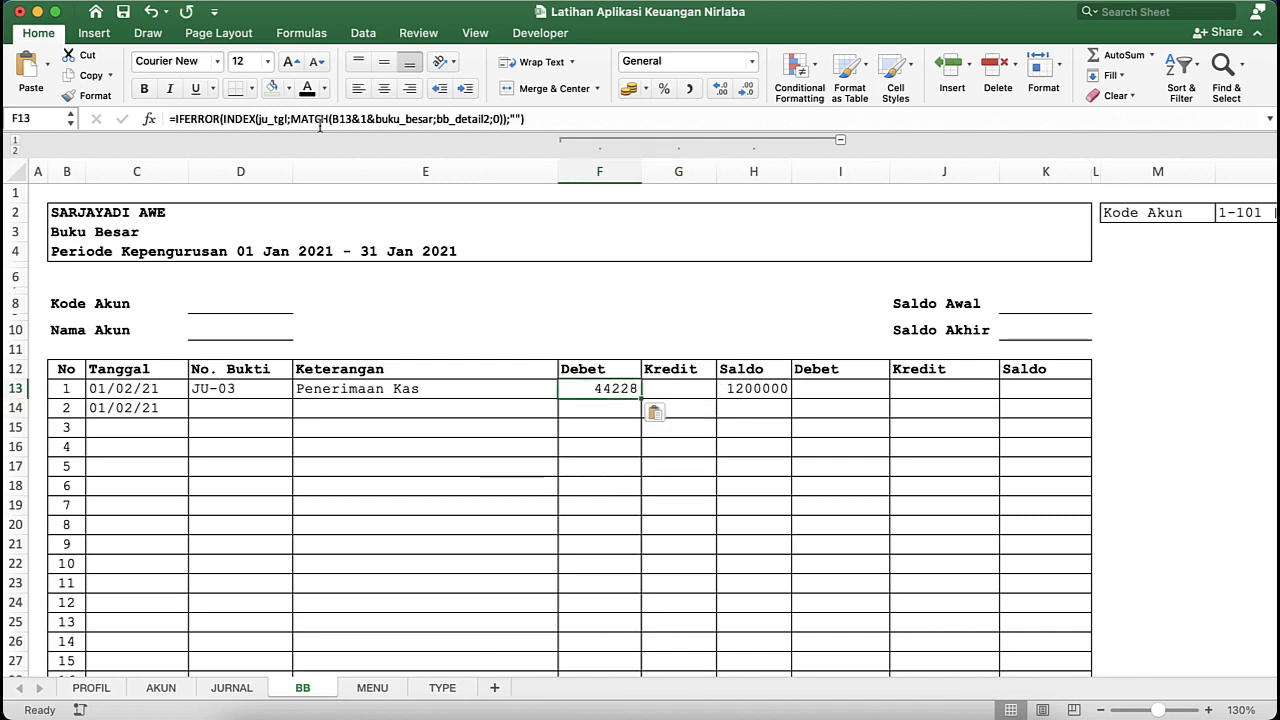
{"action": "left_click", "coordinate": [291, 119]}
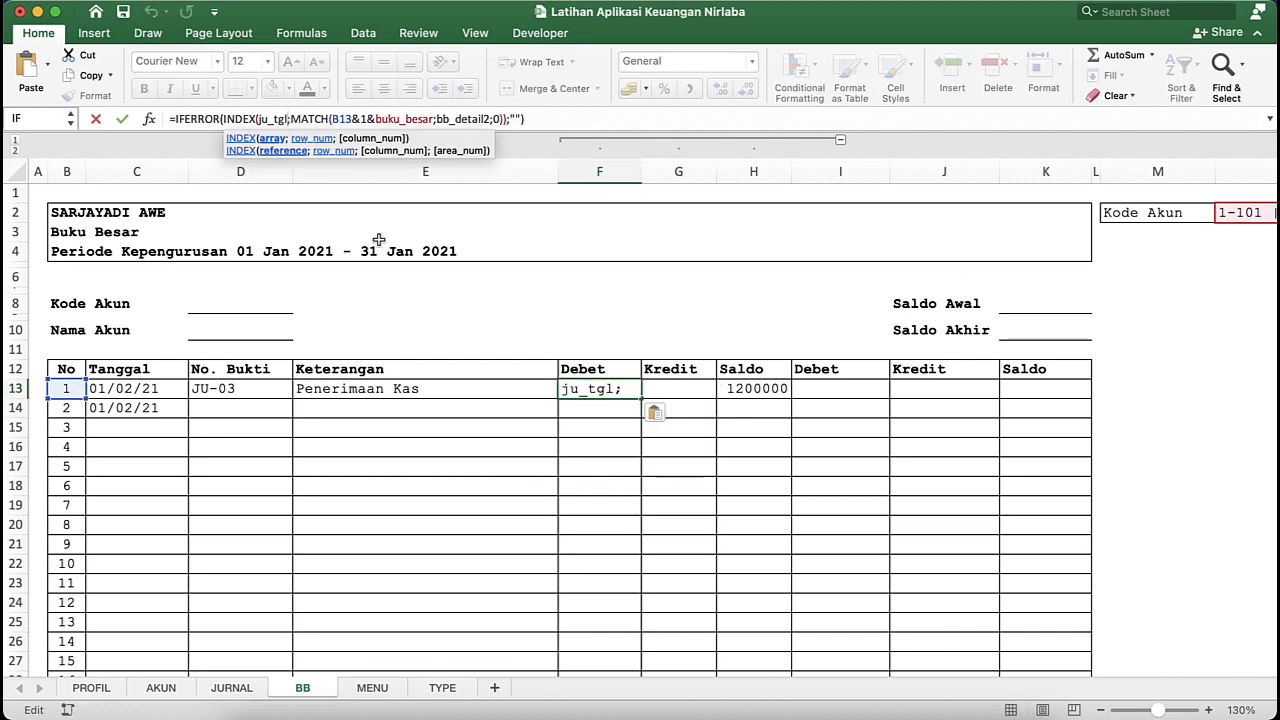
{"action": "key", "text": "BackSpace"}
{"action": "key", "text": "BackSpace"}
{"action": "key", "text": "BackSpace"}
{"action": "key", "text": "BackSpace"}
{"action": "key", "text": "BackSpace"}
{"action": "key", "text": "BackSpace"}
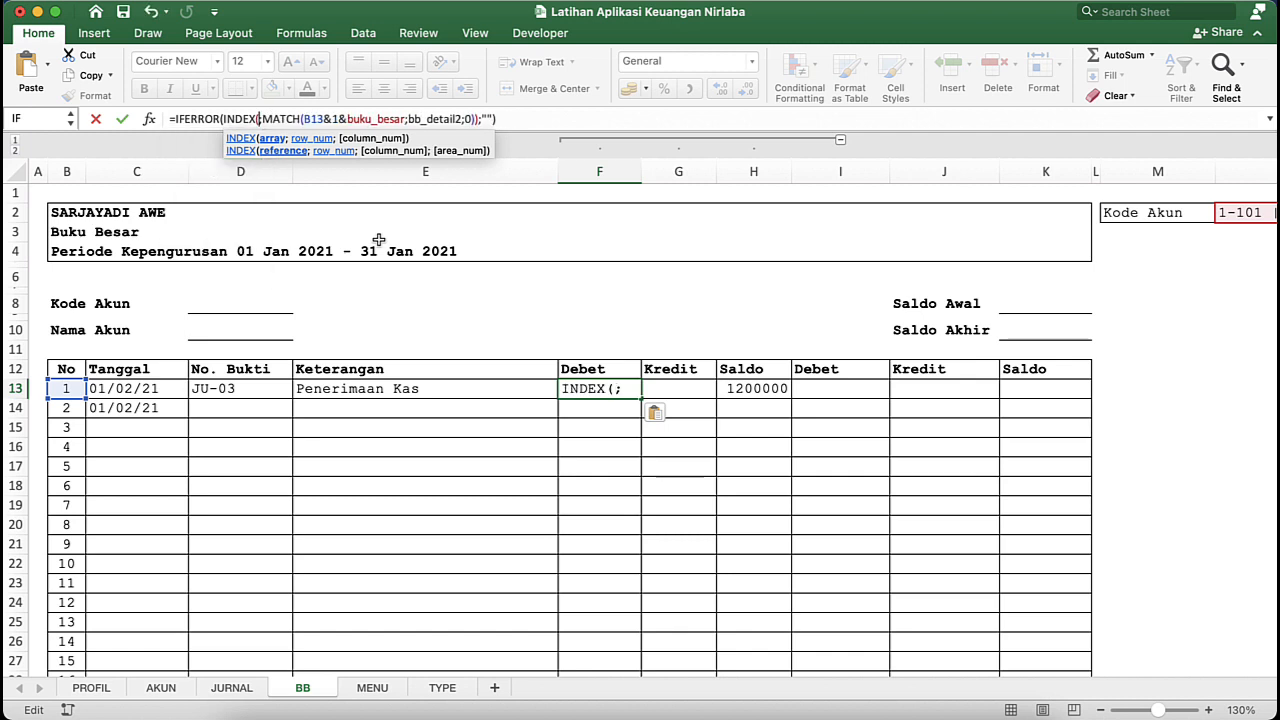
{"action": "type", "text": "bb_db"}
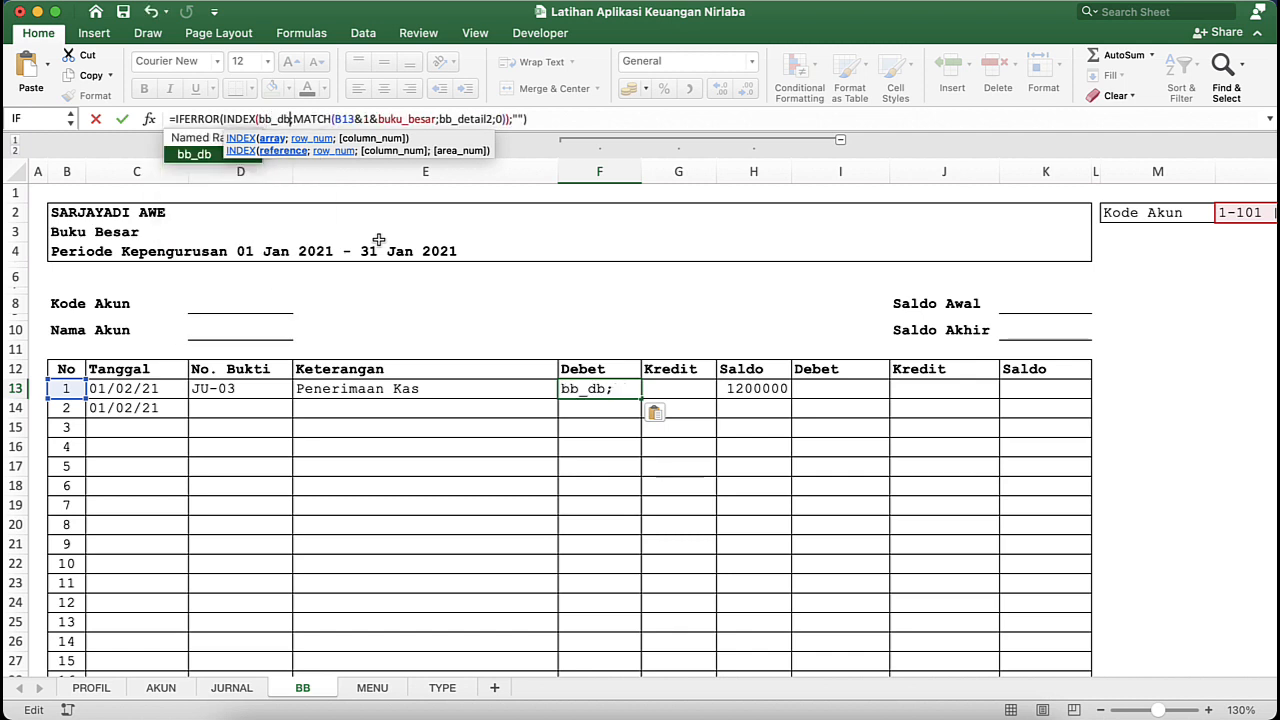
{"action": "key", "text": "ctrl+Return"}
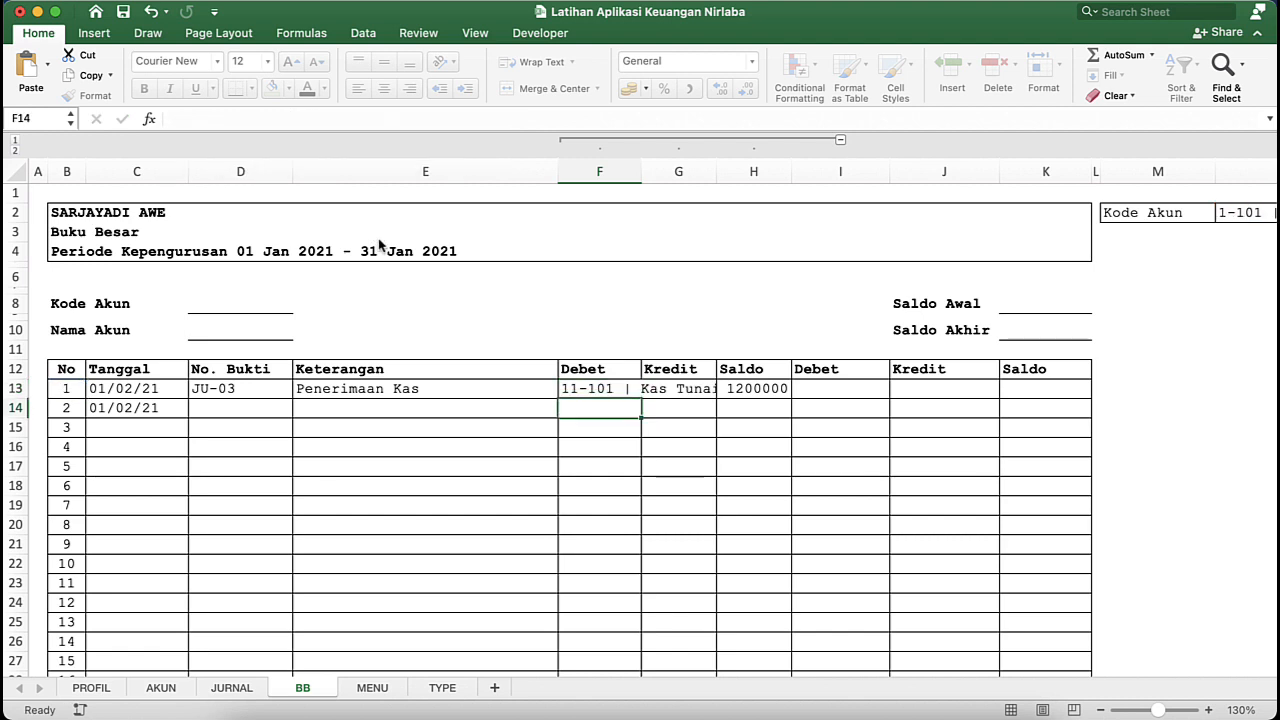
- Paste the copied formula into helper Kredit cell G13 and replace the INDEX array ju_tgl with bb_kr
{"action": "key", "text": "Right"}
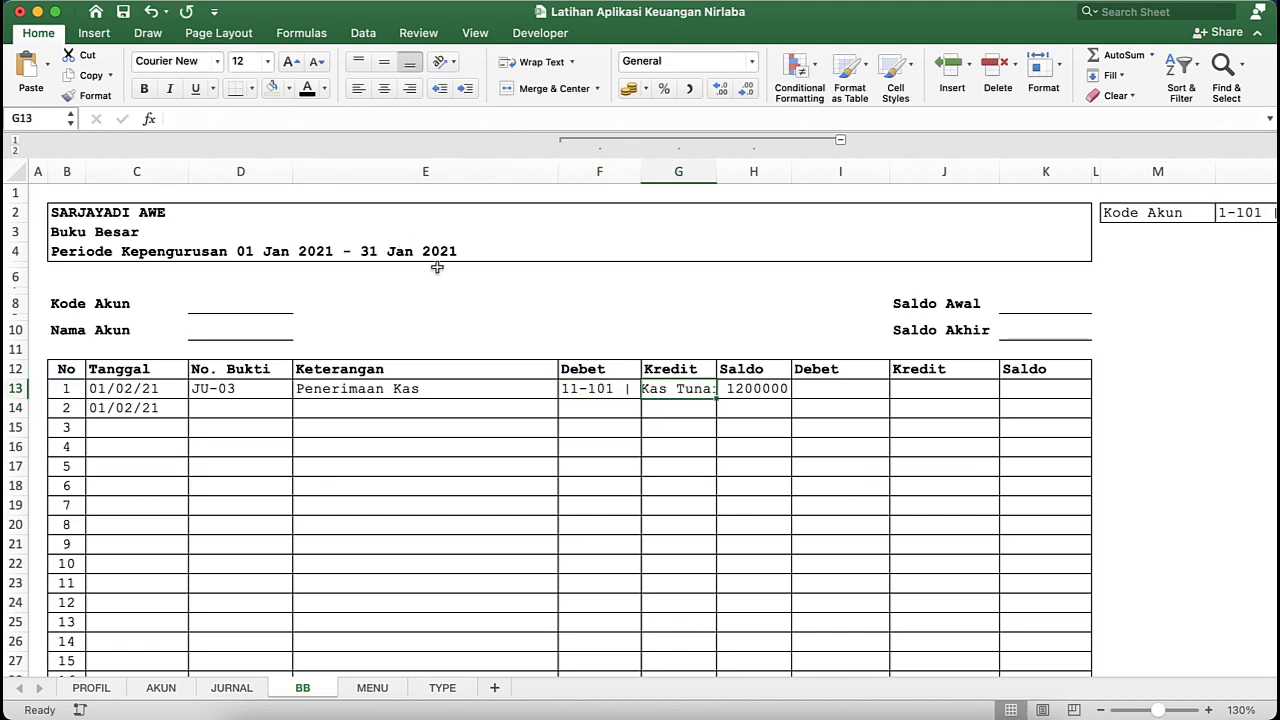
{"action": "type", "text": "=IFERROR(INDEX(ju_tgl;MATCH(B13&1&buku_besar;bb_detail2;0));\"\")"}
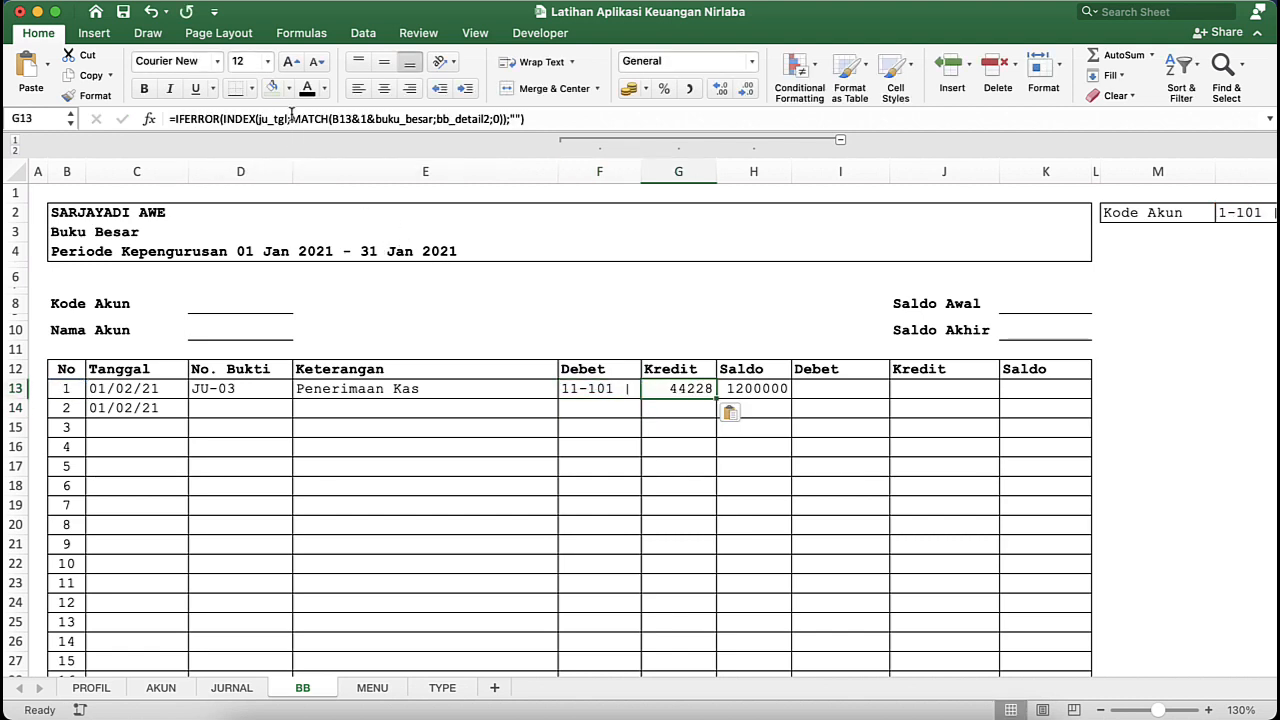
{"action": "left_click", "coordinate": [289, 118]}
{"action": "key", "text": "BackSpace"}
{"action": "key", "text": "BackSpace"}
{"action": "key", "text": "BackSpace"}
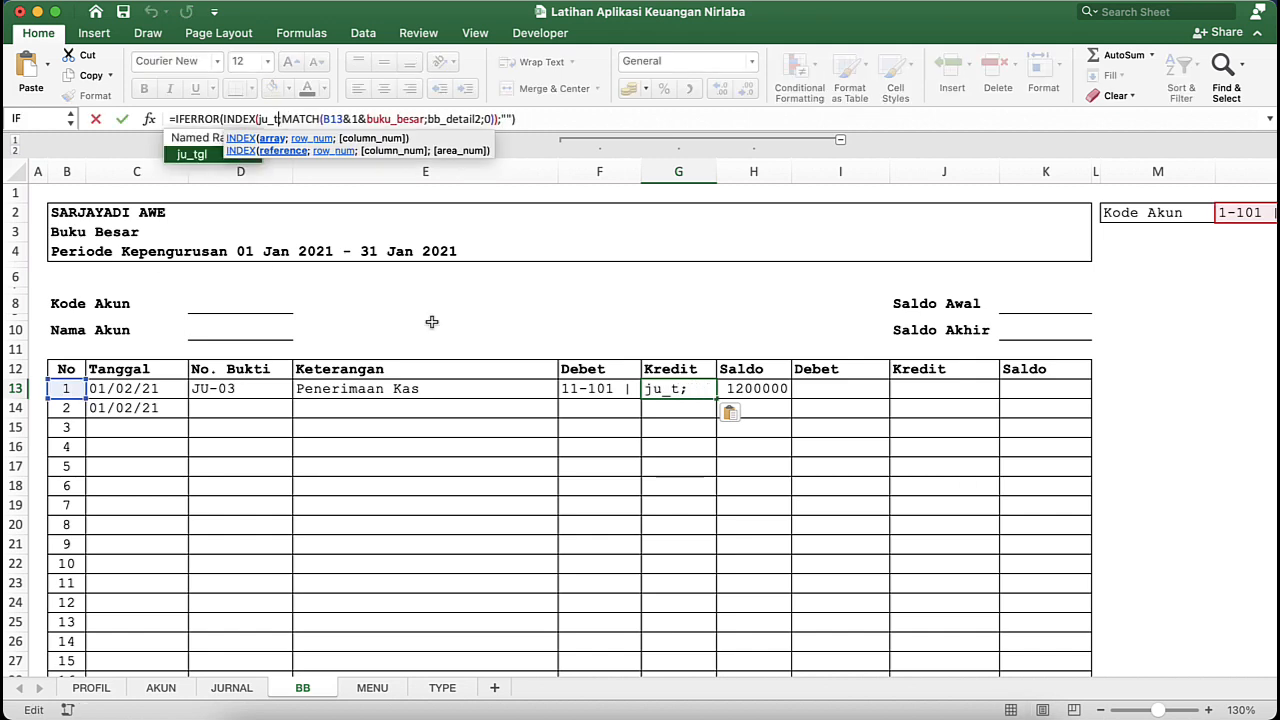
{"action": "type", "text": "kr"}
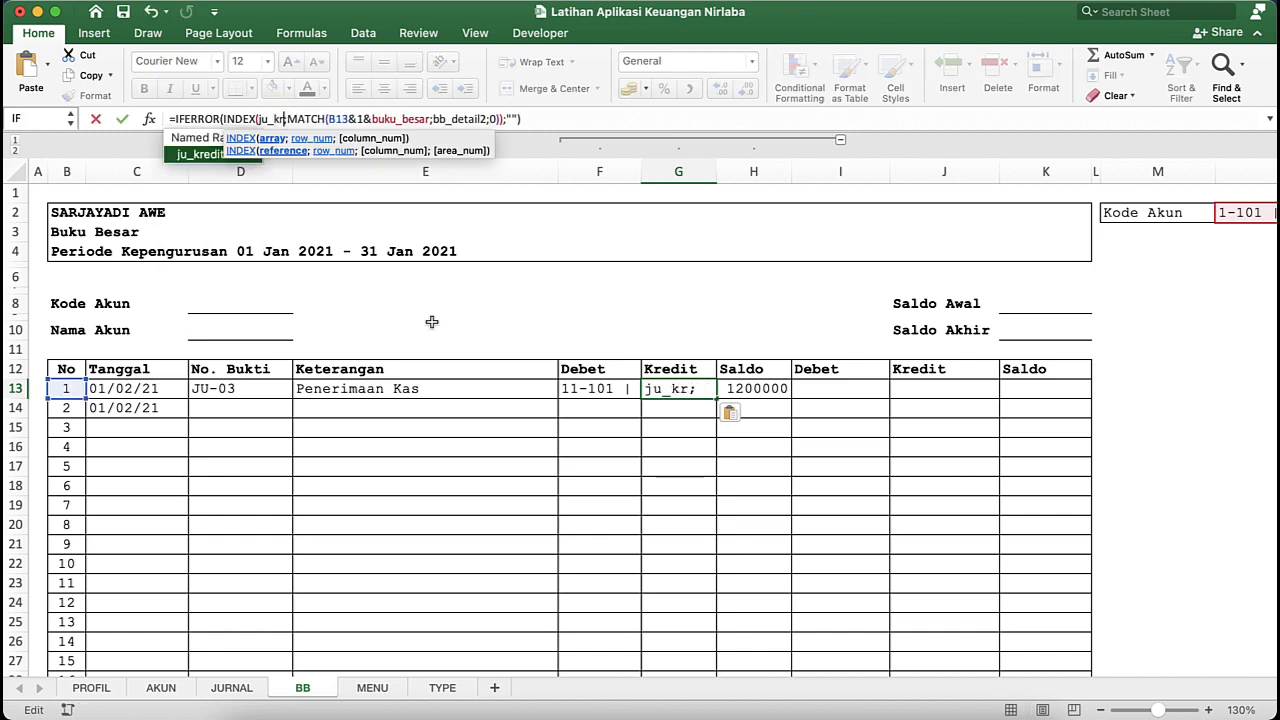
{"action": "key", "text": "BackSpace"}
{"action": "key", "text": "BackSpace"}
{"action": "key", "text": "BackSpace"}
{"action": "key", "text": "BackSpace"}
{"action": "key", "text": "BackSpace"}
{"action": "type", "text": "bb"}
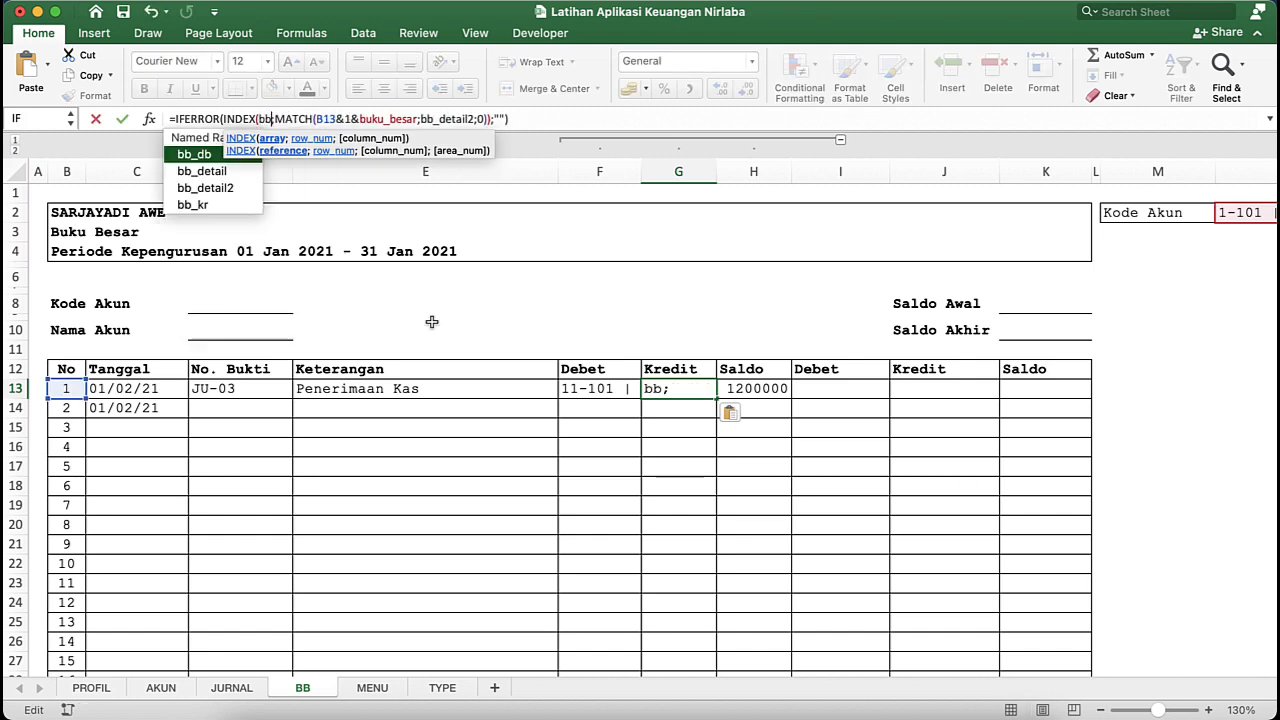
{"action": "key", "text": "Down"}
{"action": "key", "text": "Down"}
{"action": "key", "text": "Down"}
{"action": "type", "text": "_kr"}
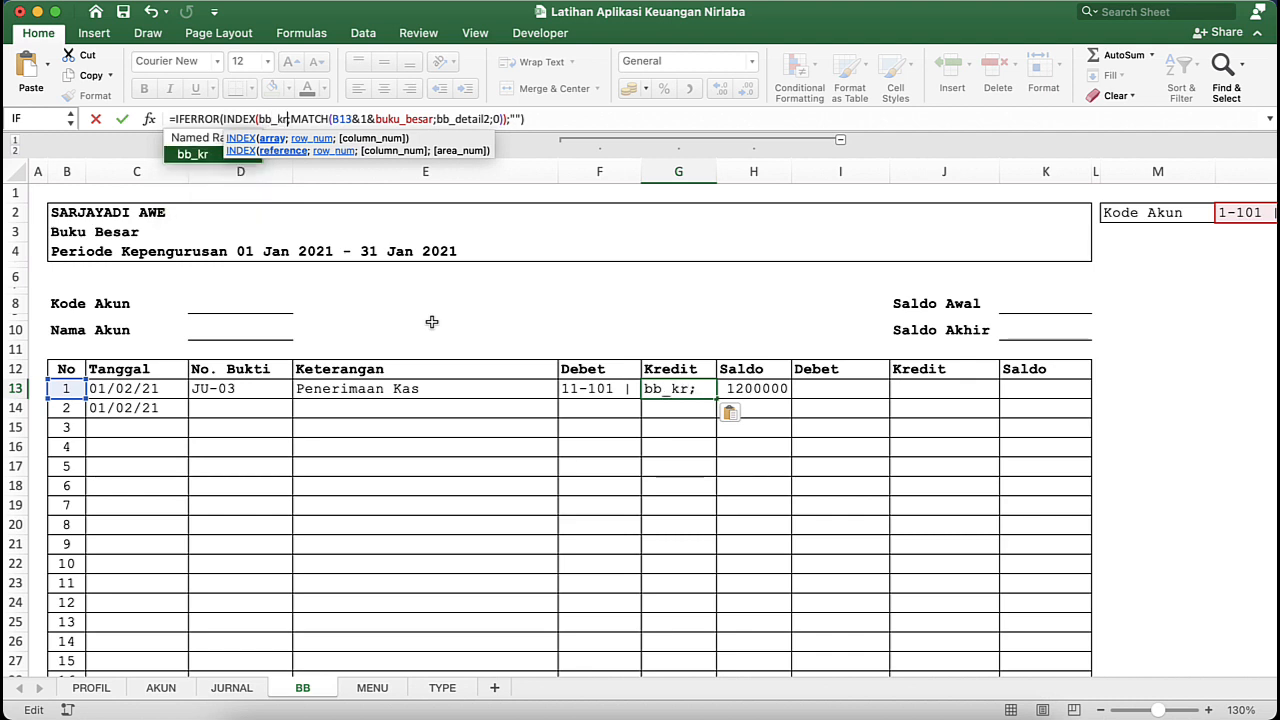
{"action": "key", "text": "Return"}
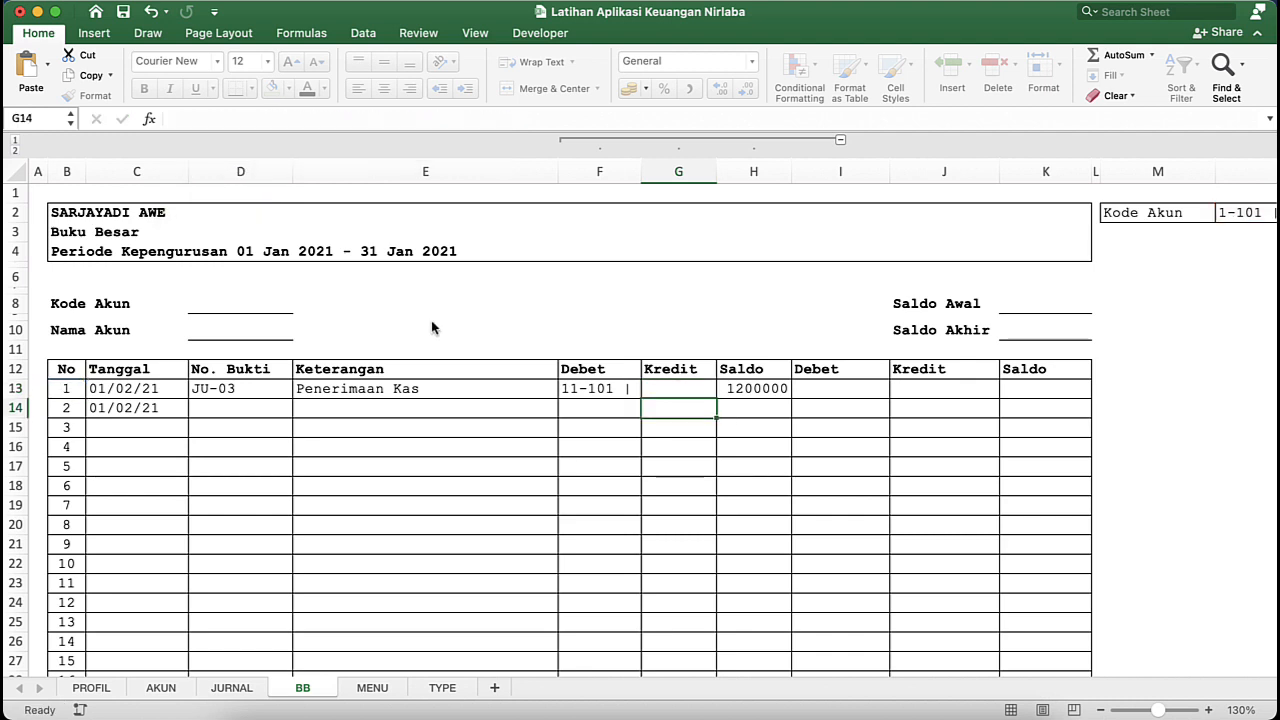
- Check the row 13 helper formulas, and fill the formulas in D13:H13 down through the remaining table rows
{"action": "left_click", "coordinate": [659, 388]}
{"action": "left_click", "coordinate": [610, 390]}
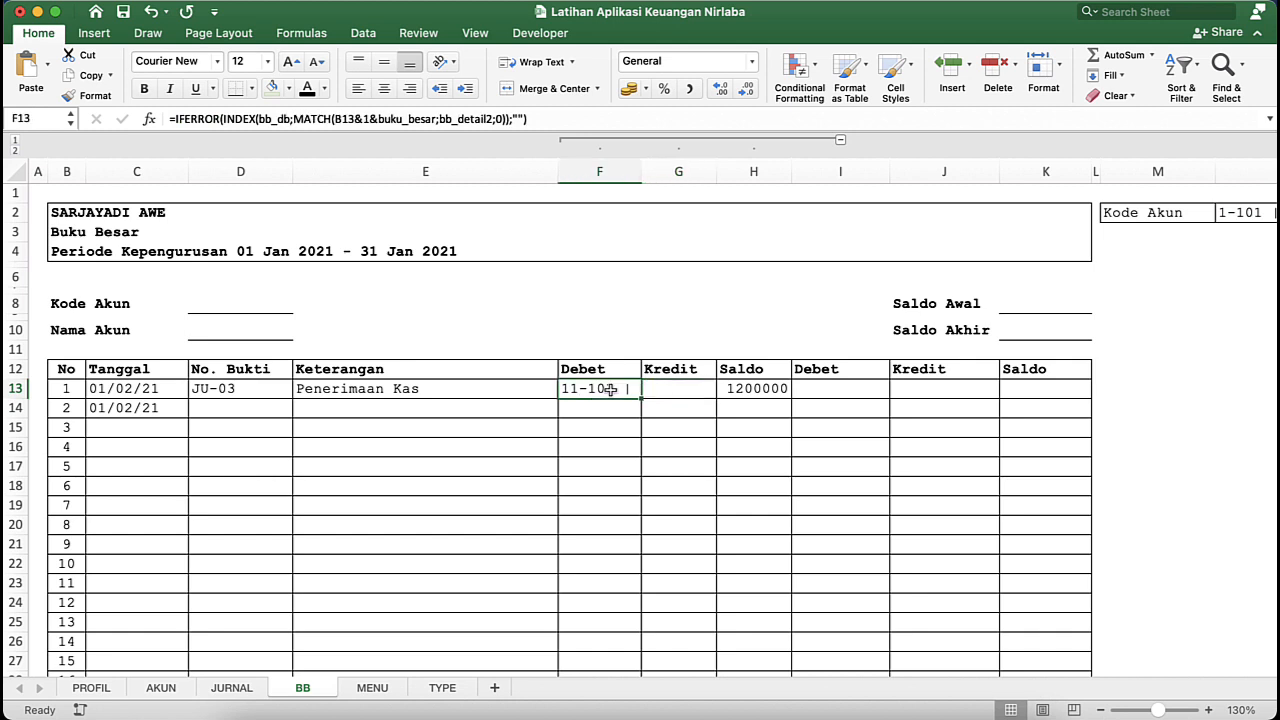
{"action": "left_click", "coordinate": [710, 398]}
{"action": "left_click", "coordinate": [758, 390]}
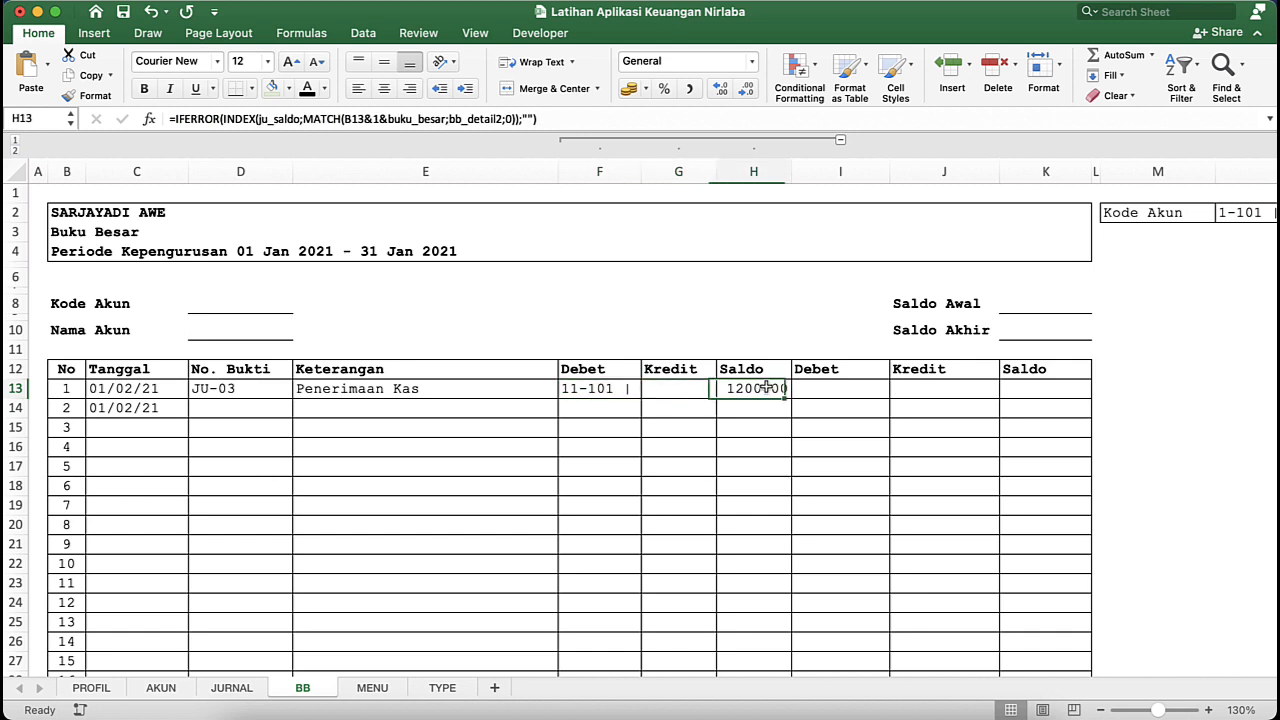
{"action": "left_click", "coordinate": [648, 398]}
{"action": "left_click", "coordinate": [141, 396]}
{"action": "key", "text": "Right"}
{"action": "key", "text": "Right"}
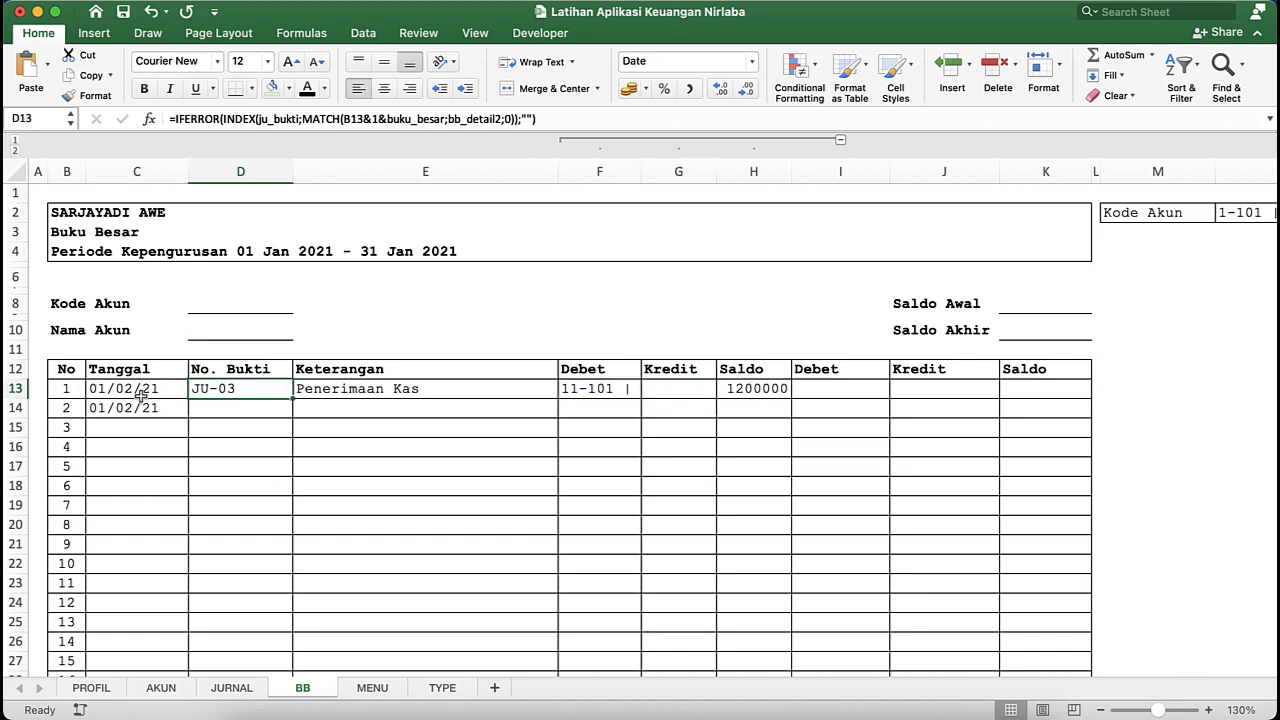
{"action": "key", "text": "Left"}
{"action": "key", "text": "shift+Right"}
{"action": "key", "text": "shift+Right"}
{"action": "key", "text": "shift+Right"}
{"action": "key", "text": "shift+Right"}
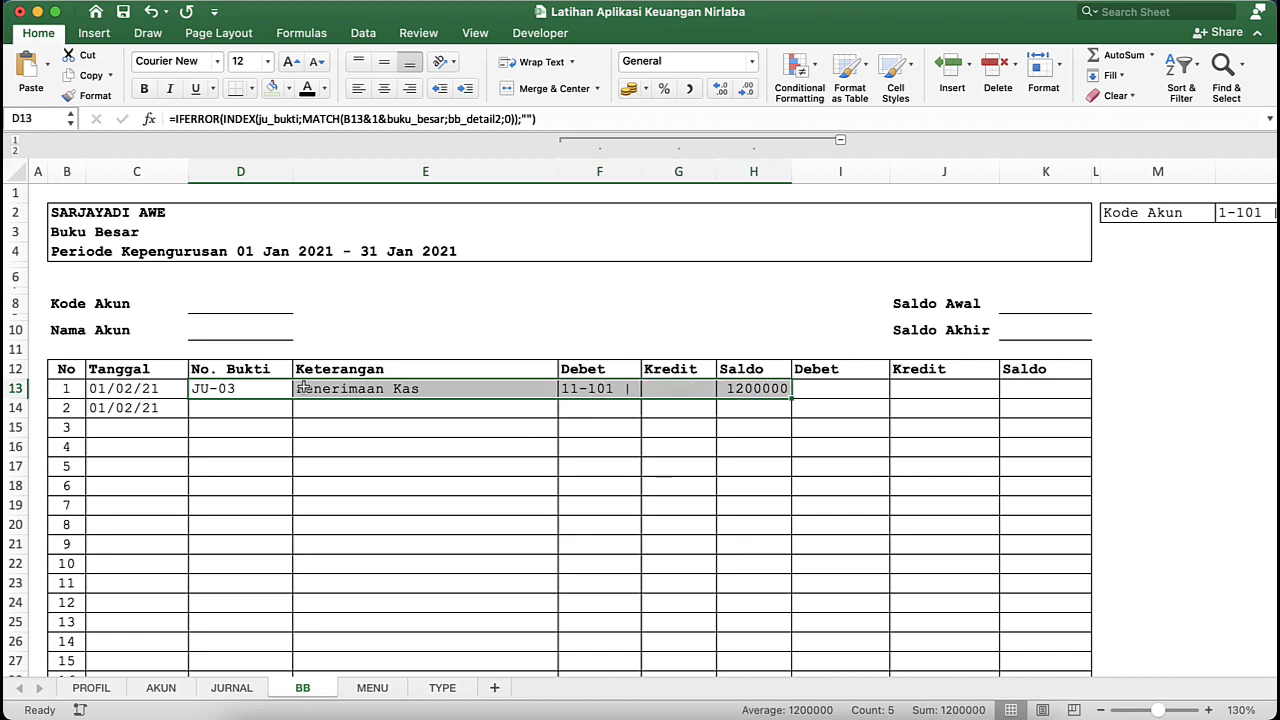
{"action": "double_click", "coordinate": [791, 401]}
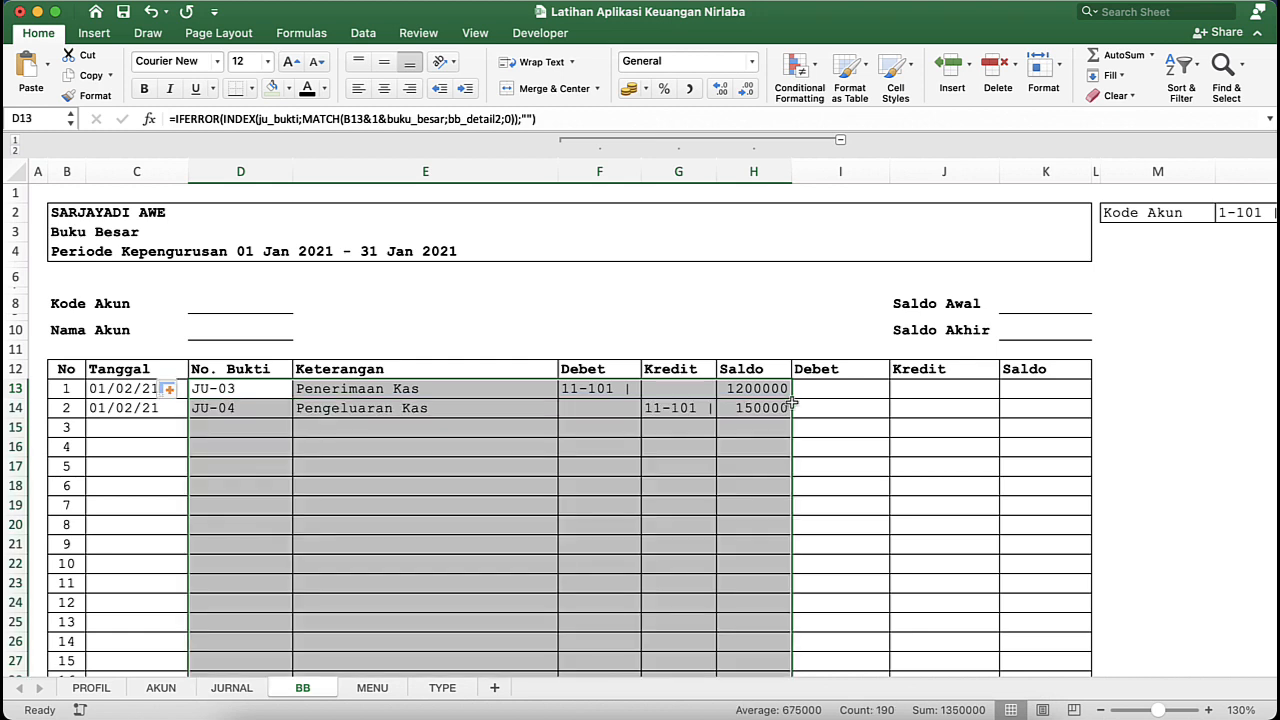
{"action": "left_click", "coordinate": [436, 484]}
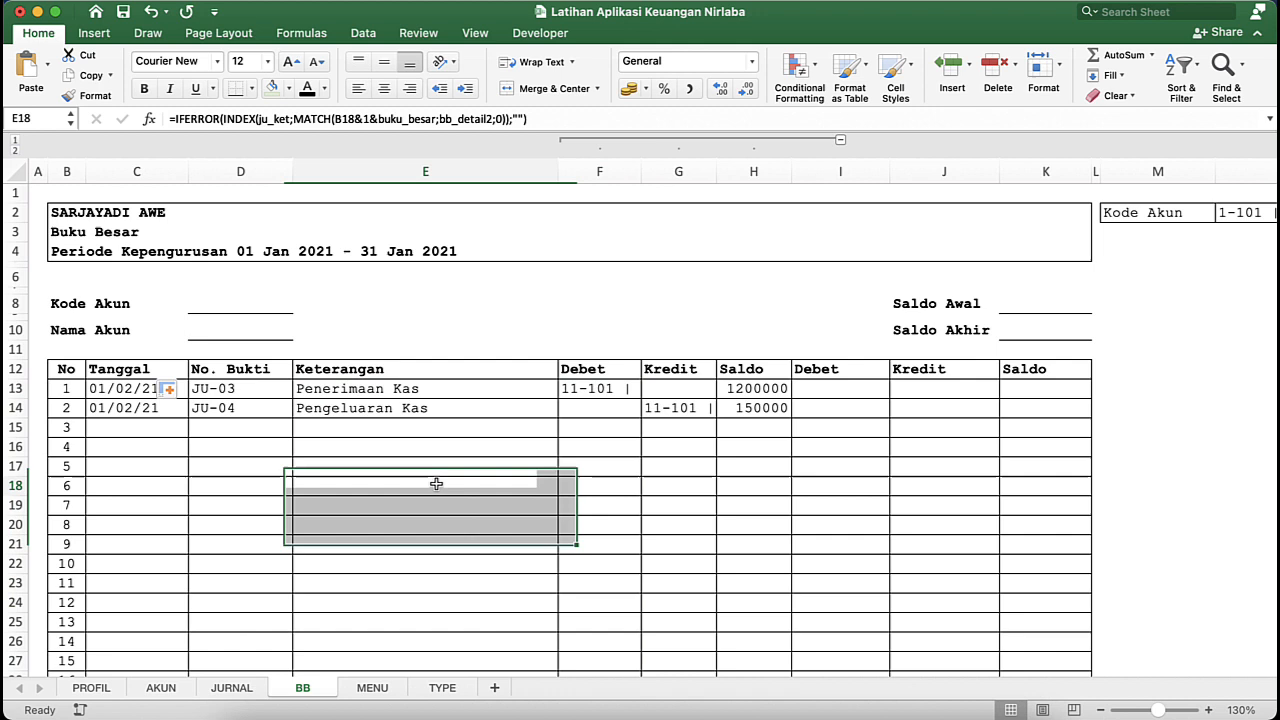
- Compare the helper Debet and Kredit entries with the selected Kode Akun and the debit and credit accounts on the JURNAL sheet
{"action": "left_click", "coordinate": [592, 388]}
{"action": "left_click", "coordinate": [683, 408]}
{"action": "left_click", "coordinate": [596, 389]}
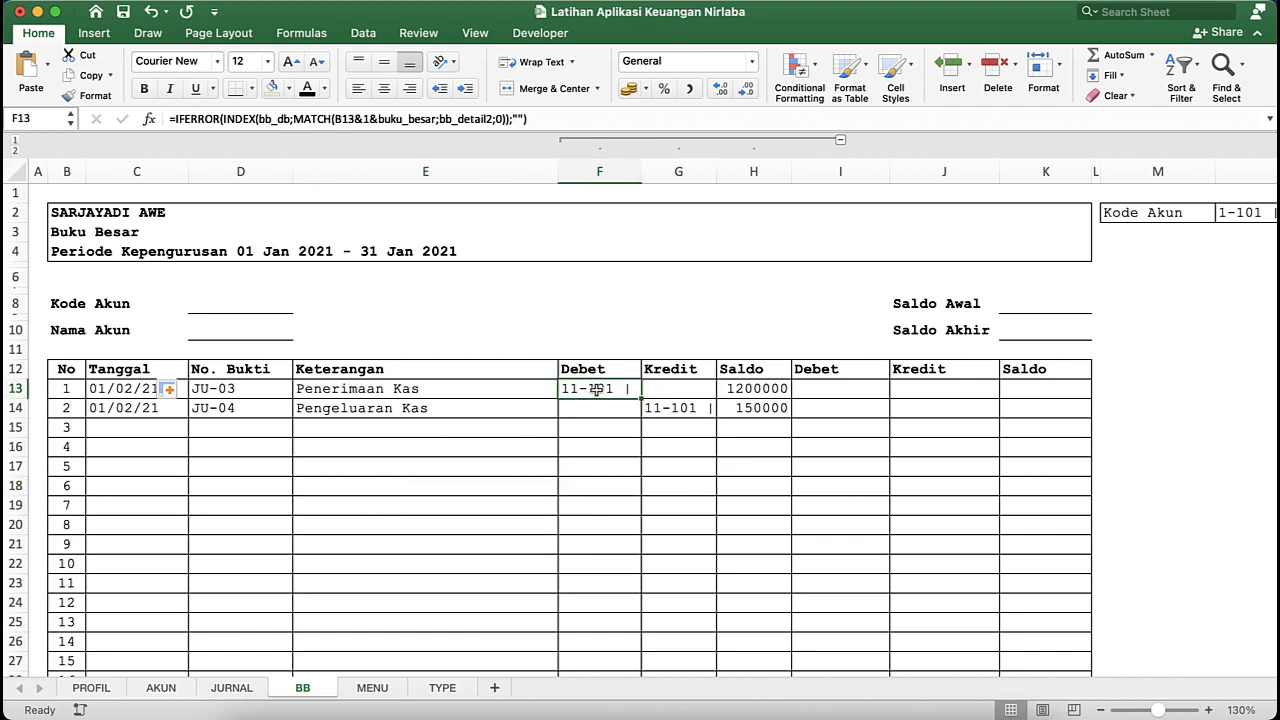
{"action": "left_click", "coordinate": [598, 370]}
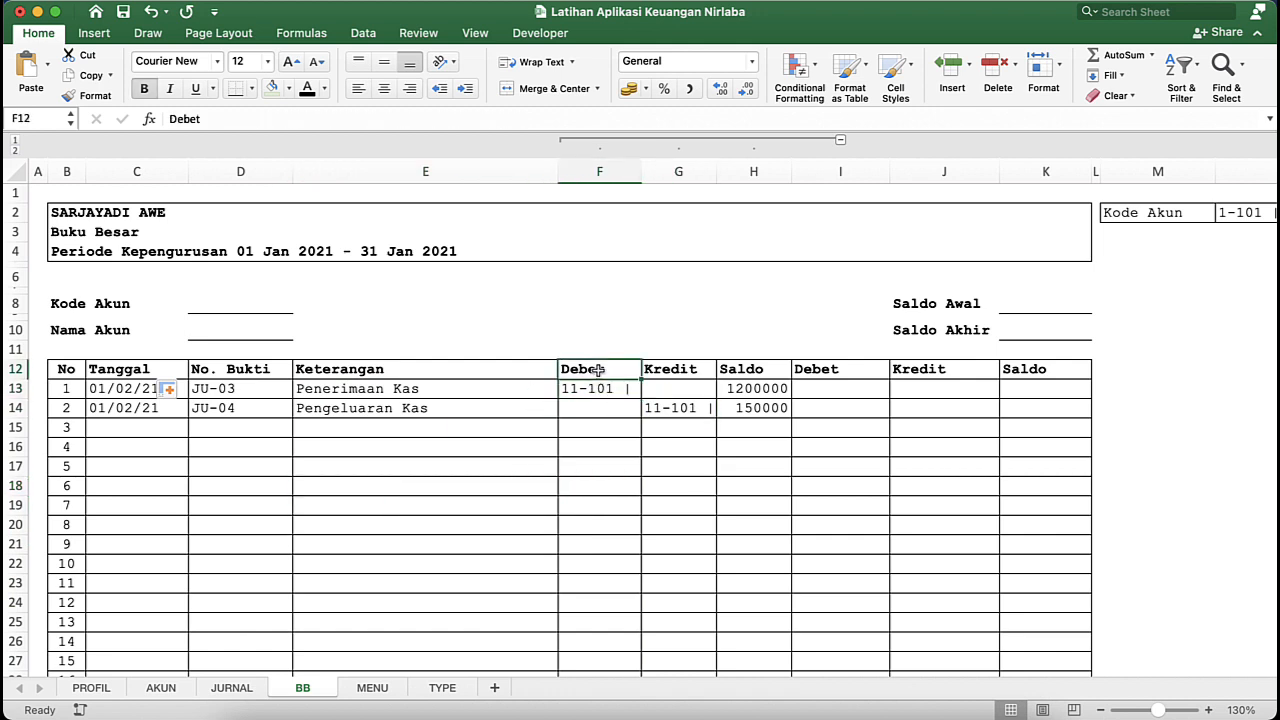
{"action": "mouse_move", "coordinate": [598, 370]}
{"action": "left_mouse_down"}
{"action": "mouse_move", "coordinate": [599, 446]}
{"action": "mouse_move", "coordinate": [599, 392]}
{"action": "left_mouse_up"}
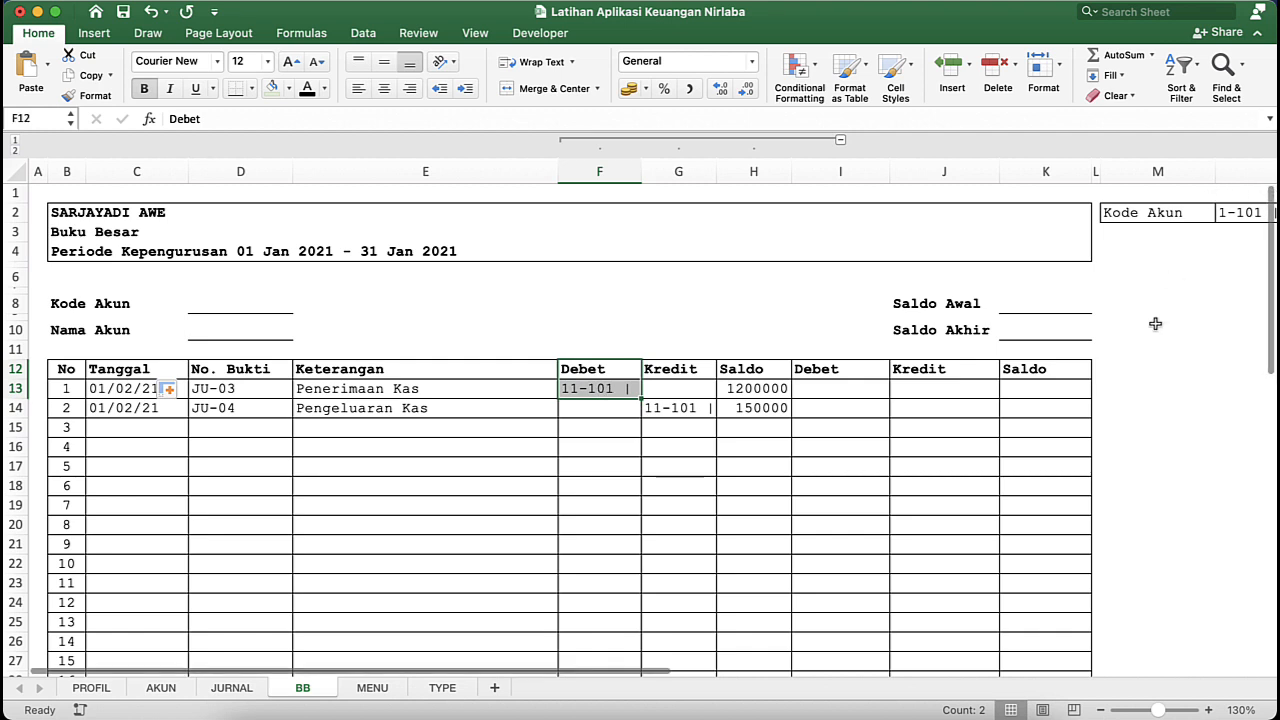
{"action": "scroll", "coordinate": [1155, 330], "scroll_direction": "right", "scroll_amount": 3}
{"action": "left_click", "coordinate": [1245, 214]}
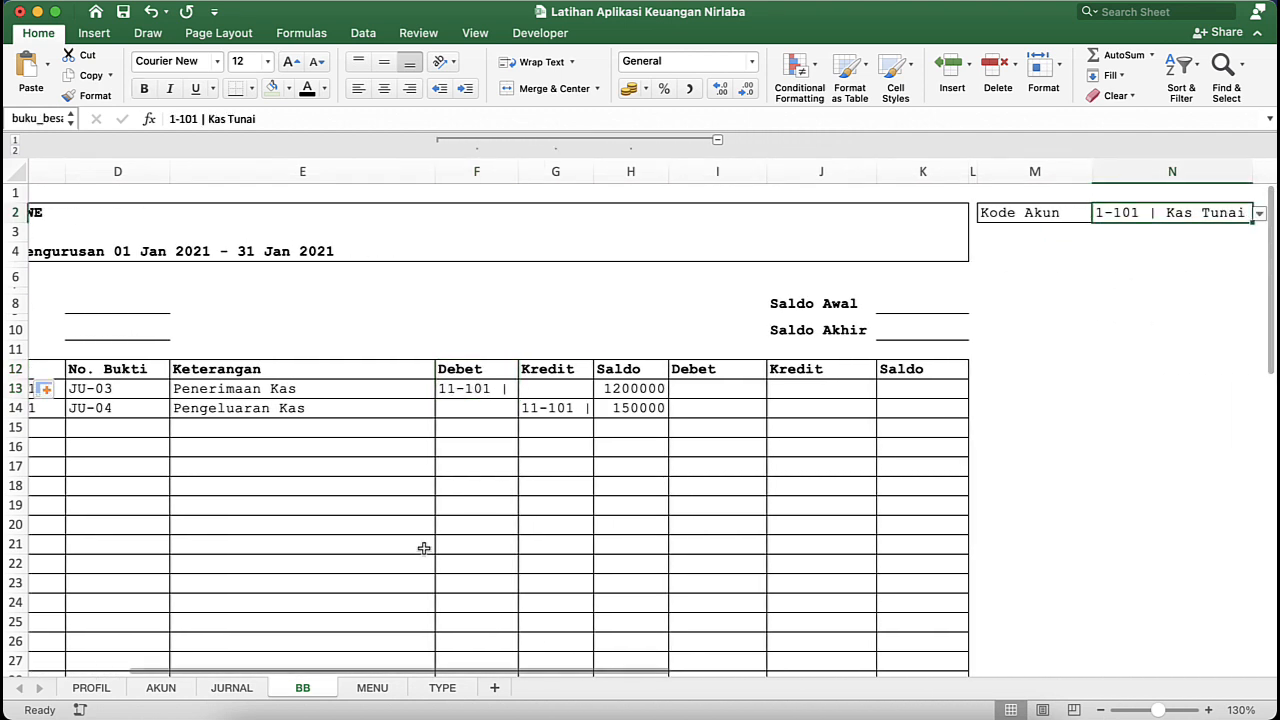
{"action": "left_click", "coordinate": [228, 687]}
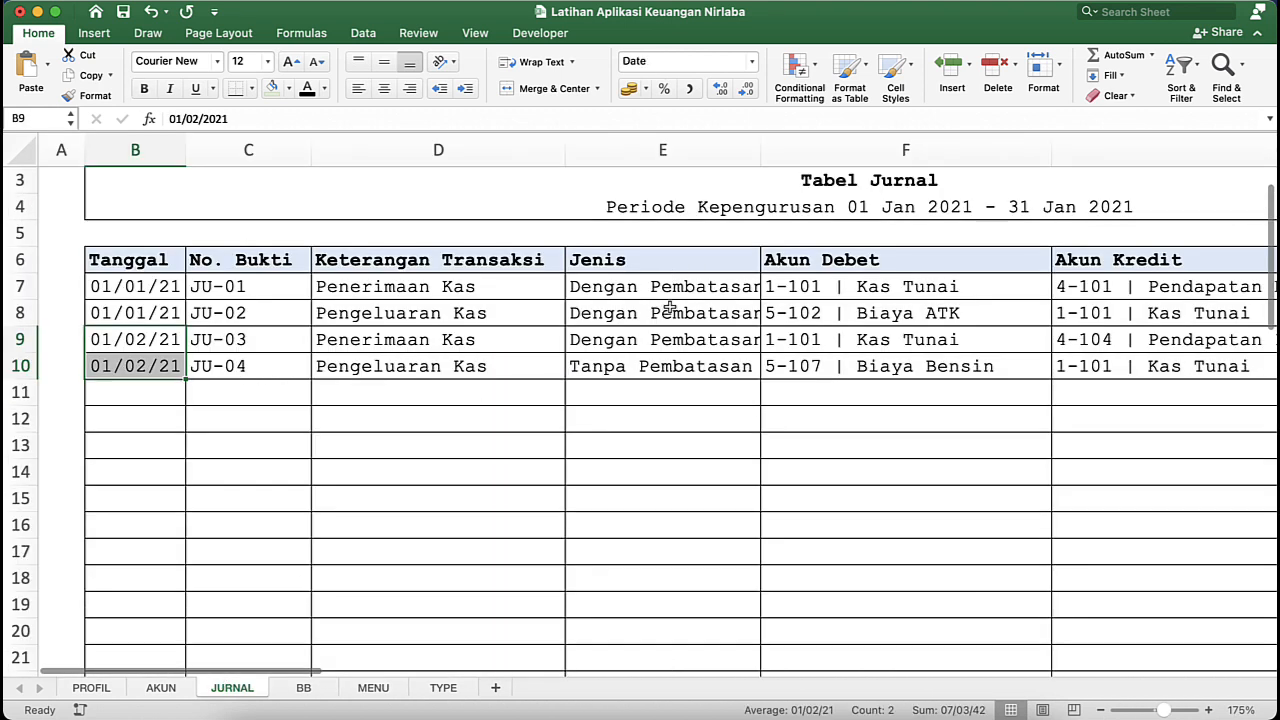
{"action": "scroll", "coordinate": [718, 307], "scroll_direction": "right", "scroll_amount": 8}
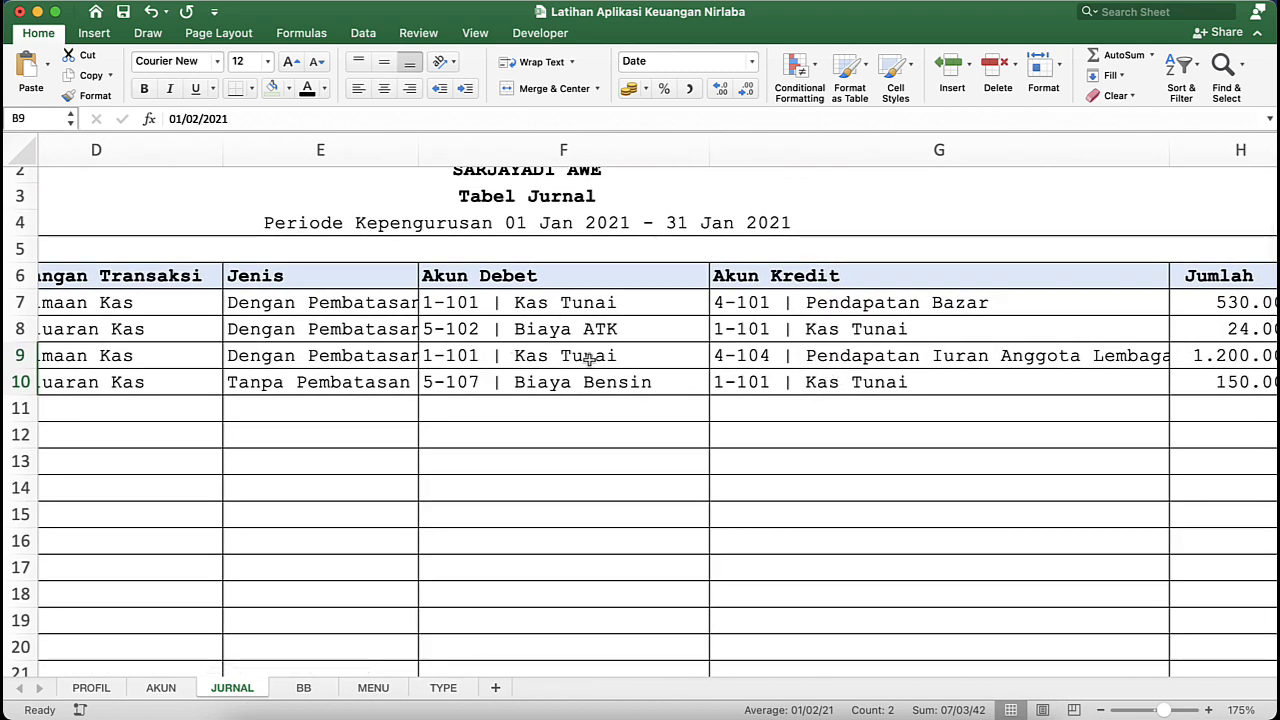
{"action": "left_click", "coordinate": [295, 692]}
- Test the BB report by switching Kode Akun to 4-104 | Pendapatan Iuran Anggota Lembaga and back to 1-101 | Kas Tunai
{"action": "scroll", "coordinate": [1197, 224], "scroll_direction": "right", "scroll_amount": 3}
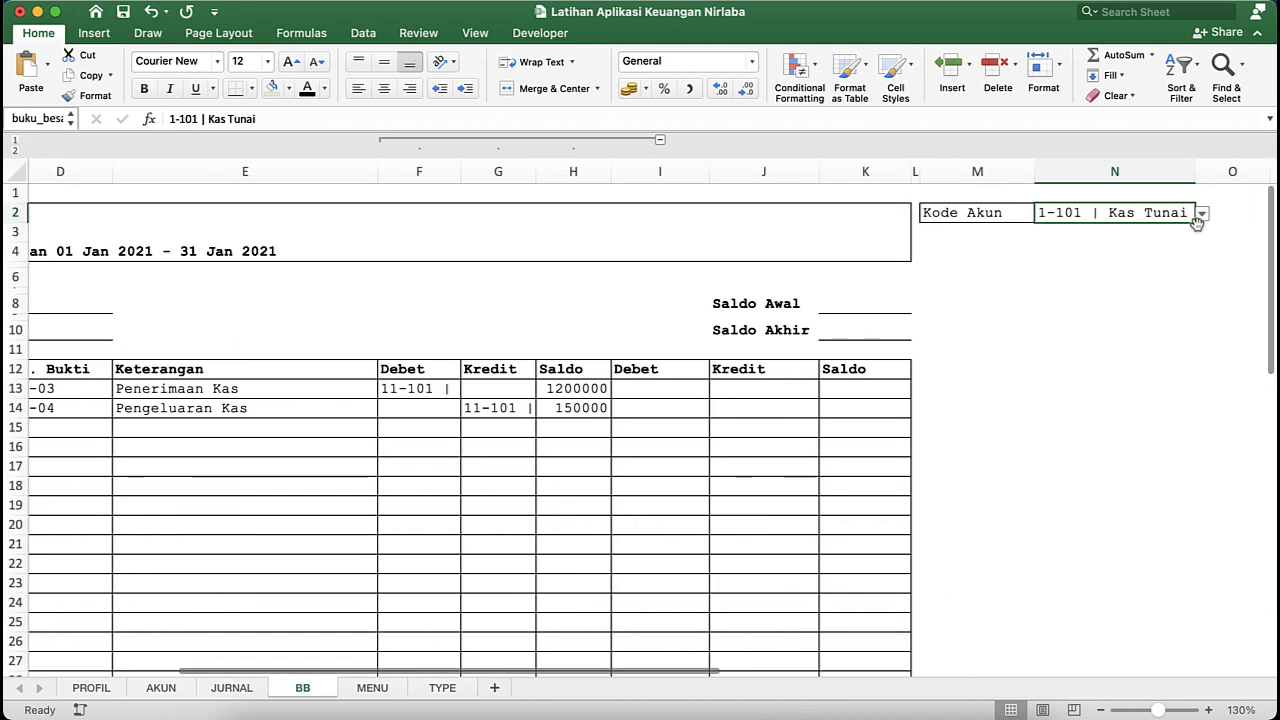
{"action": "left_click", "coordinate": [1201, 214]}
{"action": "scroll", "coordinate": [1128, 396], "scroll_direction": "down", "scroll_amount": 5}
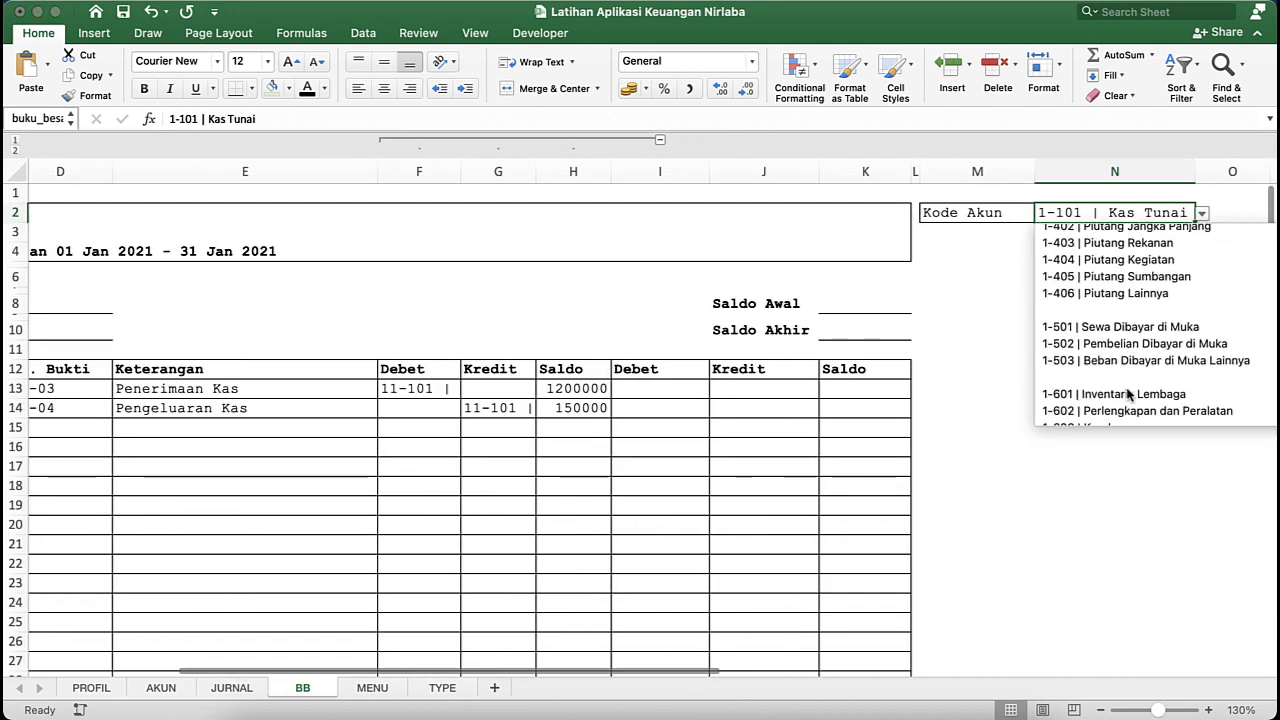
{"action": "scroll", "coordinate": [1128, 396], "scroll_direction": "down", "scroll_amount": 10}
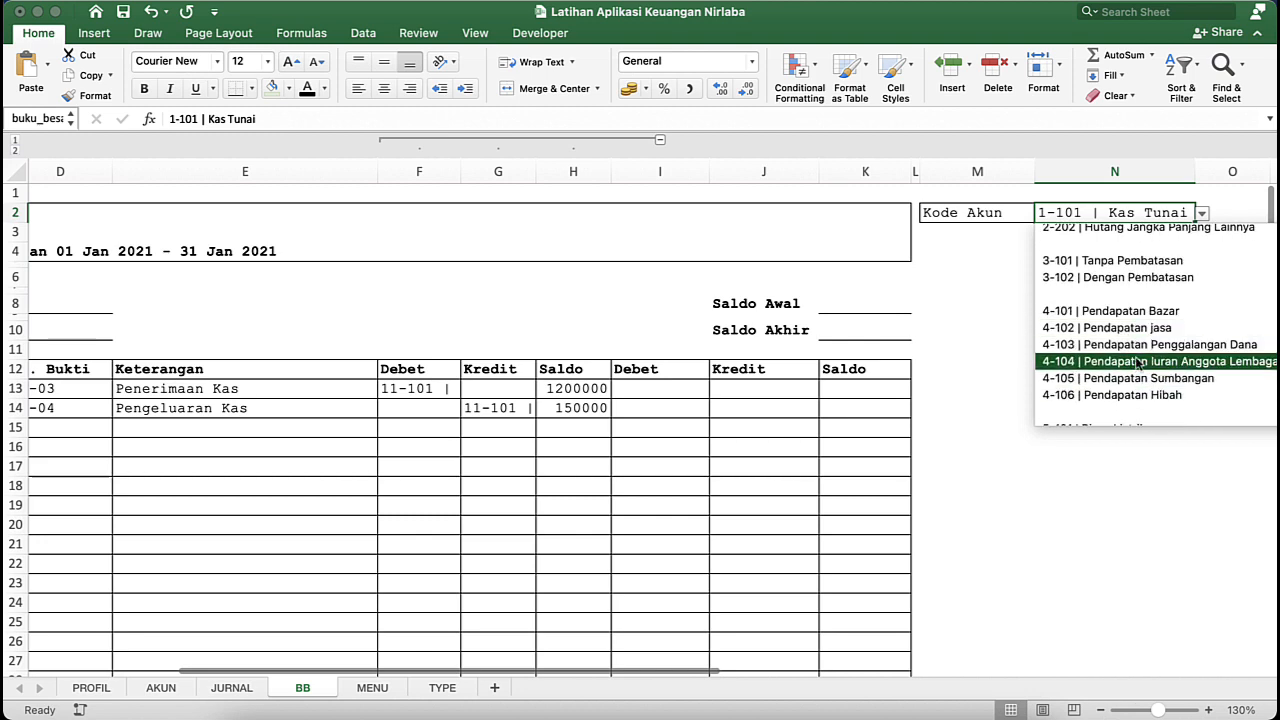
{"action": "left_click", "coordinate": [1138, 364]}
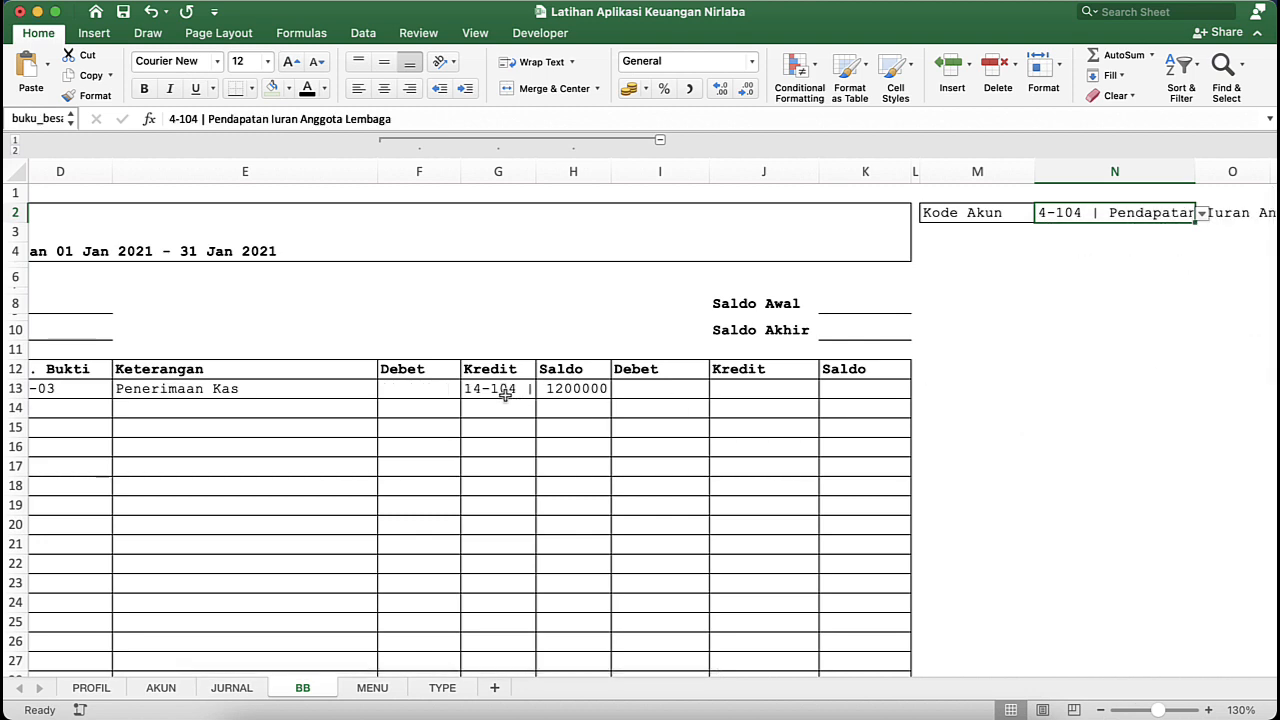
{"action": "left_click", "coordinate": [1202, 214]}
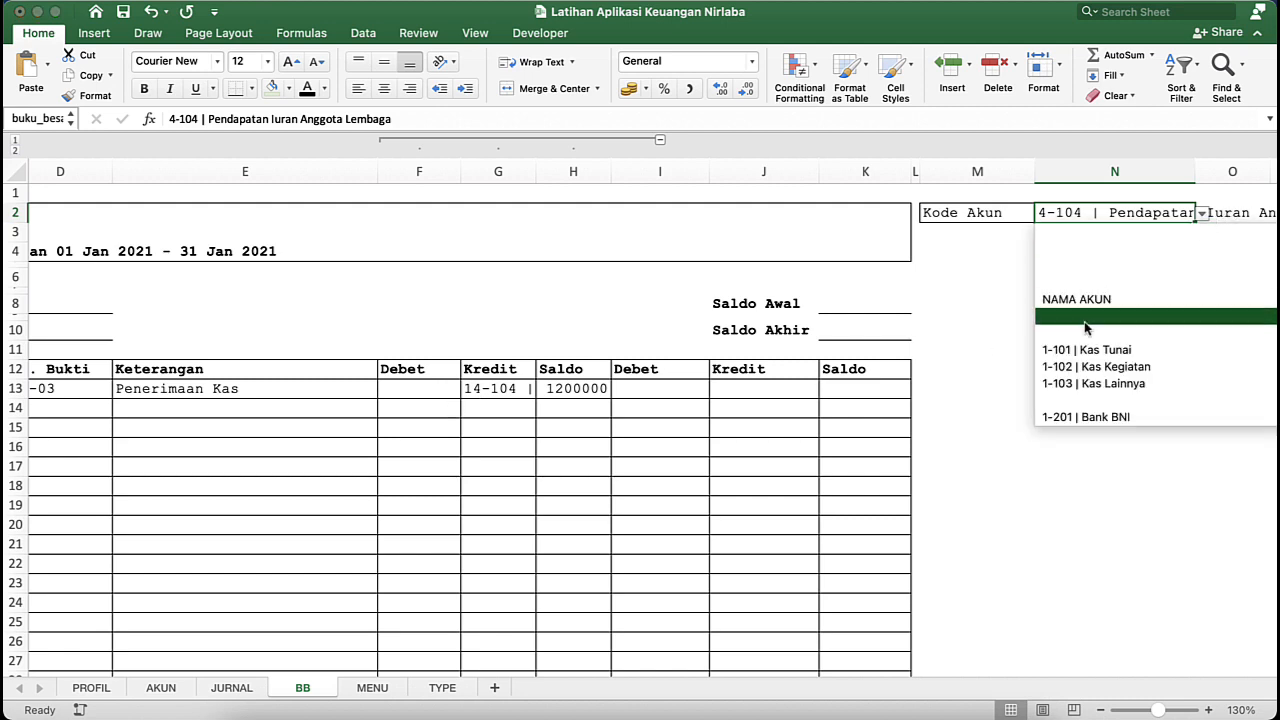
{"action": "left_click", "coordinate": [1108, 349]}
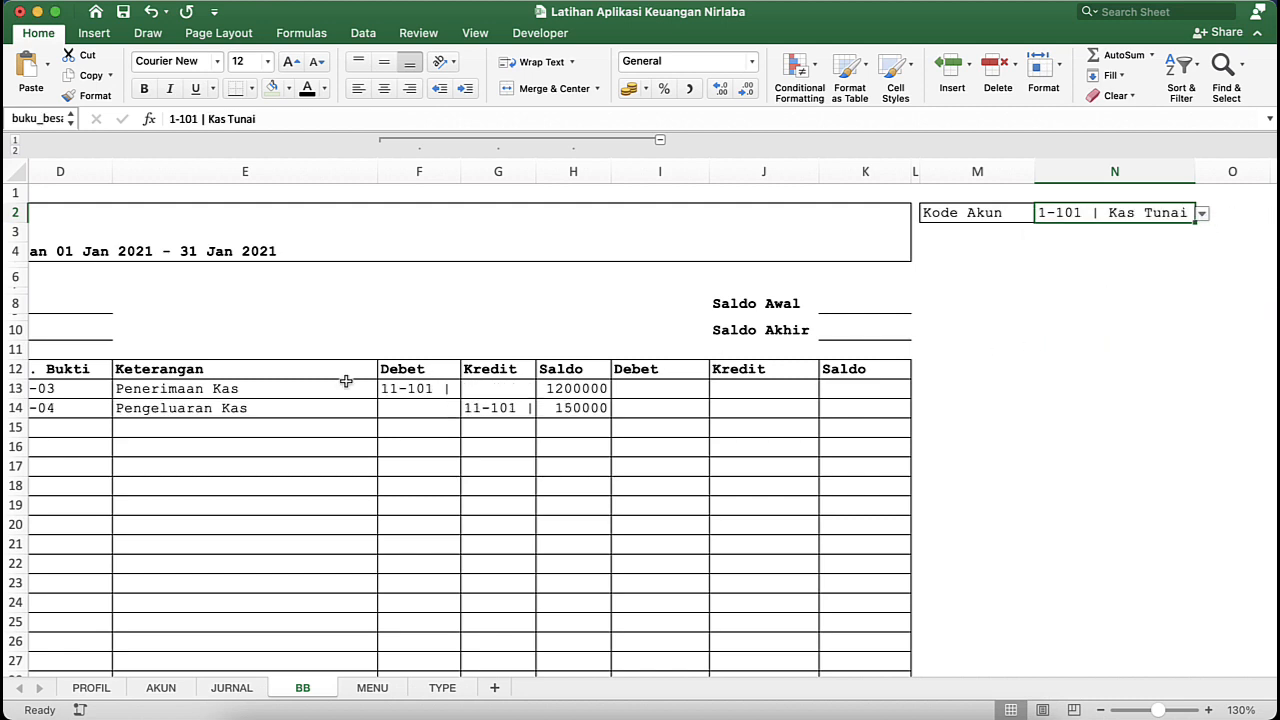
{"action": "left_click", "coordinate": [496, 430]}
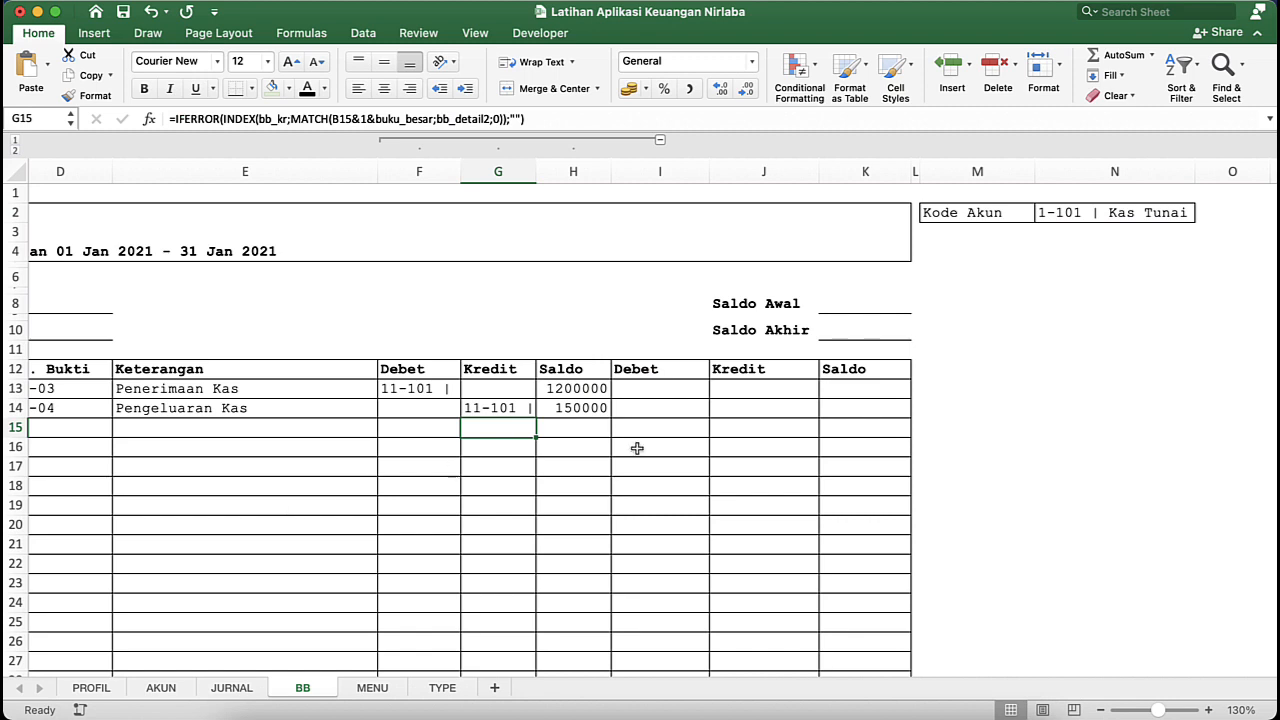
{"action": "left_click", "coordinate": [699, 388]}
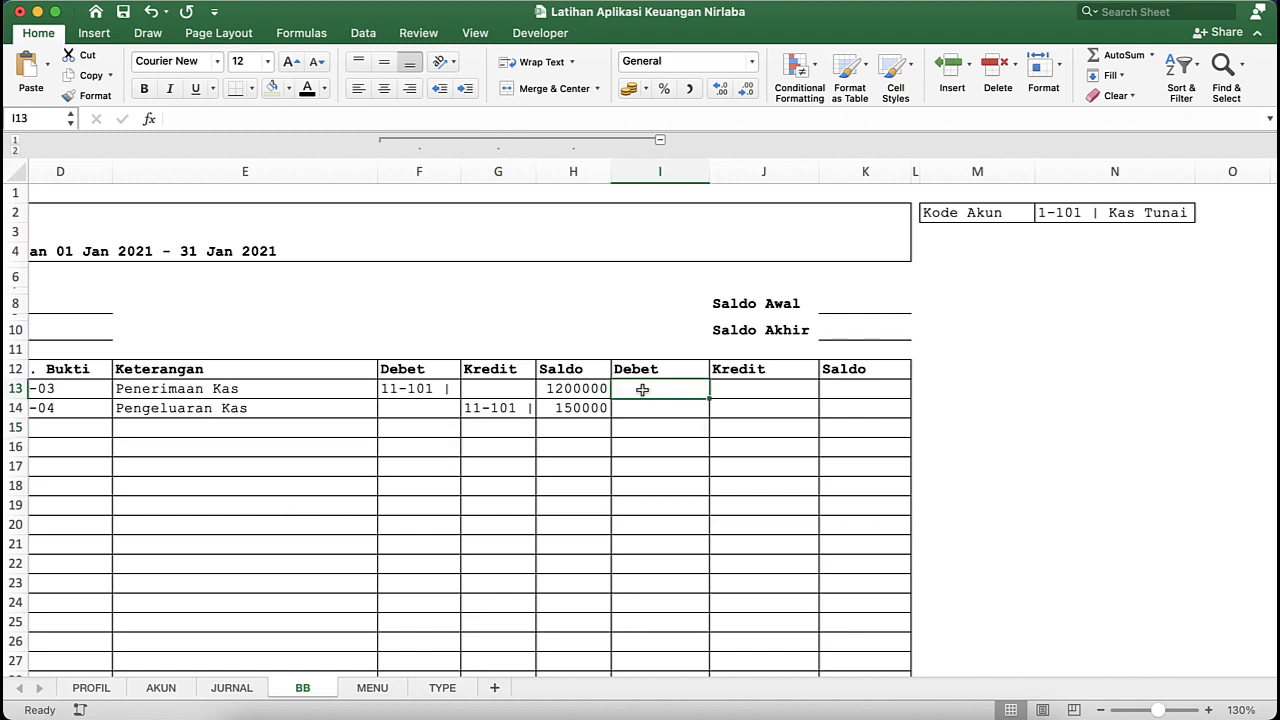
{"action": "scroll", "coordinate": [642, 390], "scroll_direction": "left", "scroll_amount": 5}
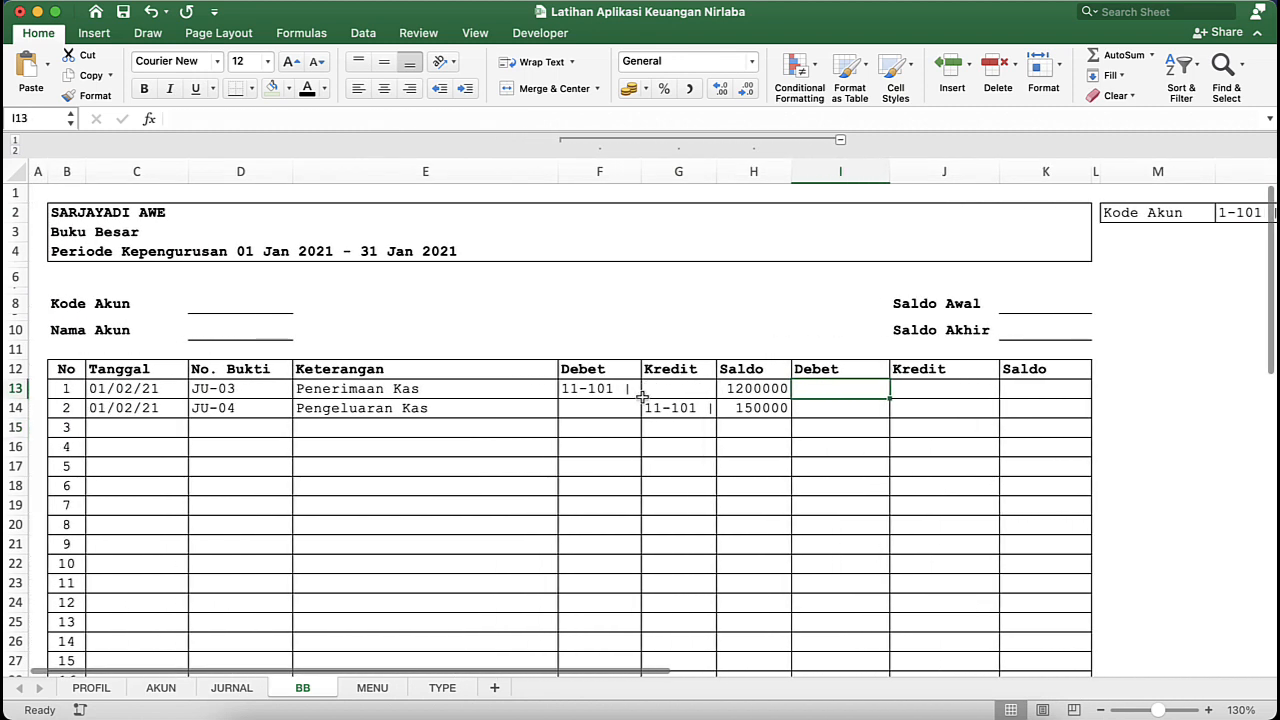
{"action": "left_click", "coordinate": [774, 391]}
{"action": "left_click", "coordinate": [600, 370]}
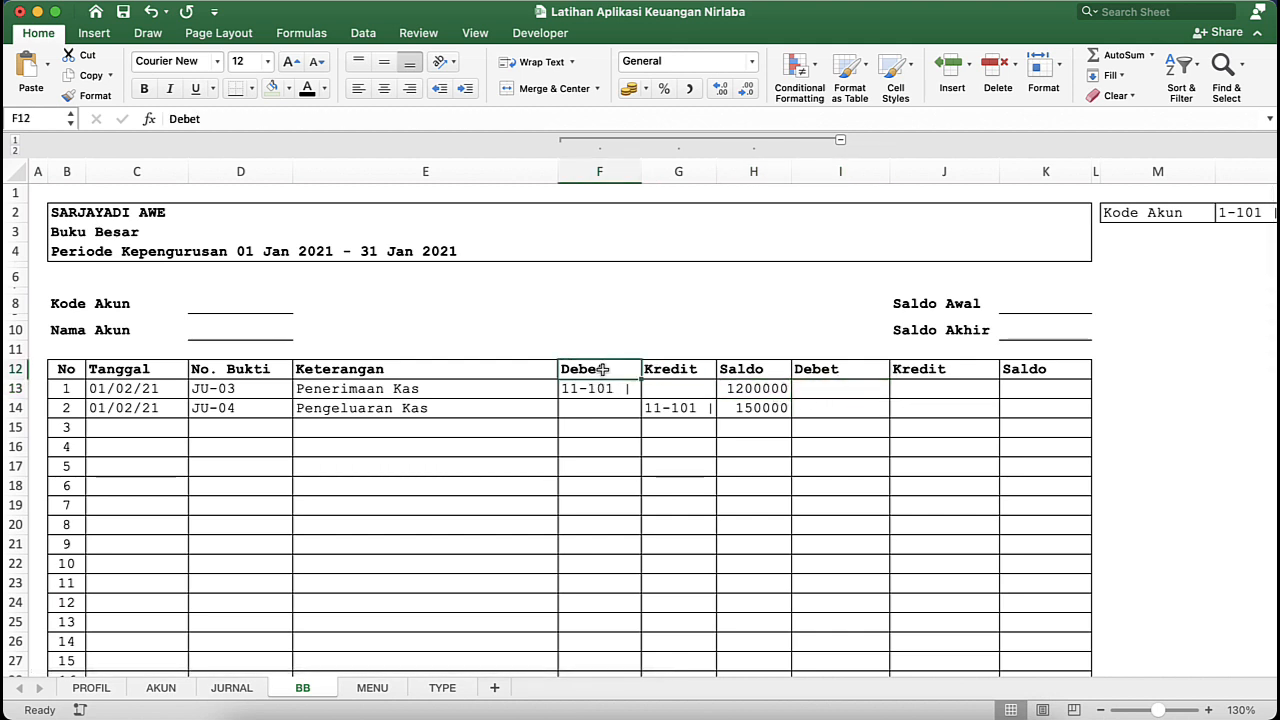
- Enter the formula =IF(F13<>"";H13;0) in the main Debet cell I13 to pull the helper Saldo for debit entries
{"action": "left_click", "coordinate": [855, 391]}
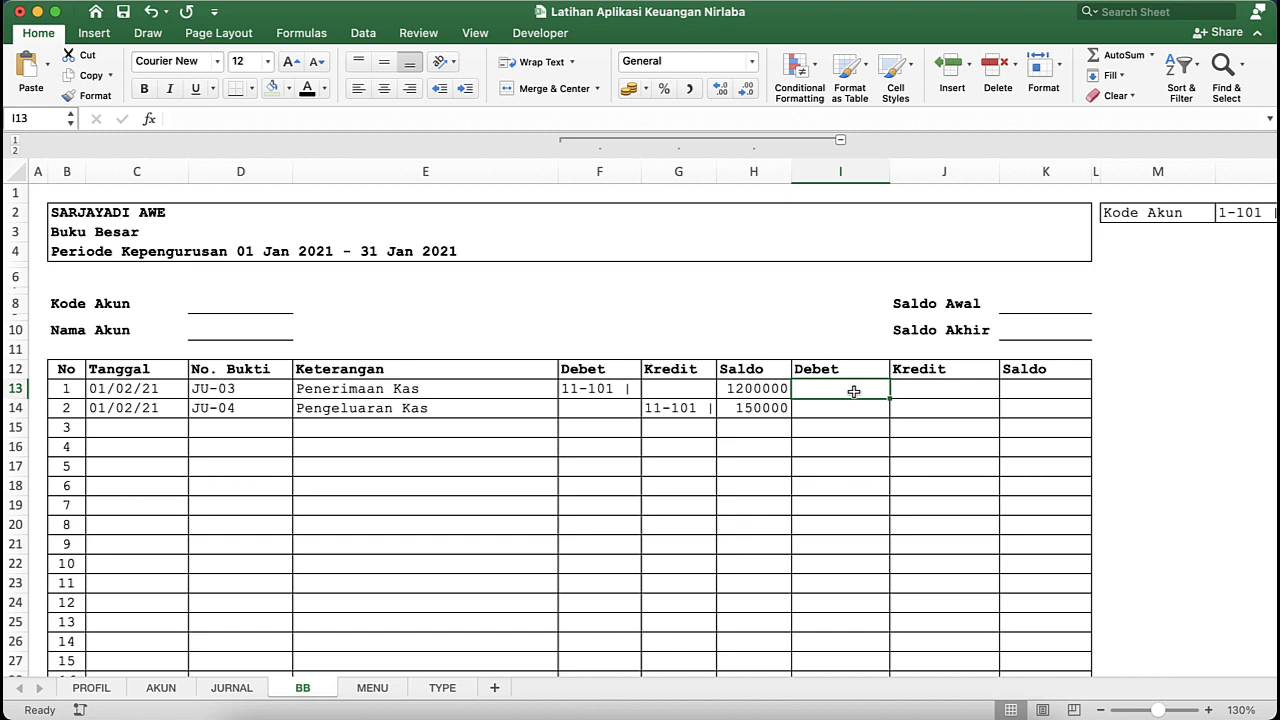
{"action": "type", "text": "="}
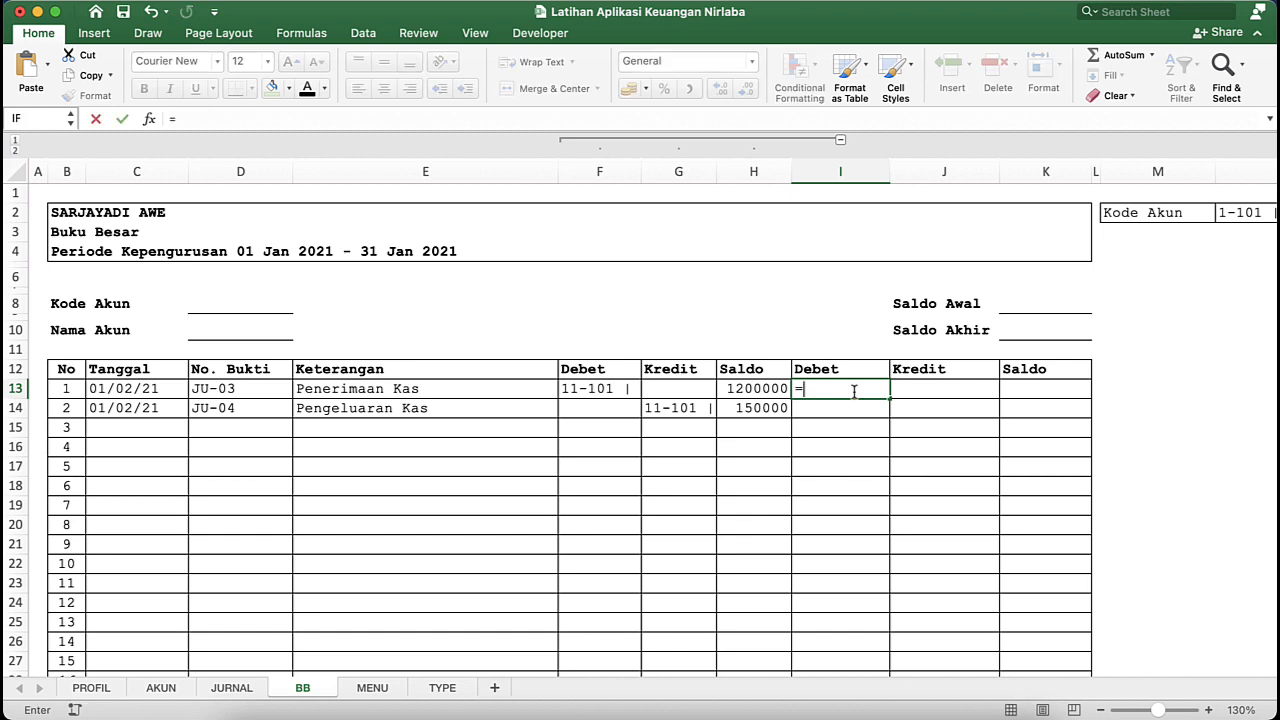
{"action": "type", "text": "IF("}
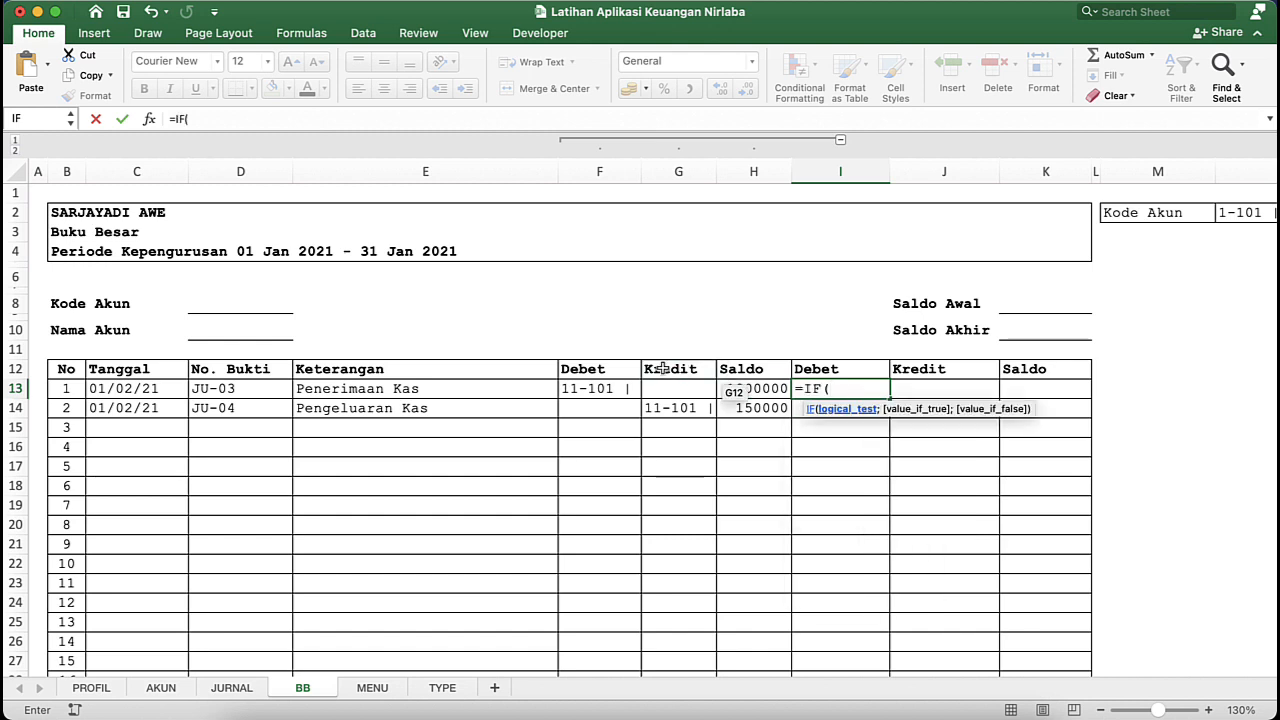
{"action": "left_click", "coordinate": [604, 389]}
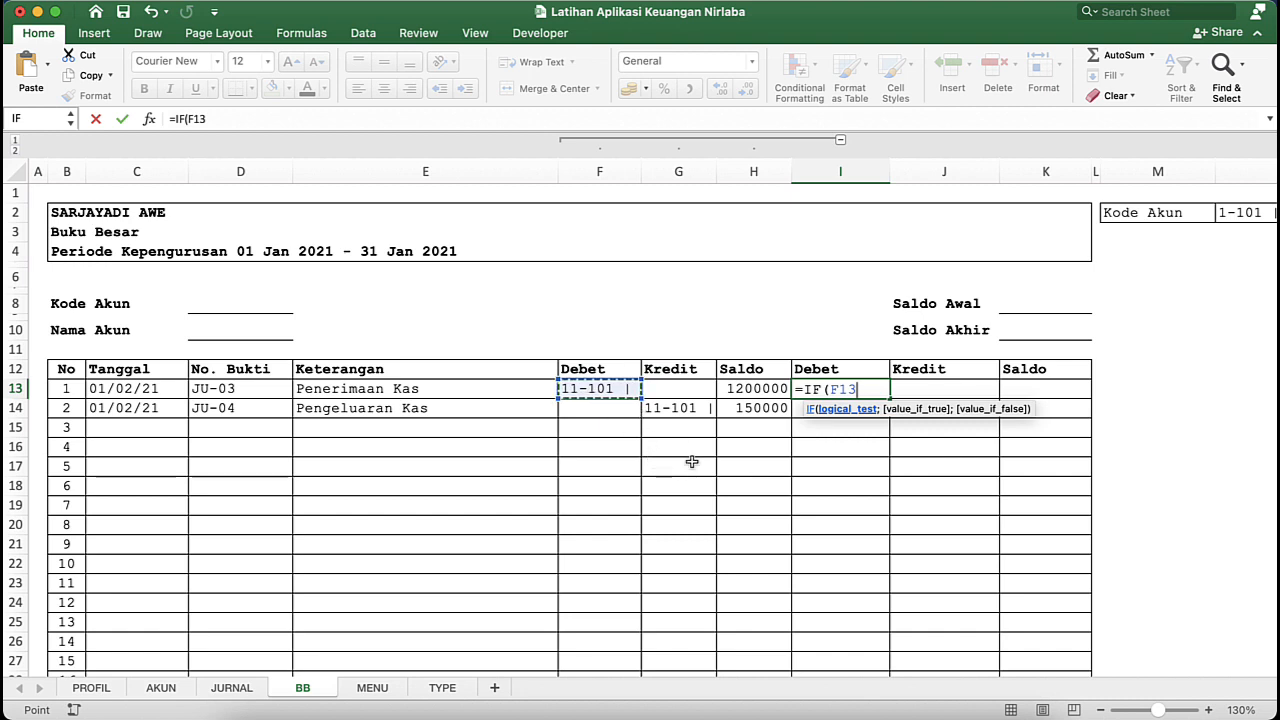
{"action": "type", "text": "<>\"\""}
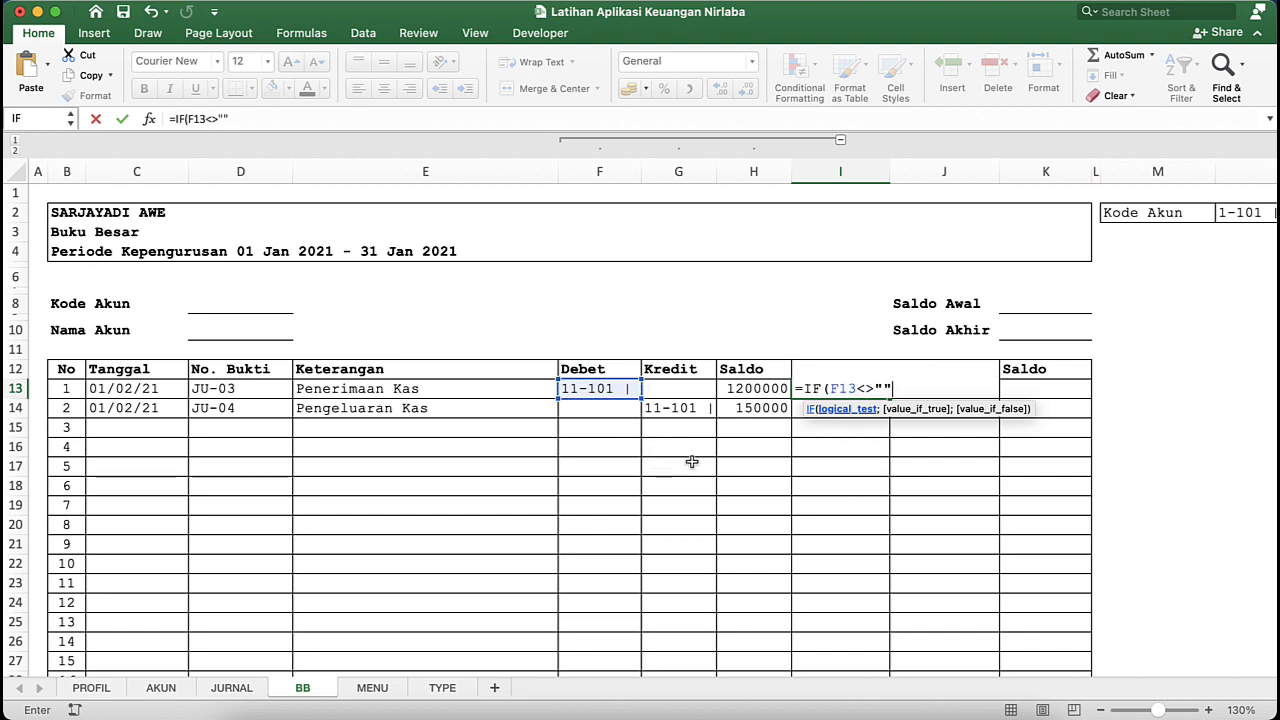
{"action": "type", "text": ";"}
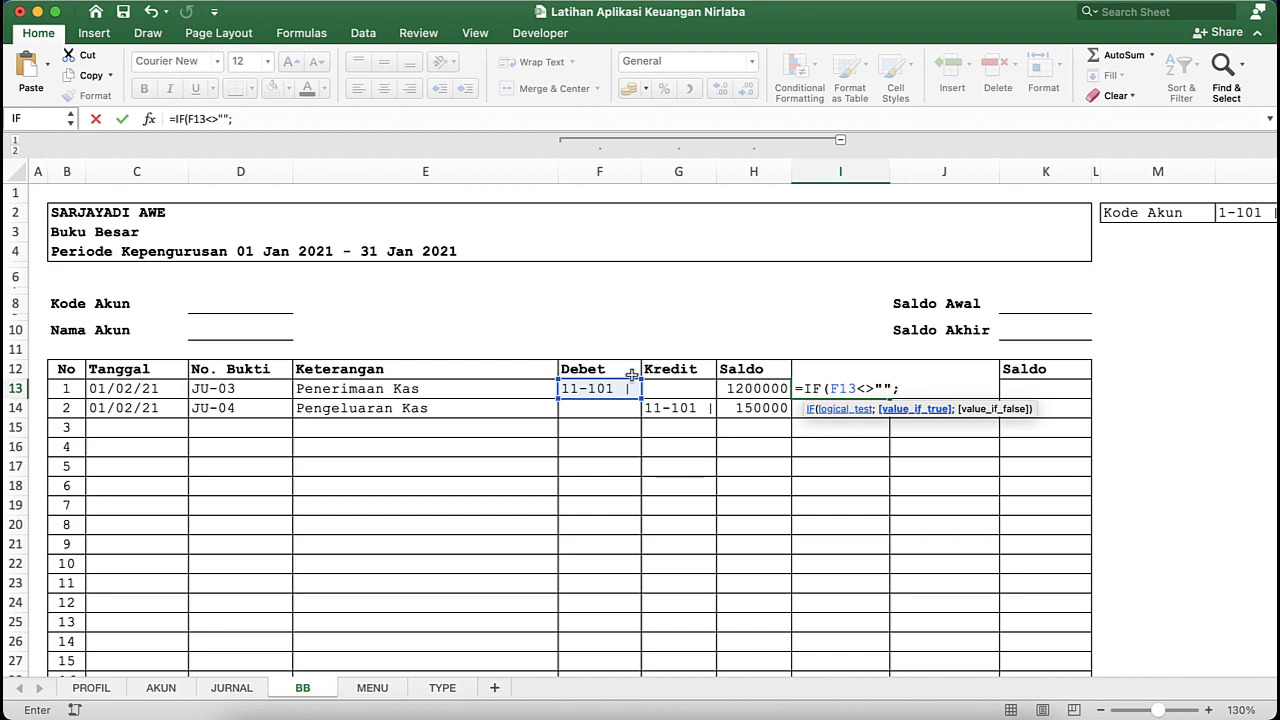
{"action": "left_click", "coordinate": [763, 390]}
{"action": "type", "text": ";0"}
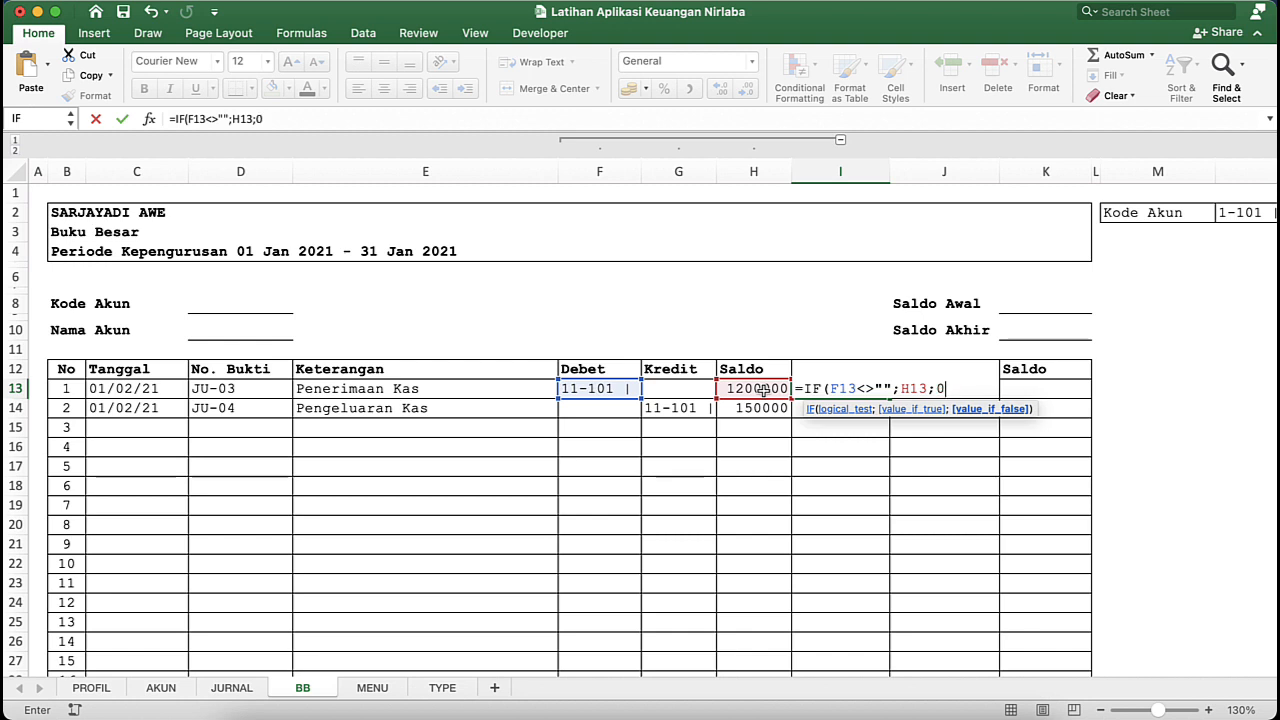
{"action": "key", "text": "Return"}
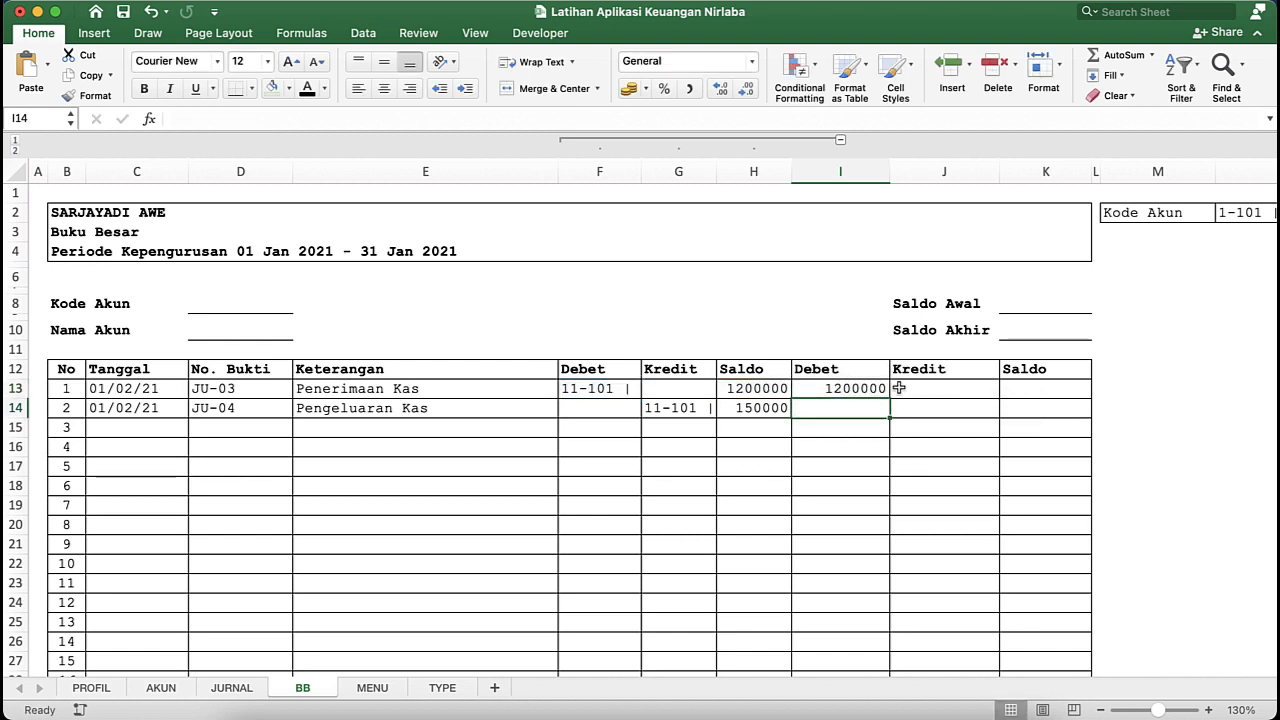
- Fill the main Debet formula in I13 down through the remaining table rows and check the copied formulas
{"action": "left_click", "coordinate": [853, 395]}
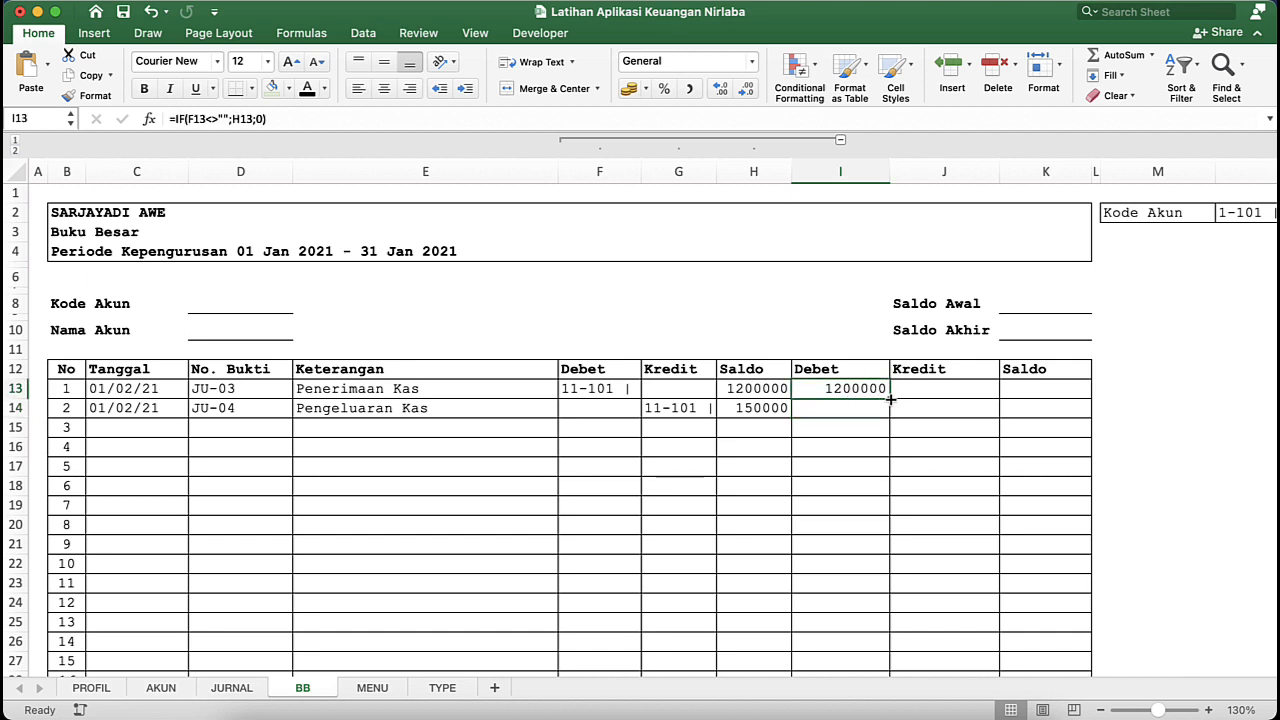
{"action": "double_click", "coordinate": [890, 399]}
{"action": "left_click", "coordinate": [858, 430]}
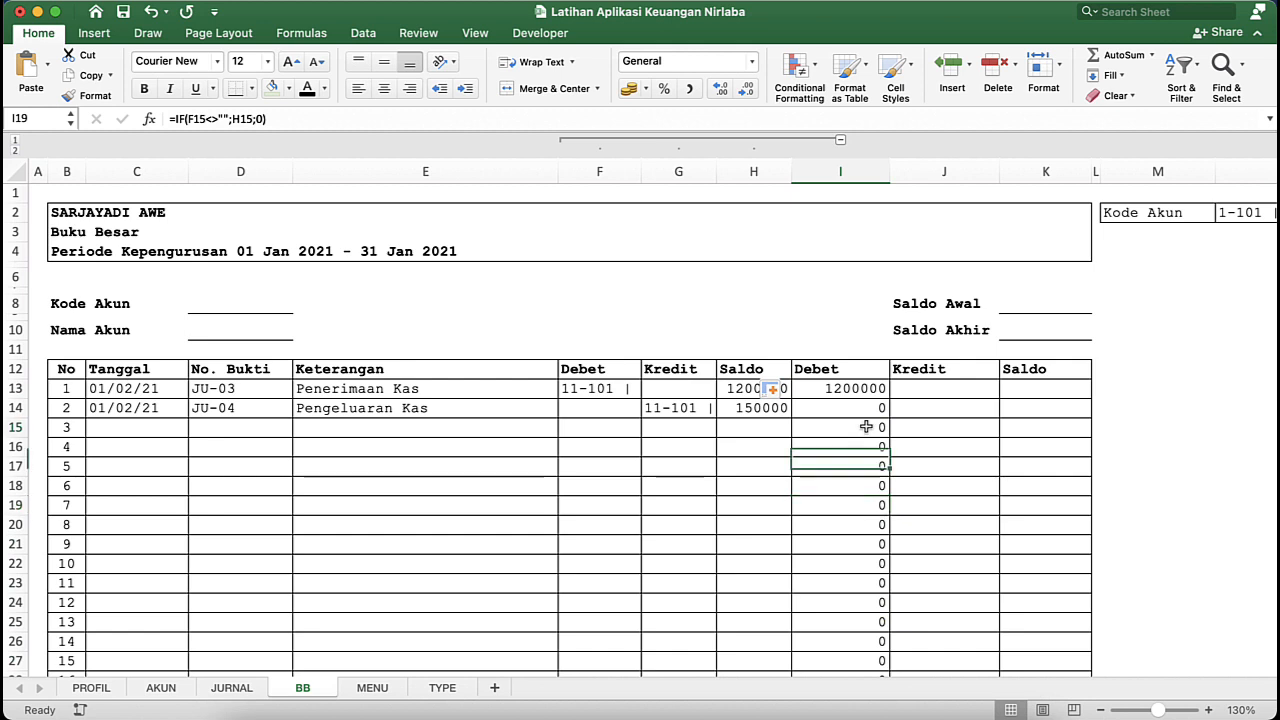
{"action": "left_click", "coordinate": [681, 452]}
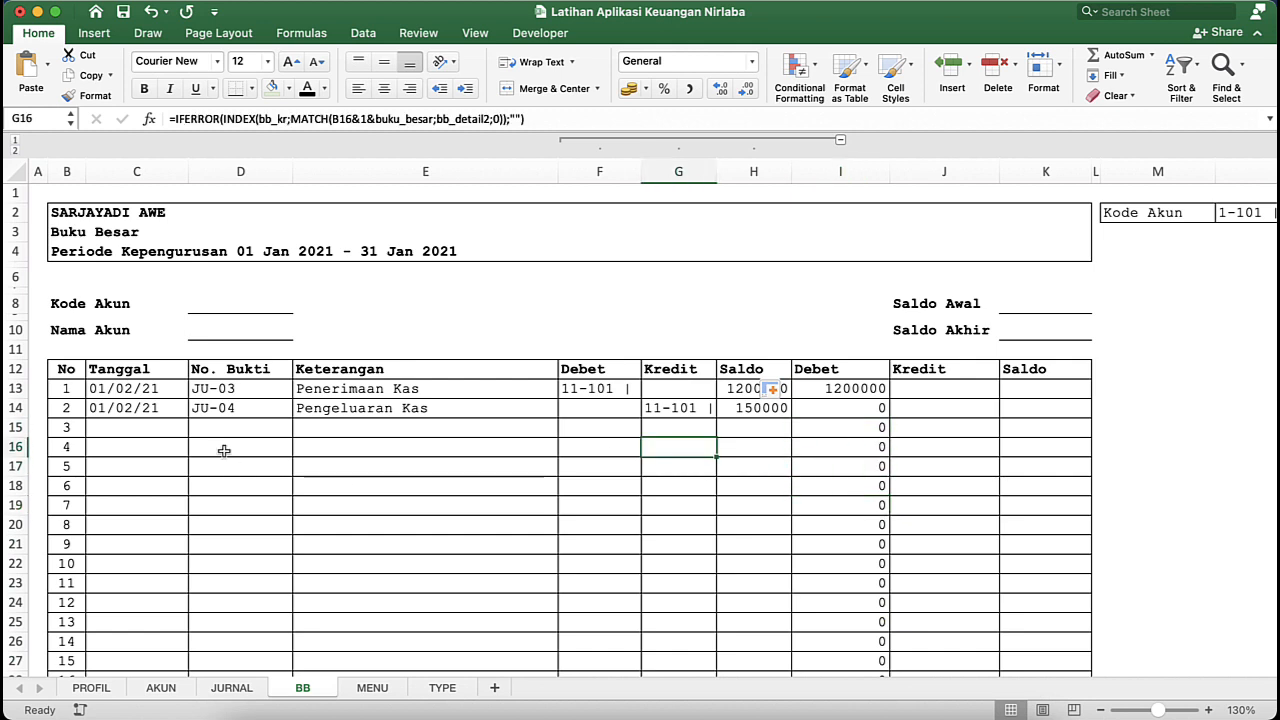
{"action": "left_click", "coordinate": [849, 427]}
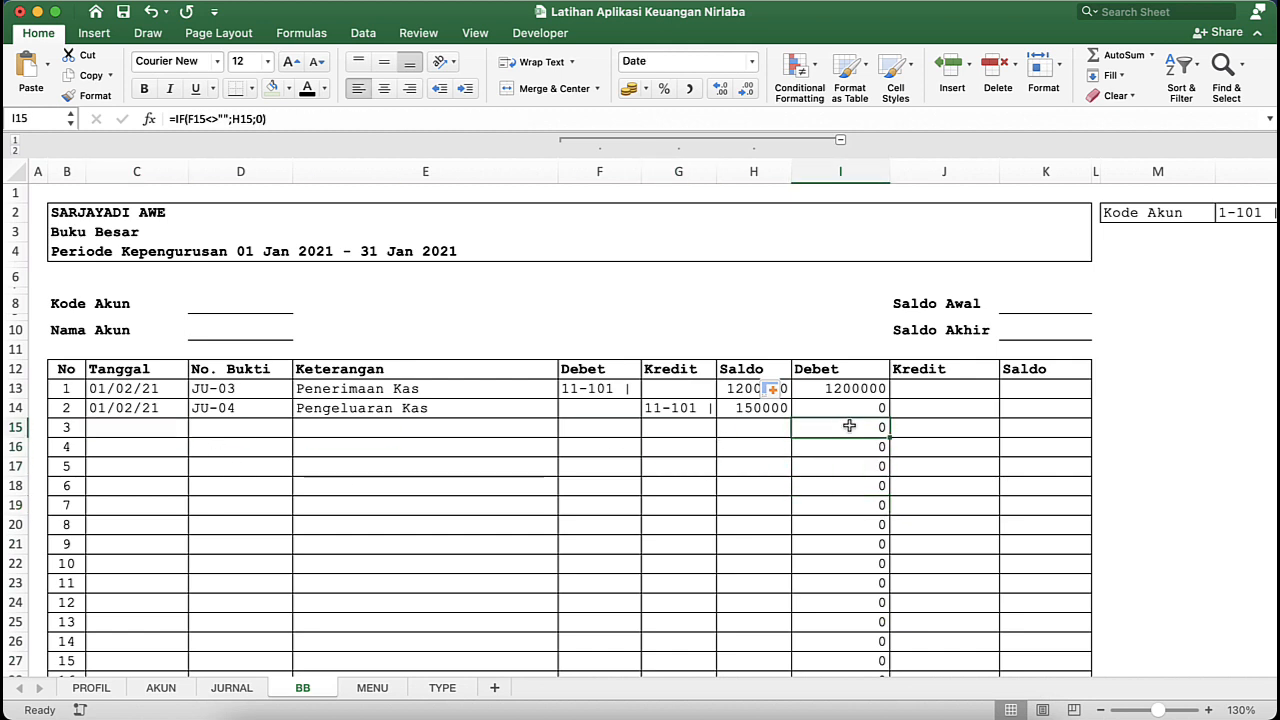
- Open the IF formula in the main Debet cell I13 for editing at its logical test
{"action": "double_click", "coordinate": [855, 390]}
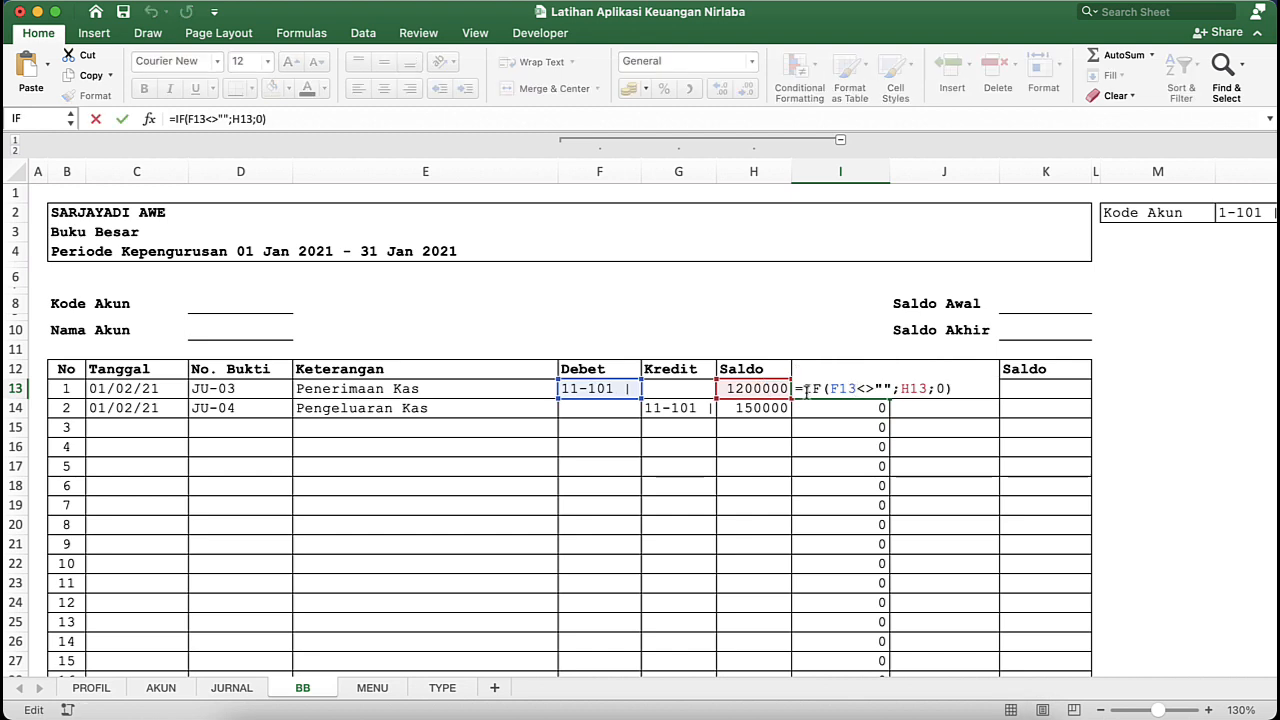
{"action": "left_click", "coordinate": [828, 389]}
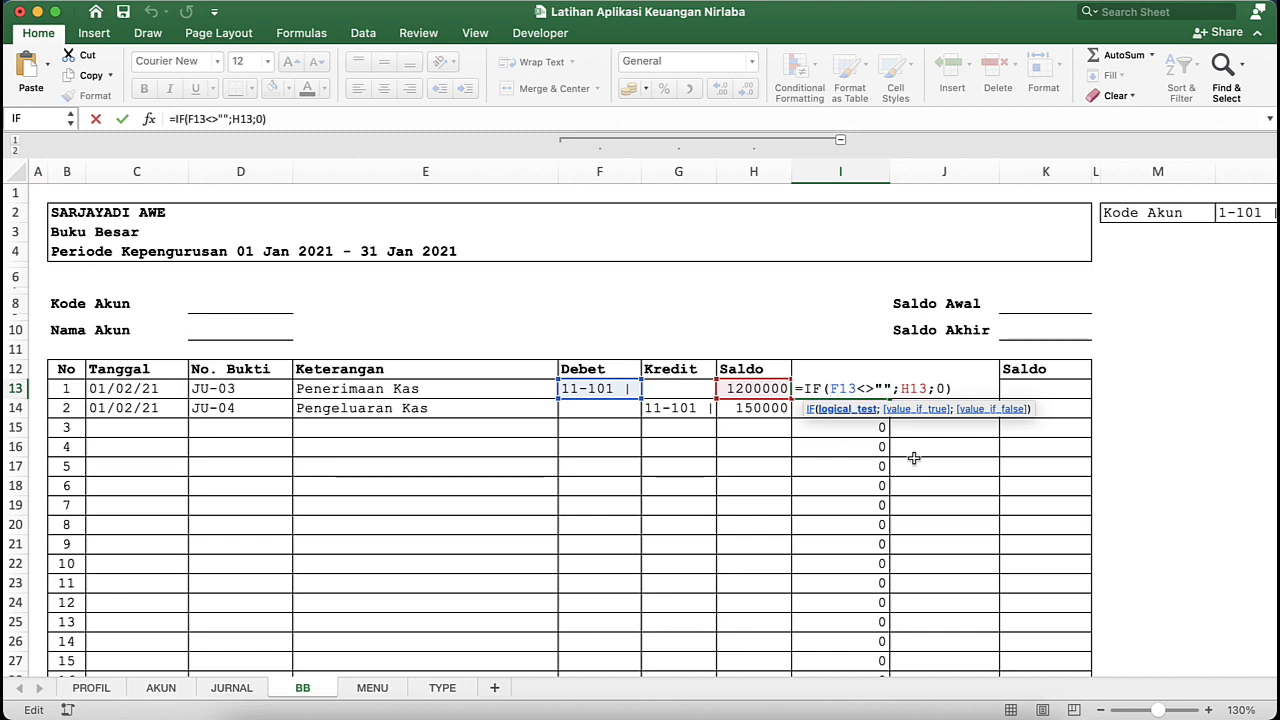
- Try changing the main Debet formula in I13 to =IF(AND(F13<>"";C13<>"");H13;0) to add a Tanggal check
{"action": "type", "text": "AND("}
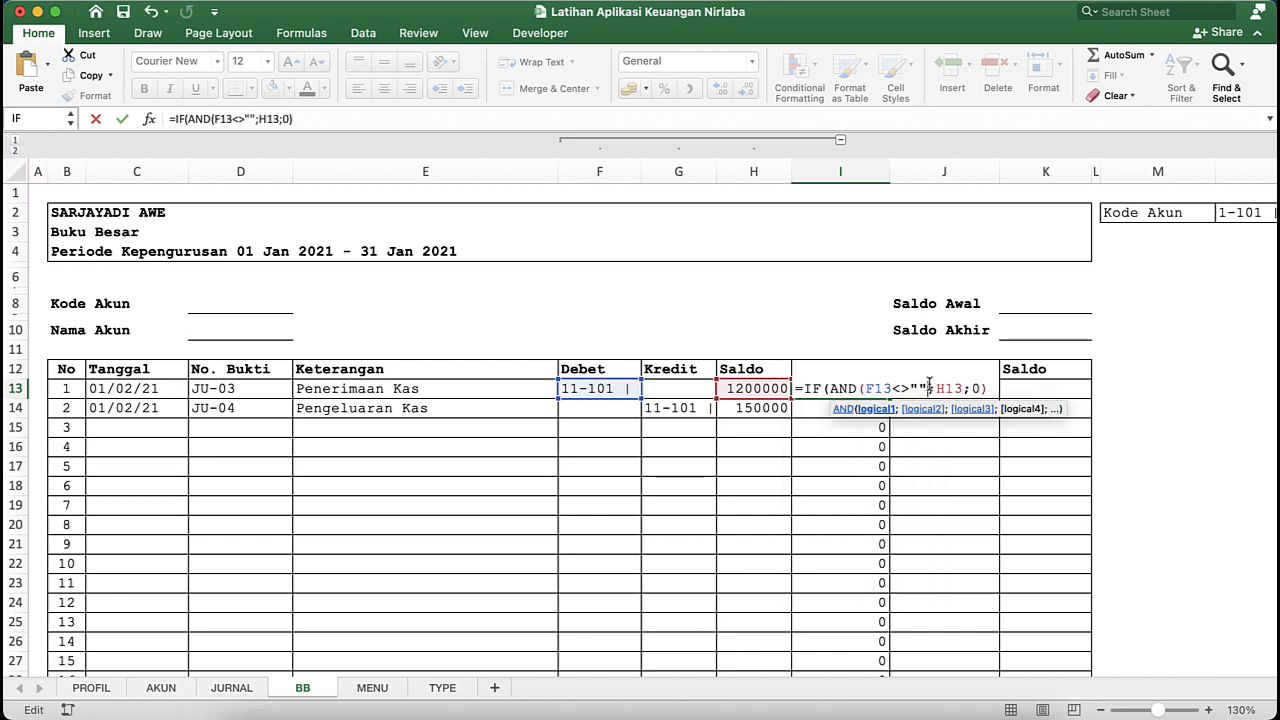
{"action": "type", "text": ";"}
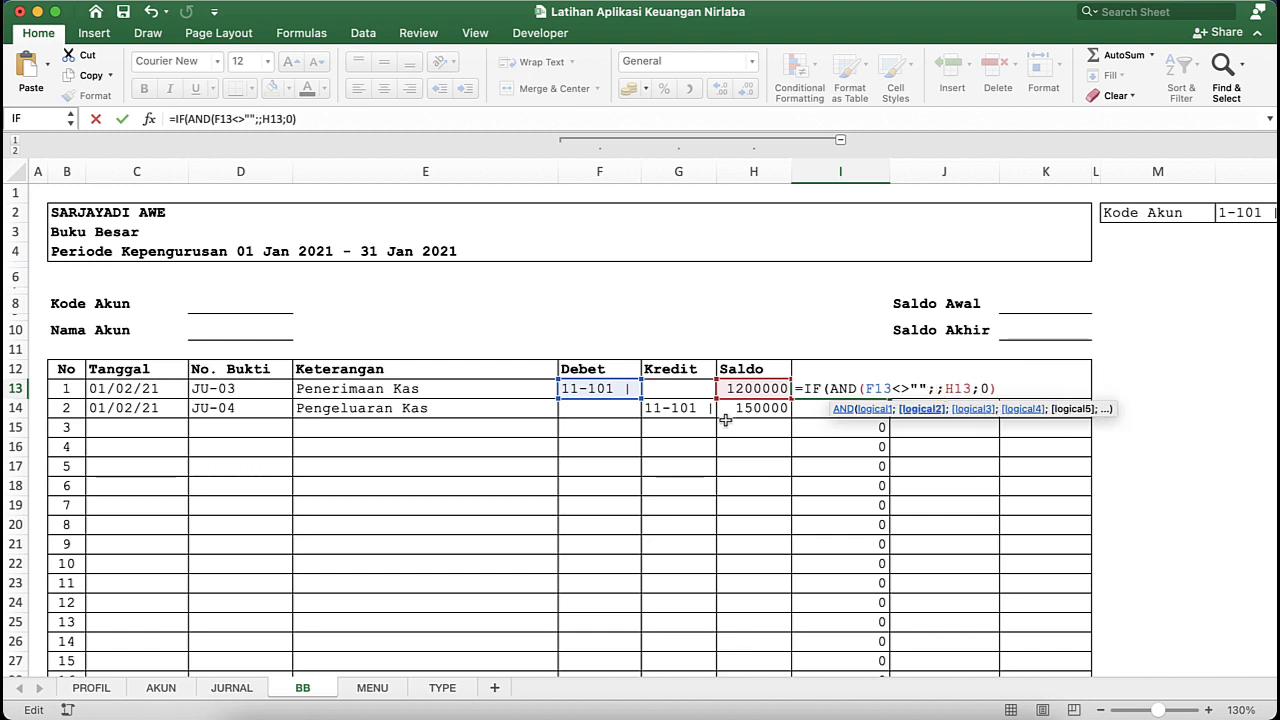
{"action": "left_click", "coordinate": [128, 390]}
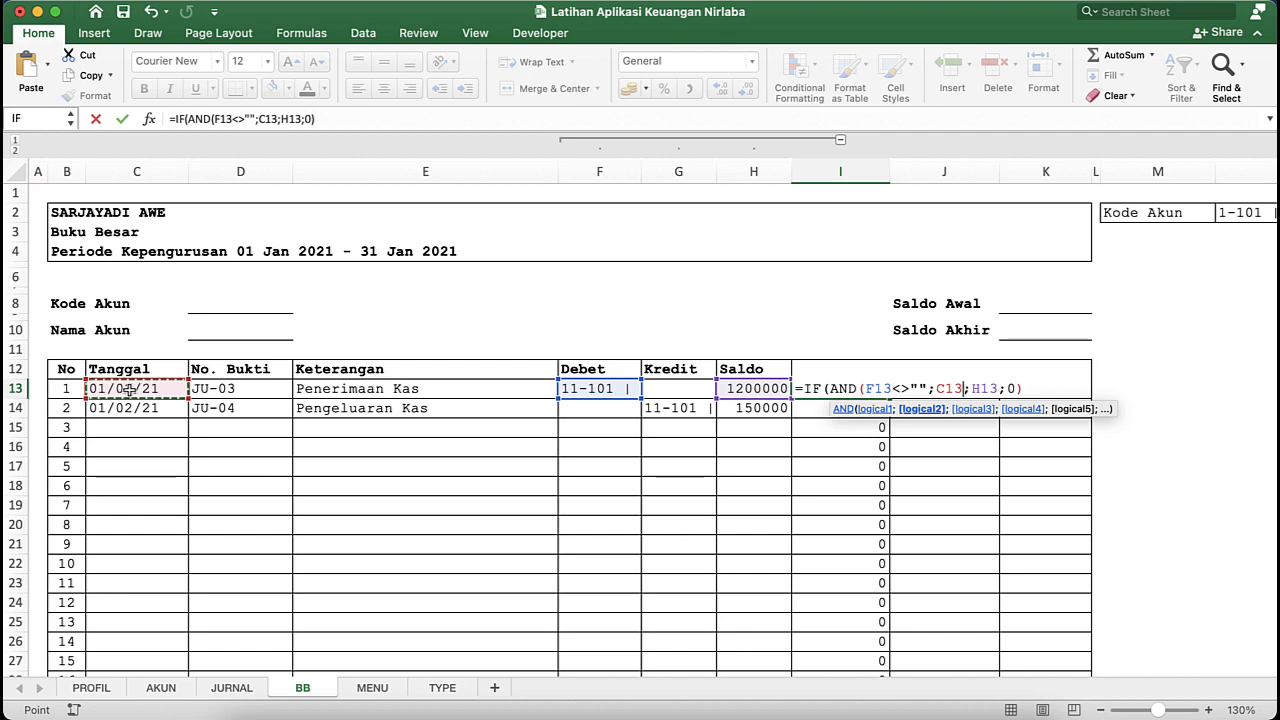
{"action": "type", "text": "<>"}
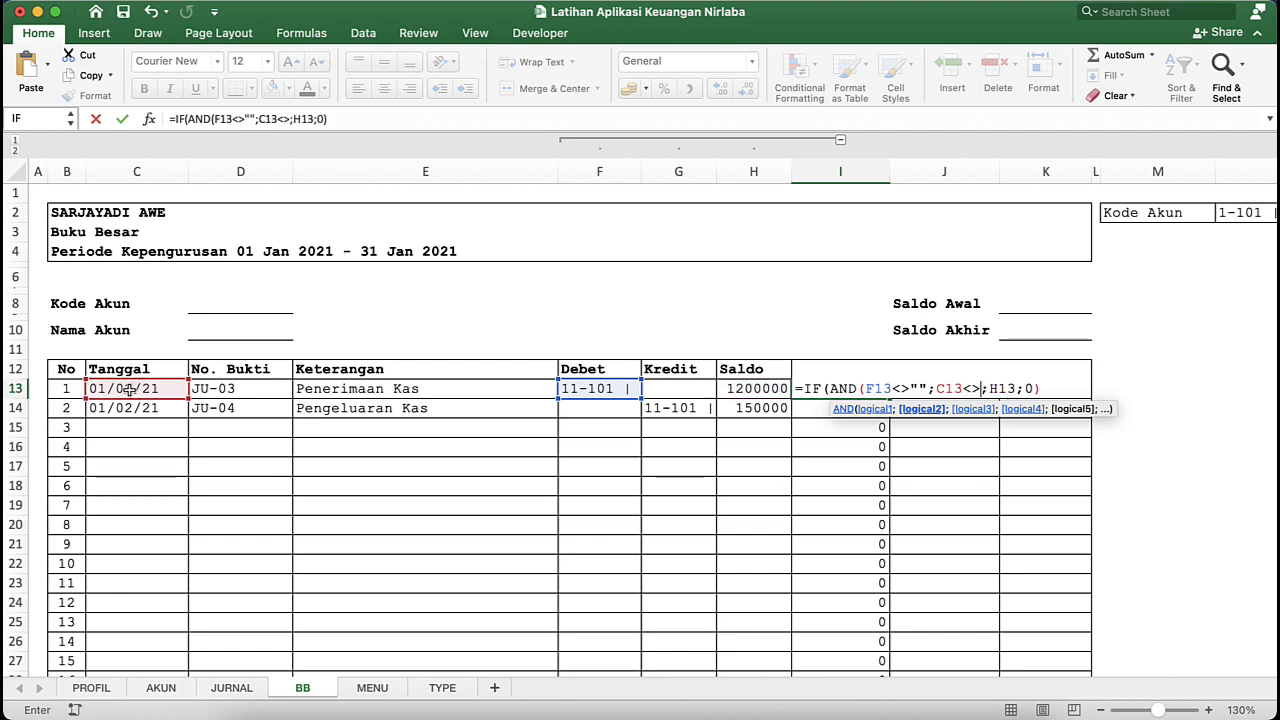
{"action": "type", "text": "\"\")"}
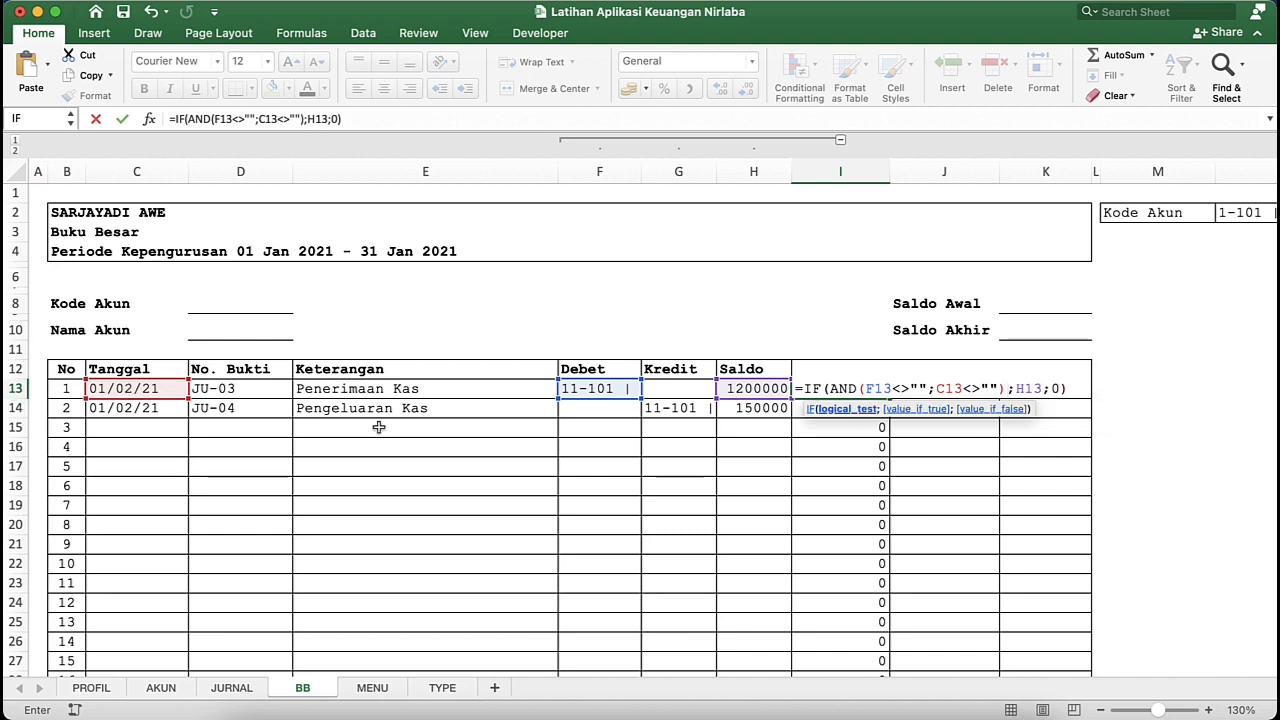
{"action": "left_click", "coordinate": [830, 410]}
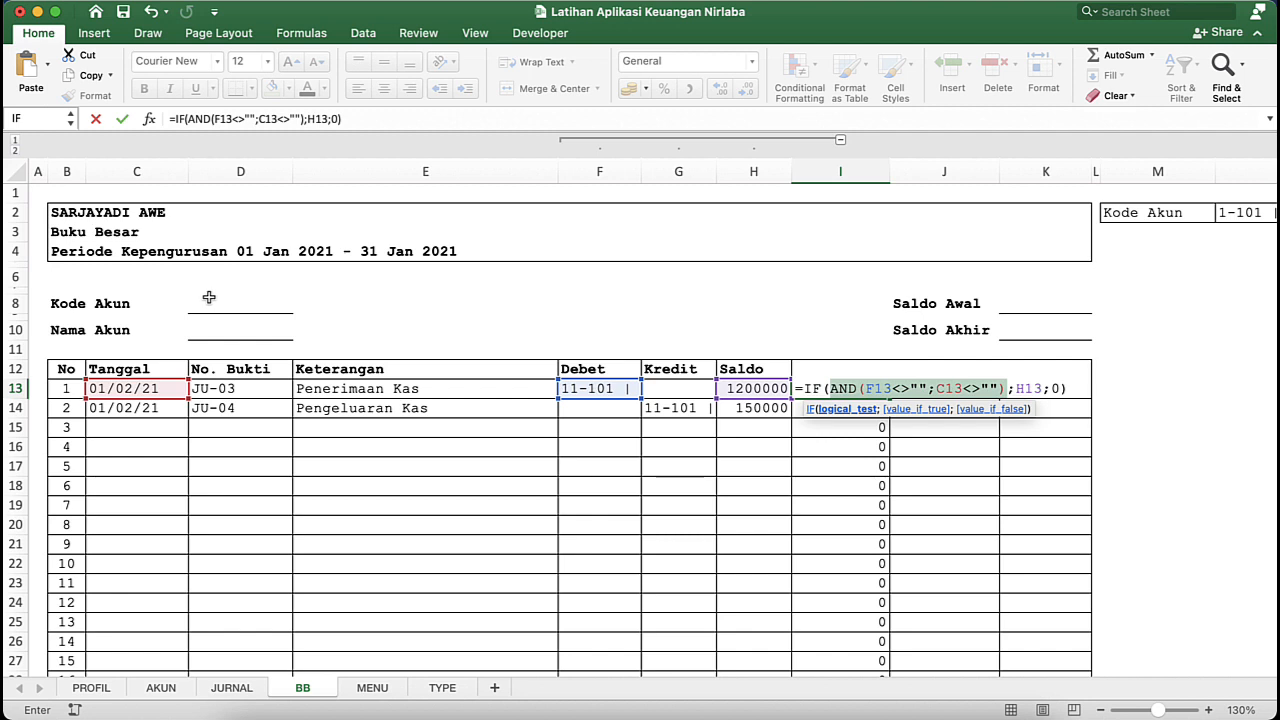
{"action": "left_click", "coordinate": [1034, 388]}
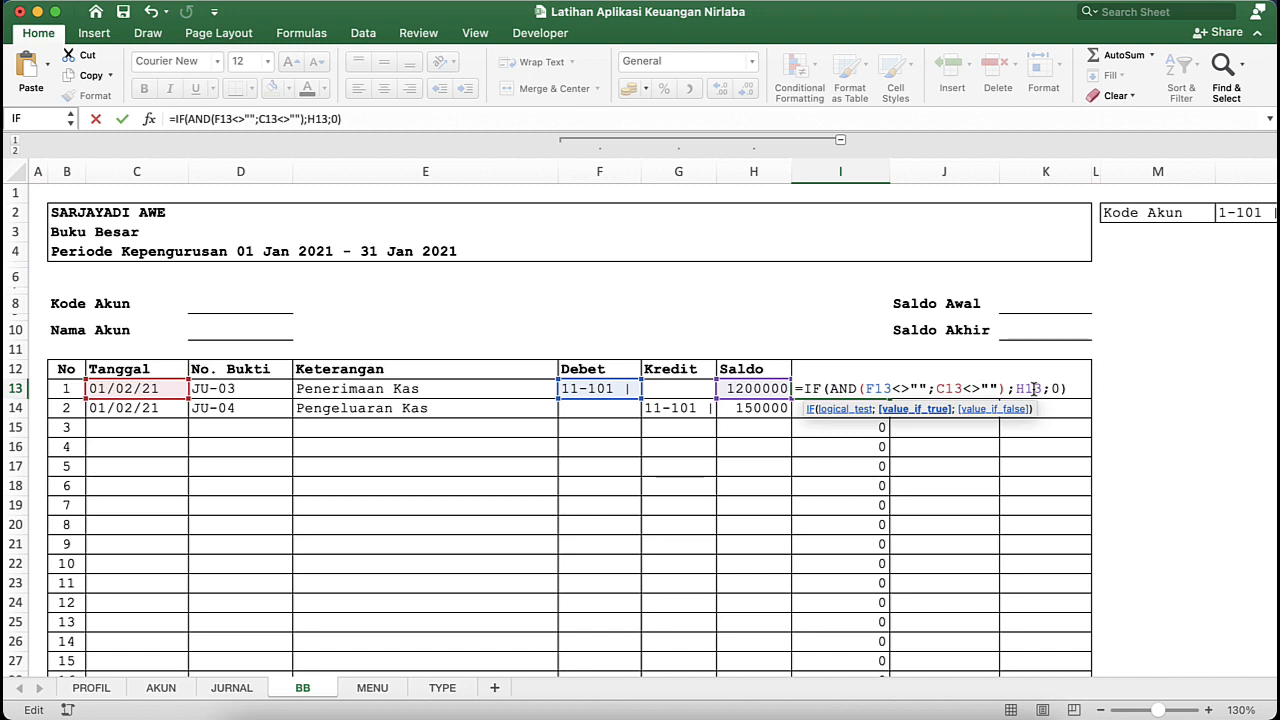
{"action": "key", "text": "Return"}
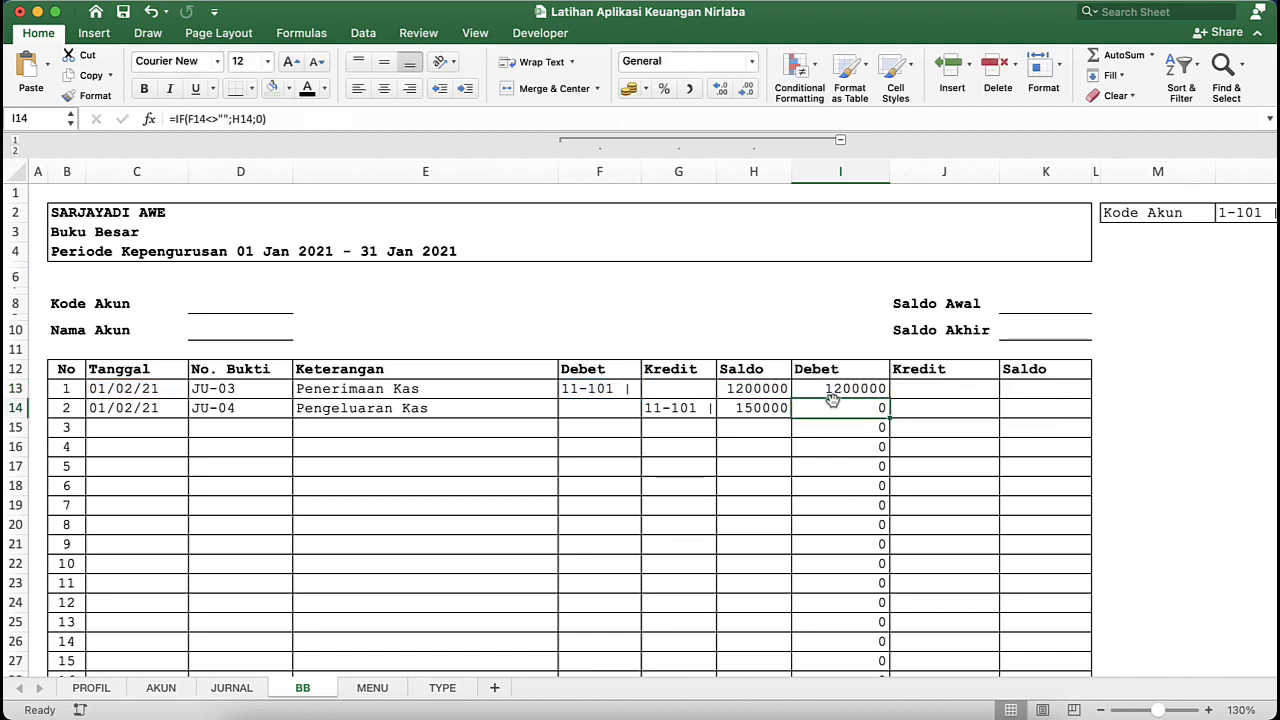
- Fill the AND-based Debet formula from I13 down the table rows and check the copied cells
{"action": "left_click", "coordinate": [862, 390]}
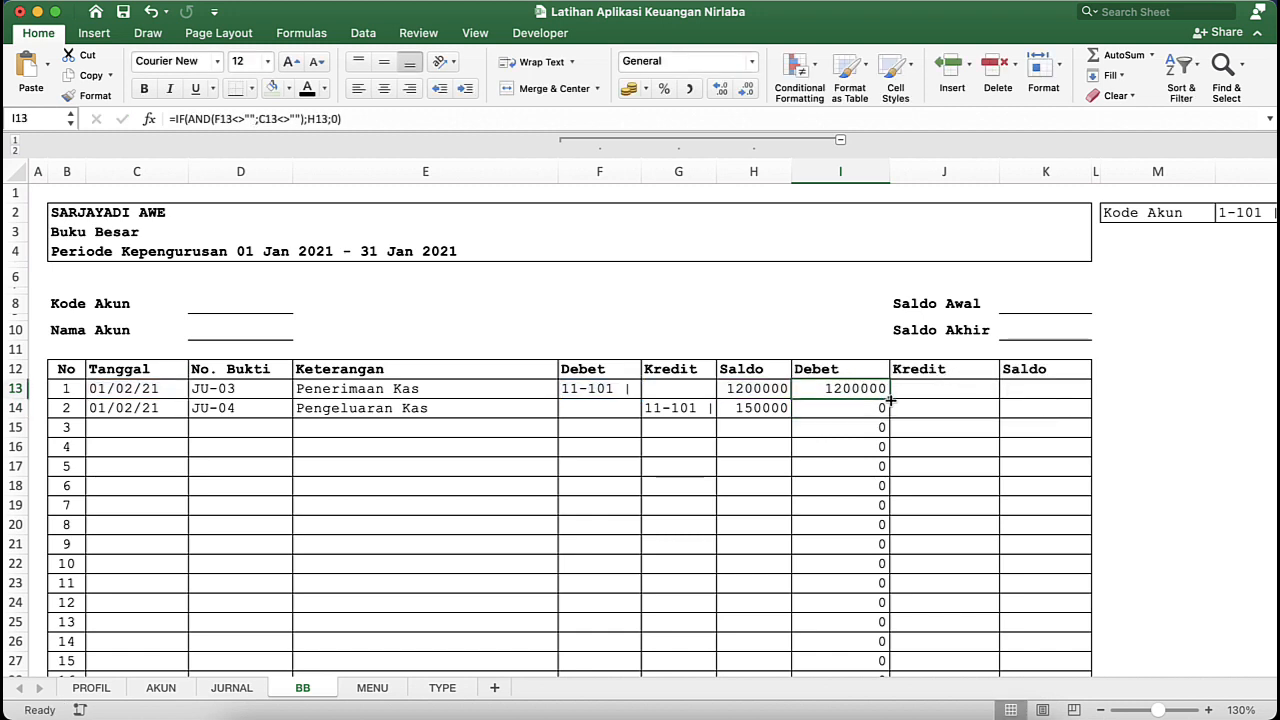
{"action": "double_click", "coordinate": [890, 400]}
{"action": "left_click", "coordinate": [868, 448]}
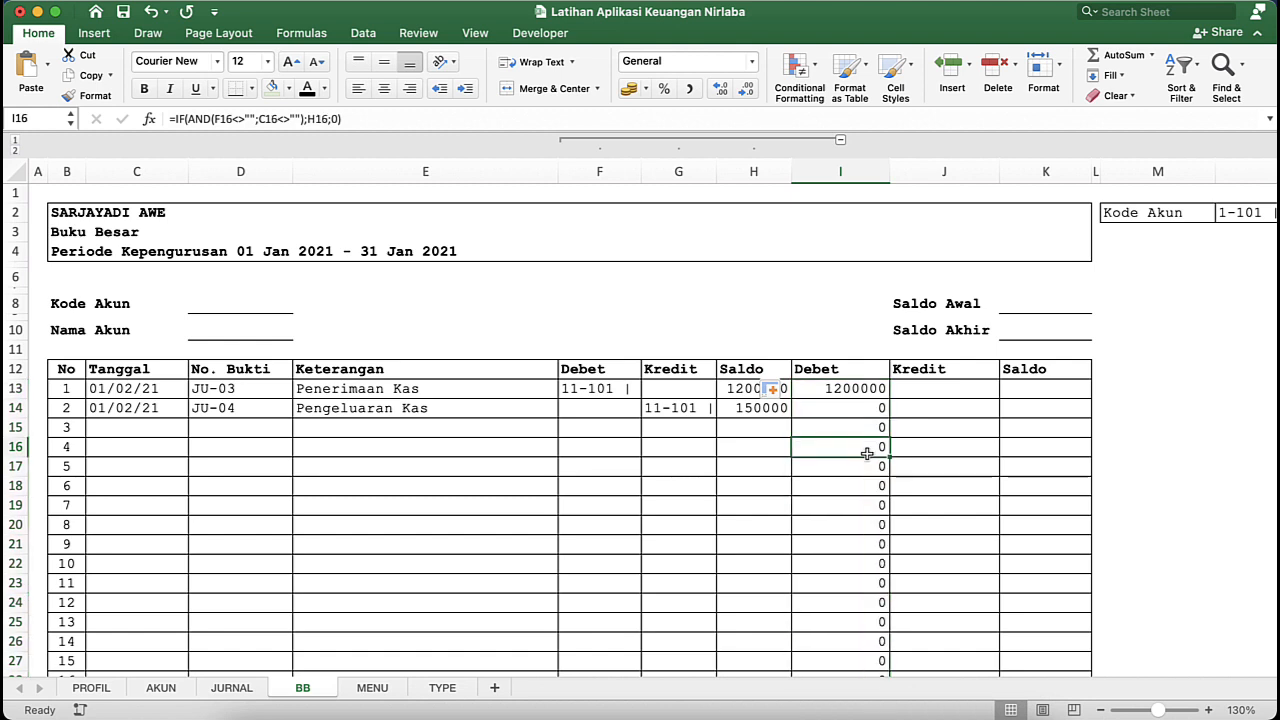
{"action": "left_click", "coordinate": [872, 390]}
{"action": "left_click", "coordinate": [895, 397]}
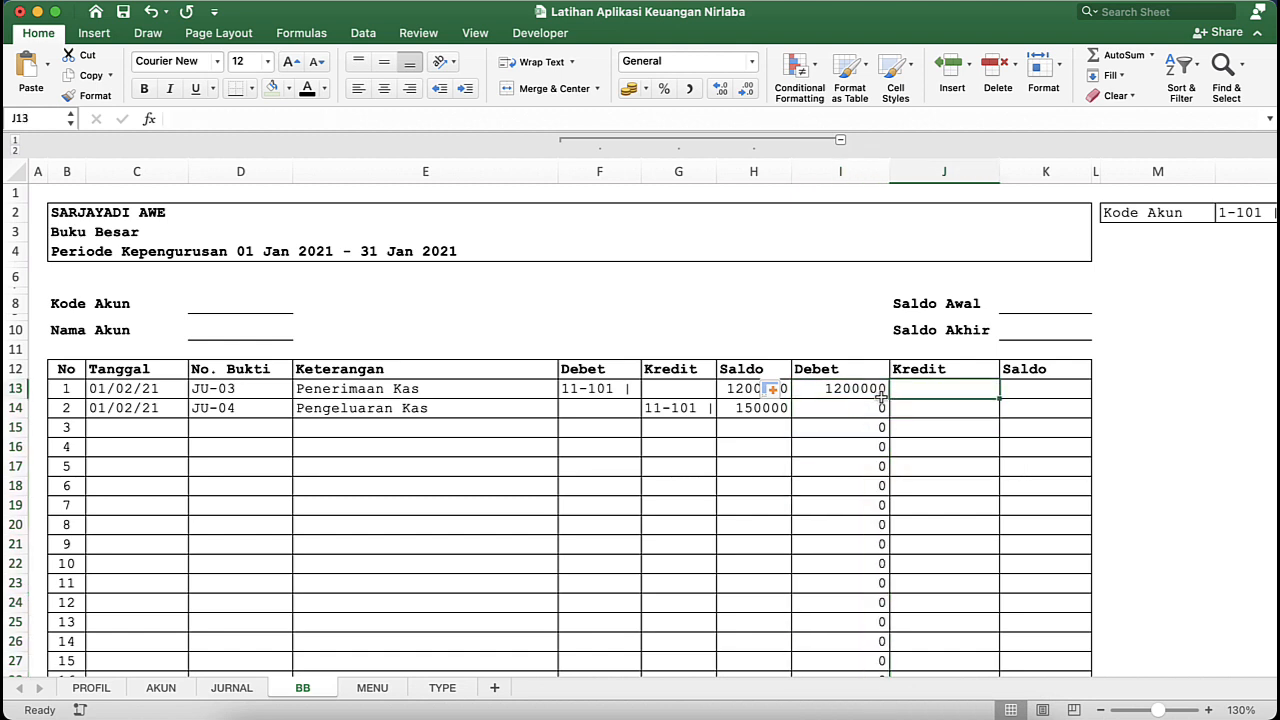
- Recheck the formula in I13, removing the stray cell reference, and undo the AND-based changes in the main Debet column
{"action": "left_click", "coordinate": [870, 392]}
{"action": "double_click", "coordinate": [868, 390]}
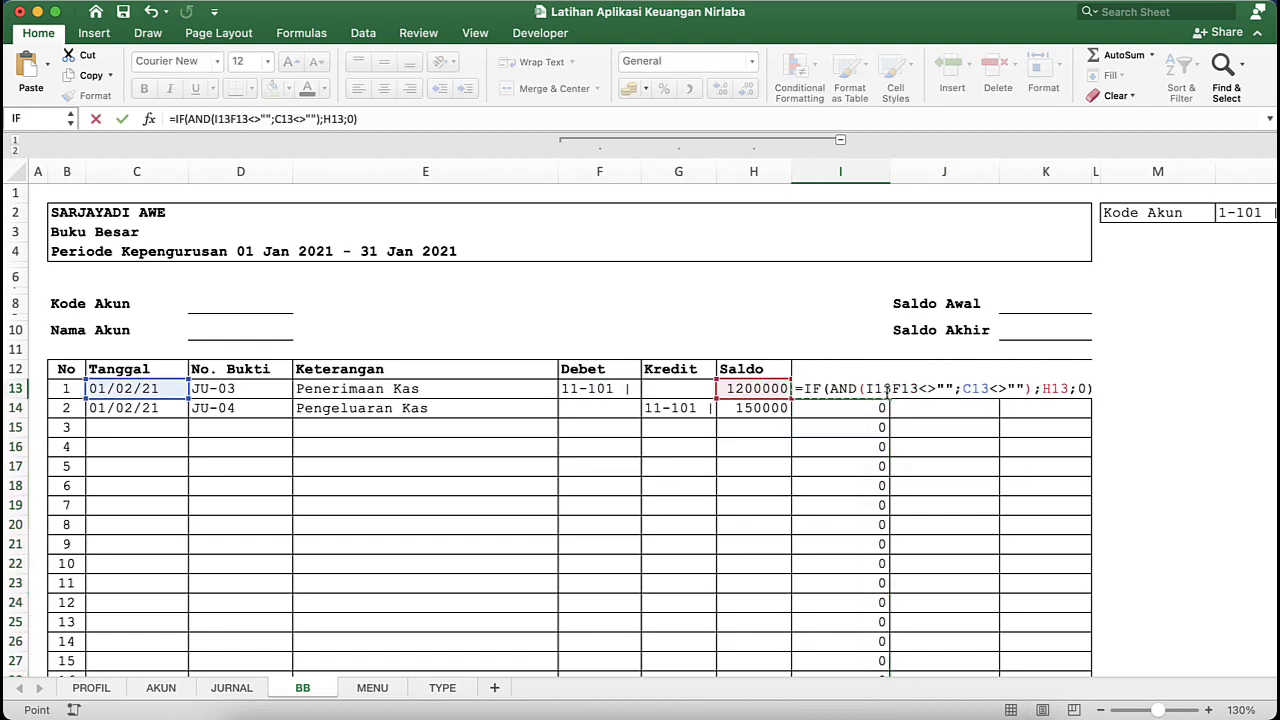
{"action": "key", "text": "BackSpace"}
{"action": "key", "text": "BackSpace"}
{"action": "key", "text": "BackSpace"}
{"action": "key", "text": "Return"}
{"action": "left_click", "coordinate": [868, 392]}
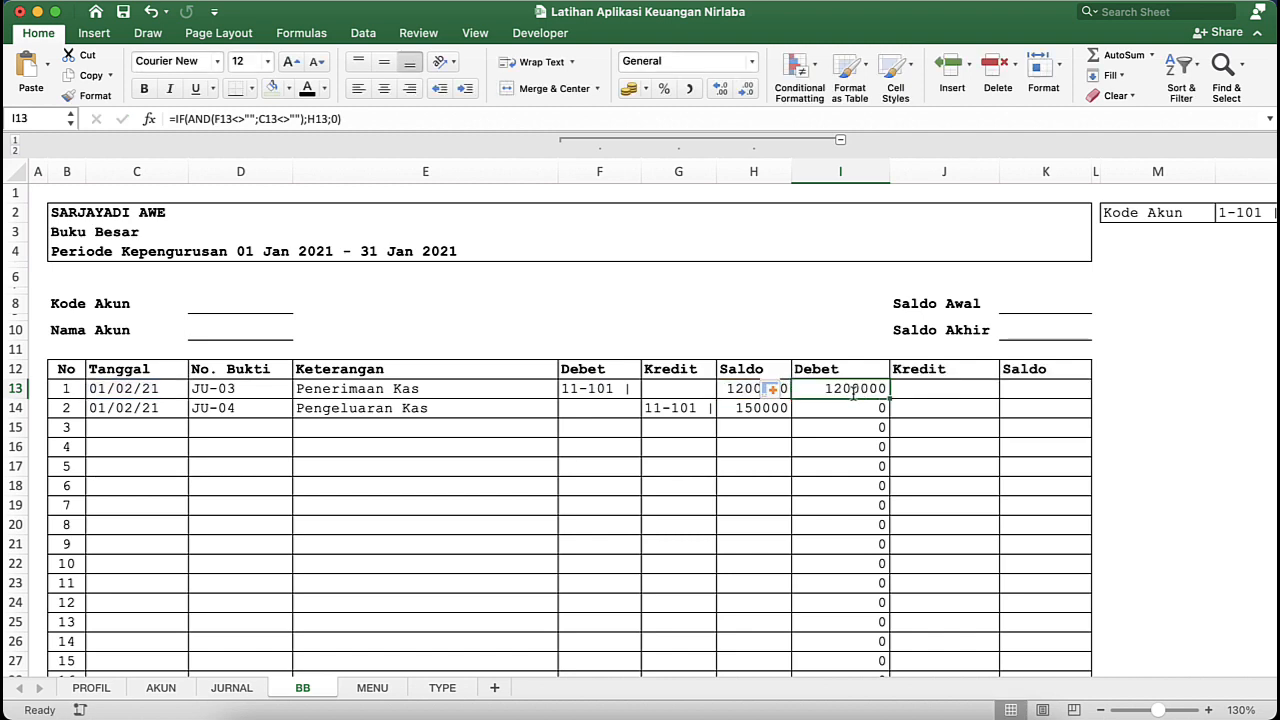
{"action": "double_click", "coordinate": [868, 390]}
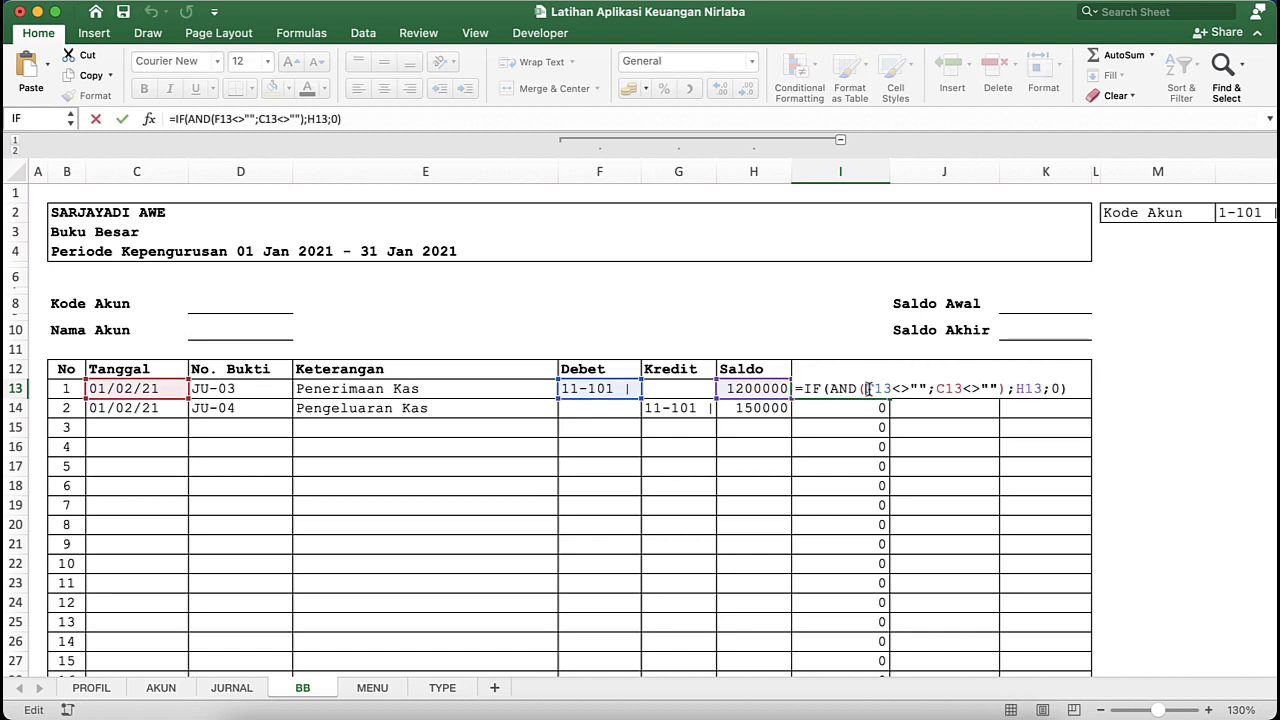
{"action": "key", "text": "Escape"}
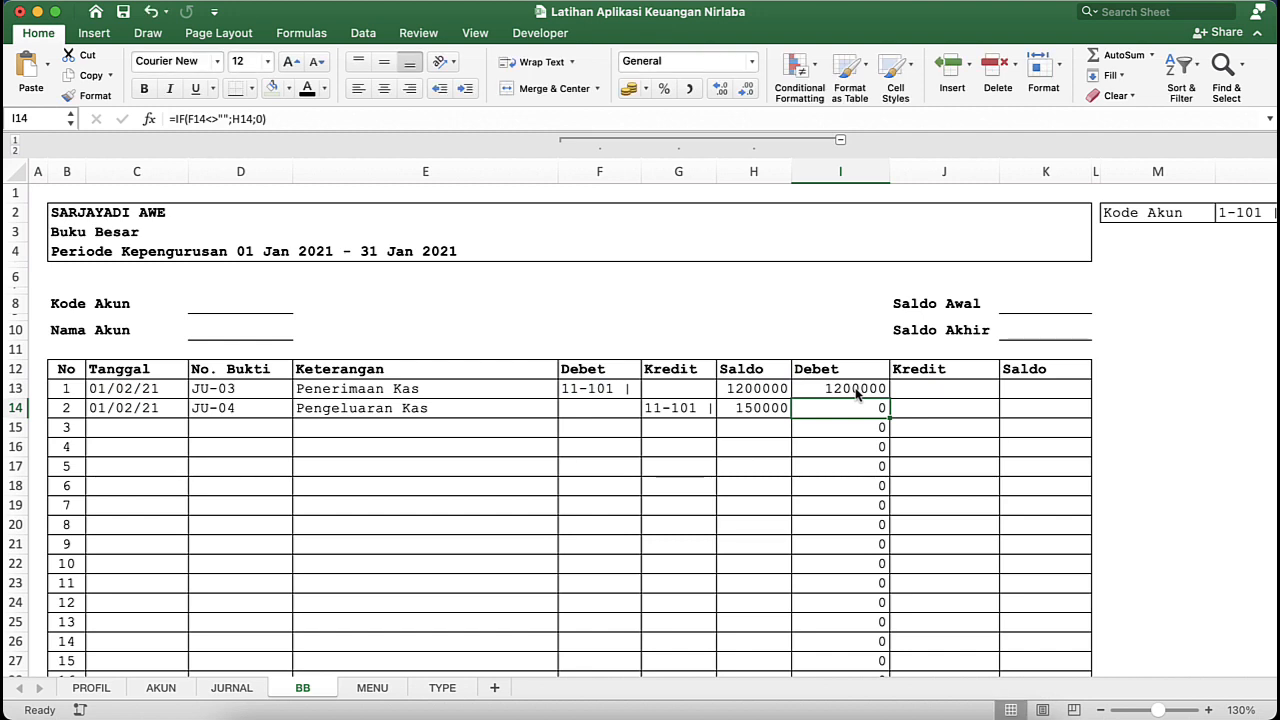
{"action": "key", "text": "super+z"}
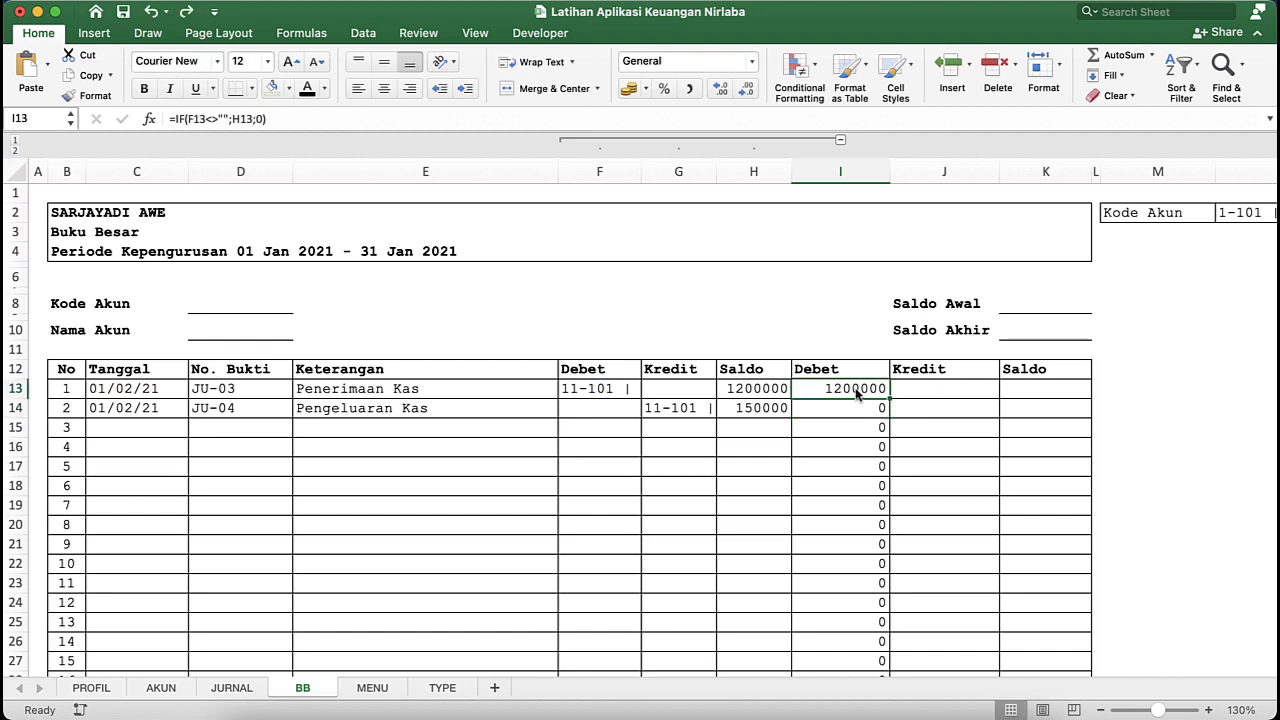
- Nest the main Debet formula in I13 as =IF(C13="";"";IF(F13<>"";H13;0)) so rows without a Tanggal stay blank
{"action": "double_click", "coordinate": [860, 393]}
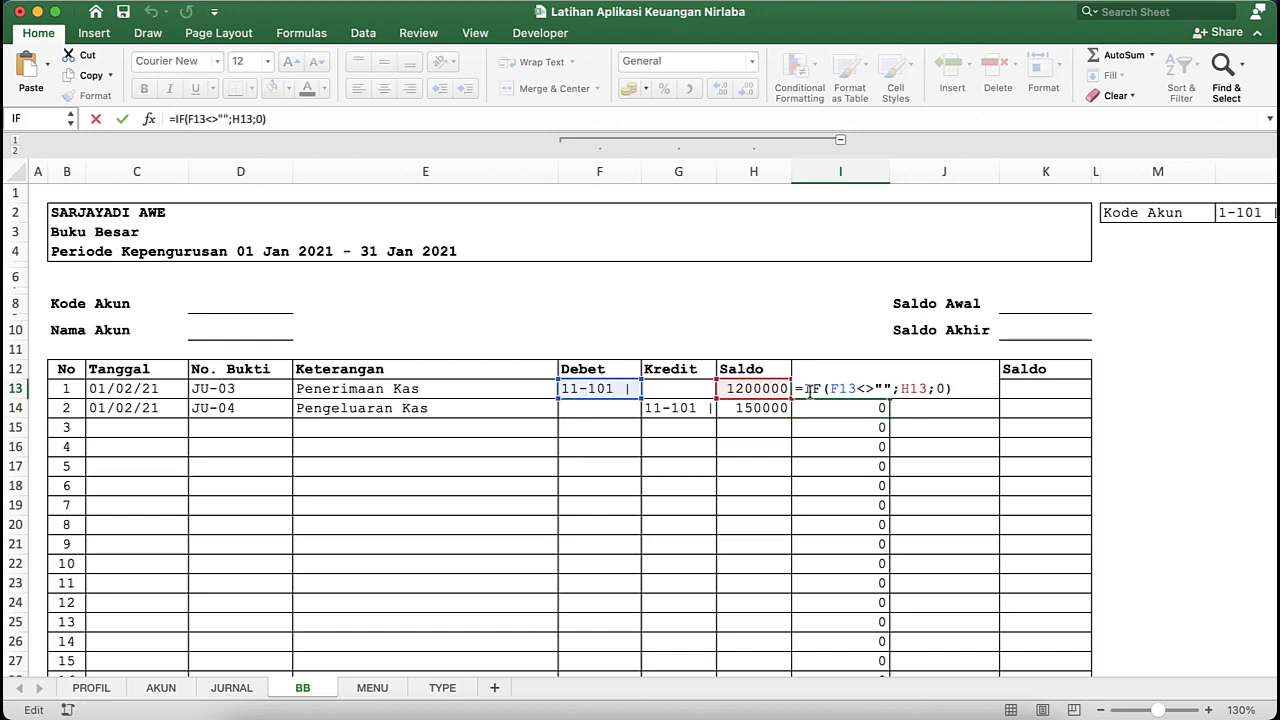
{"action": "left_click", "coordinate": [937, 391]}
{"action": "left_click", "coordinate": [803, 391]}
{"action": "type", "text": "IF("}
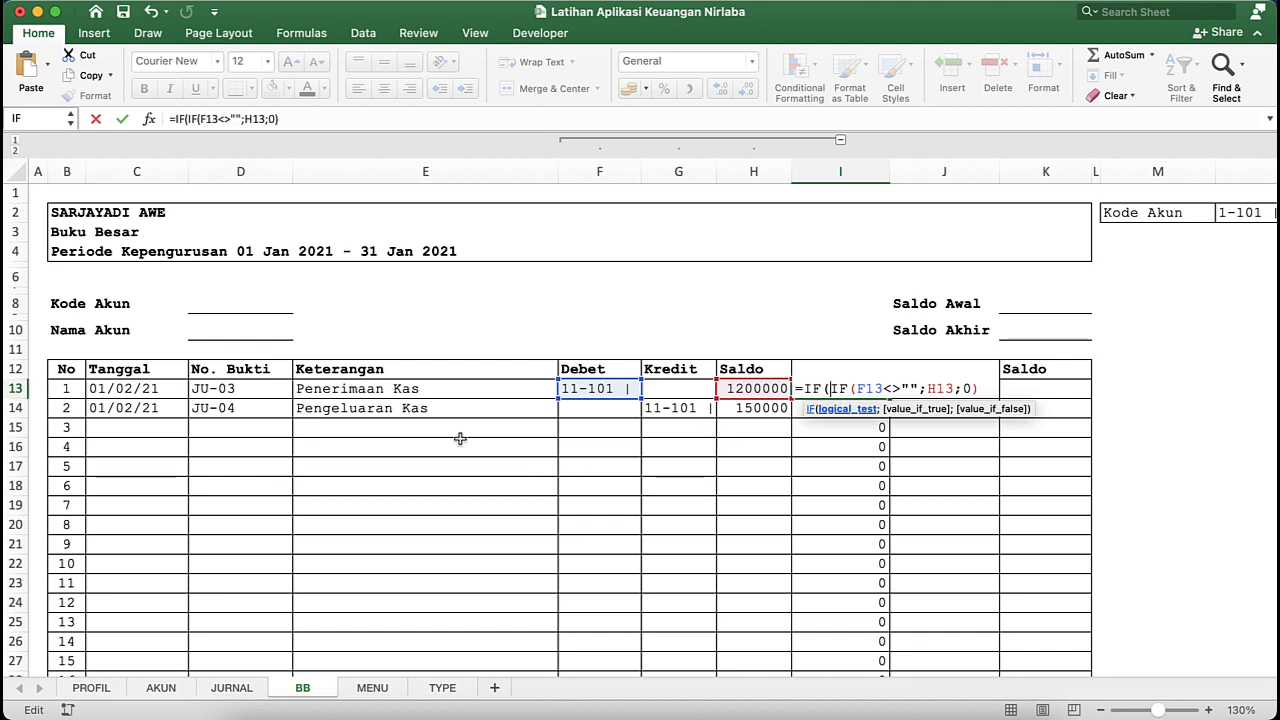
{"action": "left_click", "coordinate": [122, 389]}
{"action": "type", "text": "="}
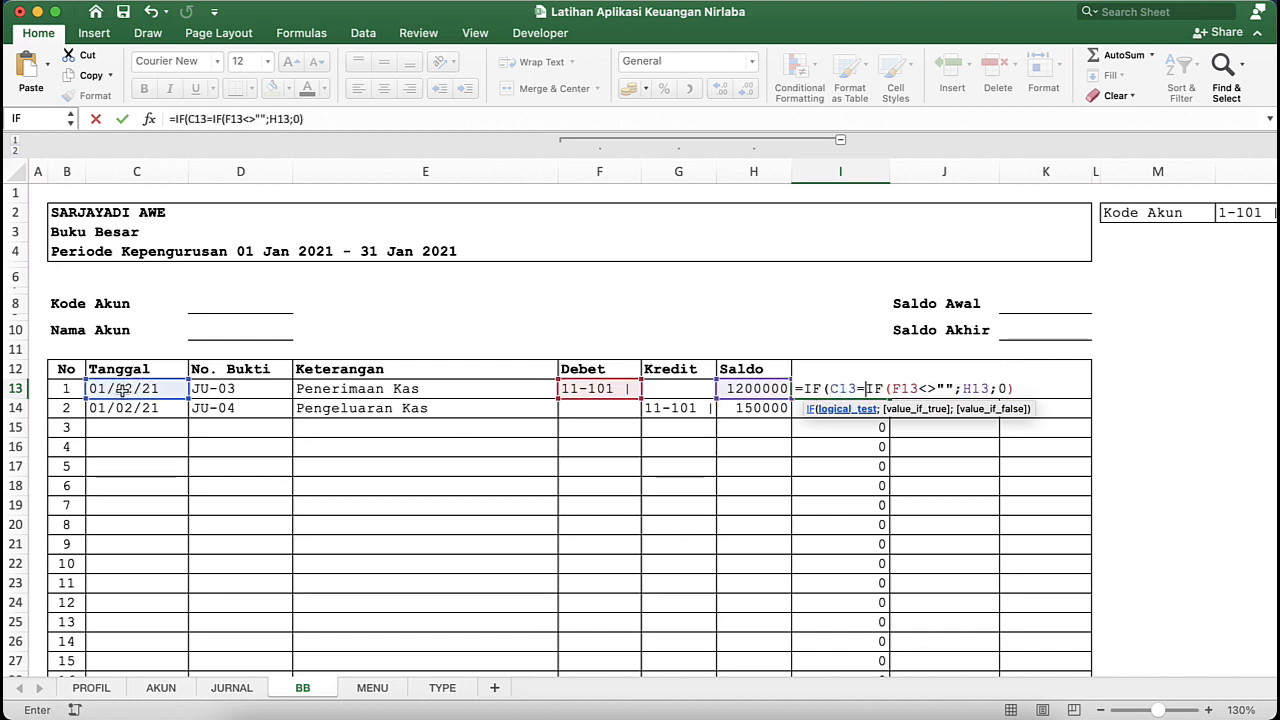
{"action": "type", "text": "\"\";"}
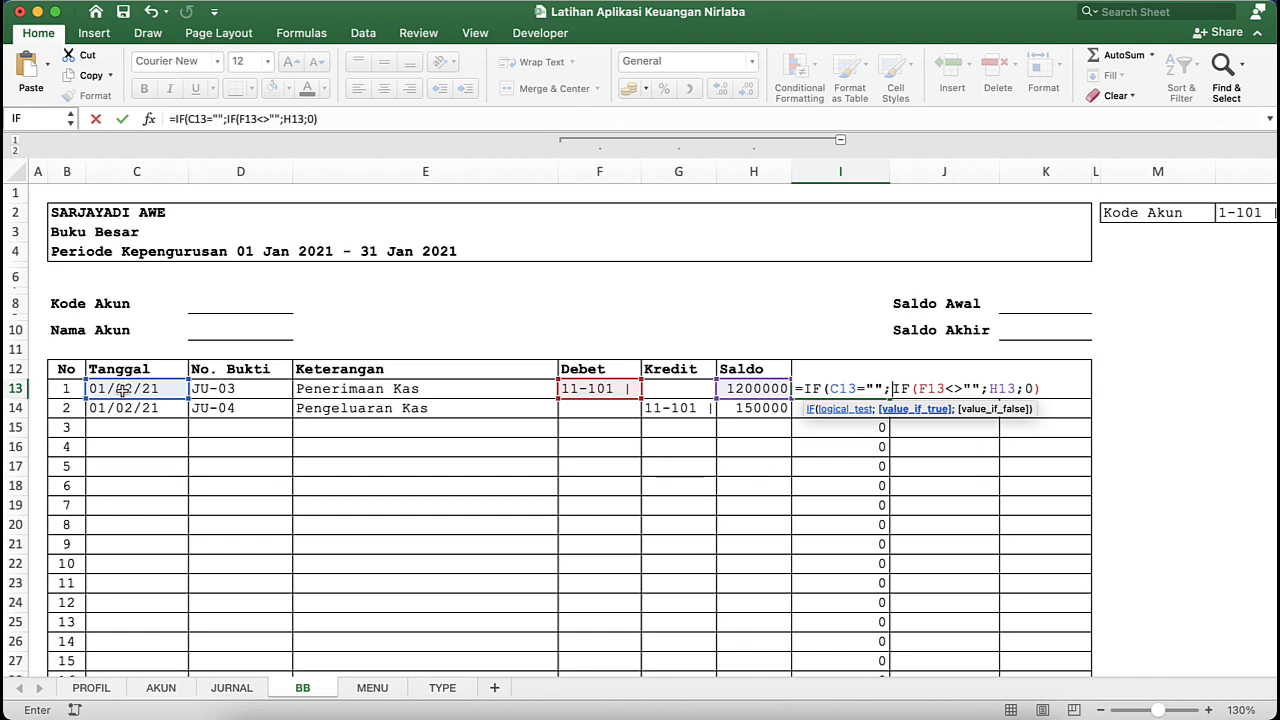
{"action": "type", "text": "\"\";"}
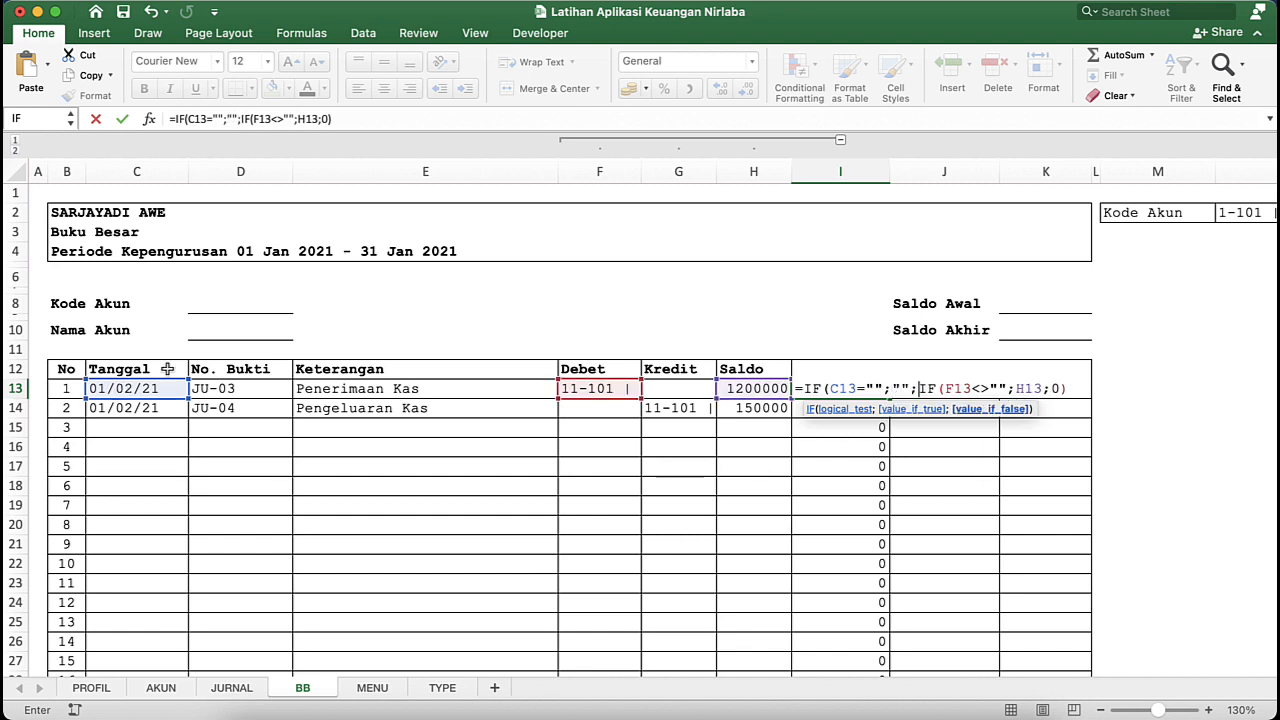
{"action": "left_click", "coordinate": [992, 410]}
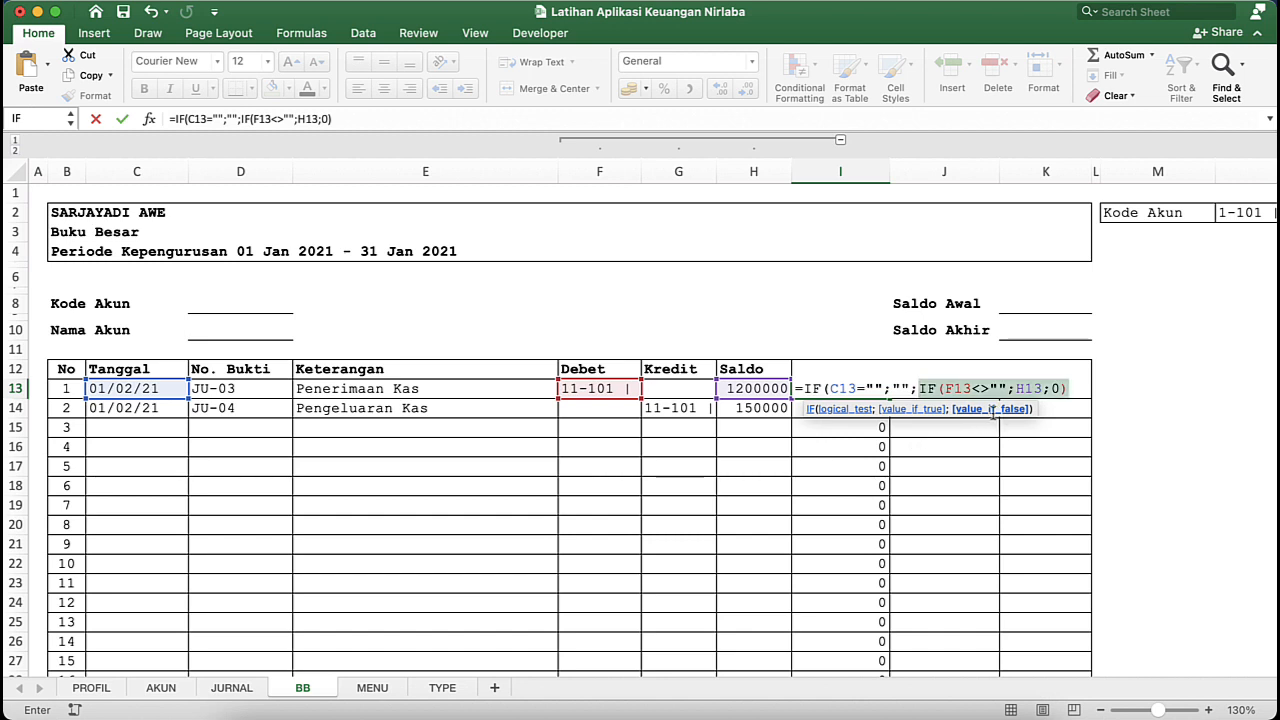
{"action": "left_click", "coordinate": [939, 411]}
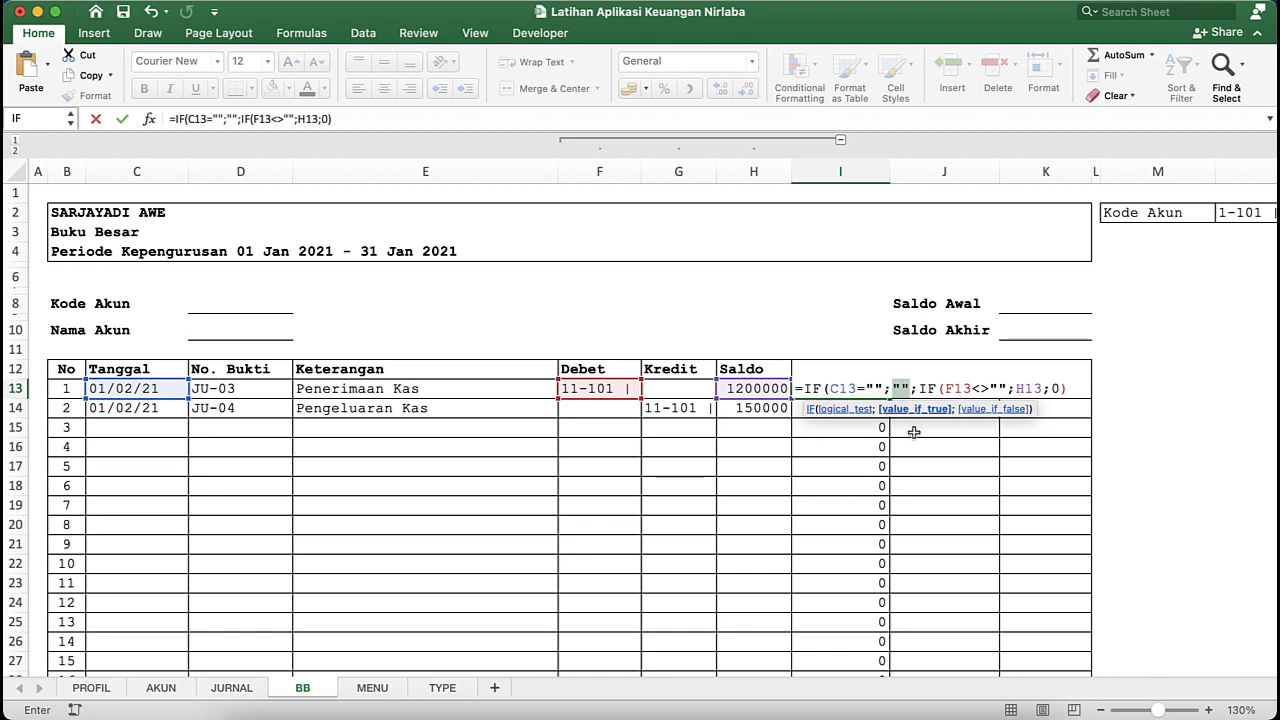
{"action": "key", "text": "Return"}
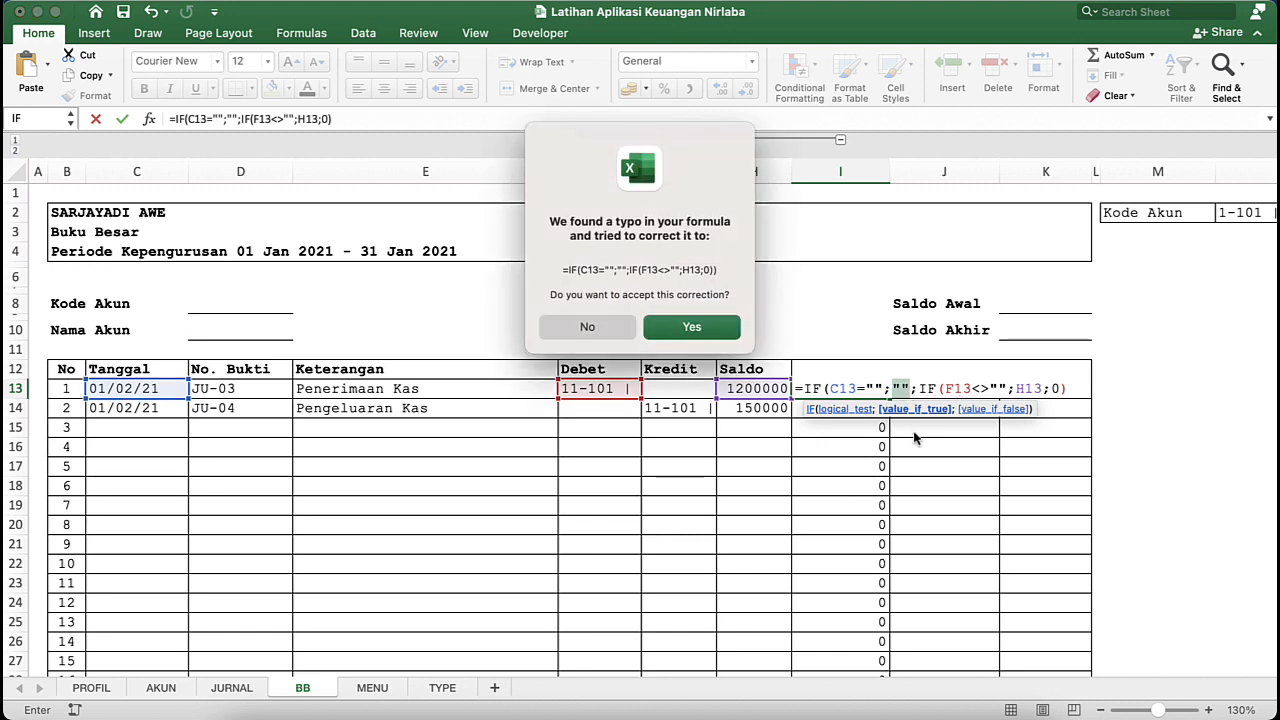
{"action": "left_click", "coordinate": [693, 327]}
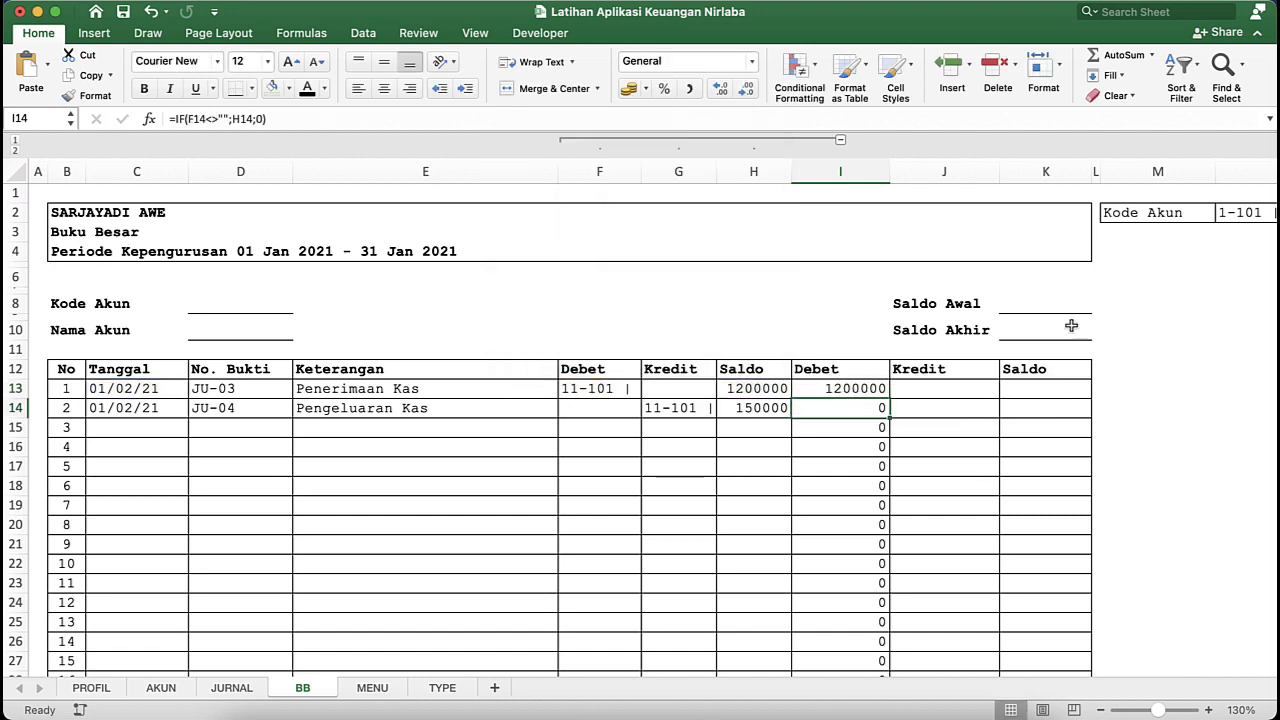
- Fill the nested Debet formula from I13 down the table rows and check the copied cells
{"action": "left_click", "coordinate": [885, 393]}
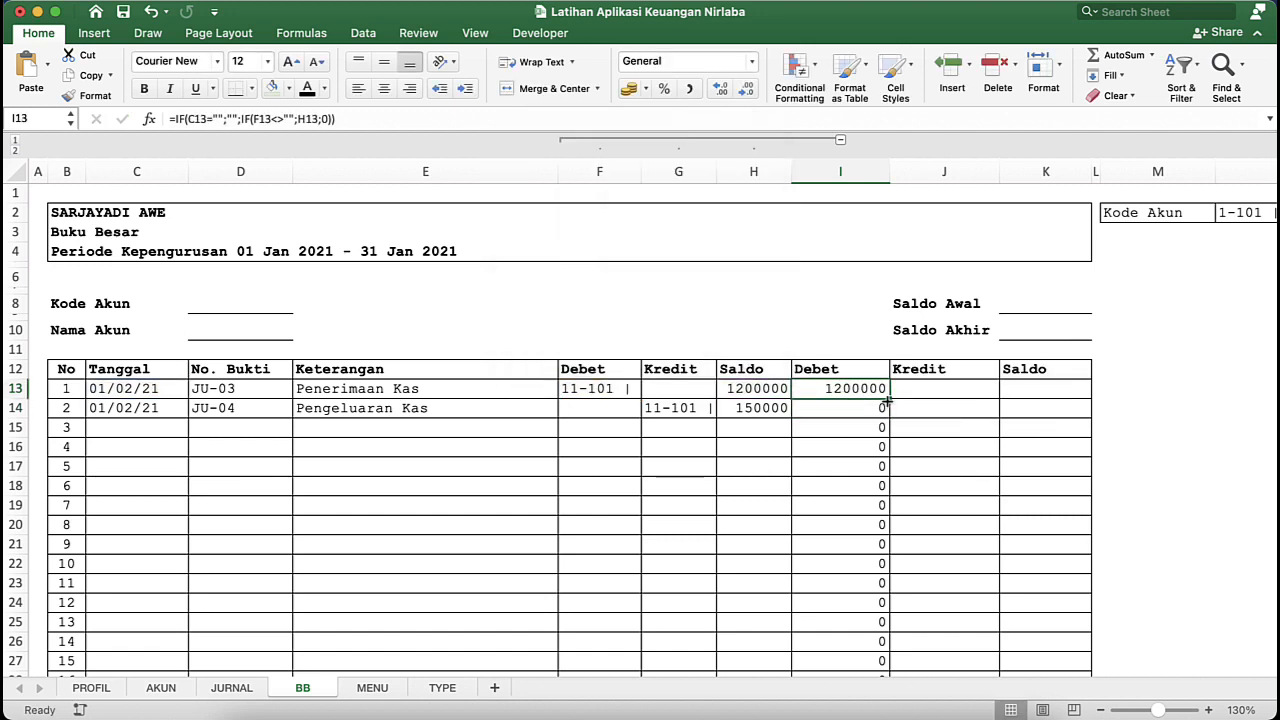
{"action": "double_click", "coordinate": [889, 402]}
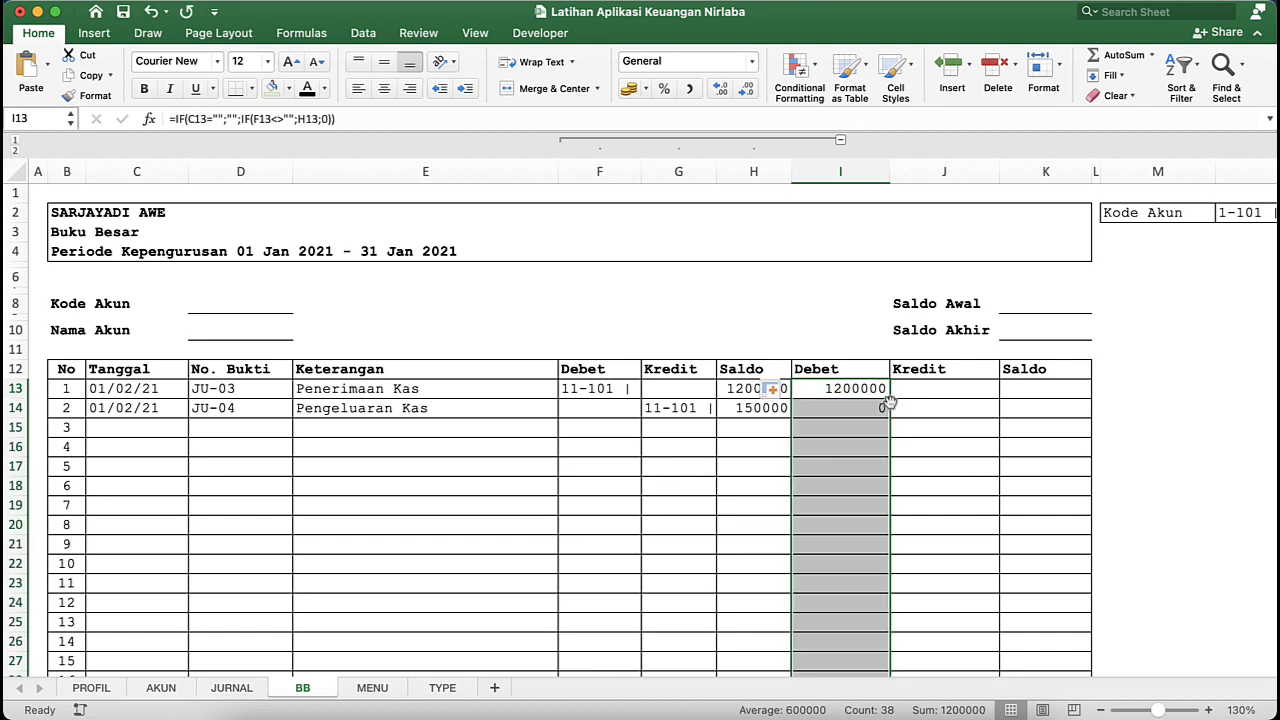
{"action": "left_click", "coordinate": [875, 422]}
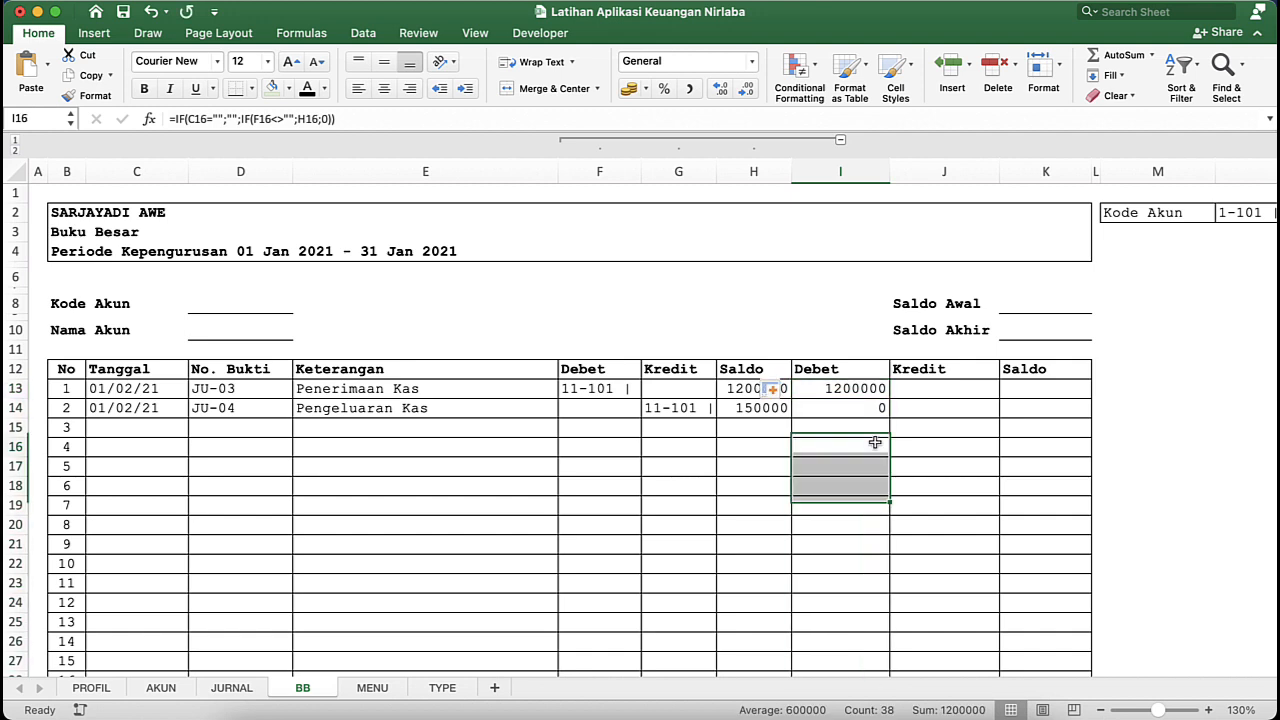
{"action": "left_click", "coordinate": [942, 404]}
{"action": "left_click", "coordinate": [955, 388]}
{"action": "left_click", "coordinate": [855, 397]}
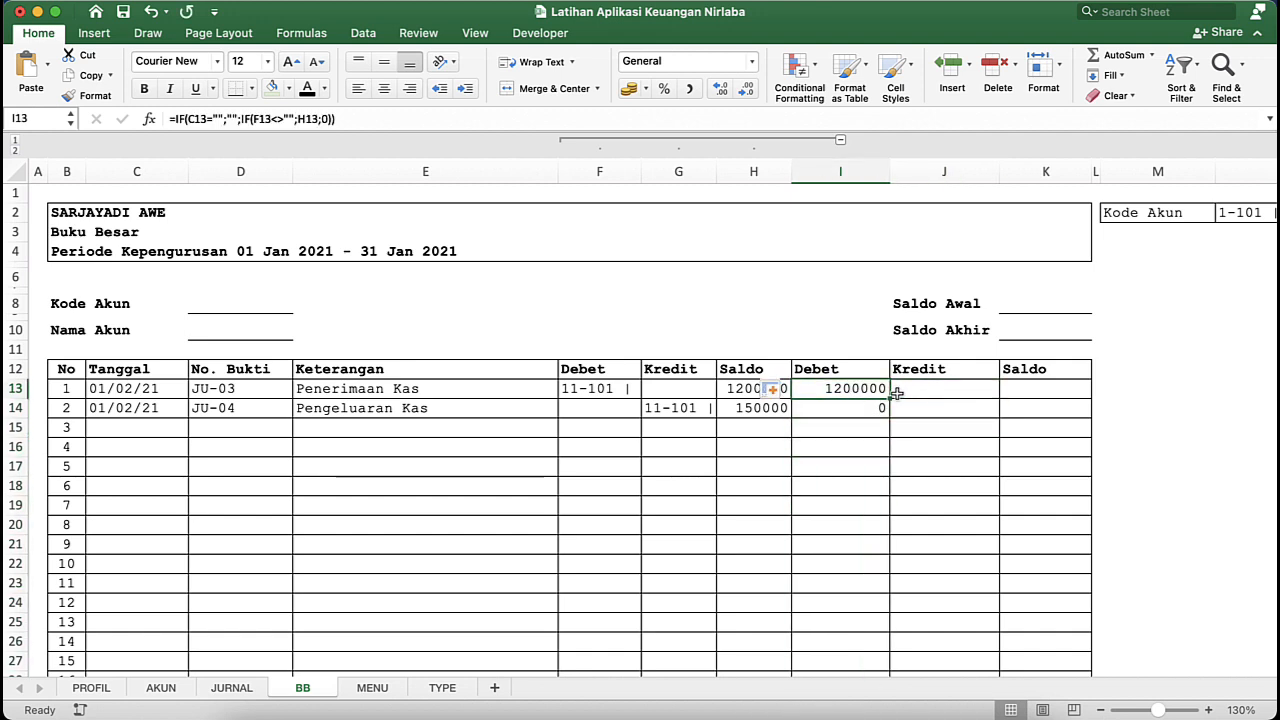
- Copy the nested Debet formula text from I13 into the main Kredit cell J13
{"action": "left_click", "coordinate": [929, 391]}
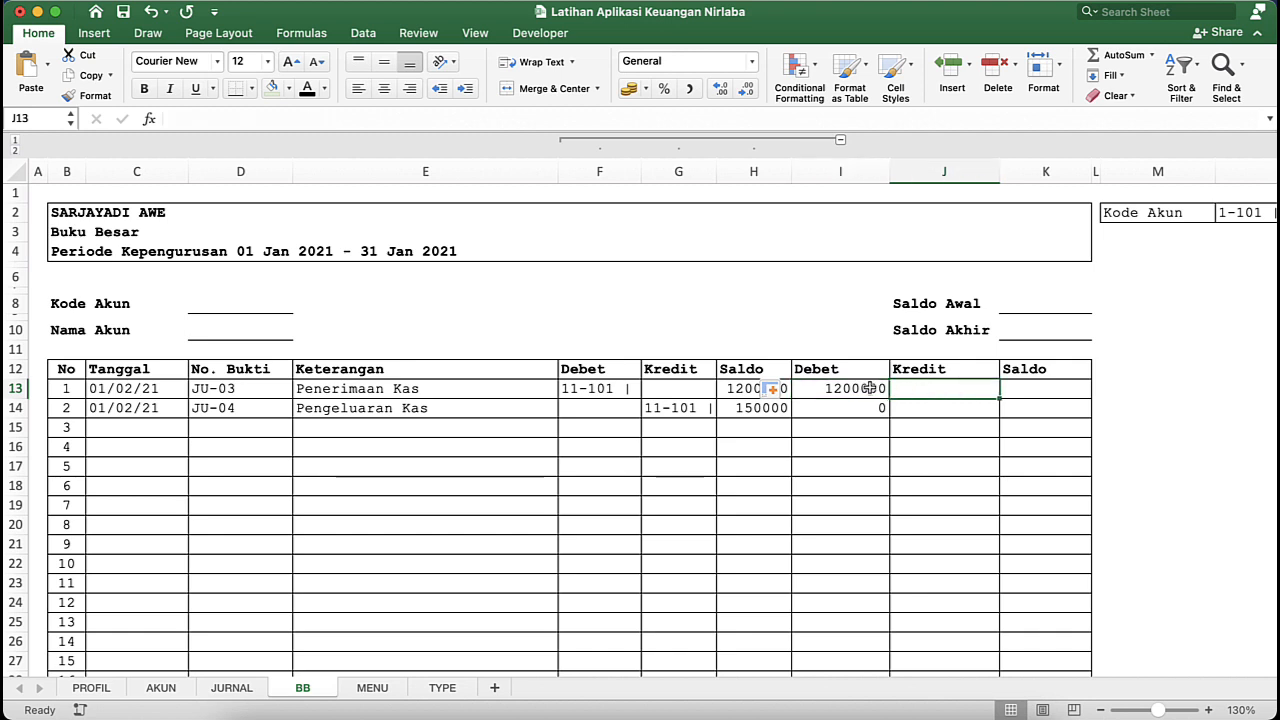
{"action": "left_click", "coordinate": [835, 388]}
{"action": "left_click", "coordinate": [382, 116]}
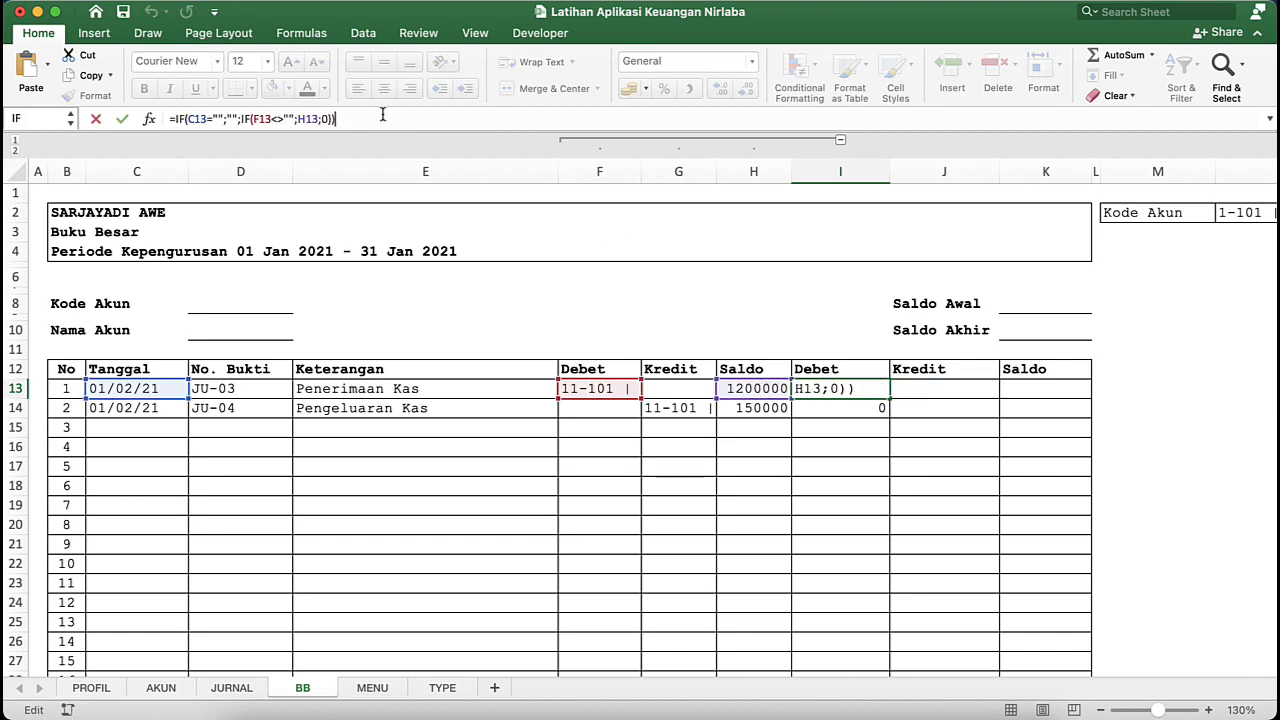
{"action": "left_click", "coordinate": [181, 119]}
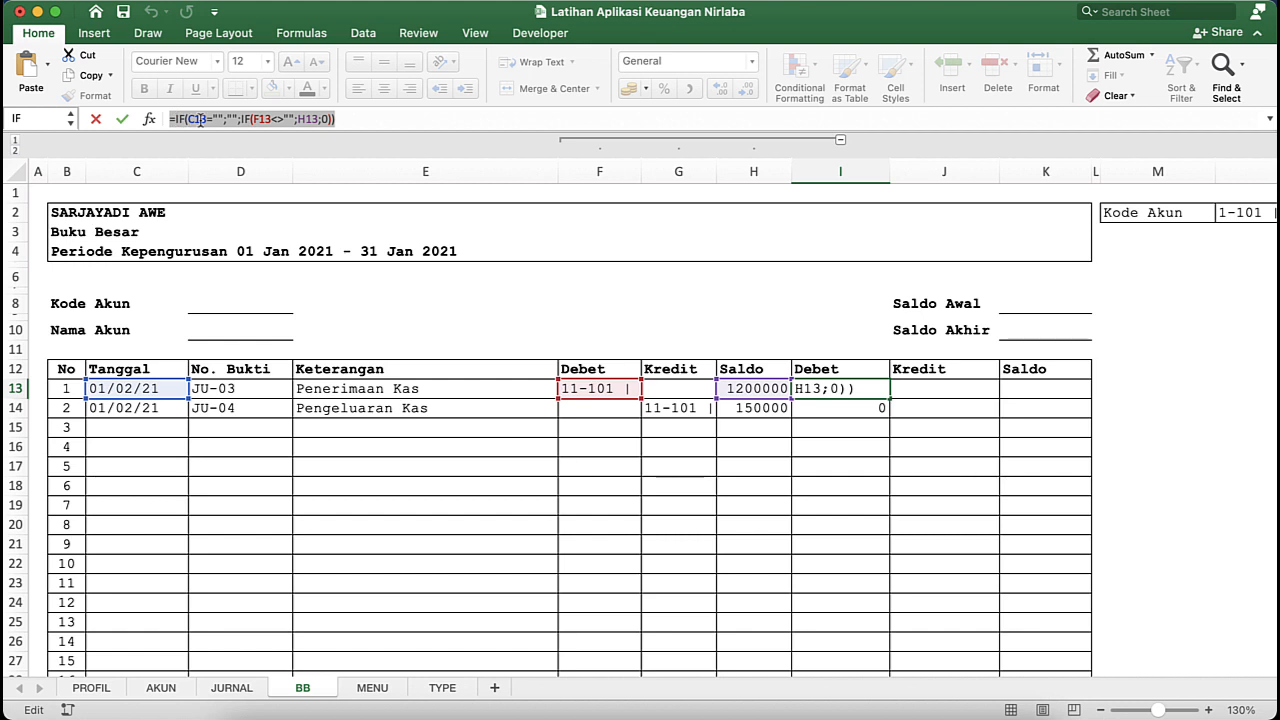
{"action": "right_click", "coordinate": [201, 119]}
{"action": "left_click", "coordinate": [227, 150]}
{"action": "key", "text": "Return"}
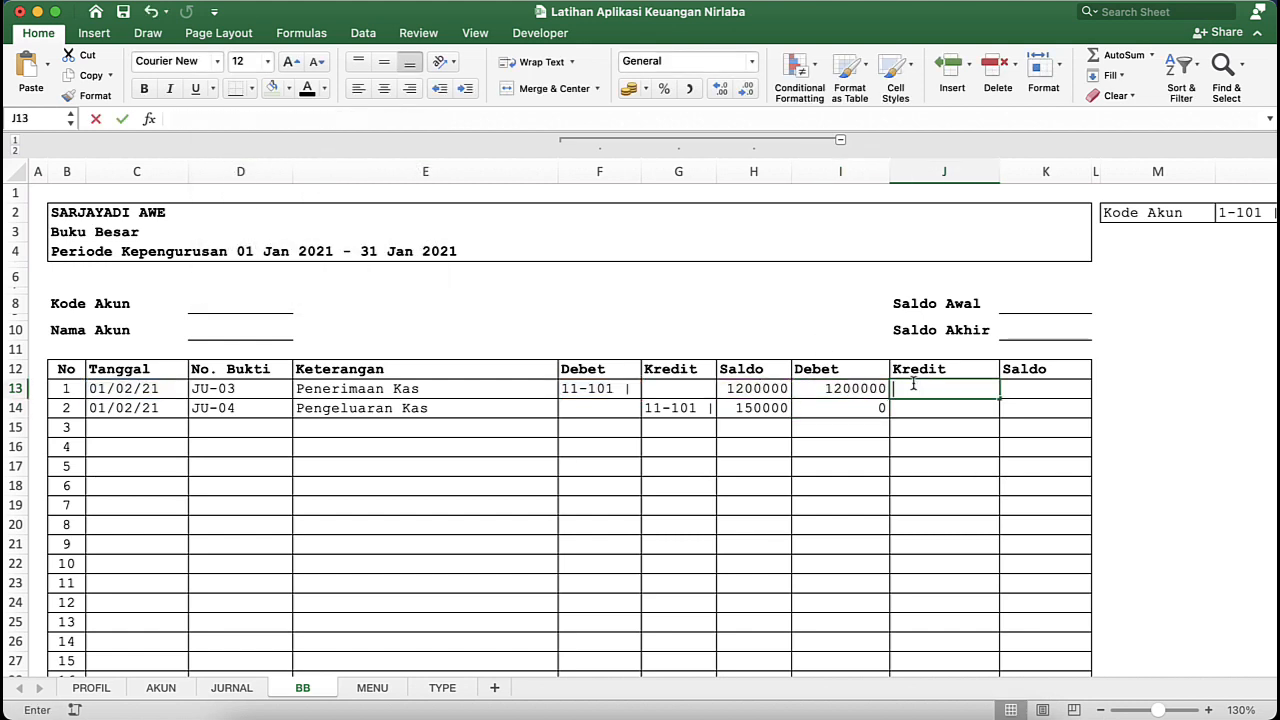
{"action": "double_click", "coordinate": [912, 388]}
{"action": "key", "text": "super+v"}
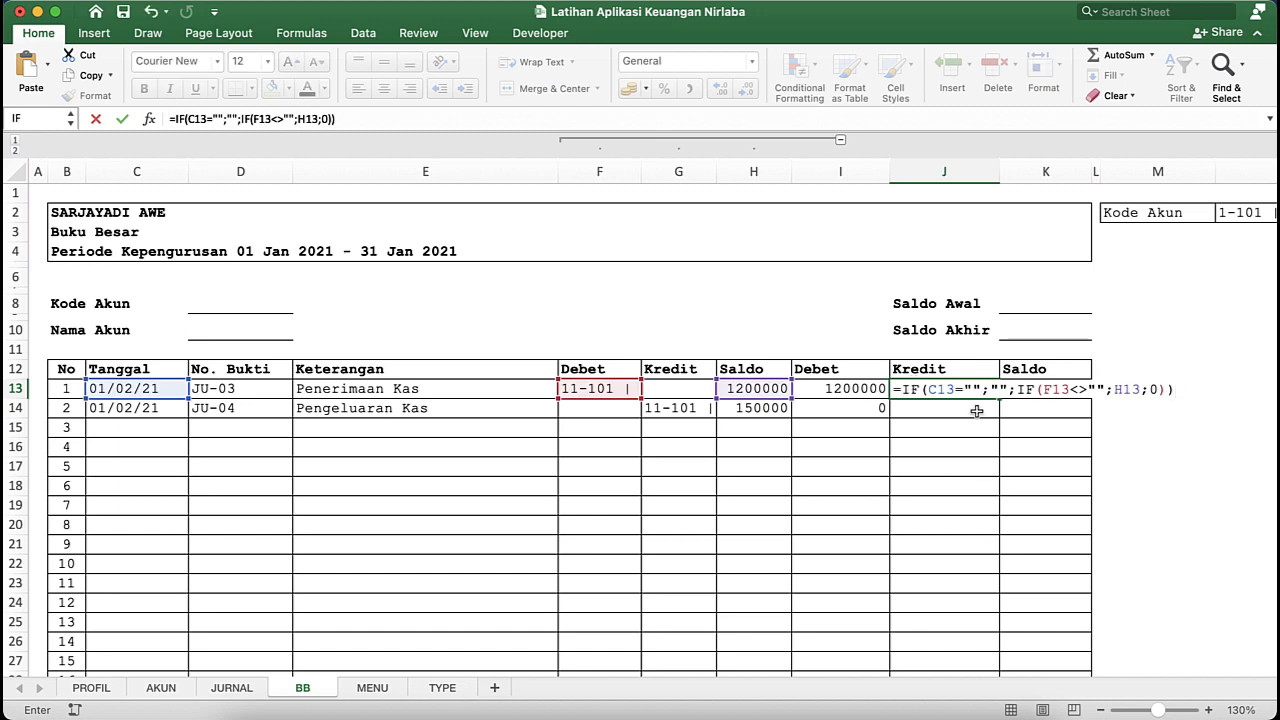
- Change the F13 reference in J13 to G13 so the Kredit formula reads =IF(C13="";"";IF(G13<>"";H13;0))
{"action": "left_click", "coordinate": [1070, 390]}
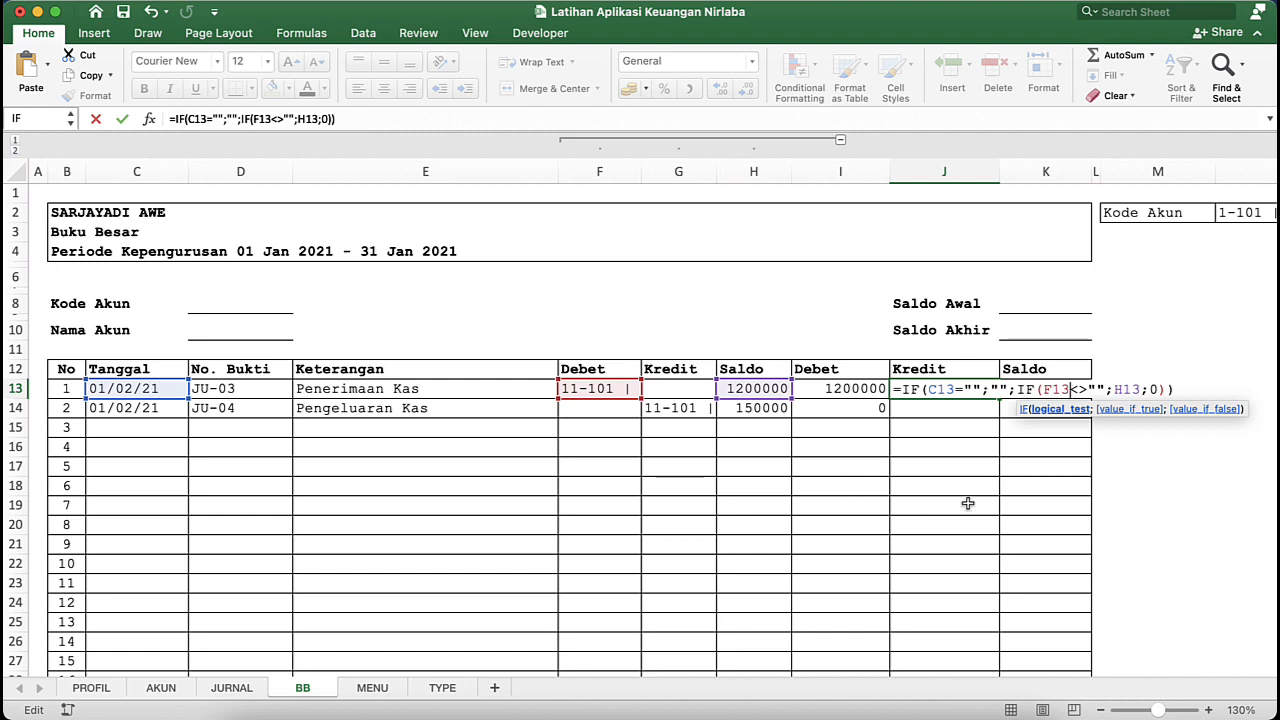
{"action": "left_click", "coordinate": [1050, 390]}
{"action": "key", "text": "BackSpace"}
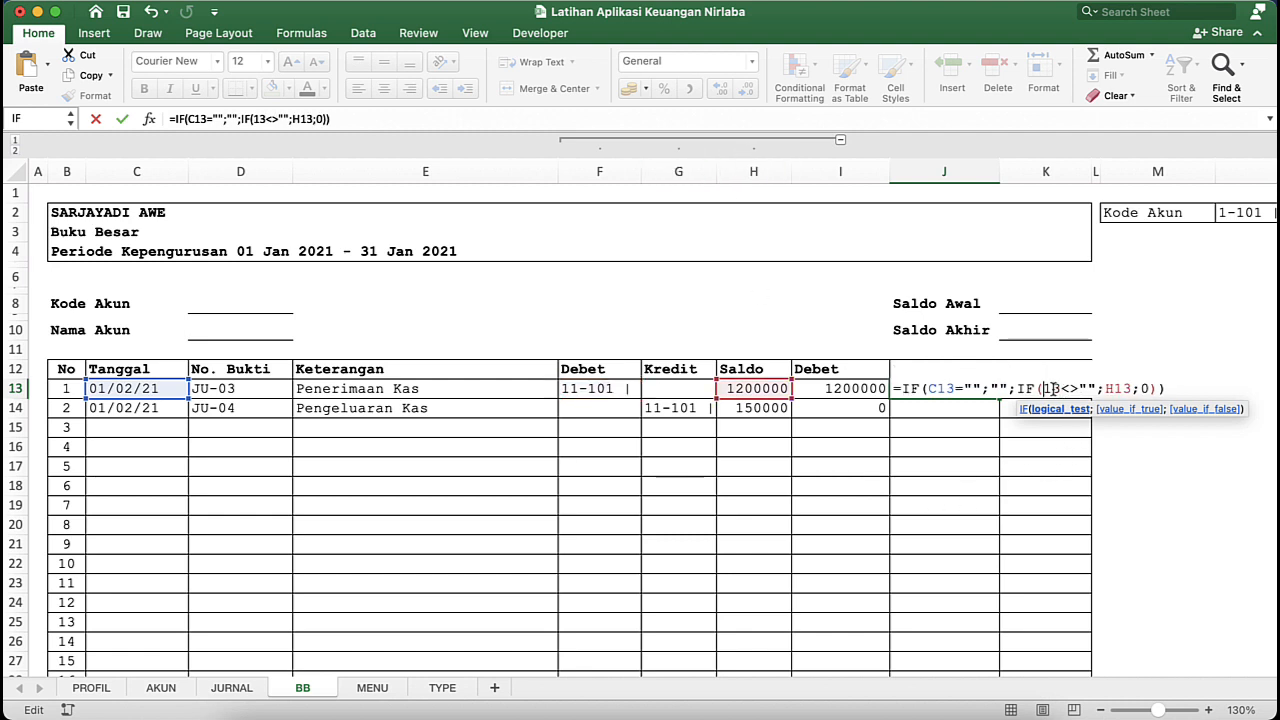
{"action": "type", "text": "G"}
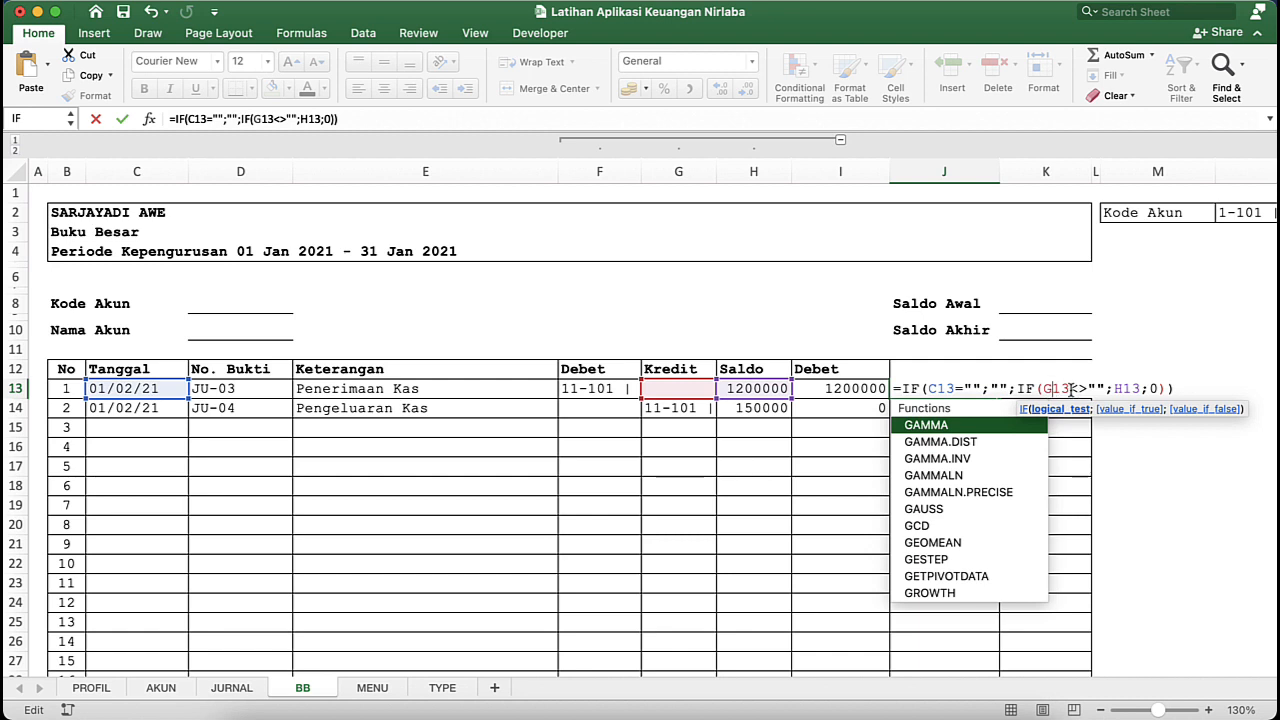
{"action": "key", "text": "Return"}
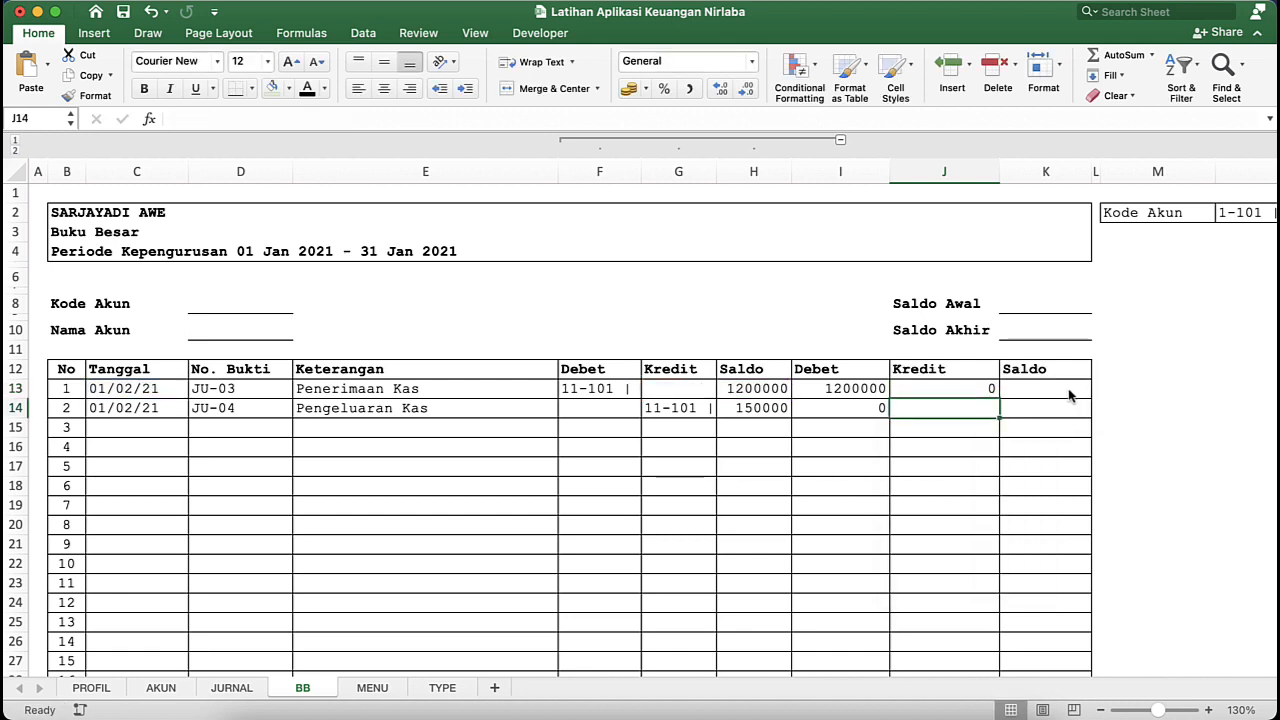
- Fill the Kredit formula from J13 down the table rows and check the copied cells
{"action": "left_click", "coordinate": [981, 388]}
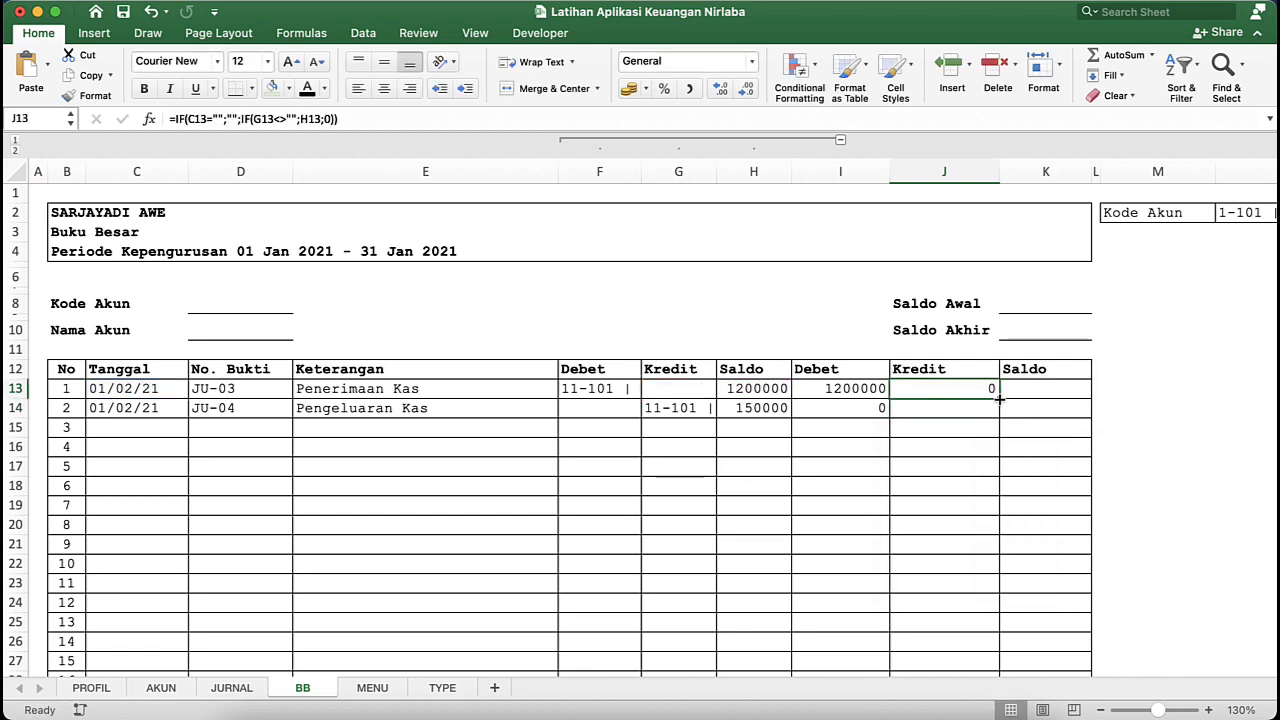
{"action": "left_click_drag", "start_coordinate": [999, 398], "coordinate": [999, 668]}
{"action": "left_click", "coordinate": [765, 408]}
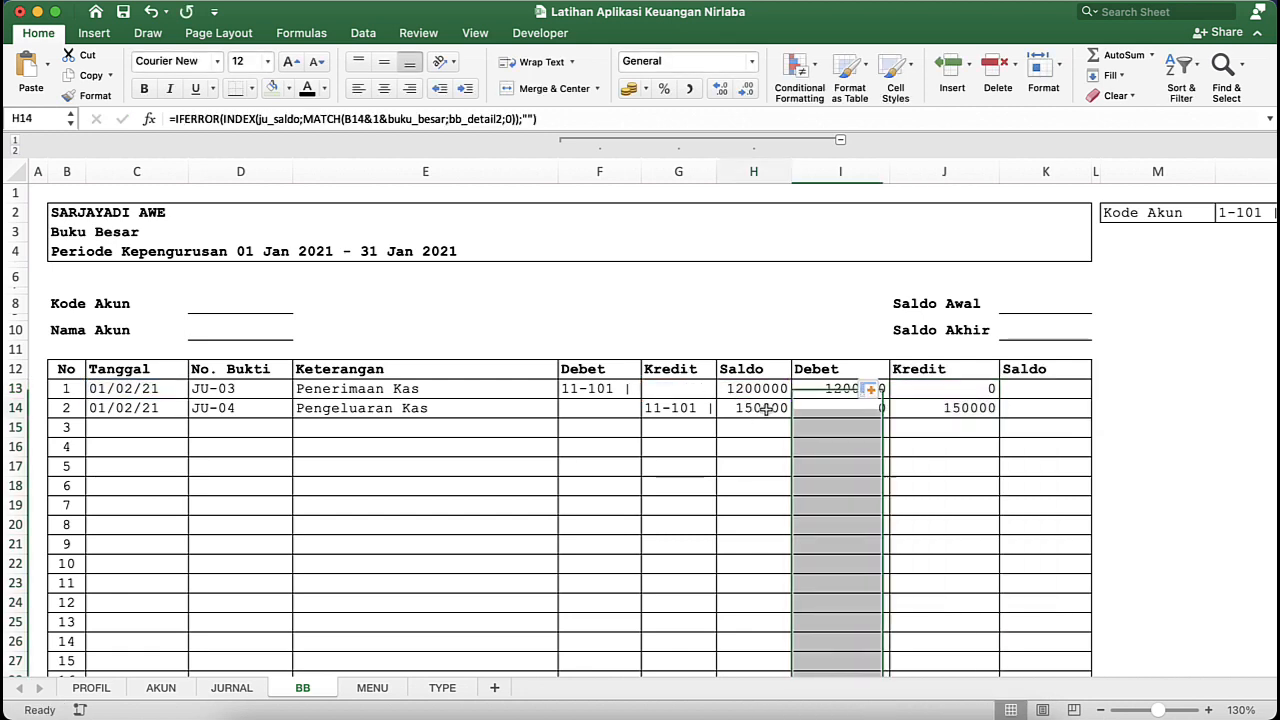
{"action": "left_click", "coordinate": [995, 390]}
{"action": "left_click", "coordinate": [978, 408]}
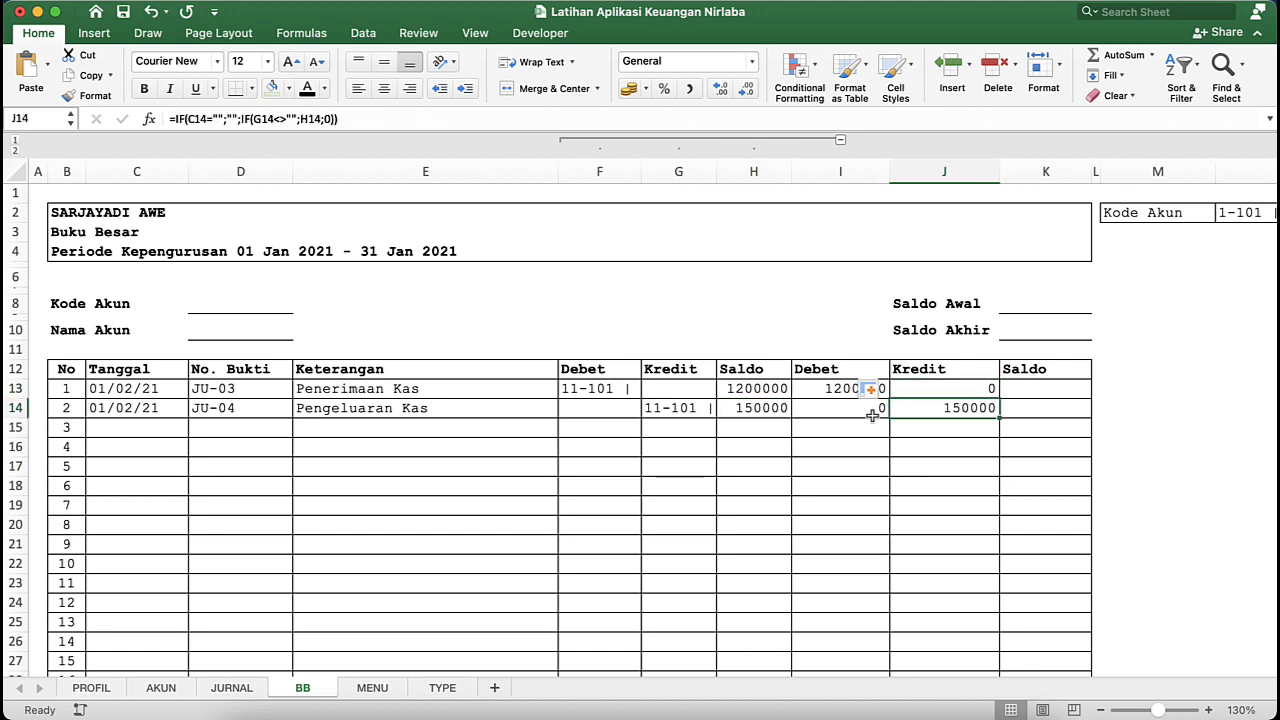
{"action": "left_click", "coordinate": [658, 416]}
{"action": "left_click", "coordinate": [931, 420]}
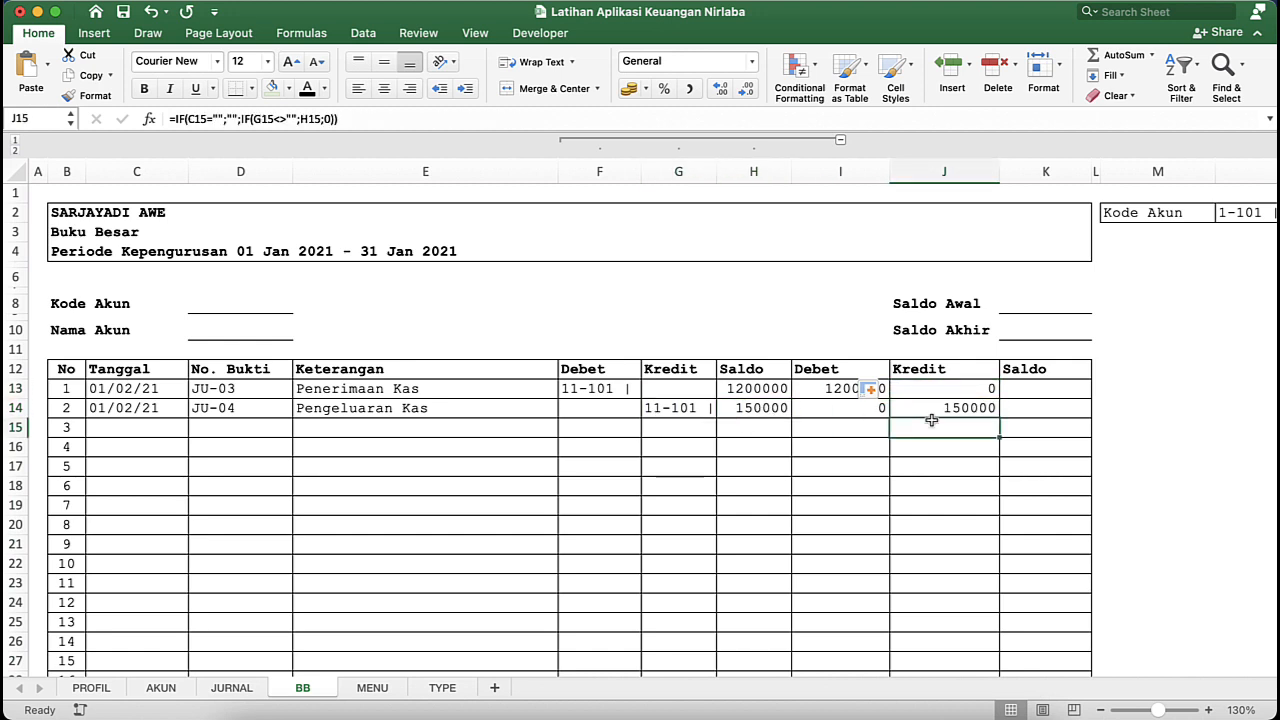
{"action": "left_click", "coordinate": [964, 468]}
{"action": "left_click", "coordinate": [823, 463]}
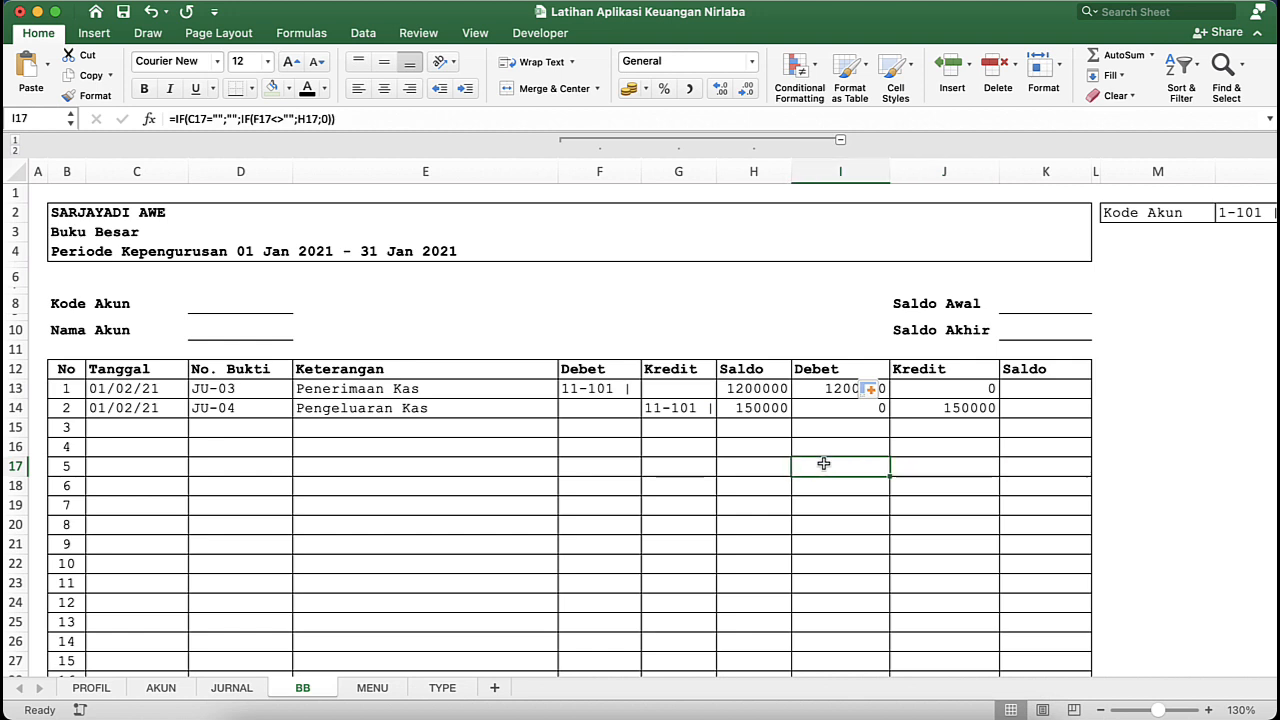
{"action": "left_click", "coordinate": [1026, 424]}
{"action": "left_click", "coordinate": [1034, 402]}
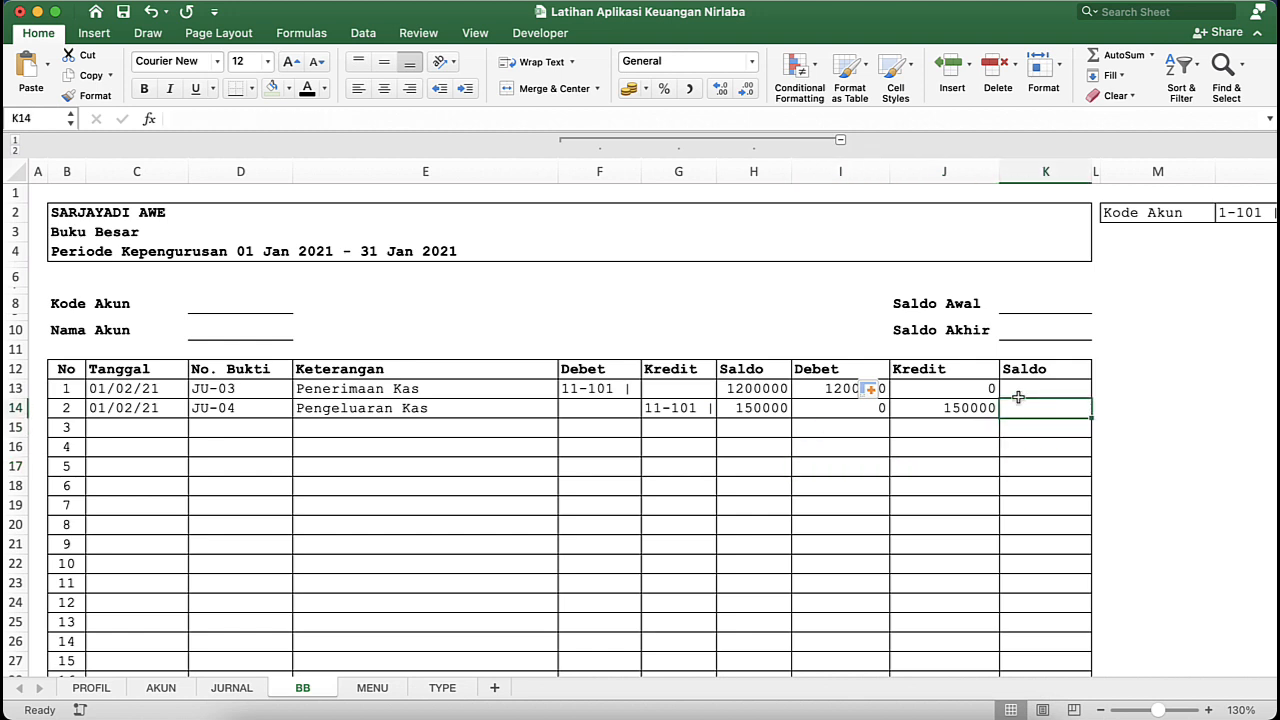
- Examine the Kode Akun and Nama Akun formulas in the APLIKASI KEUANGAN NIRLABA ISAK-35 workbook, then return to Latihan Aplikasi Keuangan Nirlaba
{"action": "left_click", "coordinate": [194, 305]}
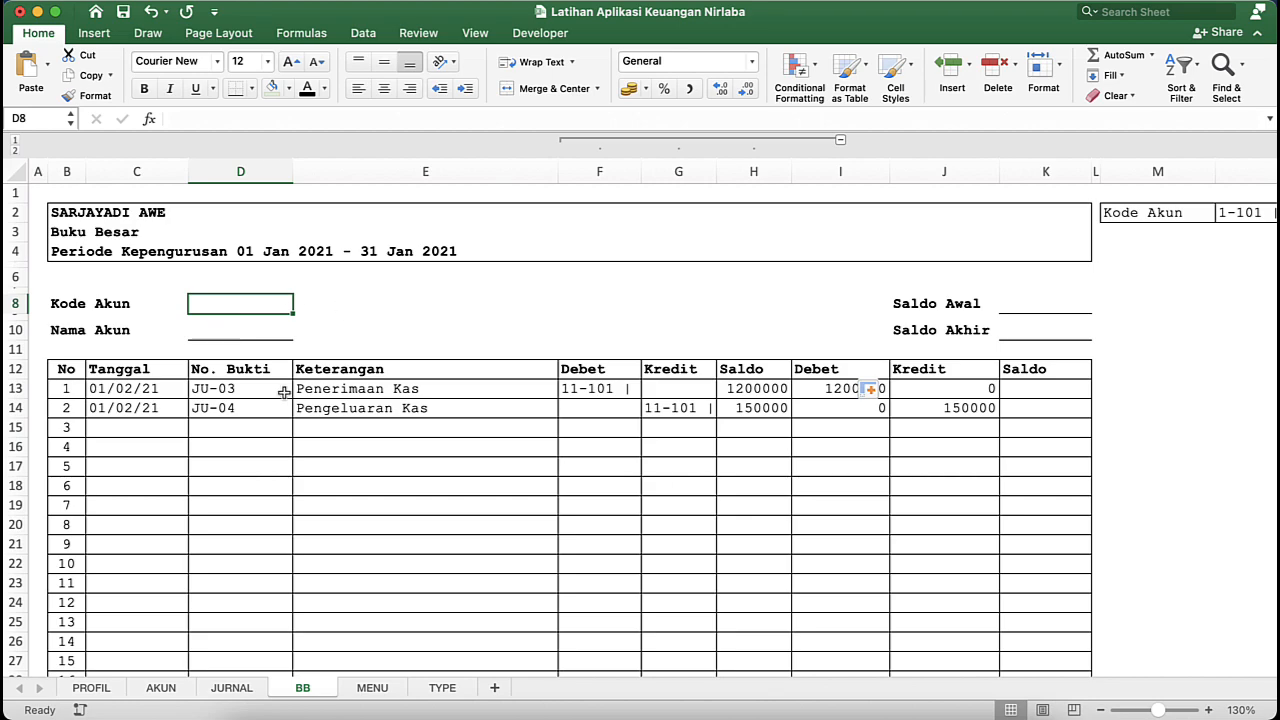
{"action": "scroll", "coordinate": [284, 393], "scroll_direction": "right", "scroll_amount": 1}
{"action": "scroll", "coordinate": [284, 393], "scroll_direction": "left", "scroll_amount": 1}
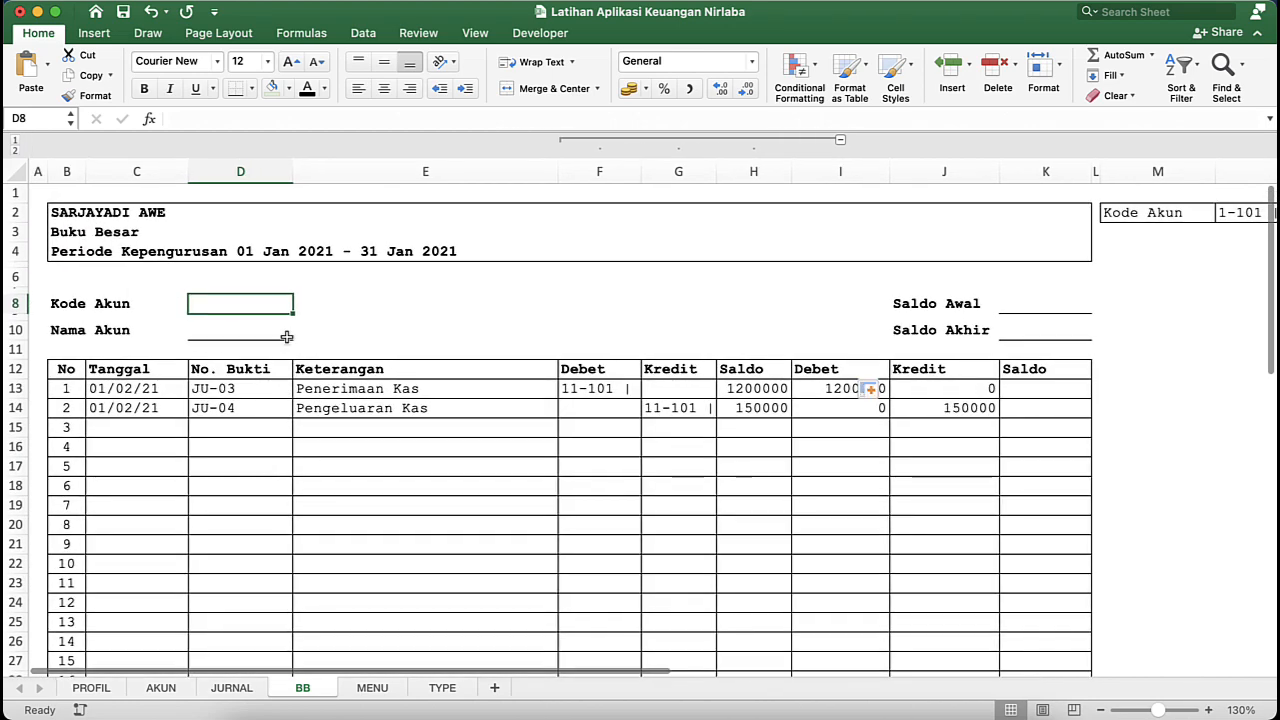
{"action": "key", "text": "ctrl+Up"}
{"action": "left_click", "coordinate": [766, 434]}
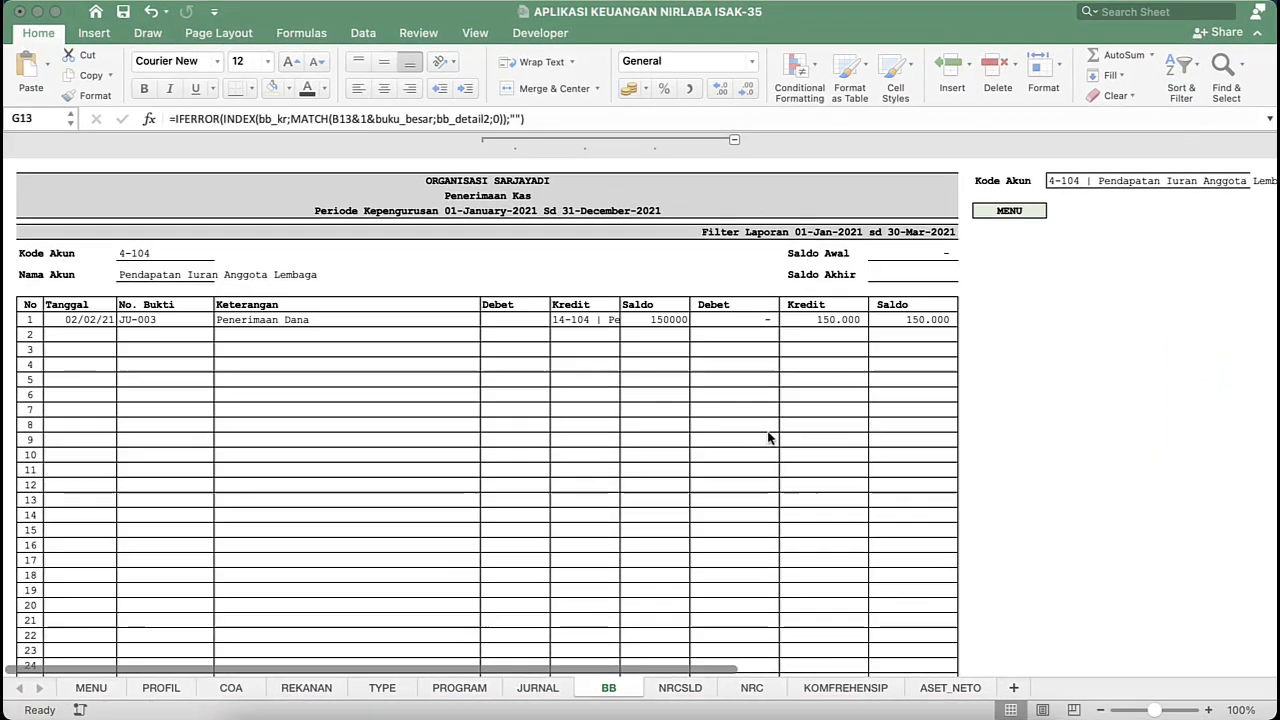
{"action": "left_click", "coordinate": [160, 251]}
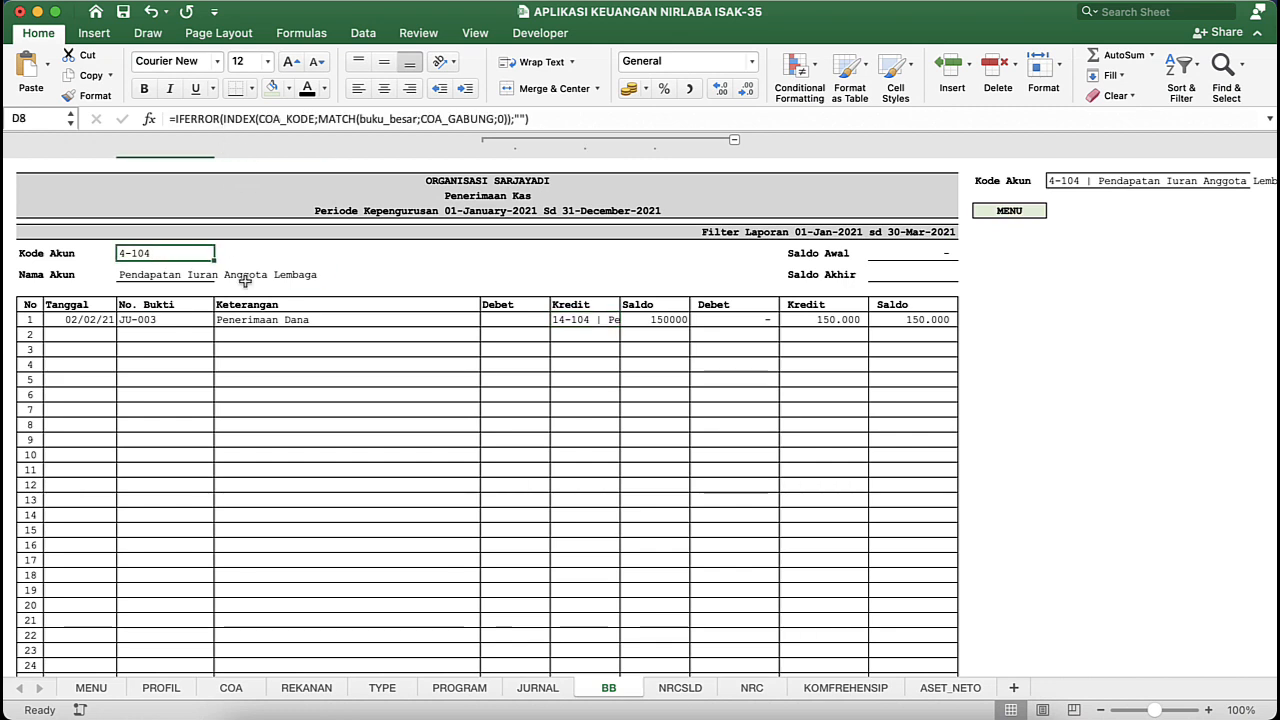
{"action": "left_click", "coordinate": [180, 272]}
{"action": "key", "text": "ctrl+Down"}
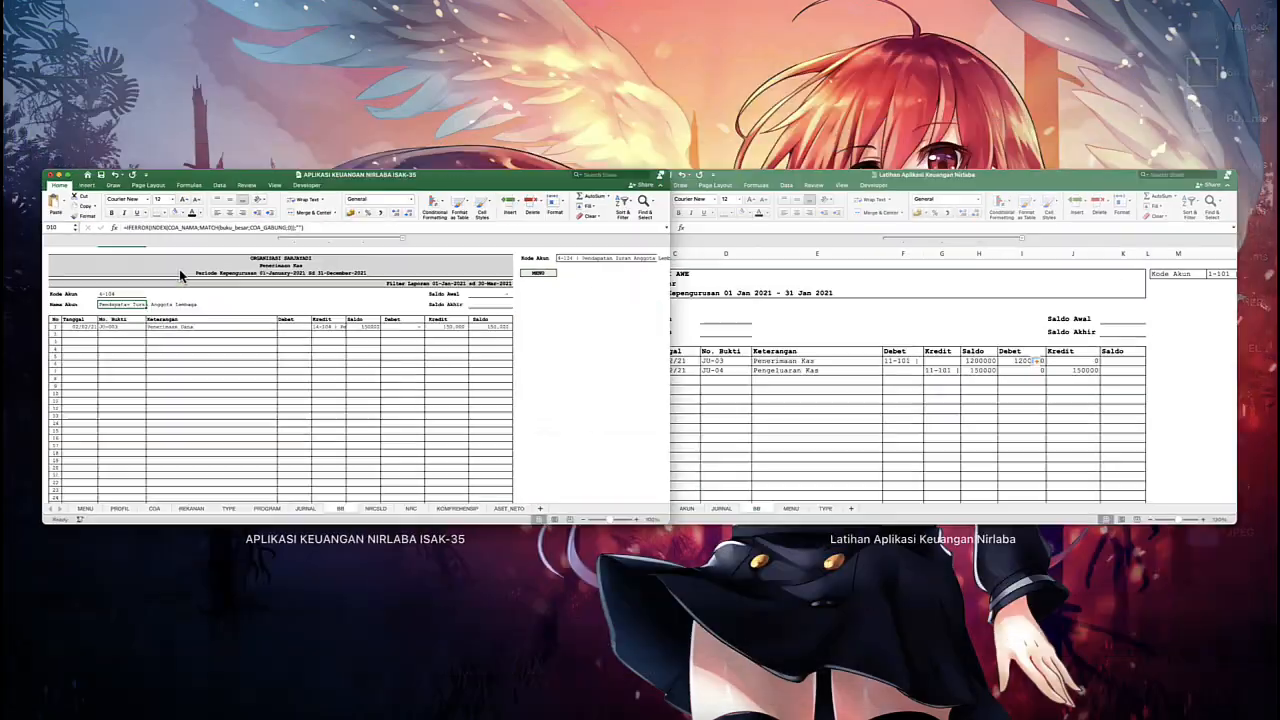
{"action": "left_click", "coordinate": [766, 391]}
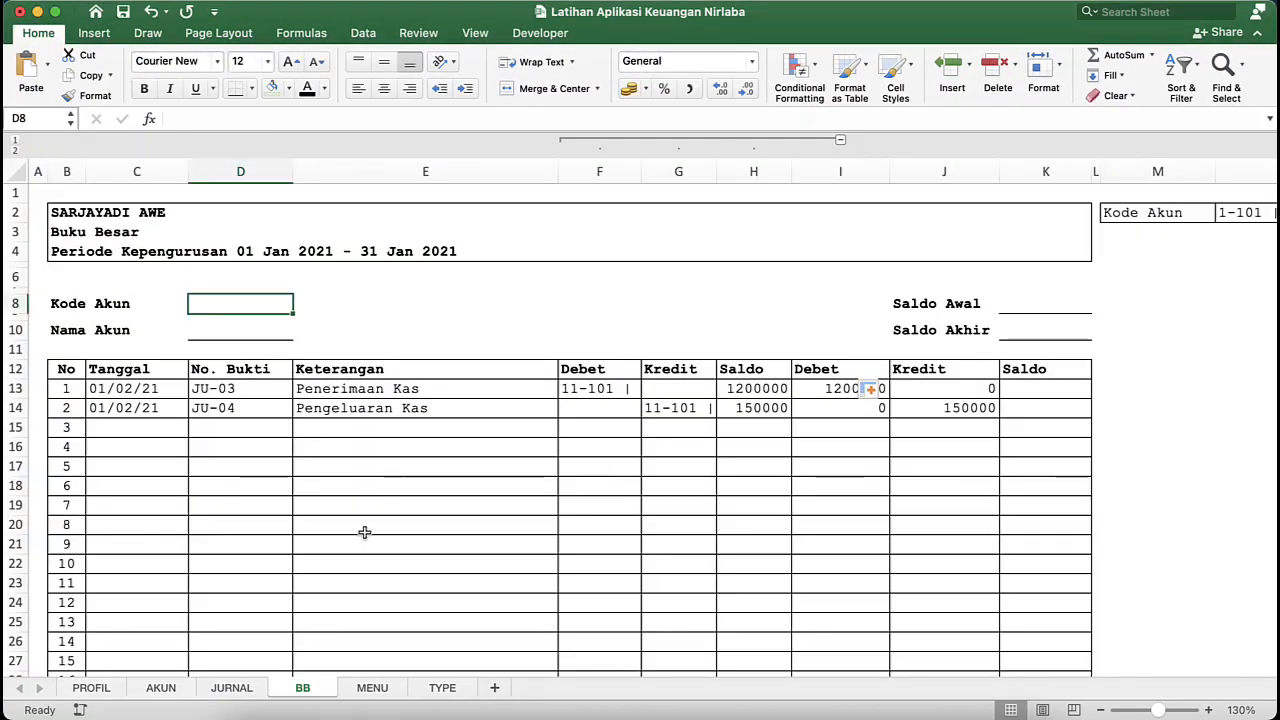
- Define the name COA_KODE for the KODE column B on the AKUN sheet
{"action": "left_click", "coordinate": [161, 687]}
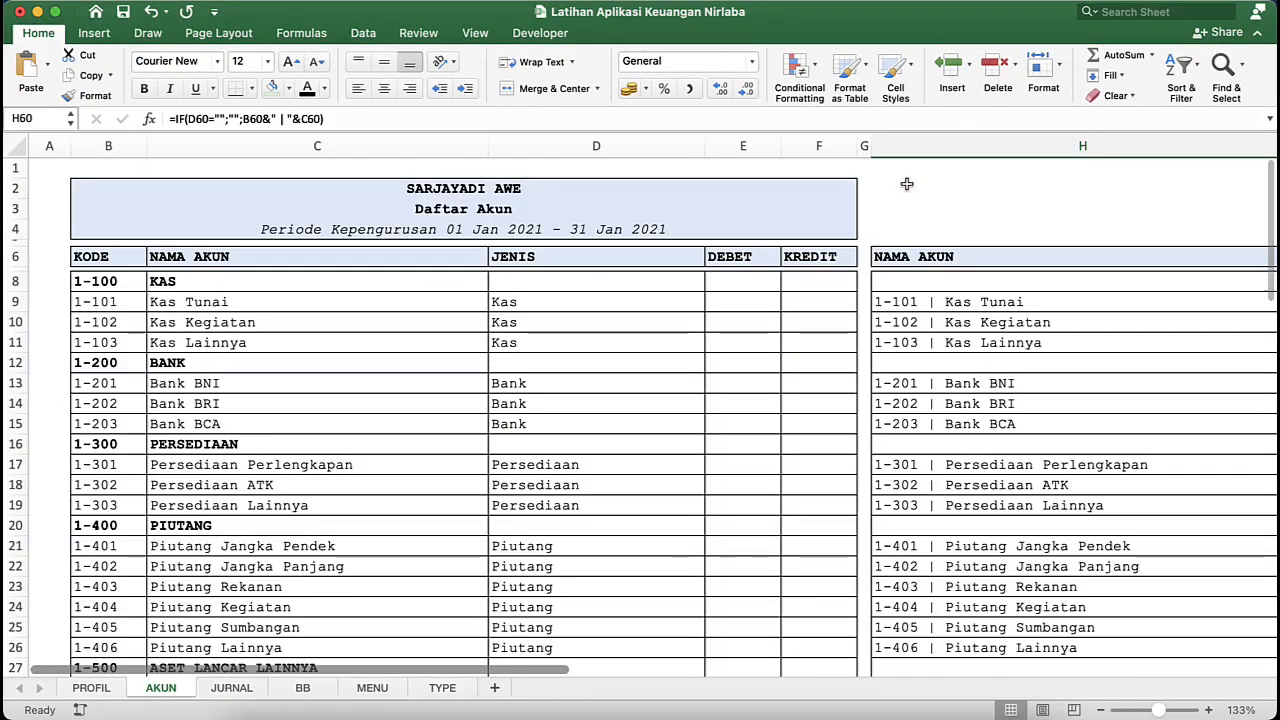
{"action": "left_click", "coordinate": [905, 146]}
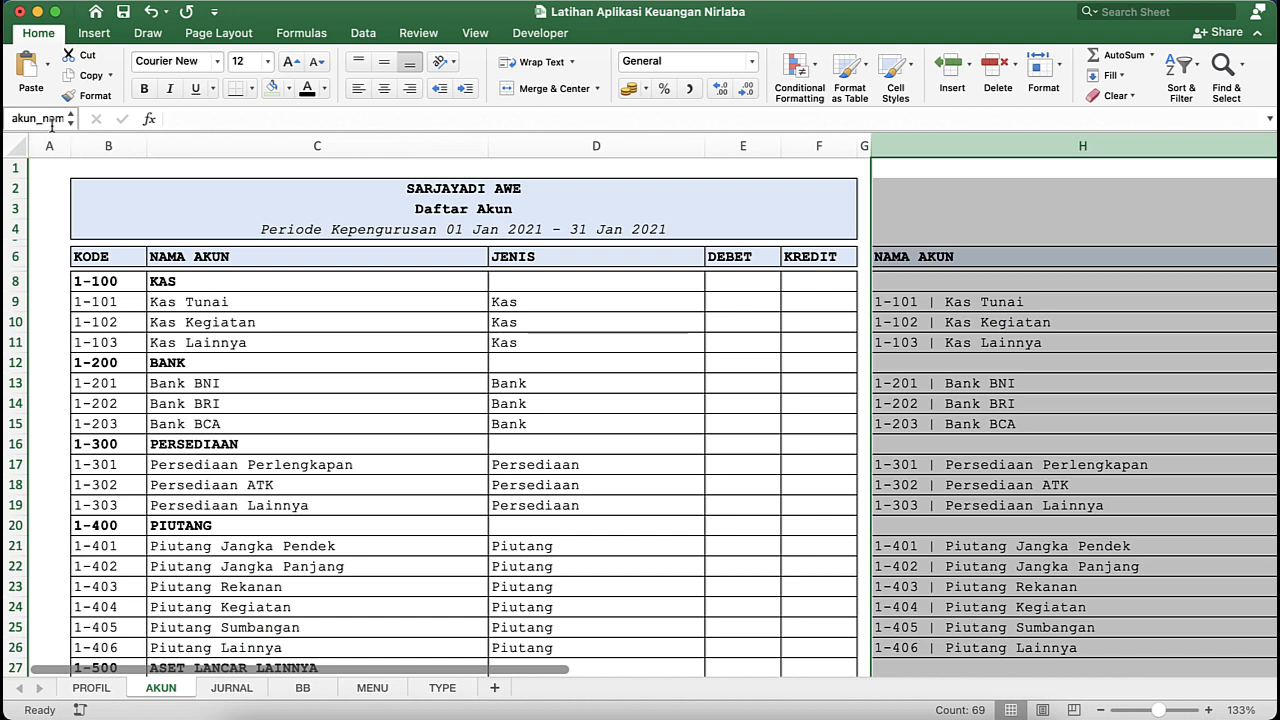
{"action": "left_click", "coordinate": [108, 146]}
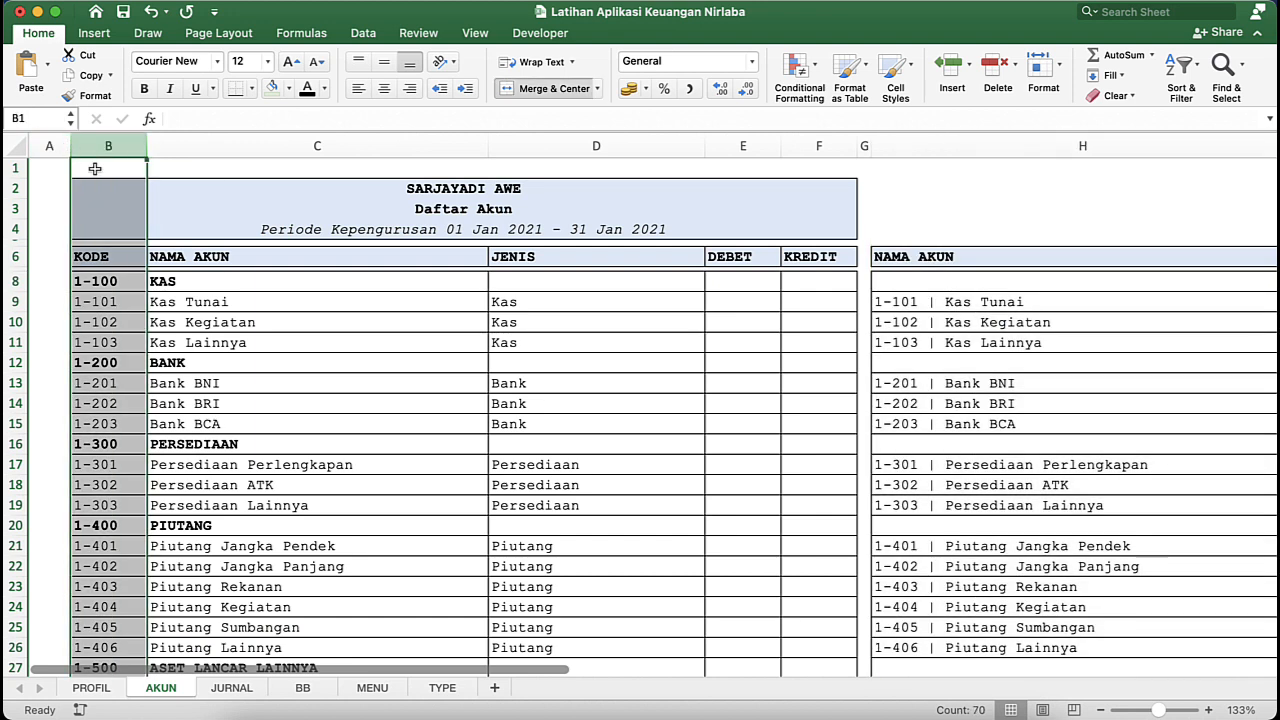
{"action": "left_click", "coordinate": [37, 118]}
{"action": "type", "text": "COA"}
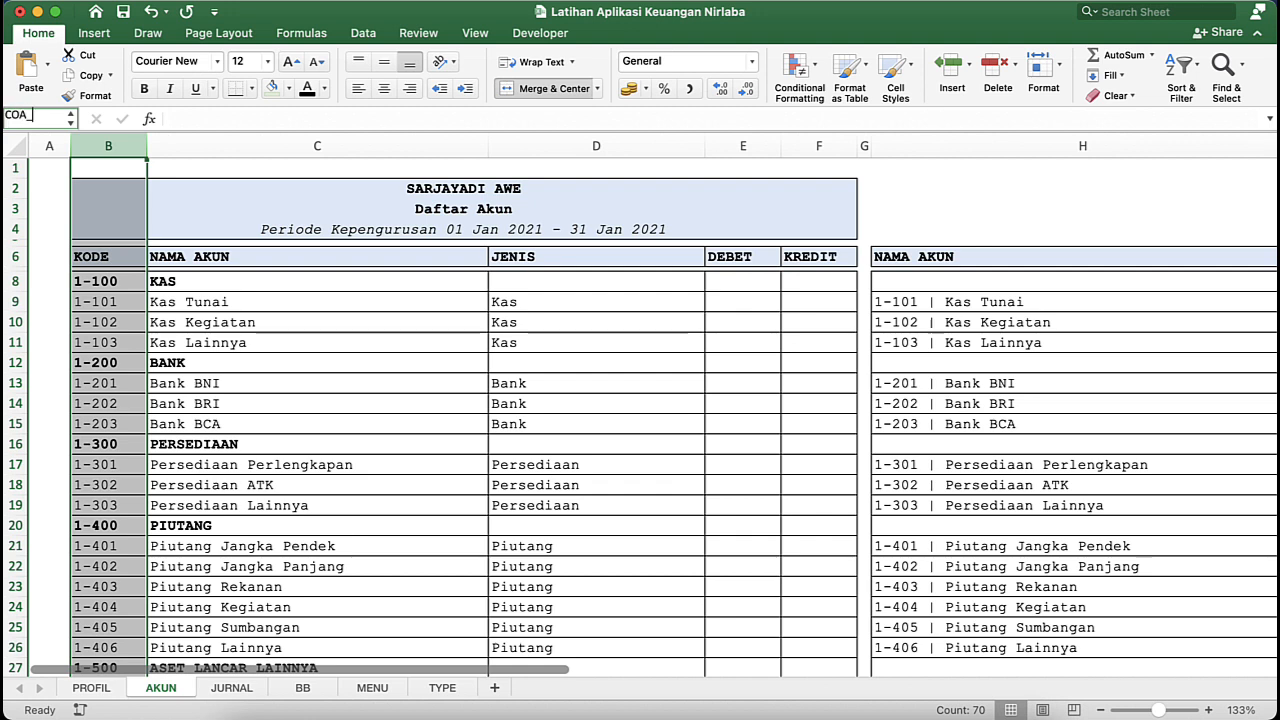
{"action": "type", "text": "_KODE"}
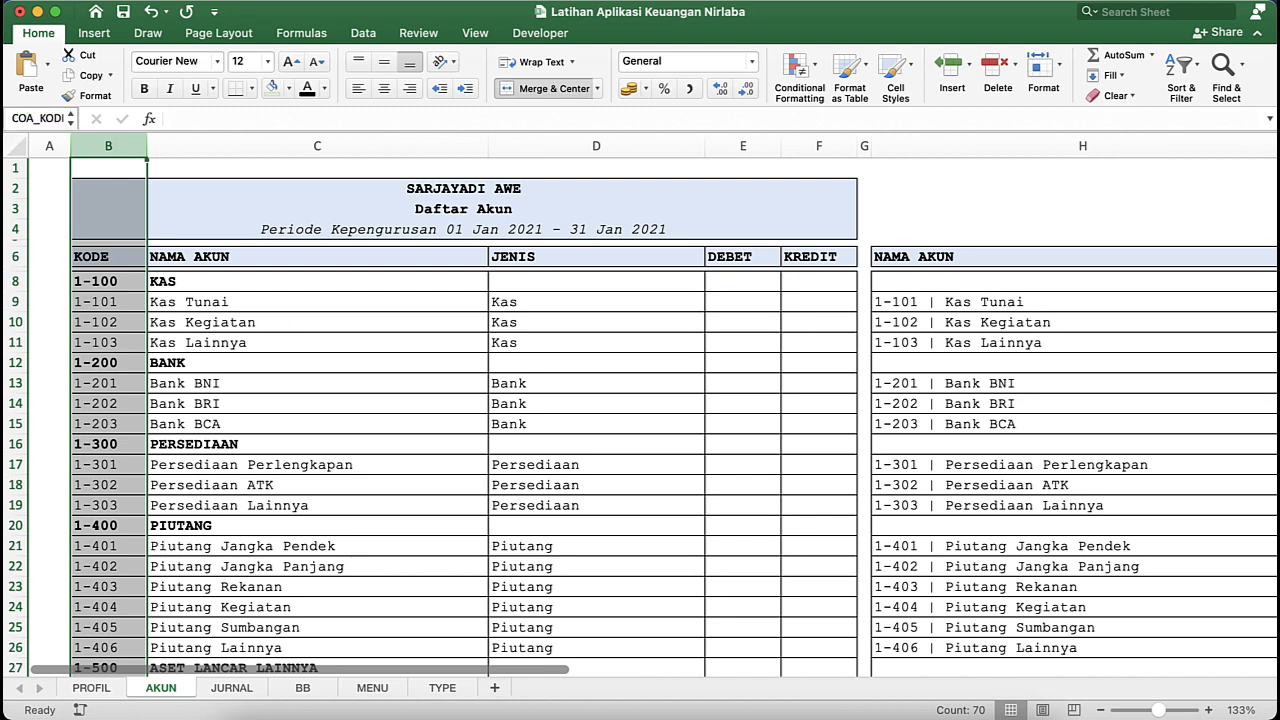
- Define the name COA_NAMA for the NAMA AKUN column C on the AKUN sheet
{"action": "left_click", "coordinate": [264, 146]}
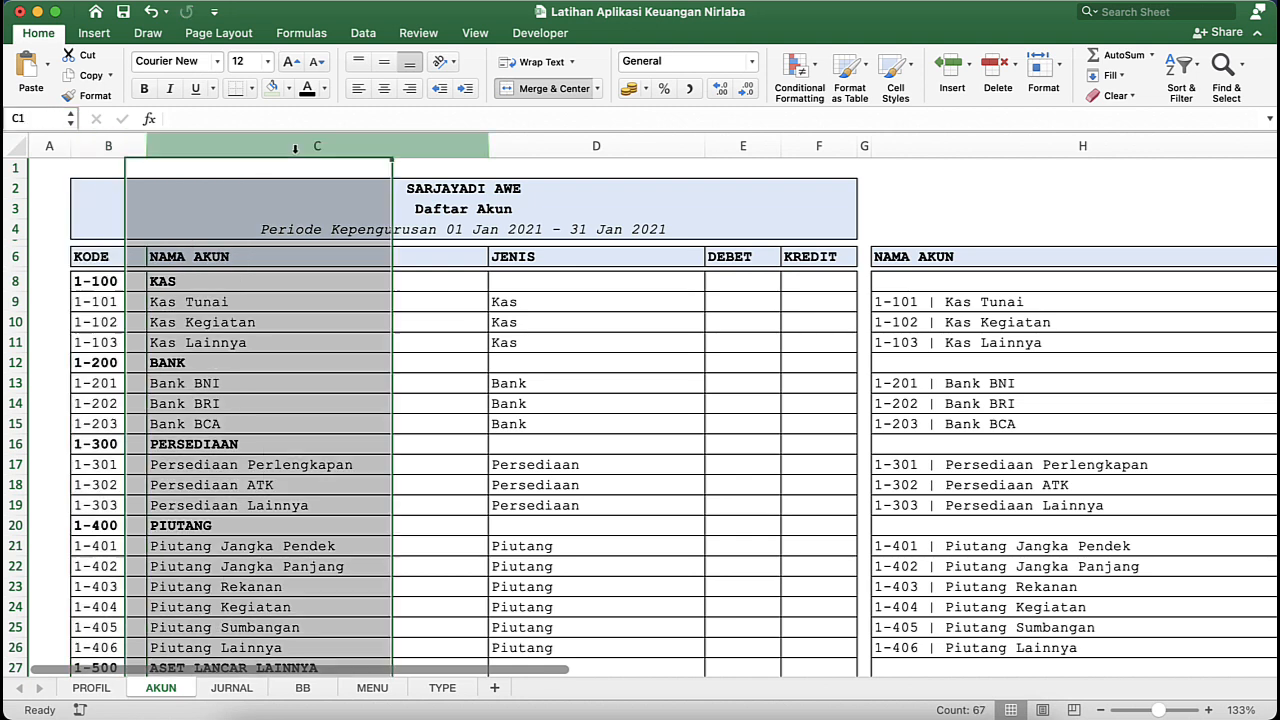
{"action": "left_click", "coordinate": [30, 116]}
{"action": "type", "text": "COA_KODE"}
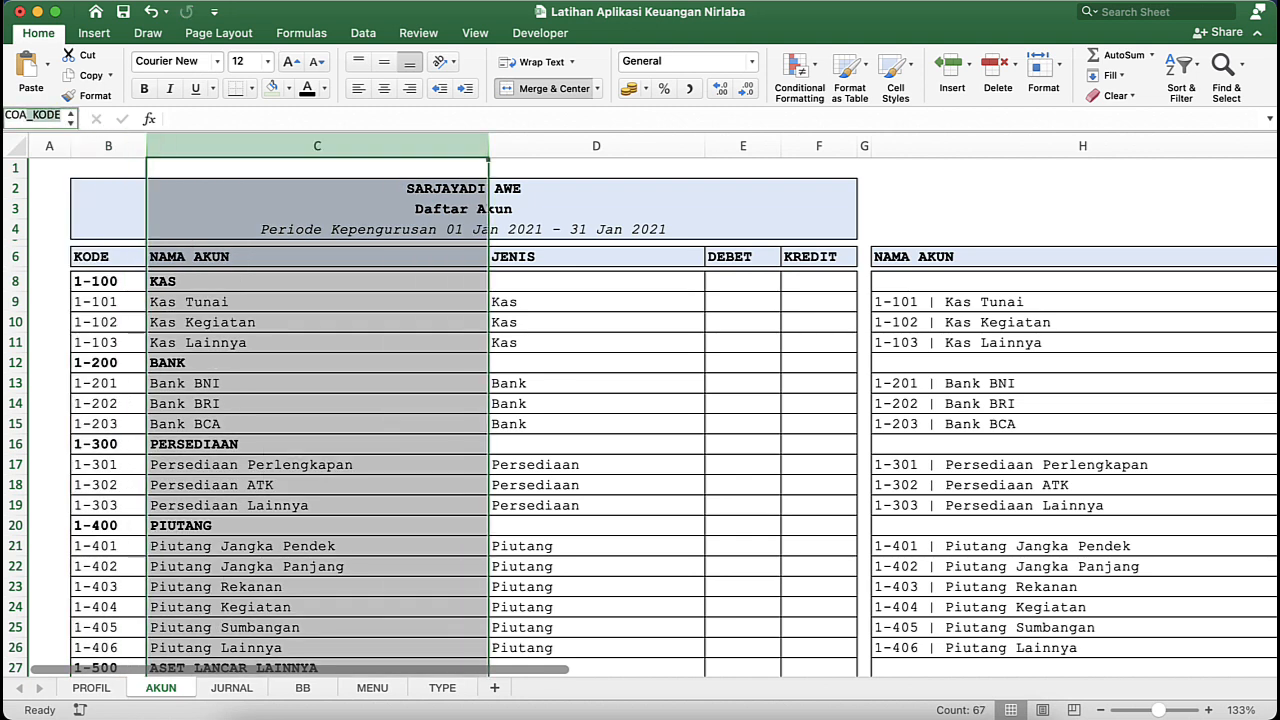
{"action": "key", "text": "BackSpace"}
{"action": "key", "text": "BackSpace"}
{"action": "key", "text": "BackSpace"}
{"action": "key", "text": "BackSpace"}
{"action": "type", "text": "NAMA"}
{"action": "key", "text": "Return"}
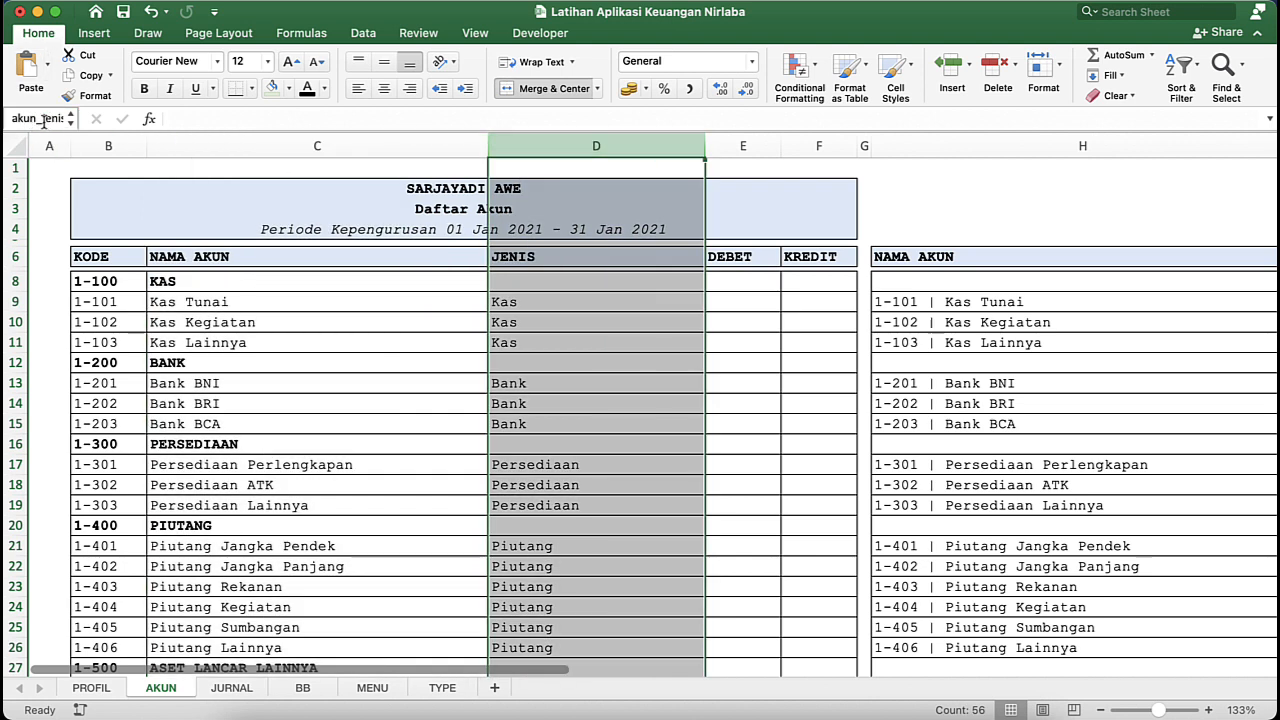
- Check the range name of the combined NAMA AKUN column H on the AKUN sheet
{"action": "left_click", "coordinate": [569, 320]}
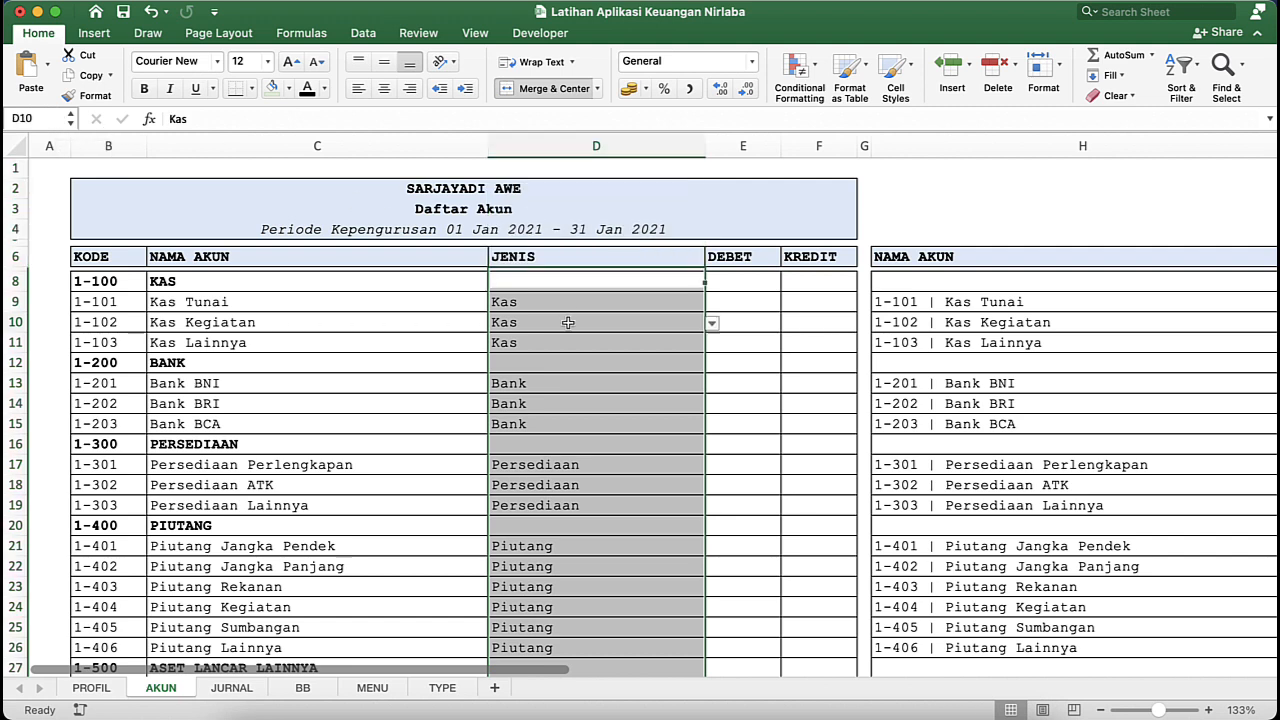
{"action": "left_click", "coordinate": [414, 403]}
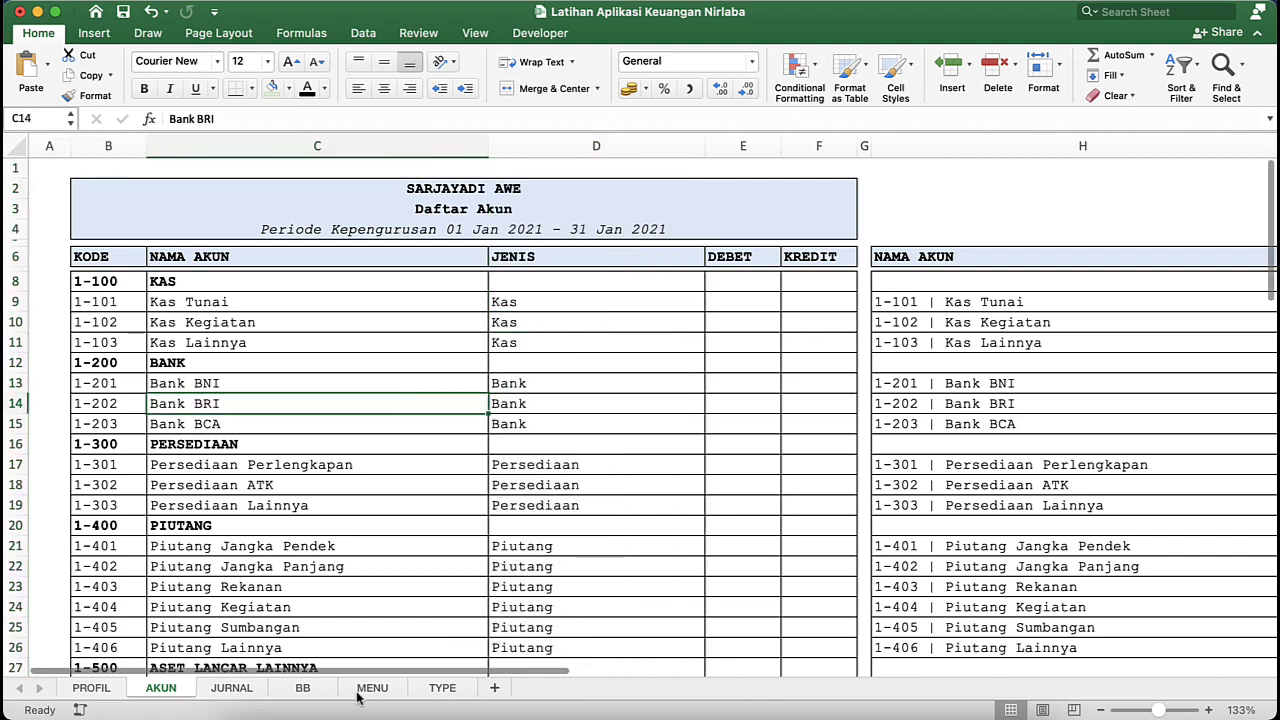
{"action": "left_click", "coordinate": [890, 146]}
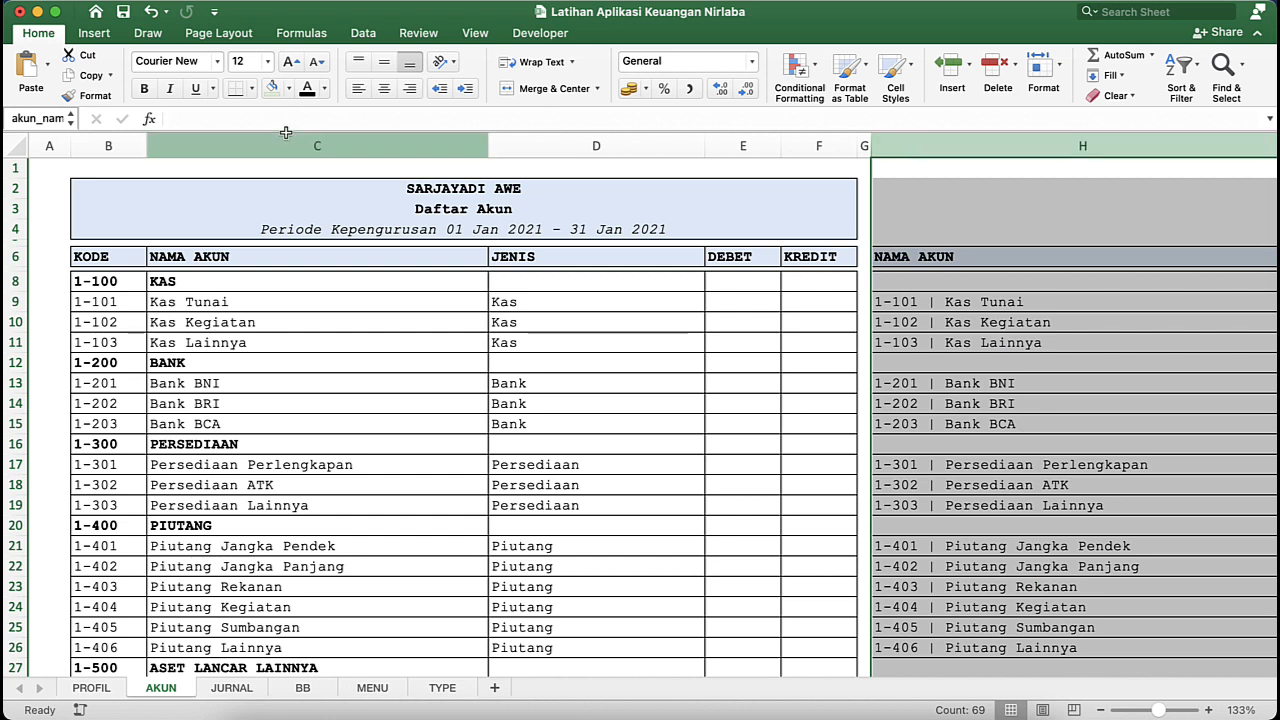
{"action": "left_click", "coordinate": [709, 561]}
- Start an INDEX formula over the COA_KODE range in cell D8 beside Kode Akun on the BB sheet
{"action": "left_click", "coordinate": [303, 697]}
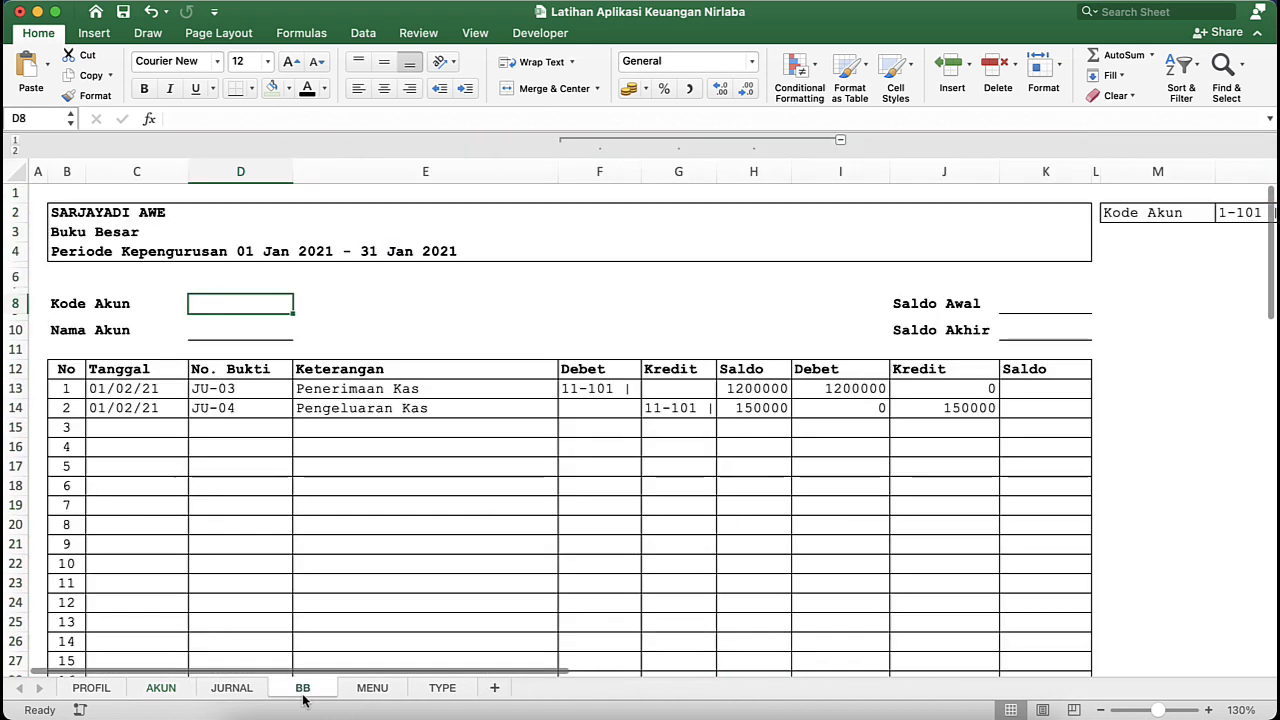
{"action": "left_click", "coordinate": [354, 434]}
{"action": "left_click", "coordinate": [237, 300]}
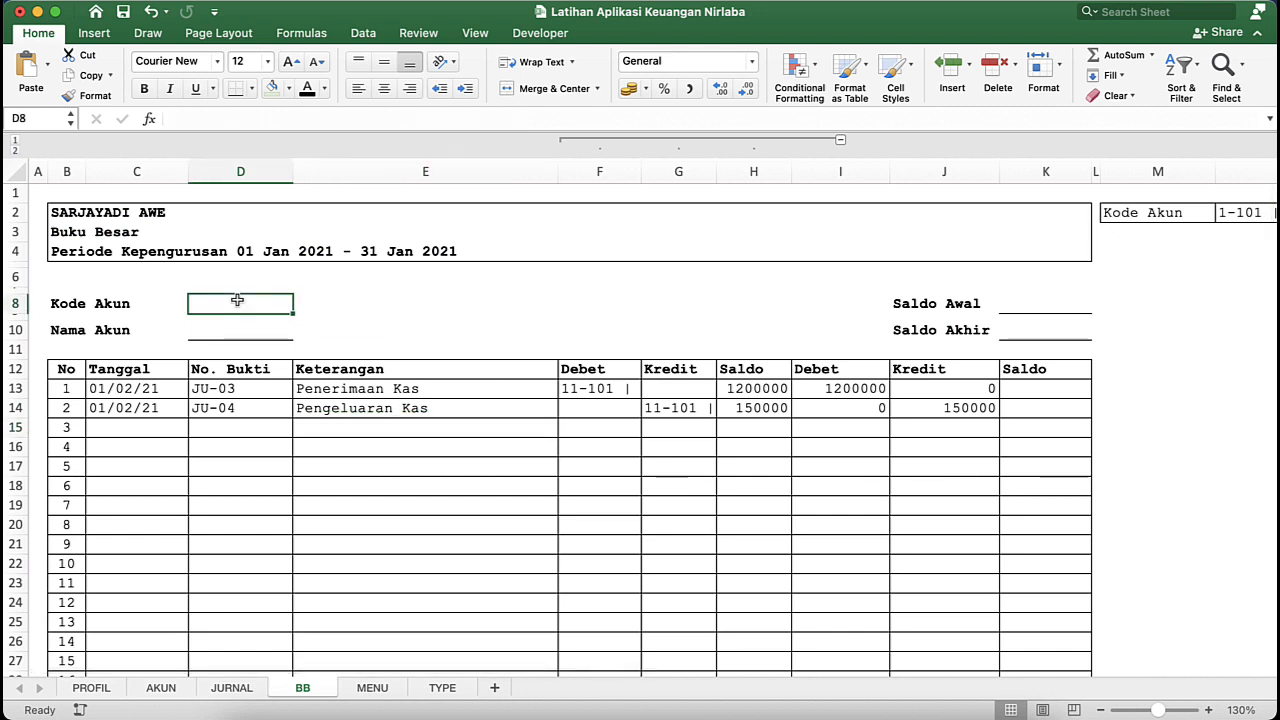
{"action": "type", "text": "=I"}
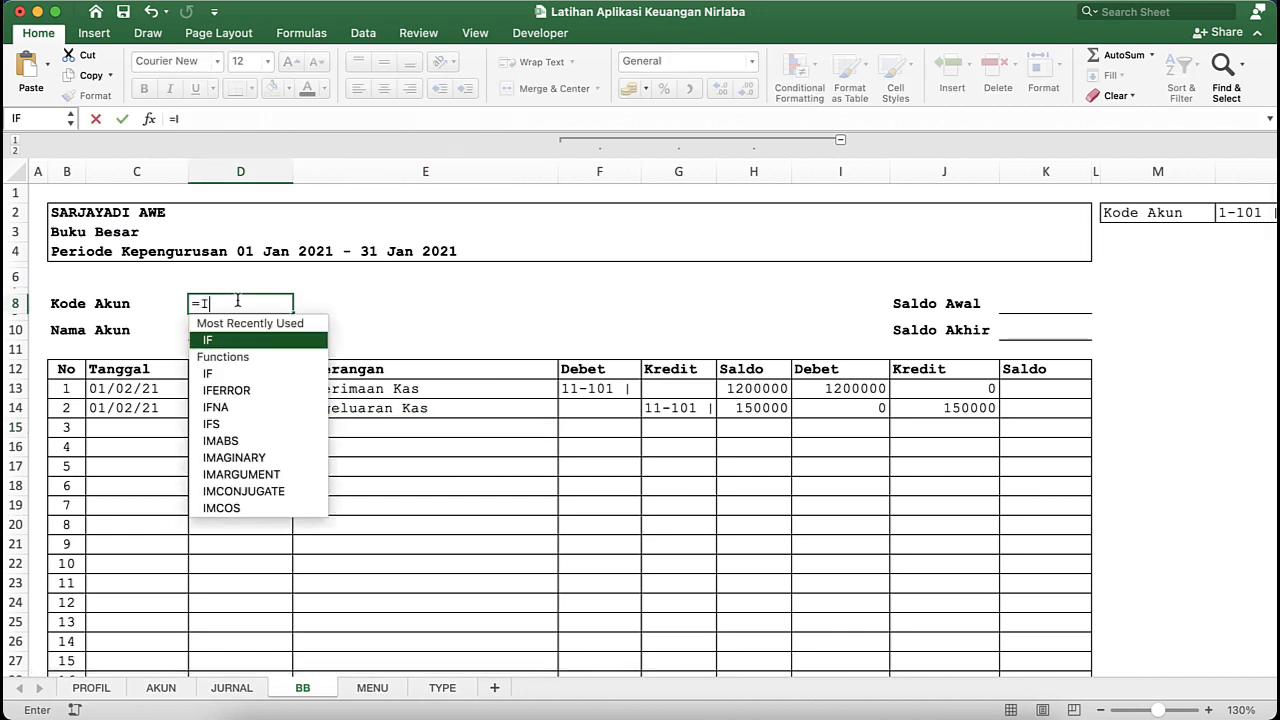
{"action": "type", "text": "NDEX("}
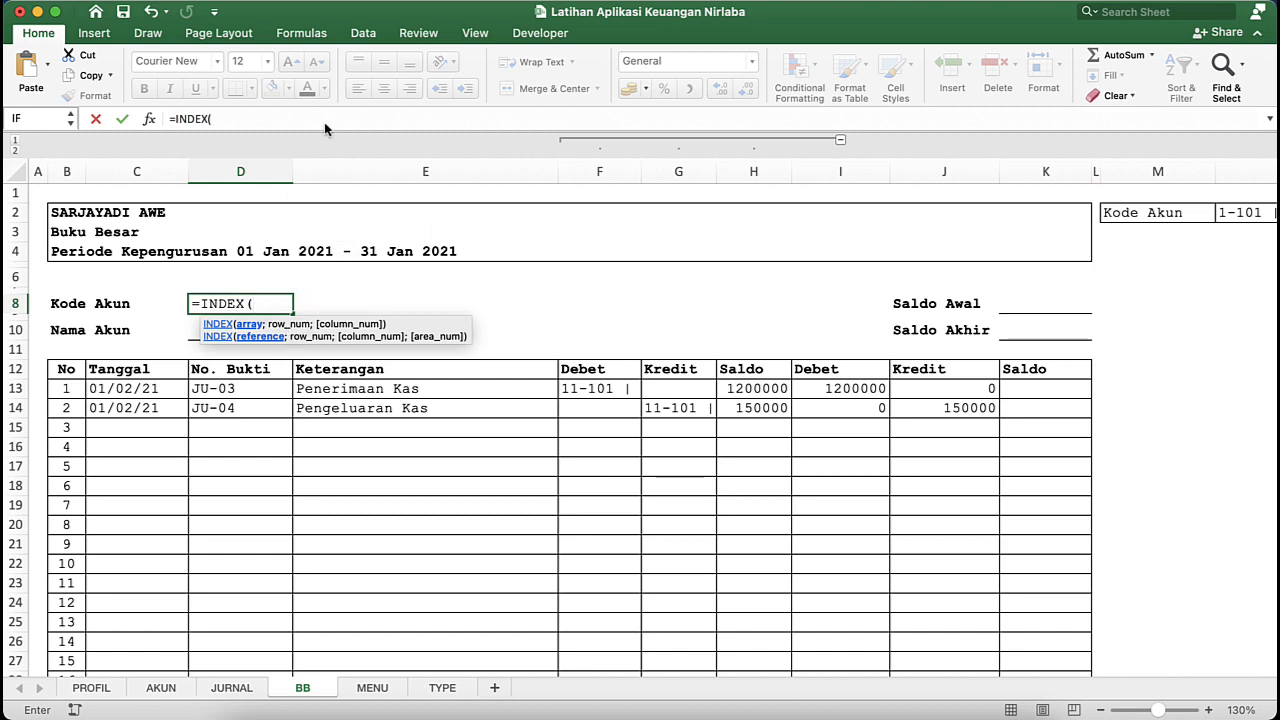
{"action": "type", "text": "C"}
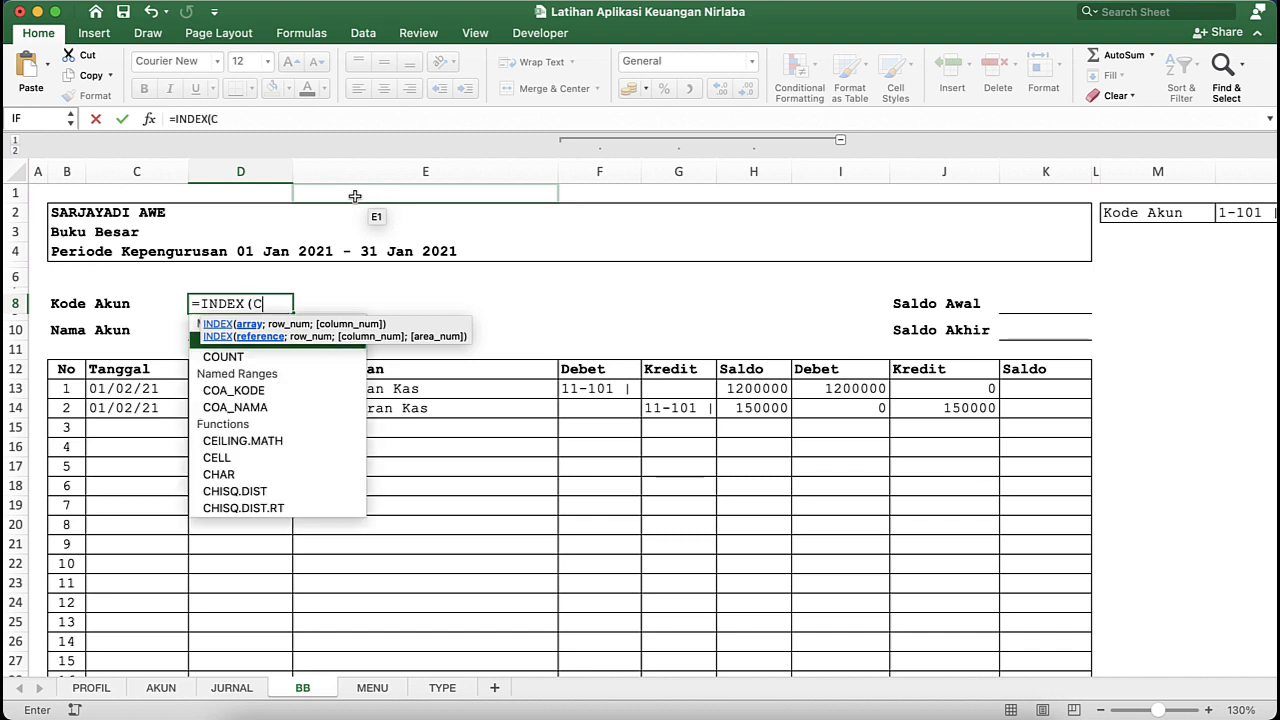
{"action": "type", "text": "OA_KODE"}
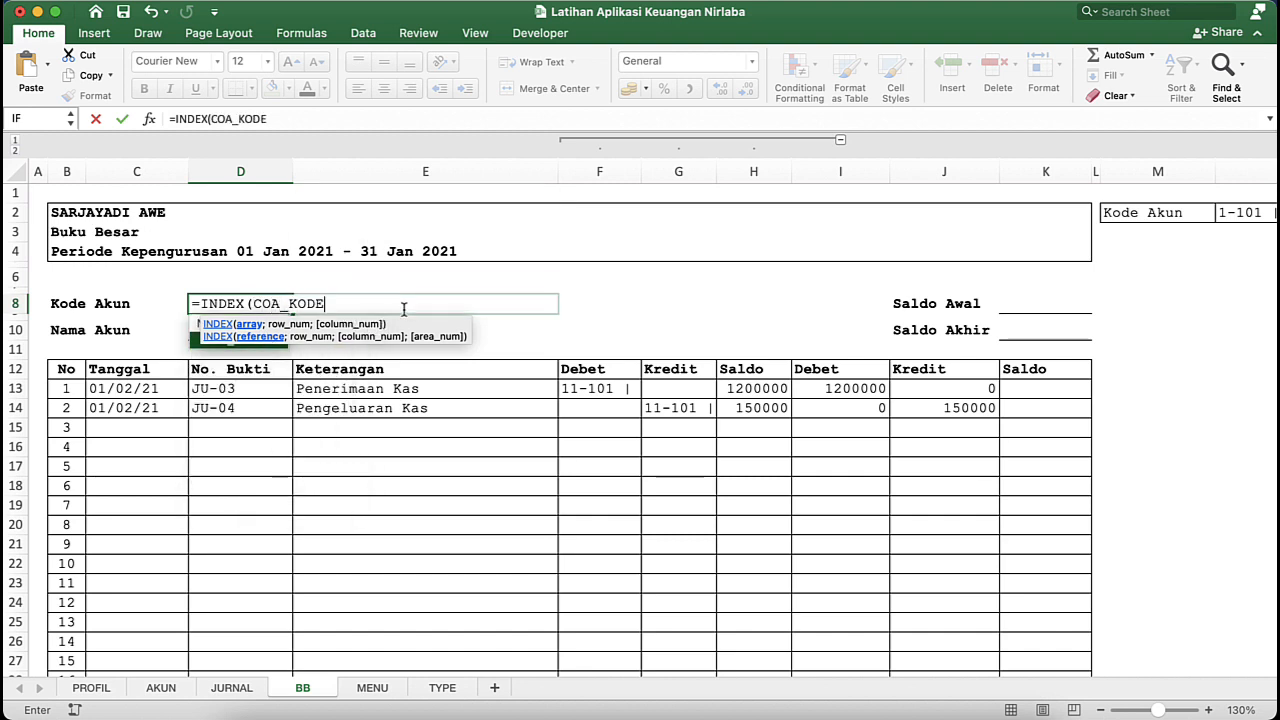
{"action": "type", "text": ";"}
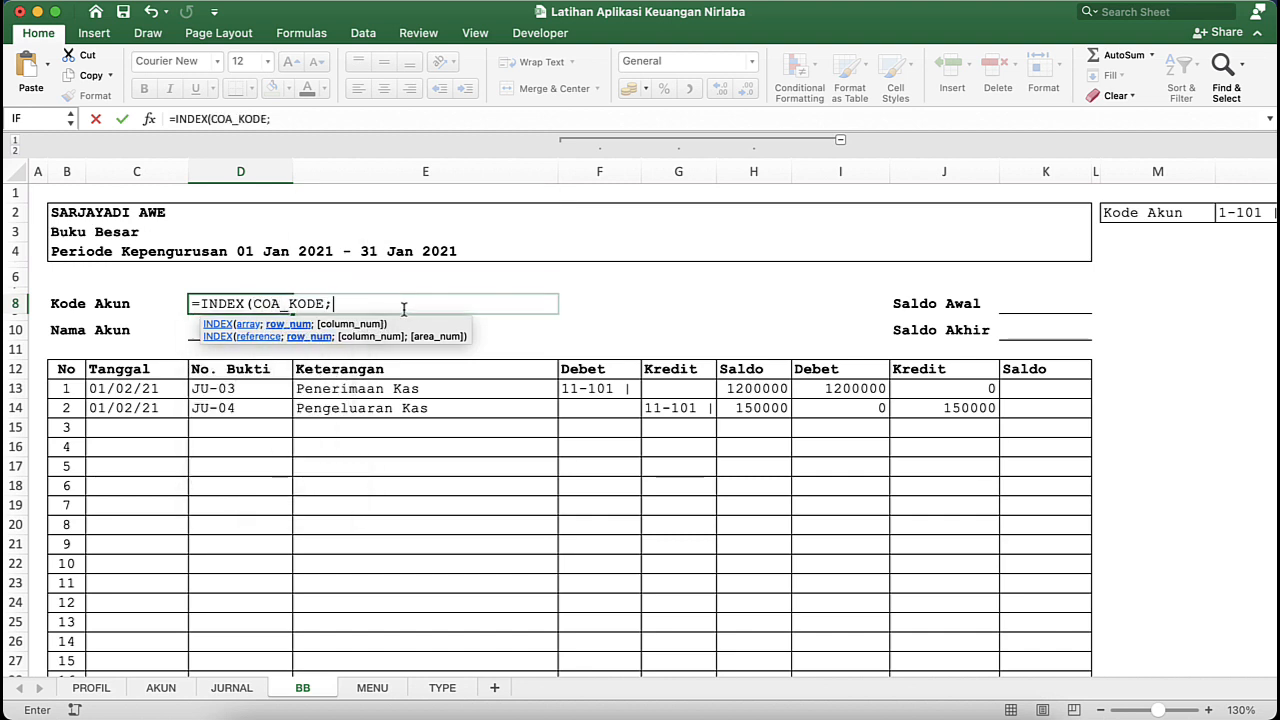
{"action": "type", "text": "MATCH("}
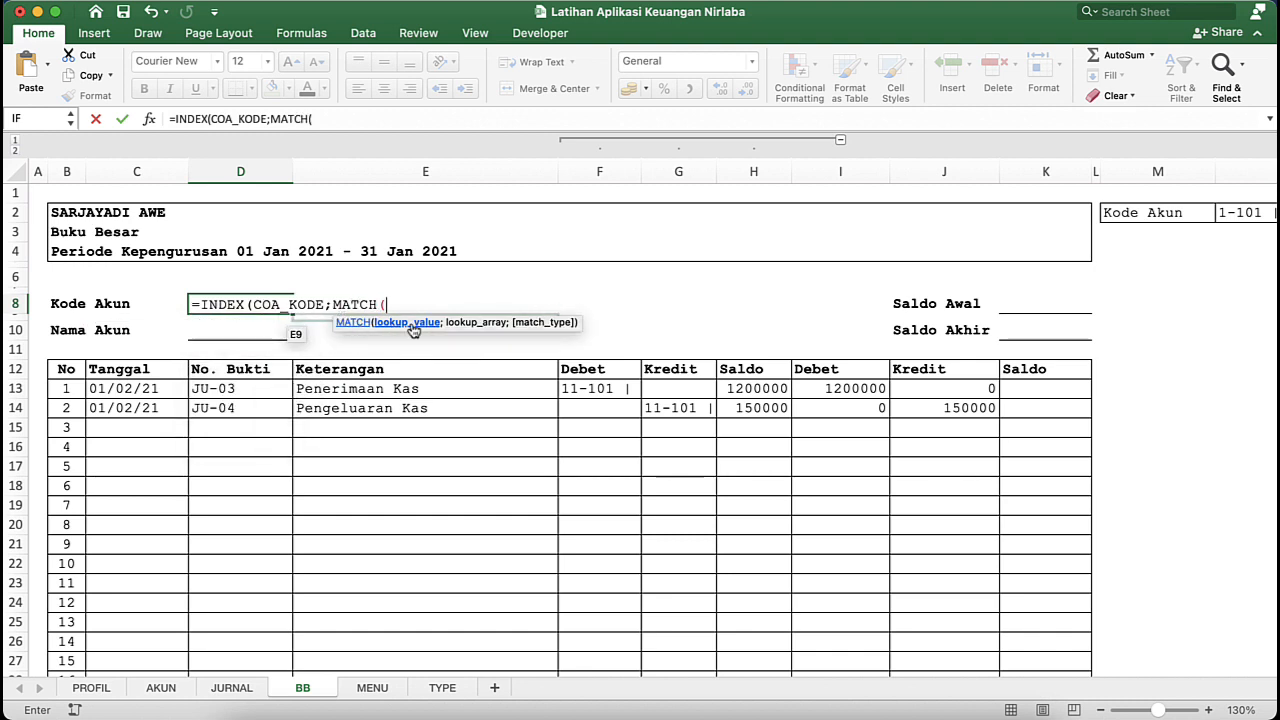
- Complete the Kode Akun formula in D8 with MATCH(buku_besar;akun_nama;0) as the INDEX row number, with N2 as the buku_besar lookup value
{"action": "left_click", "coordinate": [1253, 212]}
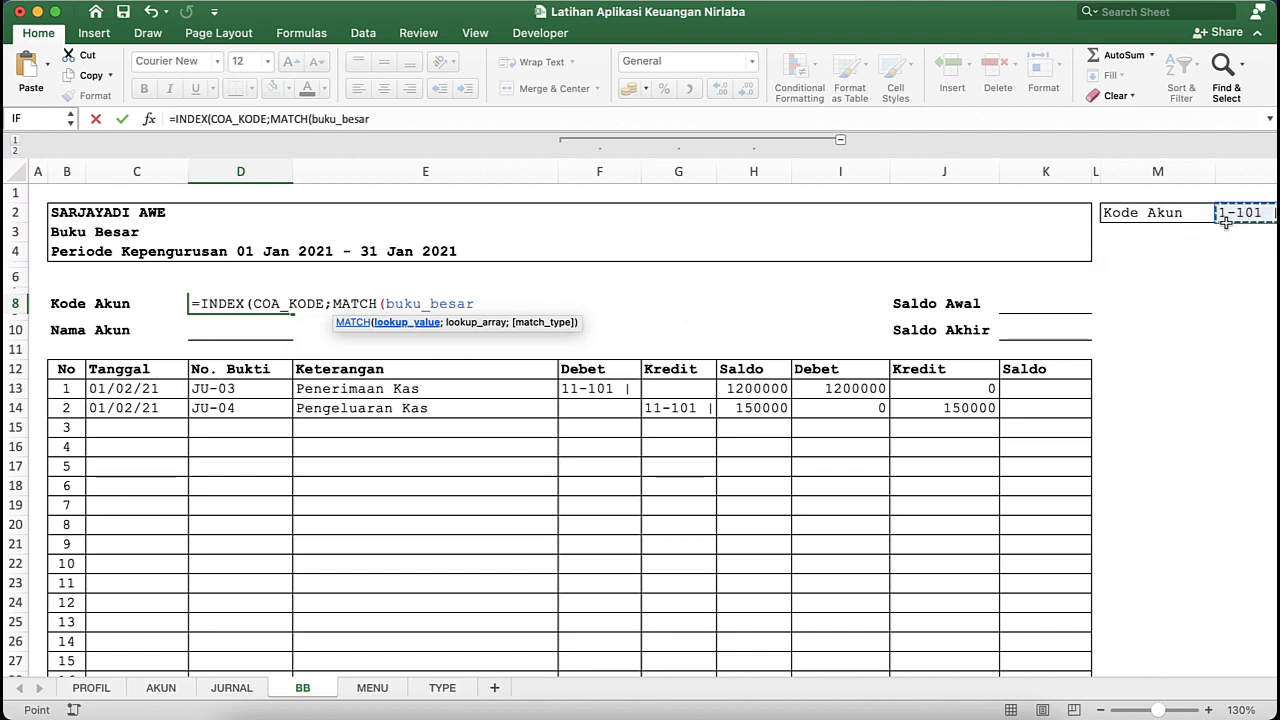
{"action": "type", "text": ";"}
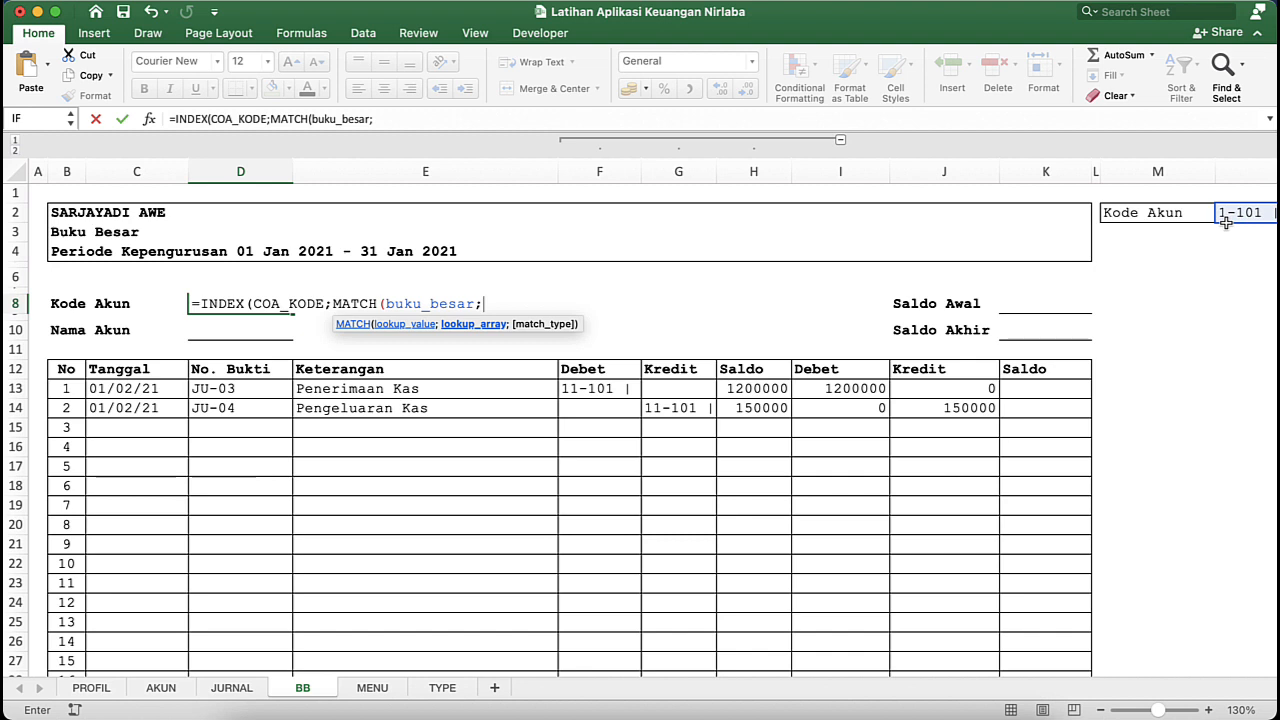
{"action": "type", "text": "AKU"}
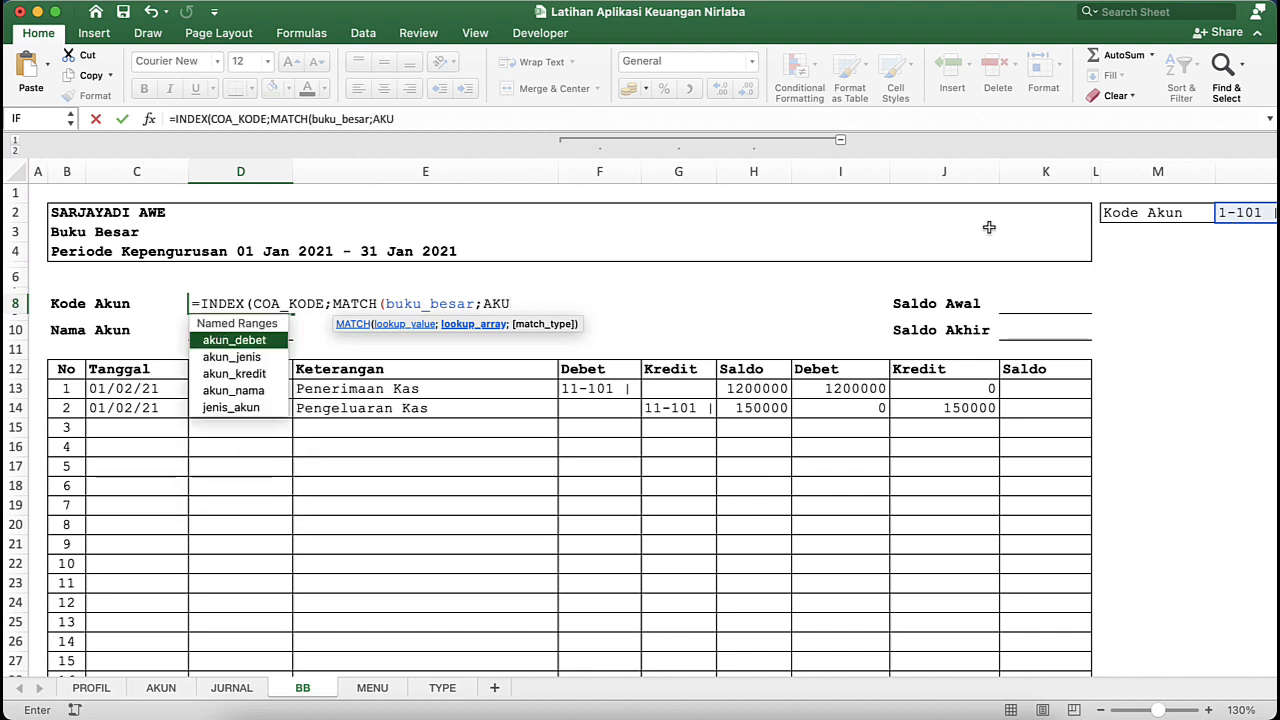
{"action": "double_click", "coordinate": [249, 390]}
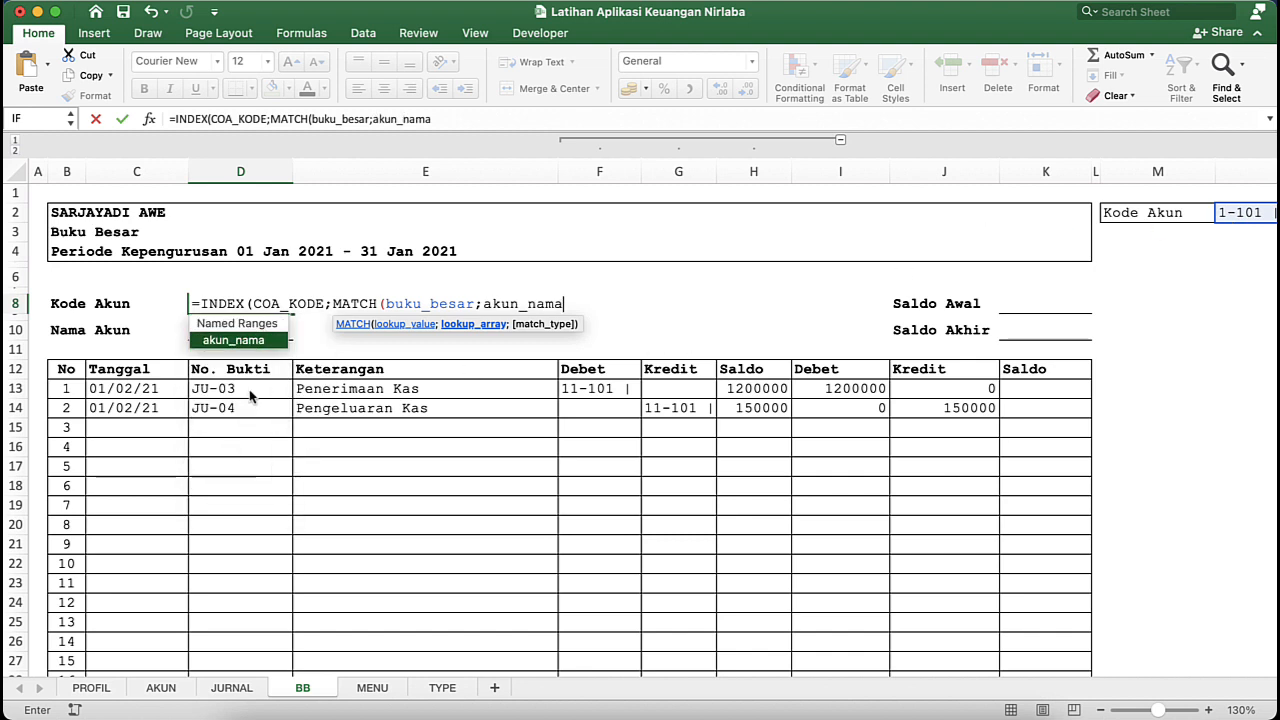
{"action": "type", "text": ";"}
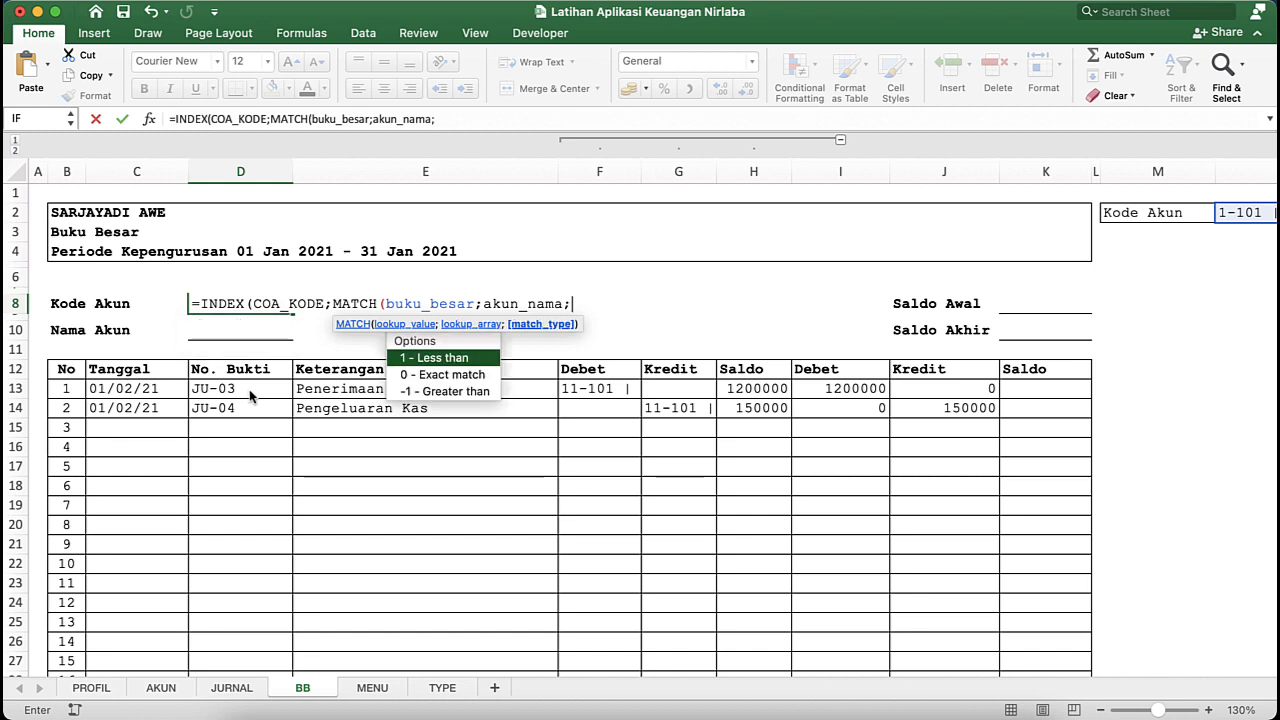
{"action": "type", "text": "0)"}
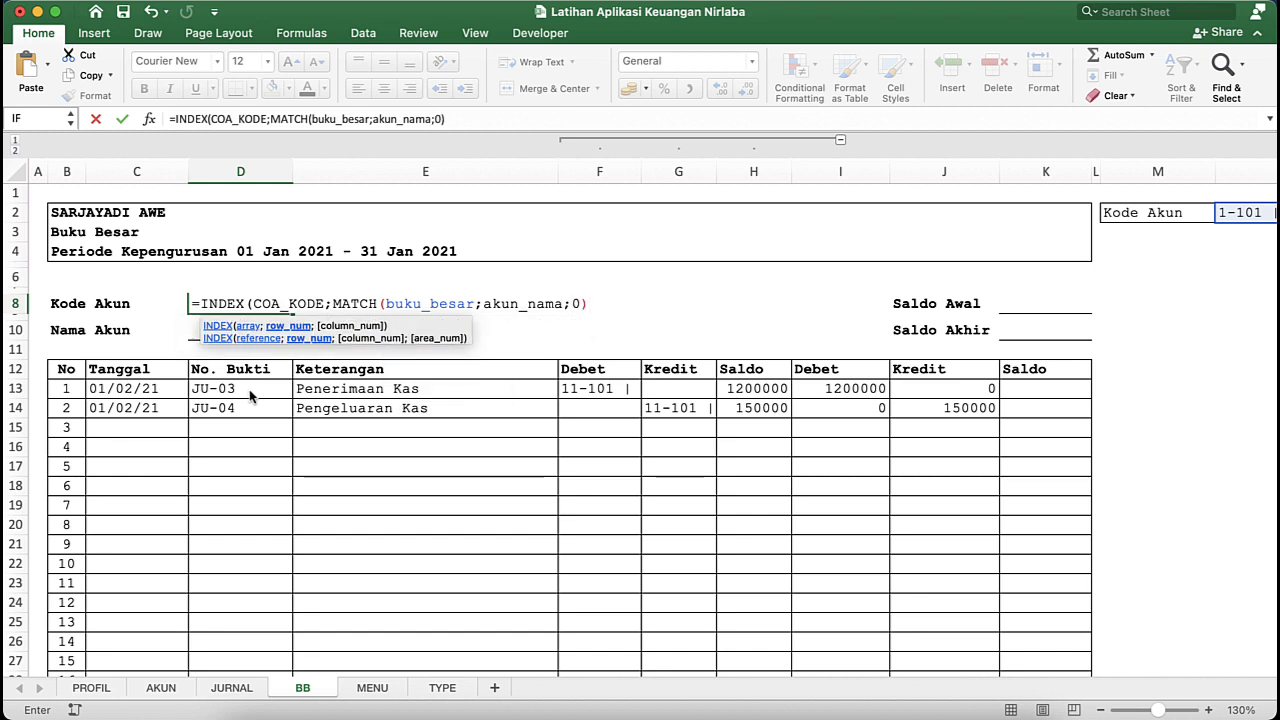
{"action": "type", "text": ")"}
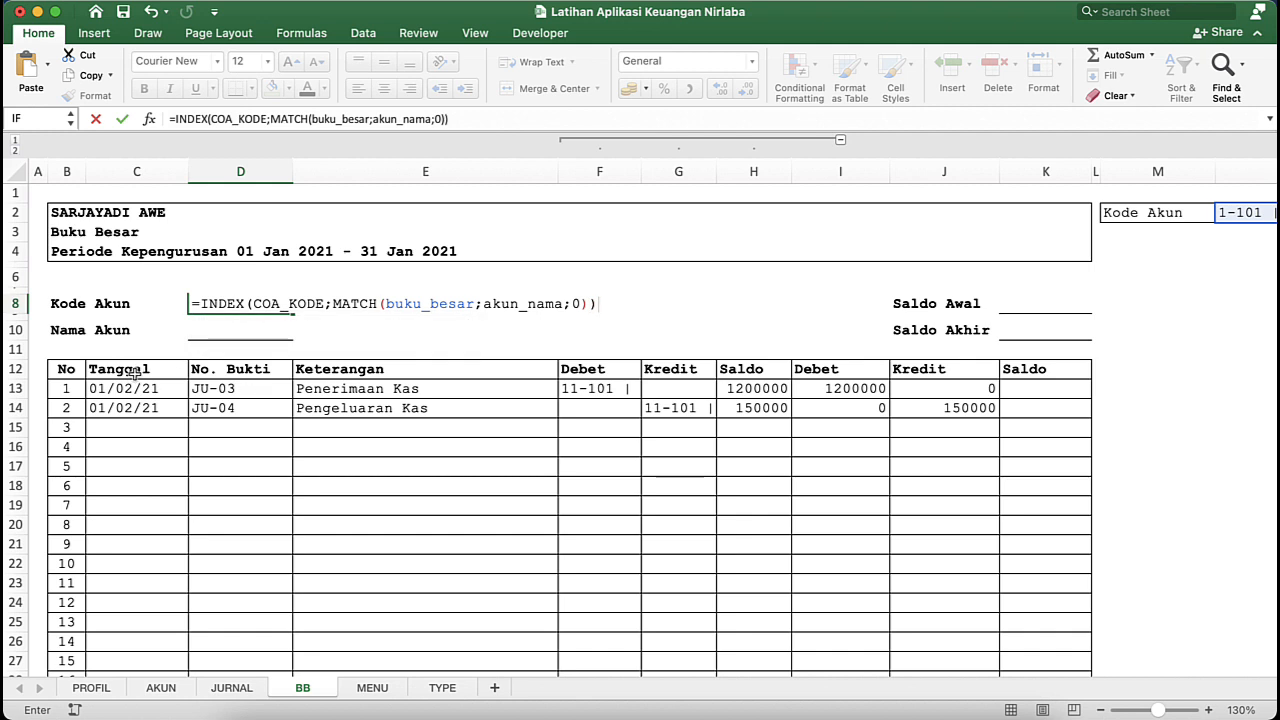
{"action": "key", "text": "Return"}
{"action": "left_click", "coordinate": [261, 304]}
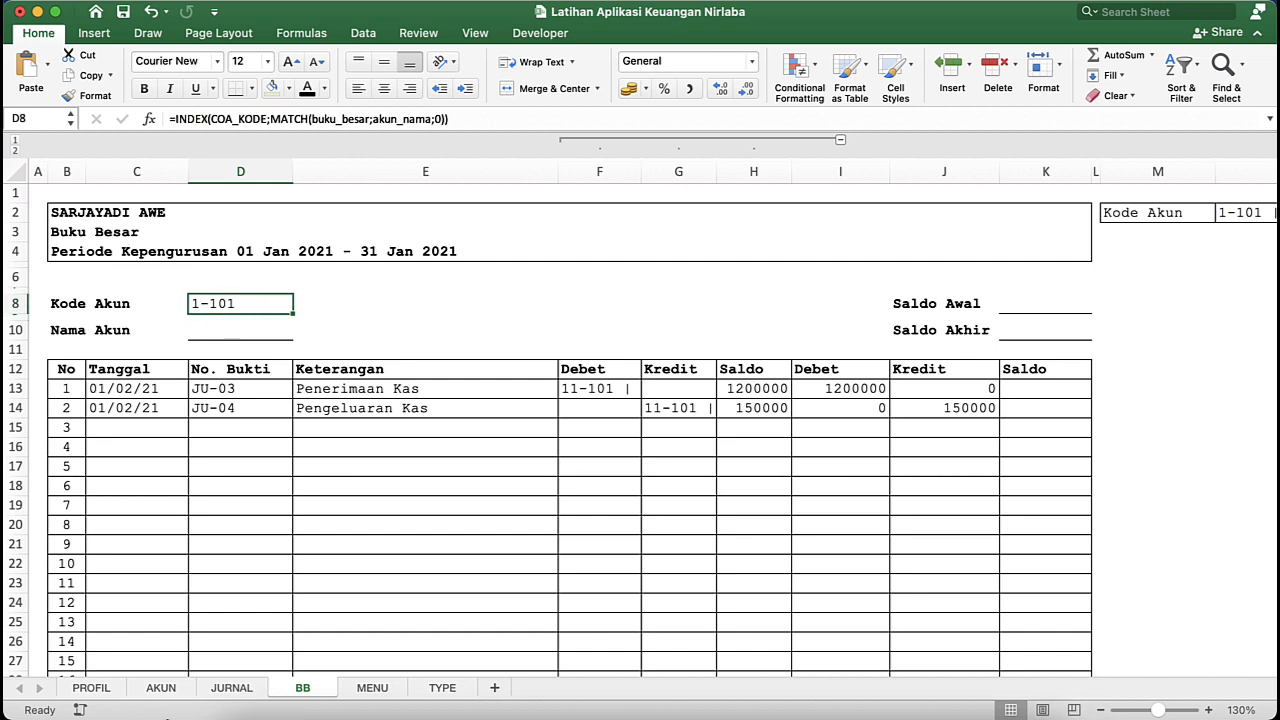
- Compare the KODE entry in B9 with the combined NAMA AKUN entry in H9 on the AKUN sheet, then return to BB
{"action": "left_click", "coordinate": [161, 688]}
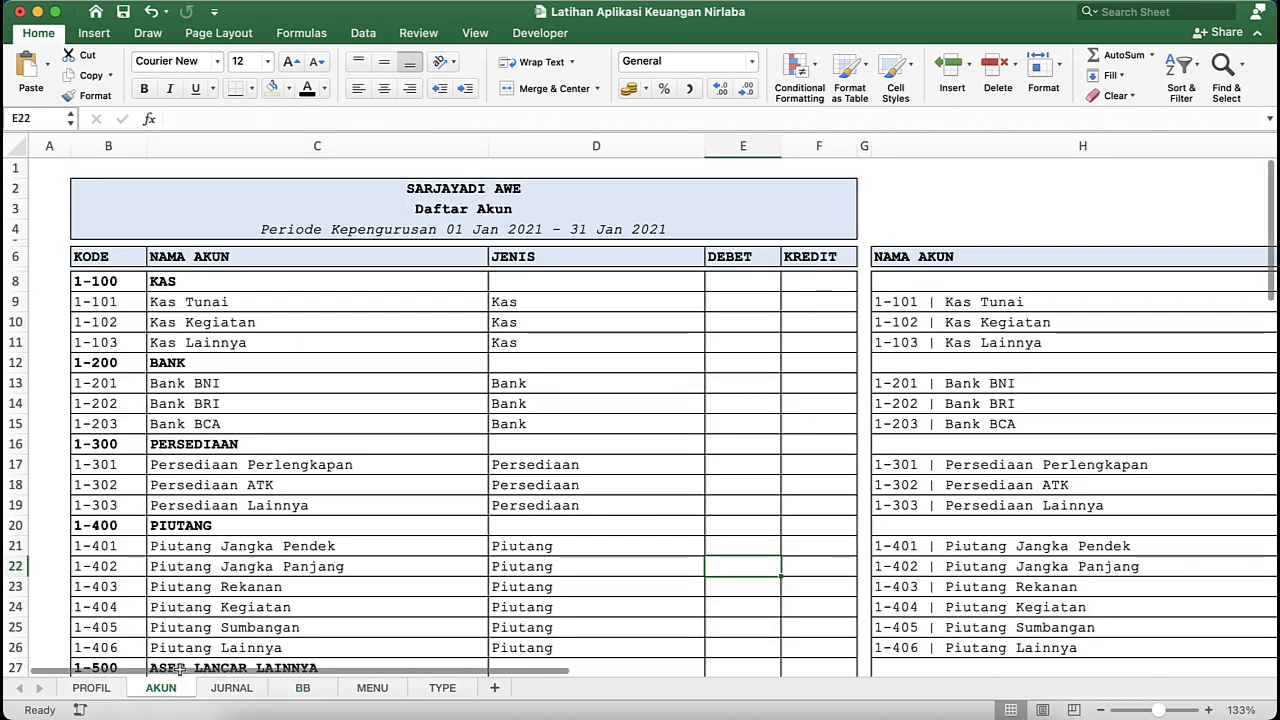
{"action": "left_click", "coordinate": [118, 284]}
{"action": "left_click", "coordinate": [114, 304]}
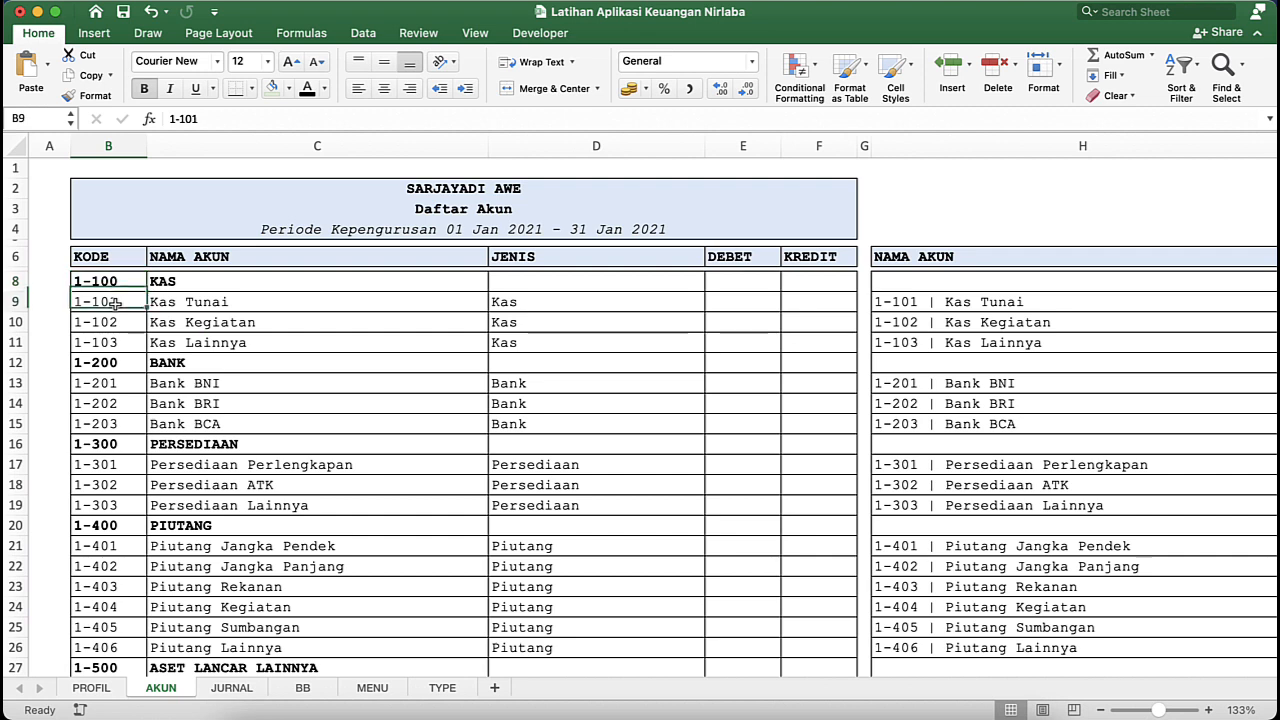
{"action": "left_click", "coordinate": [970, 306]}
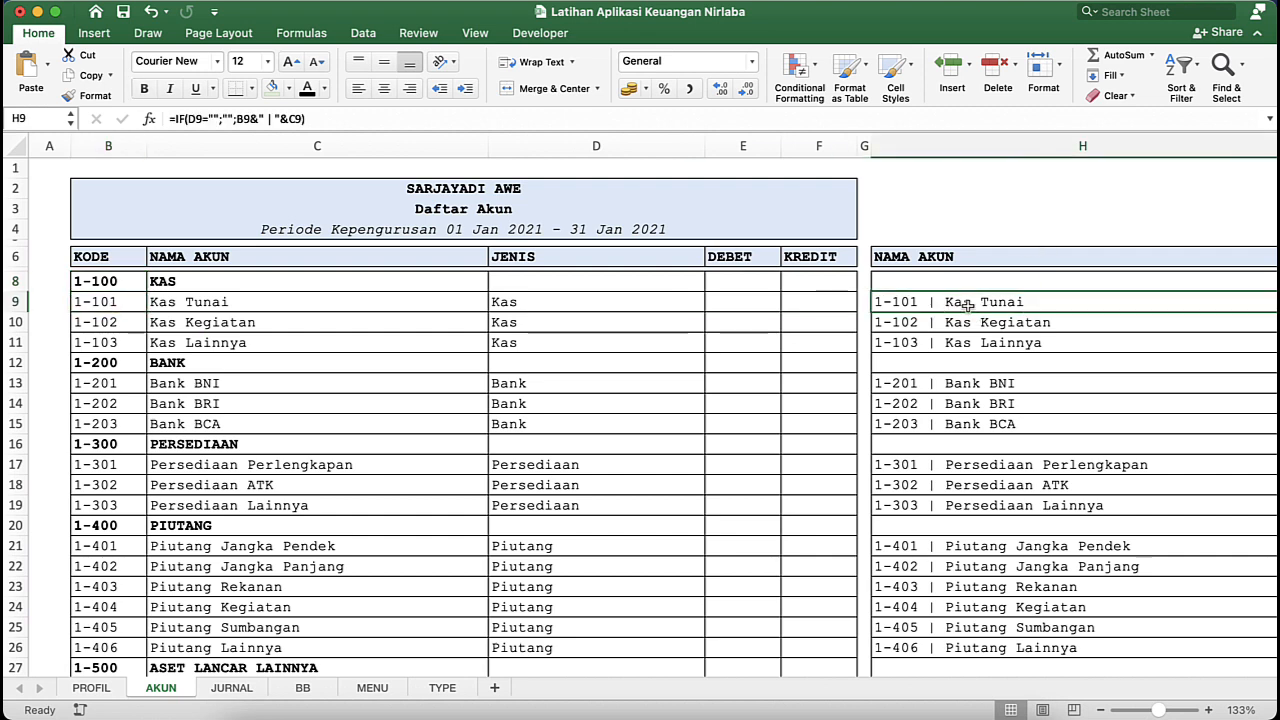
{"action": "left_click", "coordinate": [116, 304]}
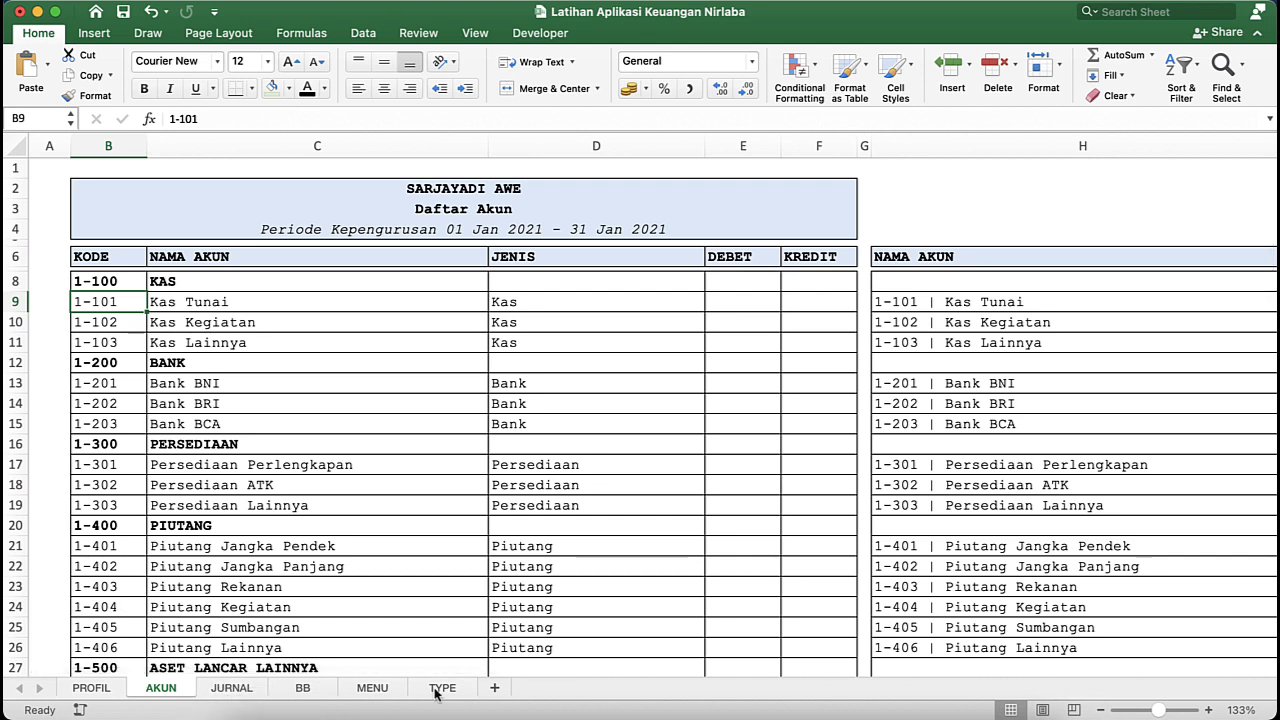
{"action": "left_click", "coordinate": [323, 692]}
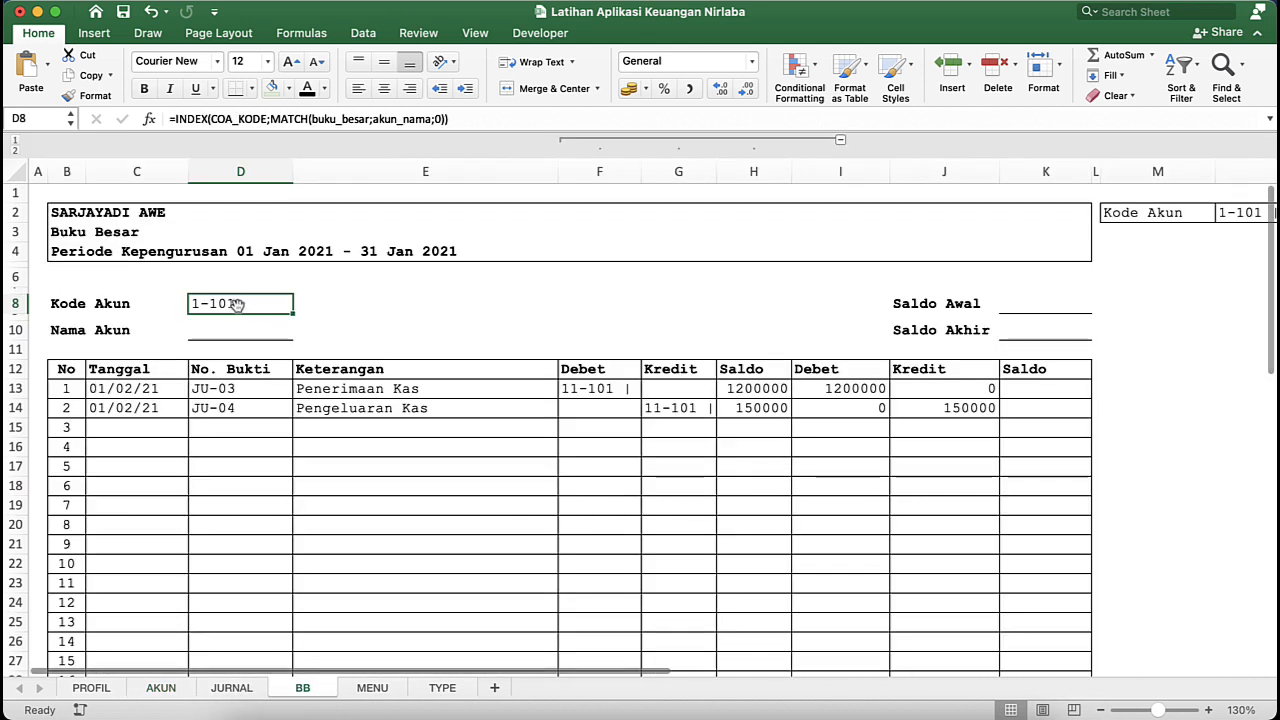
- Clear the account chosen in cell N2 beside the Kode Akun selector on the BB sheet
{"action": "left_click", "coordinate": [1247, 213]}
{"action": "key", "text": "Delete"}
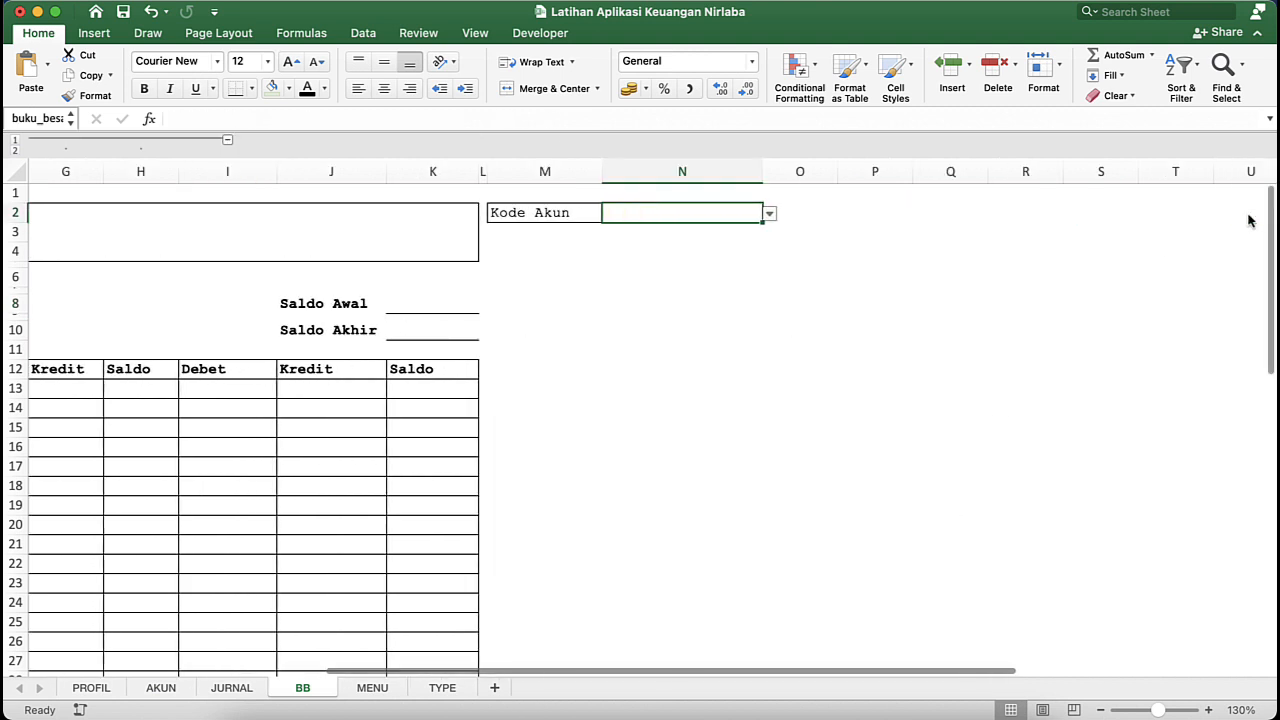
{"action": "scroll", "coordinate": [523, 386], "scroll_direction": "left", "scroll_amount": 5}
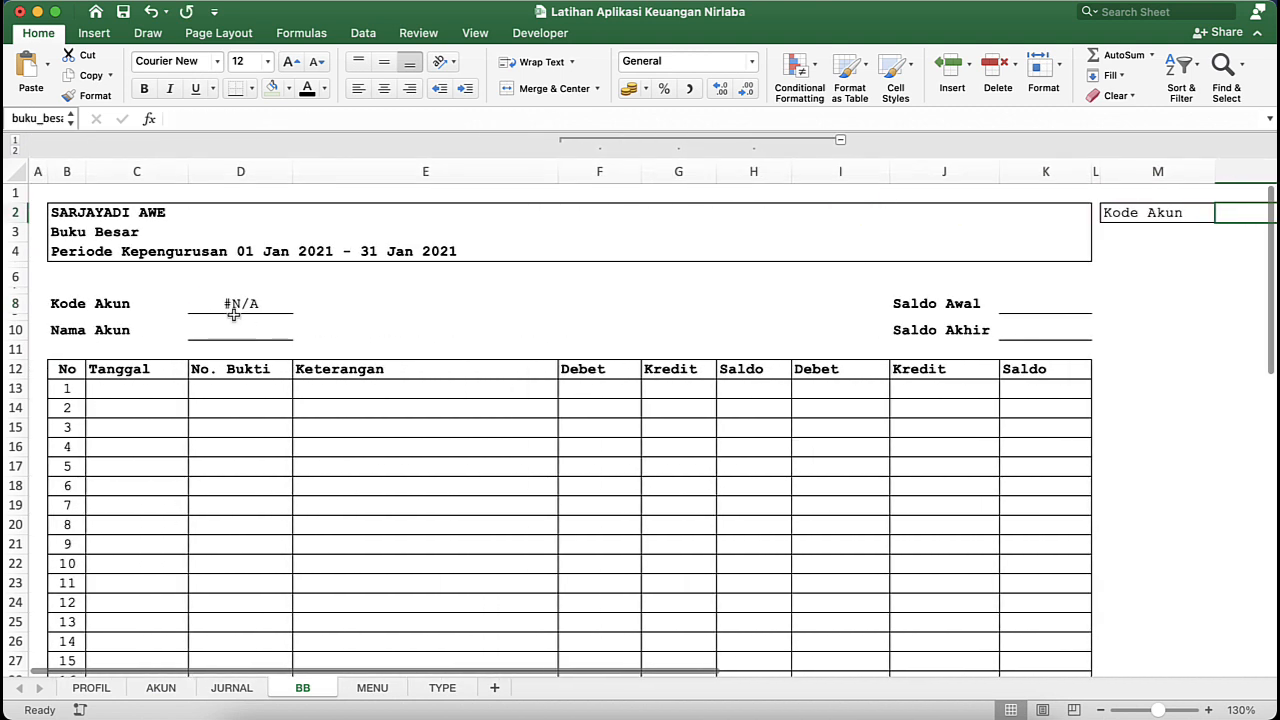
- Wrap the INDEX/MATCH formula in D8 in IFERROR with an empty string "" as the error value
{"action": "left_click", "coordinate": [249, 303]}
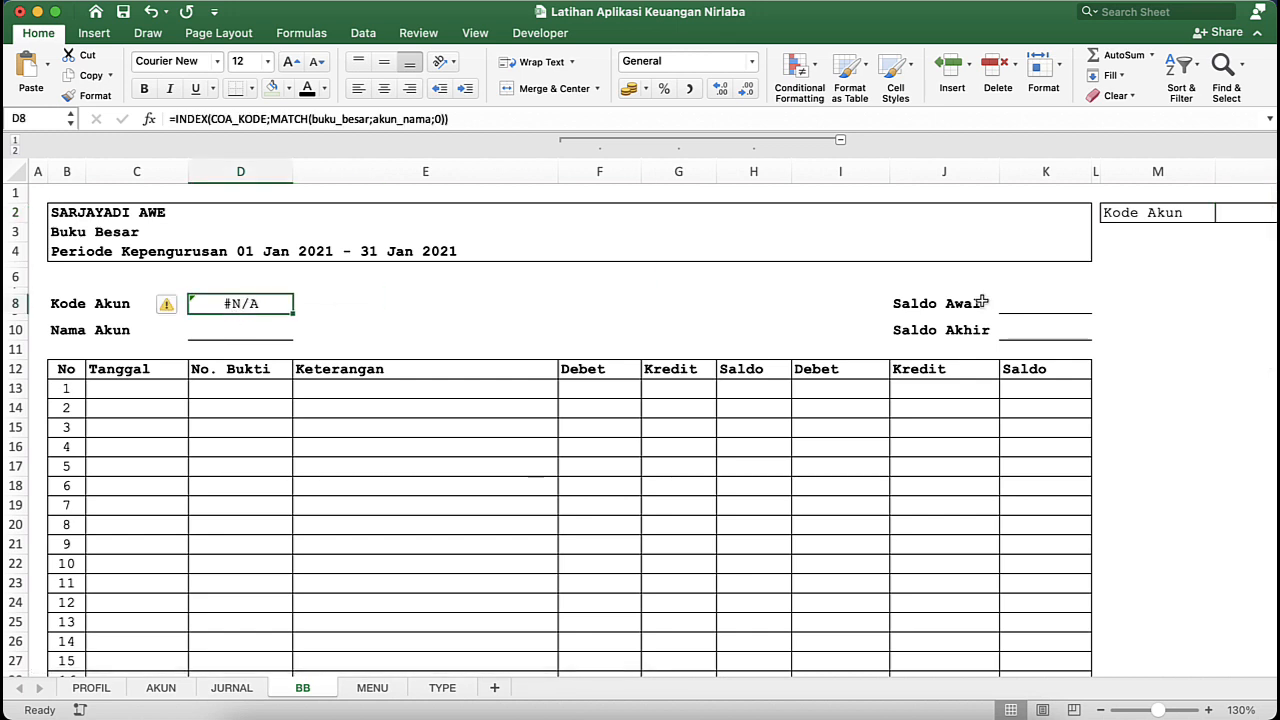
{"action": "left_click", "coordinate": [173, 121]}
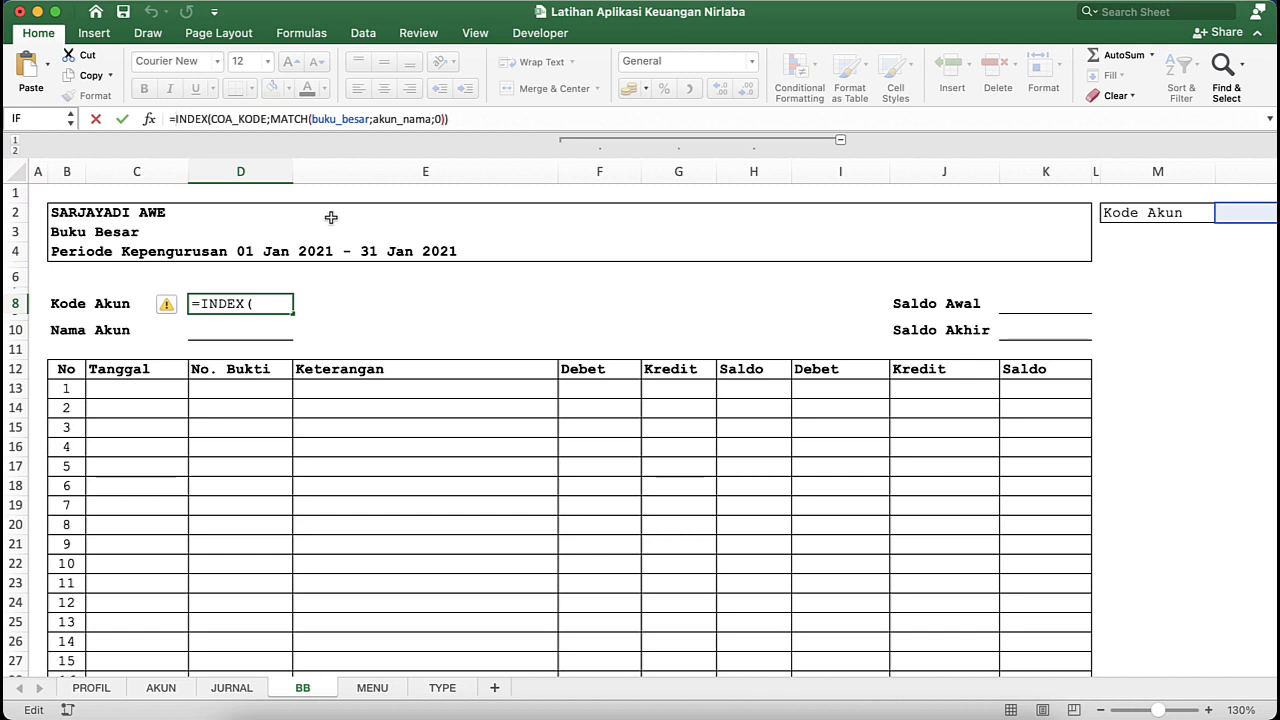
{"action": "type", "text": "I"}
{"action": "key", "text": "Down"}
{"action": "key", "text": "Down"}
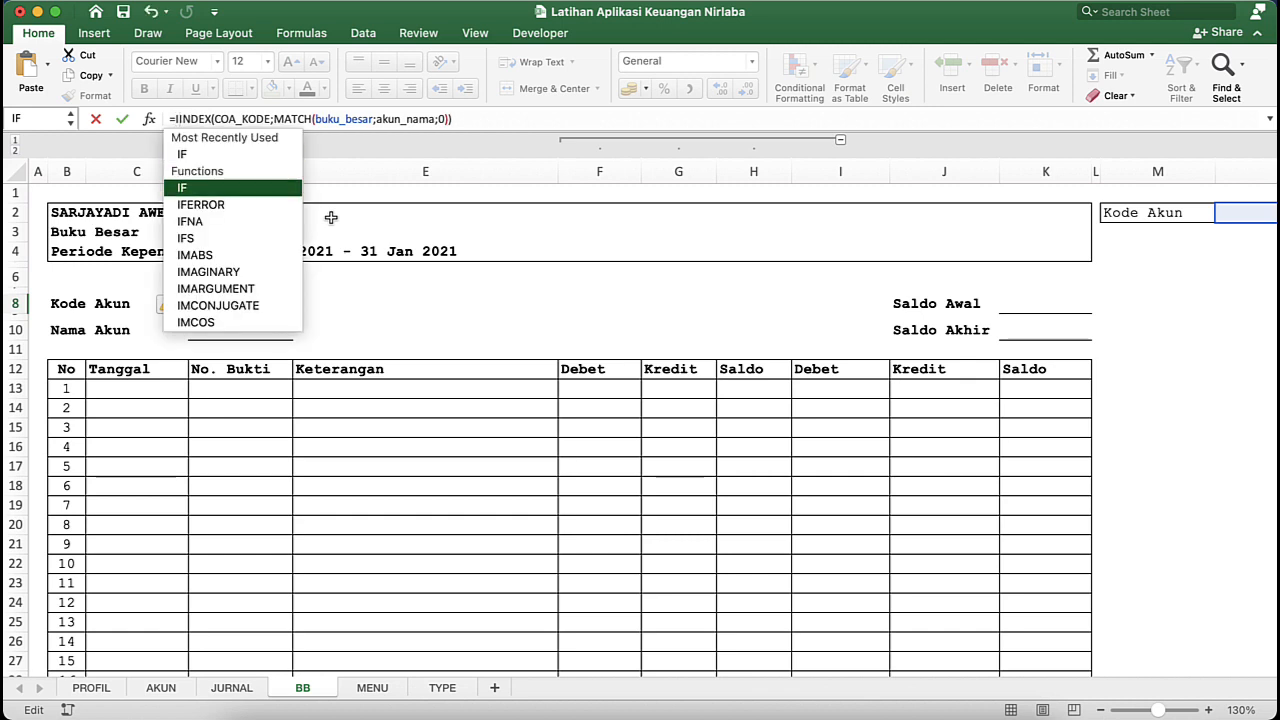
{"action": "key", "text": "Tab"}
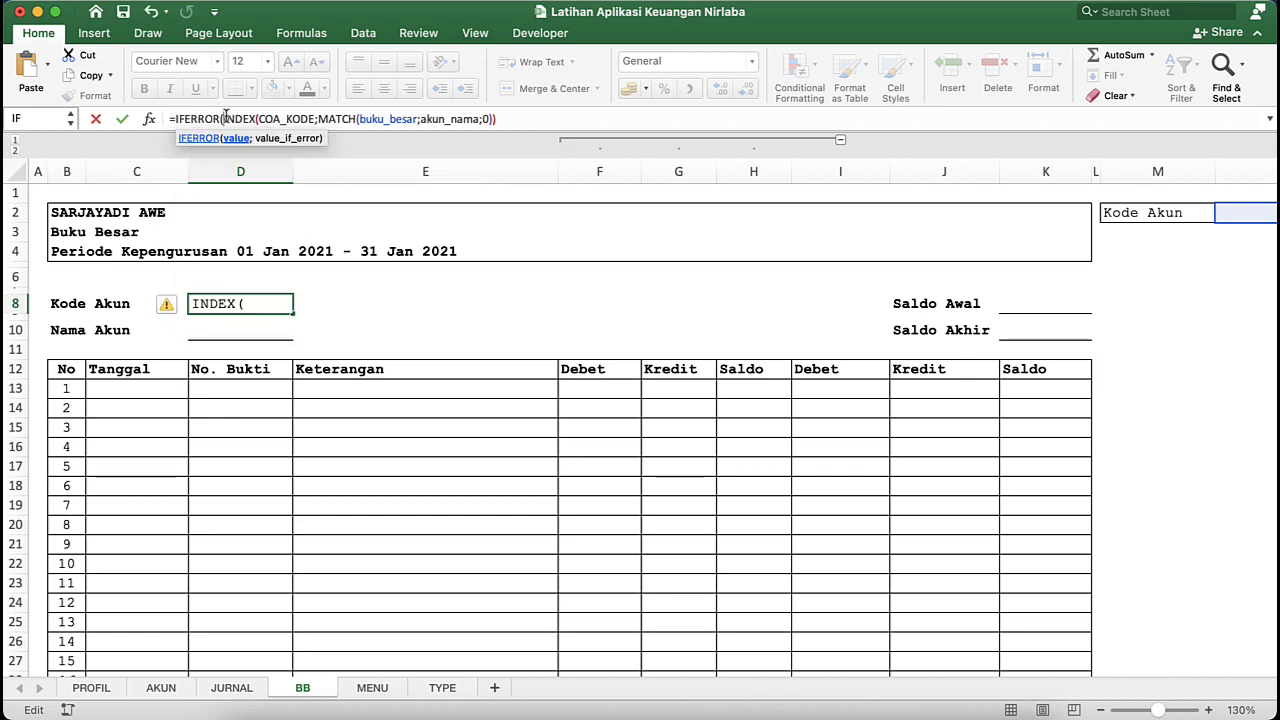
{"action": "left_click", "coordinate": [532, 112]}
{"action": "type", "text": ";"}
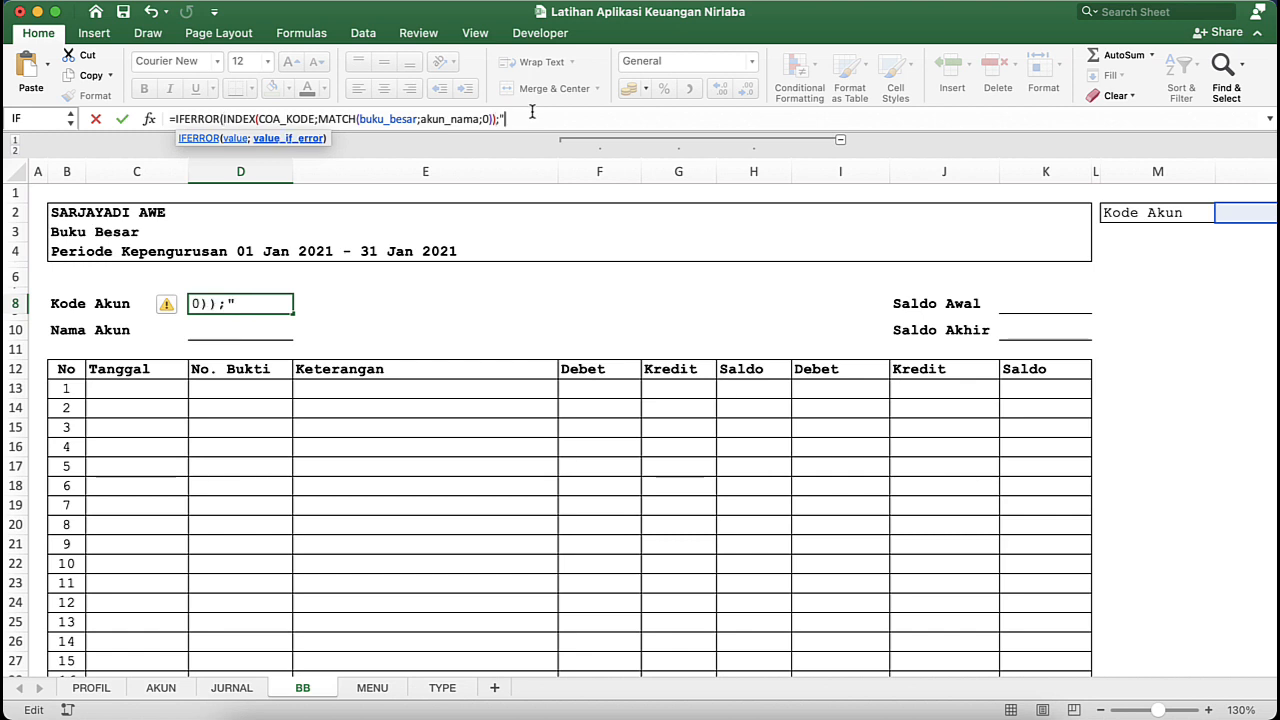
{"action": "type", "text": "\"\")"}
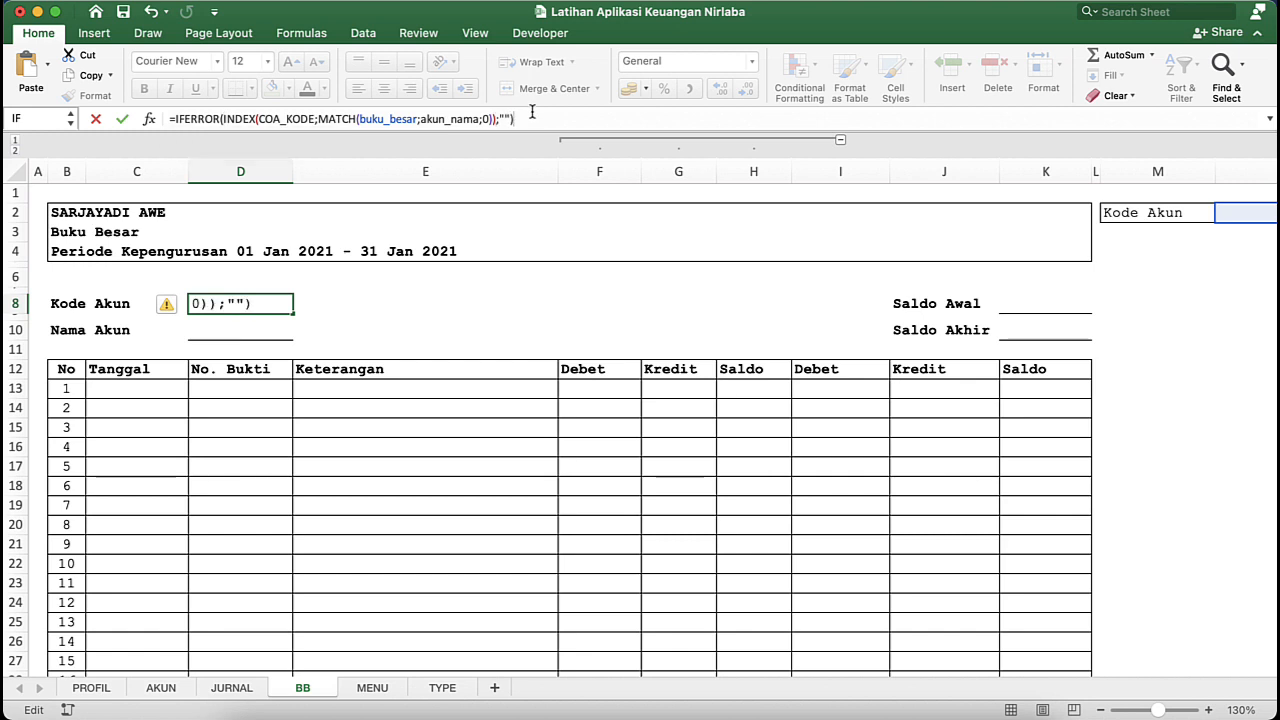
{"action": "key", "text": "Return"}
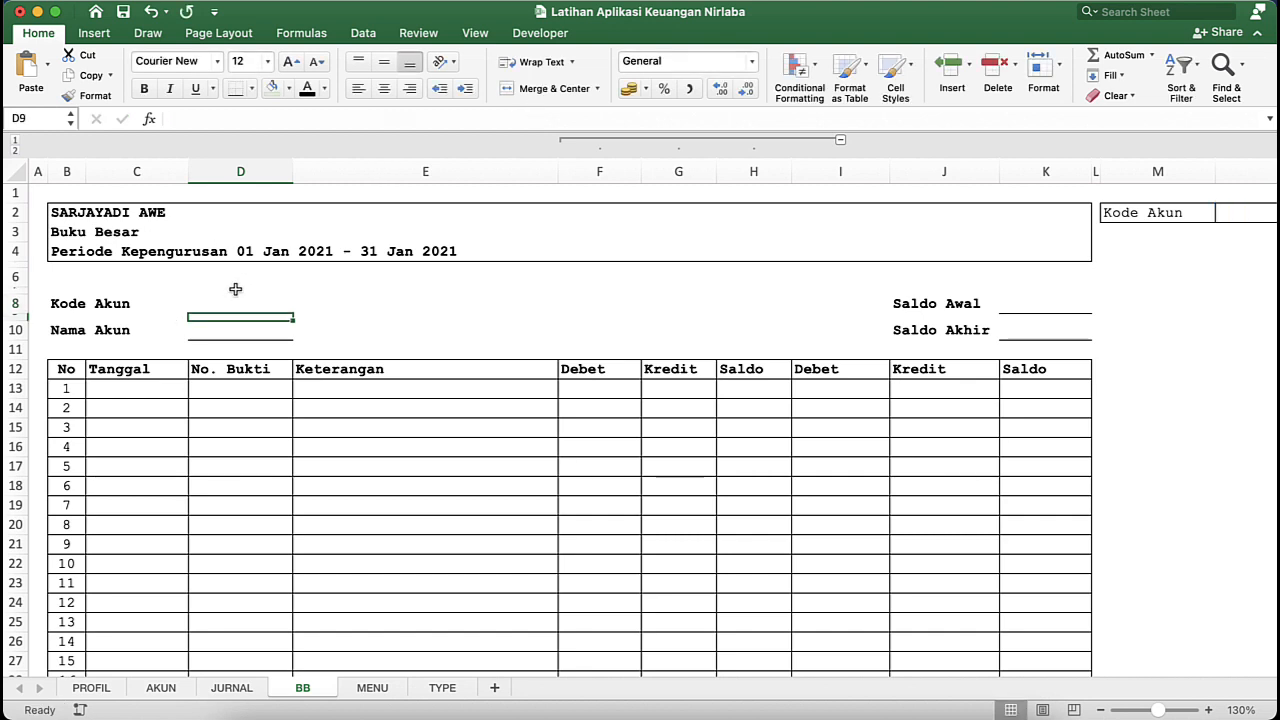
- Change the IFERROR error value in D8 to the text "Pilih Akun !"
{"action": "left_click", "coordinate": [225, 304]}
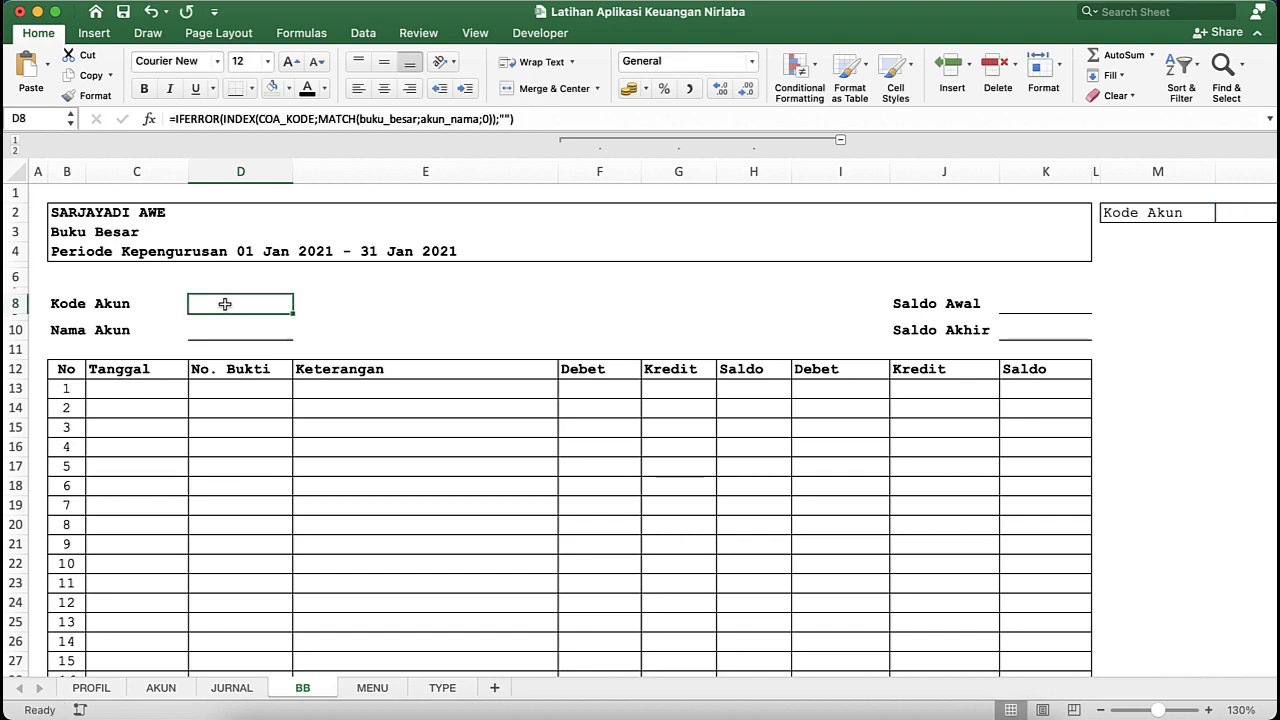
{"action": "left_click", "coordinate": [505, 118]}
{"action": "type", "text": "PIL"}
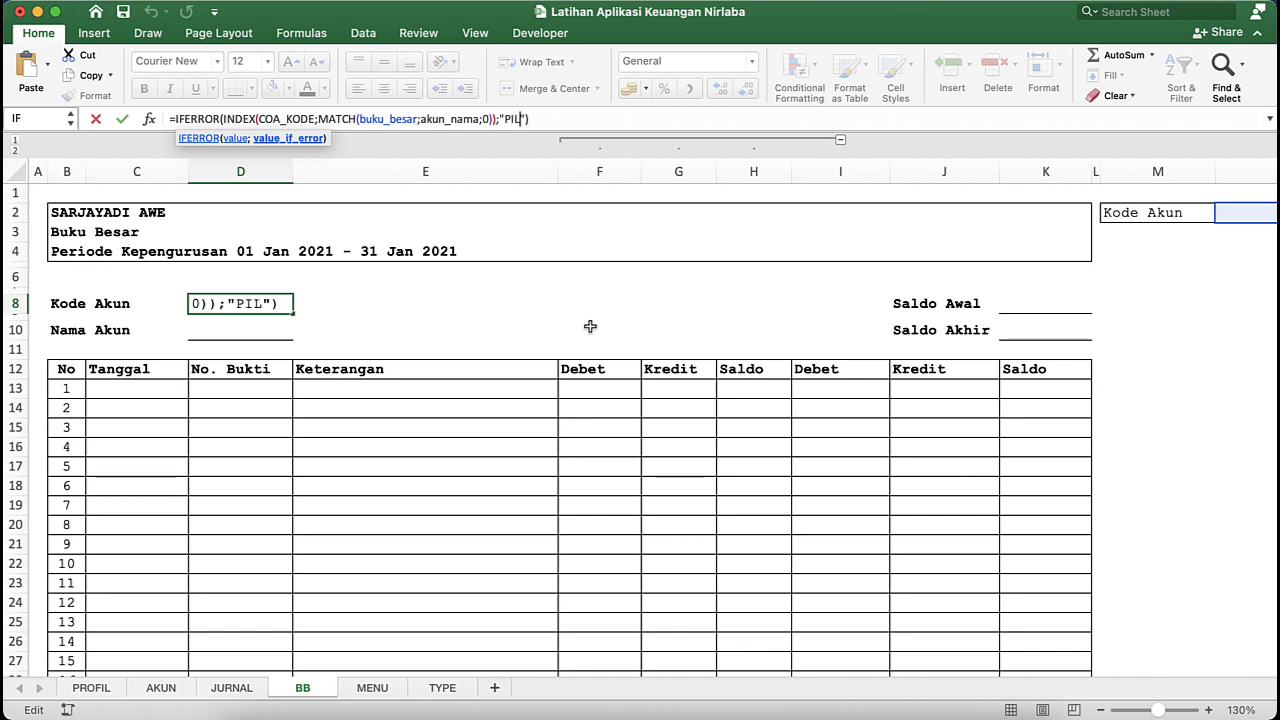
{"action": "type", "text": "I"}
{"action": "key", "text": "BackSpace"}
{"action": "key", "text": "BackSpace"}
{"action": "key", "text": "BackSpace"}
{"action": "type", "text": "ilih Akun !"}
{"action": "key", "text": "Return"}
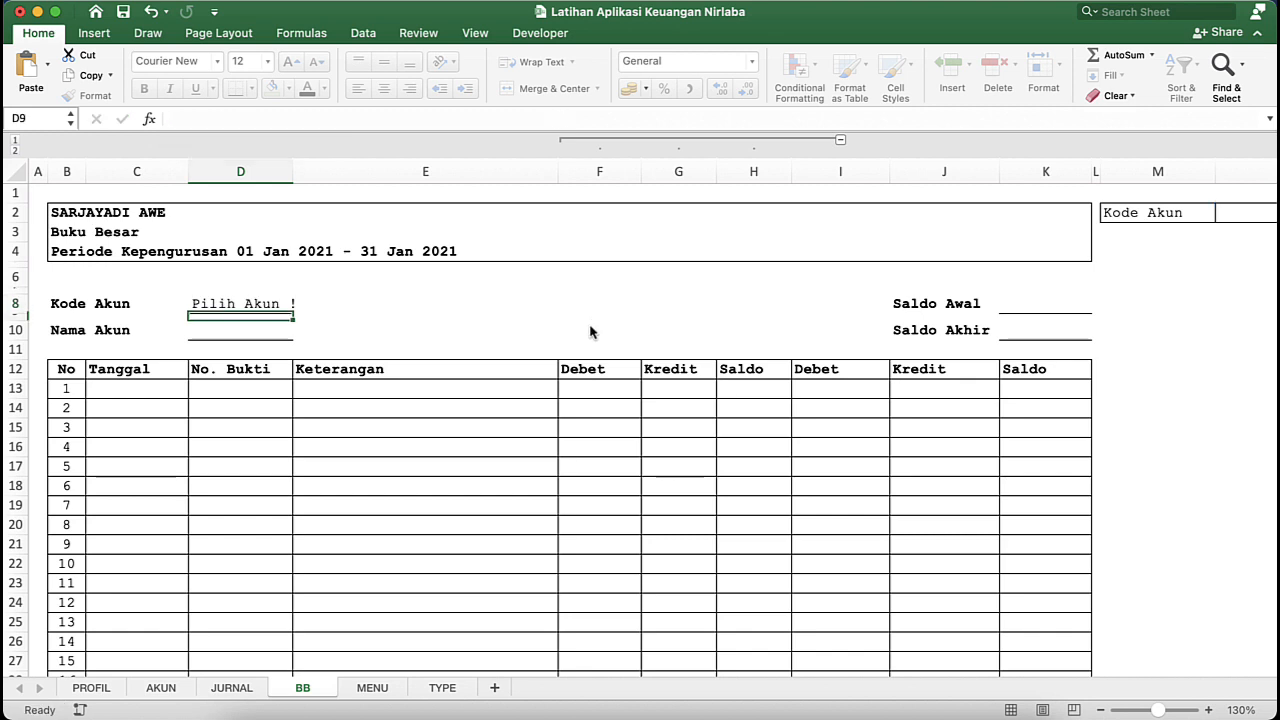
{"action": "left_click", "coordinate": [266, 304]}
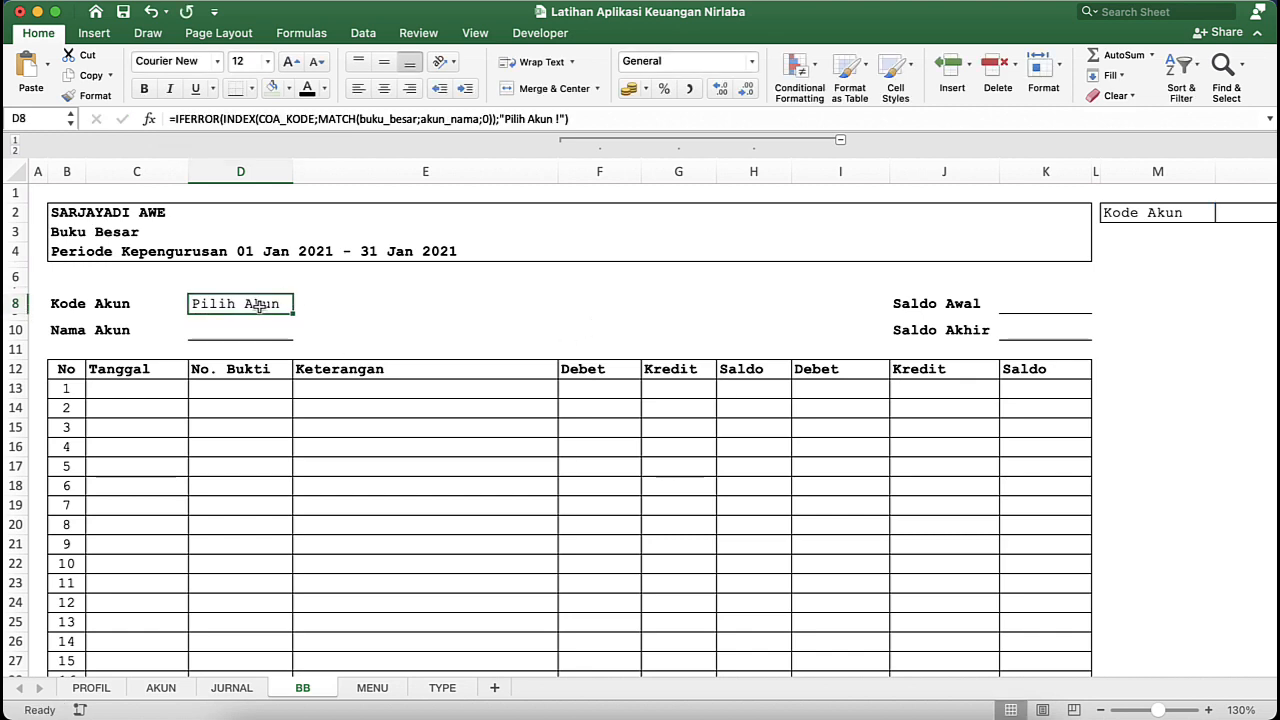
{"action": "scroll", "coordinate": [1236, 231], "scroll_direction": "right", "scroll_amount": 4}
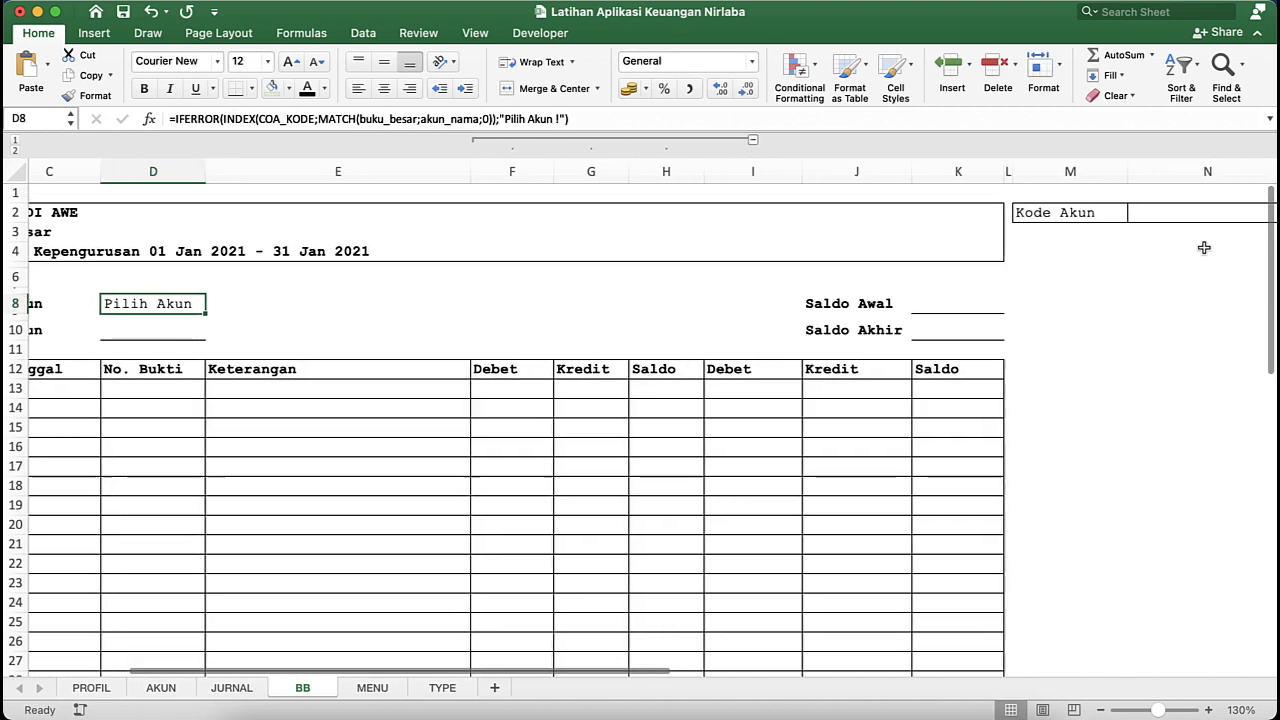
- Choose the account 1-101 | Kas Tunai in cell N2 and check the Kode Akun lookup in D8
{"action": "left_click", "coordinate": [1158, 214]}
{"action": "left_click", "coordinate": [1254, 216]}
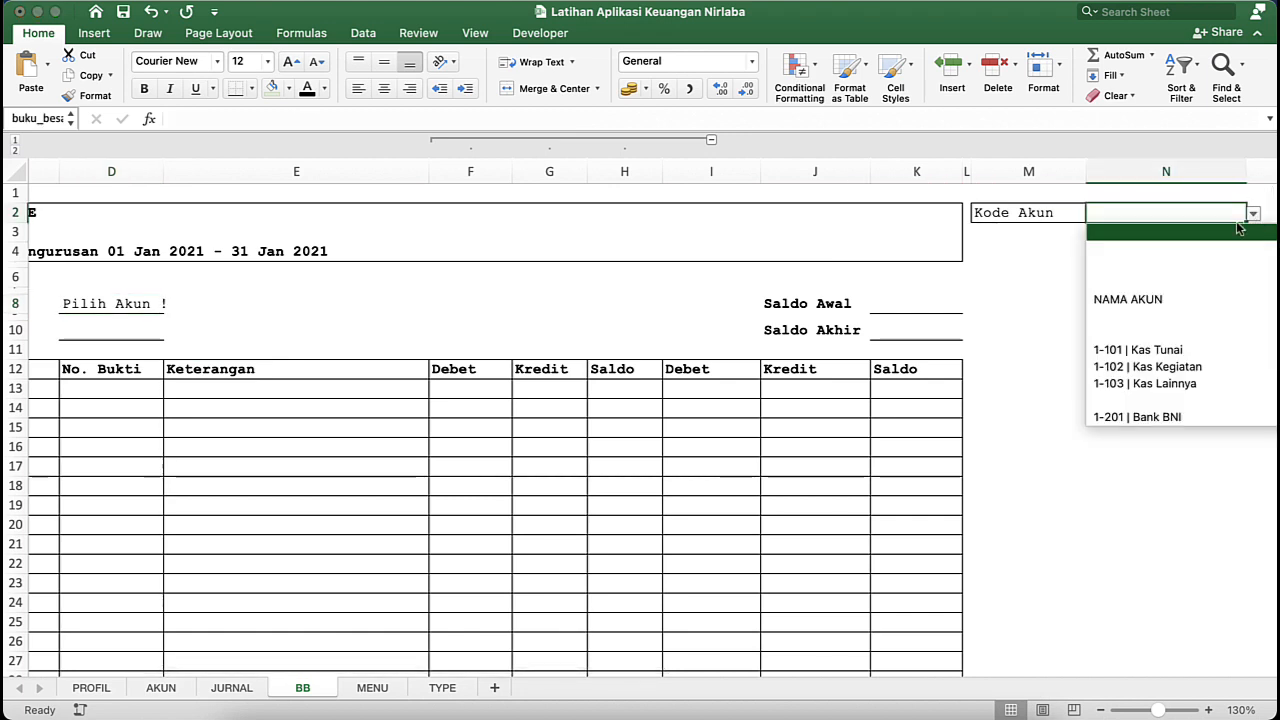
{"action": "left_click", "coordinate": [1149, 355]}
{"action": "scroll", "coordinate": [259, 378], "scroll_direction": "left", "scroll_amount": 4}
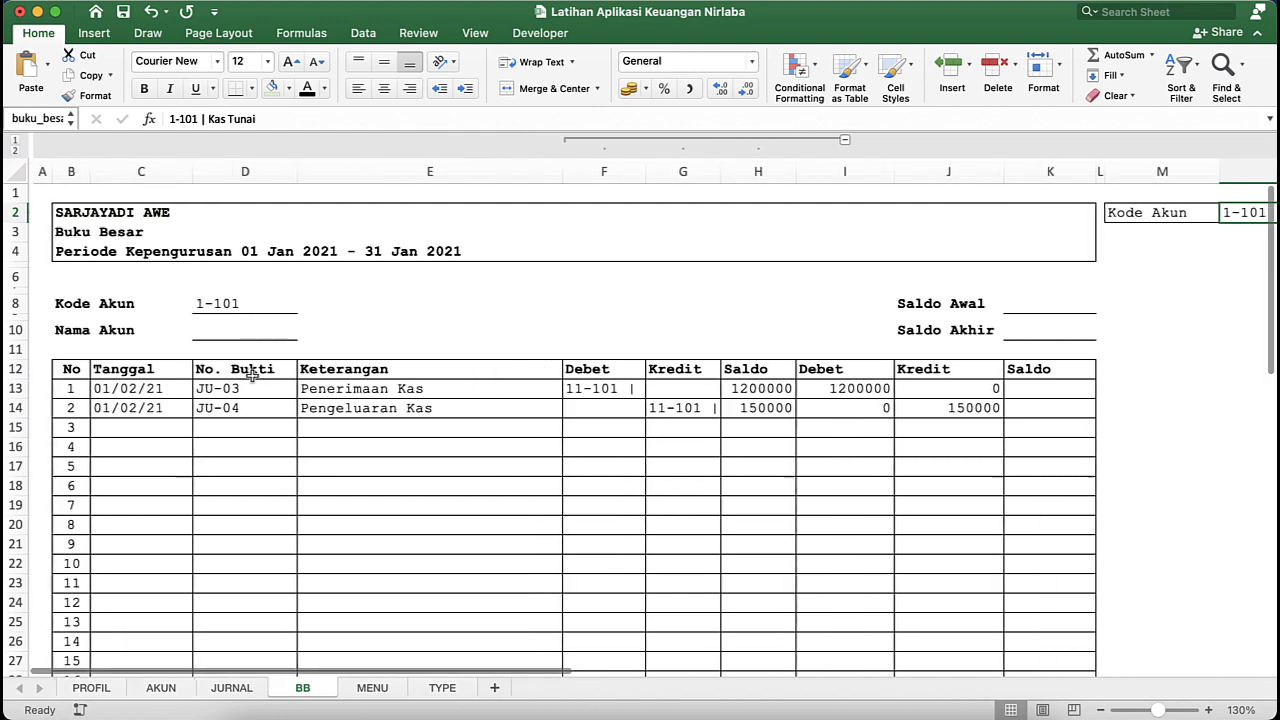
{"action": "scroll", "coordinate": [243, 297], "scroll_direction": "right", "scroll_amount": 5}
{"action": "scroll", "coordinate": [297, 343], "scroll_direction": "left", "scroll_amount": 3}
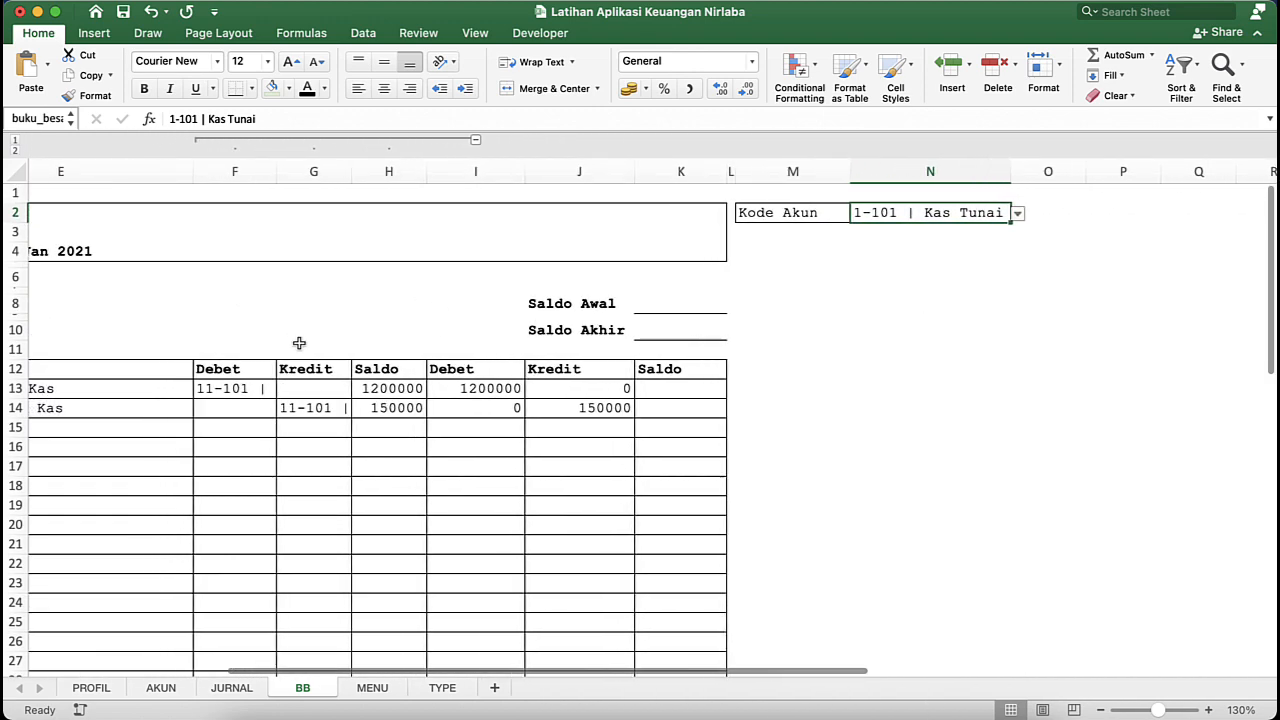
{"action": "scroll", "coordinate": [348, 402], "scroll_direction": "left", "scroll_amount": 4}
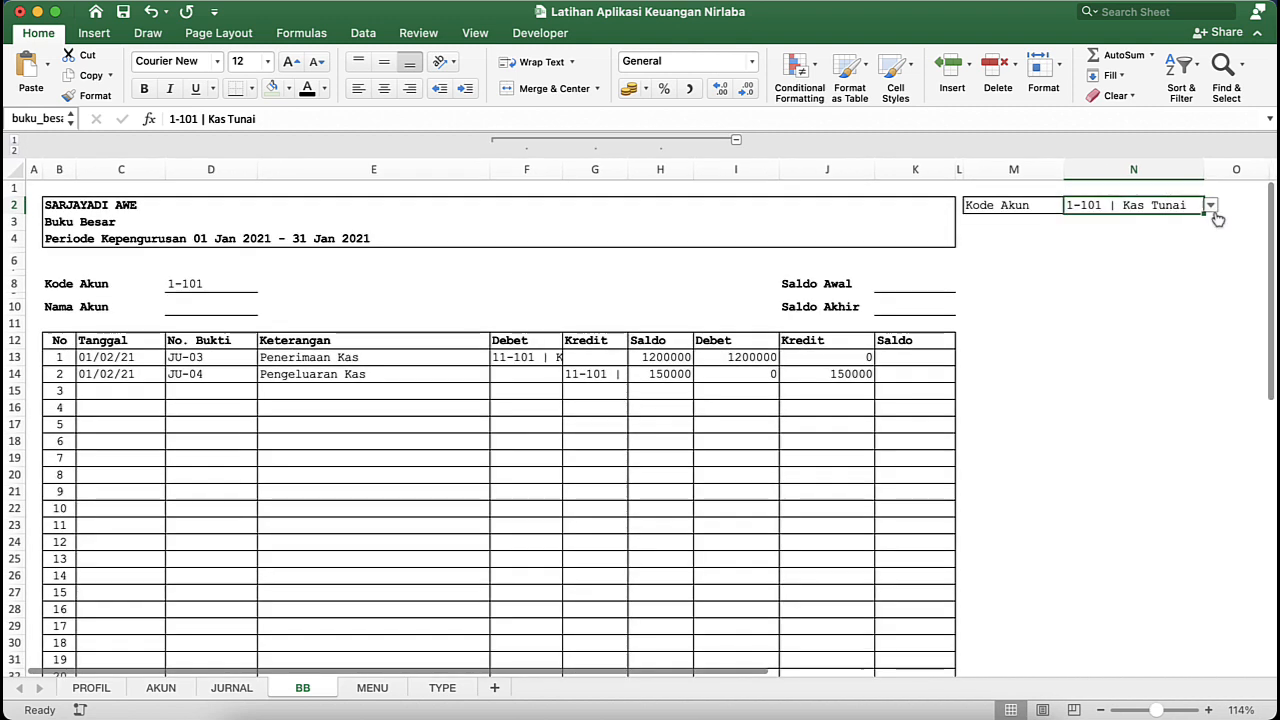
- Choose 4-104 | Pendapatan Iuran Anggota Lembaga in N2 to test the Kode Akun lookup, and clear the selection again
{"action": "left_click", "coordinate": [1212, 204]}
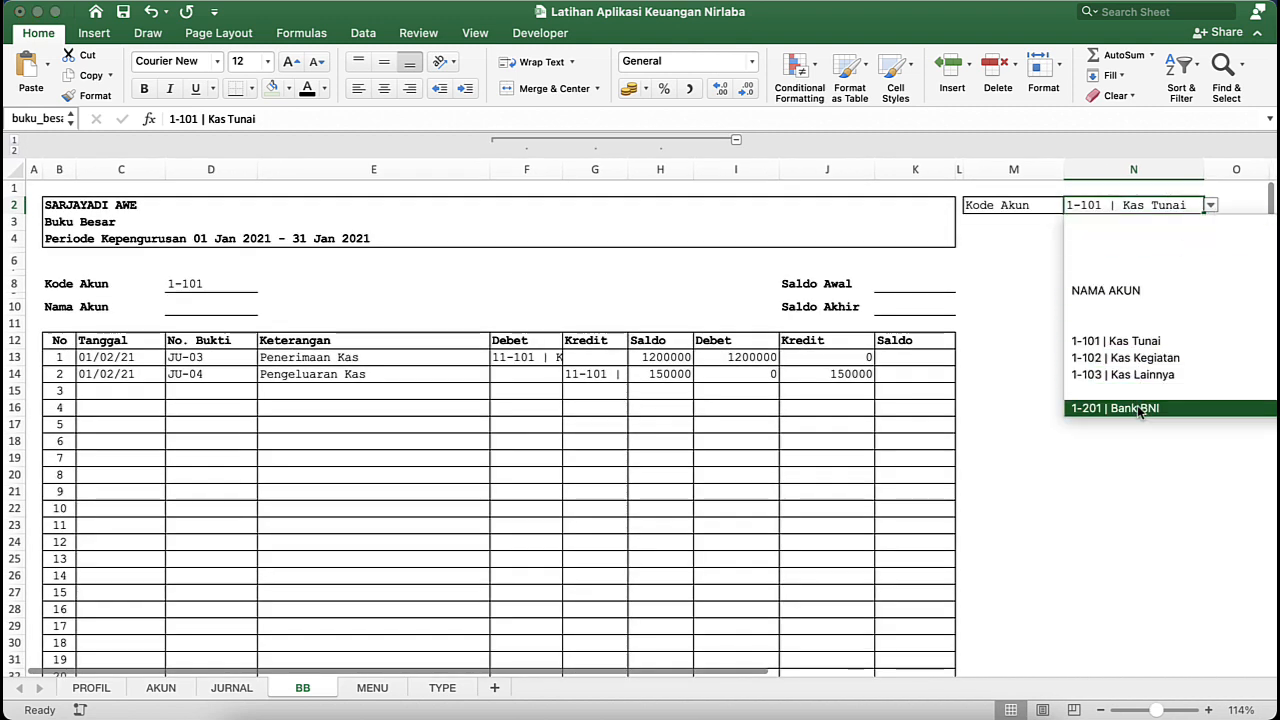
{"action": "scroll", "coordinate": [1137, 405], "scroll_direction": "down", "scroll_amount": 5}
{"action": "scroll", "coordinate": [1137, 405], "scroll_direction": "down", "scroll_amount": 5}
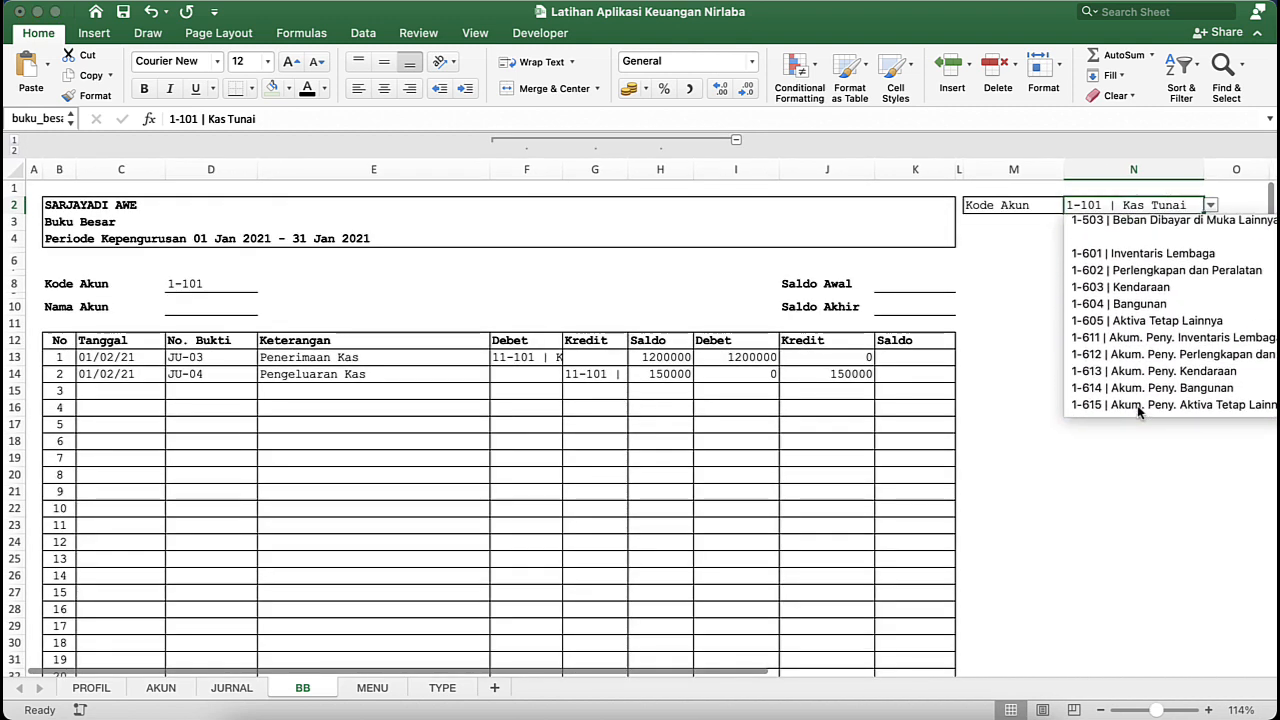
{"action": "scroll", "coordinate": [1137, 405], "scroll_direction": "up", "scroll_amount": 3}
{"action": "scroll", "coordinate": [1137, 405], "scroll_direction": "up", "scroll_amount": 2}
{"action": "scroll", "coordinate": [1137, 405], "scroll_direction": "down", "scroll_amount": 8}
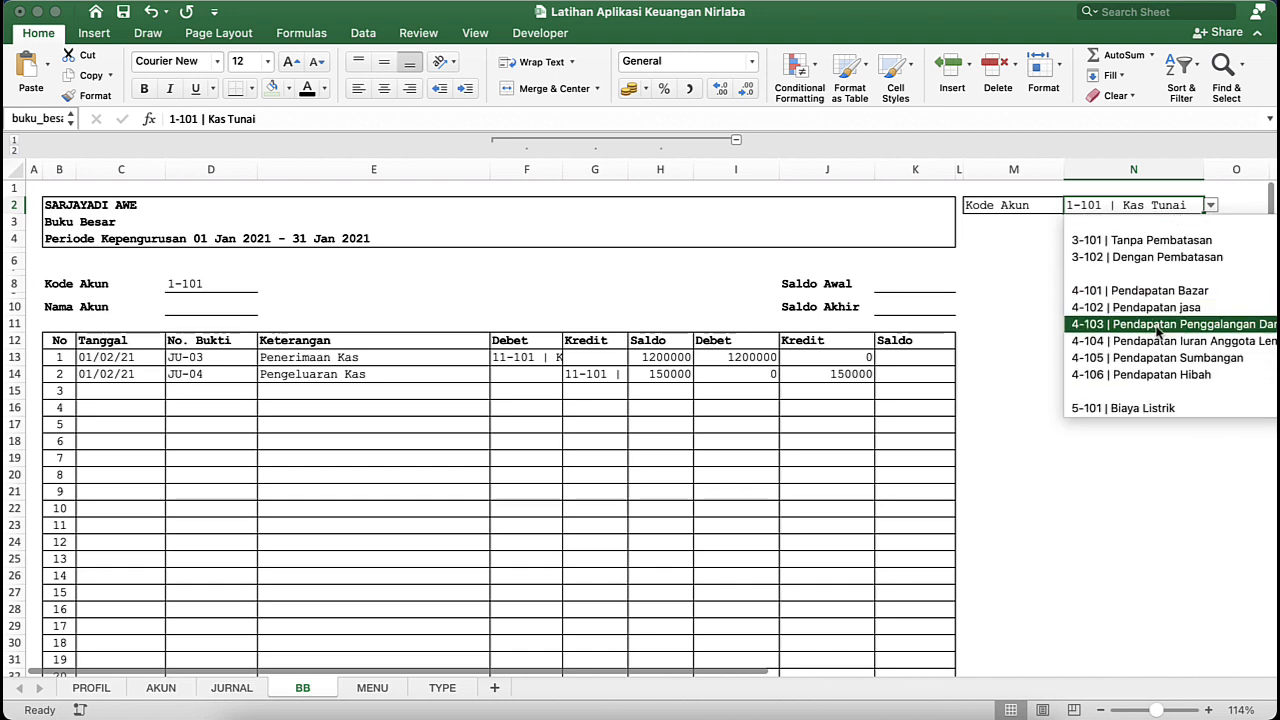
{"action": "left_click", "coordinate": [1160, 342]}
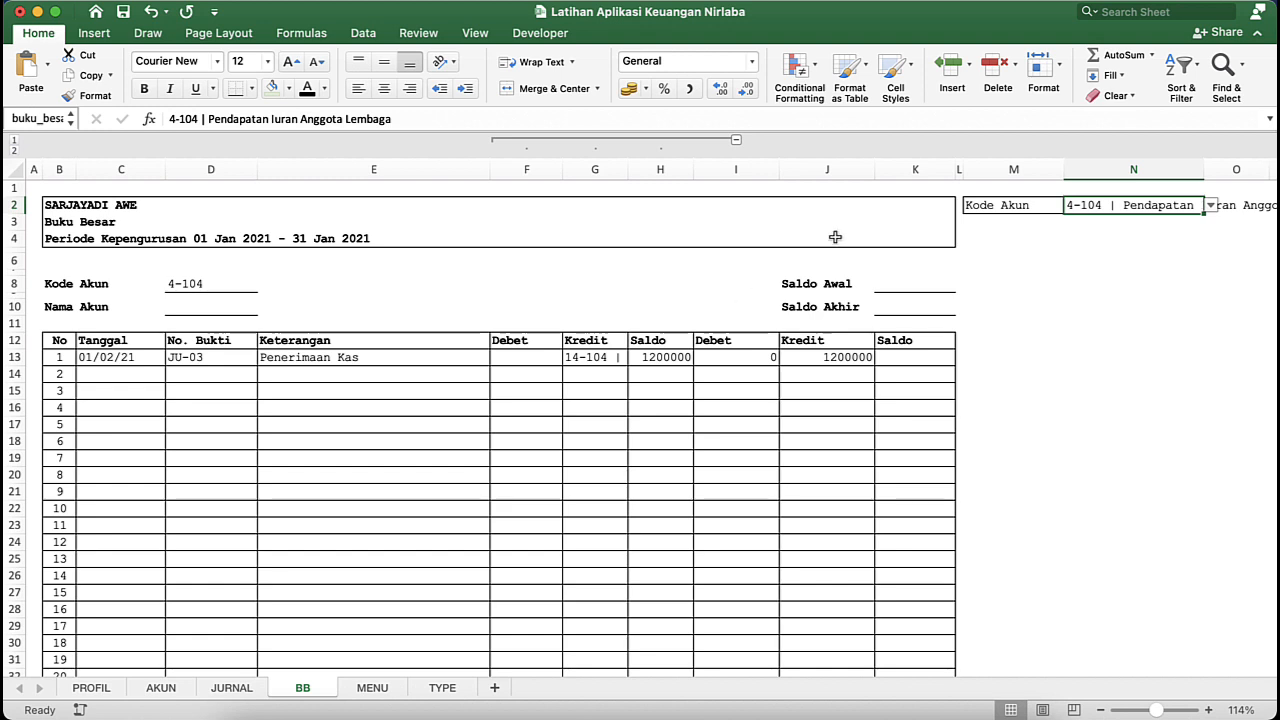
{"action": "key", "text": "Delete"}
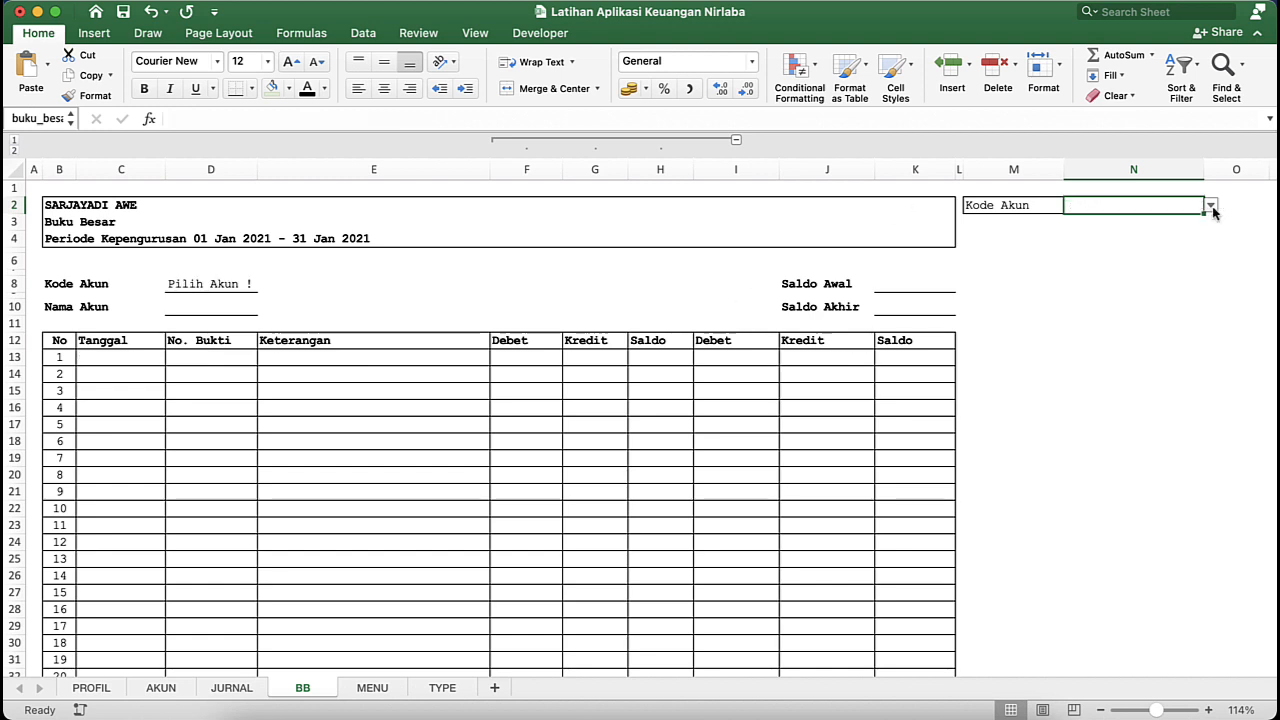
- Copy the full IFERROR formula text from D8 into the Nama Akun cell D10
{"action": "left_click", "coordinate": [237, 288]}
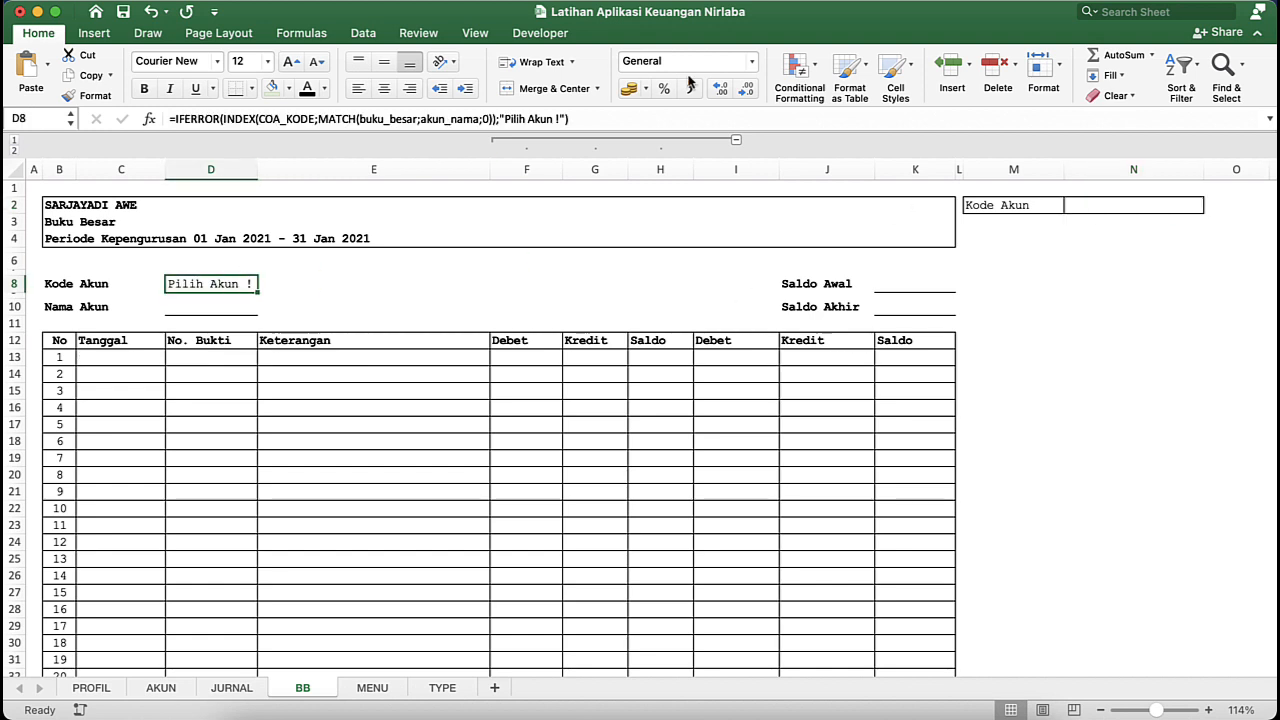
{"action": "left_click_drag", "start_coordinate": [631, 119], "coordinate": [155, 88]}
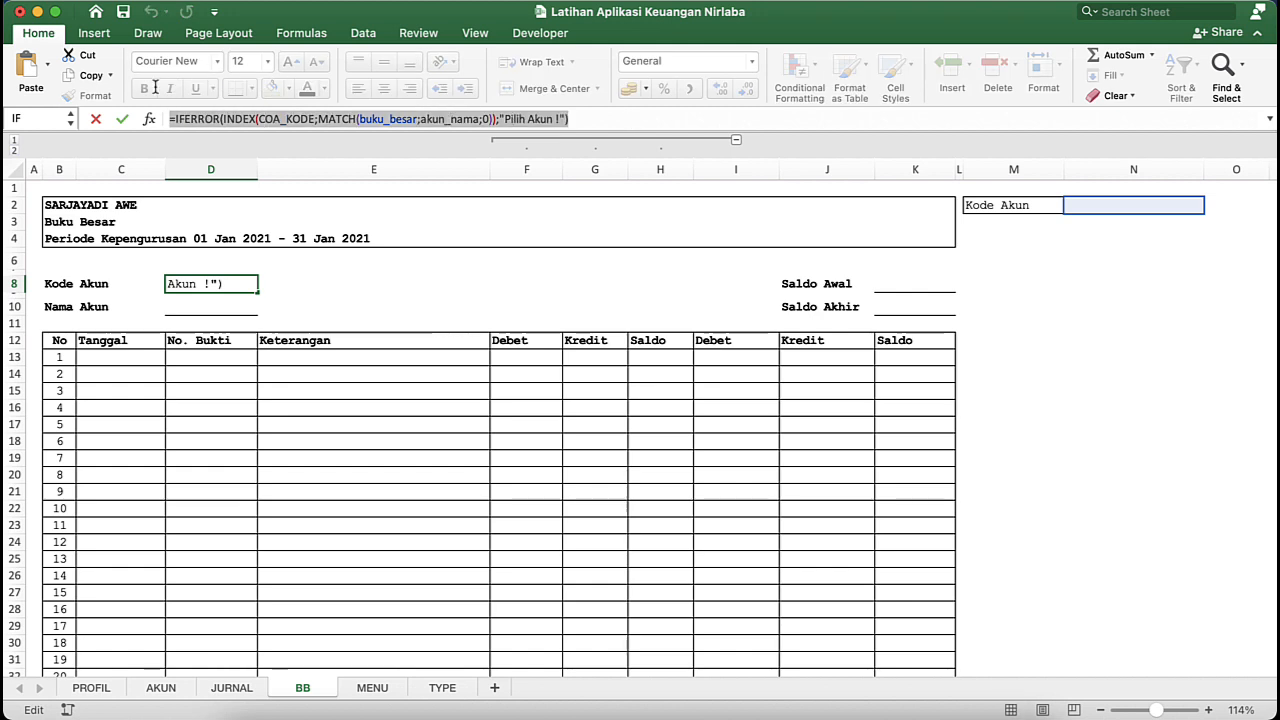
{"action": "right_click", "coordinate": [199, 126]}
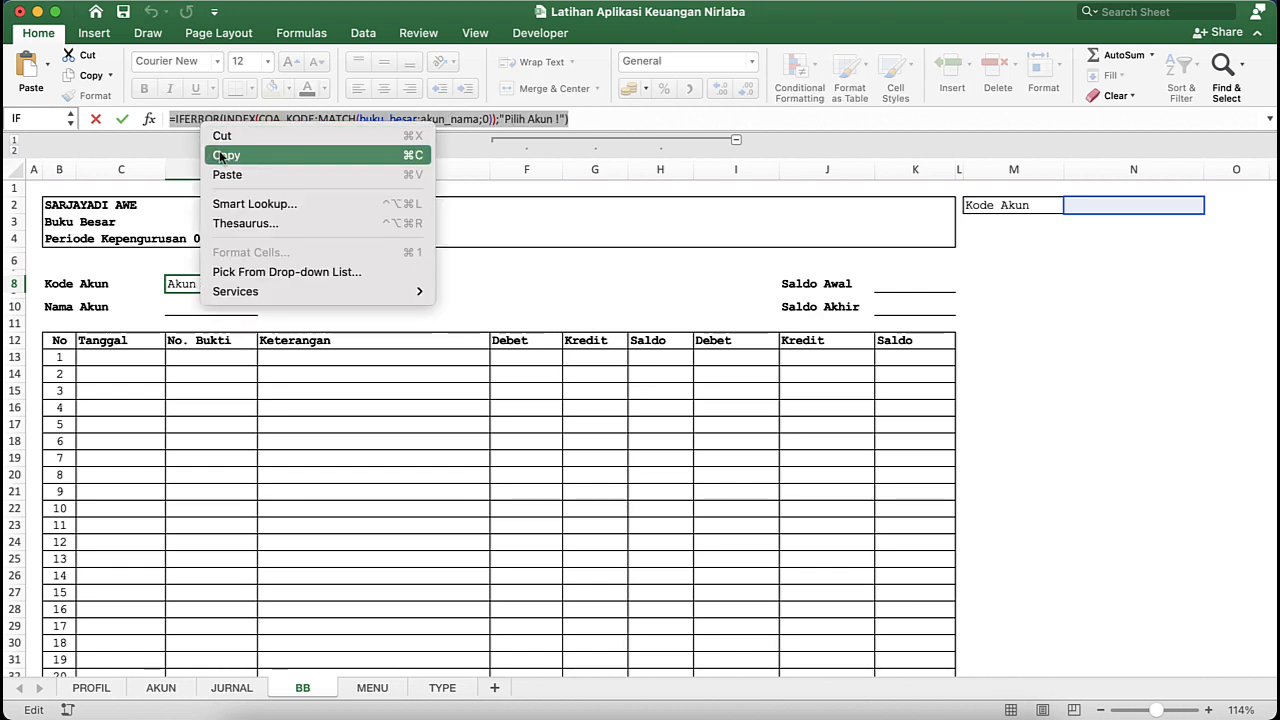
{"action": "left_click", "coordinate": [215, 153]}
{"action": "key", "text": "Escape"}
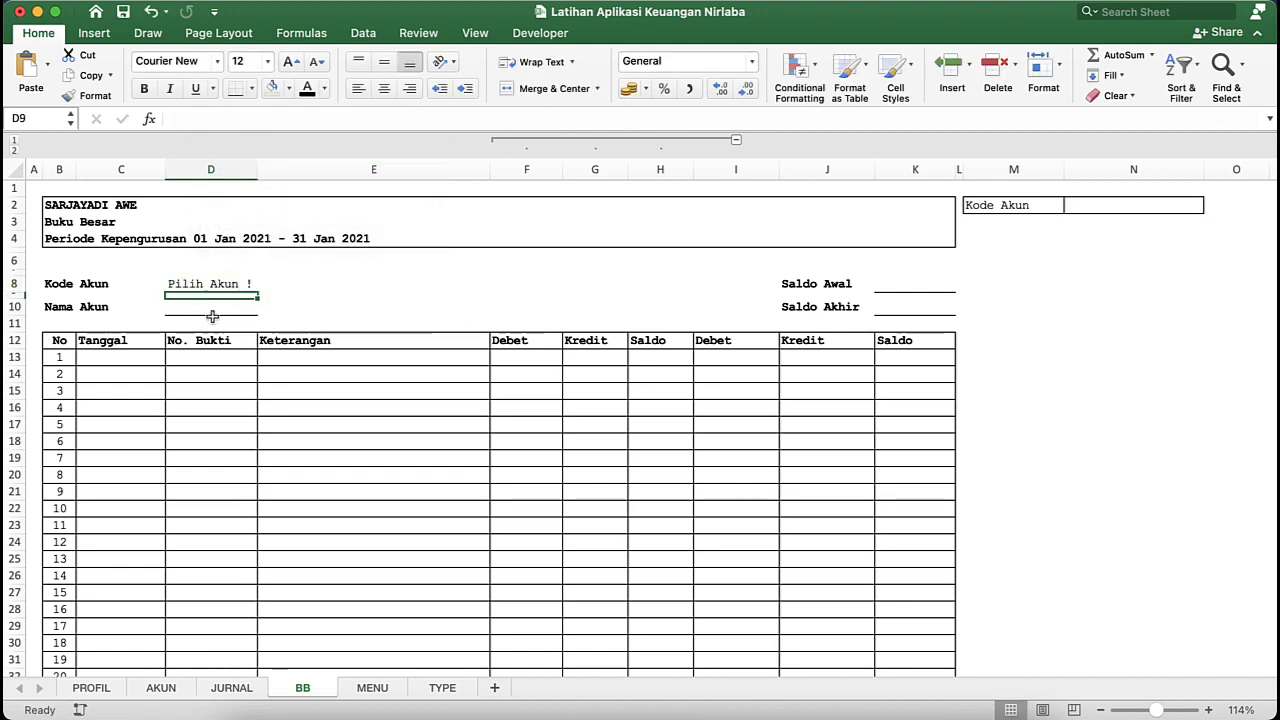
{"action": "double_click", "coordinate": [206, 311]}
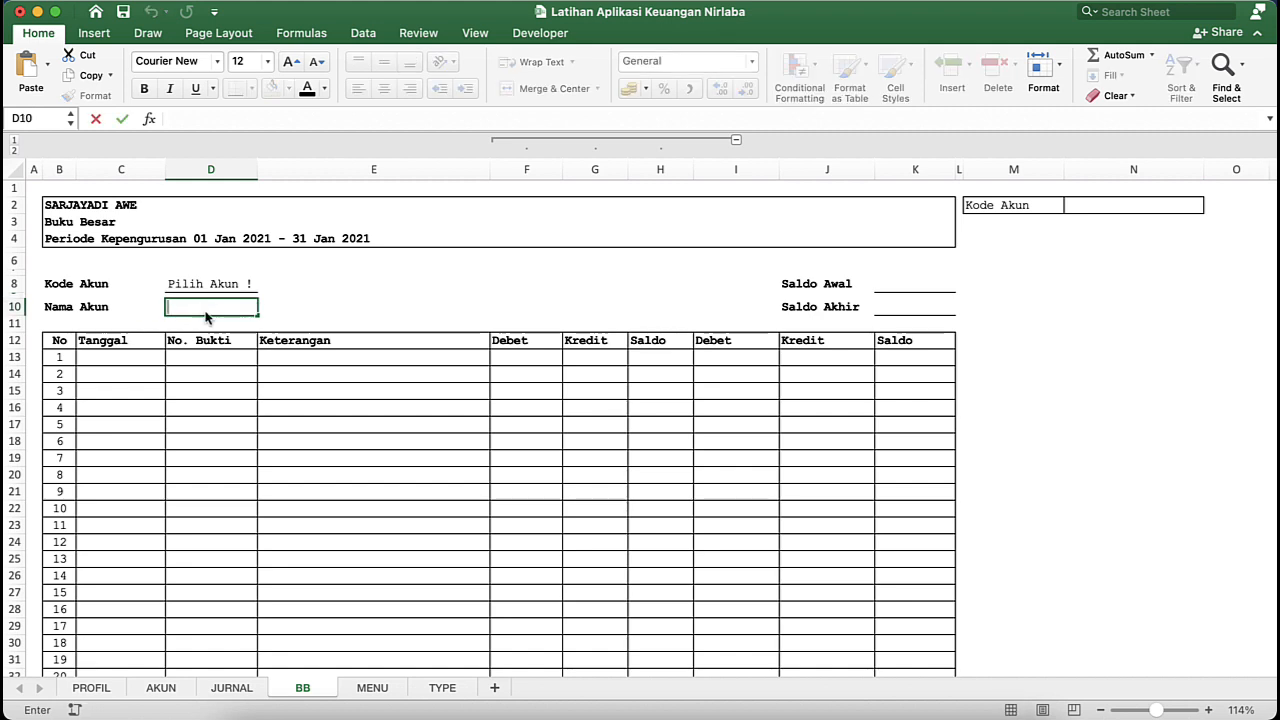
{"action": "key", "text": "super+v"}
- Replace COA_KODE with COA_NAMA as the INDEX range in the D10 formula
{"action": "left_click", "coordinate": [333, 311]}
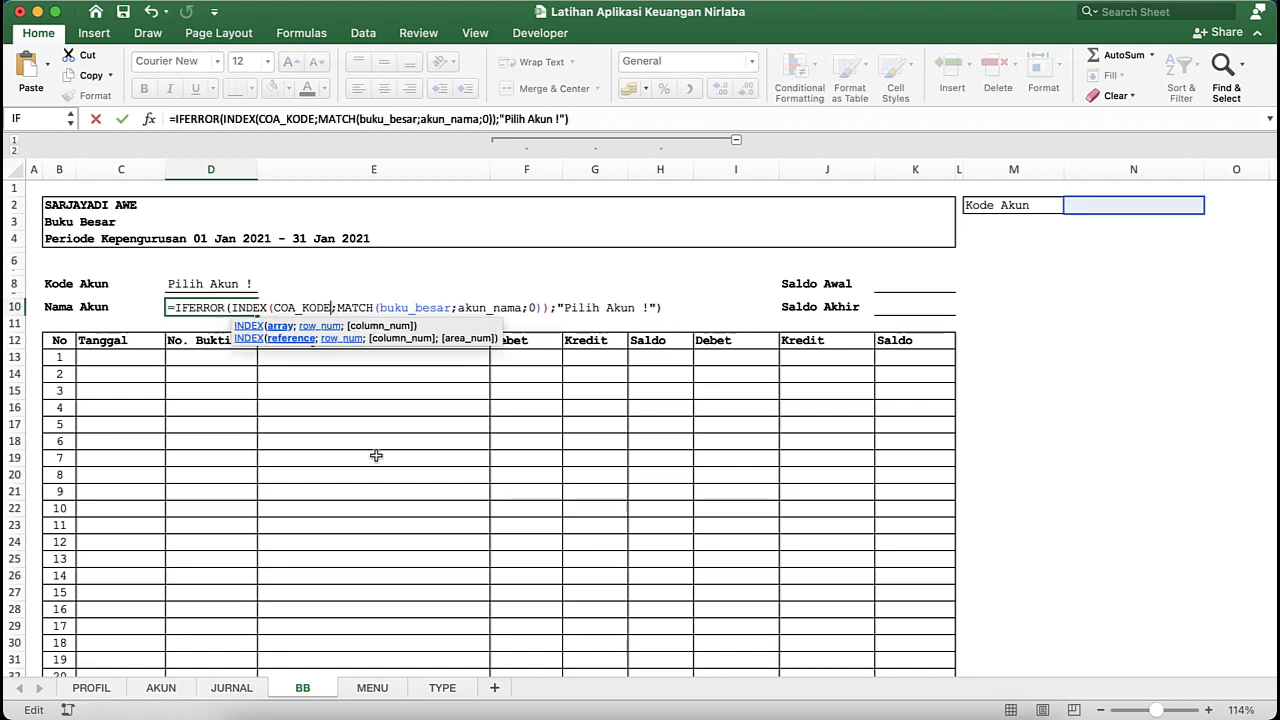
{"action": "key", "text": "BackSpace"}
{"action": "key", "text": "BackSpace"}
{"action": "key", "text": "BackSpace"}
{"action": "key", "text": "BackSpace"}
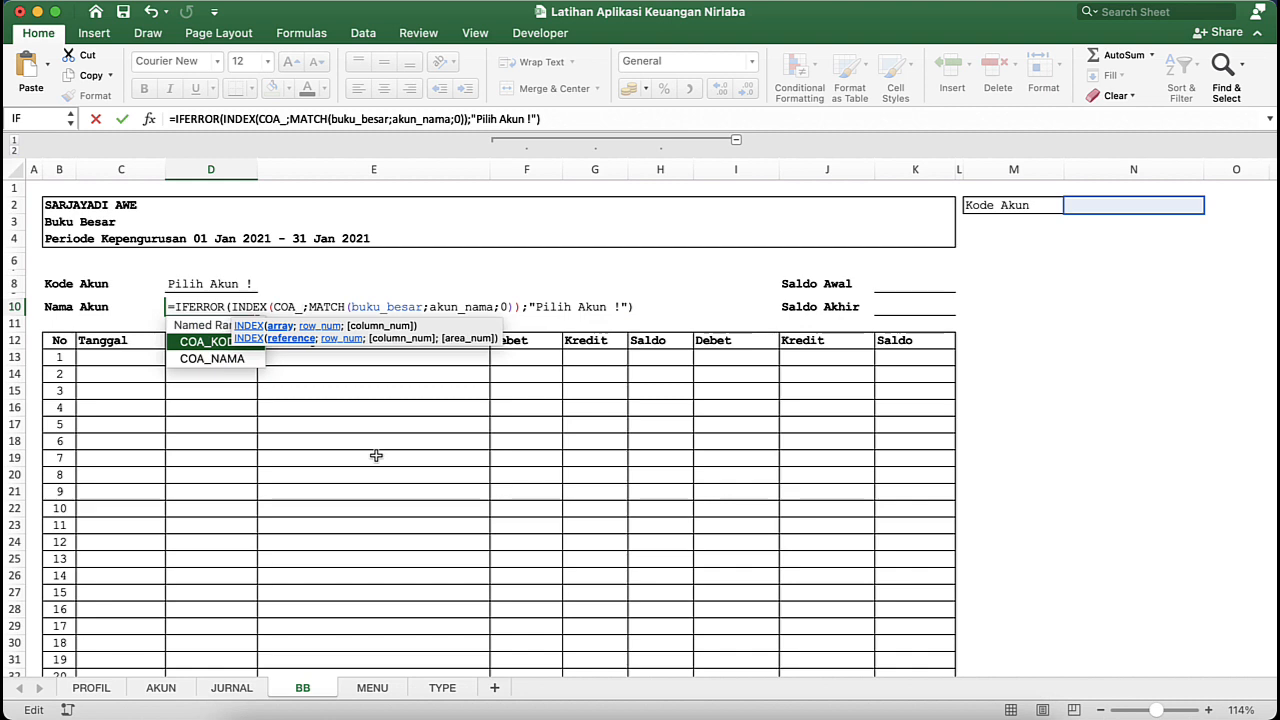
{"action": "key", "text": "Down"}
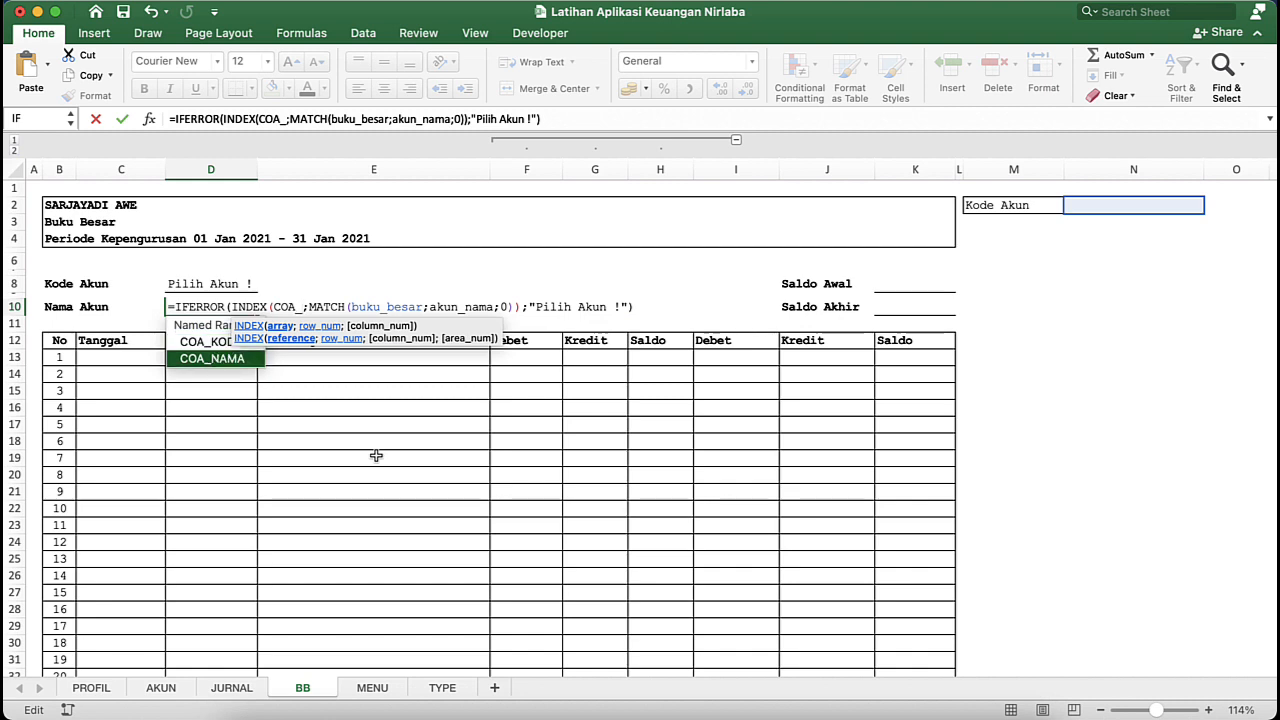
{"action": "type", "text": "NAMA"}
{"action": "key", "text": "Return"}
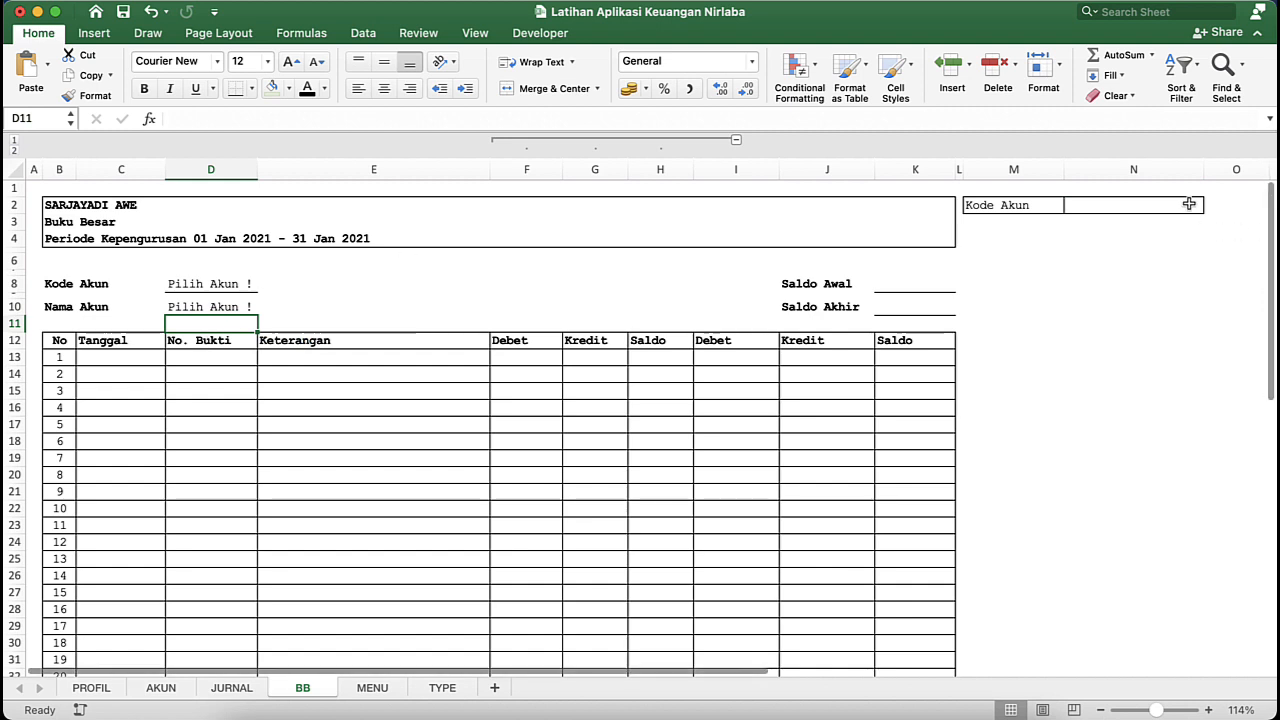
- Select 1-101 | Kas Tunai as the account in N2 and check the Nama Akun lookup in D10
{"action": "left_click", "coordinate": [1130, 205]}
{"action": "left_click", "coordinate": [1210, 205]}
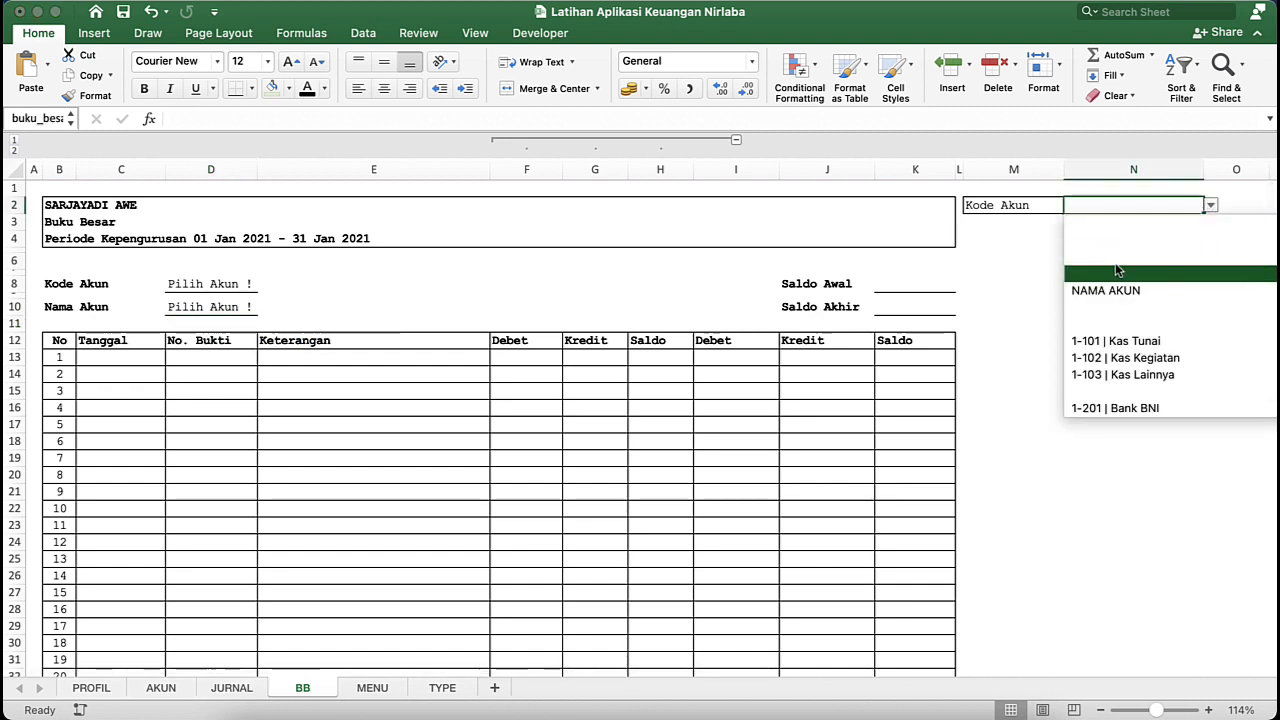
{"action": "left_click", "coordinate": [1108, 341]}
{"action": "left_click", "coordinate": [219, 307]}
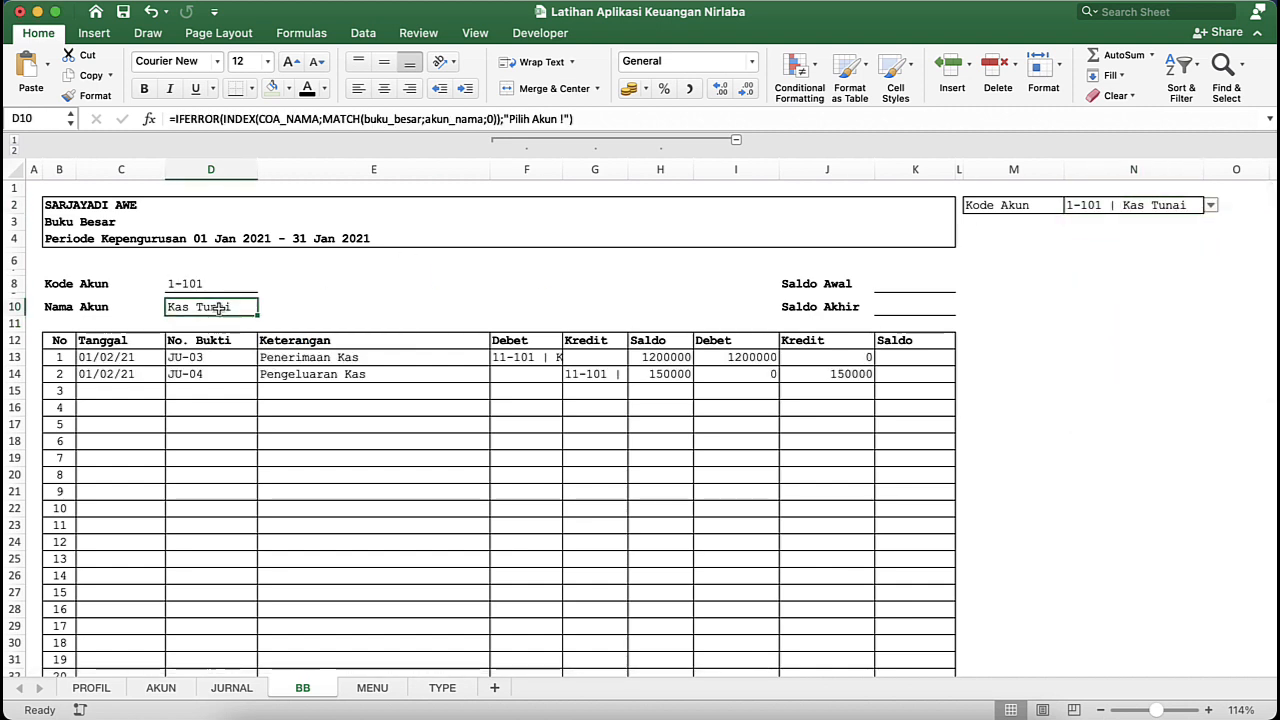
- Collapse the grouped helper columns F to H on the BB sheet and select the Saldo Awal cell K8
{"action": "left_click", "coordinate": [879, 280]}
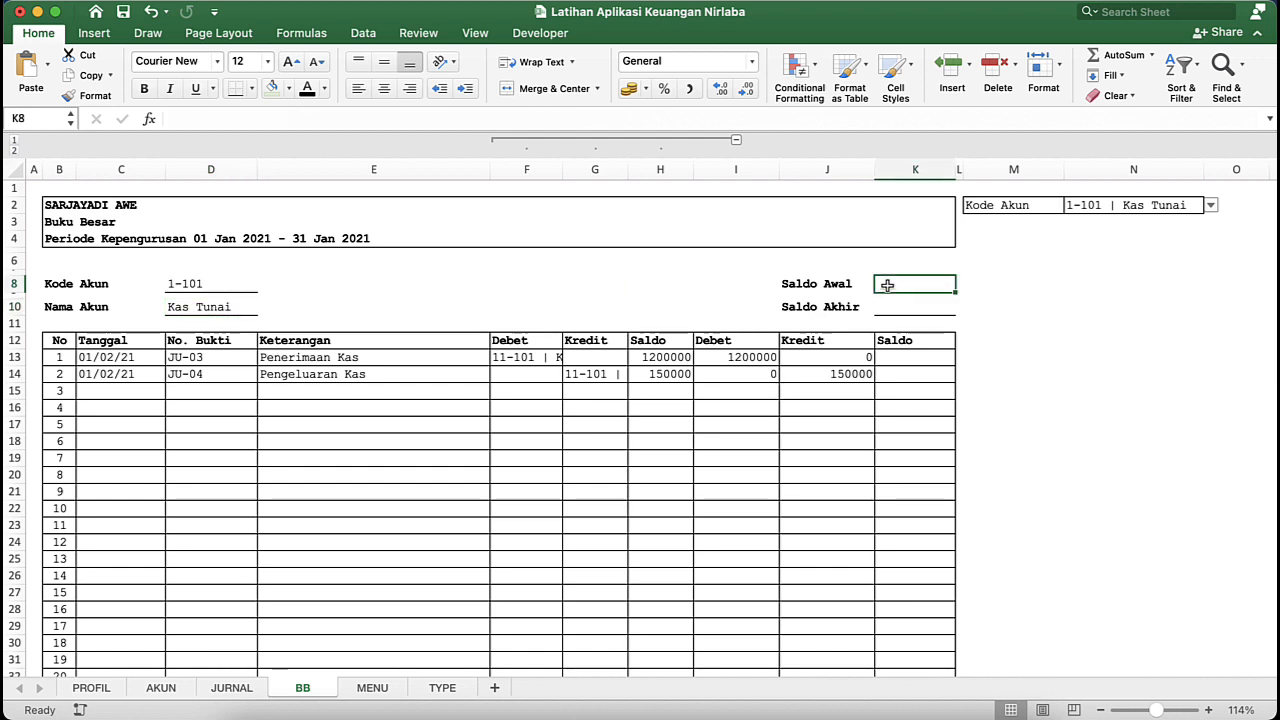
{"action": "left_click", "coordinate": [736, 141]}
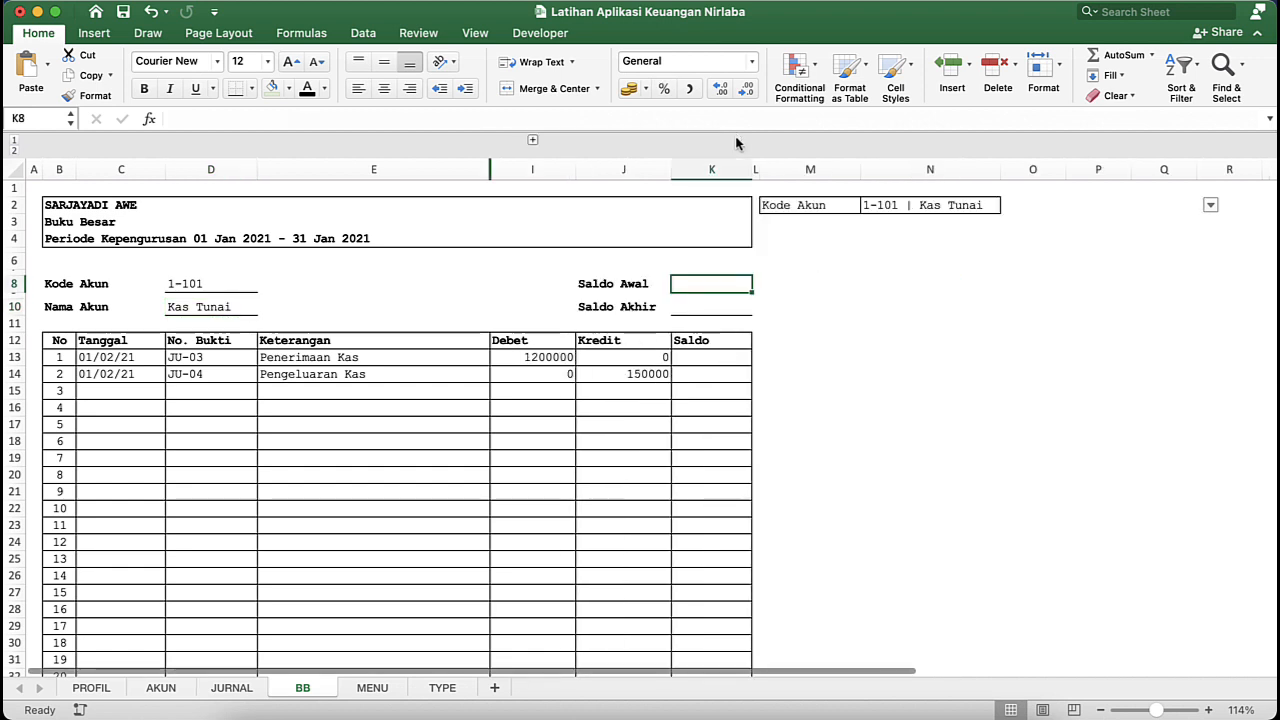
{"action": "left_click", "coordinate": [655, 339]}
{"action": "left_click", "coordinate": [712, 285]}
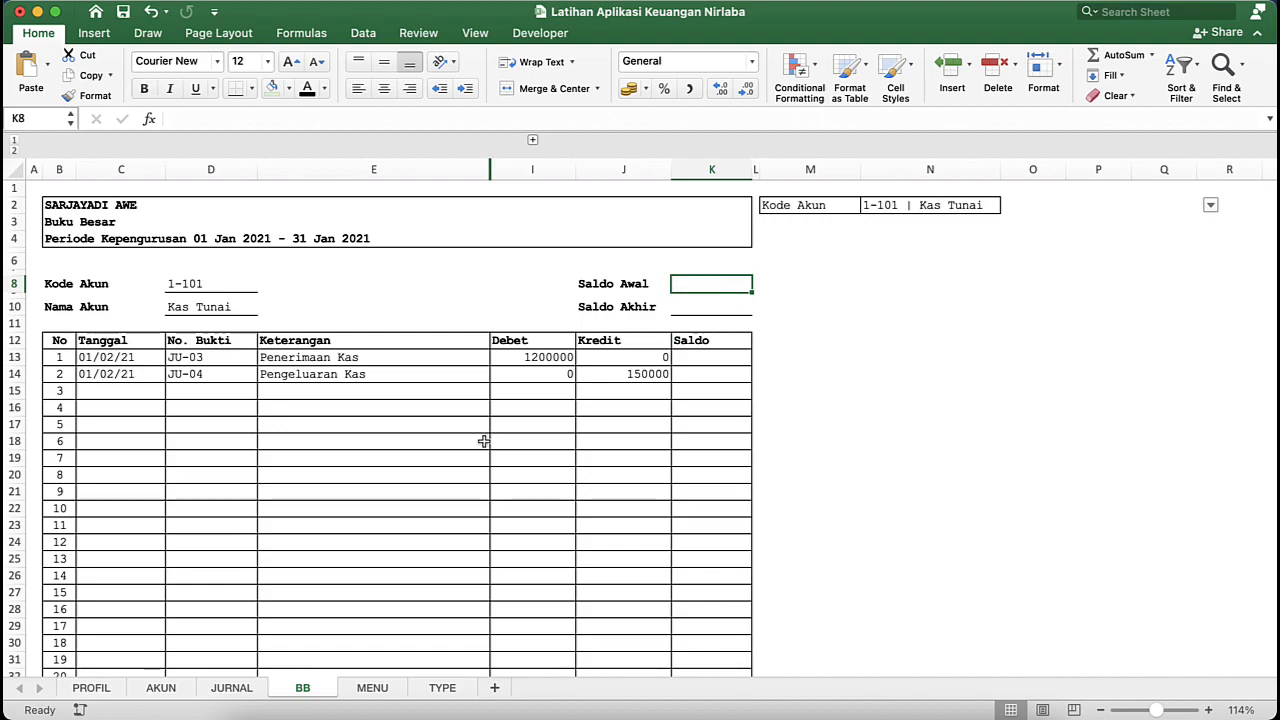
- Examine the full Saldo Awal formula in K8 of the APLIKASI KEUANGAN NIRLABA ISAK-35 workbook, then return to Latihan Aplikasi Keuangan Nirlaba
{"action": "key", "text": "ctrl+Down"}
{"action": "left_click", "coordinate": [823, 377]}
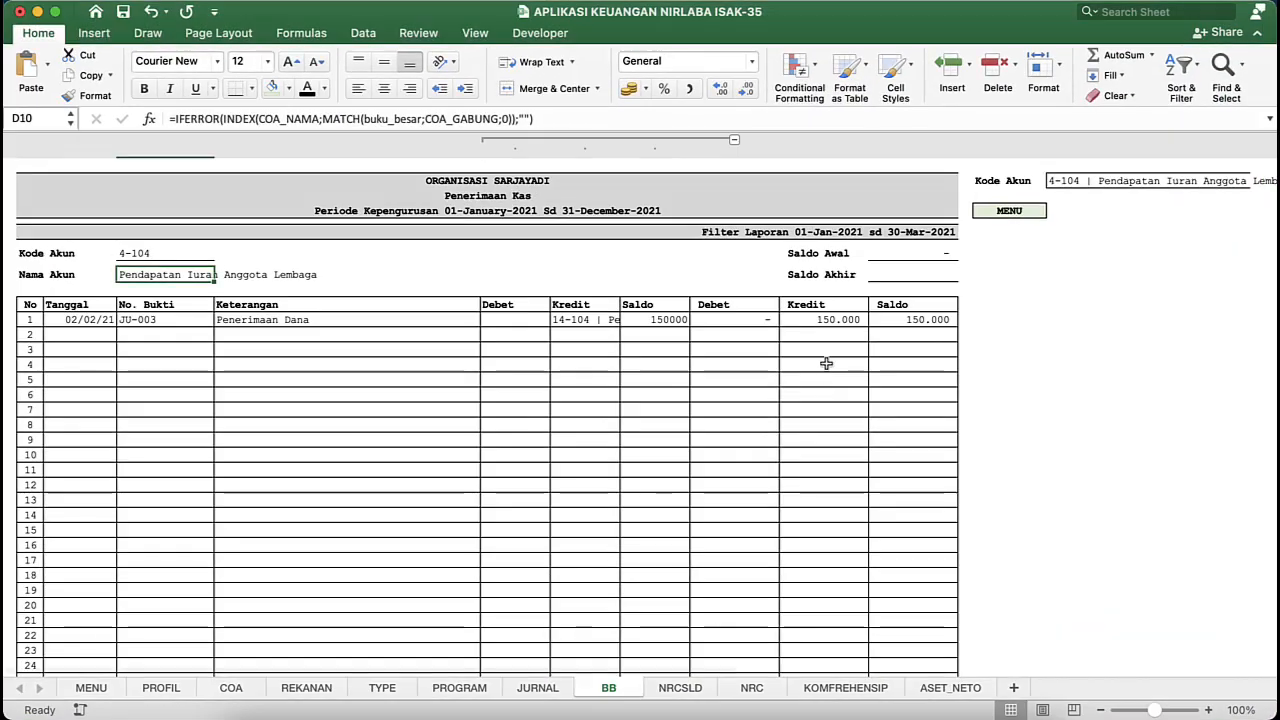
{"action": "left_click", "coordinate": [896, 254]}
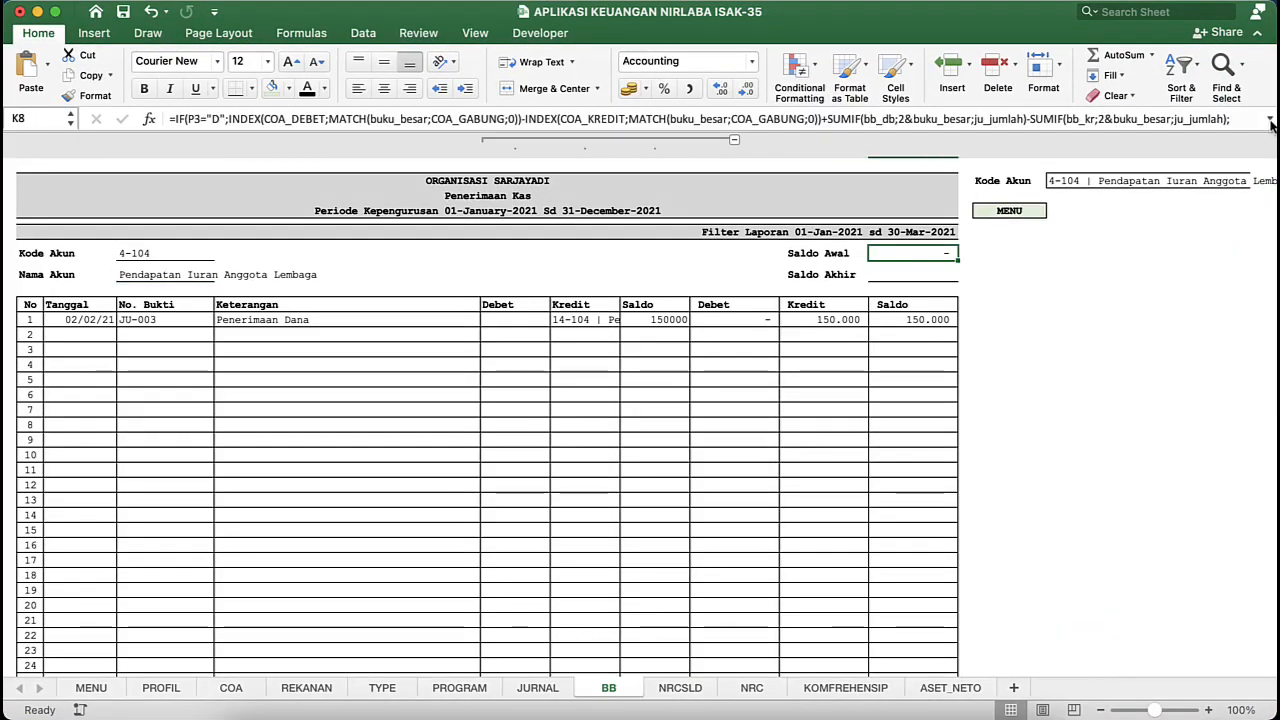
{"action": "left_click", "coordinate": [1270, 120]}
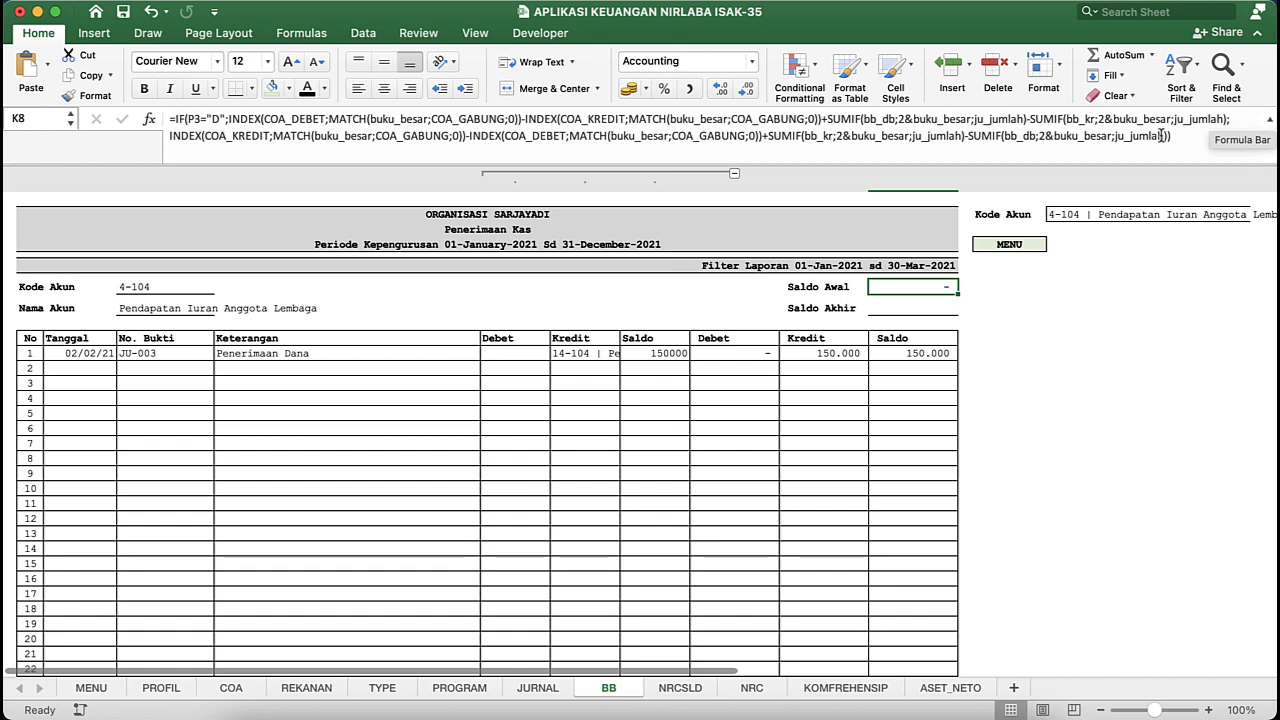
{"action": "left_click", "coordinate": [1268, 124]}
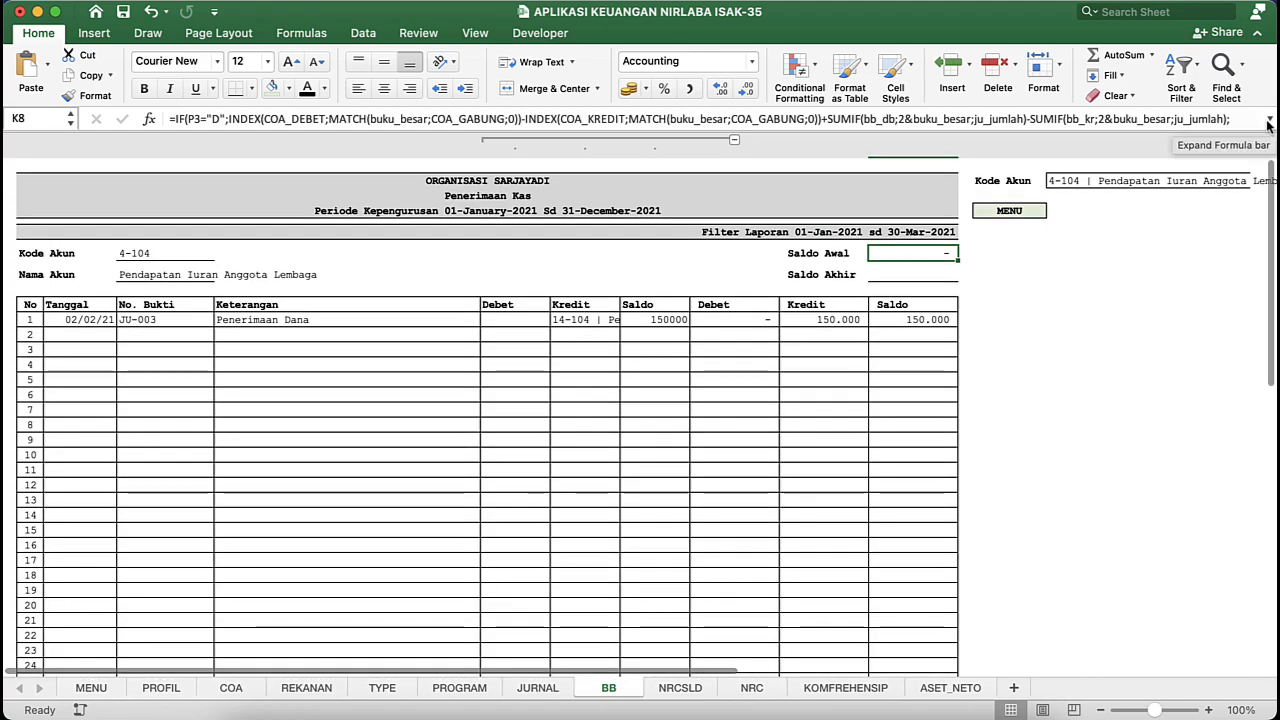
{"action": "left_click", "coordinate": [571, 302]}
{"action": "key", "text": "ctrl+Down"}
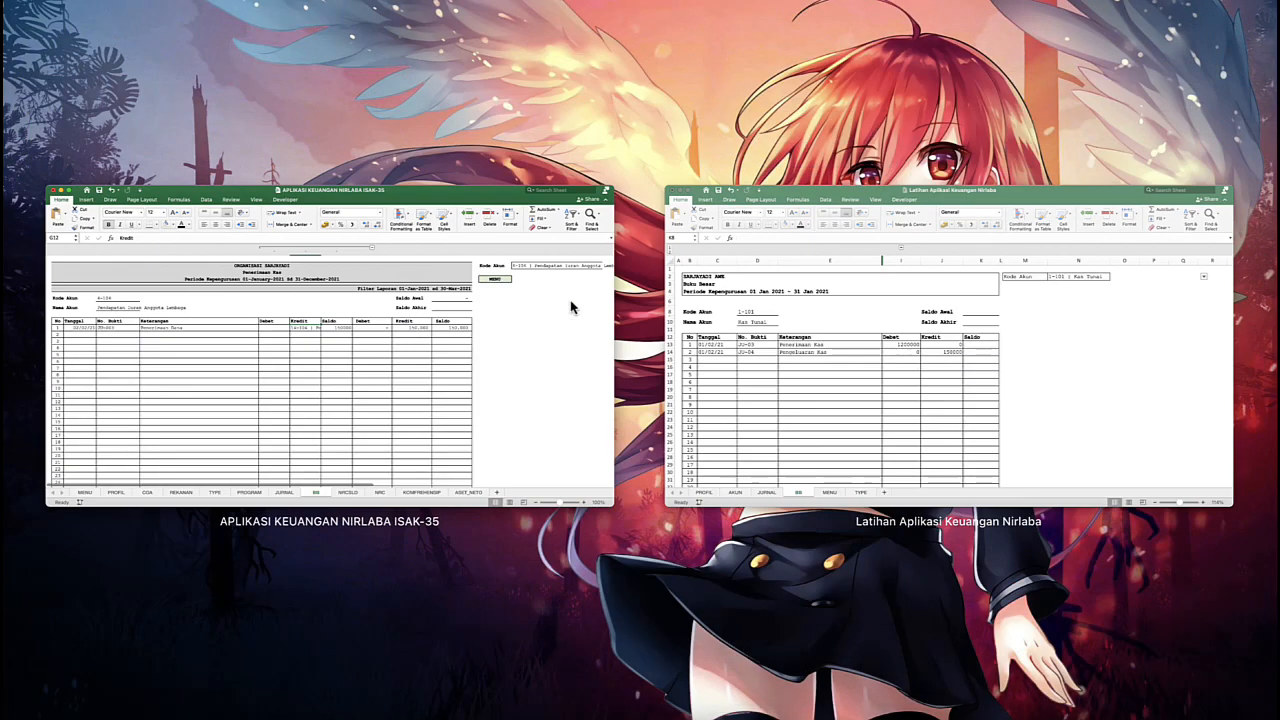
{"action": "left_click", "coordinate": [689, 290]}
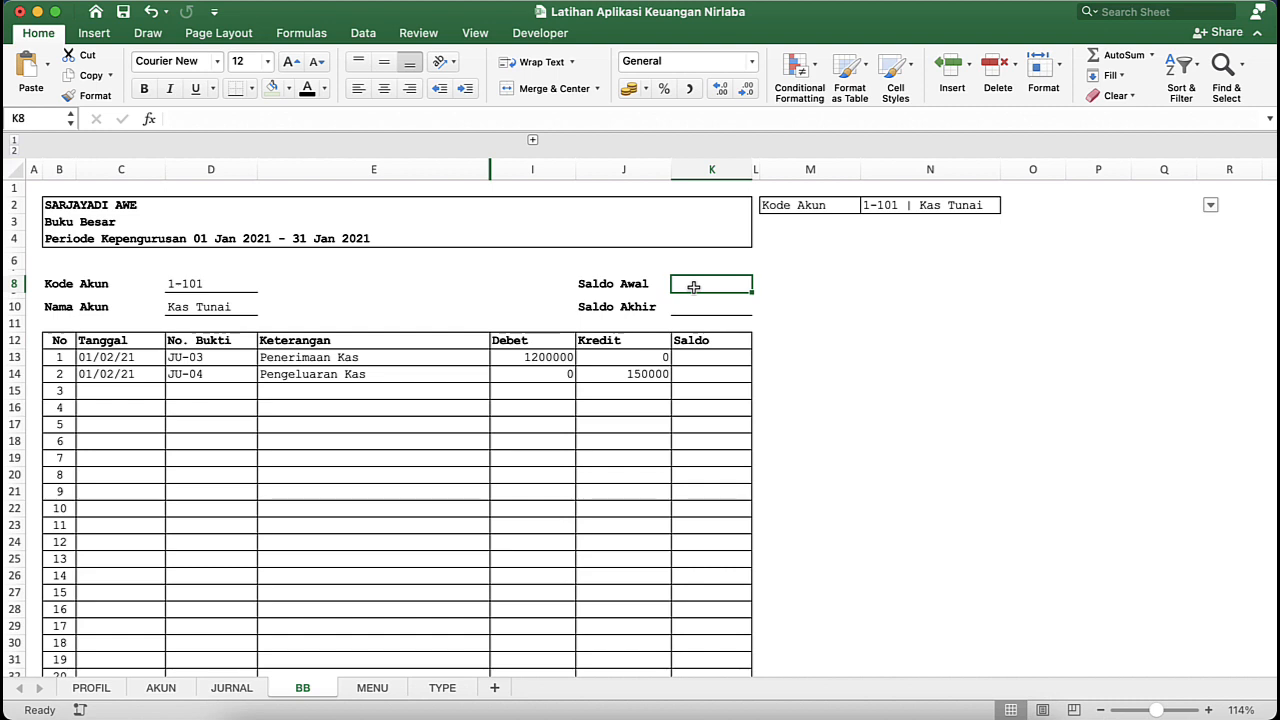
- Enter 100000 as the DEBET opening balance of Kas Tunai in E9 on the AKUN sheet
{"action": "left_click", "coordinate": [158, 688]}
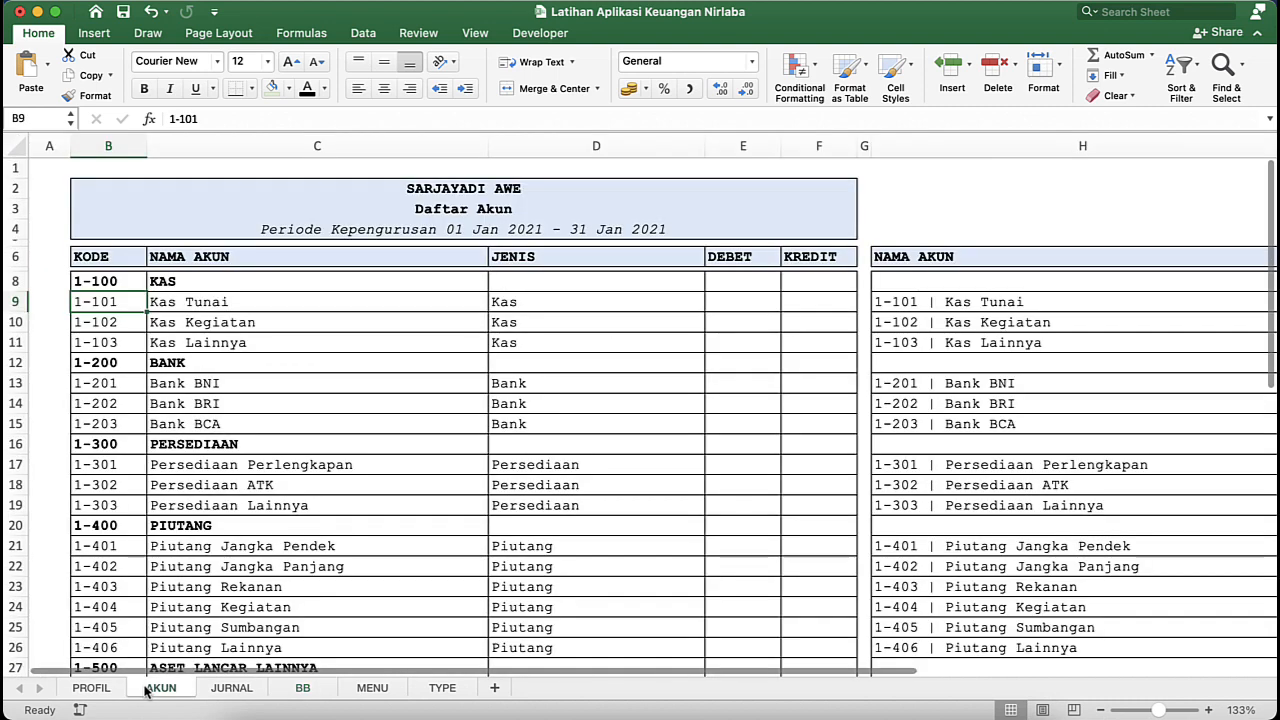
{"action": "left_click", "coordinate": [758, 258]}
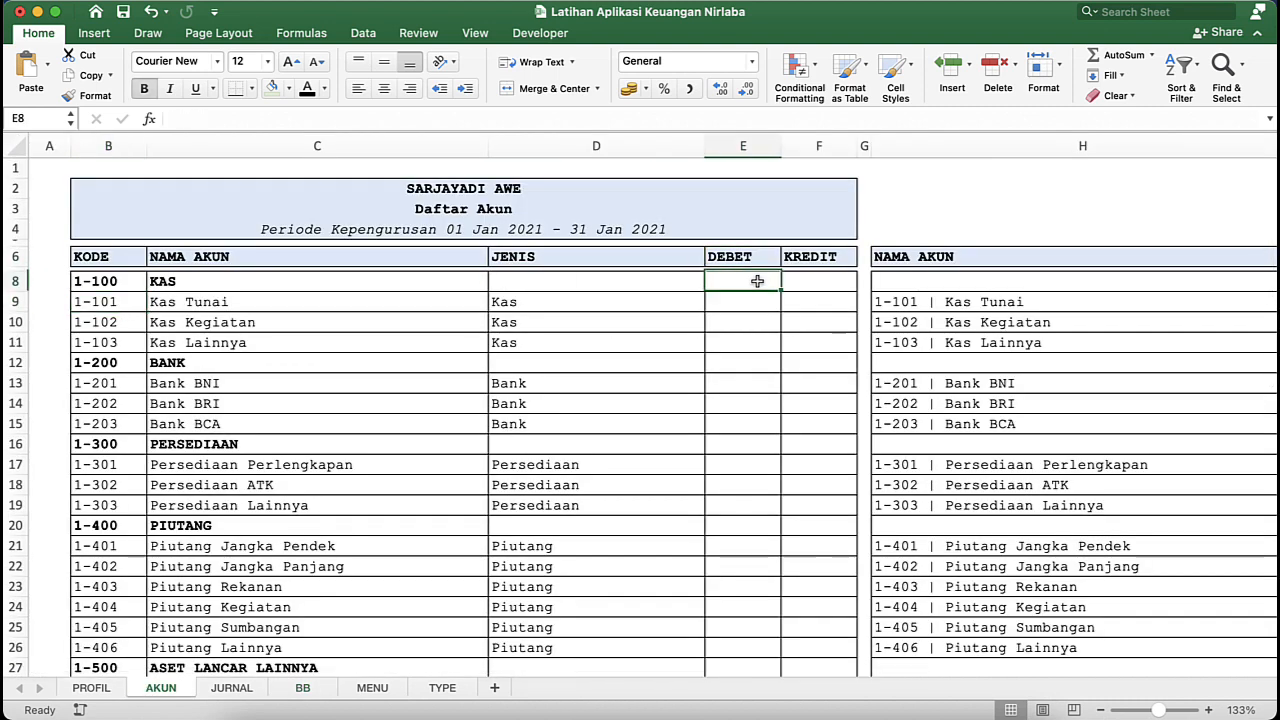
{"action": "left_click", "coordinate": [183, 324]}
{"action": "left_click", "coordinate": [189, 298]}
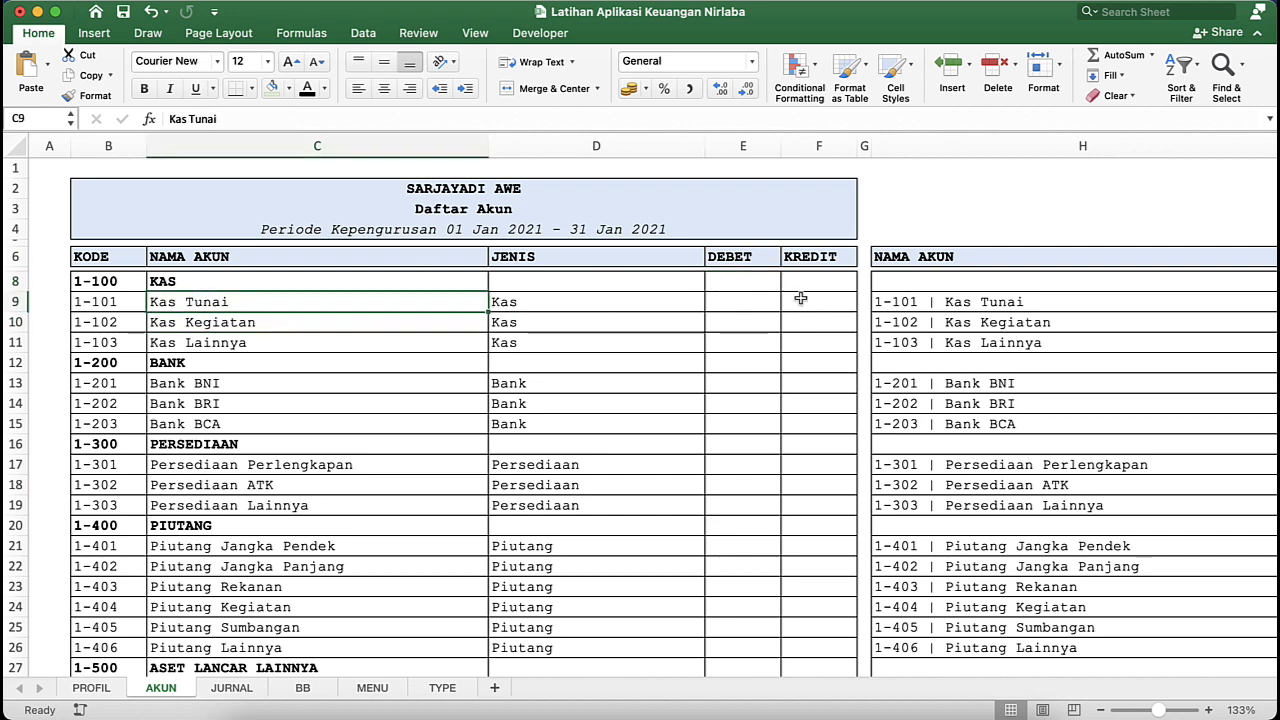
{"action": "left_click", "coordinate": [727, 294]}
{"action": "type", "text": "100000"}
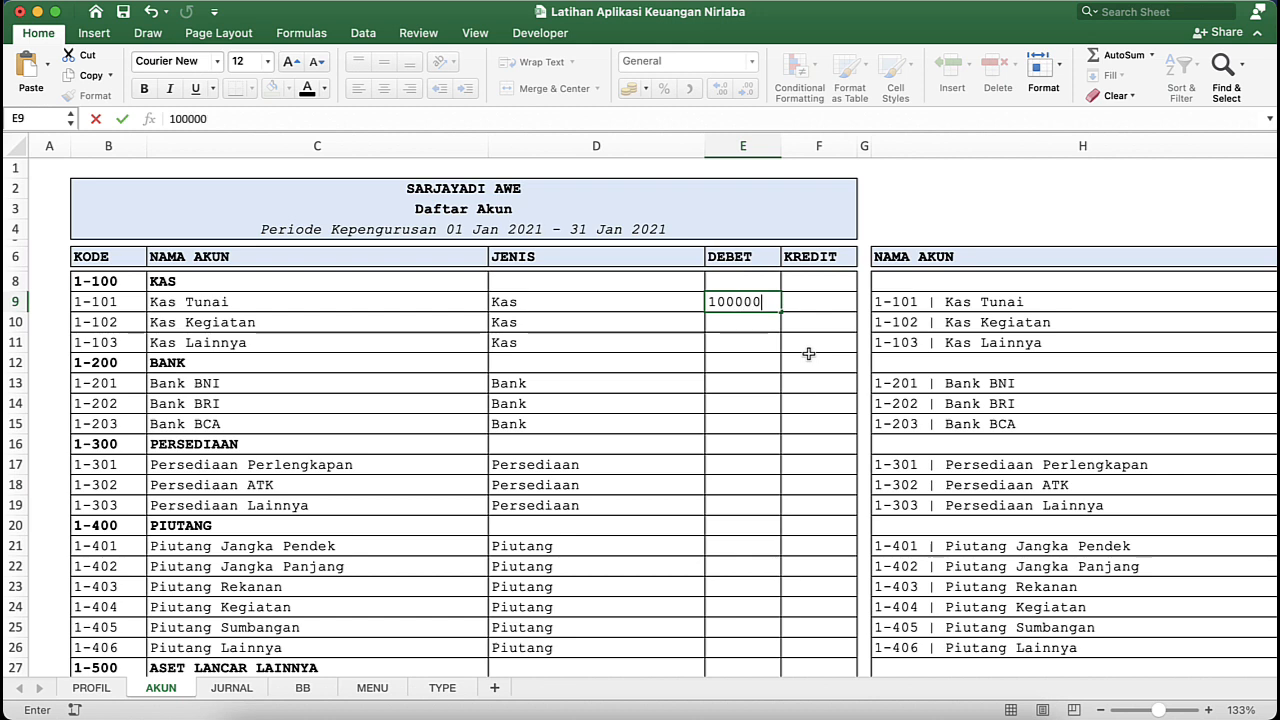
{"action": "key", "text": "Return"}
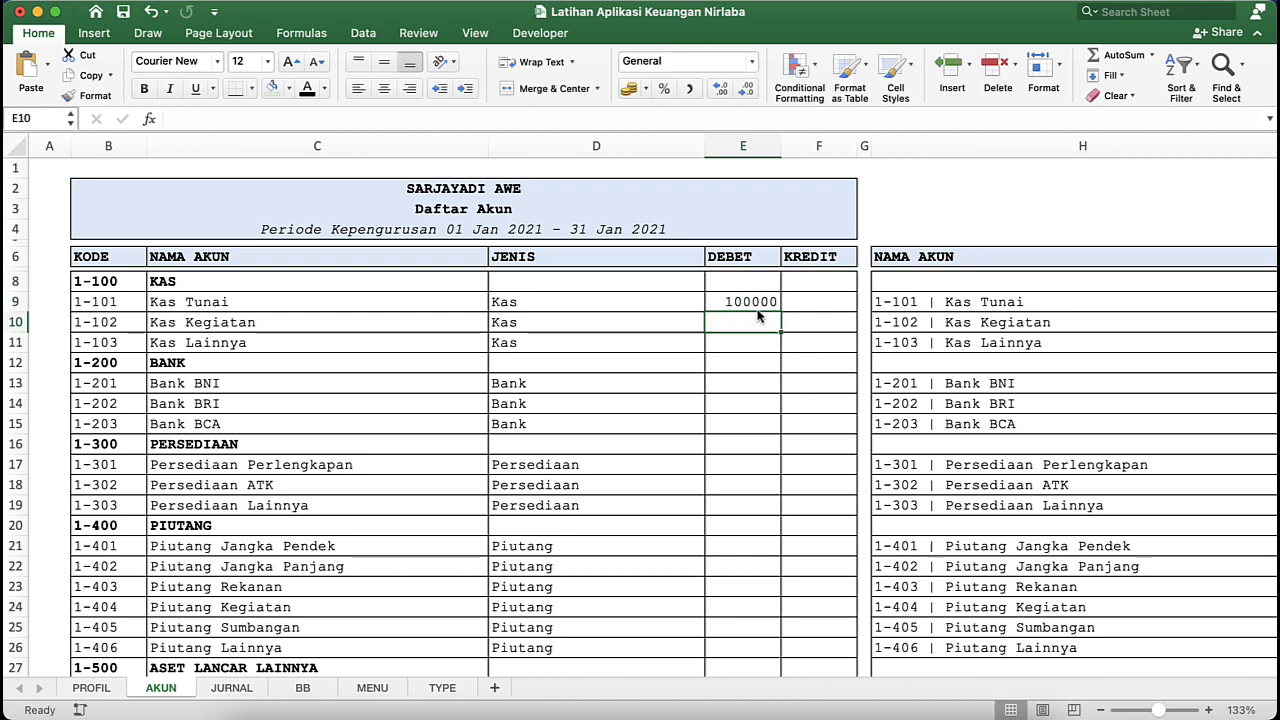
- Enter 100000 as the KREDIT opening balance of Tanpa Pembatasan in F50 on the AKUN sheet
{"action": "left_click", "coordinate": [766, 300]}
{"action": "scroll", "coordinate": [766, 466], "scroll_direction": "down", "scroll_amount": 10}
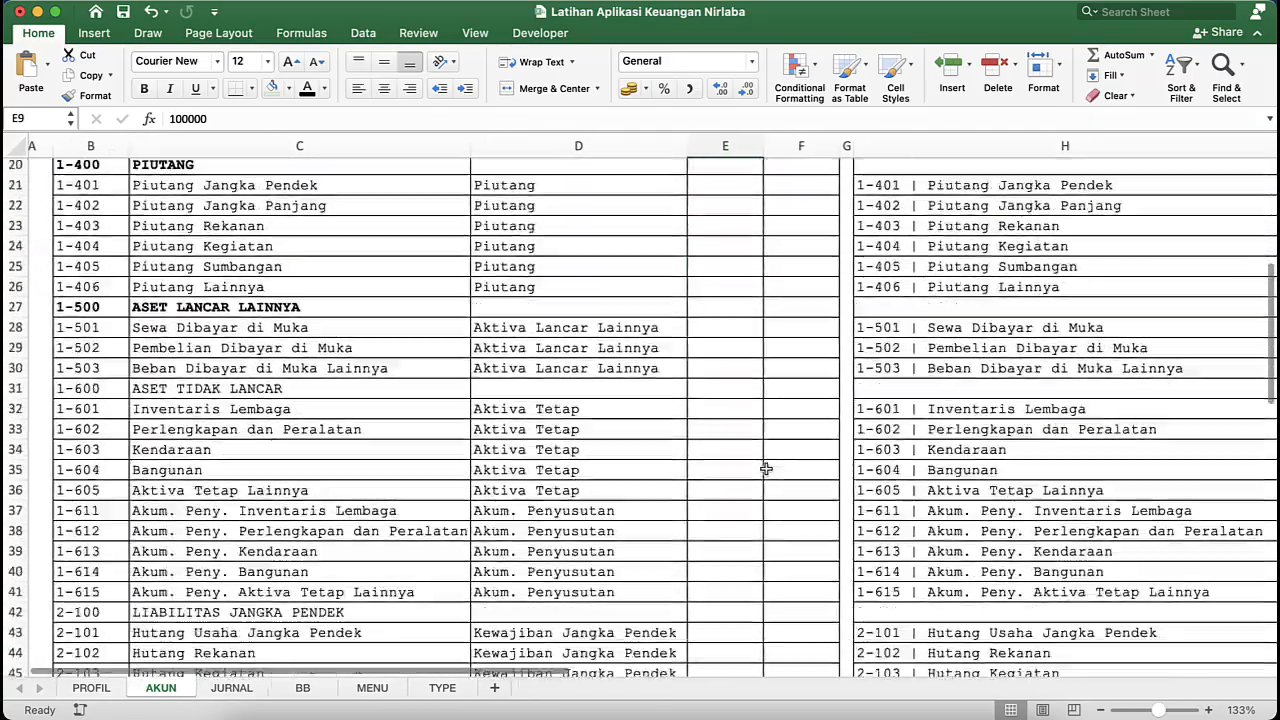
{"action": "scroll", "coordinate": [766, 469], "scroll_direction": "down", "scroll_amount": 2}
{"action": "scroll", "coordinate": [766, 469], "scroll_direction": "up", "scroll_amount": 4}
{"action": "scroll", "coordinate": [766, 469], "scroll_direction": "down", "scroll_amount": 14}
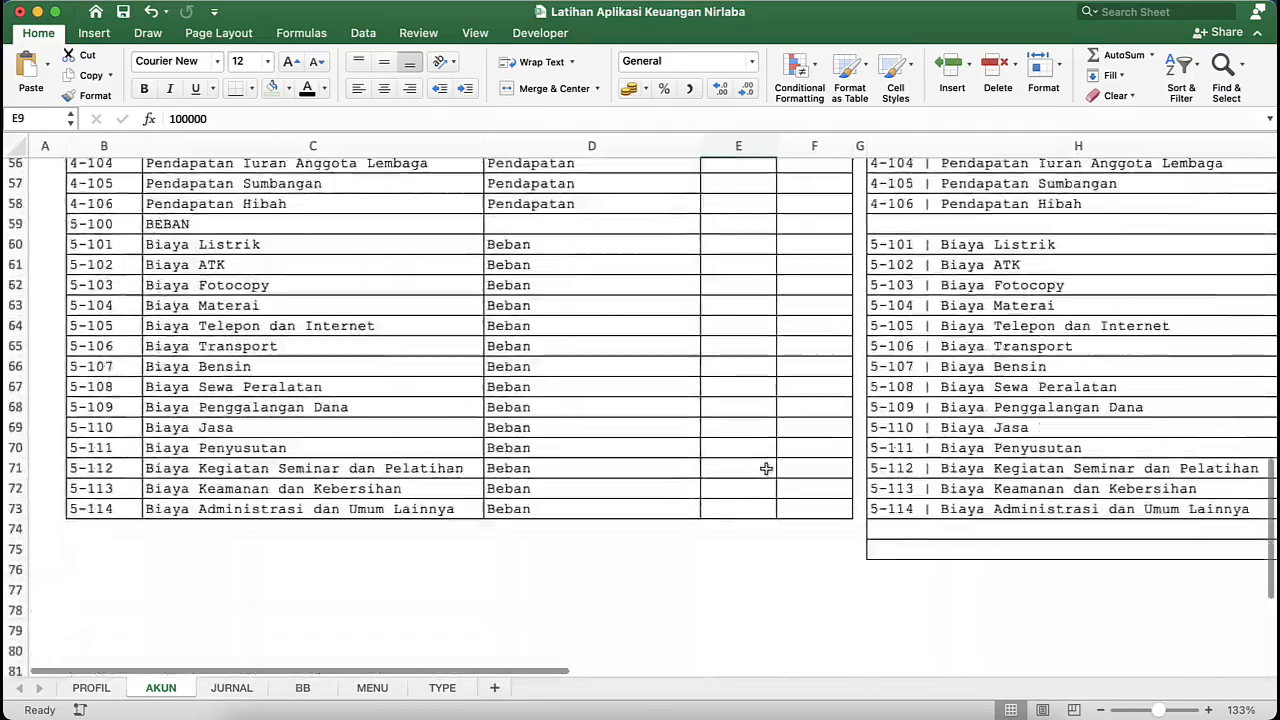
{"action": "scroll", "coordinate": [766, 469], "scroll_direction": "up", "scroll_amount": 6}
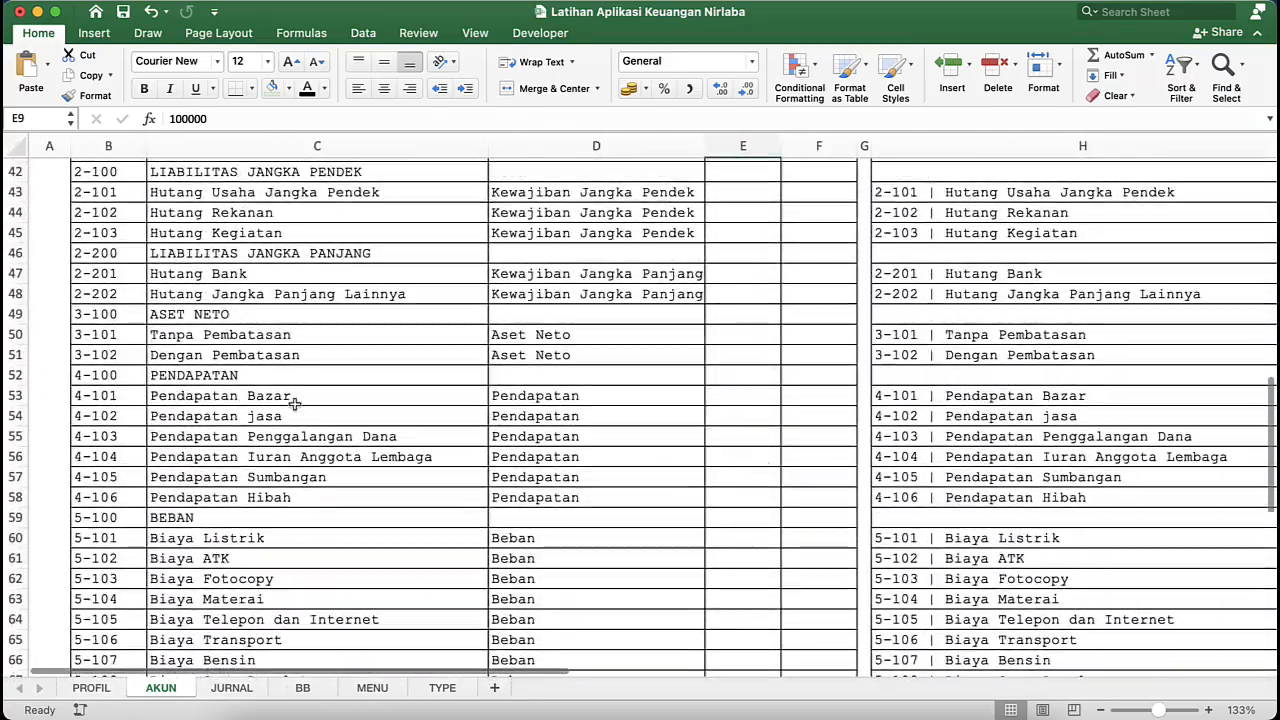
{"action": "left_click", "coordinate": [229, 316]}
{"action": "left_click", "coordinate": [754, 331]}
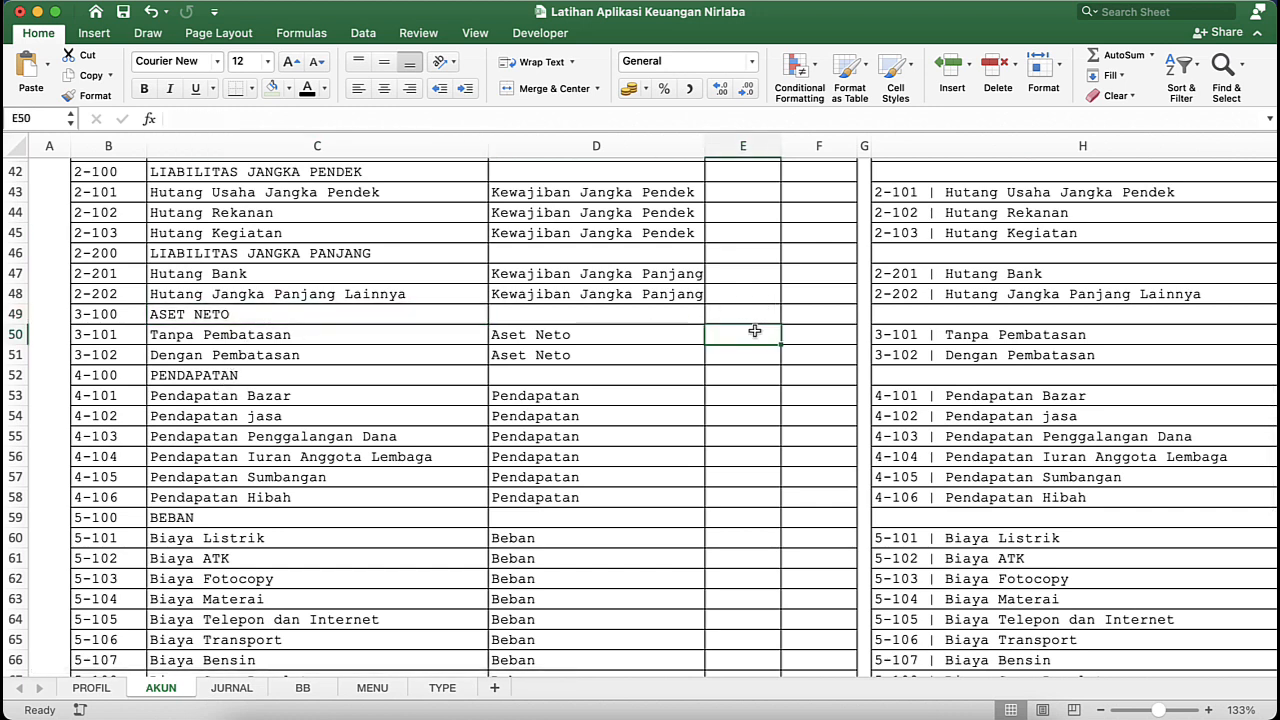
{"action": "left_click", "coordinate": [838, 336]}
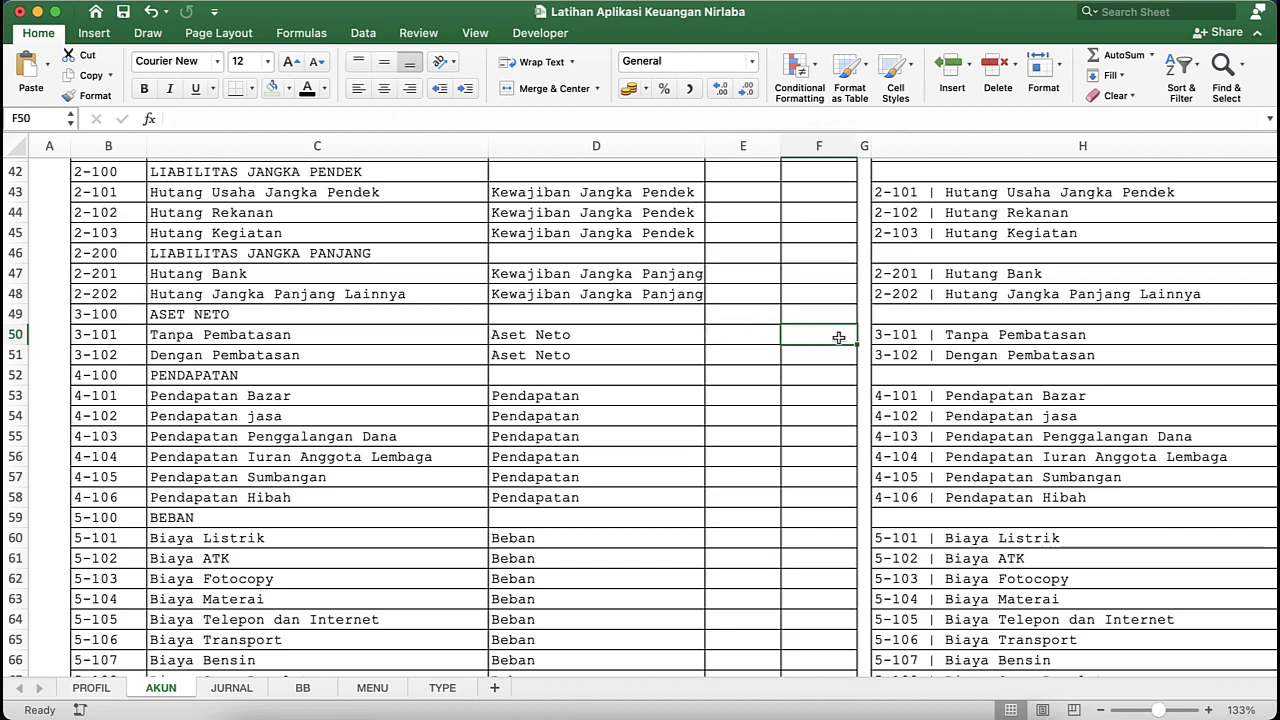
{"action": "type", "text": "100000"}
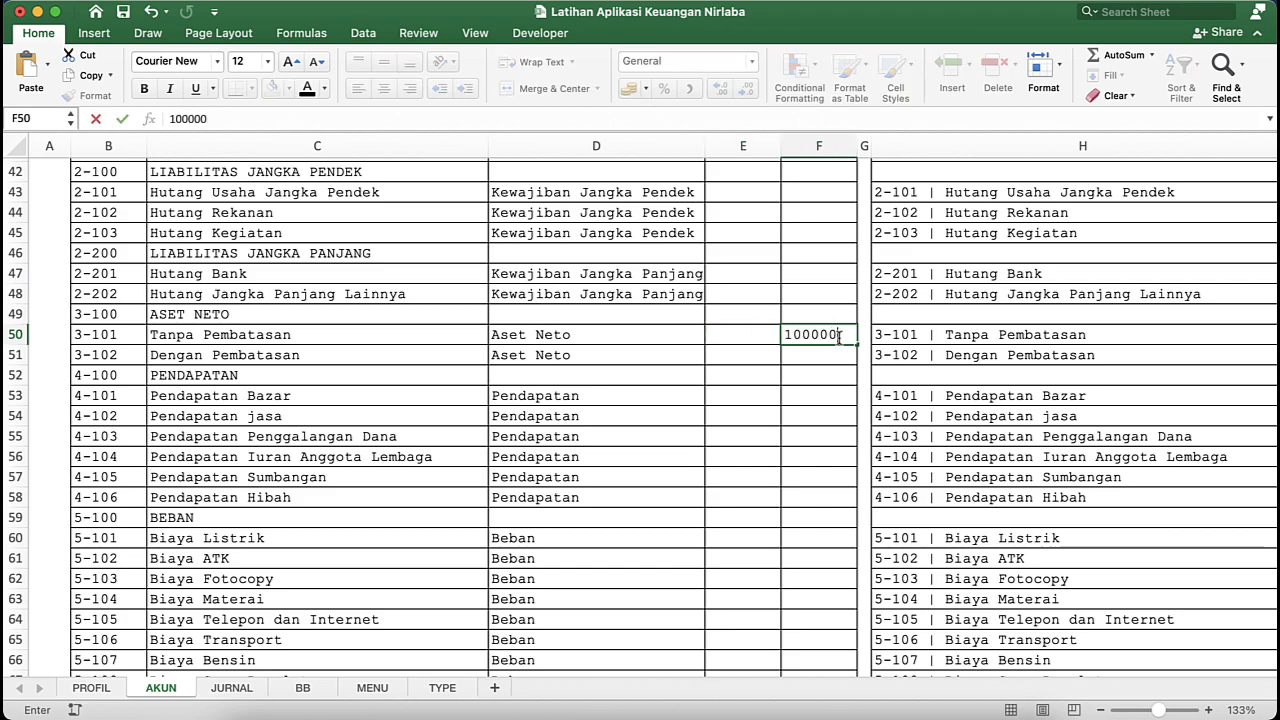
{"action": "key", "text": "Return"}
- Apply the comma number style to the DEBET and KREDIT columns E and F on the AKUN sheet
{"action": "scroll", "coordinate": [774, 277], "scroll_direction": "up", "scroll_amount": 15}
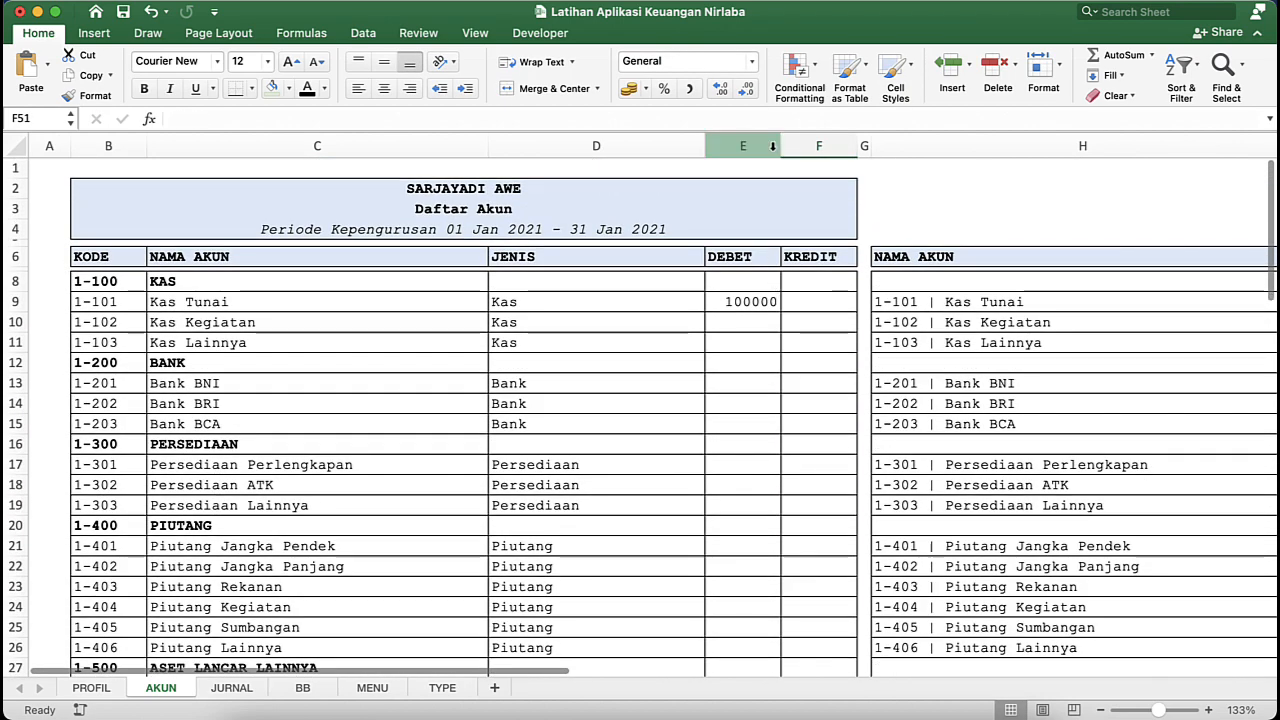
{"action": "left_click_drag", "start_coordinate": [756, 148], "coordinate": [822, 148]}
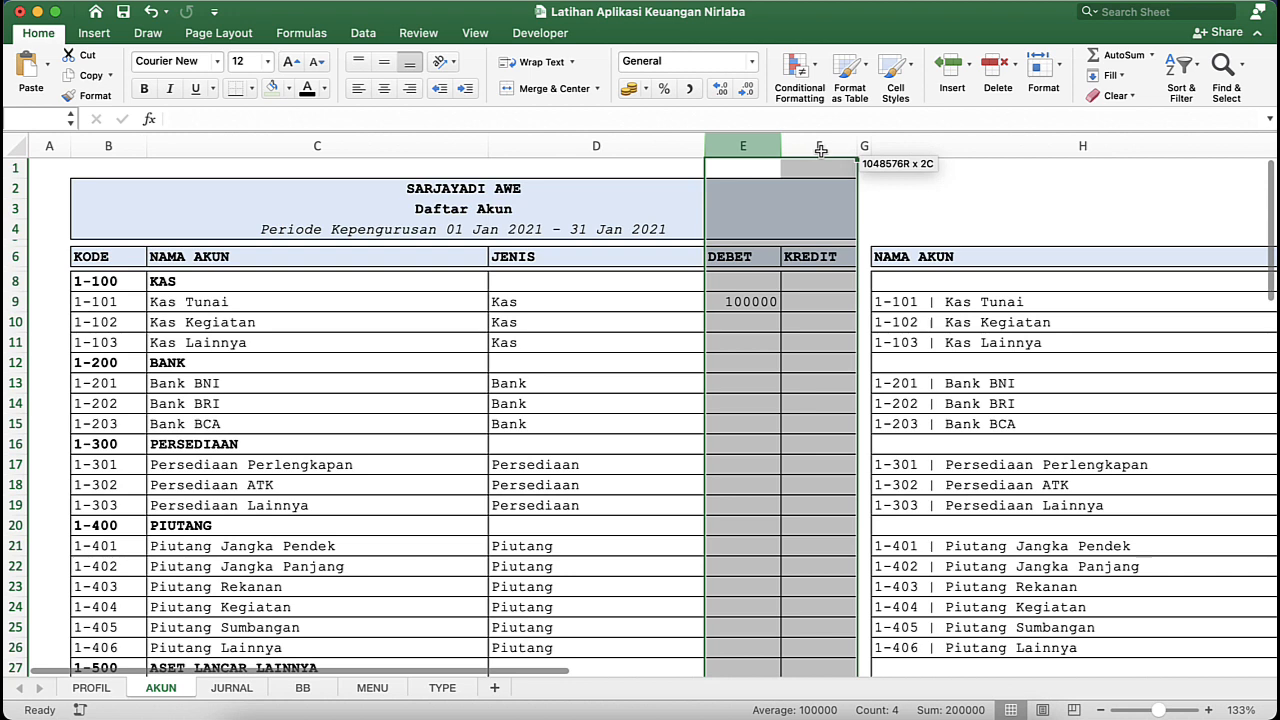
{"action": "left_click", "coordinate": [689, 89]}
{"action": "left_click", "coordinate": [735, 358]}
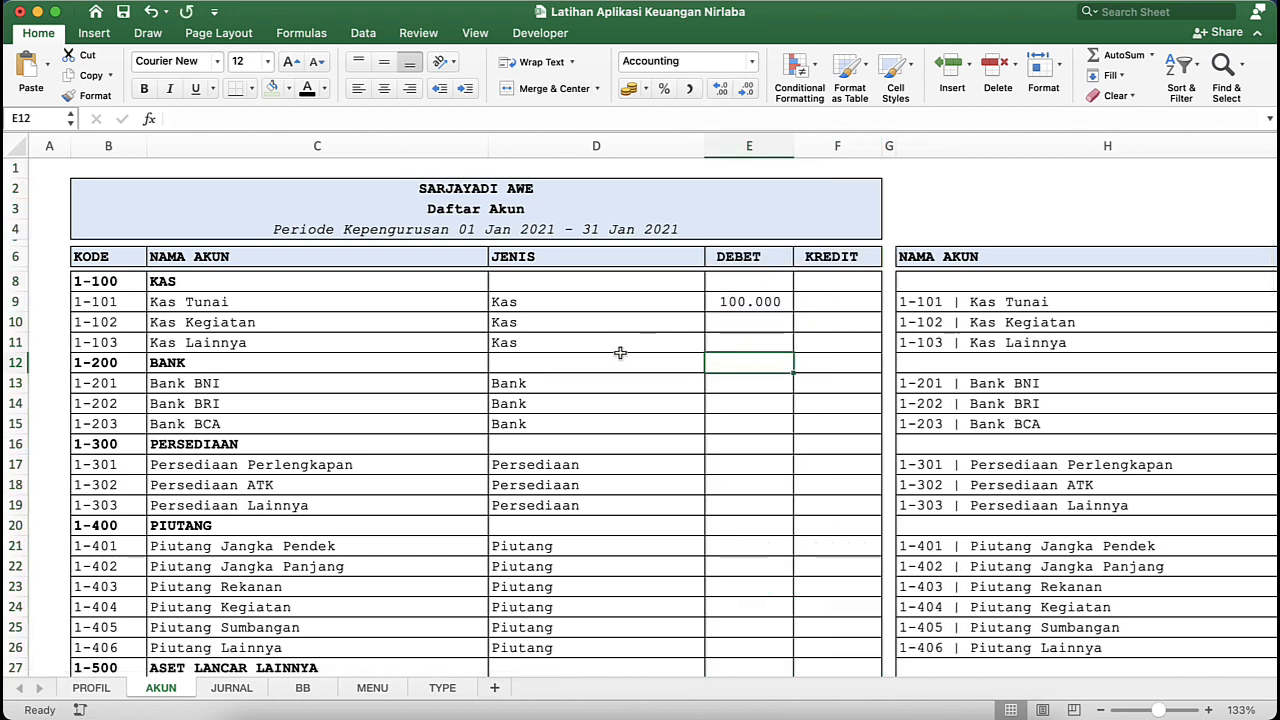
- Return to the BB sheet and review the Saldo Awal and Saldo Akhir cells K8 and K10
{"action": "left_click", "coordinate": [443, 688]}
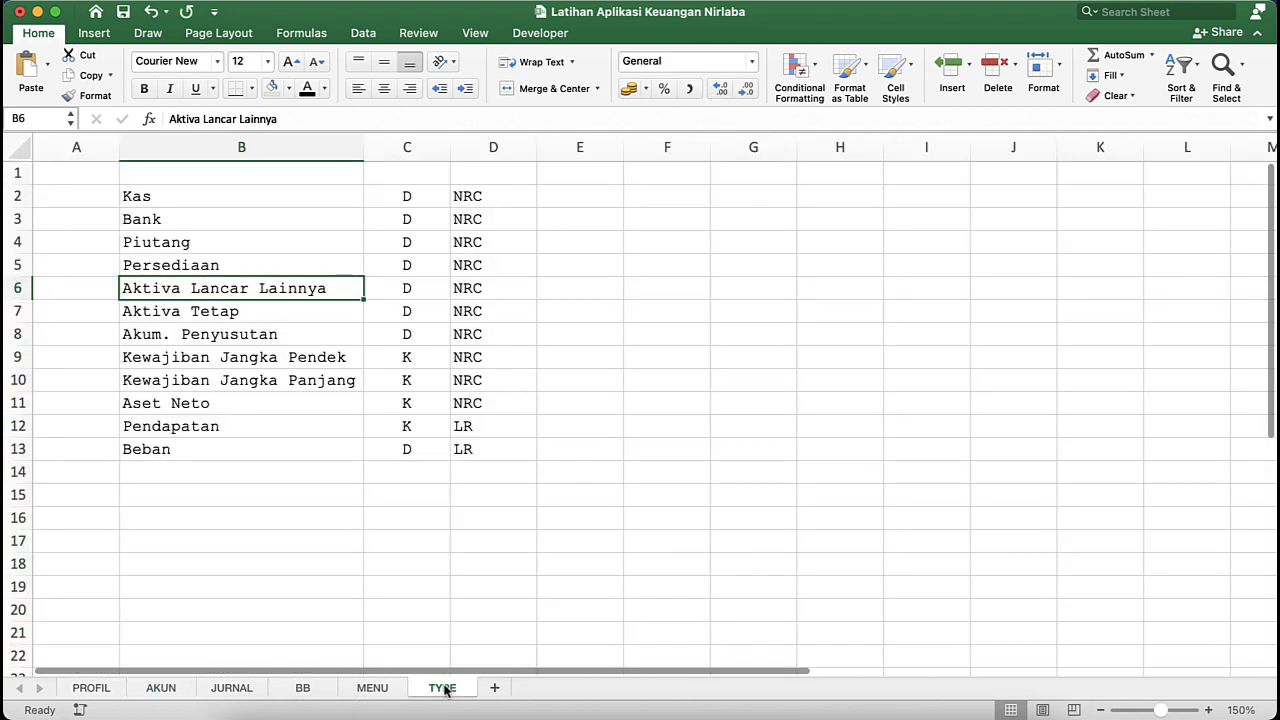
{"action": "left_click", "coordinate": [303, 689]}
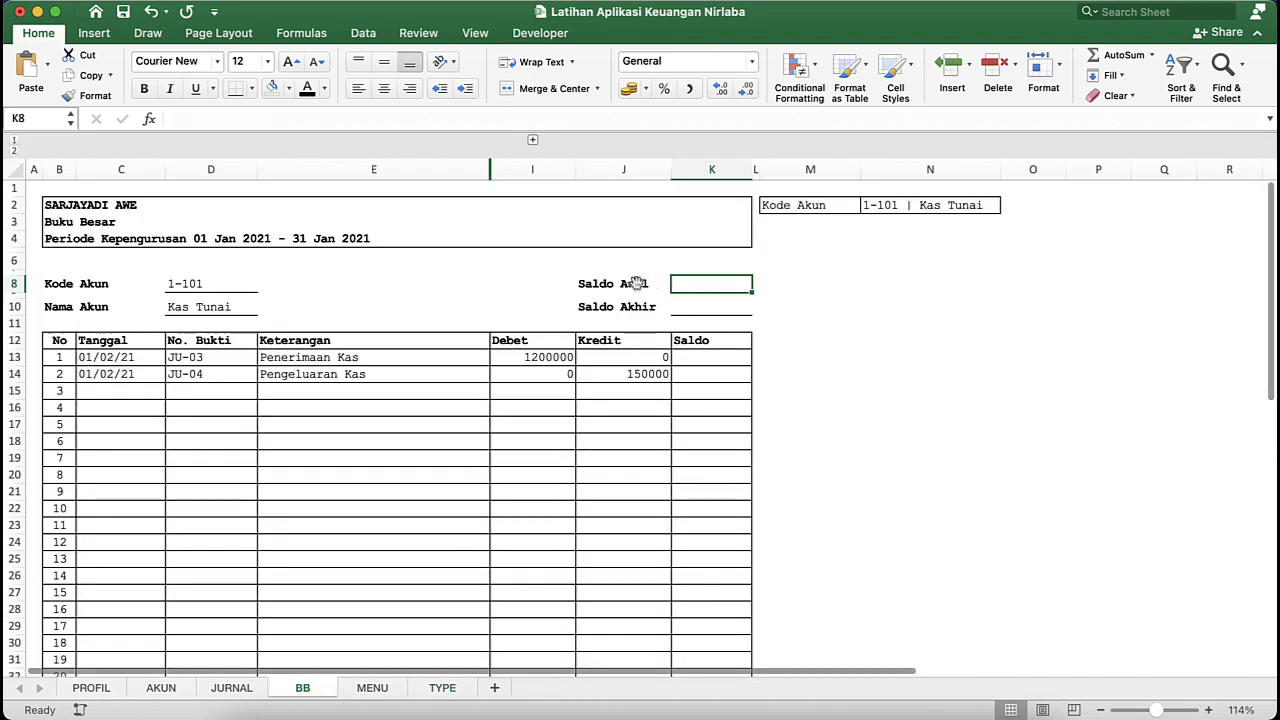
{"action": "left_click", "coordinate": [600, 284]}
{"action": "left_click", "coordinate": [684, 283]}
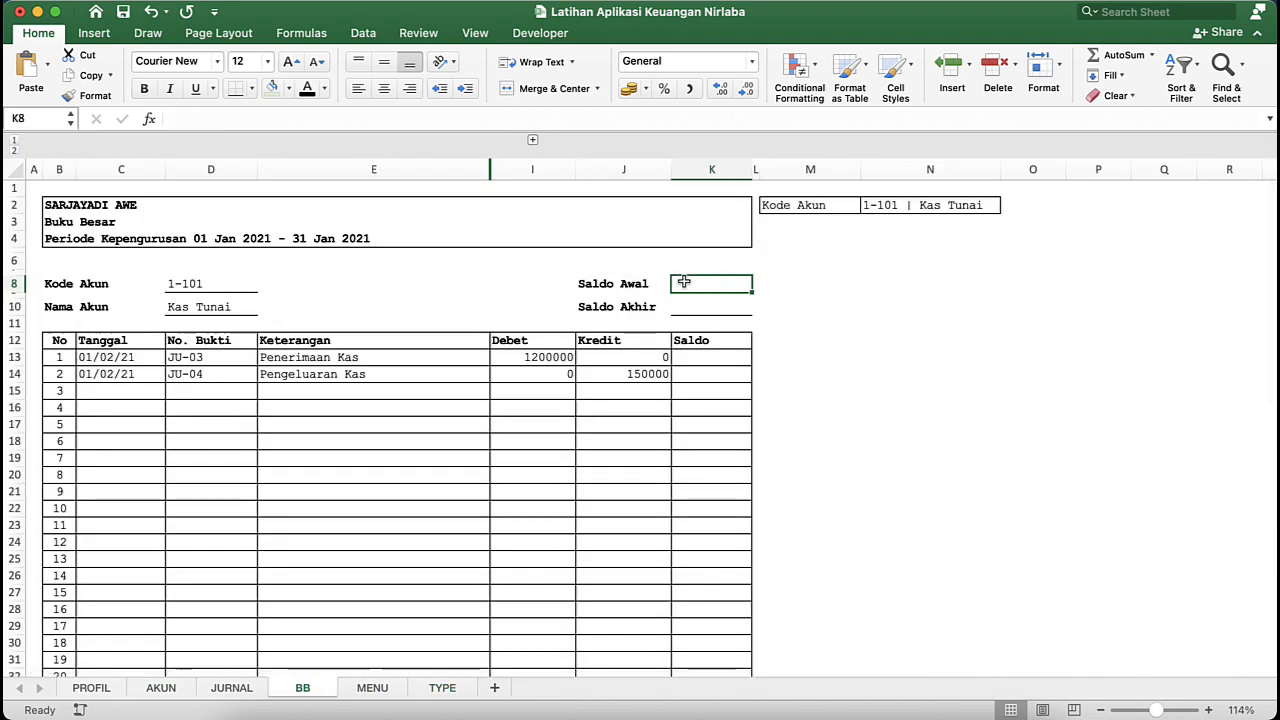
{"action": "left_click", "coordinate": [651, 284]}
{"action": "left_click", "coordinate": [704, 283]}
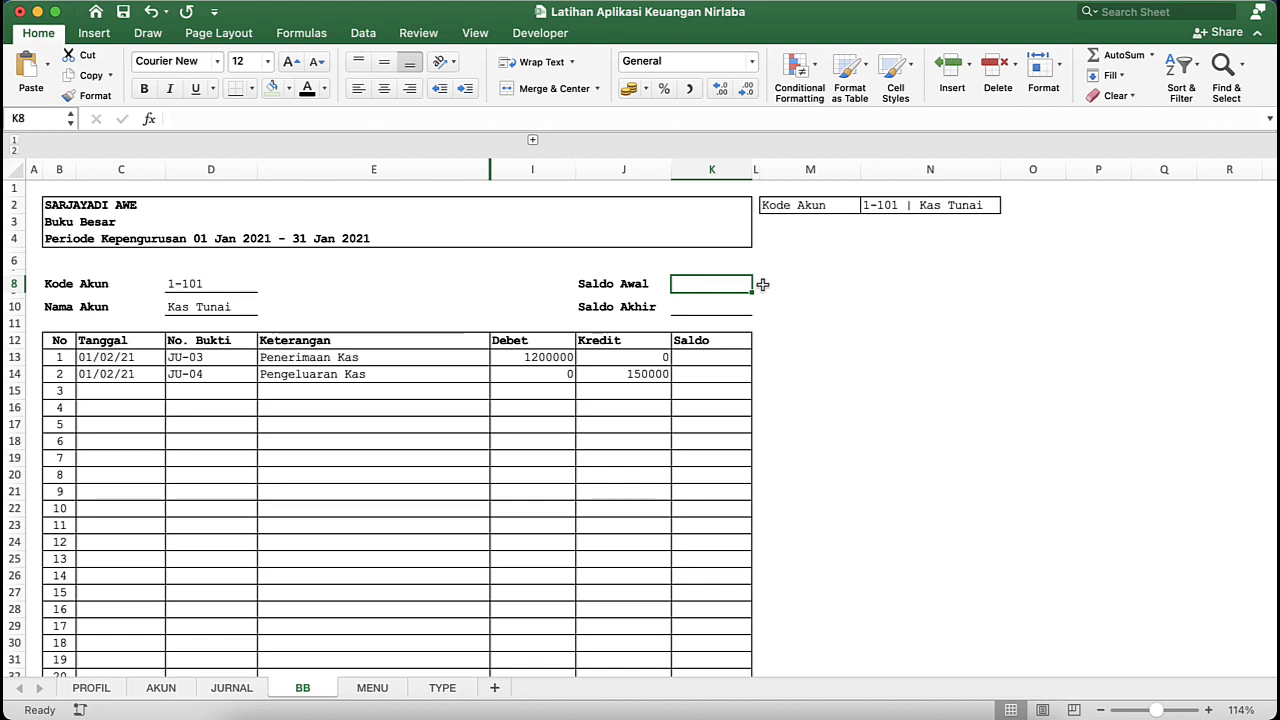
{"action": "left_click", "coordinate": [701, 312]}
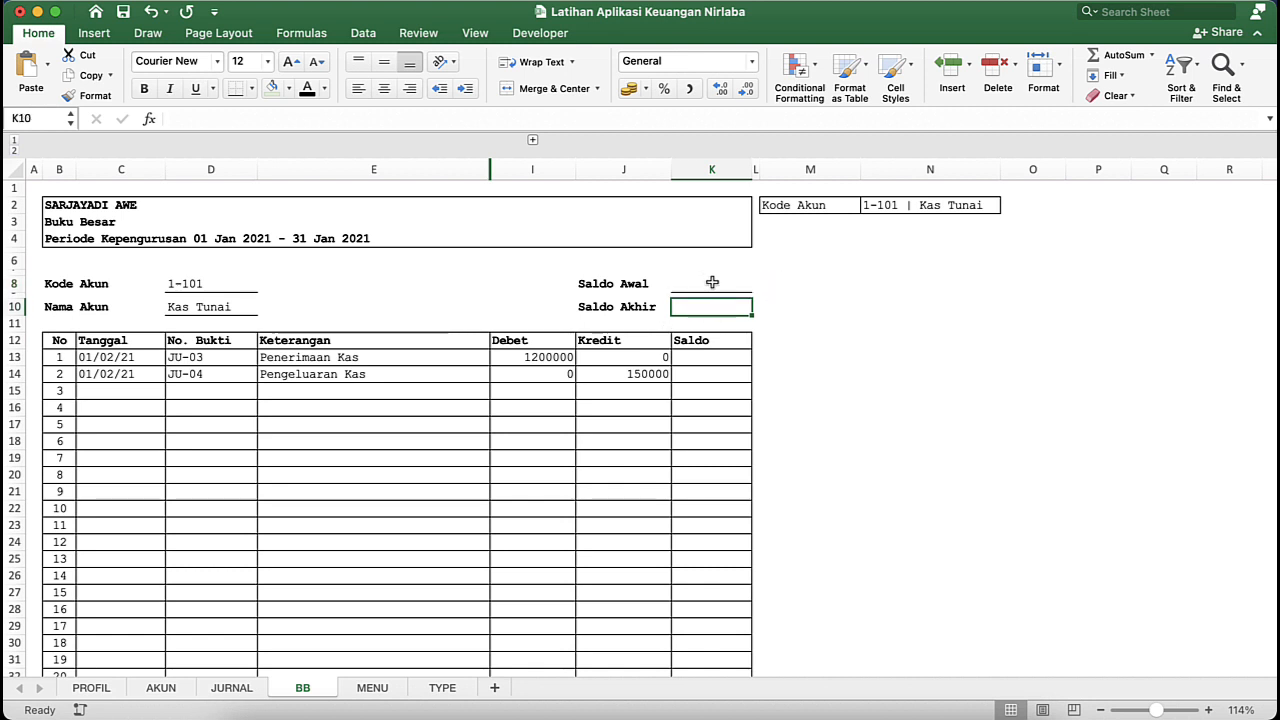
{"action": "left_click", "coordinate": [712, 283]}
- Narrow column O on the BB sheet to a thin spacer between the account selector in N2 and cell P2
{"action": "left_click", "coordinate": [975, 205]}
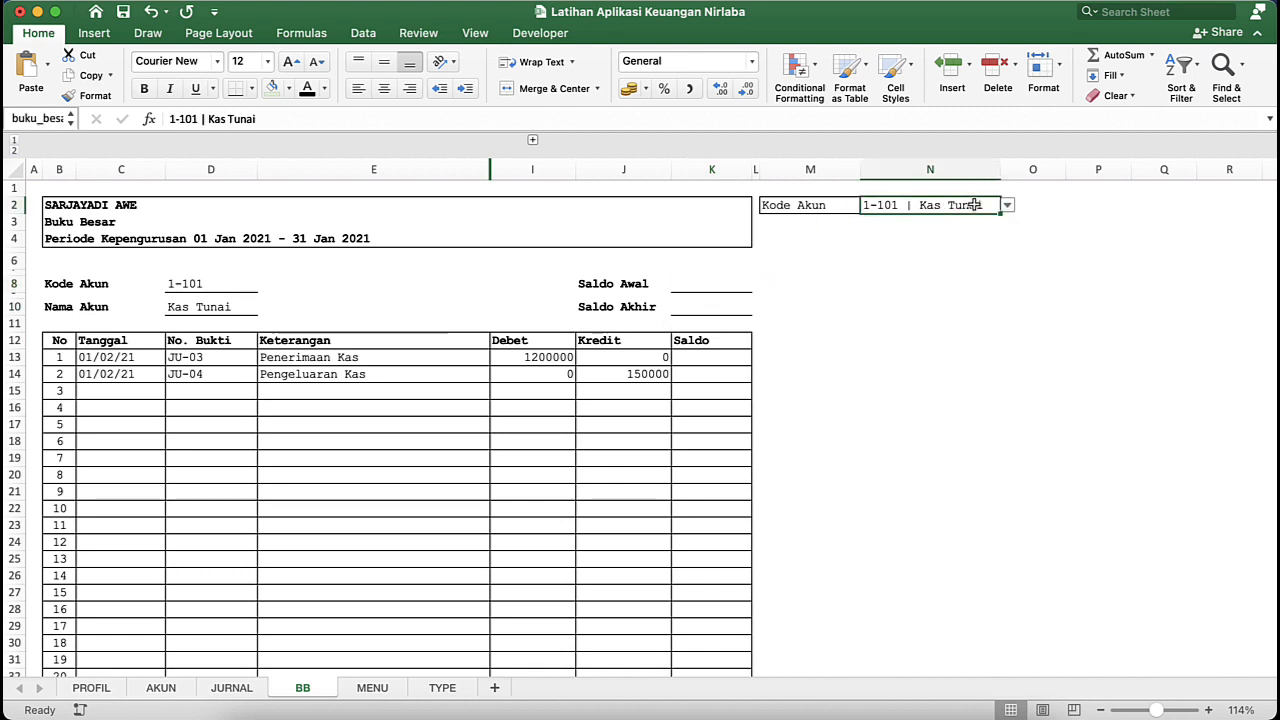
{"action": "left_click", "coordinate": [1080, 220]}
{"action": "left_click", "coordinate": [1054, 208]}
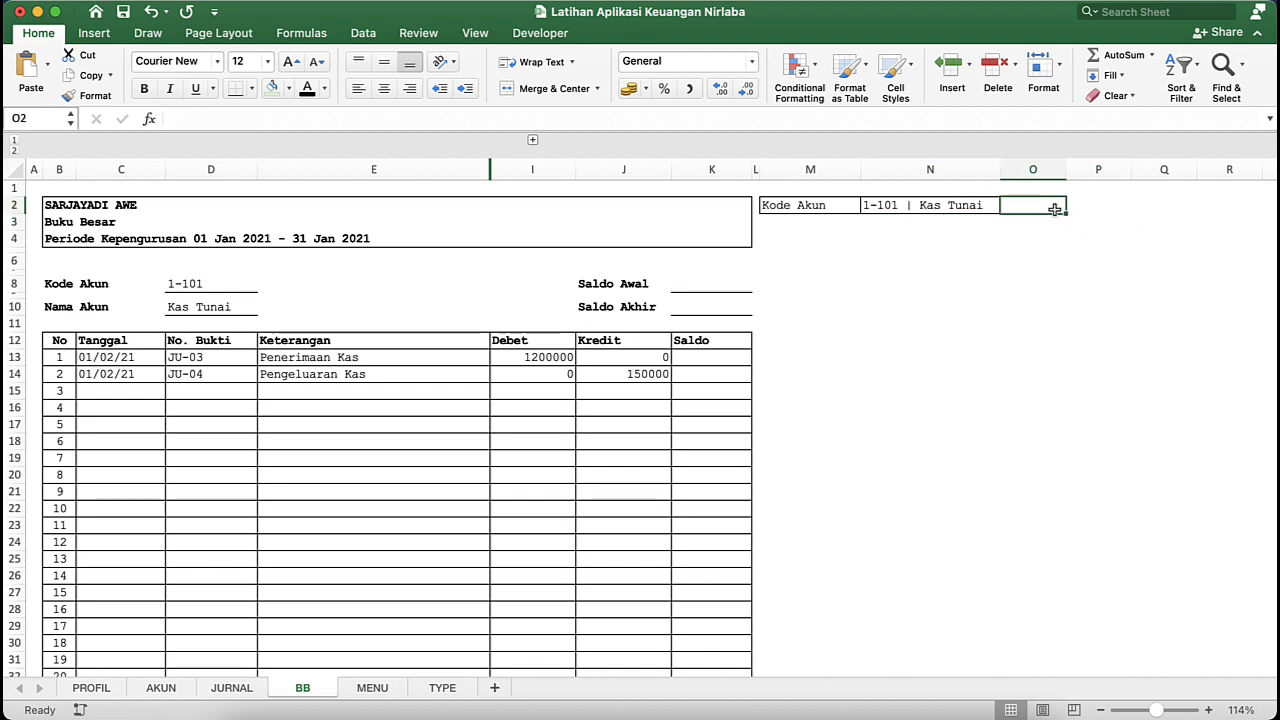
{"action": "left_click", "coordinate": [1001, 239]}
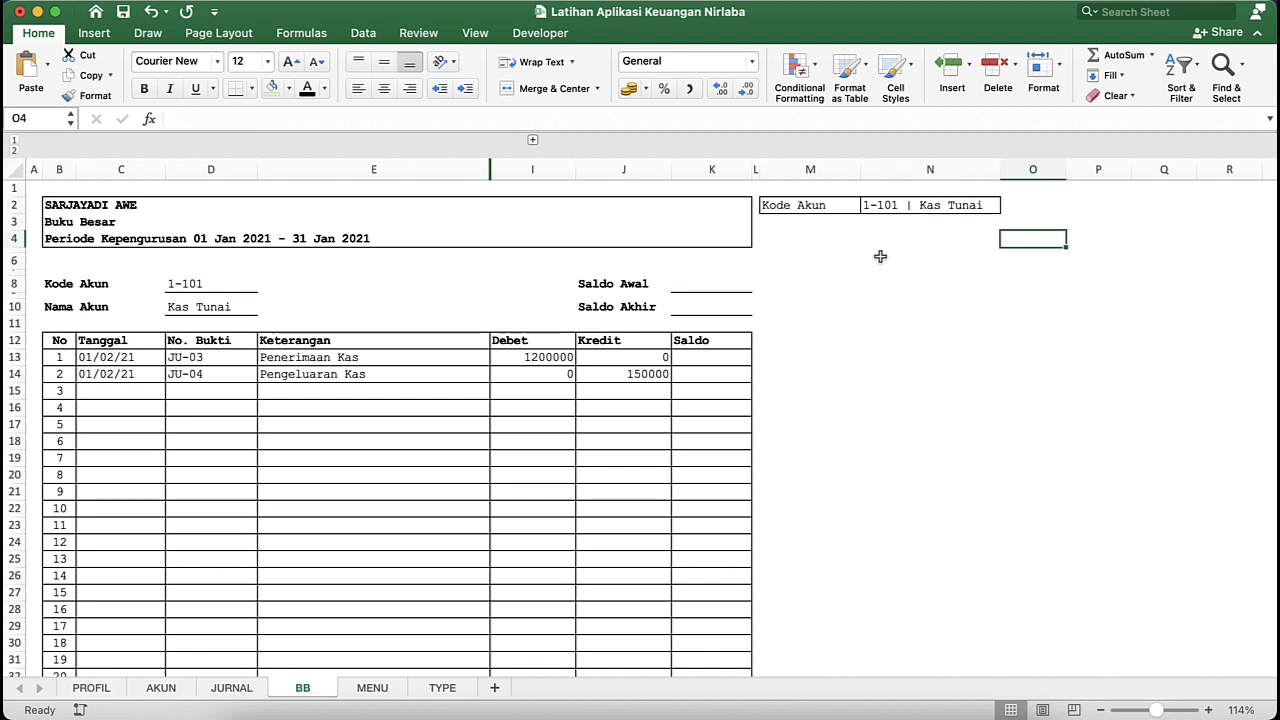
{"action": "left_click", "coordinate": [906, 207]}
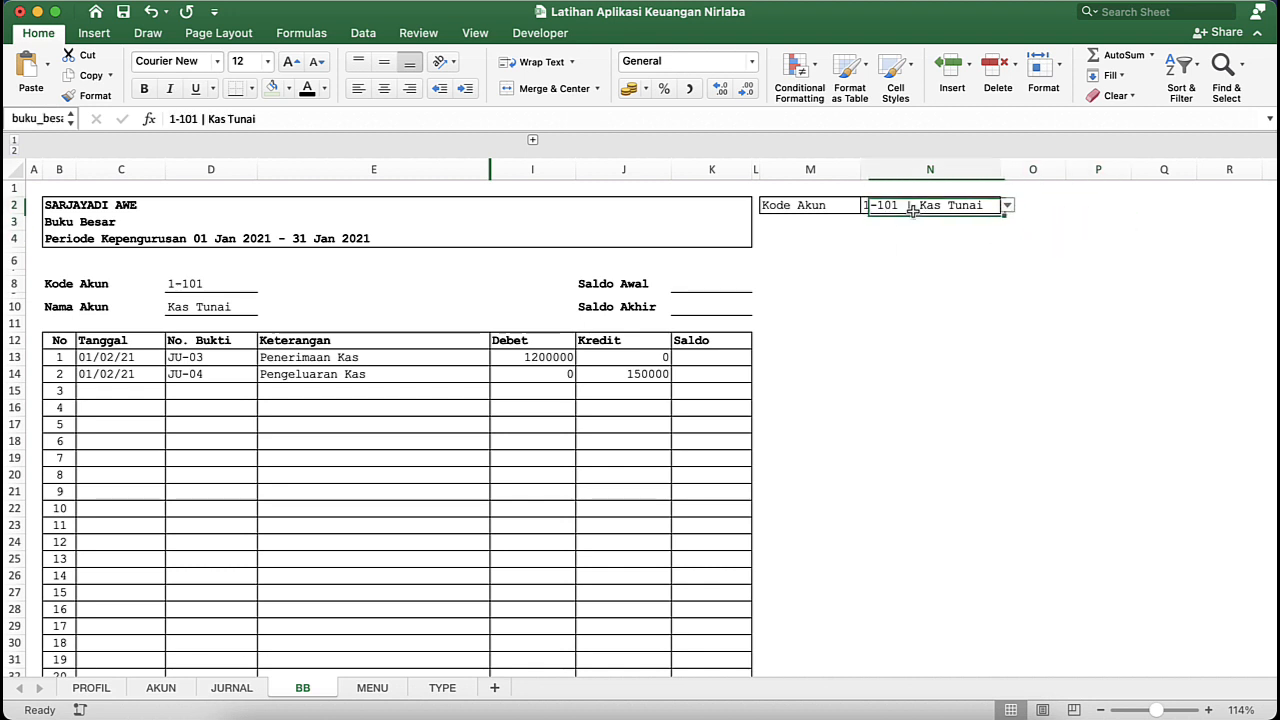
{"action": "left_click", "coordinate": [1035, 224]}
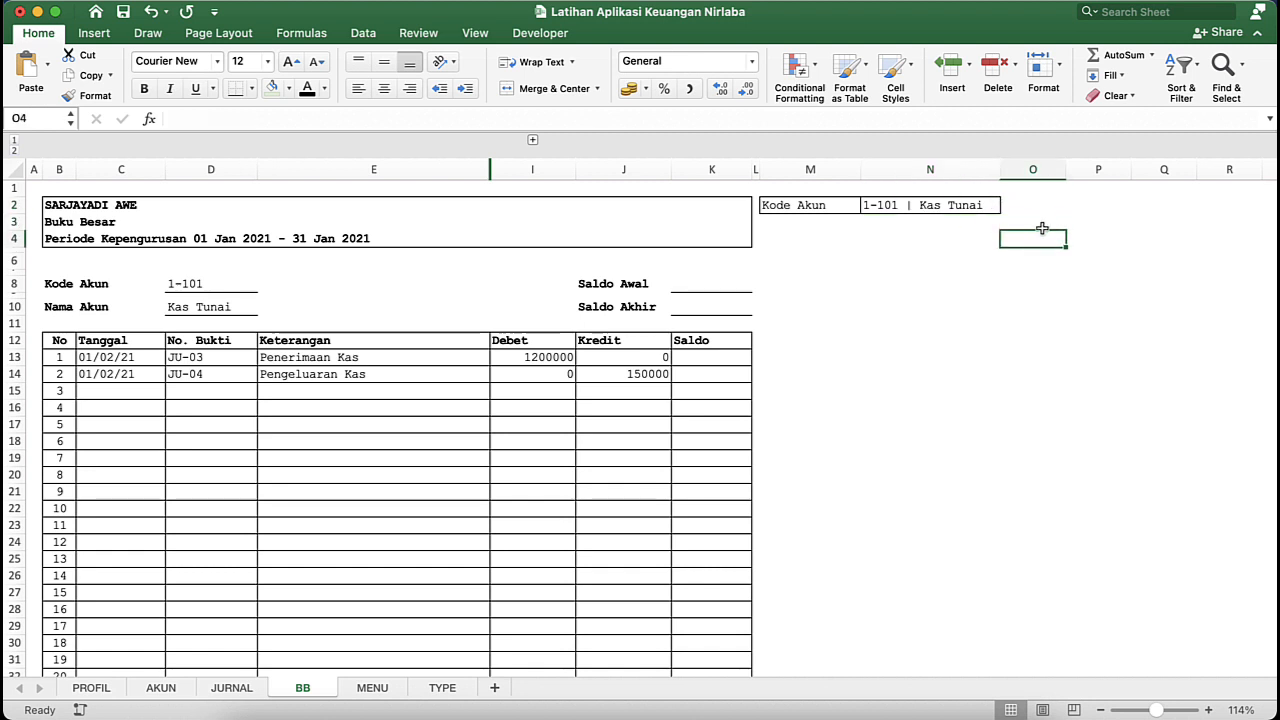
{"action": "left_click", "coordinate": [1081, 209]}
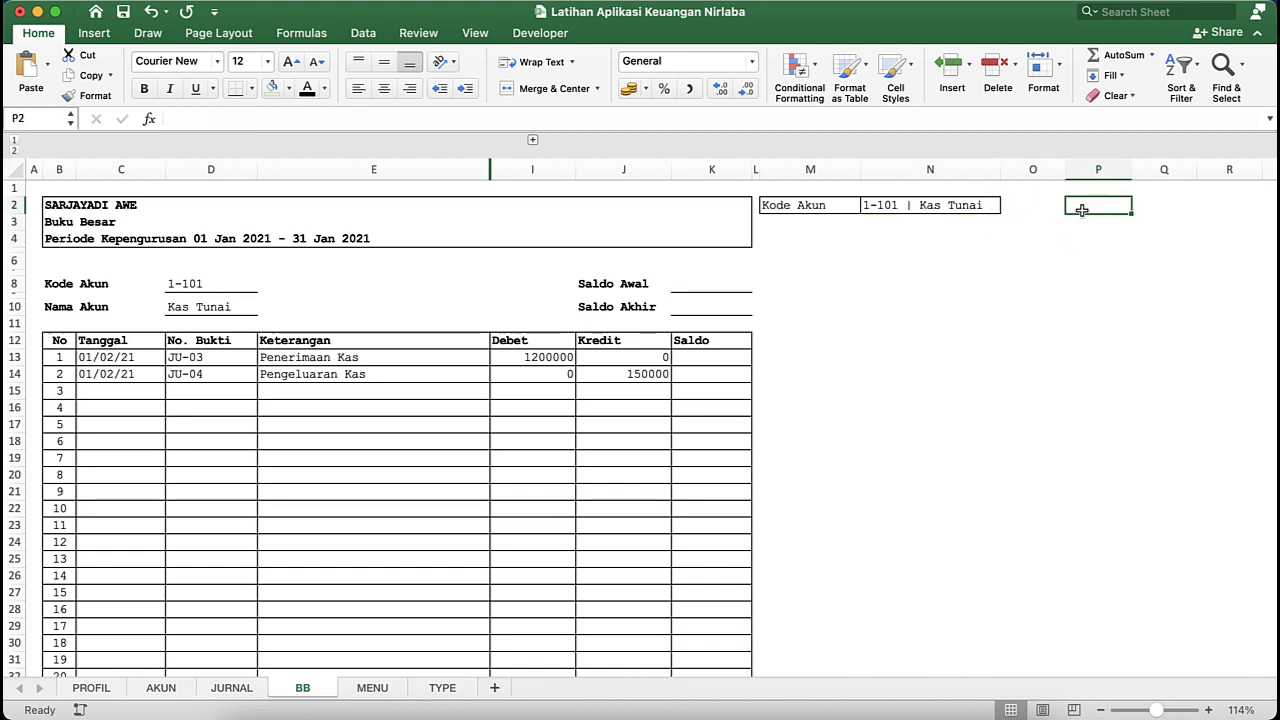
{"action": "left_click_drag", "start_coordinate": [1065, 169], "coordinate": [1021, 176]}
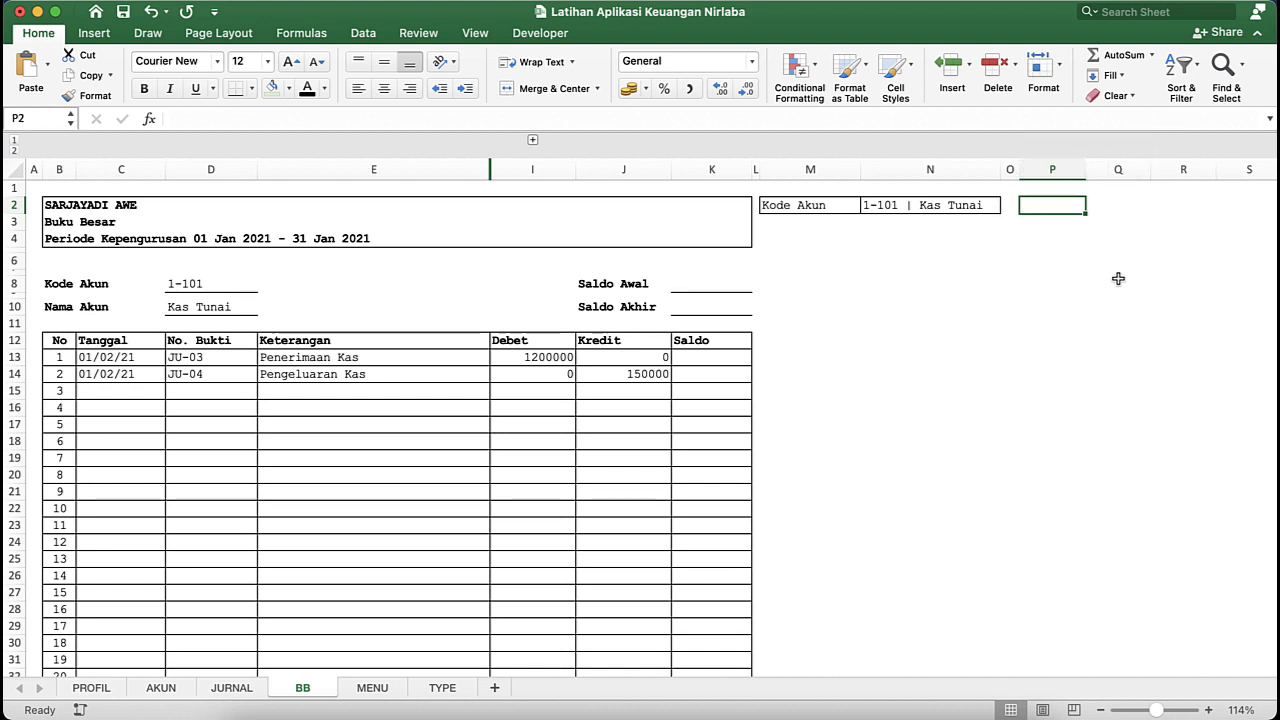
- Copy the Kode Akun lookup formula from D8 and paste it as a formula into cell P2
{"action": "left_click", "coordinate": [198, 288]}
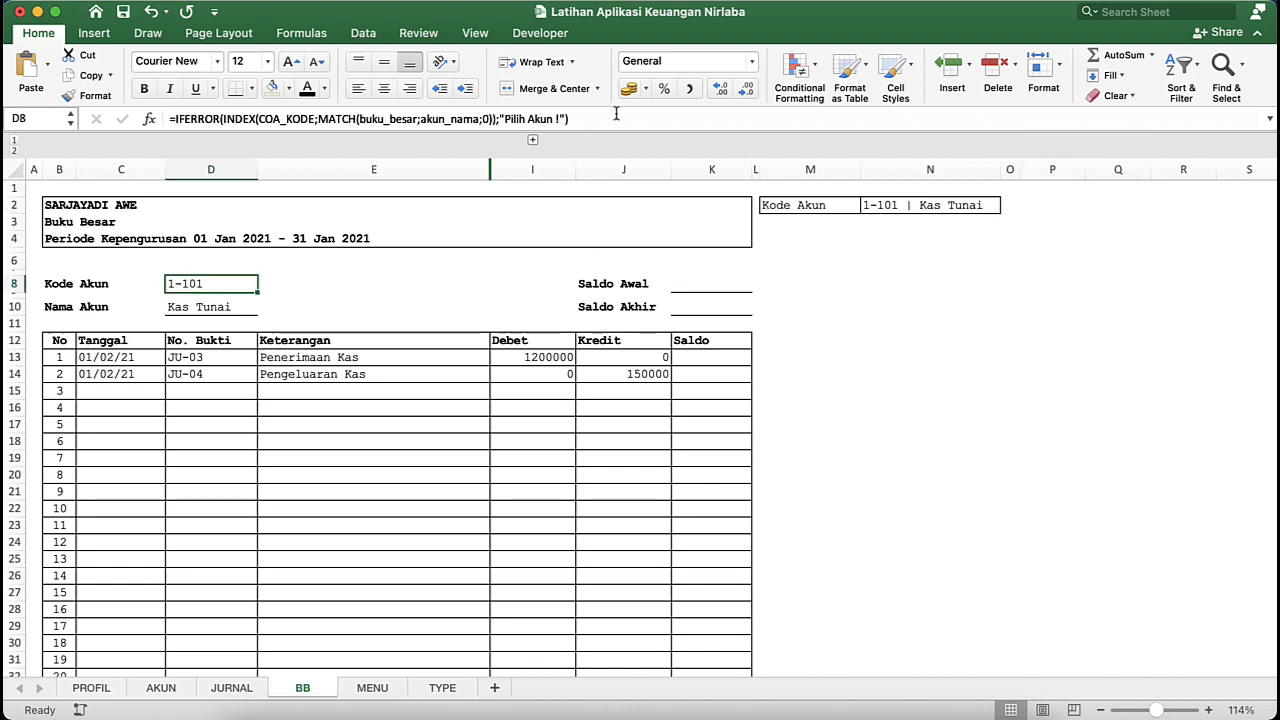
{"action": "left_click_drag", "start_coordinate": [616, 114], "coordinate": [166, 110]}
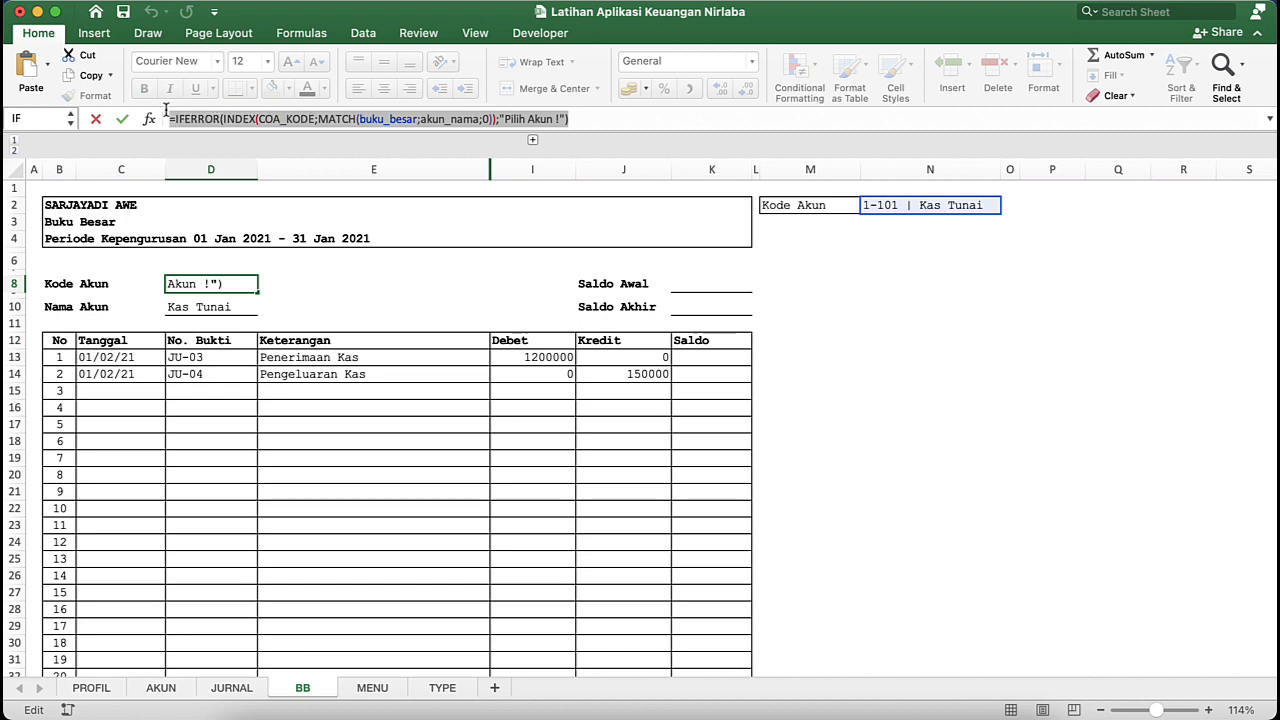
{"action": "right_click", "coordinate": [203, 122]}
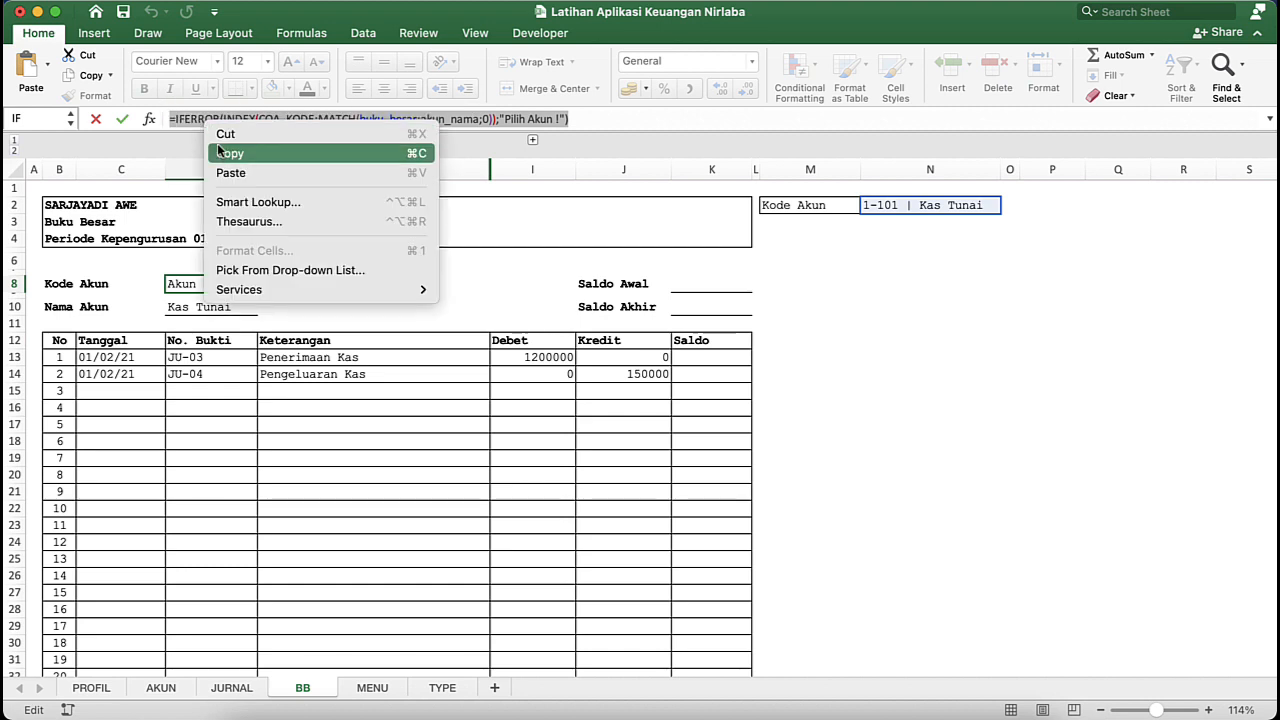
{"action": "left_click", "coordinate": [229, 154]}
{"action": "key", "text": "Return"}
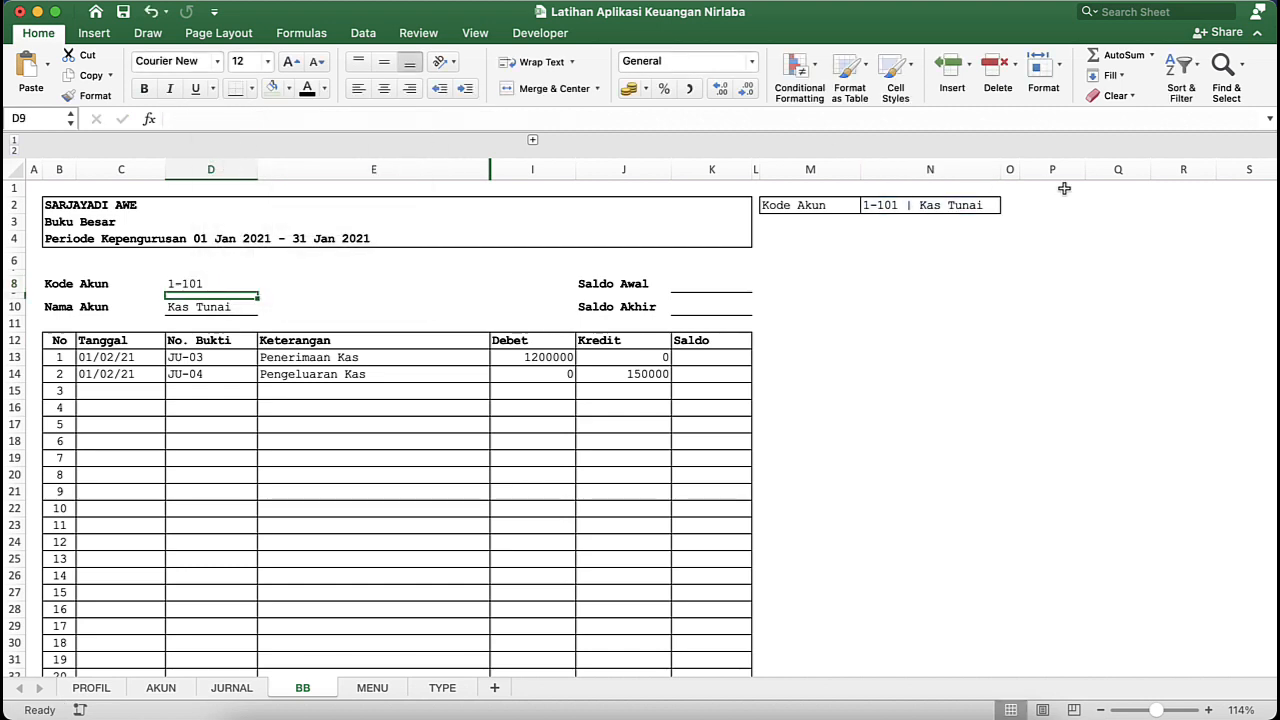
{"action": "double_click", "coordinate": [1060, 207]}
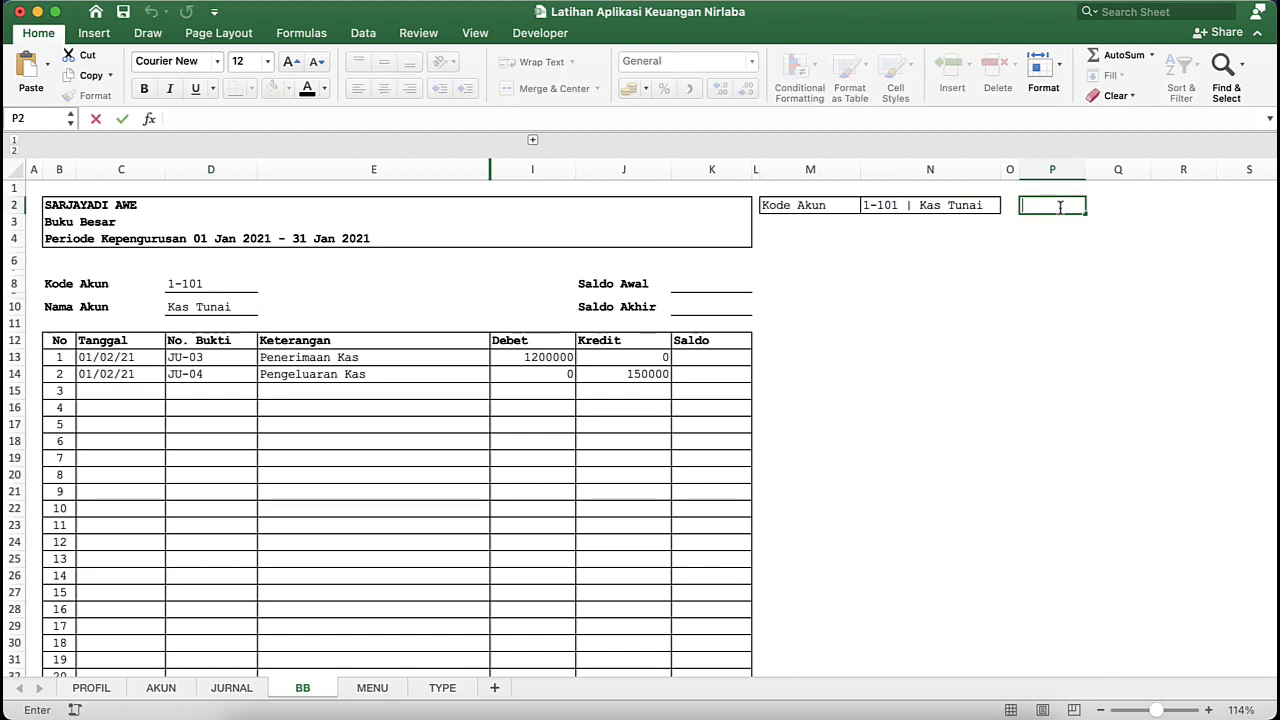
{"action": "key", "text": "super+v"}
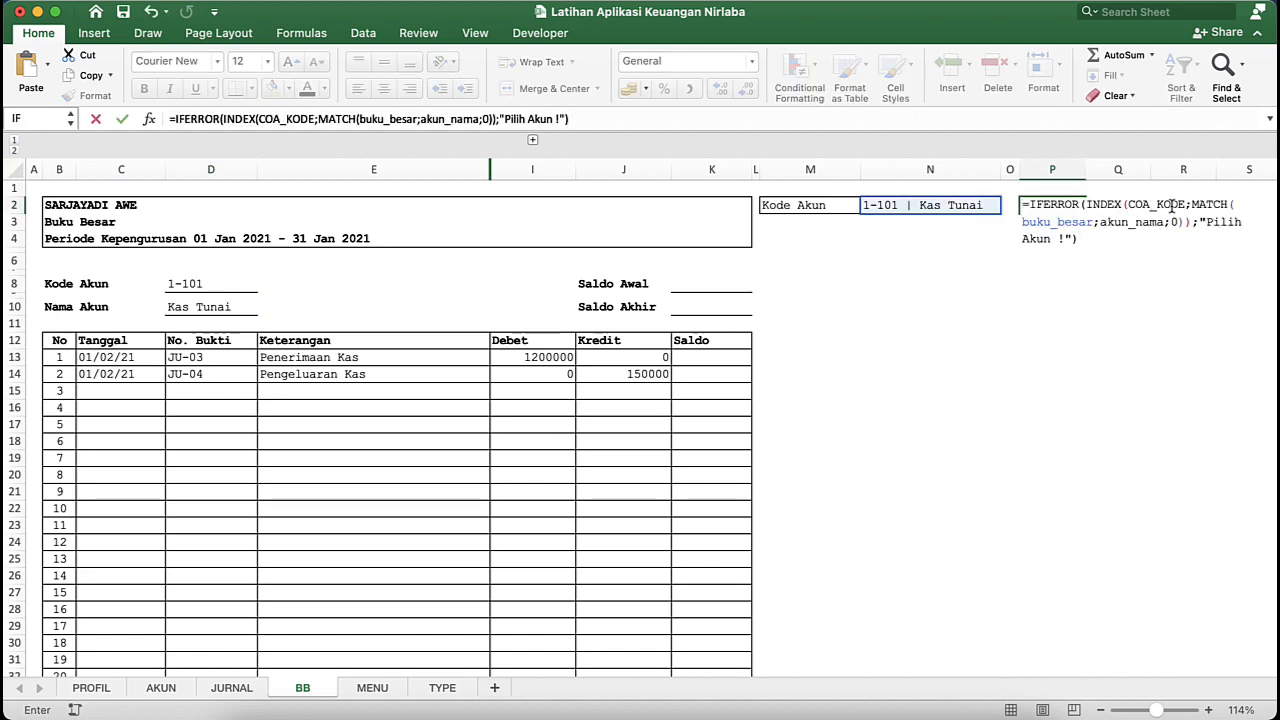
- Replace COA_KODE with akun_jenis in the P2 formula, giving =IFERROR(INDEX(akun_jenis;MATCH(buku_besar;akun_nama;0));"Pilih Akun !")
{"action": "left_click", "coordinate": [1188, 205]}
{"action": "double_click", "coordinate": [1188, 205]}
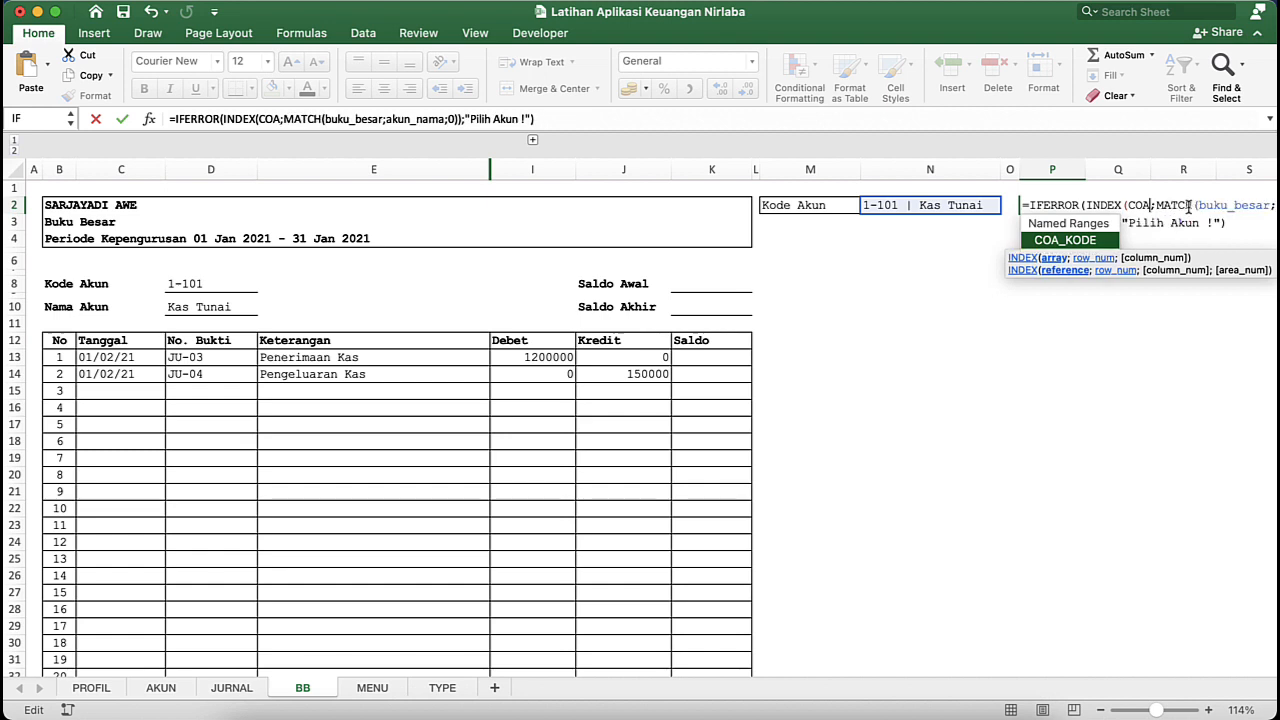
{"action": "key", "text": "BackSpace"}
{"action": "type", "text": "akun"}
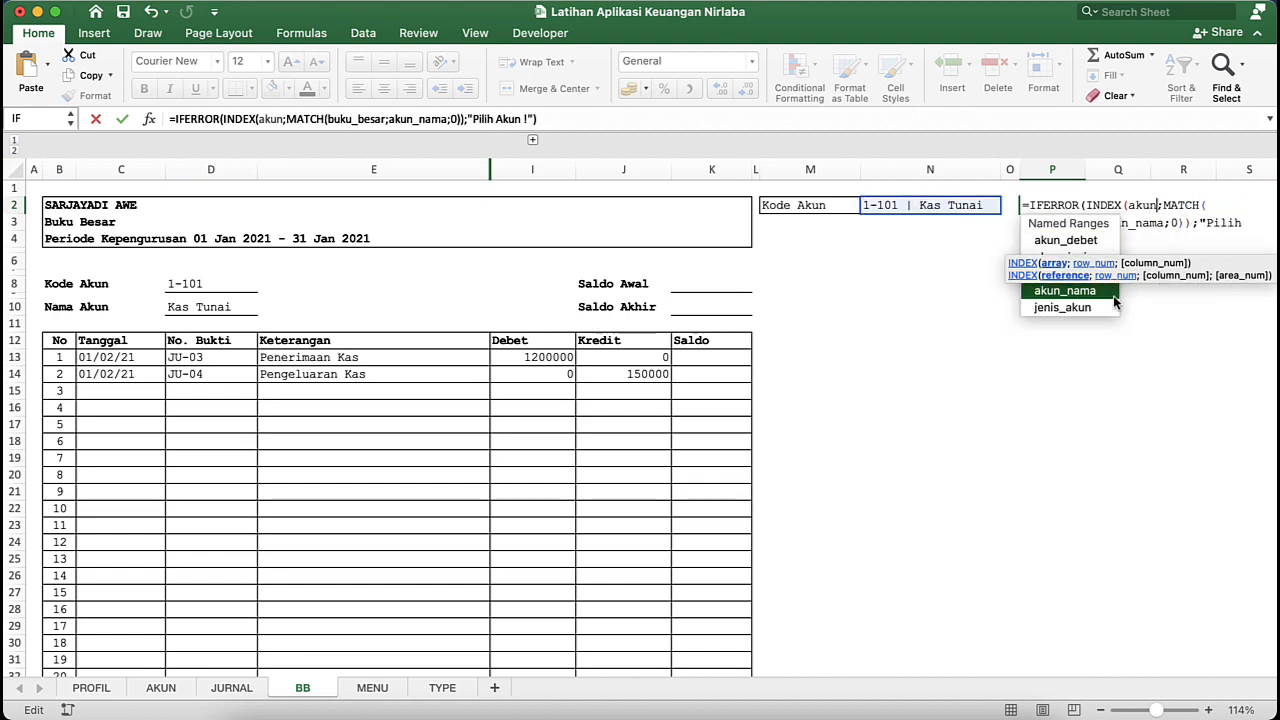
{"action": "type", "text": "_j"}
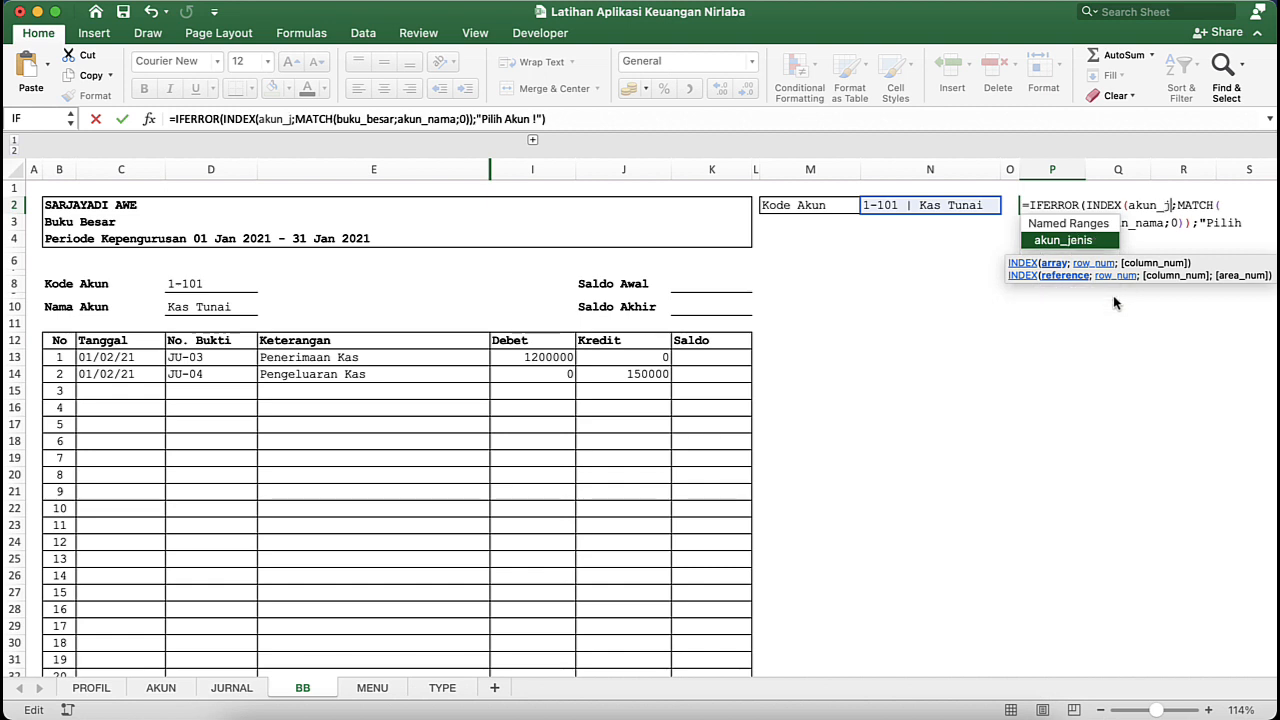
{"action": "type", "text": "enis"}
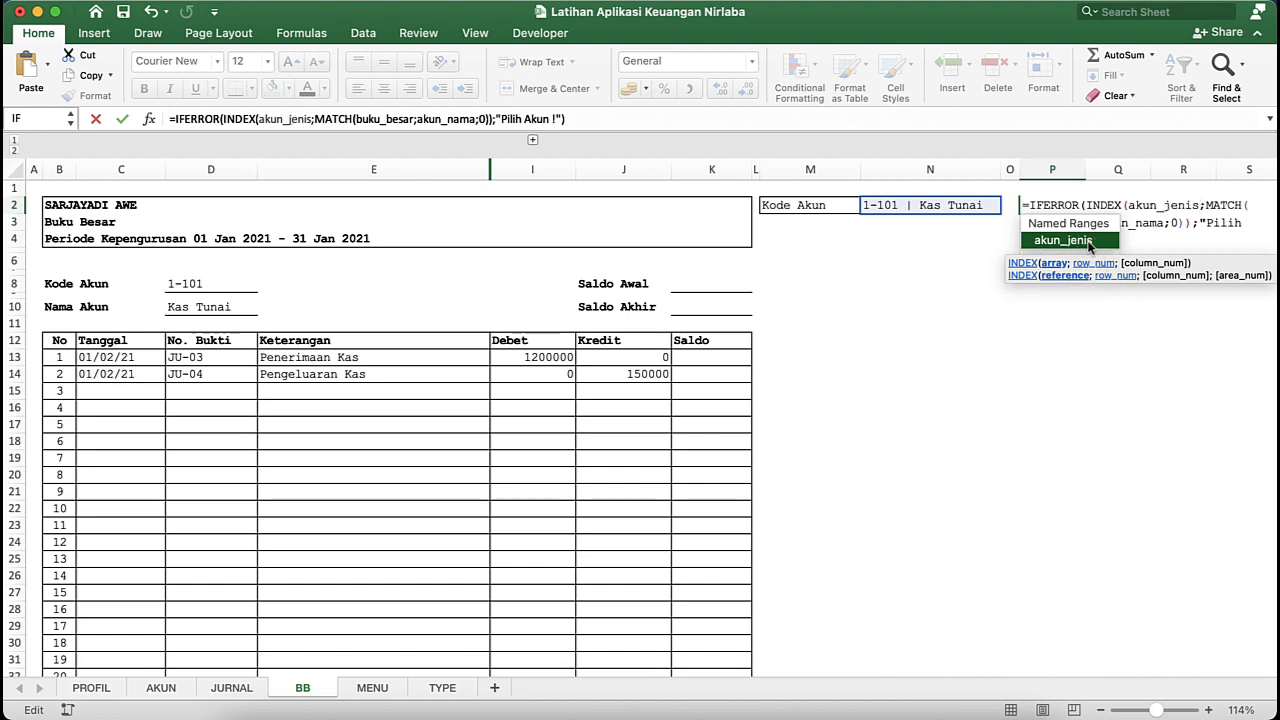
{"action": "key", "text": "Return"}
{"action": "left_click", "coordinate": [1052, 210]}
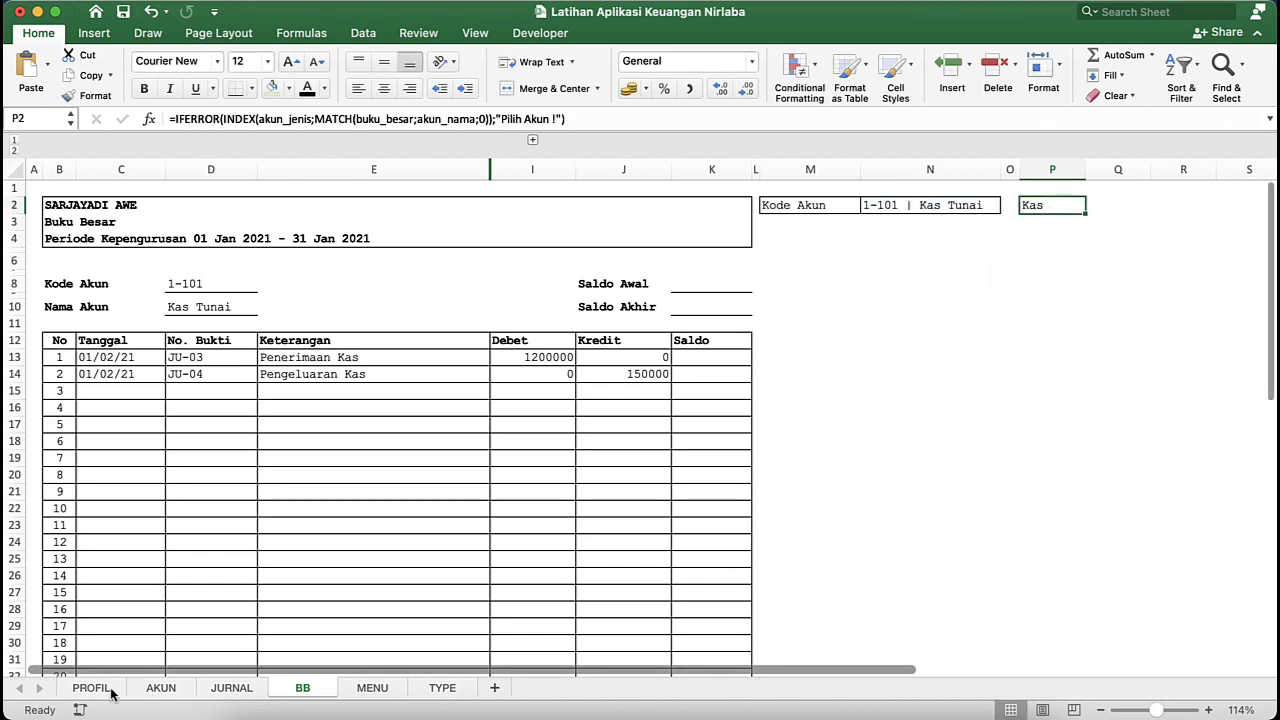
- Examine the TYPE sheet's account type names in column B and their D/K codes in column C, including the named ranges type_ket and type_sn
{"action": "left_click", "coordinate": [440, 688]}
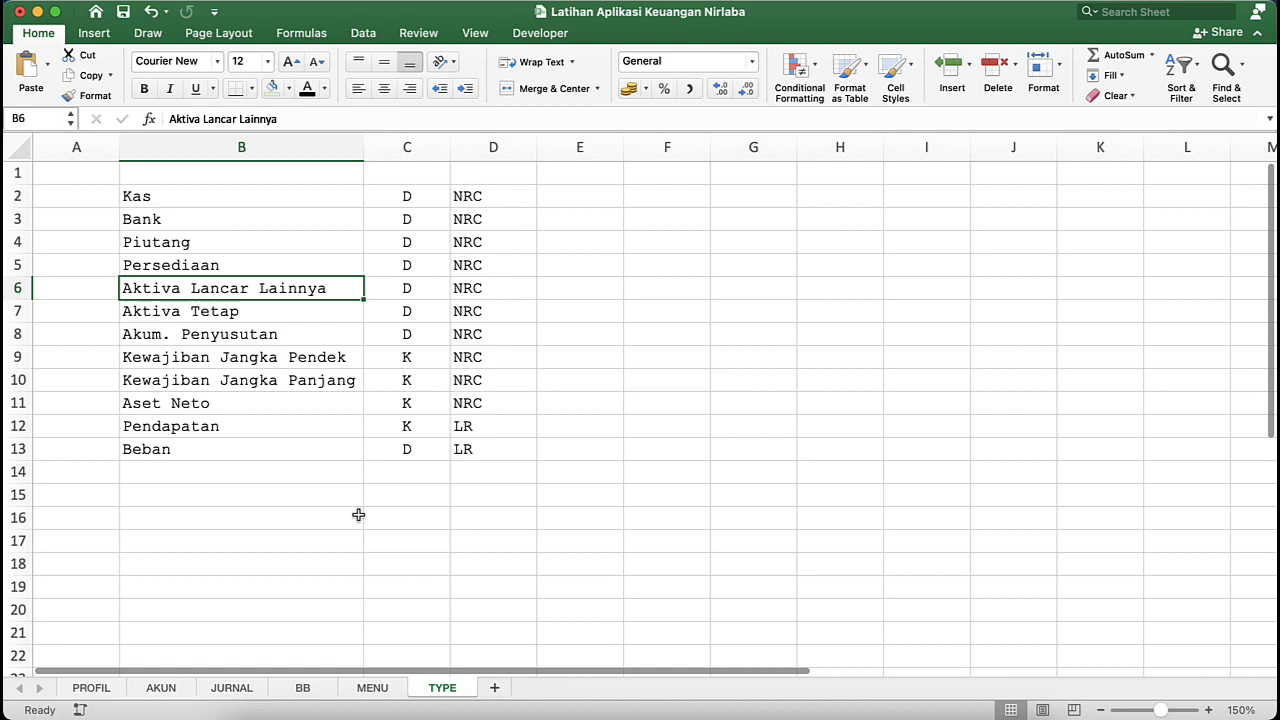
{"action": "left_click", "coordinate": [210, 201]}
{"action": "left_click_drag", "start_coordinate": [246, 194], "coordinate": [205, 445]}
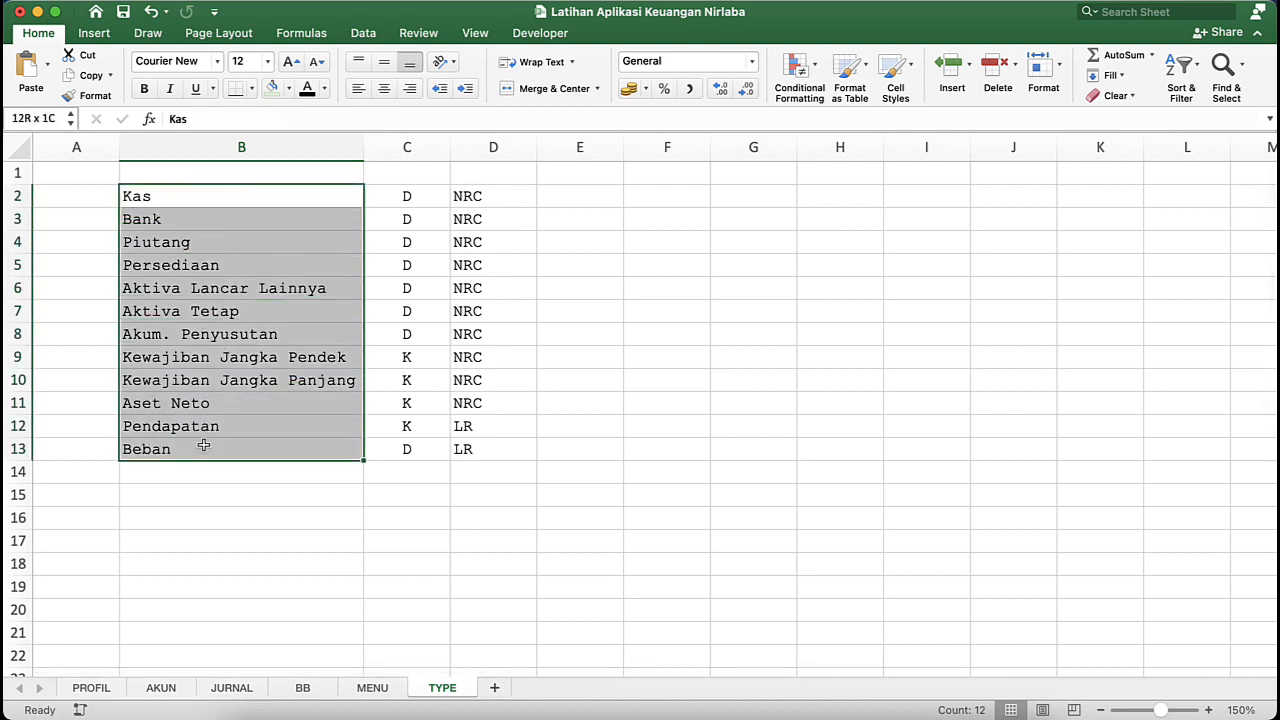
{"action": "left_click", "coordinate": [403, 196]}
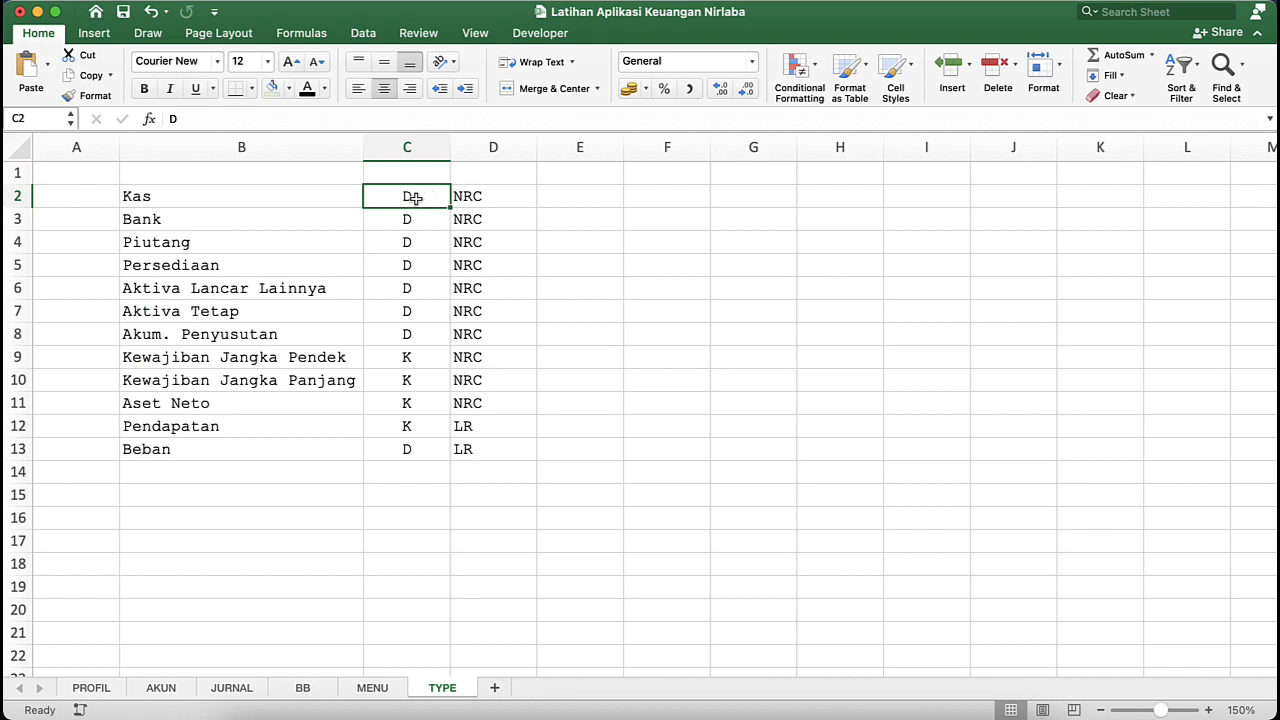
{"action": "left_click_drag", "start_coordinate": [414, 197], "coordinate": [410, 450]}
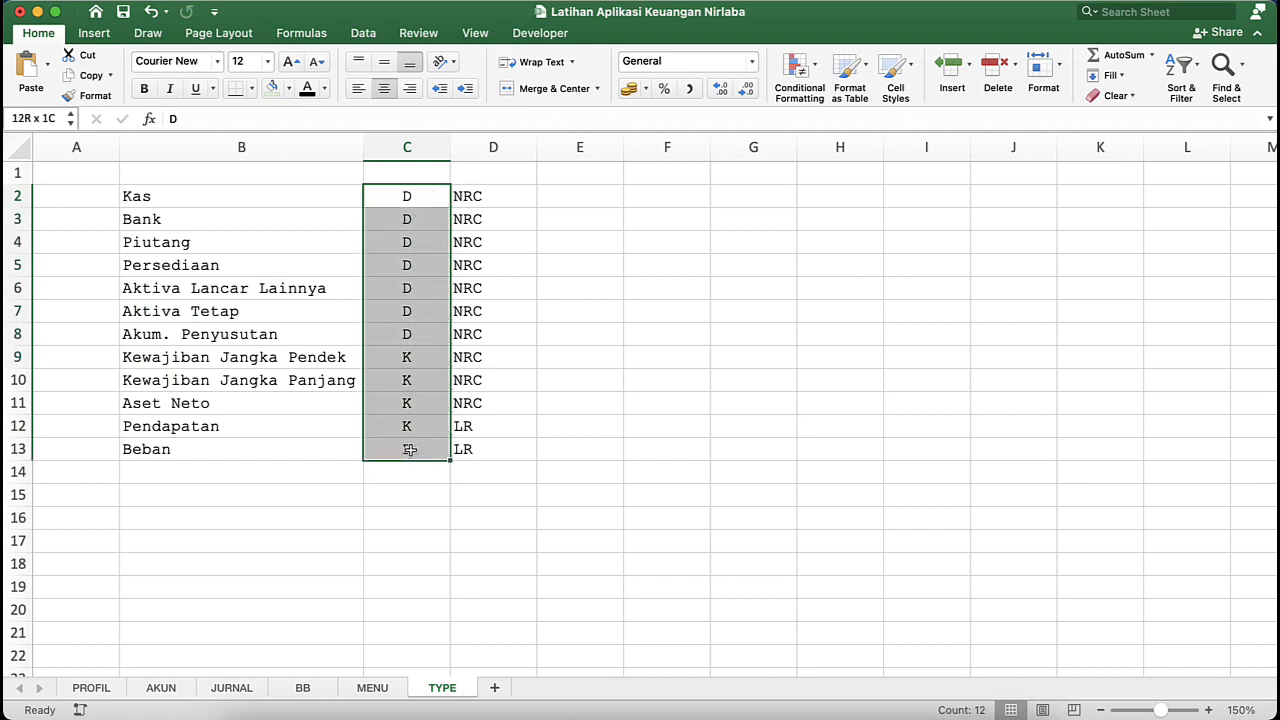
{"action": "left_click", "coordinate": [409, 147]}
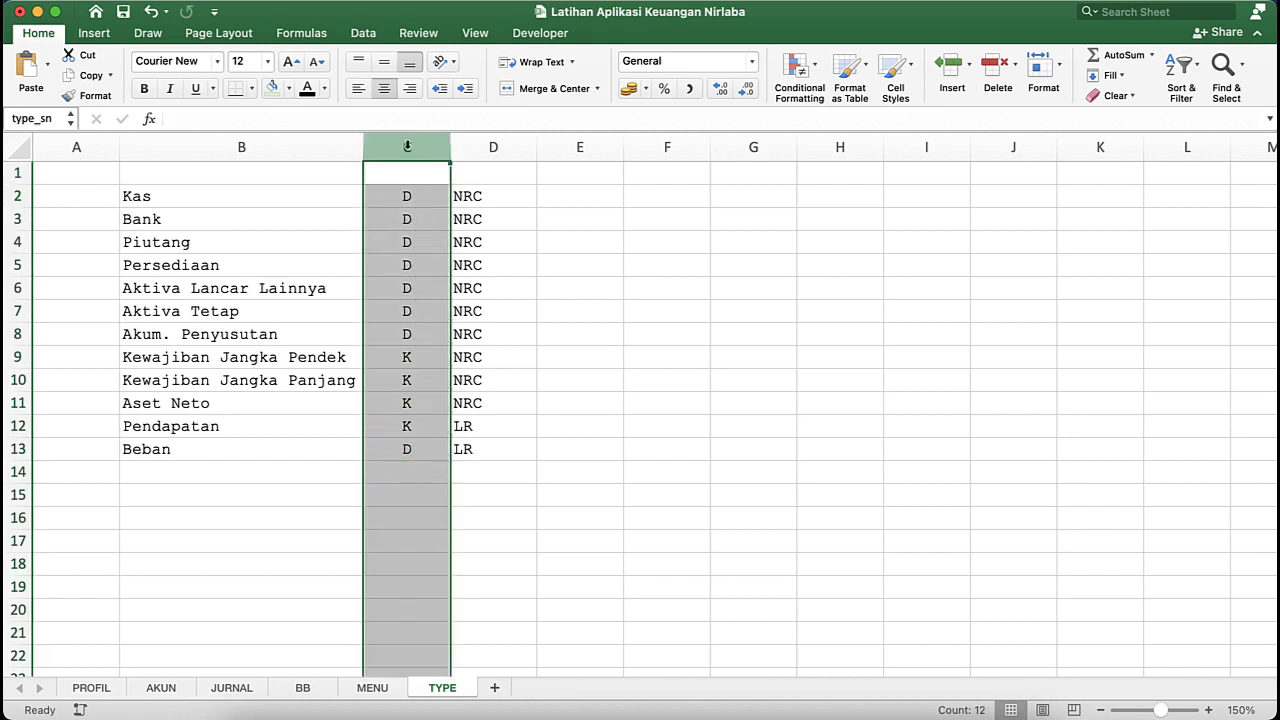
{"action": "left_click", "coordinate": [185, 151]}
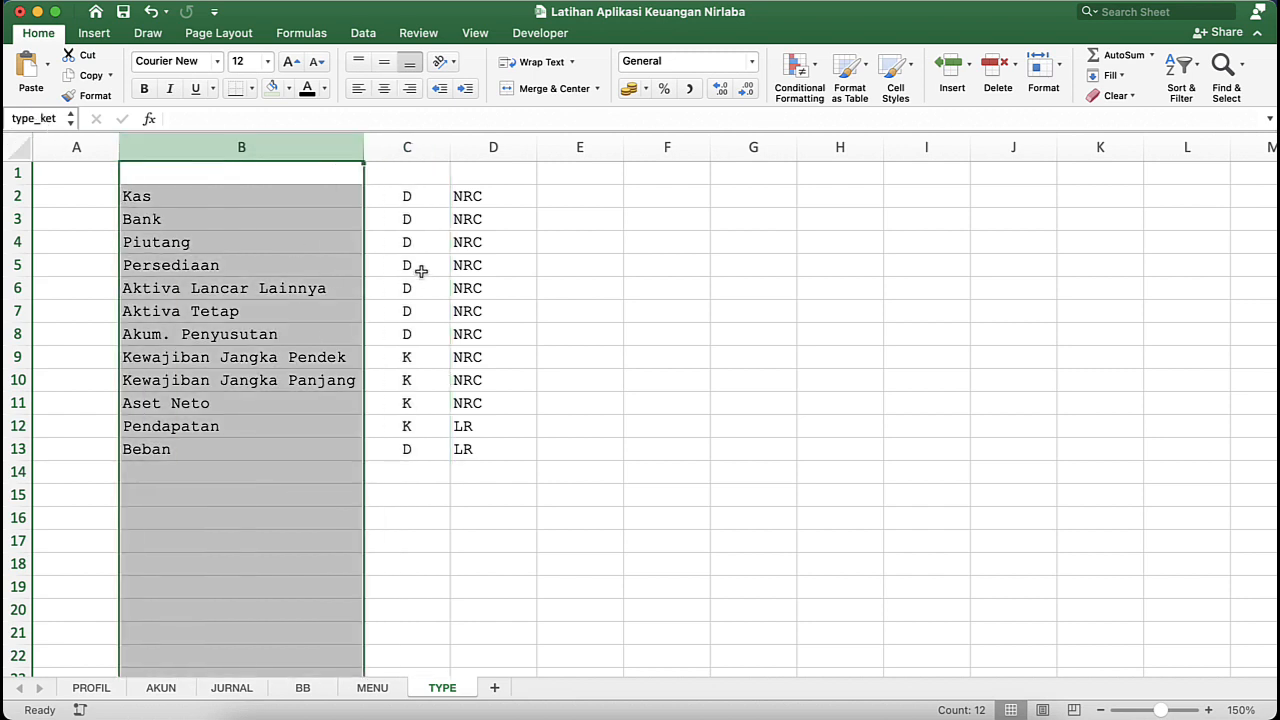
{"action": "left_click", "coordinate": [427, 151]}
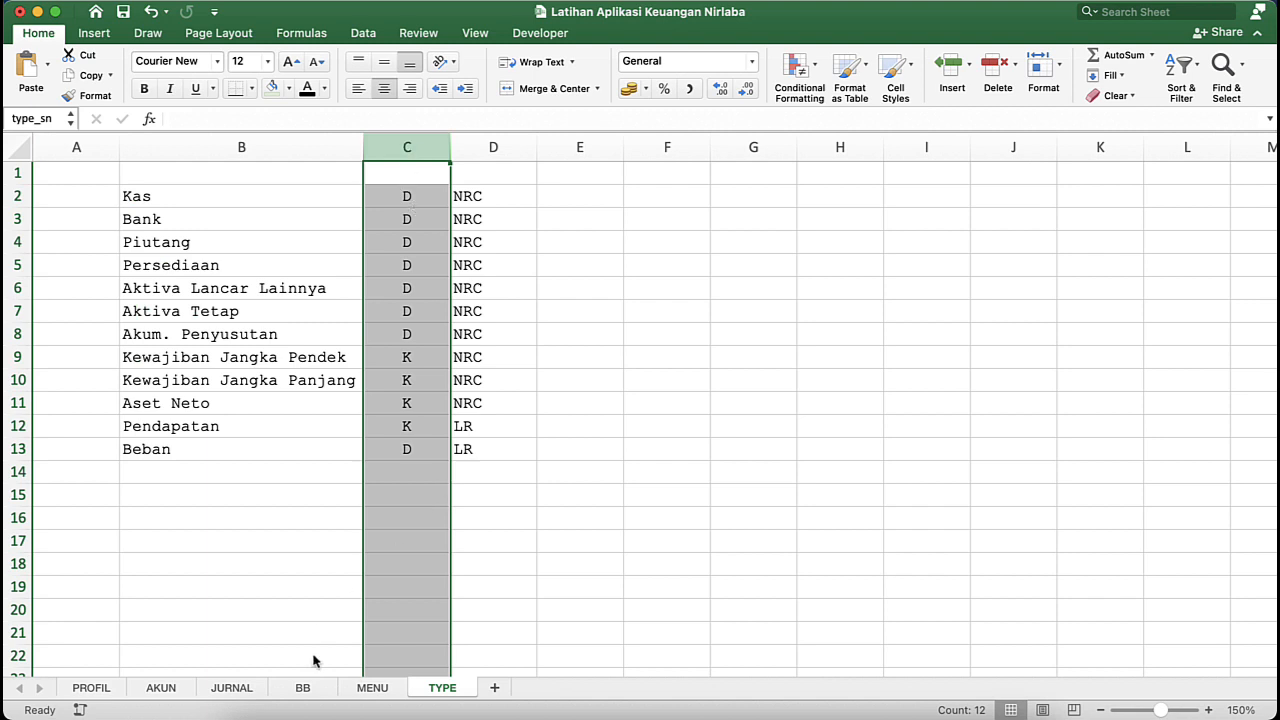
- Return to the BB sheet and begin an INDEX formula in cell P3 with type_sn as its array
{"action": "left_click", "coordinate": [304, 688]}
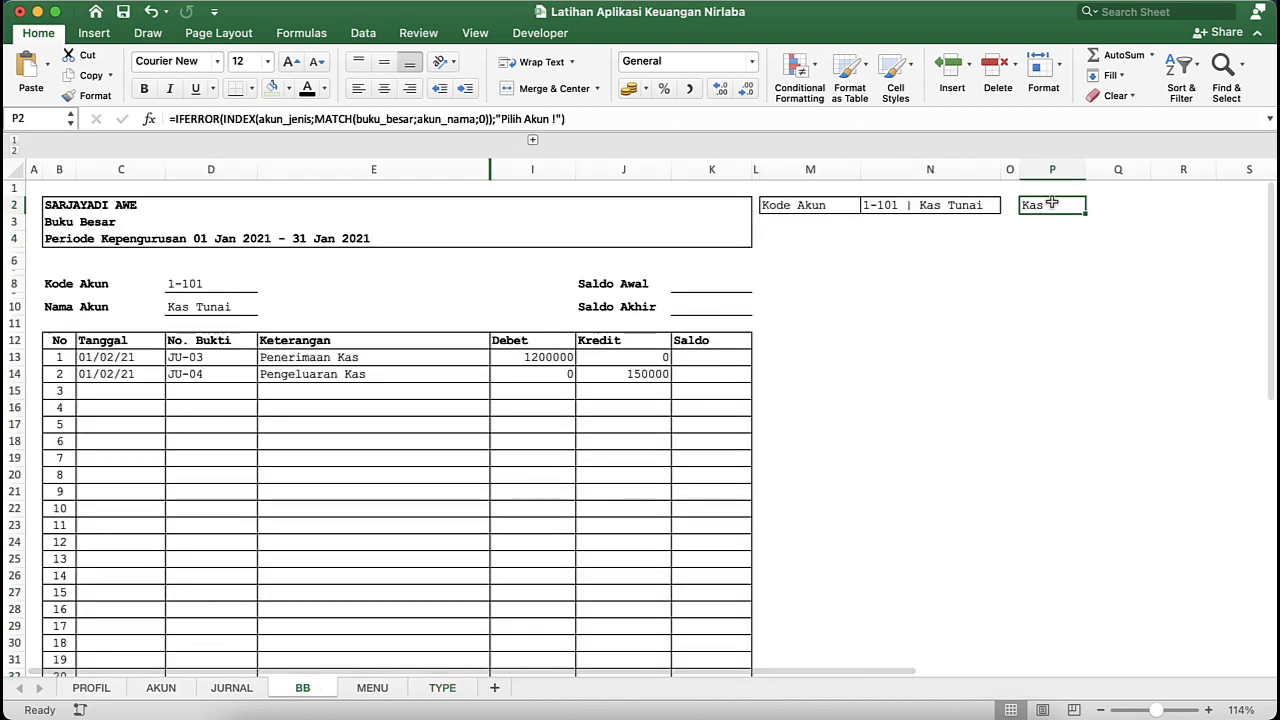
{"action": "left_click", "coordinate": [1056, 220]}
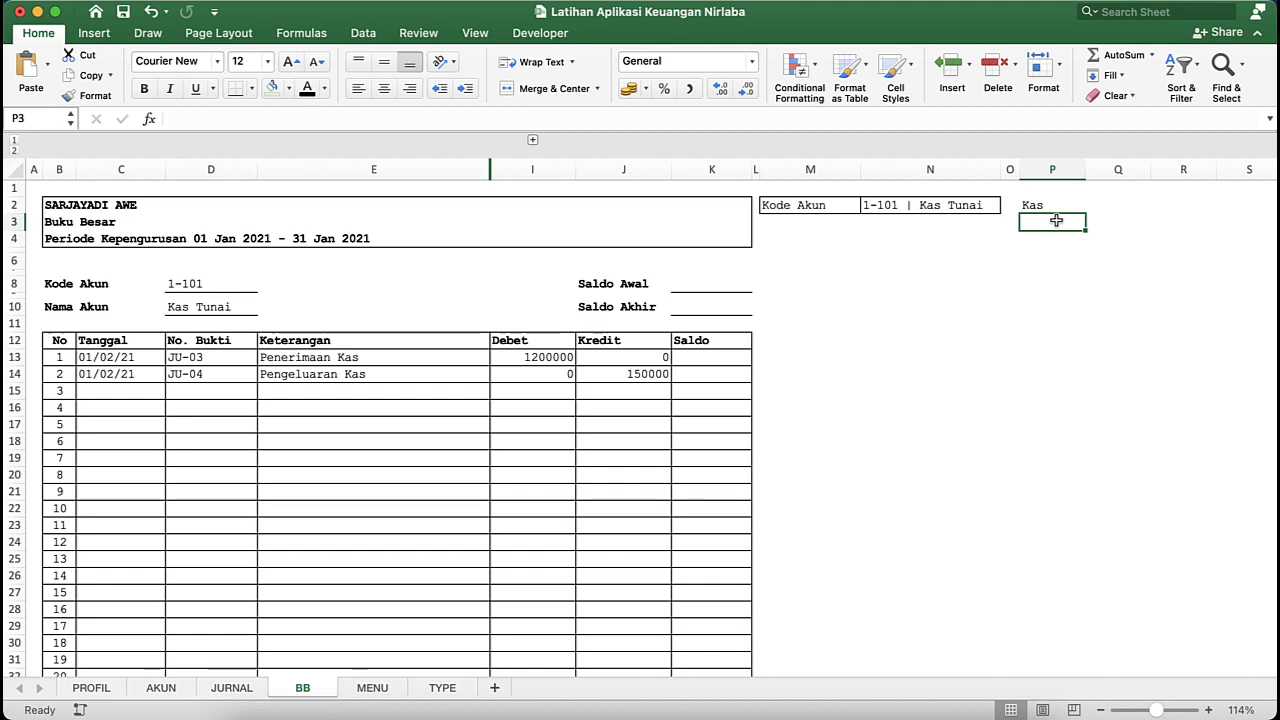
{"action": "left_click", "coordinate": [700, 283]}
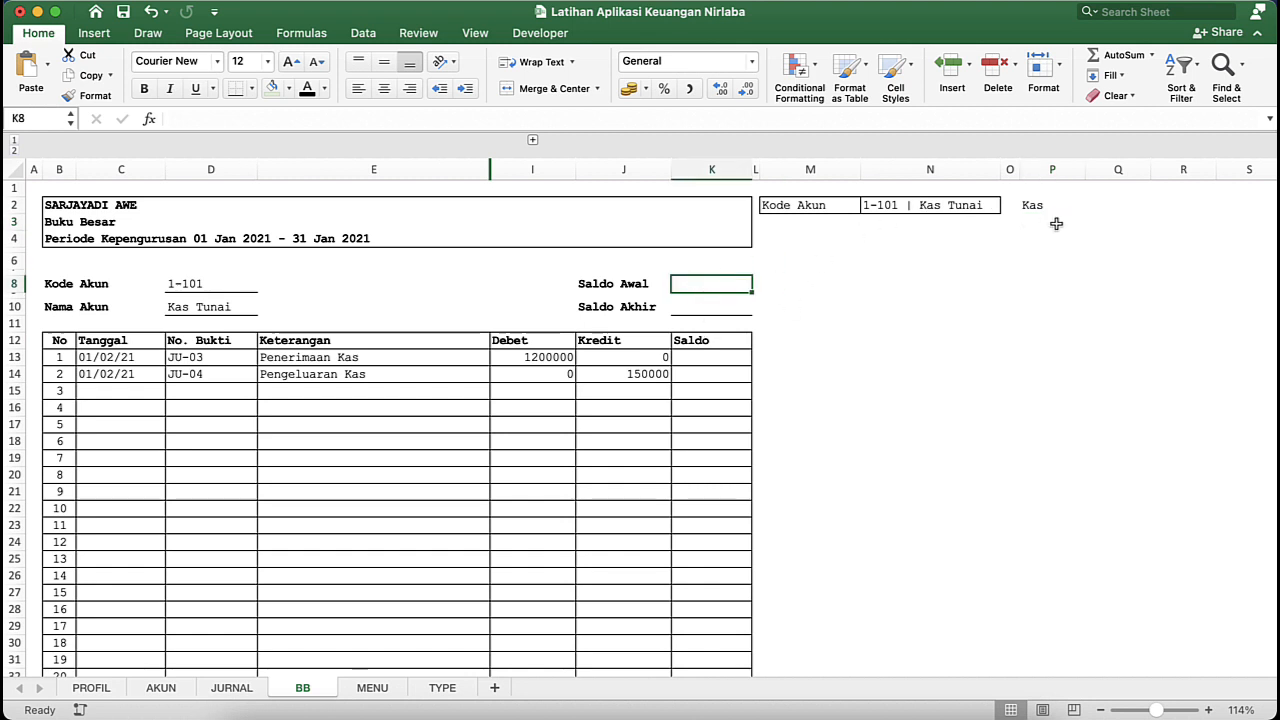
{"action": "left_click", "coordinate": [1024, 226]}
{"action": "left_click", "coordinate": [692, 283]}
{"action": "left_click", "coordinate": [1048, 228]}
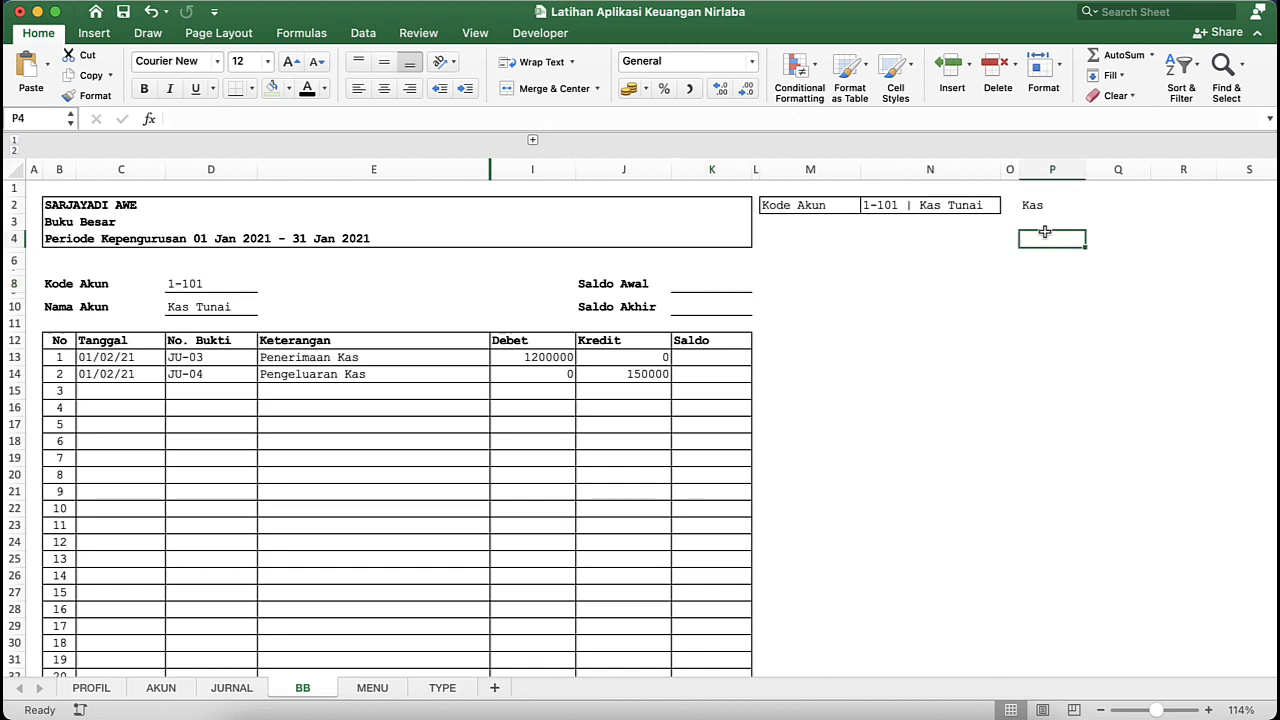
{"action": "type", "text": "=ind"}
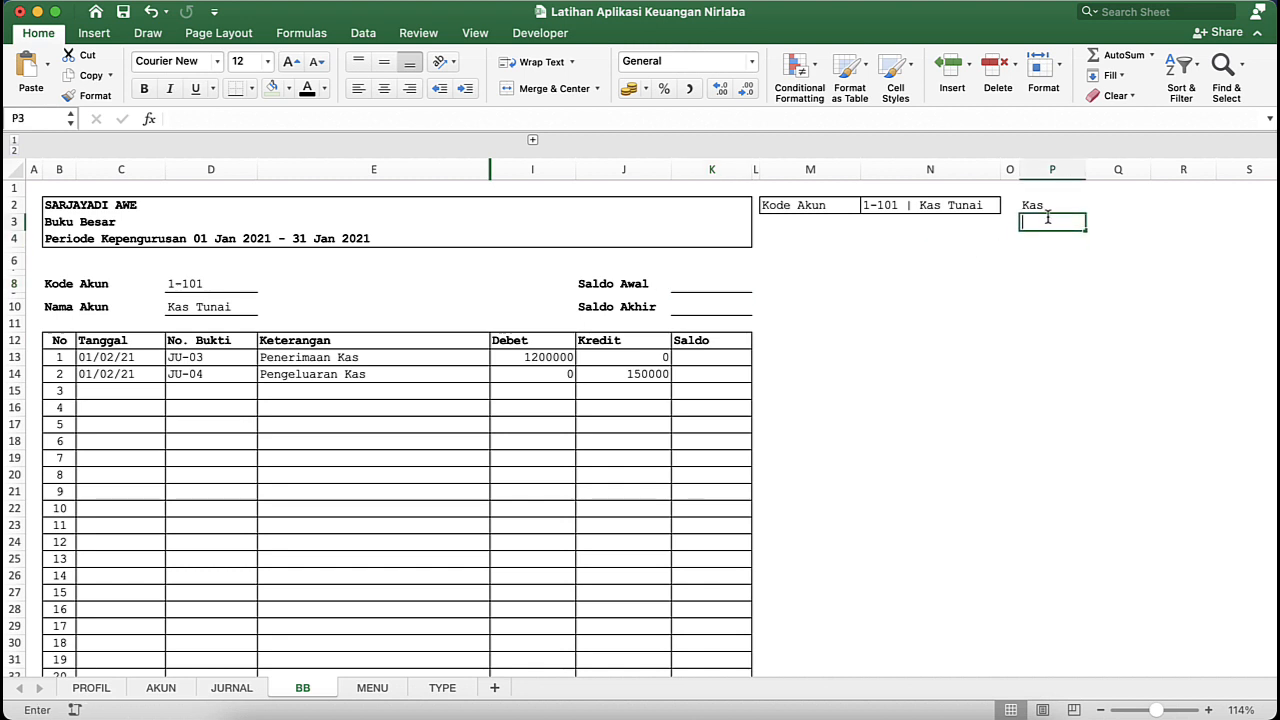
{"action": "type", "text": "e"}
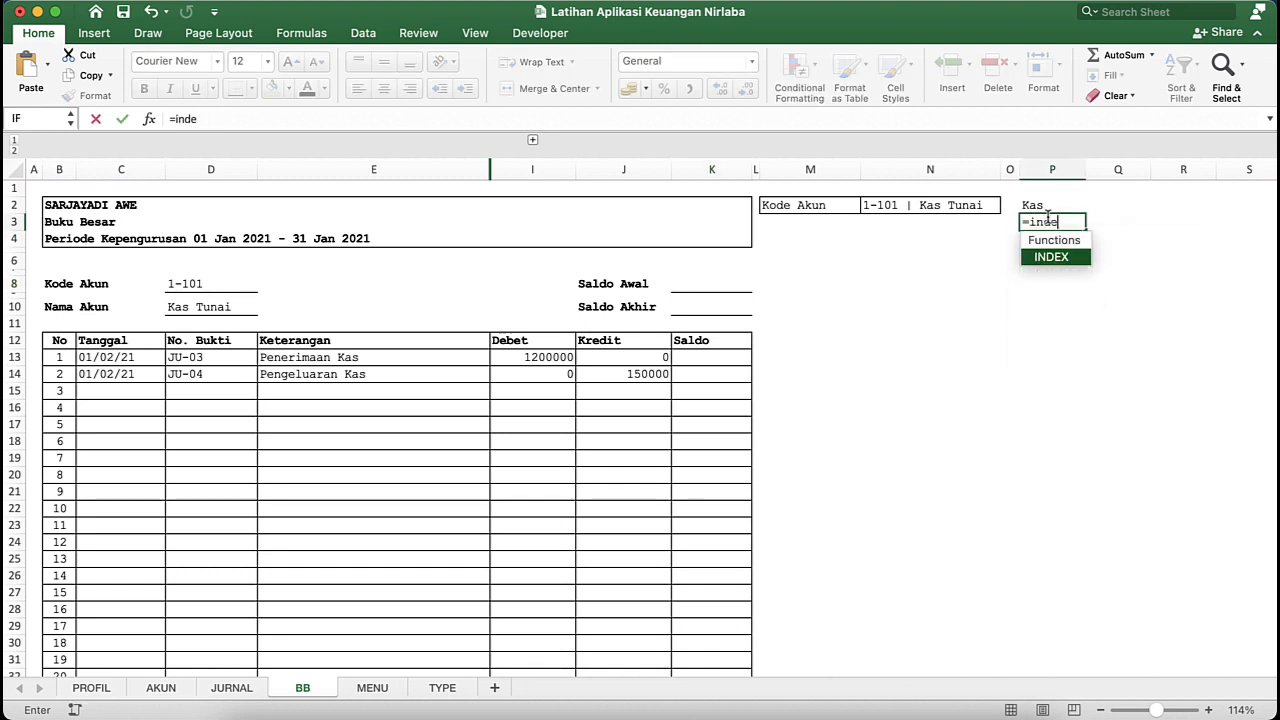
{"action": "key", "text": "Tab"}
{"action": "left_click", "coordinate": [1055, 205]}
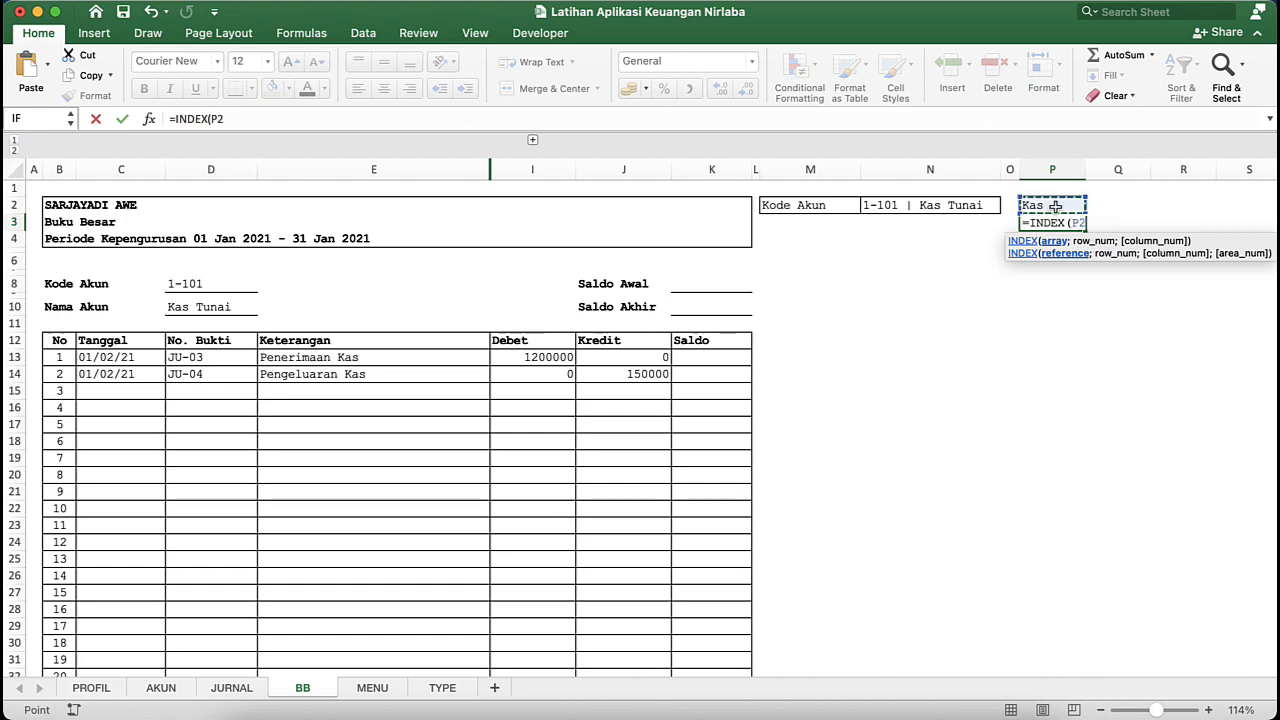
{"action": "key", "text": "BackSpace"}
{"action": "key", "text": "BackSpace"}
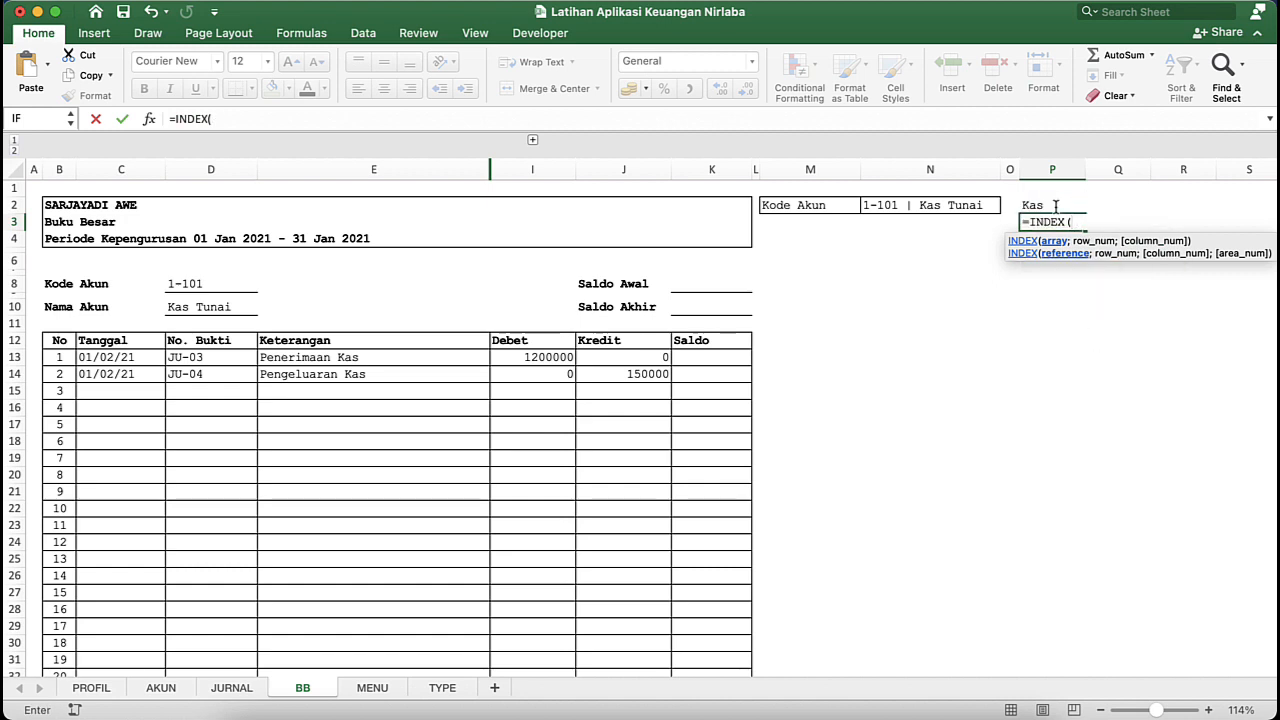
{"action": "type", "text": "ty"}
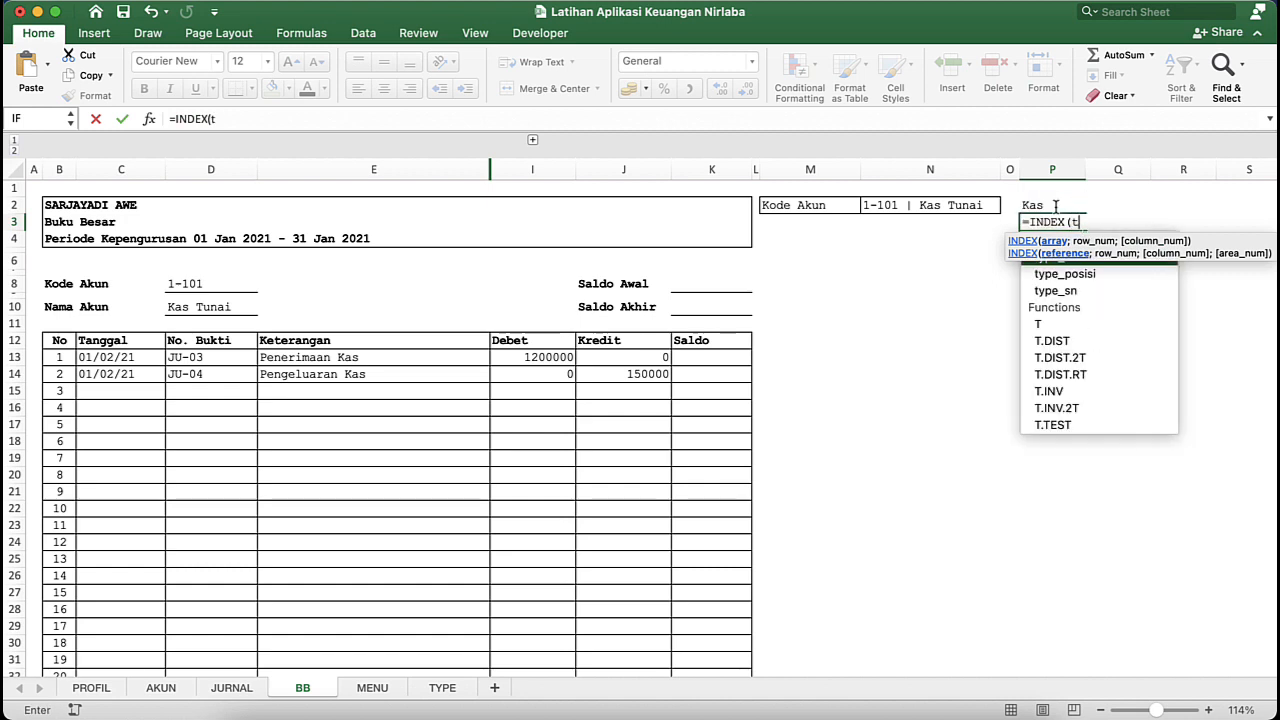
{"action": "double_click", "coordinate": [1064, 292]}
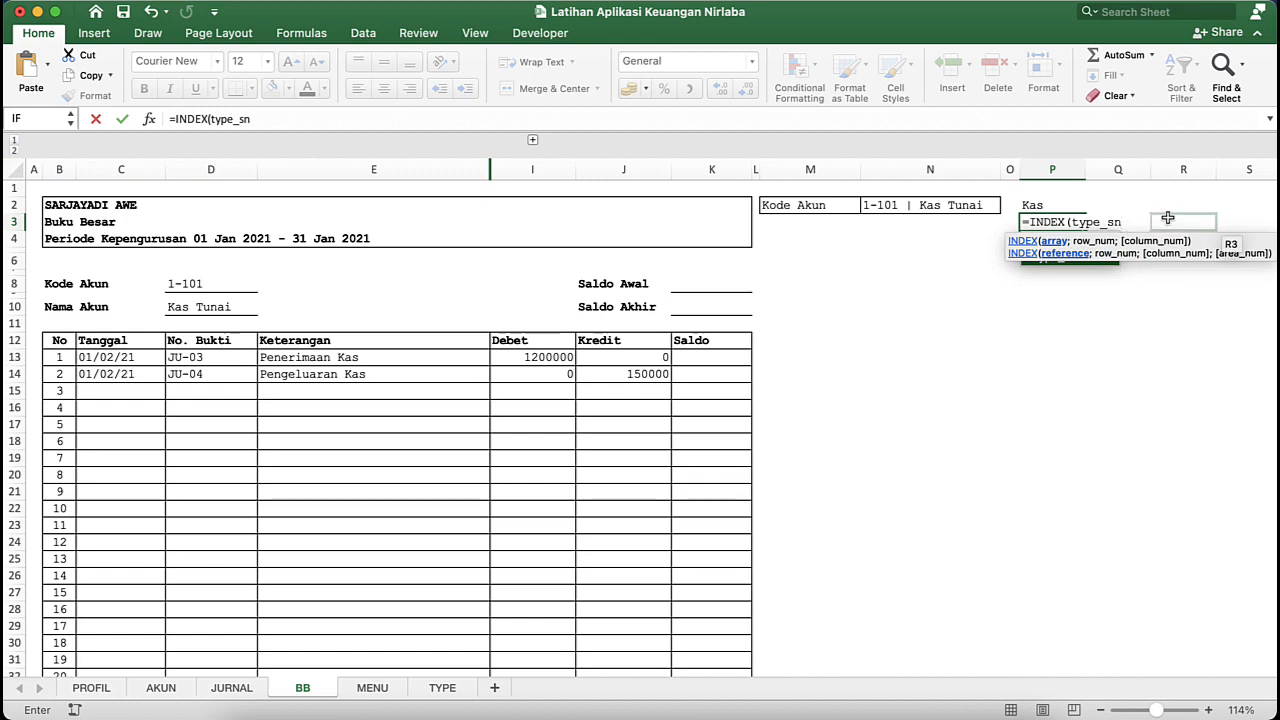
{"action": "type", "text": ";"}
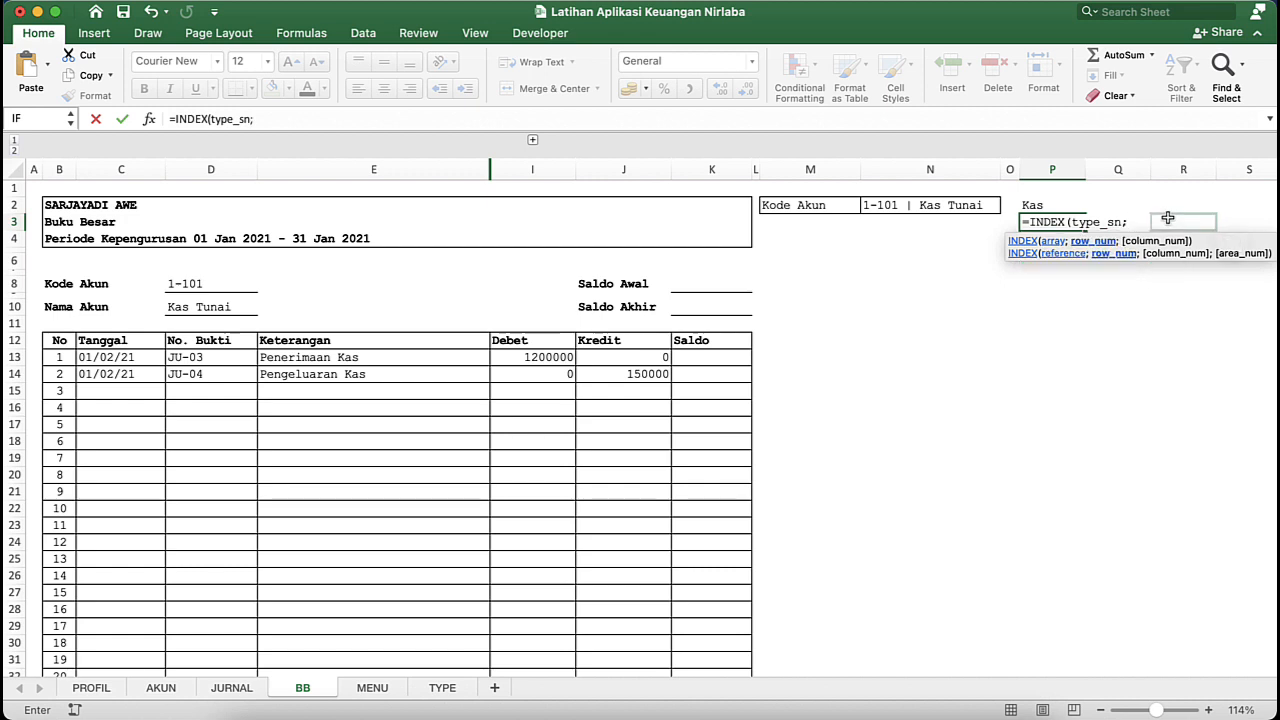
- Complete the P3 formula with a MATCH of P2 in type_ket, giving =INDEX(type_sn;MATCH(P2;type_ket;0))
{"action": "left_click", "coordinate": [1058, 205]}
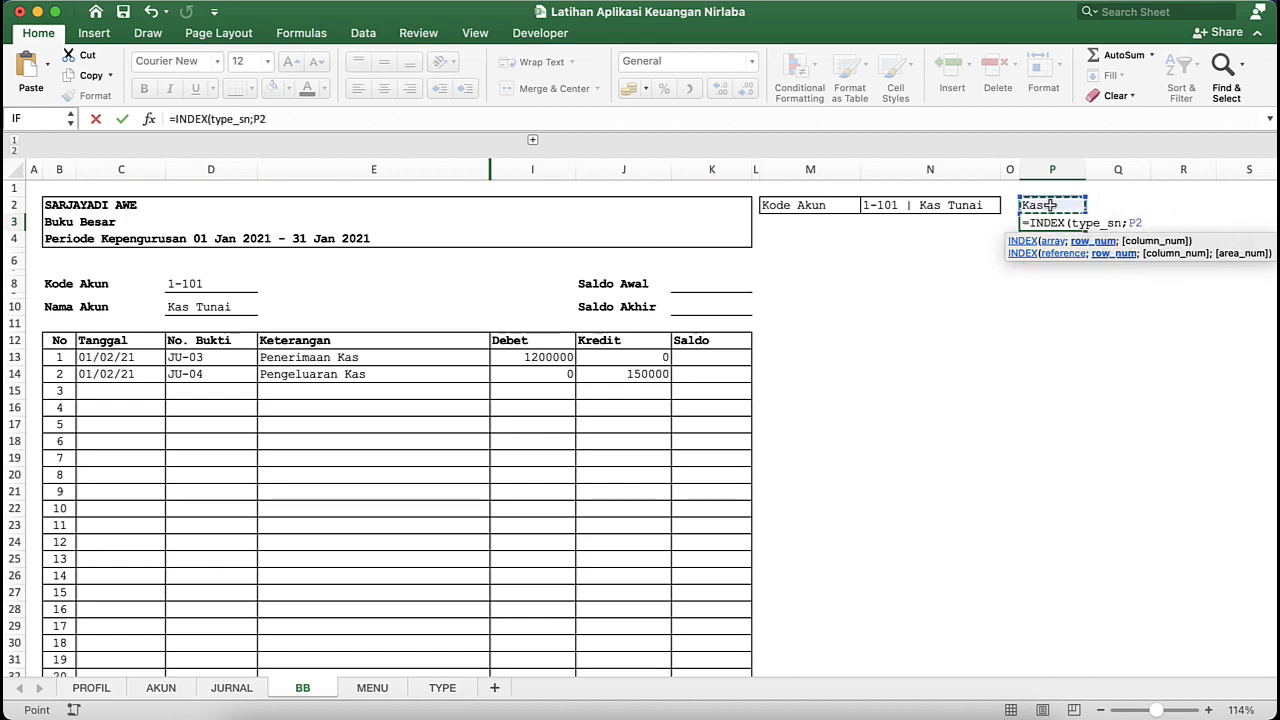
{"action": "key", "text": "BackSpace"}
{"action": "key", "text": "BackSpace"}
{"action": "type", "text": "m"}
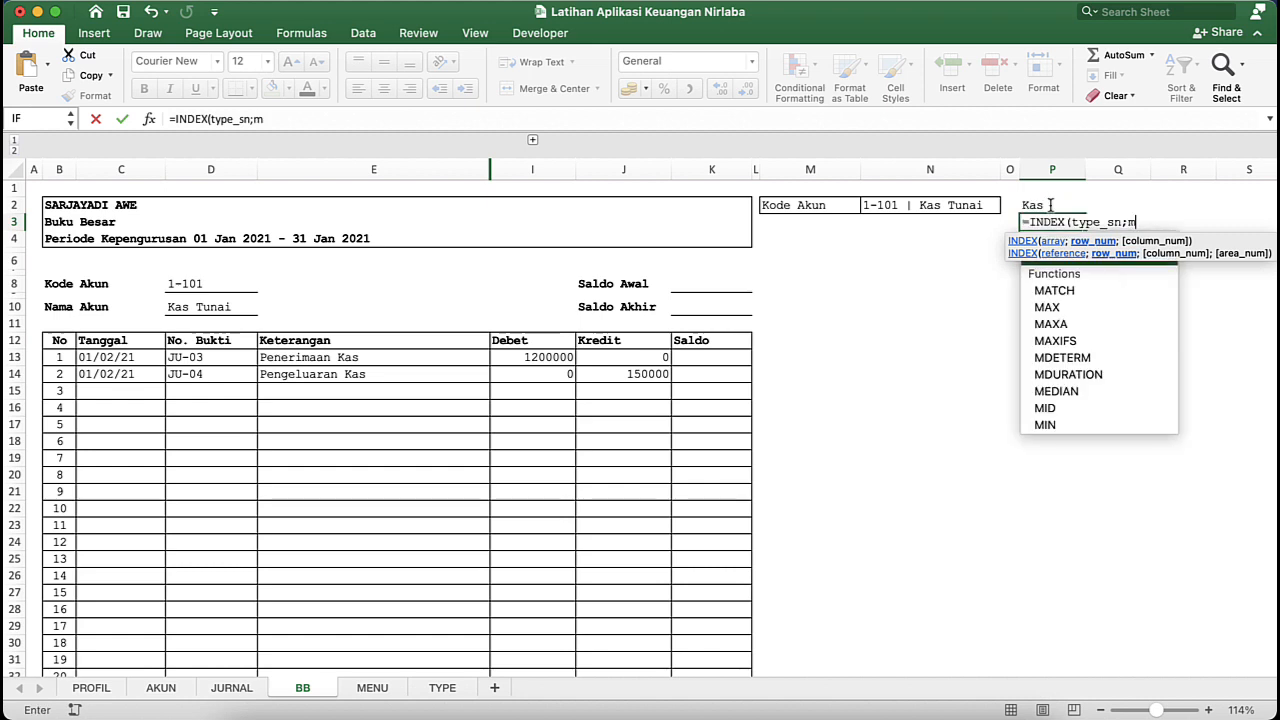
{"action": "key", "text": "Tab"}
{"action": "left_click", "coordinate": [1044, 206]}
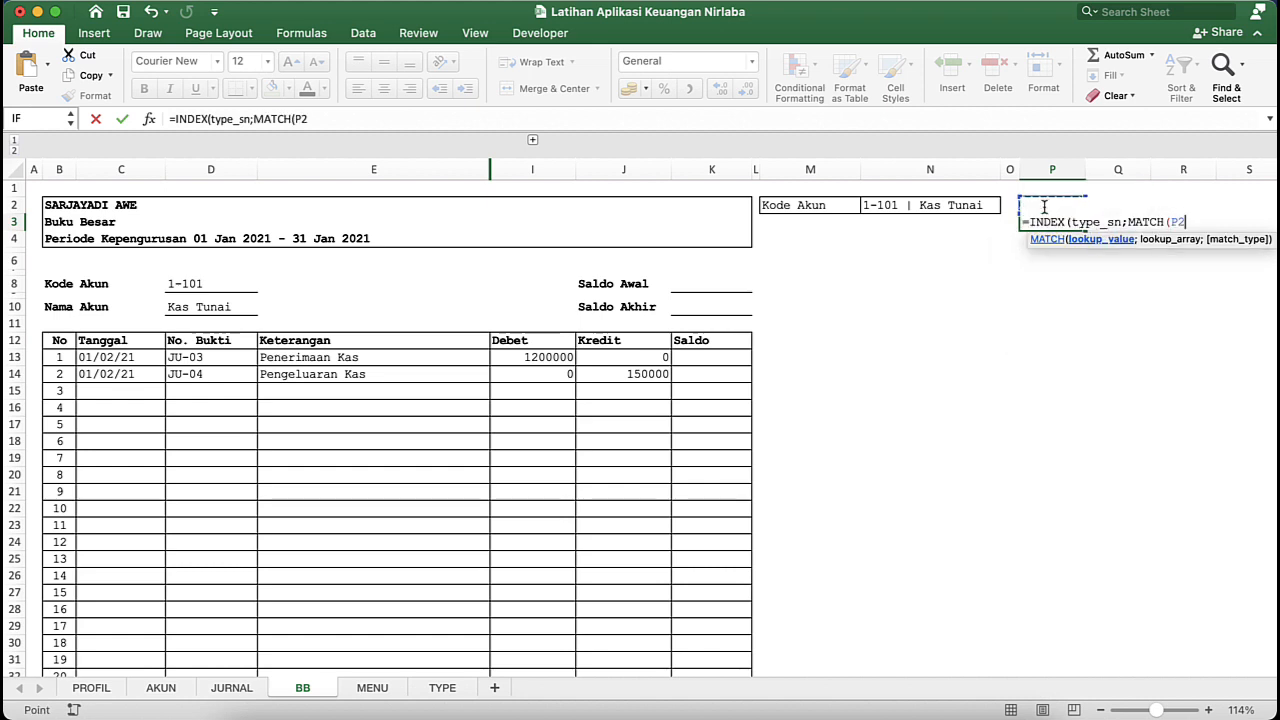
{"action": "type", "text": ";"}
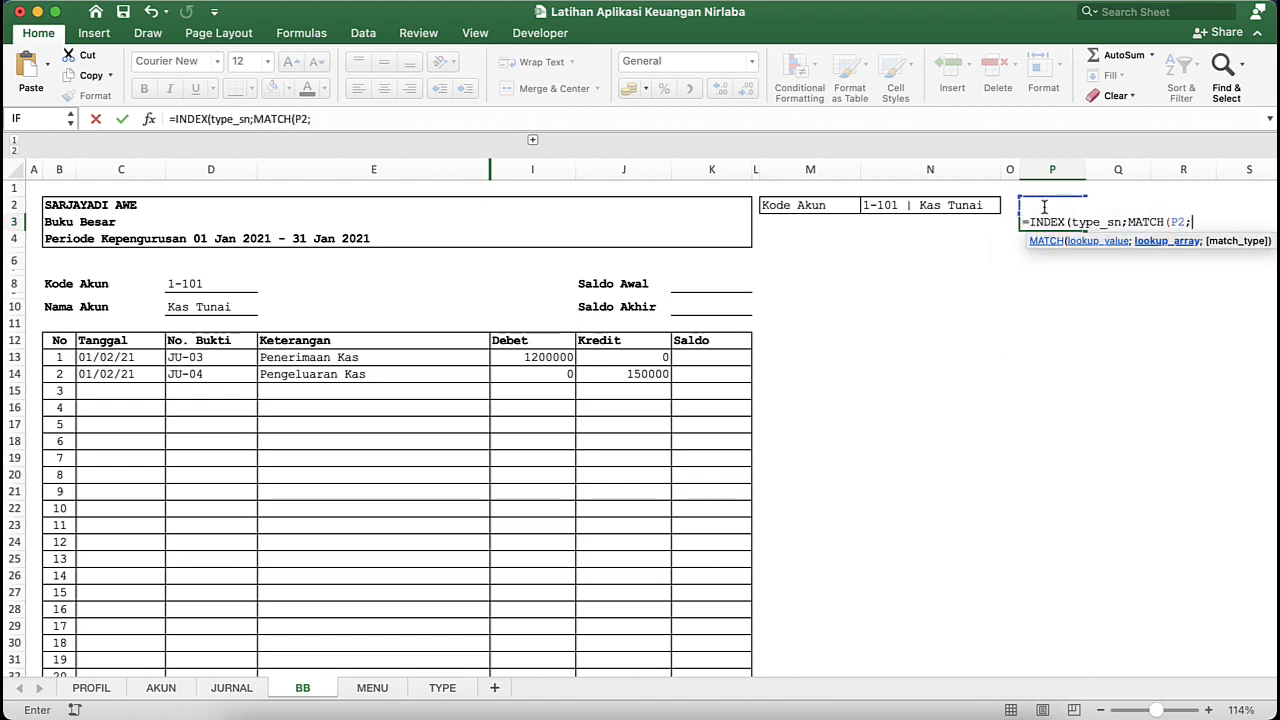
{"action": "type", "text": "ty"}
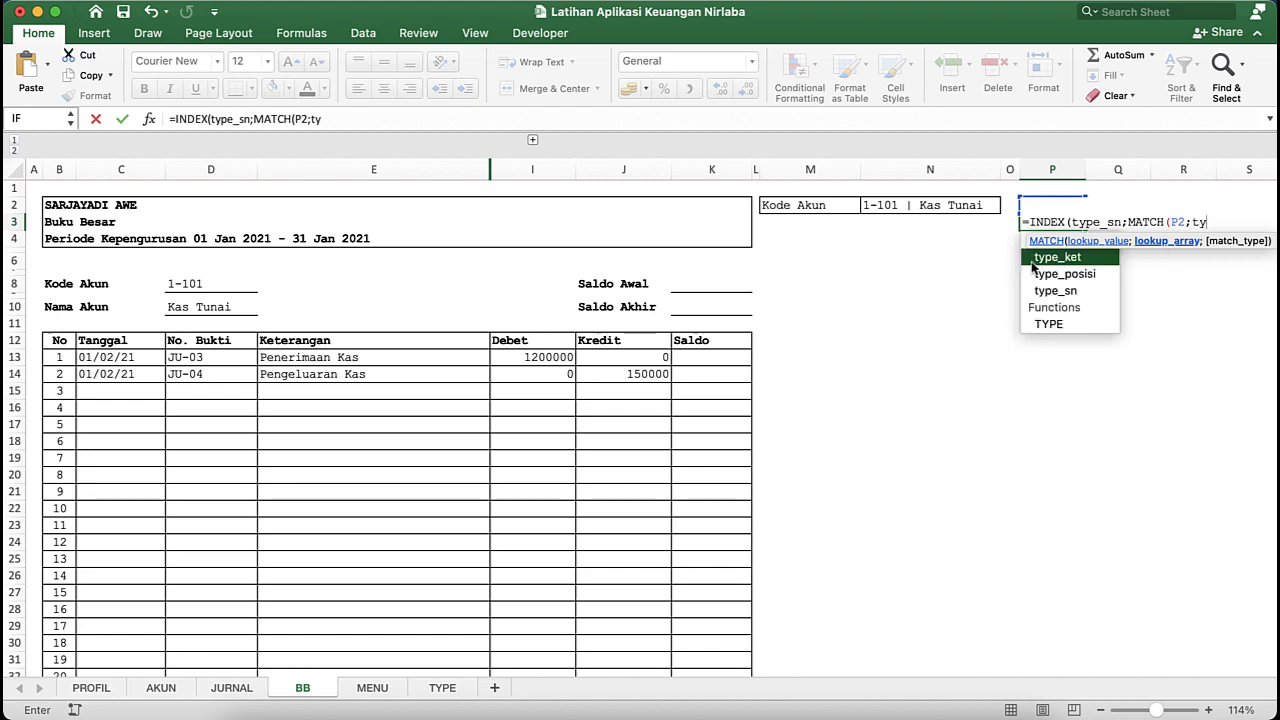
{"action": "type", "text": "pe_ket;"}
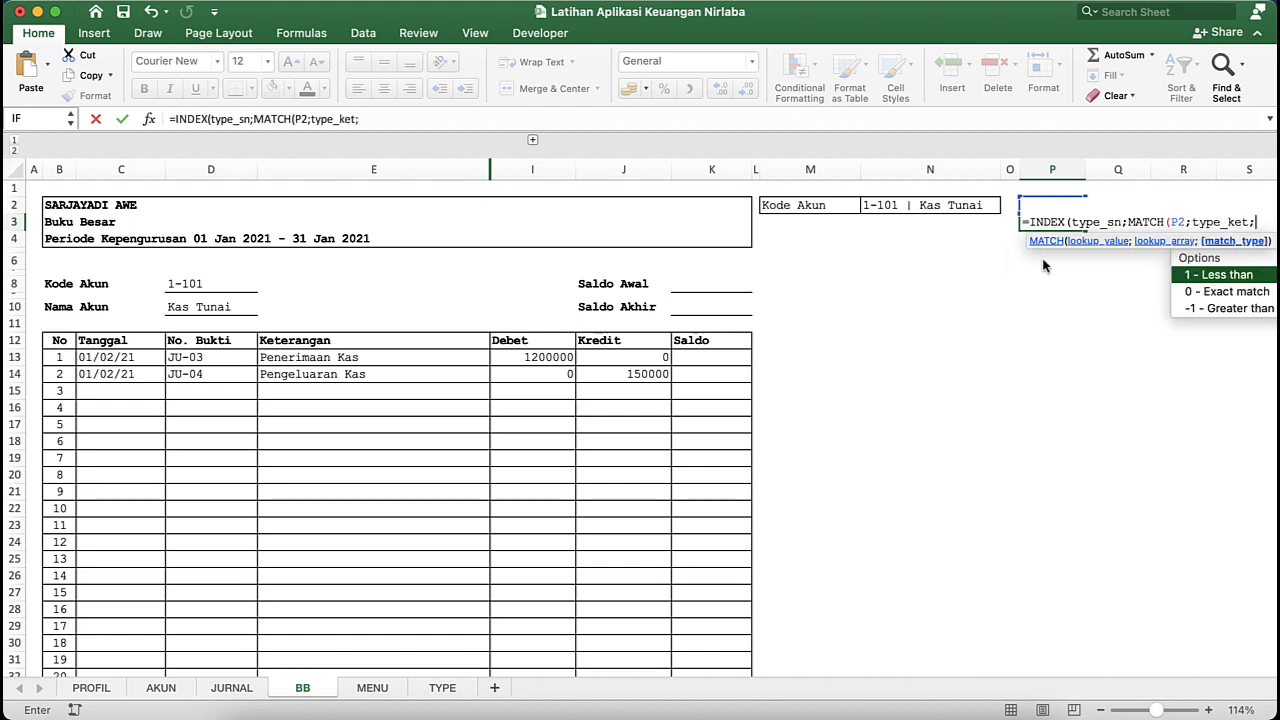
{"action": "type", "text": "0"}
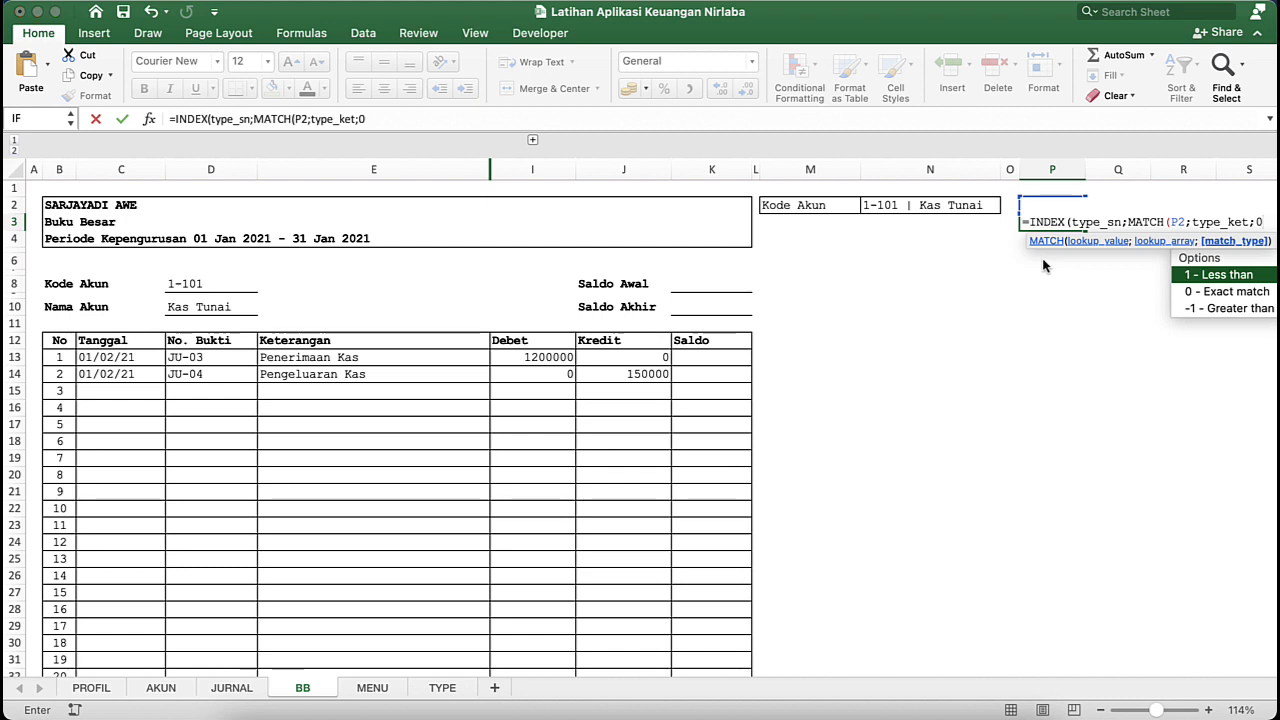
{"action": "key", "text": "Return"}
{"action": "key", "text": "Return"}
{"action": "left_click", "coordinate": [1041, 221]}
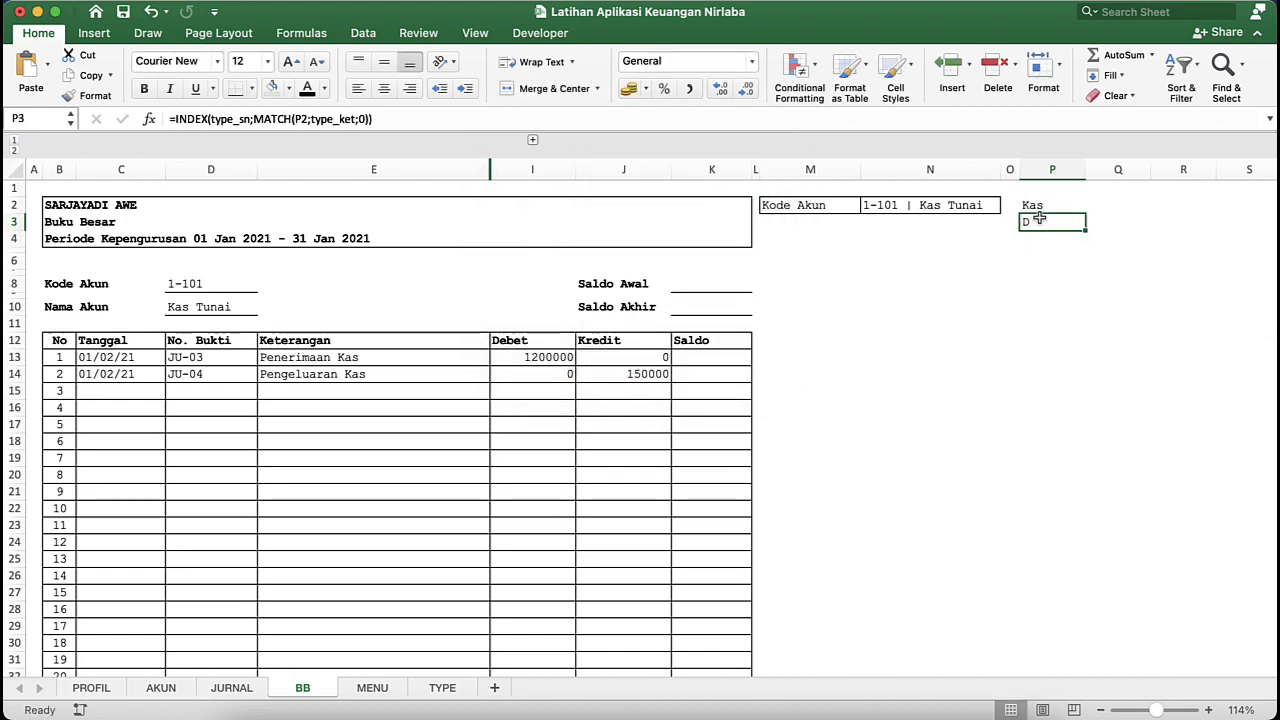
- Choose 2-102 | Hutang Rekanan in the account selector N2 and check the D/K code in P3
{"action": "left_click", "coordinate": [993, 204]}
{"action": "left_click", "coordinate": [1006, 205]}
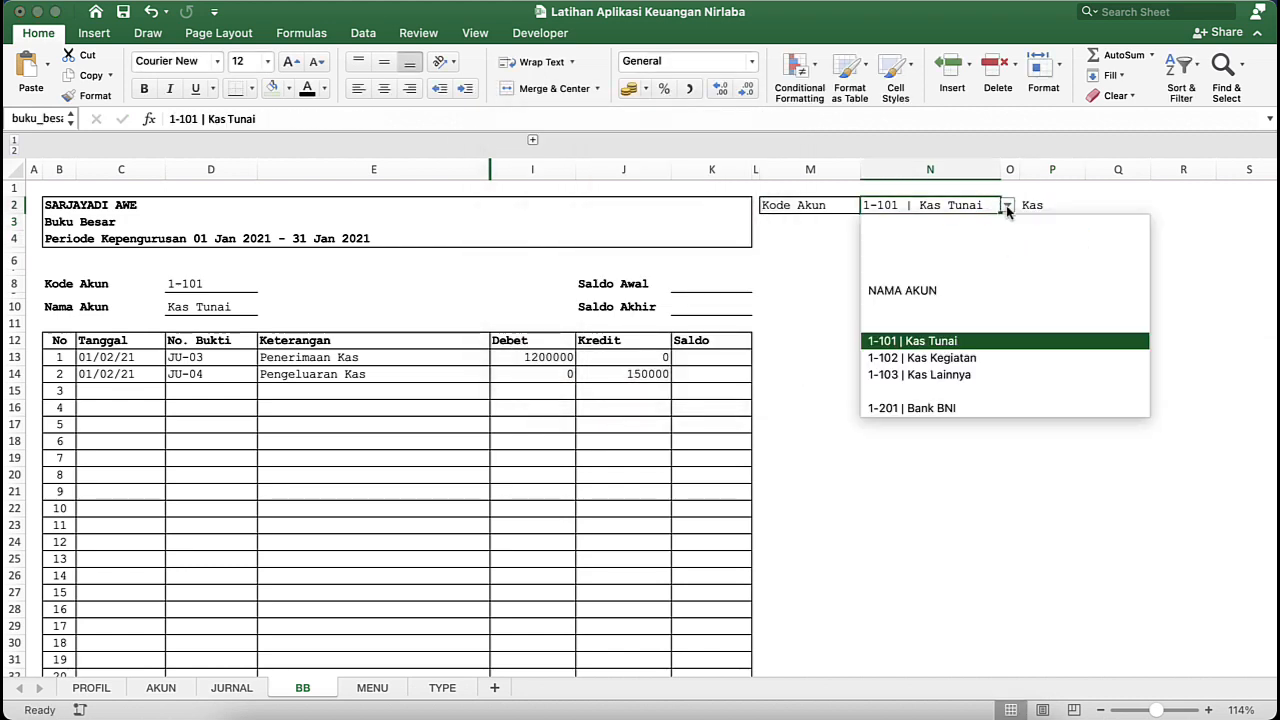
{"action": "scroll", "coordinate": [970, 390], "scroll_direction": "down", "scroll_amount": 5}
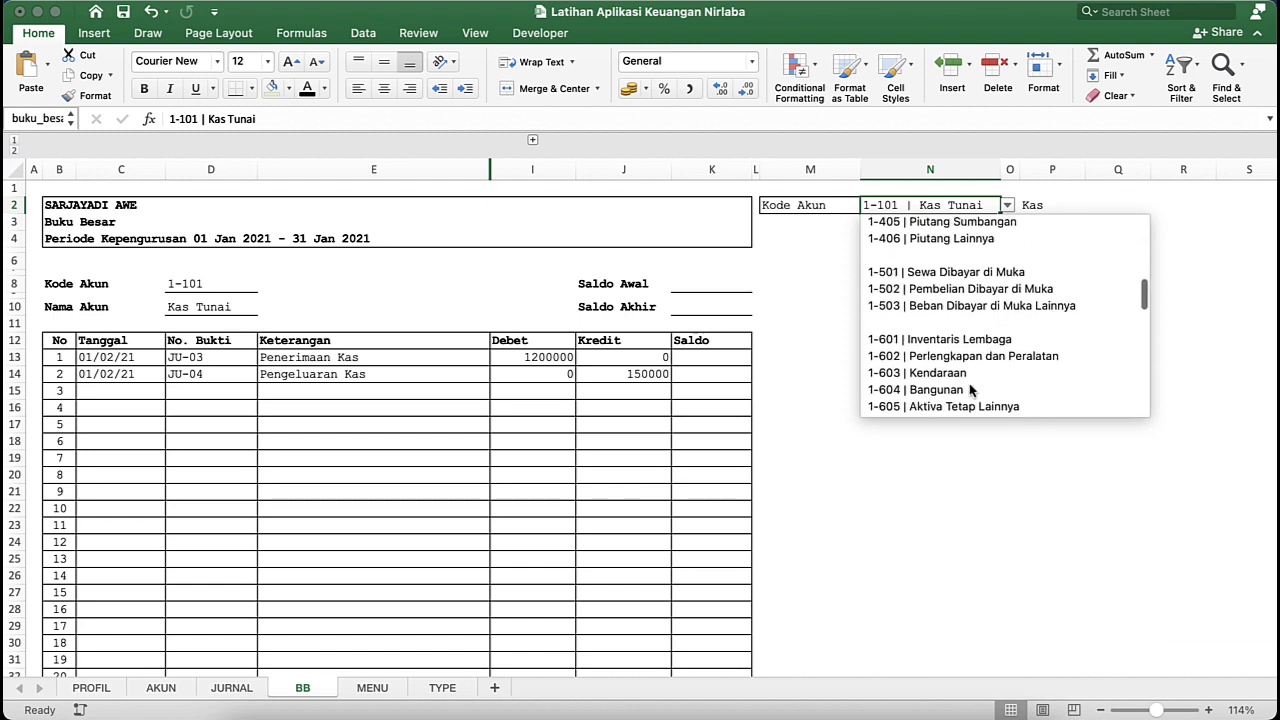
{"action": "scroll", "coordinate": [970, 390], "scroll_direction": "up", "scroll_amount": 5}
{"action": "scroll", "coordinate": [970, 390], "scroll_direction": "down", "scroll_amount": 6}
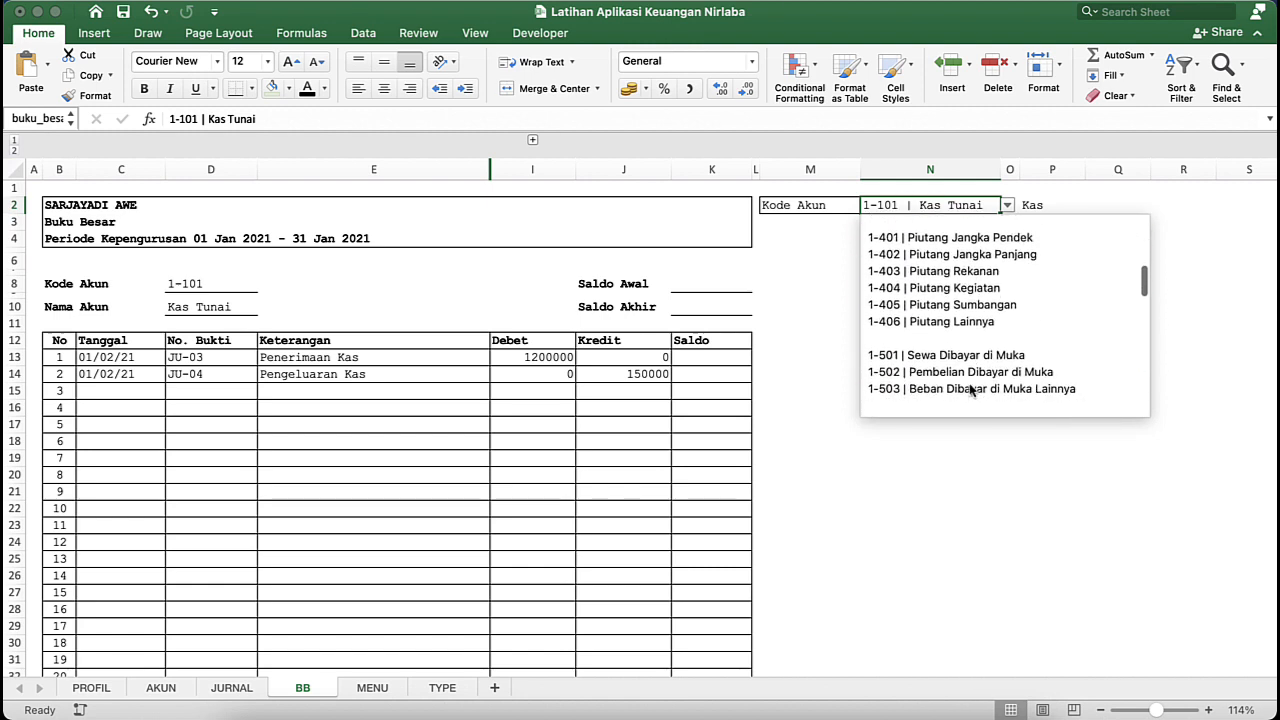
{"action": "scroll", "coordinate": [970, 390], "scroll_direction": "down", "scroll_amount": 2}
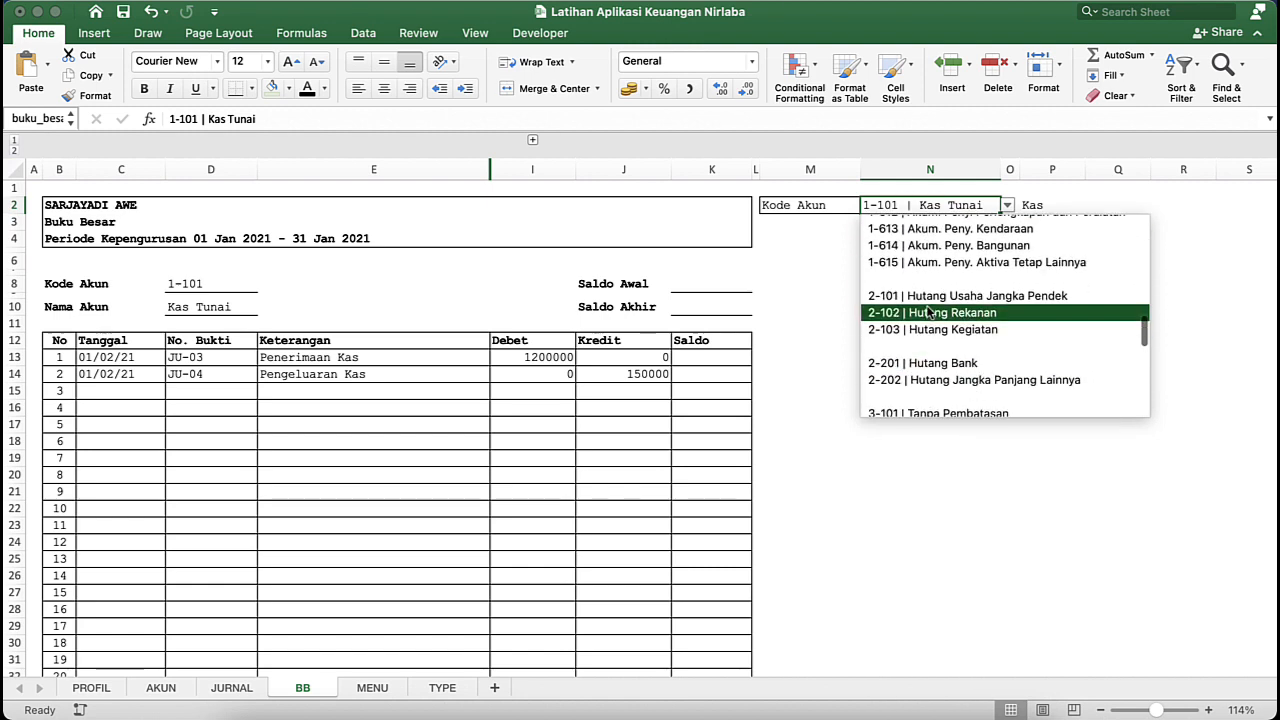
{"action": "left_click", "coordinate": [970, 385]}
{"action": "left_click", "coordinate": [1027, 224]}
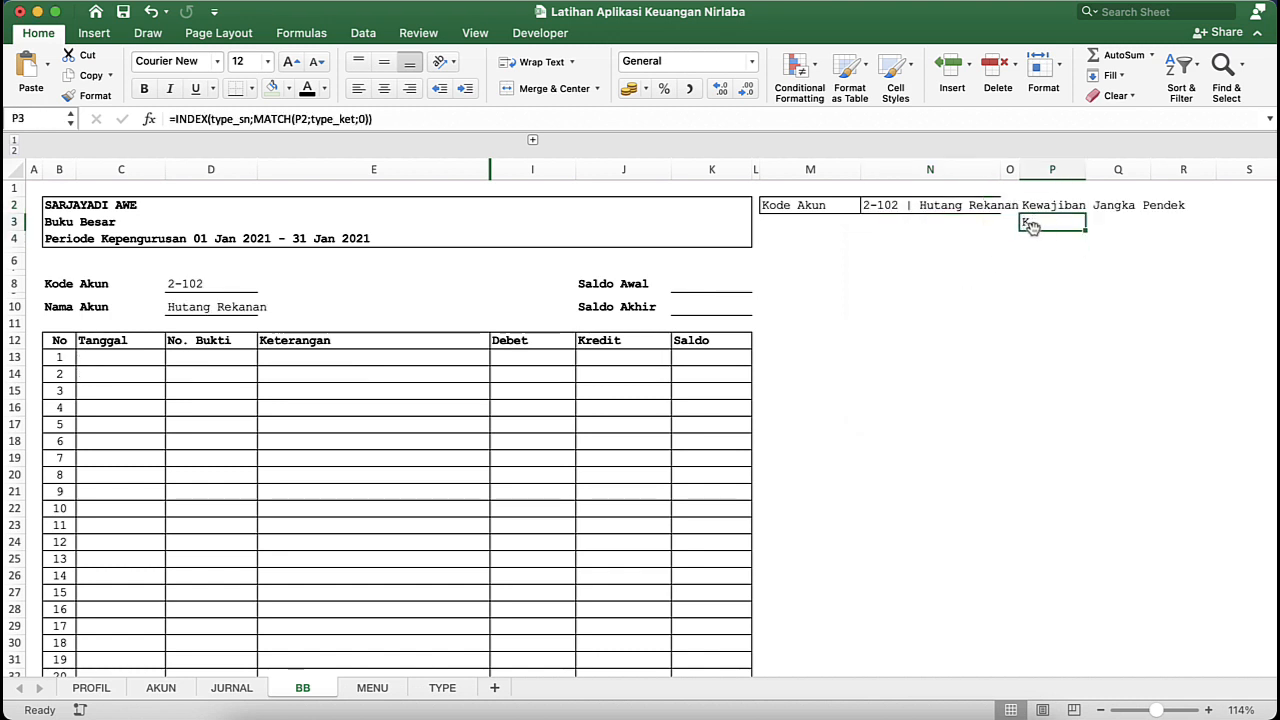
- Set the account selector N2 back to 1-101 | Kas Tunai, then check P3 and select the Saldo Awal cell K8
{"action": "left_click", "coordinate": [970, 210]}
{"action": "left_click", "coordinate": [1007, 205]}
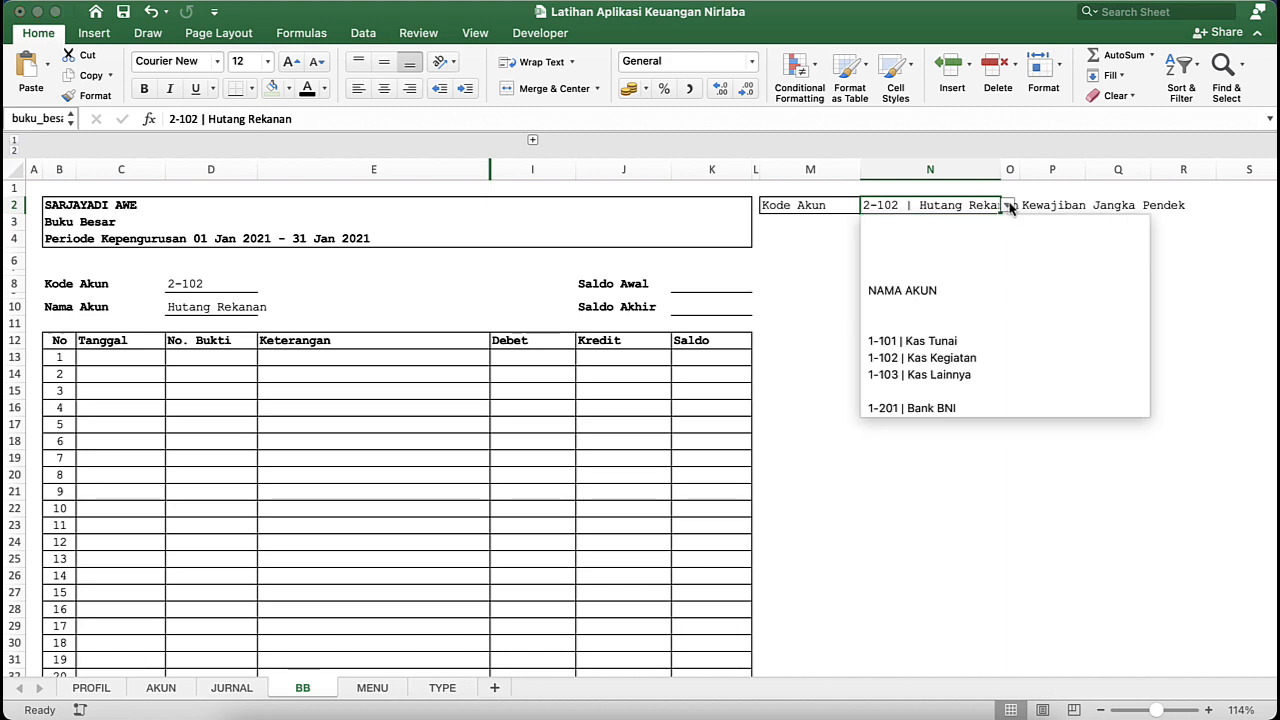
{"action": "left_click", "coordinate": [951, 343]}
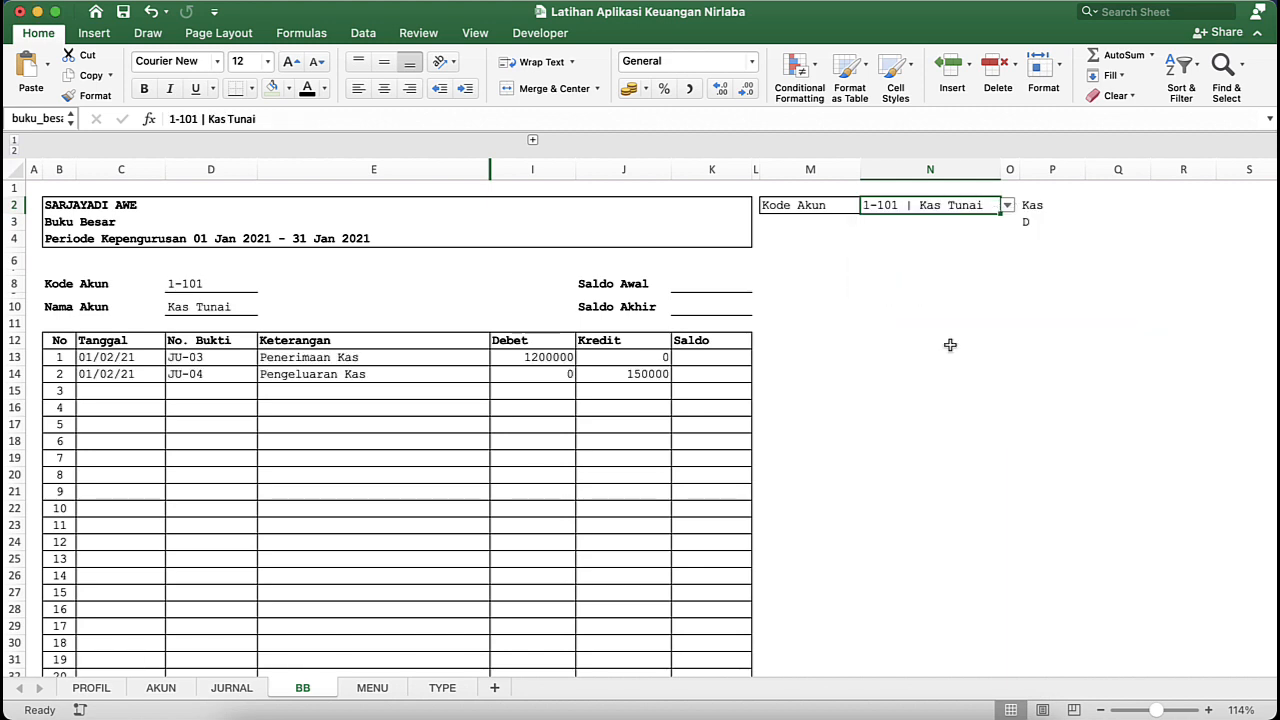
{"action": "left_click", "coordinate": [1029, 216]}
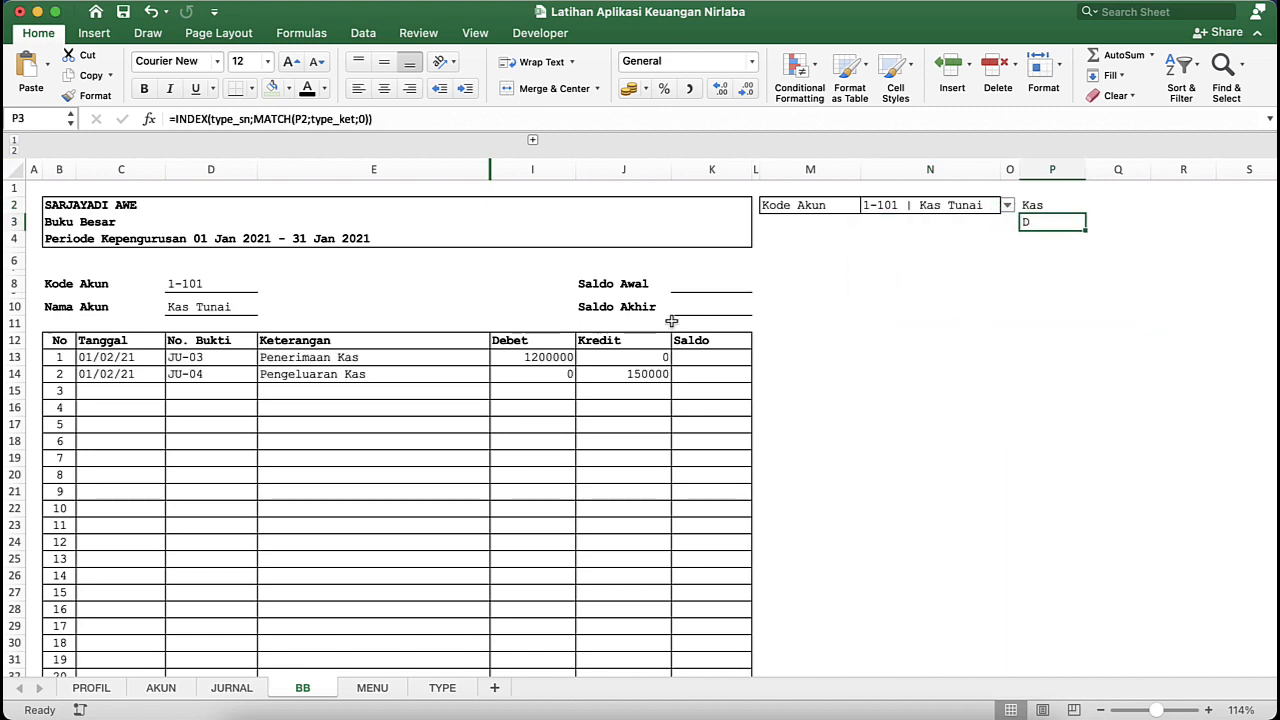
{"action": "left_click", "coordinate": [699, 288]}
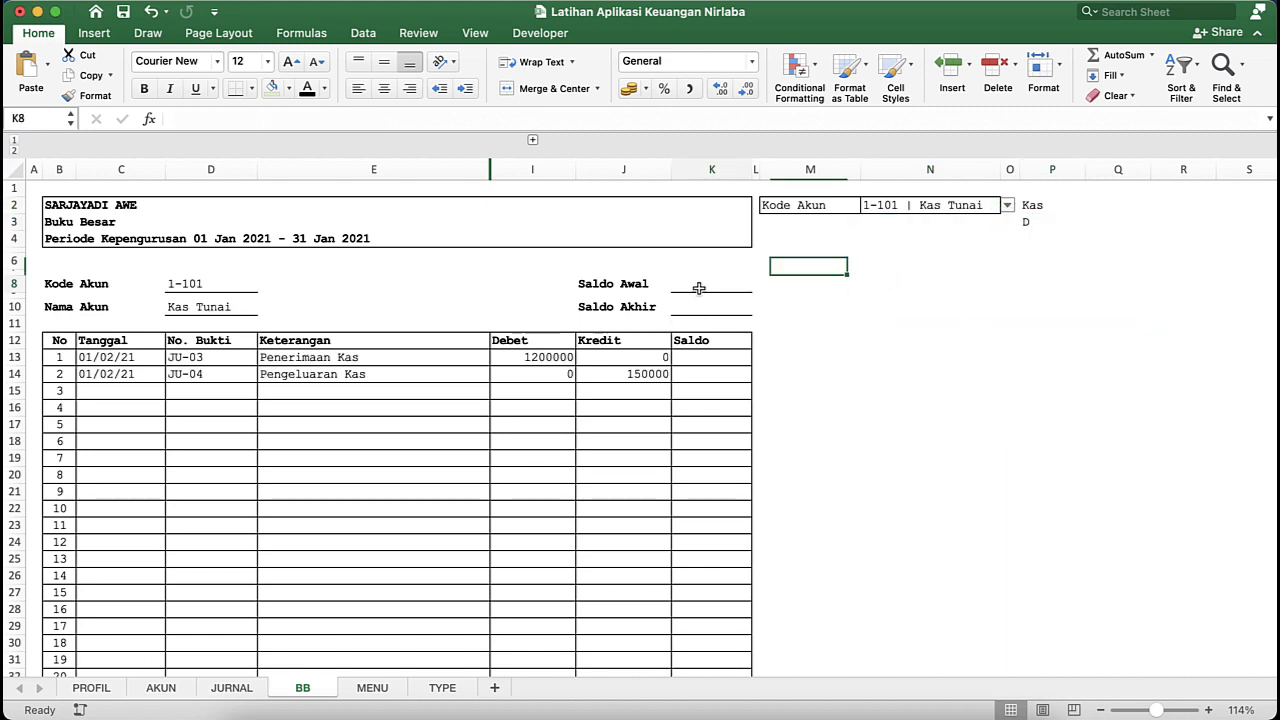
- Review the DEBET and KREDIT columns on the AKUN sheet and begin a formula in the BB sheet's Saldo Awal cell K8
{"action": "left_click", "coordinate": [1035, 222]}
{"action": "left_click", "coordinate": [695, 287]}
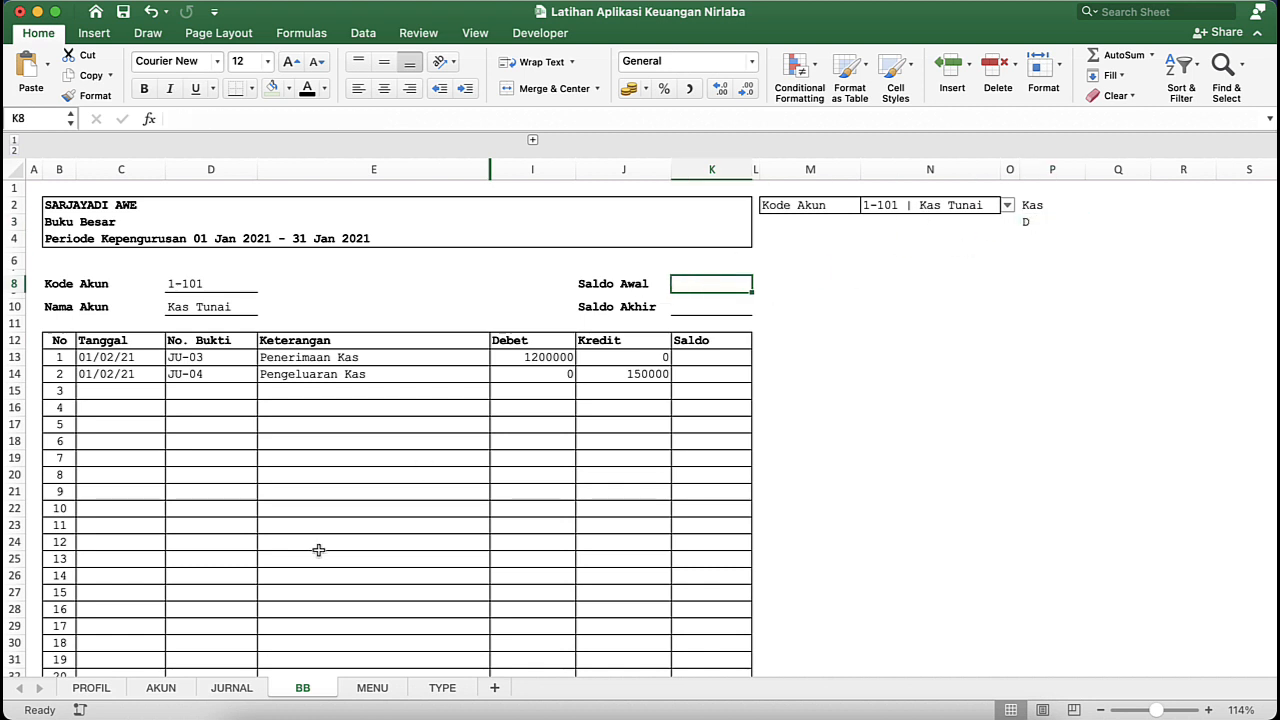
{"action": "left_click", "coordinate": [161, 688]}
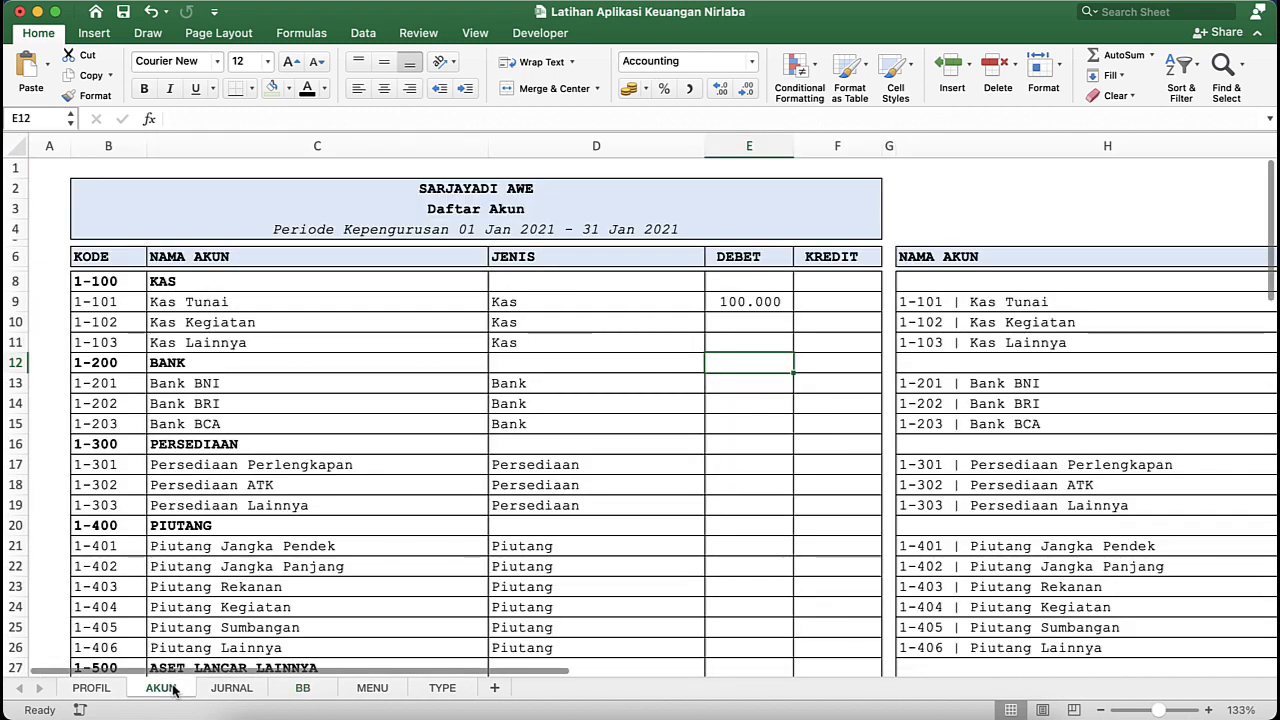
{"action": "left_click", "coordinate": [744, 301]}
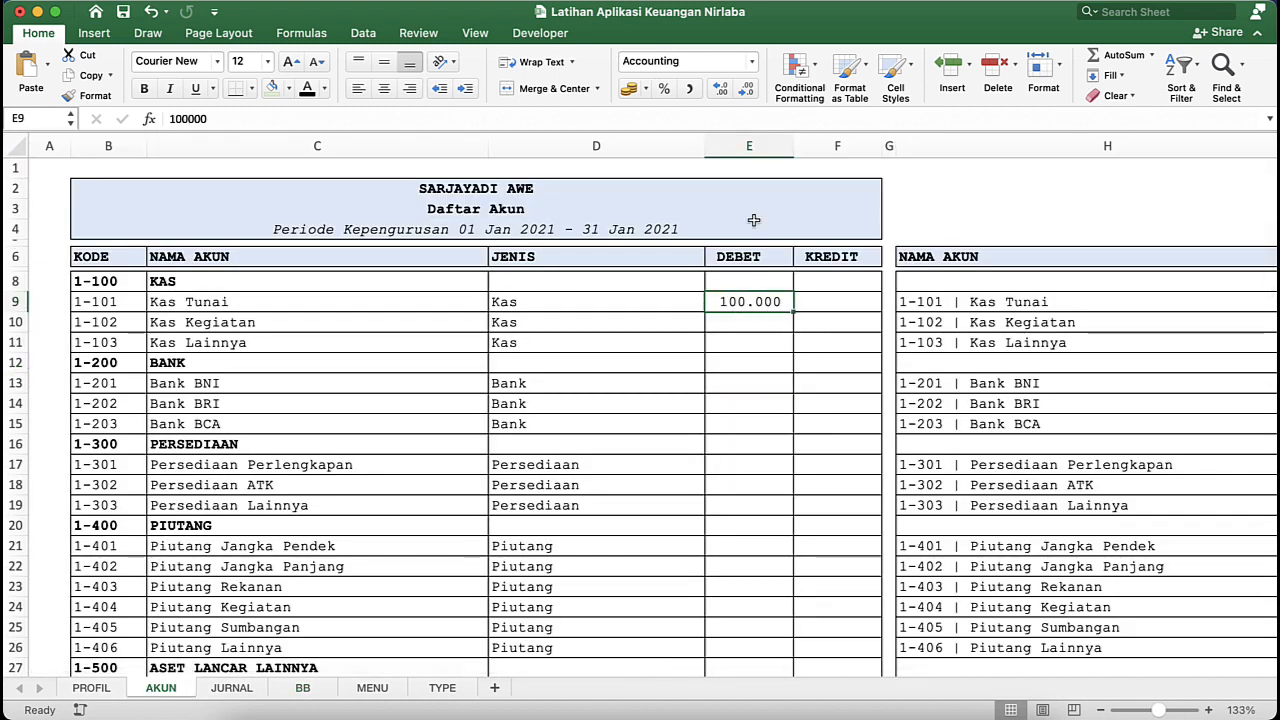
{"action": "left_click", "coordinate": [757, 155]}
{"action": "left_click_drag", "start_coordinate": [757, 155], "coordinate": [825, 150]}
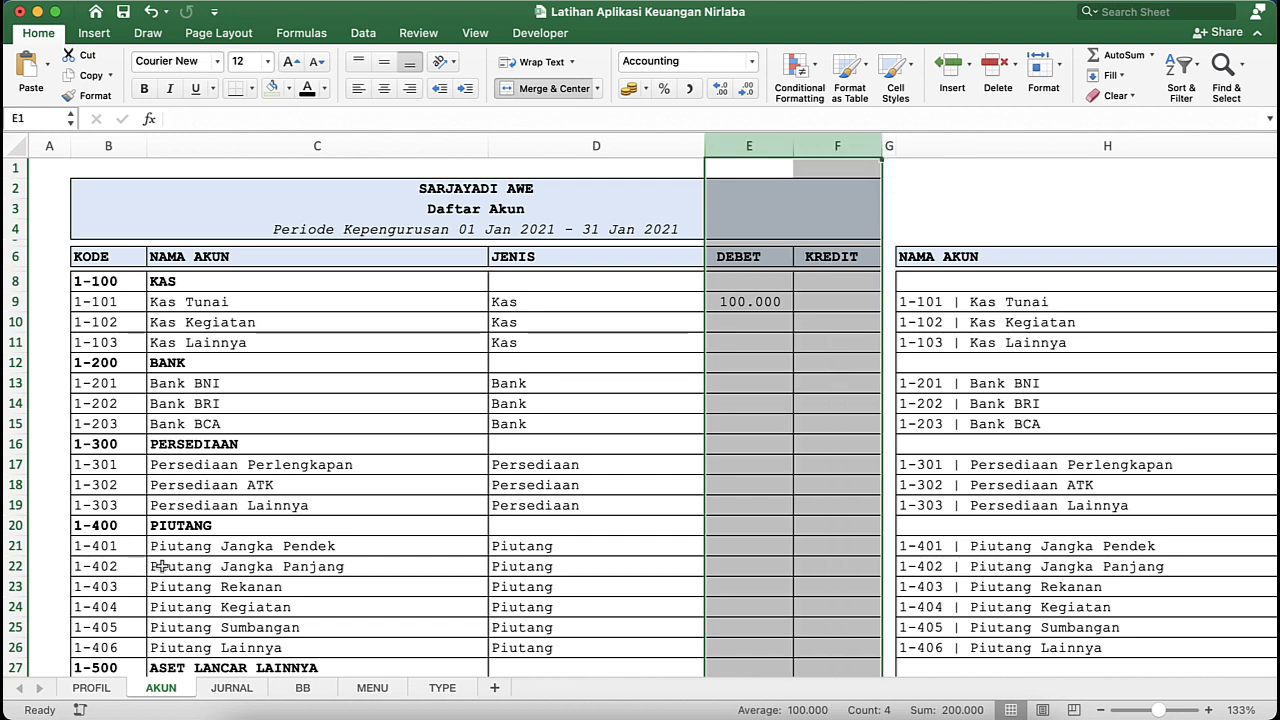
{"action": "left_click", "coordinate": [302, 687]}
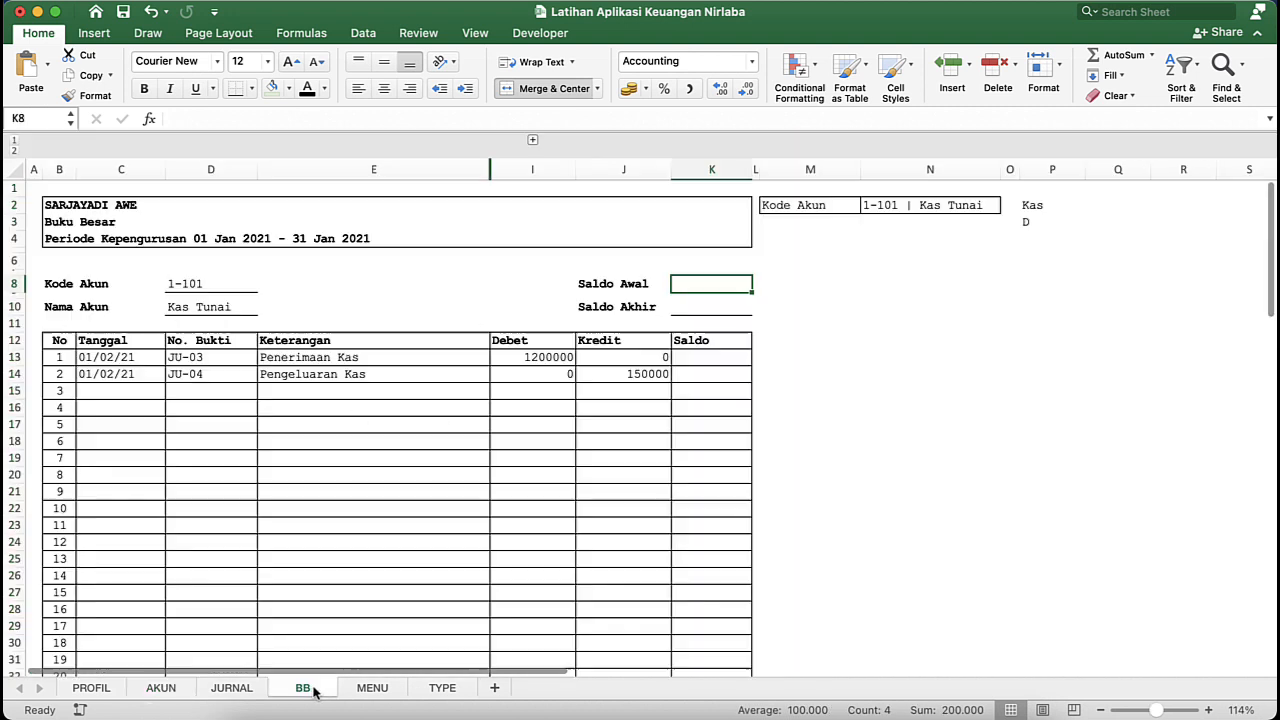
{"action": "type", "text": "="}
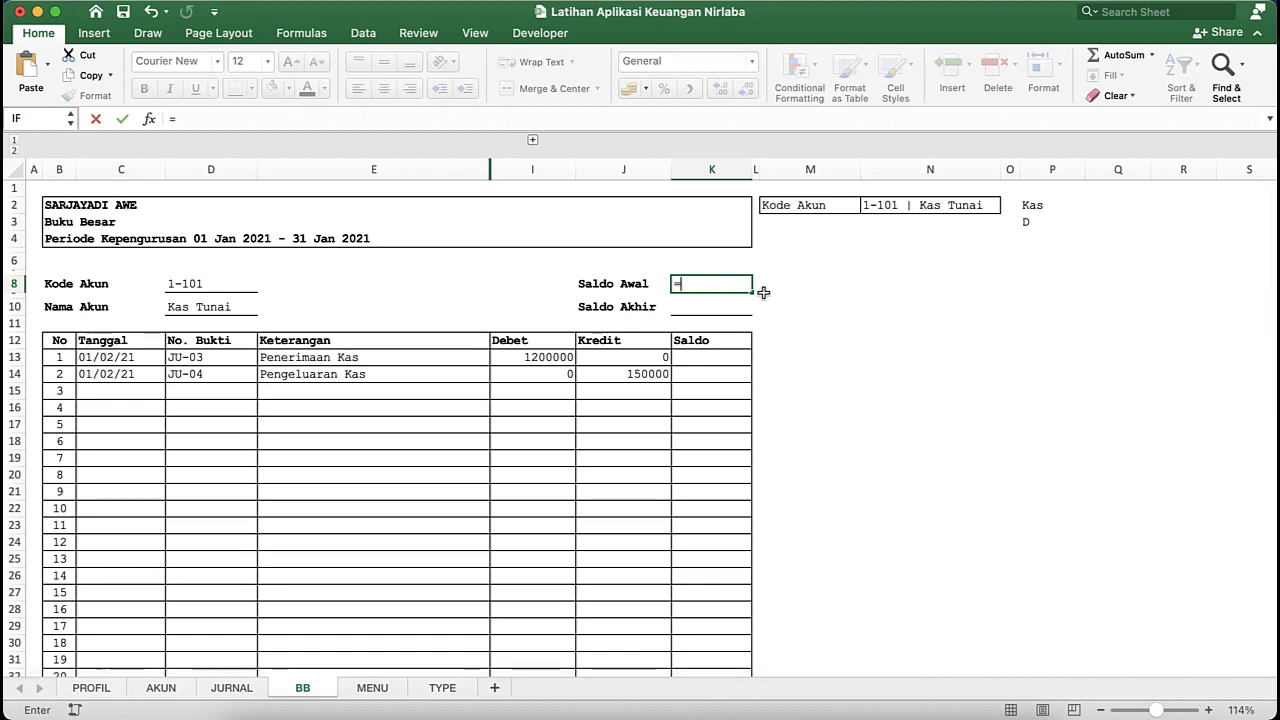
{"action": "type", "text": "IDE"}
{"action": "key", "text": "BackSpace"}
{"action": "key", "text": "BackSpace"}
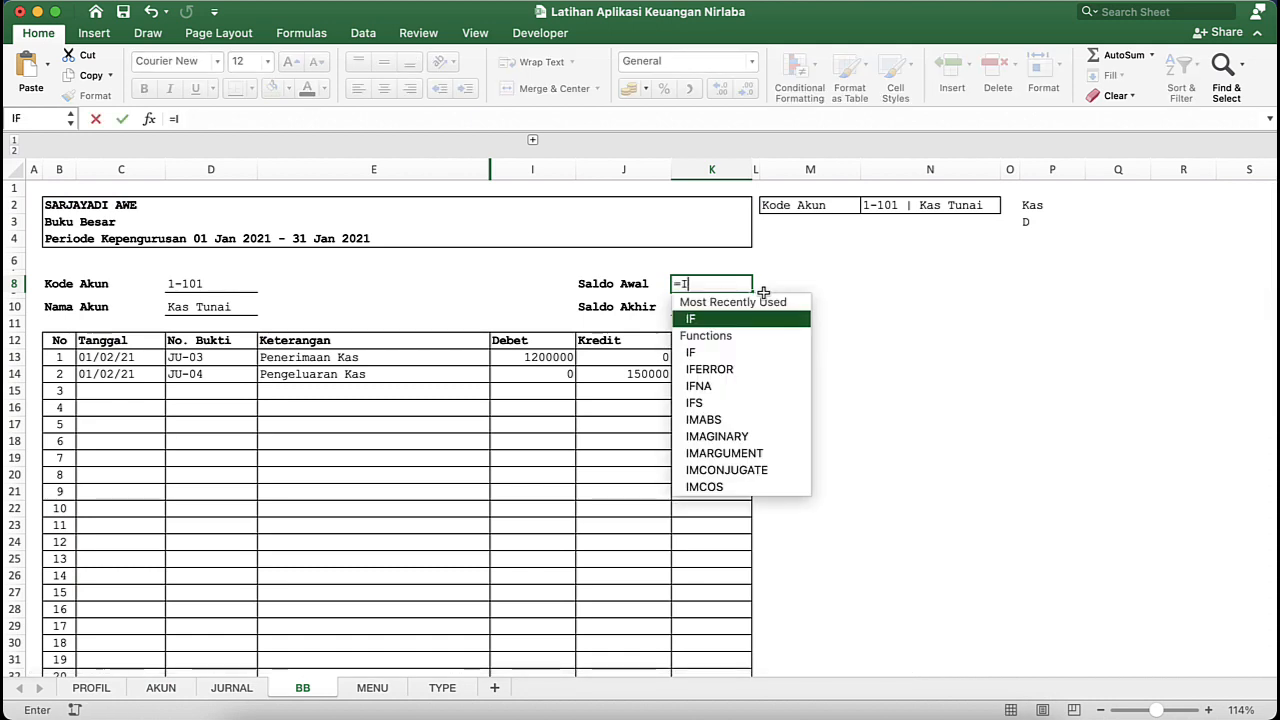
{"action": "type", "text": "N"}
{"action": "key", "text": "Tab"}
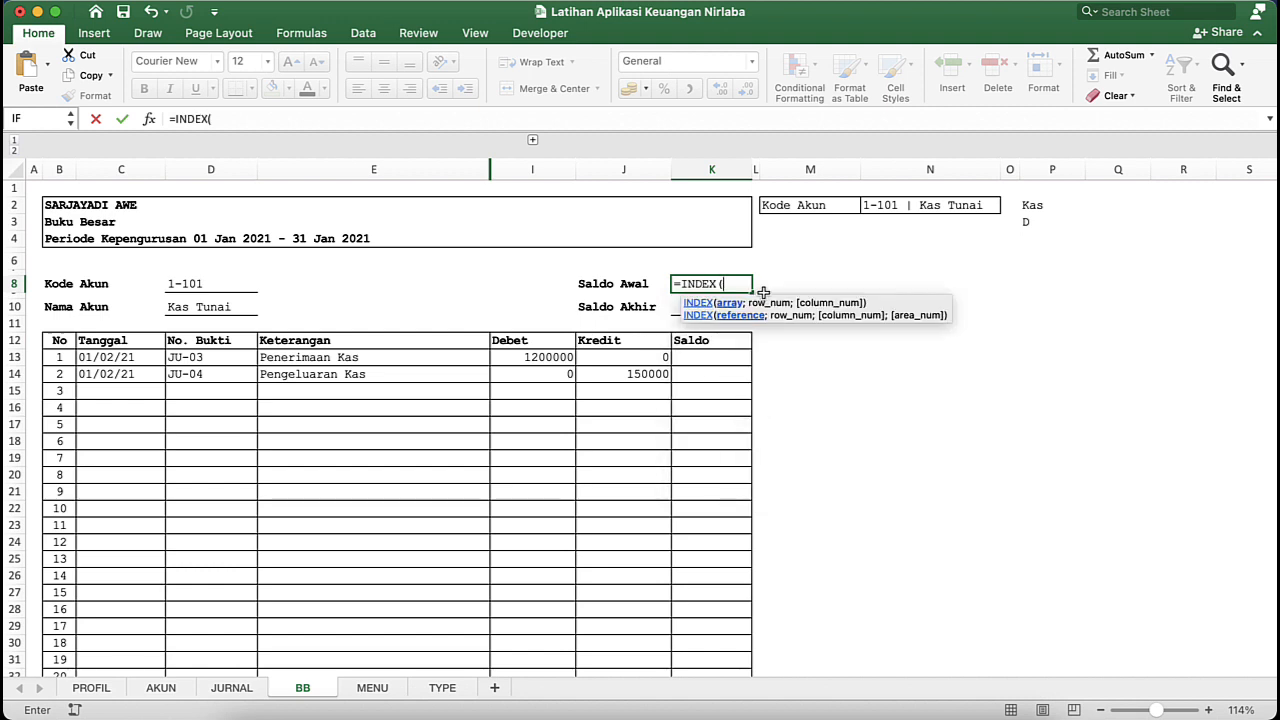
{"action": "key", "text": "BackSpace"}
{"action": "key", "text": "BackSpace"}
{"action": "key", "text": "BackSpace"}
{"action": "key", "text": "BackSpace"}
{"action": "key", "text": "BackSpace"}
{"action": "key", "text": "BackSpace"}
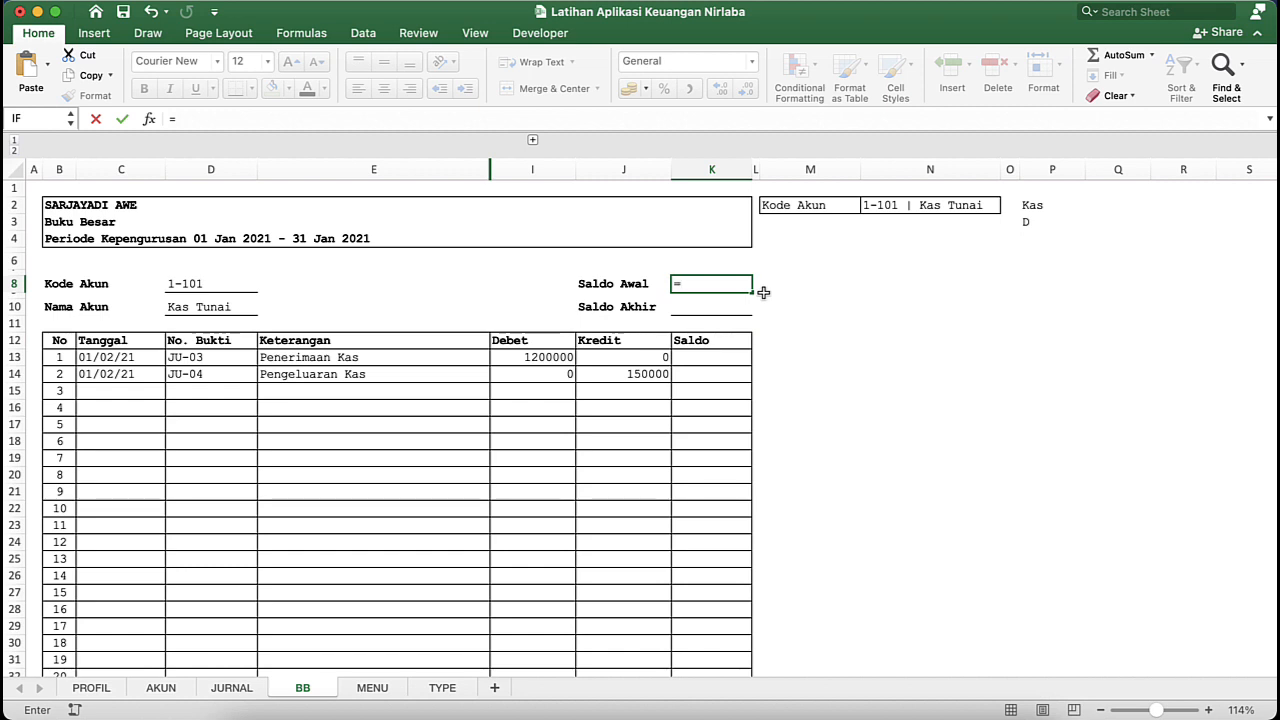
- Begin an IF in K8 that tests P3="D", with an INDEX function as its value if true
{"action": "type", "text": "IF"}
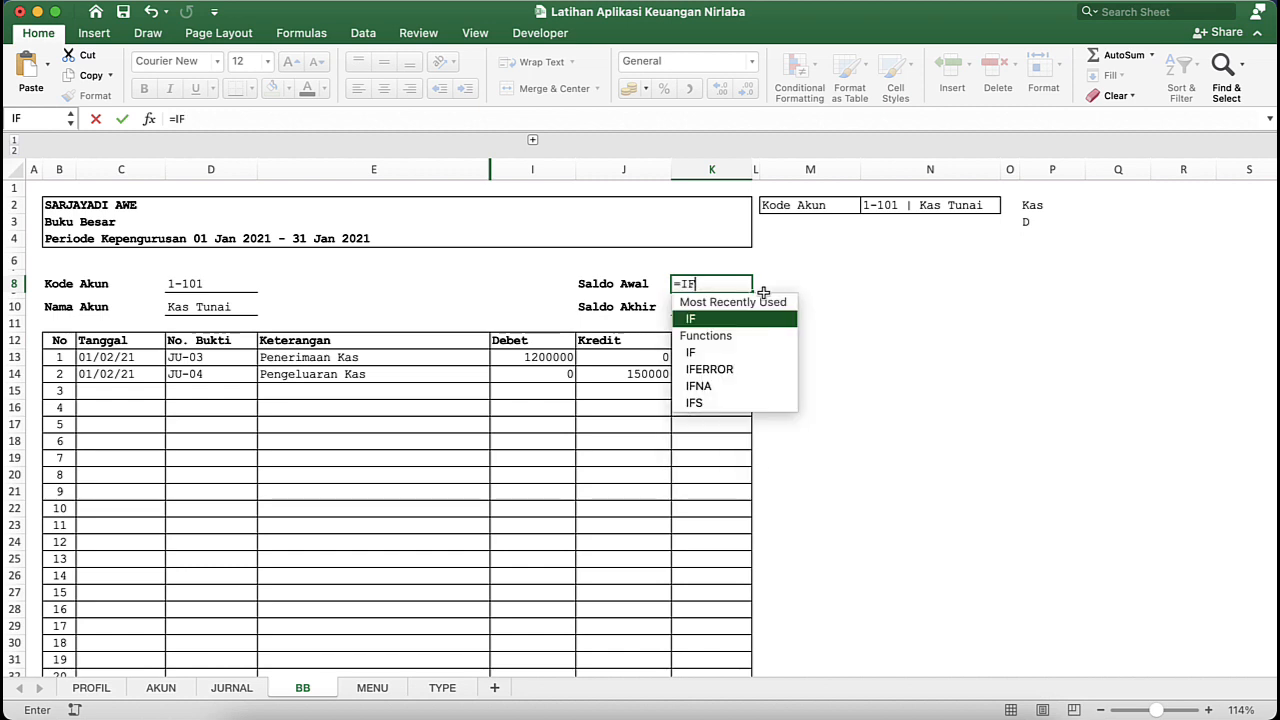
{"action": "key", "text": "Tab"}
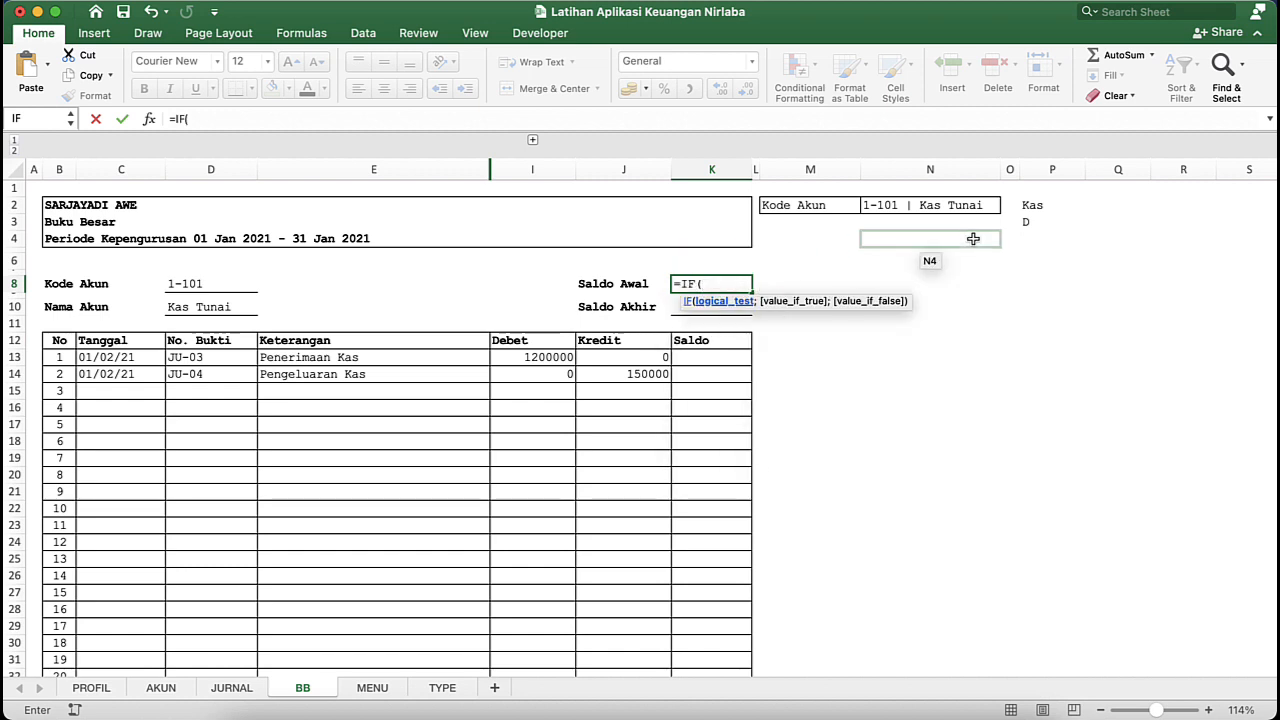
{"action": "left_click", "coordinate": [1040, 222]}
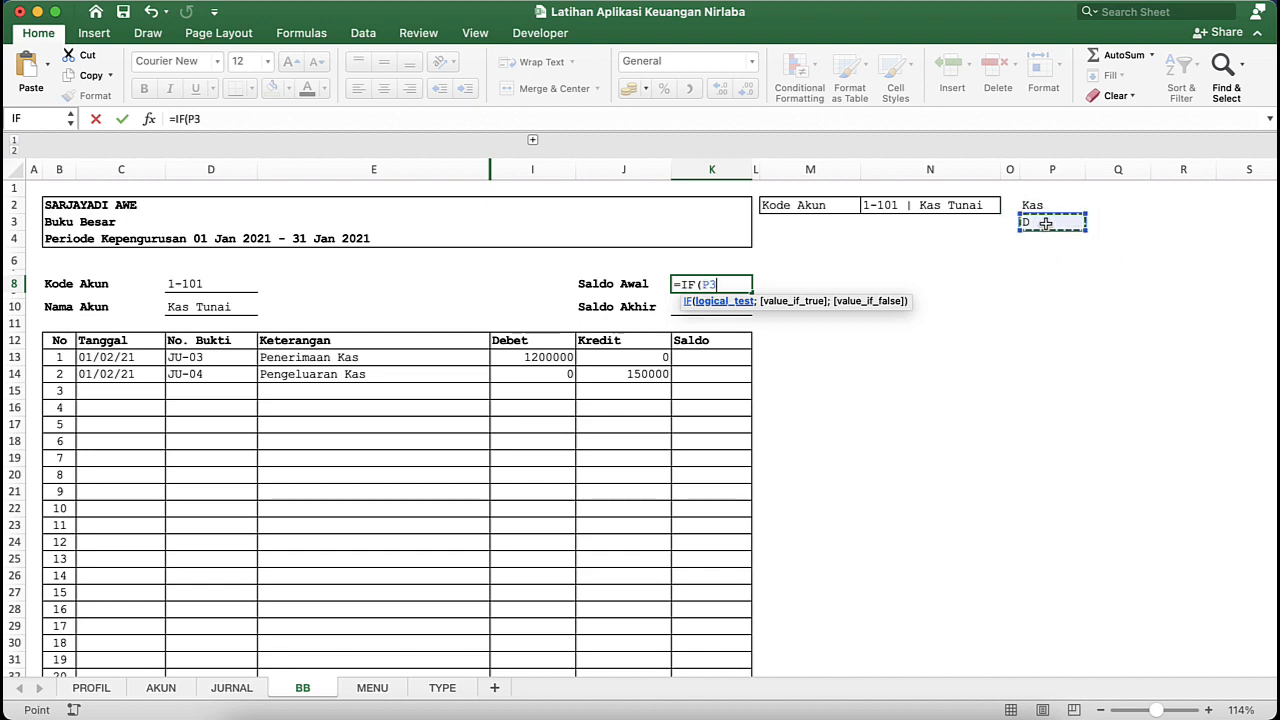
{"action": "type", "text": "="}
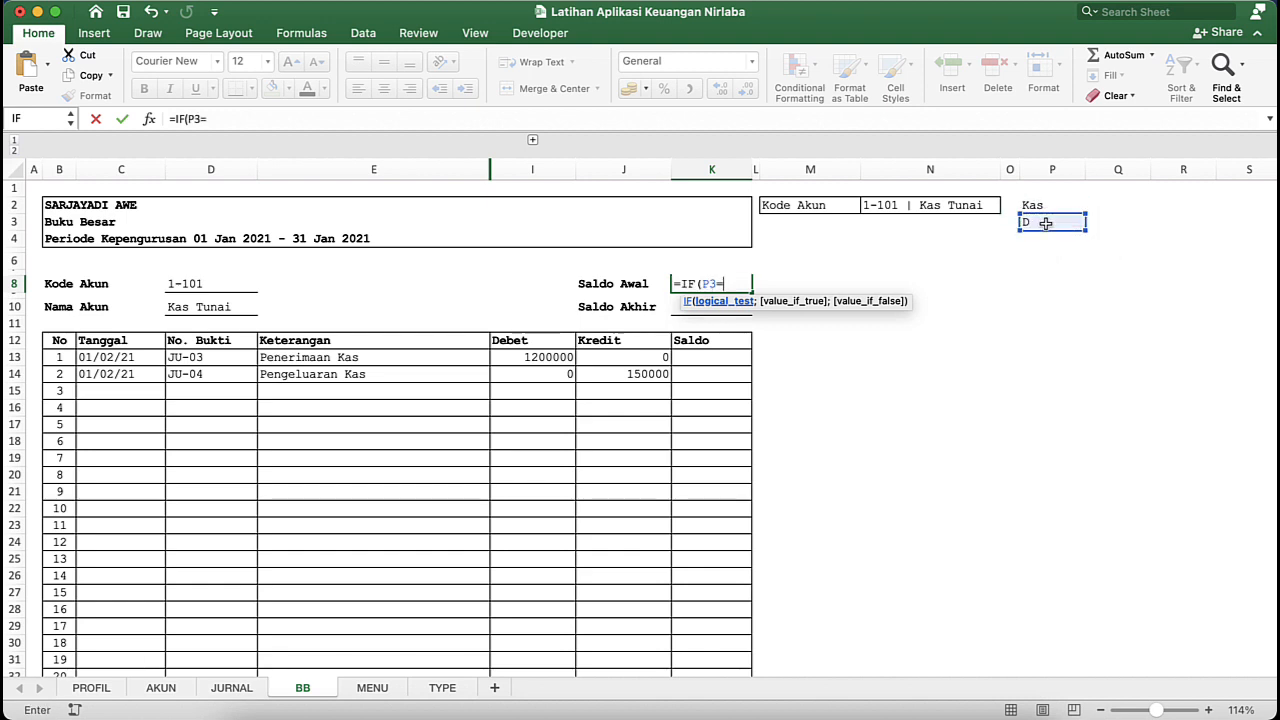
{"action": "type", "text": "\""}
{"action": "type", "text": "D\";"}
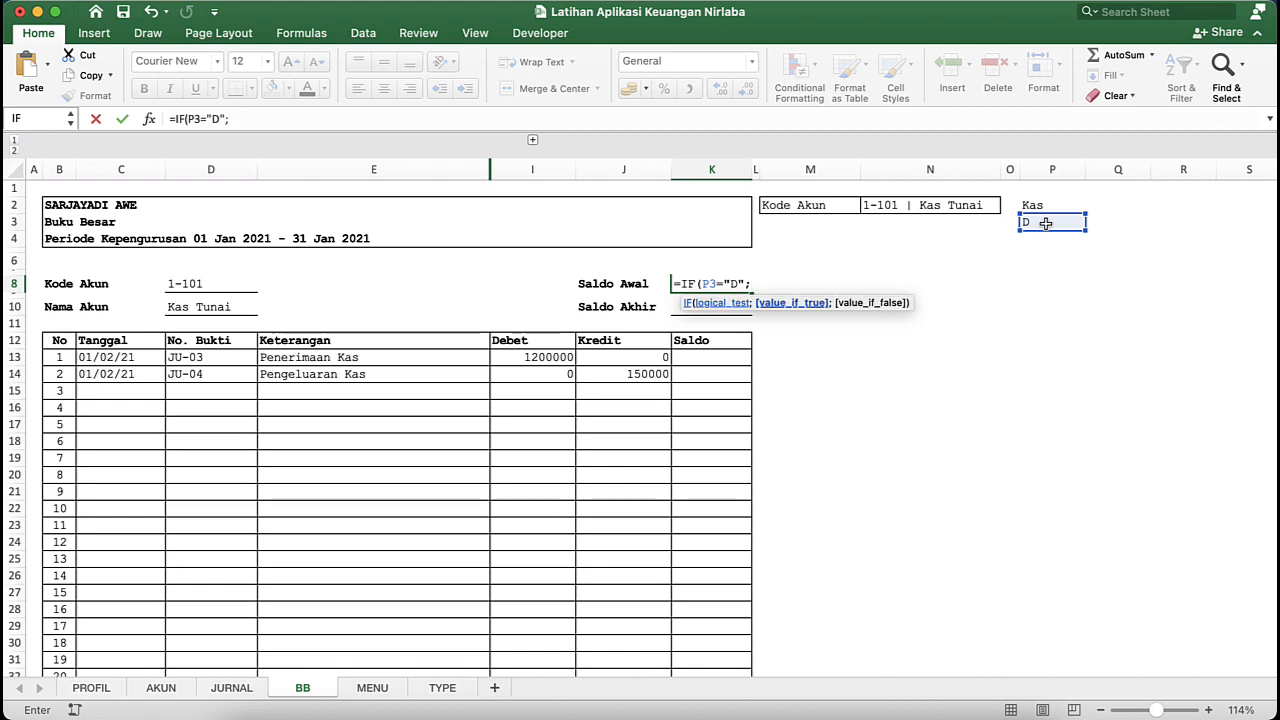
{"action": "type", "text": "I"}
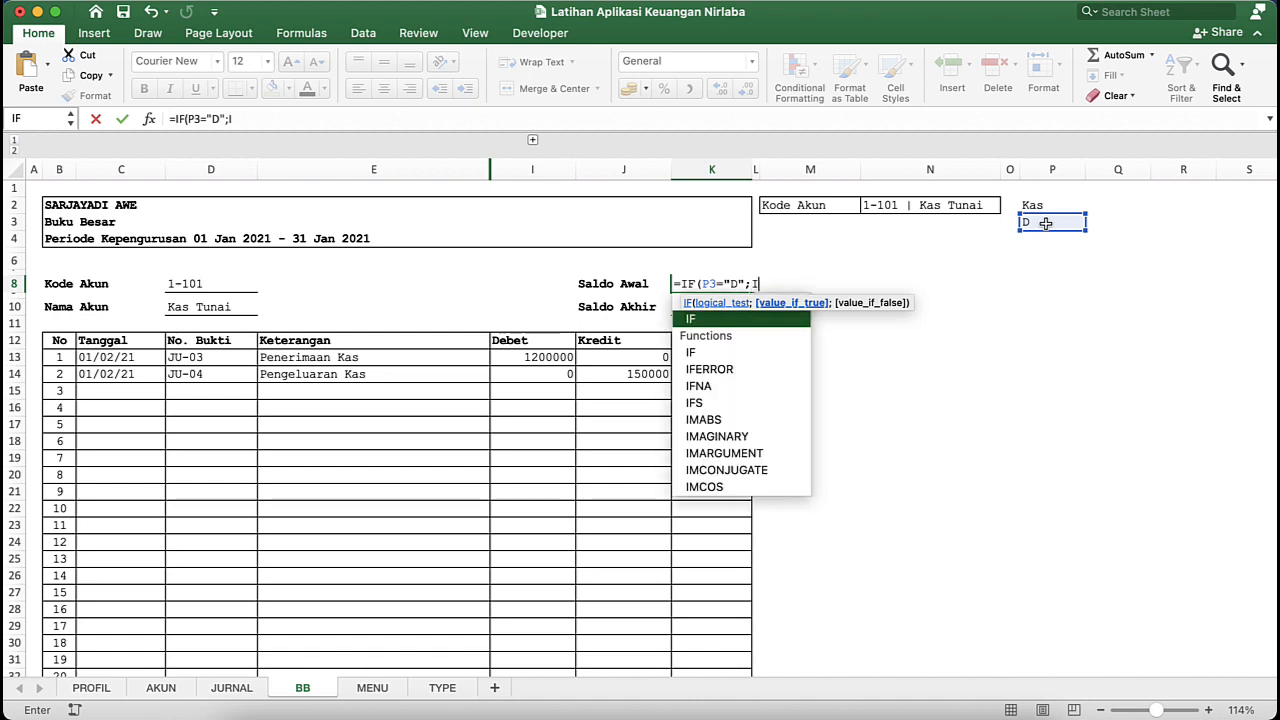
{"action": "type", "text": "NDEX("}
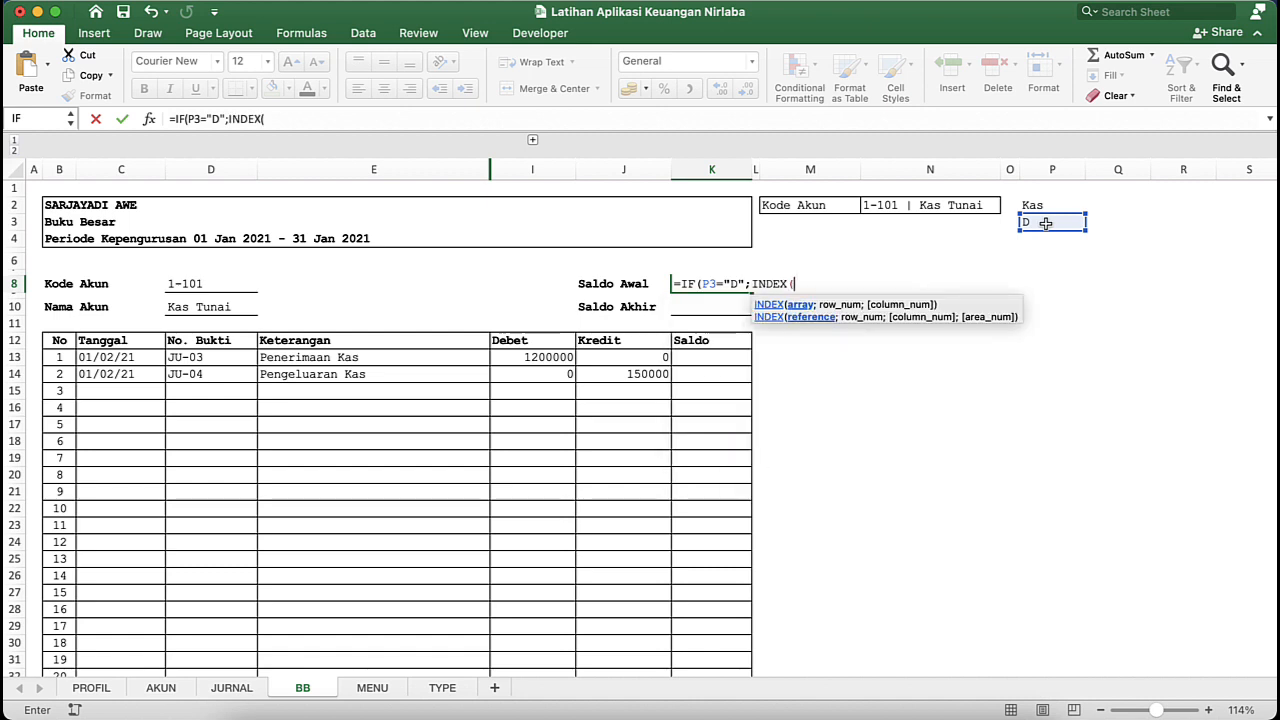
{"action": "type", "text": "COA"}
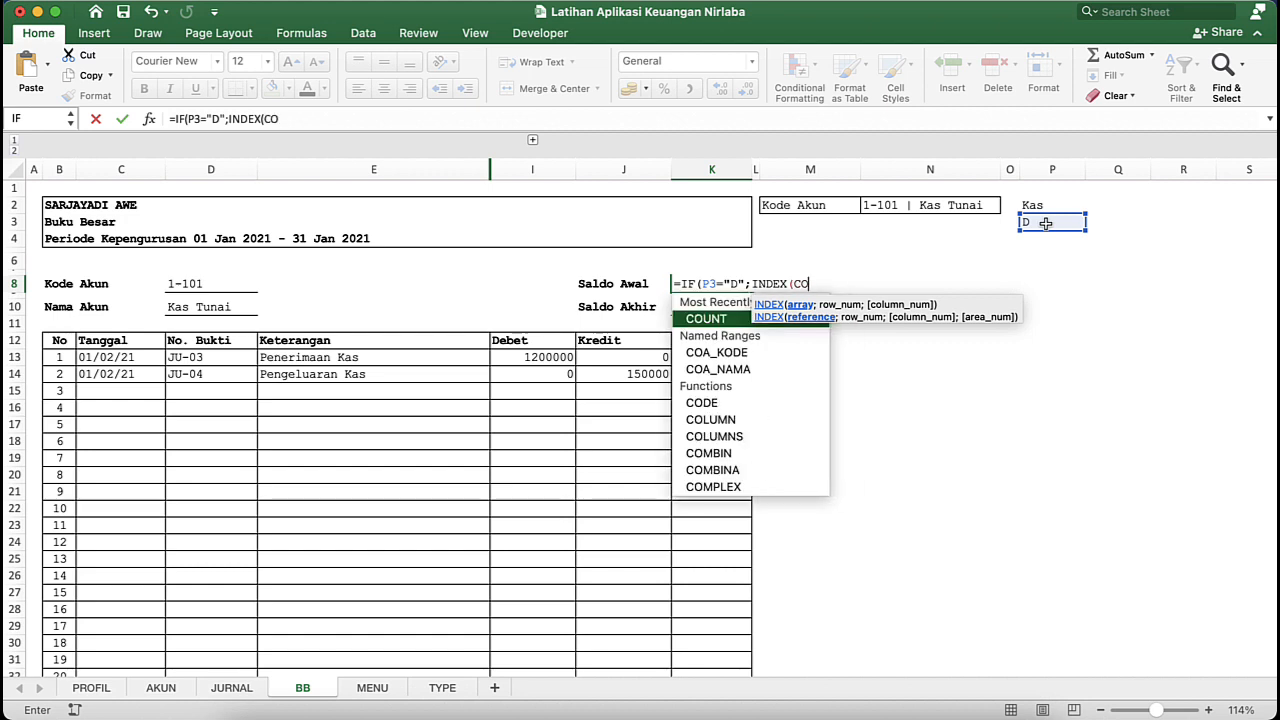
{"action": "key", "text": "BackSpace"}
{"action": "key", "text": "BackSpace"}
{"action": "key", "text": "BackSpace"}
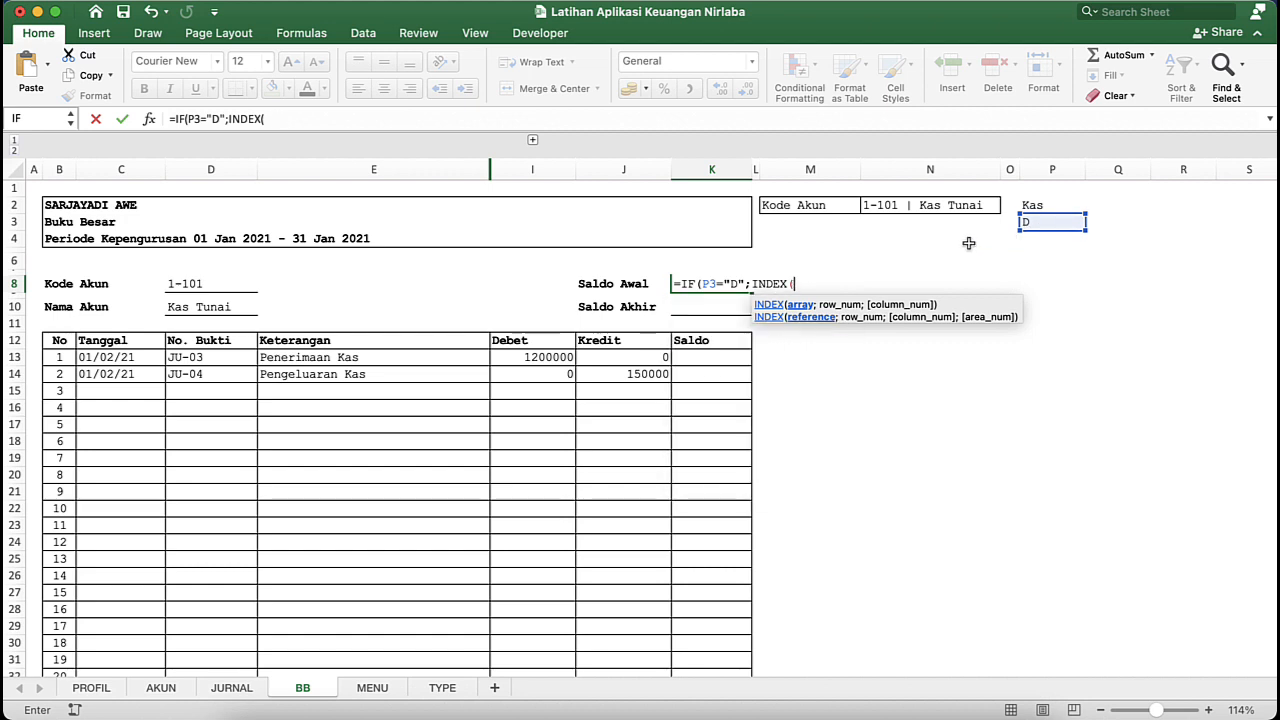
- Use the named range akun_debet as the INDEX array and start a MATCH function for its row number
{"action": "type", "text": "A"}
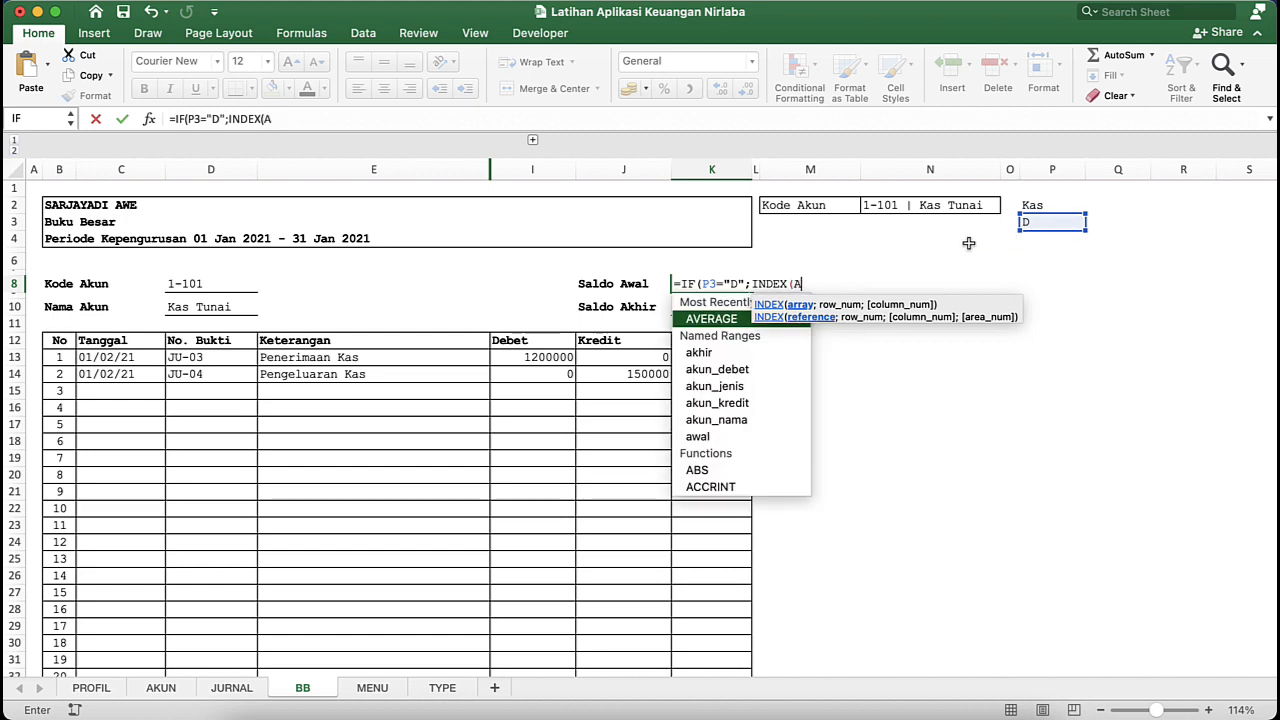
{"action": "double_click", "coordinate": [735, 370]}
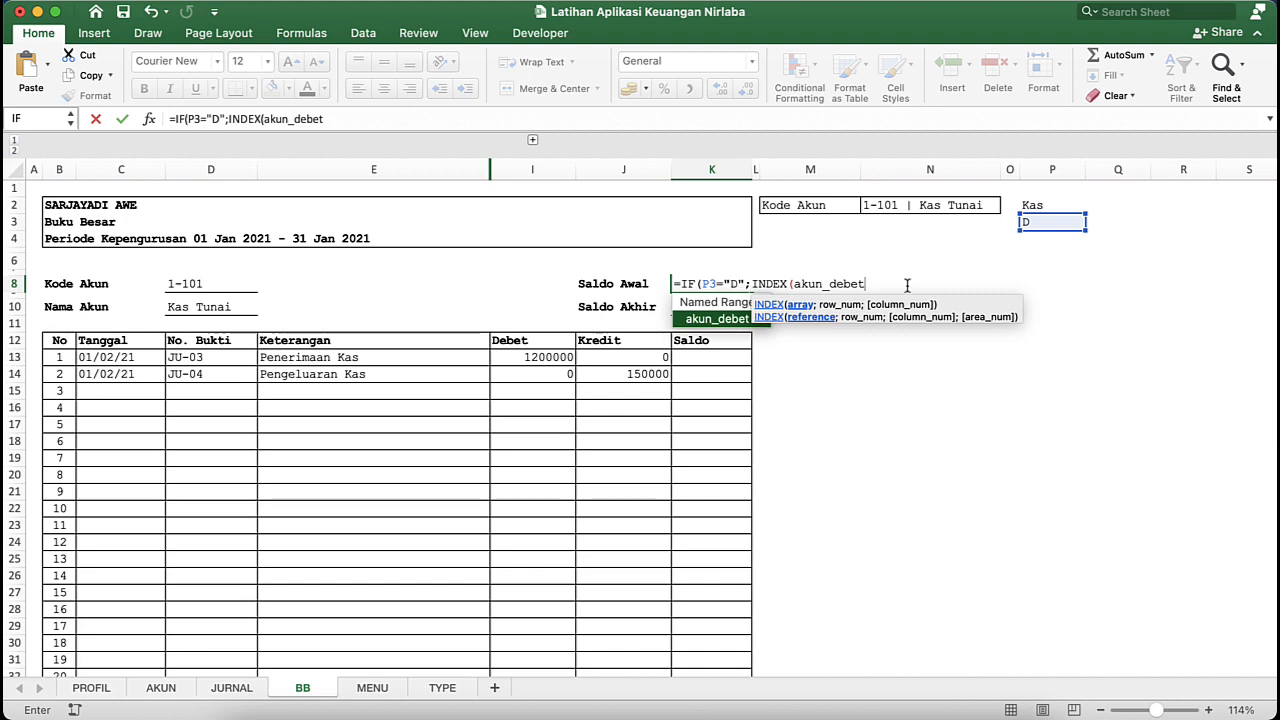
{"action": "type", "text": ";"}
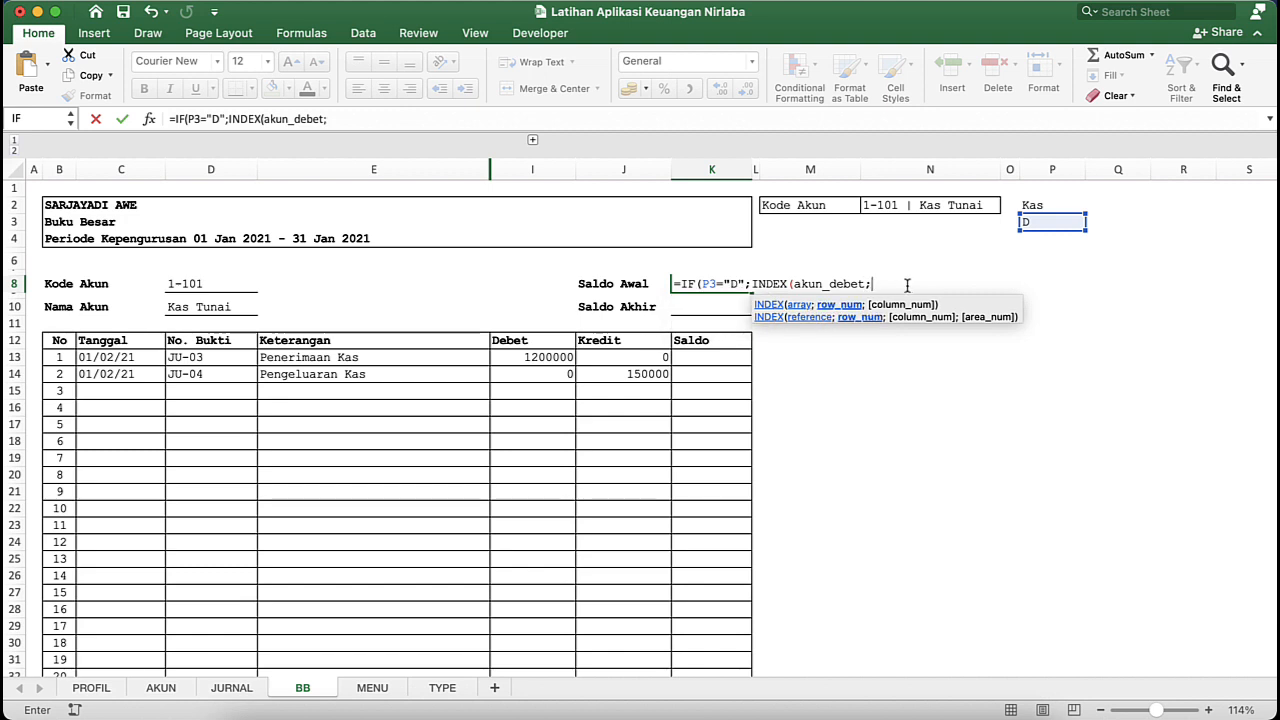
{"action": "type", "text": "MAT"}
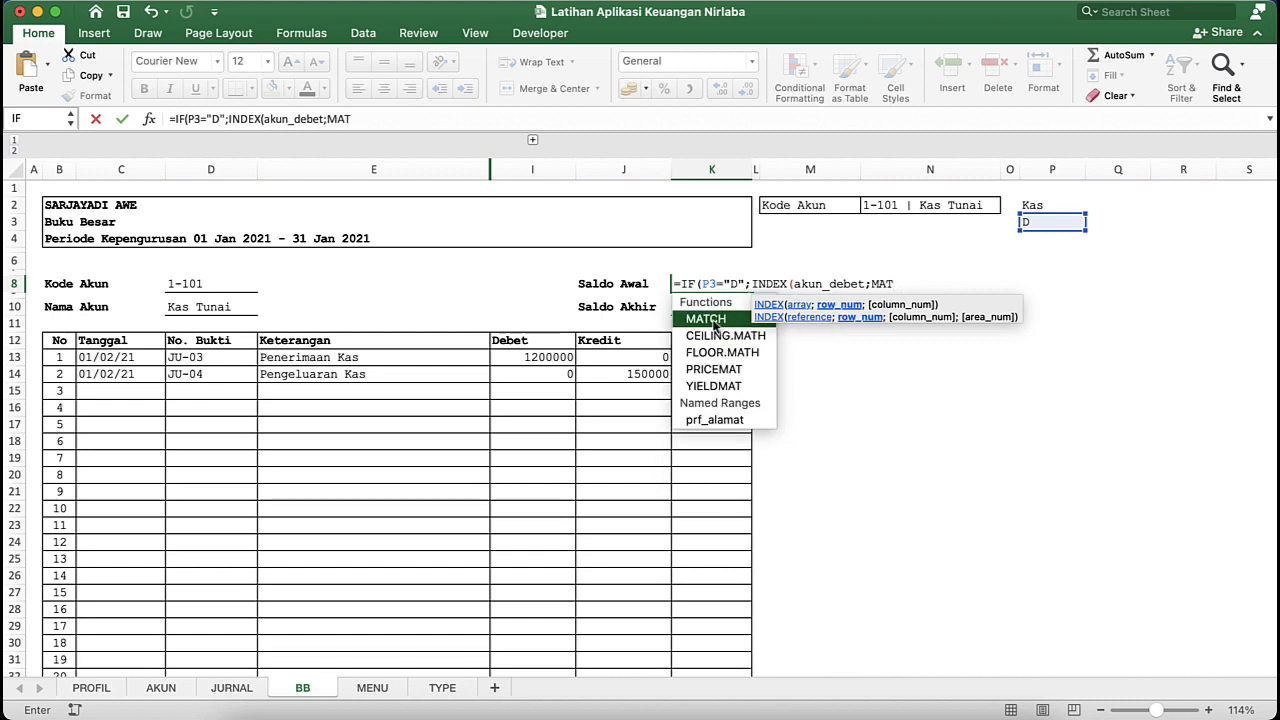
{"action": "double_click", "coordinate": [714, 325]}
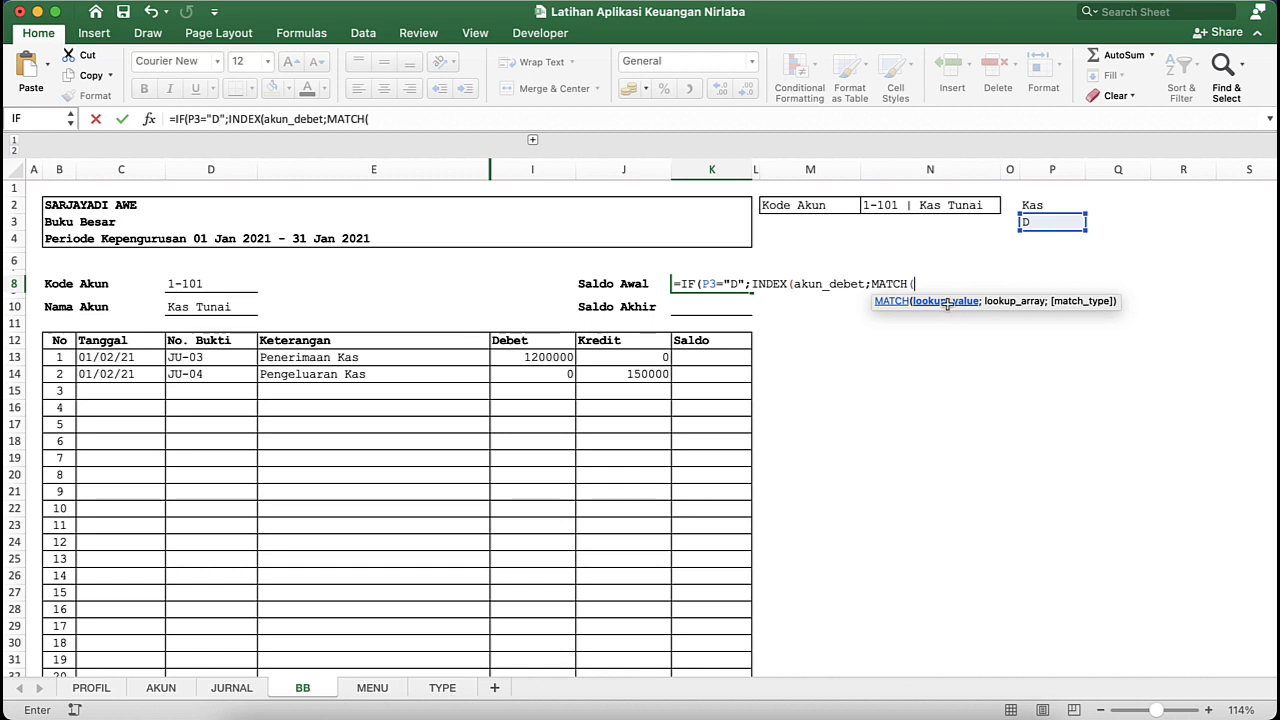
- Complete the MATCH with account selector N2 (buku_besar) as lookup value, akun_nama as lookup array and match type 0
{"action": "left_click", "coordinate": [945, 207]}
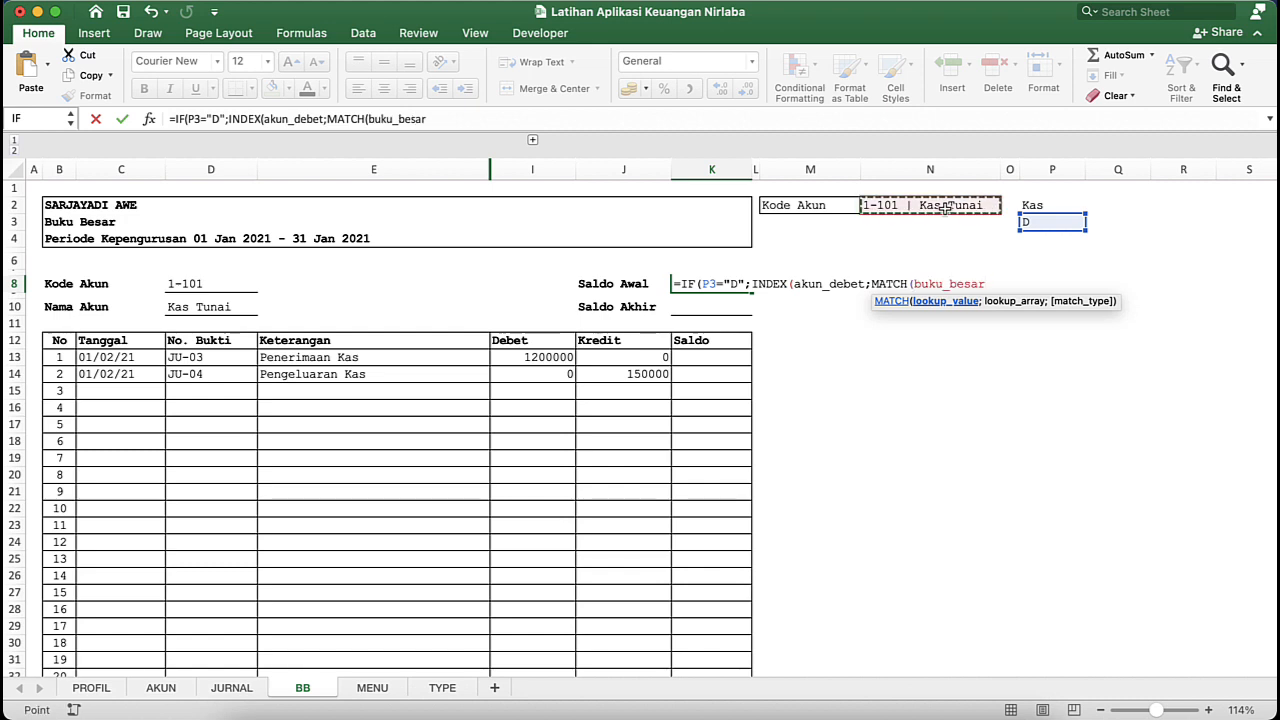
{"action": "type", "text": ";"}
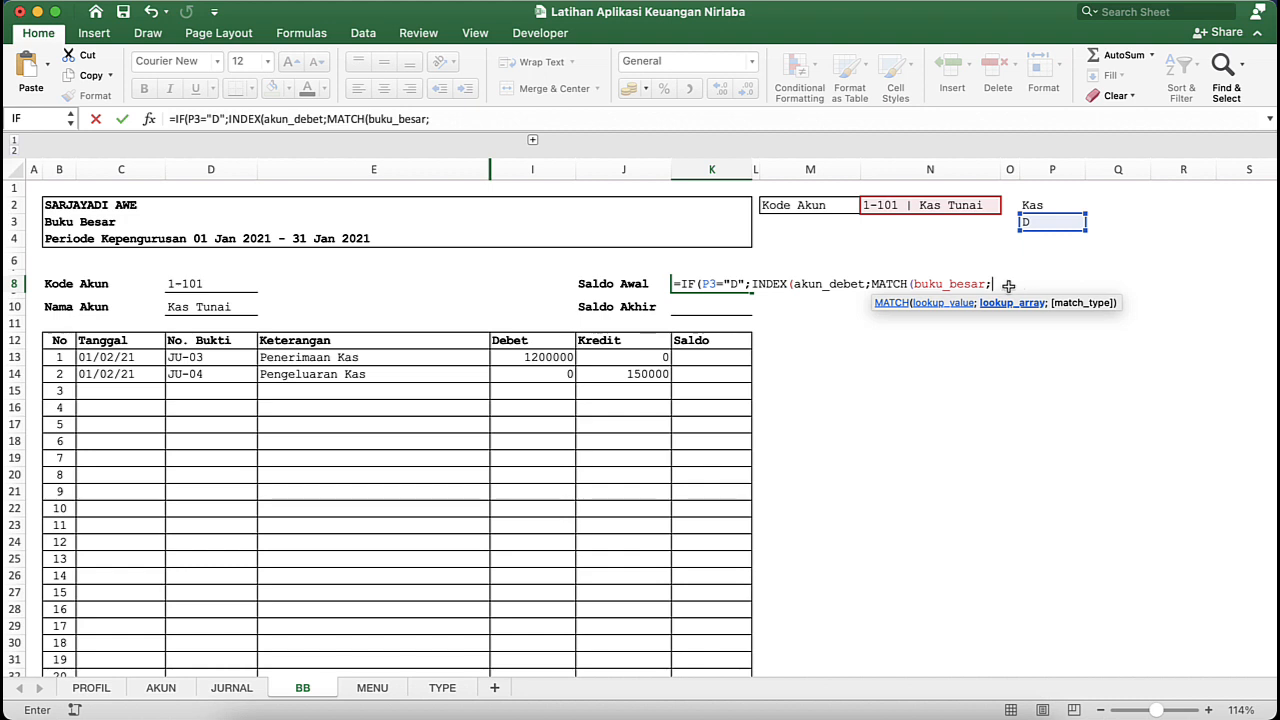
{"action": "type", "text": "AKU"}
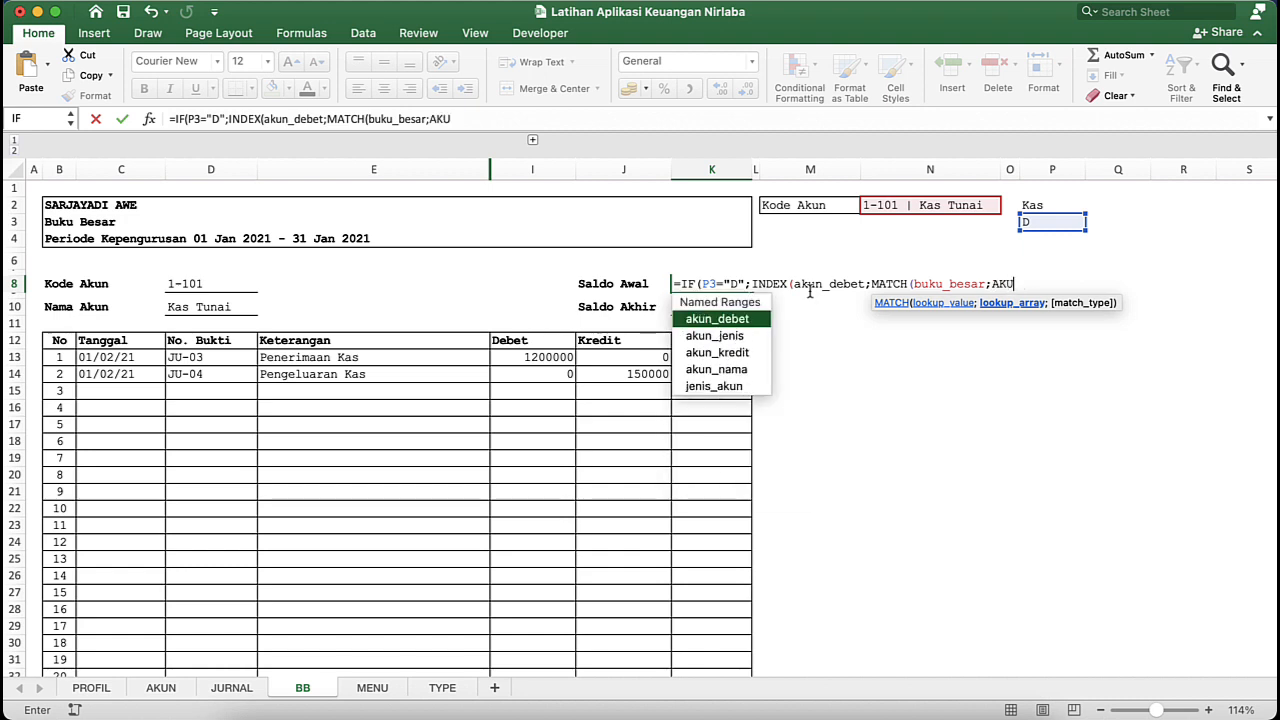
{"action": "double_click", "coordinate": [705, 370]}
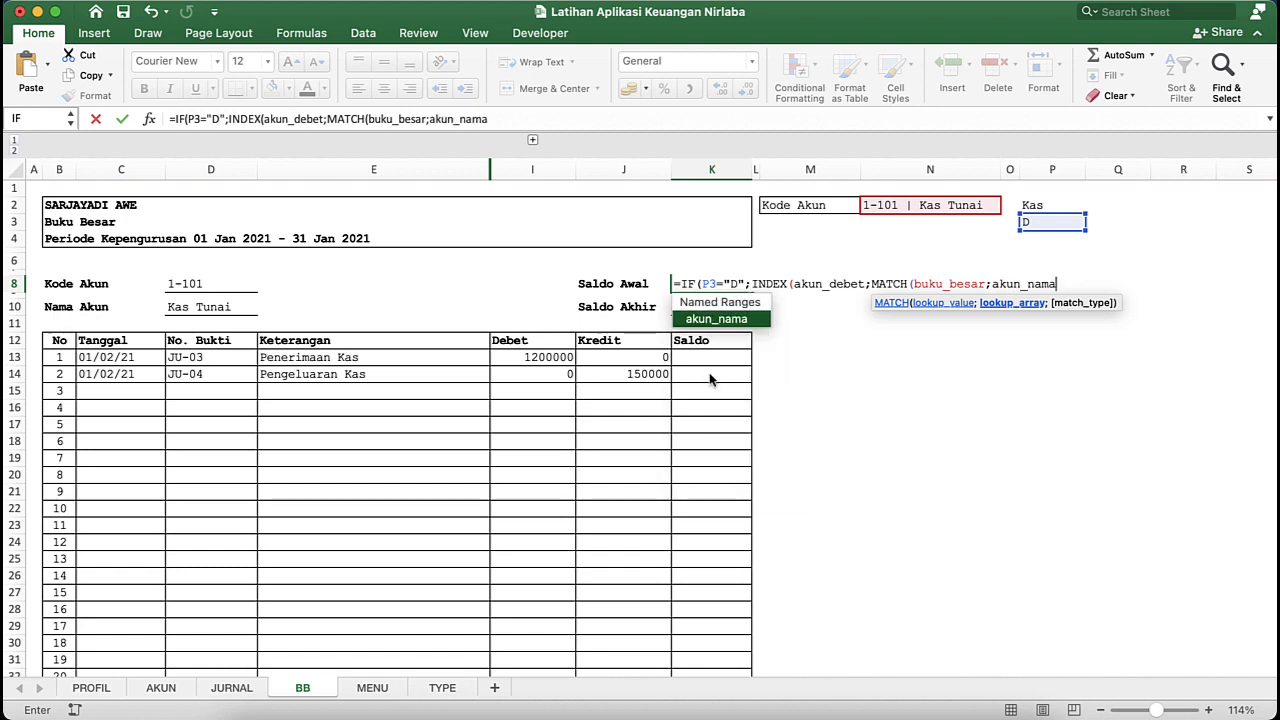
{"action": "type", "text": ";"}
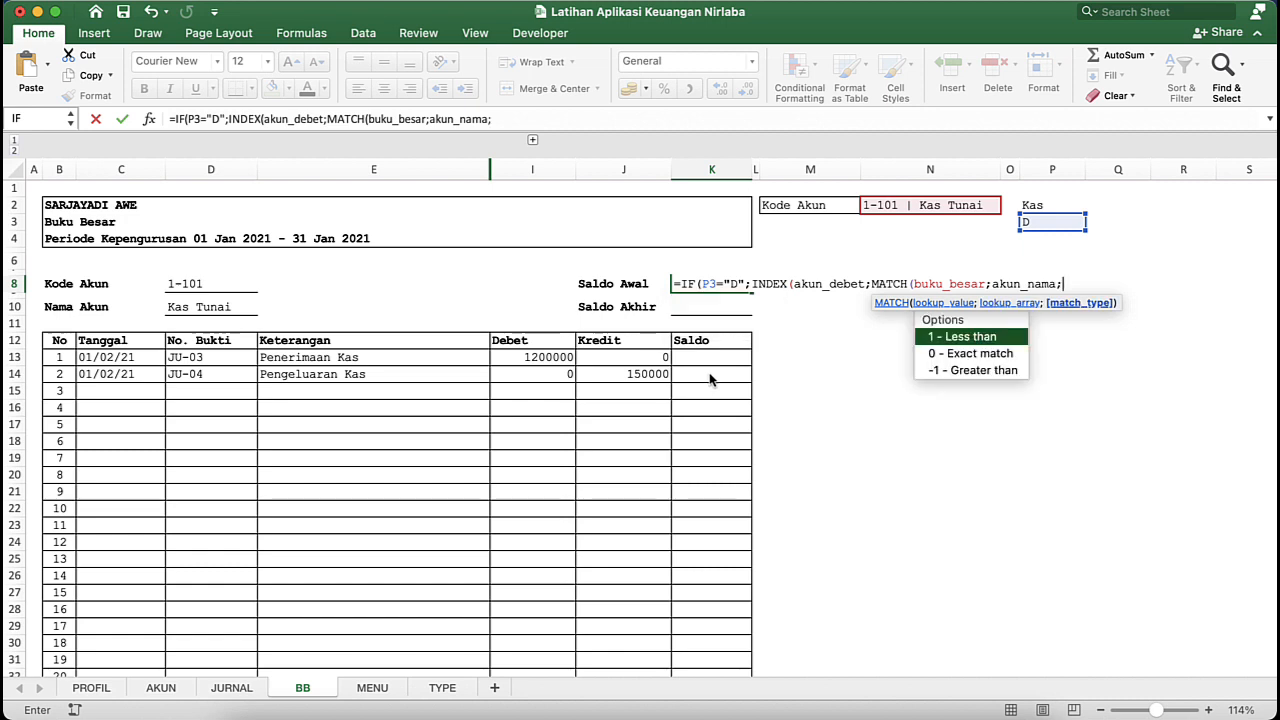
{"action": "type", "text": "0)"}
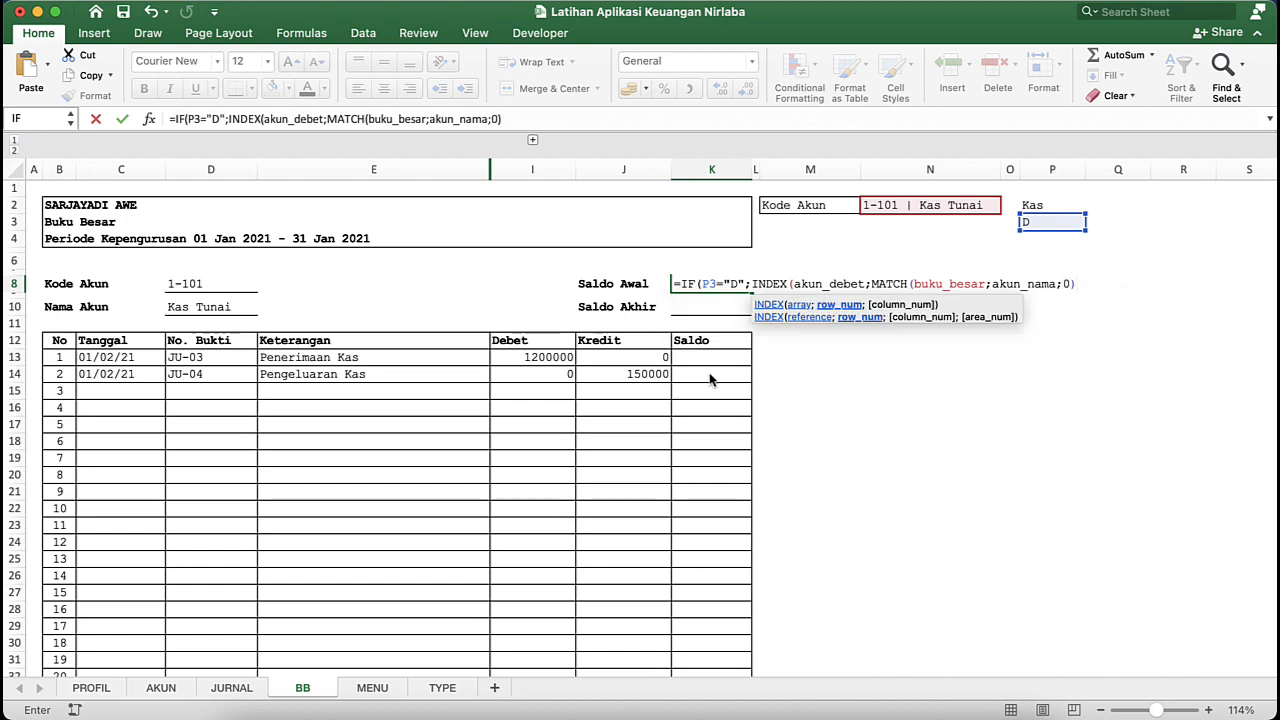
{"action": "type", "text": "-"}
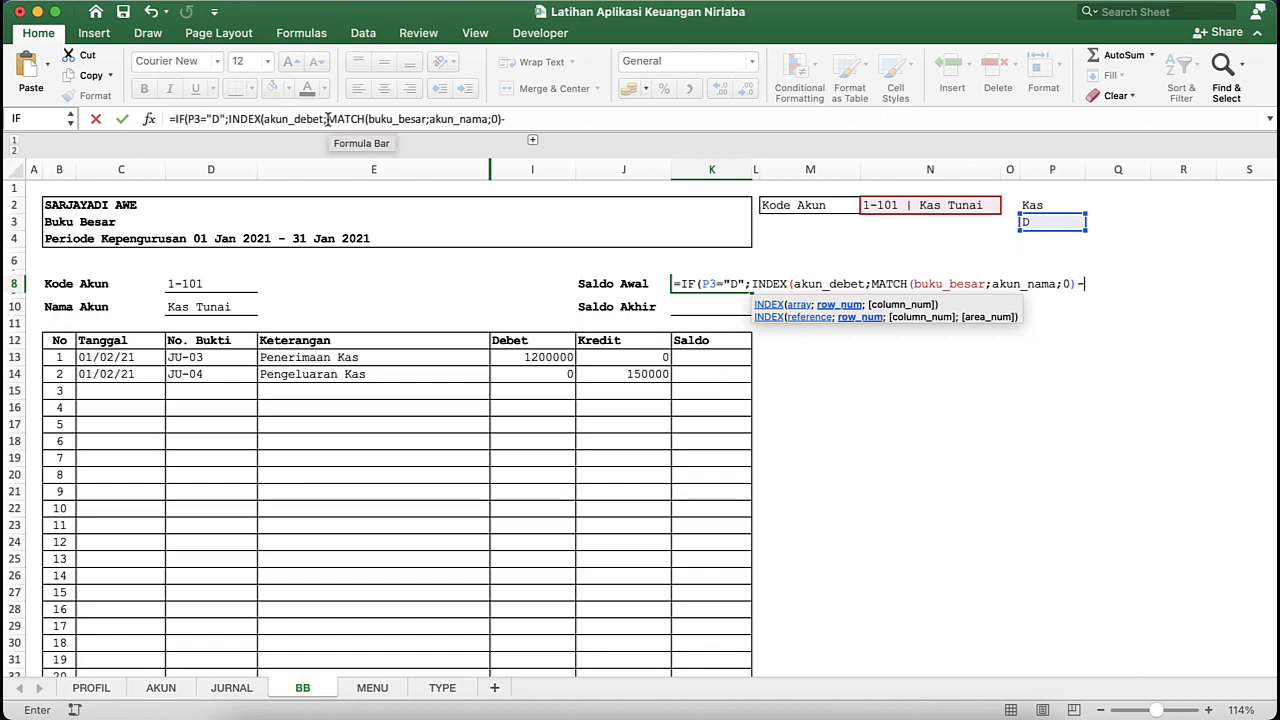
- Append a minus sign and a copy of the expression INDEX(akun_debet;MATCH(buku_besar;akun_nama;0) to the K8 formula
{"action": "left_click", "coordinate": [228, 119]}
{"action": "left_click_drag", "start_coordinate": [229, 119], "coordinate": [498, 119]}
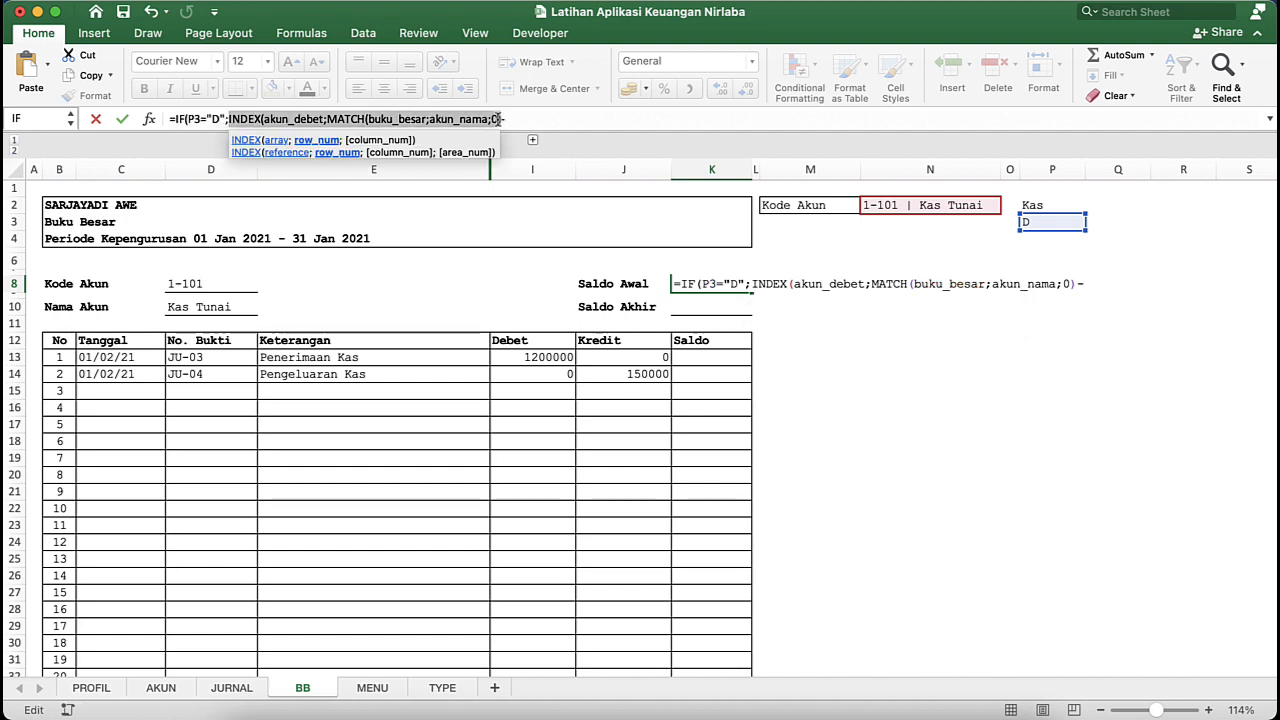
{"action": "right_click", "coordinate": [494, 119]}
{"action": "left_click", "coordinate": [520, 149]}
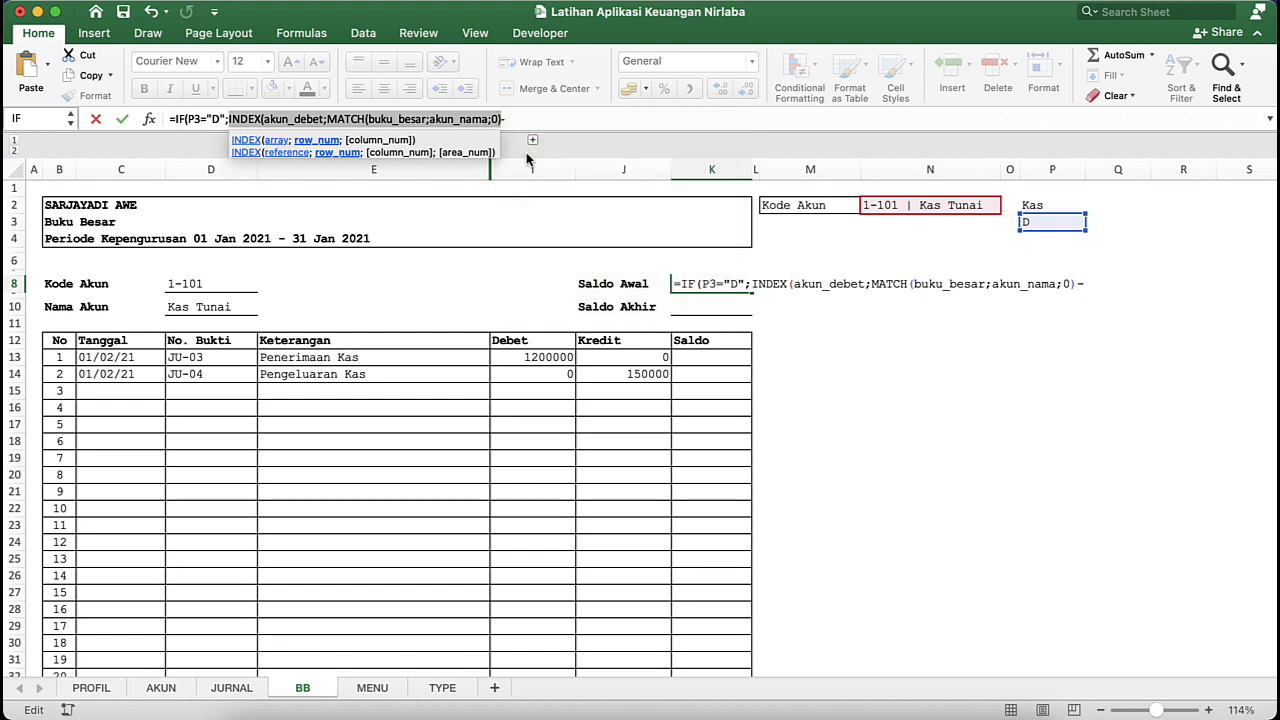
{"action": "left_click", "coordinate": [566, 114]}
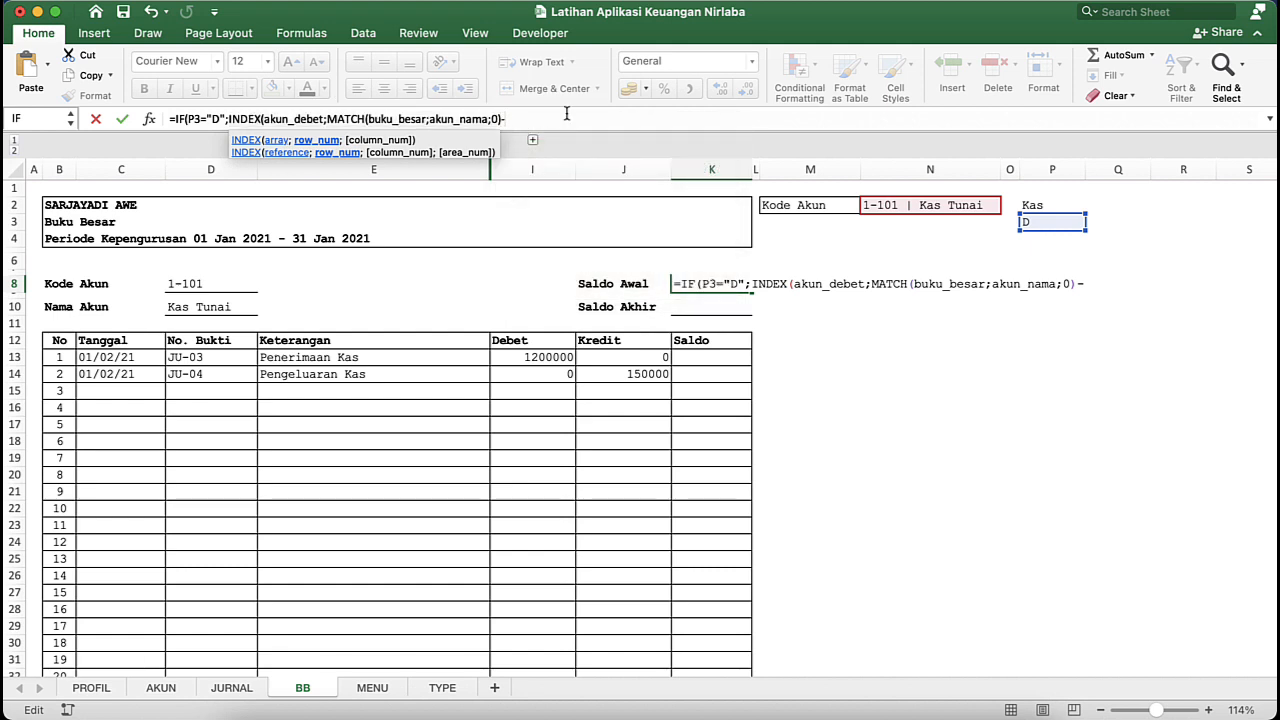
{"action": "key", "text": "super+v"}
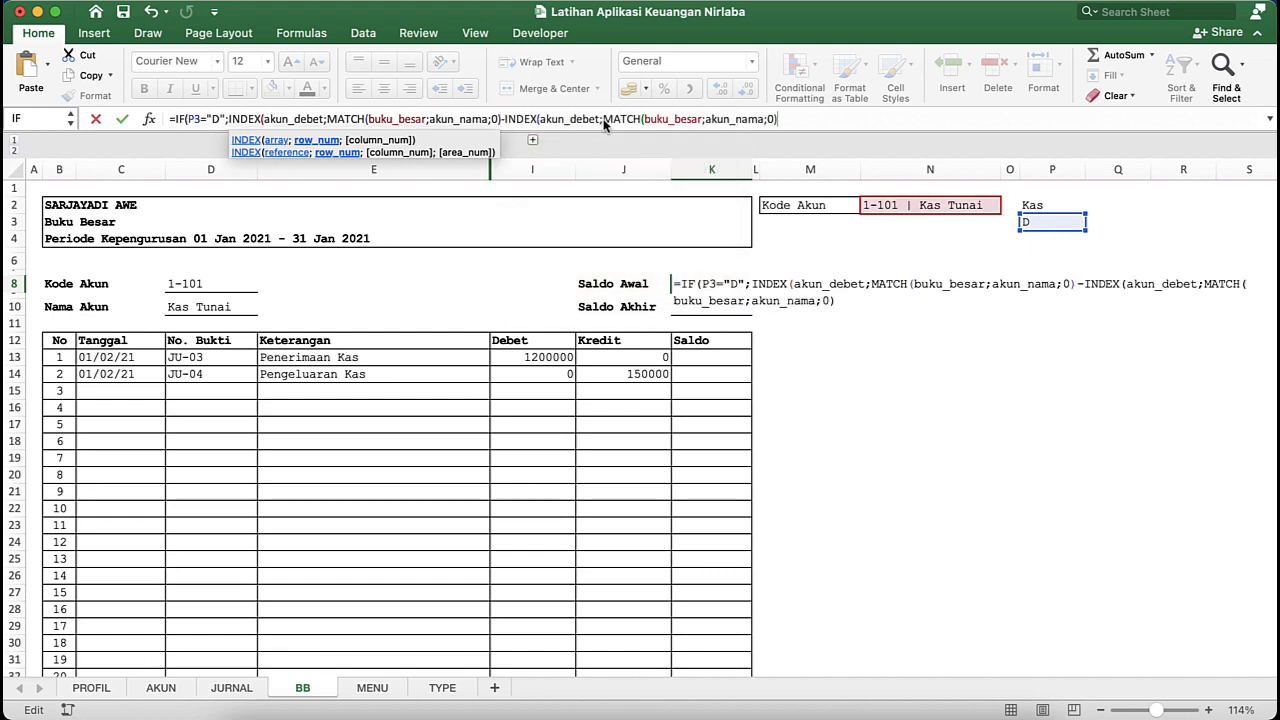
- Replace akun_debet with the named range akun_kredit as the array of the second INDEX in the K8 formula
{"action": "left_click", "coordinate": [580, 119]}
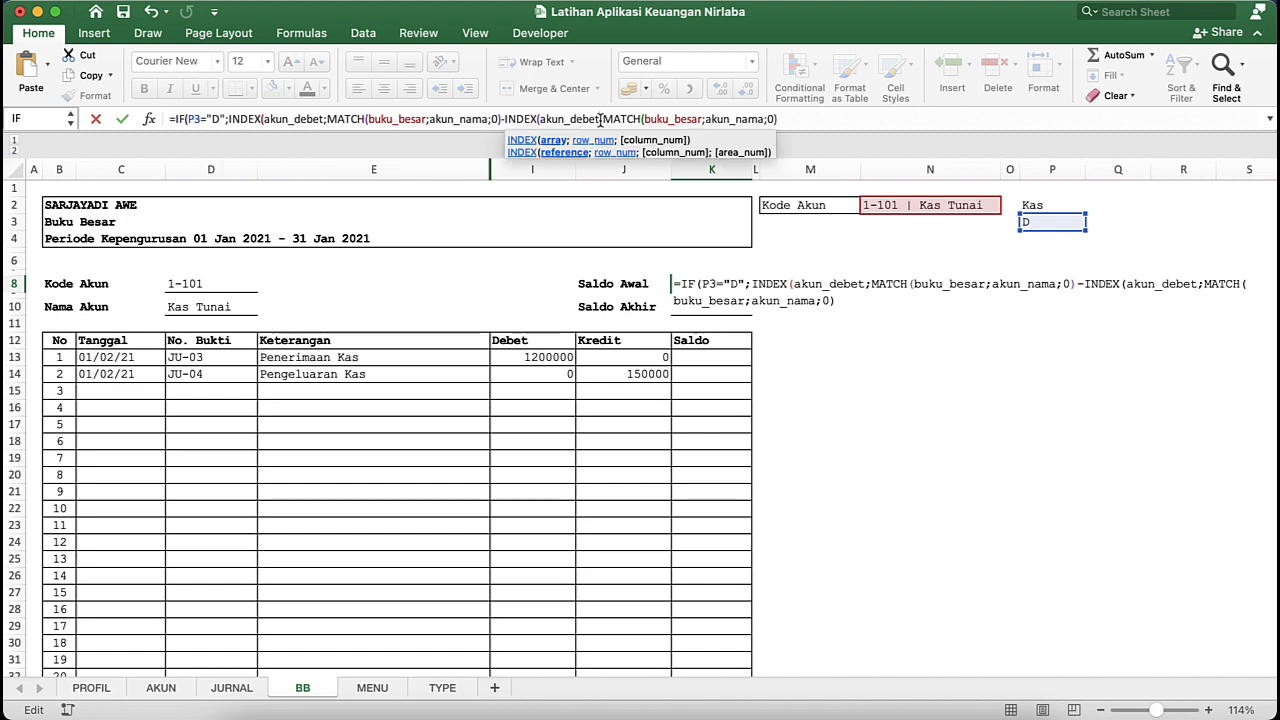
{"action": "key", "text": "BackSpace"}
{"action": "key", "text": "BackSpace"}
{"action": "key", "text": "BackSpace"}
{"action": "key", "text": "BackSpace"}
{"action": "key", "text": "BackSpace"}
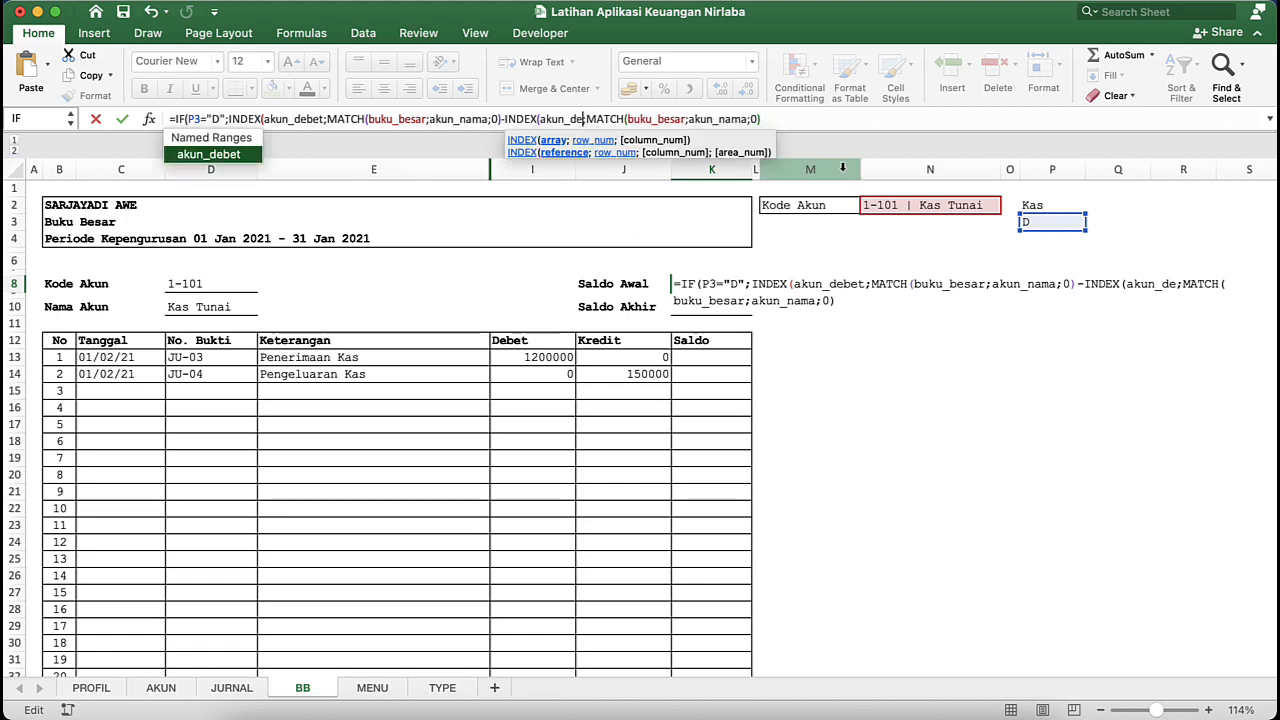
{"action": "type", "text": "KR"}
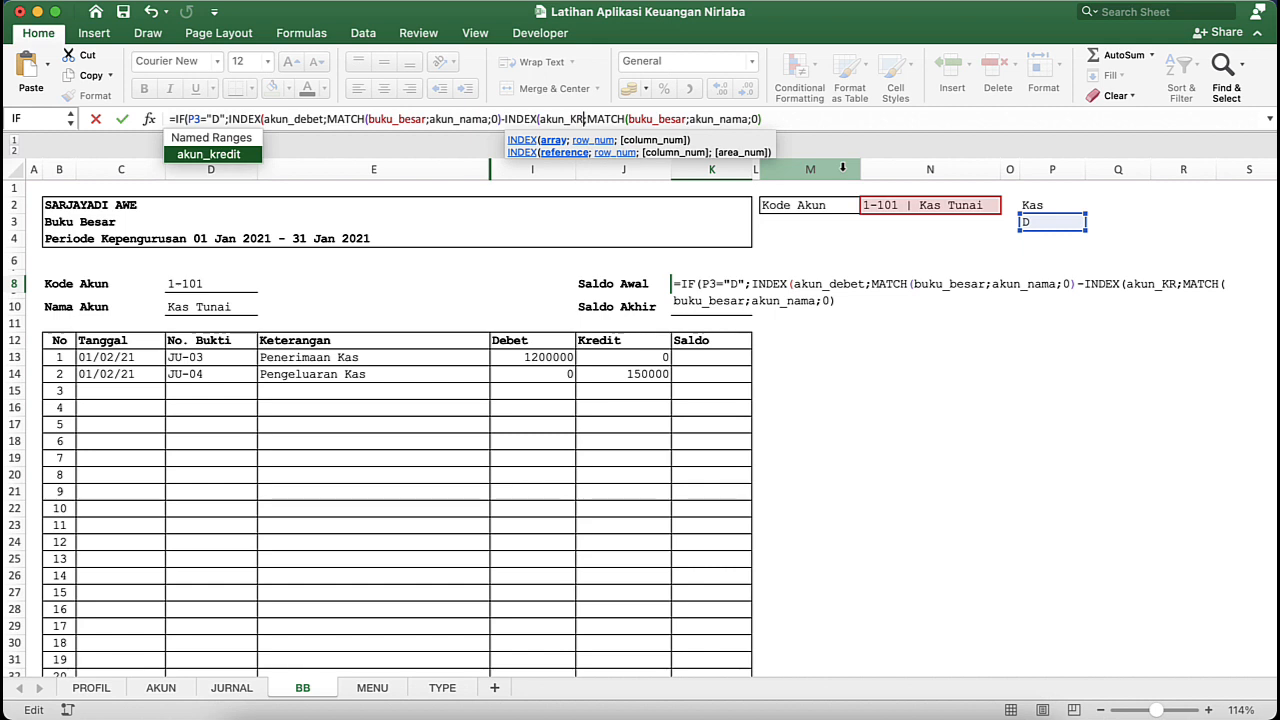
{"action": "key", "text": "Tab"}
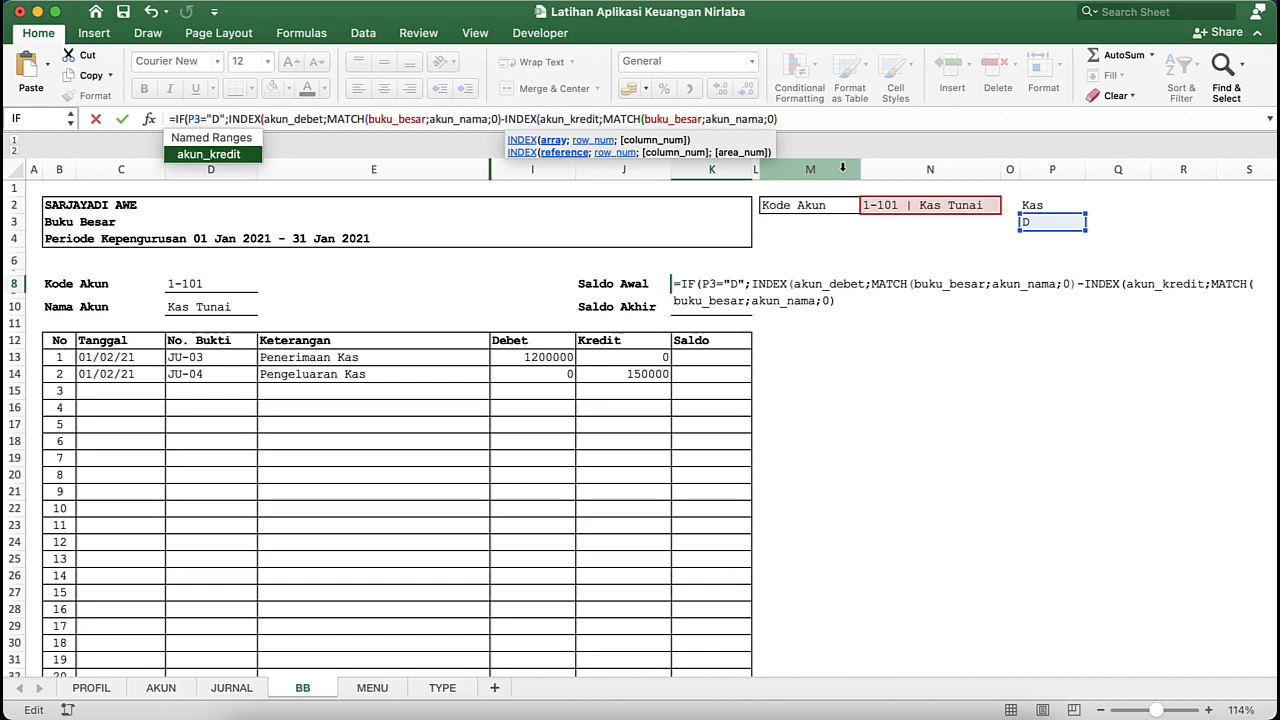
- Append a plus sign and a SUMIF function to the K8 formula, with the named range bb_db as its range
{"action": "left_click", "coordinate": [875, 121]}
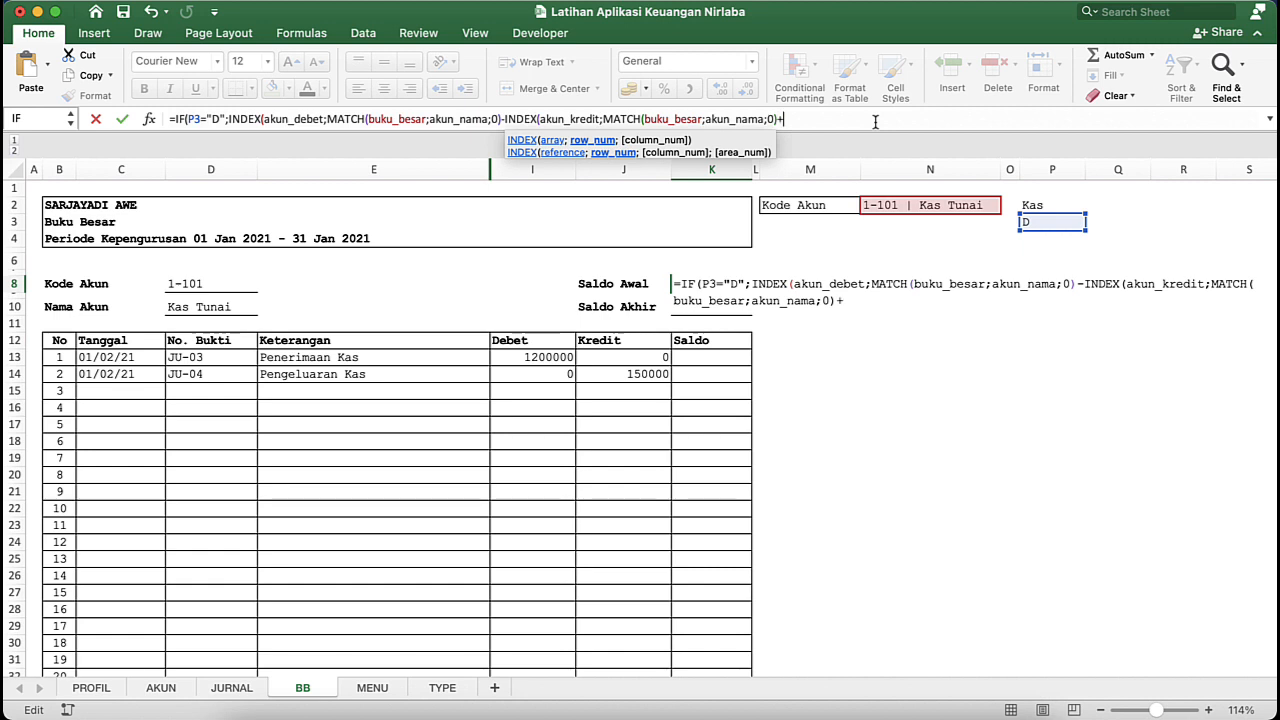
{"action": "type", "text": "+"}
{"action": "type", "text": "SUMI"}
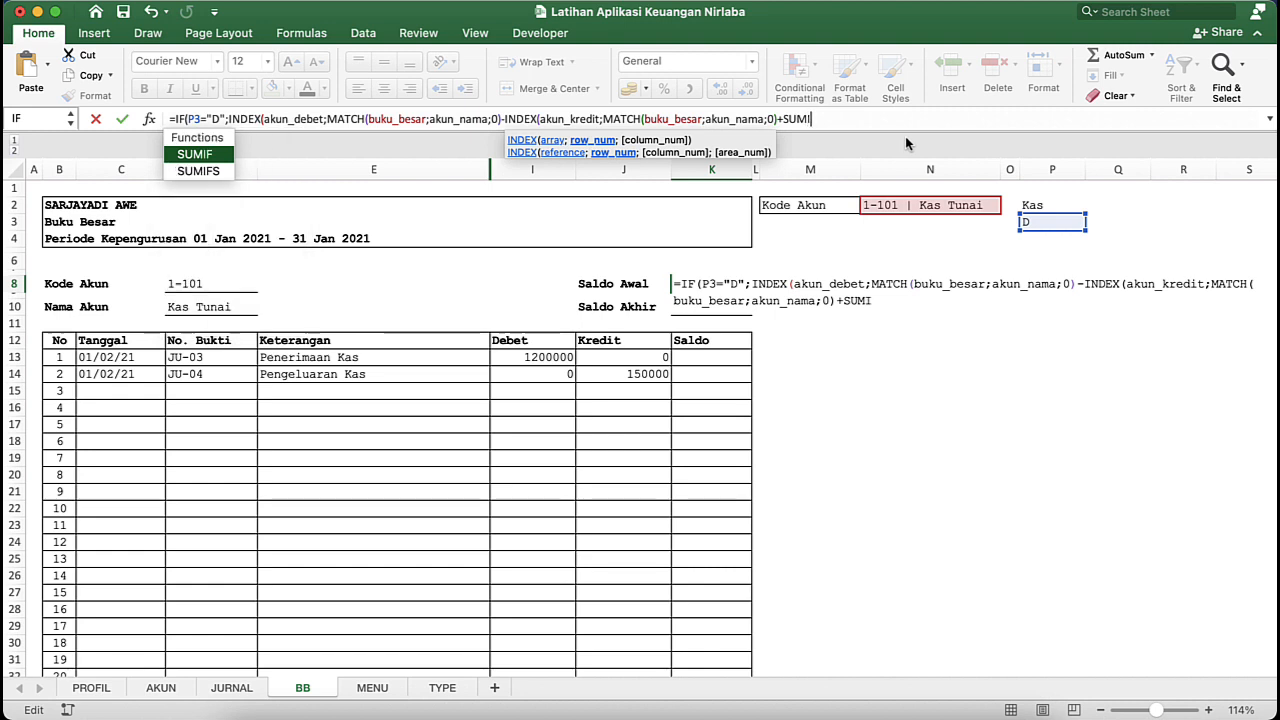
{"action": "key", "text": "Tab"}
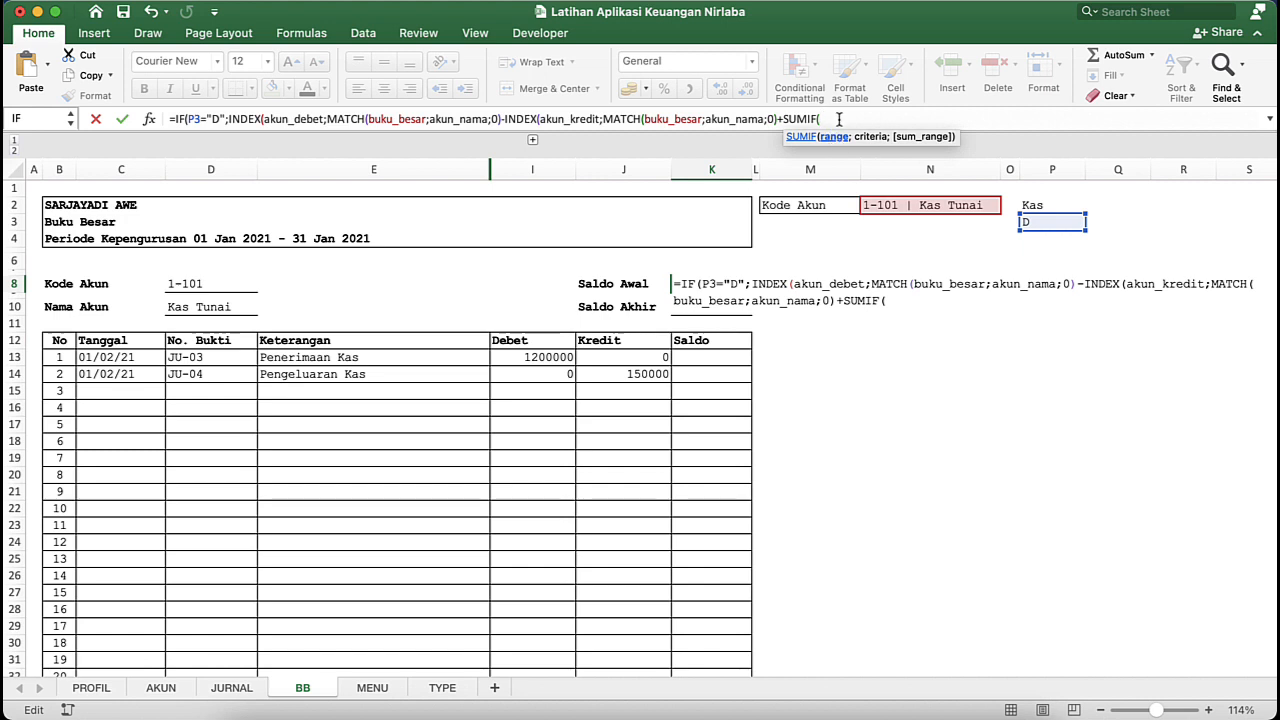
{"action": "type", "text": "BB"}
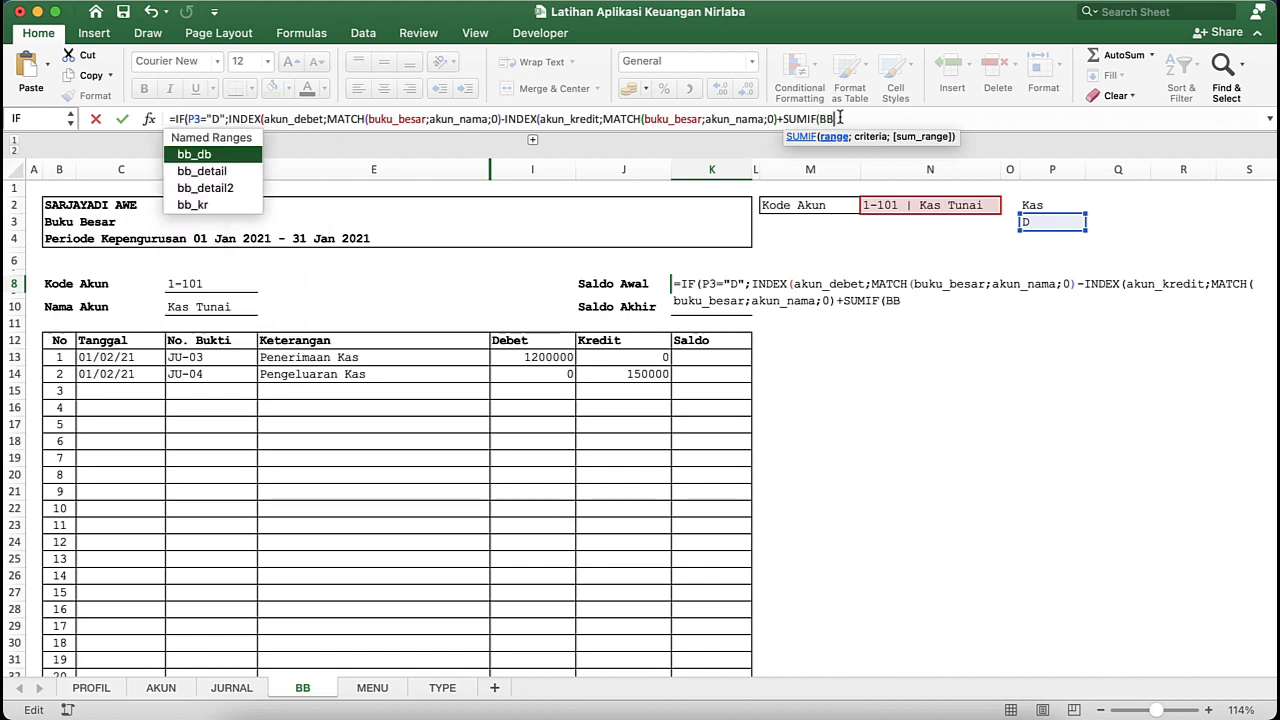
{"action": "left_click", "coordinate": [206, 157]}
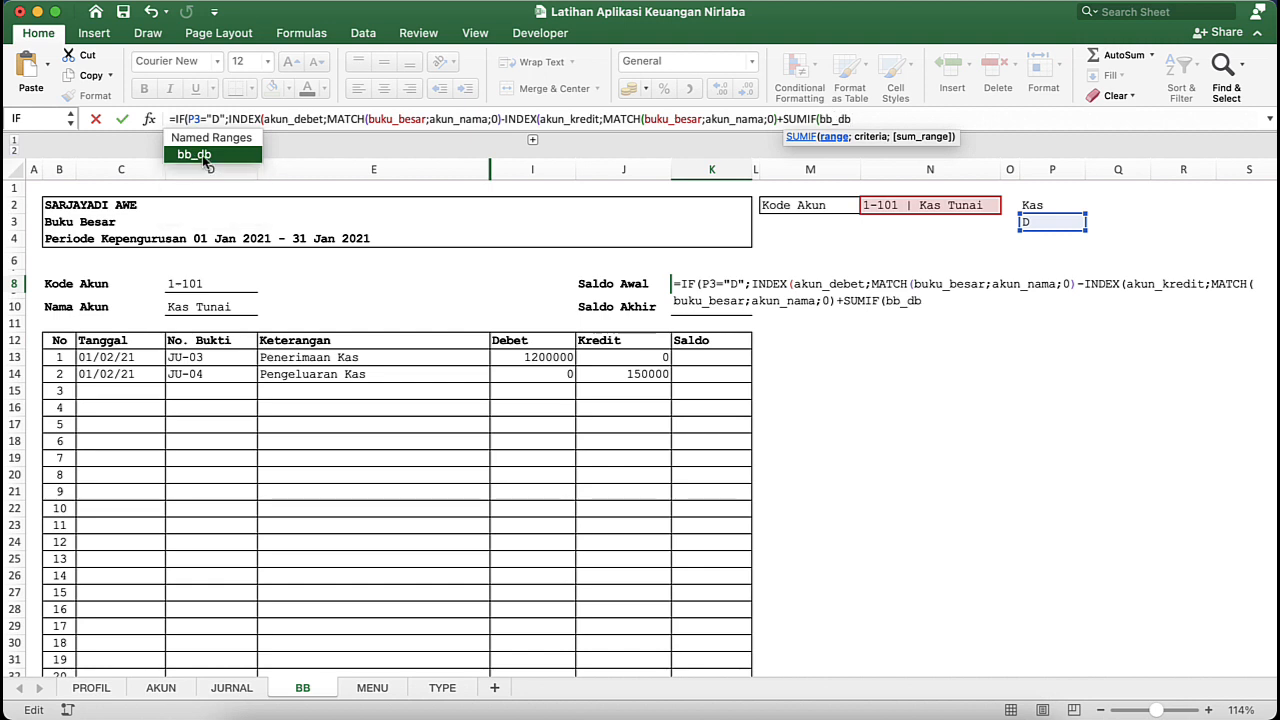
- Set the SUMIF criteria to 2 joined by & with the account selector in N2 (buku_besar)
{"action": "type", "text": ";"}
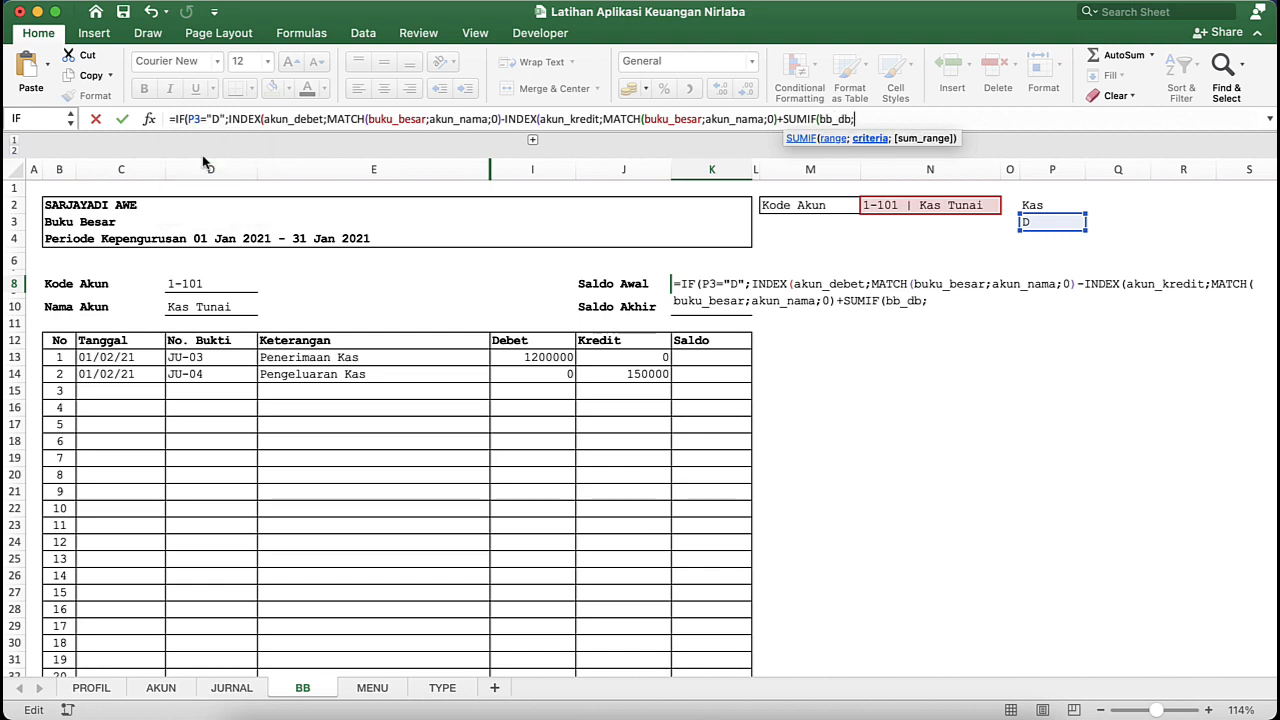
{"action": "type", "text": "2&"}
{"action": "left_click", "coordinate": [925, 207]}
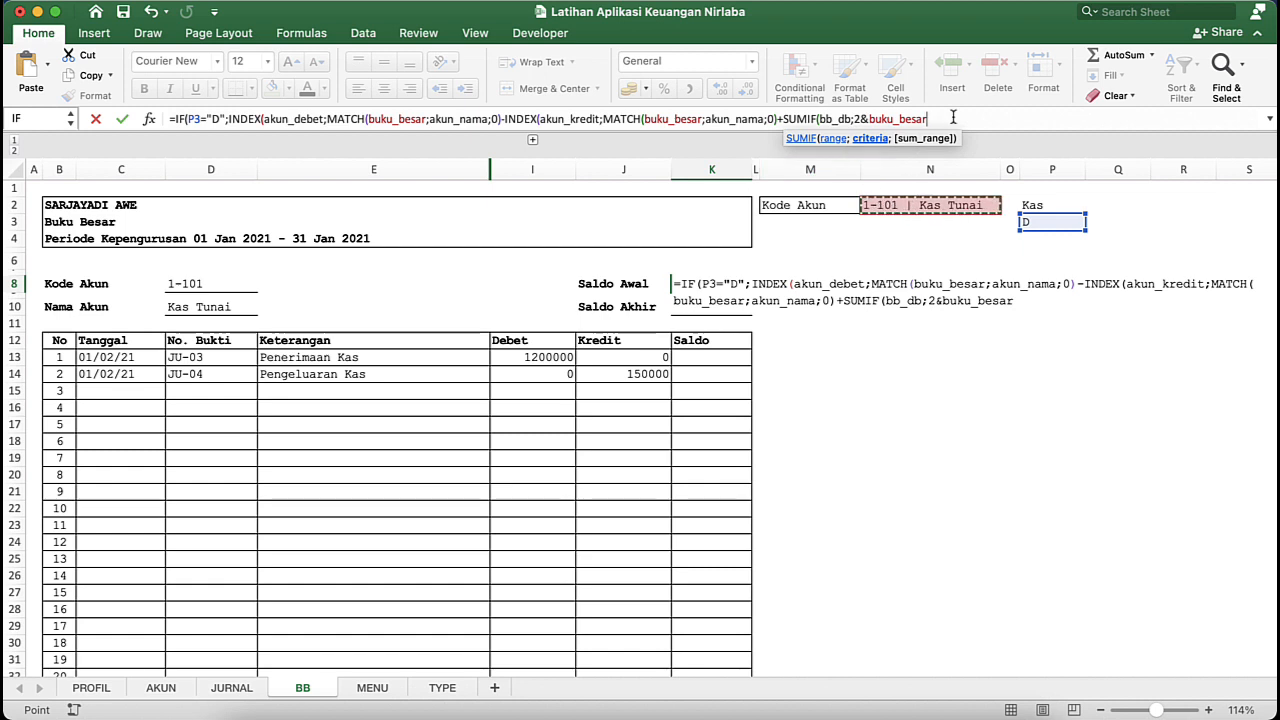
- Set ju_saldo as the sum range of the SUMIF on bb_db in the K8 formula and close that function
{"action": "type", "text": ";"}
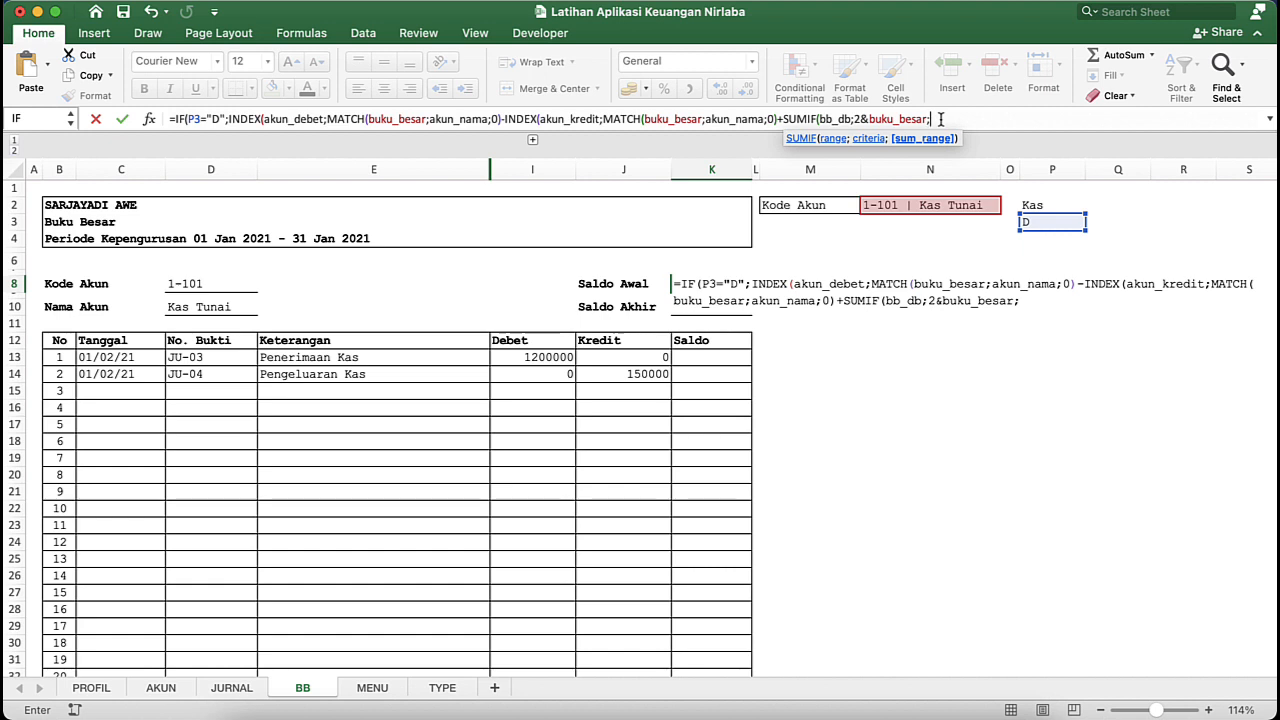
{"action": "type", "text": "JU"}
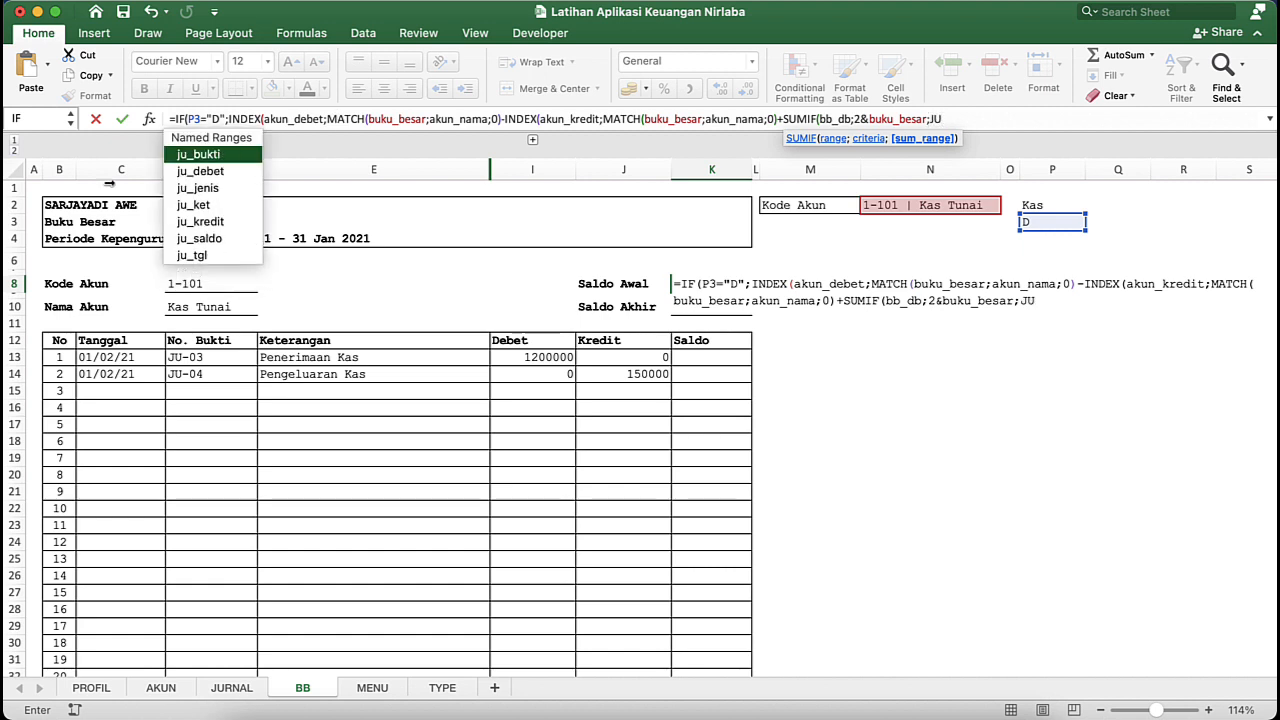
{"action": "type", "text": "_saldo"}
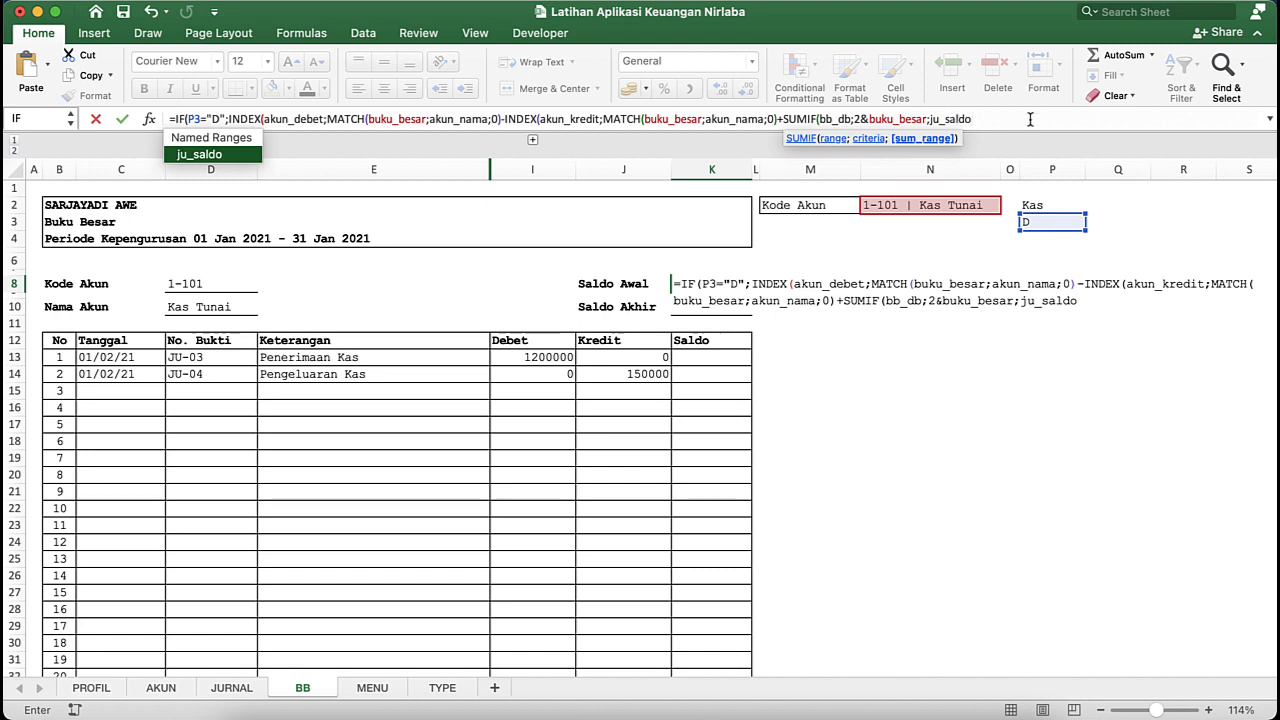
{"action": "type", "text": ")"}
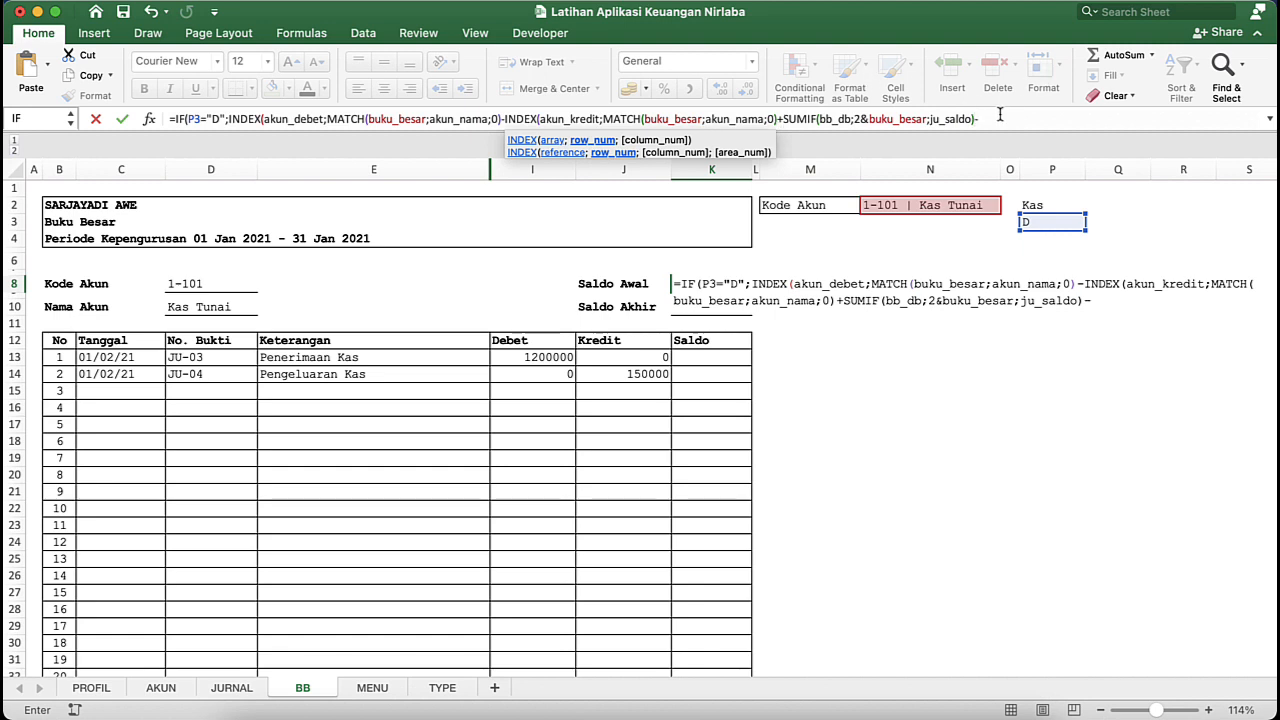
- Append a minus sign and a second SUMIF function to the K8 formula, with the named range bb_kr as its range
{"action": "type", "text": "-SUM("}
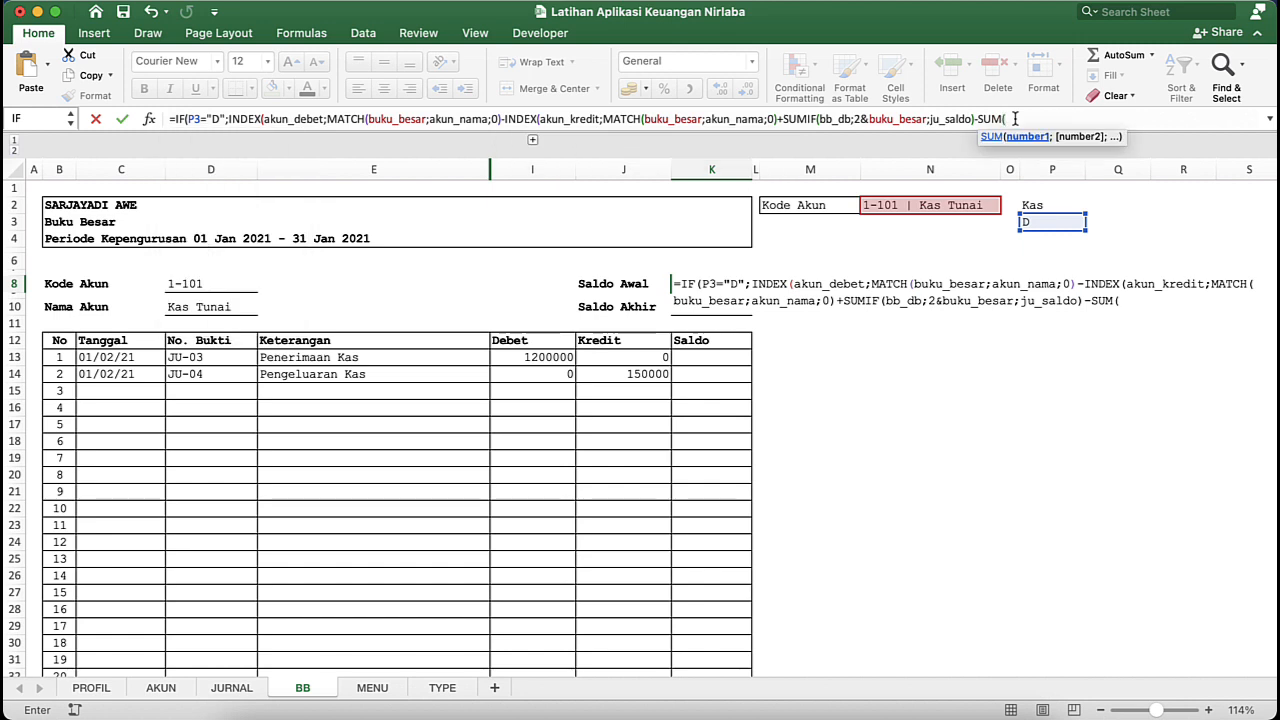
{"action": "key", "text": "BackSpace"}
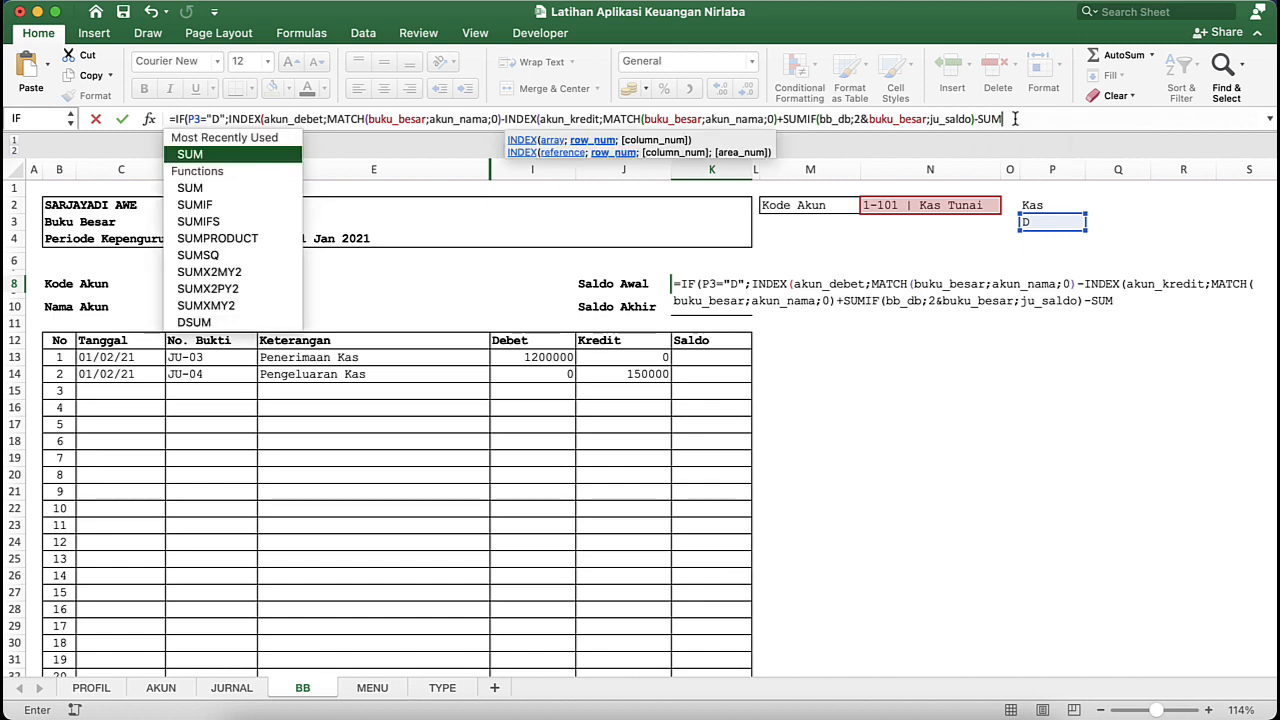
{"action": "type", "text": "IF("}
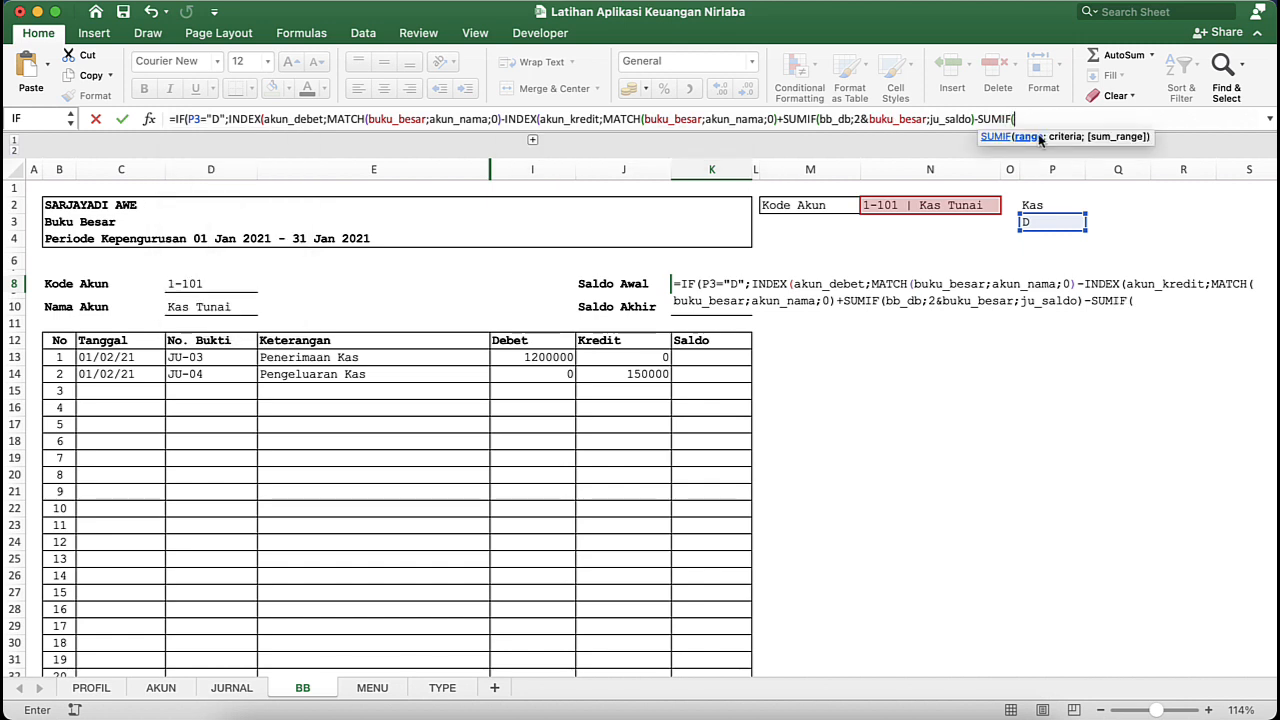
{"action": "type", "text": "BB"}
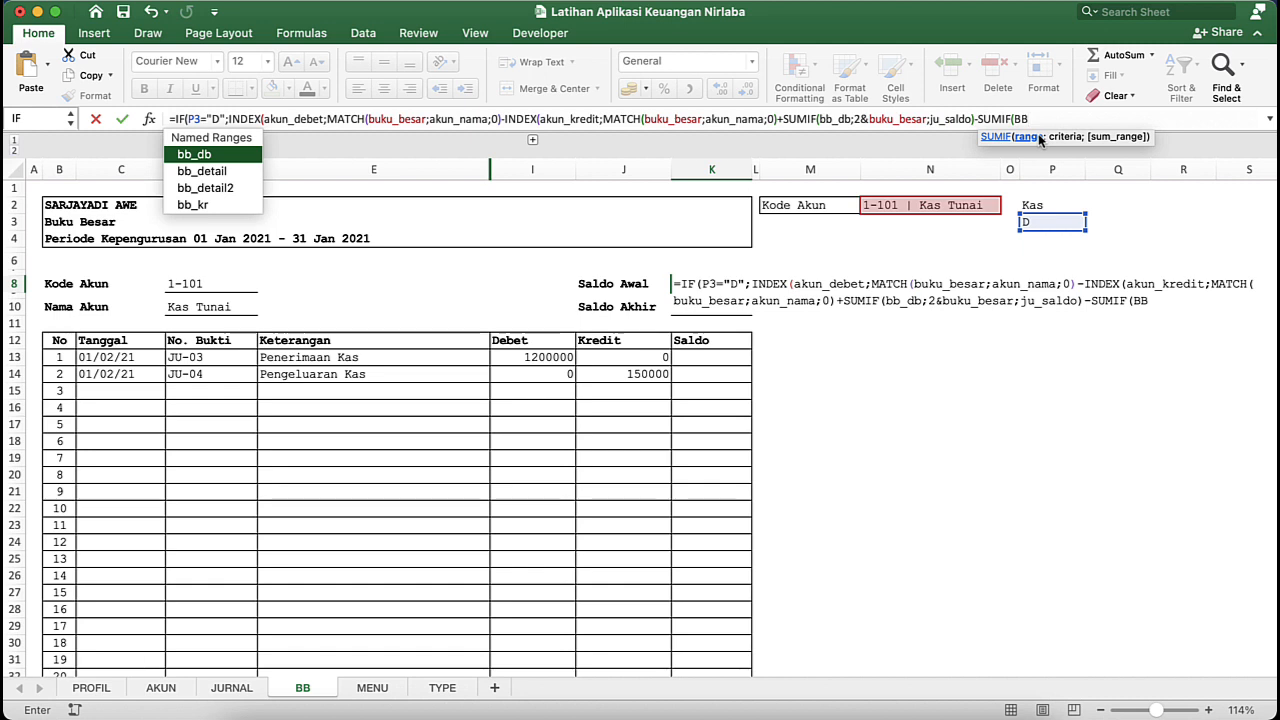
{"action": "key", "text": "Down"}
{"action": "key", "text": "Down"}
{"action": "key", "text": "Down"}
{"action": "key", "text": "Tab"}
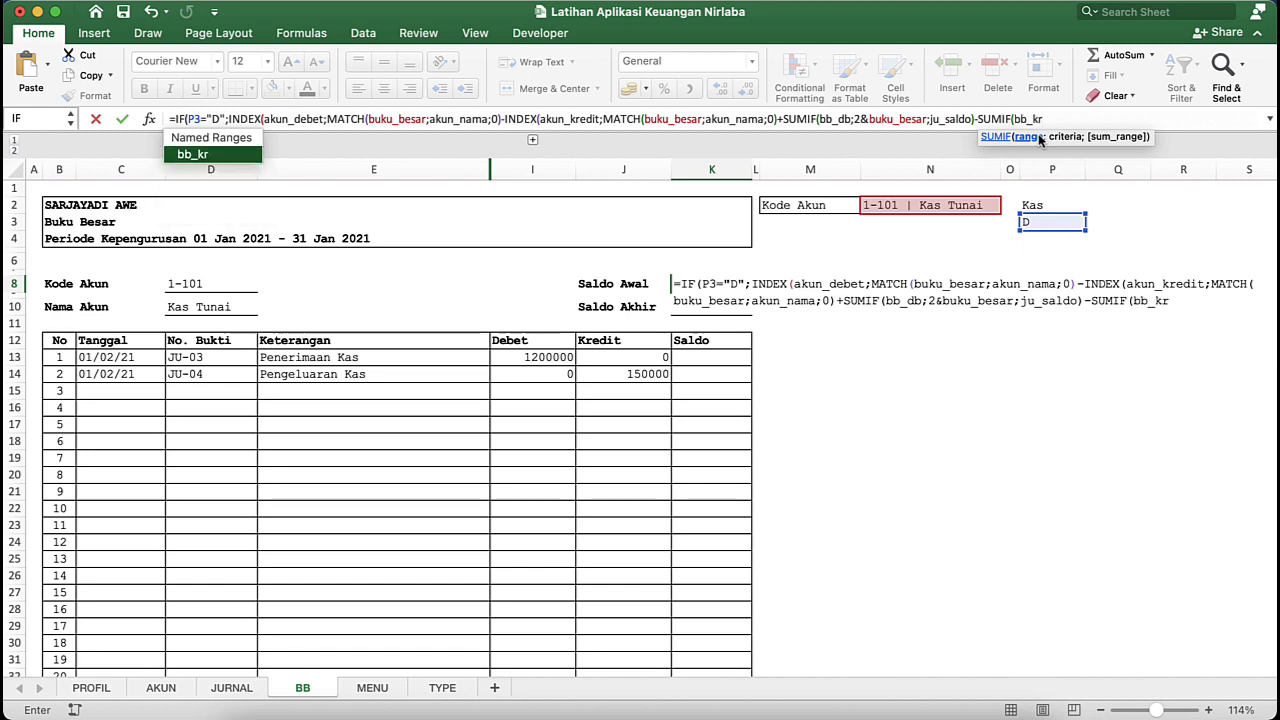
- Set the criteria of the bb_kr SUMIF to 2 joined by & with the account selector in N2 (buku_besar)
{"action": "type", "text": ";2"}
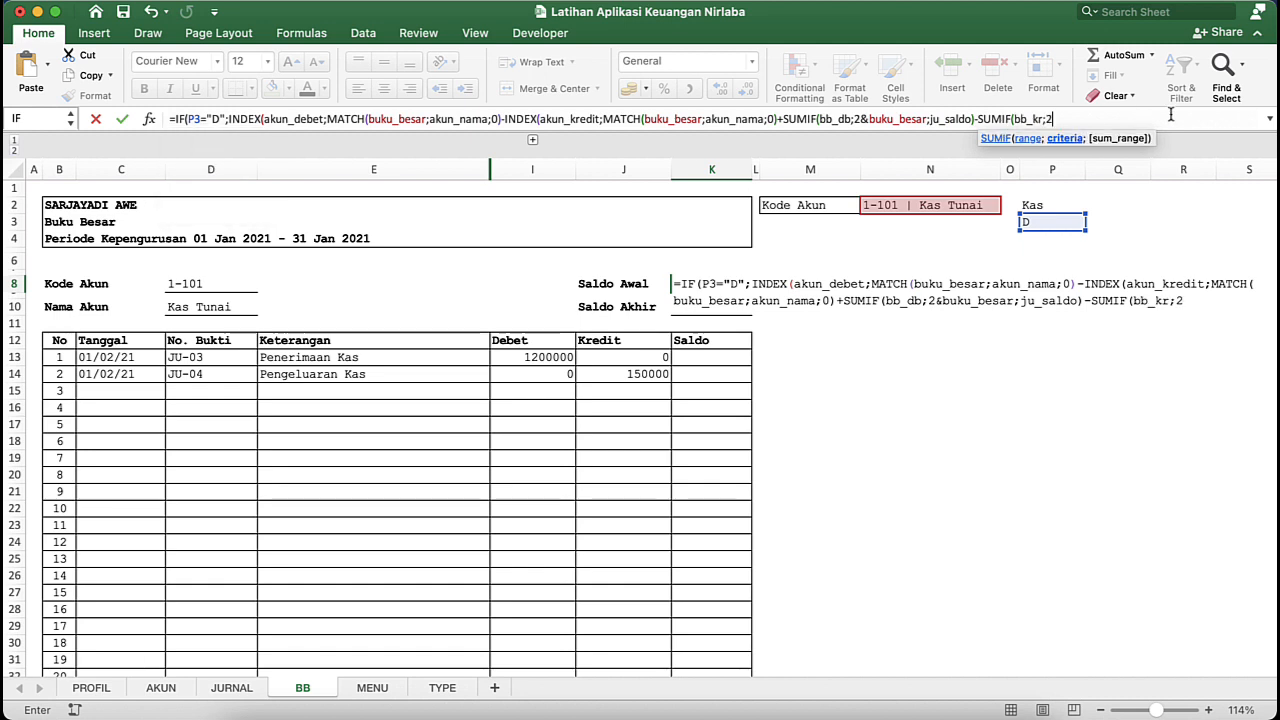
{"action": "type", "text": "&B"}
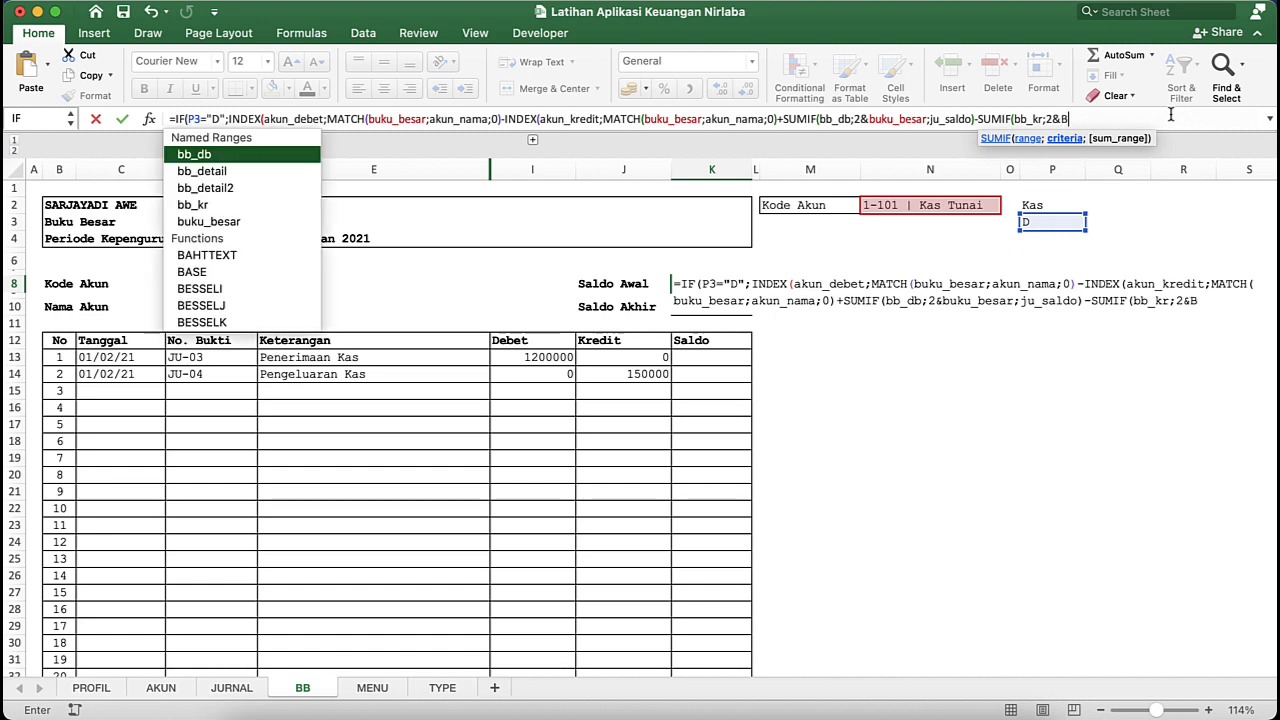
{"action": "type", "text": "U"}
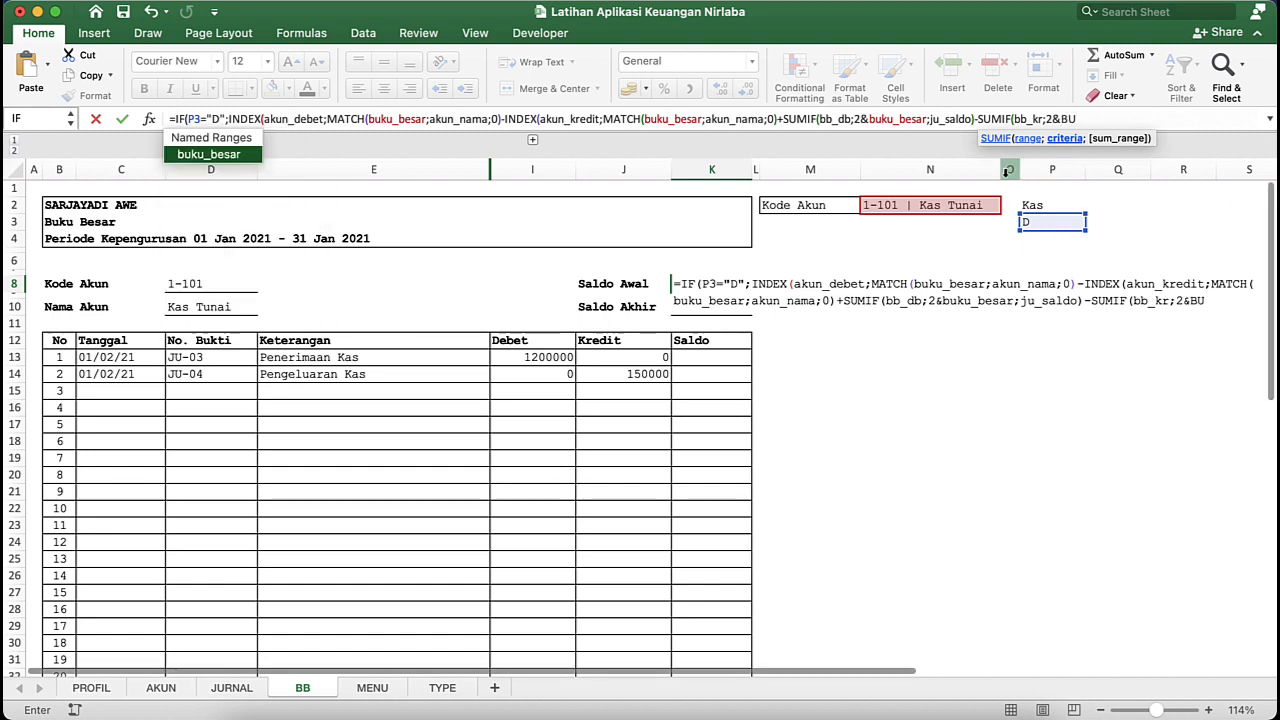
{"action": "key", "text": "Tab"}
{"action": "left_click", "coordinate": [952, 205]}
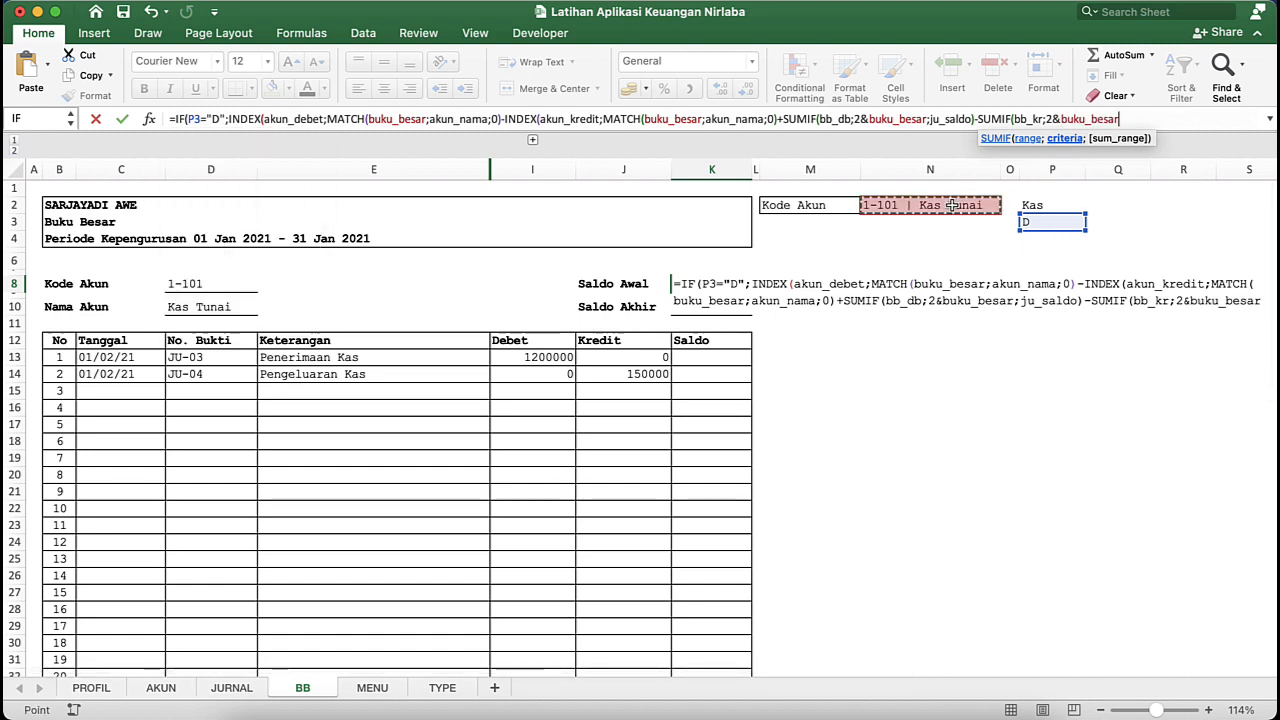
- Set ju_saldo as the sum range of the bb_kr SUMIF and add three closing parentheses to end the value-if-true expression
{"action": "type", "text": ";"}
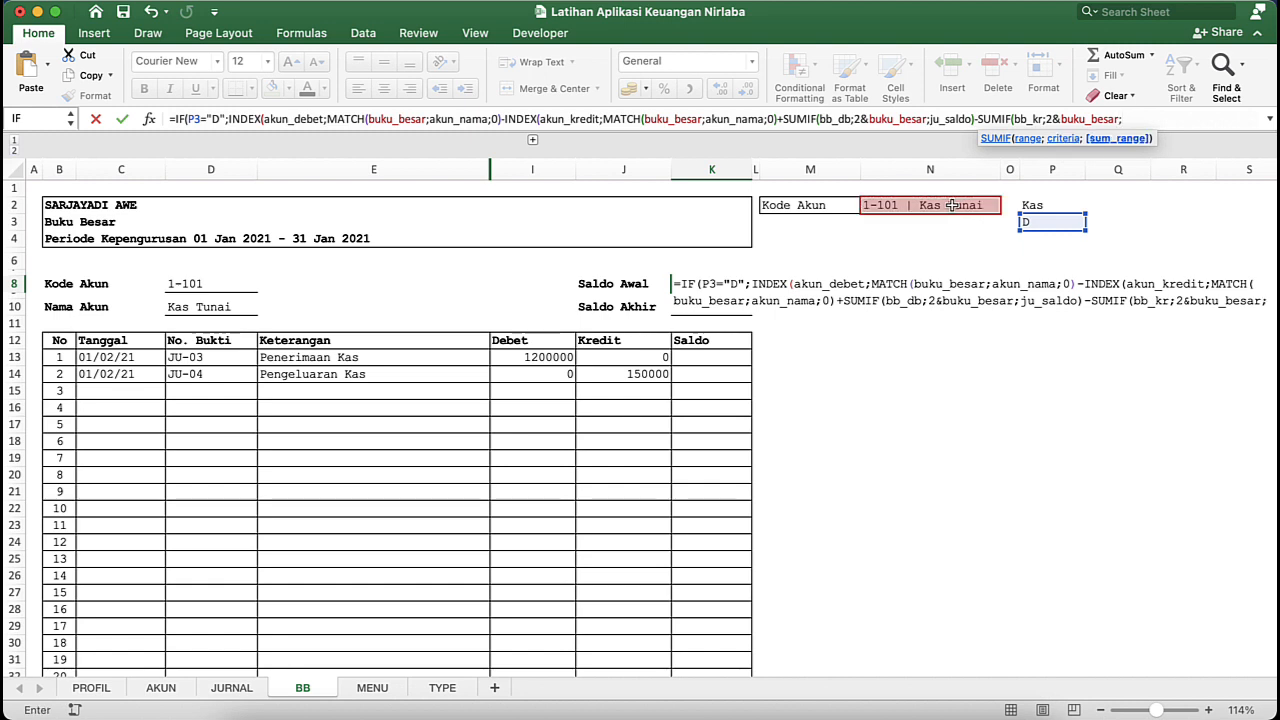
{"action": "type", "text": "JU"}
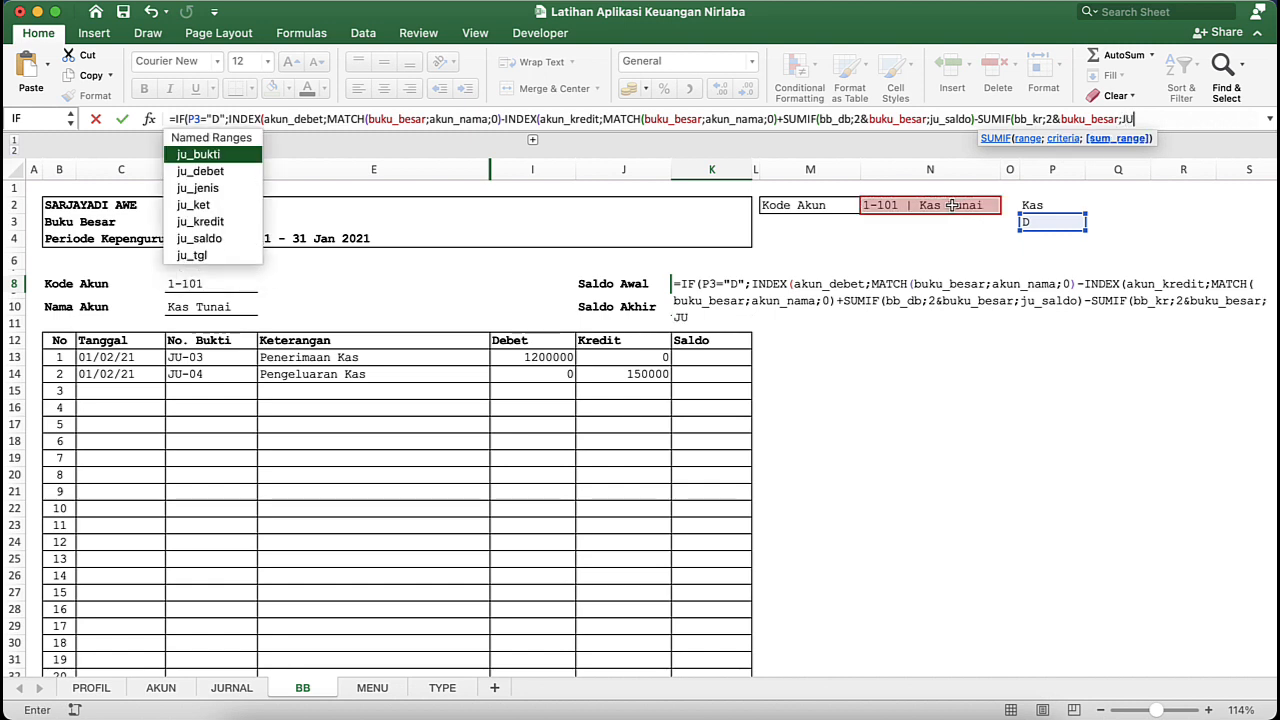
{"action": "key", "text": "Down"}
{"action": "key", "text": "Down"}
{"action": "key", "text": "Down"}
{"action": "key", "text": "Down"}
{"action": "key", "text": "Down"}
{"action": "key", "text": "Tab"}
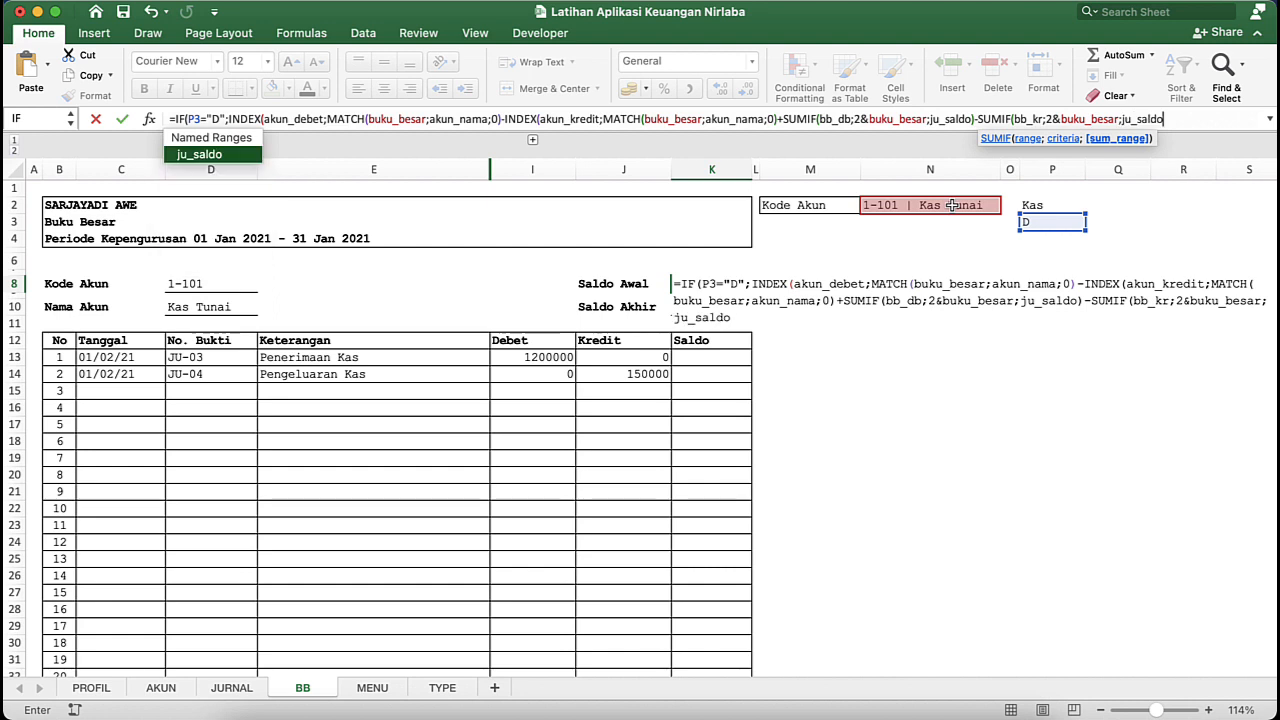
{"action": "type", "text": ")"}
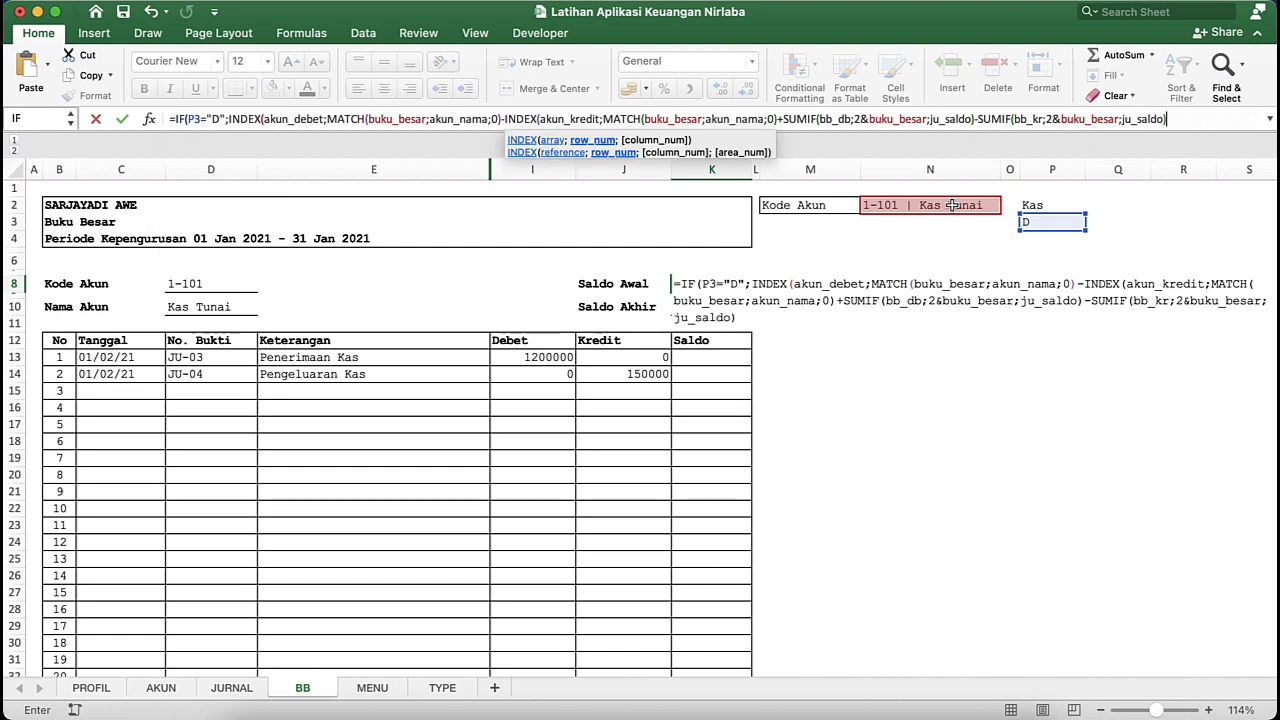
{"action": "type", "text": ")"}
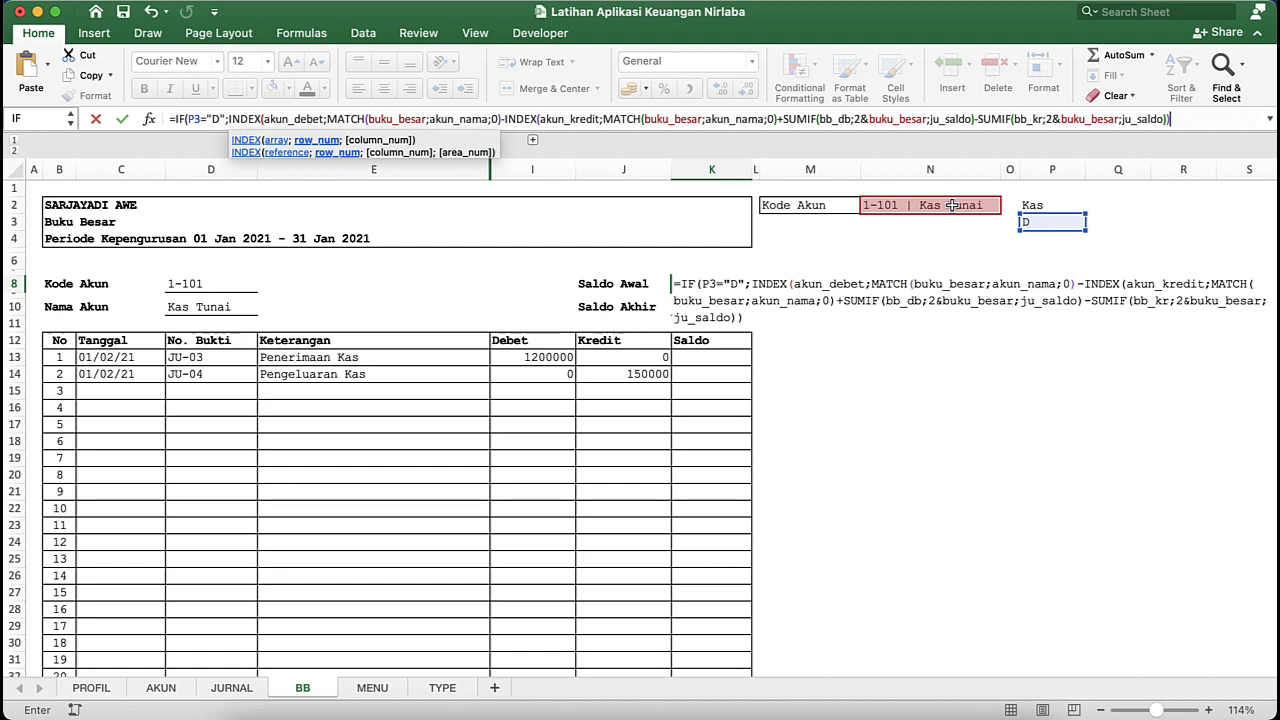
{"action": "type", "text": ")"}
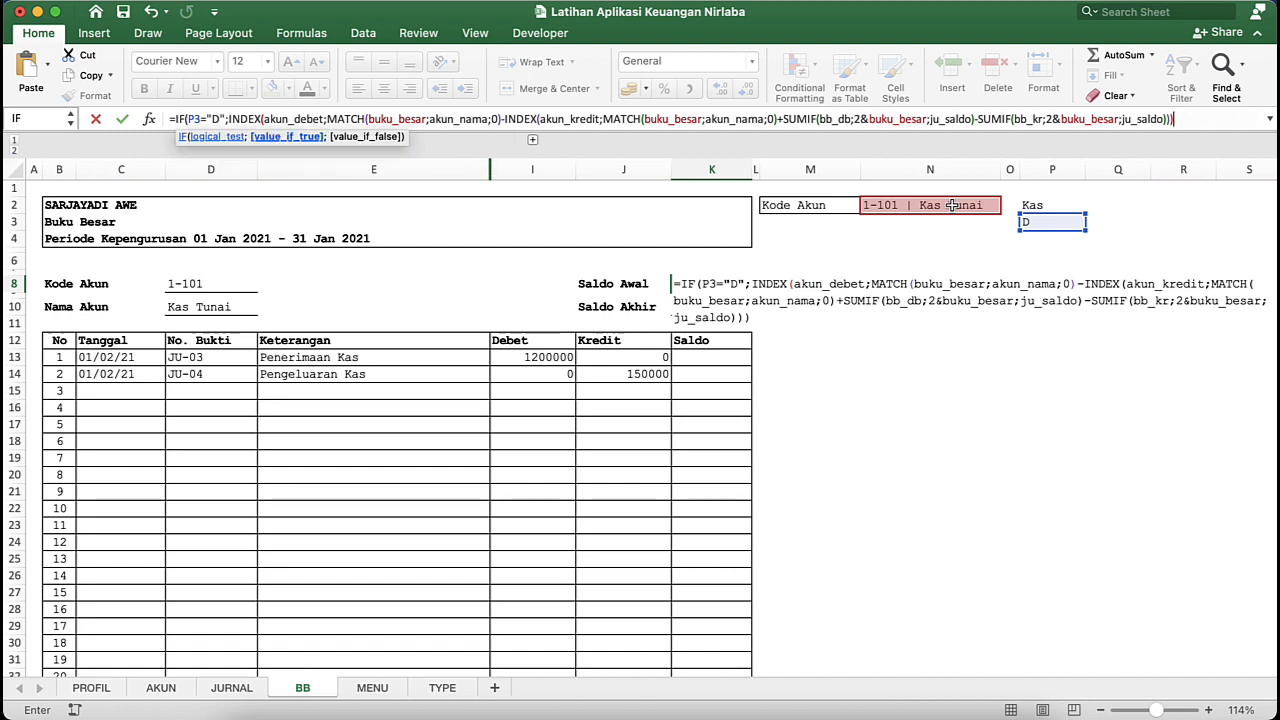
- Copy the whole value-if-true expression, from INDEX(akun_debet through its closing parentheses, and add it after a semicolon as the IF's value-if-false
{"action": "left_click", "coordinate": [228, 119]}
{"action": "left_click_drag", "start_coordinate": [228, 119], "coordinate": [1230, 141]}
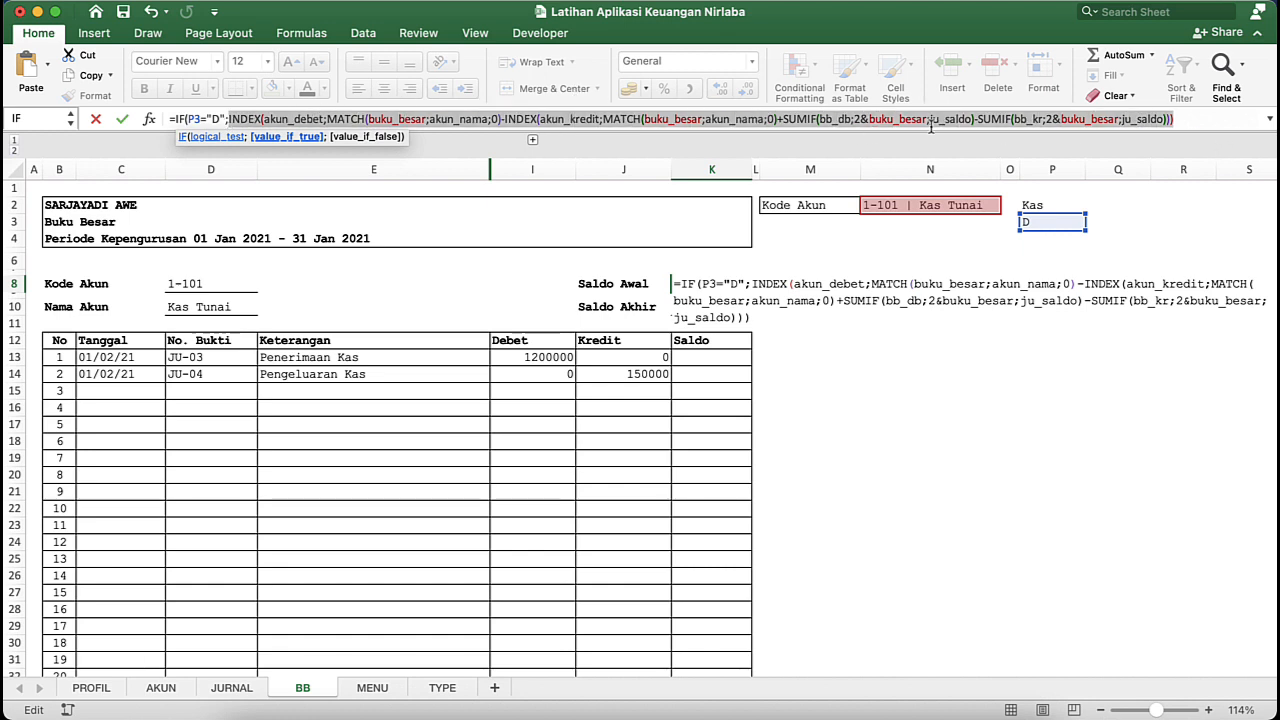
{"action": "right_click", "coordinate": [890, 124]}
{"action": "left_click", "coordinate": [911, 151]}
{"action": "left_click", "coordinate": [1182, 119]}
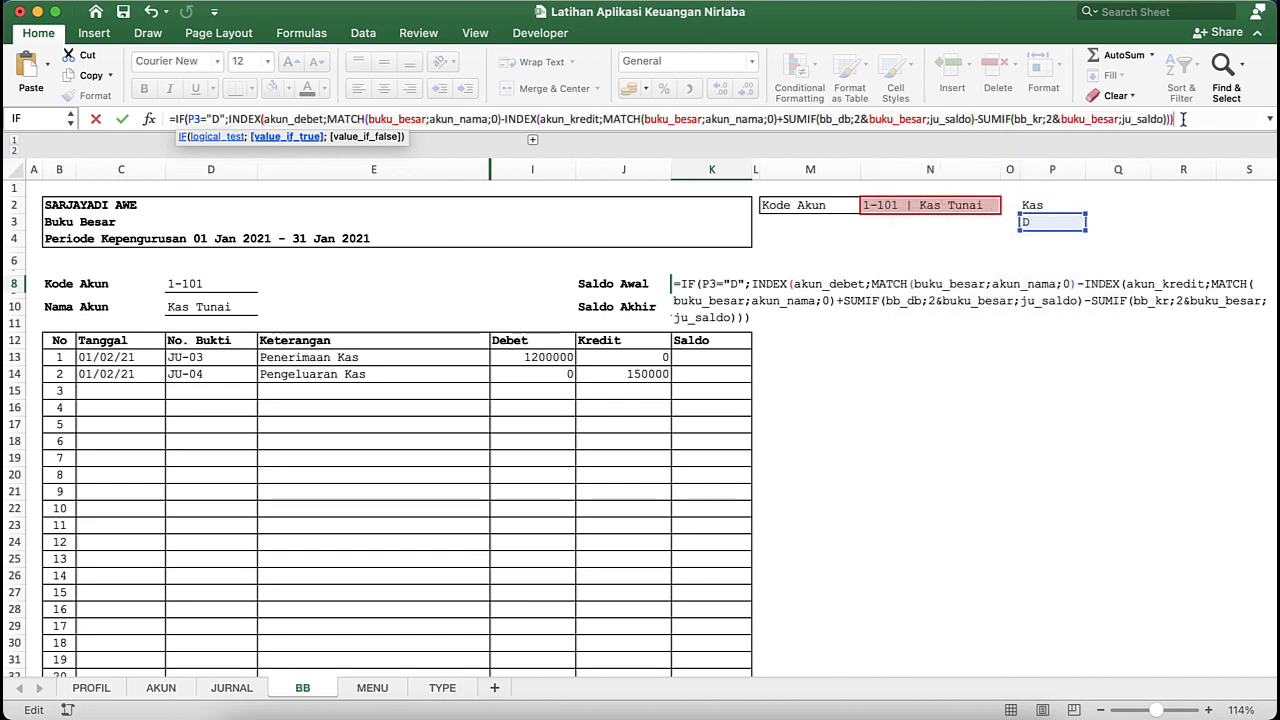
{"action": "type", "text": ";"}
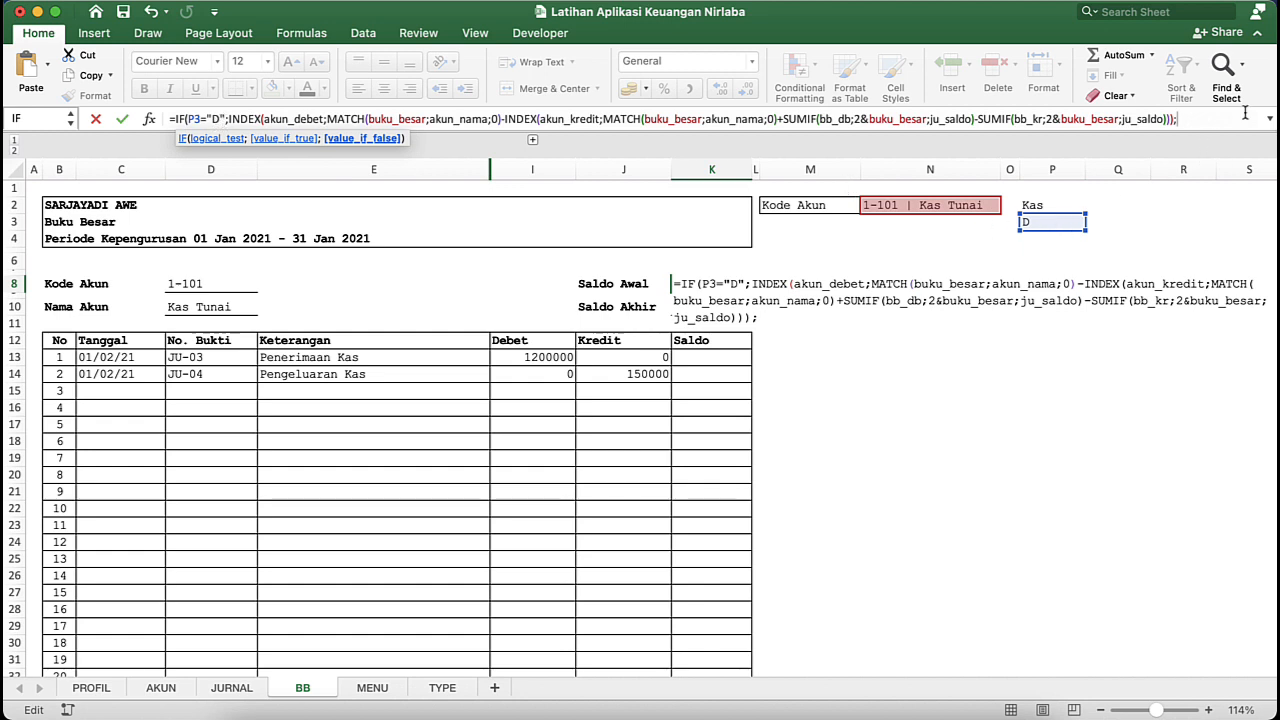
{"action": "key", "text": "super+v"}
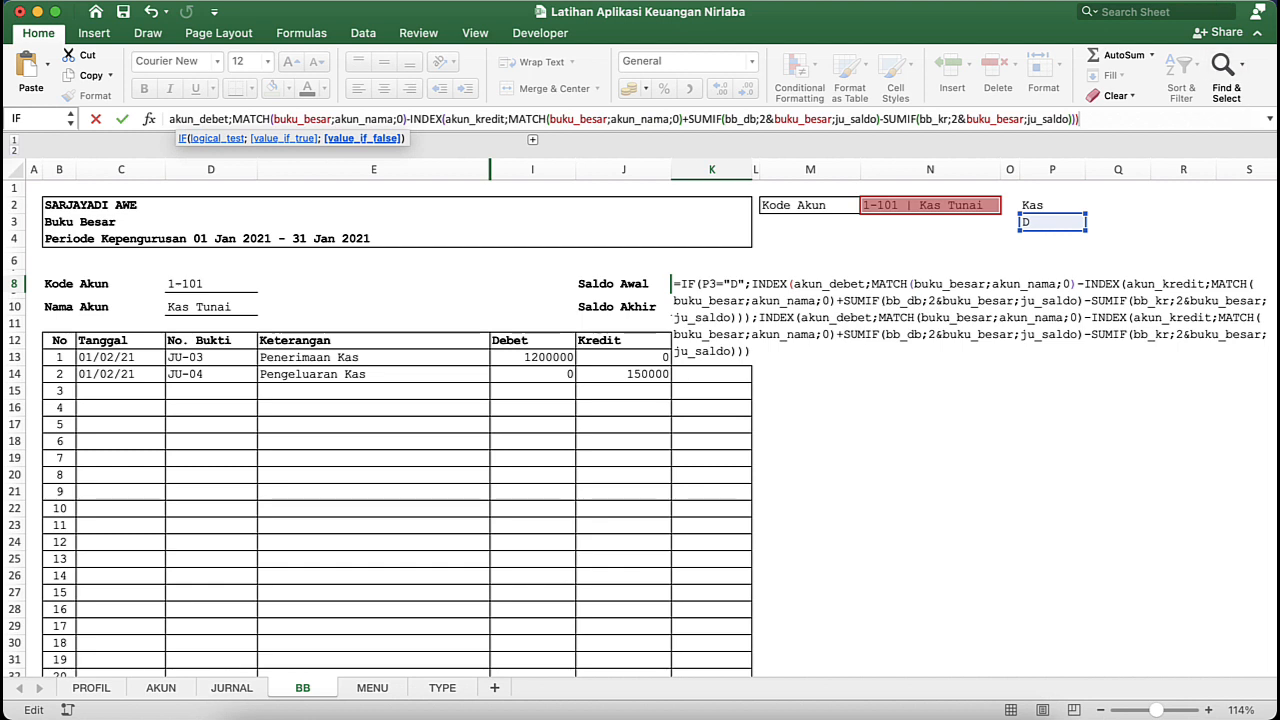
- Expand the formula bar and replace akun_debet with akun_kredit in the first INDEX of the K8 formula's value-if-false part
{"action": "left_click", "coordinate": [1270, 119]}
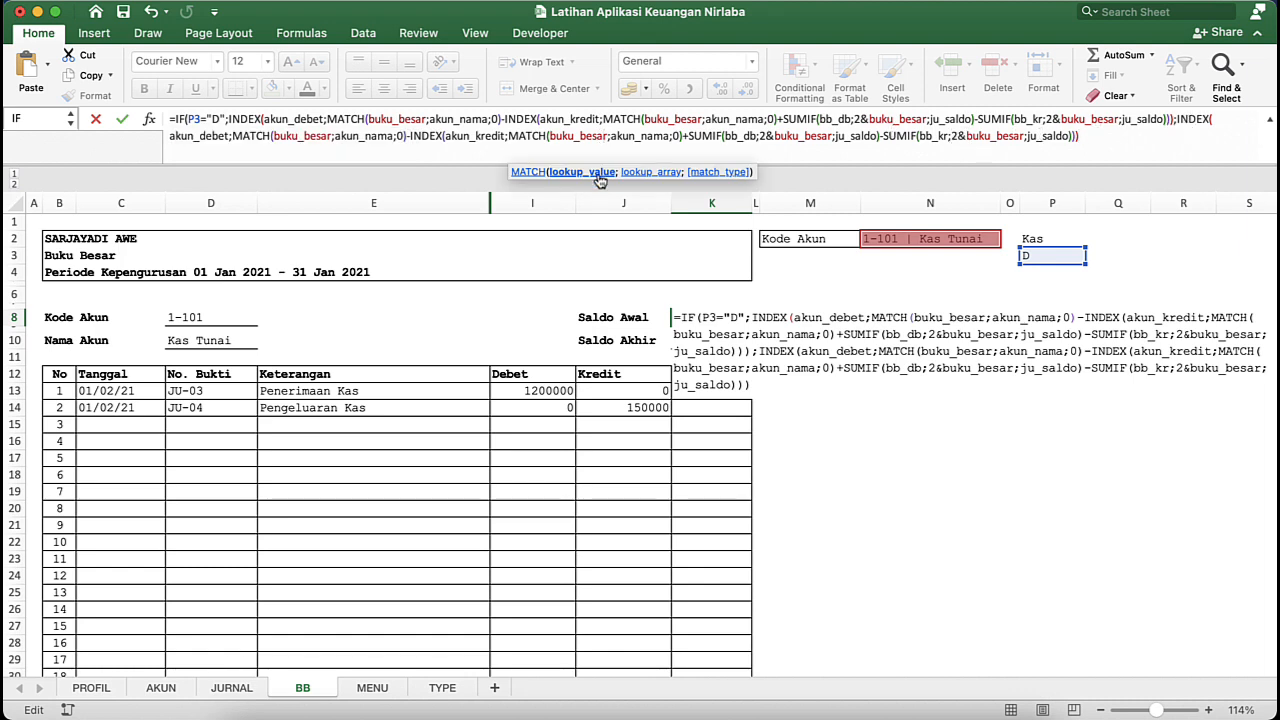
{"action": "left_click", "coordinate": [1127, 120]}
{"action": "left_click", "coordinate": [1182, 119]}
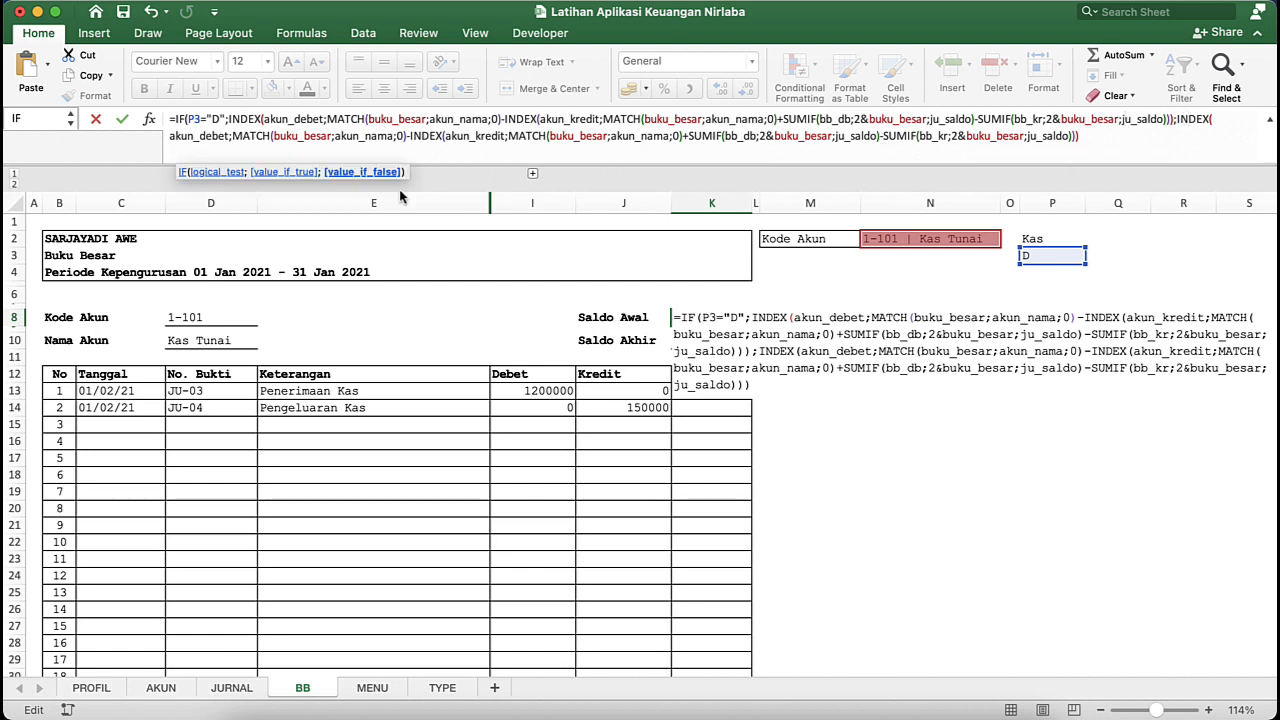
{"action": "left_click", "coordinate": [384, 173]}
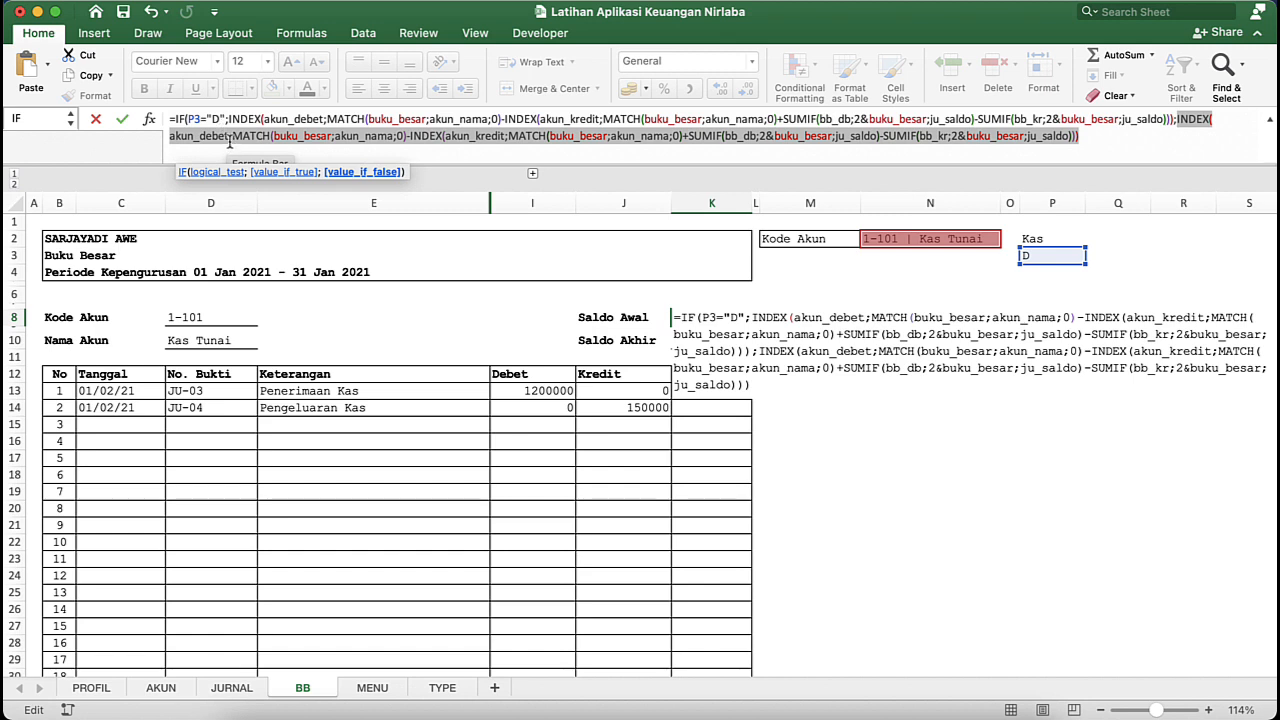
{"action": "left_click", "coordinate": [229, 136]}
{"action": "key", "text": "BackSpace"}
{"action": "key", "text": "BackSpace"}
{"action": "key", "text": "BackSpace"}
{"action": "key", "text": "BackSpace"}
{"action": "key", "text": "BackSpace"}
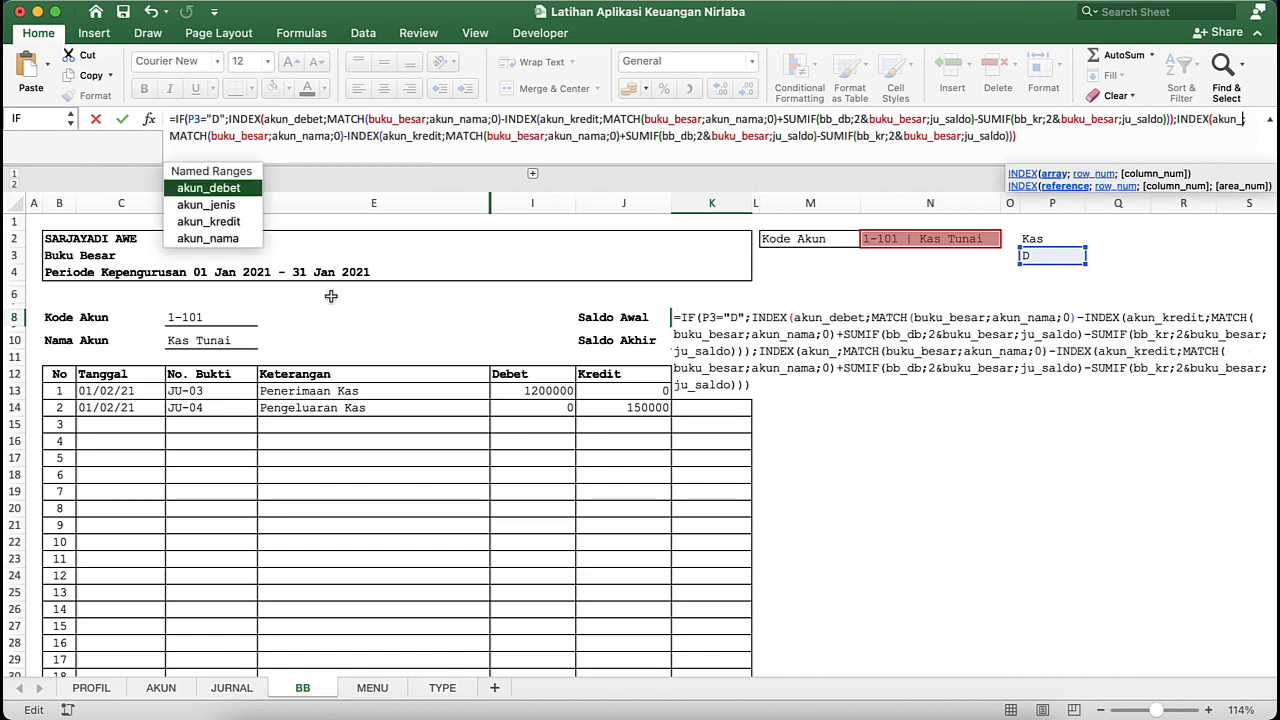
{"action": "double_click", "coordinate": [208, 221]}
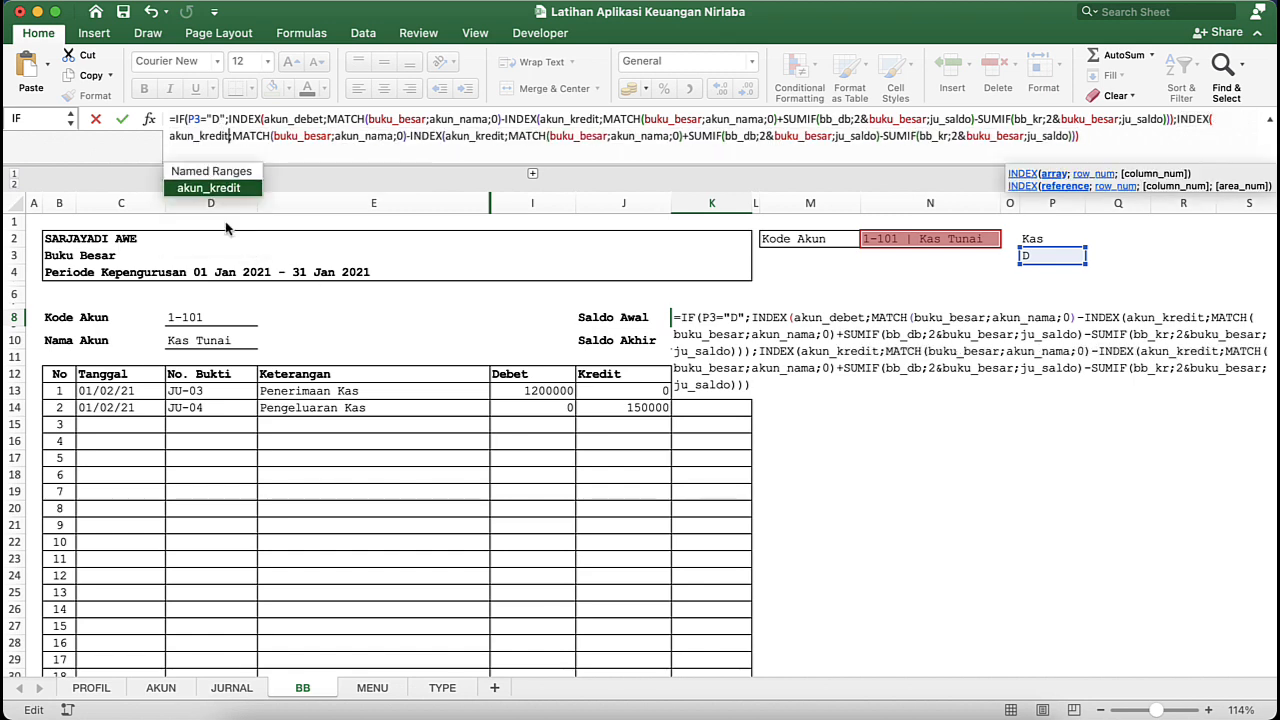
- Replace akun_kredit with akun_debet in the second INDEX of the K8 formula's value-if-false part
{"action": "left_click", "coordinate": [507, 137]}
{"action": "key", "text": "BackSpace"}
{"action": "key", "text": "BackSpace"}
{"action": "key", "text": "BackSpace"}
{"action": "key", "text": "BackSpace"}
{"action": "key", "text": "BackSpace"}
{"action": "key", "text": "BackSpace"}
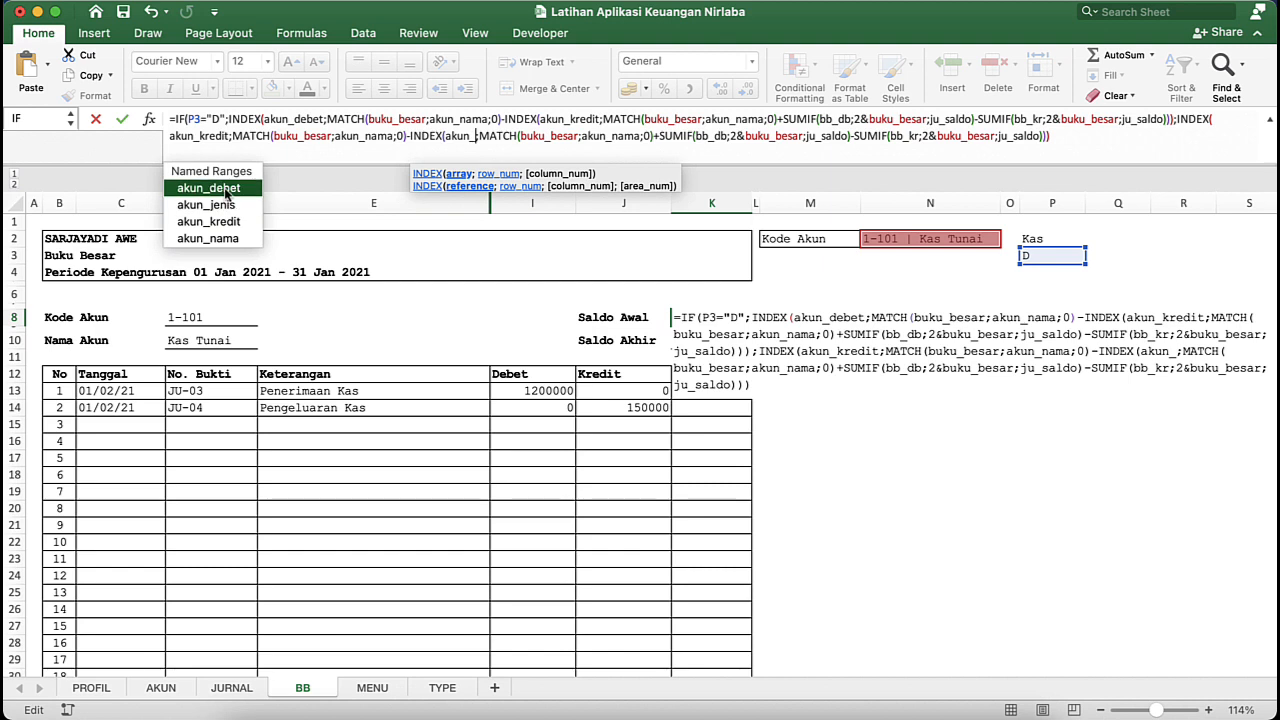
{"action": "double_click", "coordinate": [222, 190]}
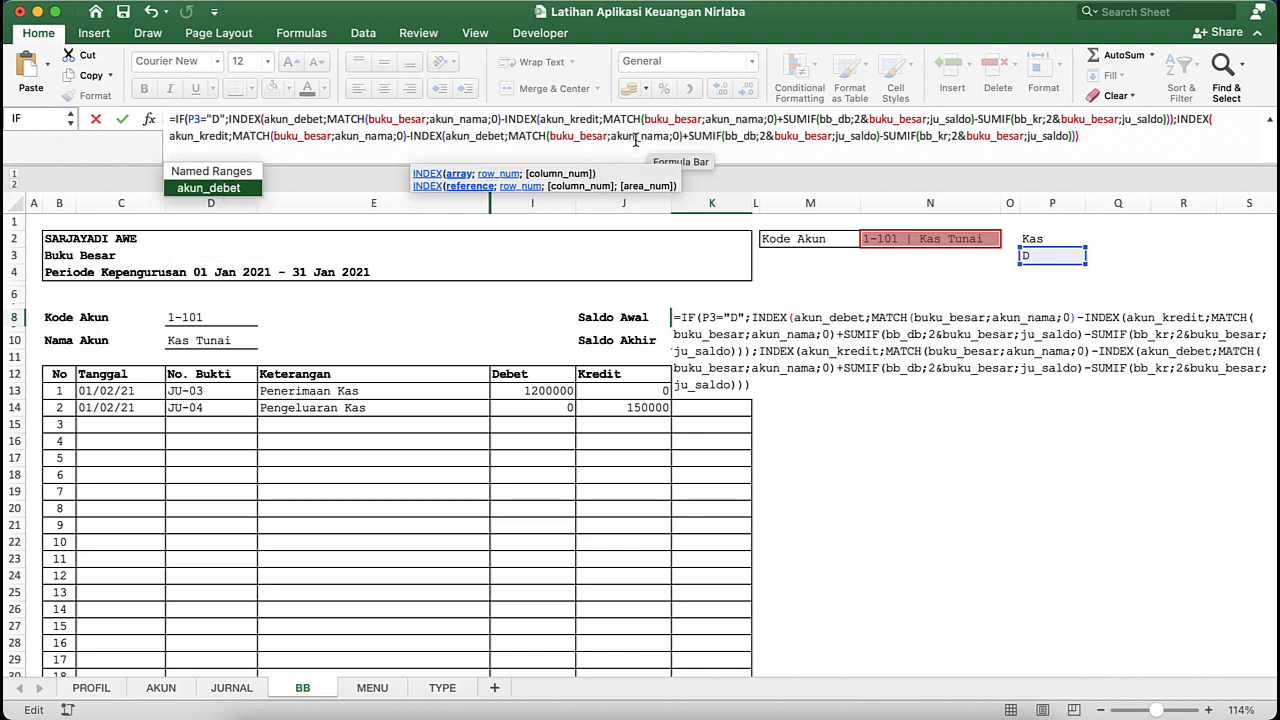
- Replace bb_db with bb_kr as the range of the added SUMIF in the K8 formula's value-if-false part
{"action": "left_click", "coordinate": [572, 136]}
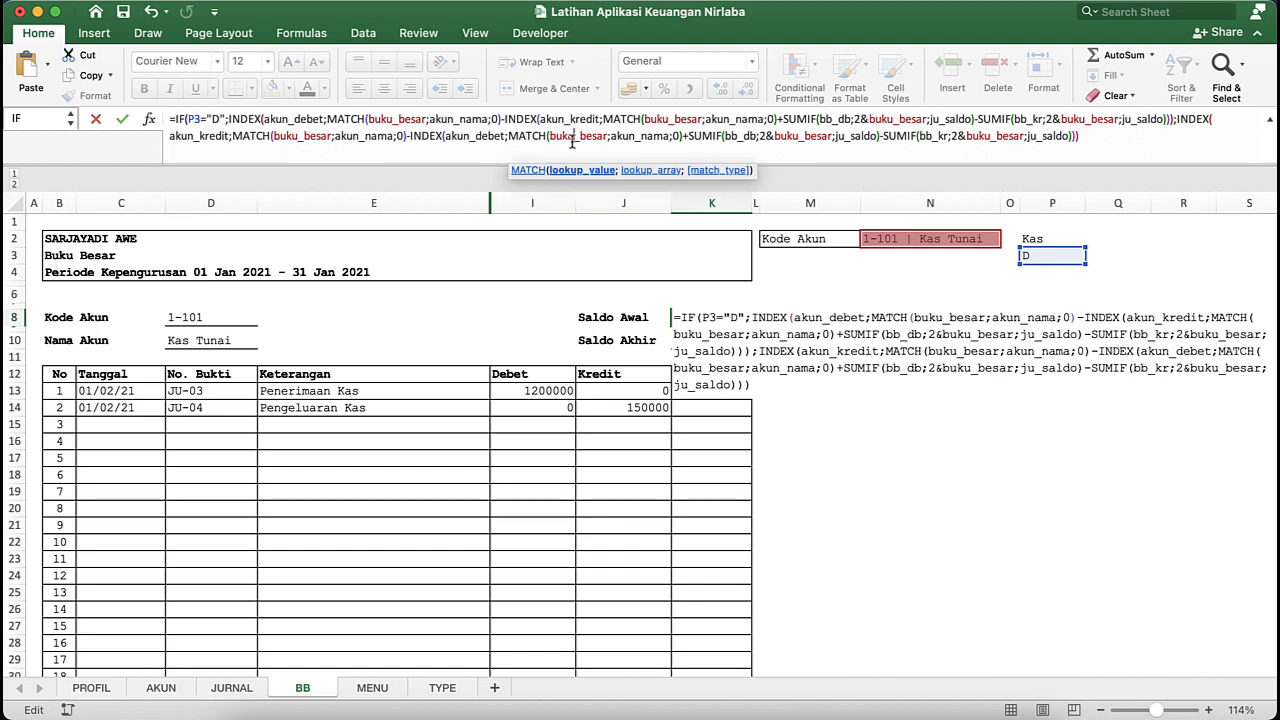
{"action": "left_click", "coordinate": [725, 136]}
{"action": "left_click", "coordinate": [753, 137]}
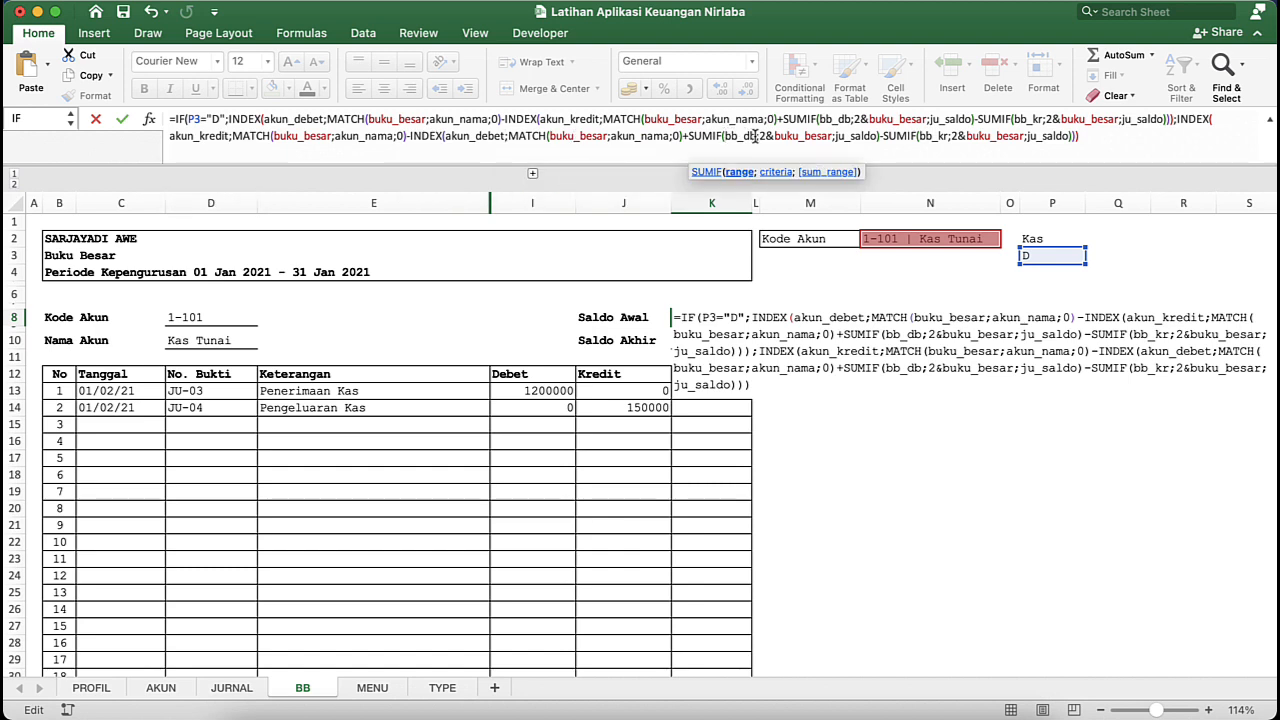
{"action": "key", "text": "BackSpace"}
{"action": "key", "text": "BackSpace"}
{"action": "type", "text": "kr"}
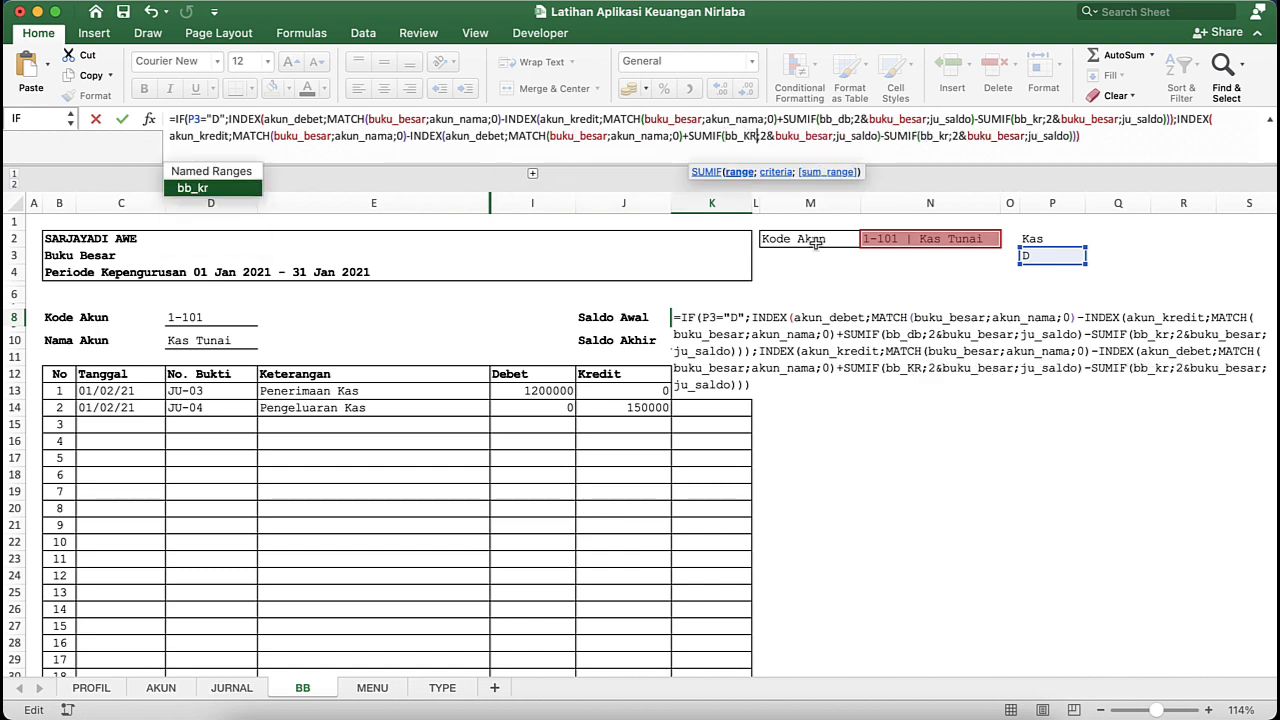
- Replace bb_kr with bb_db as the range of the subtracted SUMIF in the K8 formula's value-if-false part
{"action": "left_click", "coordinate": [943, 137]}
{"action": "key", "text": "BackSpace"}
{"action": "key", "text": "BackSpace"}
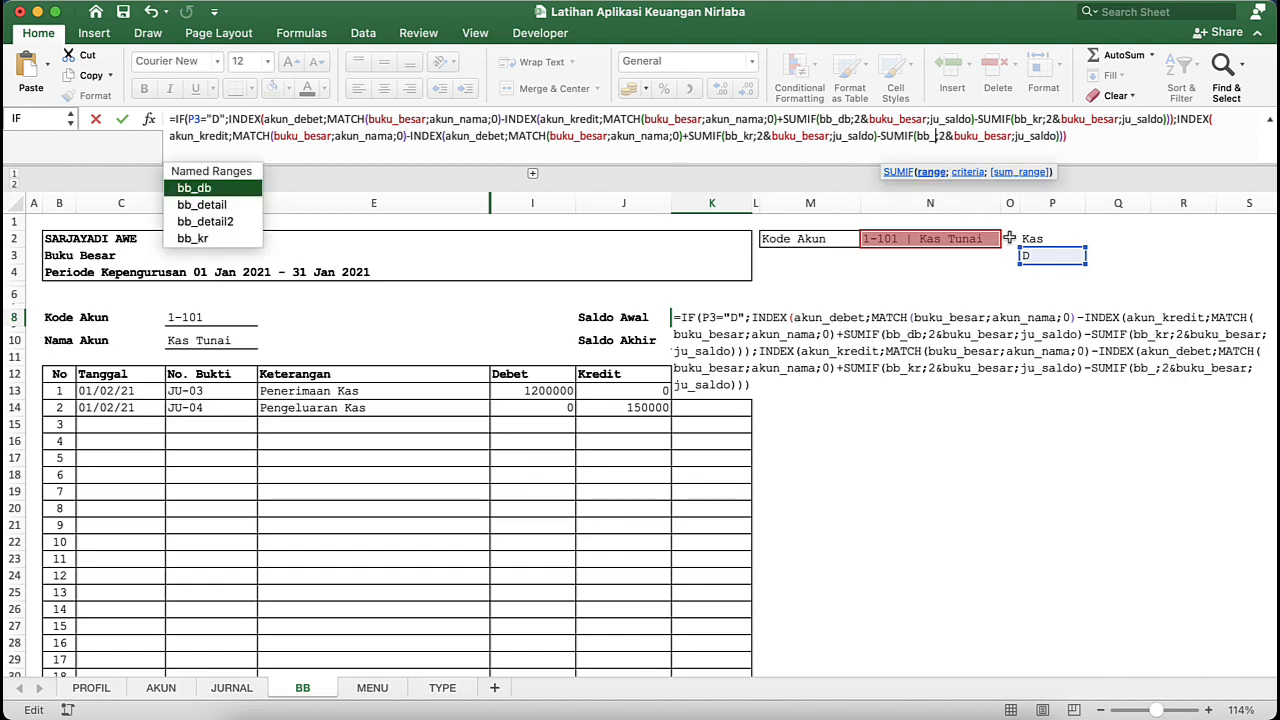
{"action": "type", "text": "DB"}
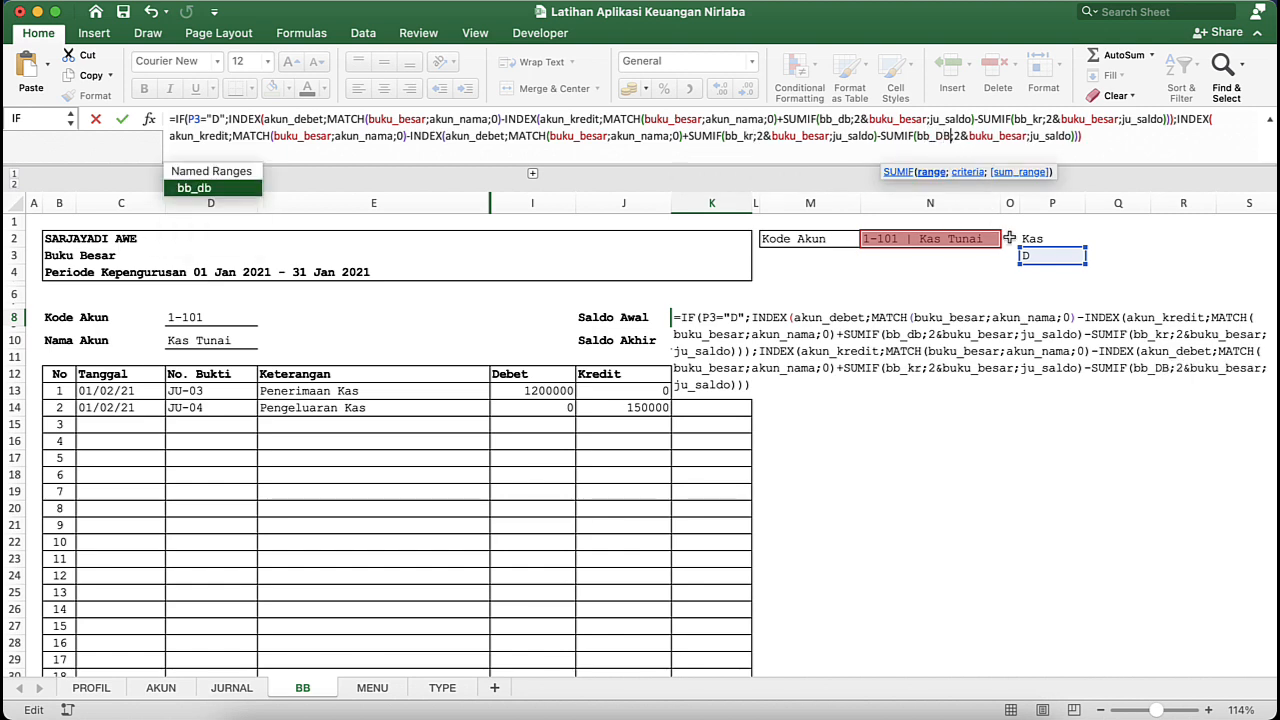
- Enter the edited Saldo Awal formula in K8, accepting the proposed formula correction, and reselect the cell
{"action": "left_click", "coordinate": [1120, 147]}
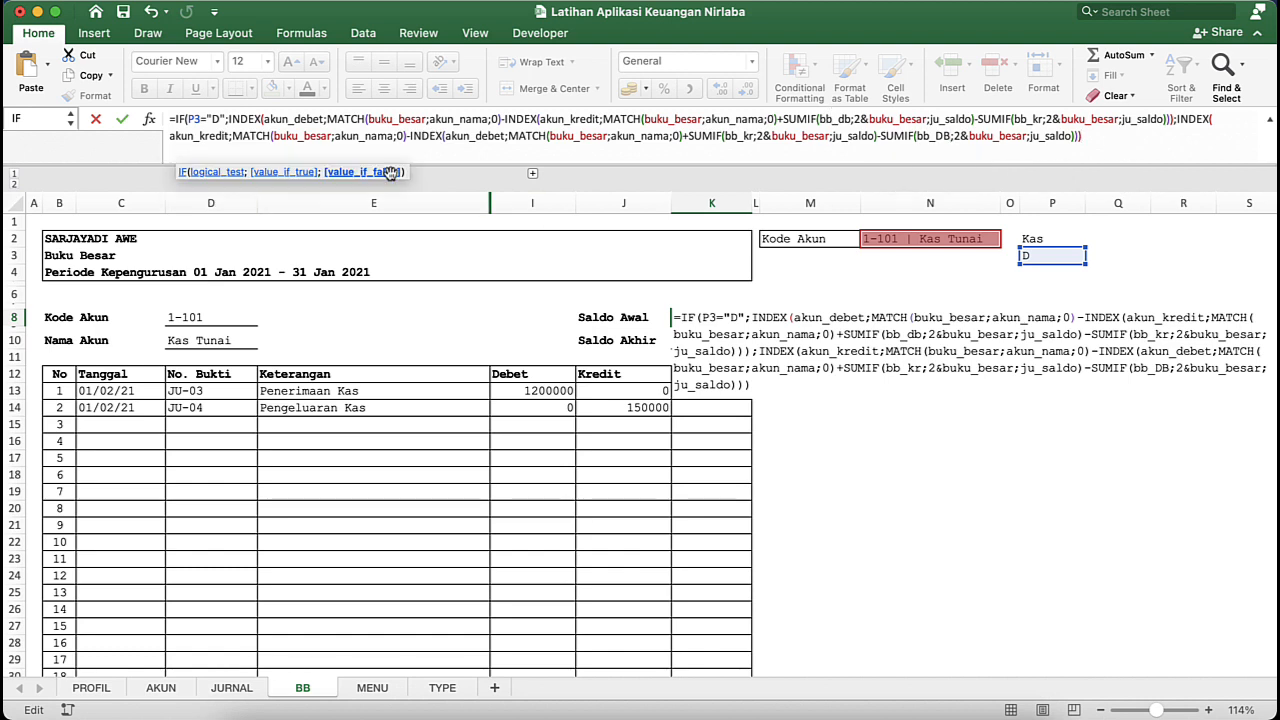
{"action": "key", "text": "Return"}
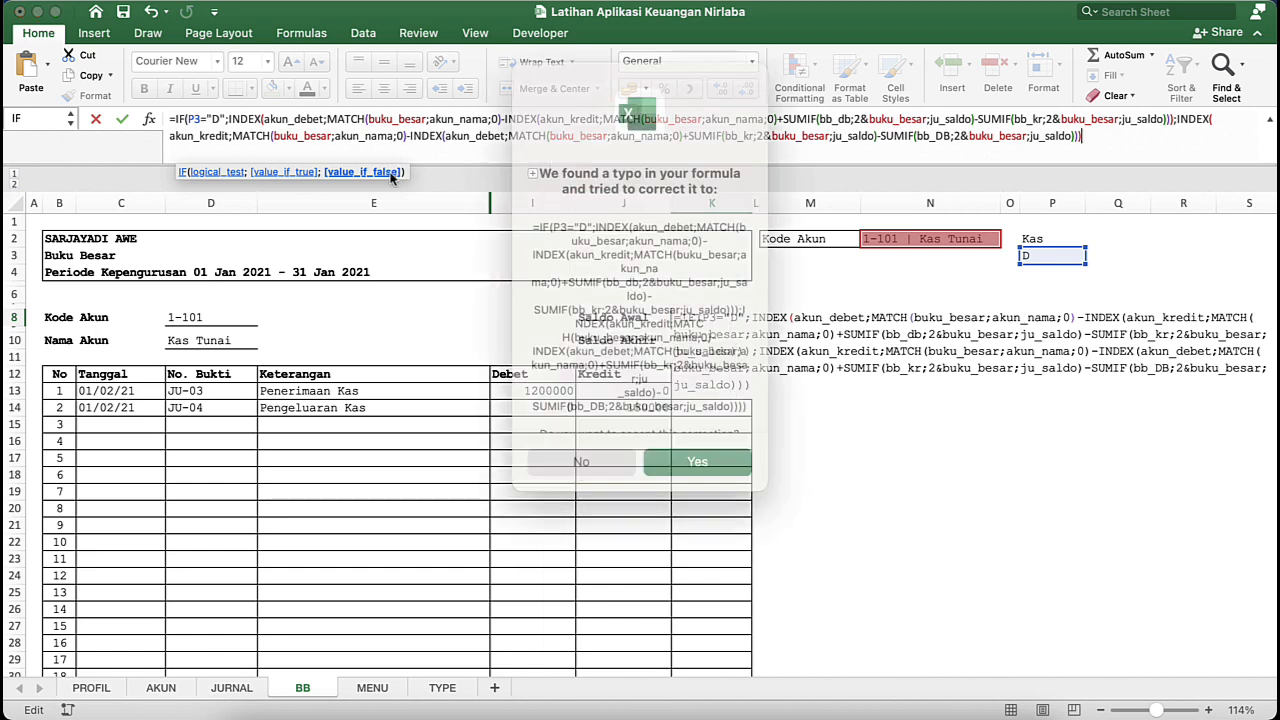
{"action": "key", "text": "Return"}
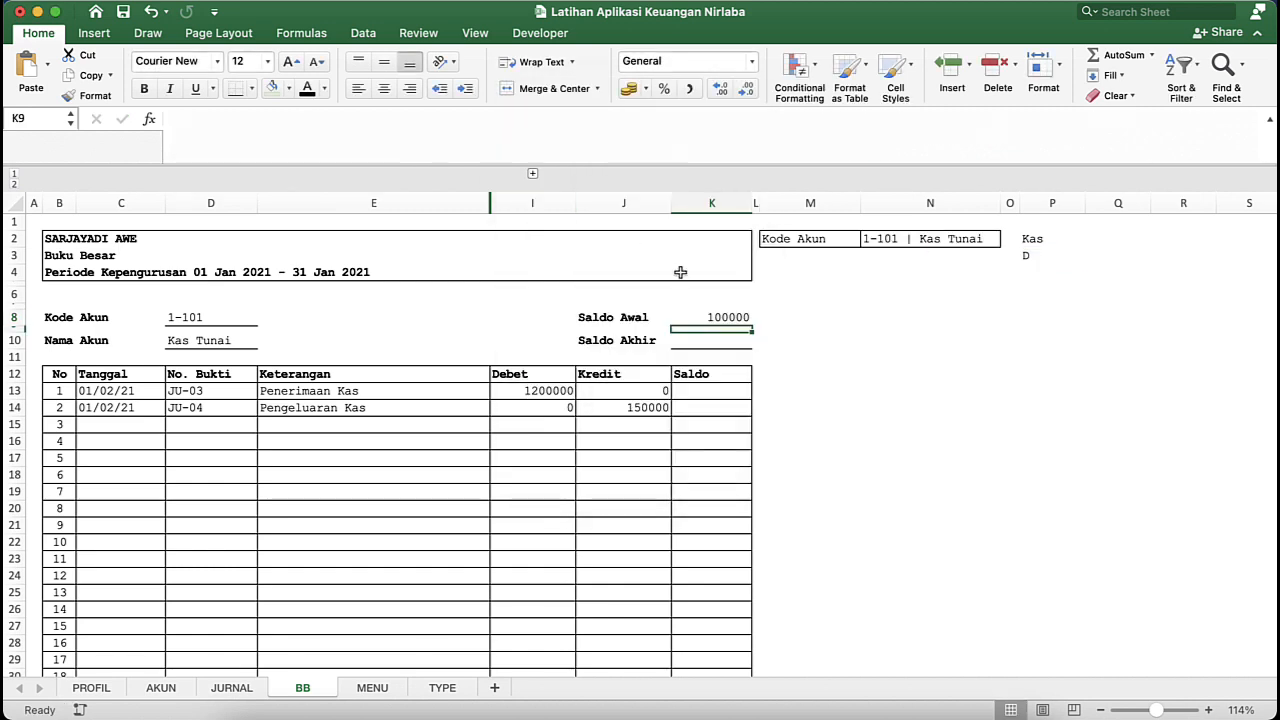
{"action": "left_click", "coordinate": [717, 307]}
{"action": "left_click", "coordinate": [730, 317]}
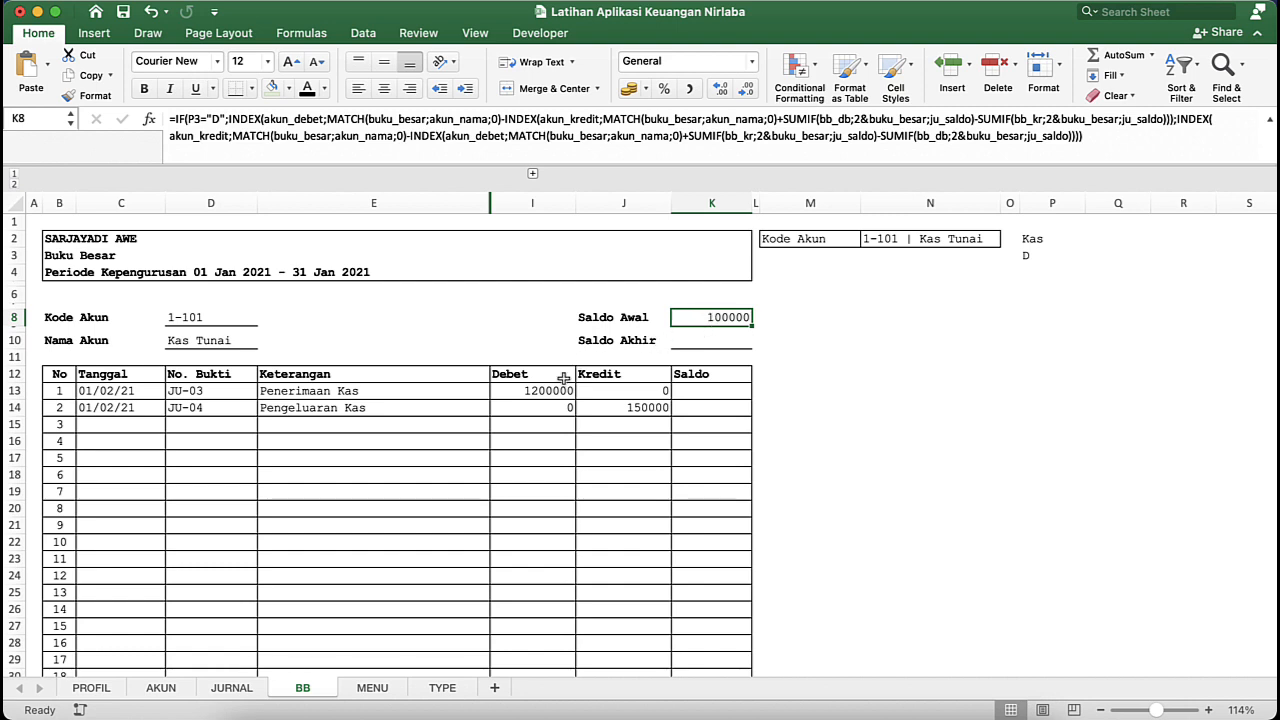
- Examine the Filter formula in J7 and the BBDB column on the JURNAL sheet
{"action": "left_click", "coordinate": [232, 688]}
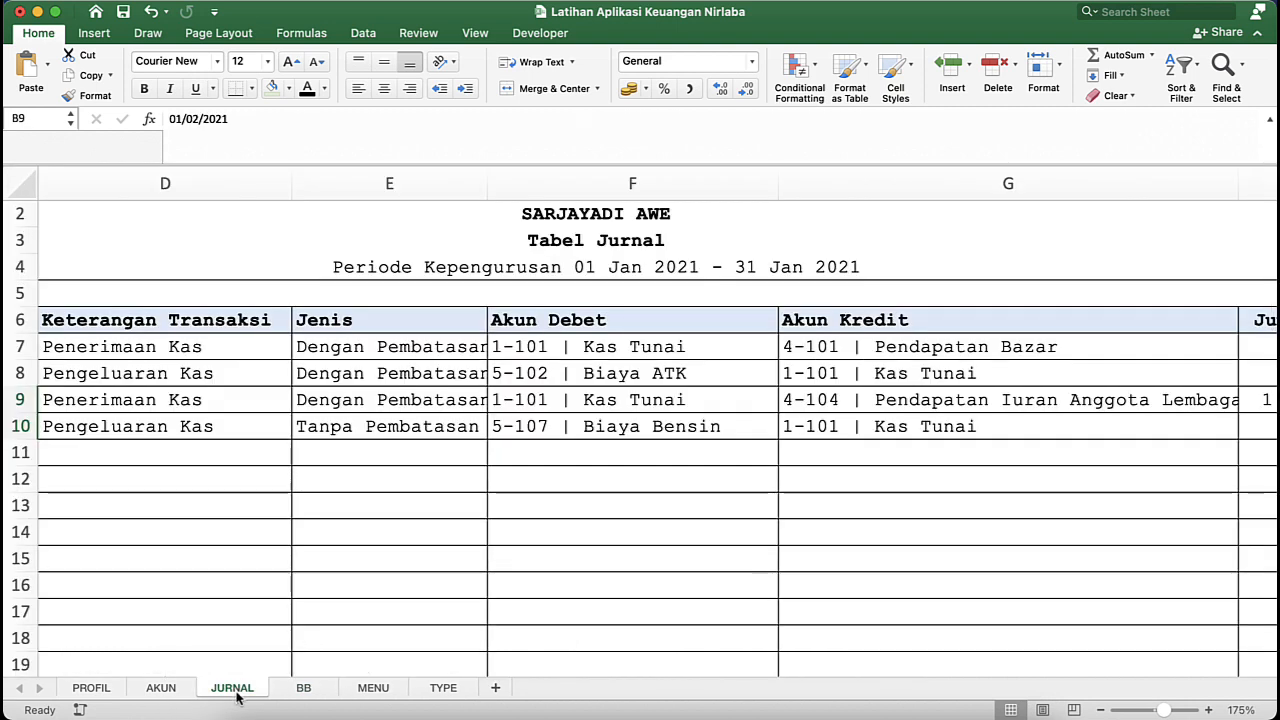
{"action": "scroll", "coordinate": [434, 364], "scroll_direction": "right", "scroll_amount": 10}
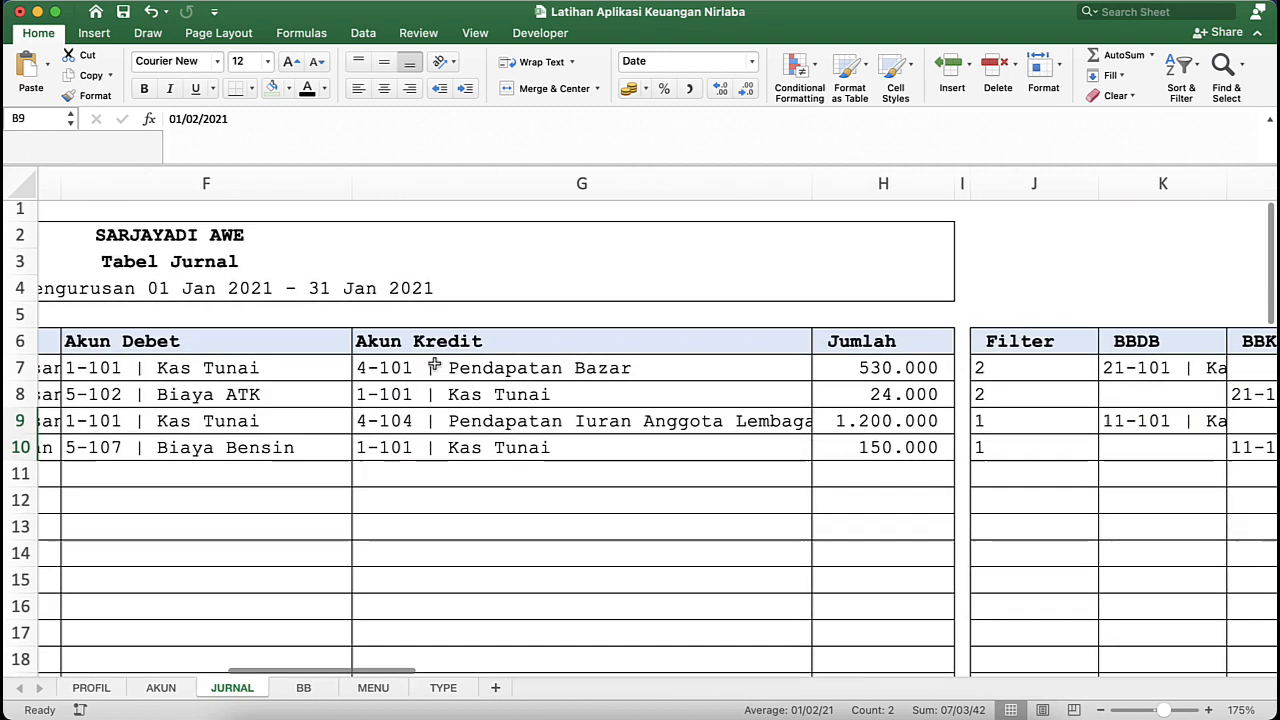
{"action": "scroll", "coordinate": [434, 364], "scroll_direction": "right", "scroll_amount": 1}
{"action": "scroll", "coordinate": [434, 364], "scroll_direction": "up", "scroll_amount": 1}
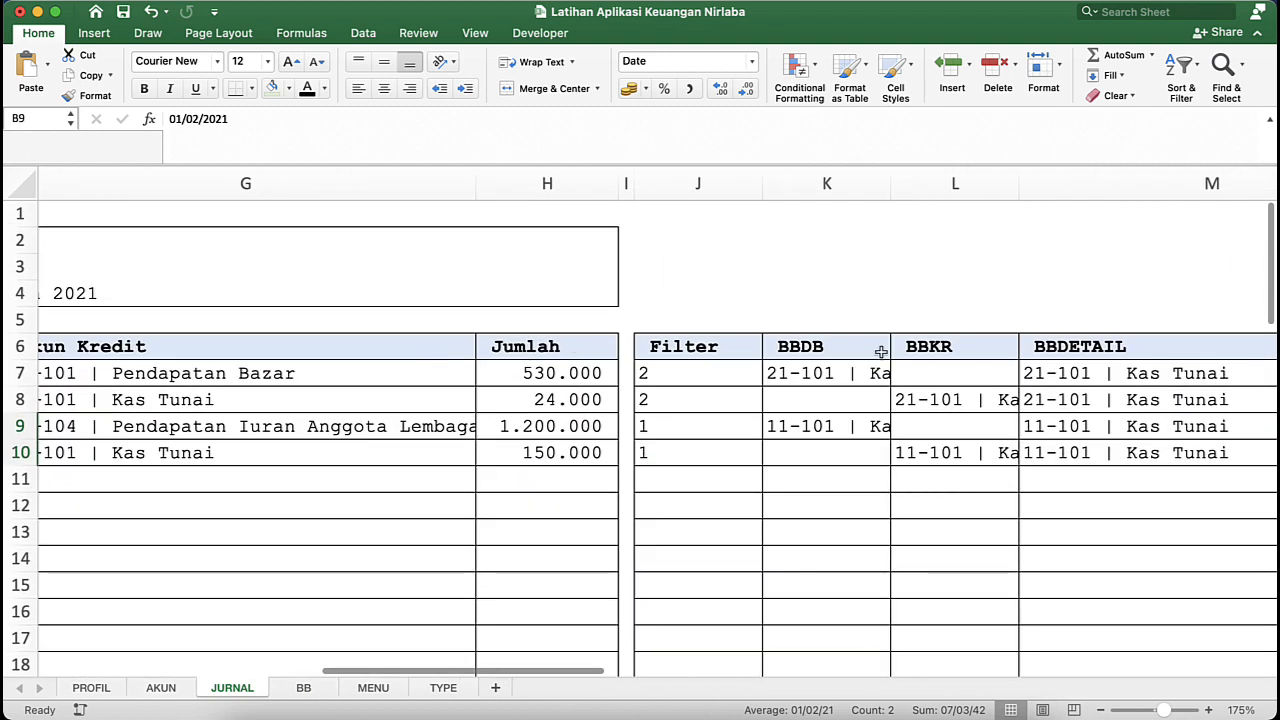
{"action": "left_click", "coordinate": [860, 374]}
{"action": "left_click", "coordinate": [716, 384]}
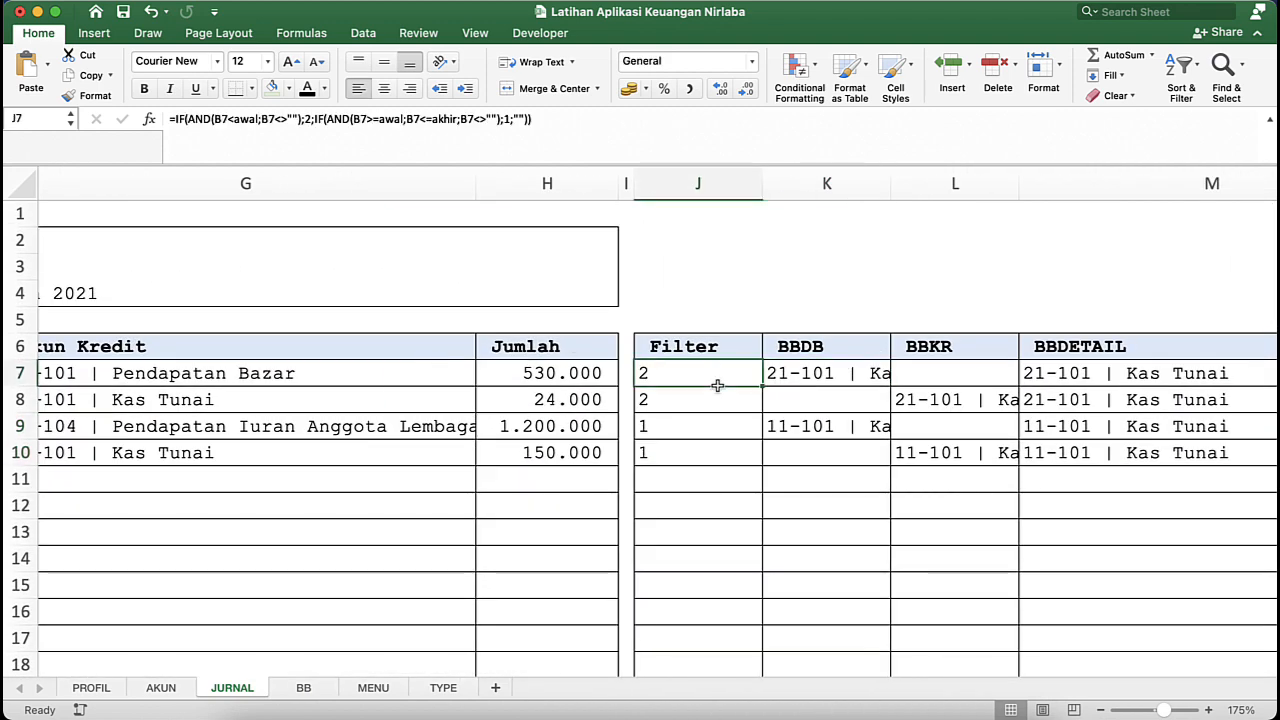
{"action": "left_click", "coordinate": [816, 369]}
{"action": "left_click", "coordinate": [810, 182]}
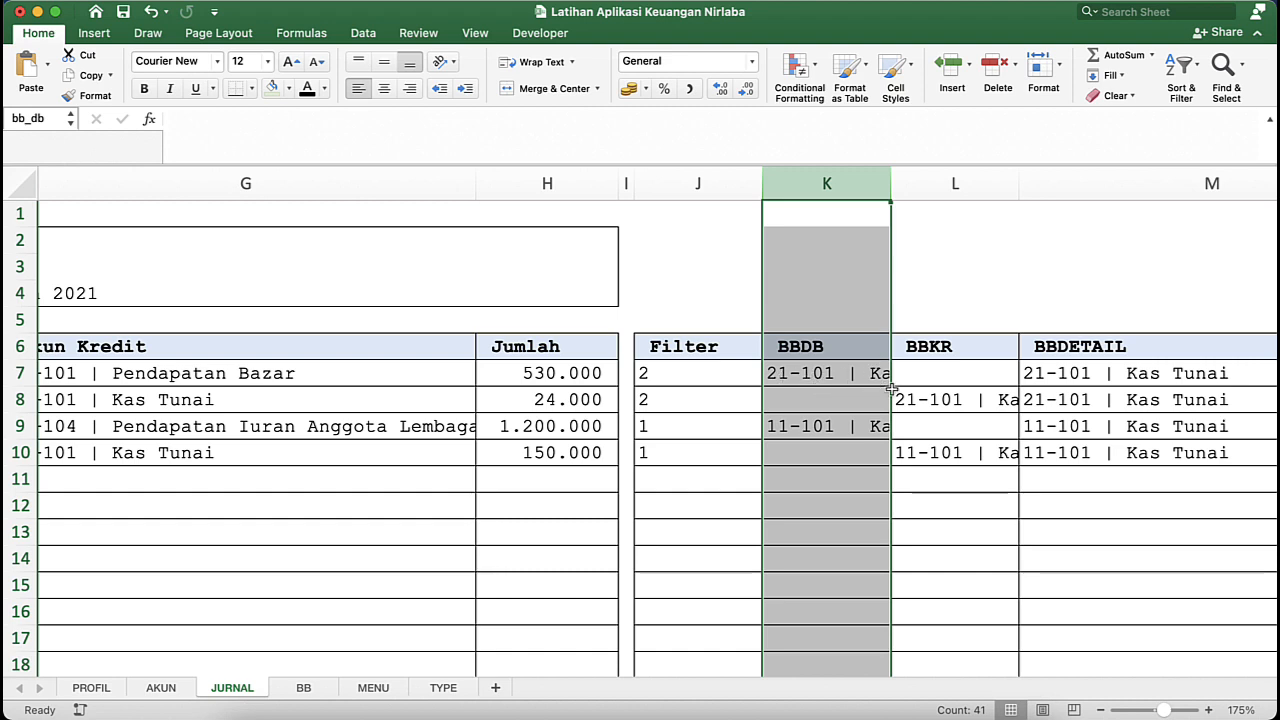
{"action": "left_click", "coordinate": [948, 402]}
{"action": "left_click_drag", "start_coordinate": [948, 402], "coordinate": [890, 385]}
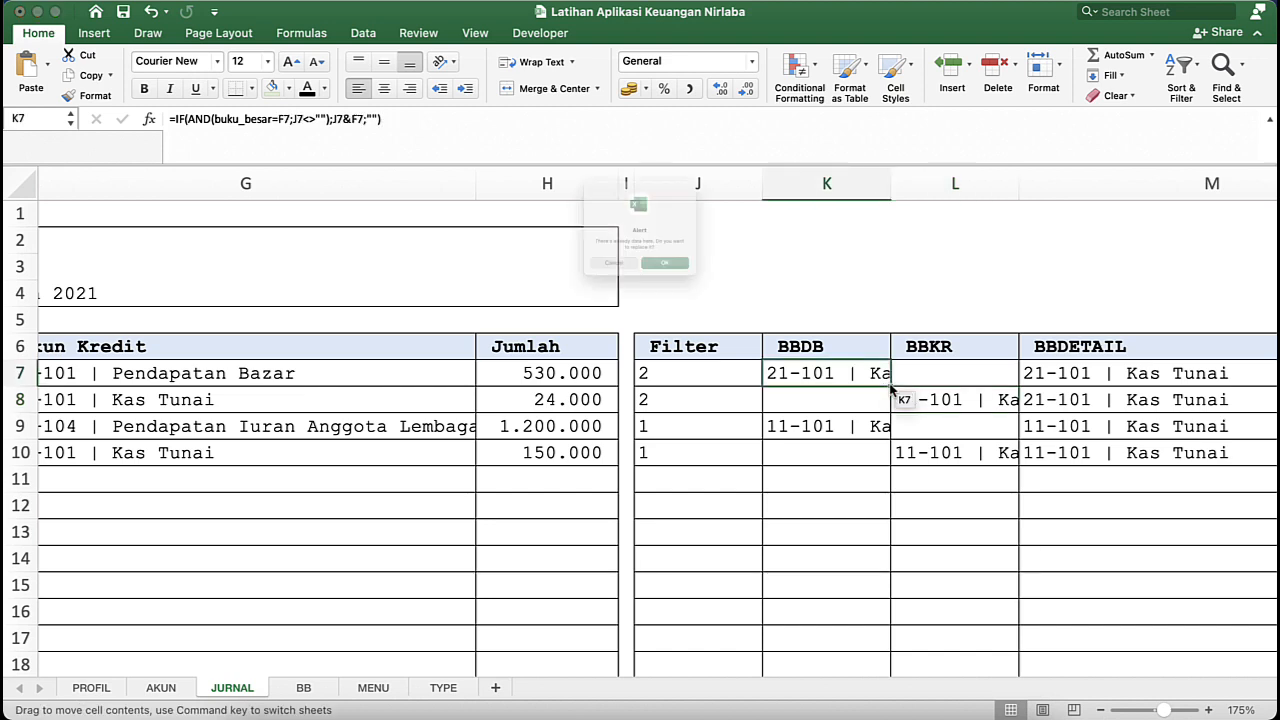
{"action": "left_click", "coordinate": [604, 298]}
- Compare the Jumlah amounts of the first two JURNAL transactions with their Filter, BBDB and BBKR entries
{"action": "left_click", "coordinate": [531, 366]}
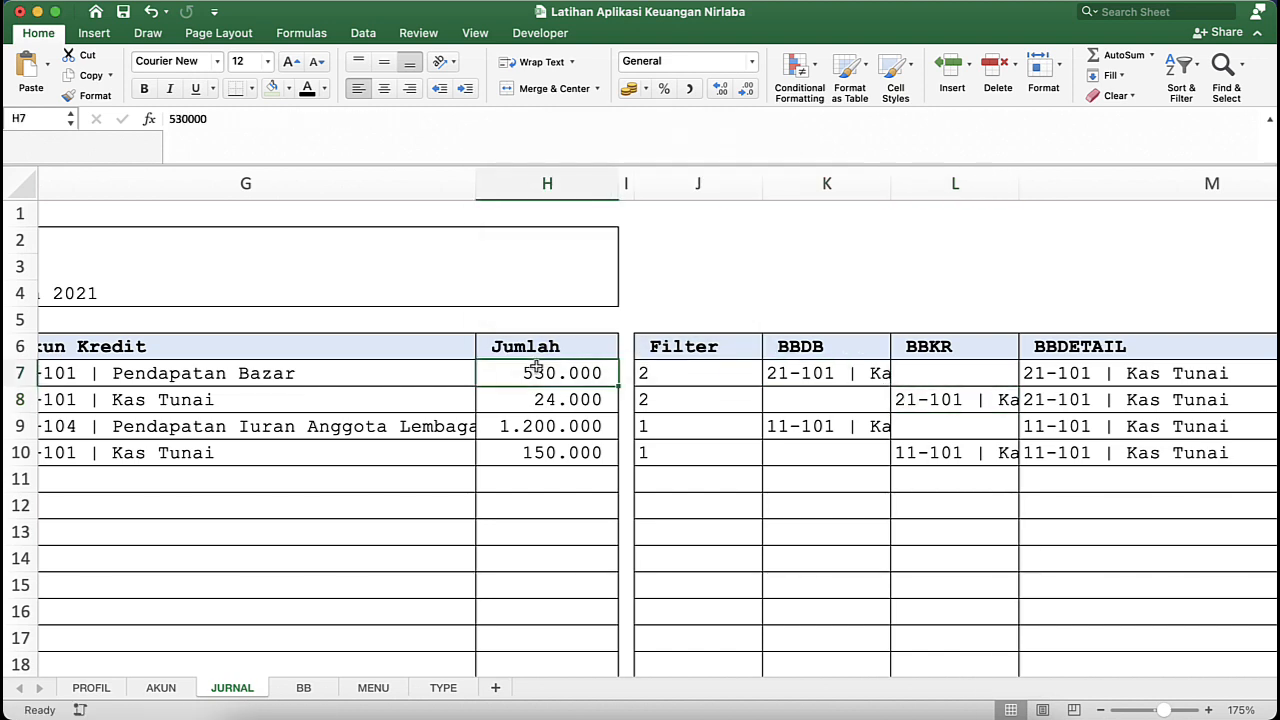
{"action": "left_click", "coordinate": [586, 403]}
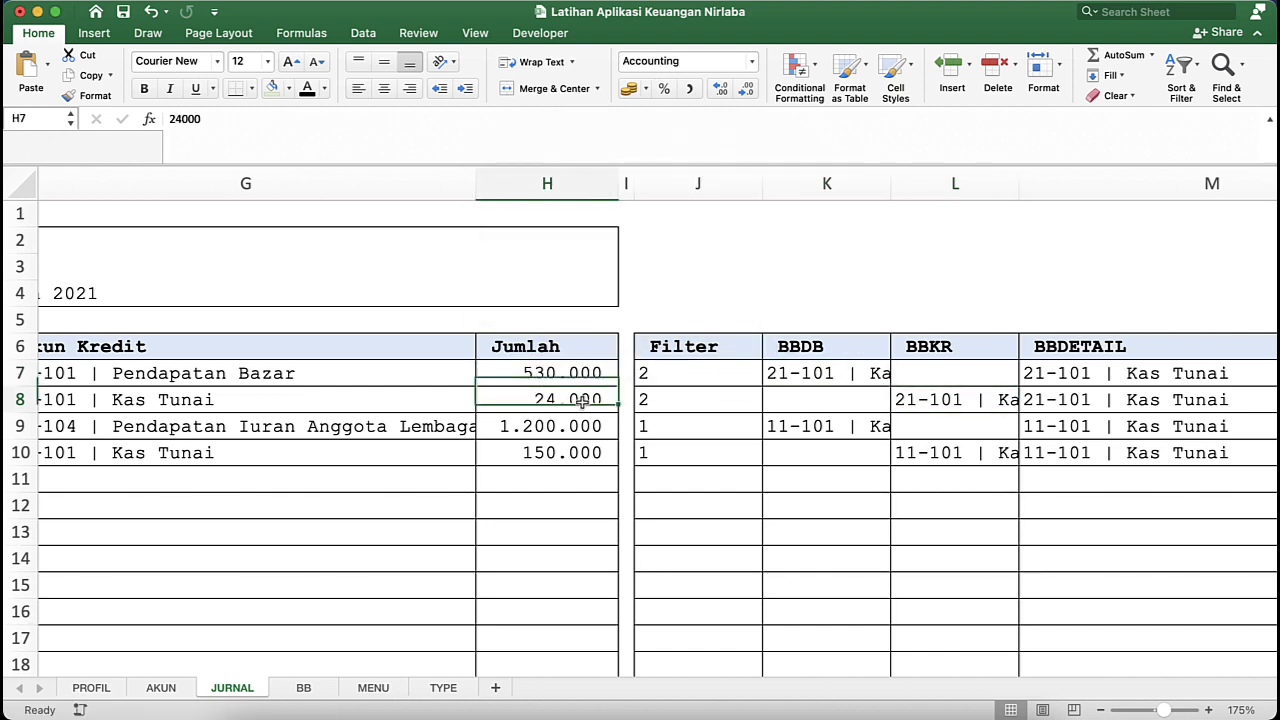
{"action": "left_click", "coordinate": [852, 376]}
{"action": "left_click", "coordinate": [998, 399]}
{"action": "scroll", "coordinate": [1080, 399], "scroll_direction": "right", "scroll_amount": 8}
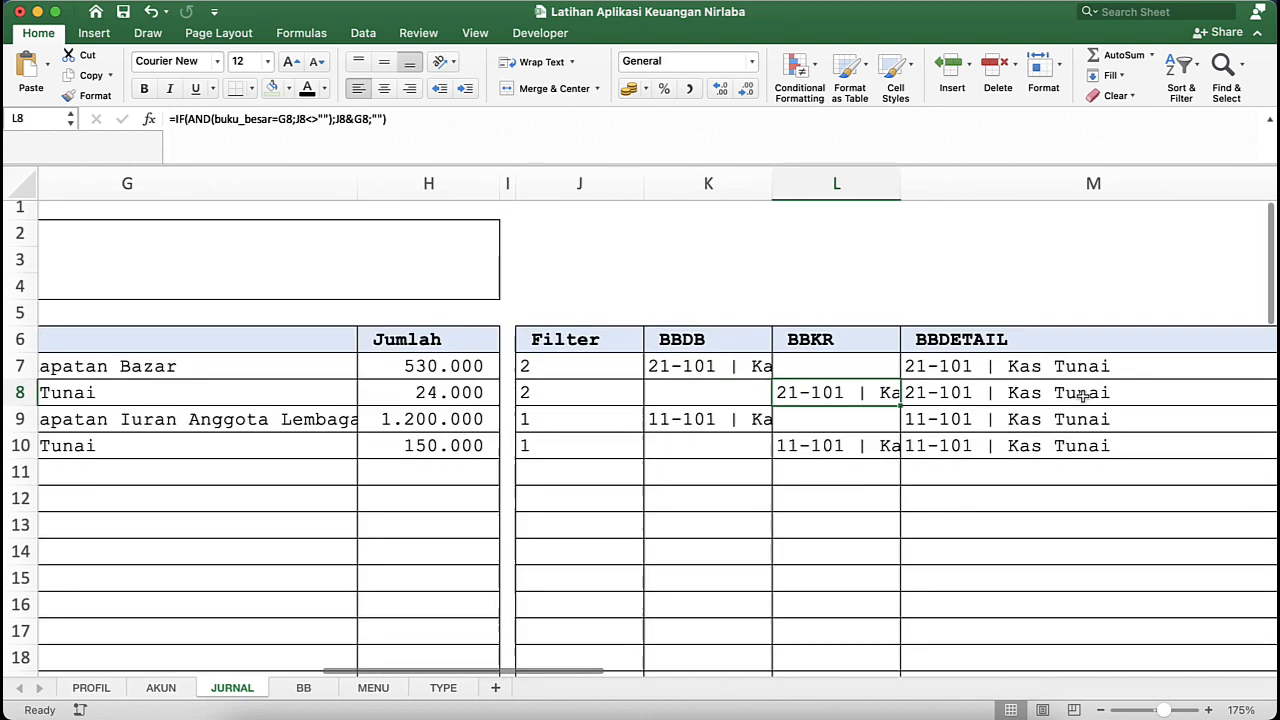
{"action": "scroll", "coordinate": [1083, 398], "scroll_direction": "left", "scroll_amount": 8}
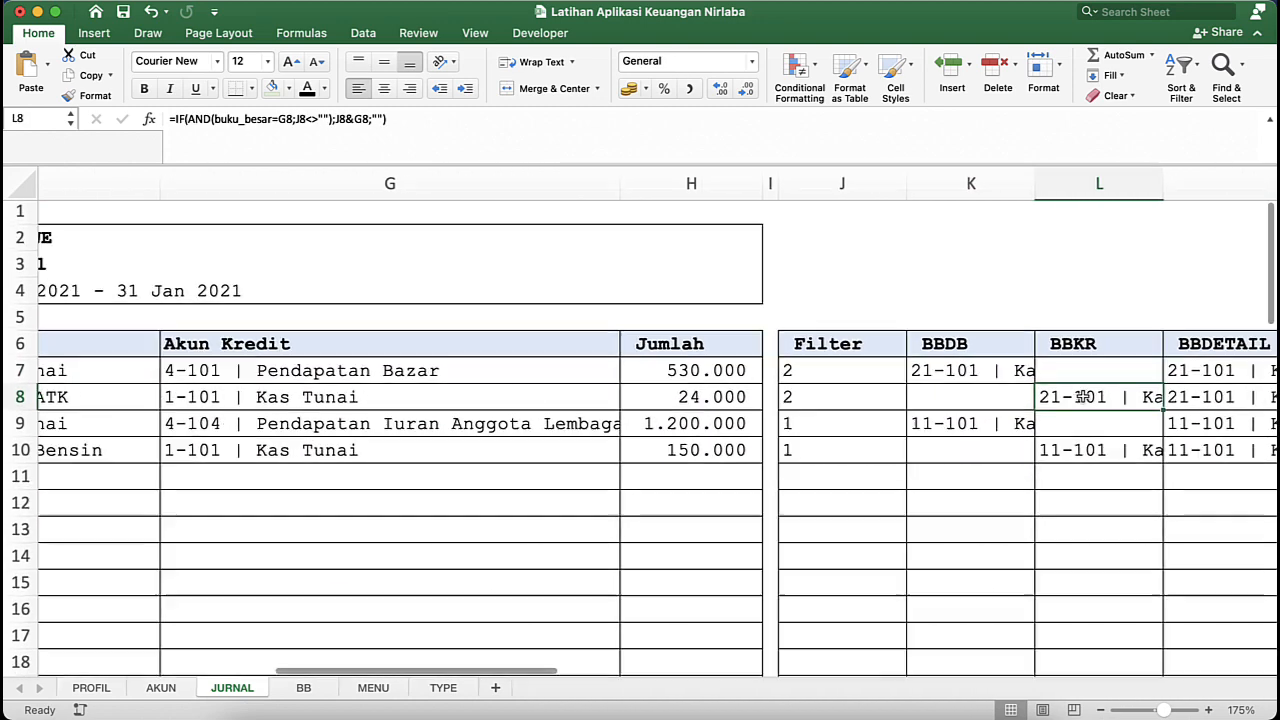
{"action": "scroll", "coordinate": [1082, 398], "scroll_direction": "down", "scroll_amount": 3}
{"action": "scroll", "coordinate": [1082, 398], "scroll_direction": "down", "scroll_amount": 3}
{"action": "left_click", "coordinate": [839, 350]}
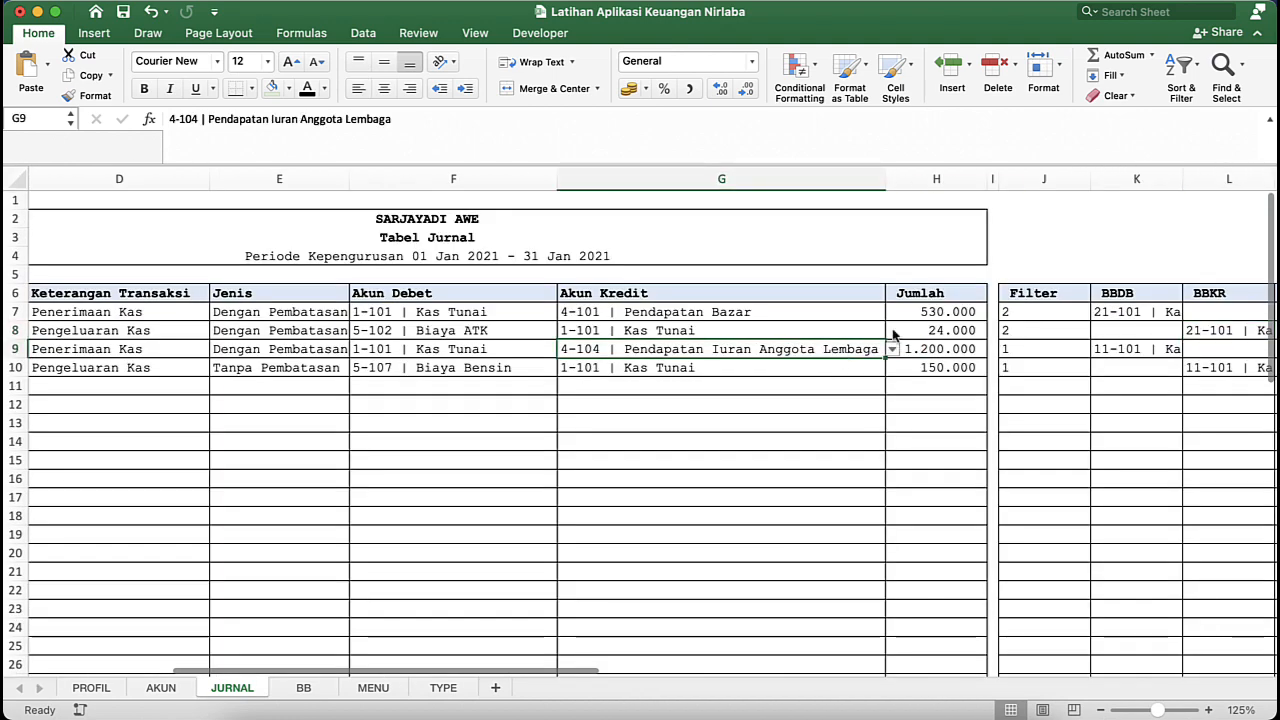
{"action": "left_click", "coordinate": [1000, 318]}
{"action": "left_click", "coordinate": [1051, 316]}
{"action": "left_click", "coordinate": [1097, 338]}
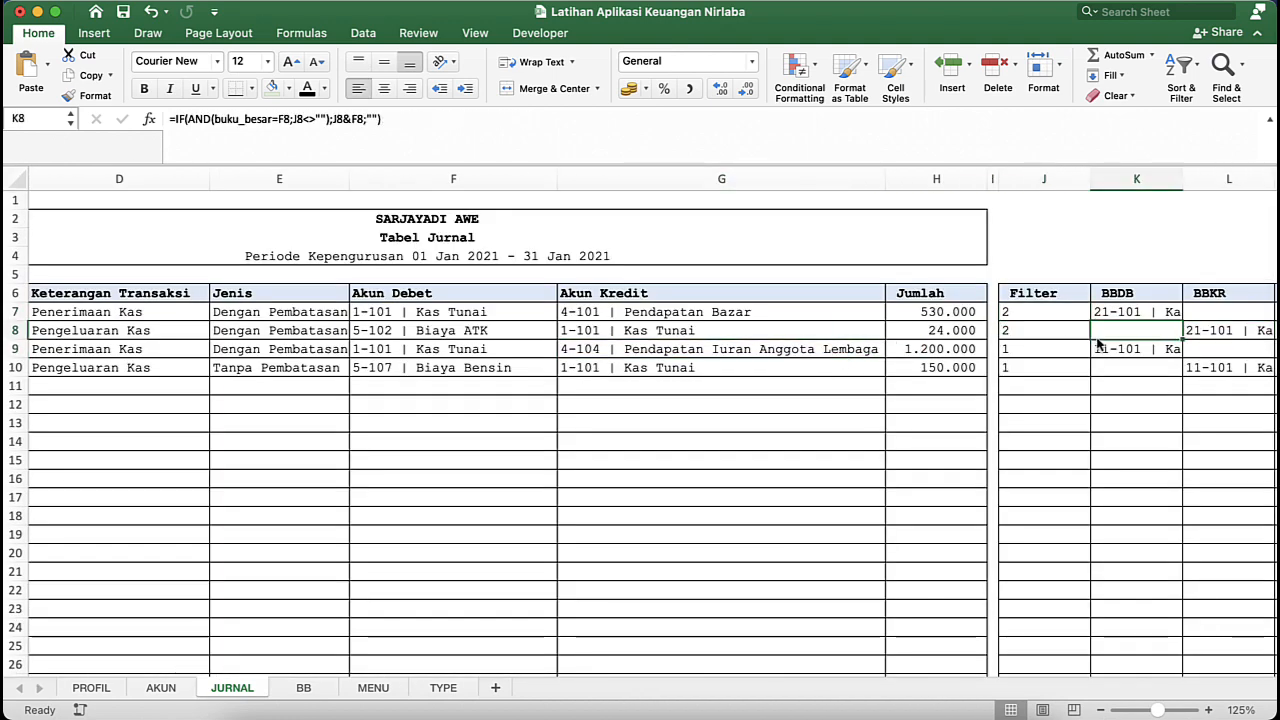
{"action": "left_click", "coordinate": [1230, 330]}
{"action": "scroll", "coordinate": [1230, 330], "scroll_direction": "right", "scroll_amount": 2}
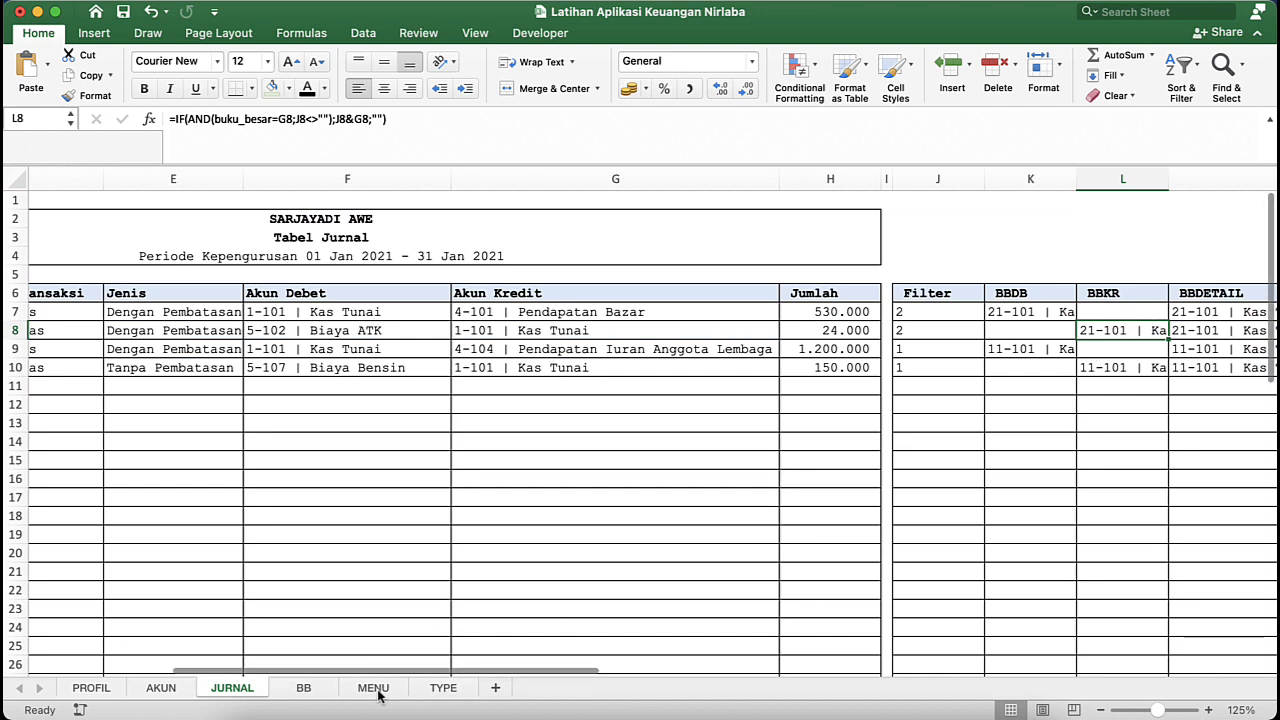
- Apply the comma number style to the Saldo Awal cell K8 on the BB sheet
{"action": "left_click", "coordinate": [303, 688]}
{"action": "left_click", "coordinate": [690, 89]}
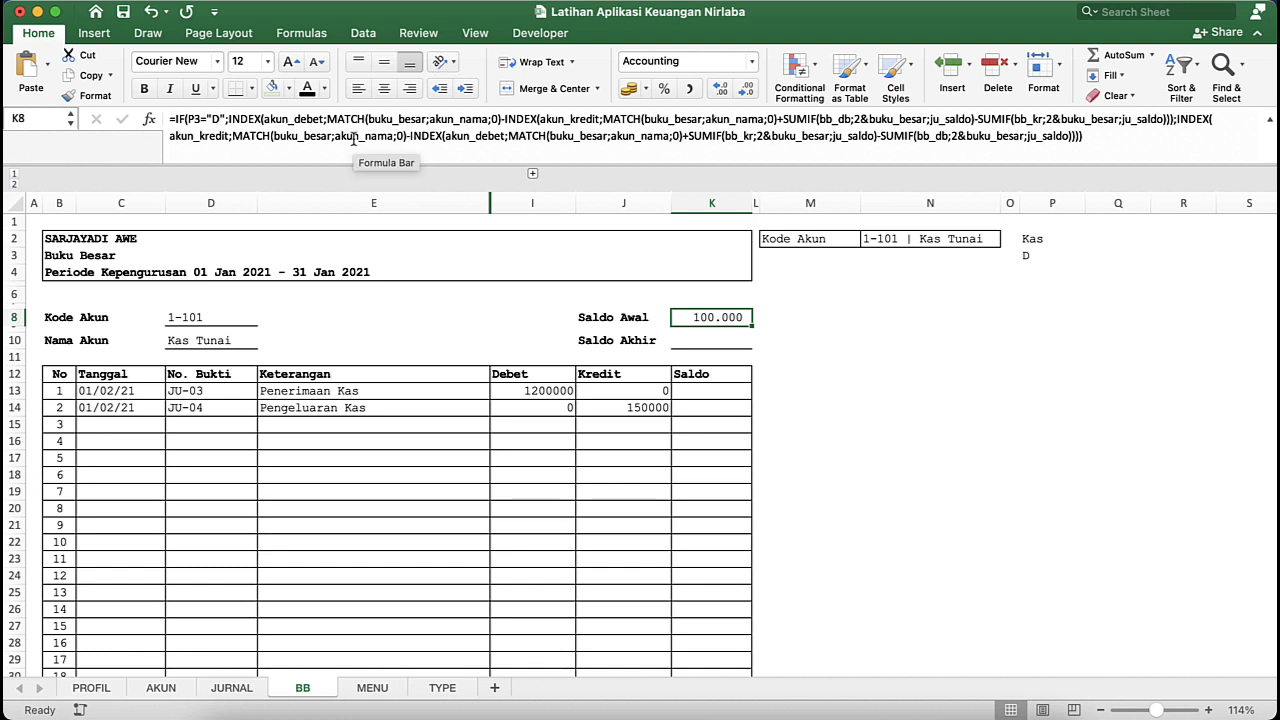
- Check the MATCH arguments and add the missing closing parenthesis to the akun_debet INDEX in the K8 formula's value-if-true part
{"action": "left_click", "coordinate": [264, 119]}
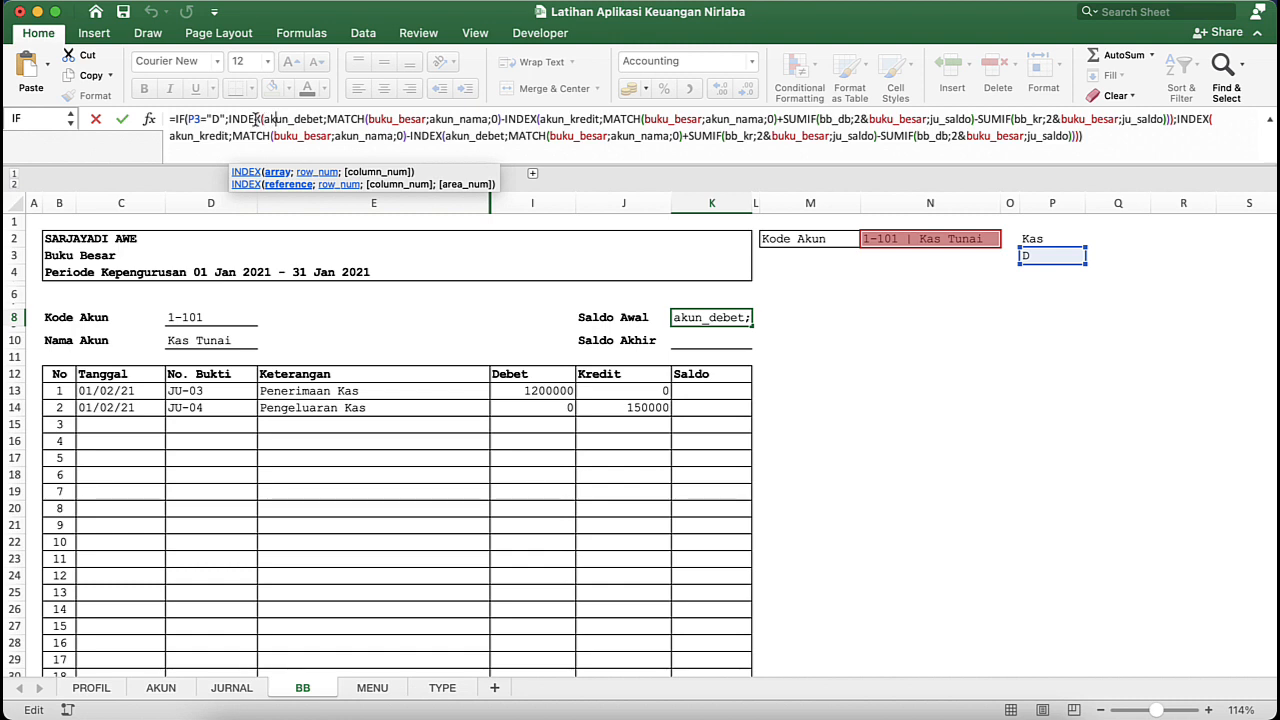
{"action": "left_click", "coordinate": [228, 119]}
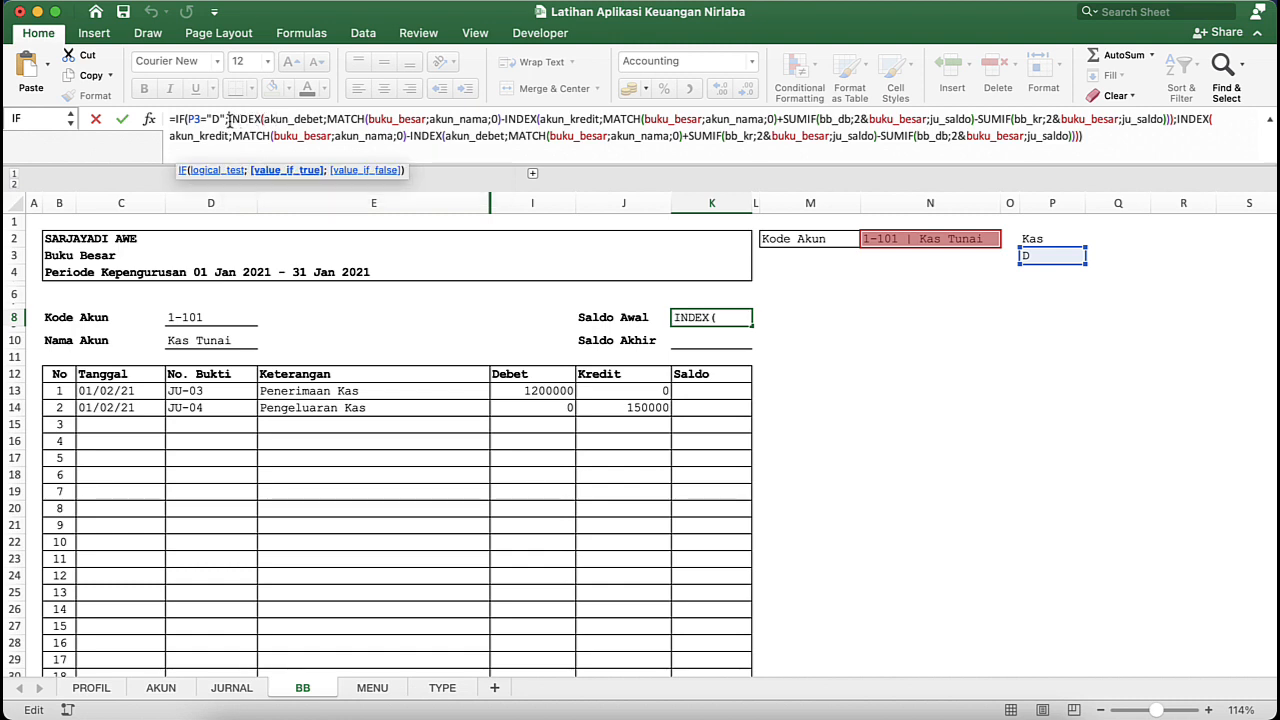
{"action": "left_click", "coordinate": [284, 119]}
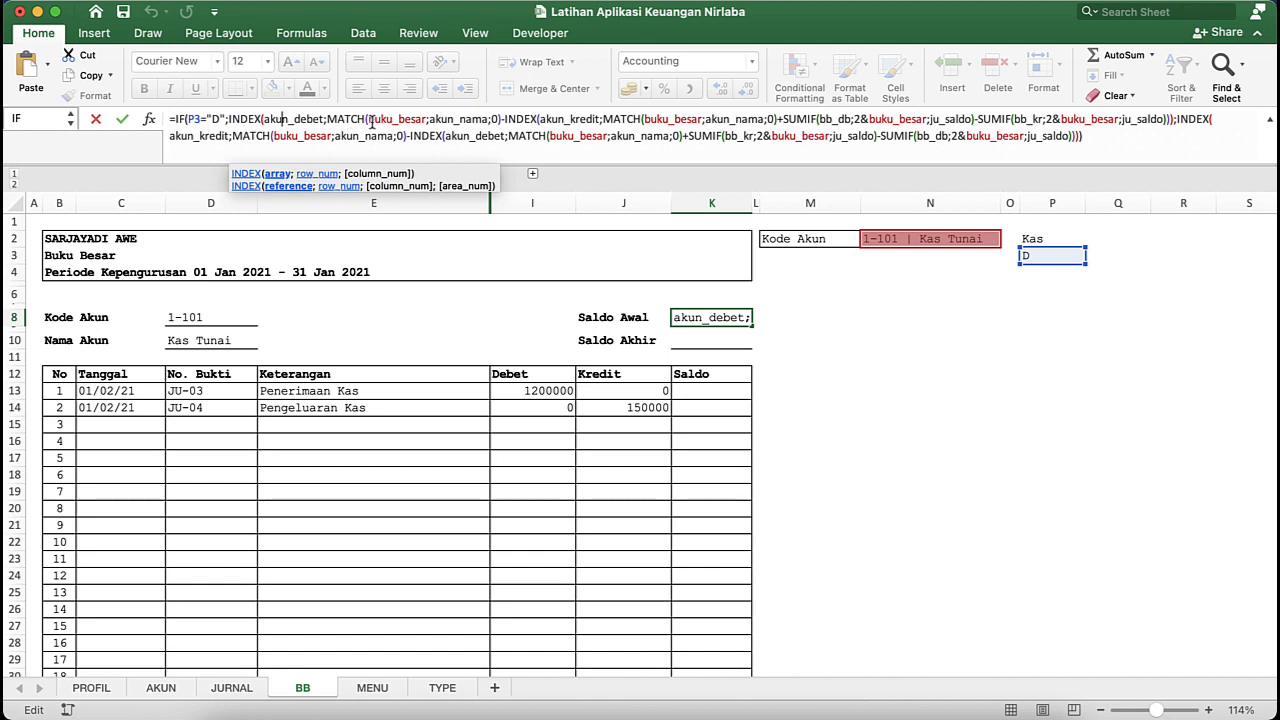
{"action": "left_click", "coordinate": [371, 119]}
{"action": "left_click", "coordinate": [398, 171]}
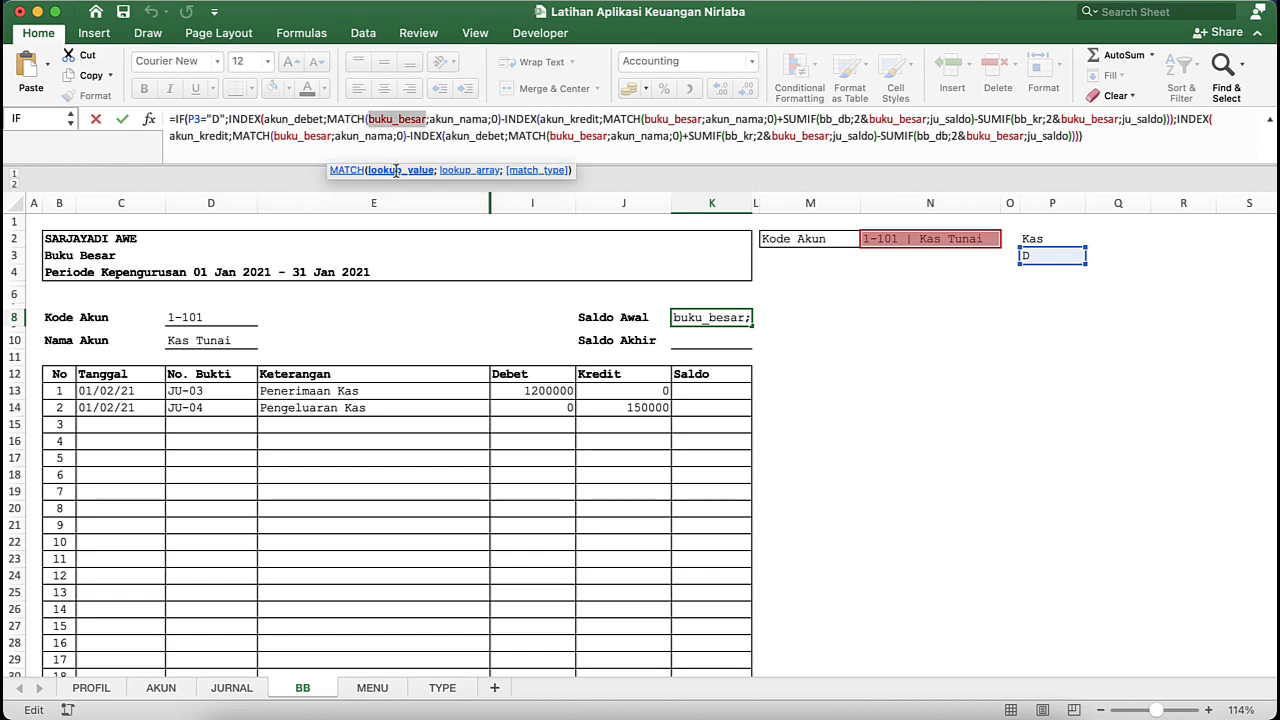
{"action": "left_click", "coordinate": [455, 171]}
{"action": "left_click", "coordinate": [518, 171]}
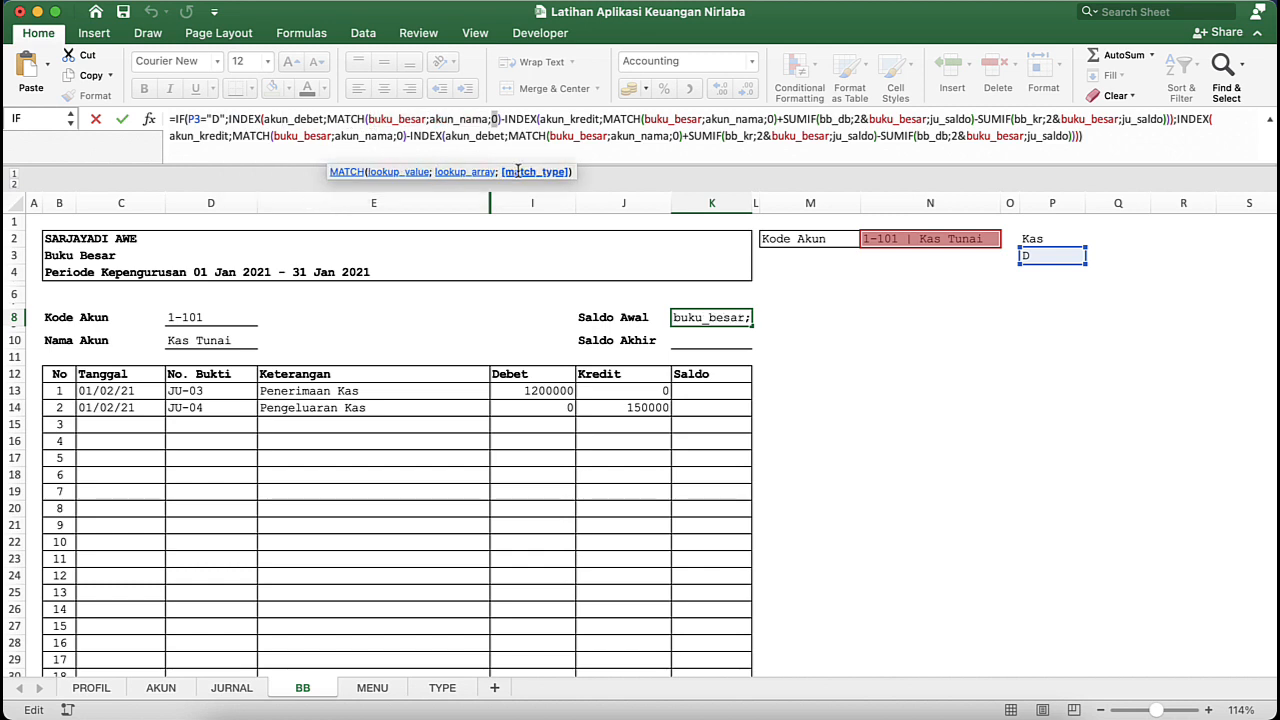
{"action": "left_click", "coordinate": [502, 119]}
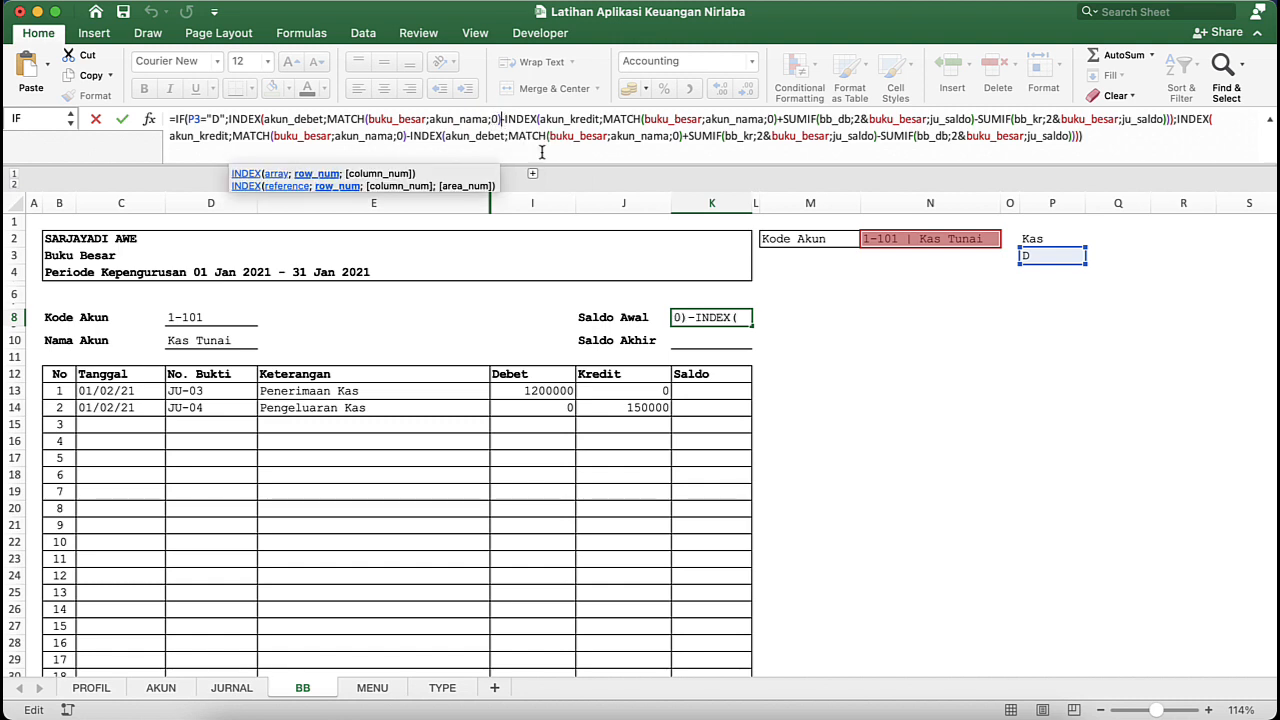
{"action": "type", "text": ")"}
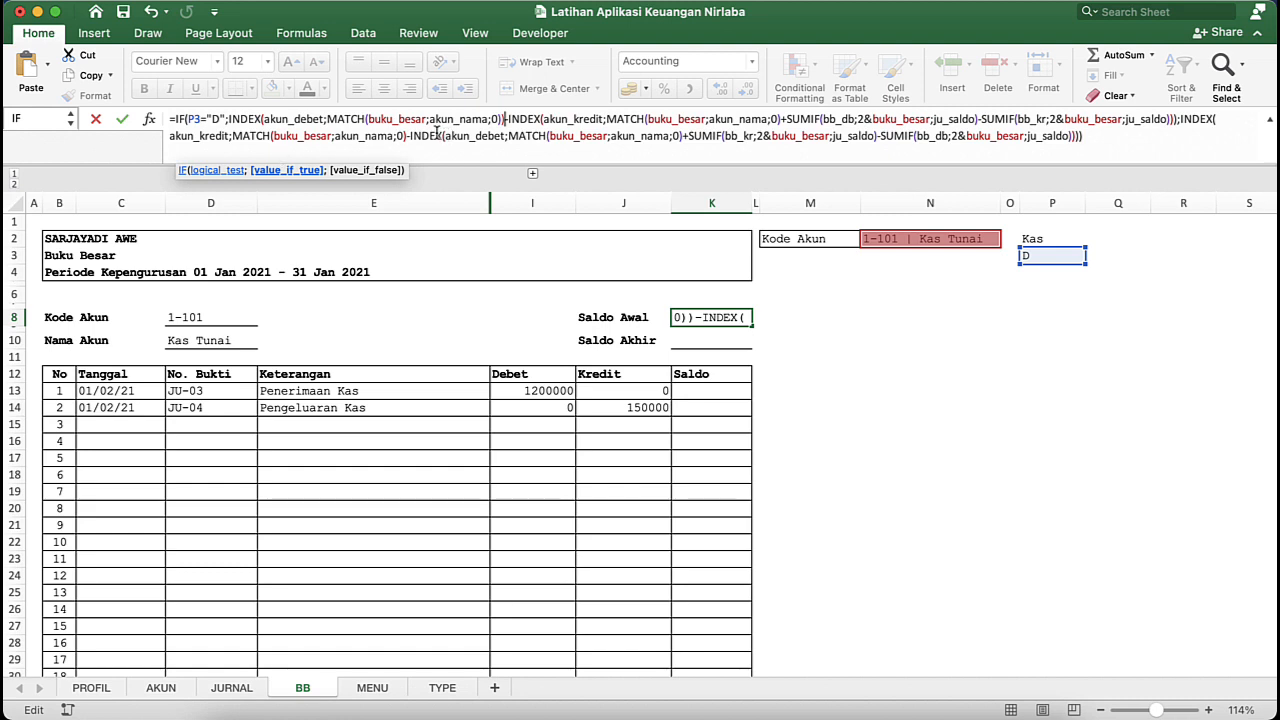
- Review the INDEX arguments and add the missing closing parenthesis to the akun_kredit INDEX in the K8 formula's value-if-true part
{"action": "left_click", "coordinate": [263, 120]}
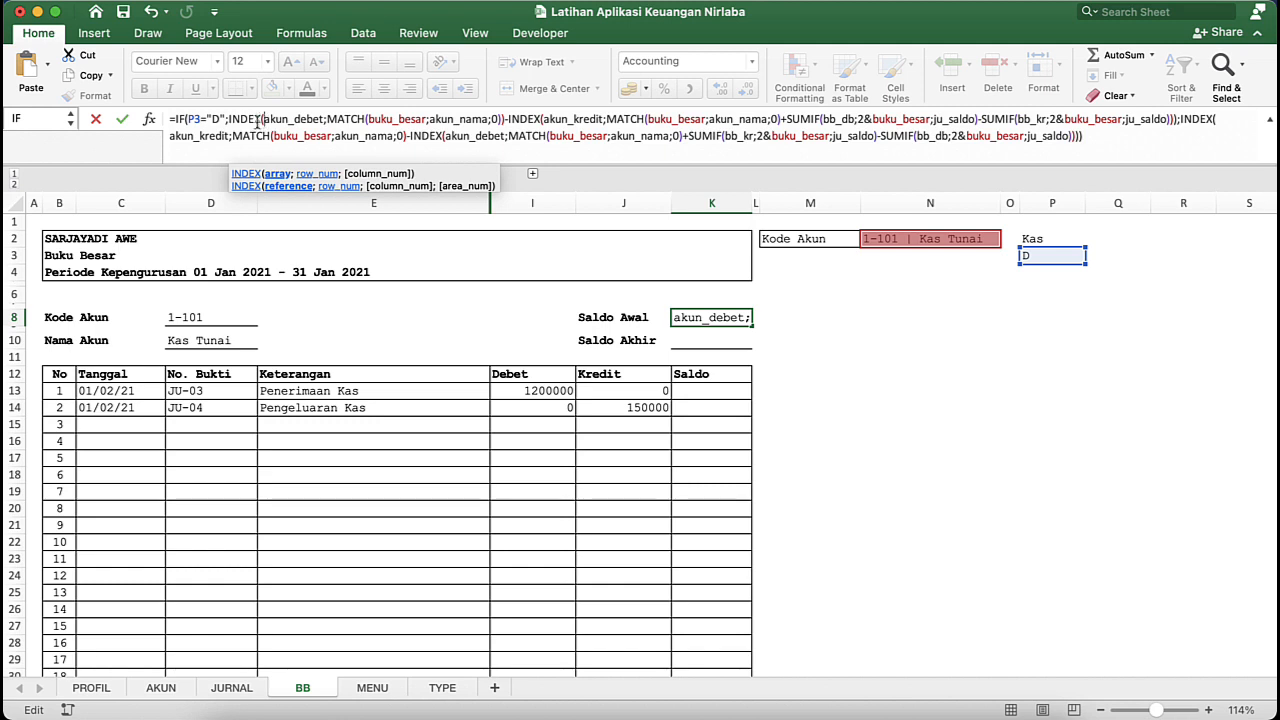
{"action": "left_click", "coordinate": [255, 119]}
{"action": "left_click", "coordinate": [329, 120]}
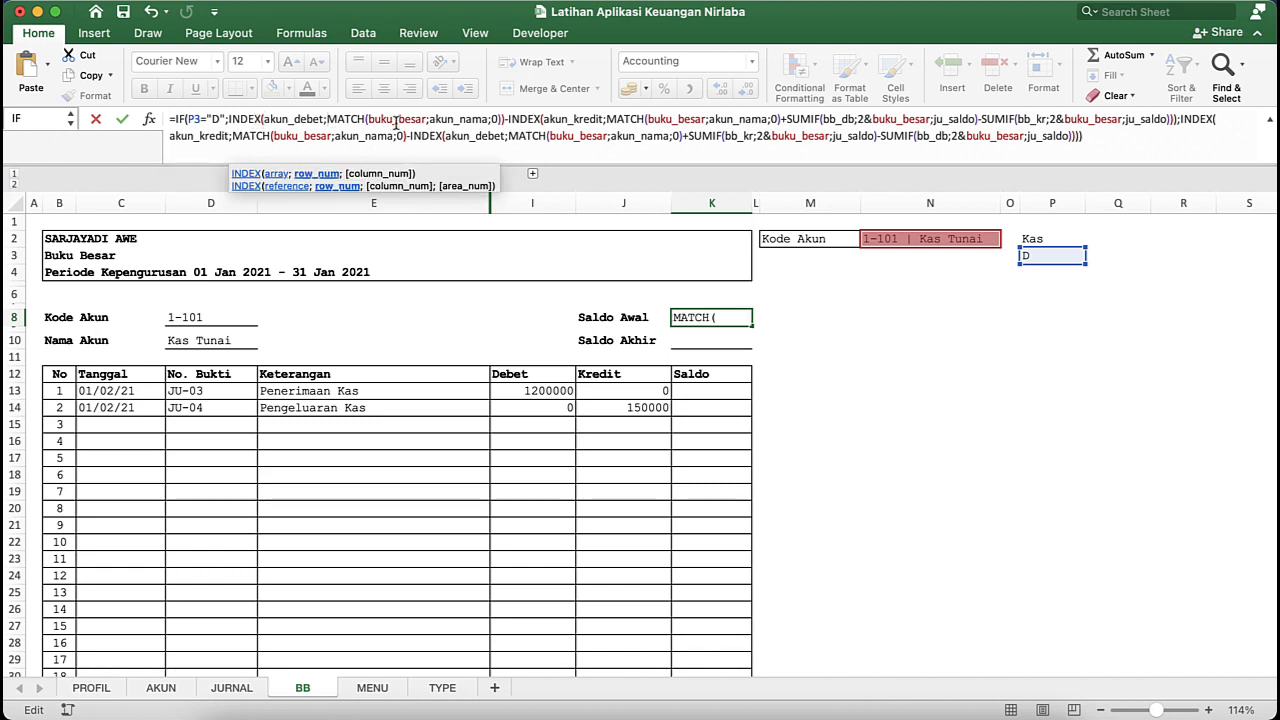
{"action": "left_click", "coordinate": [263, 120]}
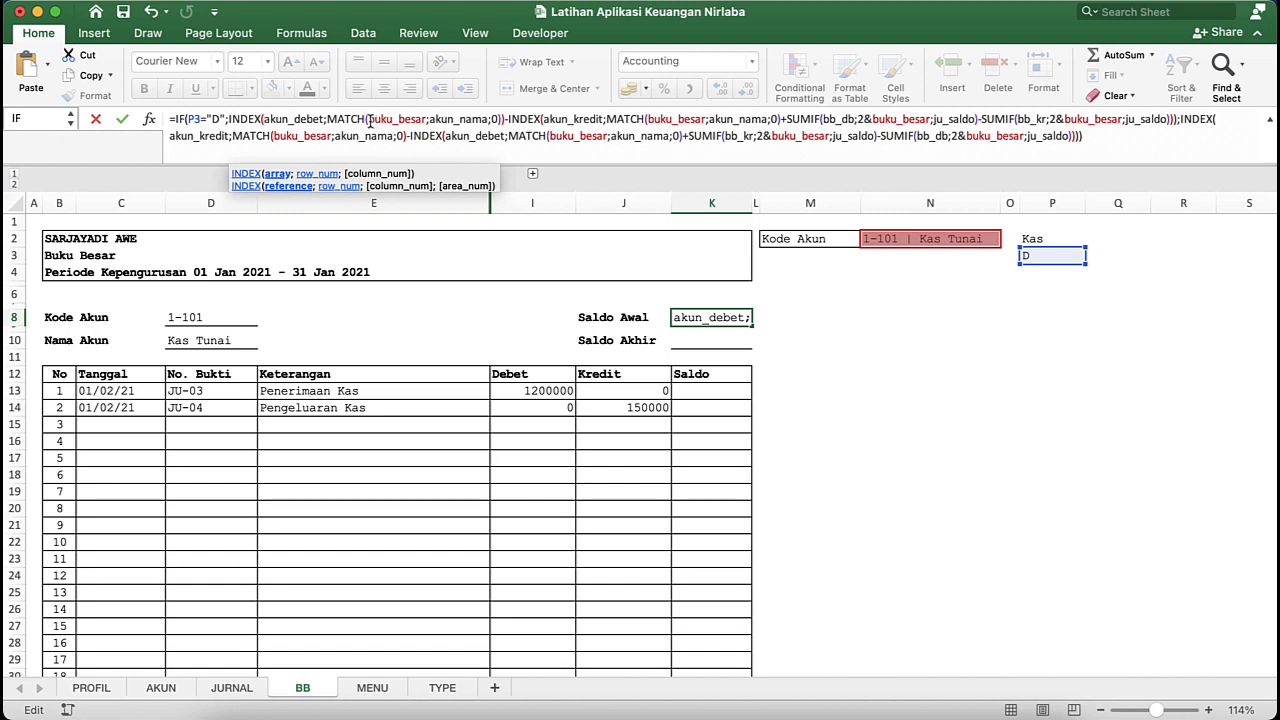
{"action": "left_click", "coordinate": [368, 120]}
{"action": "left_click", "coordinate": [555, 121]}
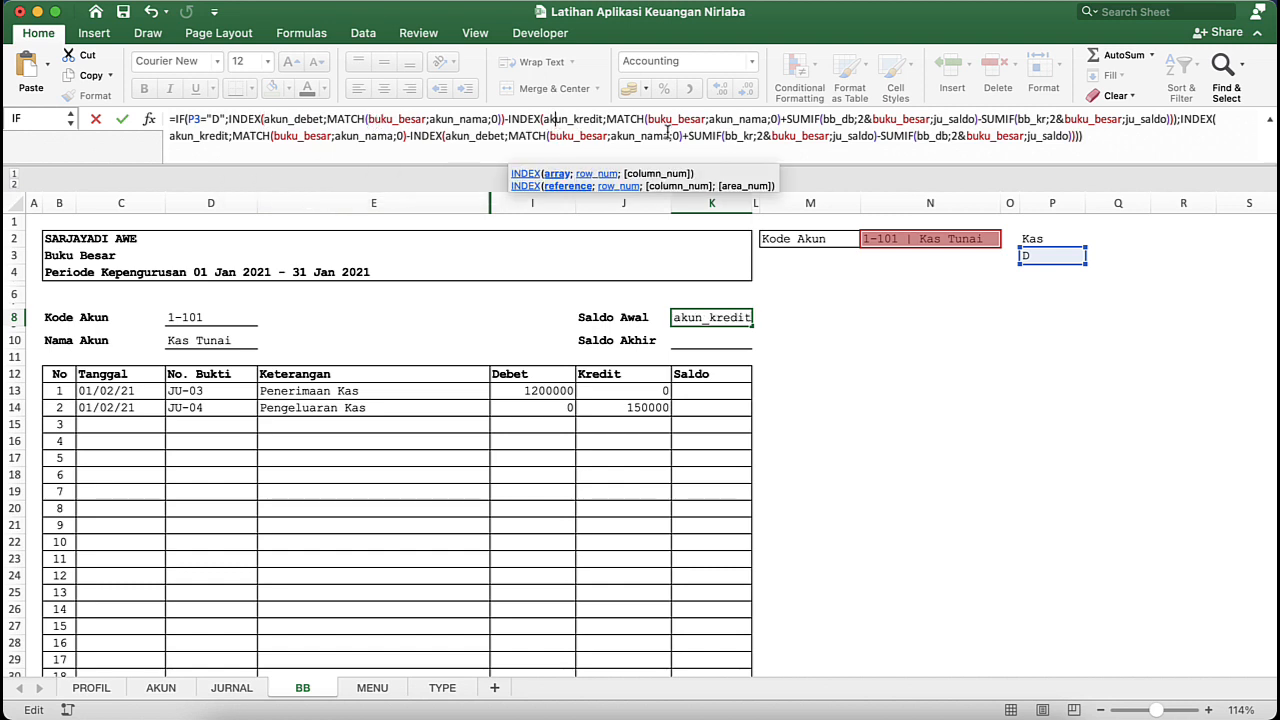
{"action": "left_click", "coordinate": [780, 121]}
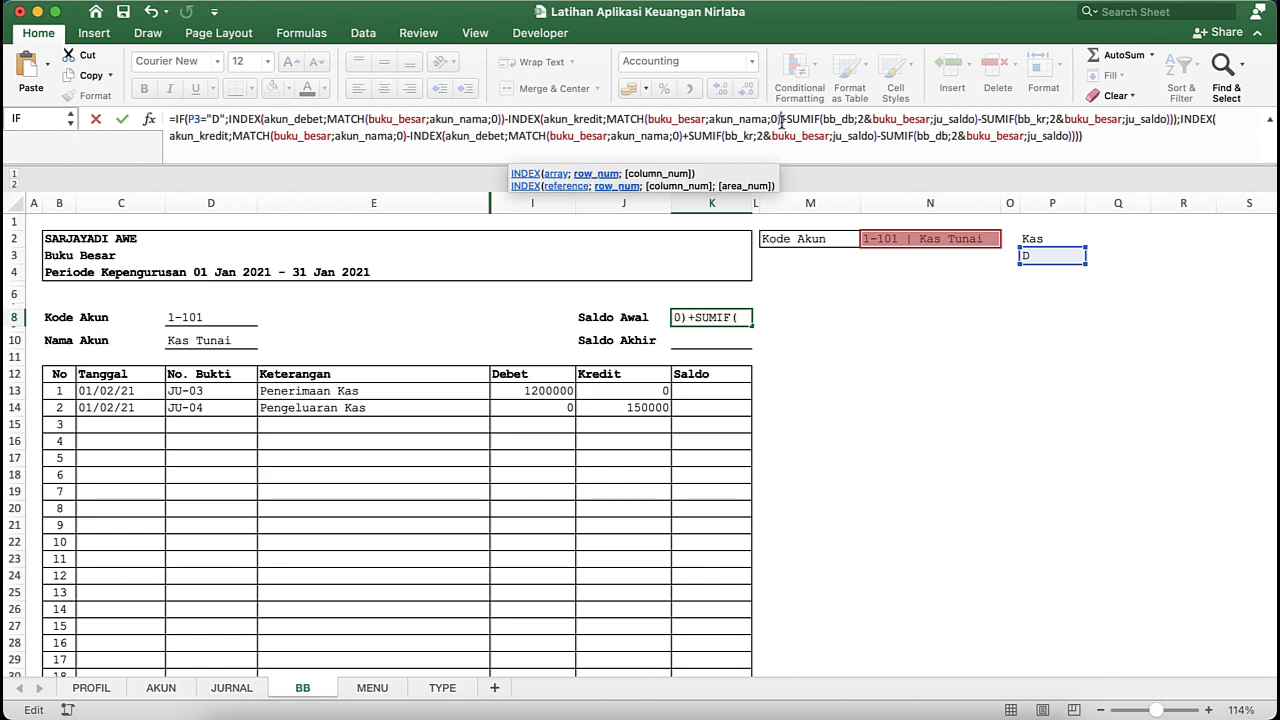
{"action": "type", "text": ")"}
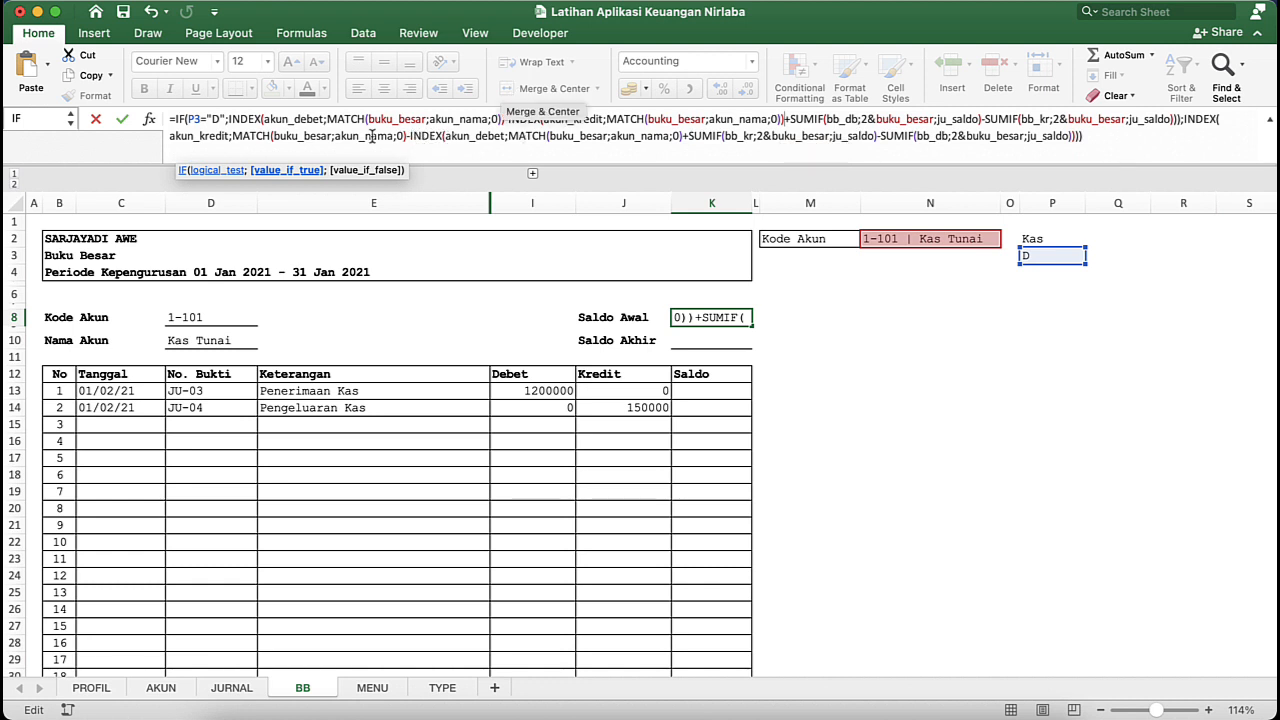
- Add the missing closing parenthesis to both INDEX functions in the K8 formula's value-if-false part and try to enter the formula
{"action": "left_click", "coordinate": [406, 138]}
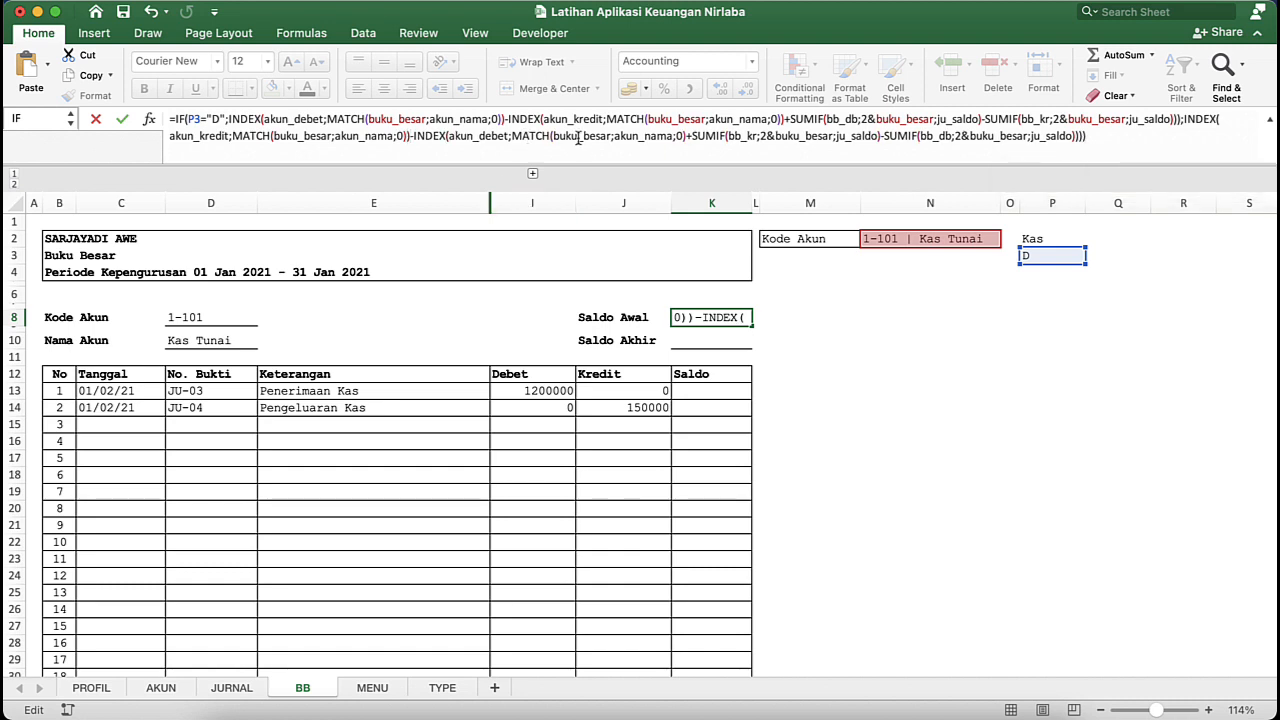
{"action": "left_click", "coordinate": [686, 137]}
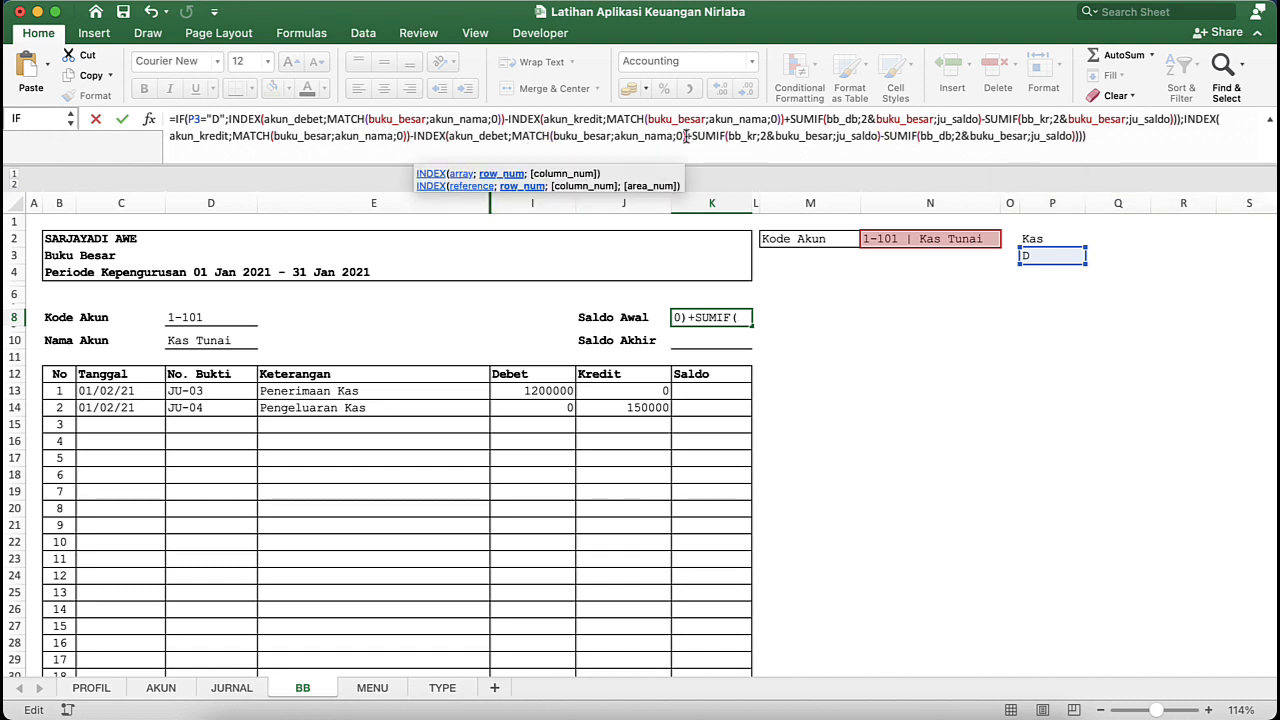
{"action": "type", "text": ")"}
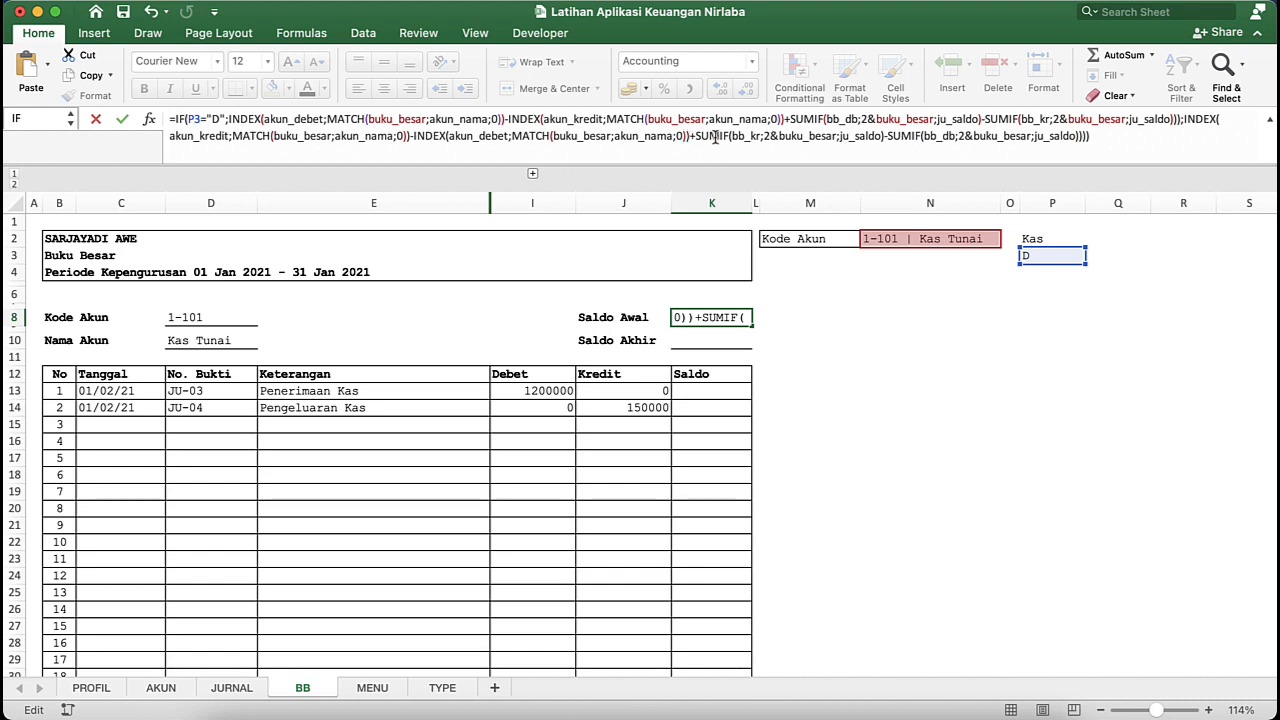
{"action": "left_click", "coordinate": [1148, 145]}
{"action": "key", "text": "Return"}
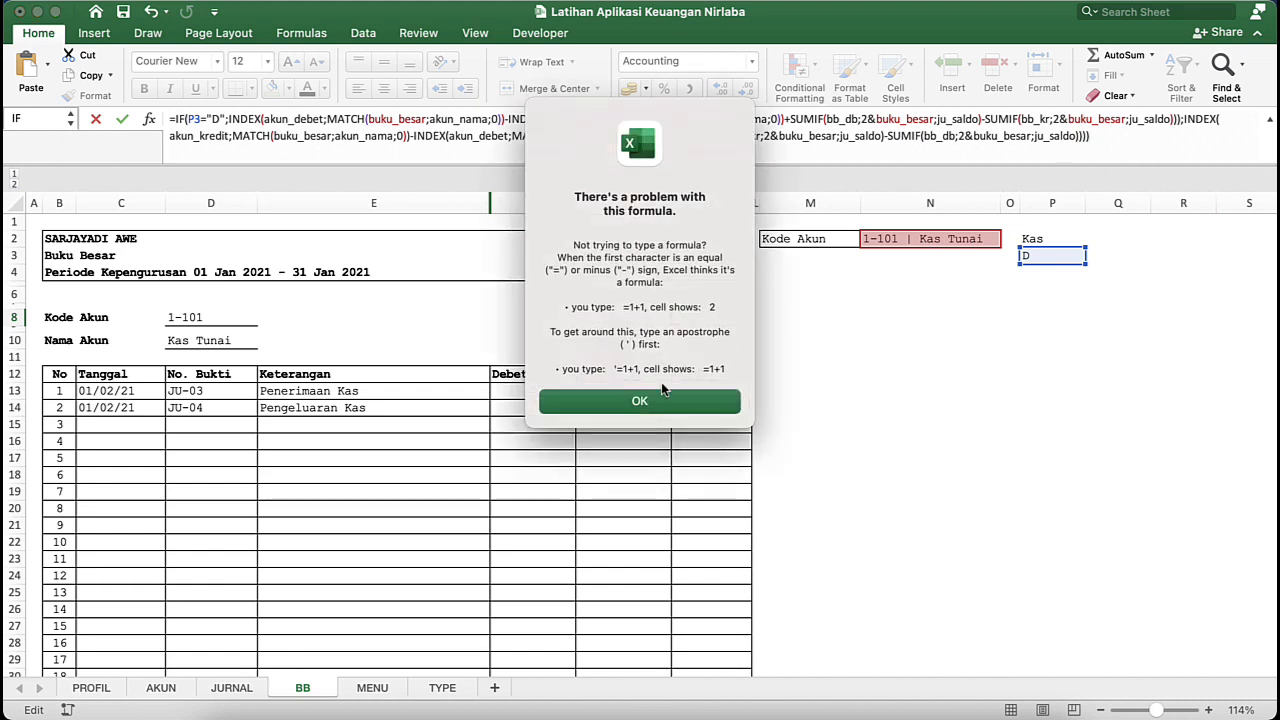
- Dismiss the error and reduce the closing parentheses at the end of the K8 formula to a single one after ju_saldo
{"action": "left_click", "coordinate": [640, 401]}
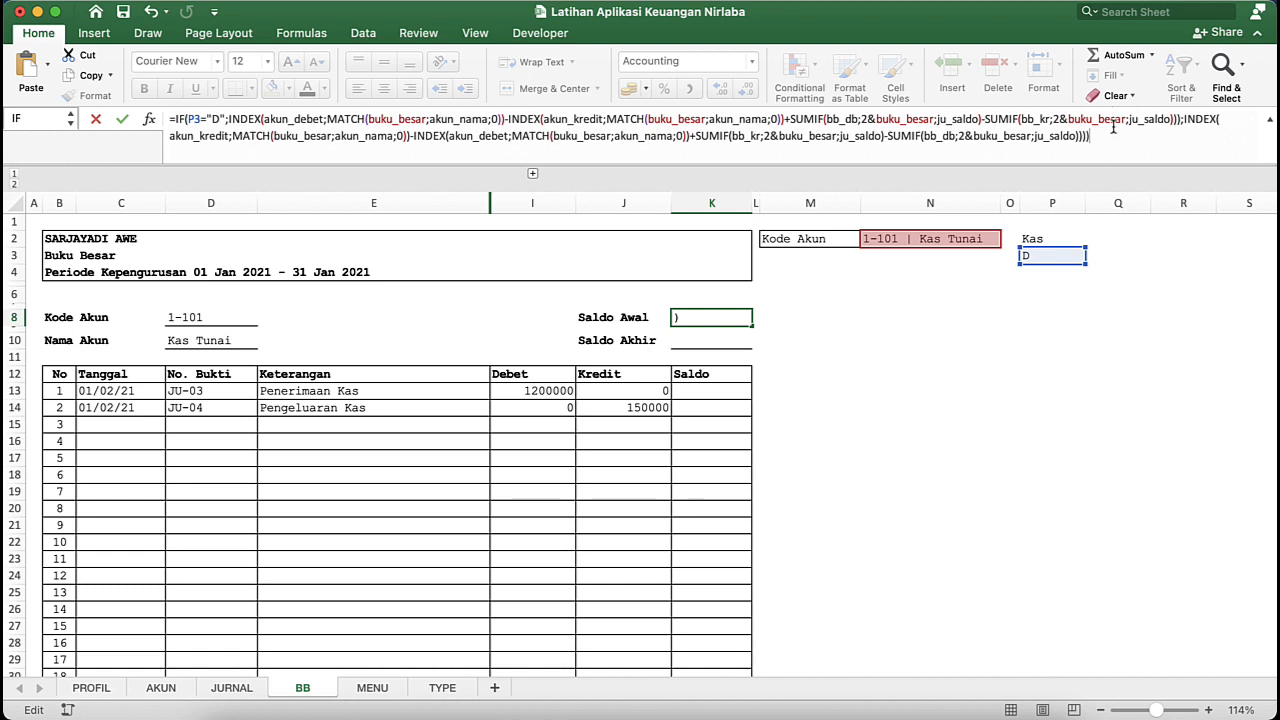
{"action": "key", "text": "BackSpace"}
{"action": "key", "text": "BackSpace"}
{"action": "key", "text": "BackSpace"}
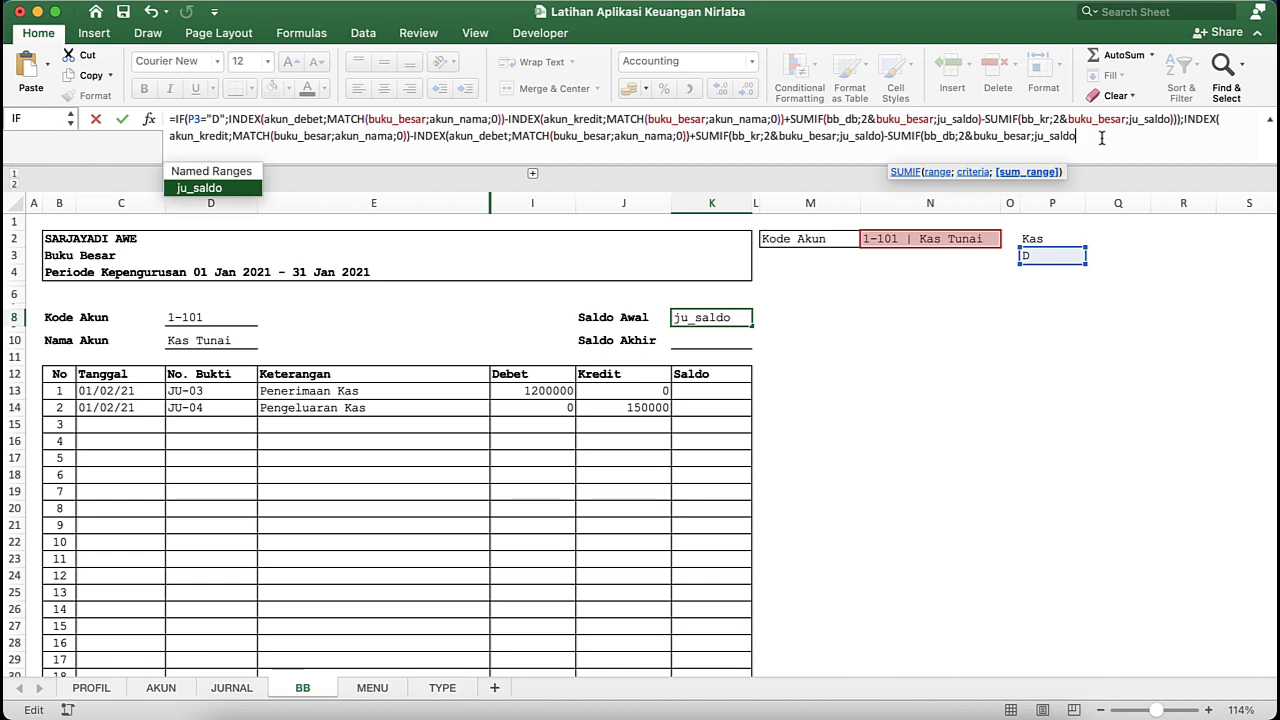
{"action": "type", "text": ")"}
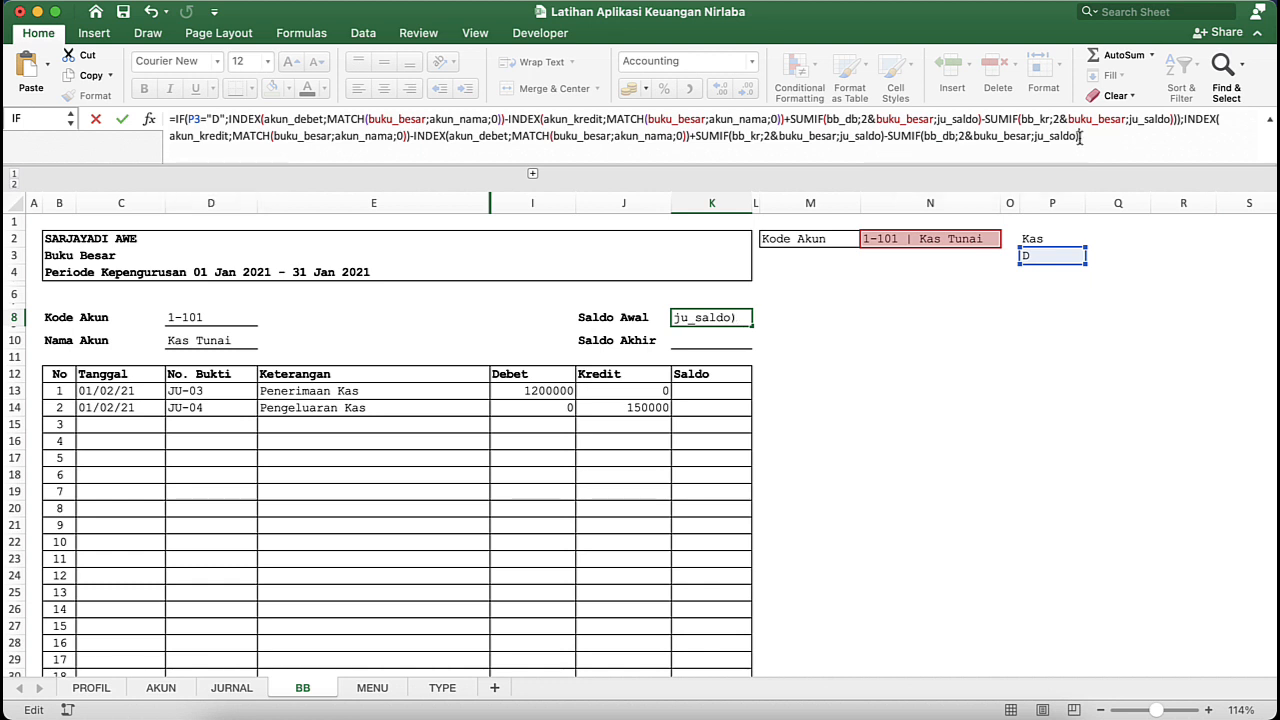
- Delete the two surplus closing parentheses at the end of the K8 formula's value-if-true part, keeping the semicolon before the next INDEX
{"action": "left_click", "coordinate": [1180, 119]}
{"action": "type", "text": ";"}
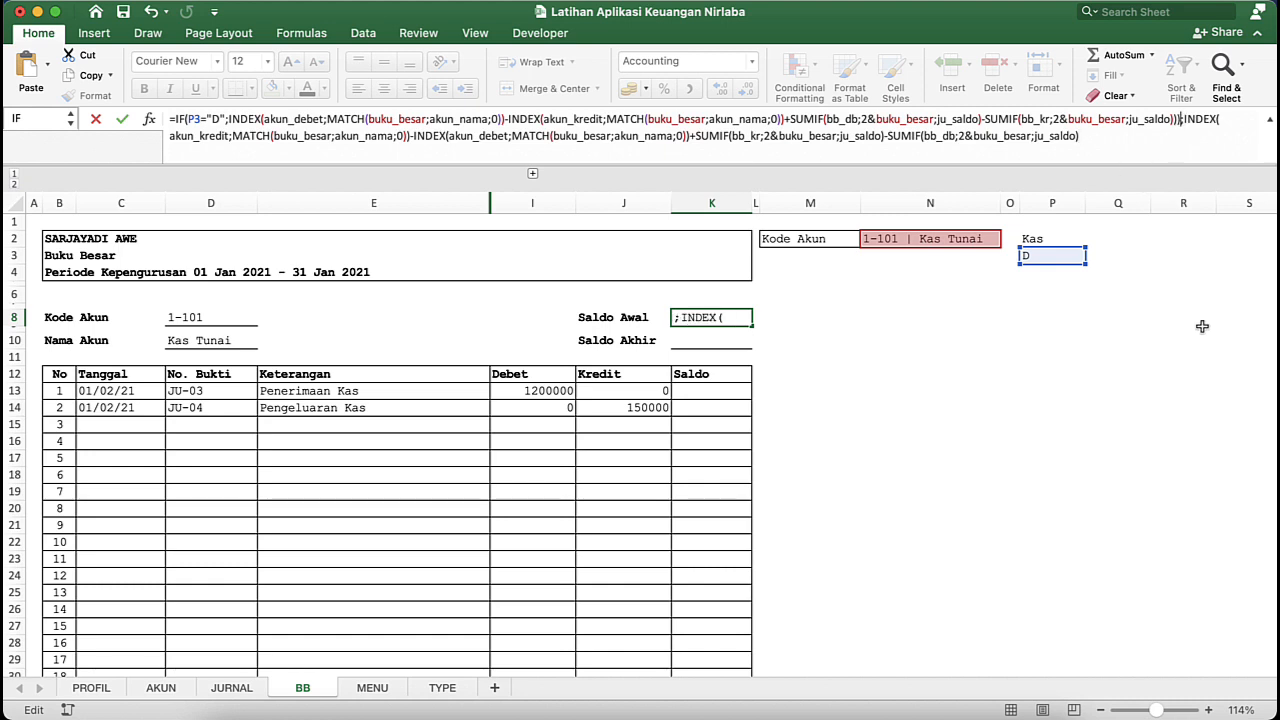
{"action": "key", "text": "BackSpace"}
{"action": "key", "text": "BackSpace"}
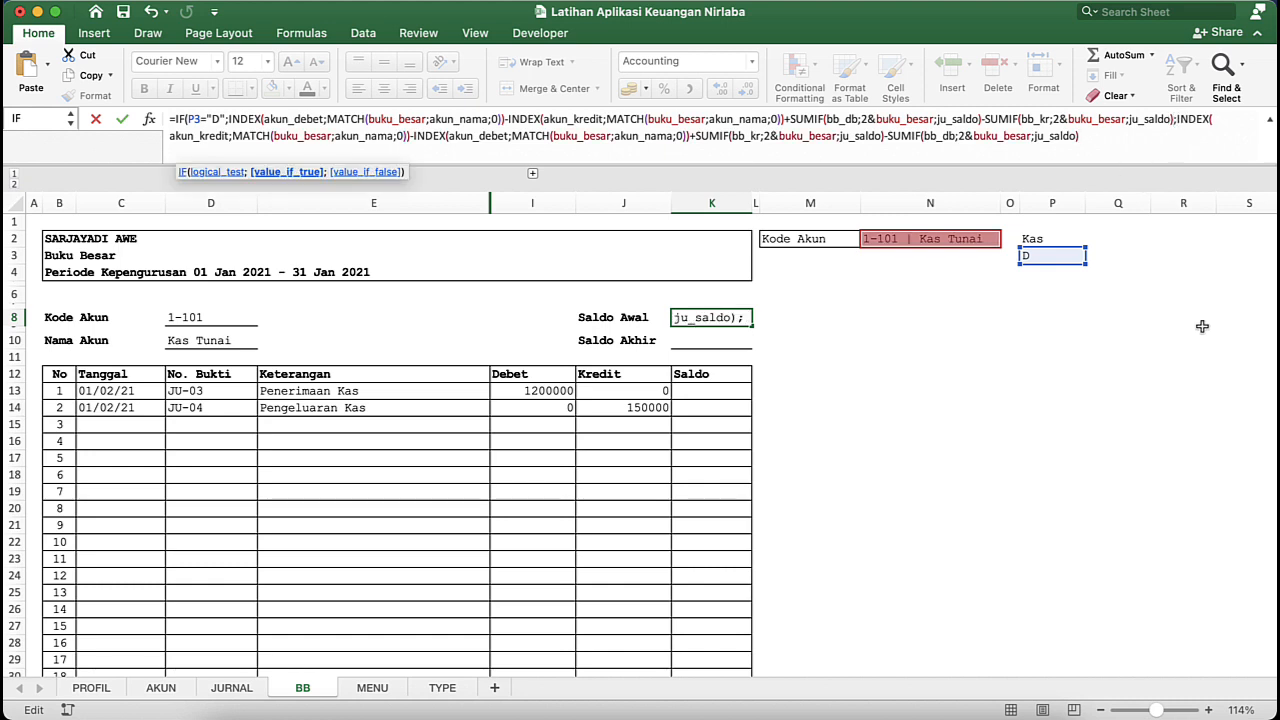
- Check the extent of the value-if-true and value-if-false arguments, and enter the K8 formula with the suggested typo correction
{"action": "left_click", "coordinate": [300, 171]}
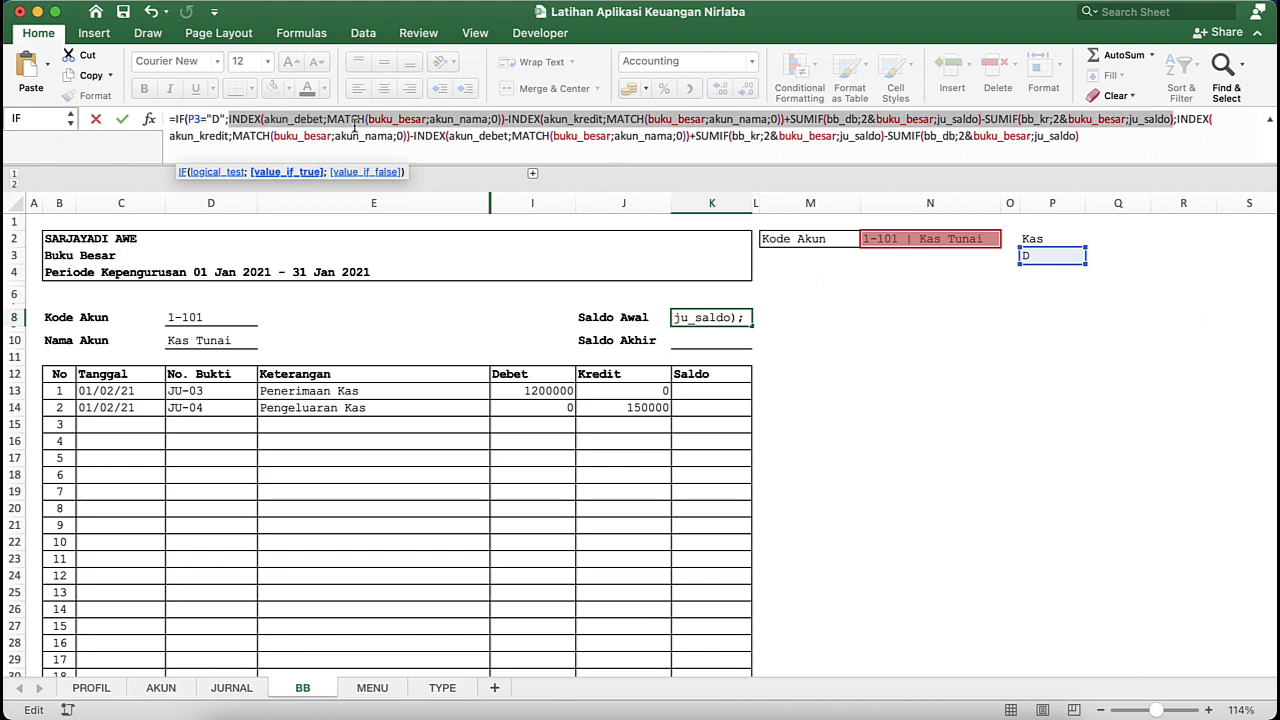
{"action": "left_click", "coordinate": [365, 171]}
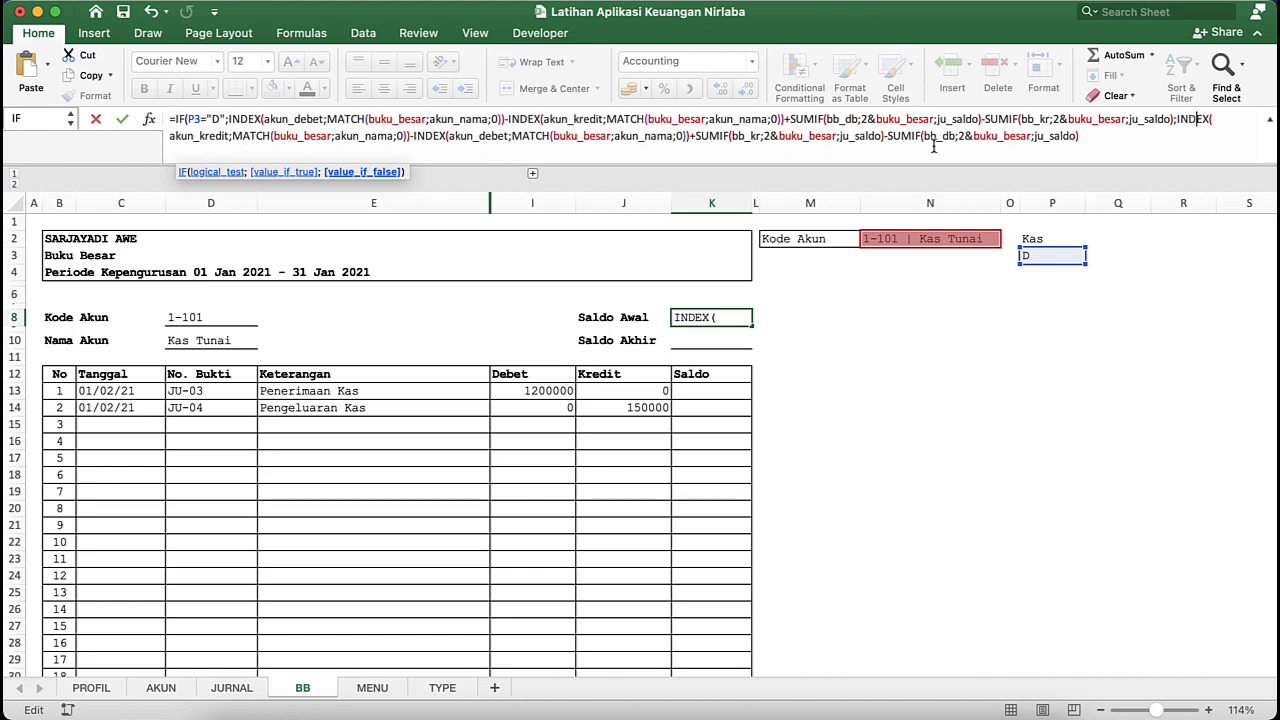
{"action": "left_click", "coordinate": [370, 174]}
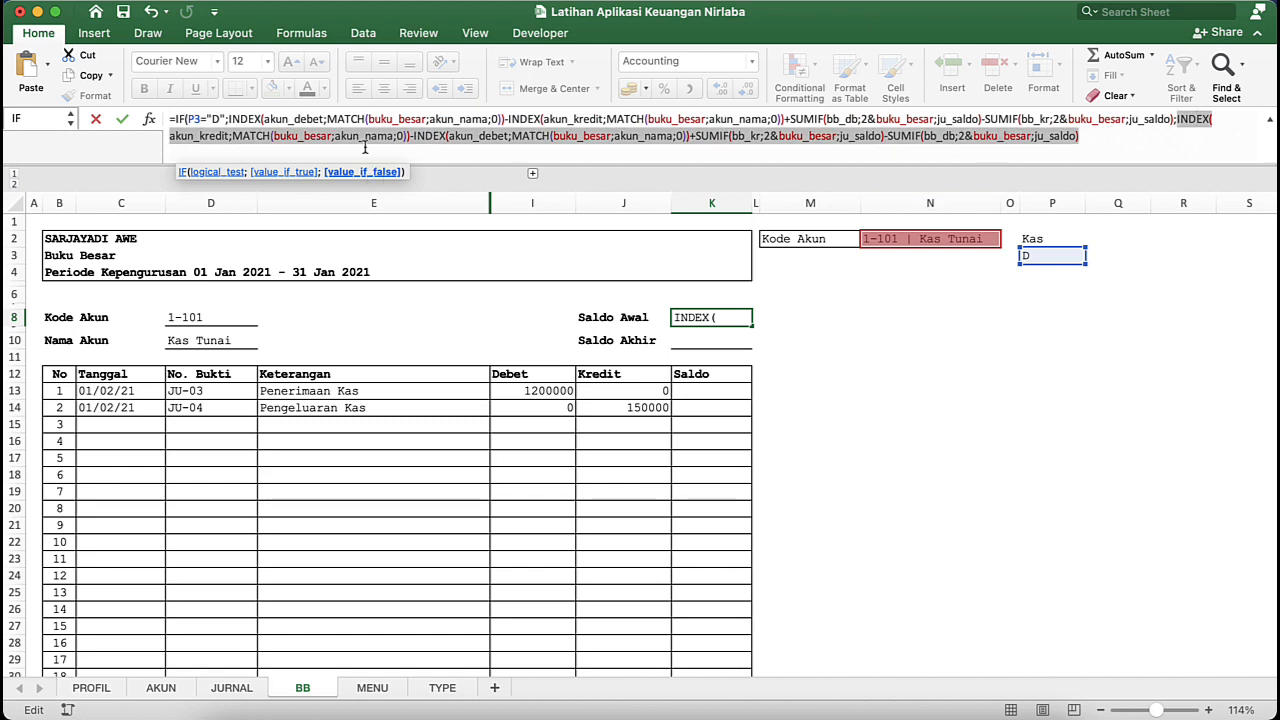
{"action": "key", "text": "Return"}
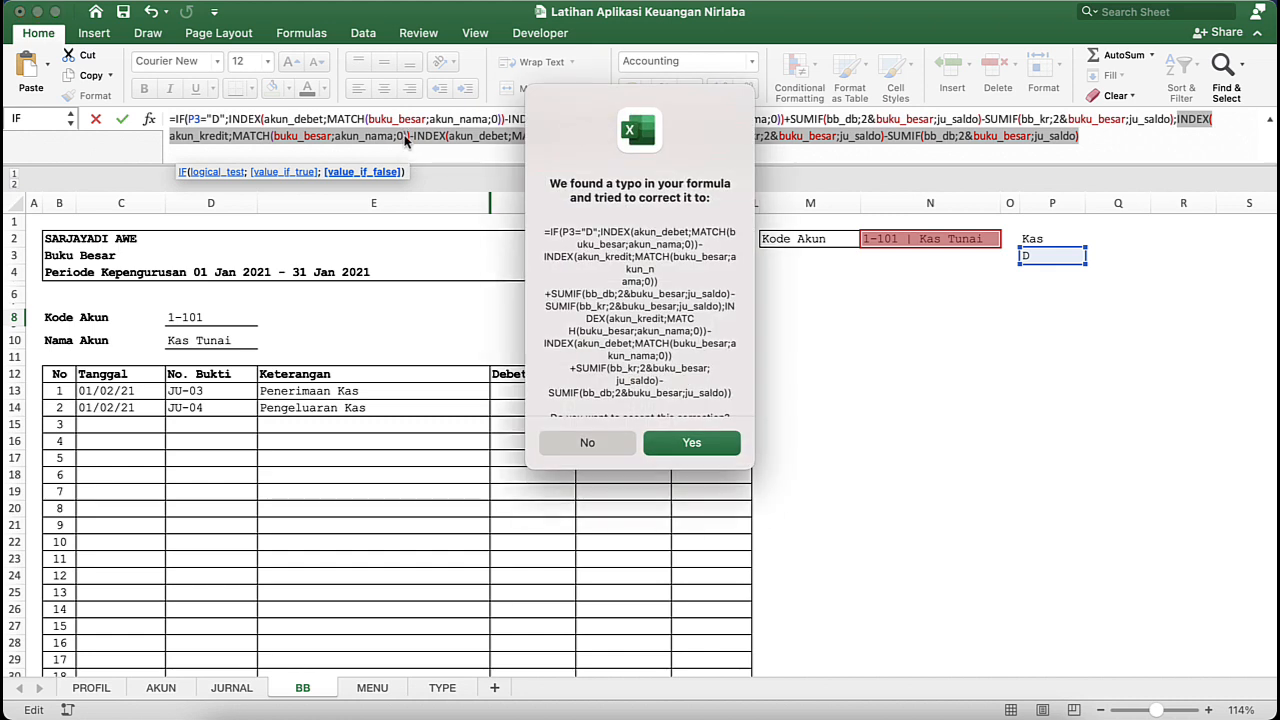
{"action": "key", "text": "Return"}
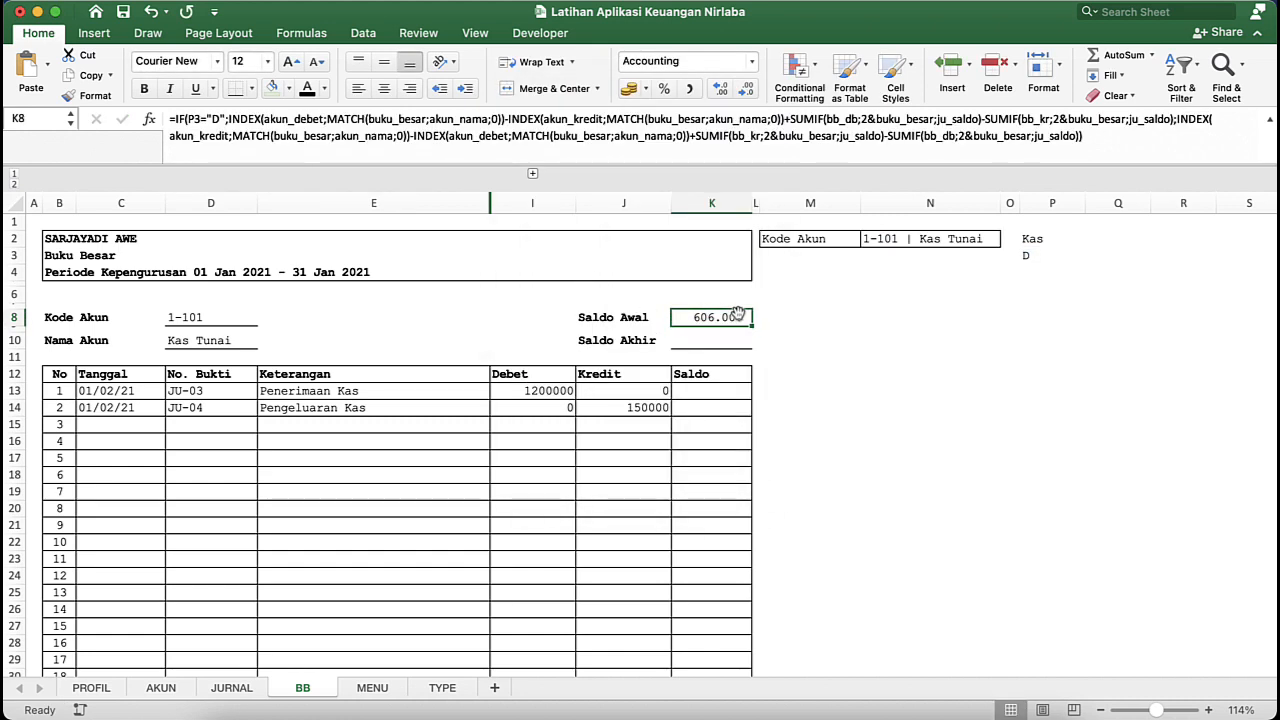
- Review the akun_debet and akun_kredit INDEX terms and the bb_db and bb_kr SUMIF terms in the K8 formula's value-if-true part
{"action": "left_click", "coordinate": [504, 118]}
{"action": "mouse_move", "coordinate": [504, 118]}
{"action": "left_mouse_down"}
{"action": "mouse_move", "coordinate": [205, 122]}
{"action": "mouse_move", "coordinate": [530, 120]}
{"action": "mouse_move", "coordinate": [505, 120]}
{"action": "left_mouse_up"}
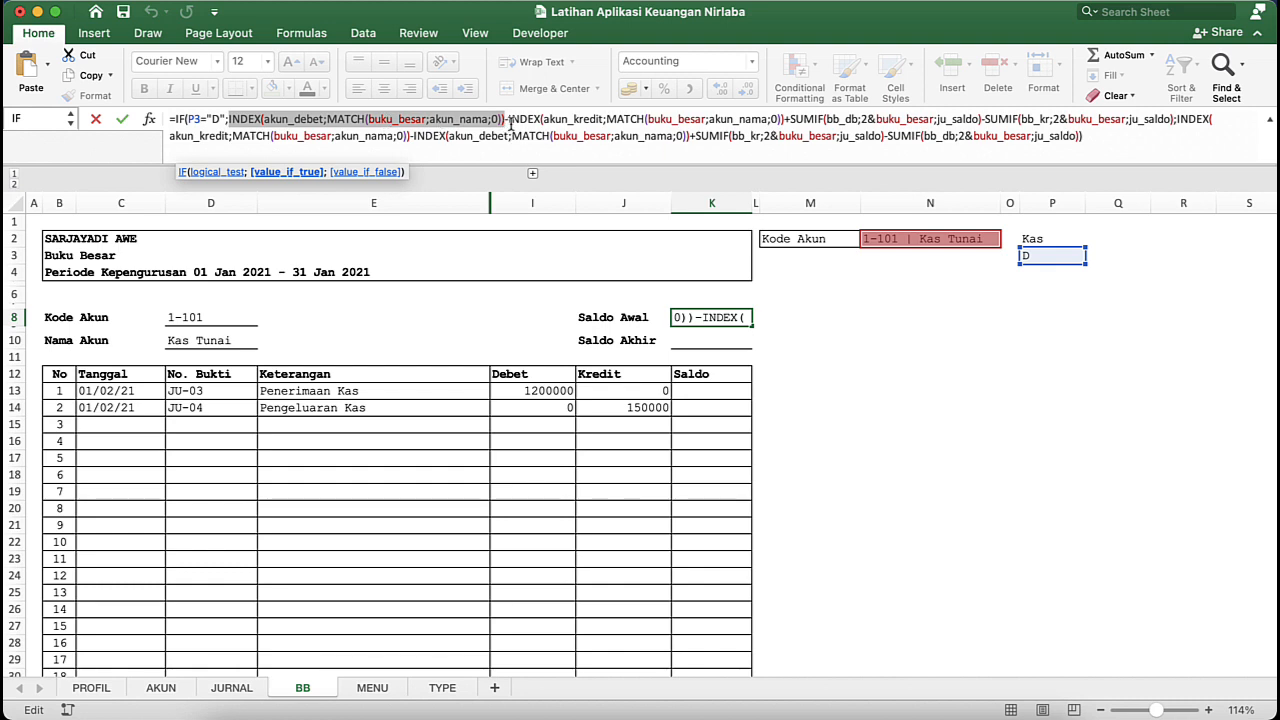
{"action": "left_click", "coordinate": [511, 121]}
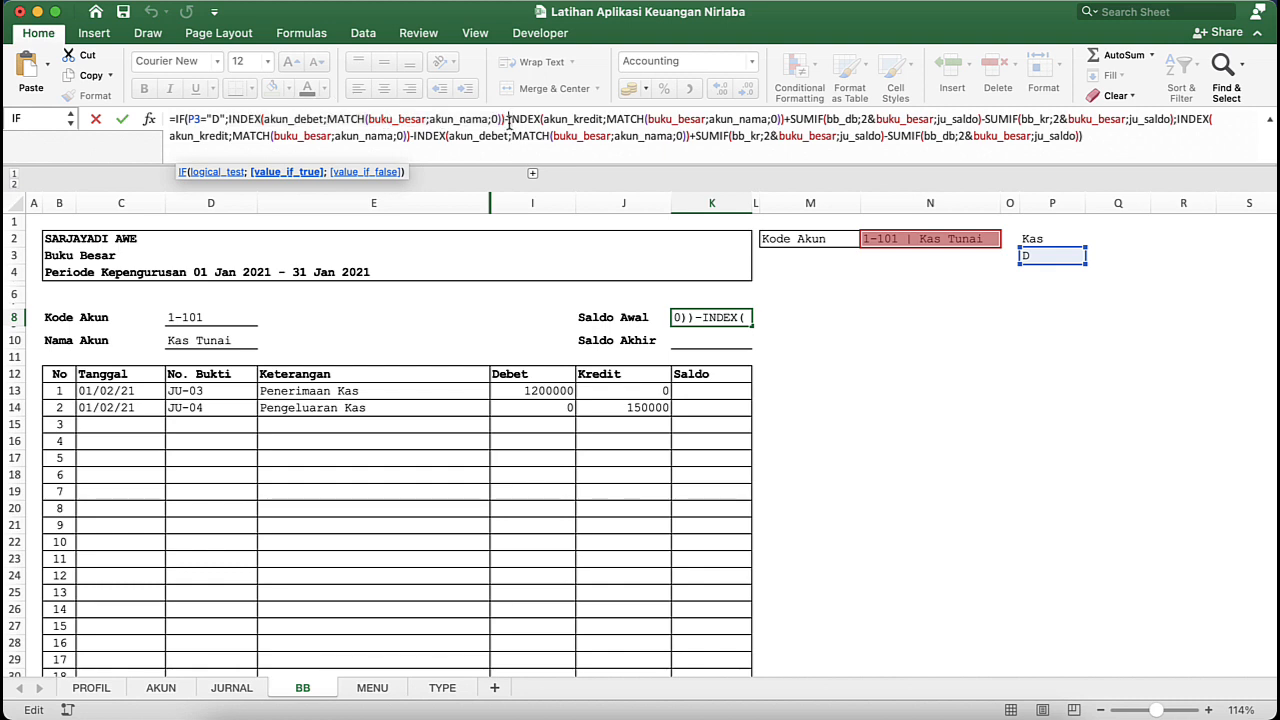
{"action": "left_click_drag", "start_coordinate": [509, 120], "coordinate": [786, 120]}
{"action": "type", "text": "+"}
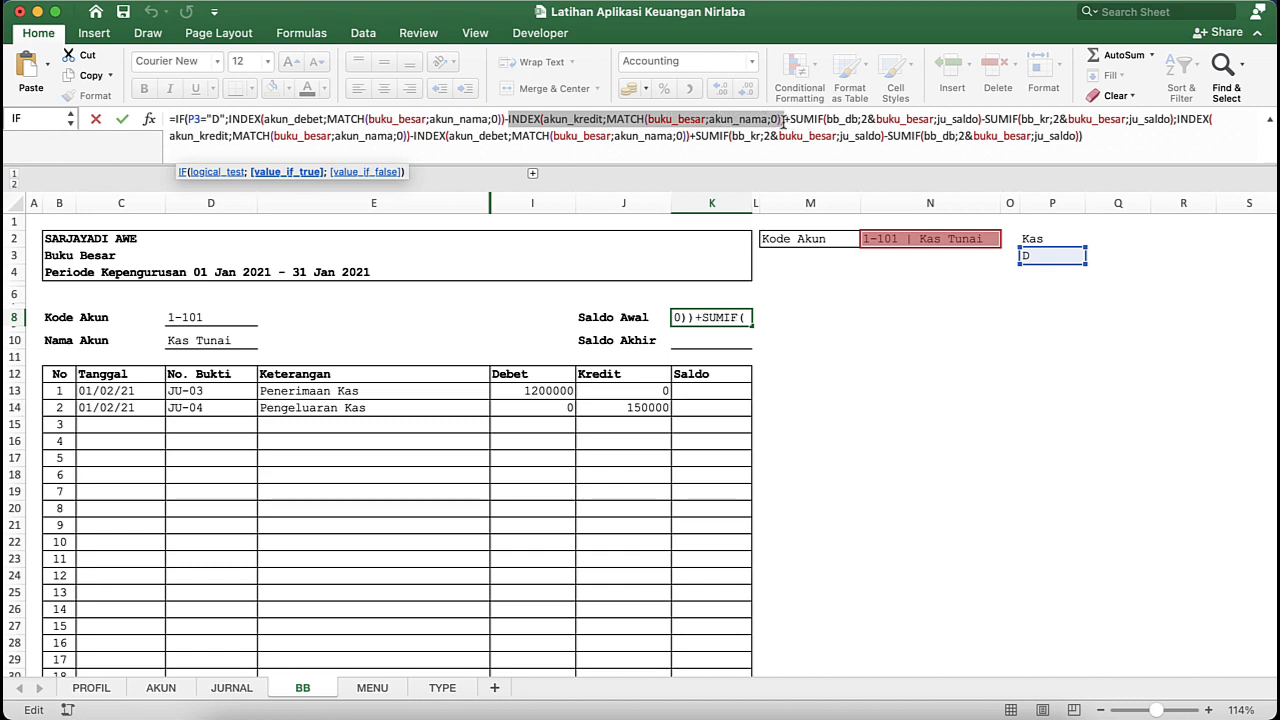
{"action": "left_click", "coordinate": [827, 119]}
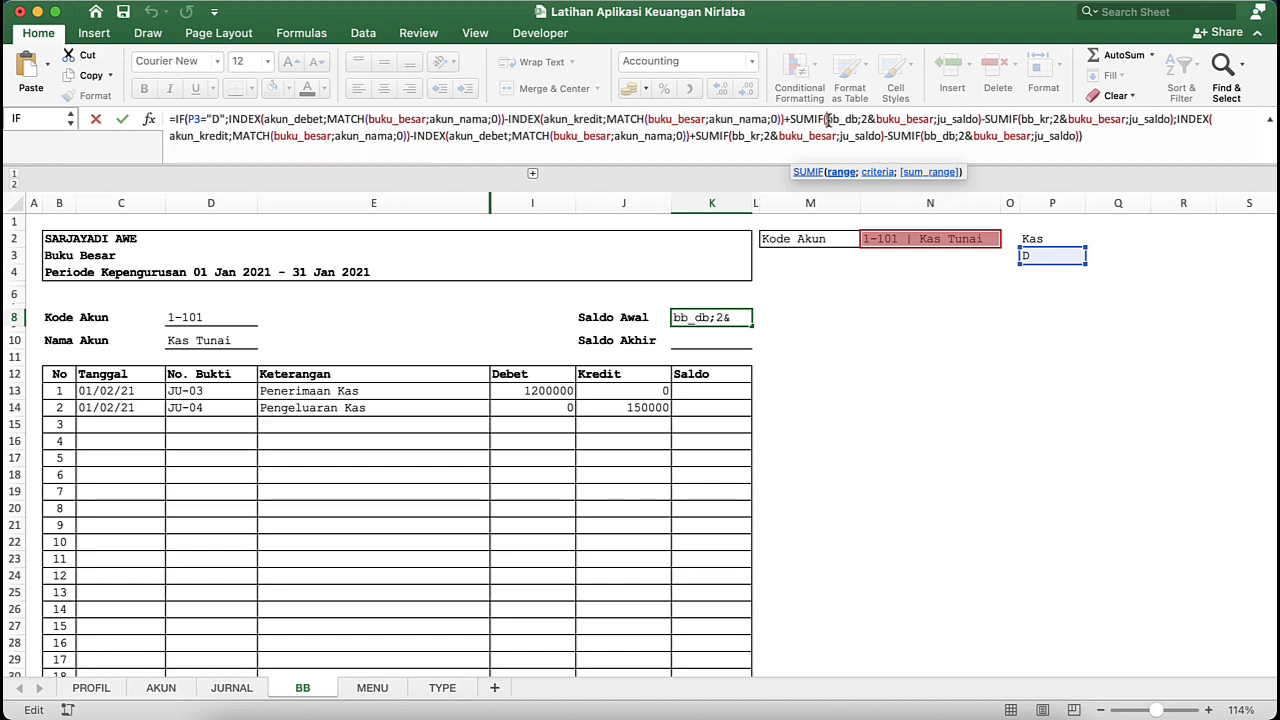
{"action": "left_click", "coordinate": [982, 119]}
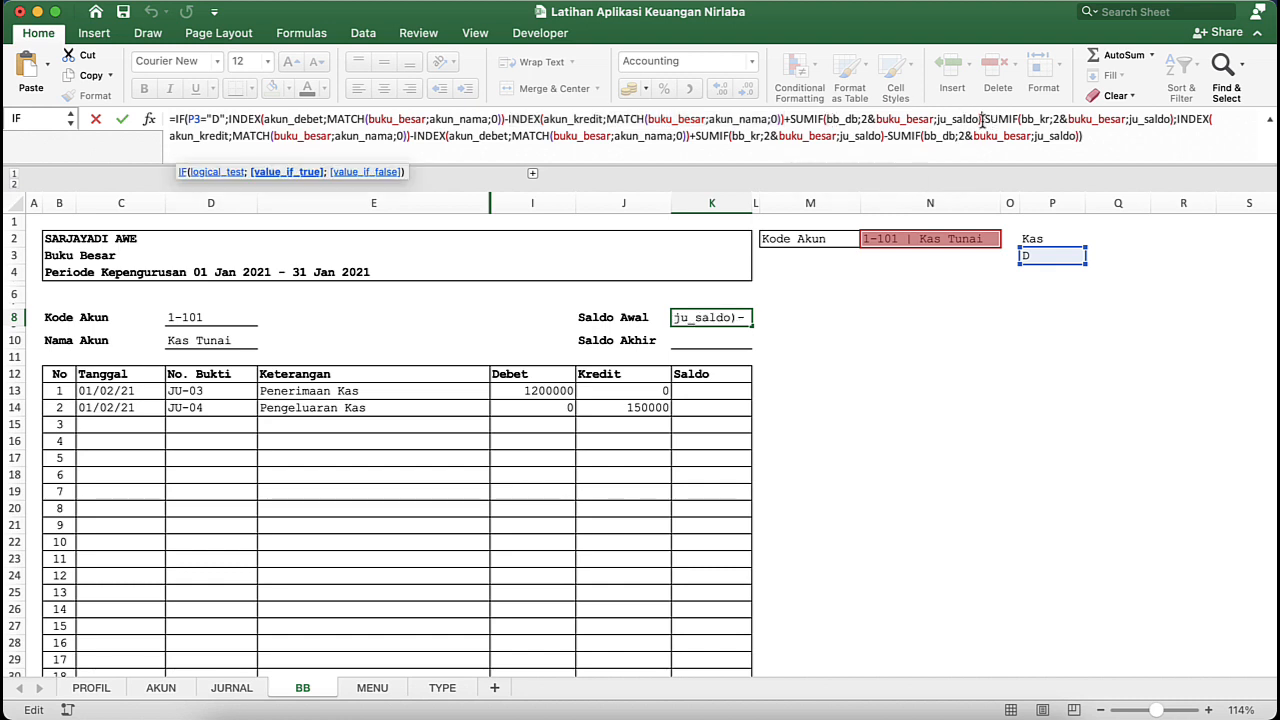
{"action": "left_click", "coordinate": [1116, 119]}
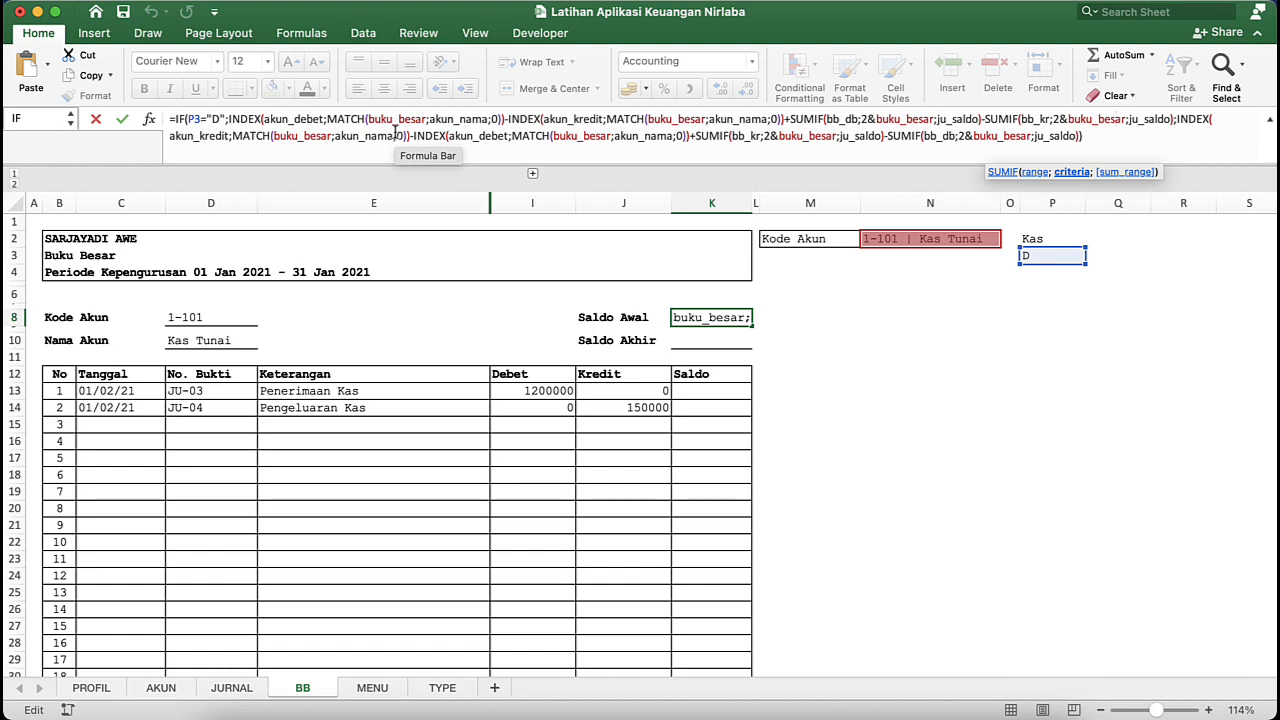
{"action": "key", "text": "Return"}
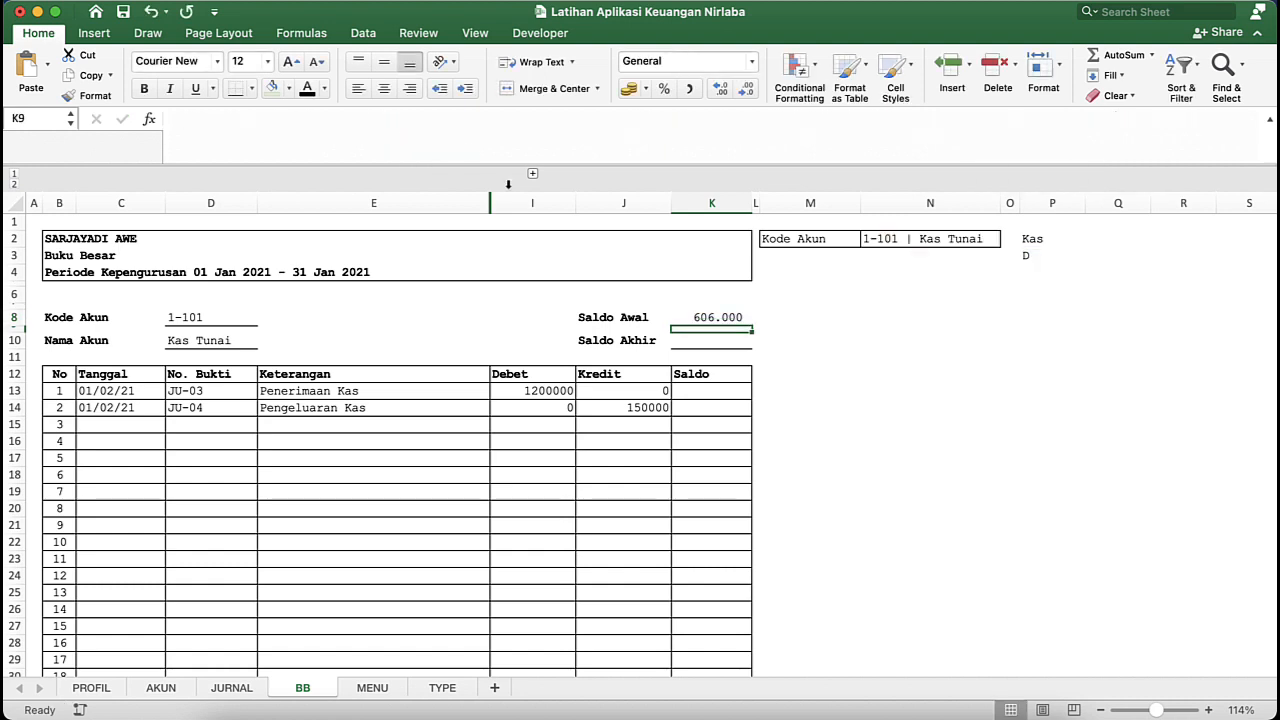
- Set the Kode Akun selection in N2 to 4-101 | Pendapatan Bazar
{"action": "left_click", "coordinate": [995, 242]}
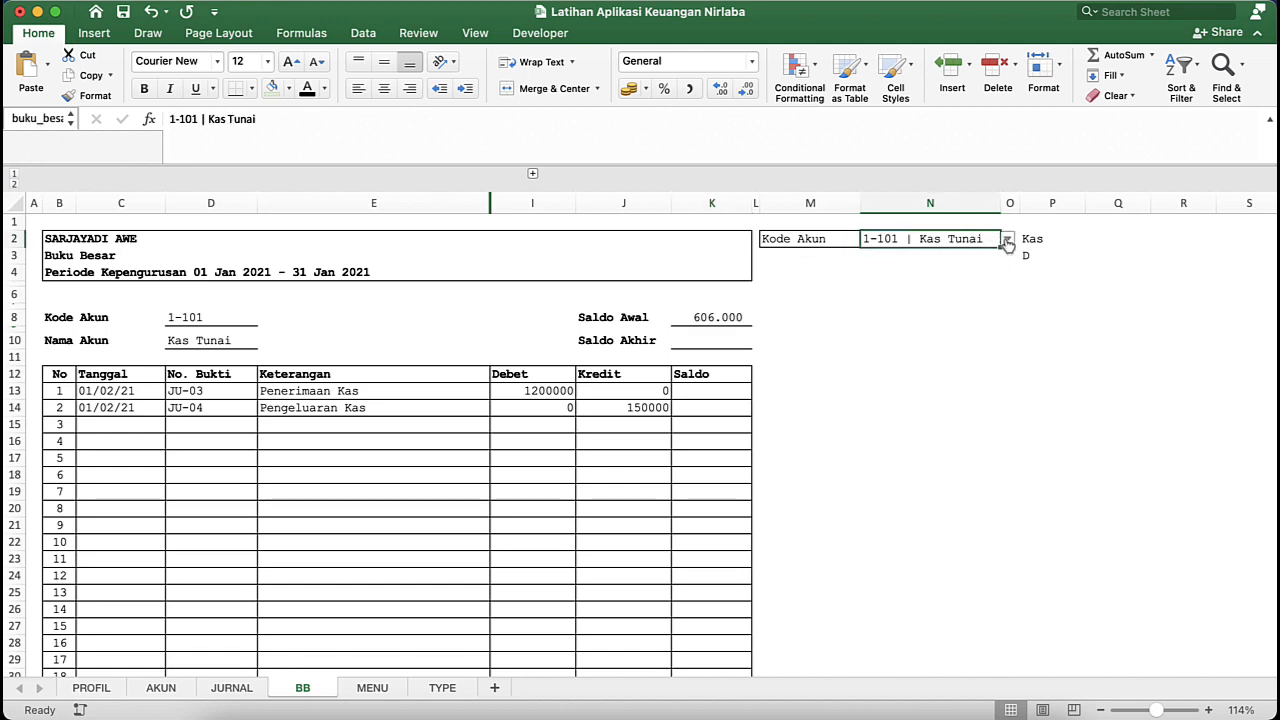
{"action": "left_click", "coordinate": [1007, 242]}
{"action": "scroll", "coordinate": [971, 390], "scroll_direction": "down", "scroll_amount": 5}
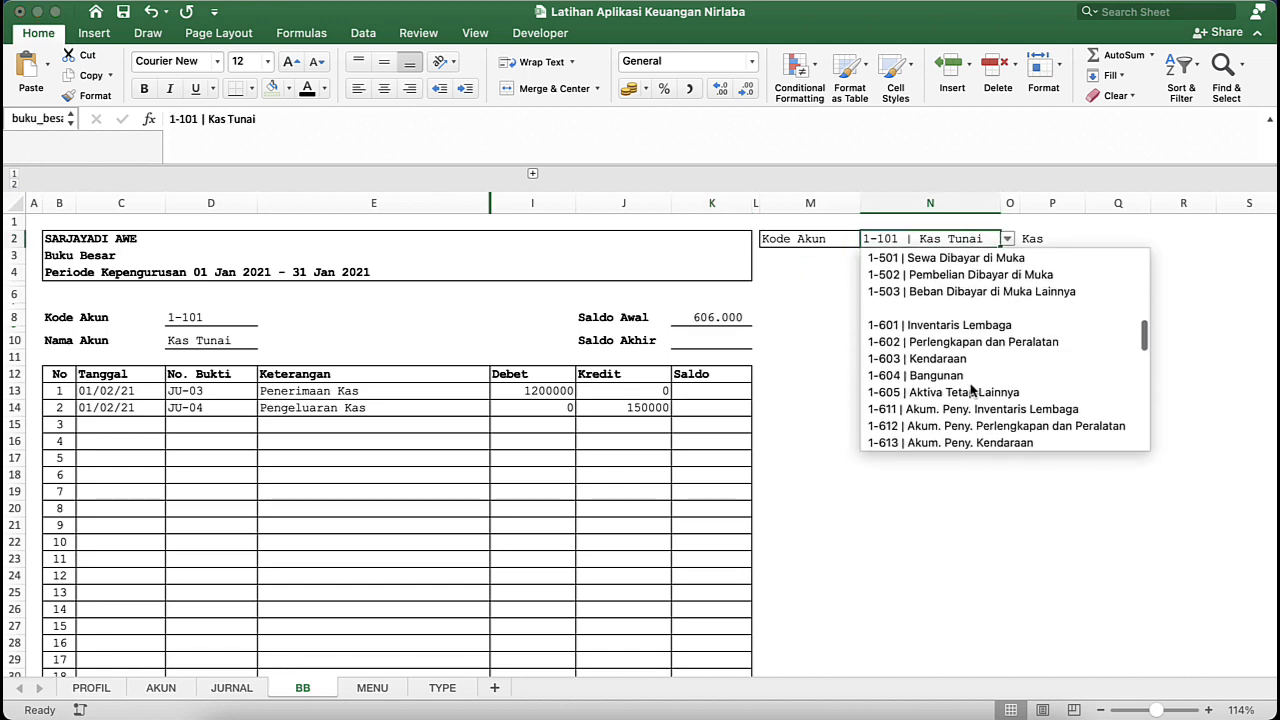
{"action": "scroll", "coordinate": [971, 390], "scroll_direction": "down", "scroll_amount": 10}
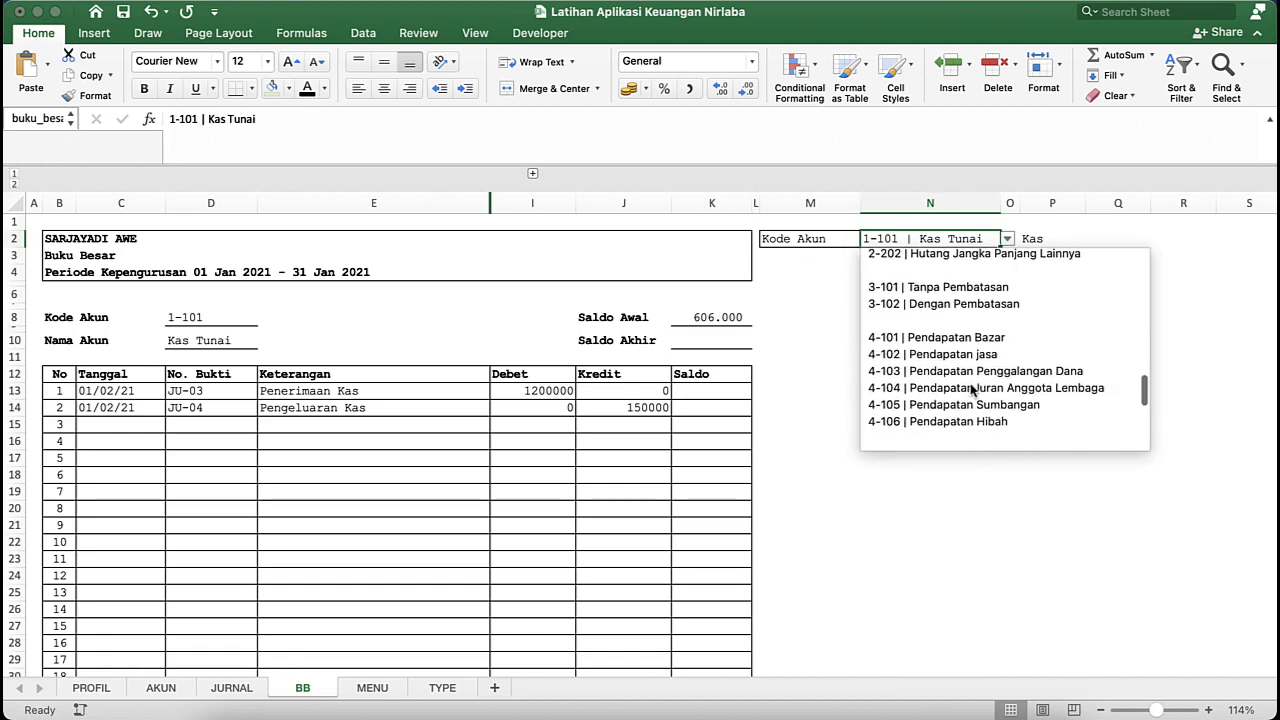
{"action": "left_click", "coordinate": [983, 345]}
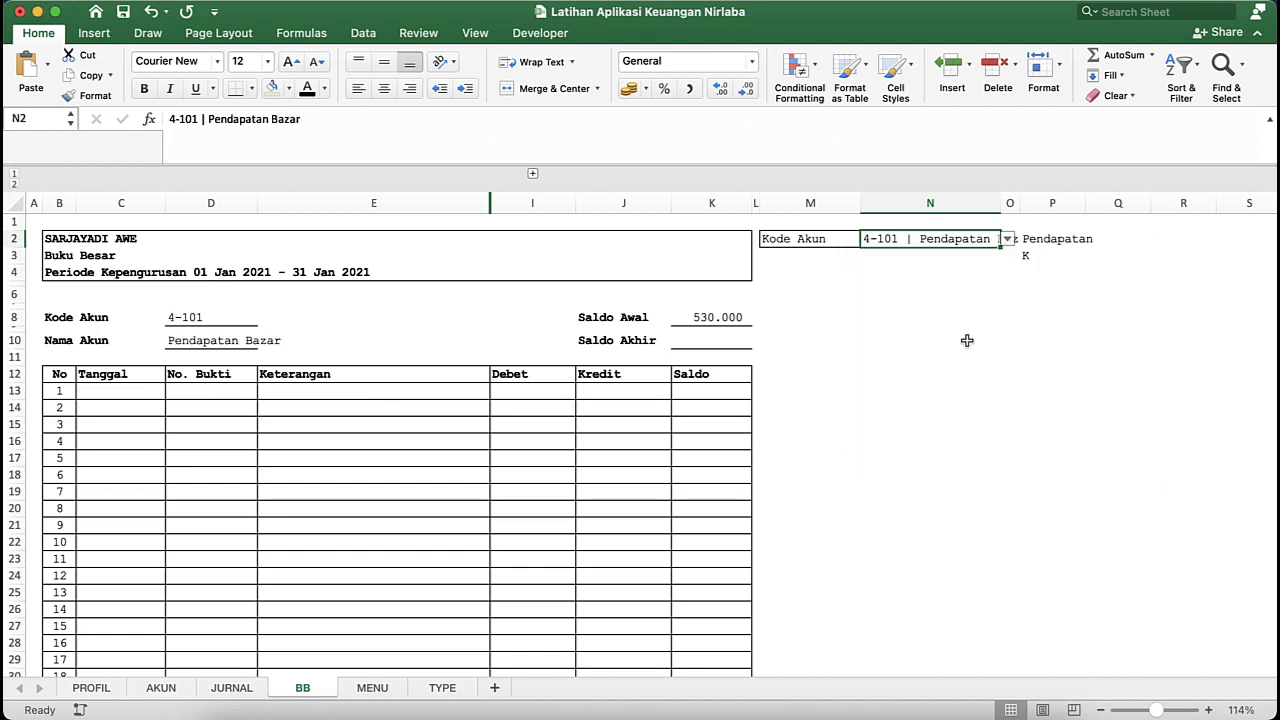
- Compare the Saldo Awal in K8 with the Pendapatan Bazar entry's Jumlah on the JURNAL sheet, and return to the BB sheet
{"action": "left_click", "coordinate": [700, 317]}
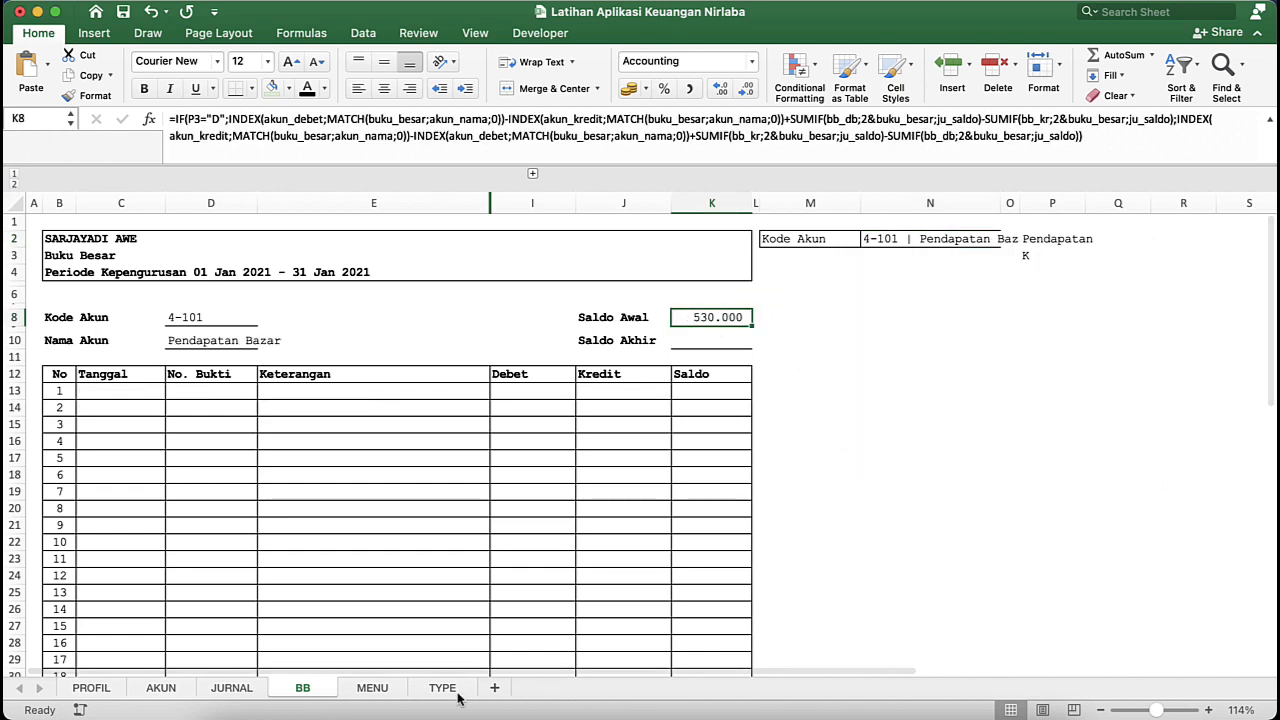
{"action": "left_click", "coordinate": [222, 688]}
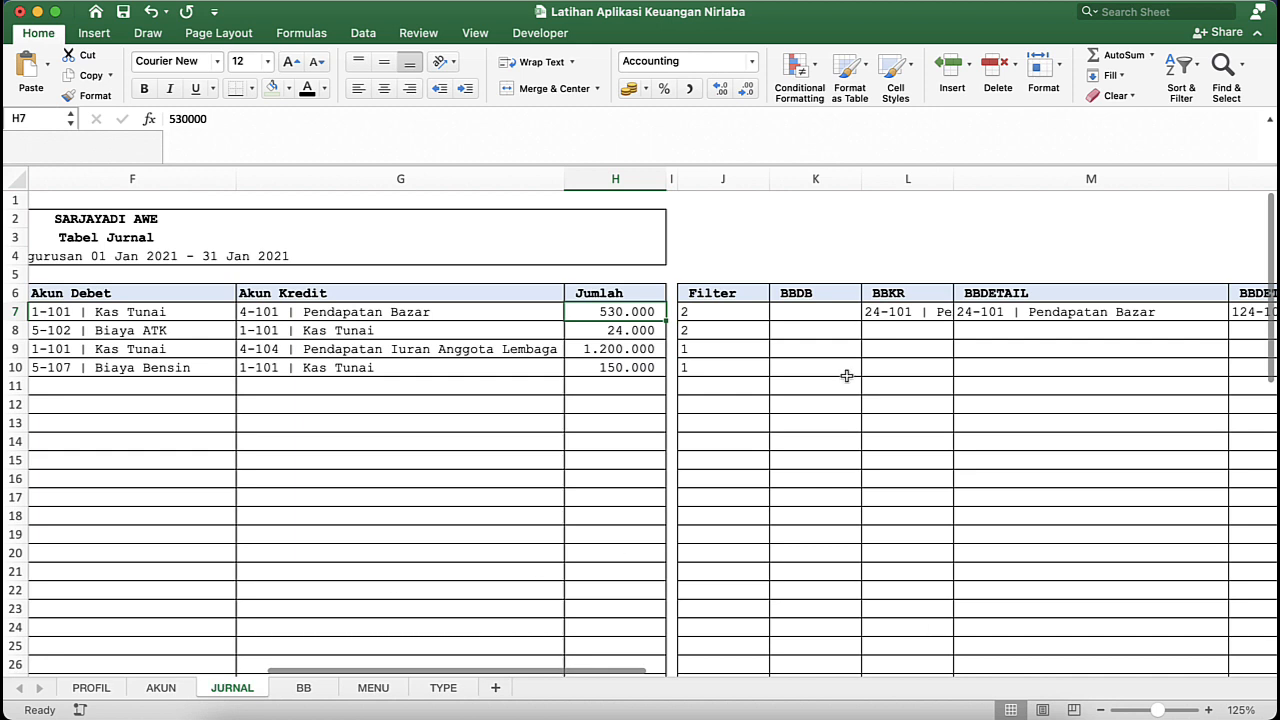
{"action": "left_click", "coordinate": [918, 313]}
{"action": "left_click", "coordinate": [645, 312]}
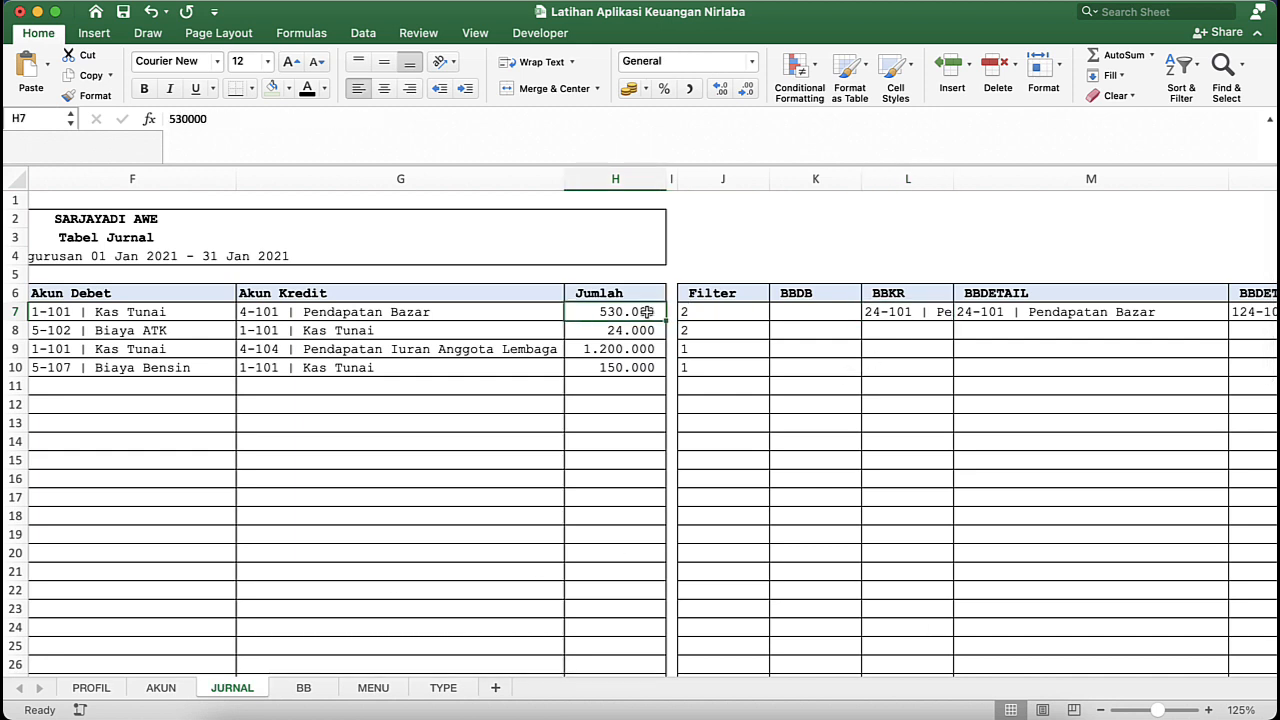
{"action": "left_click", "coordinate": [302, 688]}
{"action": "left_click", "coordinate": [816, 358]}
{"action": "left_click", "coordinate": [707, 324]}
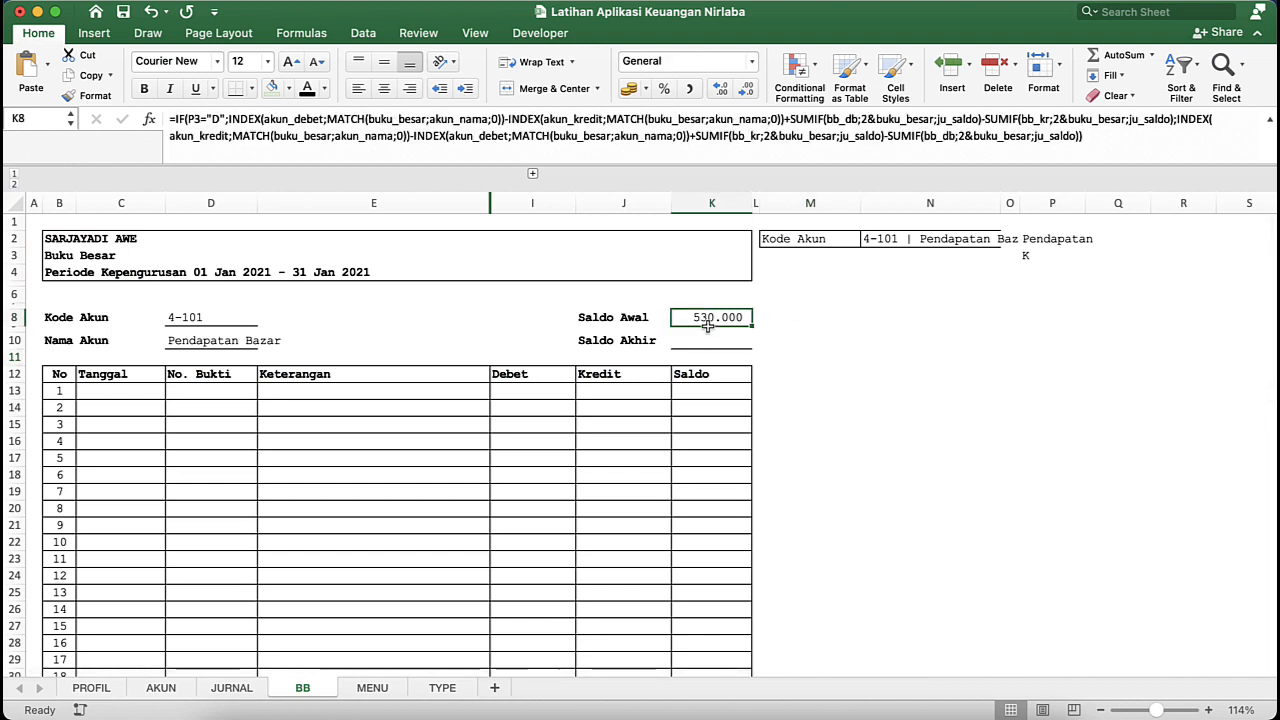
- Hide column P, which holds the account type and D/K helper cells
{"action": "left_click", "coordinate": [981, 243]}
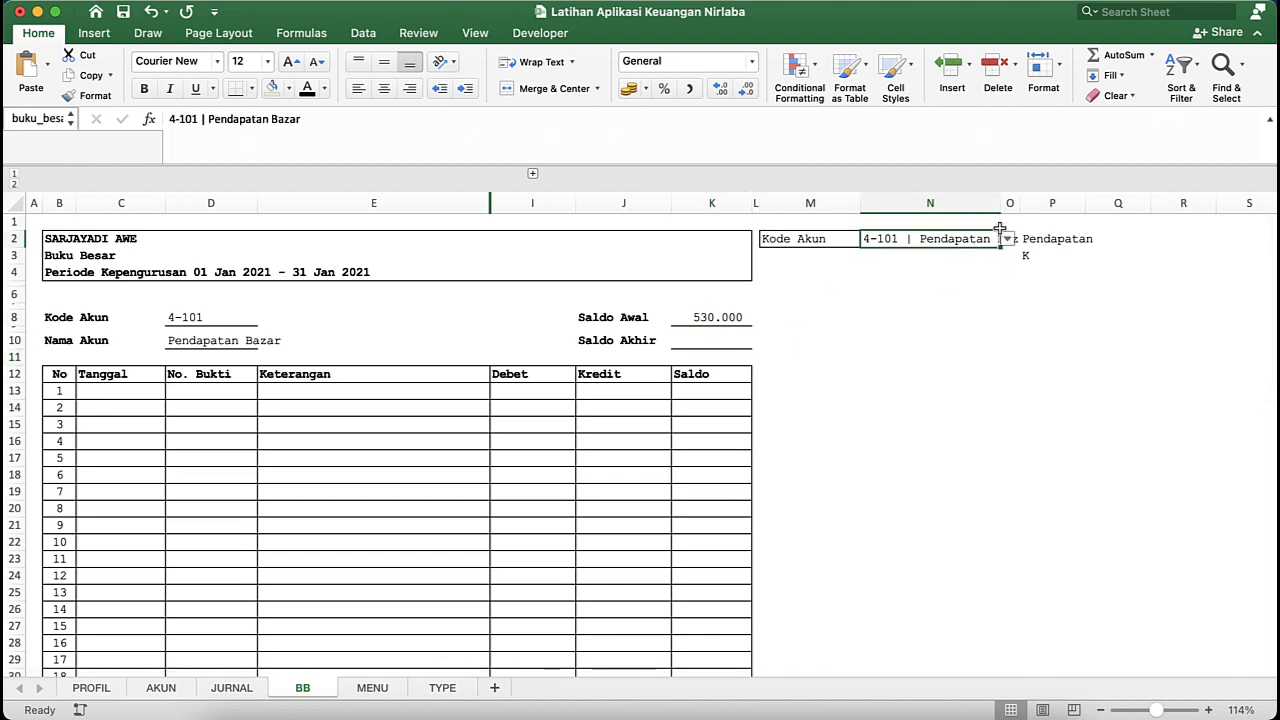
{"action": "left_click", "coordinate": [1053, 202]}
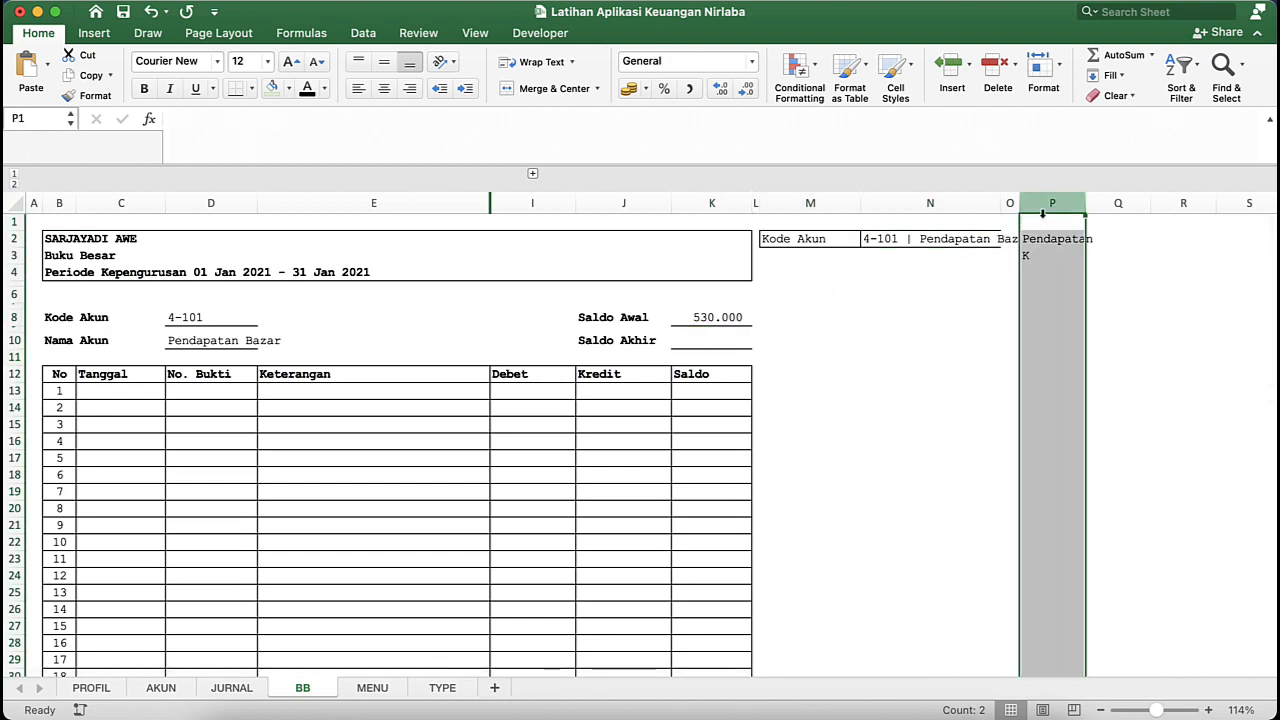
{"action": "right_click", "coordinate": [1048, 208]}
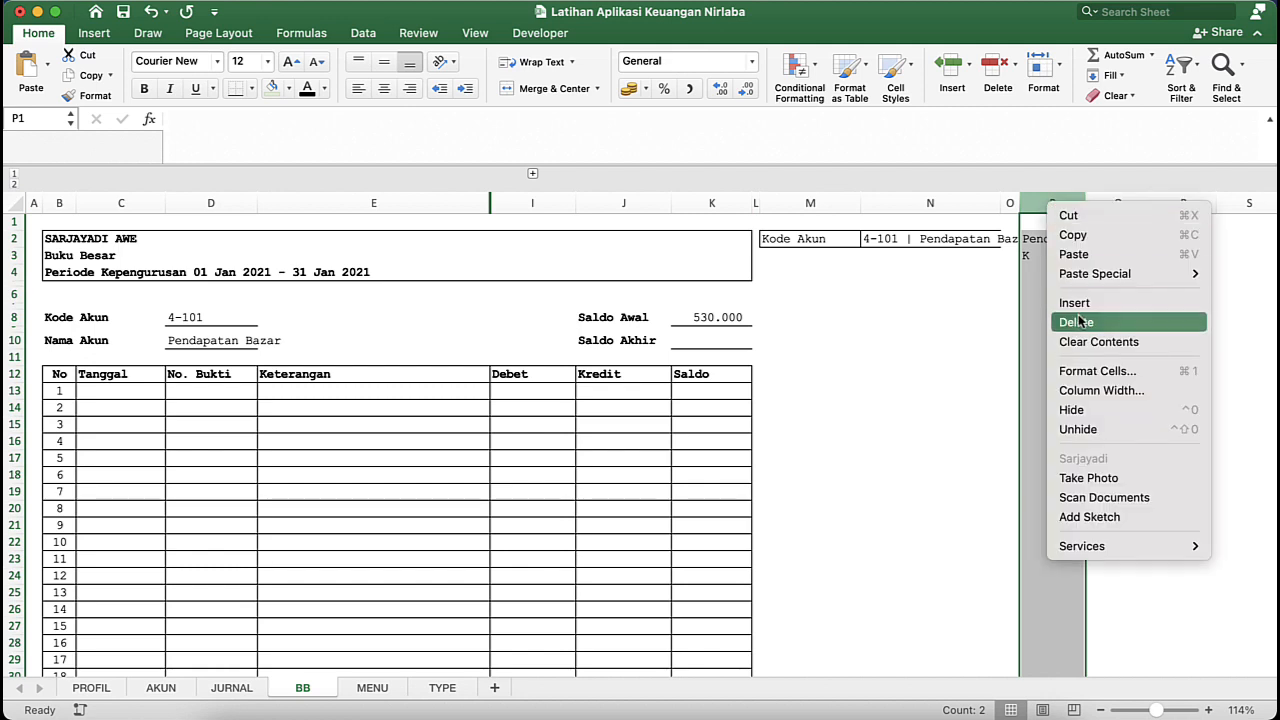
{"action": "left_click", "coordinate": [1085, 411]}
{"action": "left_click", "coordinate": [1004, 356]}
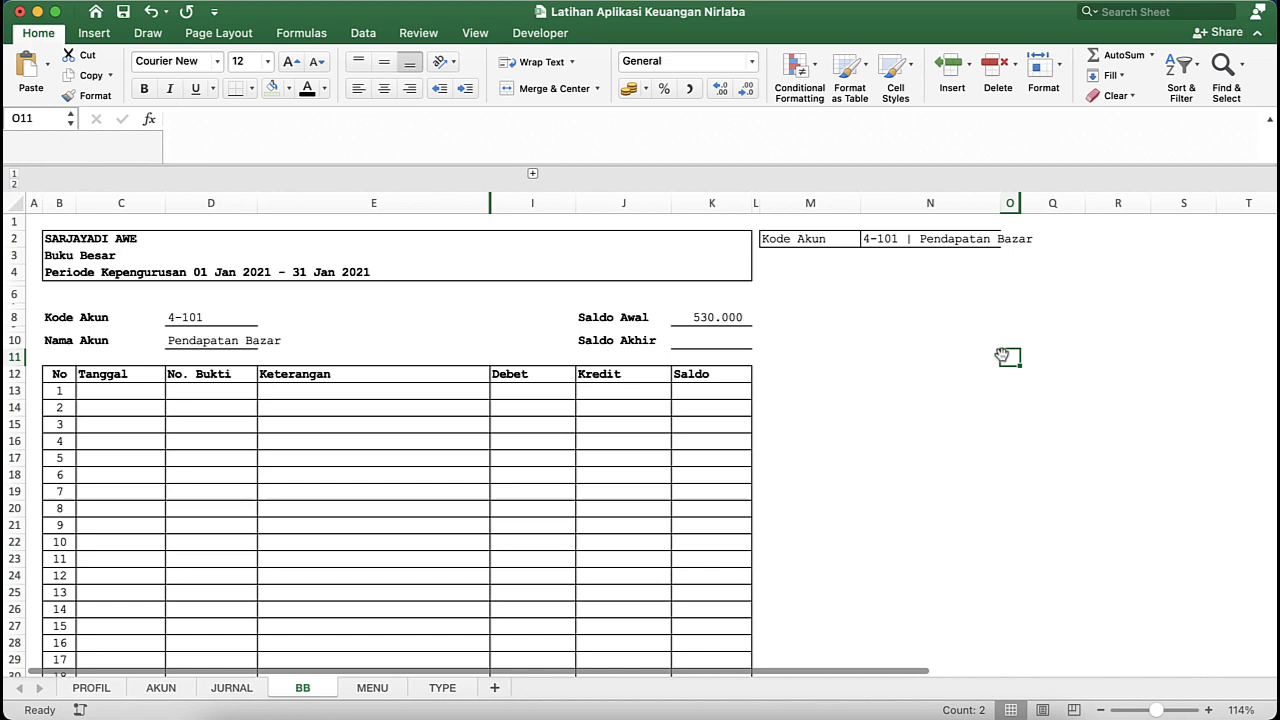
- Try autofitting column N to the account name, and undo it together with the hiding of column P
{"action": "double_click", "coordinate": [998, 211]}
{"action": "left_click", "coordinate": [1049, 288]}
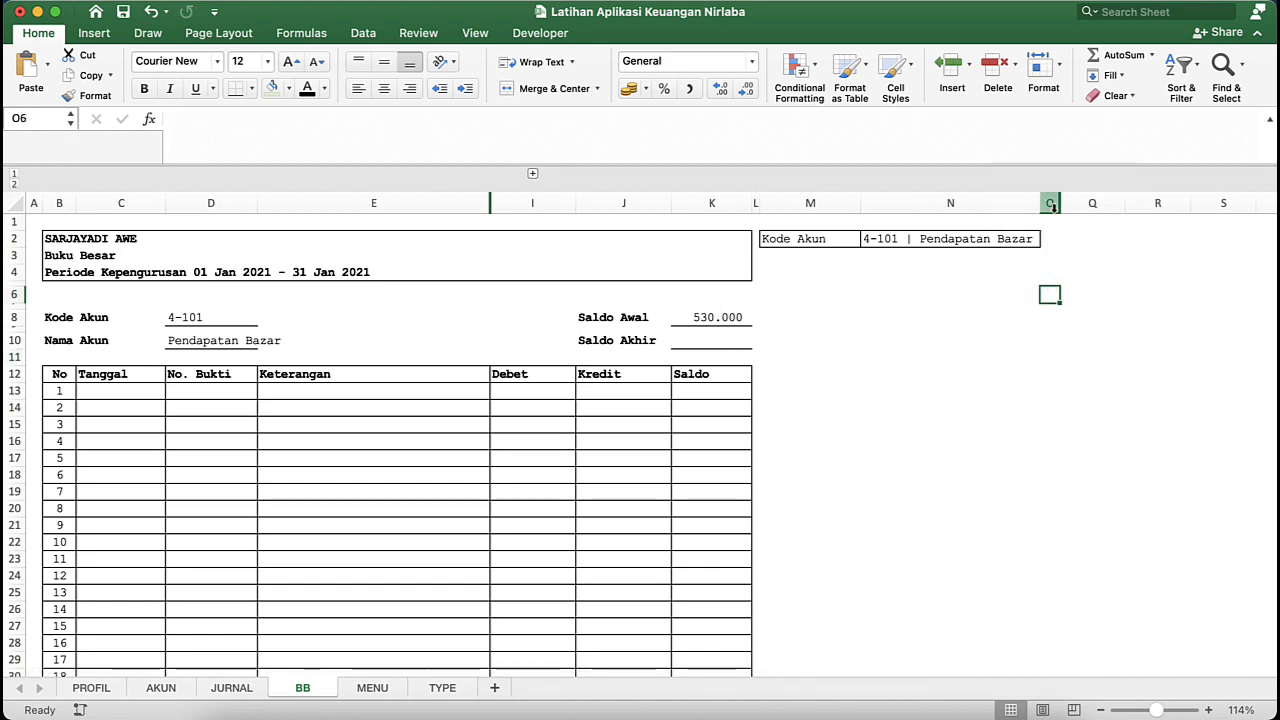
{"action": "key", "text": "super+z"}
{"action": "key", "text": "super+z"}
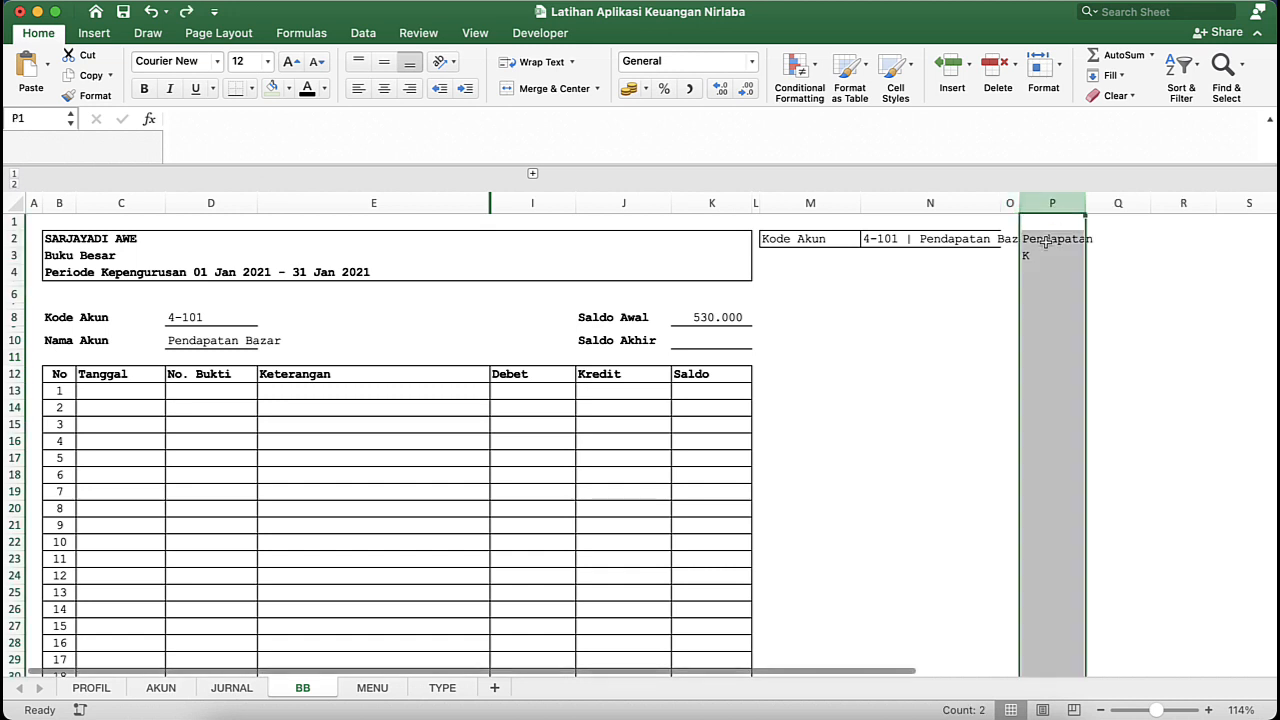
{"action": "left_click", "coordinate": [1038, 257]}
{"action": "left_click", "coordinate": [652, 404]}
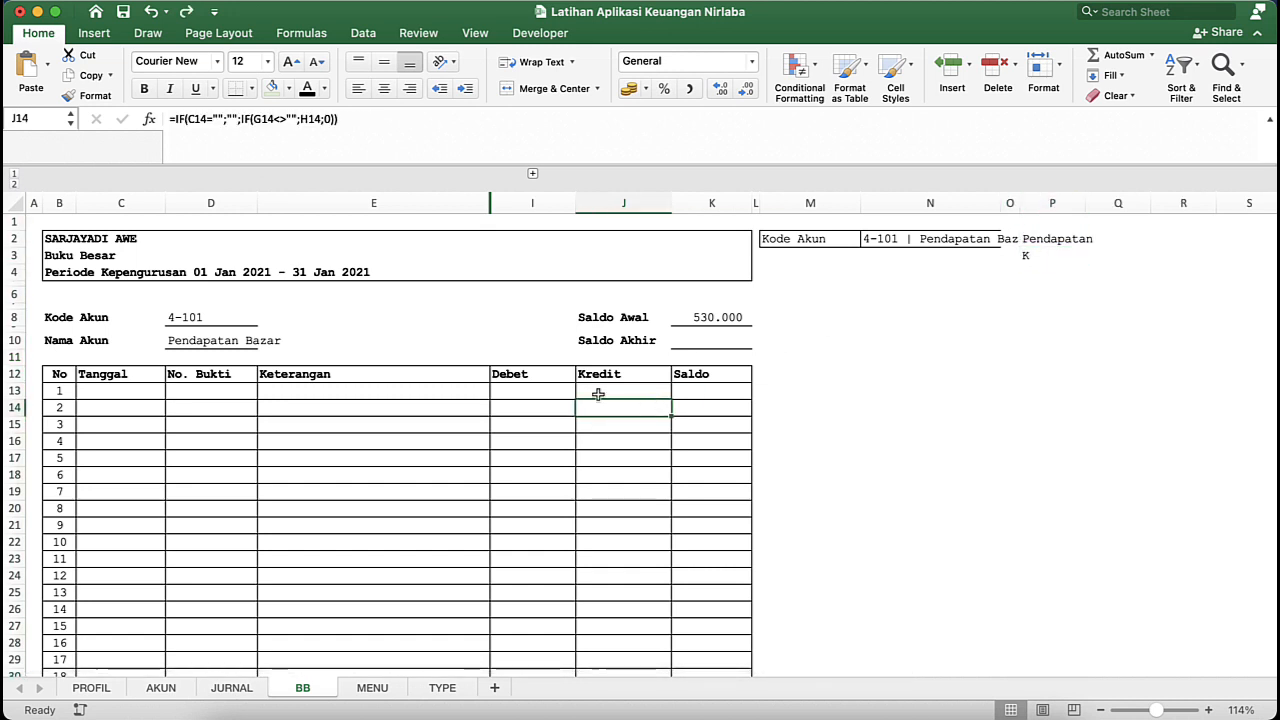
{"action": "left_click", "coordinate": [548, 377]}
{"action": "left_click", "coordinate": [566, 424]}
{"action": "left_click", "coordinate": [612, 424]}
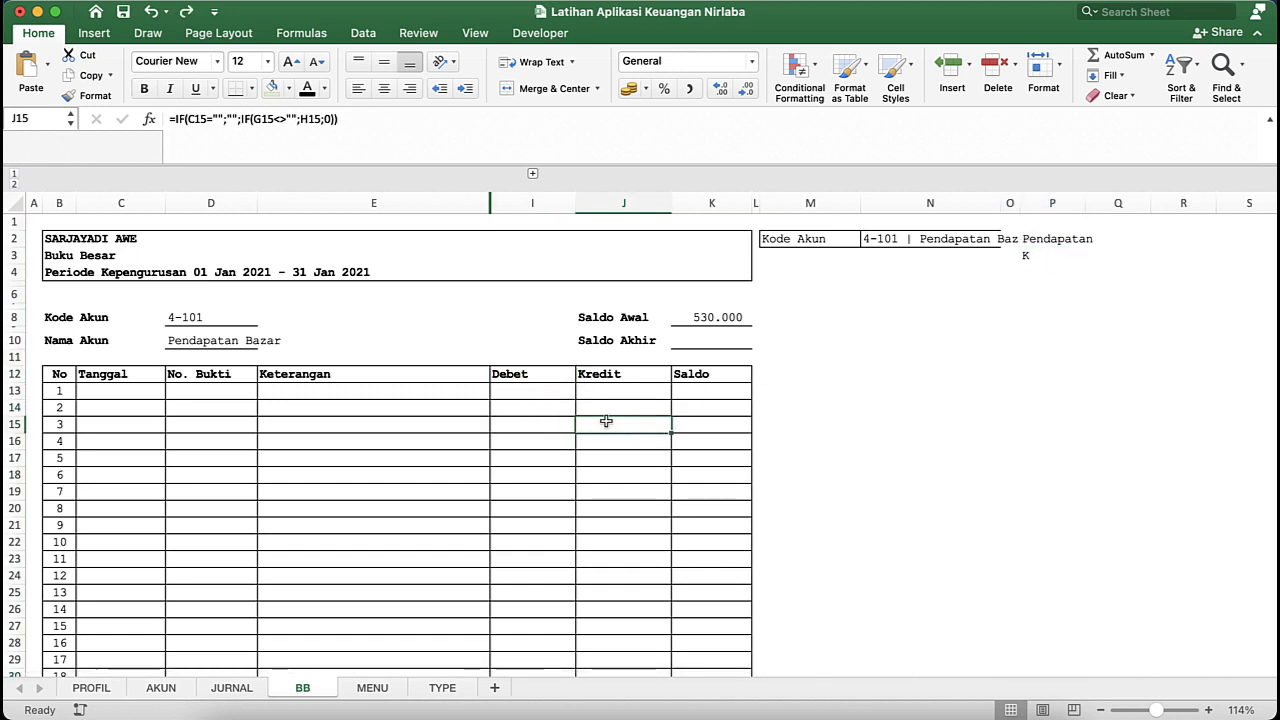
- Set the Kode Akun selection in N2 to 1-101 | Kas Tunai
{"action": "left_click", "coordinate": [950, 240]}
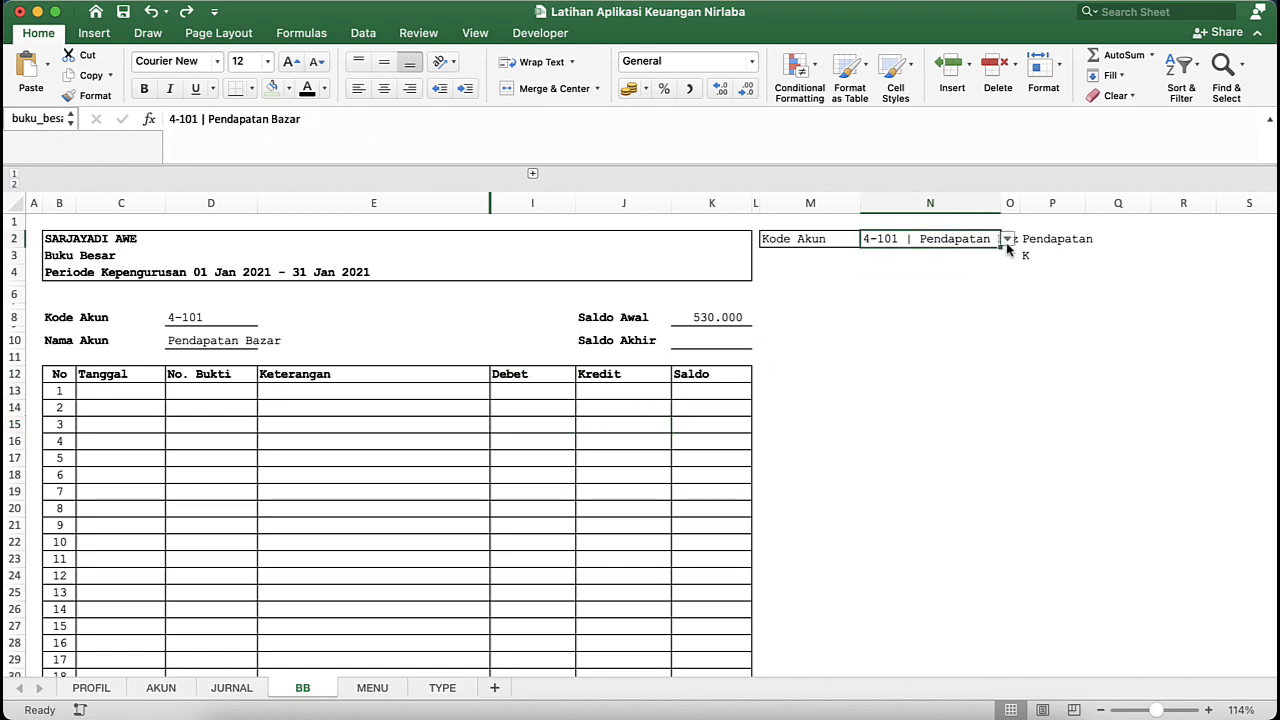
{"action": "left_click", "coordinate": [1006, 242]}
{"action": "left_click", "coordinate": [912, 374]}
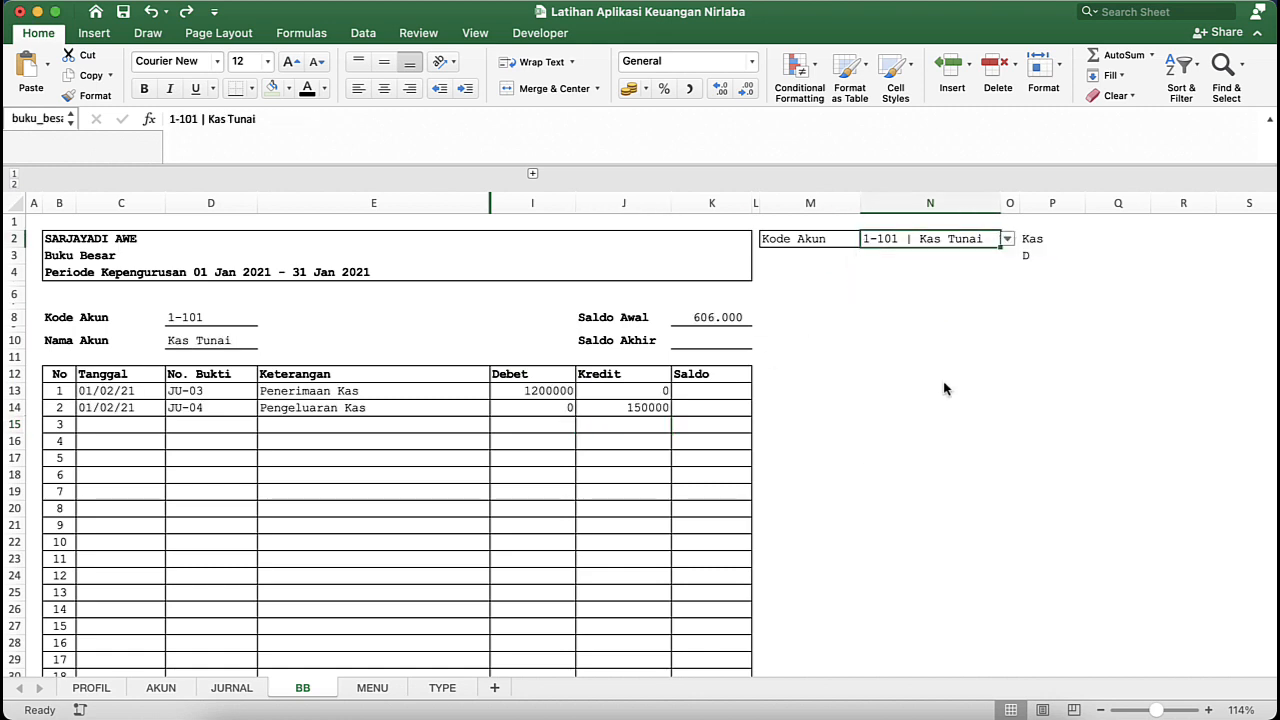
- Start an IF formula in Saldo cell K13 that tests whether the D/K helper cell equals D, as =IF($P$3="D";
{"action": "left_click", "coordinate": [703, 390]}
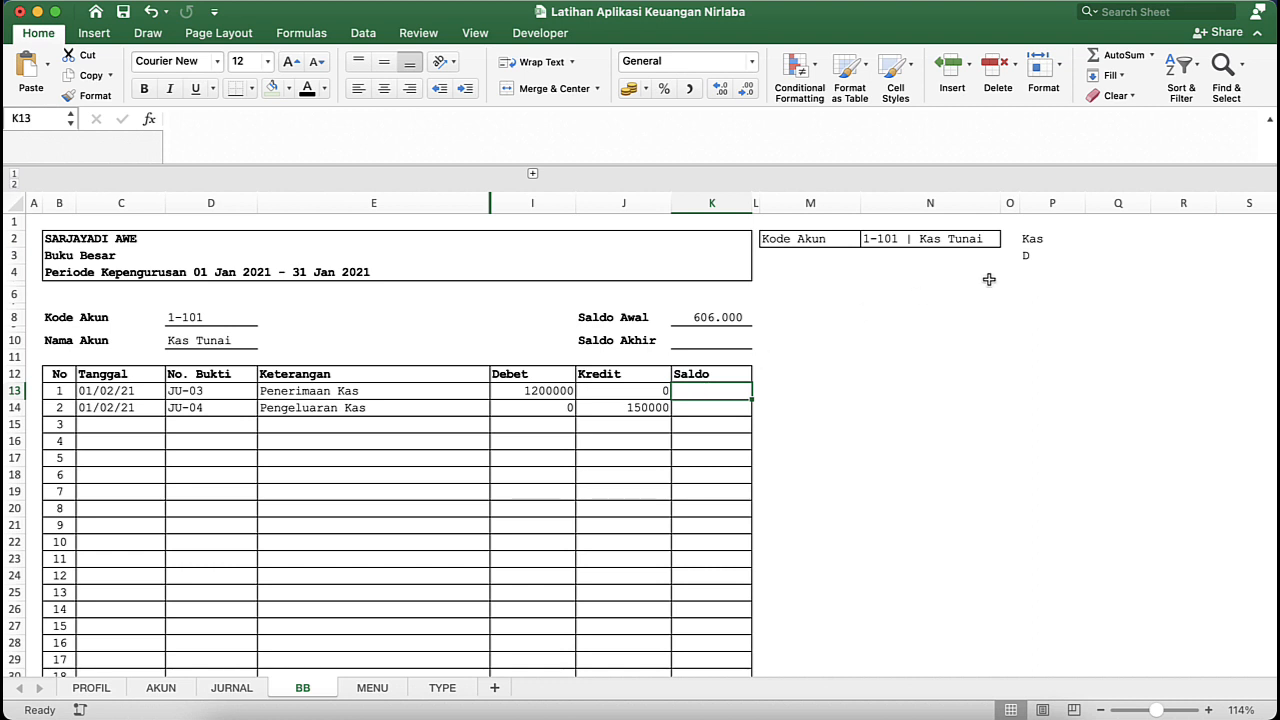
{"action": "left_click", "coordinate": [1032, 256]}
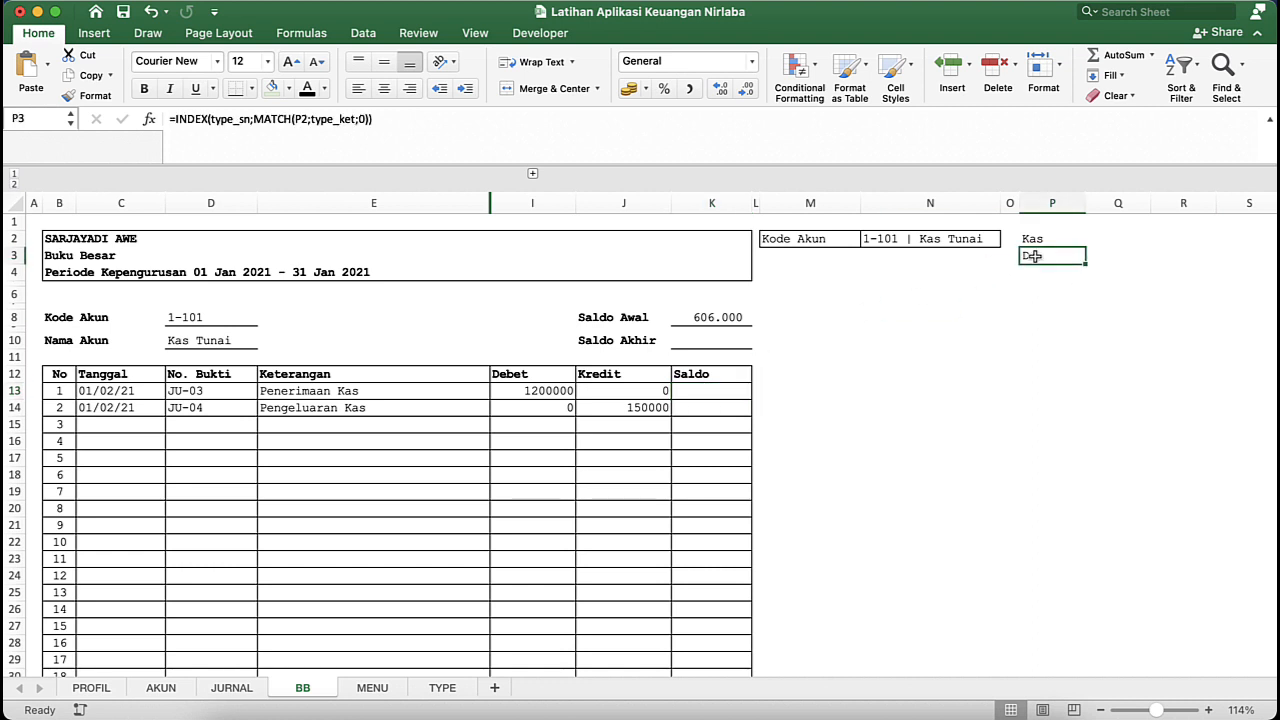
{"action": "left_click", "coordinate": [692, 395]}
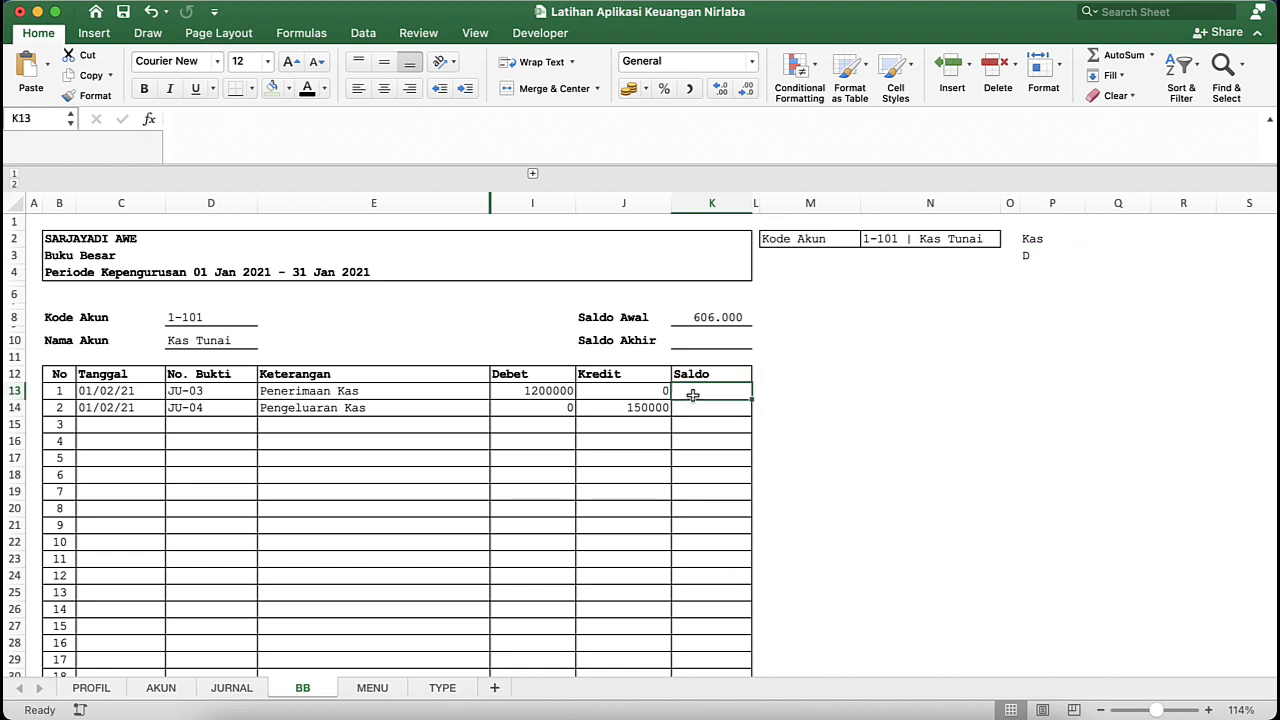
{"action": "type", "text": "="}
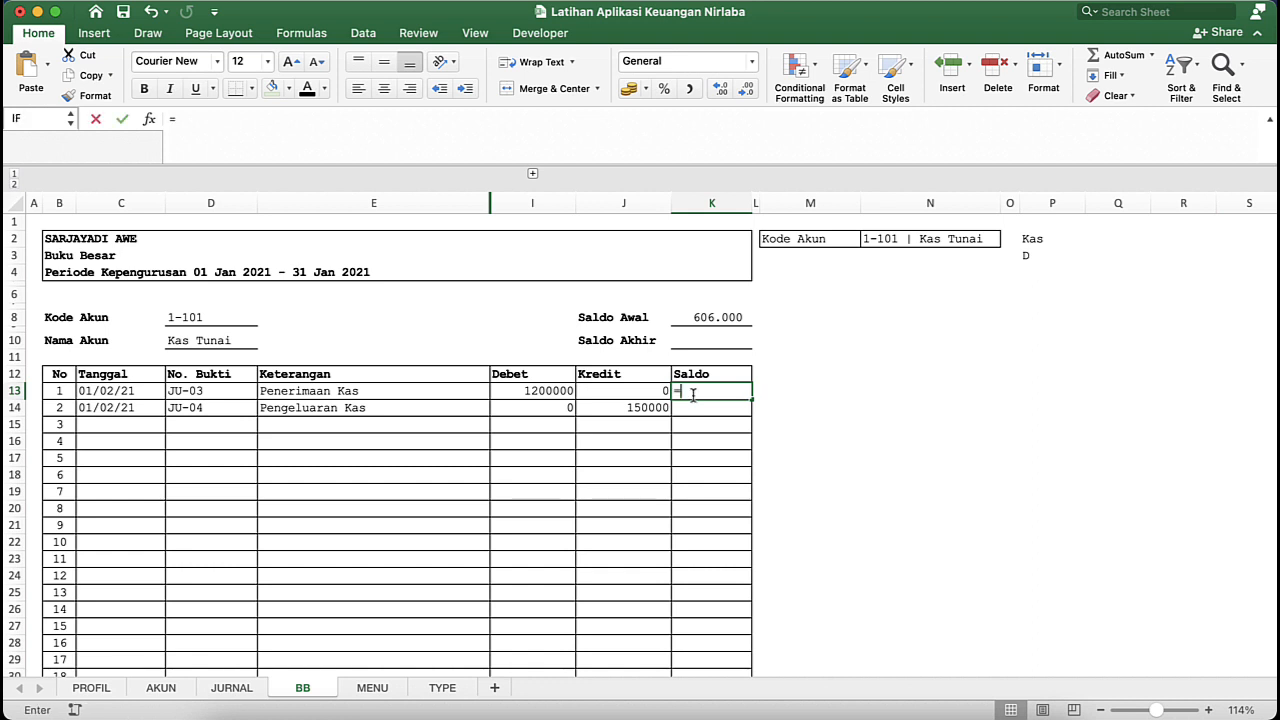
{"action": "type", "text": "if"}
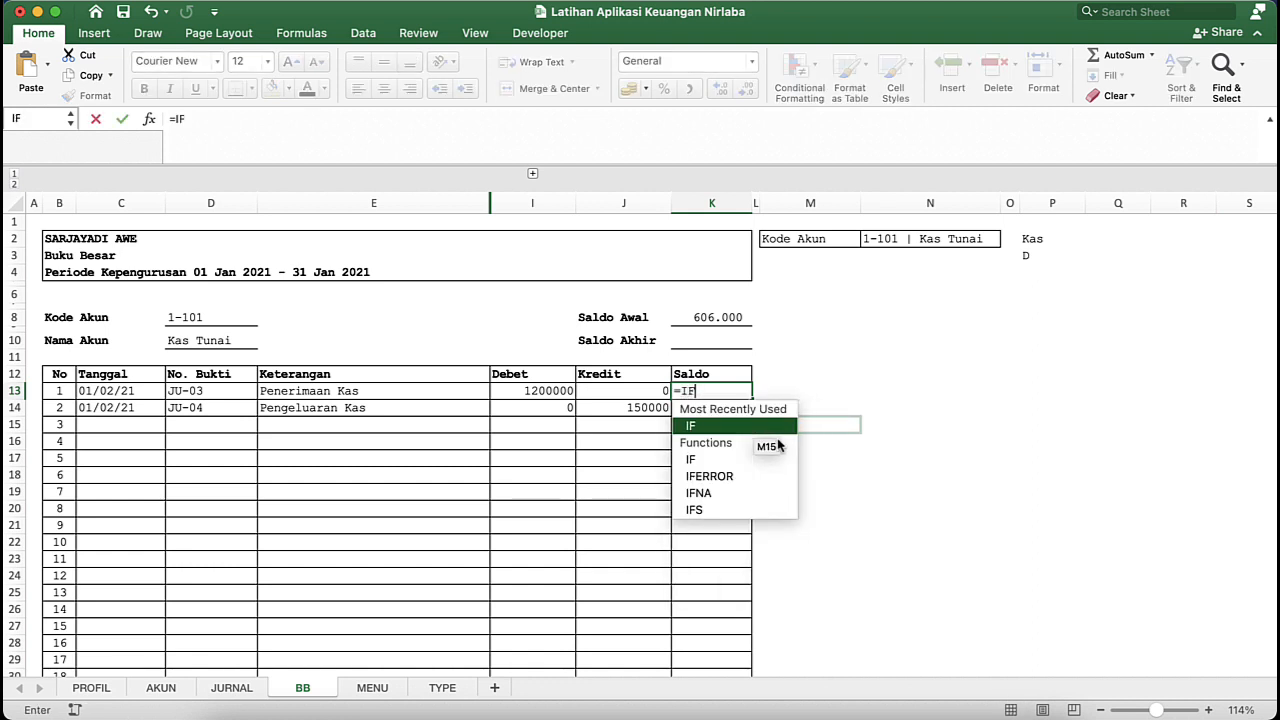
{"action": "key", "text": "Tab"}
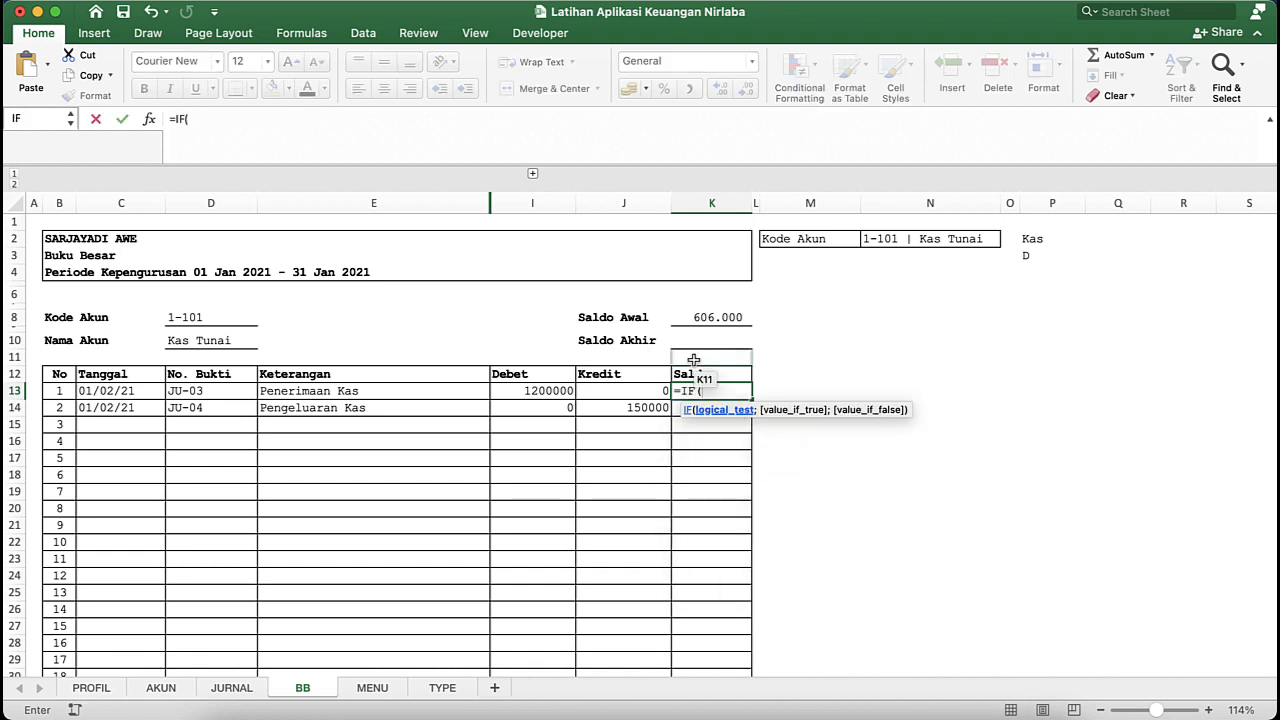
{"action": "left_click", "coordinate": [1055, 255]}
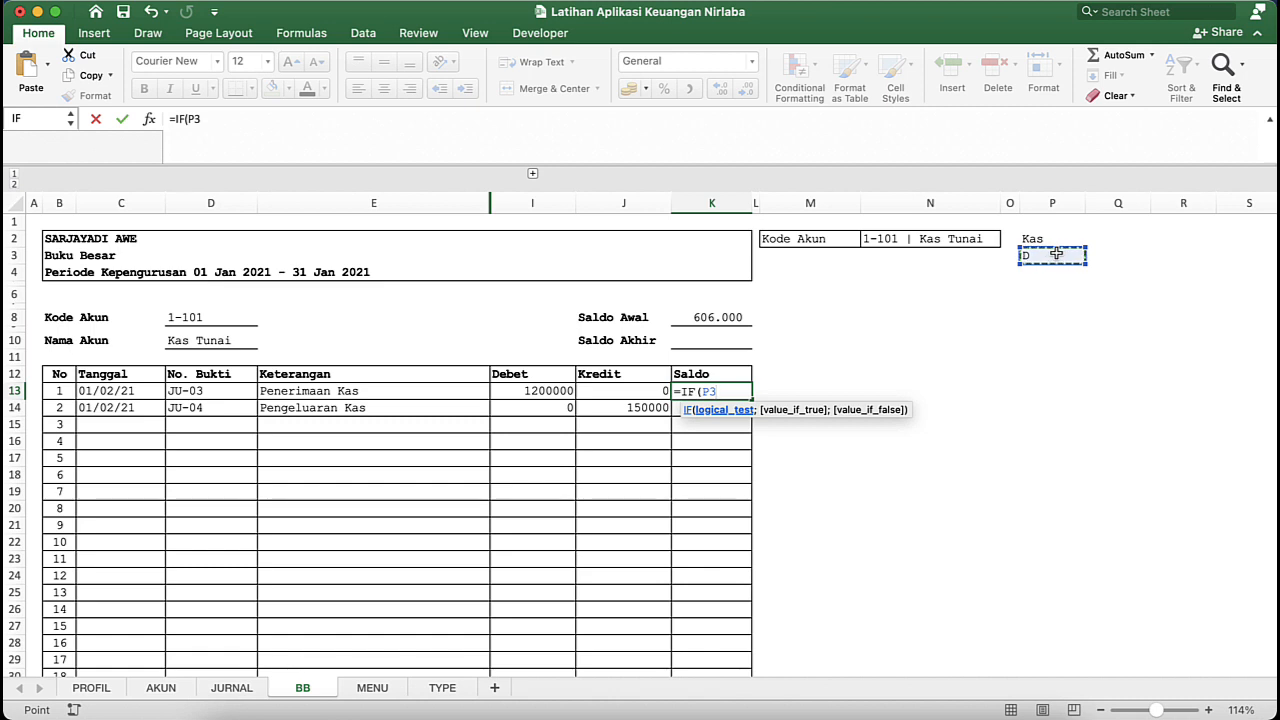
{"action": "key", "text": "F4"}
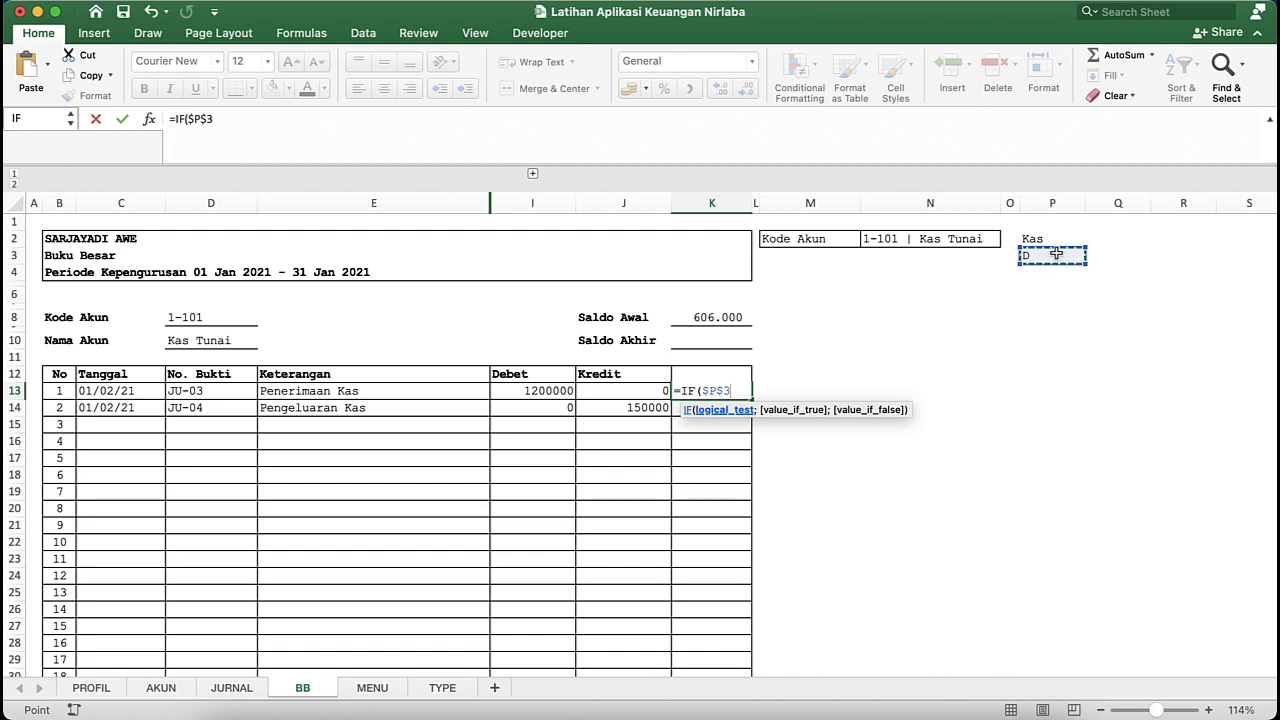
{"action": "type", "text": "=\"D"}
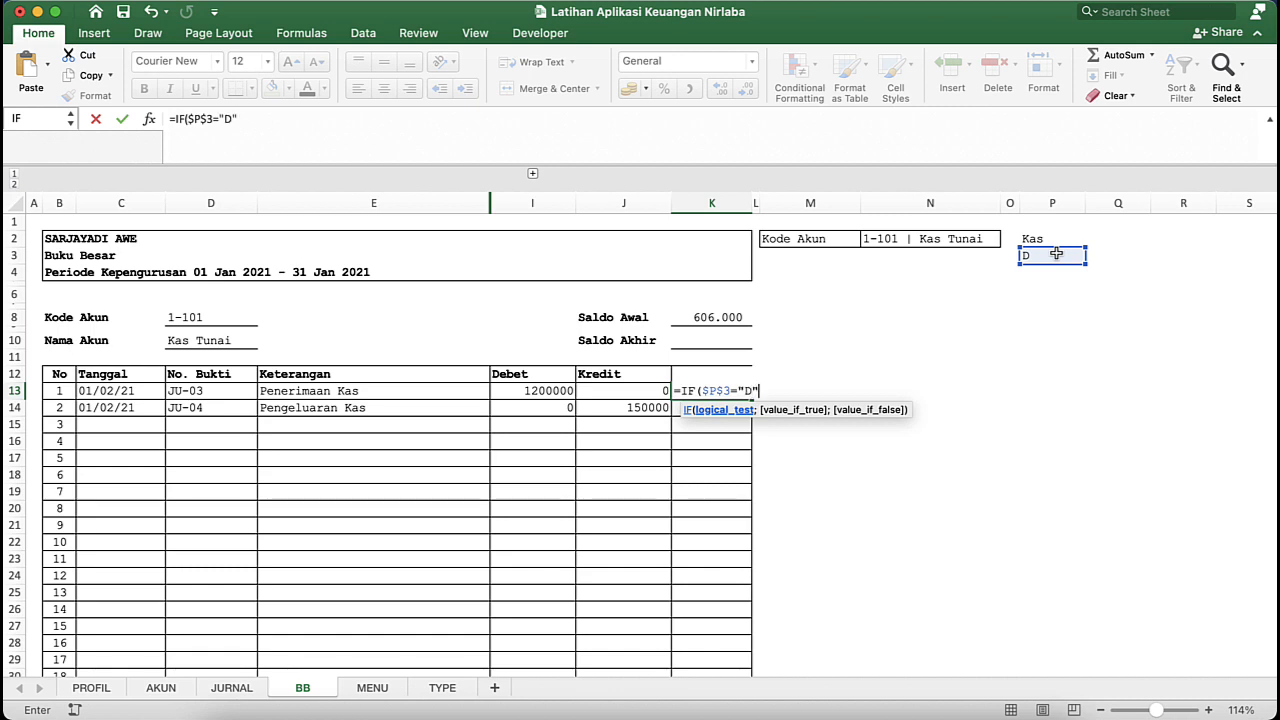
{"action": "type", "text": "\";"}
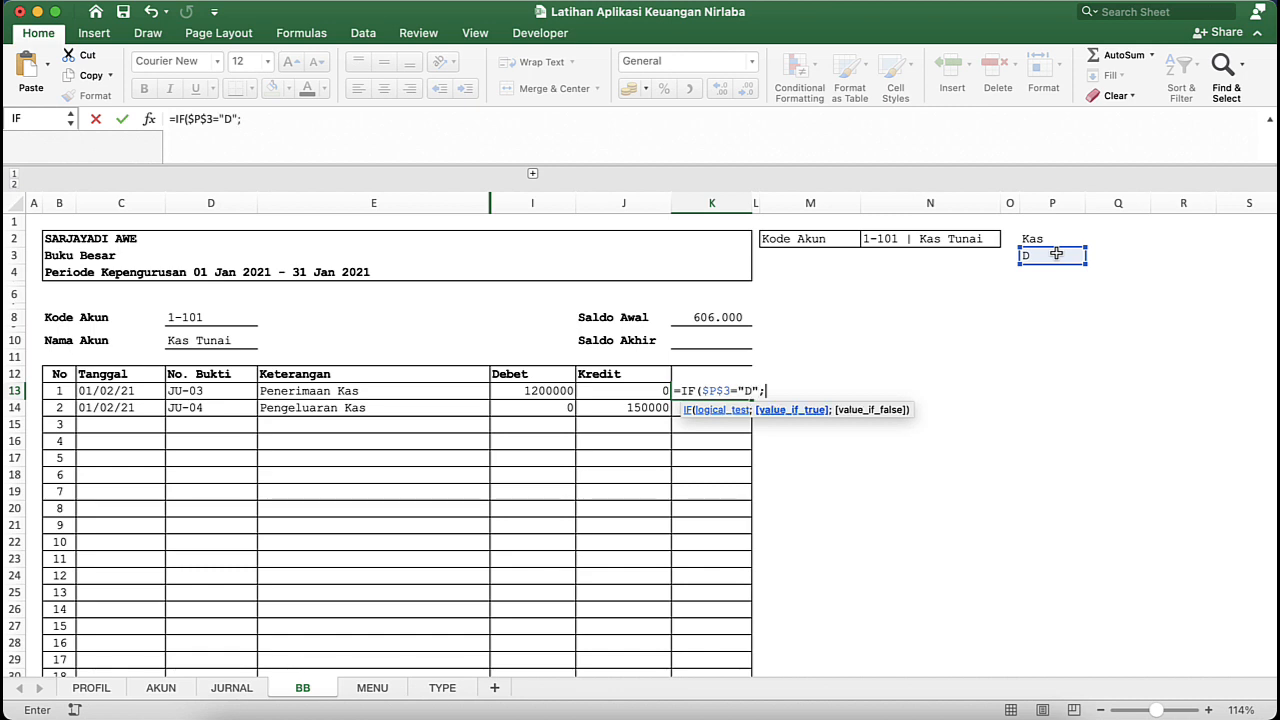
- Use K8+I13-J13 as the value if true in K13's formula, adding Debet and subtracting Kredit from Saldo Awal
{"action": "left_click", "coordinate": [725, 316]}
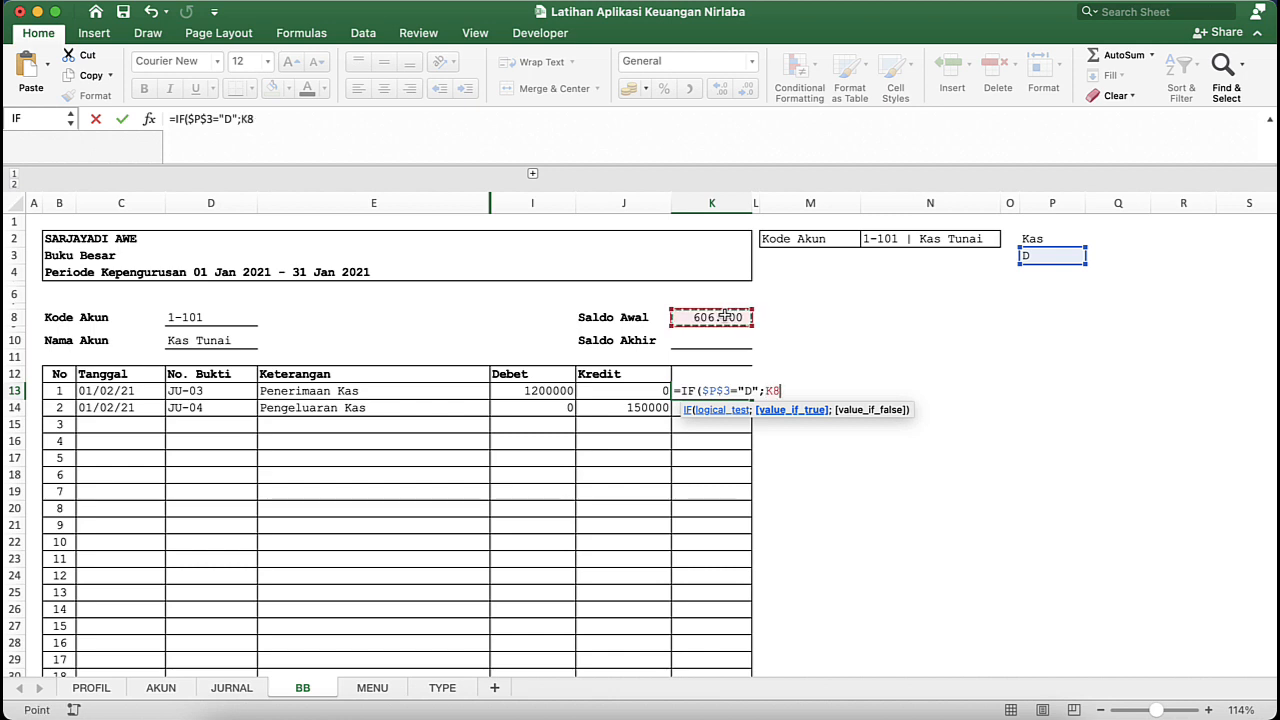
{"action": "type", "text": "+"}
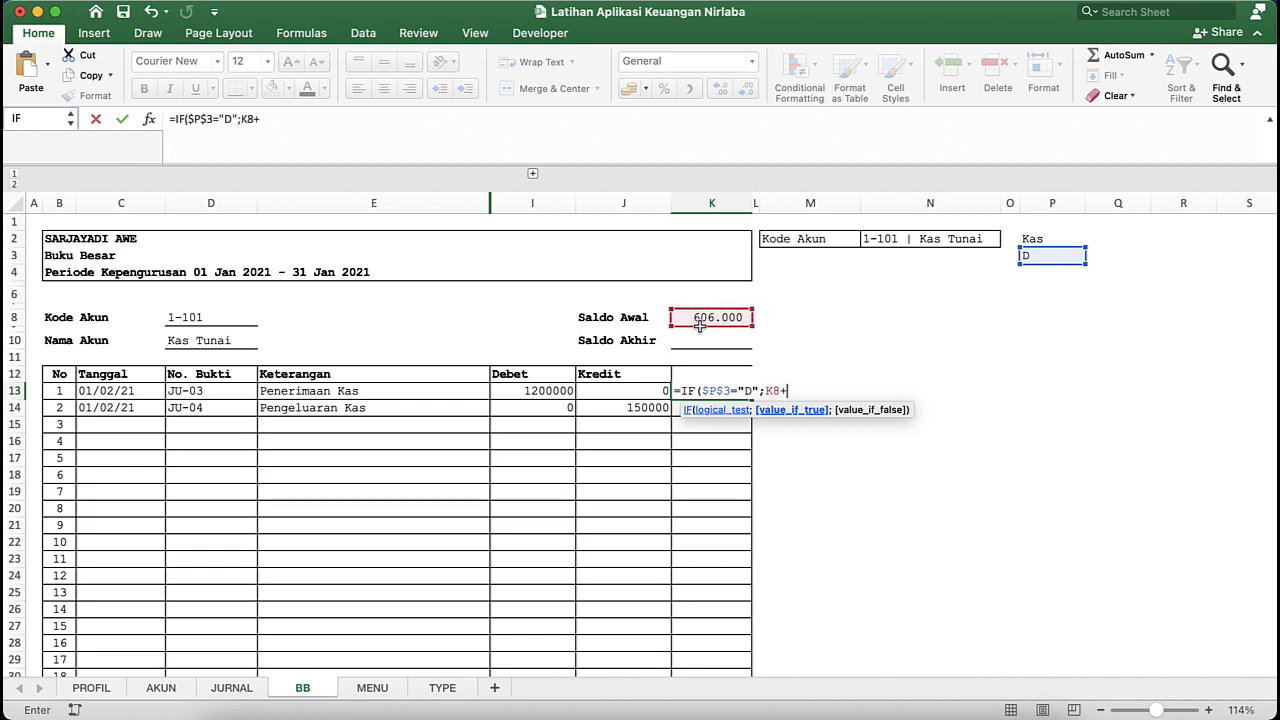
{"action": "left_click", "coordinate": [524, 391]}
{"action": "type", "text": "-"}
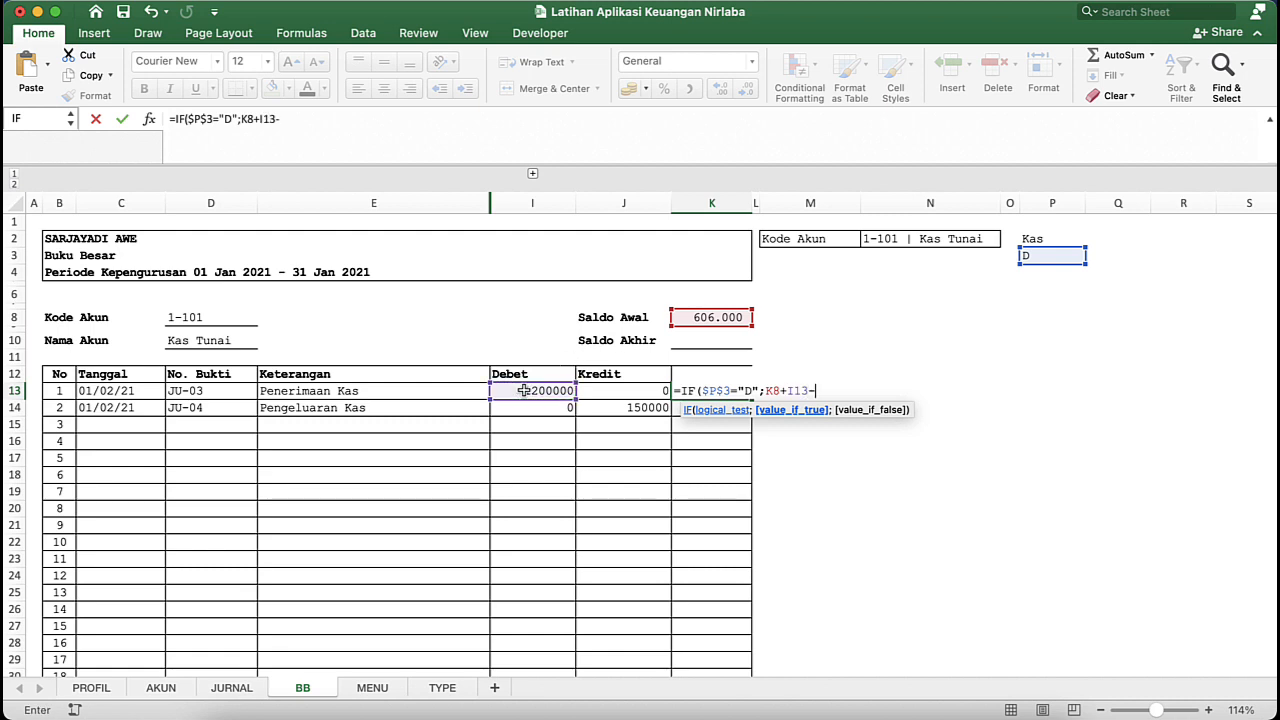
{"action": "left_click", "coordinate": [614, 391]}
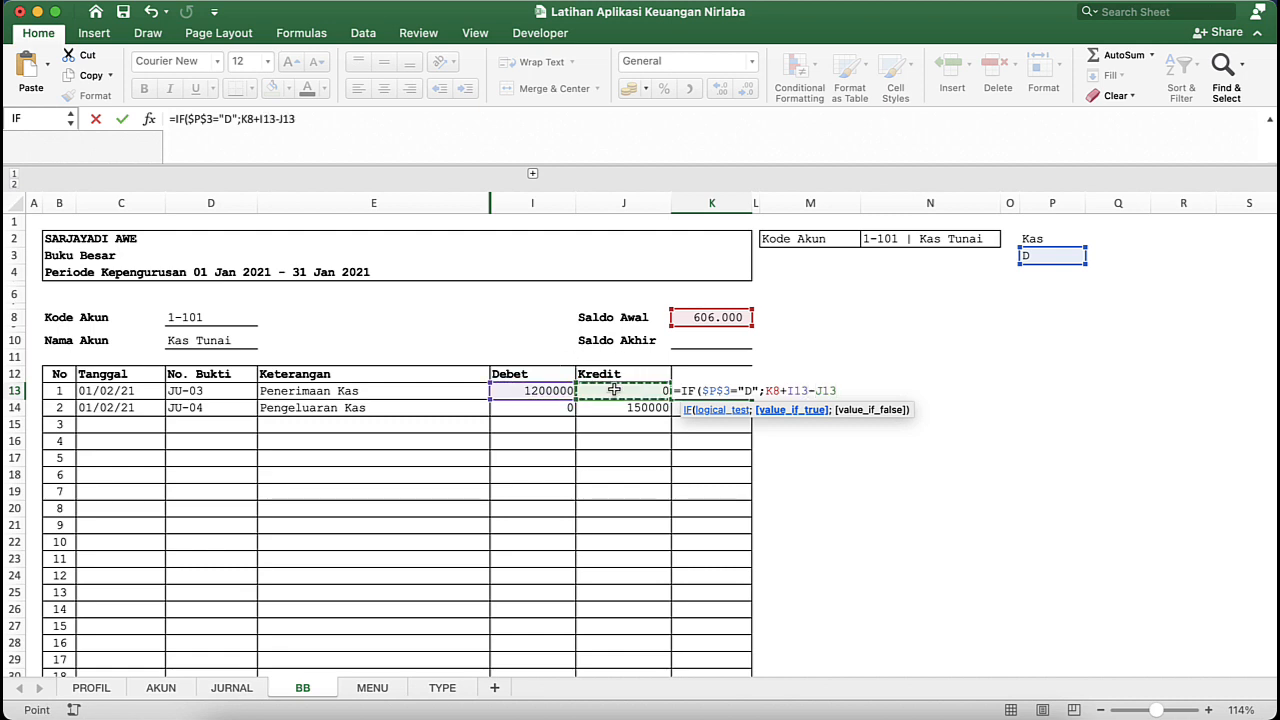
{"action": "type", "text": ";"}
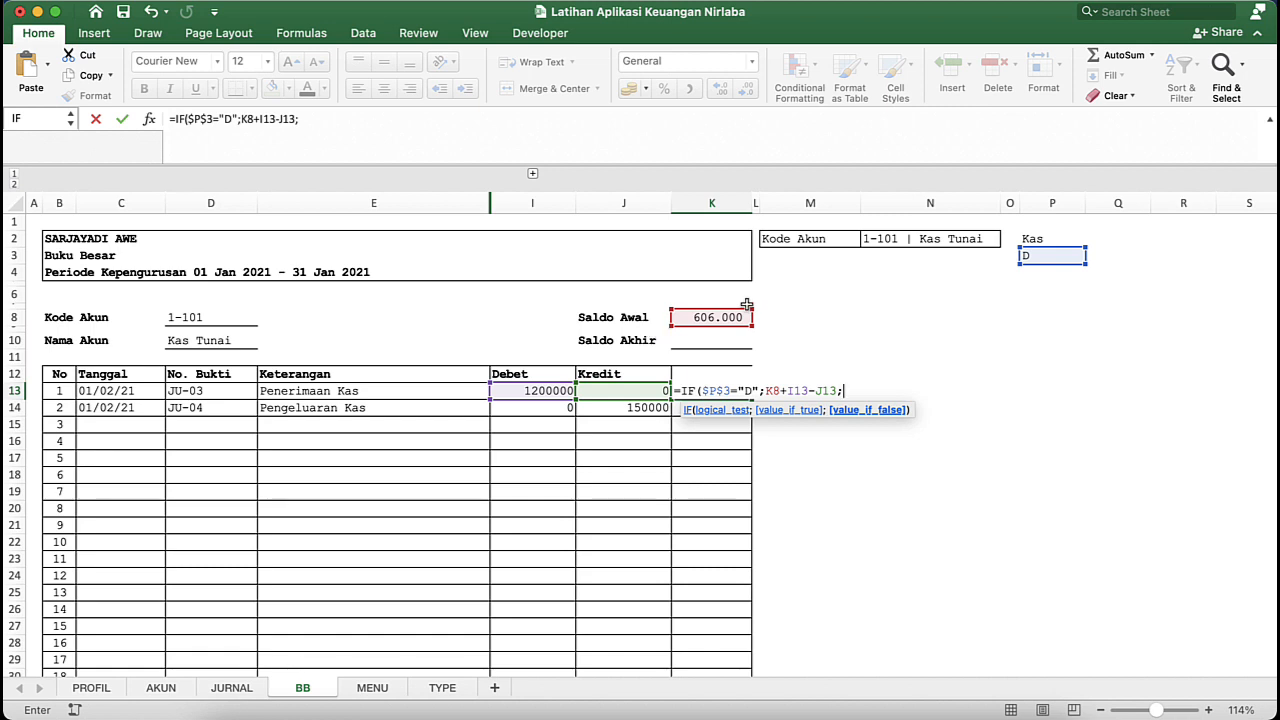
- Complete K13's formula with K8+J13-I13 as the value if false
{"action": "left_click", "coordinate": [709, 316]}
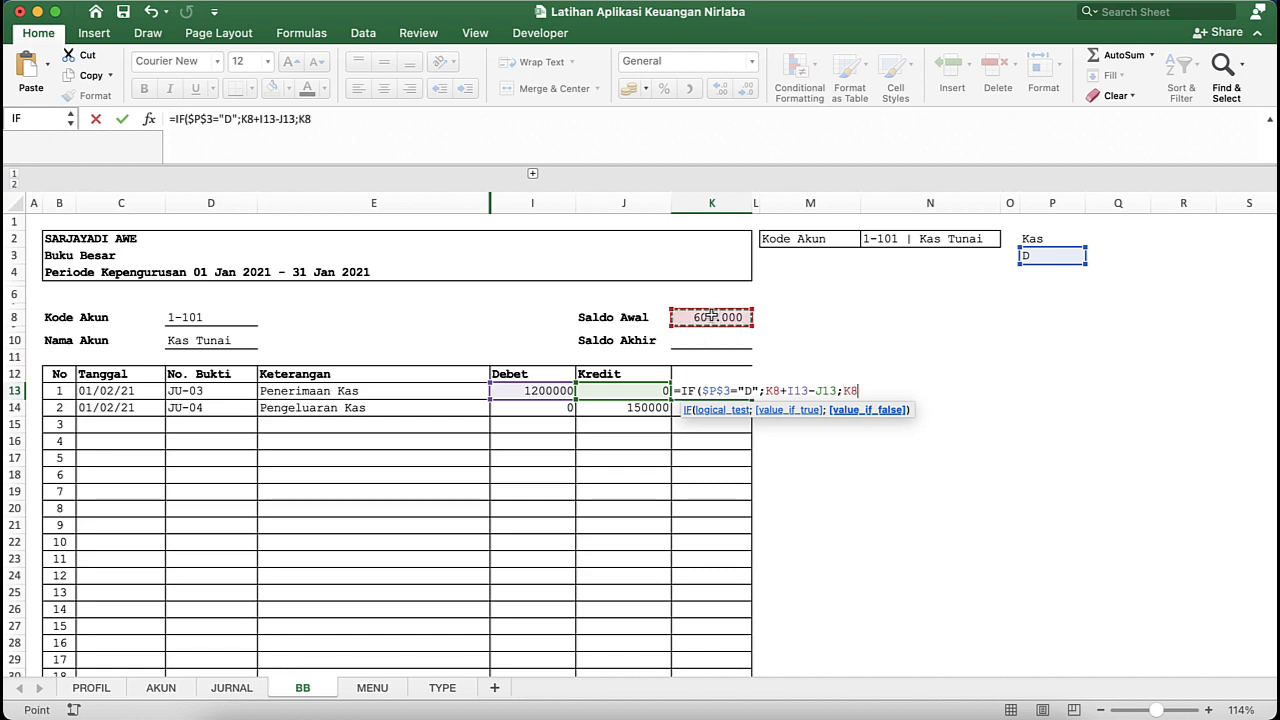
{"action": "type", "text": "+"}
{"action": "left_click", "coordinate": [632, 394]}
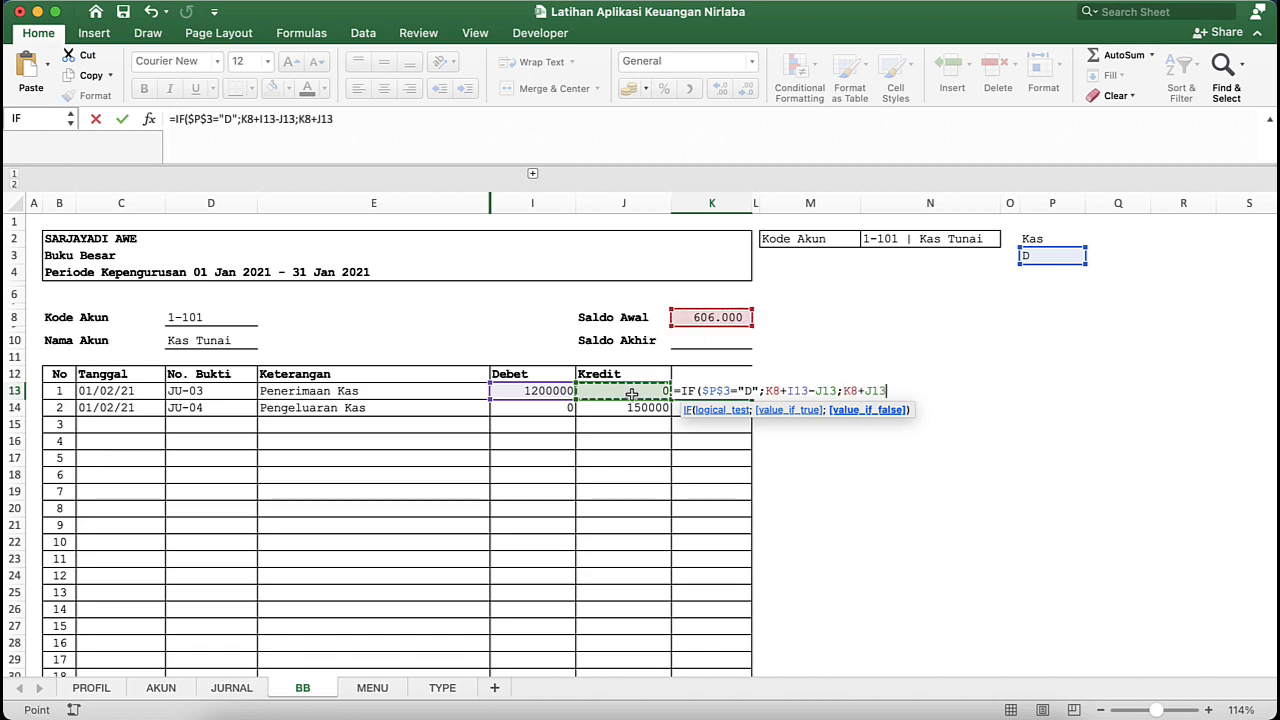
{"action": "type", "text": "-"}
{"action": "left_click", "coordinate": [518, 393]}
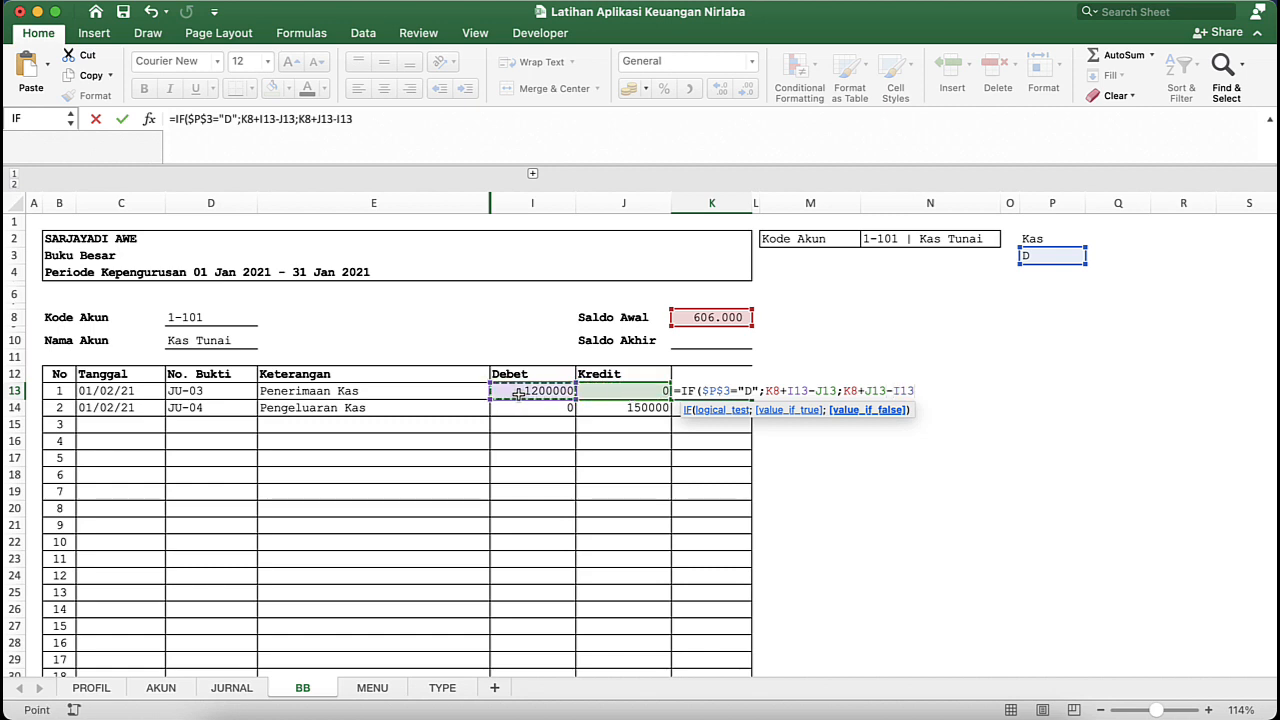
{"action": "type", "text": ")"}
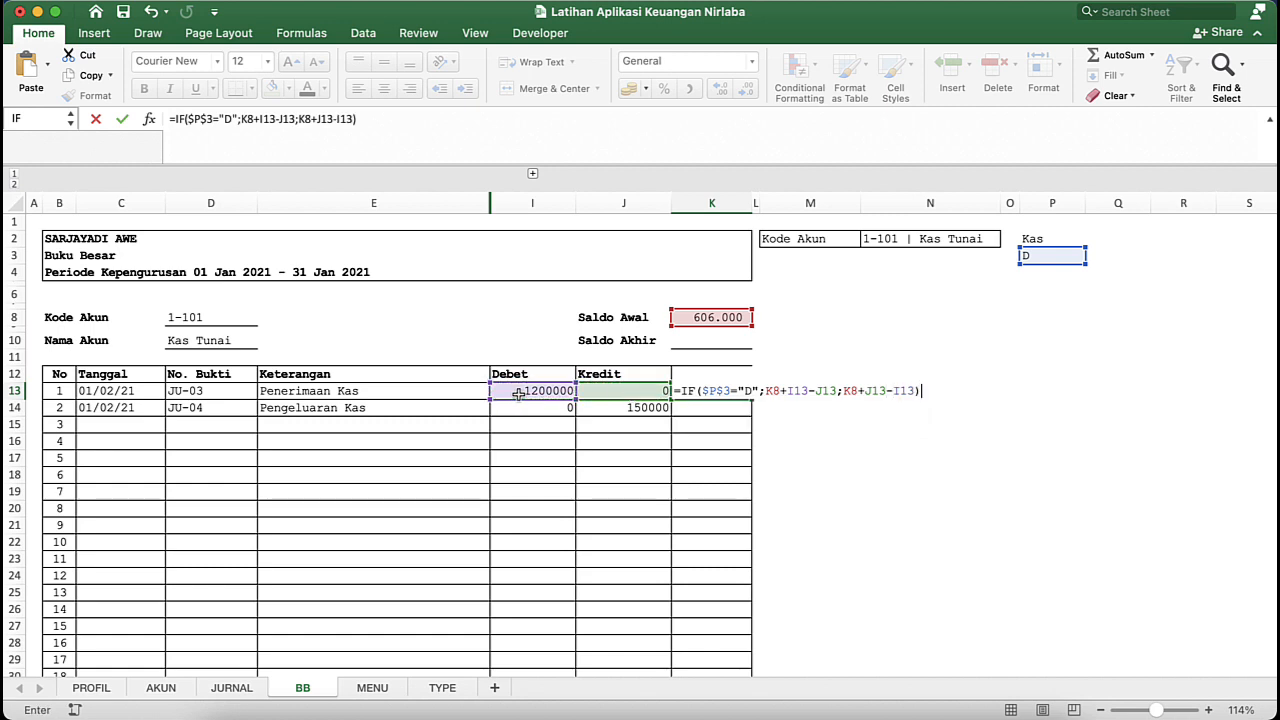
{"action": "key", "text": "Return"}
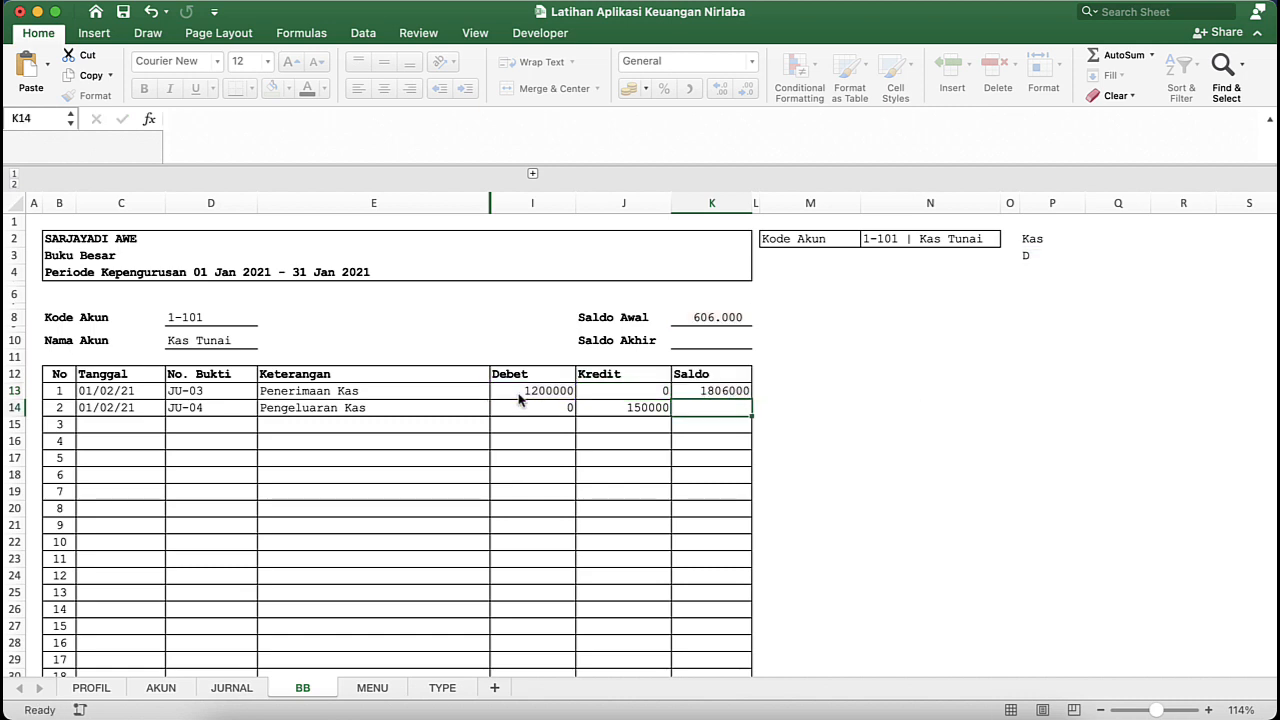
- Copy the Saldo formula's text from K13 into K14, keeping its cell references unchanged
{"action": "left_click", "coordinate": [706, 394]}
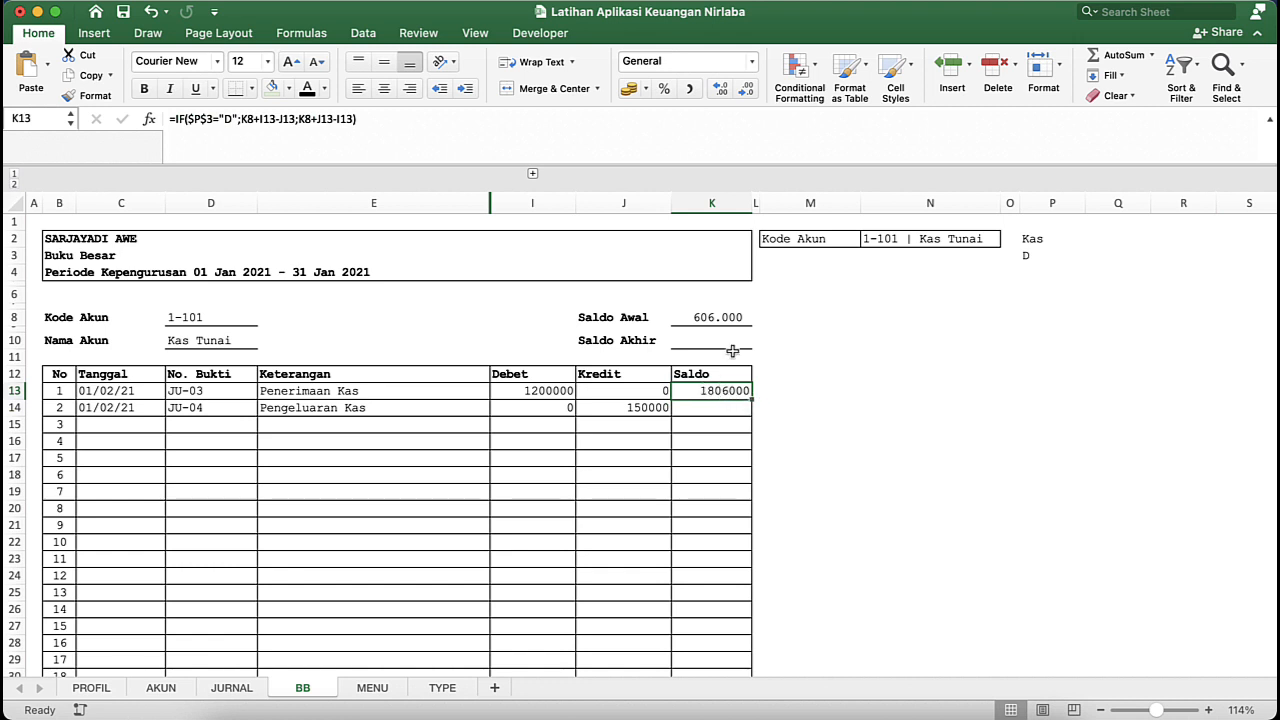
{"action": "left_click", "coordinate": [726, 320]}
{"action": "left_click", "coordinate": [724, 391]}
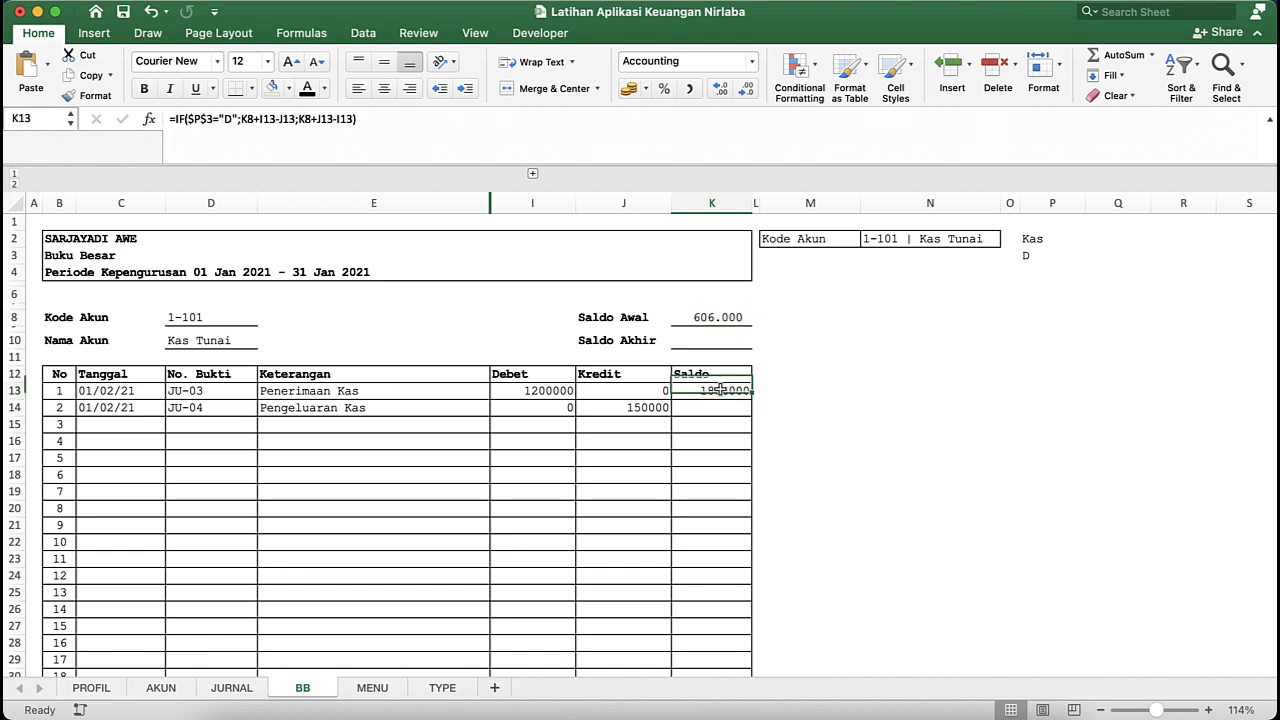
{"action": "left_click", "coordinate": [696, 412]}
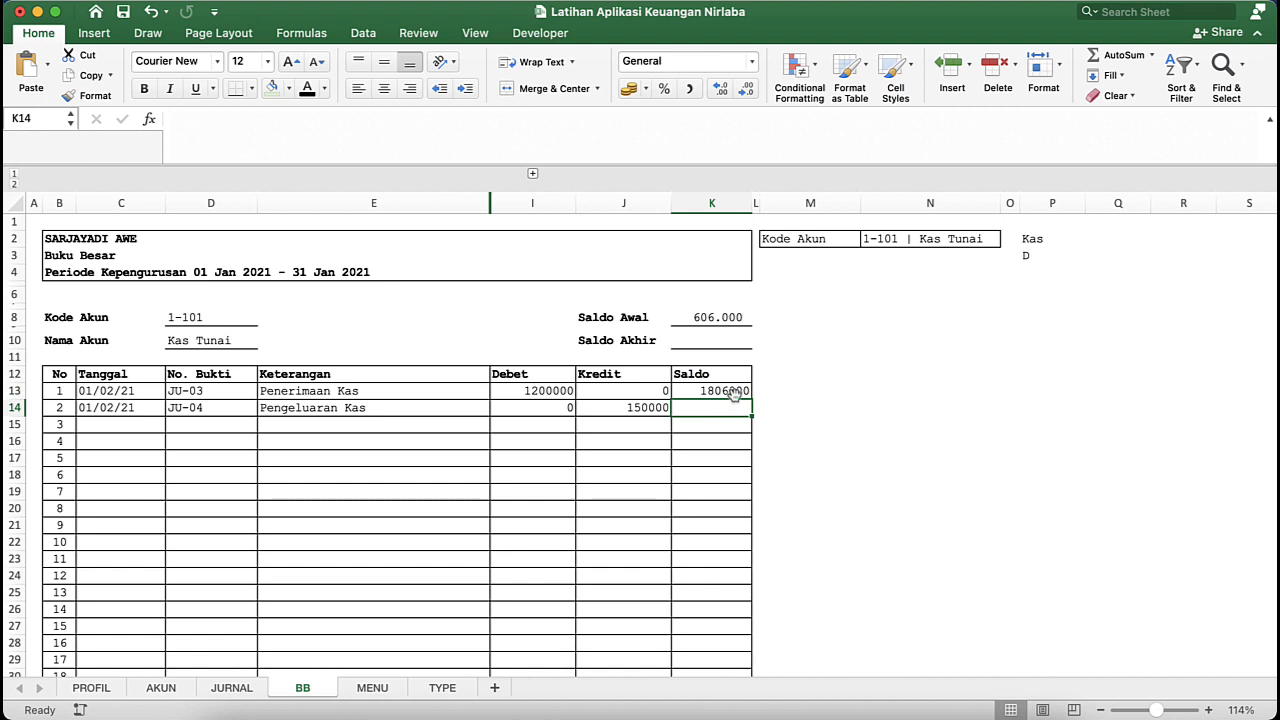
{"action": "left_click", "coordinate": [728, 391]}
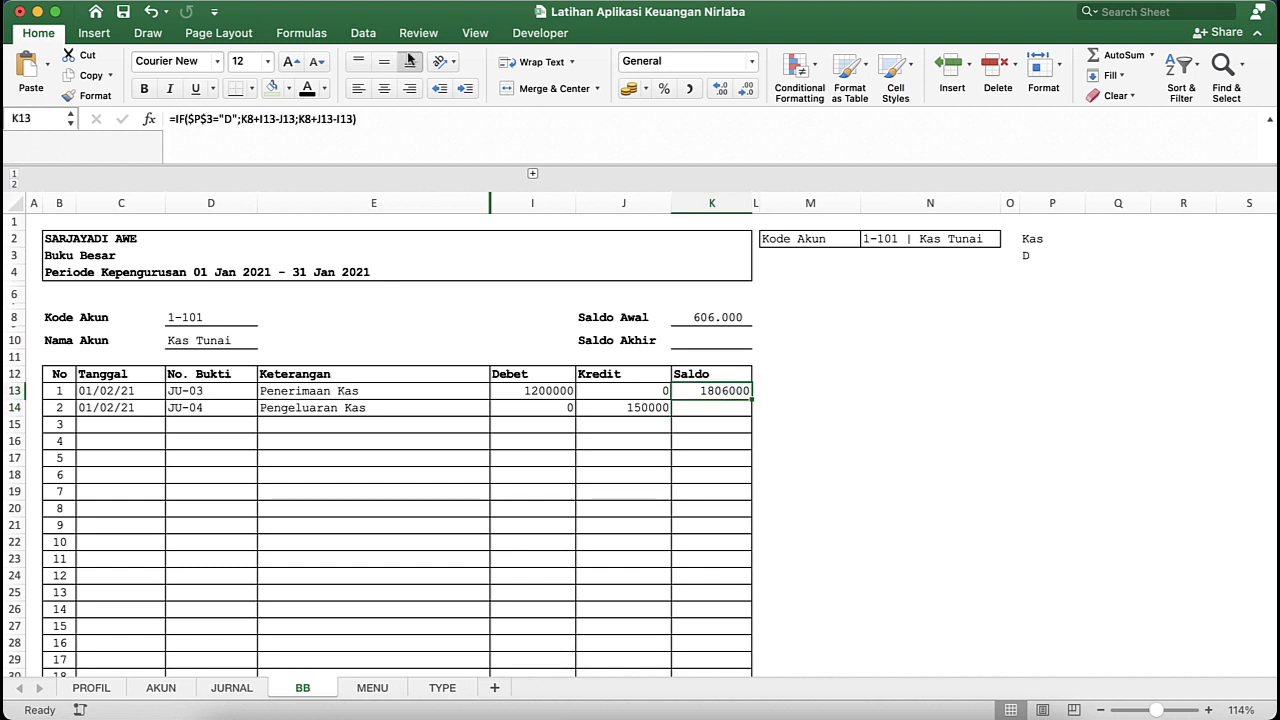
{"action": "left_click", "coordinate": [381, 117]}
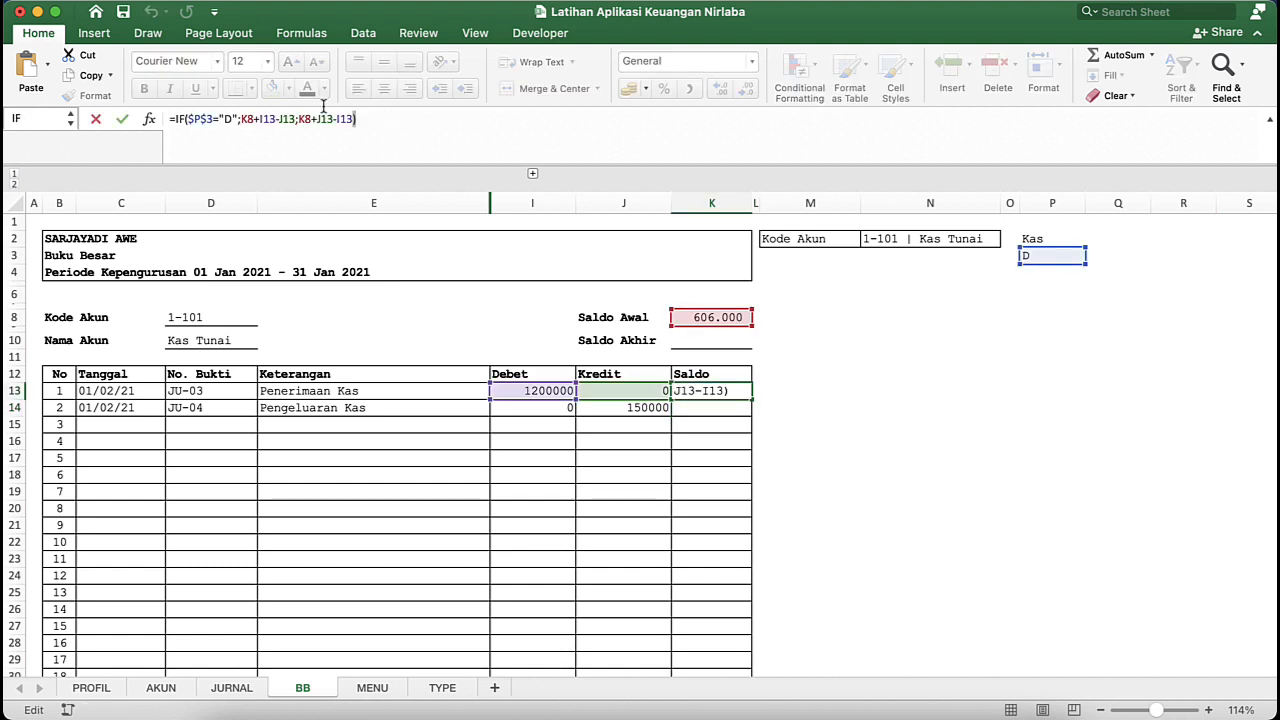
{"action": "left_click_drag", "start_coordinate": [323, 106], "coordinate": [134, 118]}
{"action": "right_click", "coordinate": [250, 126]}
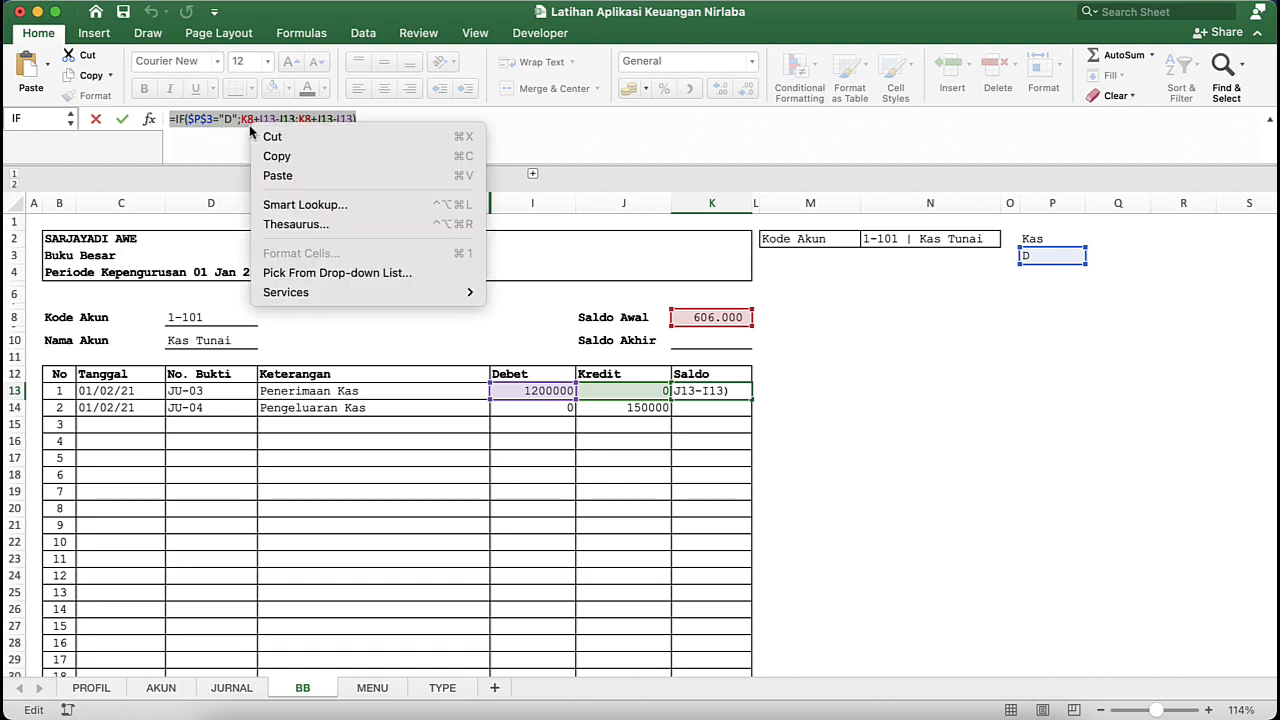
{"action": "left_click", "coordinate": [269, 156]}
{"action": "key", "text": "Return"}
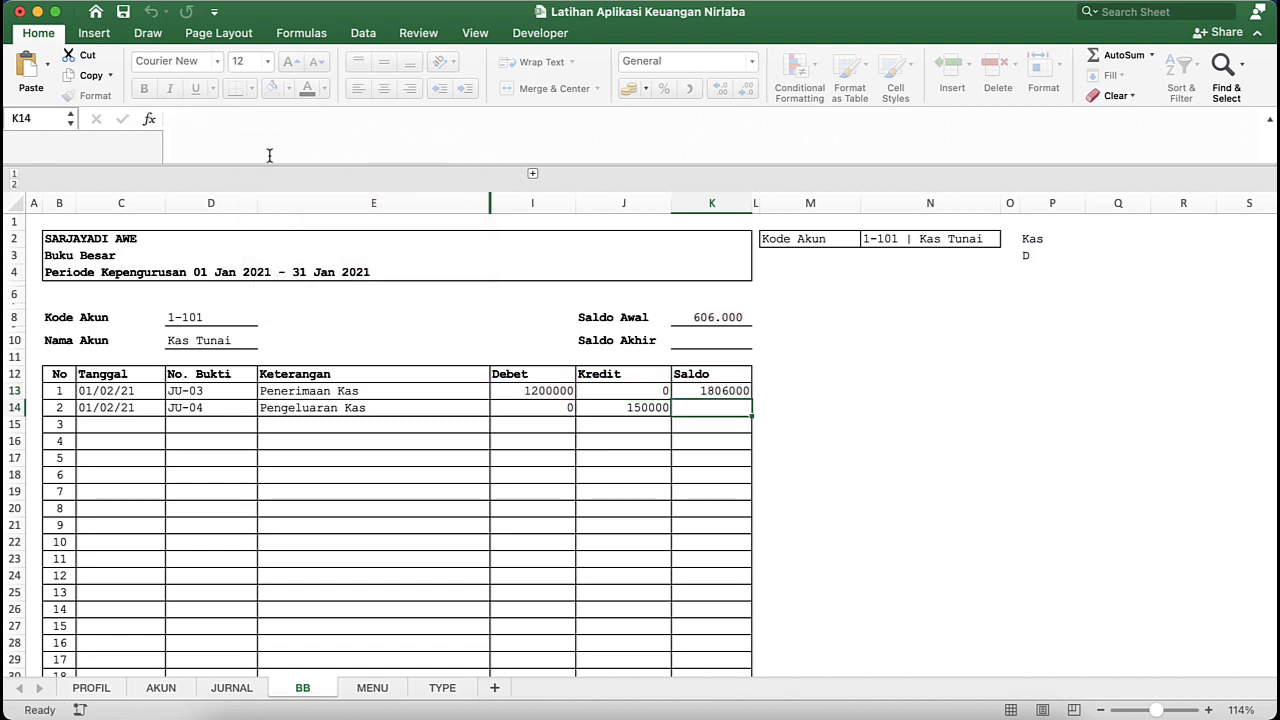
{"action": "double_click", "coordinate": [700, 407]}
{"action": "key", "text": "super+v"}
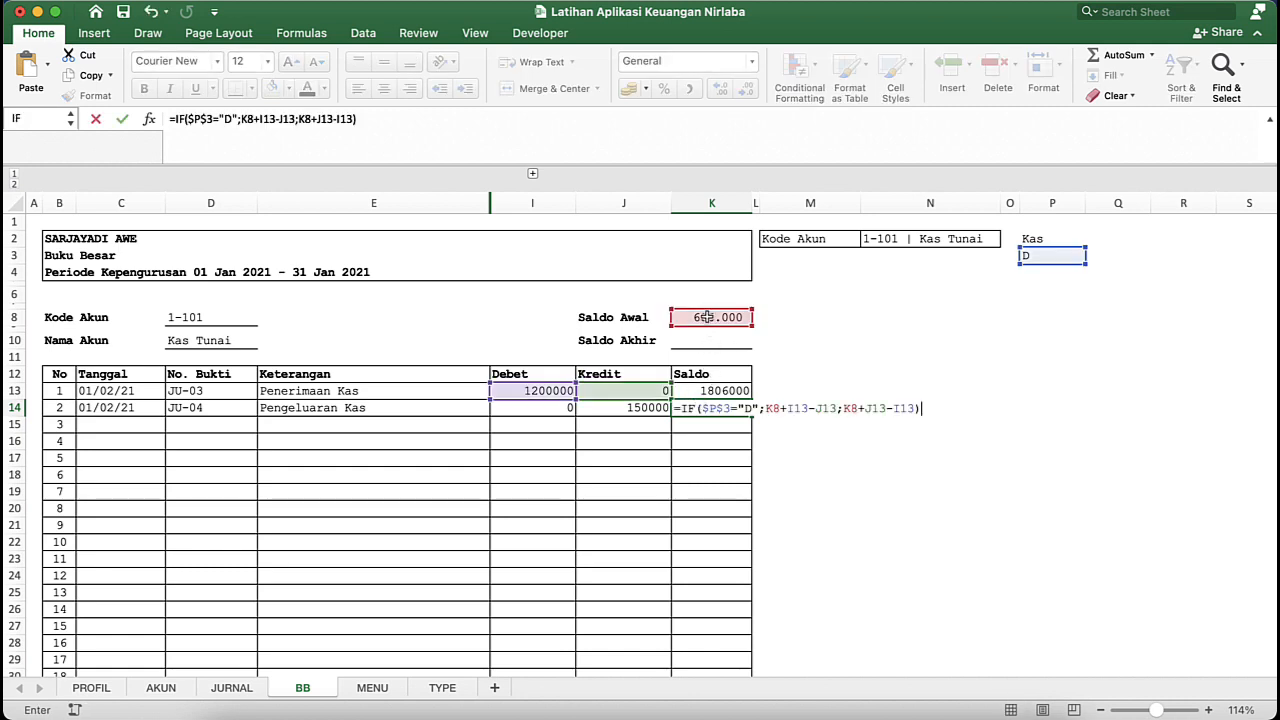
- Remove both result arguments from K14's formula, leaving =IF($P$3="D";
{"action": "left_click", "coordinate": [781, 411]}
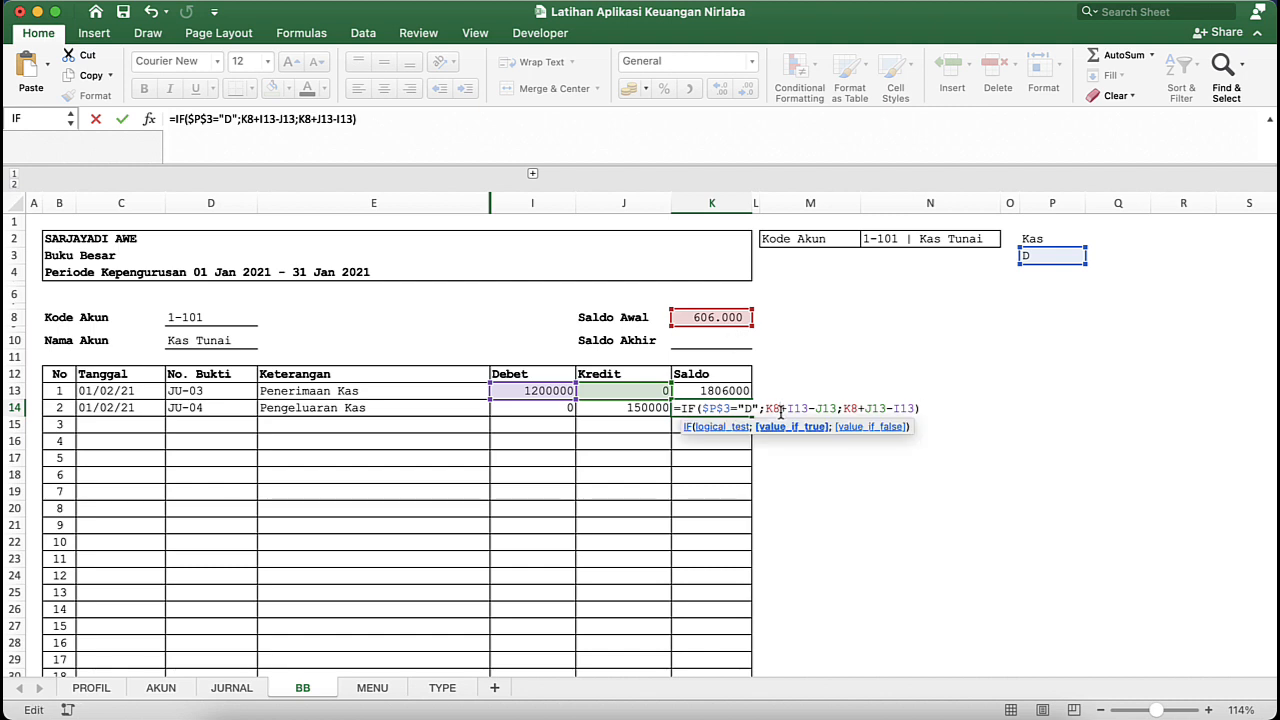
{"action": "left_click", "coordinate": [933, 410]}
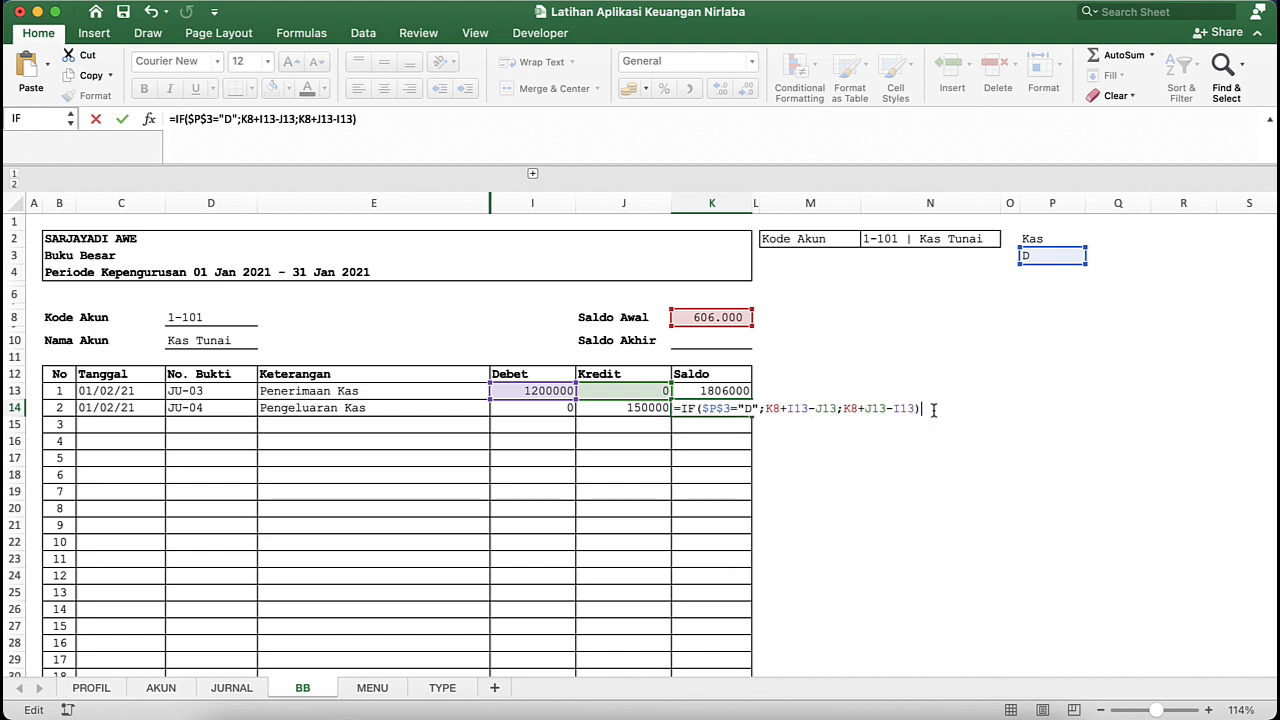
{"action": "key", "text": "BackSpace"}
{"action": "key", "text": "BackSpace"}
{"action": "key", "text": "BackSpace"}
{"action": "key", "text": "BackSpace"}
{"action": "key", "text": "BackSpace"}
{"action": "key", "text": "BackSpace"}
{"action": "key", "text": "BackSpace"}
{"action": "key", "text": "BackSpace"}
{"action": "key", "text": "BackSpace"}
{"action": "key", "text": "BackSpace"}
{"action": "key", "text": "BackSpace"}
{"action": "key", "text": "BackSpace"}
{"action": "key", "text": "BackSpace"}
{"action": "key", "text": "BackSpace"}
{"action": "key", "text": "BackSpace"}
{"action": "key", "text": "BackSpace"}
{"action": "key", "text": "BackSpace"}
{"action": "key", "text": "BackSpace"}
{"action": "key", "text": "BackSpace"}
{"action": "key", "text": "BackSpace"}
{"action": "key", "text": "BackSpace"}
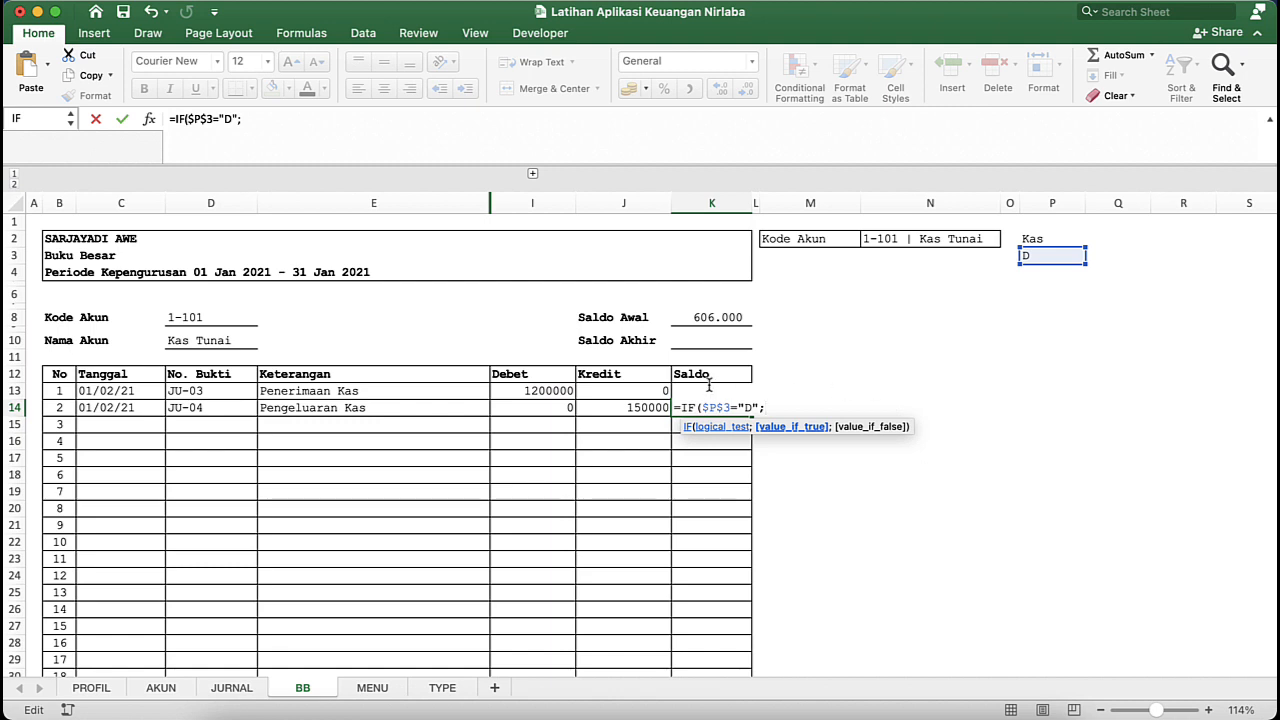
- Use K13+I14-J14 as the value if true in K14's formula, adding Debet and subtracting Kredit from the previous Saldo
{"action": "left_click", "coordinate": [652, 393]}
{"action": "key", "text": "Right"}
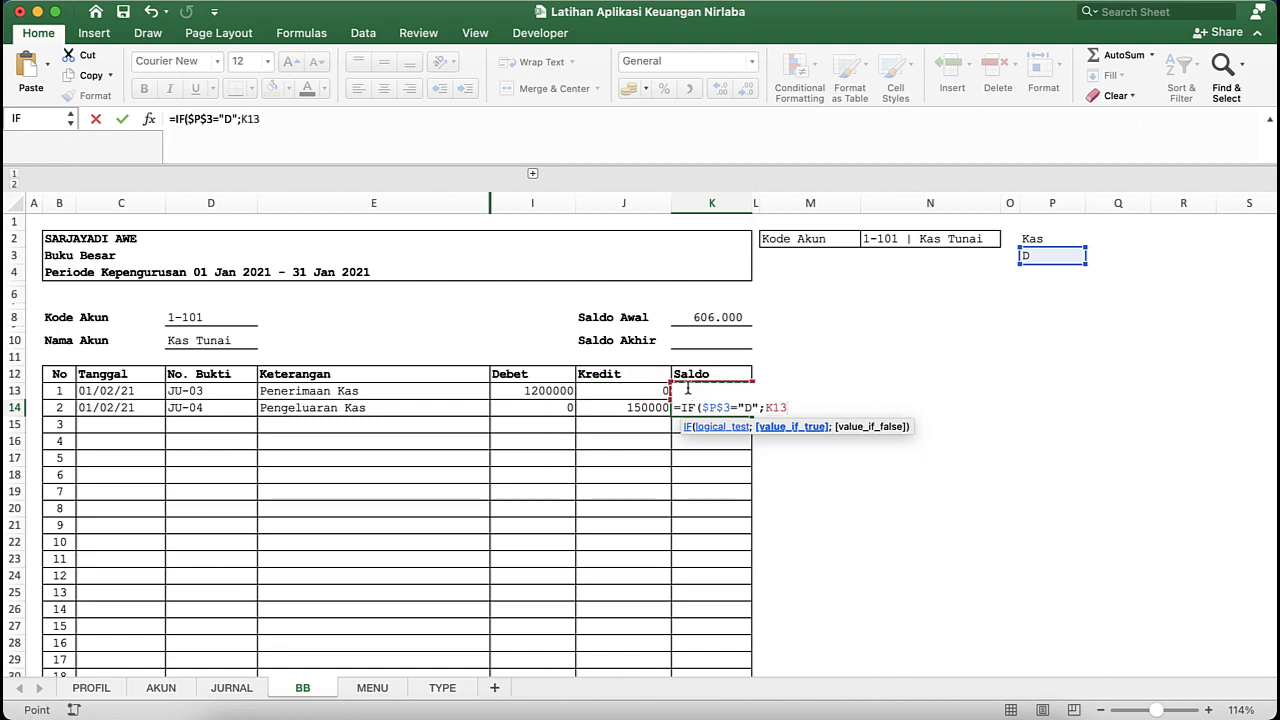
{"action": "type", "text": "+"}
{"action": "left_click", "coordinate": [503, 396]}
{"action": "left_click", "coordinate": [527, 405]}
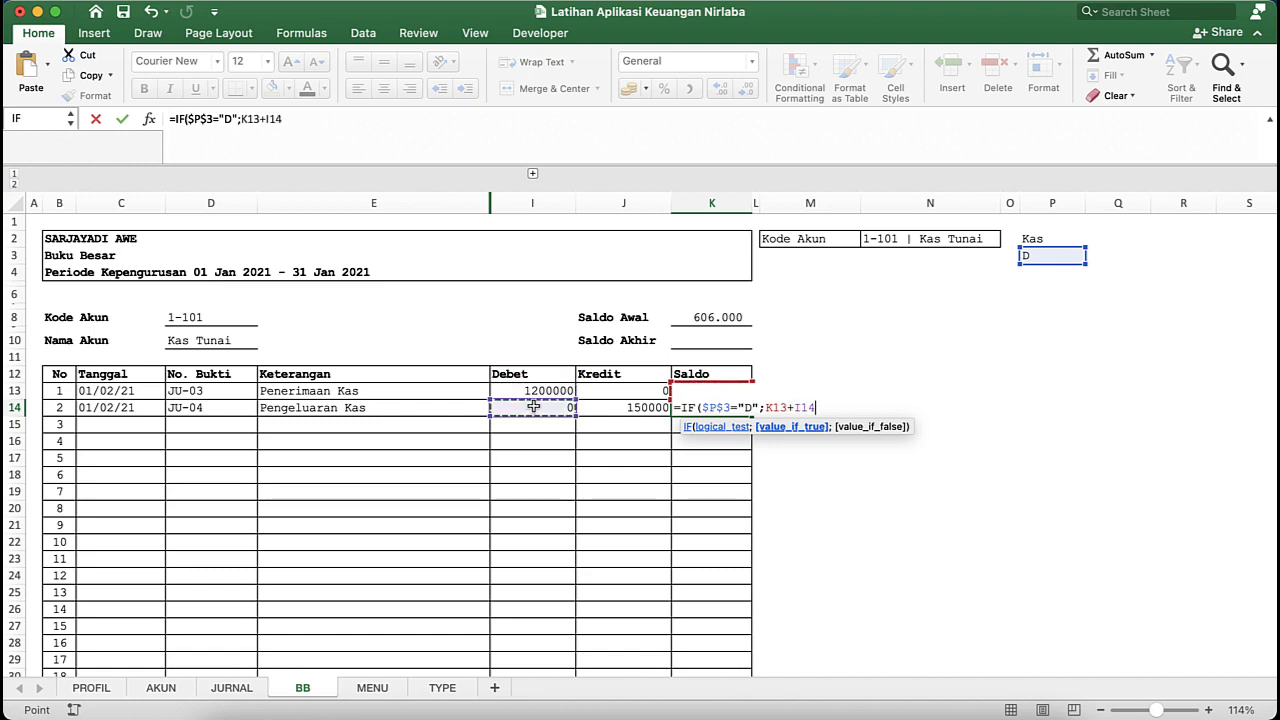
{"action": "type", "text": "-"}
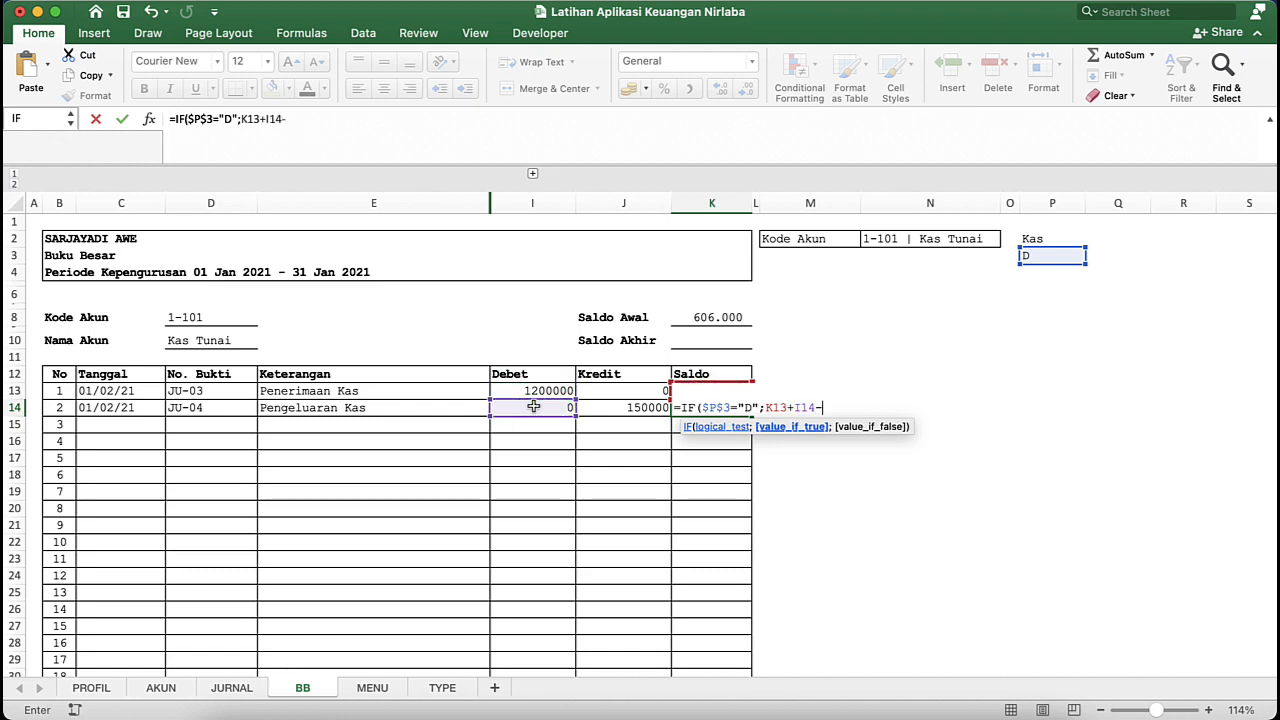
{"action": "left_click", "coordinate": [597, 408]}
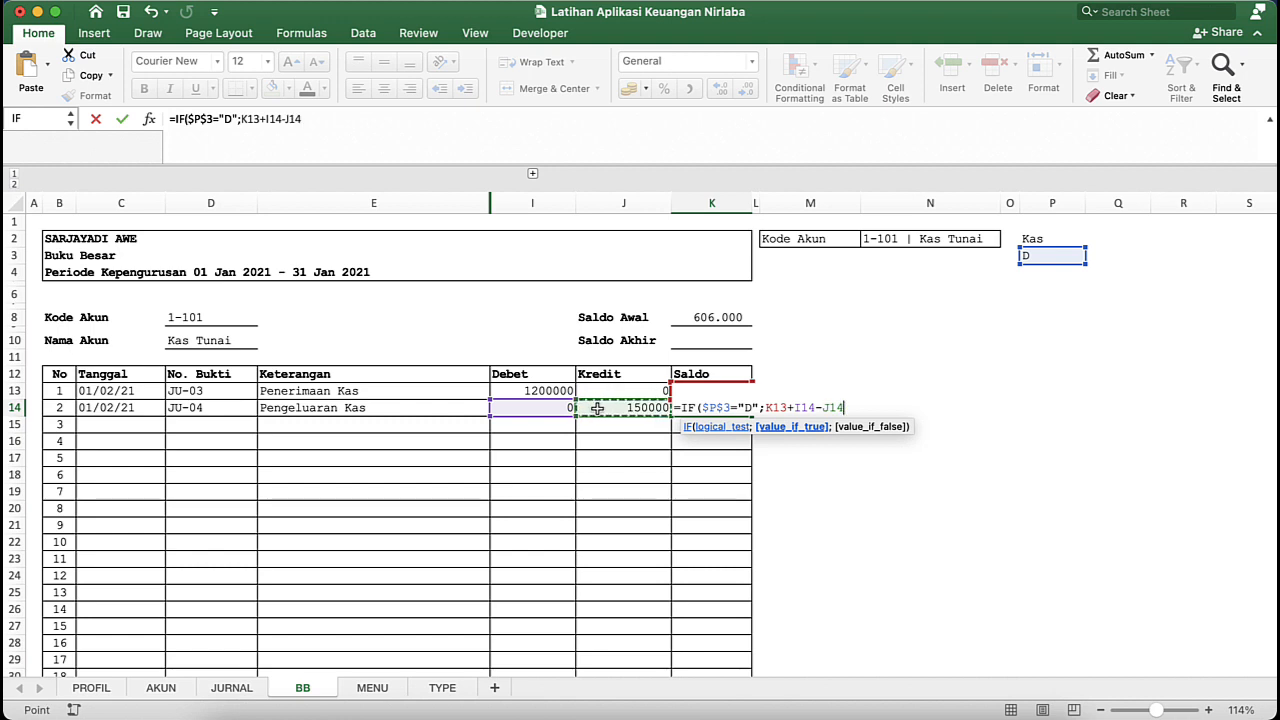
{"action": "type", "text": ";"}
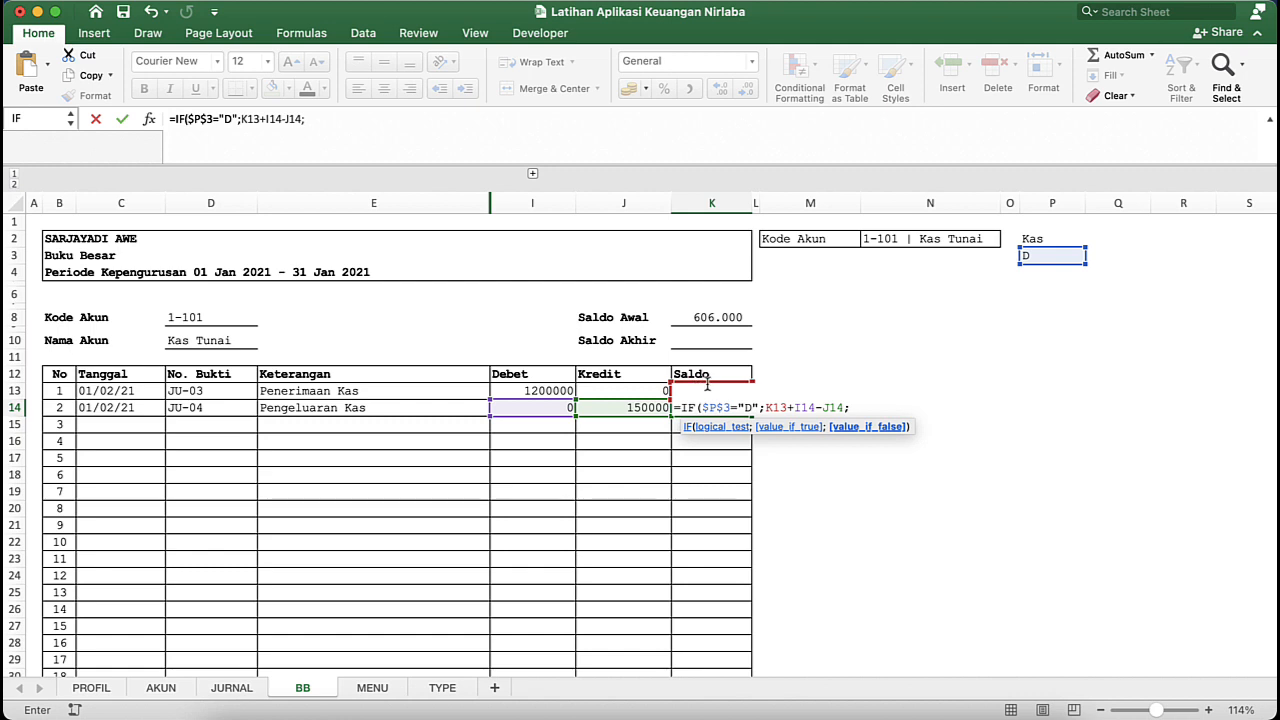
- Complete K14's formula with K13+J14-I14 as the value if false
{"action": "left_click", "coordinate": [648, 391]}
{"action": "key", "text": "Right"}
{"action": "type", "text": "+"}
{"action": "left_click", "coordinate": [616, 407]}
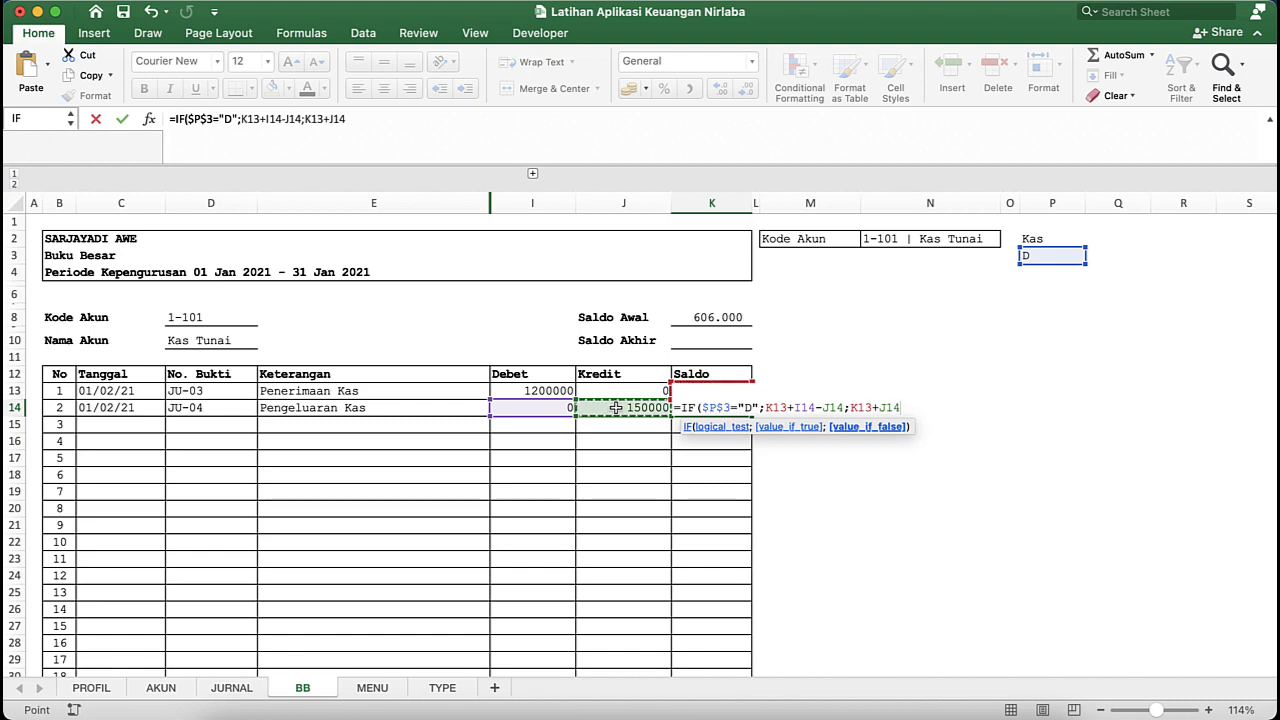
{"action": "type", "text": "-"}
{"action": "left_click", "coordinate": [511, 407]}
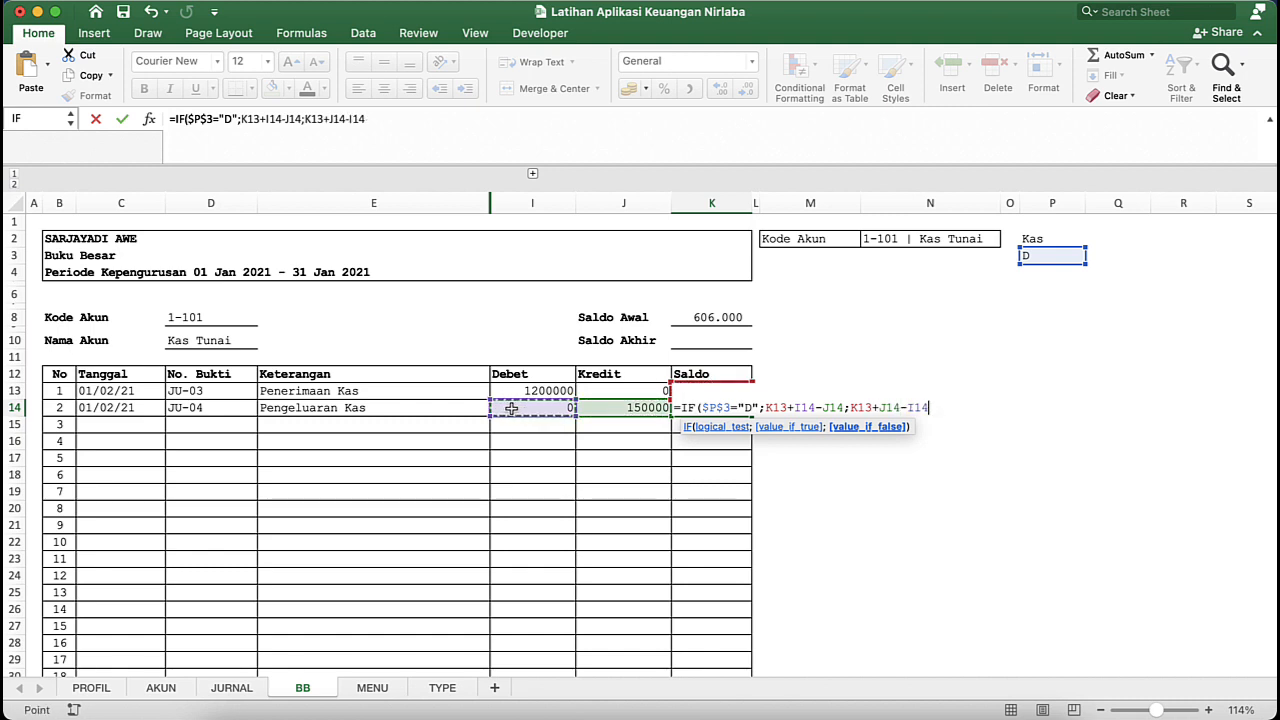
{"action": "key", "text": "Return"}
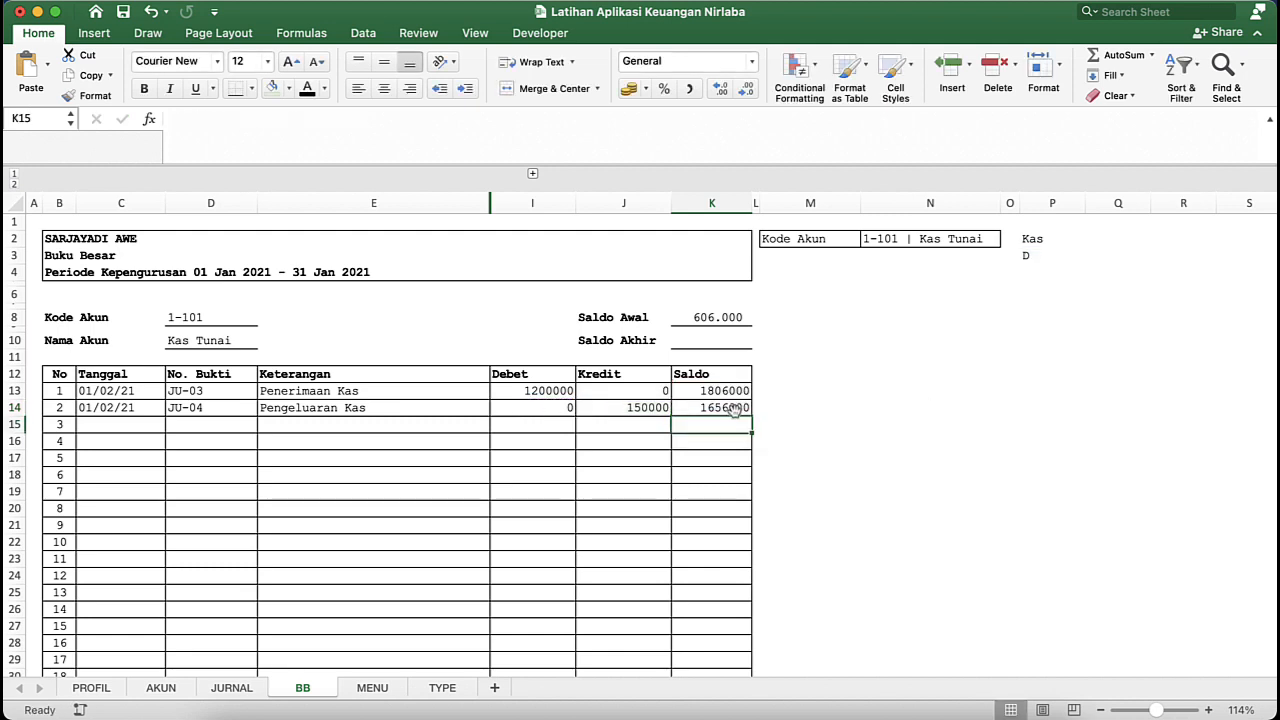
- Fill K14's Saldo formula down the column to row 50
{"action": "left_click", "coordinate": [736, 408]}
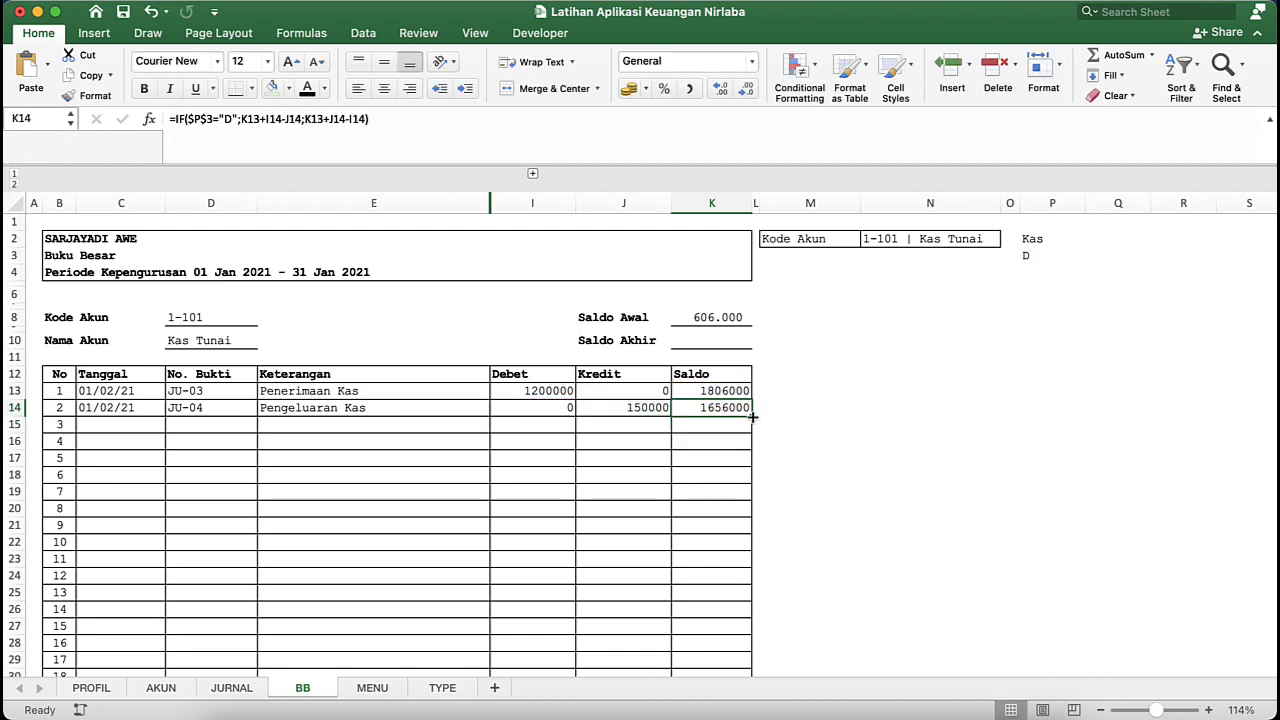
{"action": "double_click", "coordinate": [752, 418]}
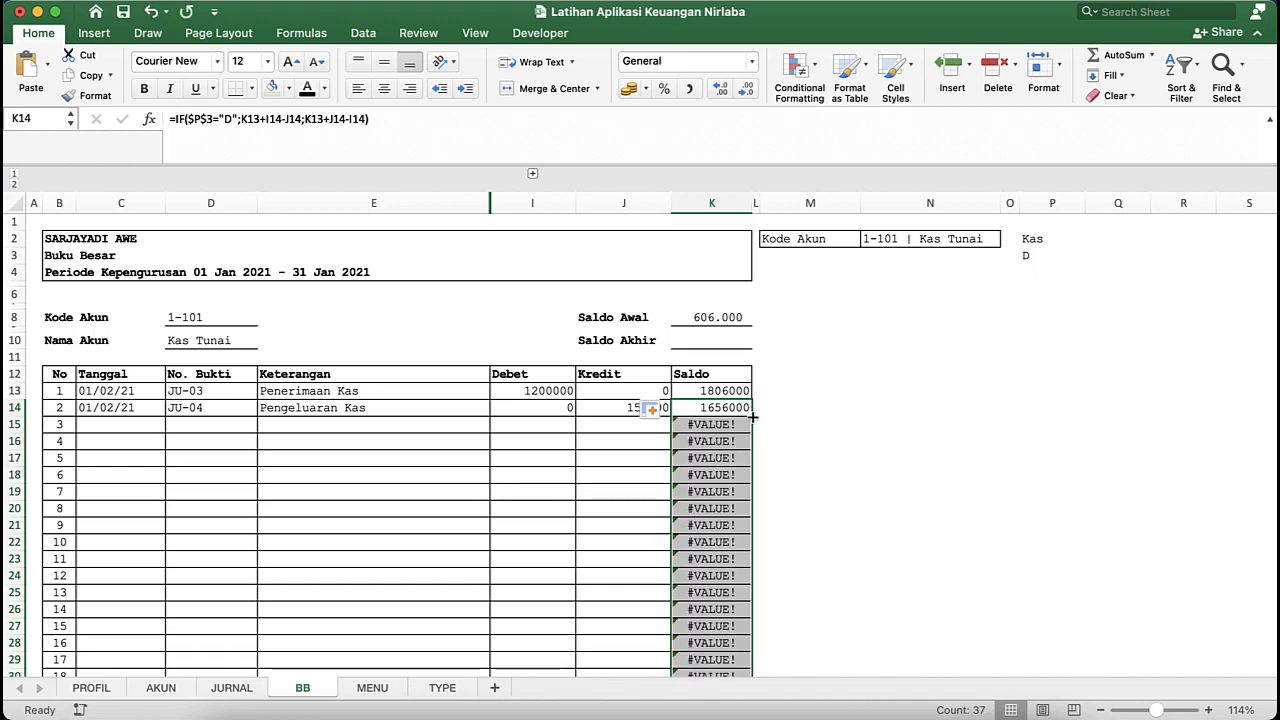
{"action": "left_click", "coordinate": [718, 511]}
{"action": "scroll", "coordinate": [718, 511], "scroll_direction": "down", "scroll_amount": 2}
{"action": "scroll", "coordinate": [718, 511], "scroll_direction": "down", "scroll_amount": 10}
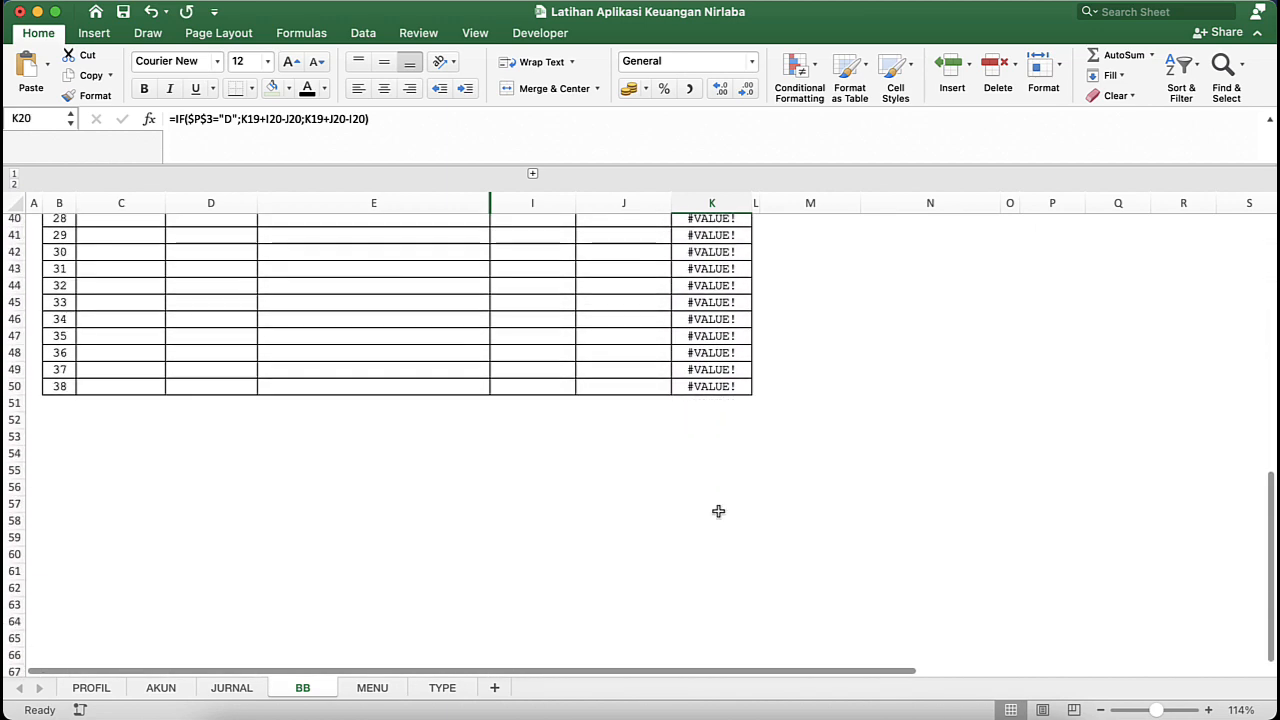
{"action": "scroll", "coordinate": [718, 511], "scroll_direction": "up", "scroll_amount": 12}
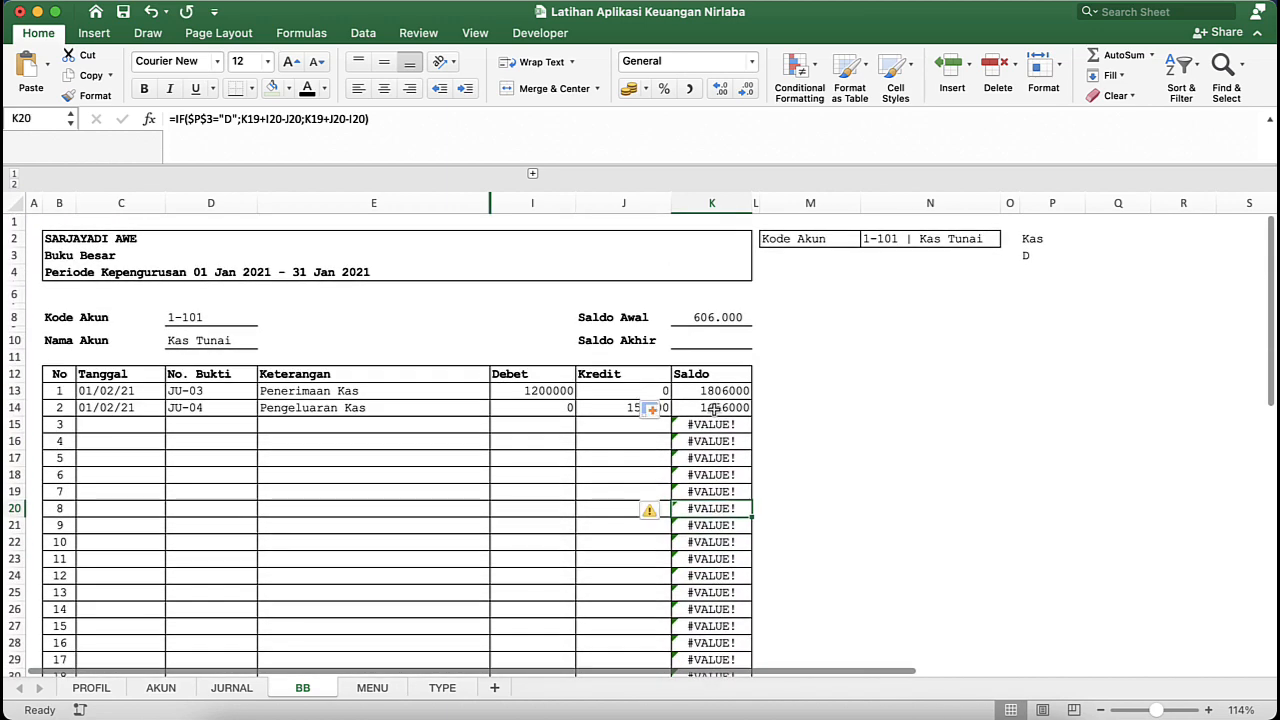
- Examine the Saldo formulas in K16 and K13 to compare their cell references
{"action": "left_click", "coordinate": [714, 410]}
{"action": "double_click", "coordinate": [714, 434]}
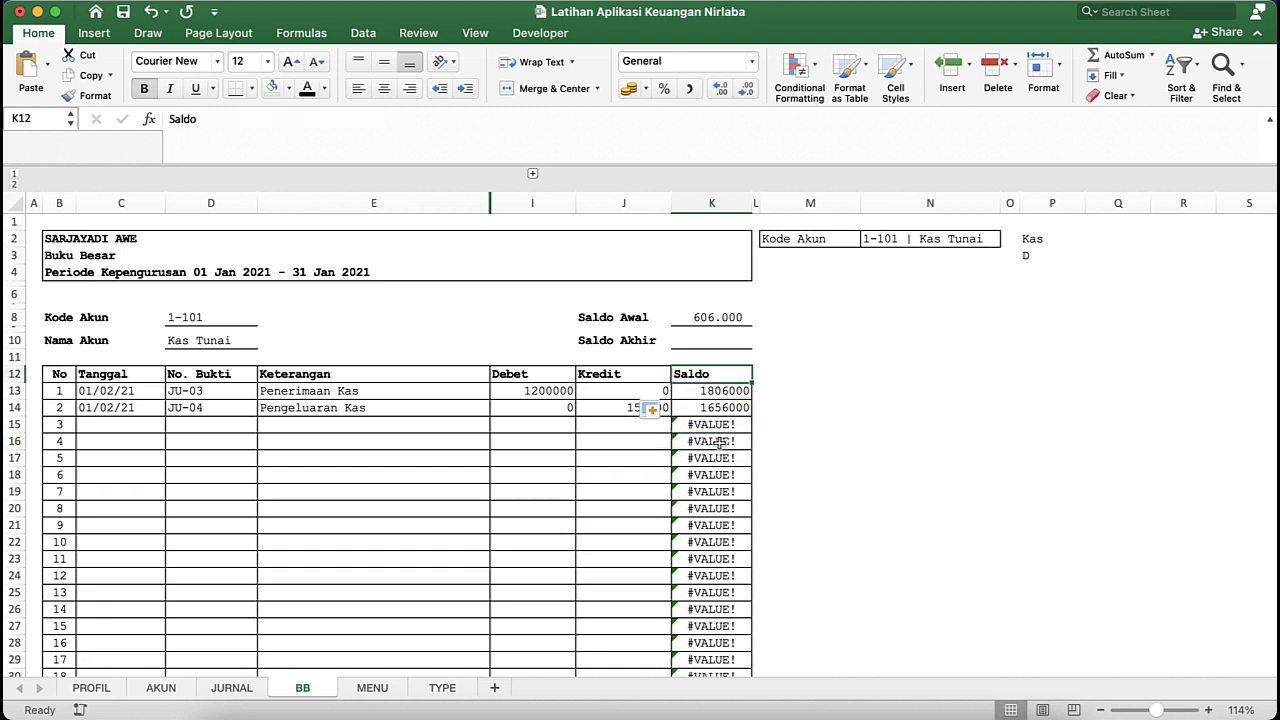
{"action": "double_click", "coordinate": [719, 441]}
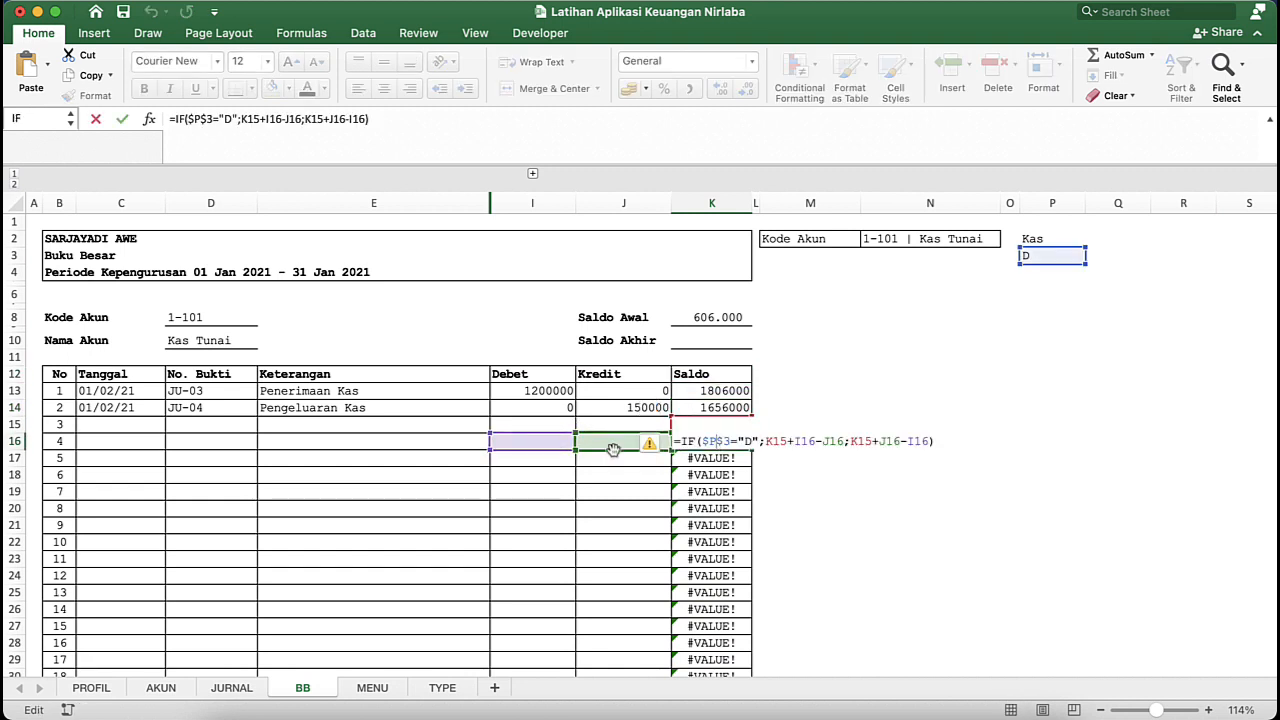
{"action": "key", "text": "Return"}
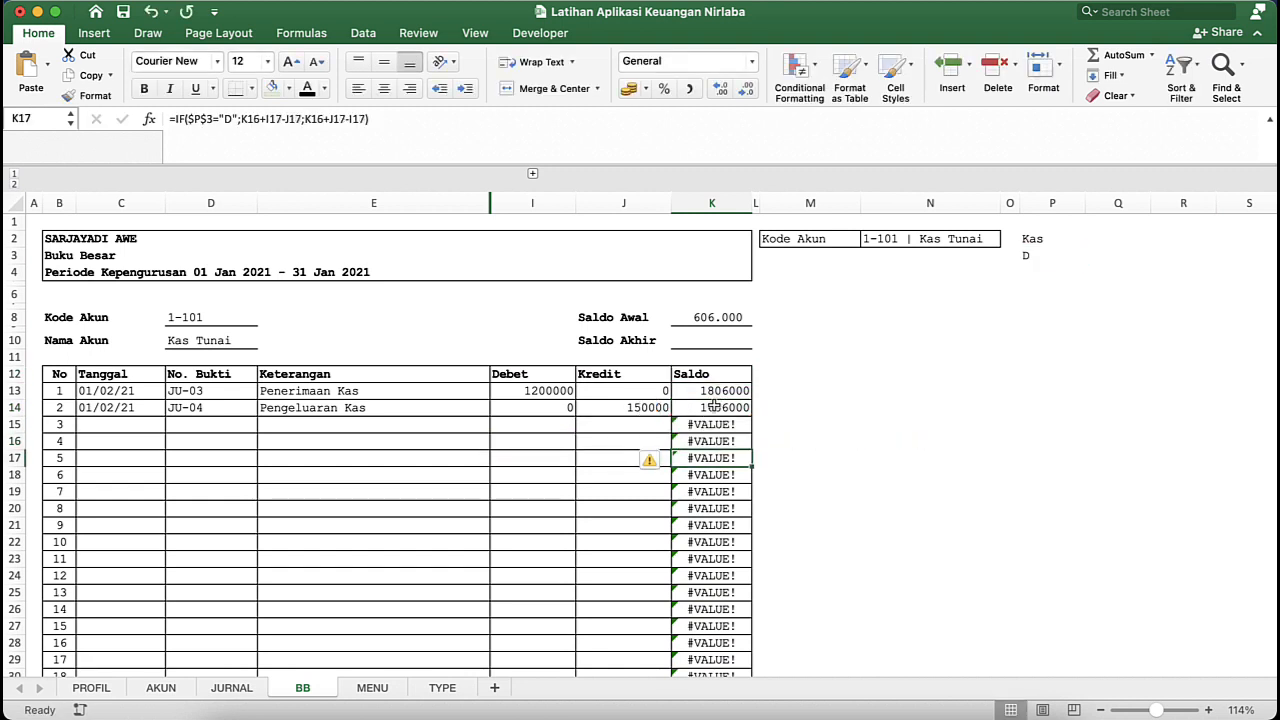
{"action": "left_click", "coordinate": [714, 407]}
{"action": "left_click", "coordinate": [705, 391]}
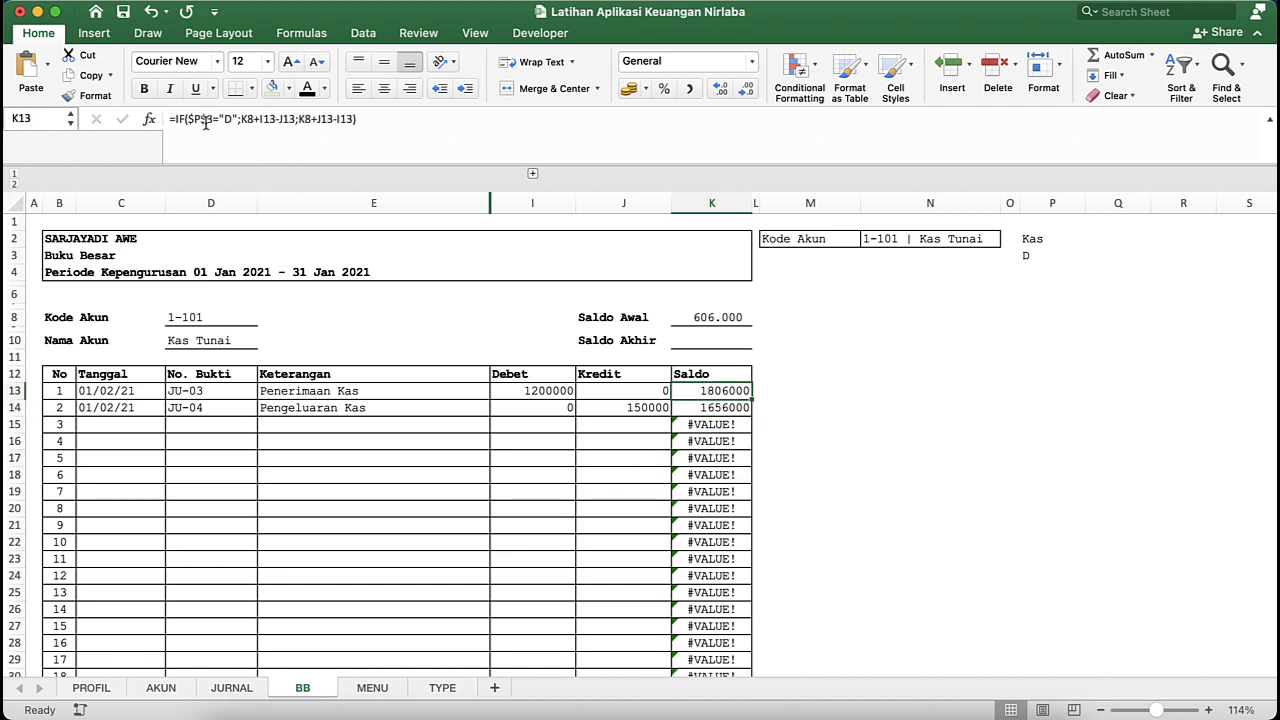
- Wrap K14's Saldo formula in IFERROR with an empty string "" as the value if error
{"action": "left_click", "coordinate": [724, 407]}
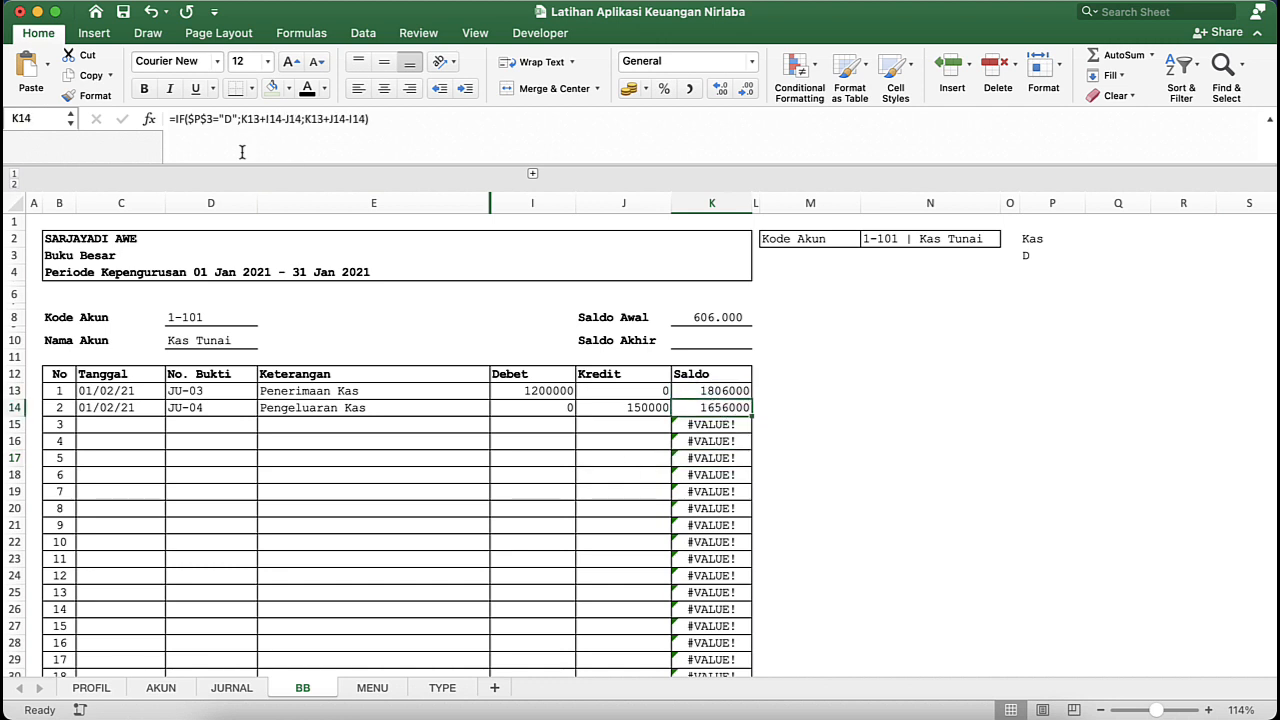
{"action": "left_click", "coordinate": [172, 118]}
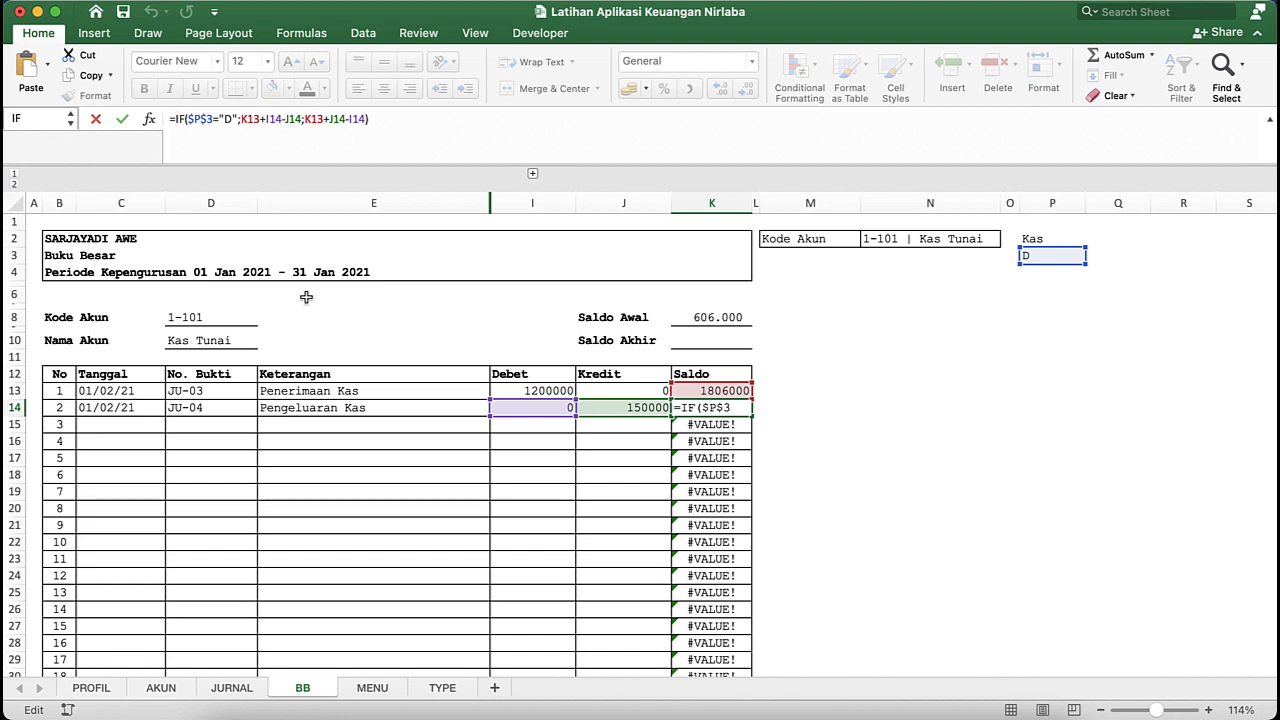
{"action": "type", "text": "IF"}
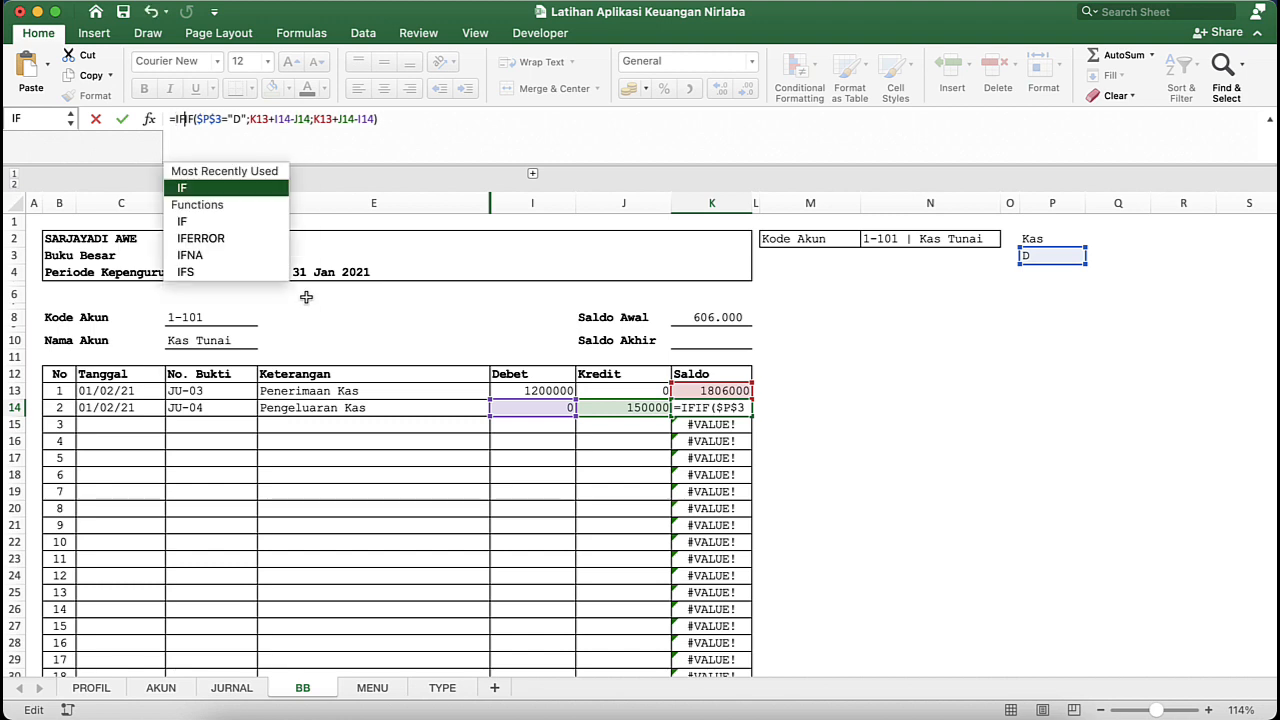
{"action": "double_click", "coordinate": [210, 239]}
{"action": "left_click", "coordinate": [498, 121]}
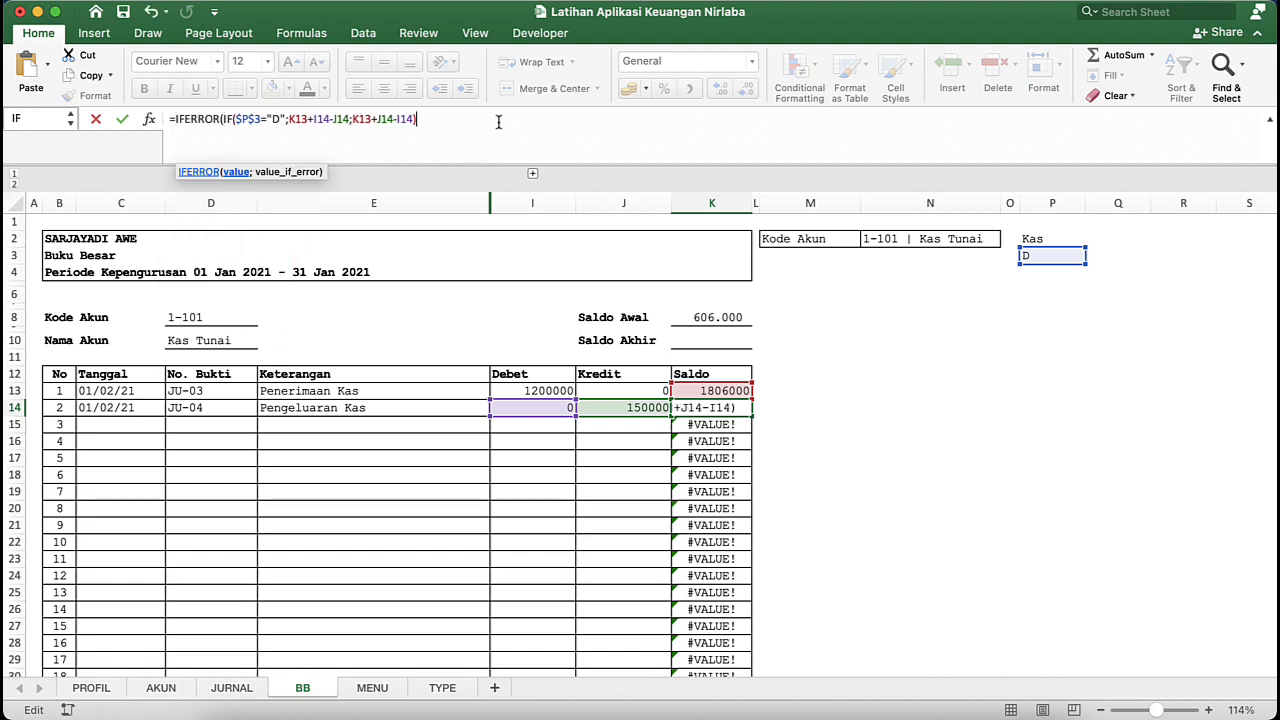
{"action": "type", "text": ";"}
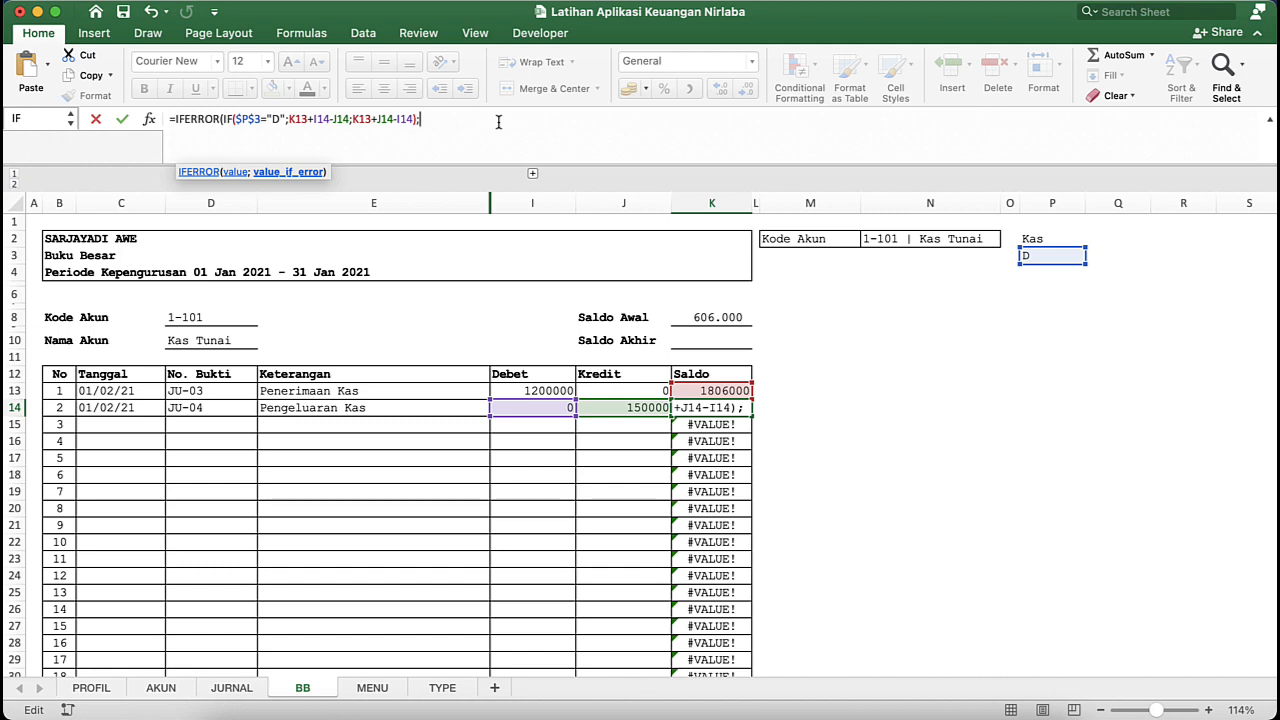
{"action": "type", "text": "\"\""}
{"action": "type", "text": ")"}
{"action": "key", "text": "Return"}
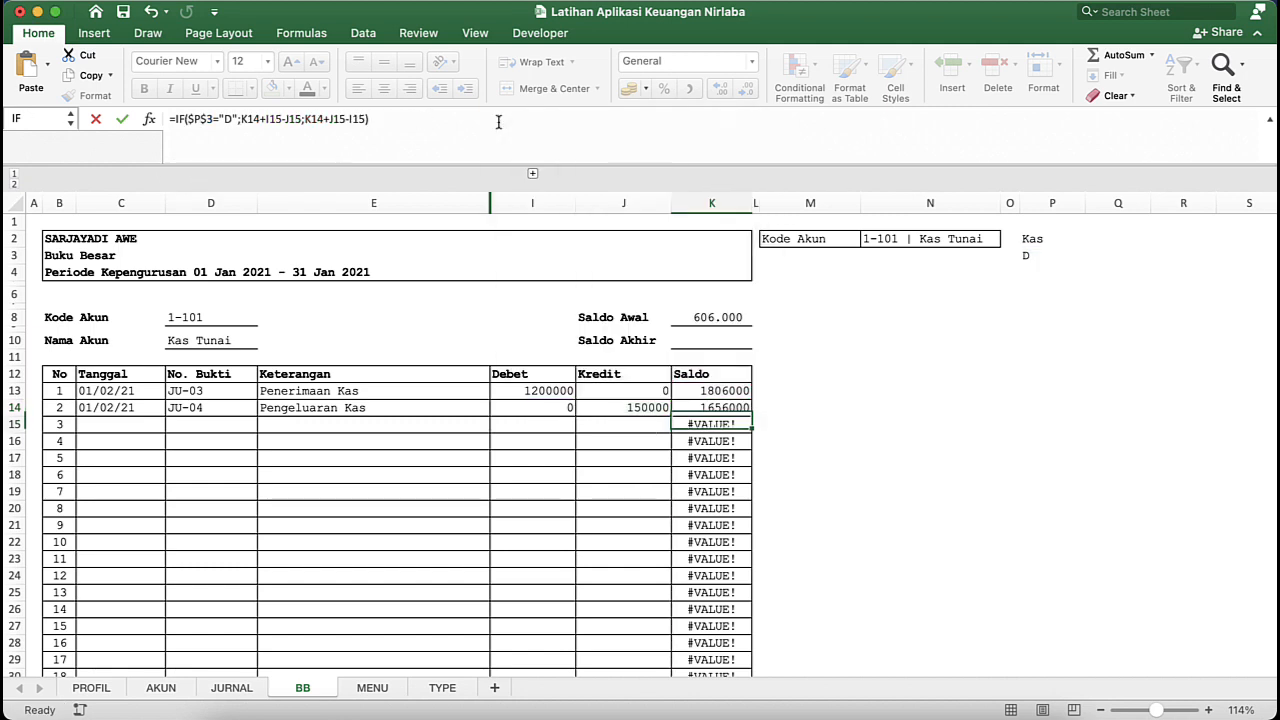
- Fill K14's IFERROR formula down the Saldo column to row 50 and check the copied cells
{"action": "left_click", "coordinate": [707, 408]}
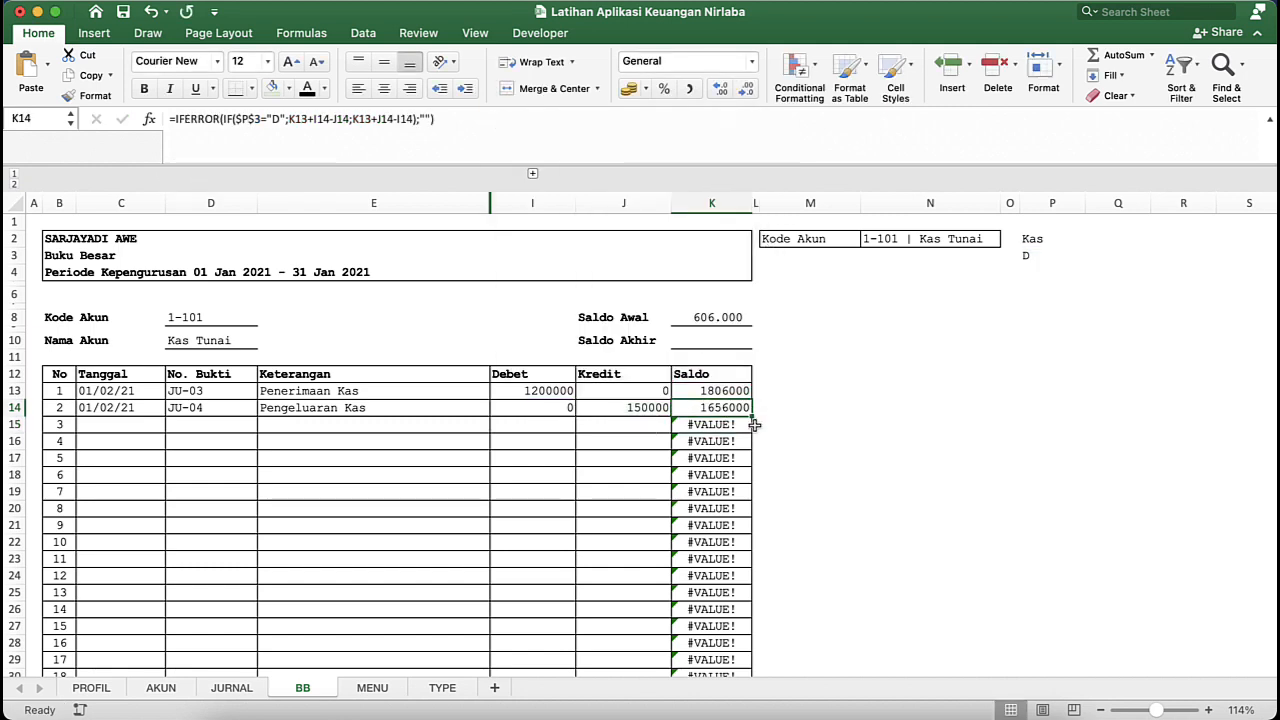
{"action": "double_click", "coordinate": [752, 417]}
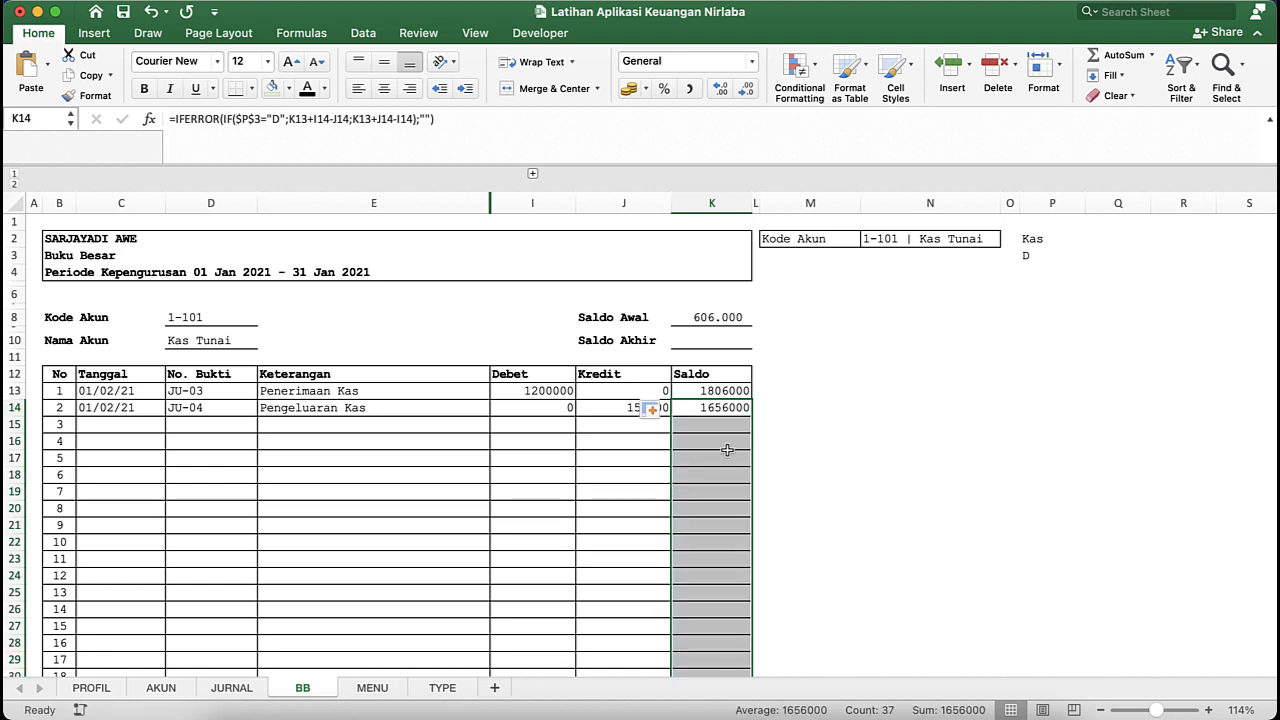
{"action": "left_click", "coordinate": [726, 449]}
{"action": "left_click", "coordinate": [726, 424]}
{"action": "left_click", "coordinate": [700, 490]}
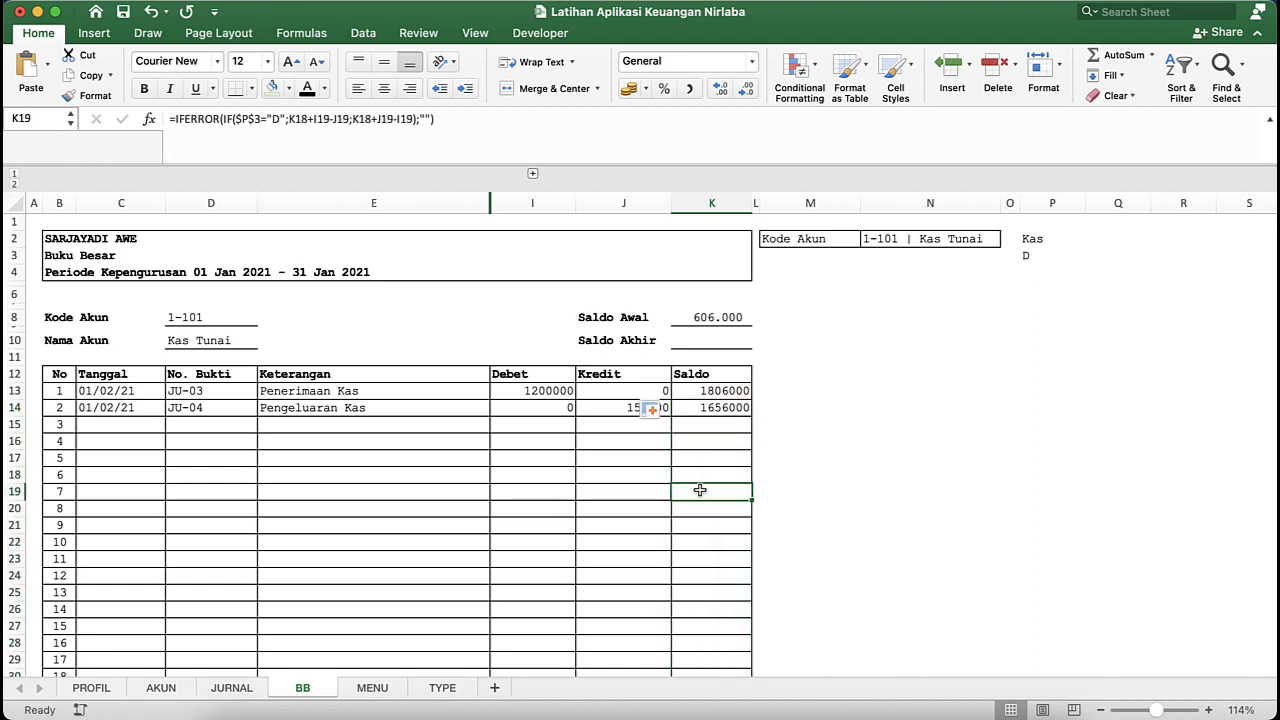
{"action": "left_click", "coordinate": [720, 541]}
{"action": "left_click", "coordinate": [729, 425]}
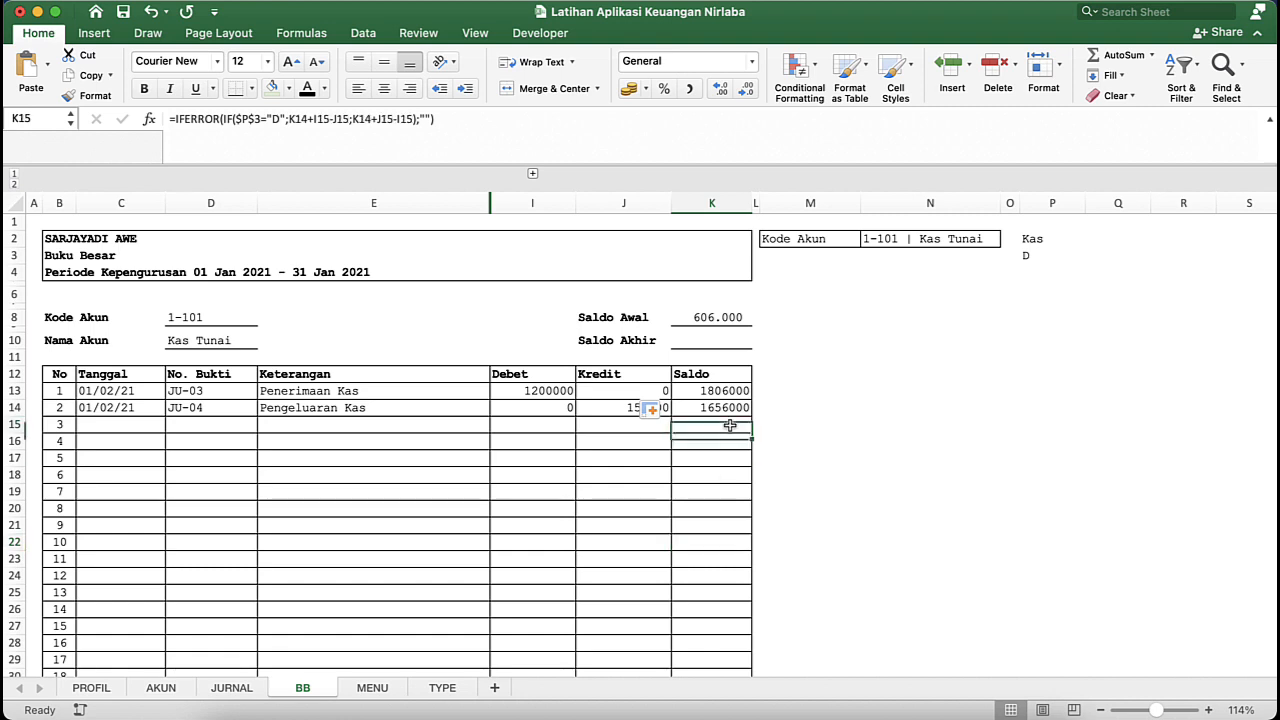
{"action": "left_click", "coordinate": [735, 406]}
{"action": "left_click", "coordinate": [740, 385]}
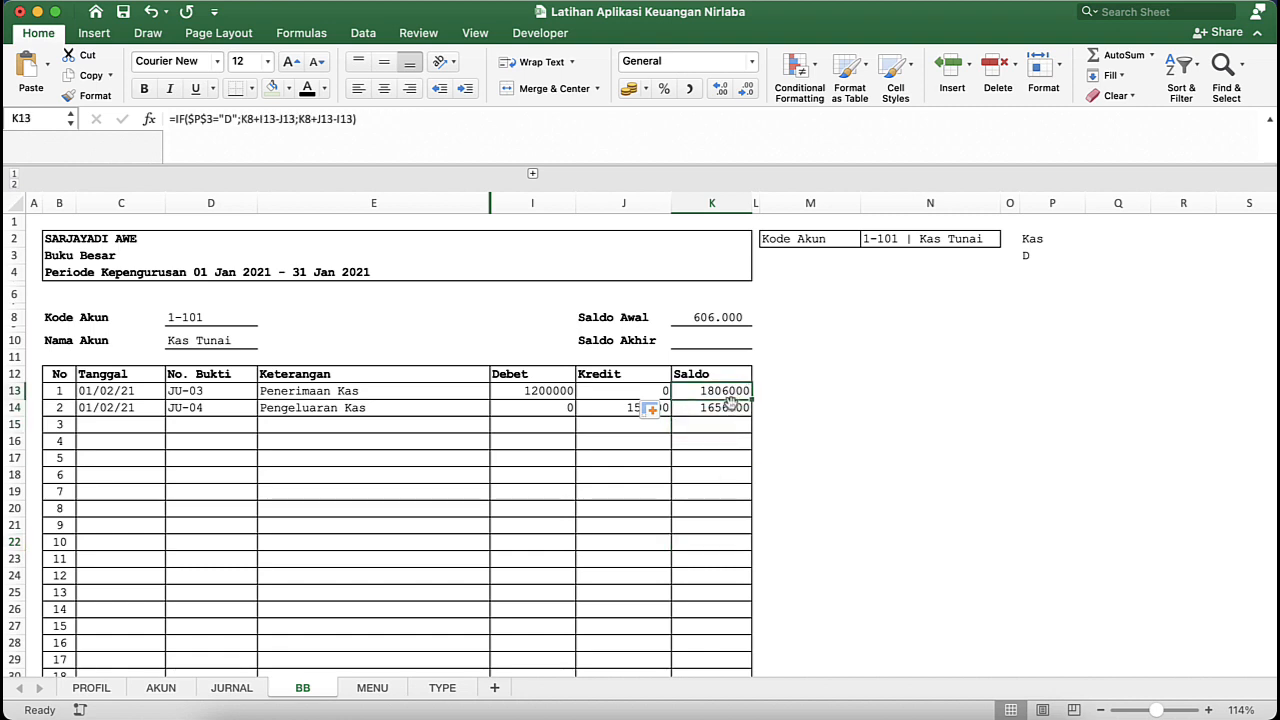
{"action": "left_click", "coordinate": [730, 408]}
- Clear the Kode Akun selection in N2
{"action": "left_click", "coordinate": [983, 243]}
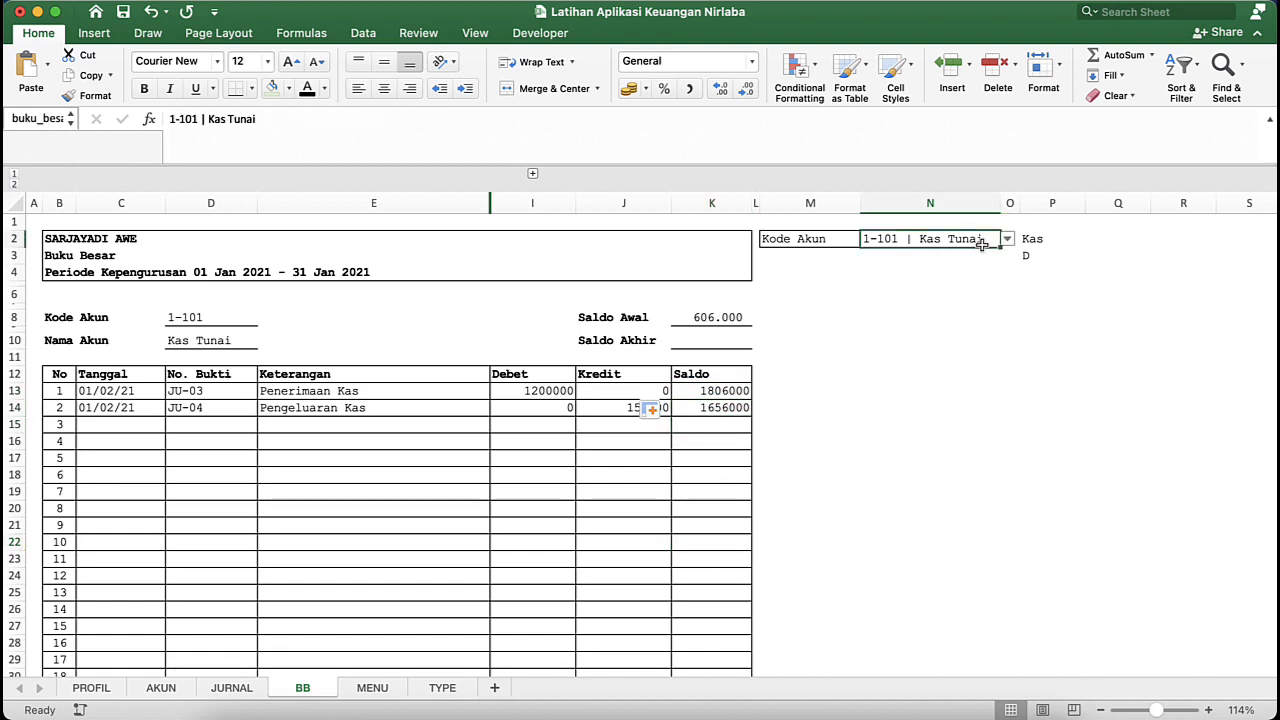
{"action": "key", "text": "Delete"}
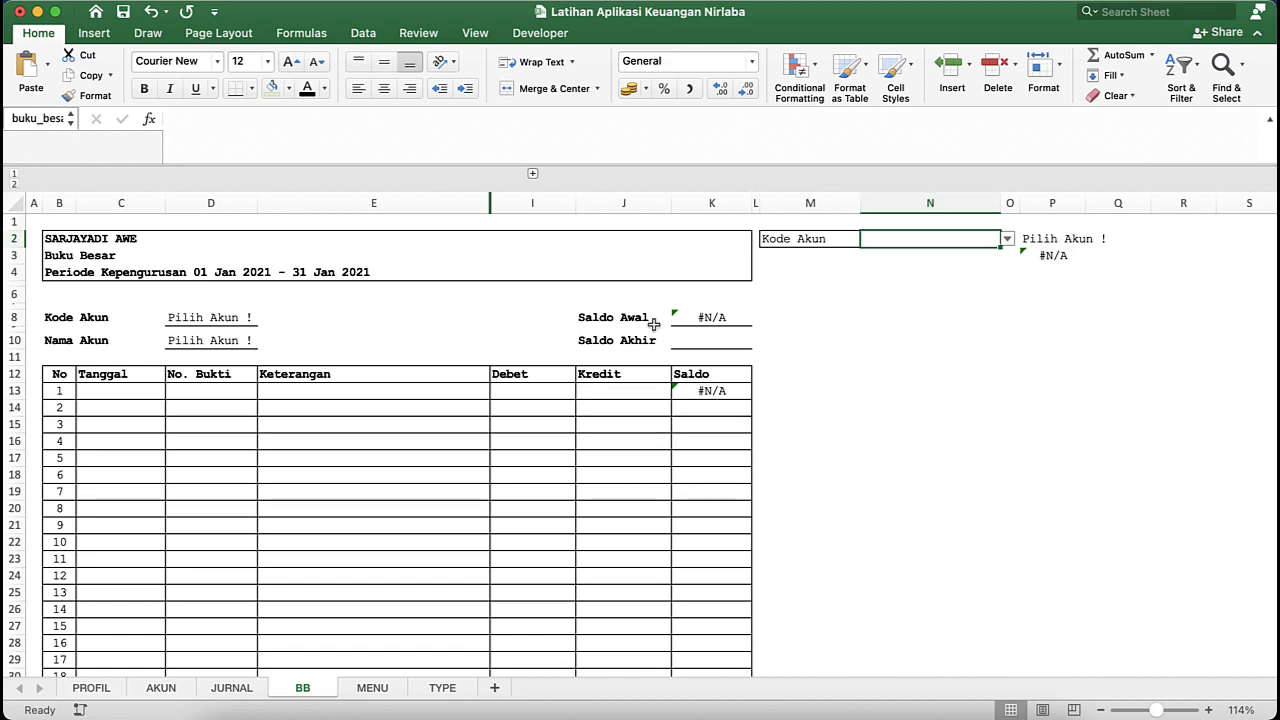
- Wrap the Saldo Awal formula in K8 in IFERROR with an empty string "" as the value if error
{"action": "left_click", "coordinate": [711, 317]}
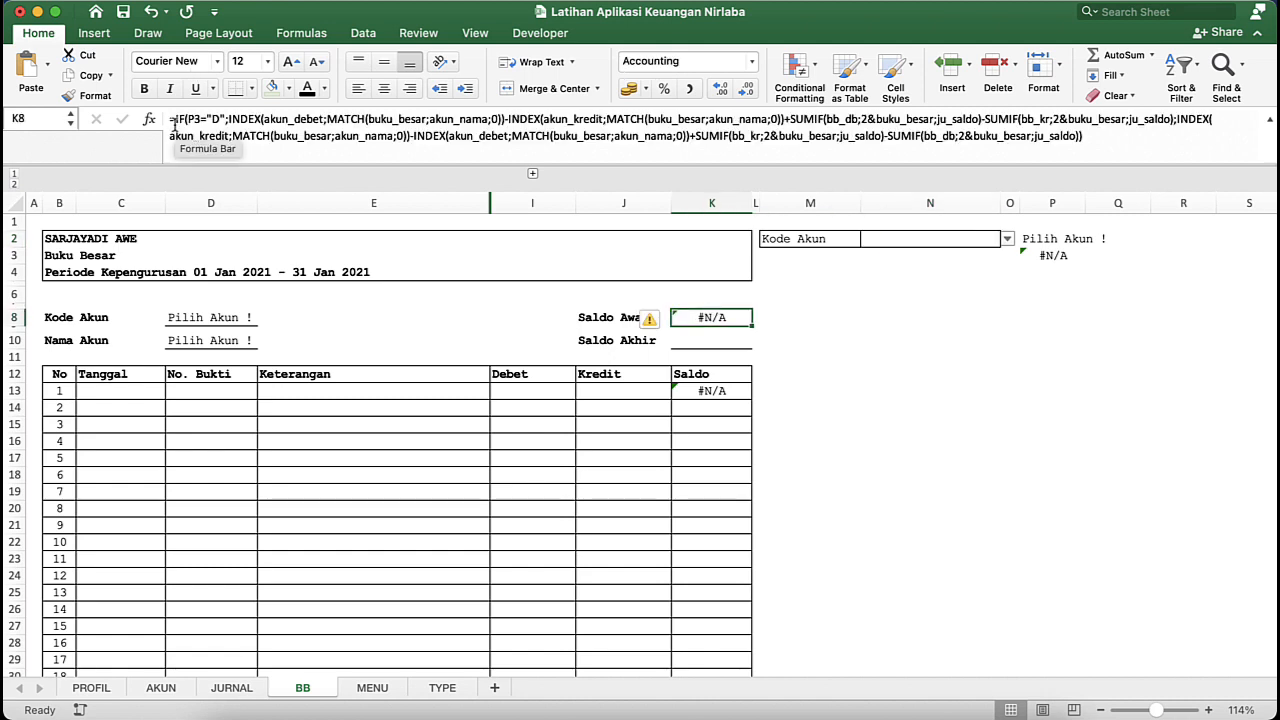
{"action": "left_click", "coordinate": [172, 121]}
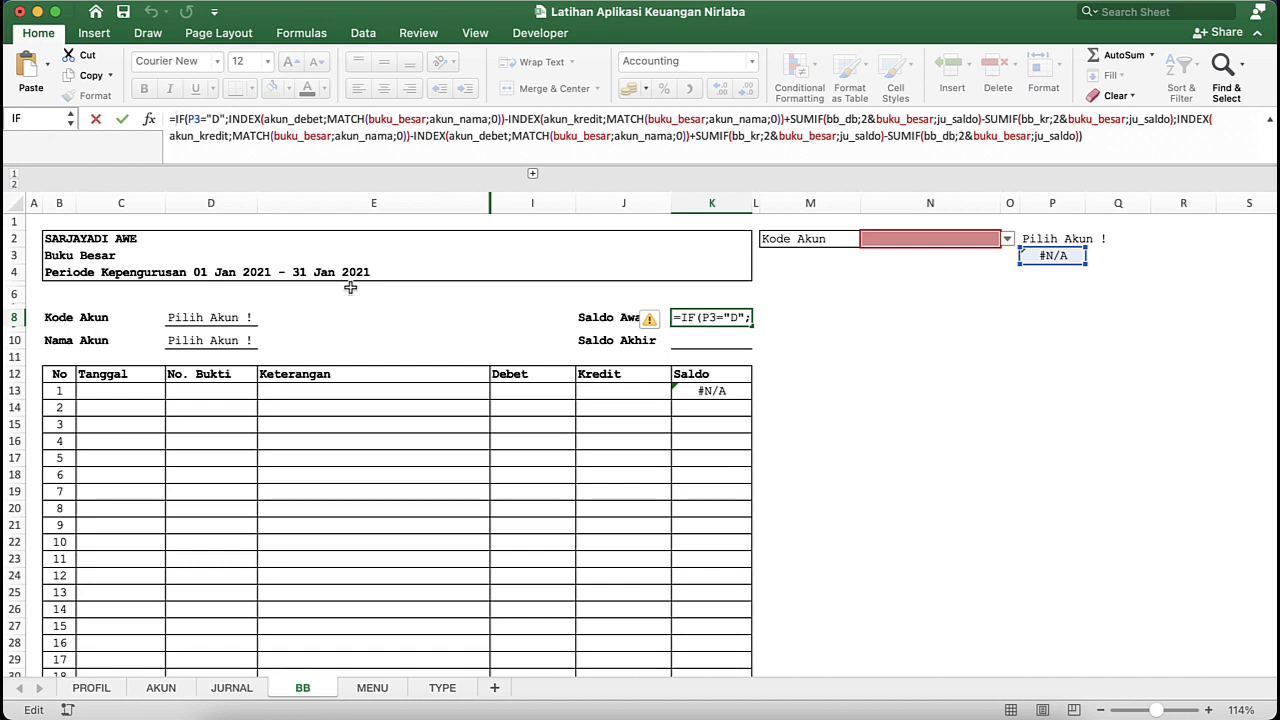
{"action": "type", "text": "IF"}
{"action": "key", "text": "Down"}
{"action": "key", "text": "Down"}
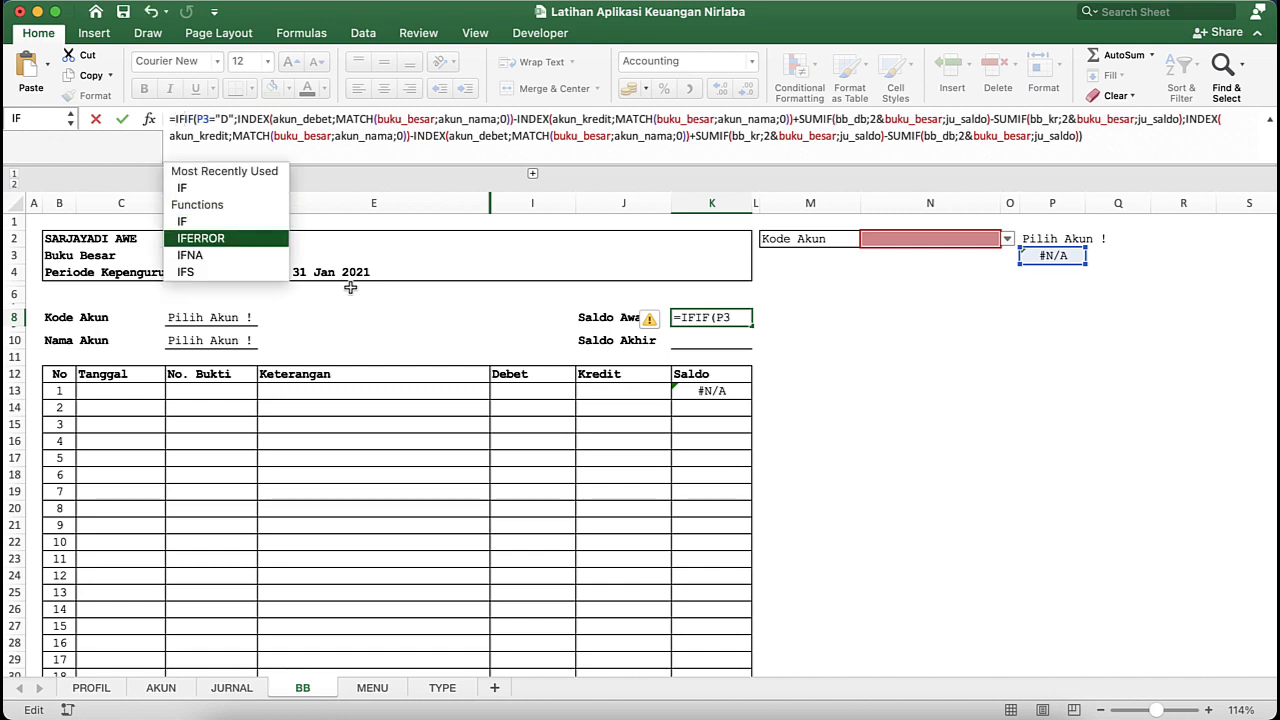
{"action": "key", "text": "Tab"}
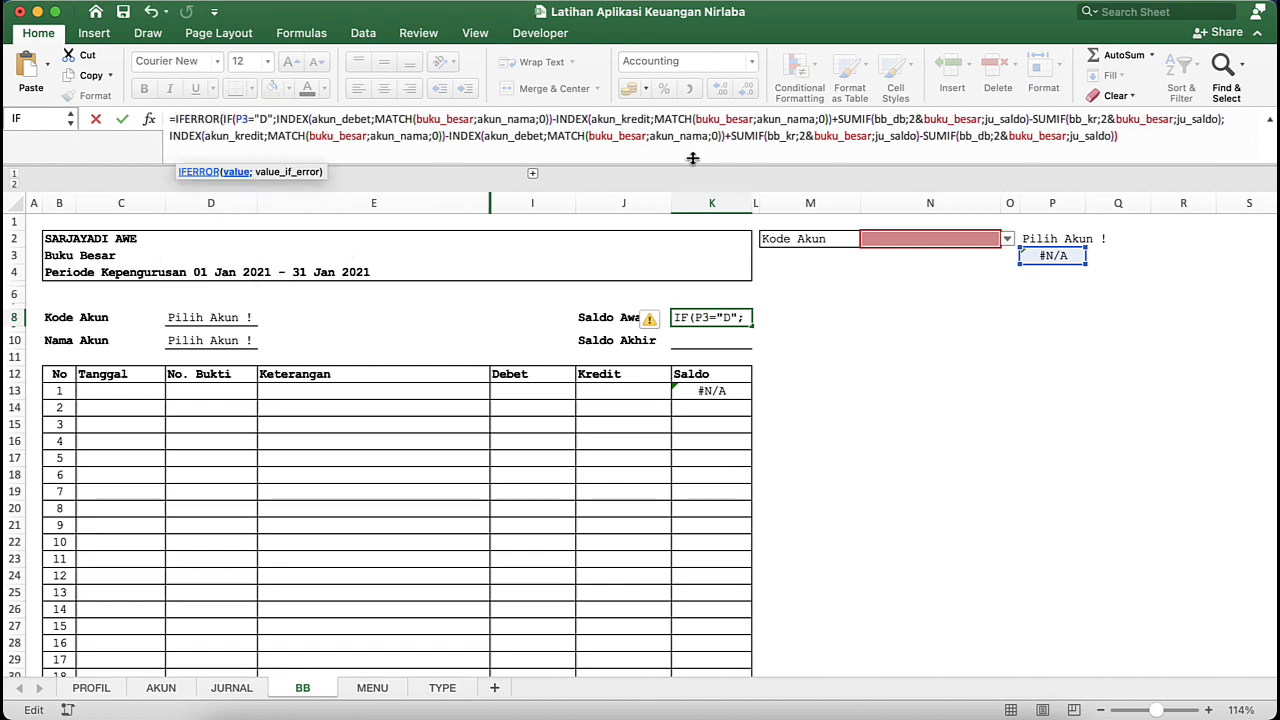
{"action": "left_click", "coordinate": [1154, 150]}
{"action": "type", "text": ");"}
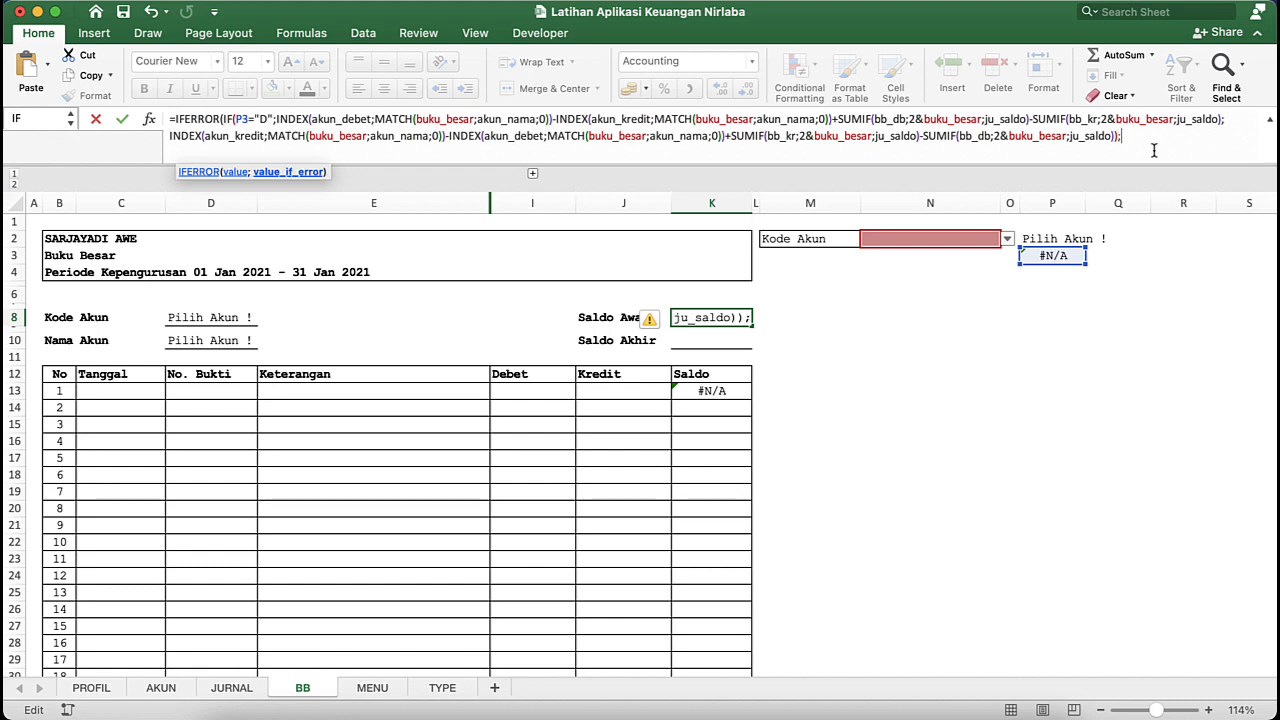
{"action": "type", "text": "\""}
{"action": "key", "text": "Return"}
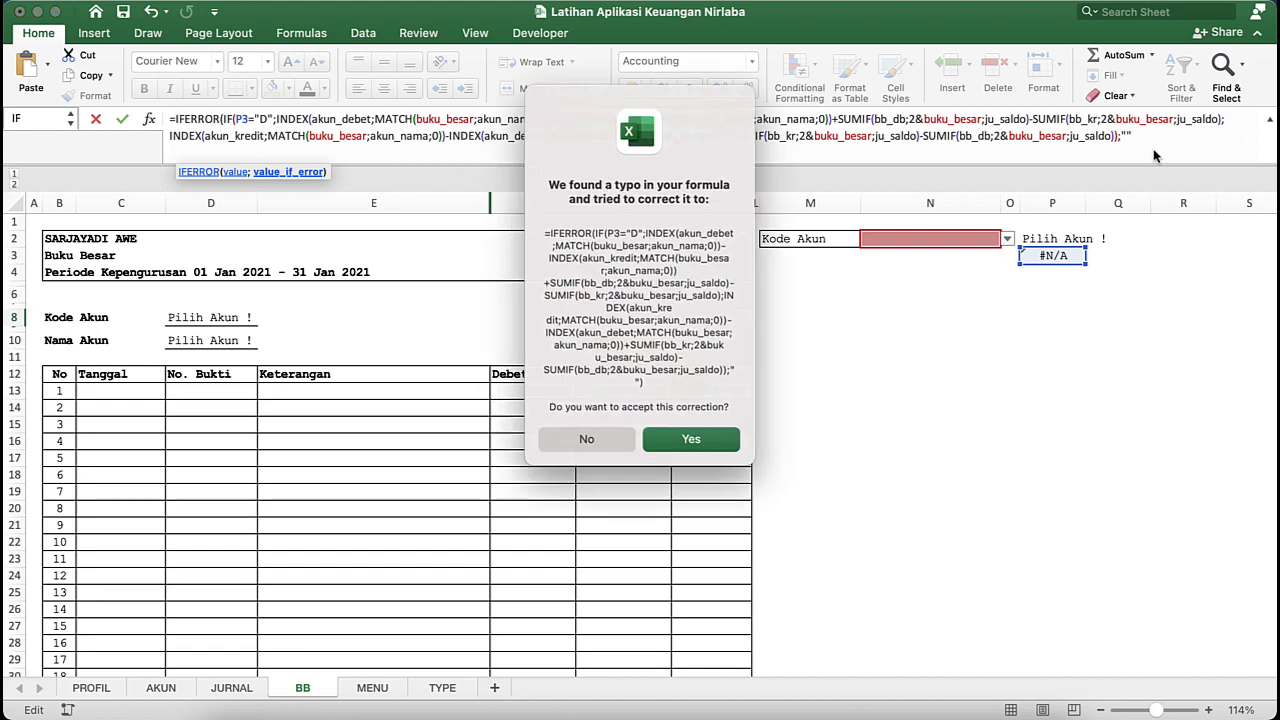
{"action": "key", "text": "Return"}
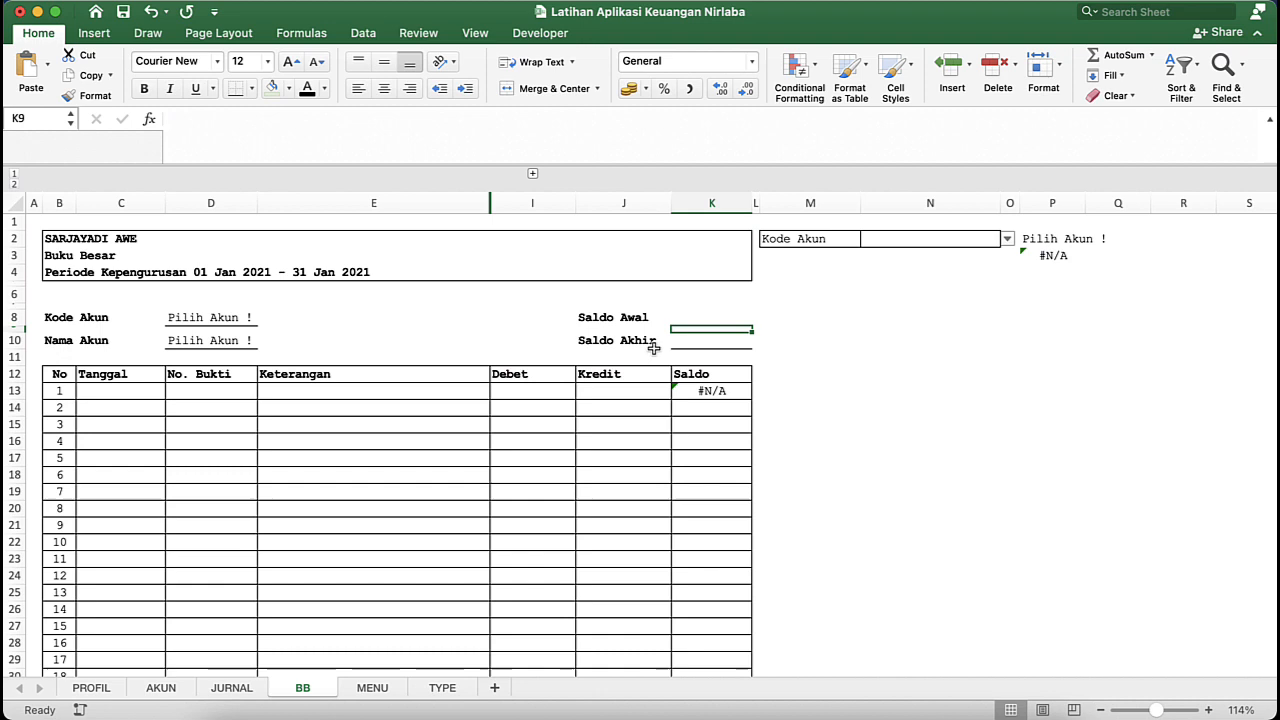
{"action": "left_click", "coordinate": [718, 312]}
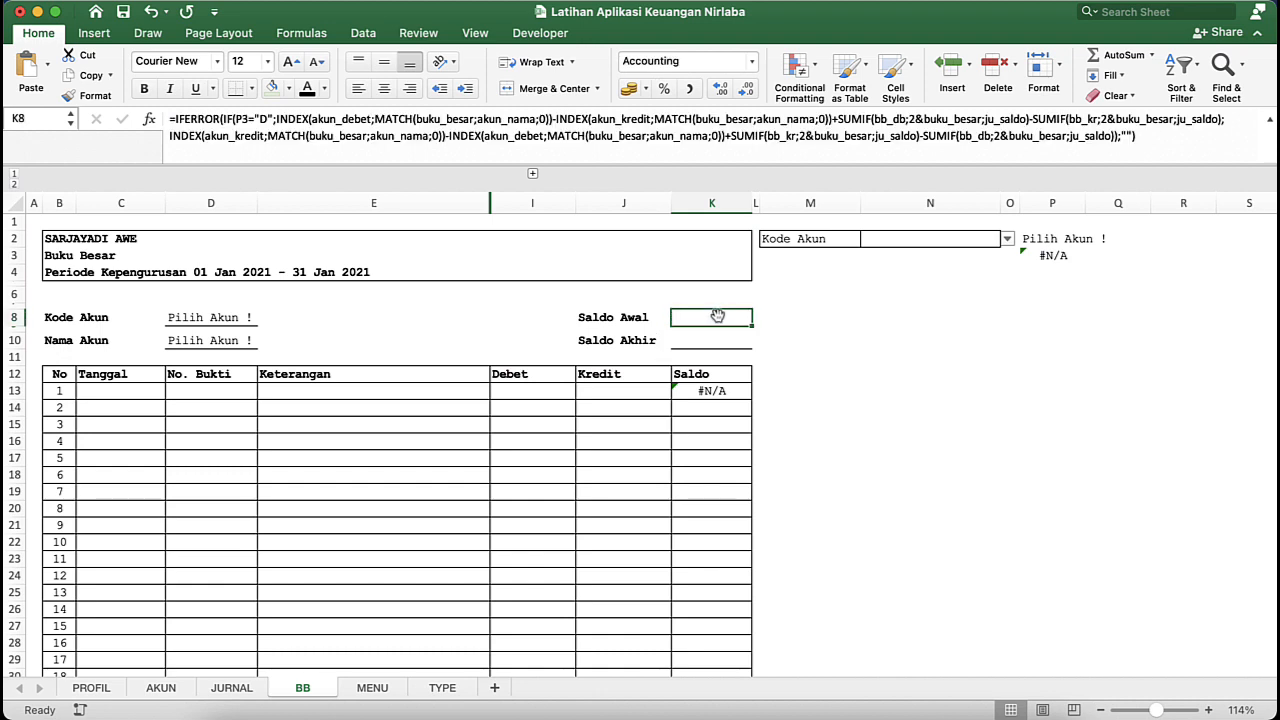
- Wrap the first Saldo row's formula in K13 in IFERROR, returning an empty string "" on error
{"action": "left_click", "coordinate": [712, 393]}
{"action": "left_click", "coordinate": [173, 119]}
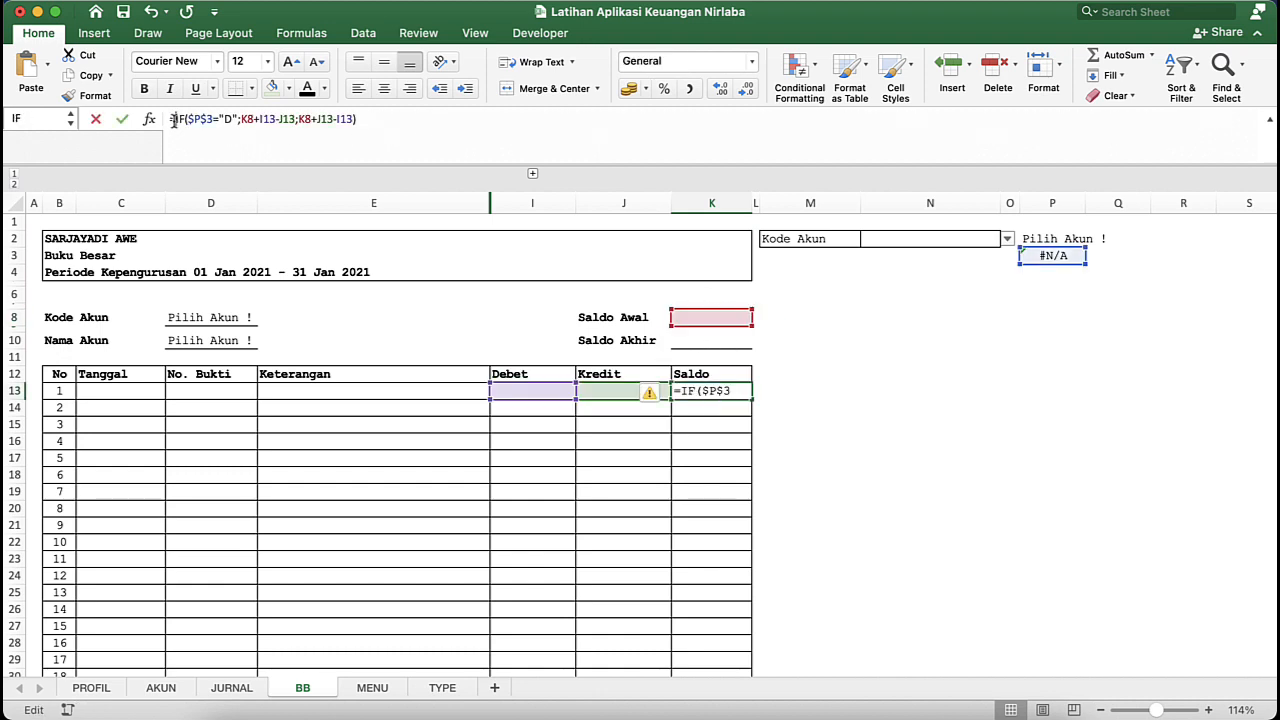
{"action": "type", "text": "IF"}
{"action": "key", "text": "Down"}
{"action": "key", "text": "Down"}
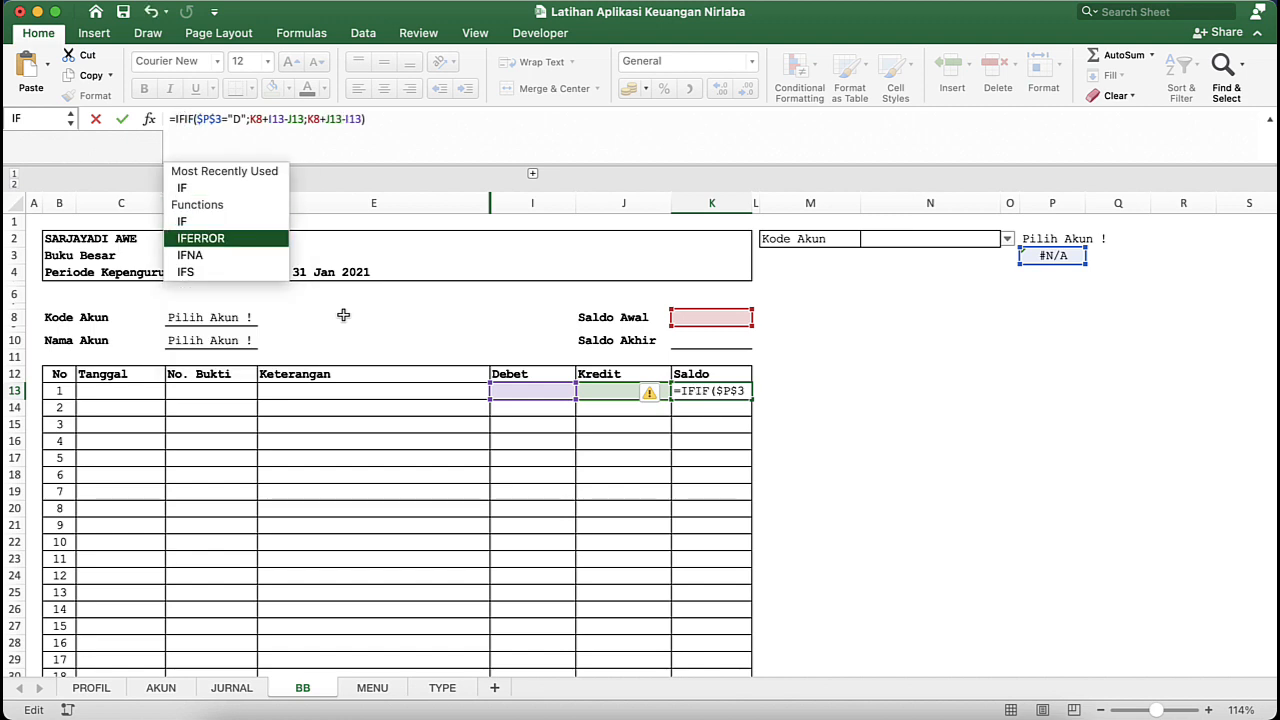
{"action": "key", "text": "Tab"}
{"action": "key", "text": "End"}
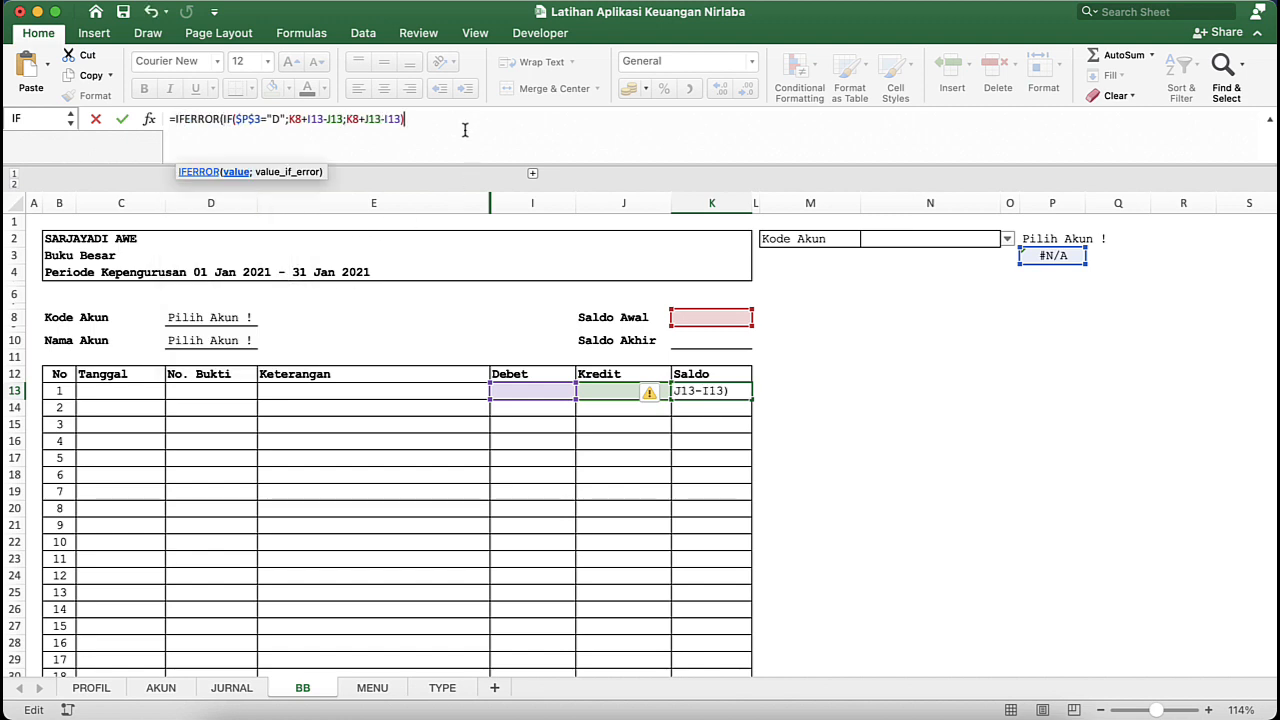
{"action": "type", "text": ";"}
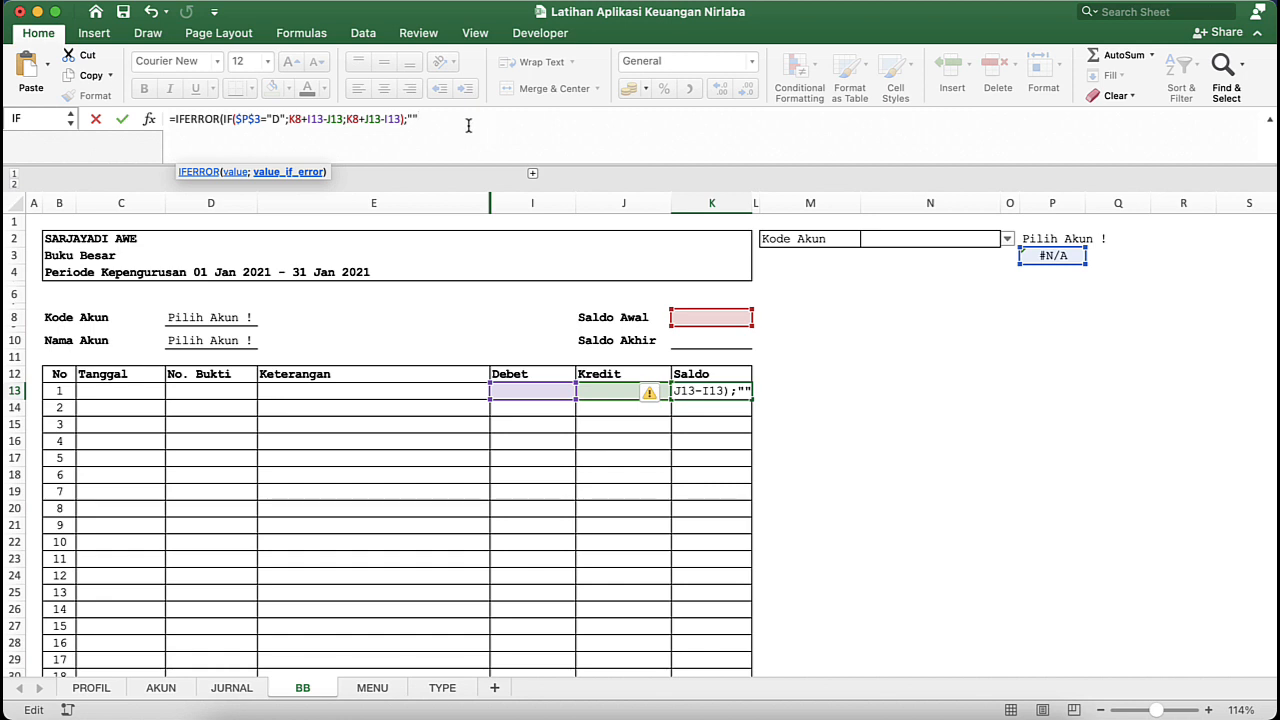
{"action": "key", "text": "Return"}
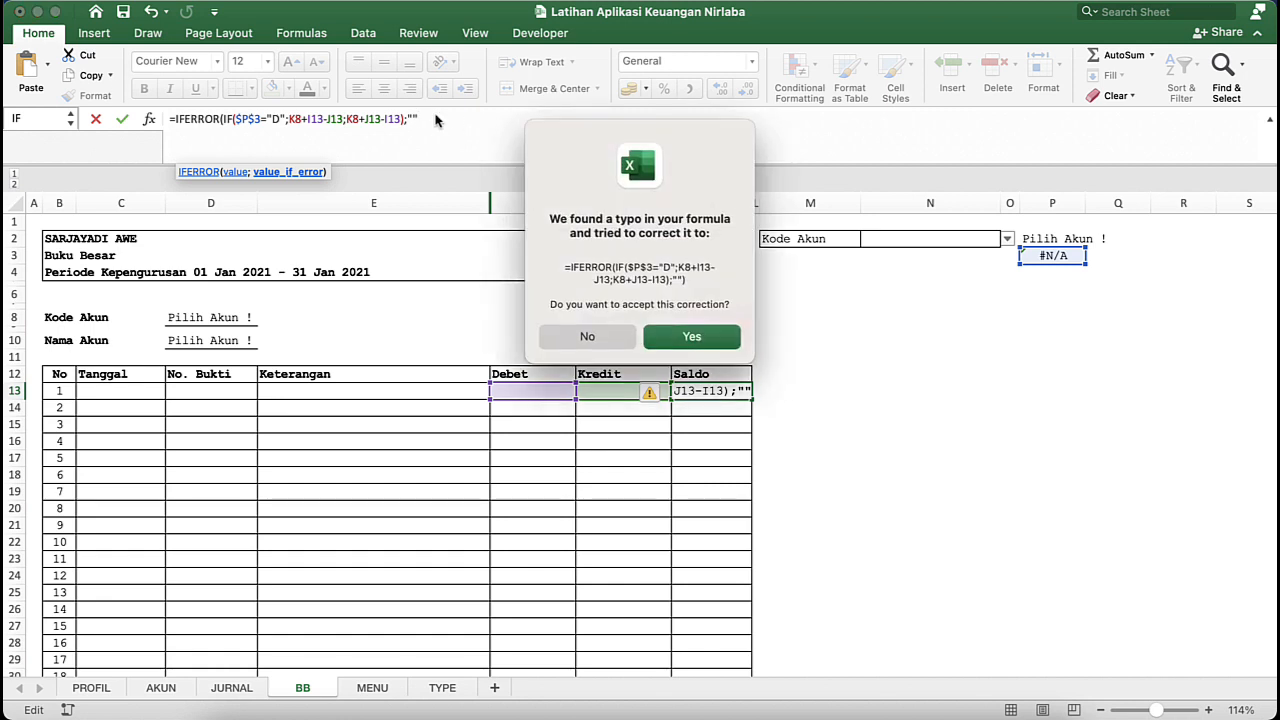
{"action": "key", "text": "Return"}
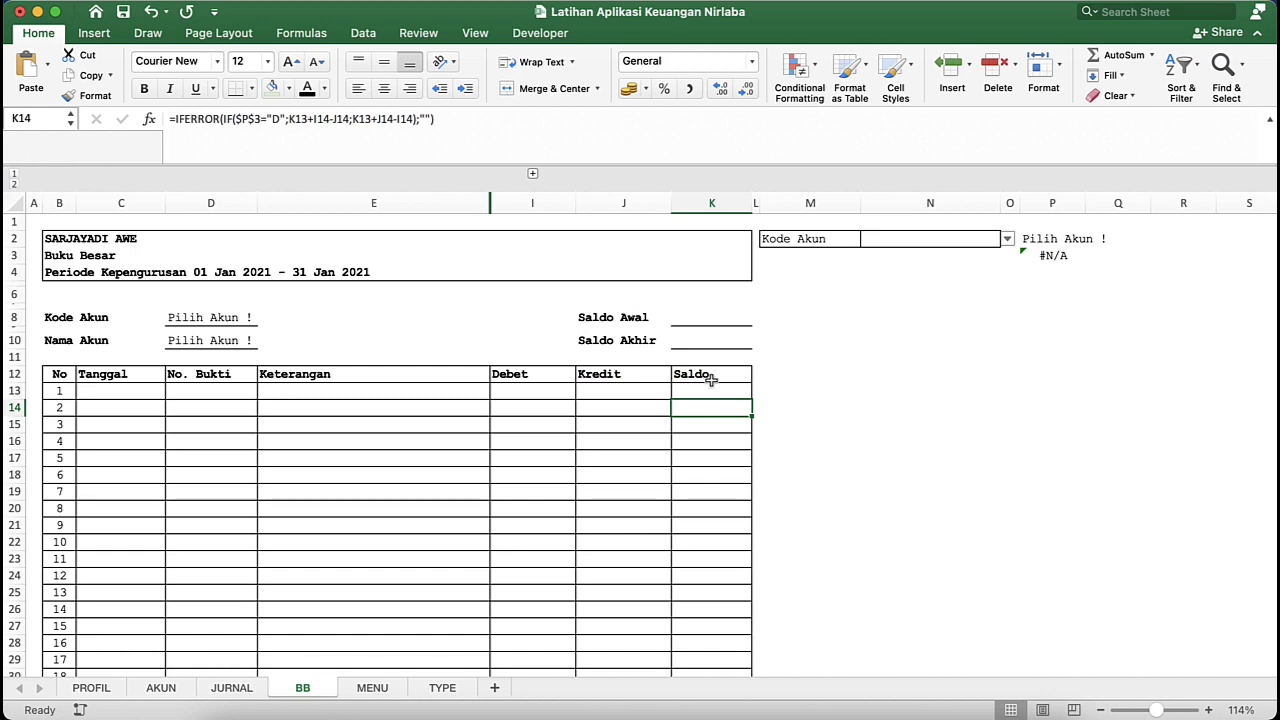
{"action": "left_click", "coordinate": [714, 386]}
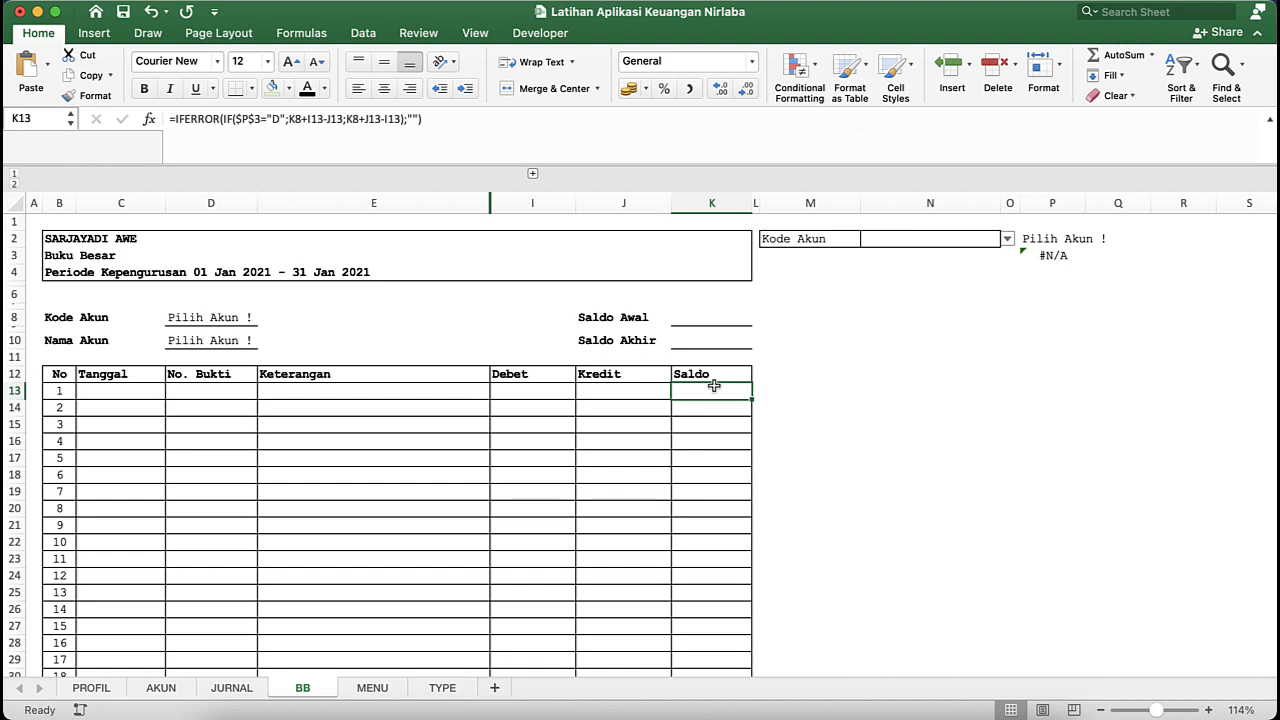
{"action": "left_click", "coordinate": [706, 318]}
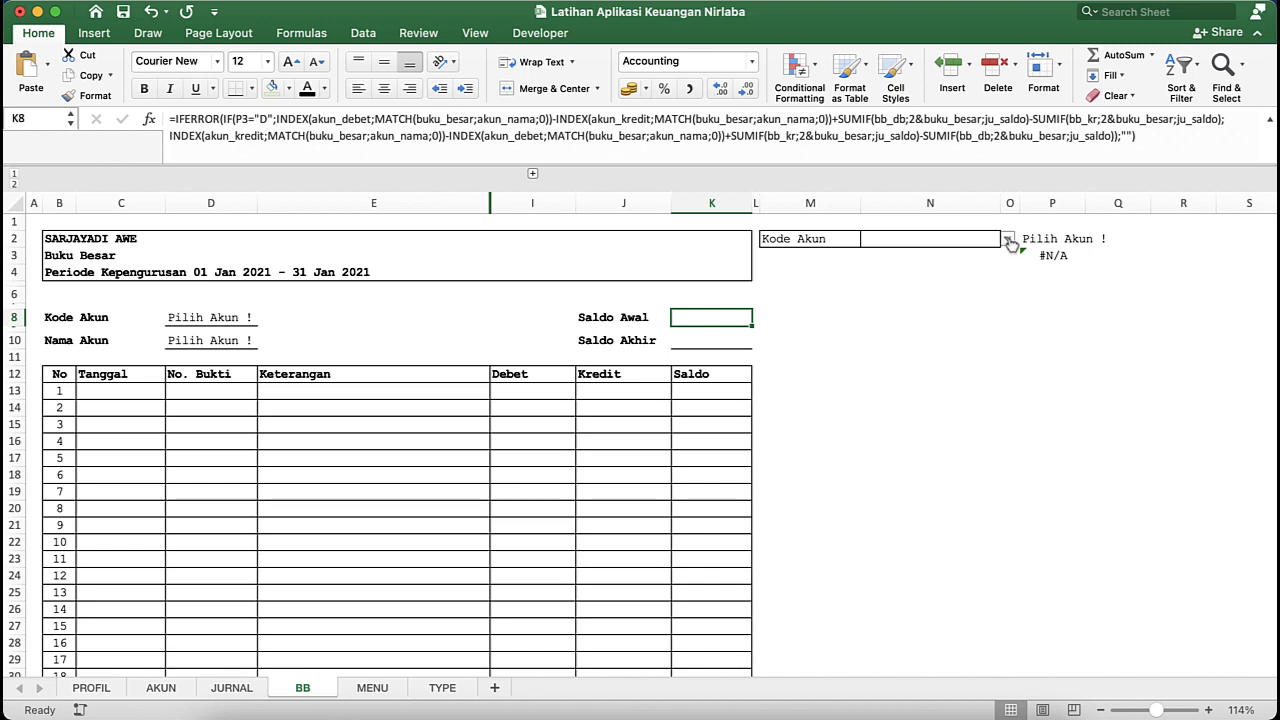
- Choose the account 1-101 | Kas Tunai as the Kode Akun in N2
{"action": "left_click", "coordinate": [934, 240]}
{"action": "left_click", "coordinate": [1007, 239]}
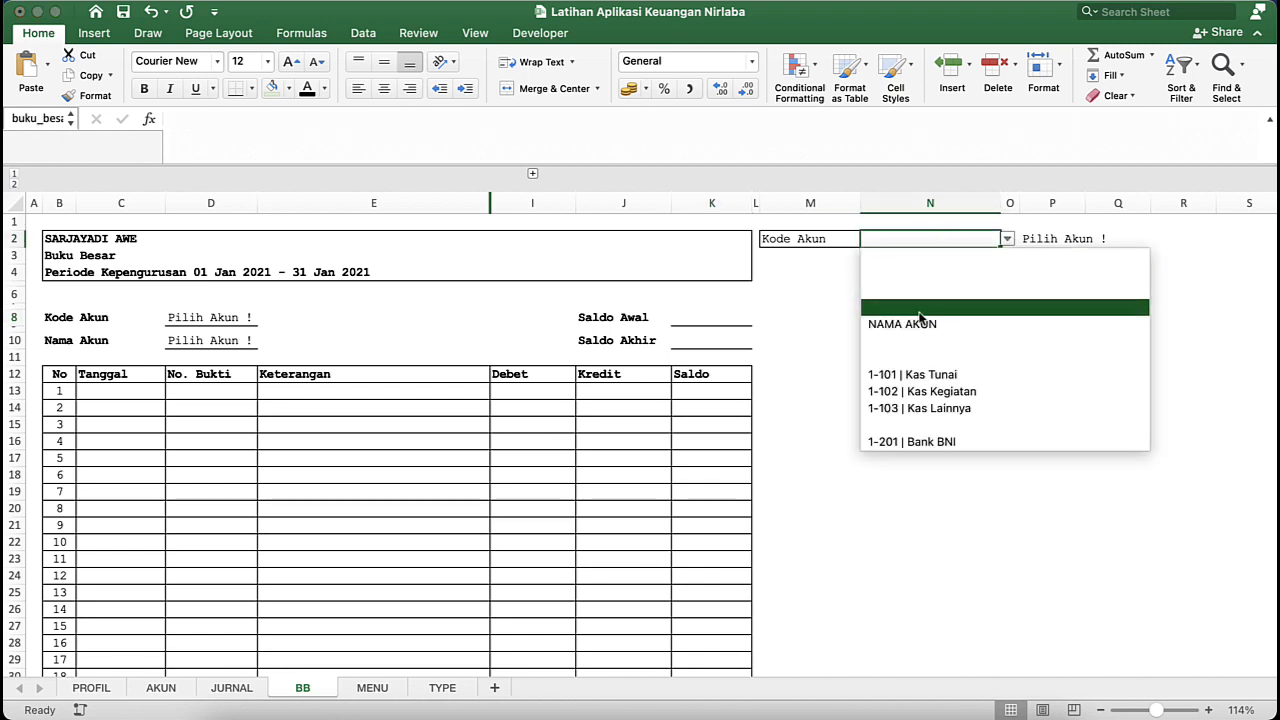
{"action": "left_click", "coordinate": [918, 374]}
{"action": "left_click", "coordinate": [683, 428]}
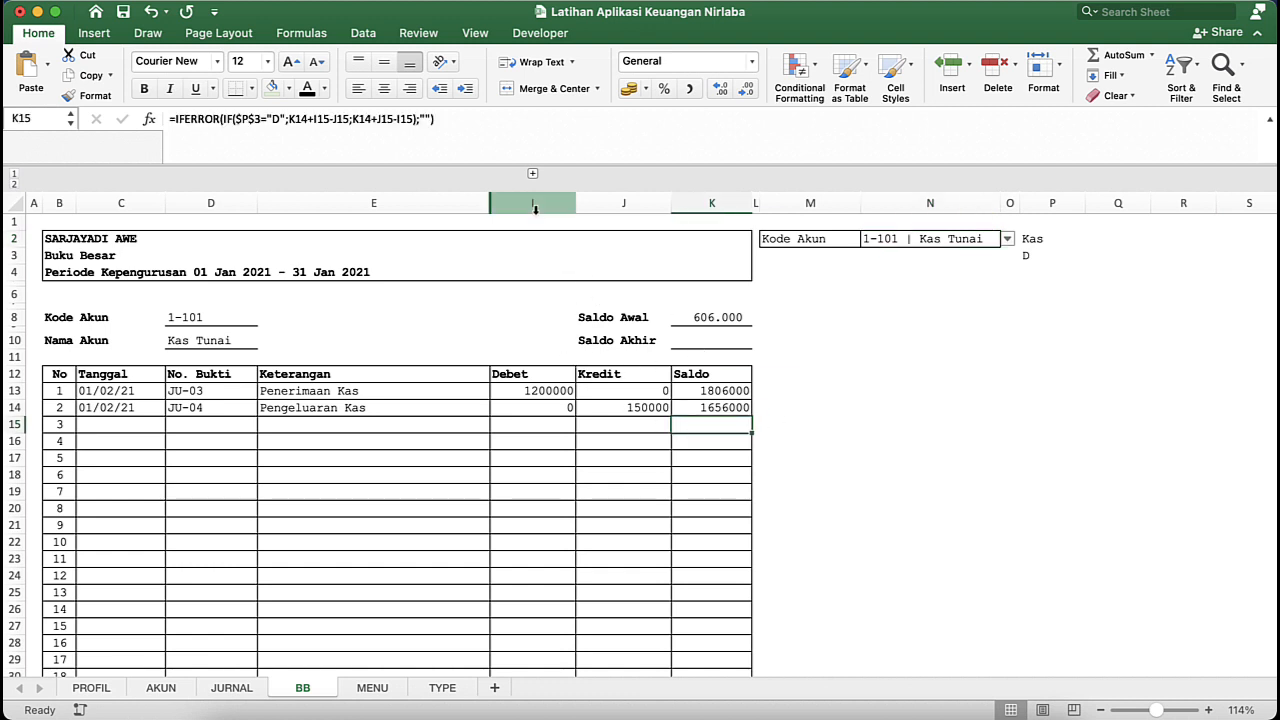
- Apply the comma number style to the Debet, Kredit and Saldo columns and widen column K to fit its amounts
{"action": "left_click_drag", "start_coordinate": [533, 204], "coordinate": [708, 213]}
{"action": "left_click", "coordinate": [692, 89]}
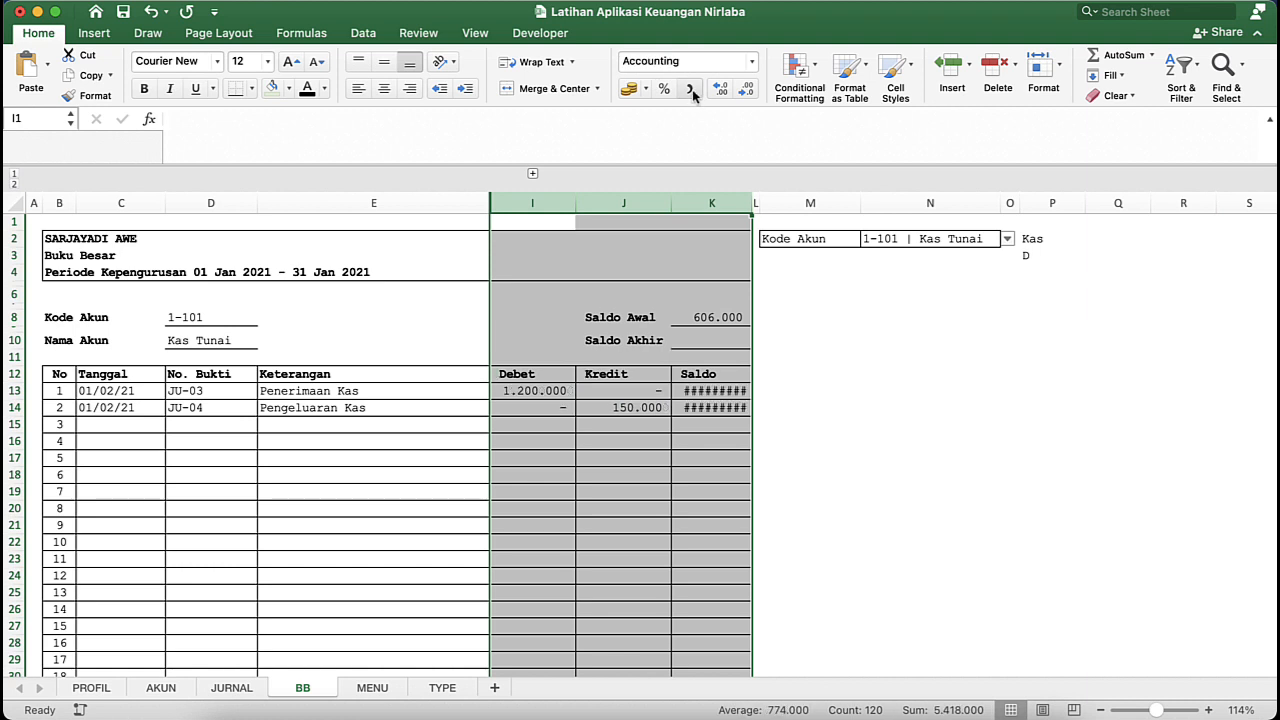
{"action": "left_click", "coordinate": [752, 352]}
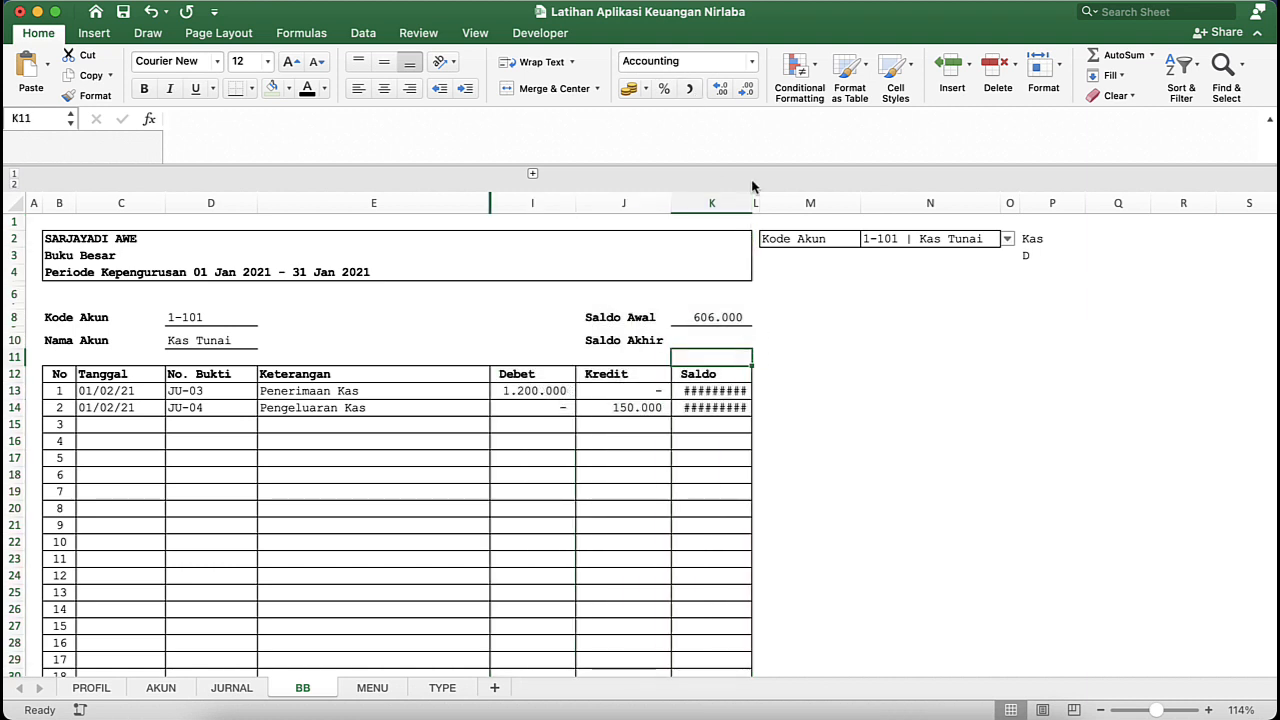
{"action": "left_click_drag", "start_coordinate": [751, 204], "coordinate": [782, 204]}
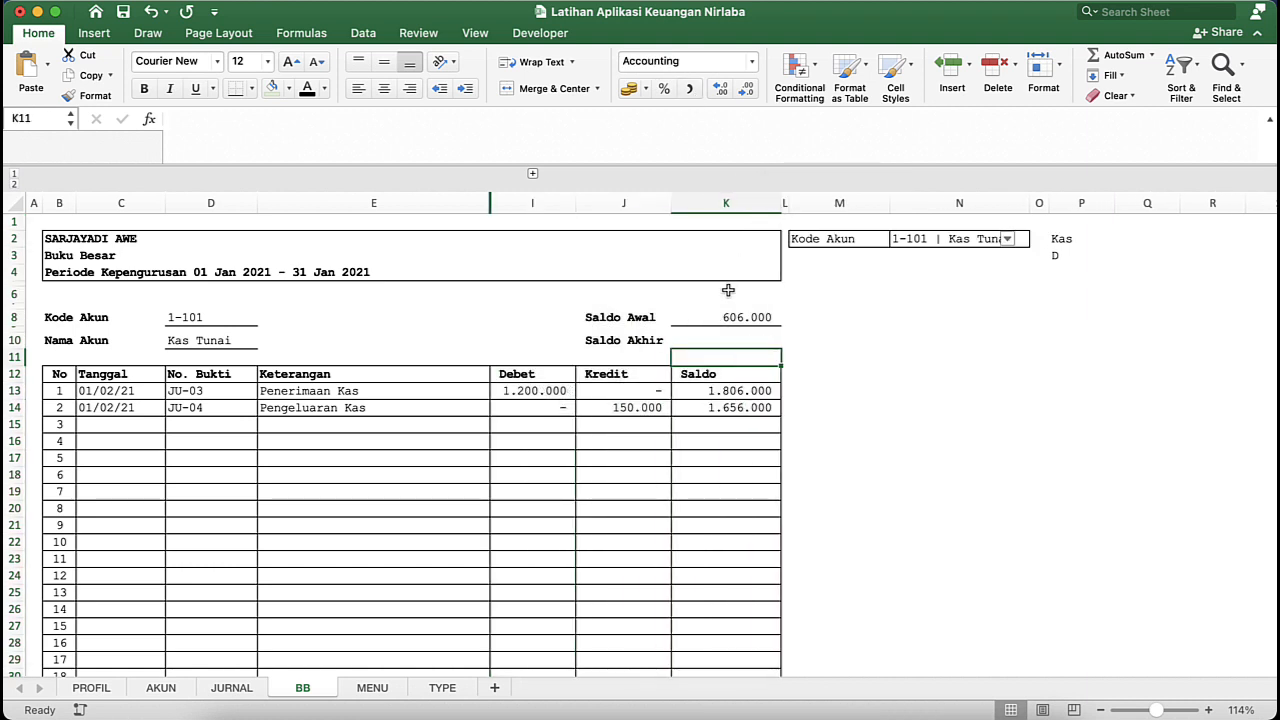
{"action": "left_click", "coordinate": [691, 411]}
{"action": "left_click", "coordinate": [533, 408]}
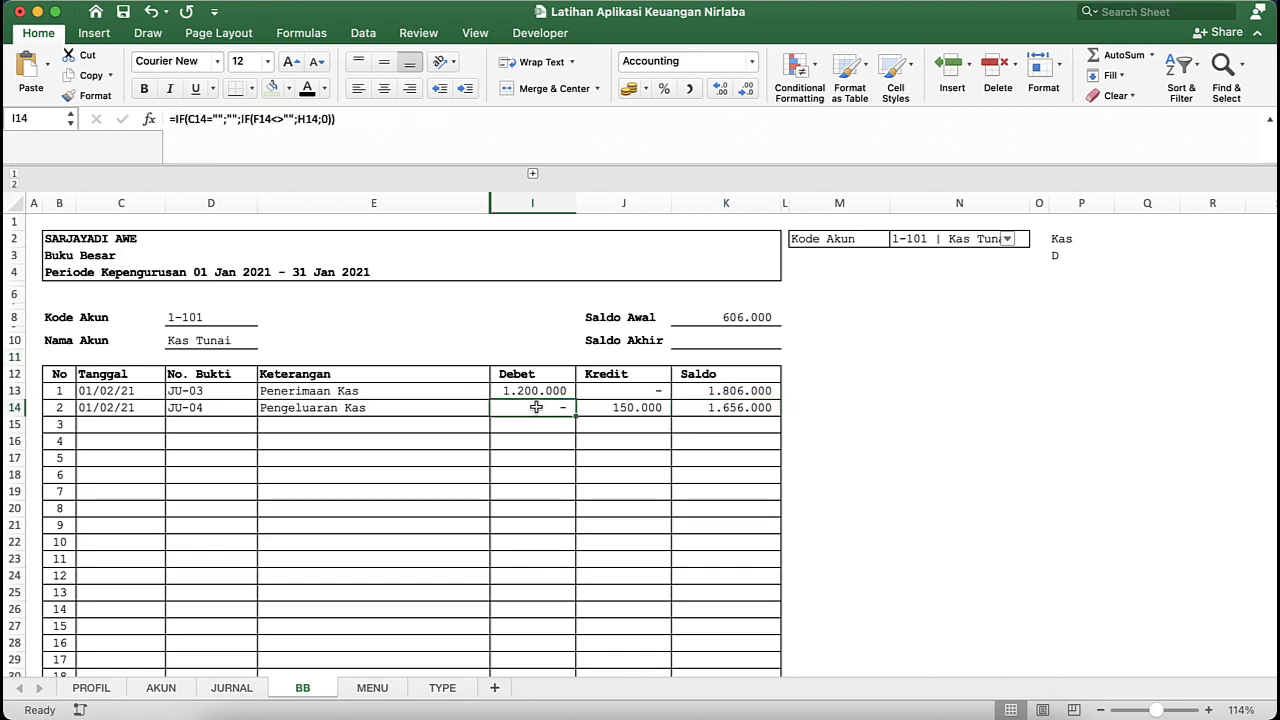
{"action": "left_click", "coordinate": [622, 403]}
{"action": "left_click", "coordinate": [713, 398]}
{"action": "left_click", "coordinate": [723, 443]}
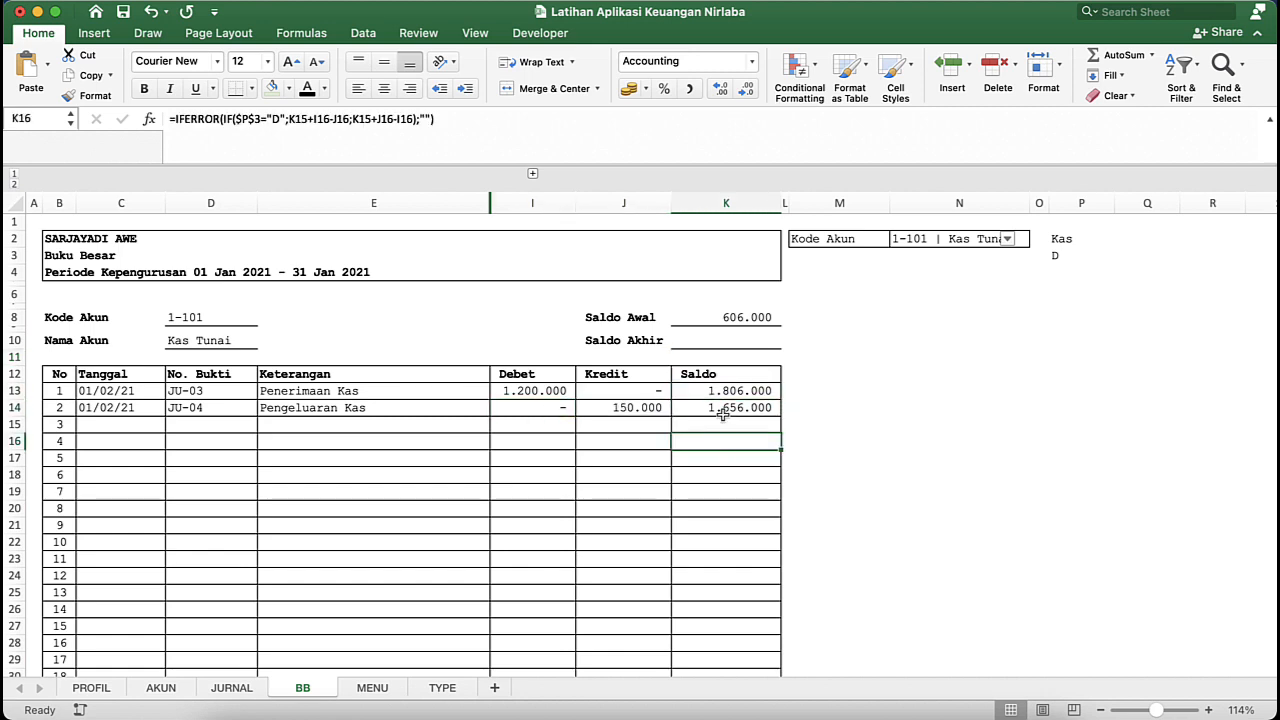
- Start the Saldo Akhir formula in K10 with an IF function testing P3="D"
{"action": "left_click", "coordinate": [720, 344]}
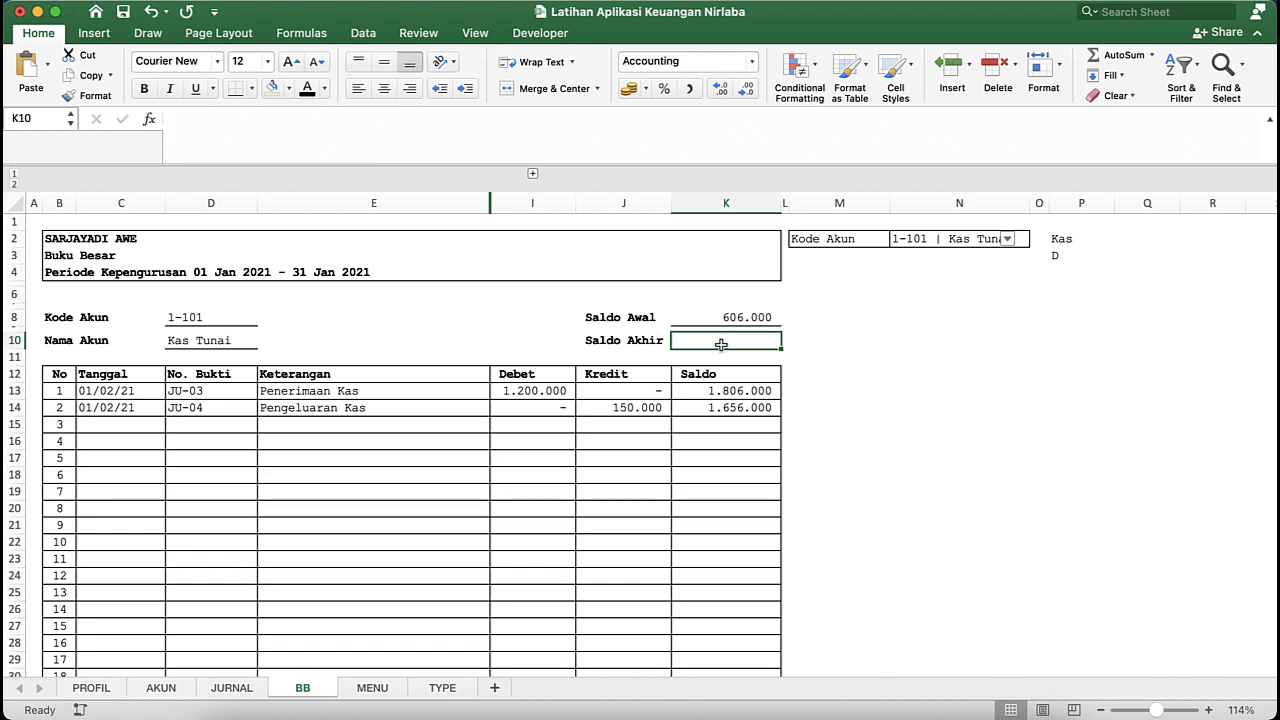
{"action": "left_click", "coordinate": [646, 346]}
{"action": "left_click", "coordinate": [692, 343]}
{"action": "type", "text": "="}
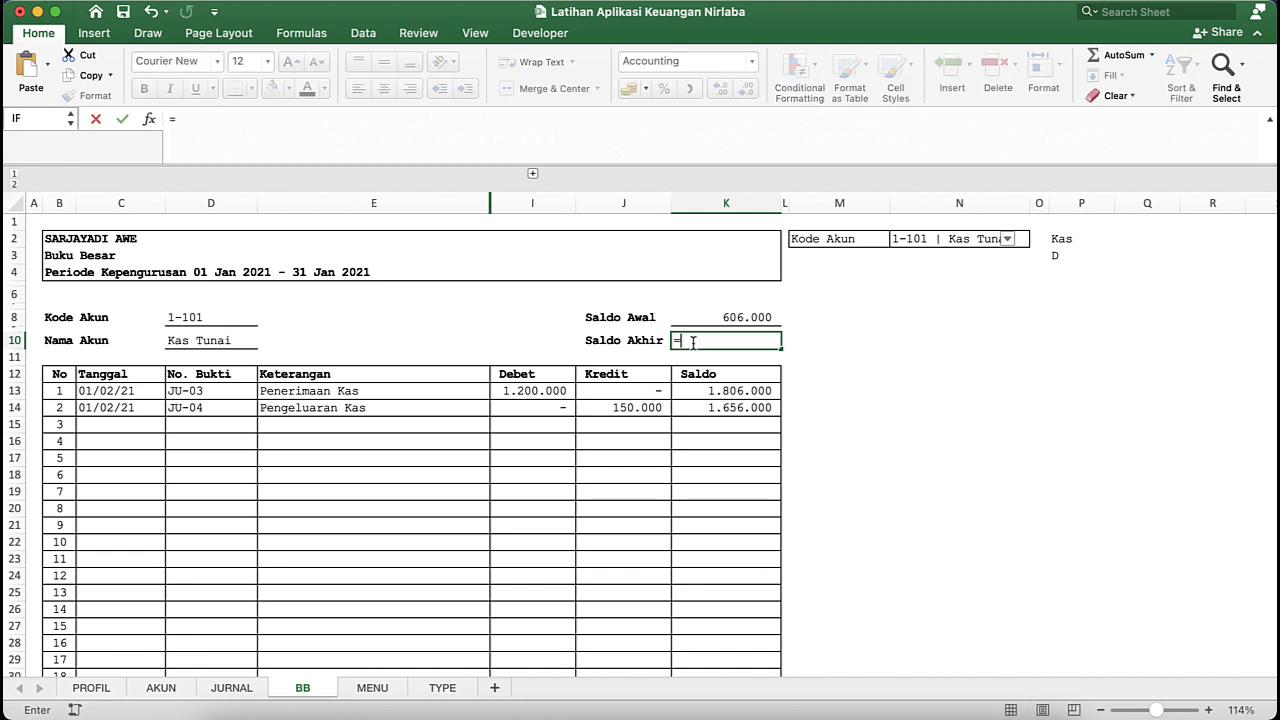
{"action": "type", "text": "IF("}
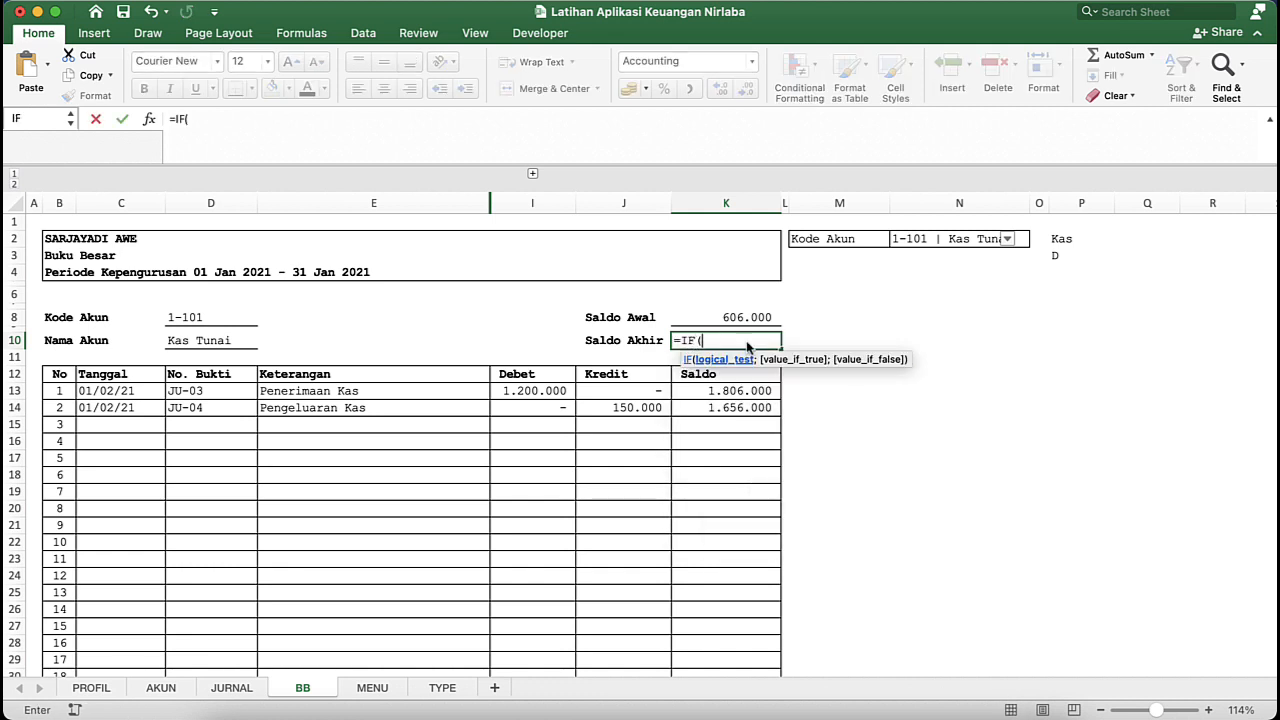
{"action": "left_click", "coordinate": [1072, 255]}
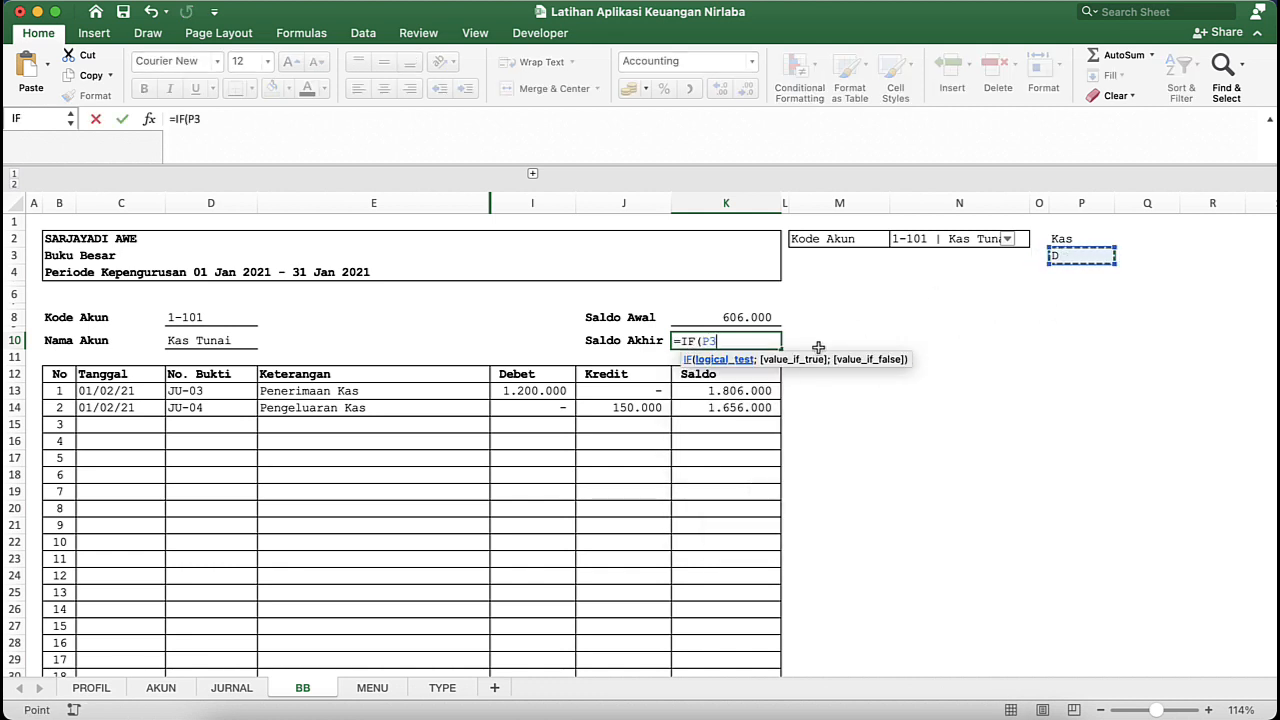
{"action": "type", "text": "=\"D"}
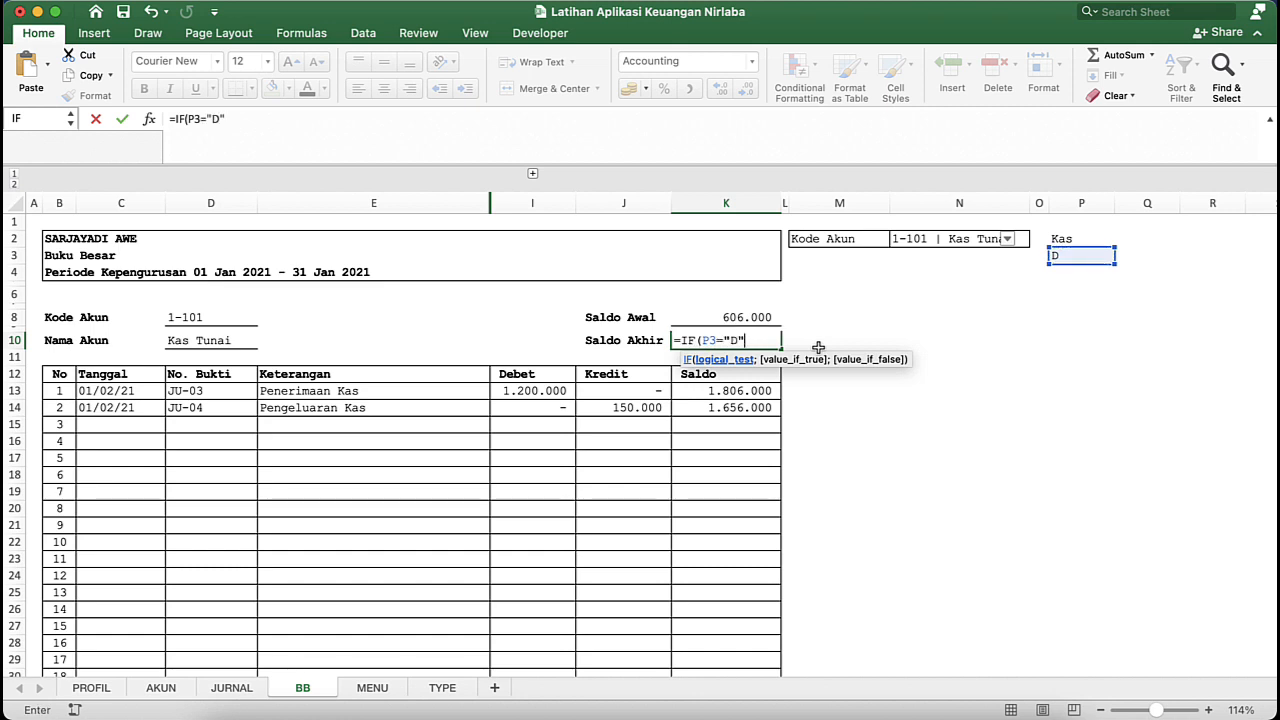
{"action": "type", "text": "\";"}
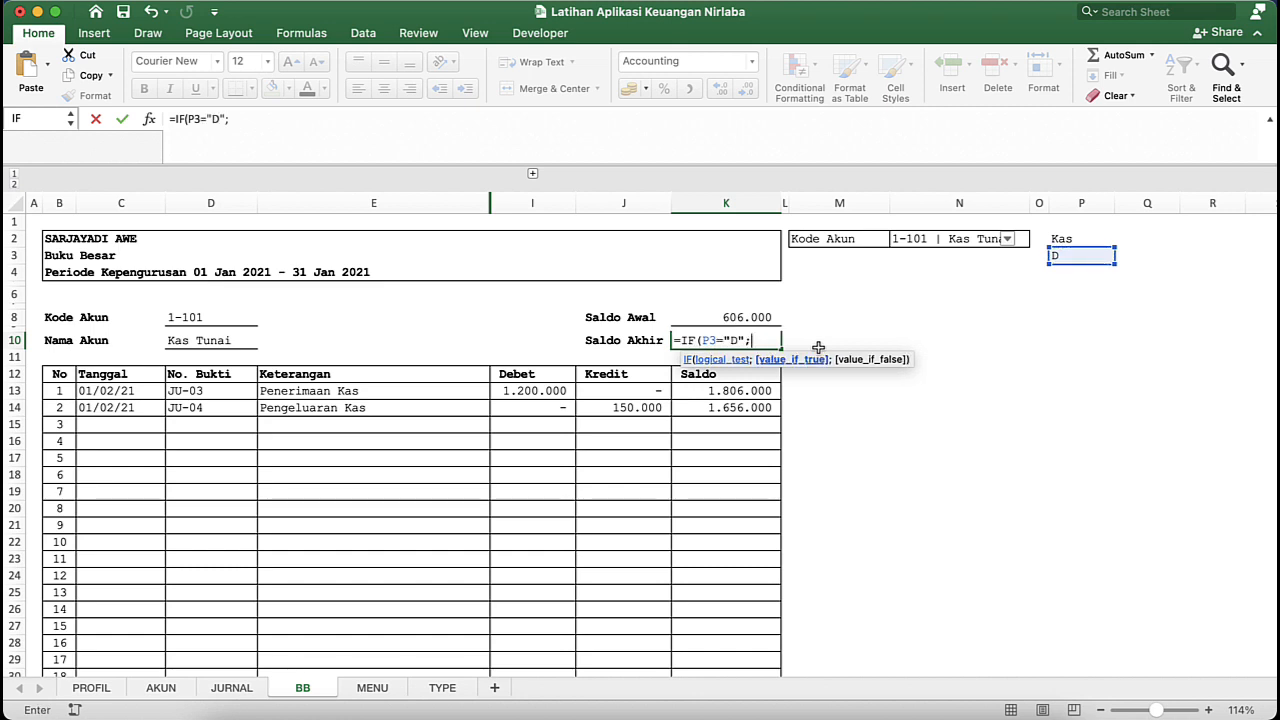
- Begin the IF formula's true value in K10 as K8+SUM(I13:I50), adding the Debet column to the Saldo Awal
{"action": "left_click", "coordinate": [728, 317]}
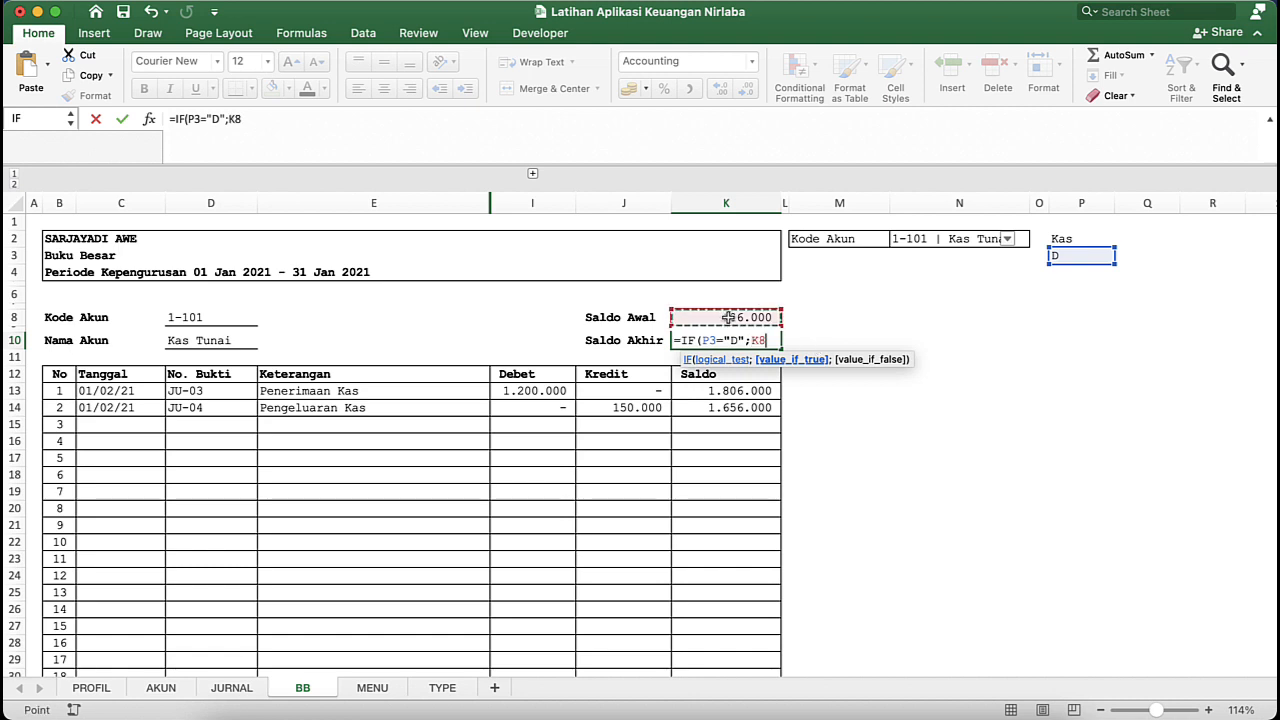
{"action": "type", "text": "+SUM("}
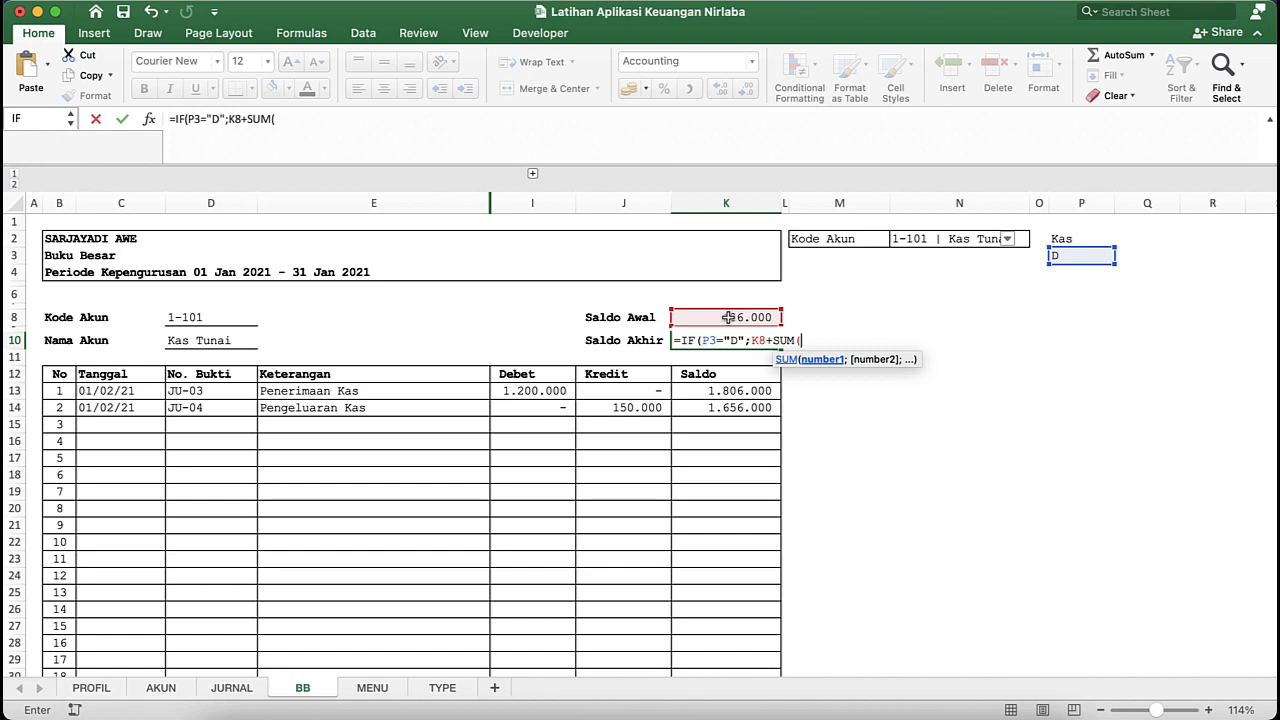
{"action": "left_click", "coordinate": [534, 390]}
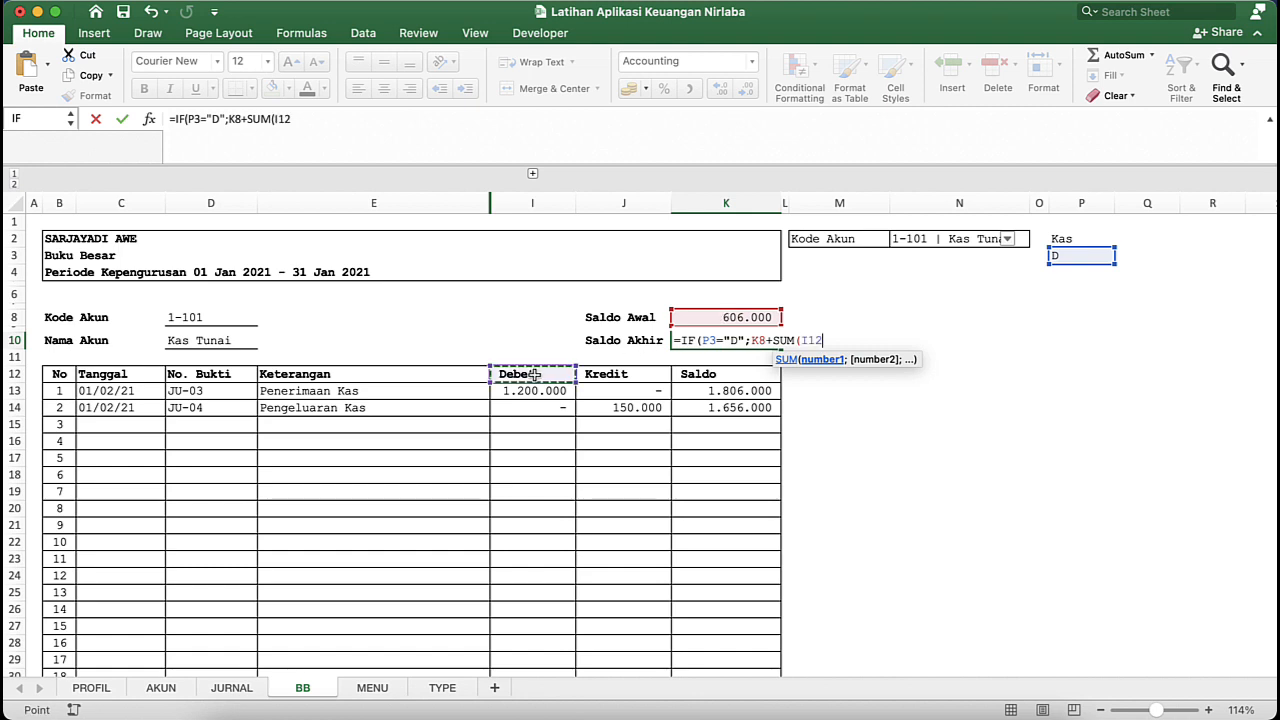
{"action": "key", "text": "super+shift+Down"}
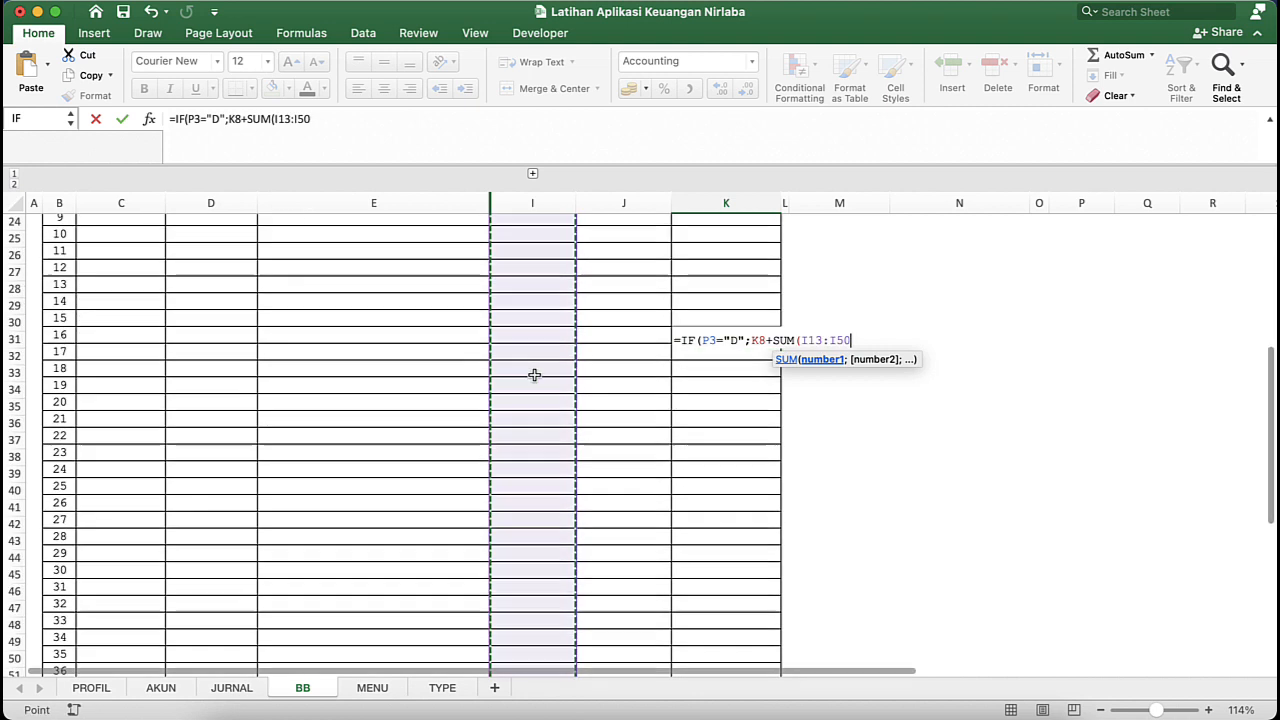
{"action": "scroll", "coordinate": [591, 471], "scroll_direction": "up", "scroll_amount": 10}
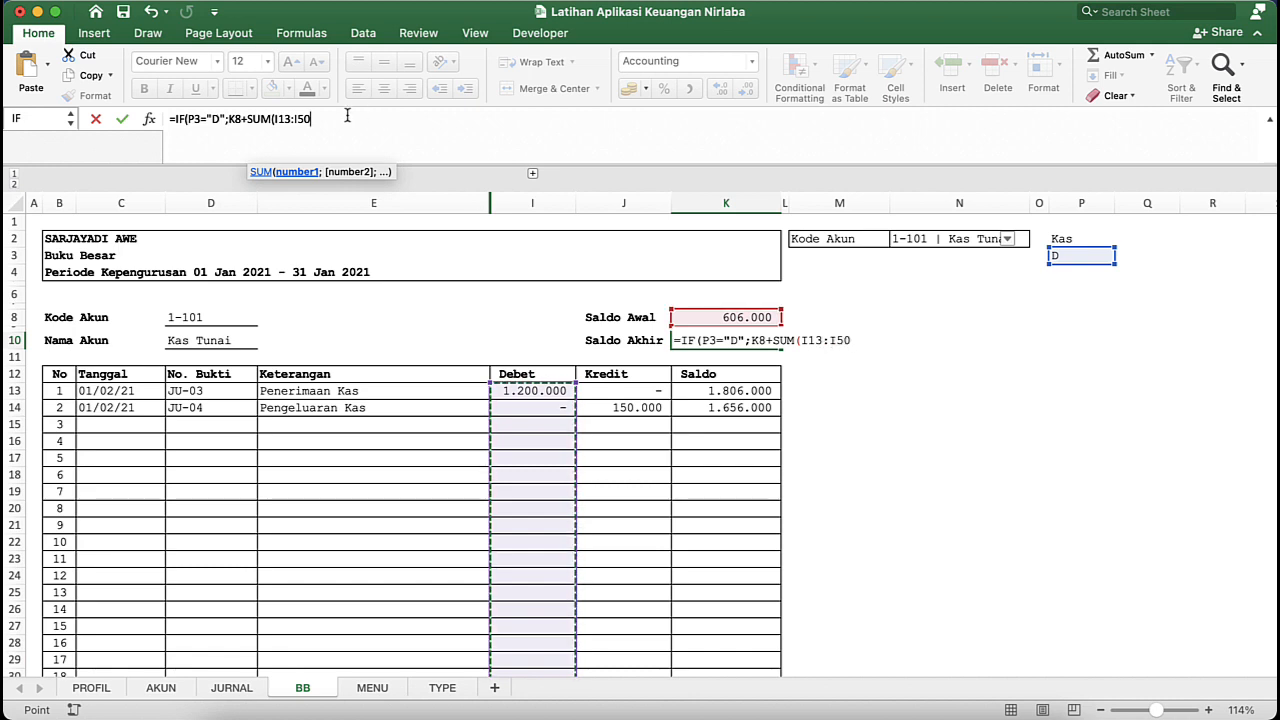
{"action": "type", "text": ")"}
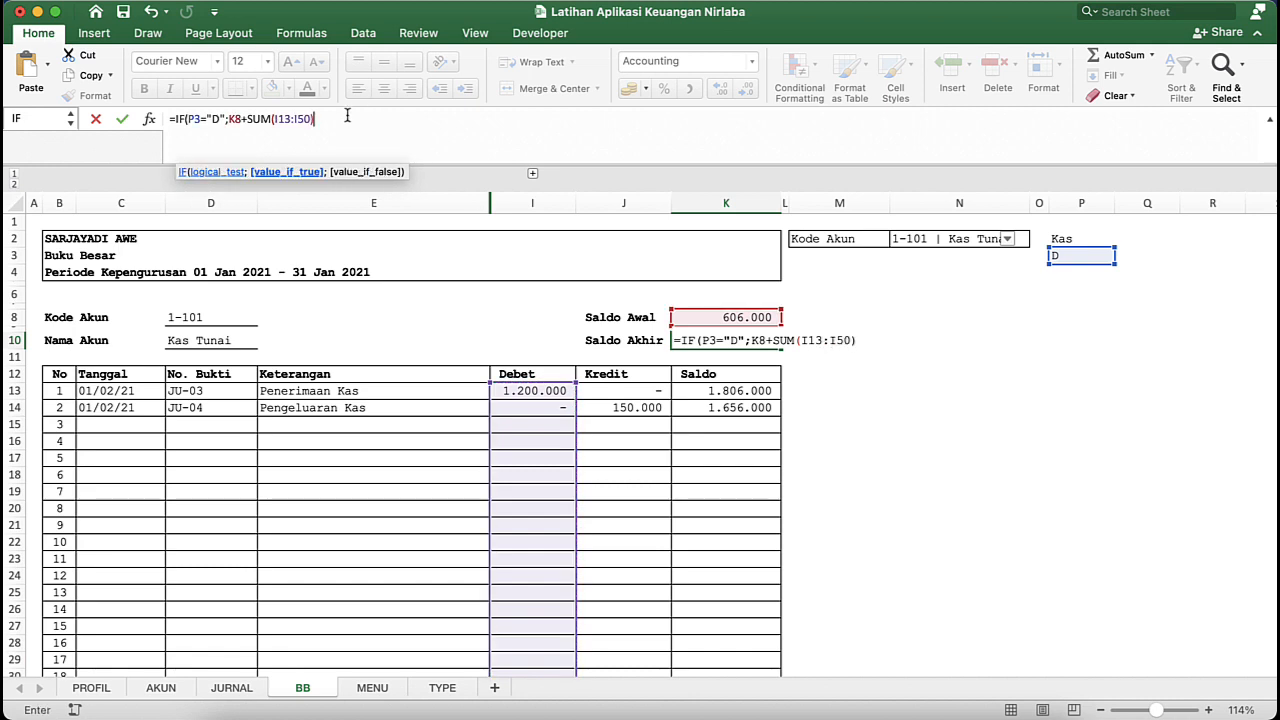
{"action": "type", "text": "-SUM("}
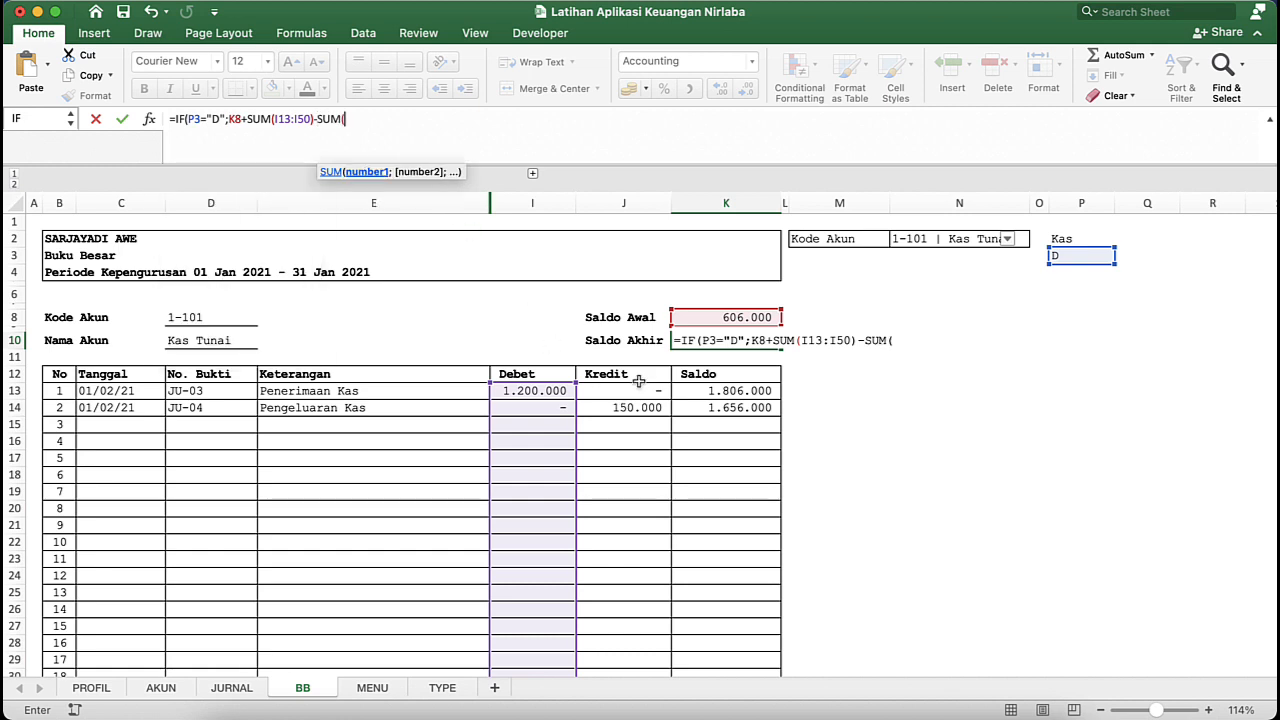
- Complete the true value in K10 by subtracting SUM(J13:J50), the Kredit column's total
{"action": "left_click", "coordinate": [624, 391]}
{"action": "key", "text": "shift+super+Down"}
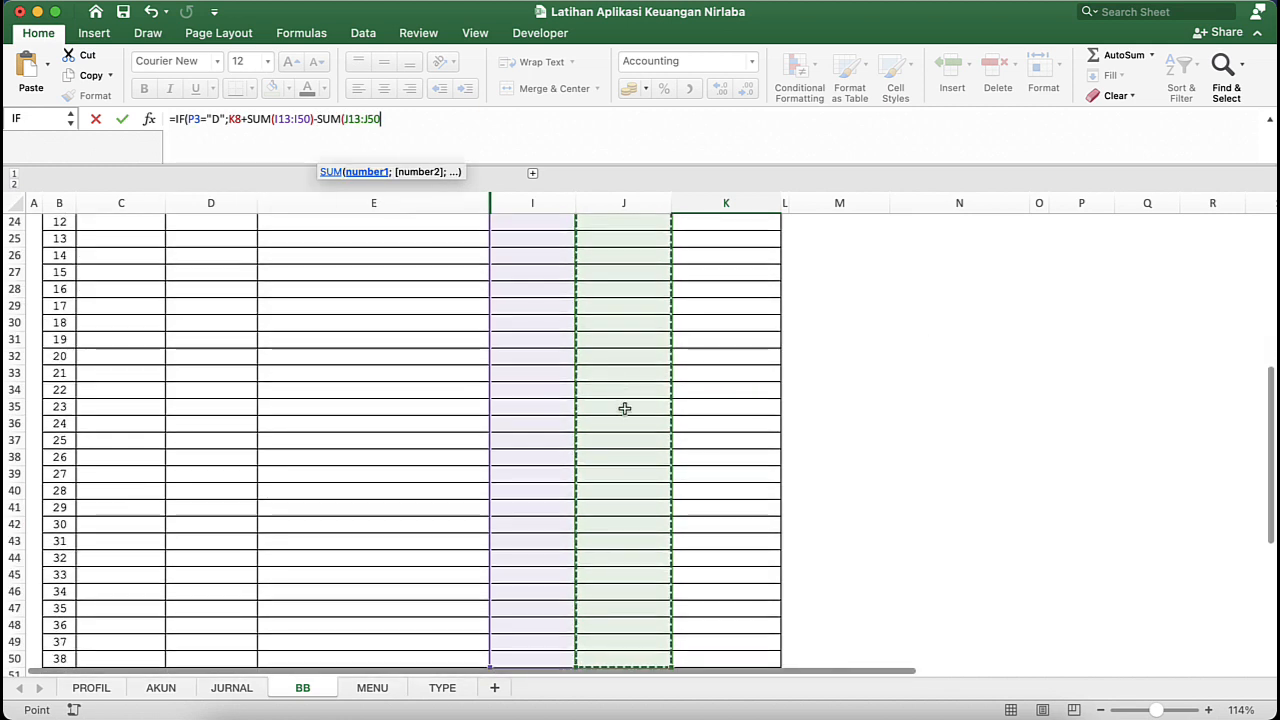
{"action": "scroll", "coordinate": [624, 413], "scroll_direction": "up", "scroll_amount": 5}
{"action": "scroll", "coordinate": [624, 413], "scroll_direction": "up", "scroll_amount": 3}
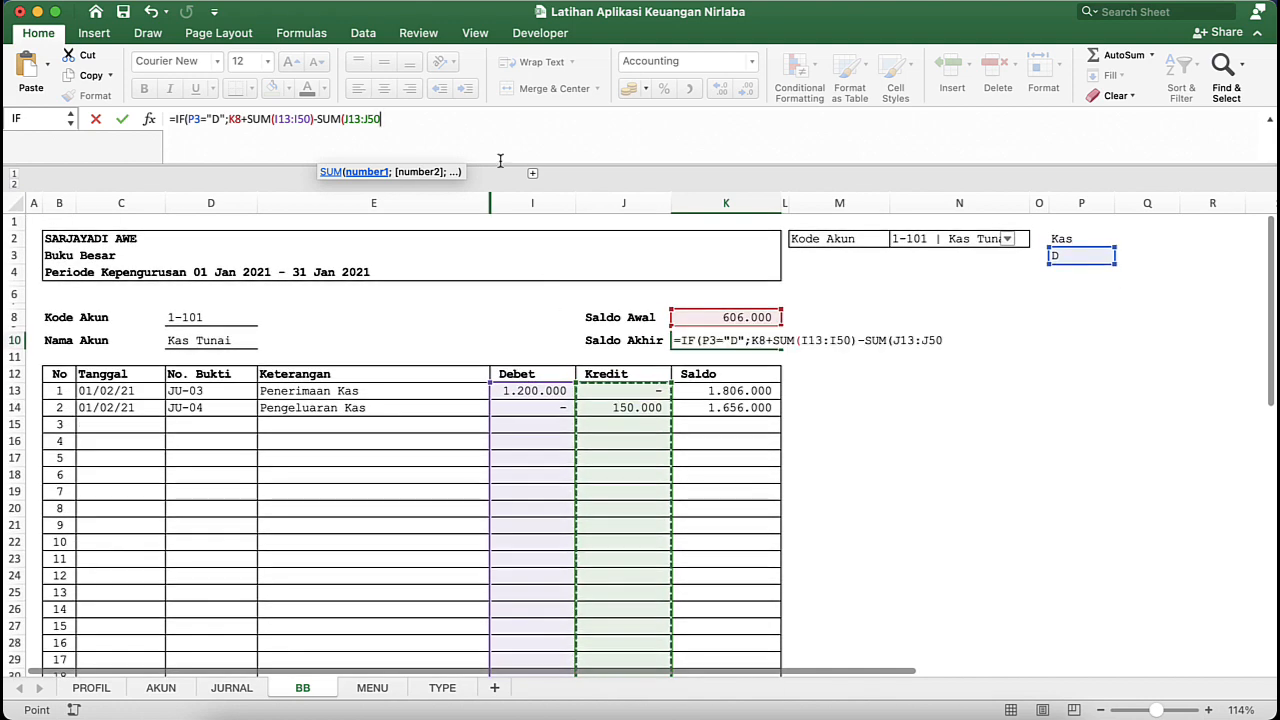
{"action": "type", "text": ");"}
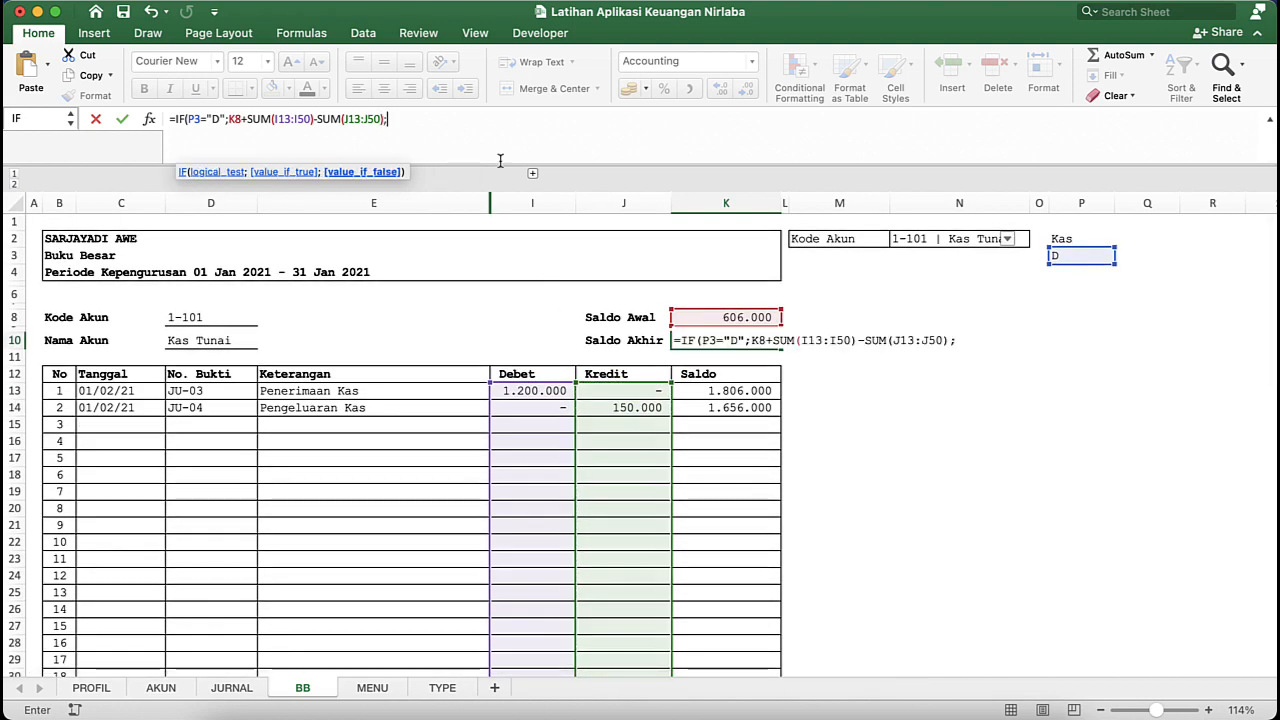
- Begin the false value of the K10 formula as K8+SUM(J13:J50), adding the Kredit column to the Saldo Awal
{"action": "left_click", "coordinate": [708, 316]}
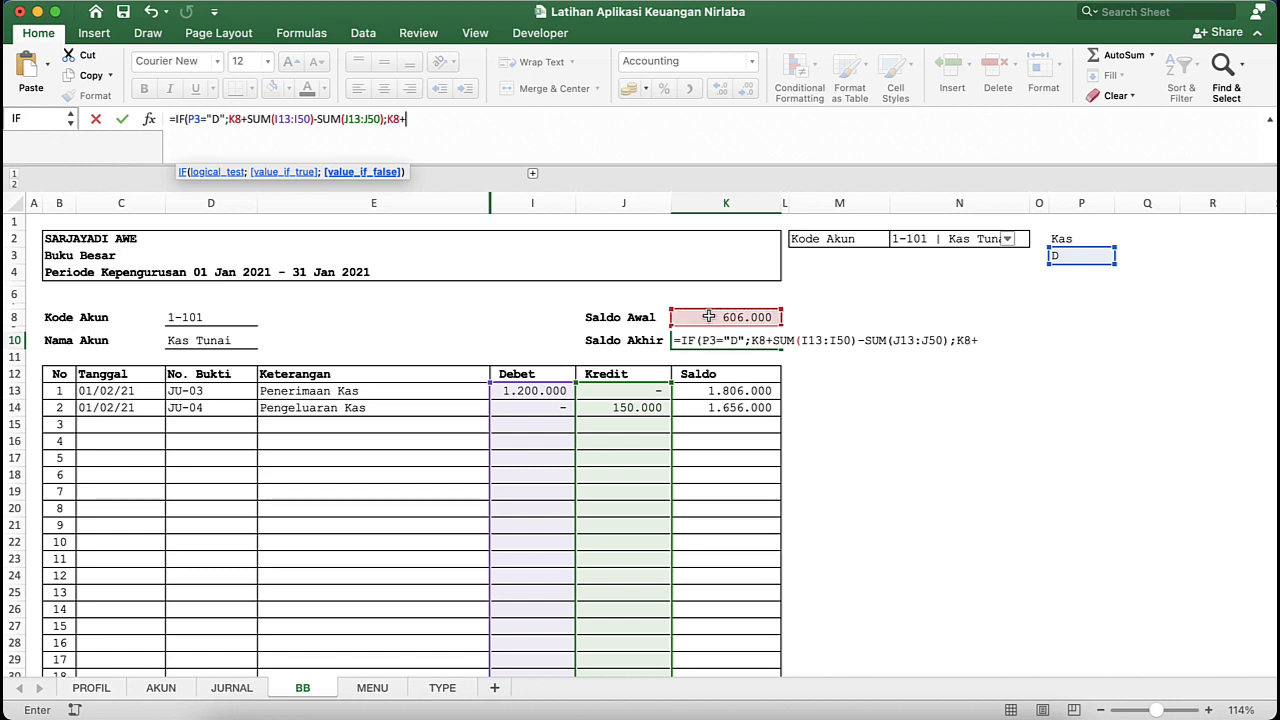
{"action": "type", "text": "+"}
{"action": "left_click", "coordinate": [635, 391]}
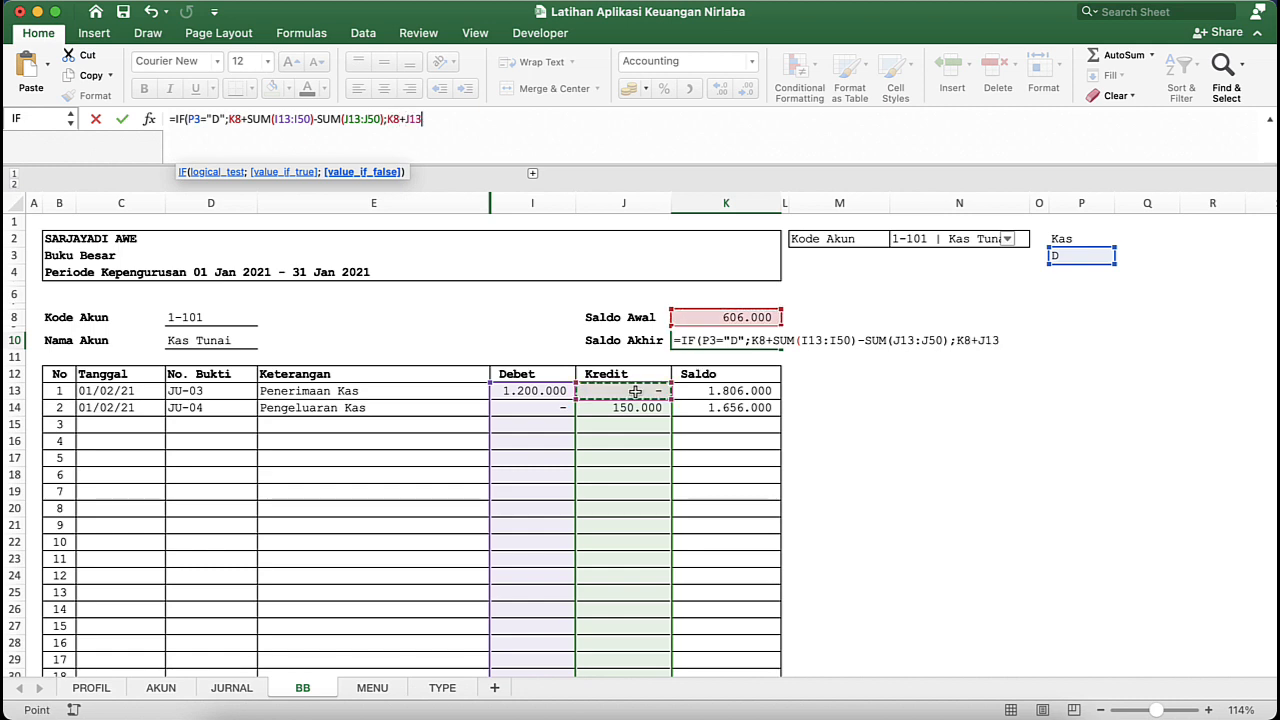
{"action": "key", "text": "BackSpace"}
{"action": "key", "text": "BackSpace"}
{"action": "key", "text": "BackSpace"}
{"action": "type", "text": "SUM"}
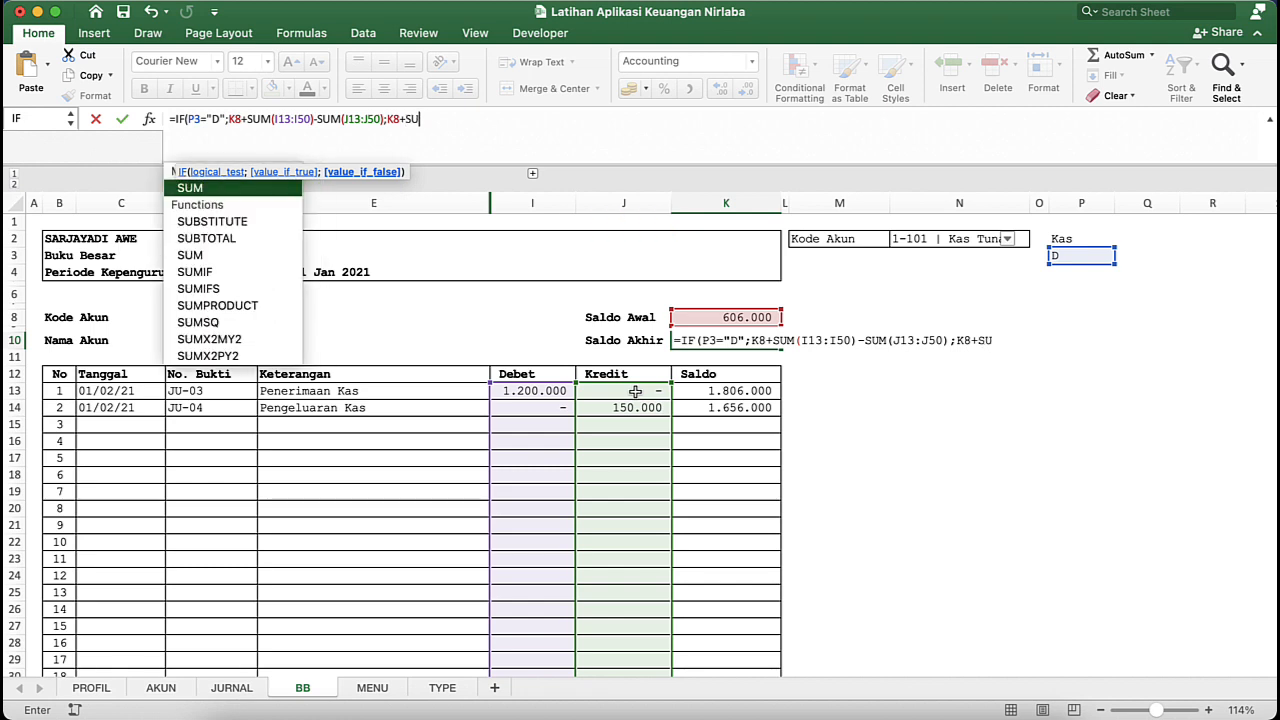
{"action": "type", "text": "("}
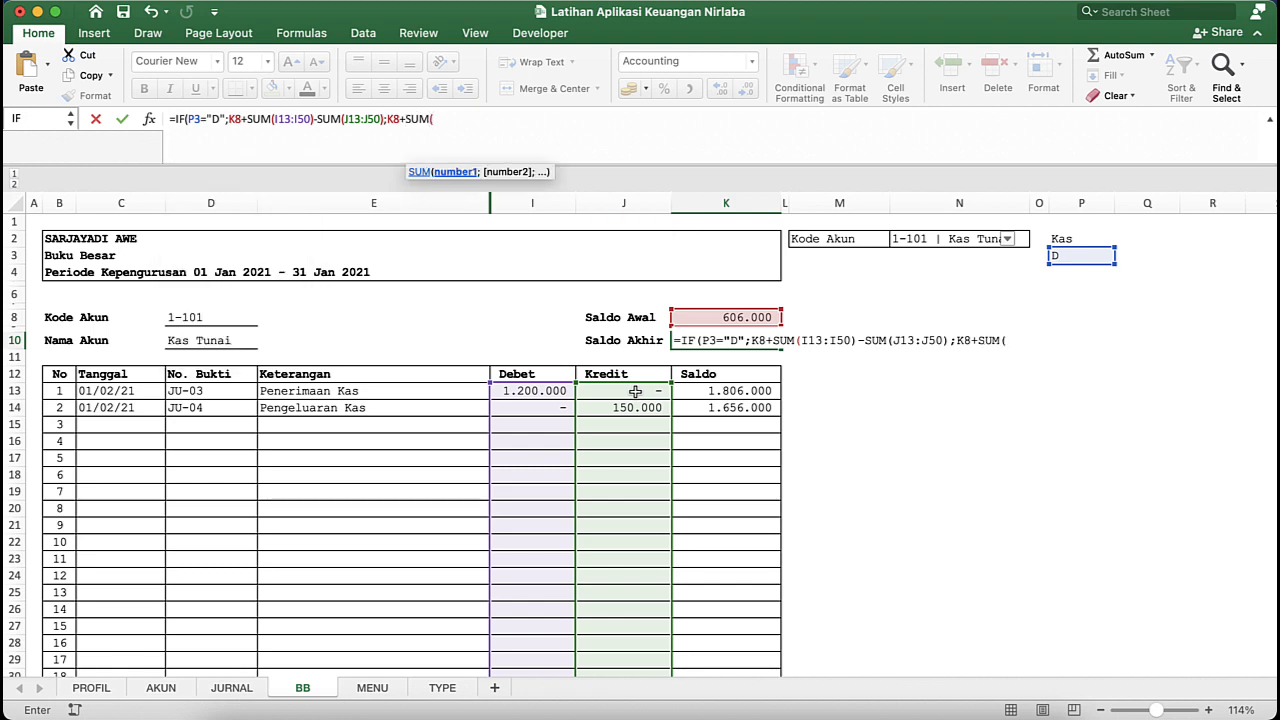
{"action": "left_click", "coordinate": [635, 391]}
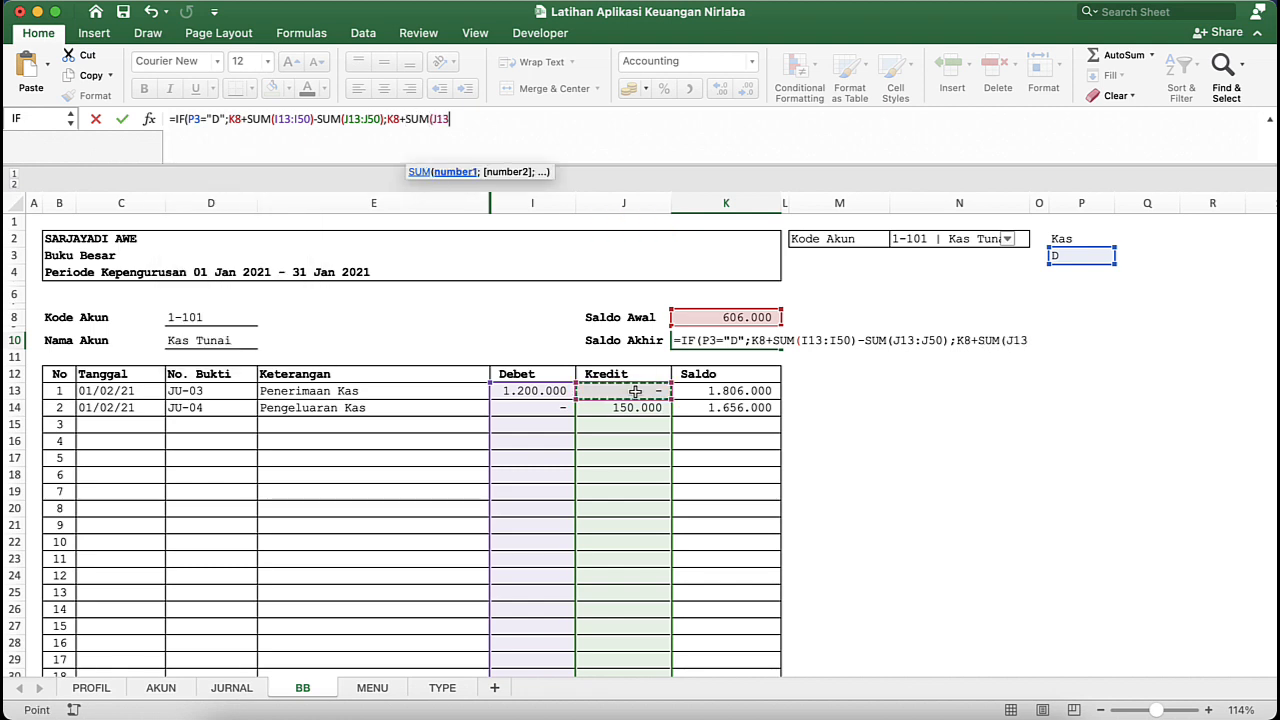
{"action": "key", "text": "shift+Page_Down"}
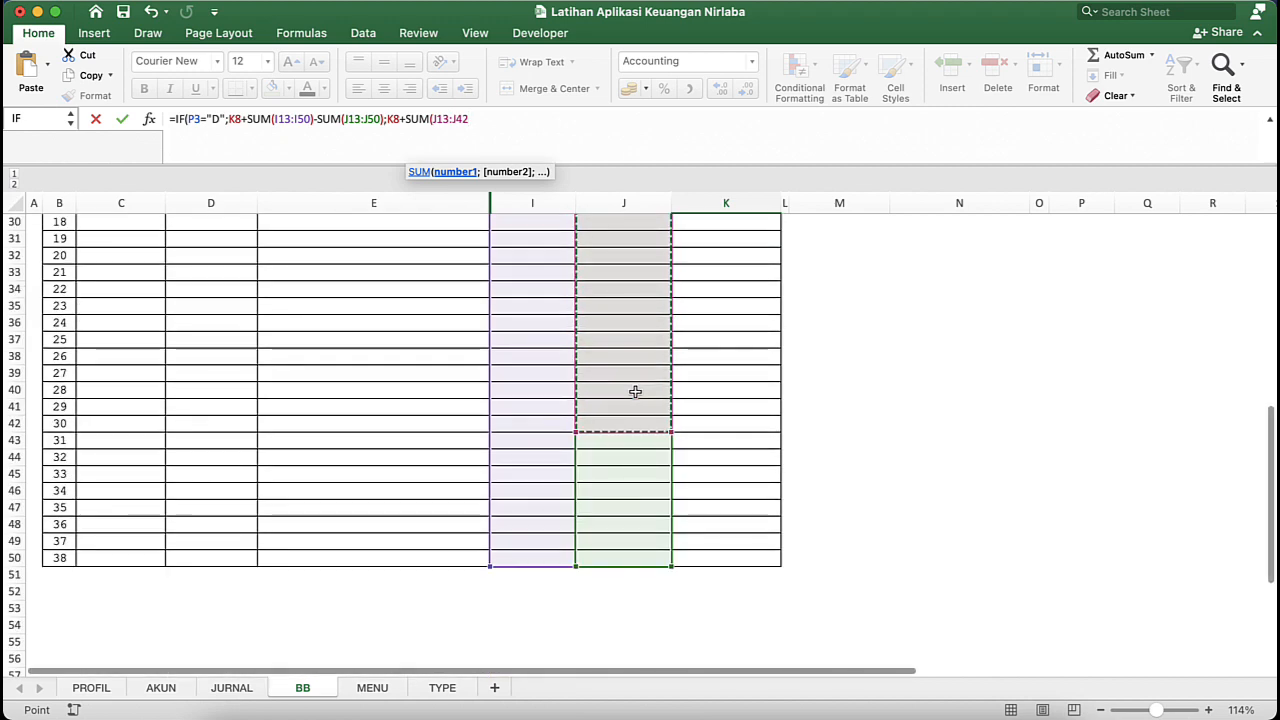
{"action": "key", "text": "shift+Down"}
{"action": "key", "text": "shift+Down"}
{"action": "key", "text": "shift+Down"}
{"action": "key", "text": "shift+Down"}
{"action": "key", "text": "shift+Down"}
{"action": "key", "text": "shift+Down"}
{"action": "key", "text": "shift+Down"}
{"action": "key", "text": "shift+Down"}
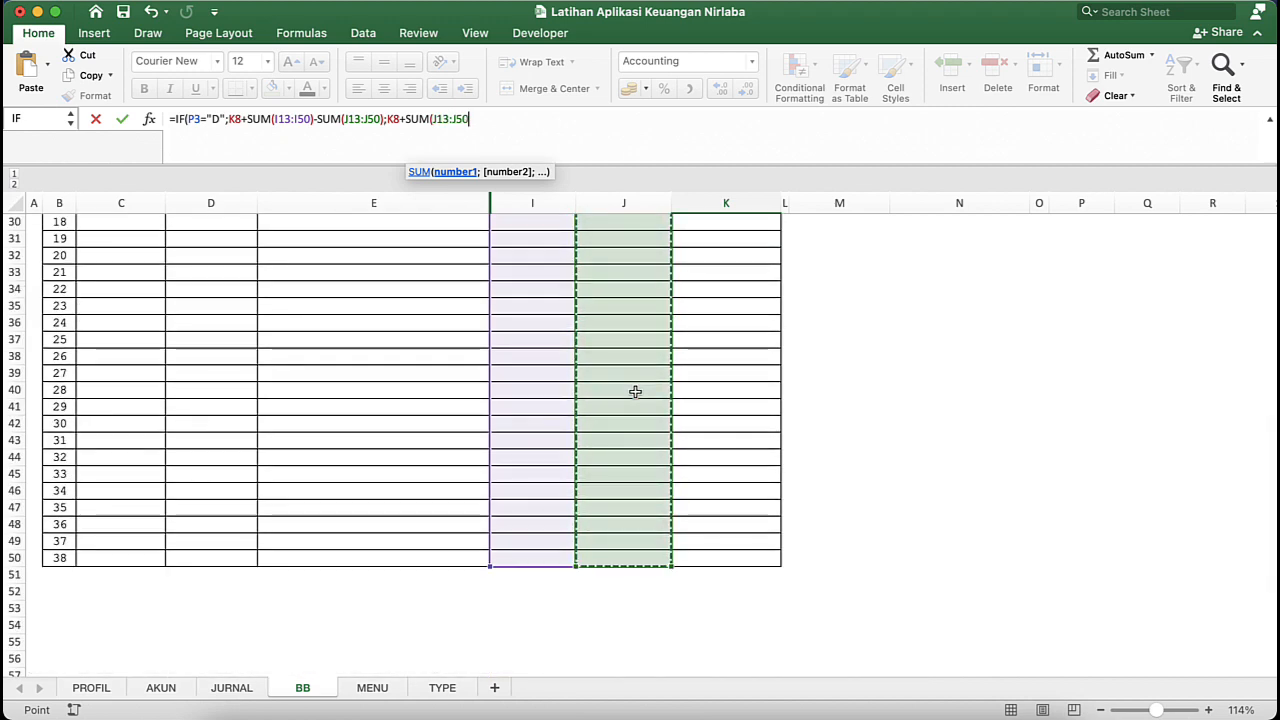
{"action": "scroll", "coordinate": [635, 391], "scroll_direction": "up", "scroll_amount": 10}
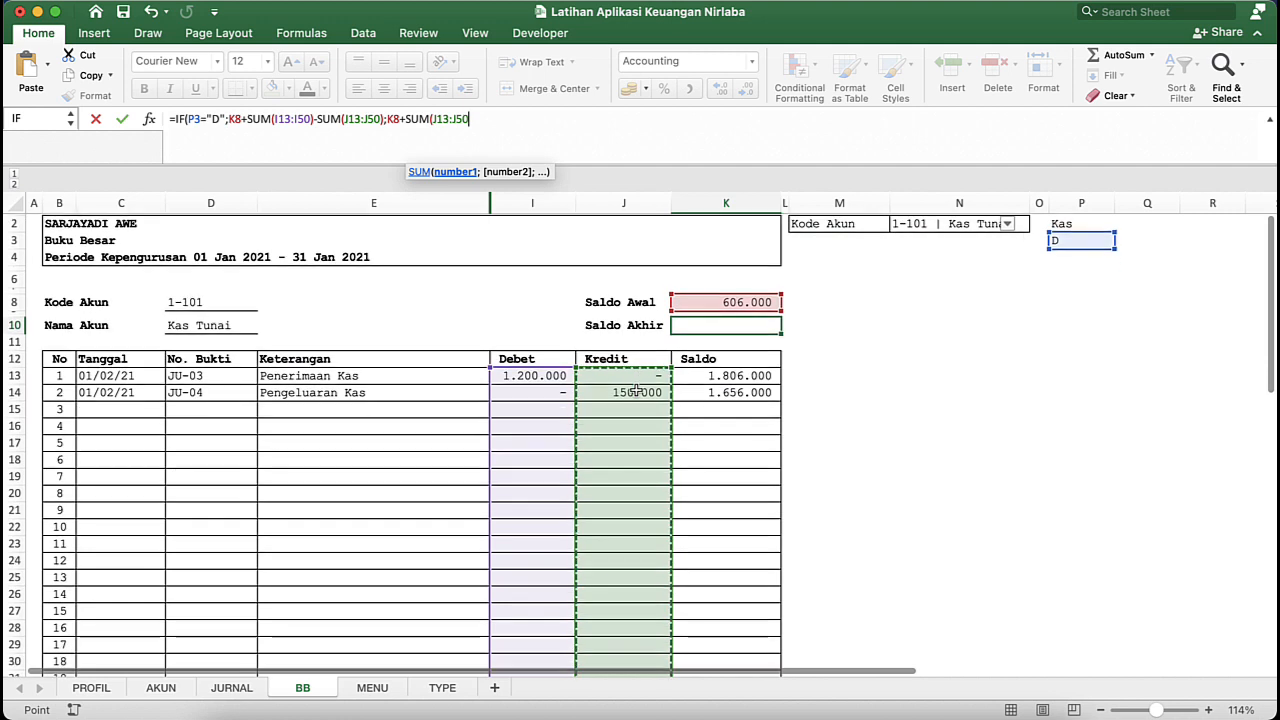
{"action": "type", "text": ")"}
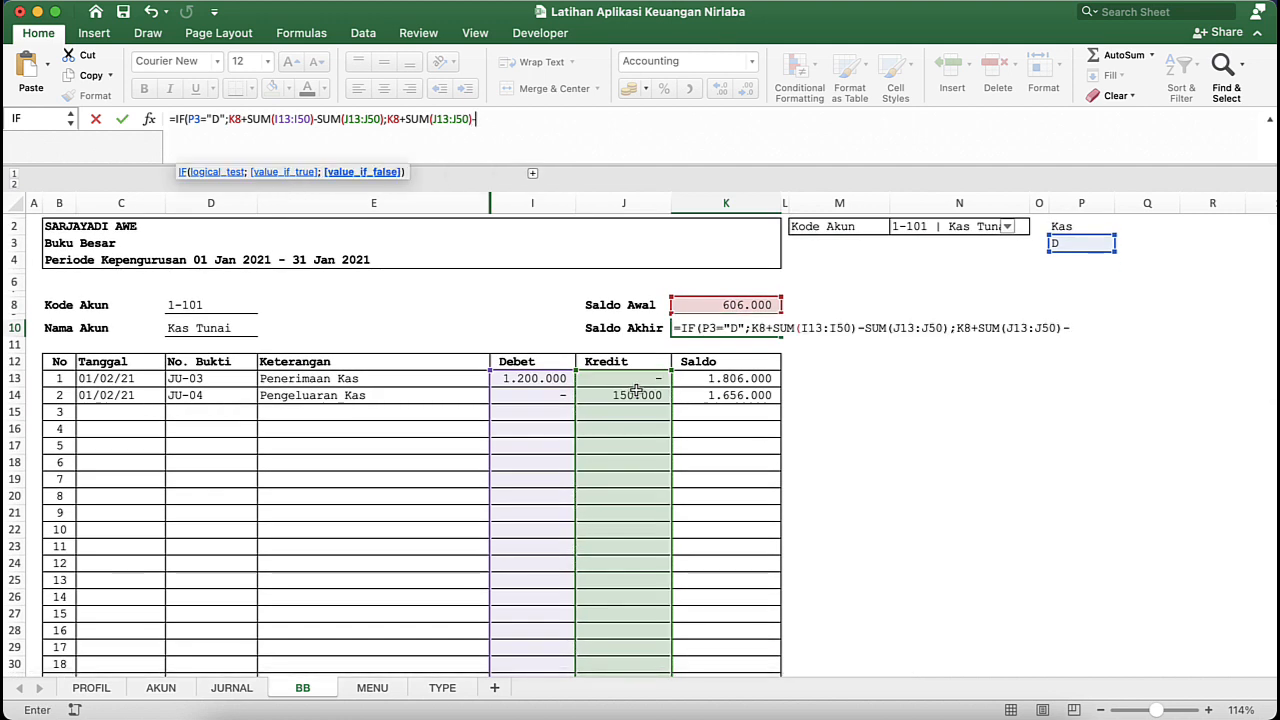
{"action": "type", "text": "-SUM("}
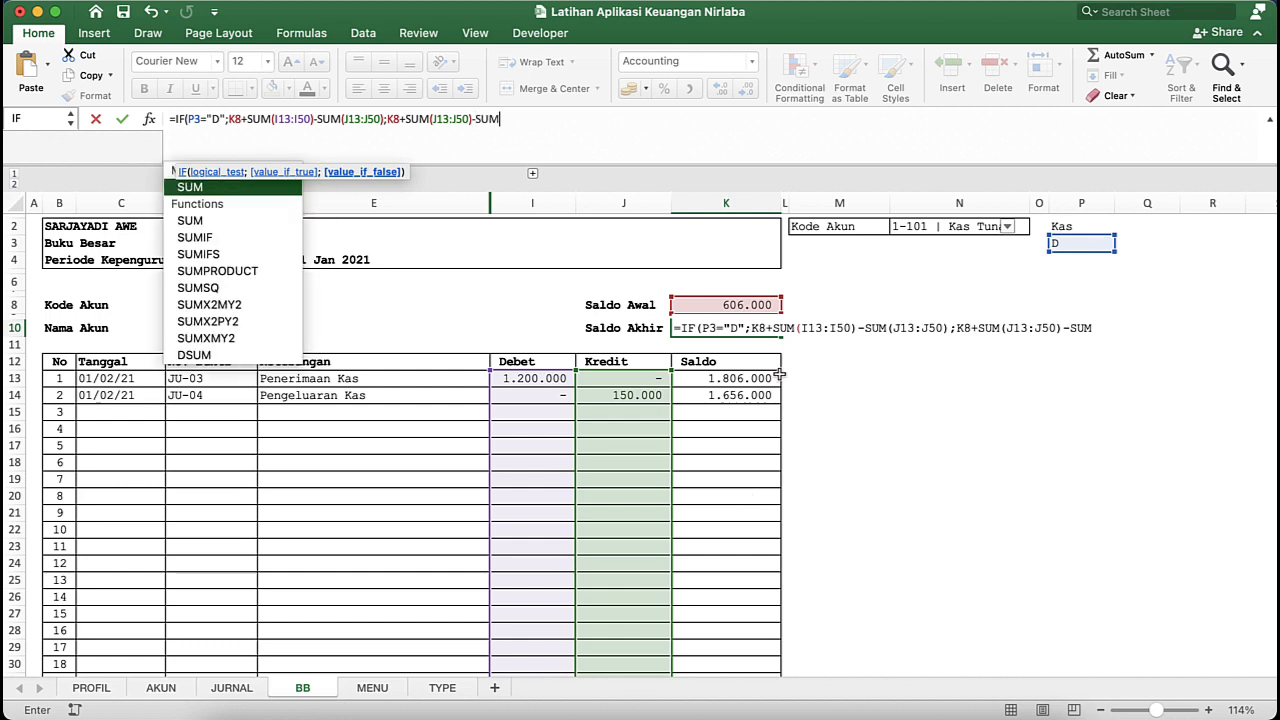
- Subtract SUM(I13:I50) in the false value and enter the finished Saldo Akhir formula in K10
{"action": "left_click", "coordinate": [557, 378]}
{"action": "key", "text": "shift+Down"}
{"action": "key", "text": "shift+Down"}
{"action": "key", "text": "shift+Down"}
{"action": "key", "text": "shift+Down"}
{"action": "key", "text": "shift+Down"}
{"action": "key", "text": "shift+Down"}
{"action": "key", "text": "shift+Down"}
{"action": "key", "text": "shift+Down"}
{"action": "key", "text": "shift+Down"}
{"action": "key", "text": "shift+Down"}
{"action": "key", "text": "shift+Down"}
{"action": "key", "text": "shift+Down"}
{"action": "key", "text": "shift+Down"}
{"action": "key", "text": "shift+Down"}
{"action": "key", "text": "shift+Down"}
{"action": "key", "text": "shift+Down"}
{"action": "key", "text": "shift+Down"}
{"action": "key", "text": "shift+Down"}
{"action": "key", "text": "shift+Down"}
{"action": "key", "text": "shift+Down"}
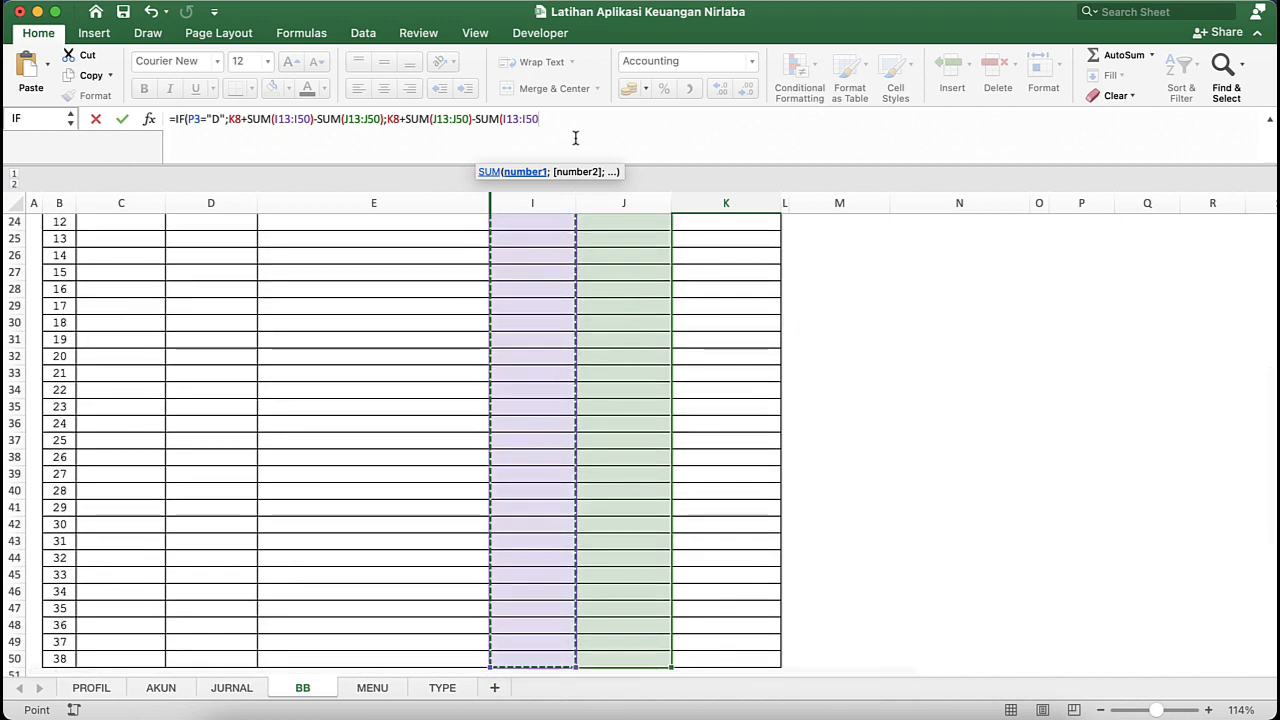
{"action": "type", "text": ")"}
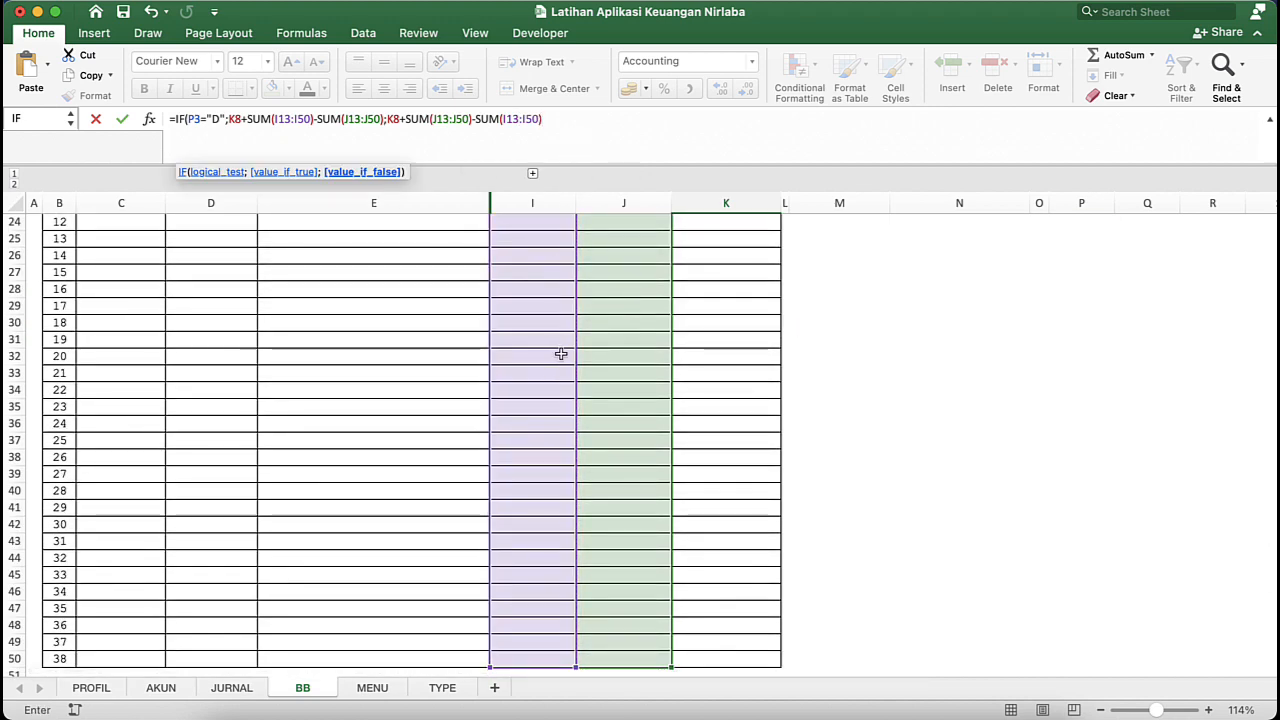
{"action": "scroll", "coordinate": [563, 354], "scroll_direction": "up", "scroll_amount": 10}
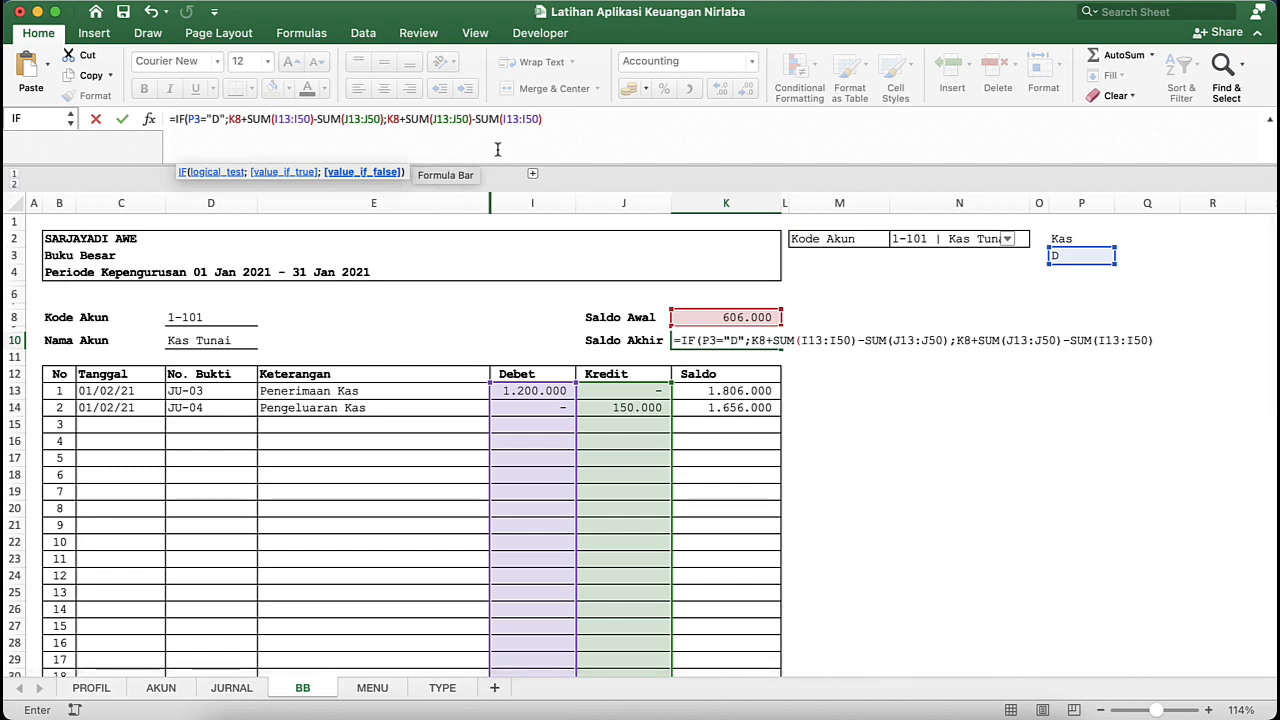
{"action": "key", "text": "Return"}
{"action": "key", "text": "Return"}
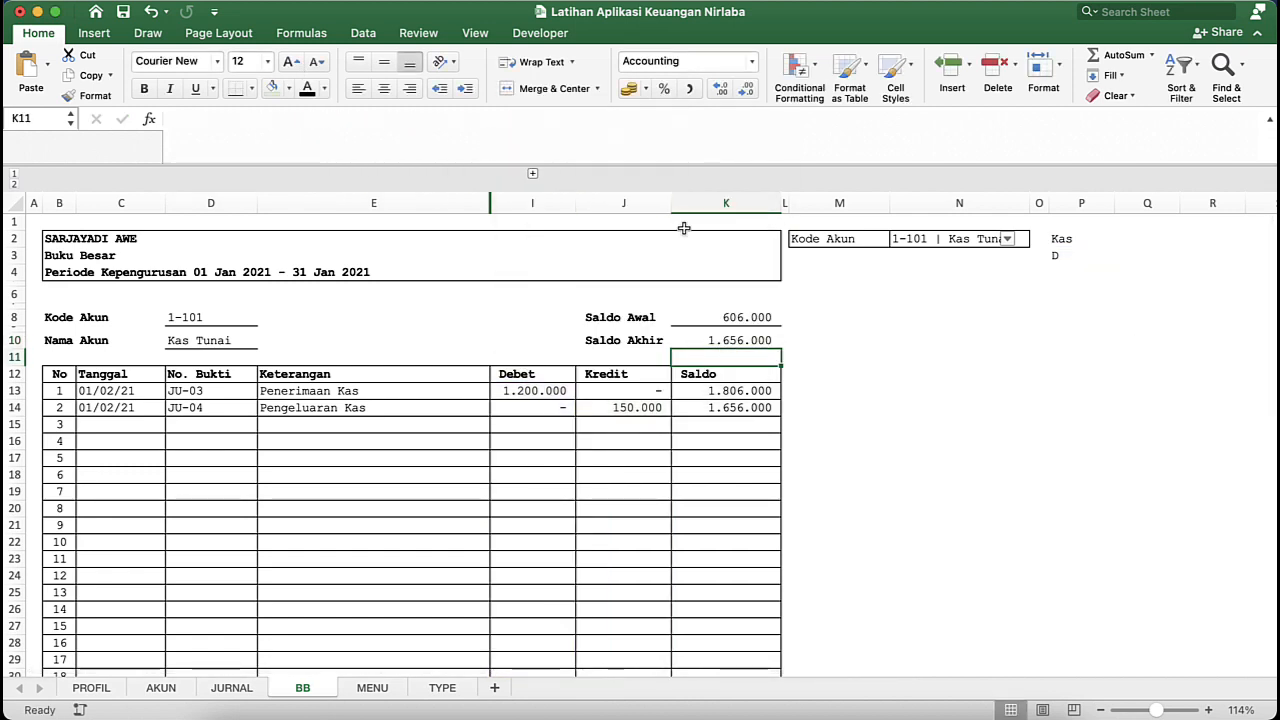
- Compare the Saldo Akhir in K10 with the last running Saldo in K14
{"action": "left_click", "coordinate": [747, 343]}
{"action": "left_click", "coordinate": [743, 410]}
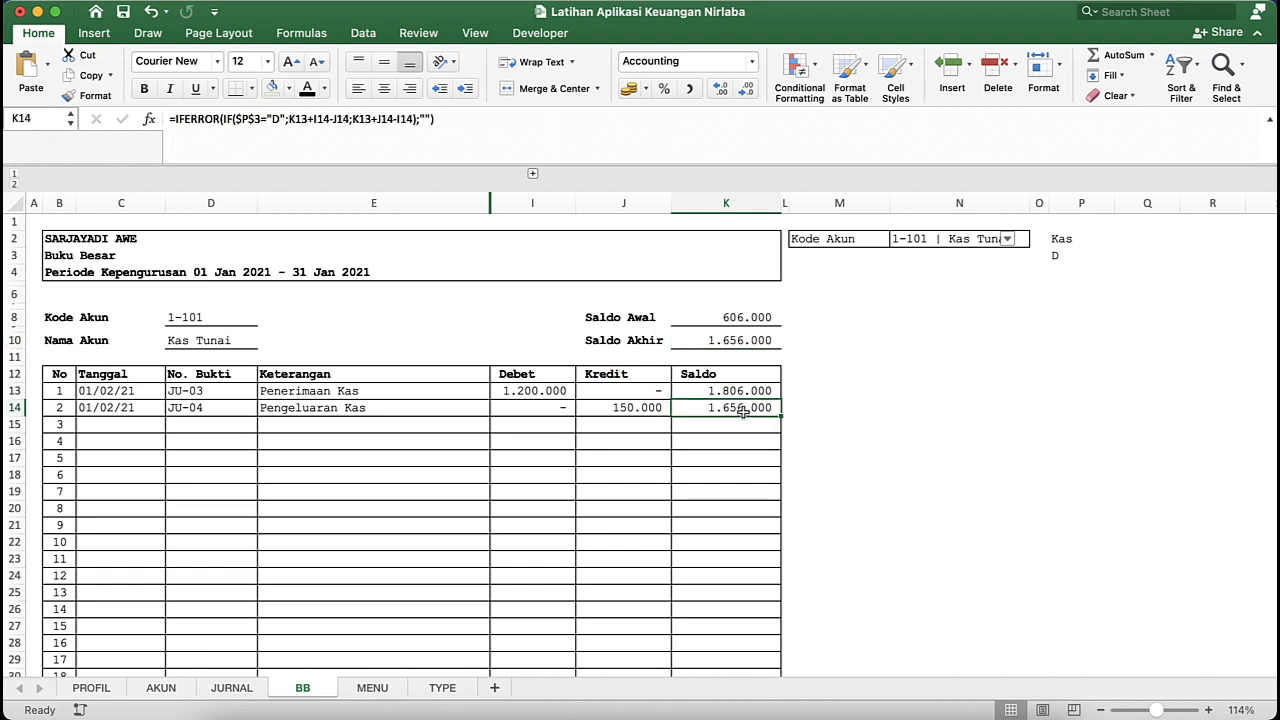
{"action": "left_click", "coordinate": [734, 449]}
{"action": "left_click", "coordinate": [747, 340]}
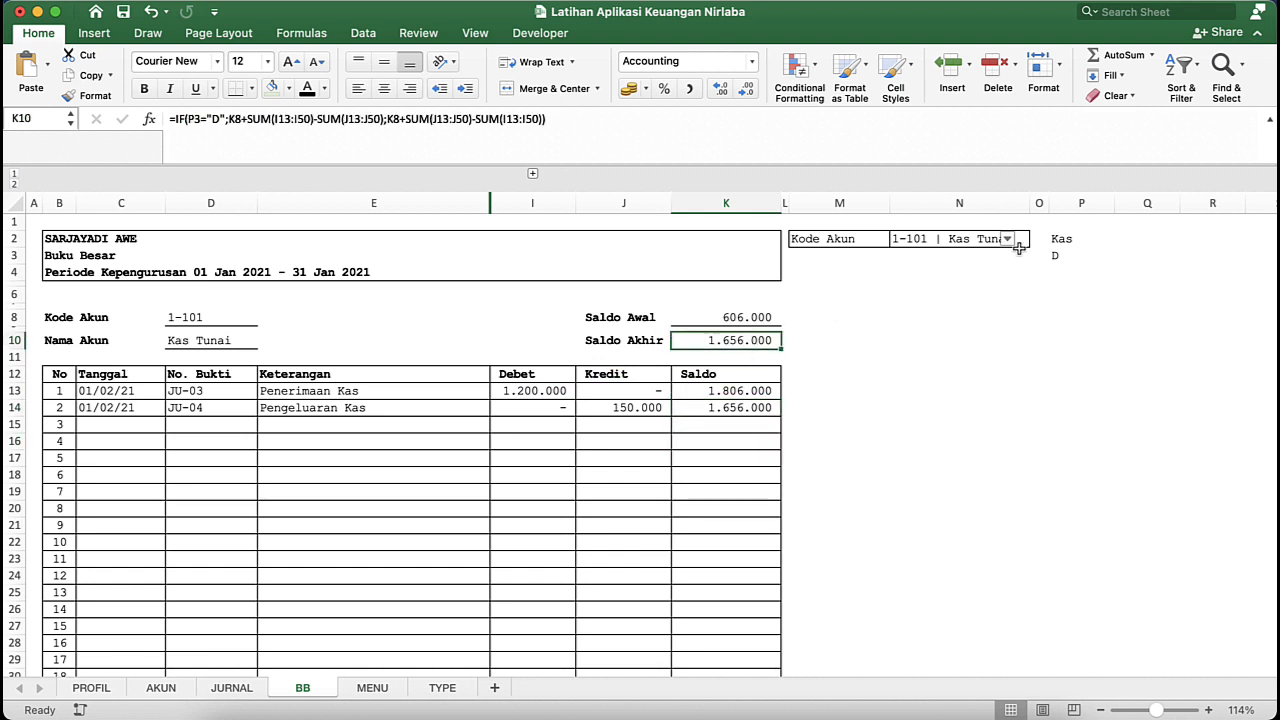
{"action": "left_click", "coordinate": [956, 238]}
{"action": "left_click", "coordinate": [948, 357]}
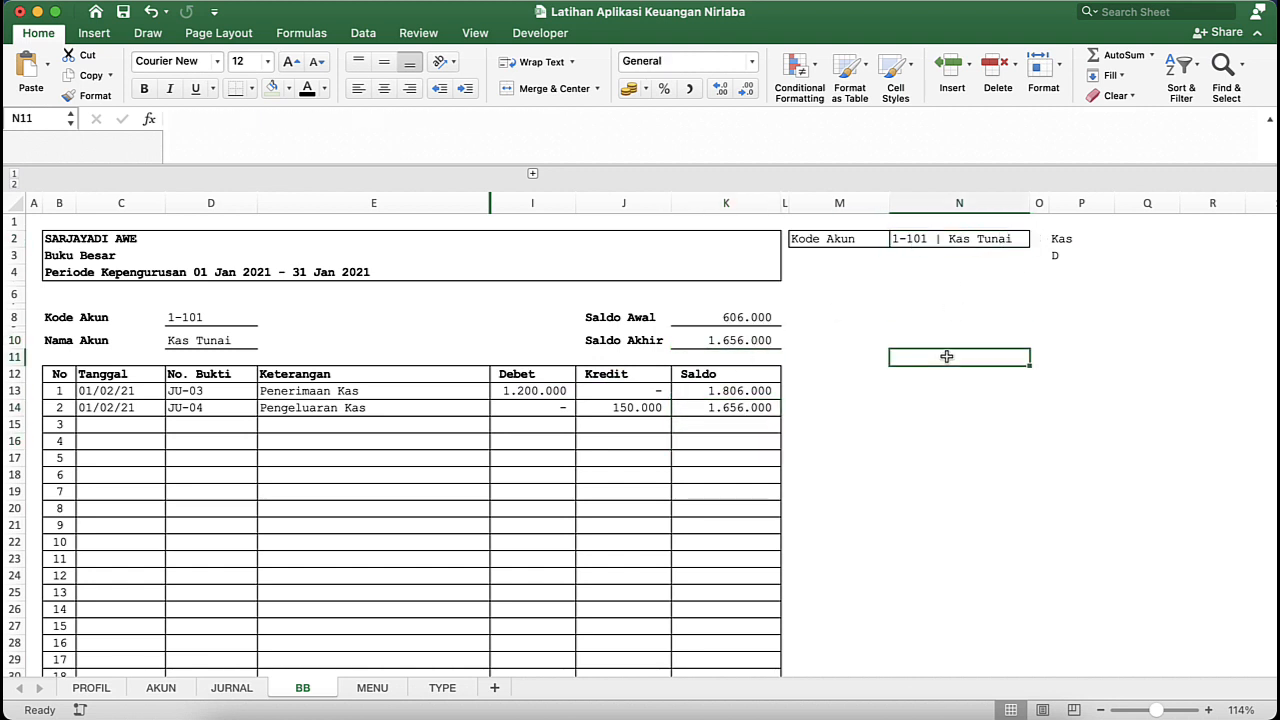
- Hide helper column P, which holds the account type and the D indicator
{"action": "left_click", "coordinate": [1066, 198]}
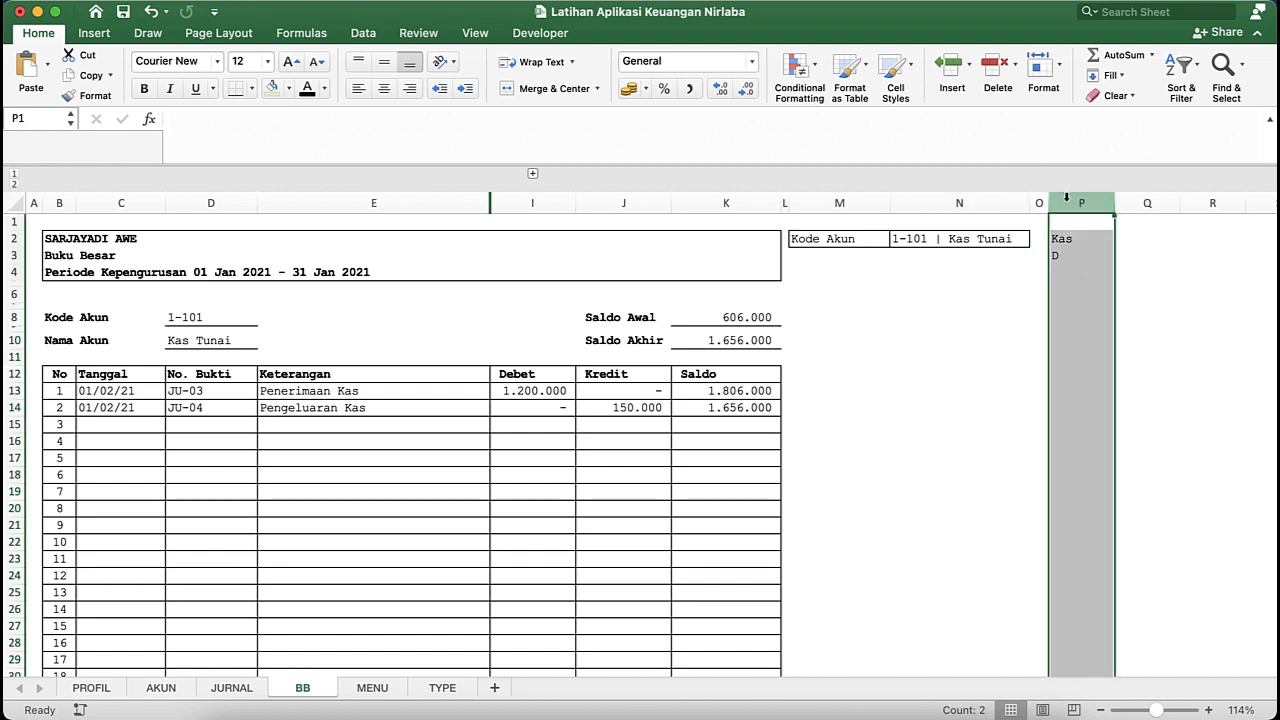
{"action": "right_click", "coordinate": [1066, 198]}
{"action": "left_click", "coordinate": [1099, 405]}
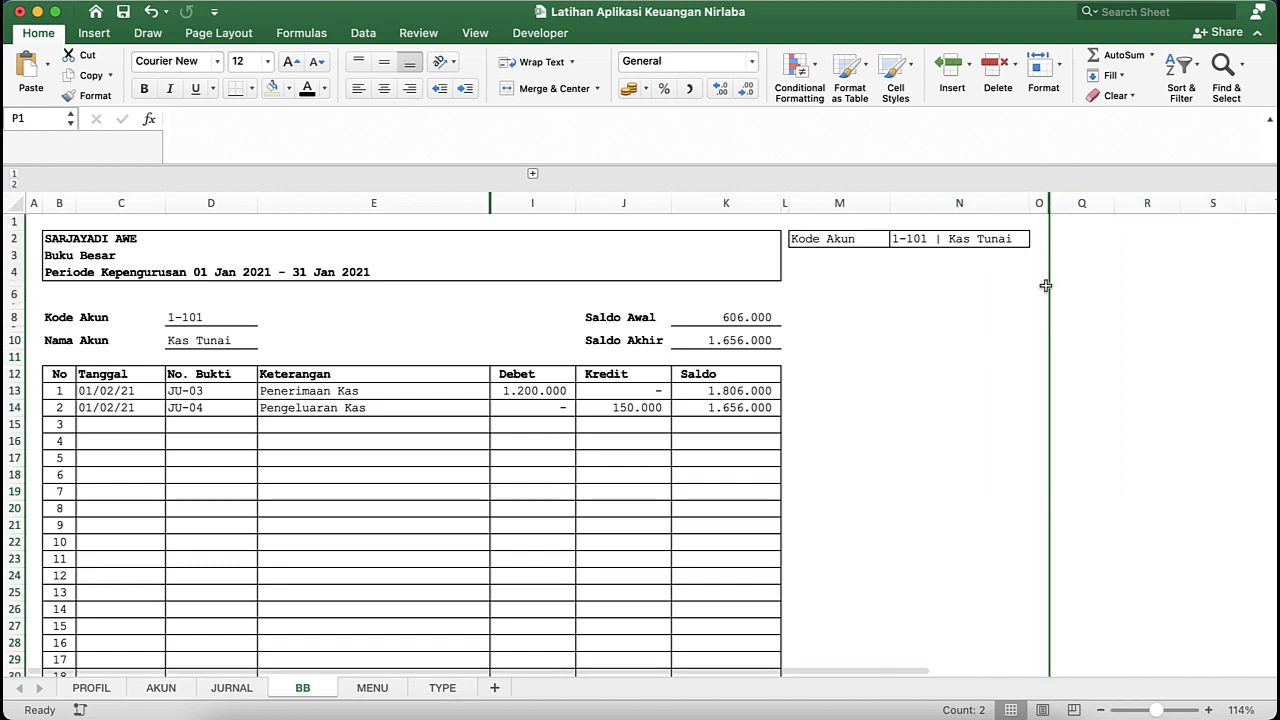
{"action": "left_click", "coordinate": [1008, 294]}
{"action": "left_click", "coordinate": [1104, 232]}
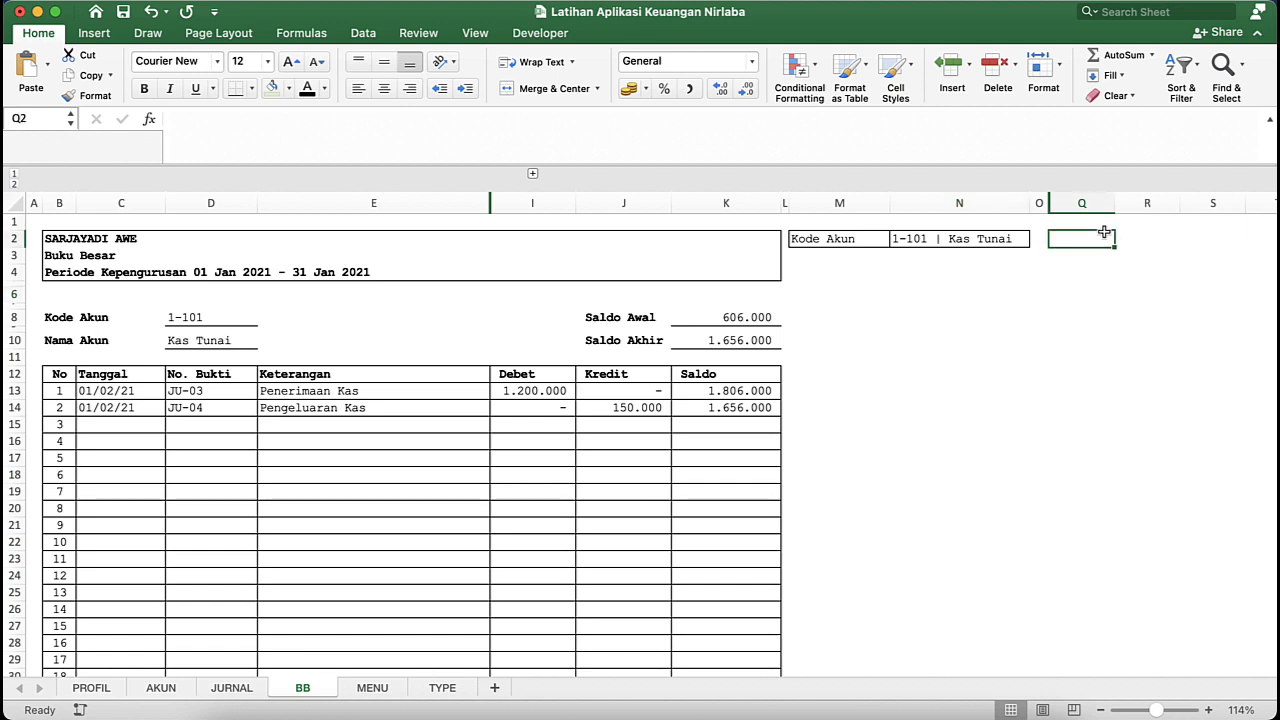
- Examine the Saldo Awal and Saldo Akhir formulas in K8 and K10
{"action": "left_click", "coordinate": [822, 280]}
{"action": "left_click", "coordinate": [733, 316]}
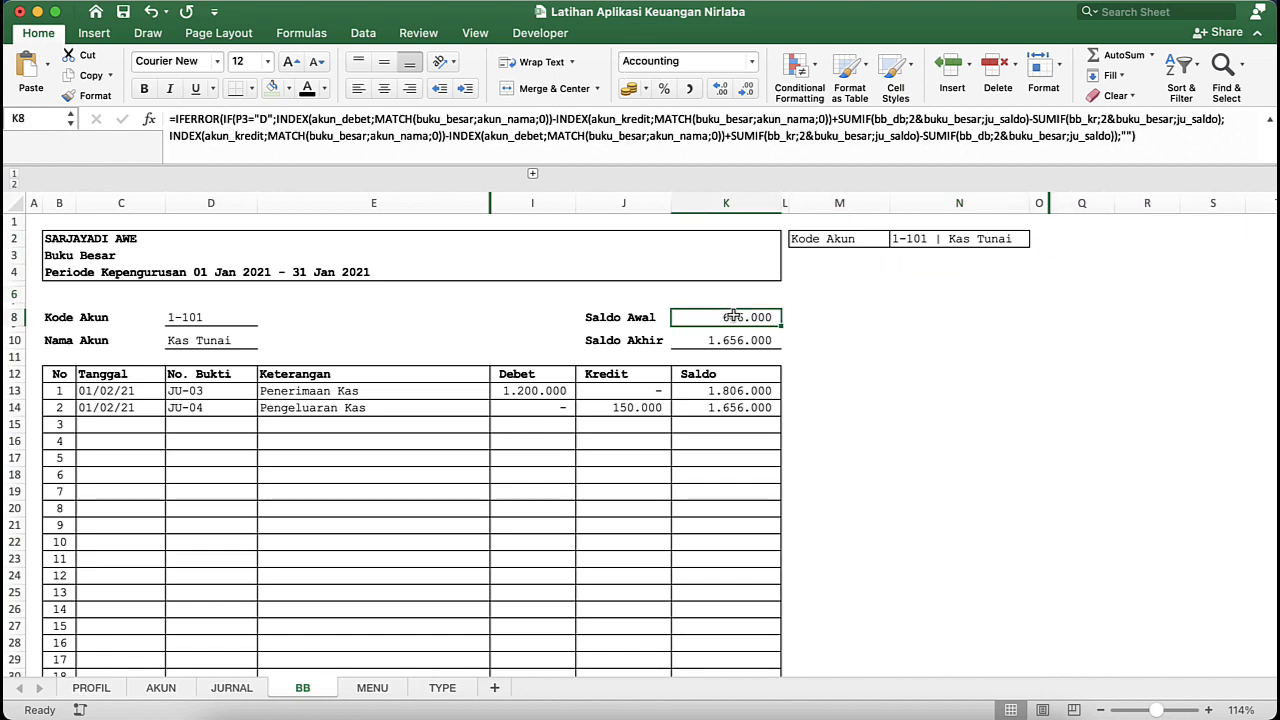
{"action": "left_click", "coordinate": [735, 338]}
{"action": "left_click", "coordinate": [742, 318]}
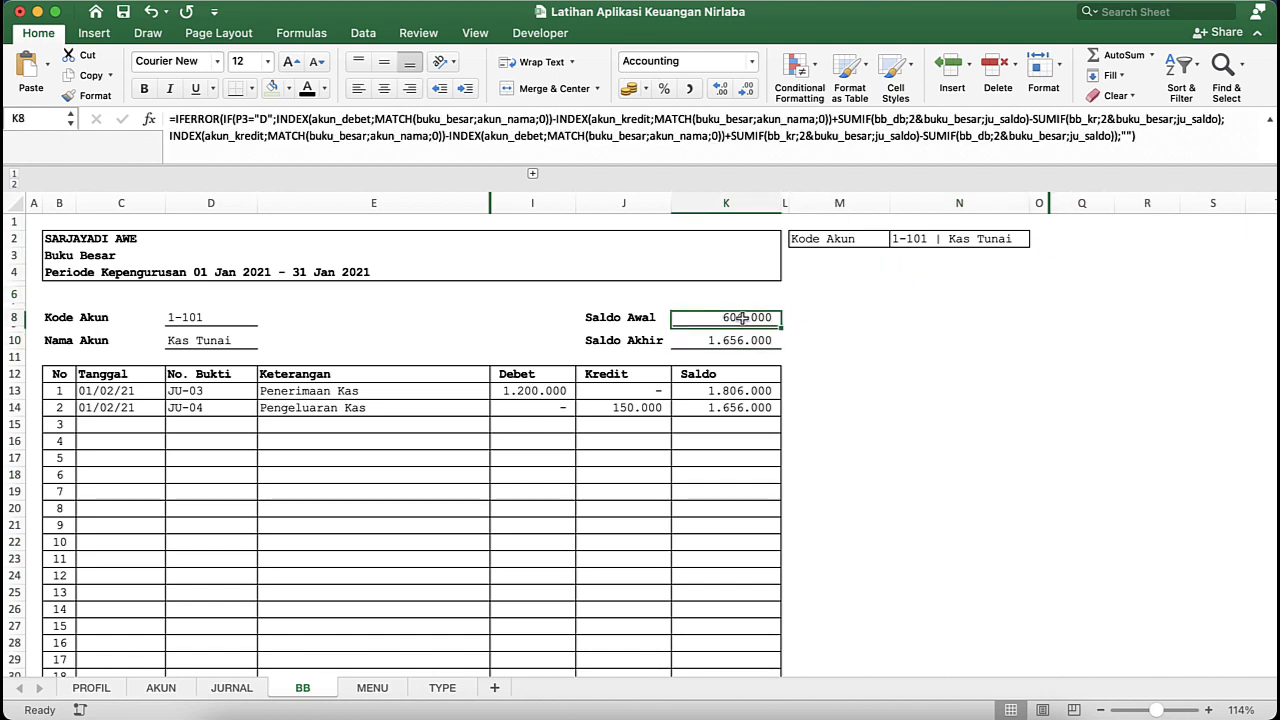
{"action": "left_click", "coordinate": [596, 320]}
{"action": "left_click", "coordinate": [568, 298]}
{"action": "left_click", "coordinate": [611, 300]}
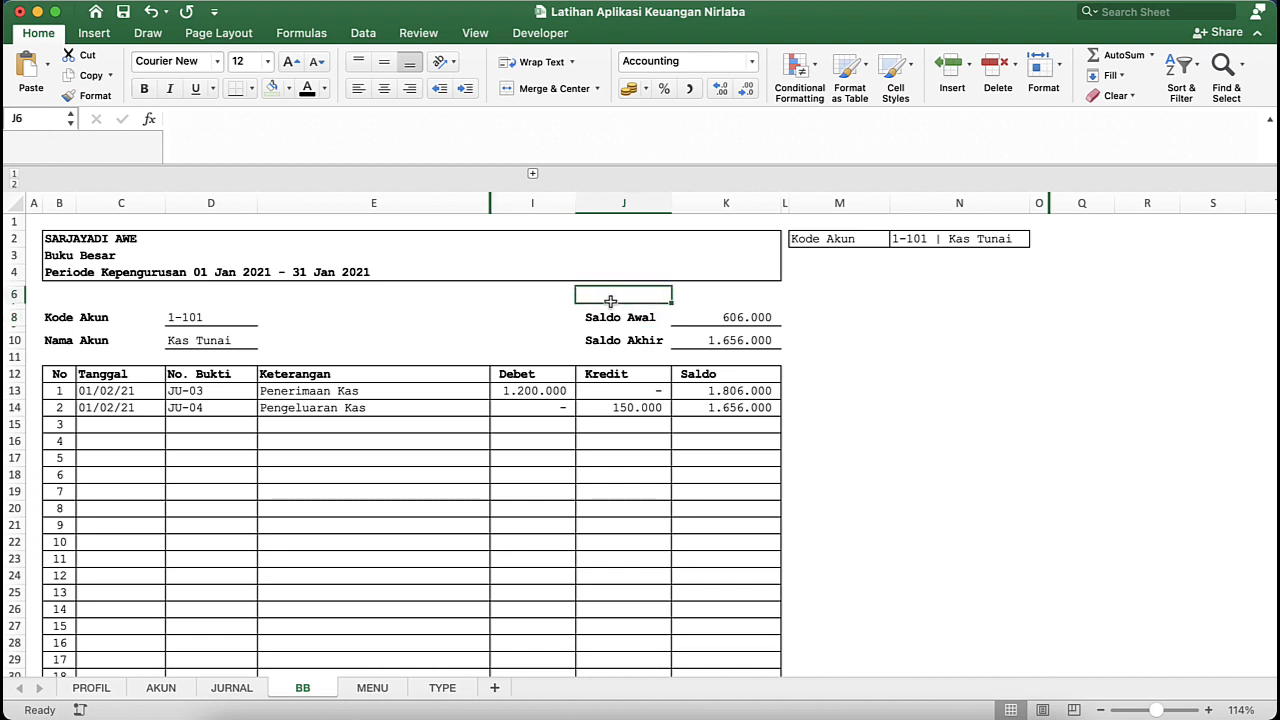
- Merge and center the blank row 6 cells from B6 to K6, beneath the report heading
{"action": "left_click", "coordinate": [60, 295]}
{"action": "key", "text": "shift+Right"}
{"action": "key", "text": "shift+Right"}
{"action": "key", "text": "shift+Right"}
{"action": "key", "text": "shift+Right"}
{"action": "key", "text": "shift+Right"}
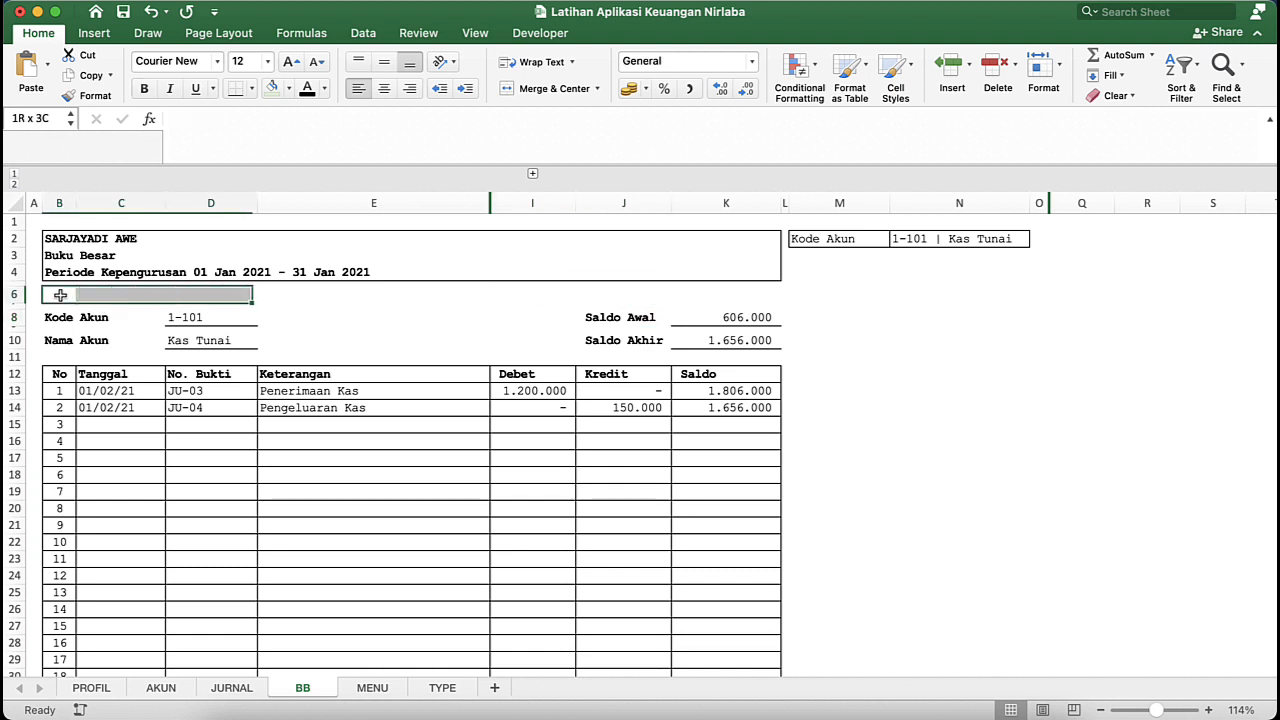
{"action": "key", "text": "shift+Right"}
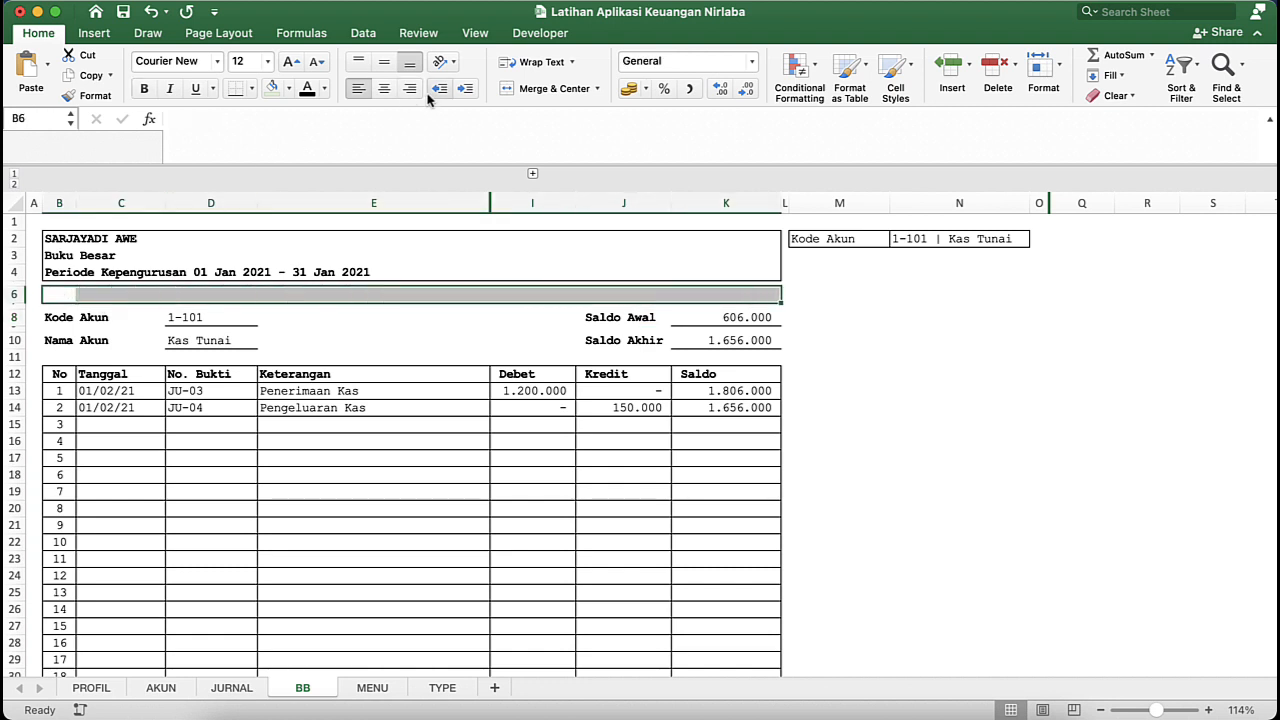
{"action": "left_click", "coordinate": [543, 90]}
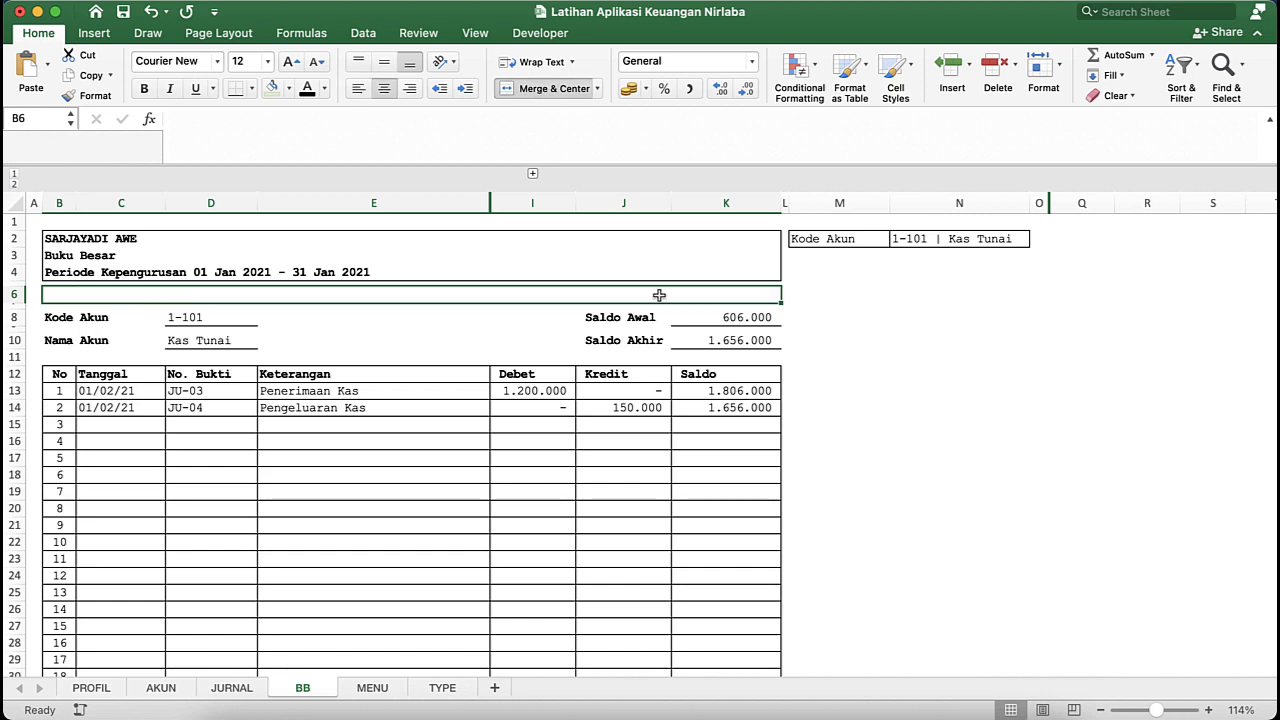
- Check the report filter line's wording on the BB sheet of the APLIKASI KEUANGAN NIRLABA ISAK-35 workbook, and return to the Latihan workbook
{"action": "type", "text": "="}
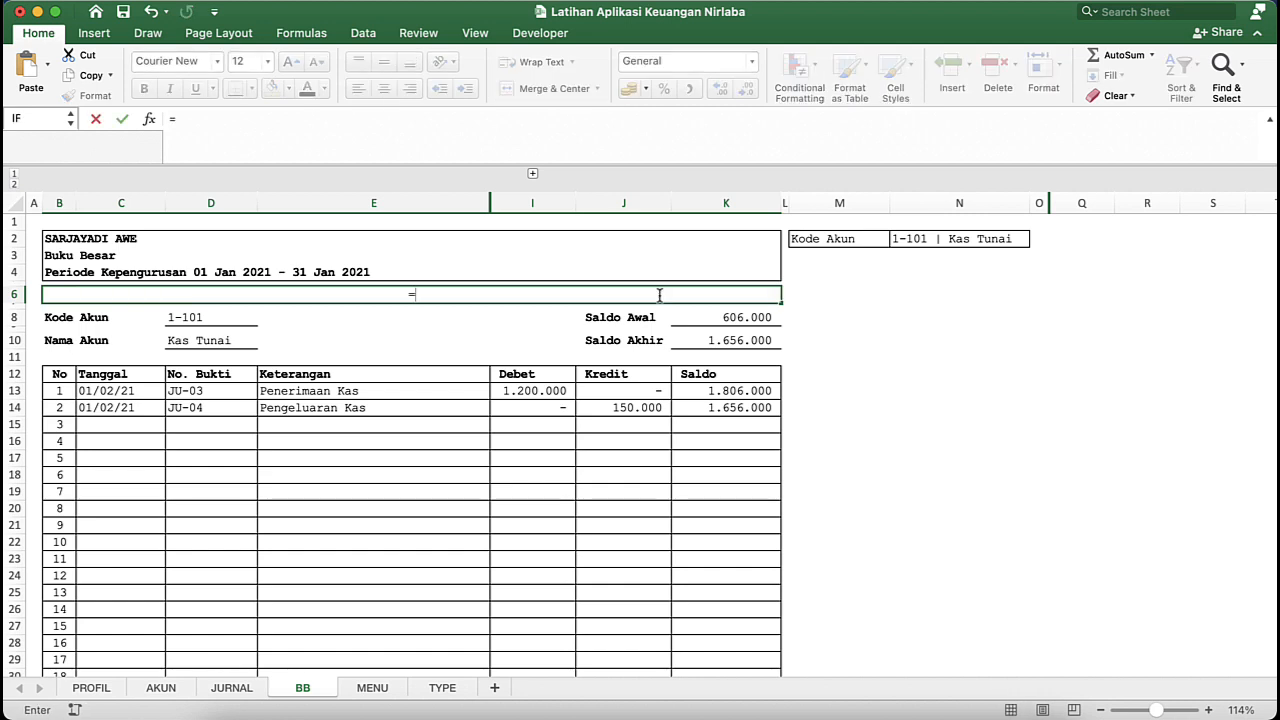
{"action": "key", "text": "Escape"}
{"action": "key", "text": "ctrl+Up"}
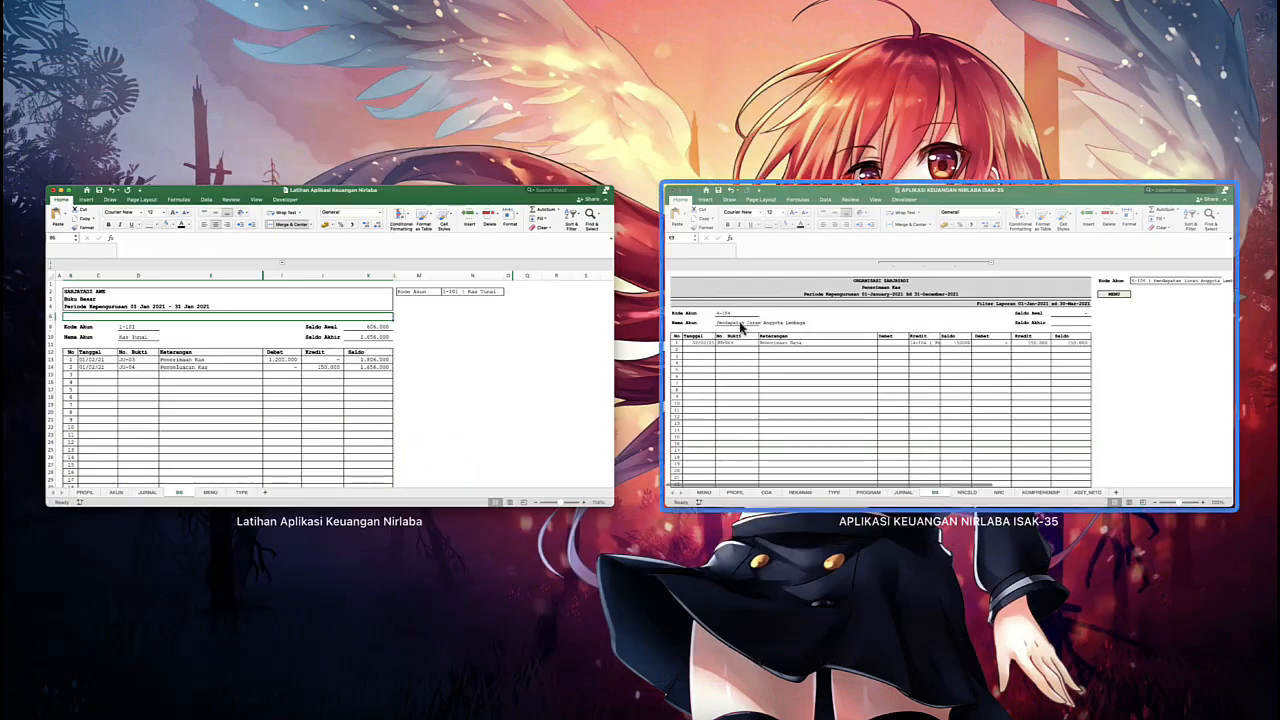
{"action": "left_click", "coordinate": [886, 334]}
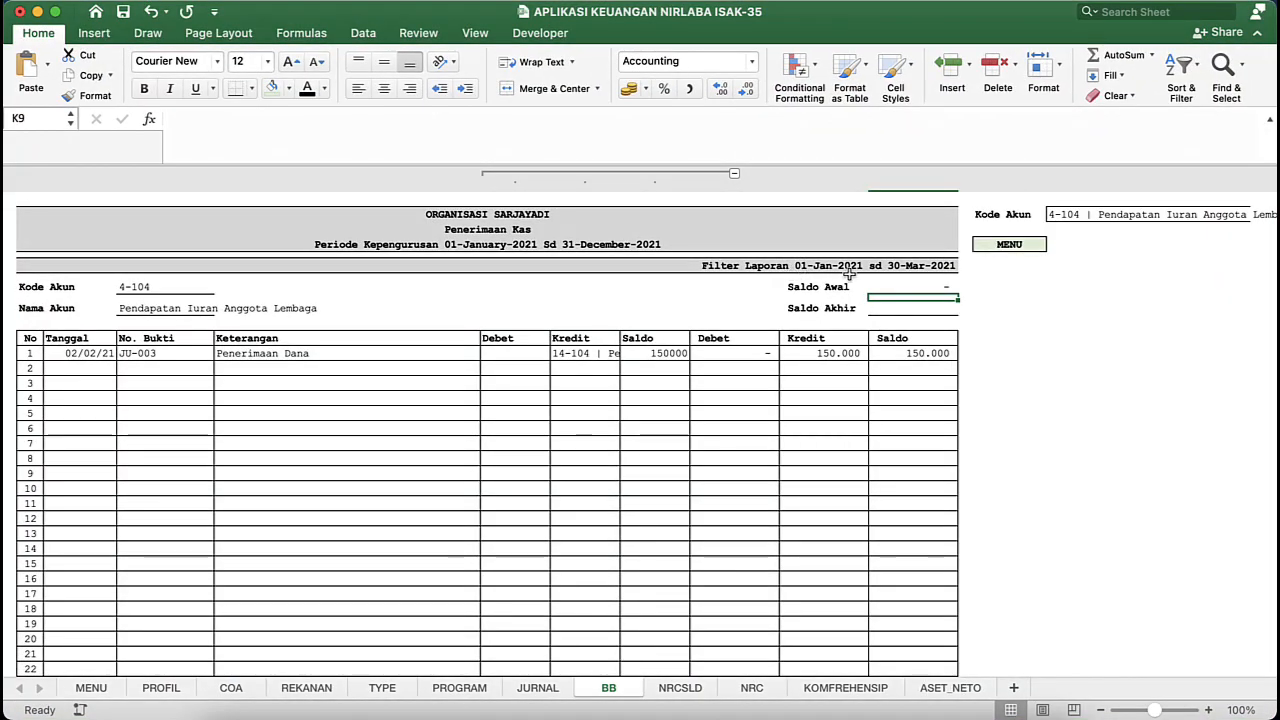
{"action": "key", "text": "ctrl+Up"}
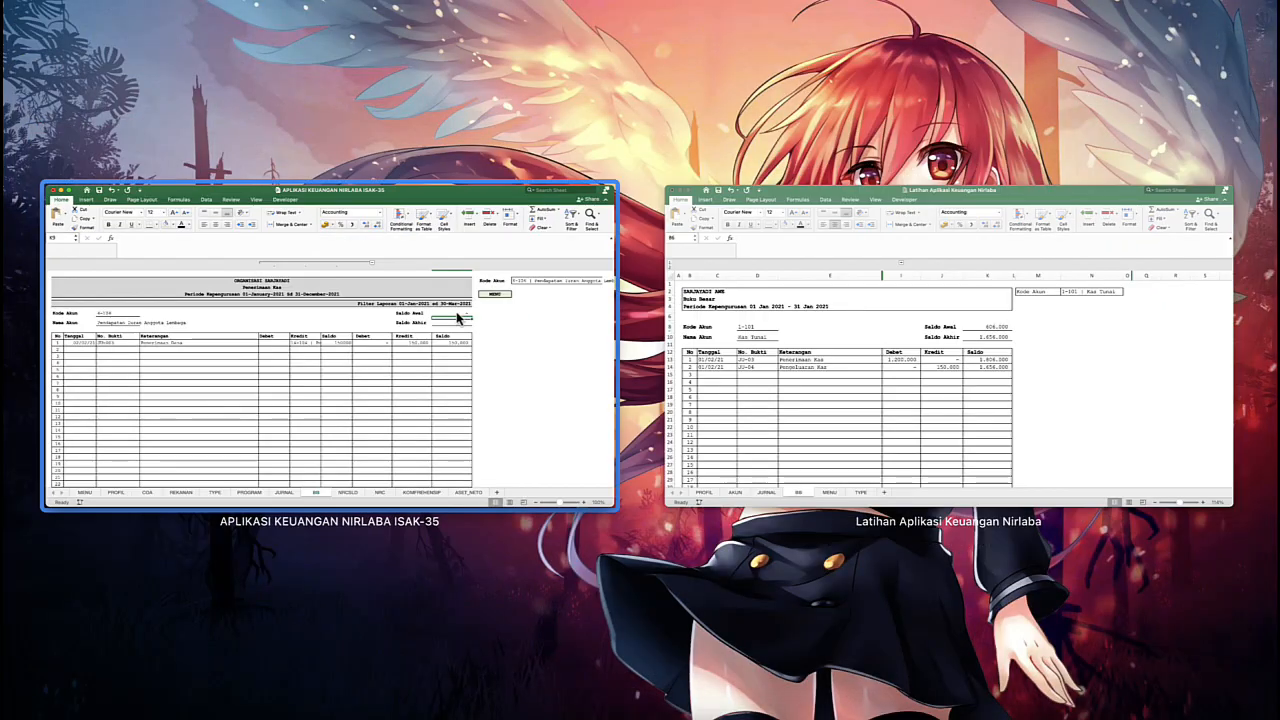
{"action": "left_click", "coordinate": [903, 403]}
- Begin a formula in the merged row 6 cell beneath the report heading with the text string "Filter Laporan "
{"action": "left_click", "coordinate": [542, 293]}
{"action": "type", "text": "="}
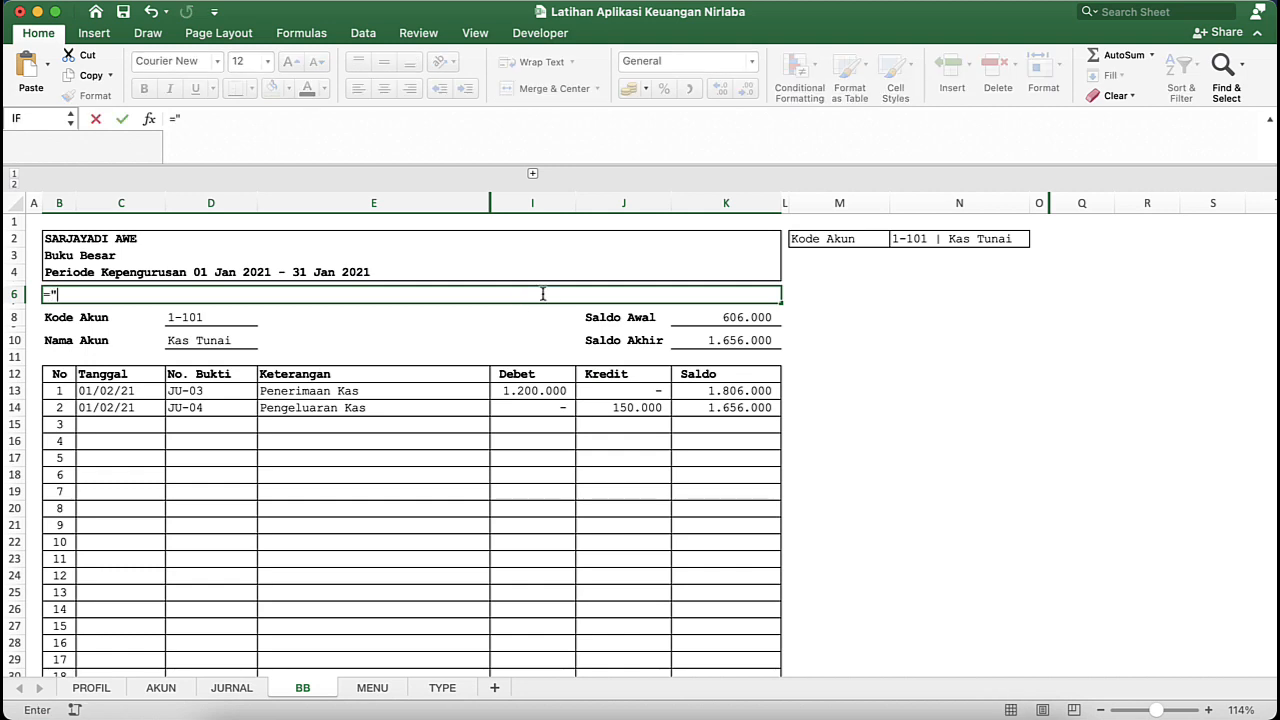
{"action": "type", "text": "\"FILTER"}
{"action": "key", "text": "BackSpace"}
{"action": "key", "text": "BackSpace"}
{"action": "key", "text": "BackSpace"}
{"action": "key", "text": "BackSpace"}
{"action": "key", "text": "BackSpace"}
{"action": "type", "text": "ilter Lapor"}
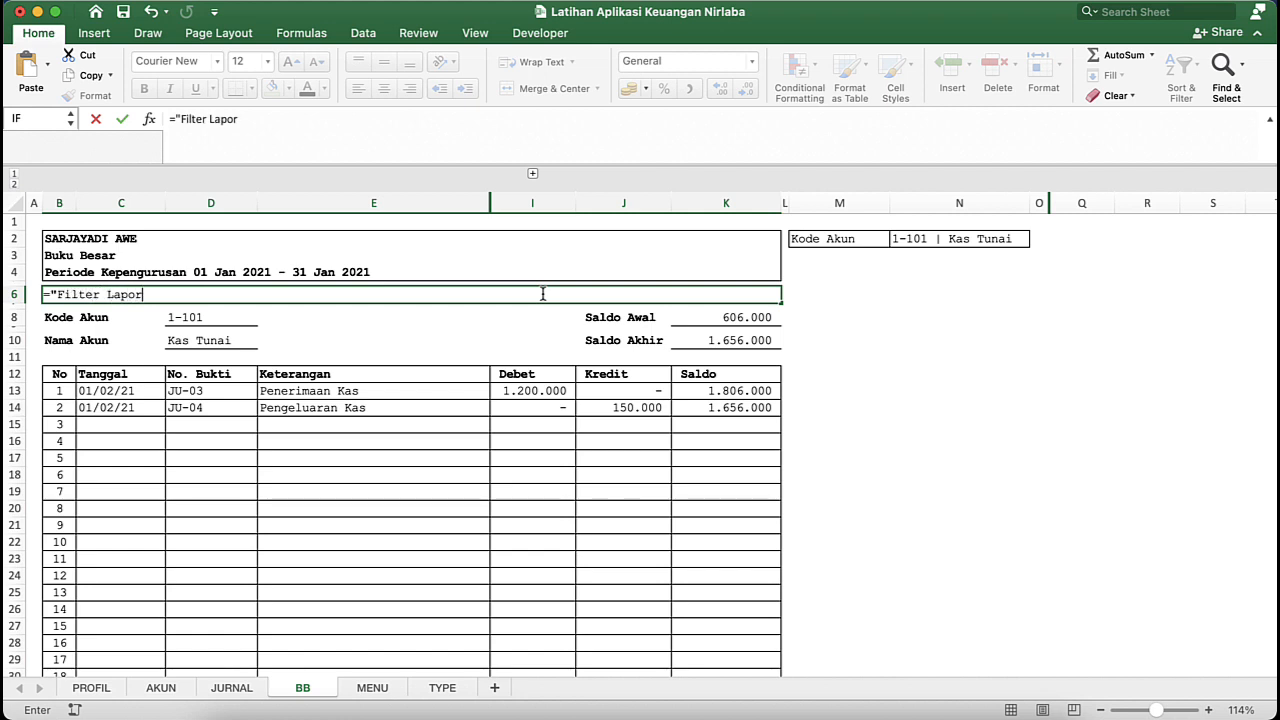
{"action": "type", "text": "an \""}
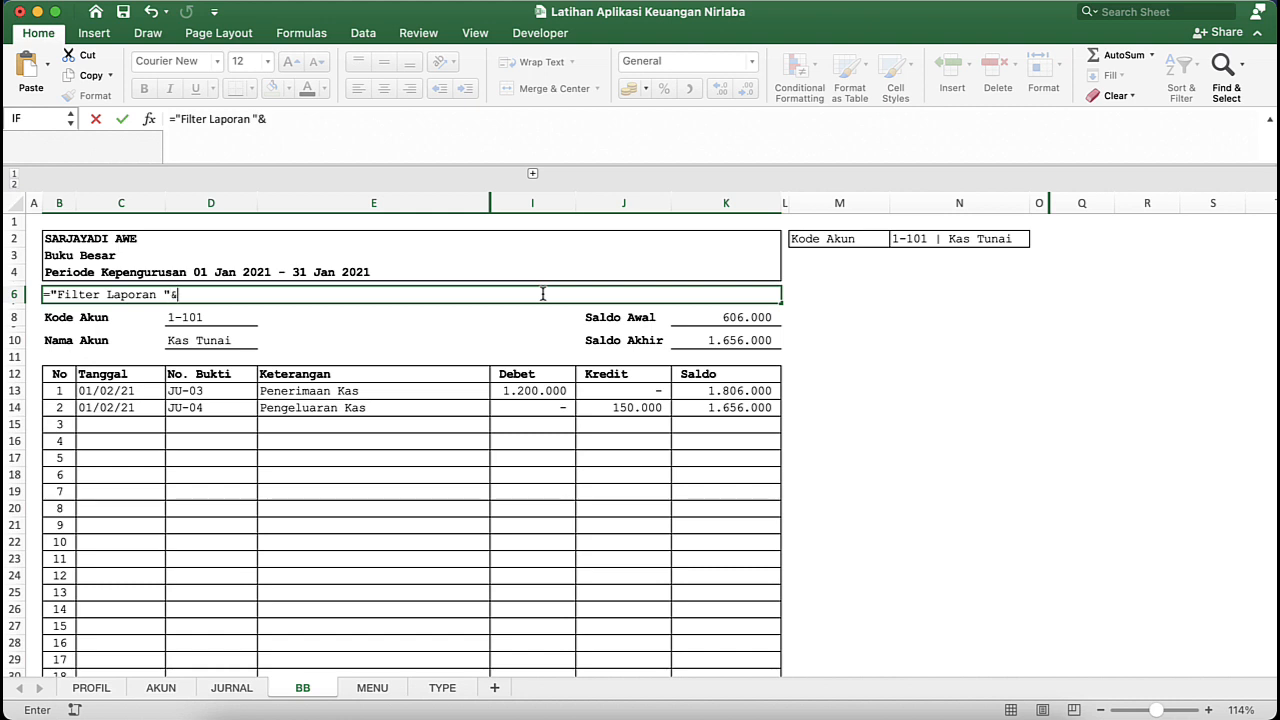
- Extend the "Filter Laporan " formula in B6 with &TEXT(awal;"dd mmm yyy")& to show the start date
{"action": "type", "text": "&TEXT("}
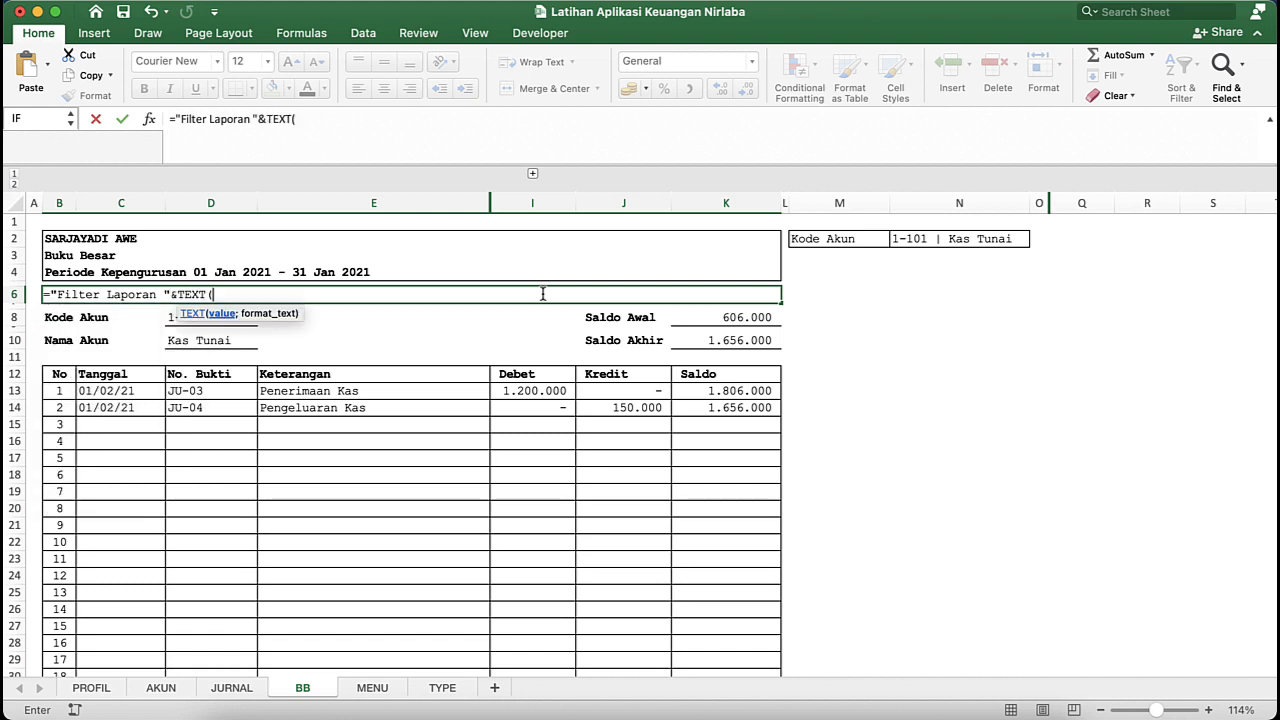
{"action": "type", "text": "aw"}
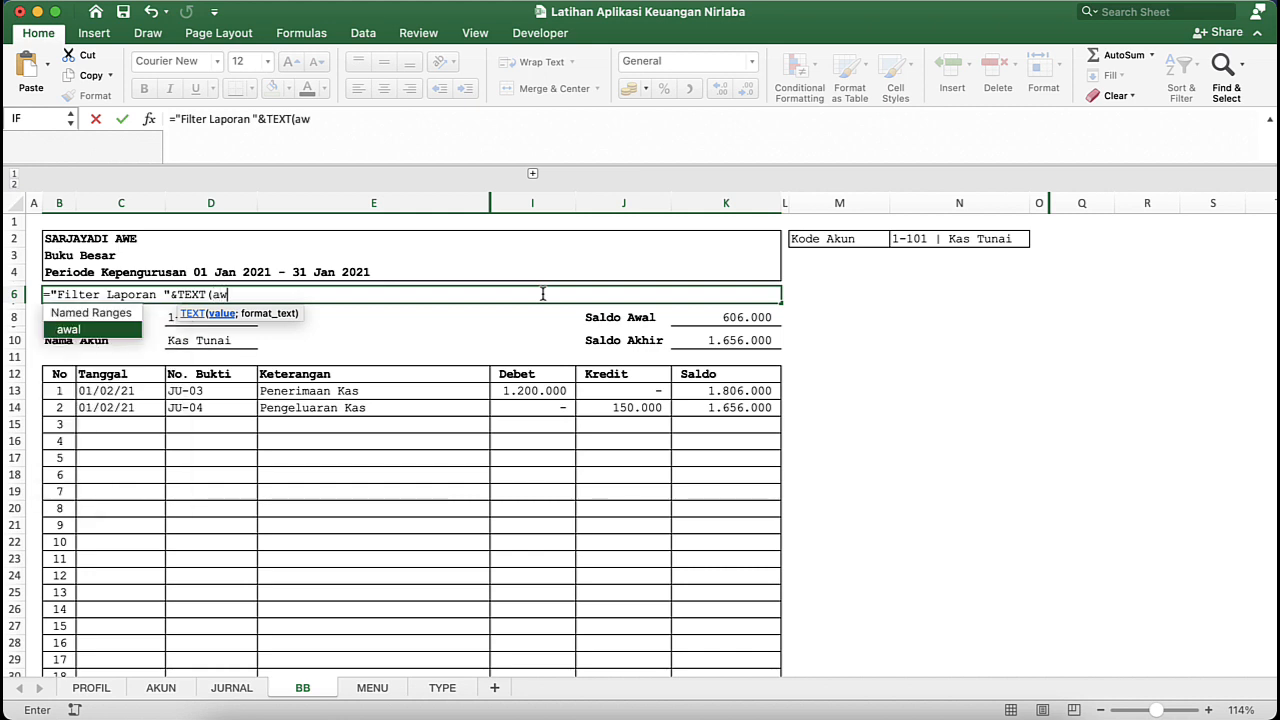
{"action": "type", "text": "al"}
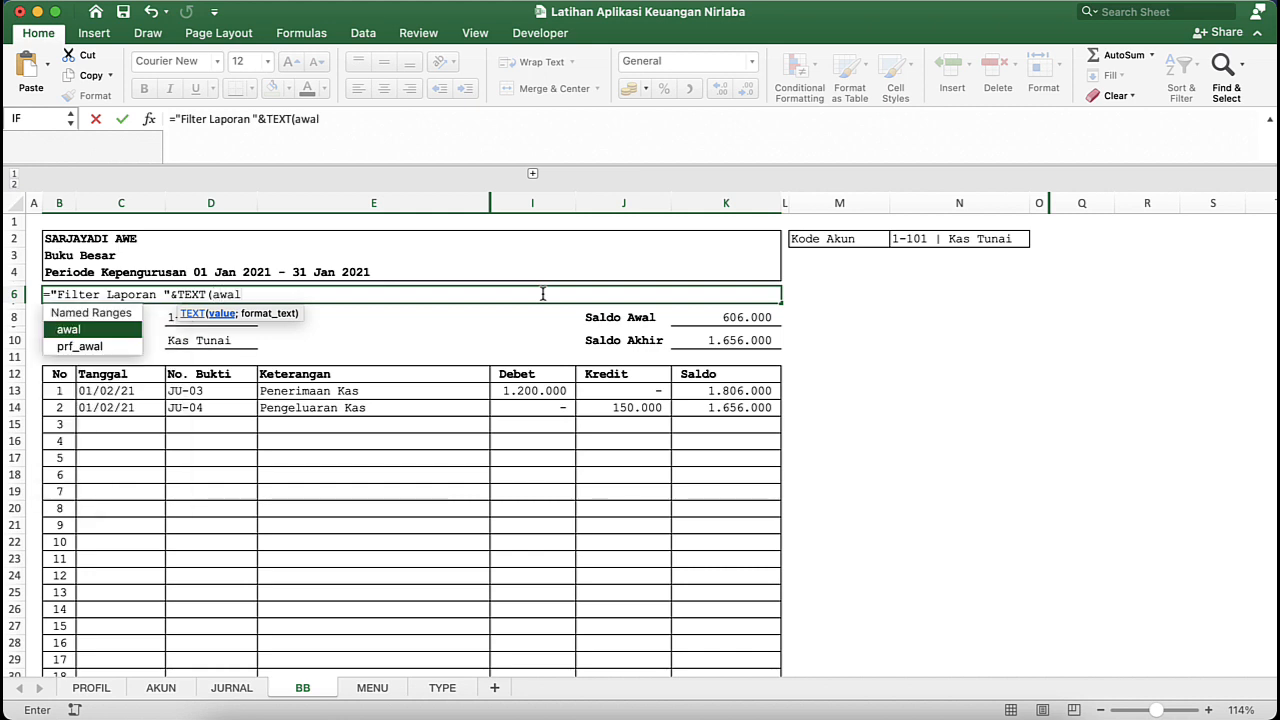
{"action": "type", "text": ";\"dd "}
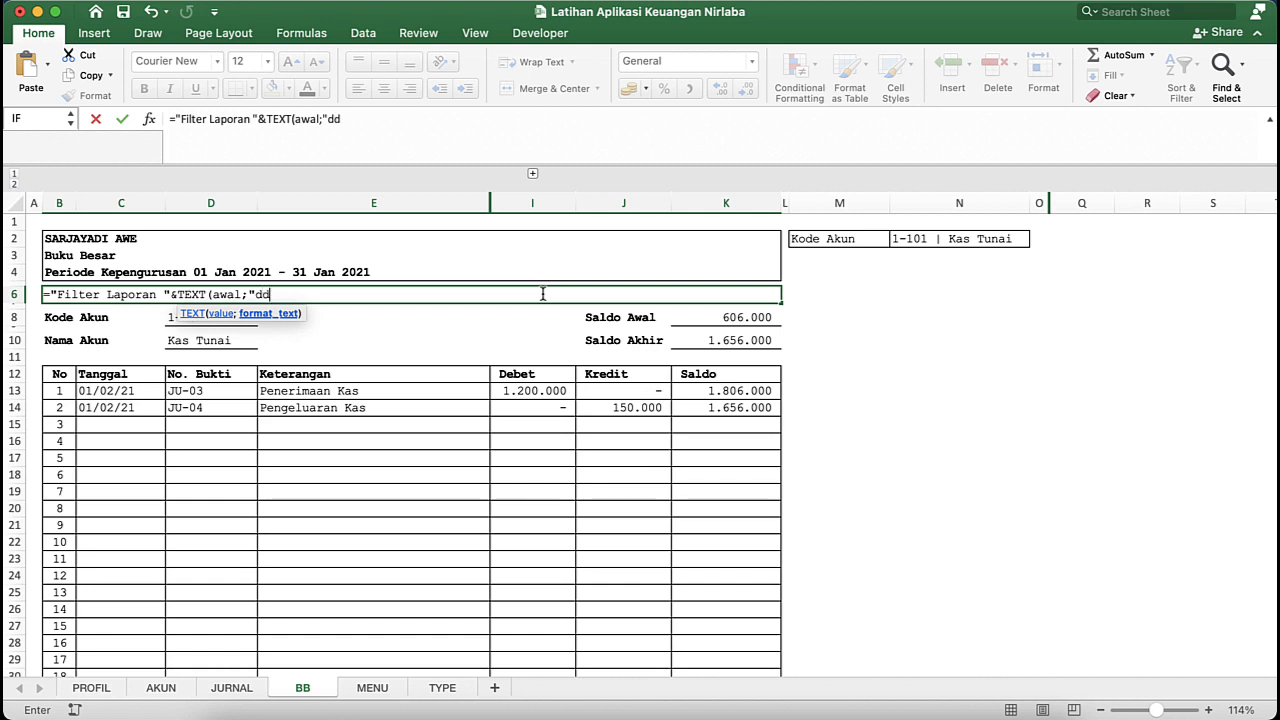
{"action": "type", "text": "mmm yyy\""}
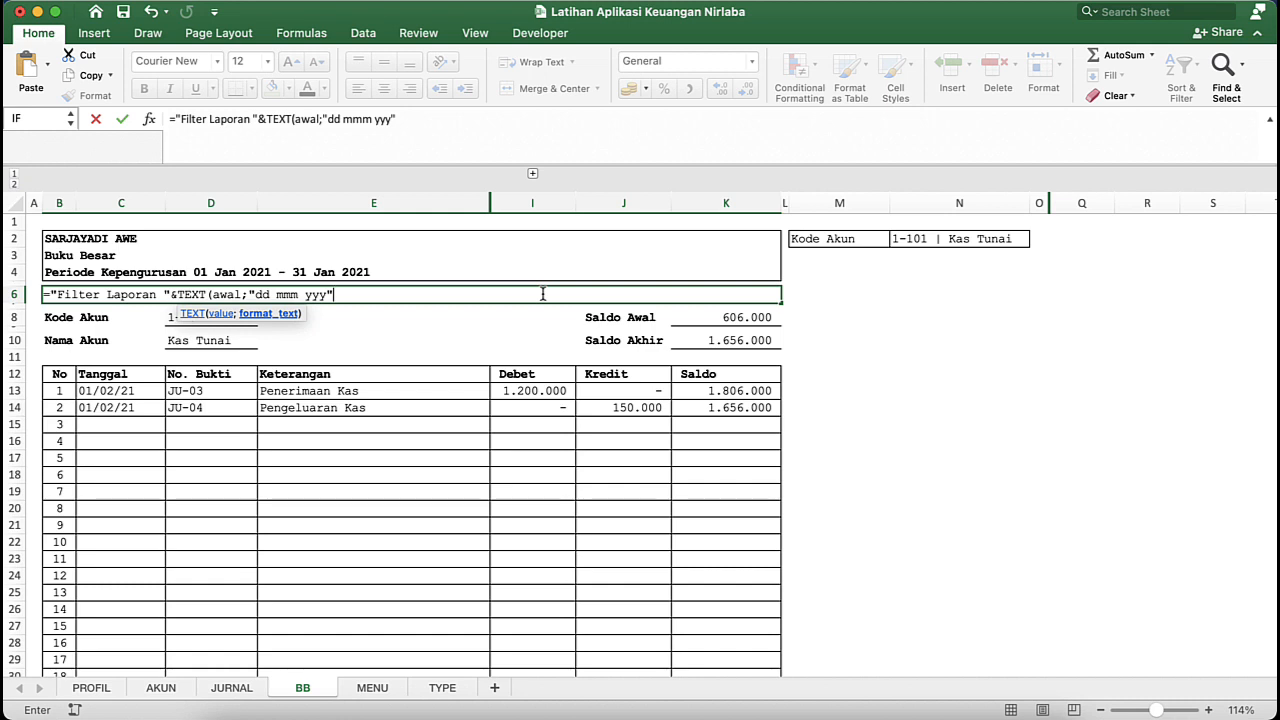
{"action": "type", "text": ")&\" -"}
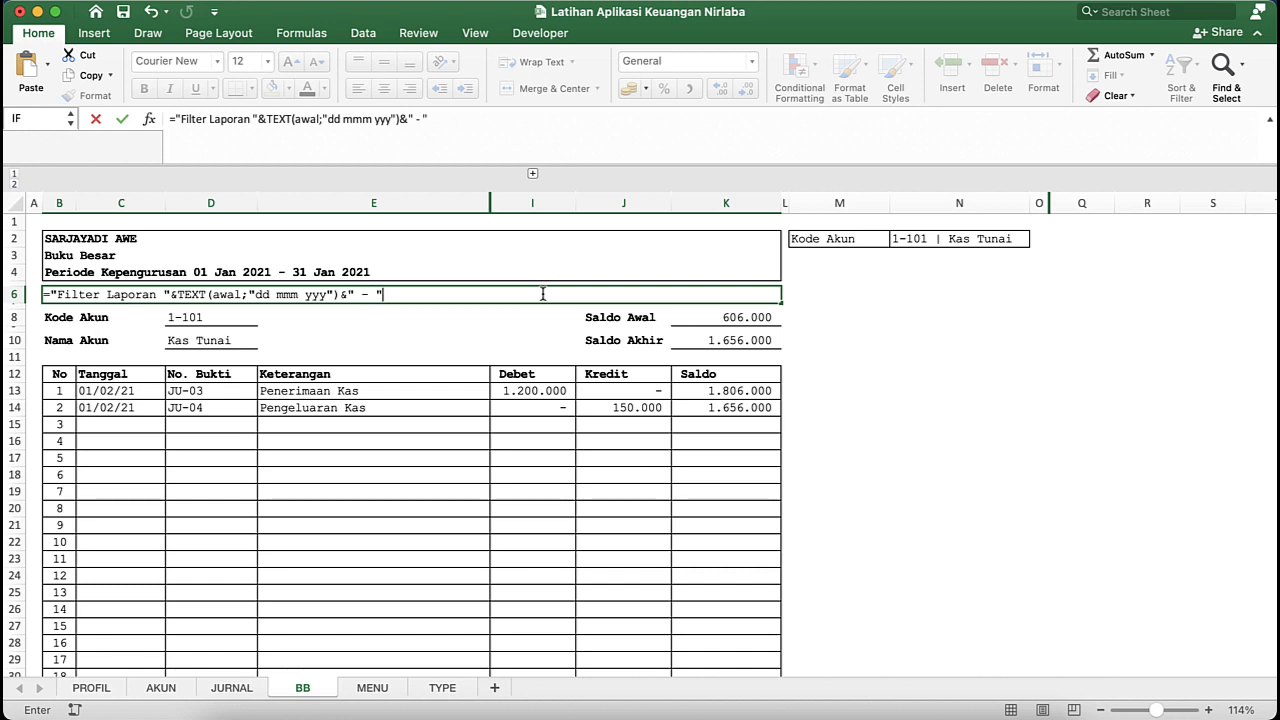
- Complete the B6 formula with " - "&TEXT(akhir;"dd mmm yyy") to append the end date, and commit it
{"action": "type", "text": "\"&tex"}
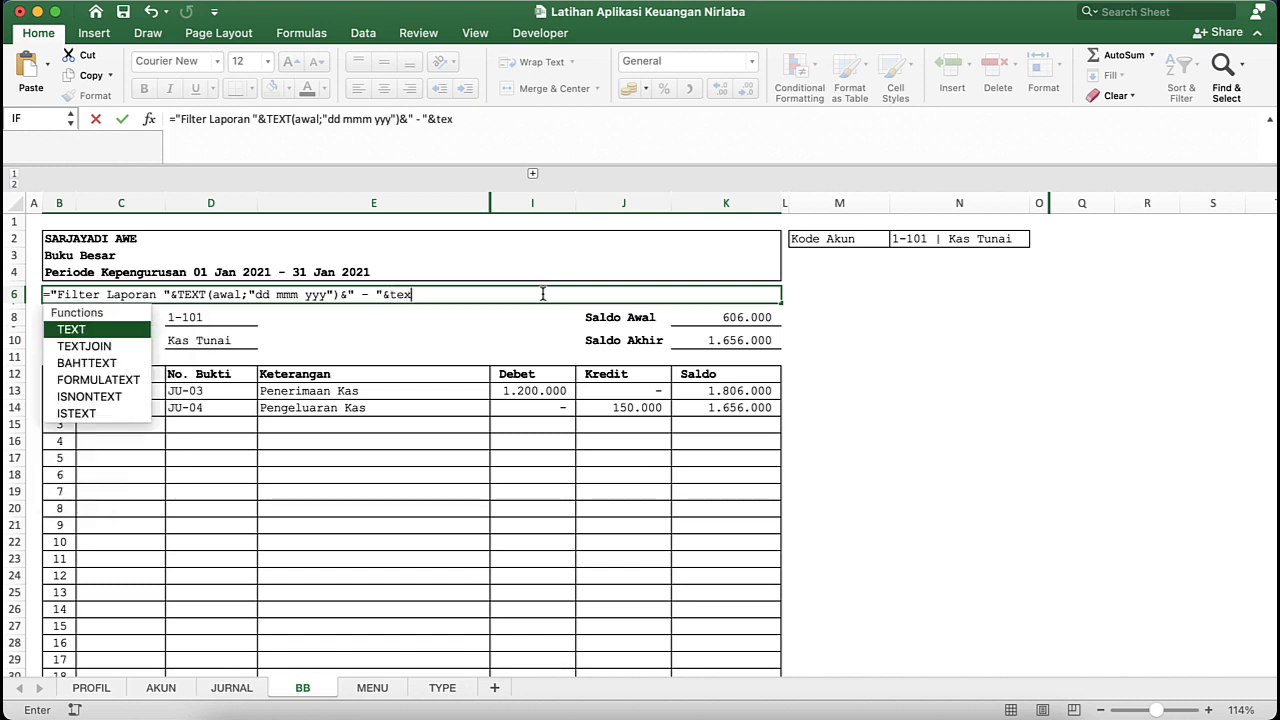
{"action": "key", "text": "Tab"}
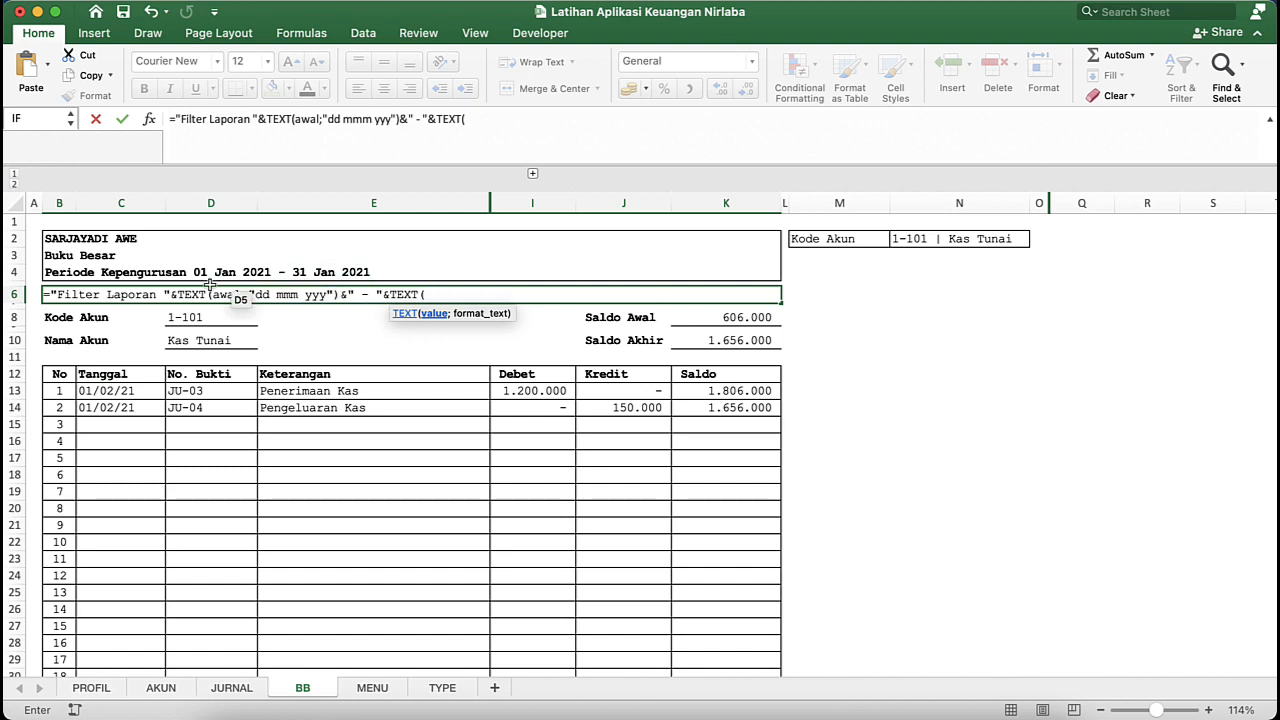
{"action": "type", "text": "akhir"}
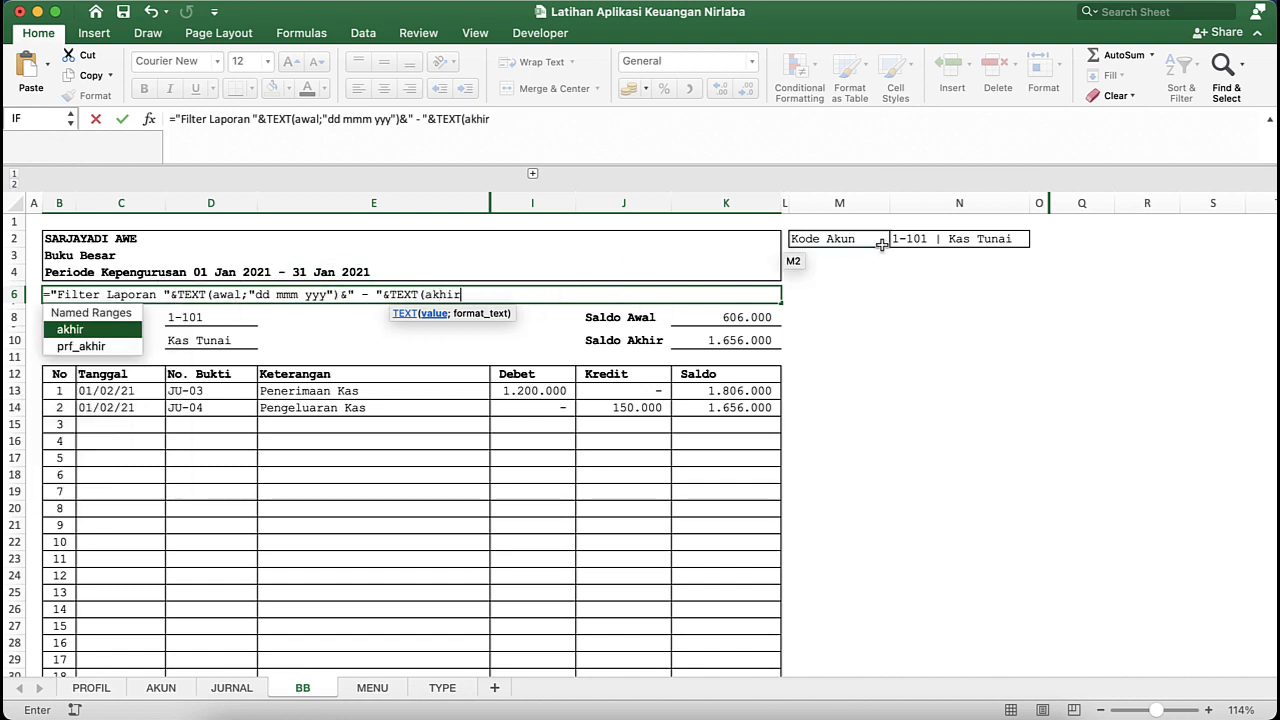
{"action": "type", "text": ";"}
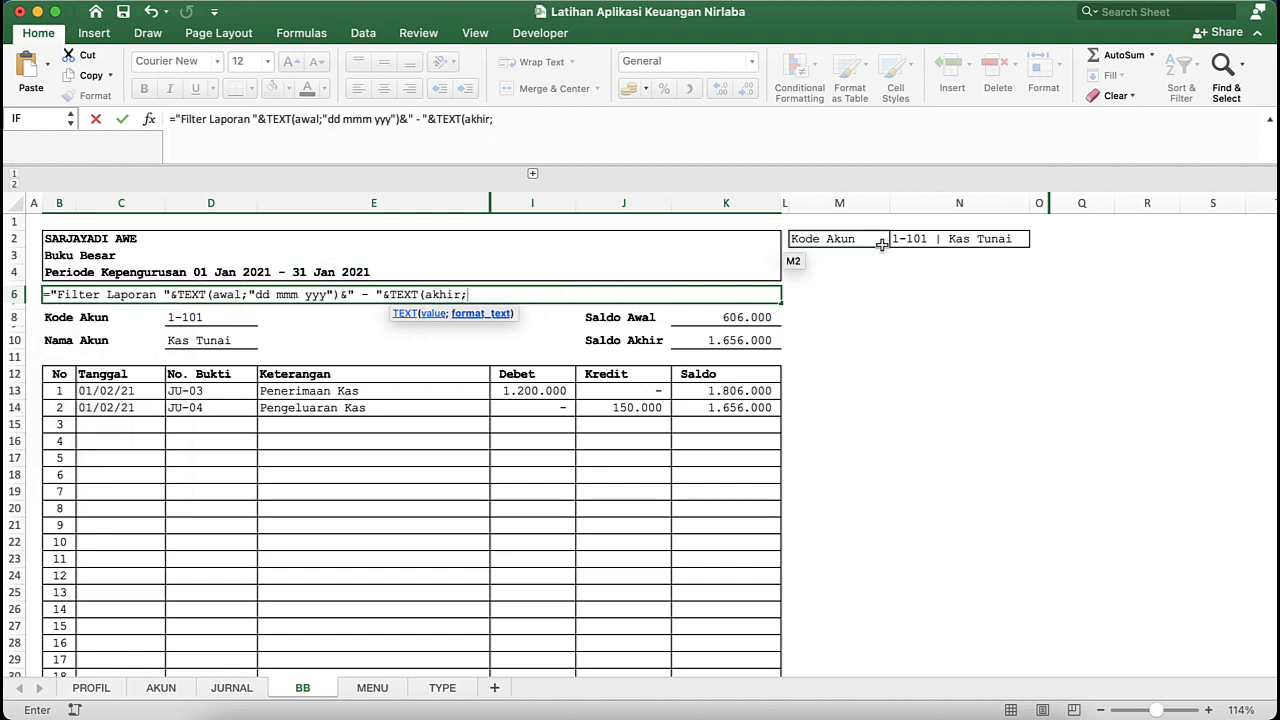
{"action": "type", "text": "\"dd mmm yyy"}
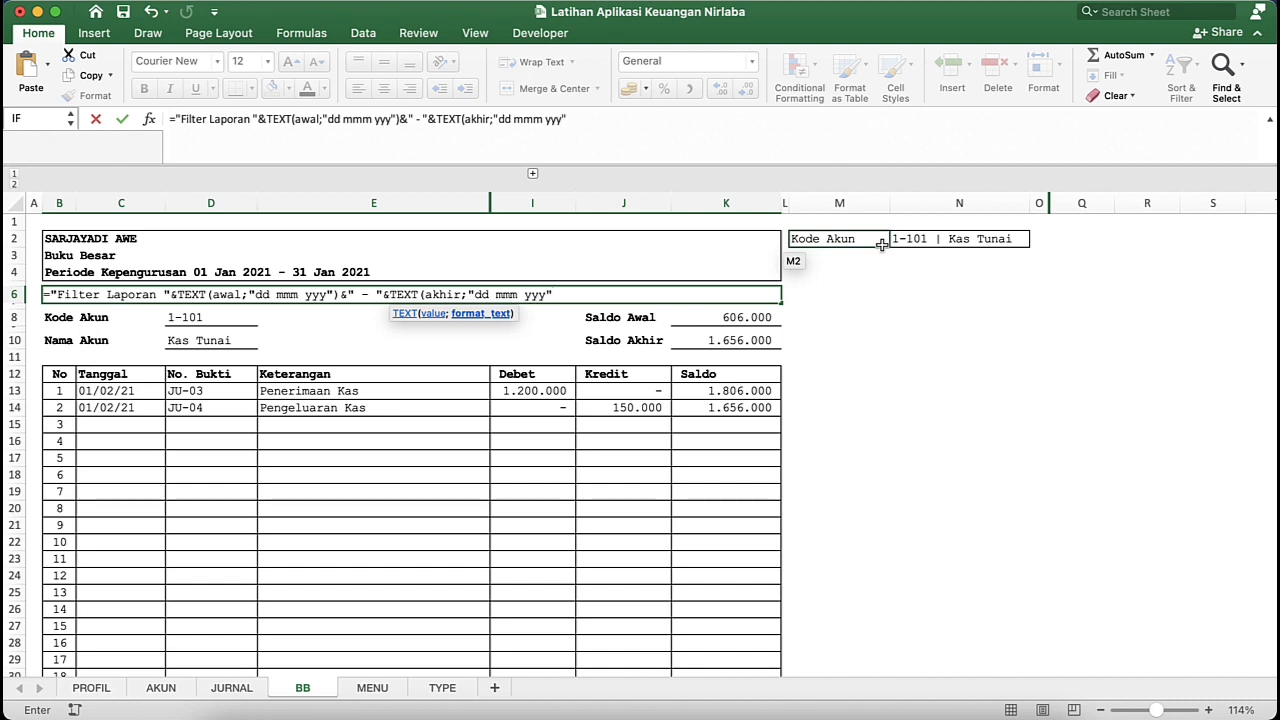
{"action": "type", "text": "\")"}
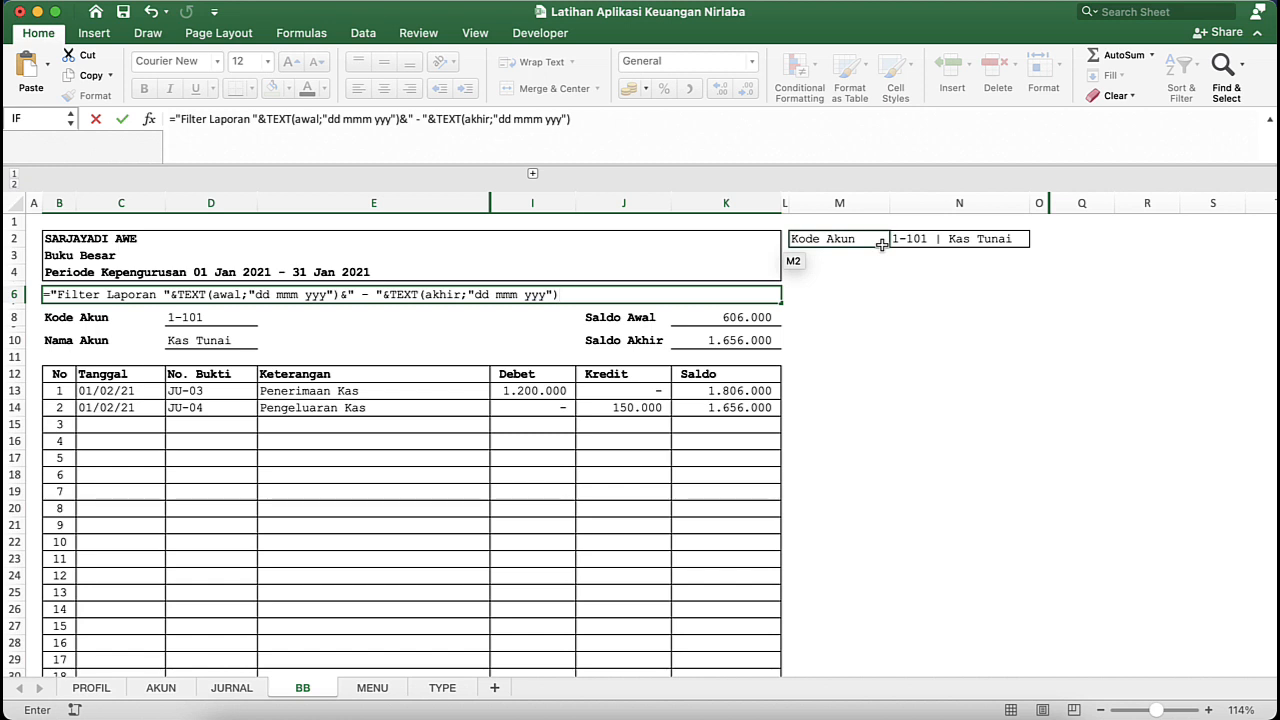
{"action": "key", "text": "Return"}
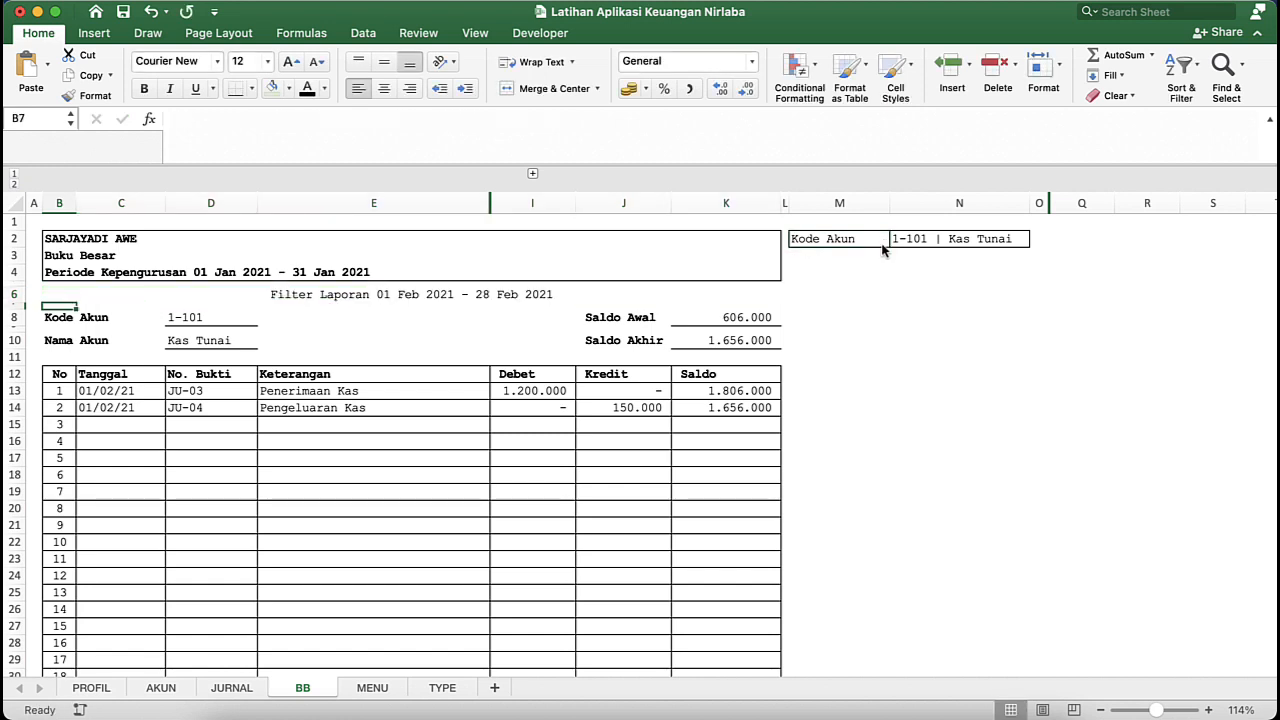
- Format the Filter Laporan line in row 6 as right-aligned italic text at font size 10
{"action": "left_click", "coordinate": [409, 294]}
{"action": "left_click", "coordinate": [409, 89]}
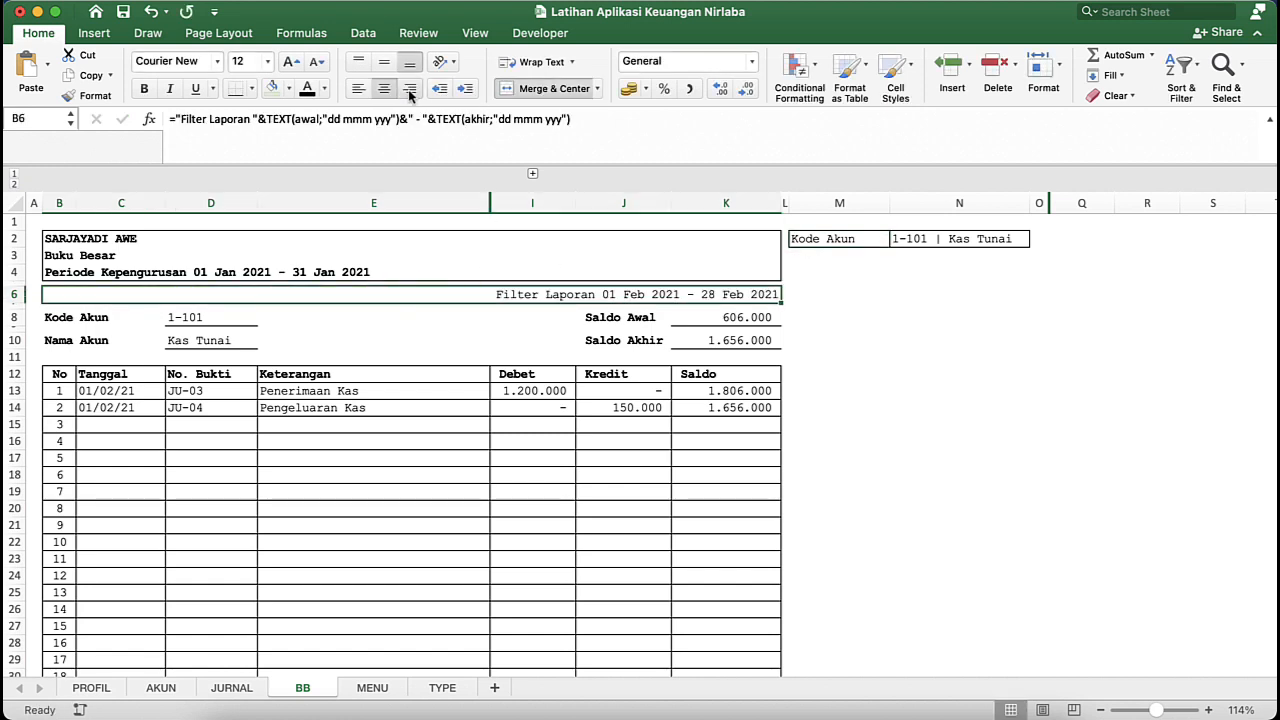
{"action": "left_click", "coordinate": [634, 345]}
{"action": "left_click", "coordinate": [665, 300]}
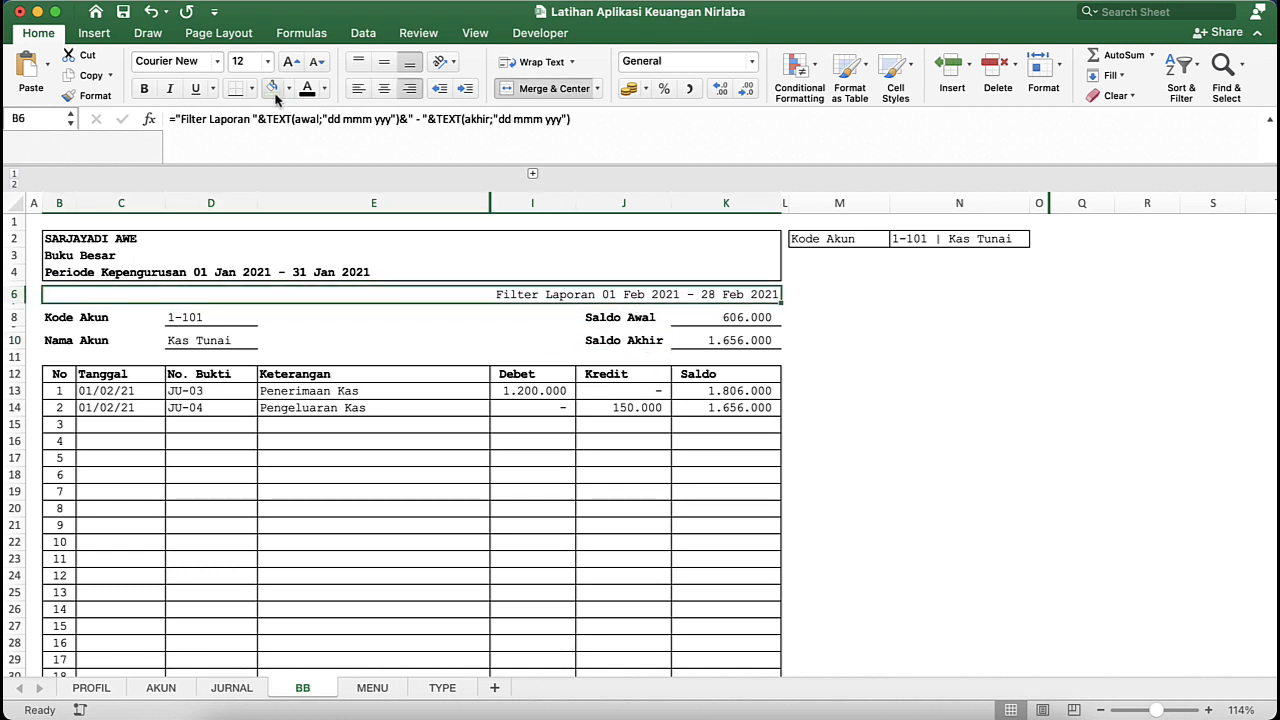
{"action": "left_click", "coordinate": [170, 89]}
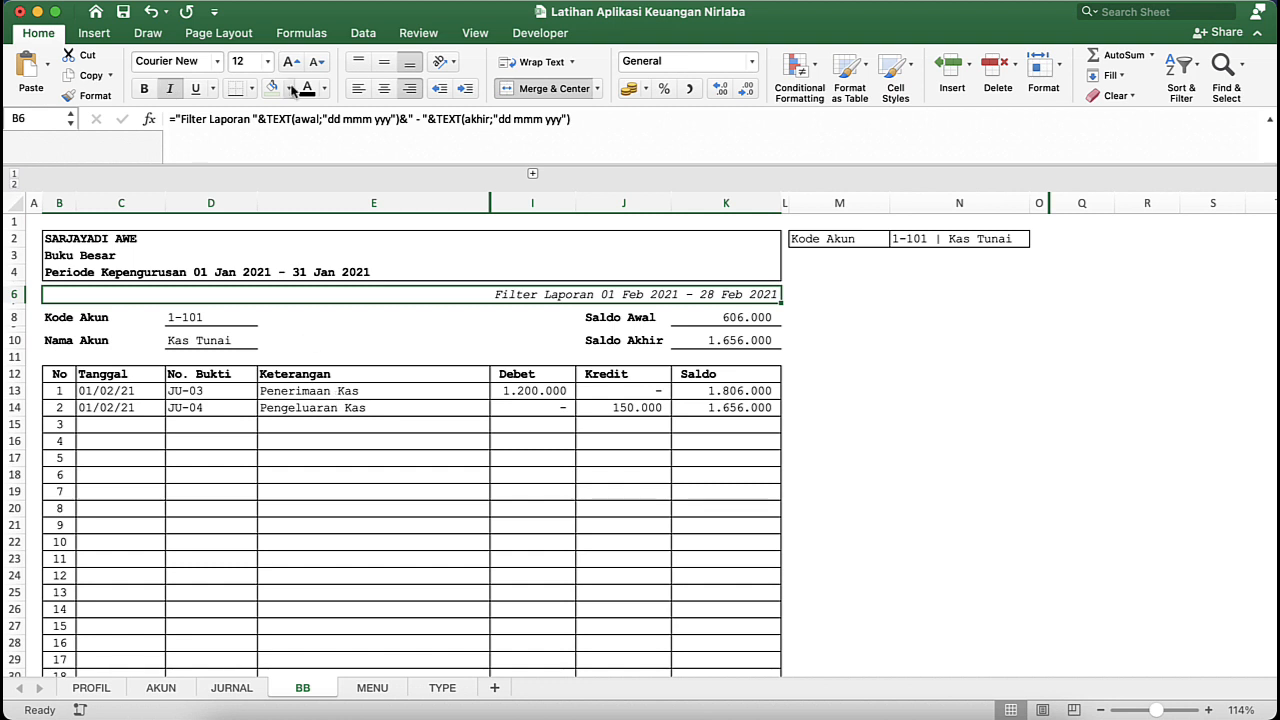
{"action": "left_click", "coordinate": [316, 62]}
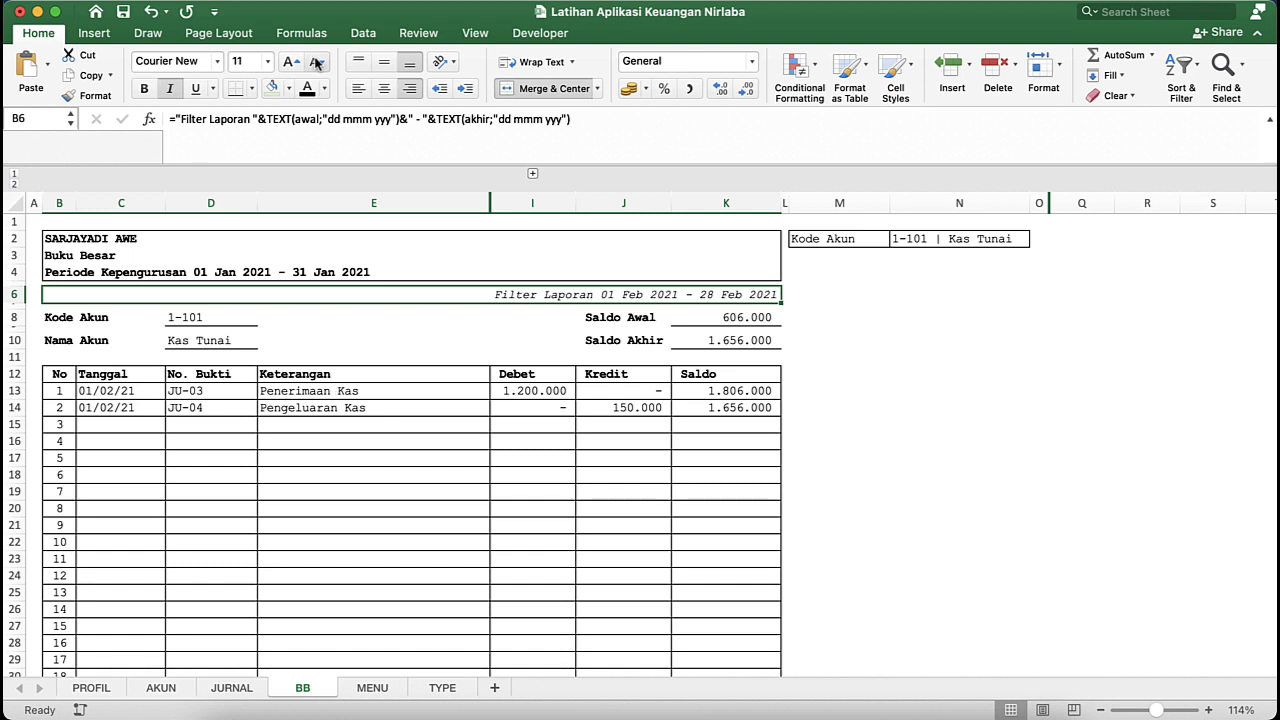
{"action": "left_click", "coordinate": [316, 62]}
{"action": "left_click", "coordinate": [482, 406]}
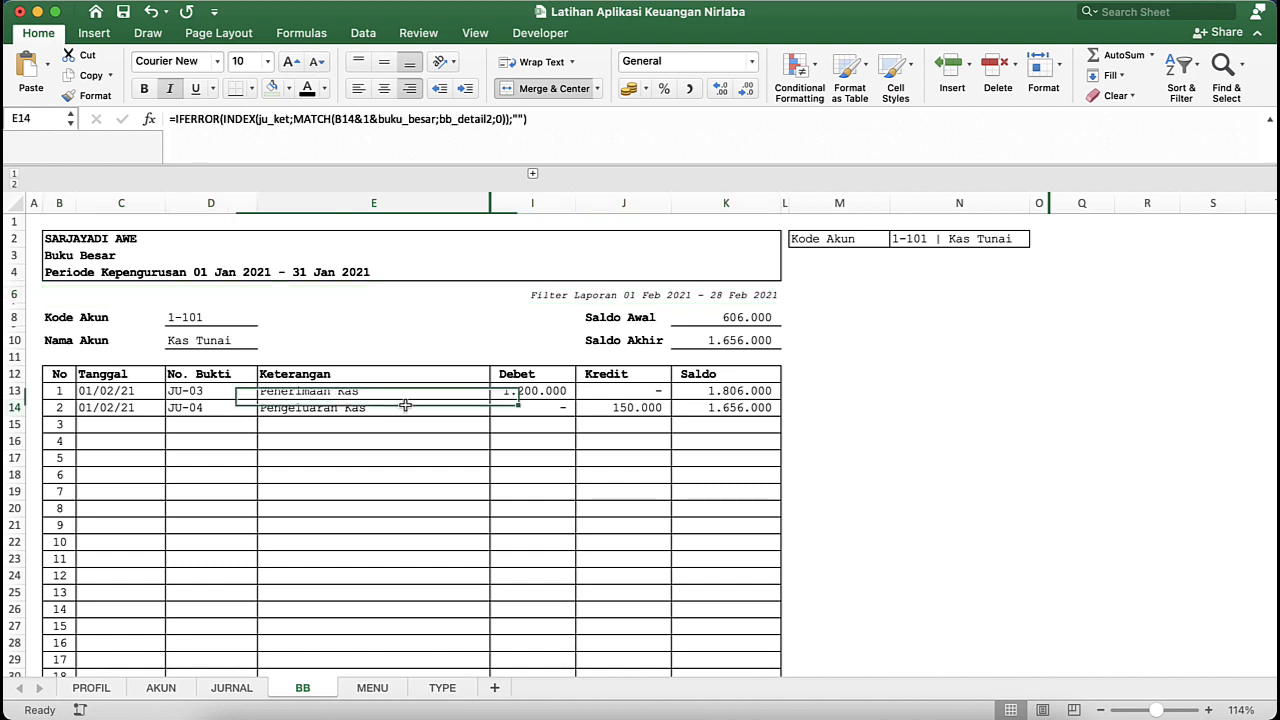
- Add a top and a bottom border to the Filter Laporan line in row 6
{"action": "left_click", "coordinate": [669, 294]}
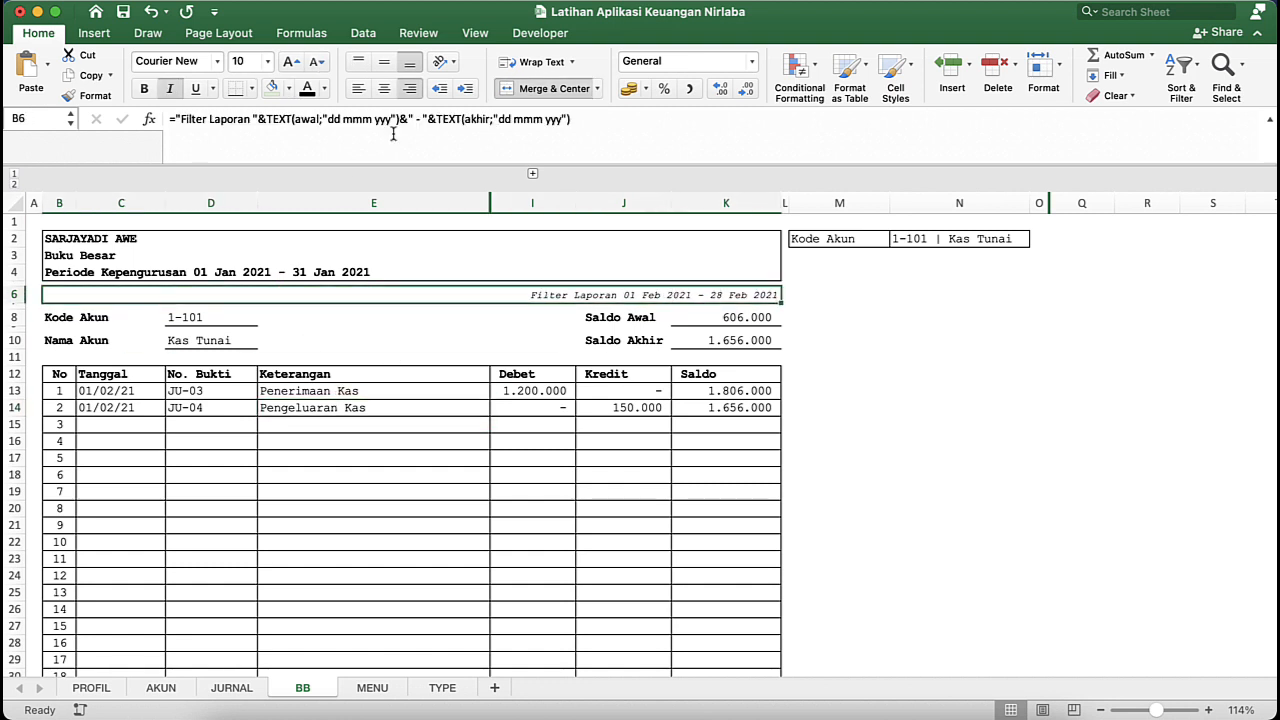
{"action": "left_click", "coordinate": [251, 89]}
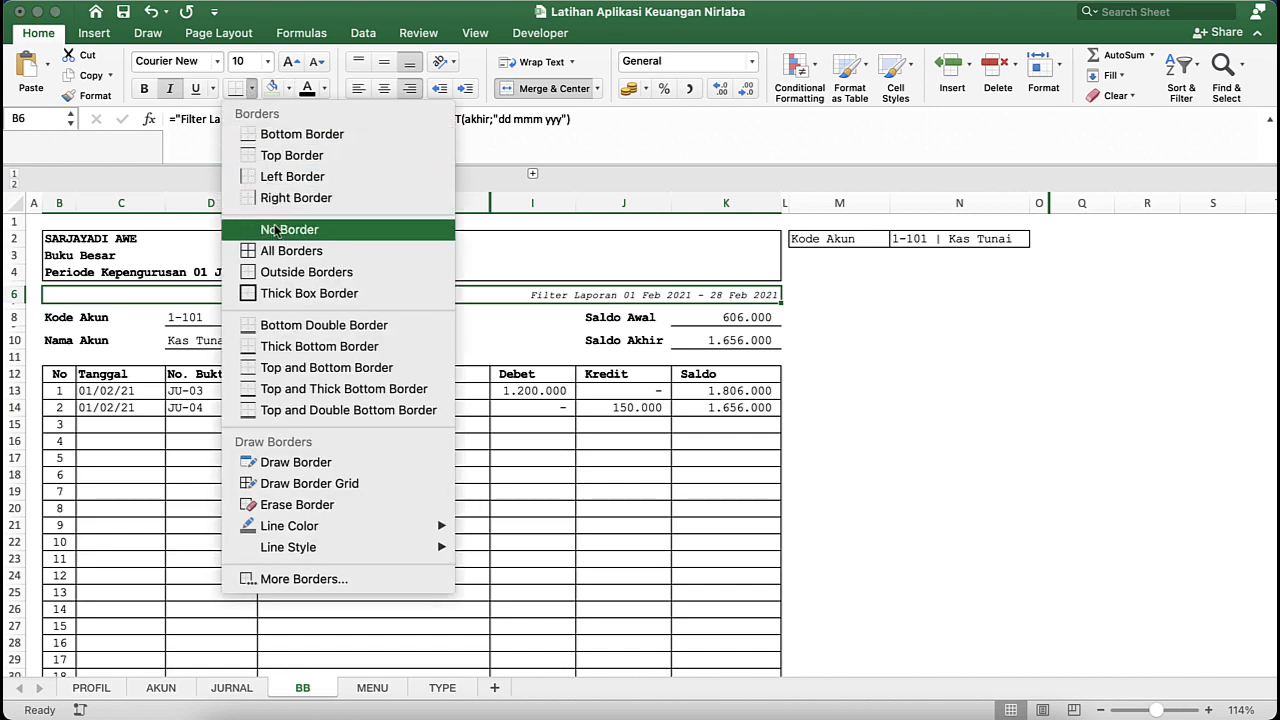
{"action": "left_click", "coordinate": [290, 146]}
{"action": "left_click", "coordinate": [251, 89]}
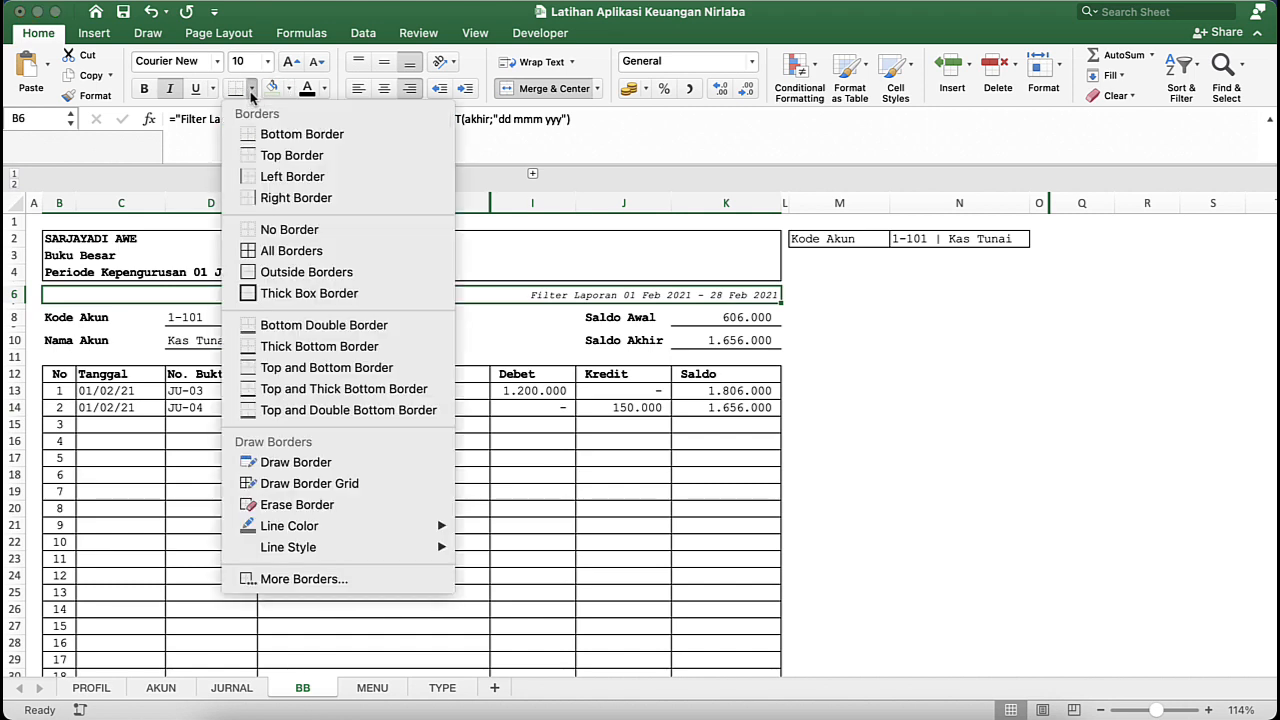
{"action": "left_click", "coordinate": [268, 160]}
{"action": "left_click", "coordinate": [443, 412]}
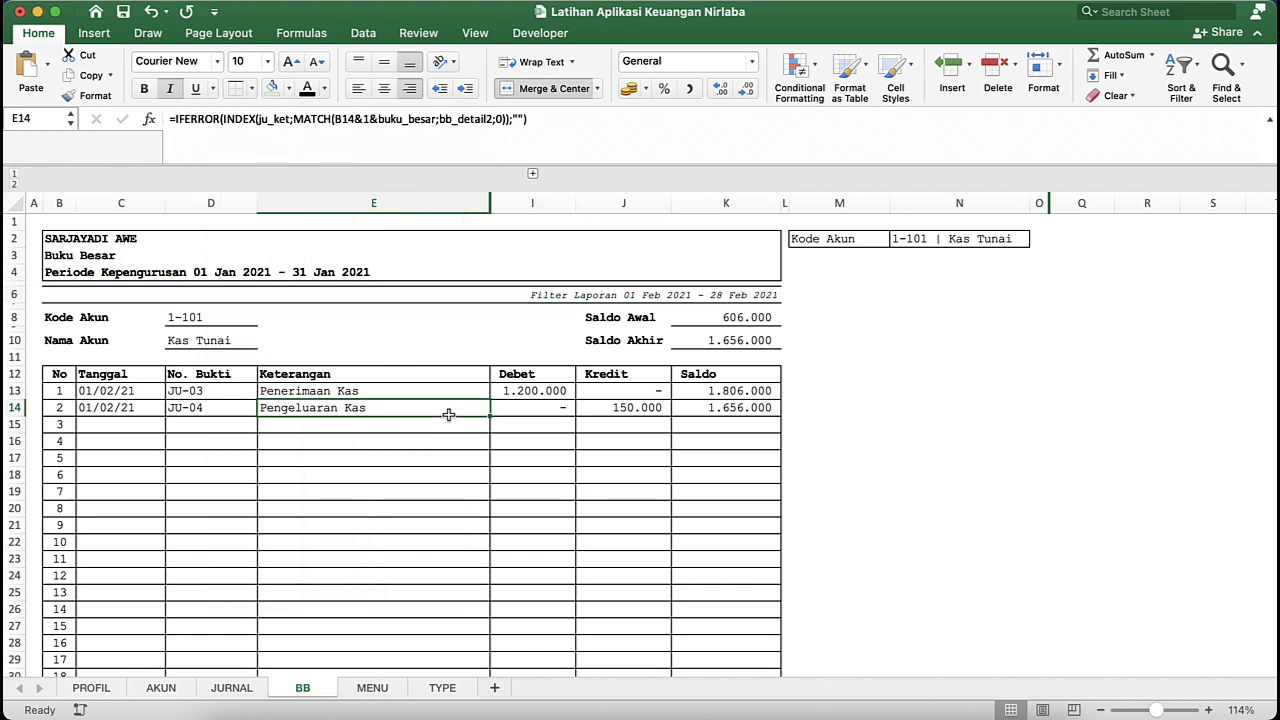
{"action": "left_click", "coordinate": [542, 508]}
- Merge and center the organisation name across columns B to K in row 2
{"action": "left_click", "coordinate": [89, 239]}
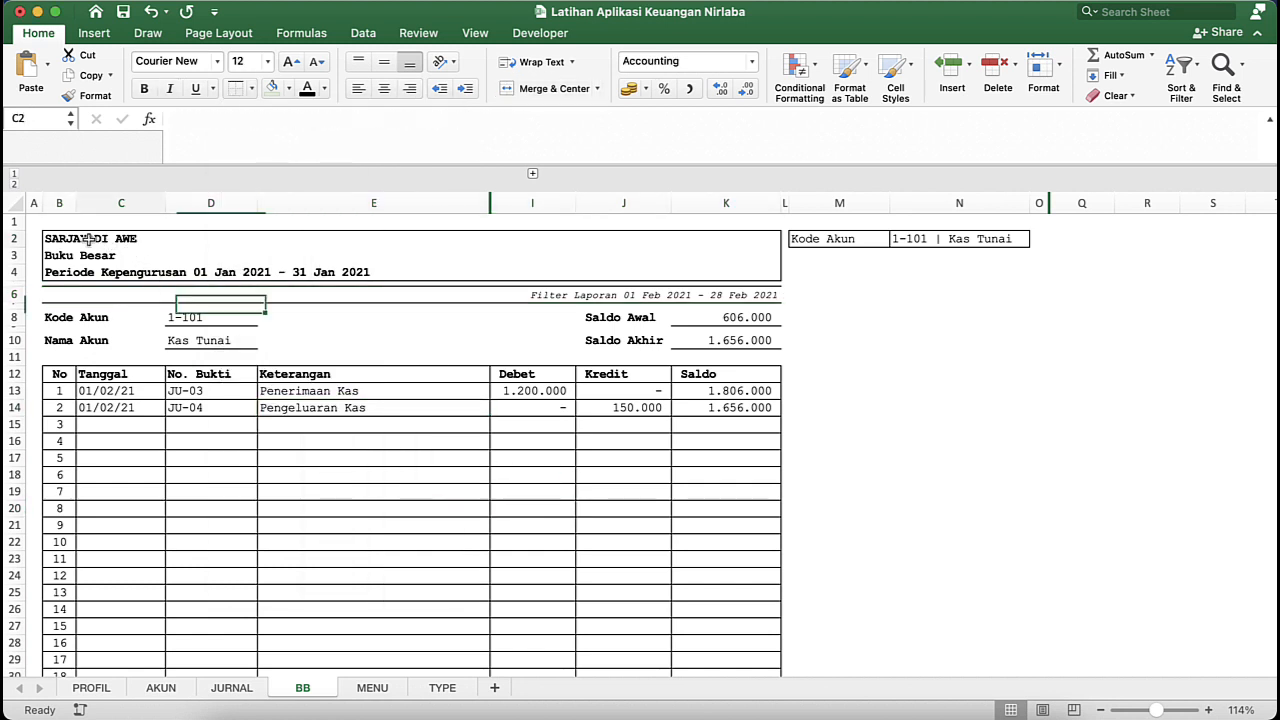
{"action": "left_click_drag", "start_coordinate": [60, 239], "coordinate": [760, 239]}
{"action": "left_click", "coordinate": [525, 92]}
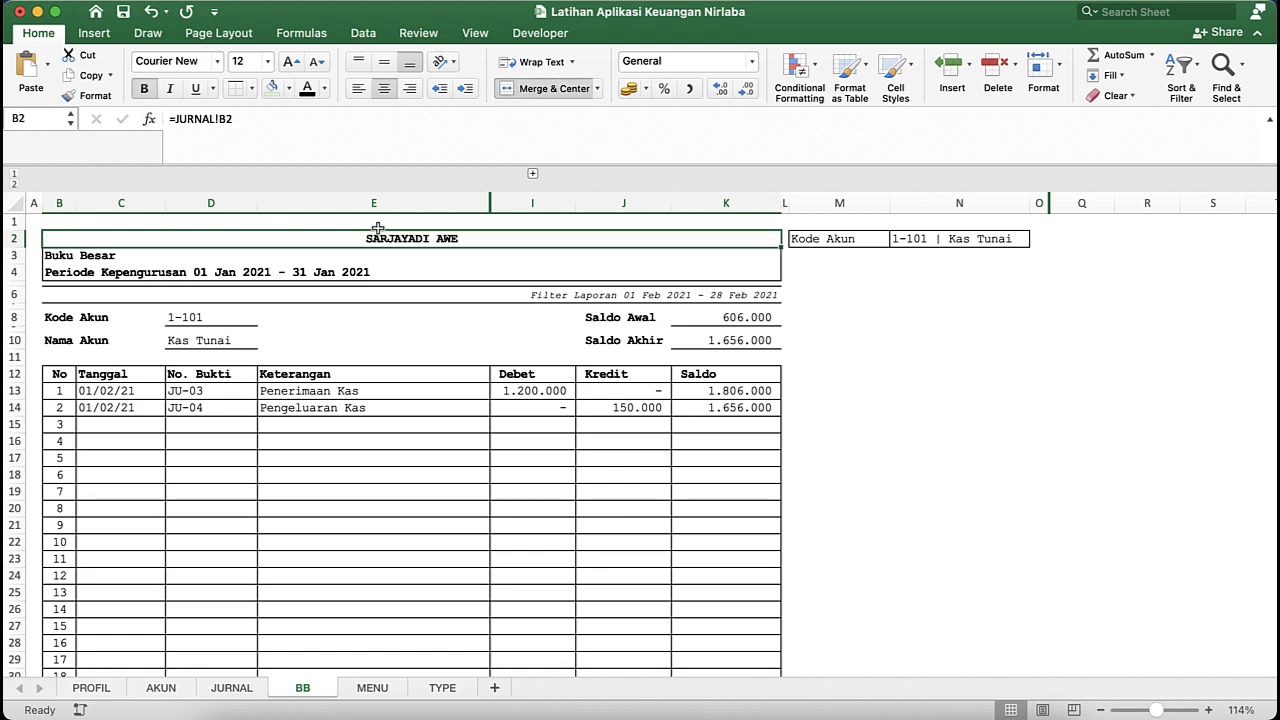
- Merge and center the Buku Besar title across columns B to K in row 3
{"action": "left_click", "coordinate": [118, 258]}
{"action": "key", "text": "Left"}
{"action": "key", "text": "shift+Right"}
{"action": "key", "text": "shift+Right"}
{"action": "key", "text": "shift+Right"}
{"action": "key", "text": "shift+Right"}
{"action": "key", "text": "shift+Right"}
{"action": "key", "text": "shift+Right"}
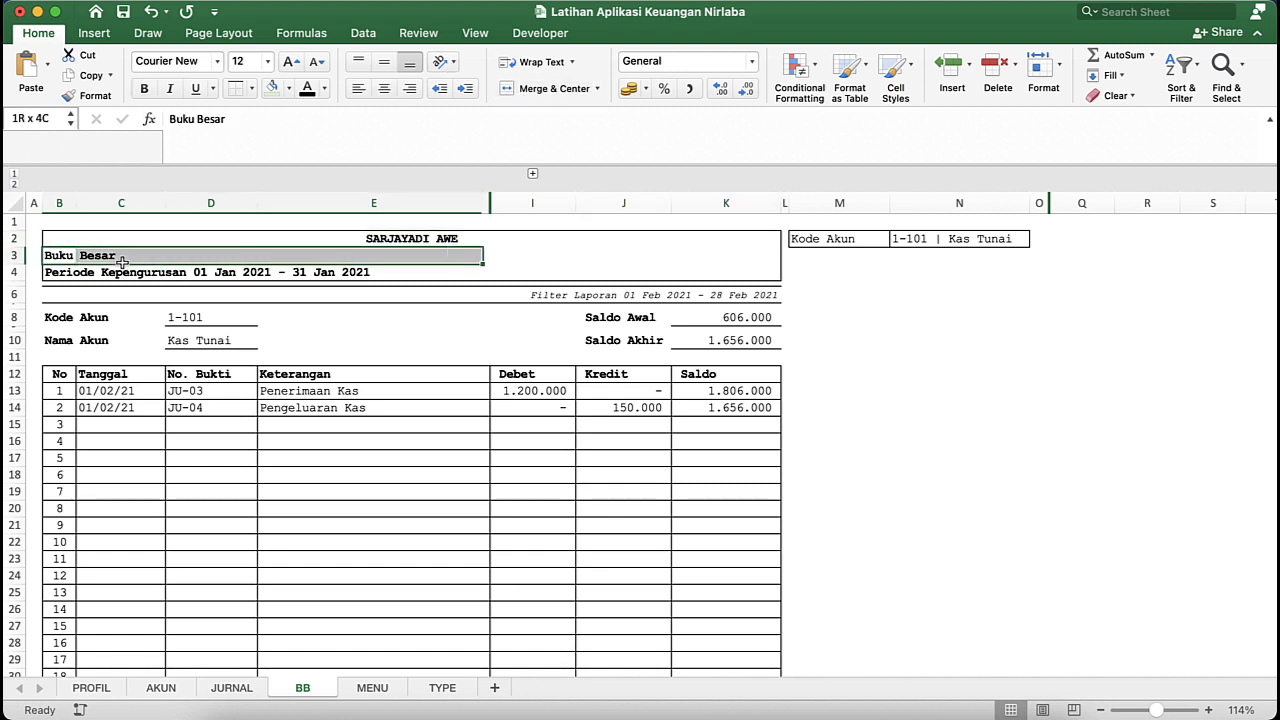
{"action": "left_click", "coordinate": [538, 90]}
- Merge and center the Periode Kepengurusan line across columns B to K in row 4
{"action": "left_click", "coordinate": [79, 274]}
{"action": "key", "text": "shift+Right"}
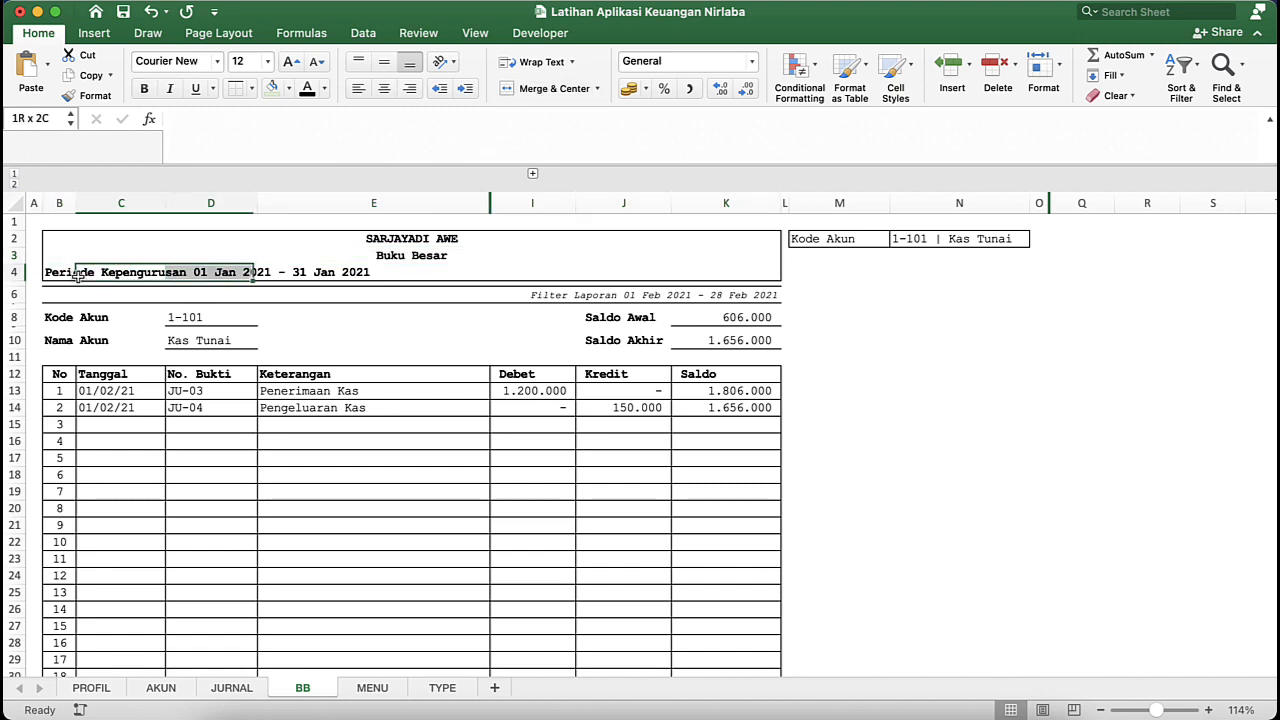
{"action": "key", "text": "Left"}
{"action": "key", "text": "Left"}
{"action": "key", "text": "Right"}
{"action": "key", "text": "shift+Right"}
{"action": "key", "text": "shift+Right"}
{"action": "key", "text": "shift+Right"}
{"action": "key", "text": "shift+Right"}
{"action": "key", "text": "shift+Right"}
{"action": "key", "text": "shift+Right"}
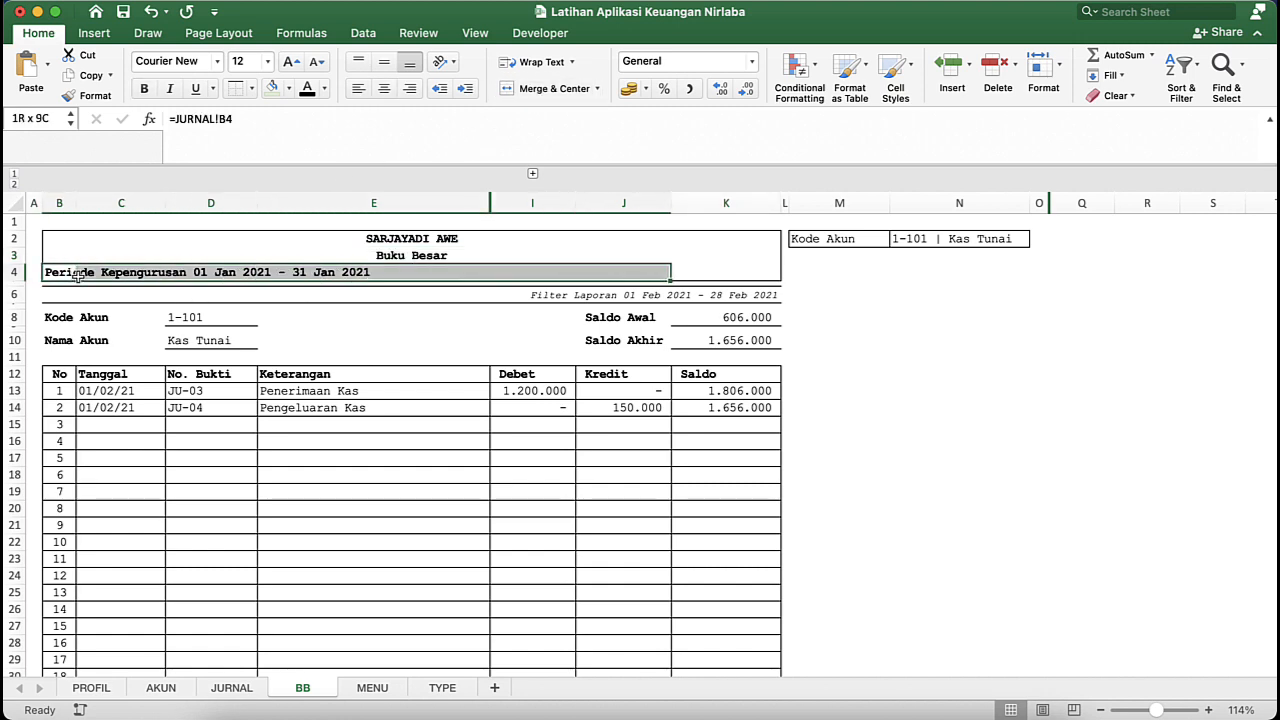
{"action": "left_click", "coordinate": [545, 88]}
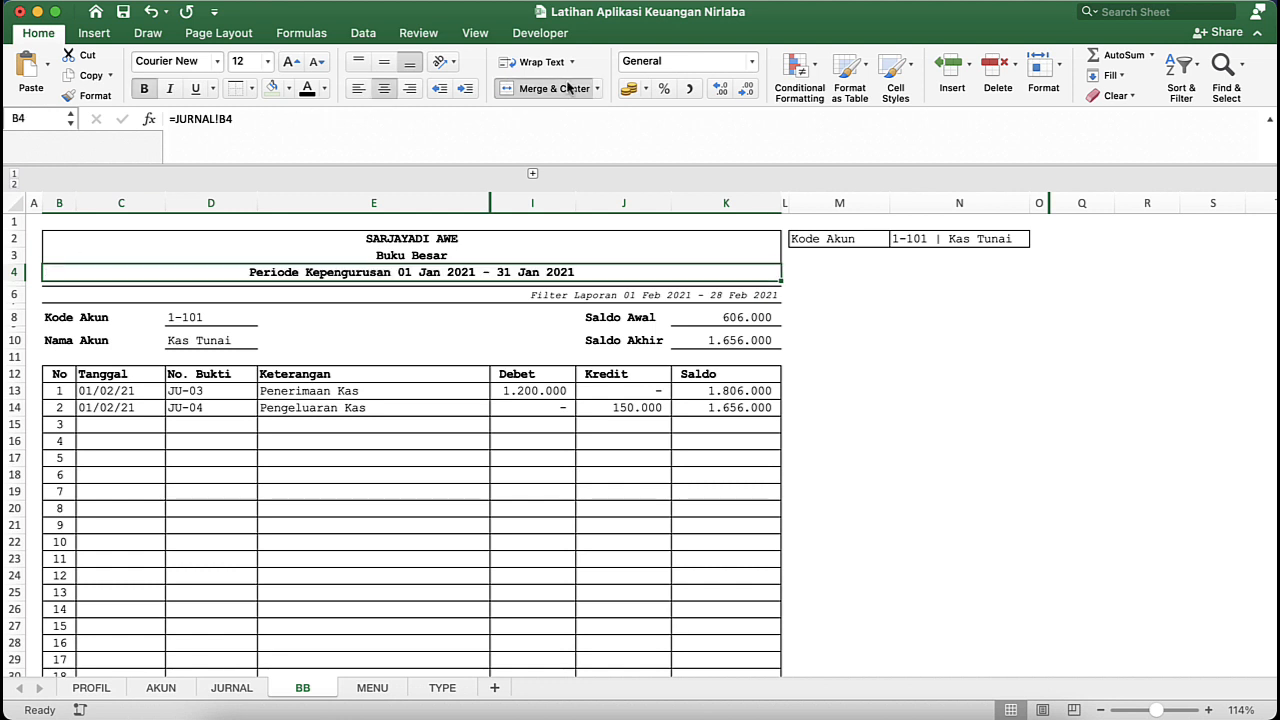
- Turn on filtering for the whole ledger table, from the row 12 headers down through all numbered rows
{"action": "left_click", "coordinate": [57, 376]}
{"action": "key", "text": "shift+Right"}
{"action": "key", "text": "shift+Right"}
{"action": "key", "text": "shift+Right"}
{"action": "key", "text": "shift+Right"}
{"action": "key", "text": "shift+Right"}
{"action": "key", "text": "shift+Right"}
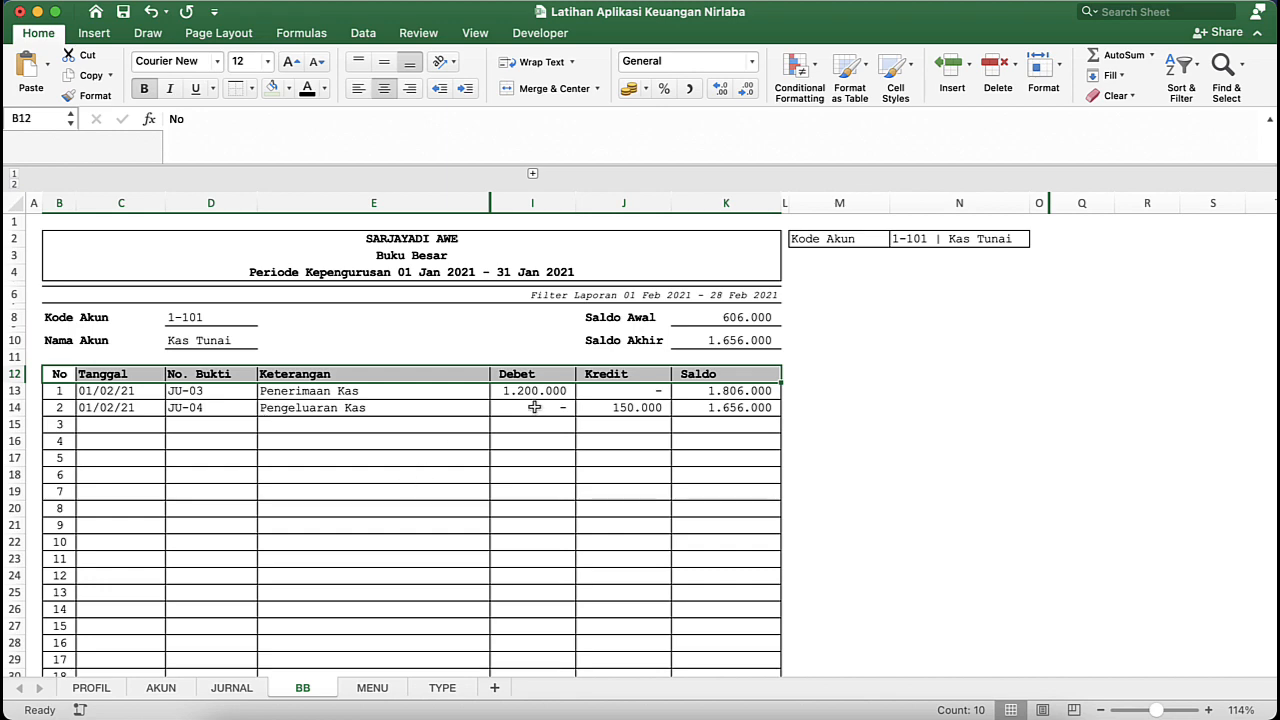
{"action": "key", "text": "super+shift+Down"}
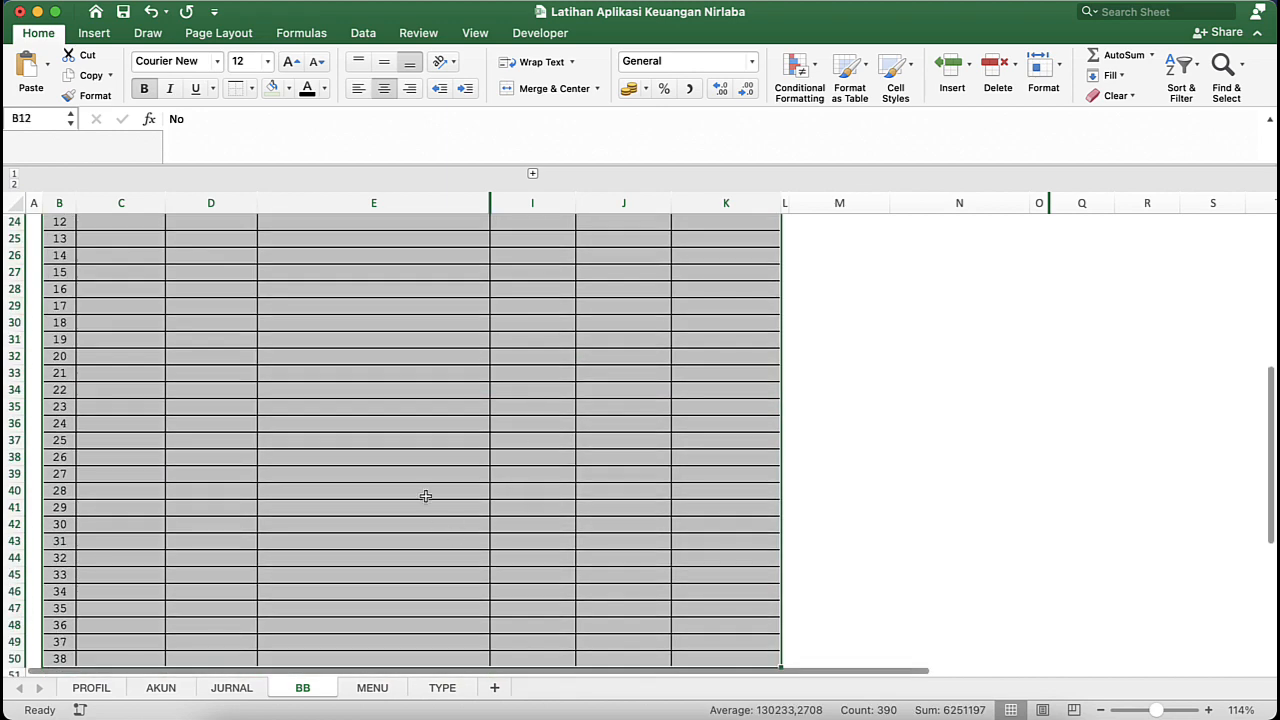
{"action": "scroll", "coordinate": [425, 496], "scroll_direction": "down", "scroll_amount": 6}
{"action": "scroll", "coordinate": [425, 496], "scroll_direction": "up", "scroll_amount": 10}
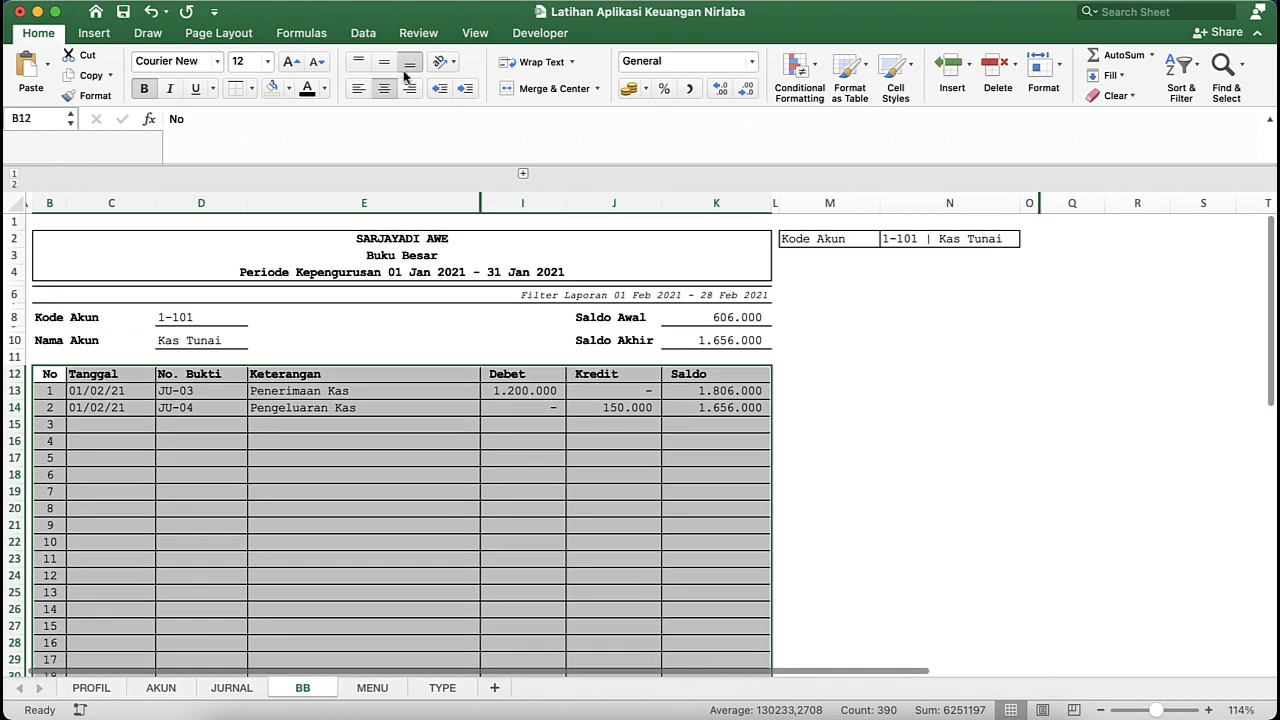
{"action": "left_click", "coordinate": [360, 33]}
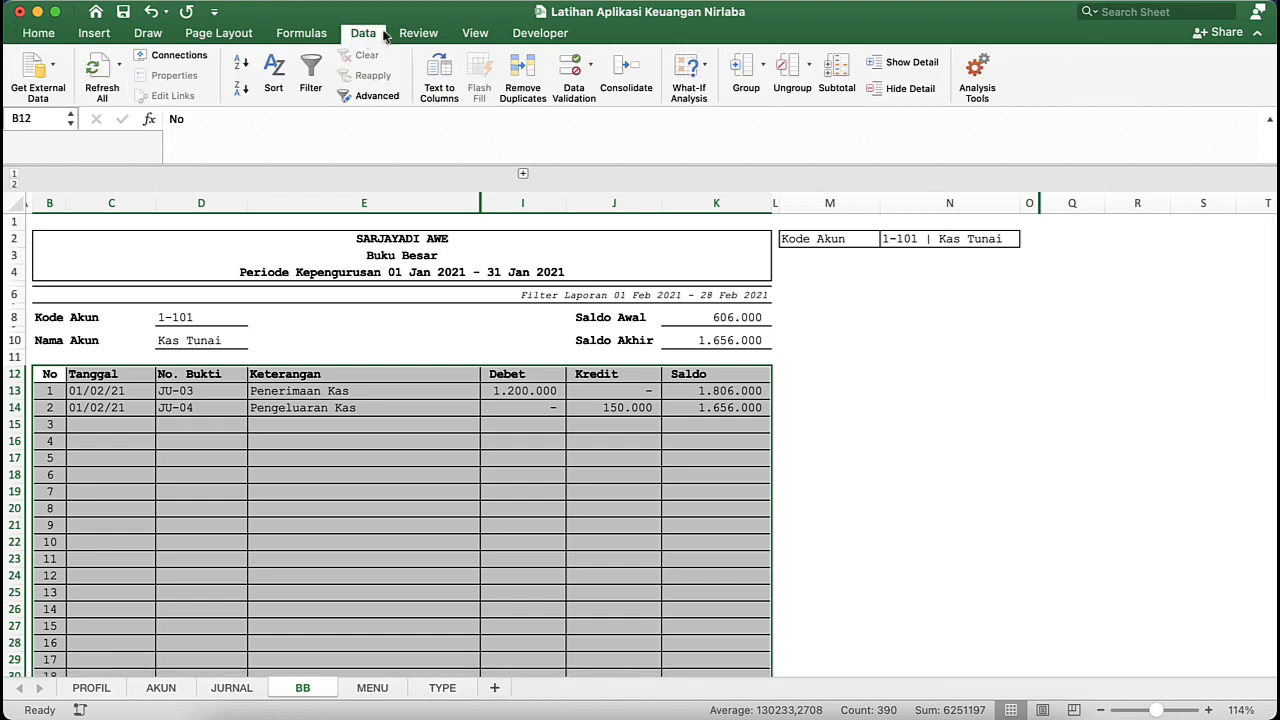
{"action": "left_click", "coordinate": [311, 75]}
{"action": "left_click", "coordinate": [307, 464]}
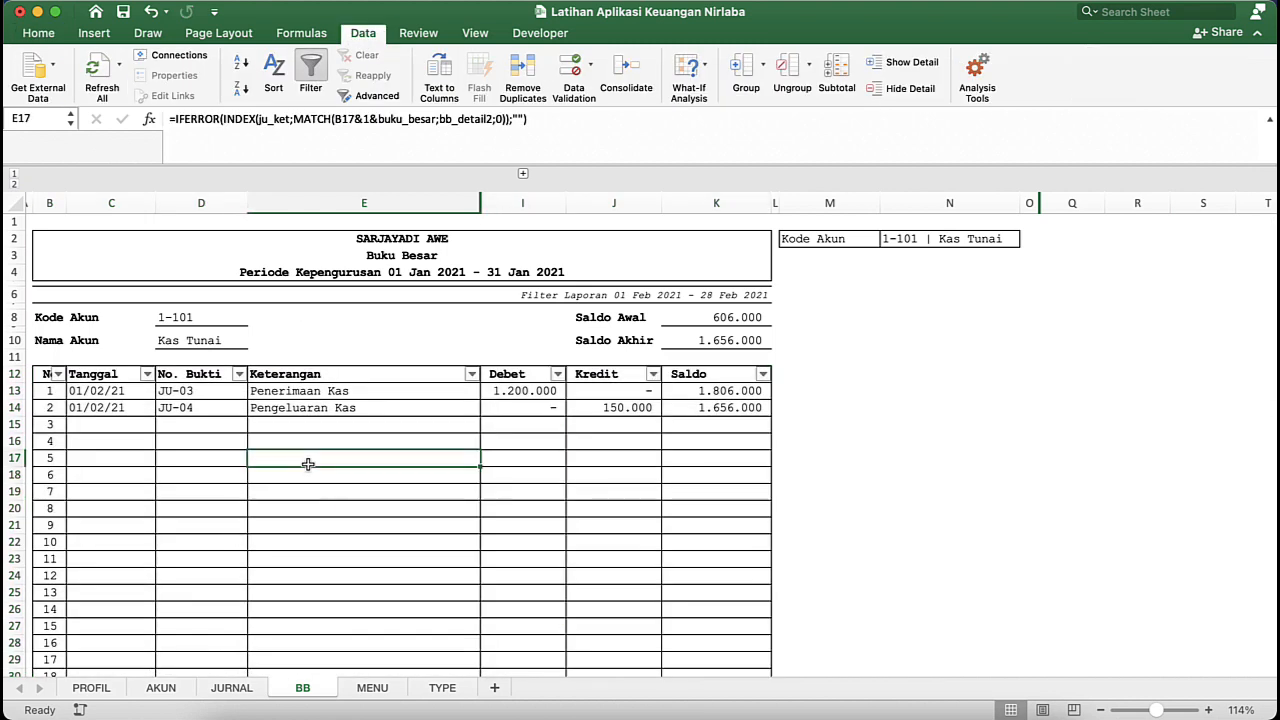
- Filter the Tanggal column of the ledger table to exclude blank entries
{"action": "left_click", "coordinate": [158, 456]}
{"action": "scroll", "coordinate": [158, 456], "scroll_direction": "left", "scroll_amount": 1}
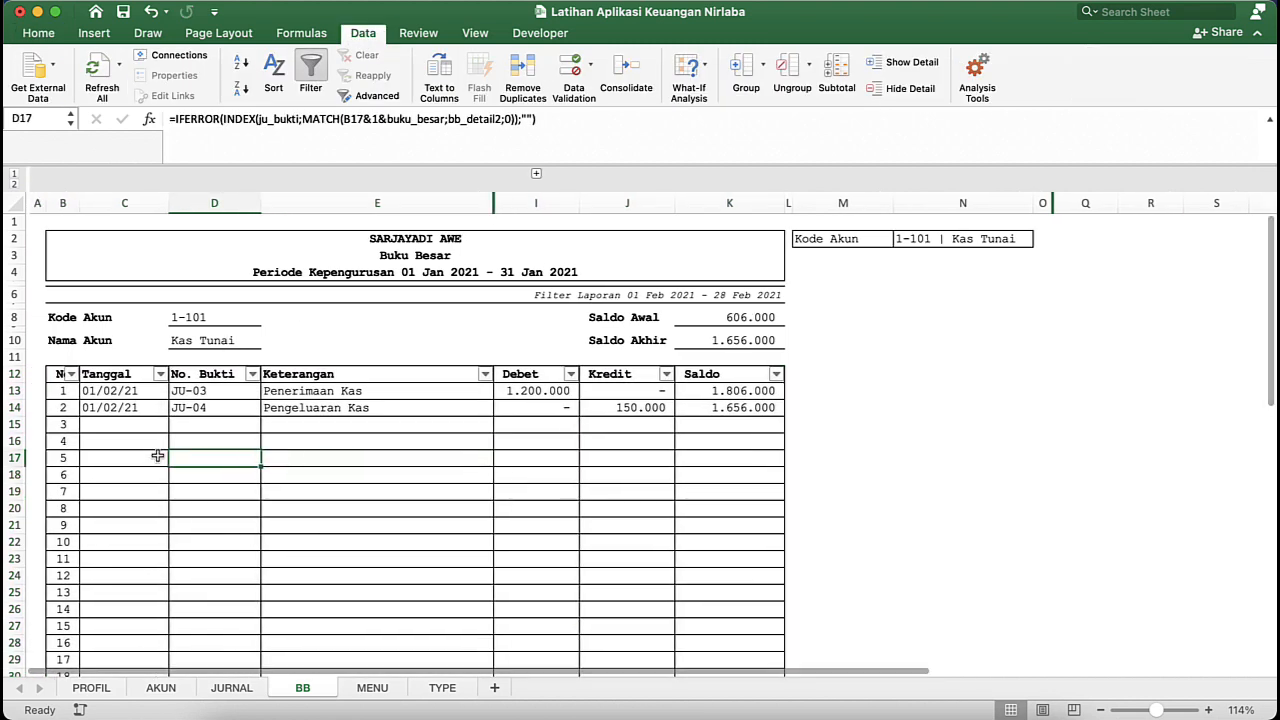
{"action": "left_click", "coordinate": [157, 374]}
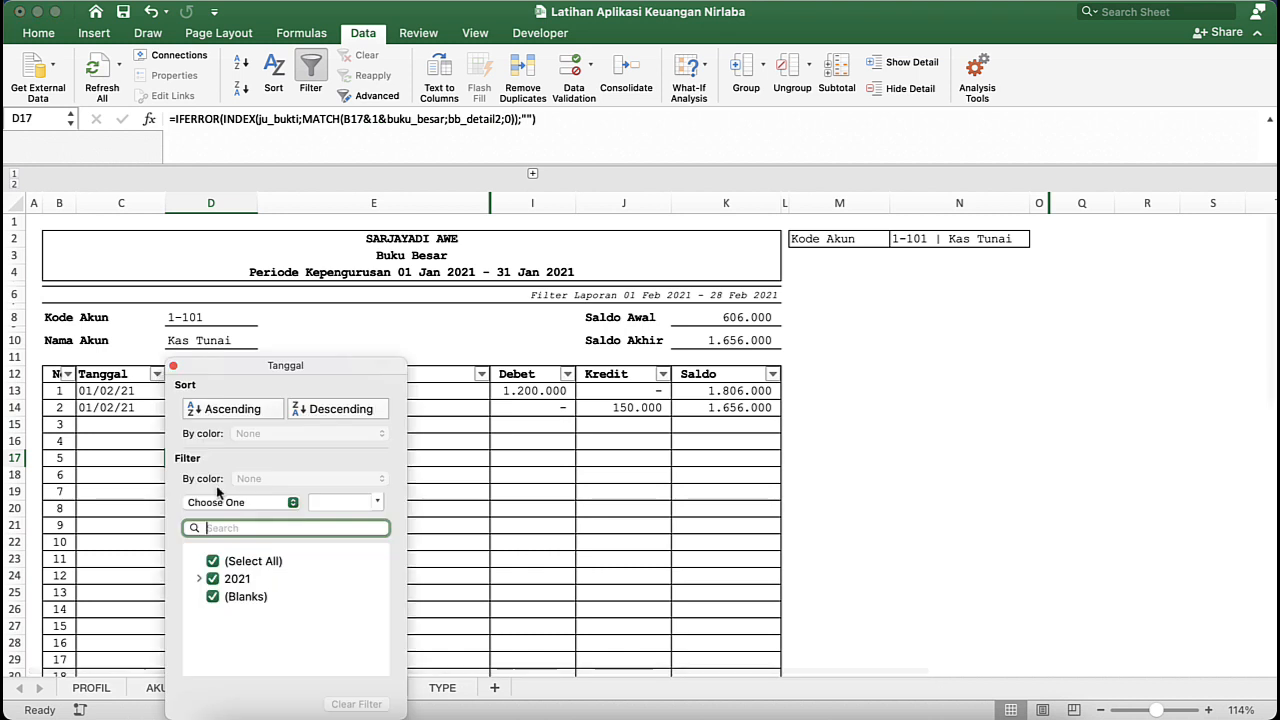
{"action": "left_click", "coordinate": [212, 597]}
{"action": "left_click", "coordinate": [52, 428]}
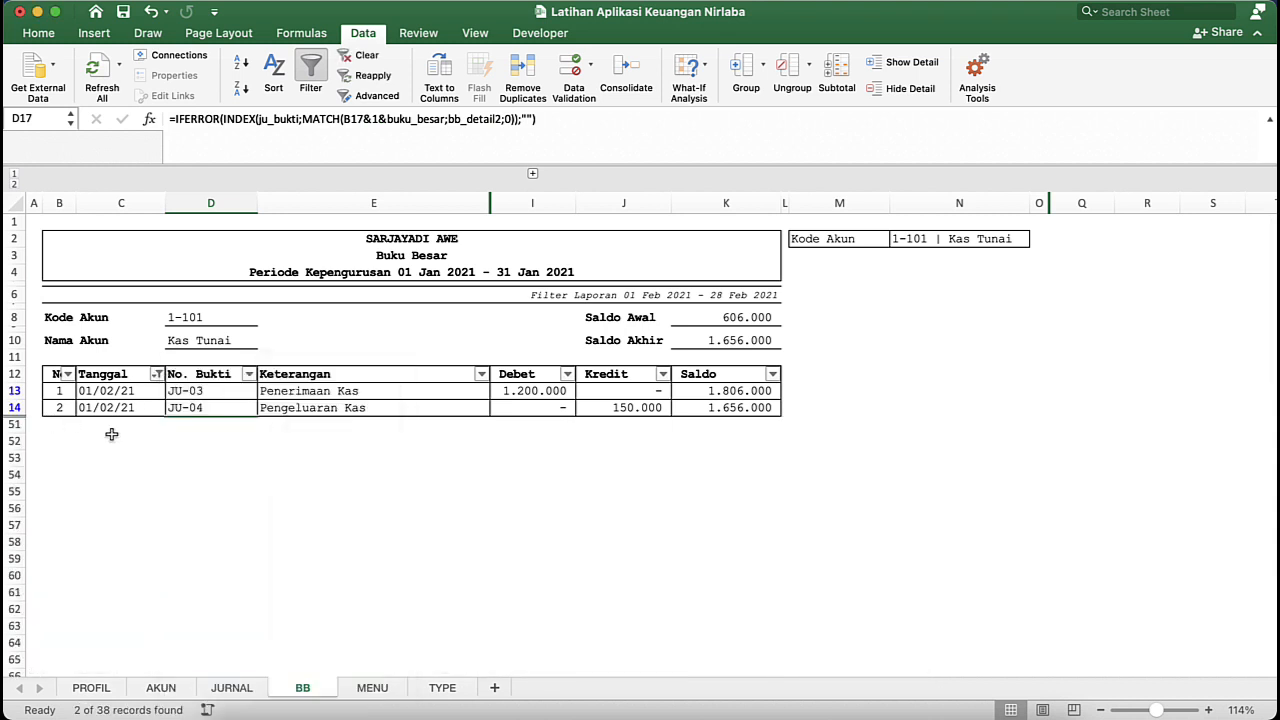
{"action": "left_click", "coordinate": [112, 440]}
{"action": "left_click", "coordinate": [440, 491]}
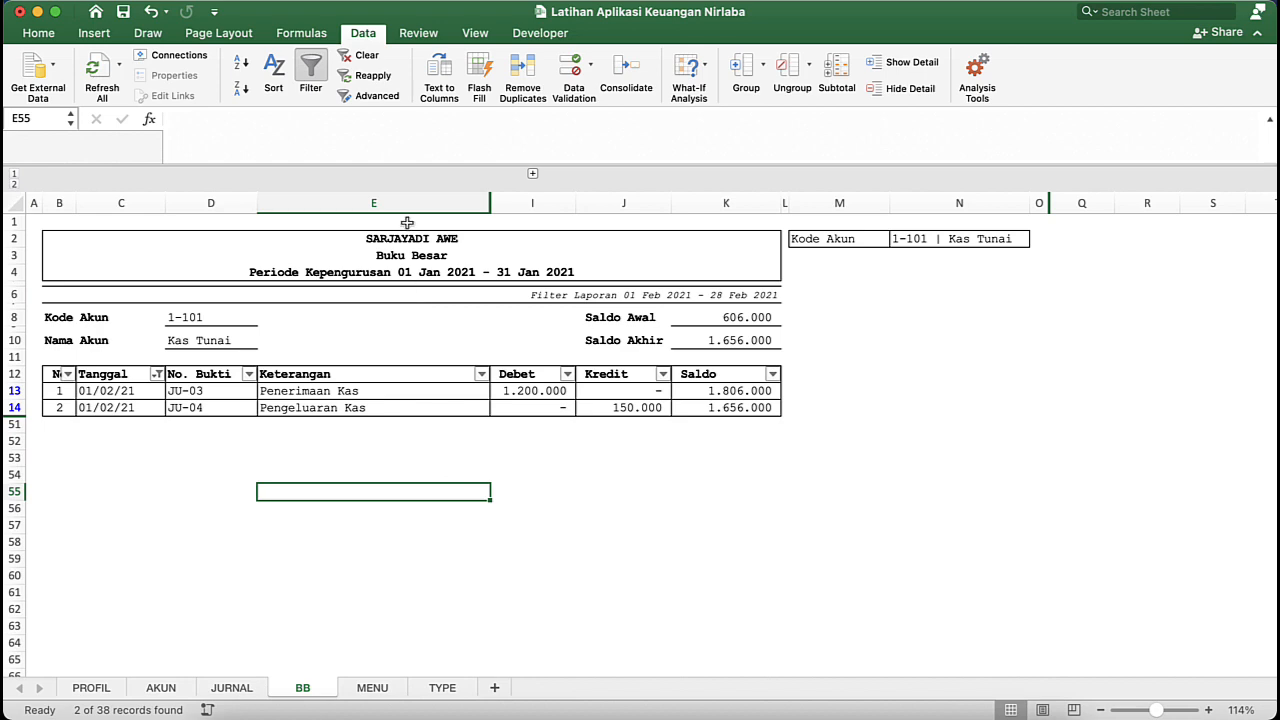
- Include the blank entries in the Tanggal column filter again
{"action": "left_click", "coordinate": [157, 374]}
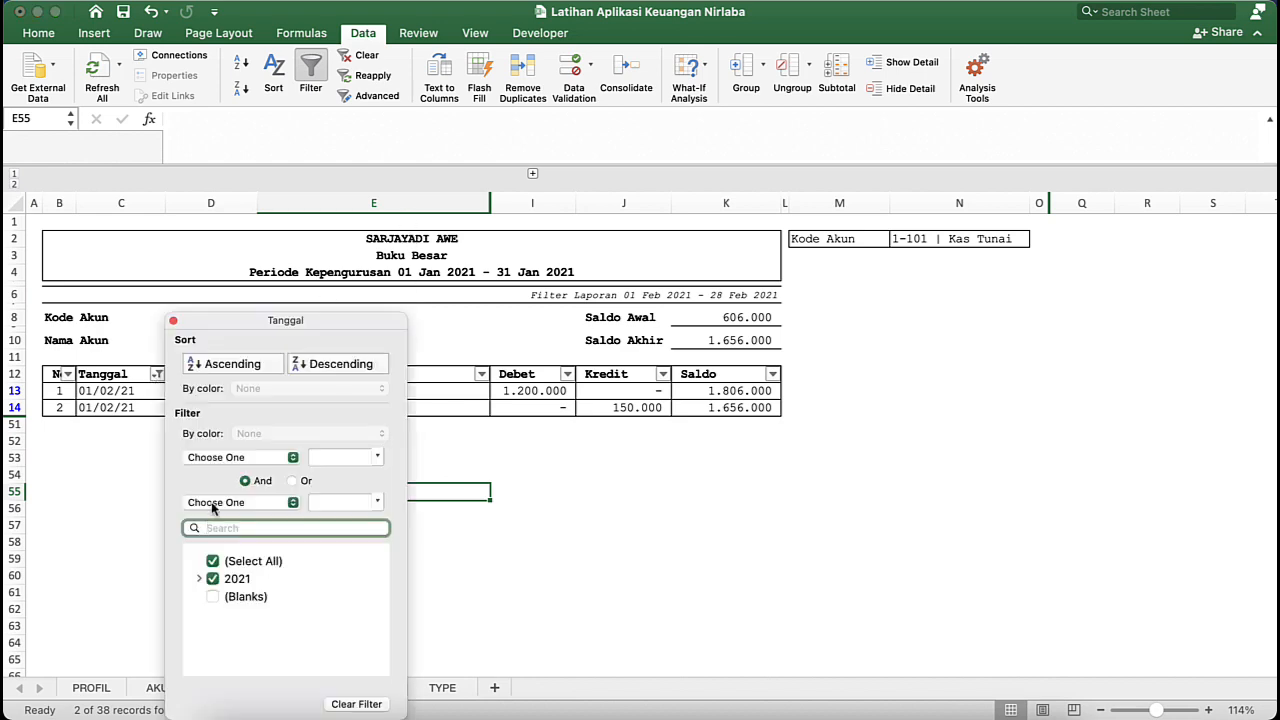
{"action": "left_click", "coordinate": [212, 596]}
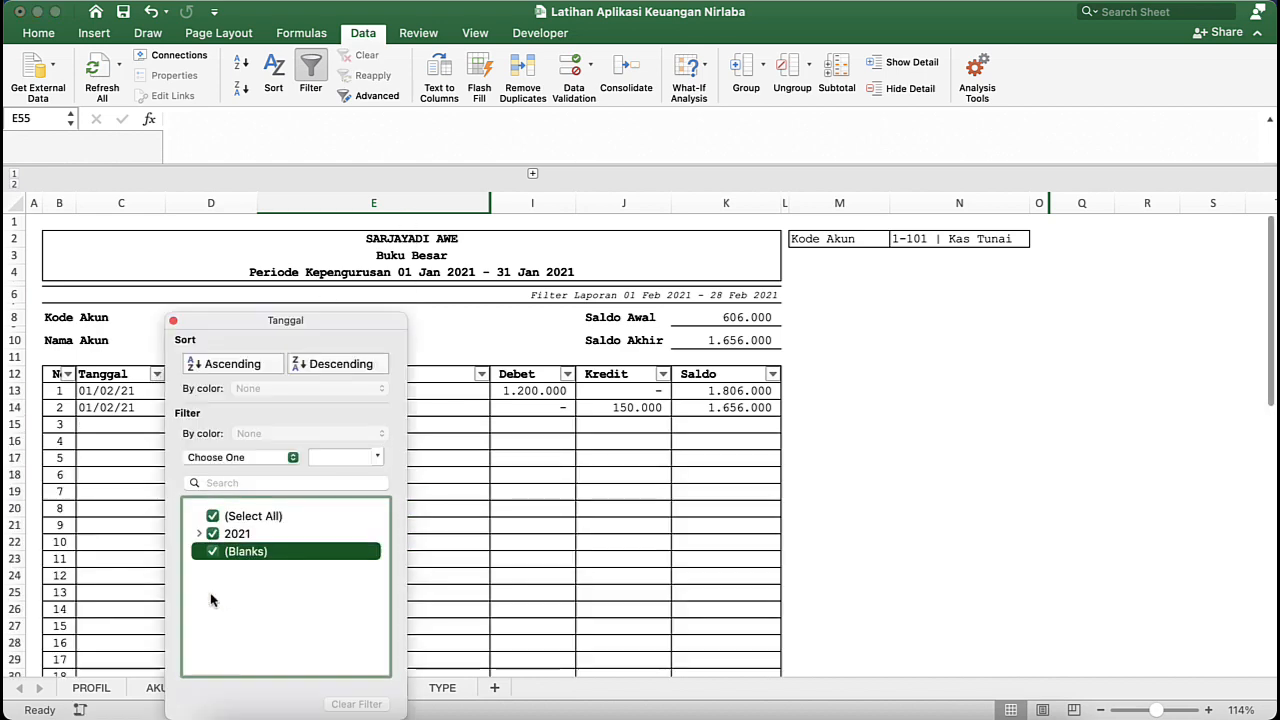
{"action": "left_click", "coordinate": [531, 515]}
{"action": "scroll", "coordinate": [531, 515], "scroll_direction": "down", "scroll_amount": 8}
{"action": "scroll", "coordinate": [531, 515], "scroll_direction": "up", "scroll_amount": 8}
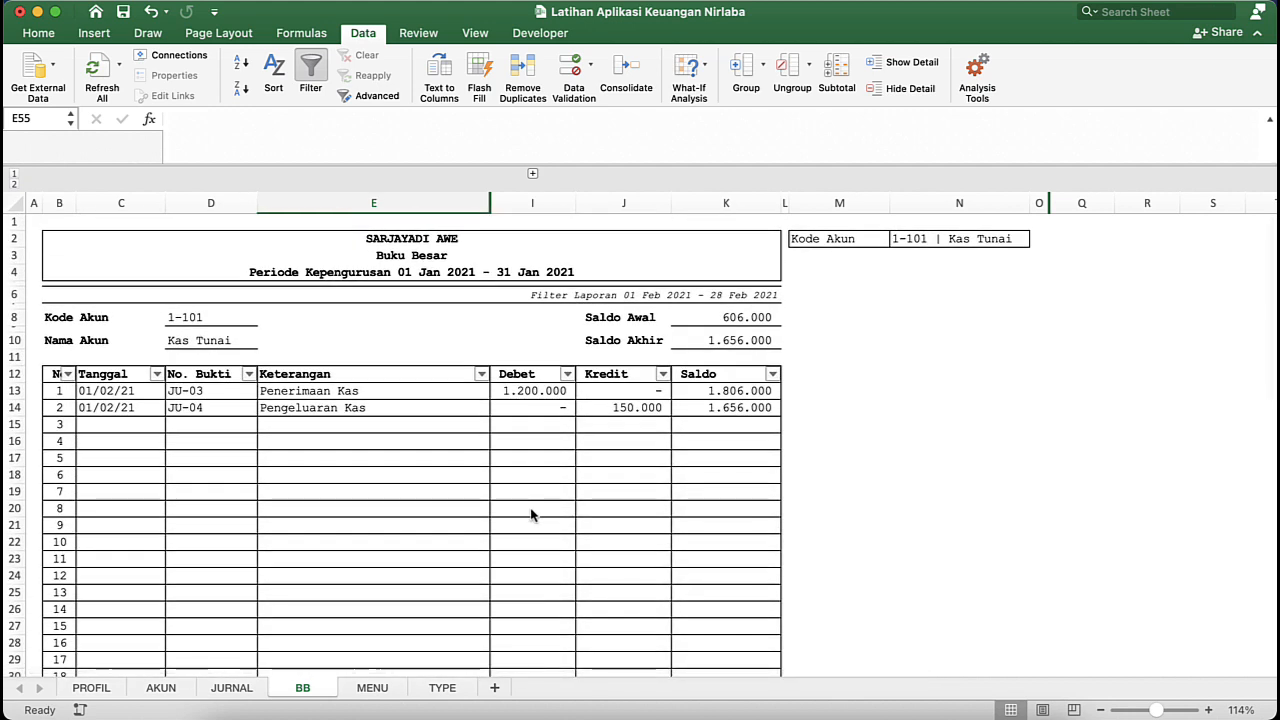
{"action": "left_click", "coordinate": [858, 329]}
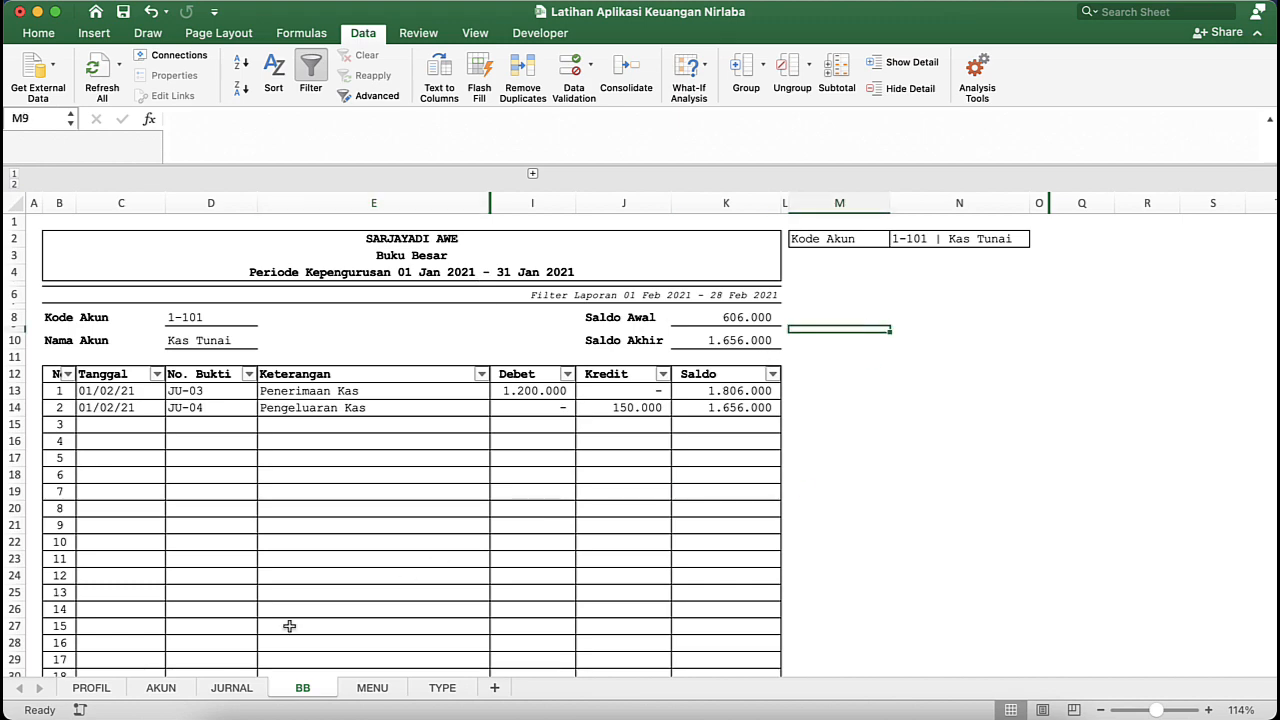
- Switch to the APLIKASI KEUANGAN NIRLABA ISAK-35 workbook and examine the Neraca Saldo report linked from its MENU sheet
{"action": "key", "text": "ctrl+Down"}
{"action": "left_click", "coordinate": [1035, 400]}
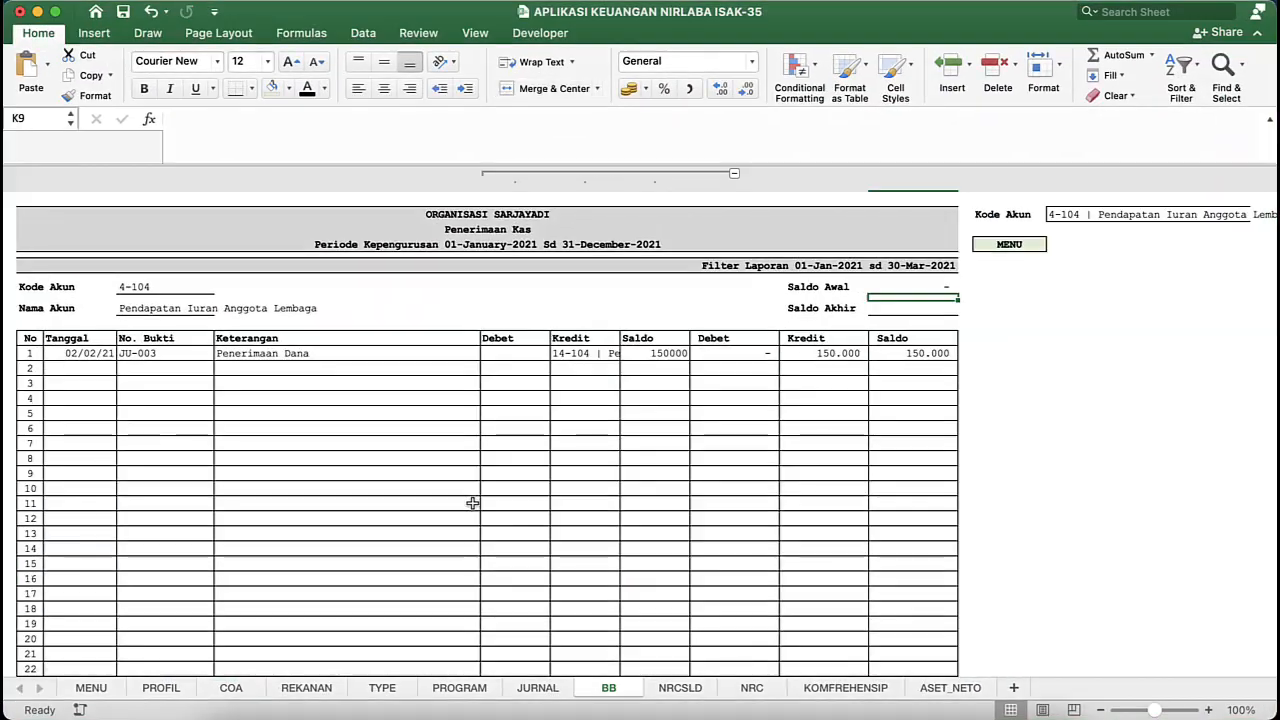
{"action": "left_click", "coordinate": [89, 688]}
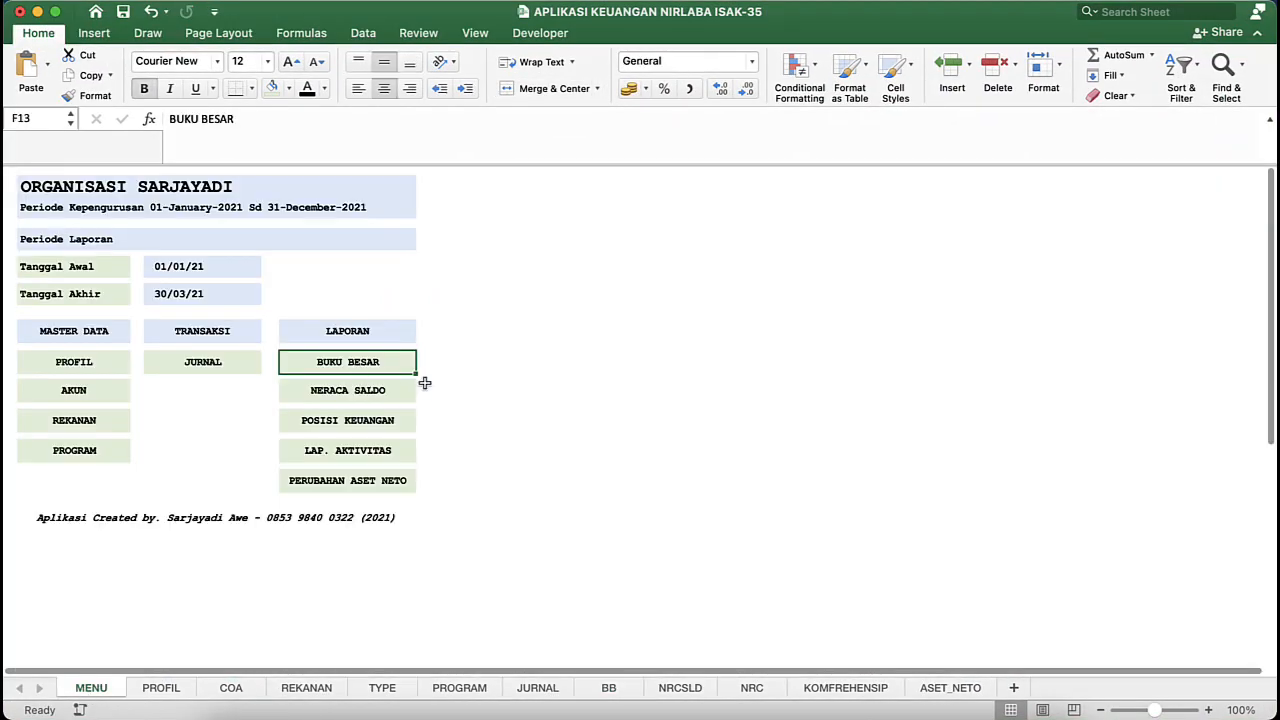
{"action": "left_click", "coordinate": [388, 391]}
{"action": "left_click", "coordinate": [423, 327]}
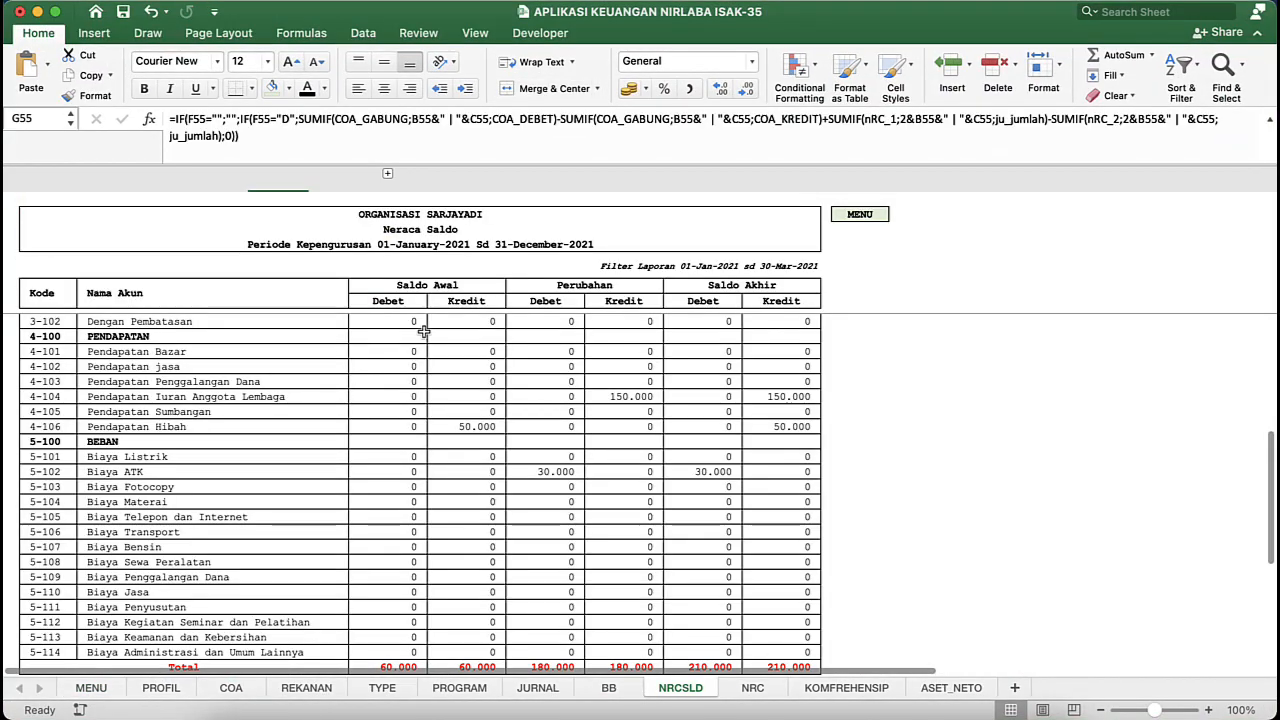
{"action": "scroll", "coordinate": [424, 330], "scroll_direction": "down", "scroll_amount": 10}
{"action": "scroll", "coordinate": [424, 330], "scroll_direction": "up", "scroll_amount": 15}
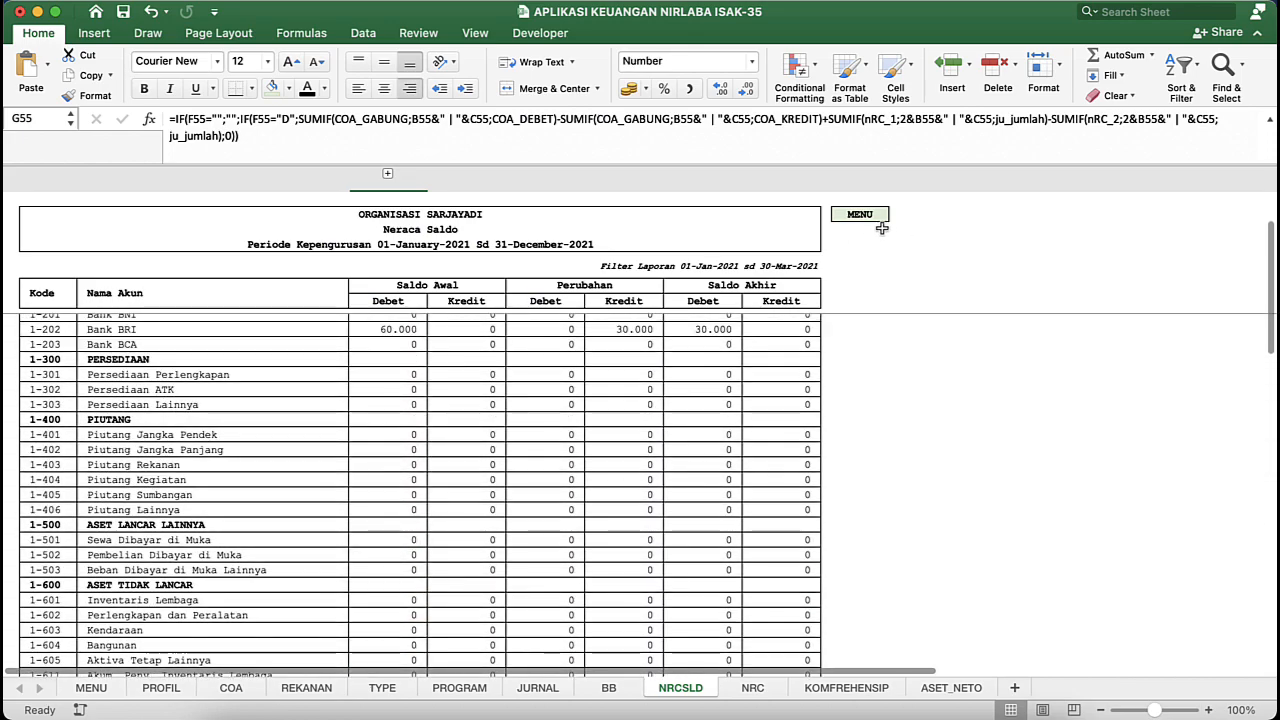
- View the Buku Besar report linked from the reference workbook's menu and return to the Latihan Aplikasi Keuangan Nirlaba workbook
{"action": "left_click", "coordinate": [859, 215]}
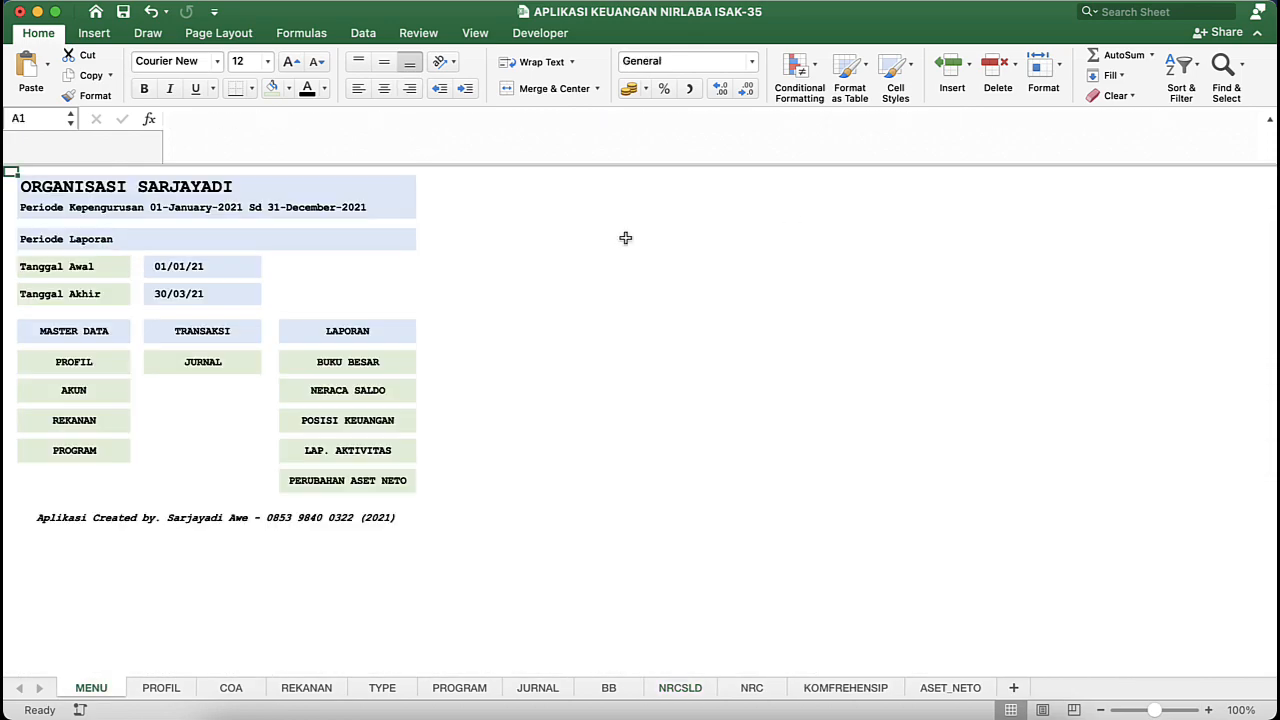
{"action": "left_click", "coordinate": [330, 363]}
{"action": "key", "text": "ctrl+Up"}
{"action": "left_click", "coordinate": [811, 249]}
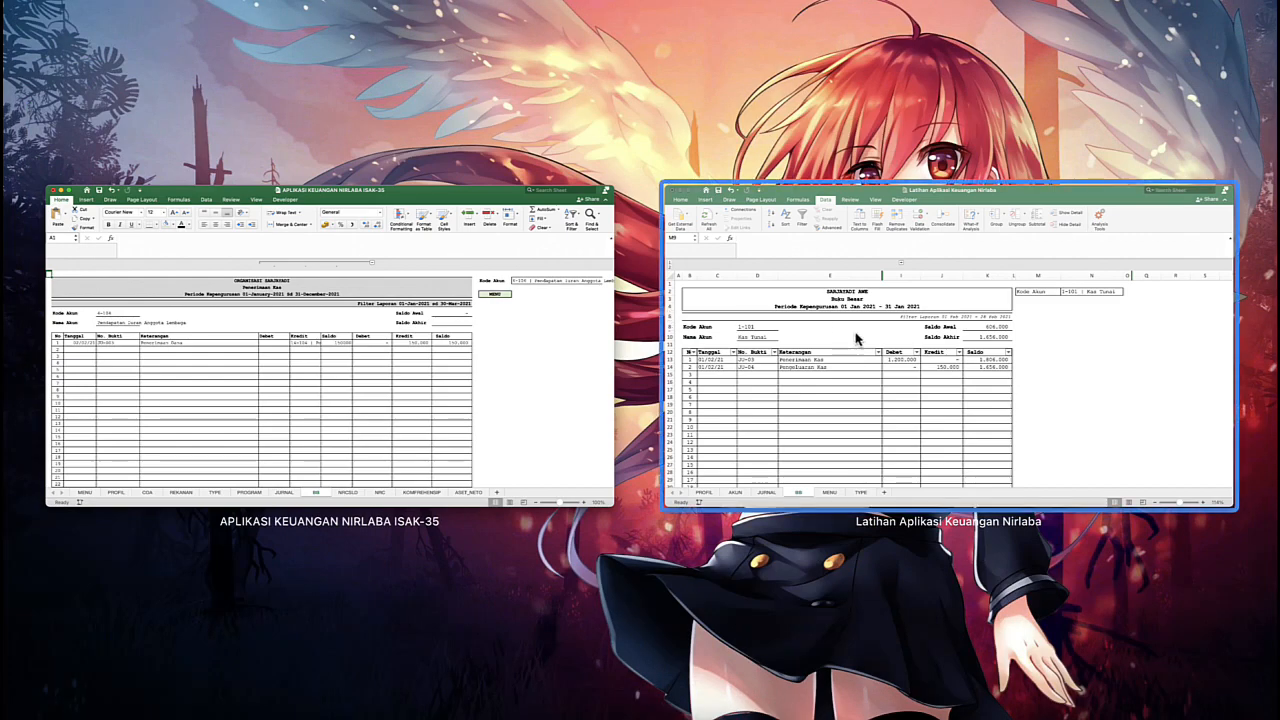
- Review the formulas behind Saldo Awal and the Saldo, Keterangan, No. Bukti and Tanggal cells of the first ledger transaction
{"action": "left_click", "coordinate": [607, 343]}
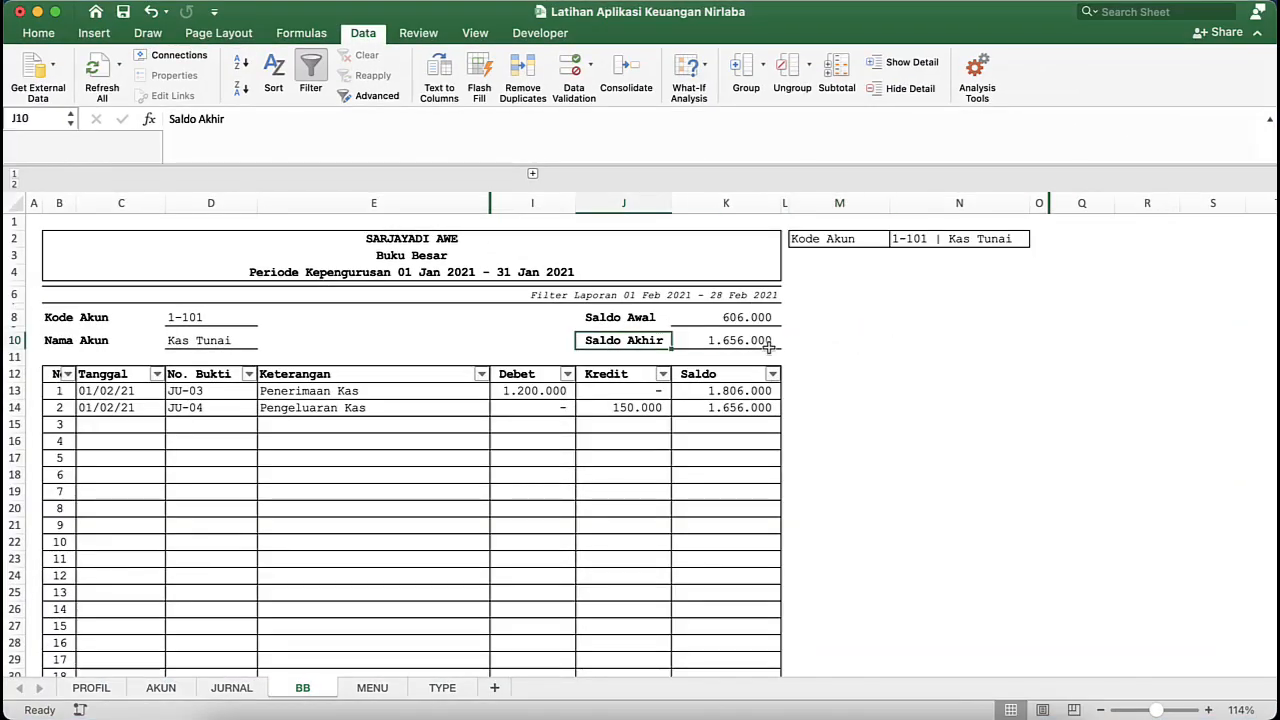
{"action": "left_click", "coordinate": [748, 320]}
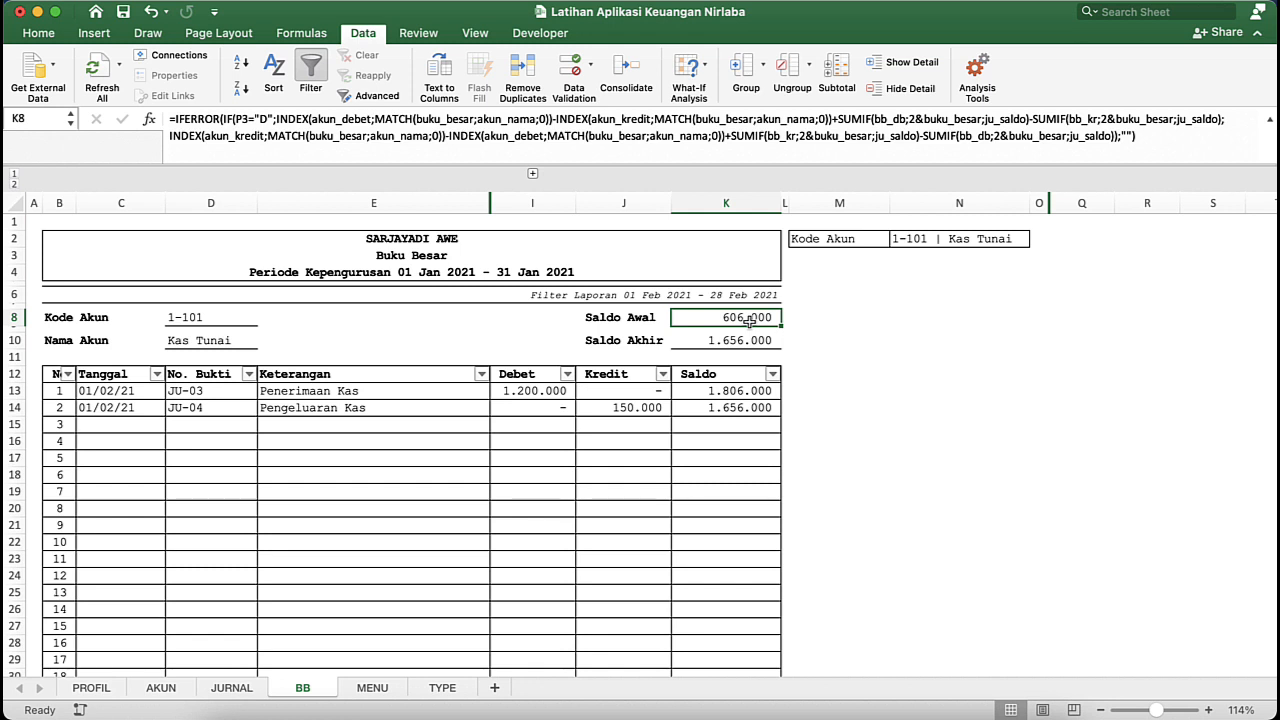
{"action": "left_click", "coordinate": [710, 368]}
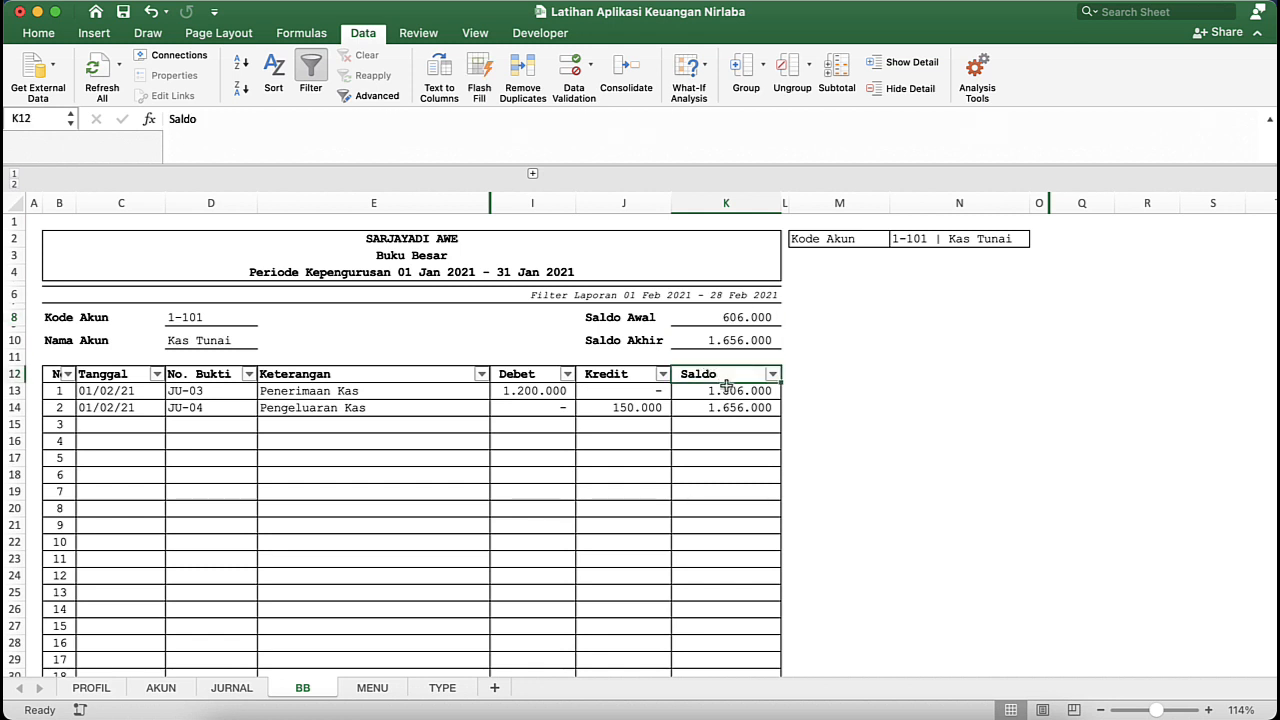
{"action": "left_click", "coordinate": [728, 389]}
{"action": "left_click", "coordinate": [284, 388]}
{"action": "left_click", "coordinate": [182, 396]}
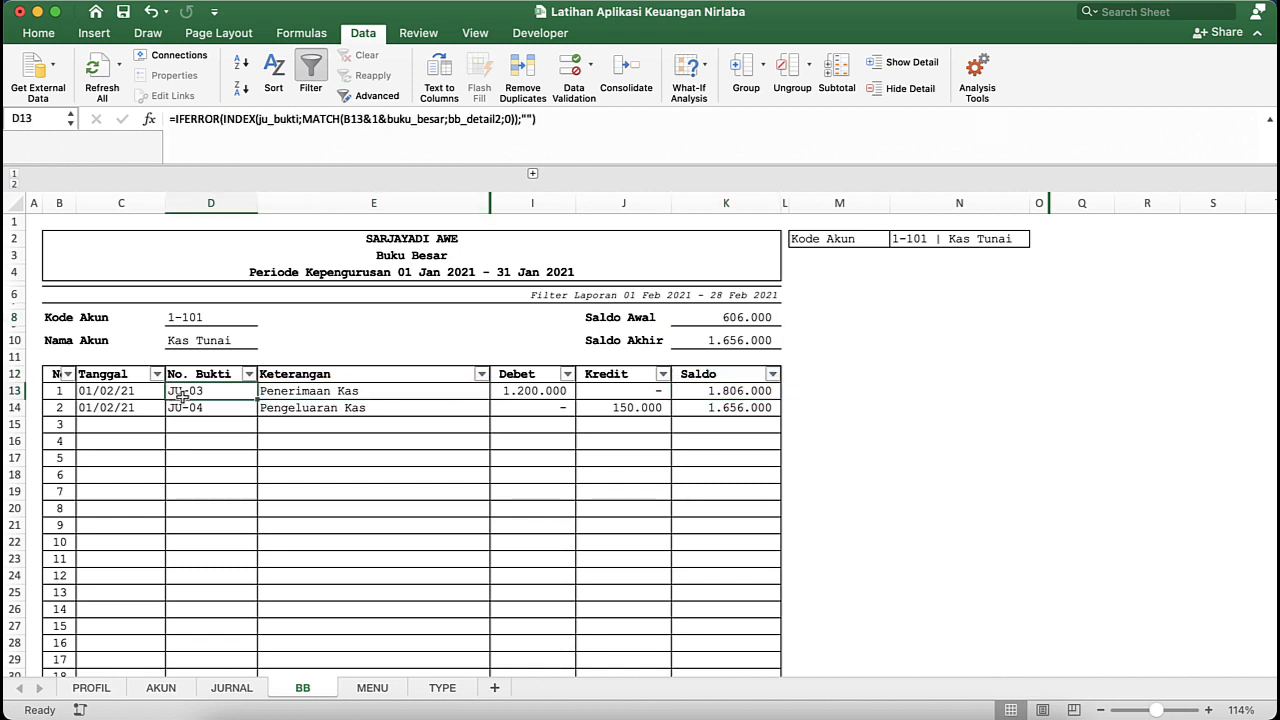
{"action": "left_click", "coordinate": [128, 390]}
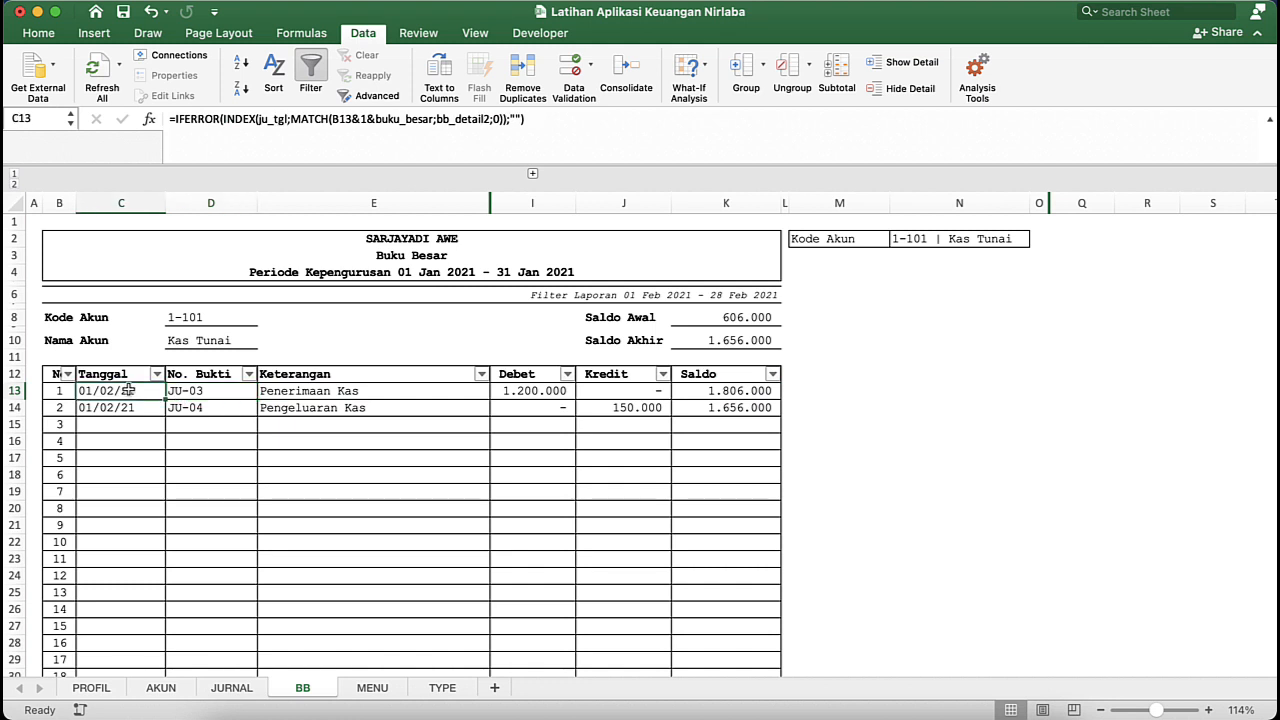